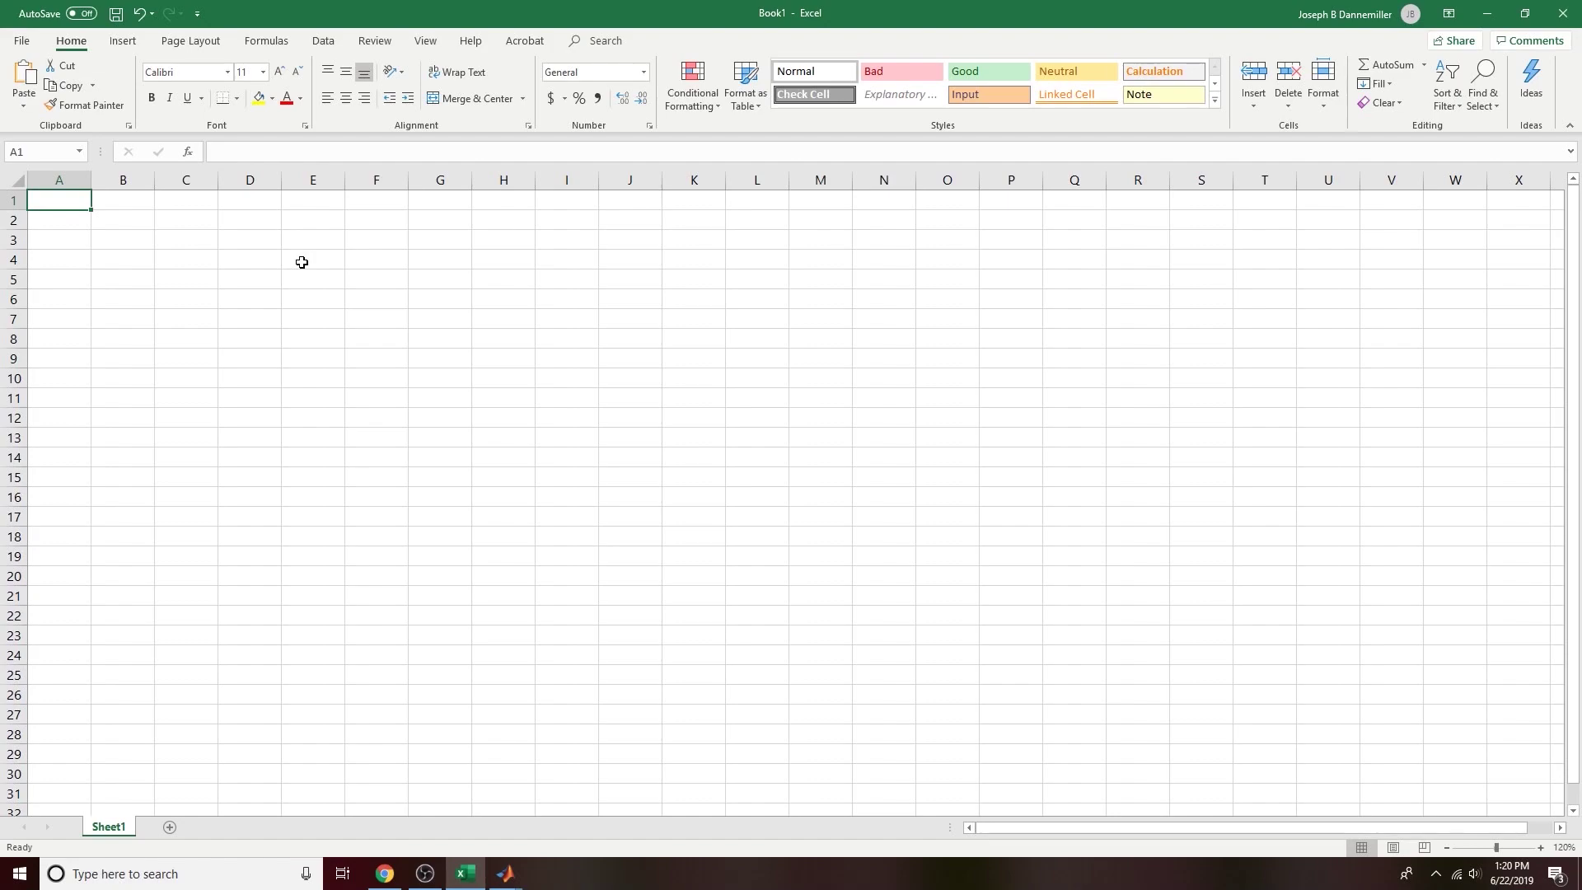
text(For)
key(BackSpace)
key(BackSpace)
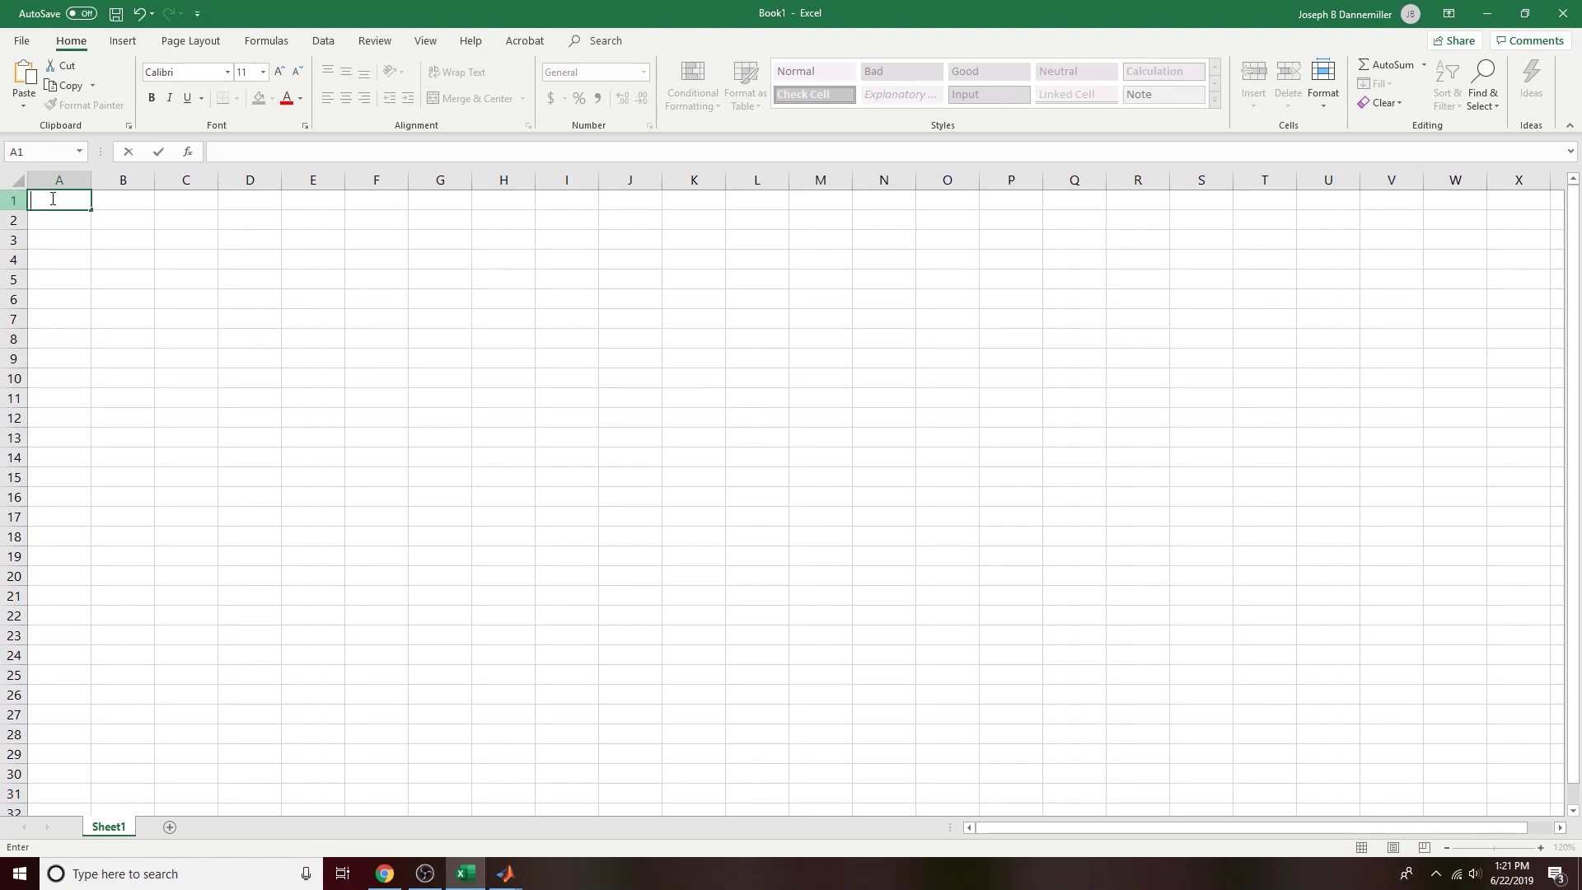
click(123, 279)
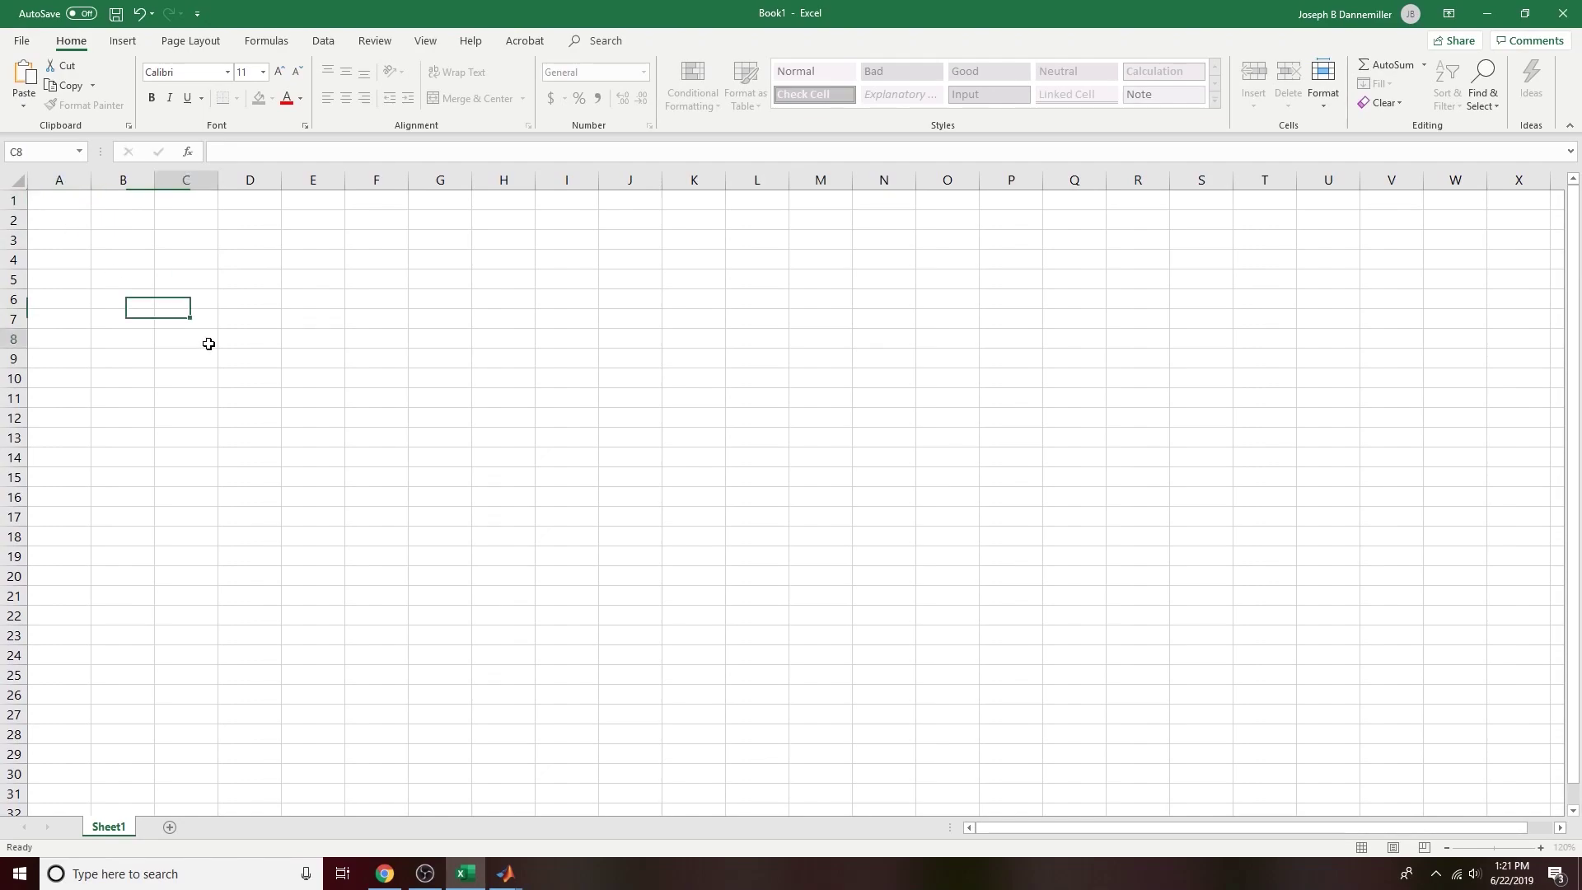
Step: Enter the title "Formatting" in cell A1
click(74, 201)
text(Formatting)
key(Return)
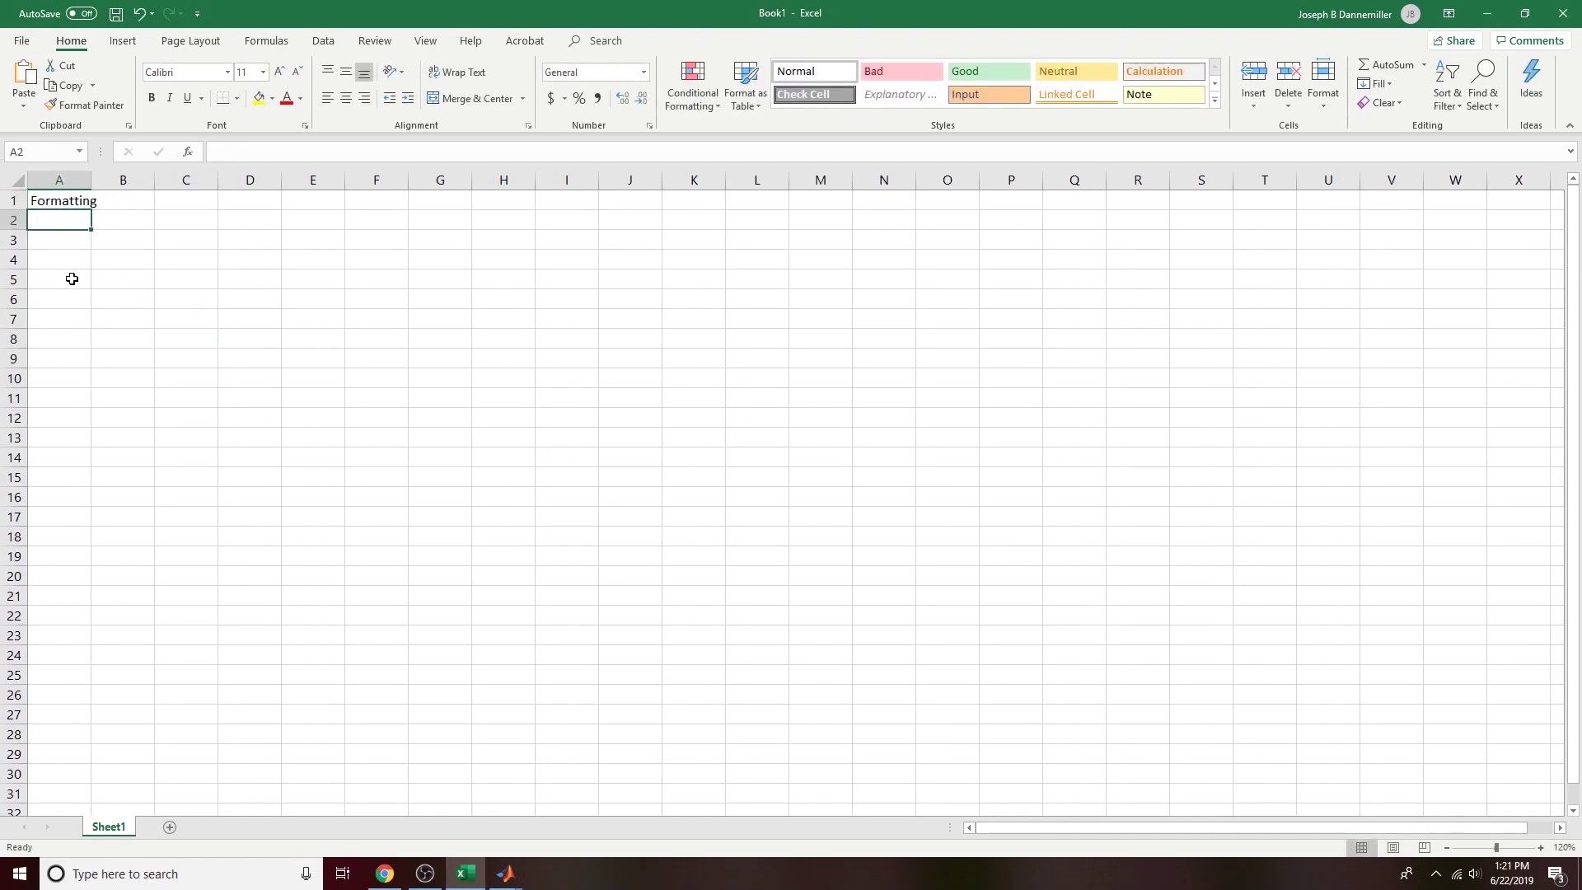
Step: Look through the number formats available for an empty cell without applying one
click(123, 260)
click(293, 376)
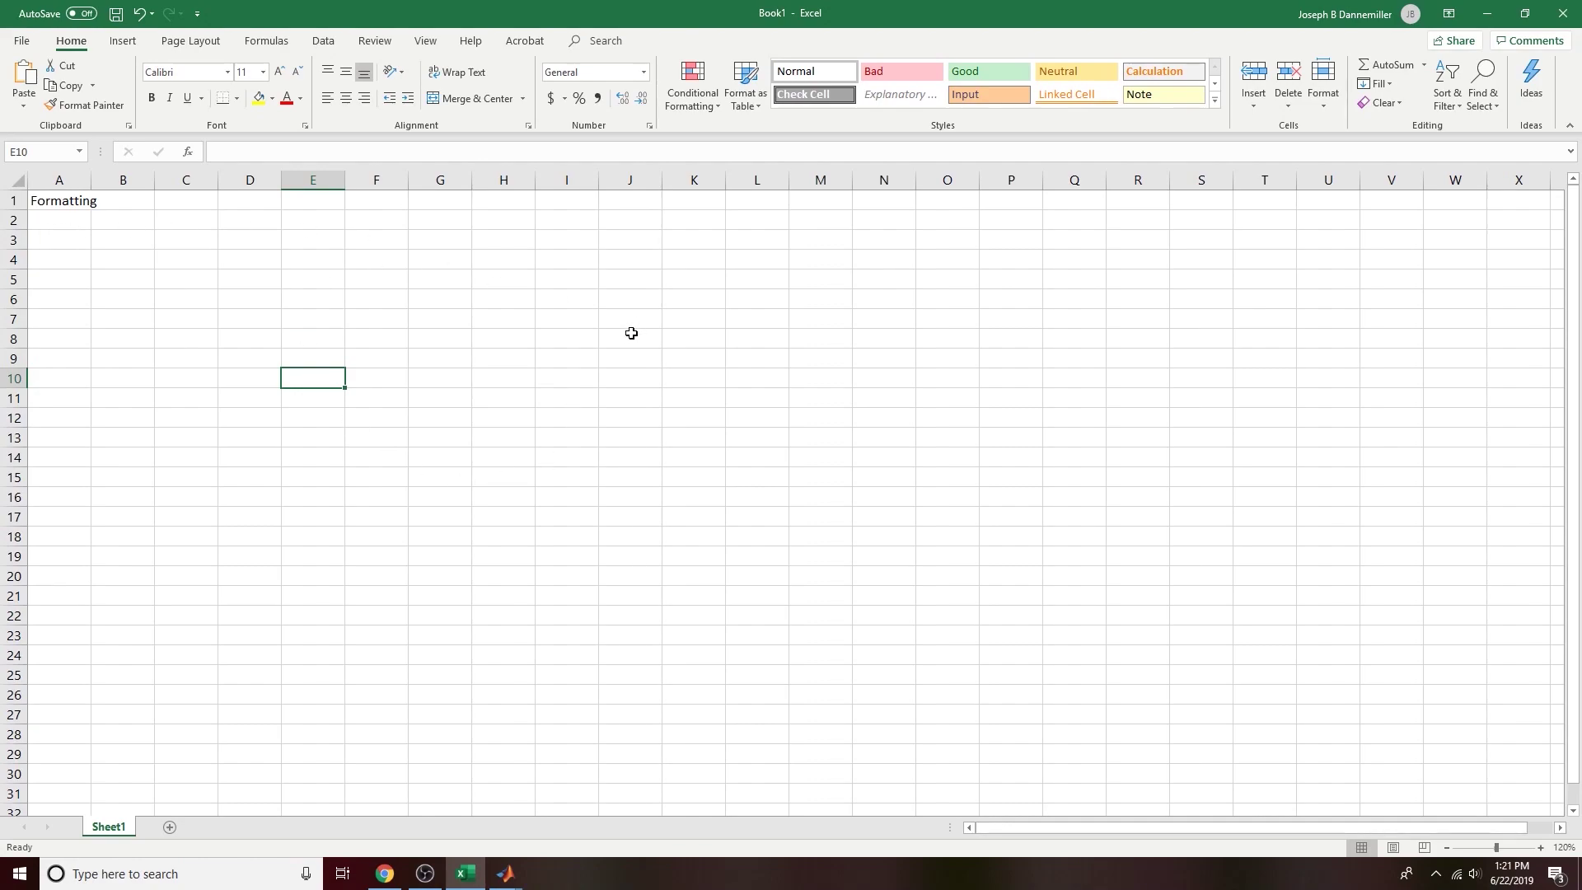
click(644, 71)
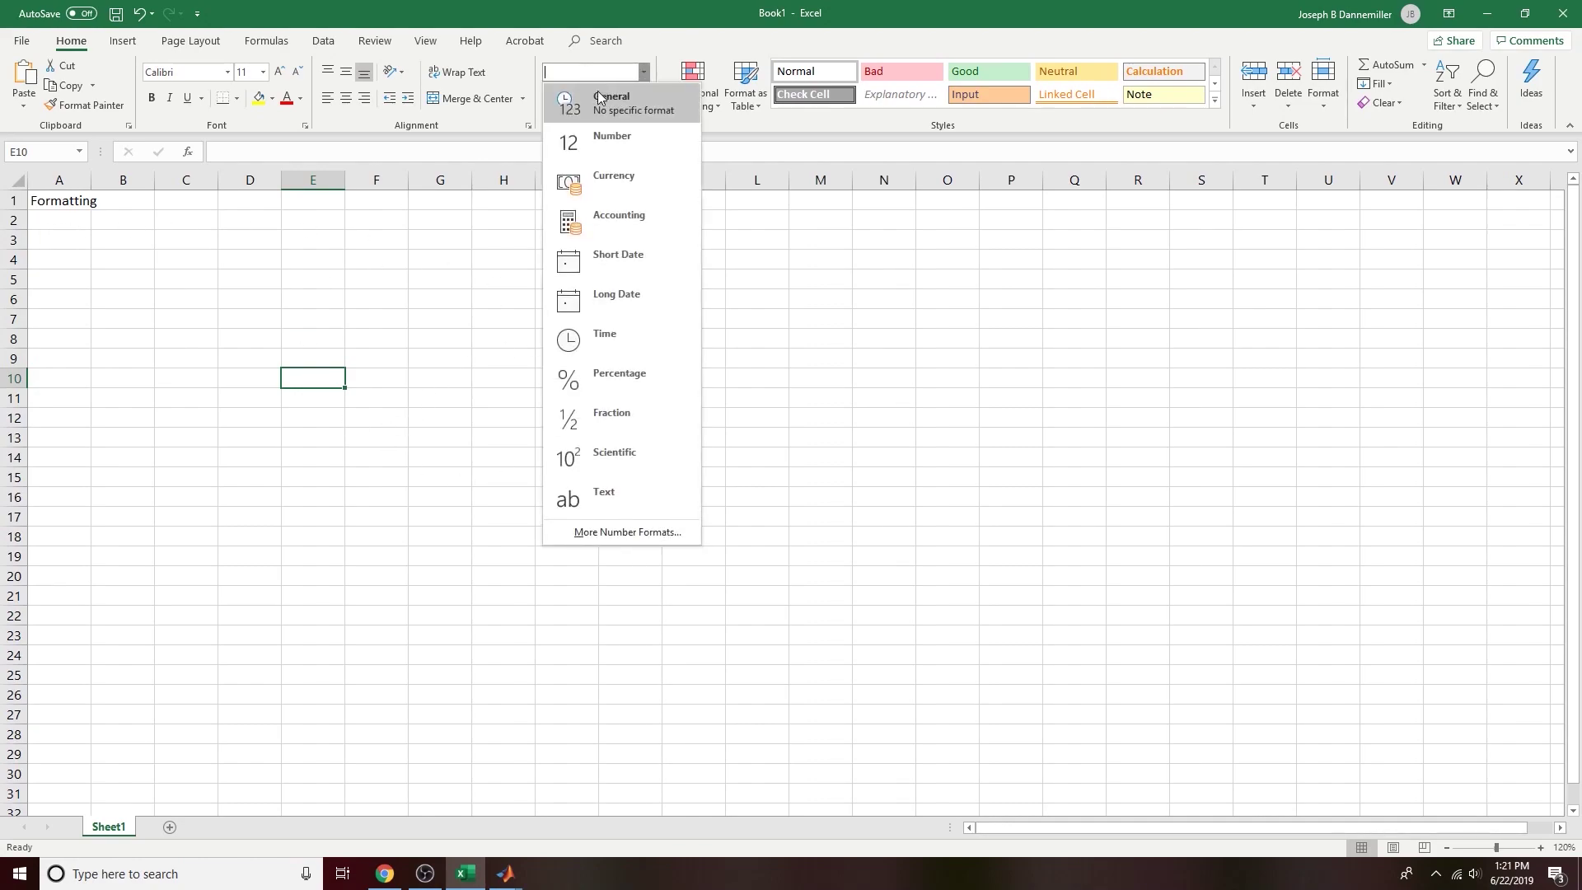
click(644, 72)
click(646, 73)
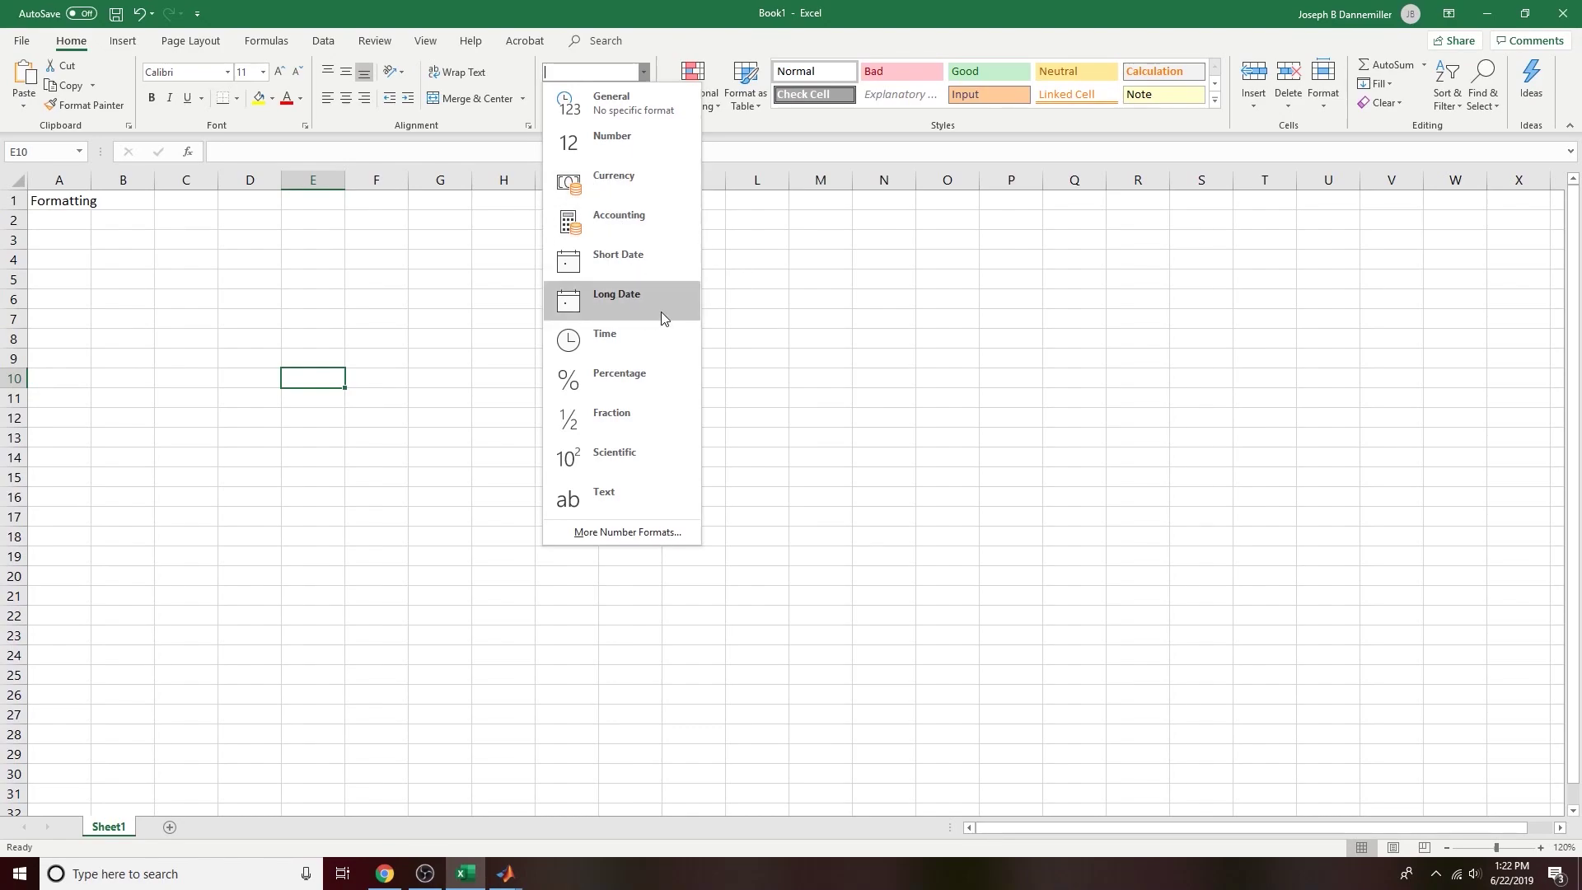
key(Escape)
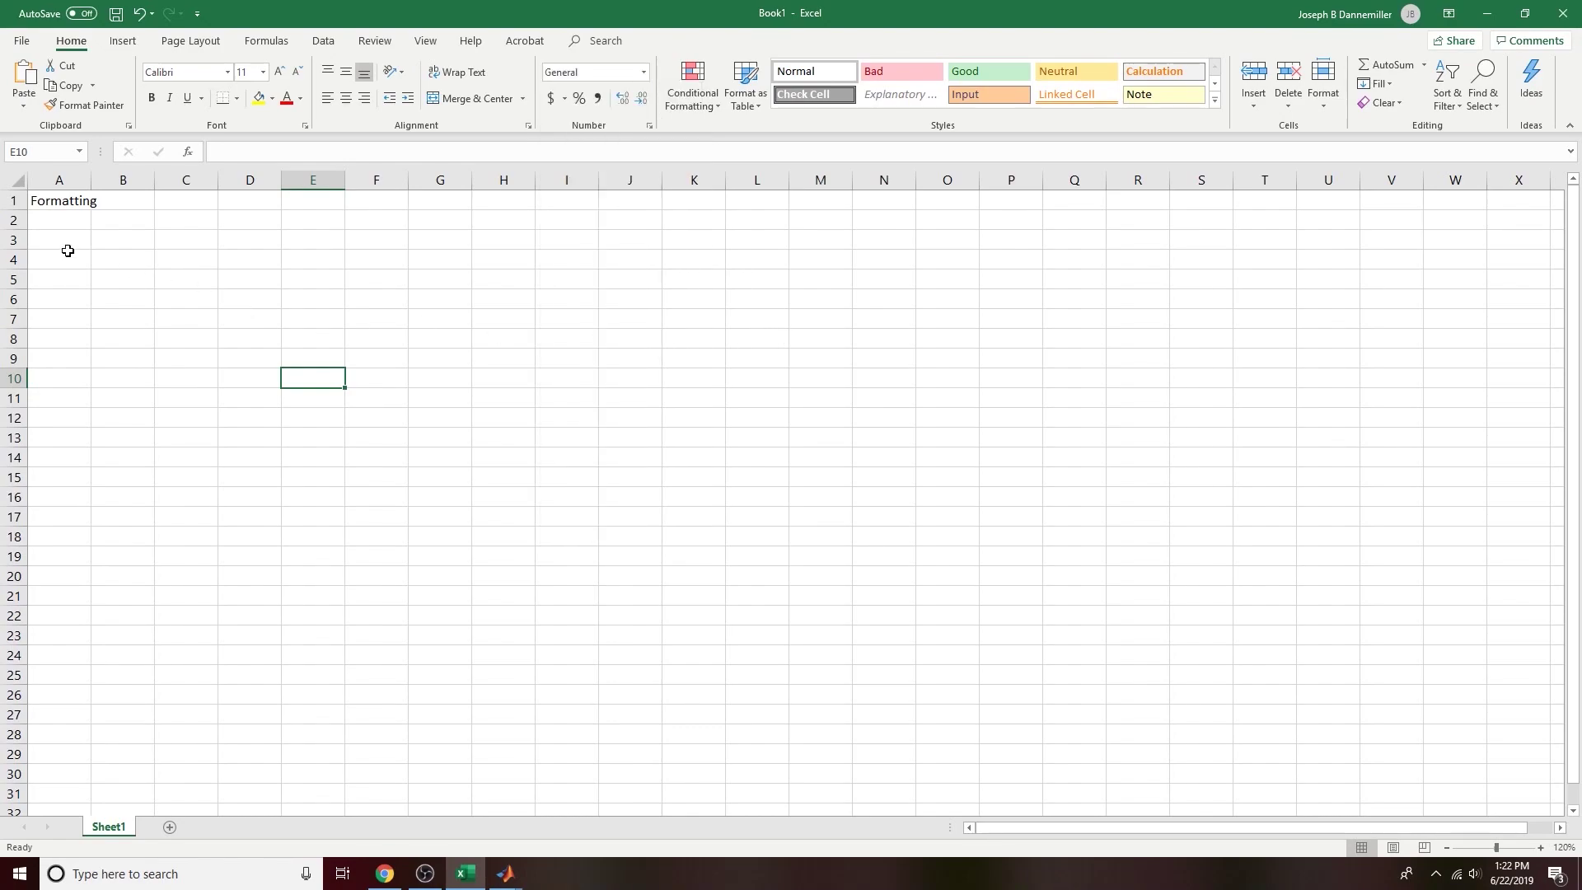
Step: Widen column A so the "Formatting" title fits inside its cell
click(52, 204)
click(82, 243)
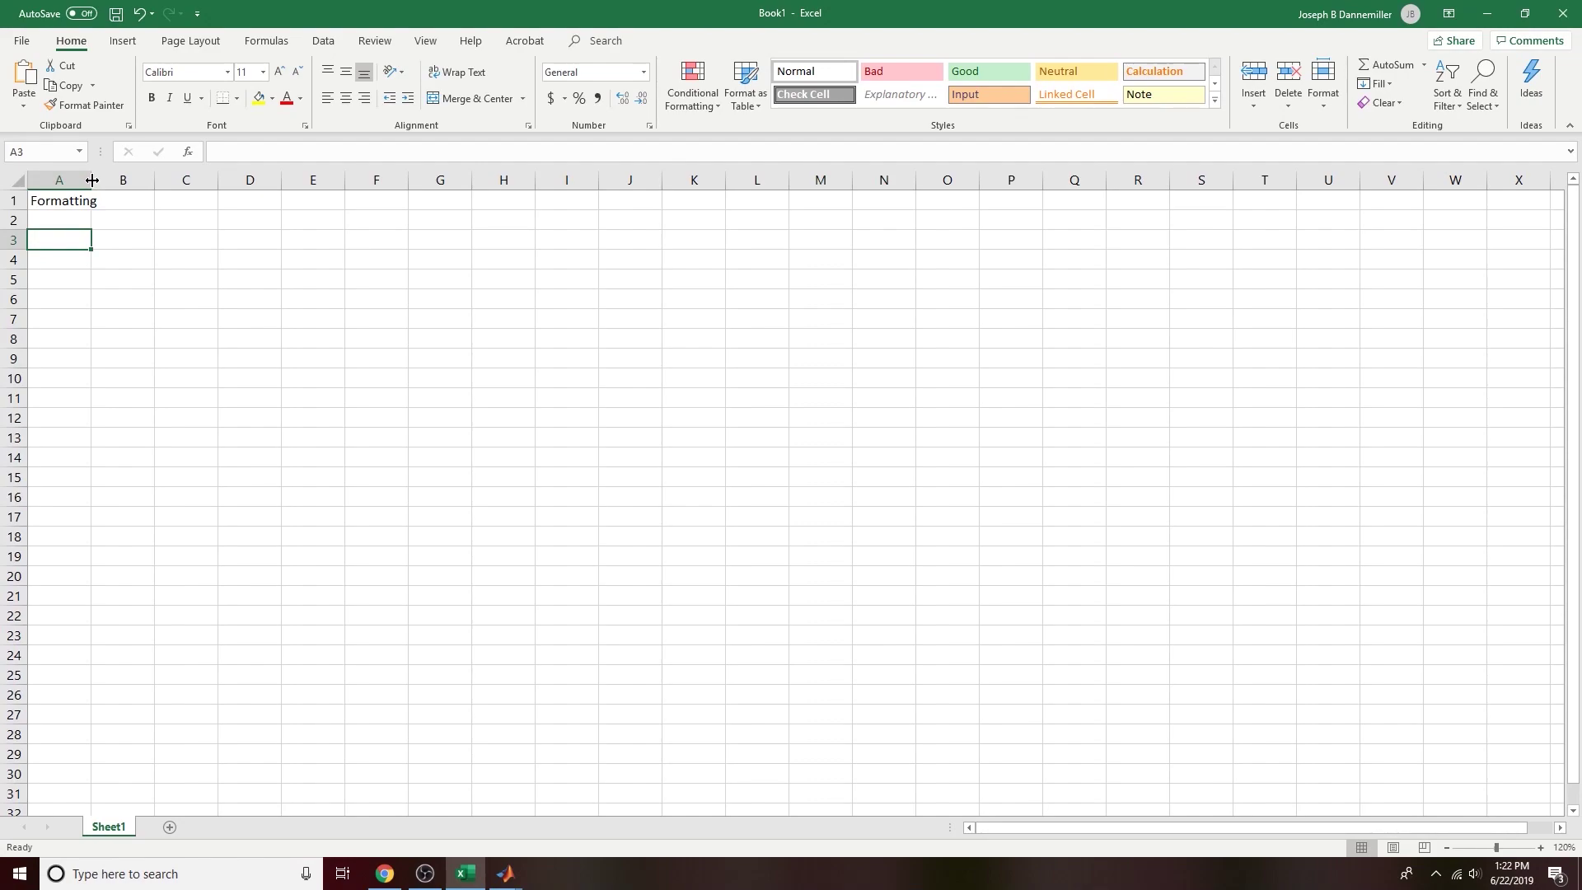
drag(93, 180, 128, 180)
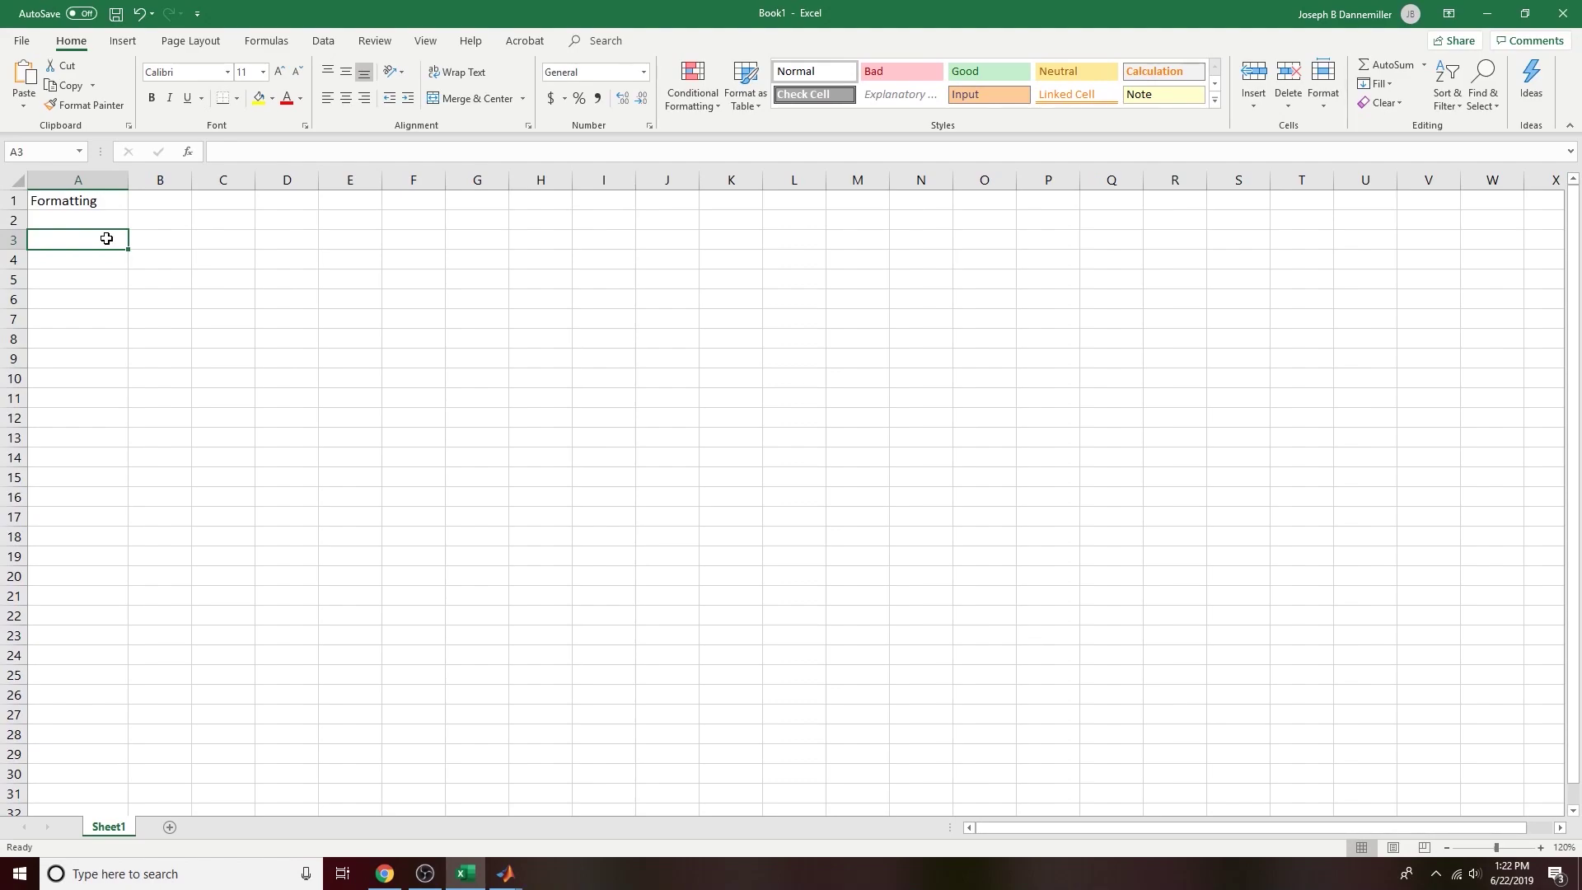
Step: Enter the column heading "Sample (S) [#]" in cell A3
text(Sample (S) [)
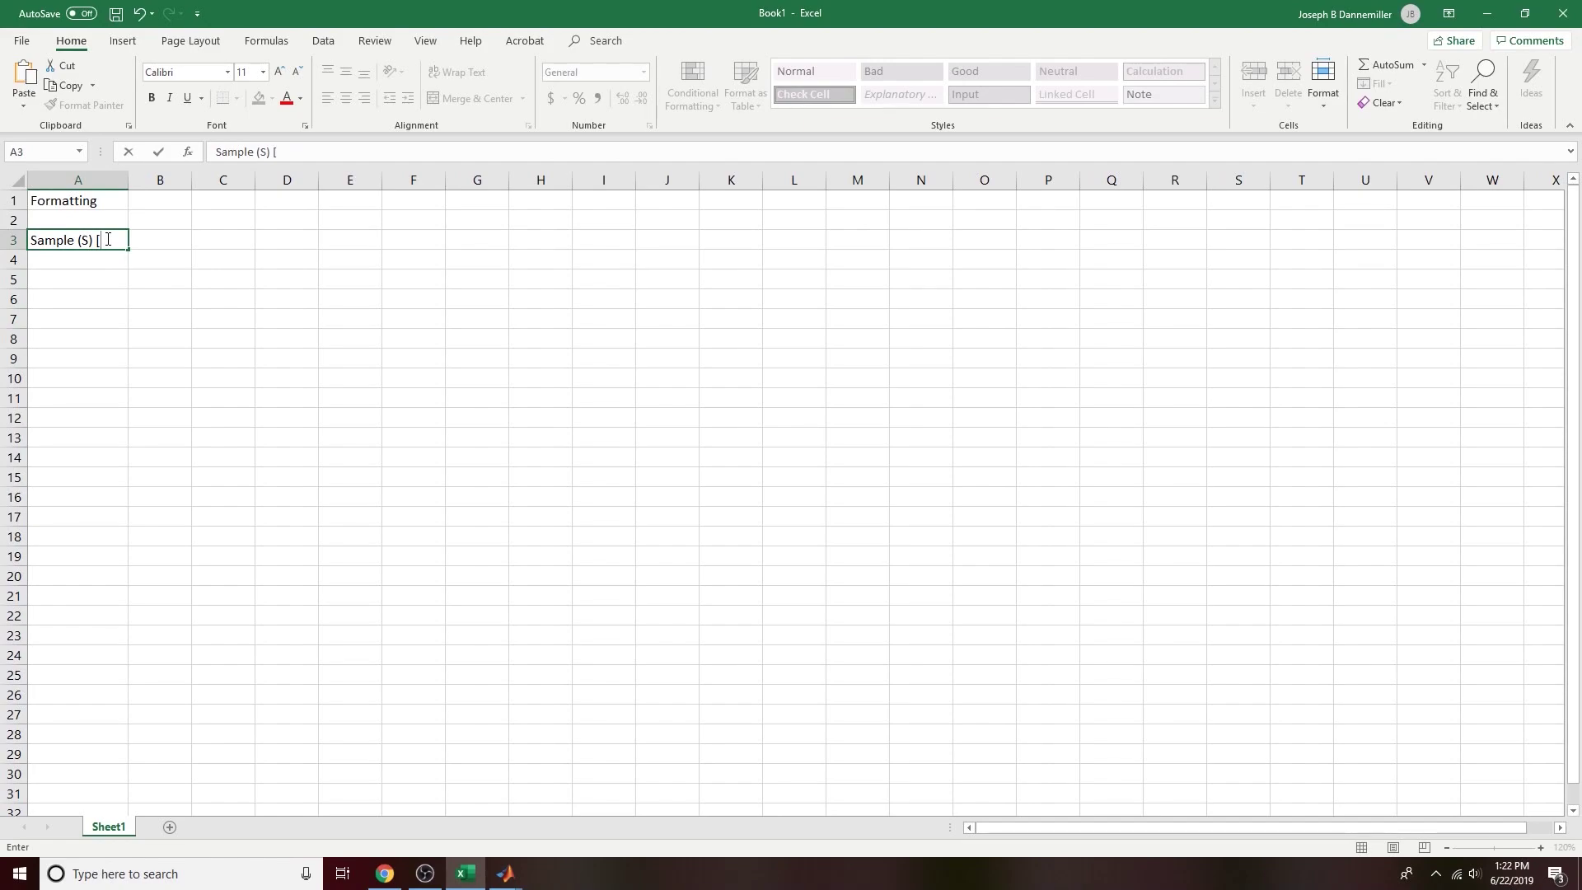
click(71, 282)
double_click(53, 240)
double_click(53, 240)
click(84, 240)
double_click(85, 239)
click(85, 240)
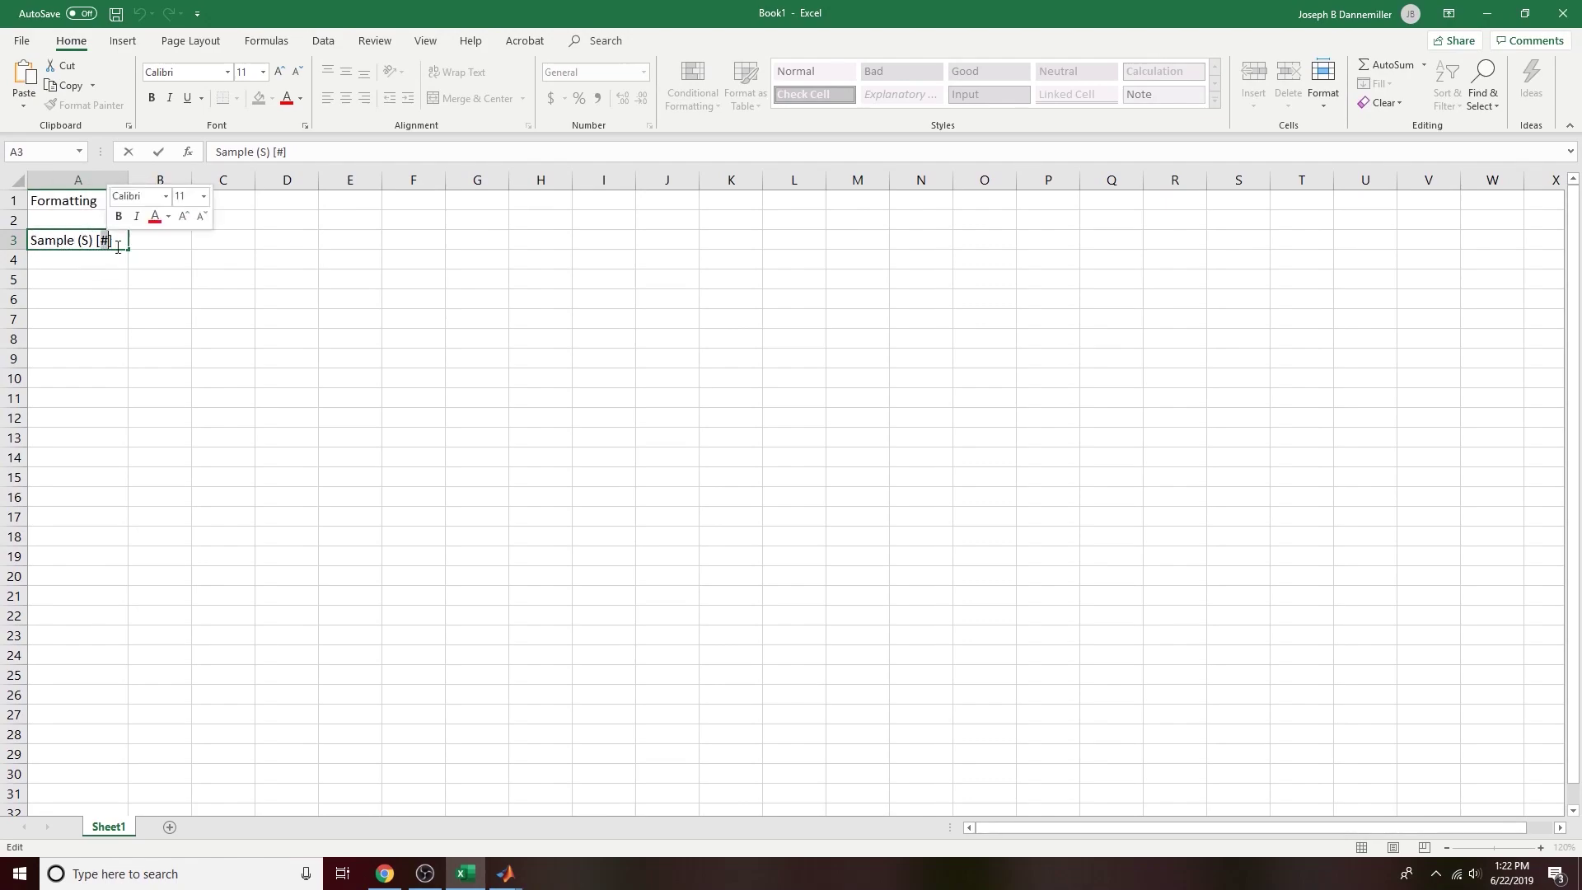
Step: Enter the heading "Mass (M) [g]" in cell B3 and autofit column B to it
click(180, 240)
text(Mass (M) [g)
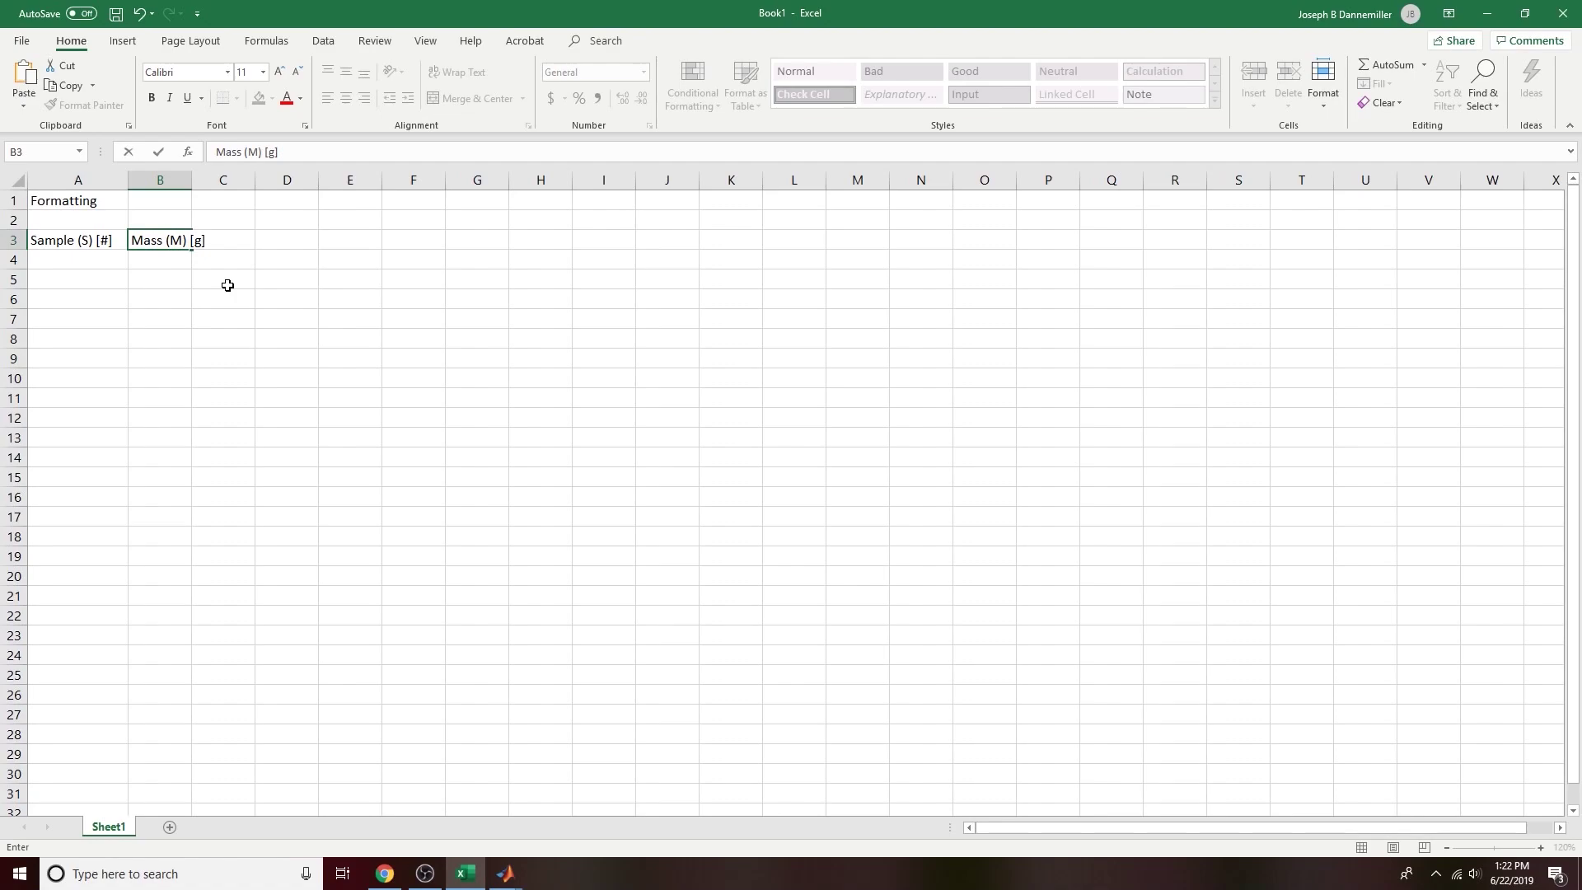
click(227, 285)
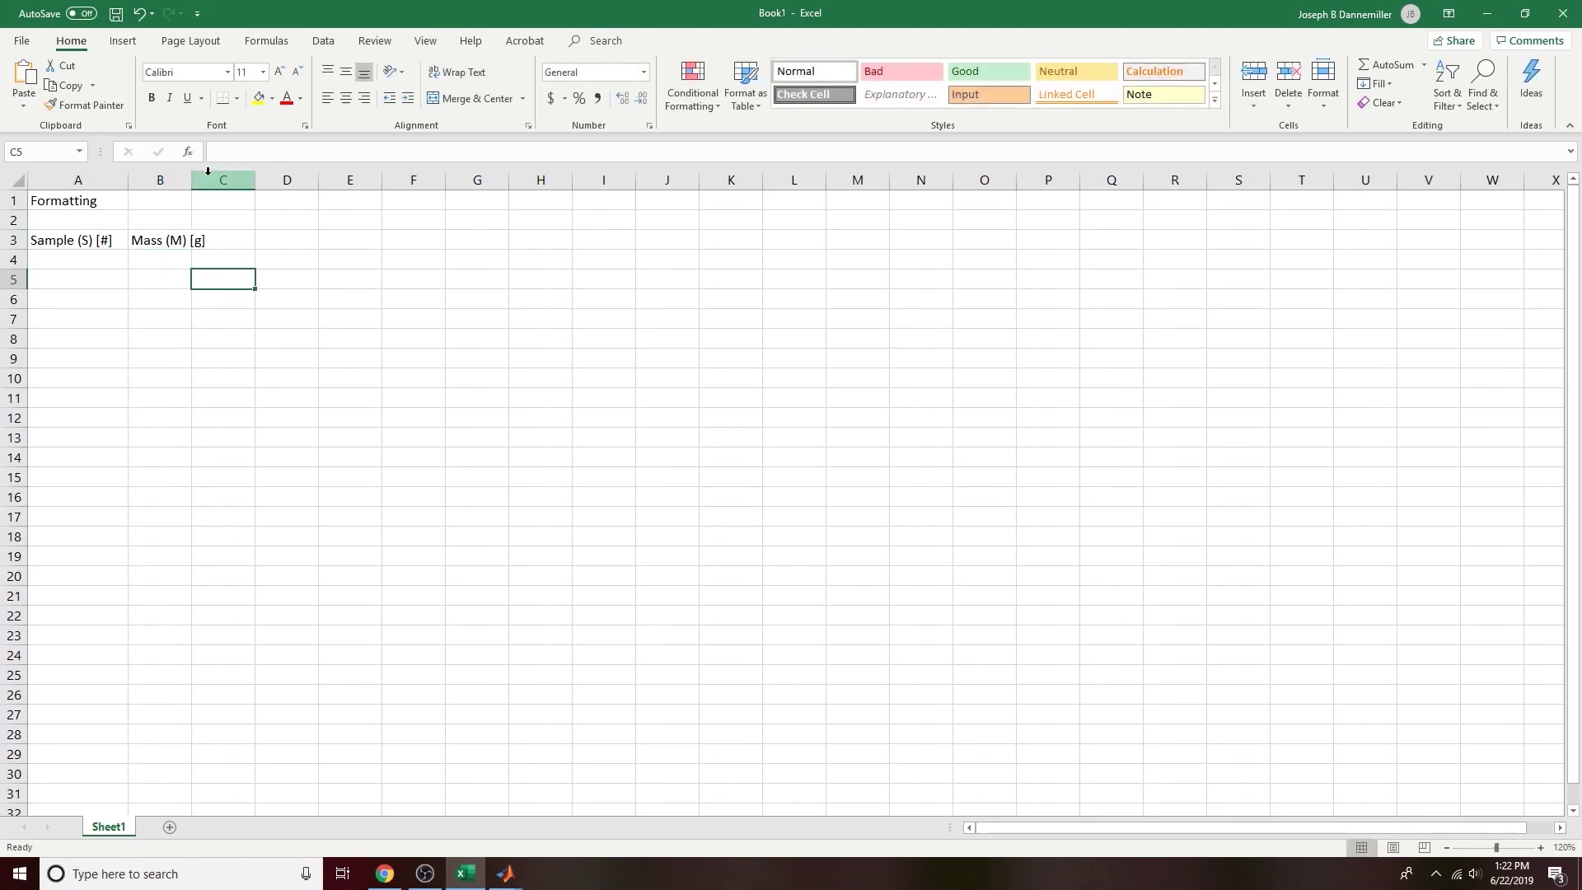
double_click(192, 179)
Step: Enter the heading "Weight (W) [N]" in cell C3 and autofit column C to it
click(255, 243)
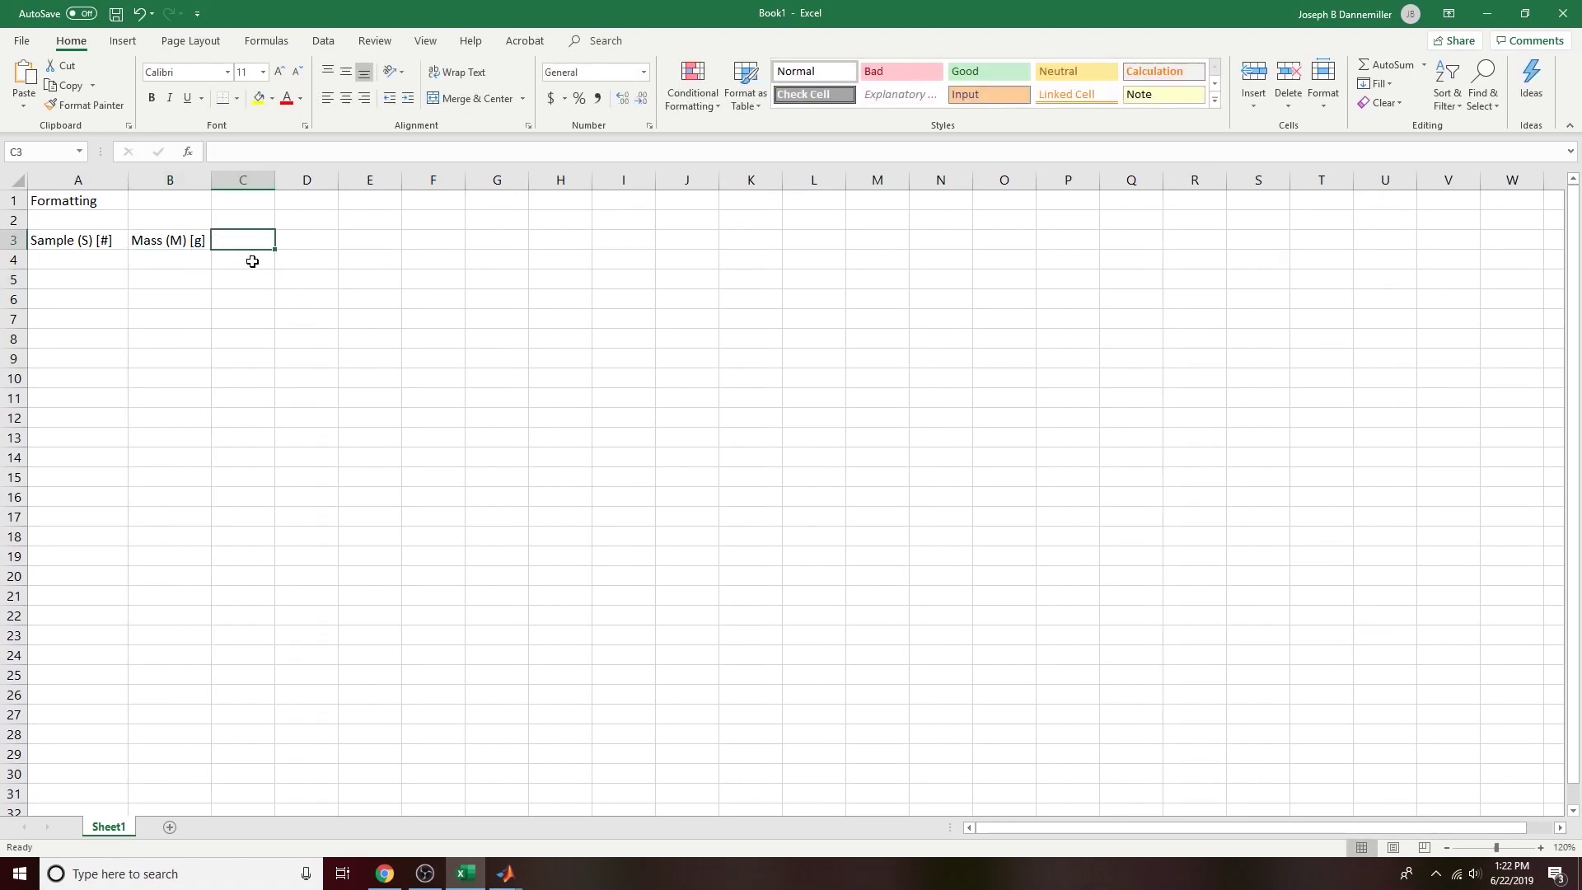
text(Weight )
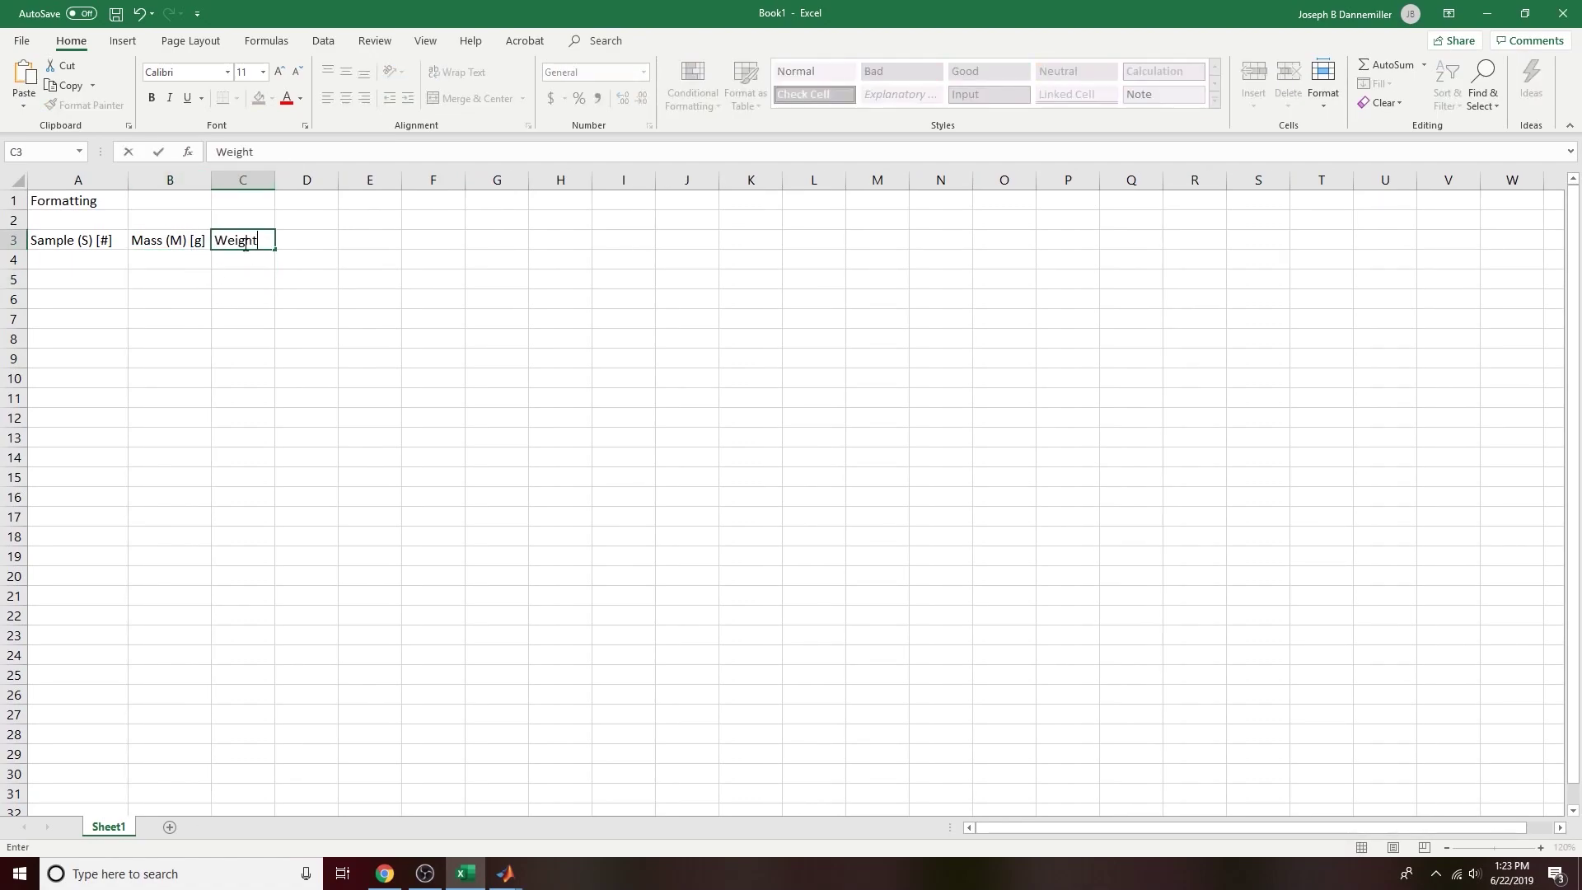
text((W) [N])
click(228, 363)
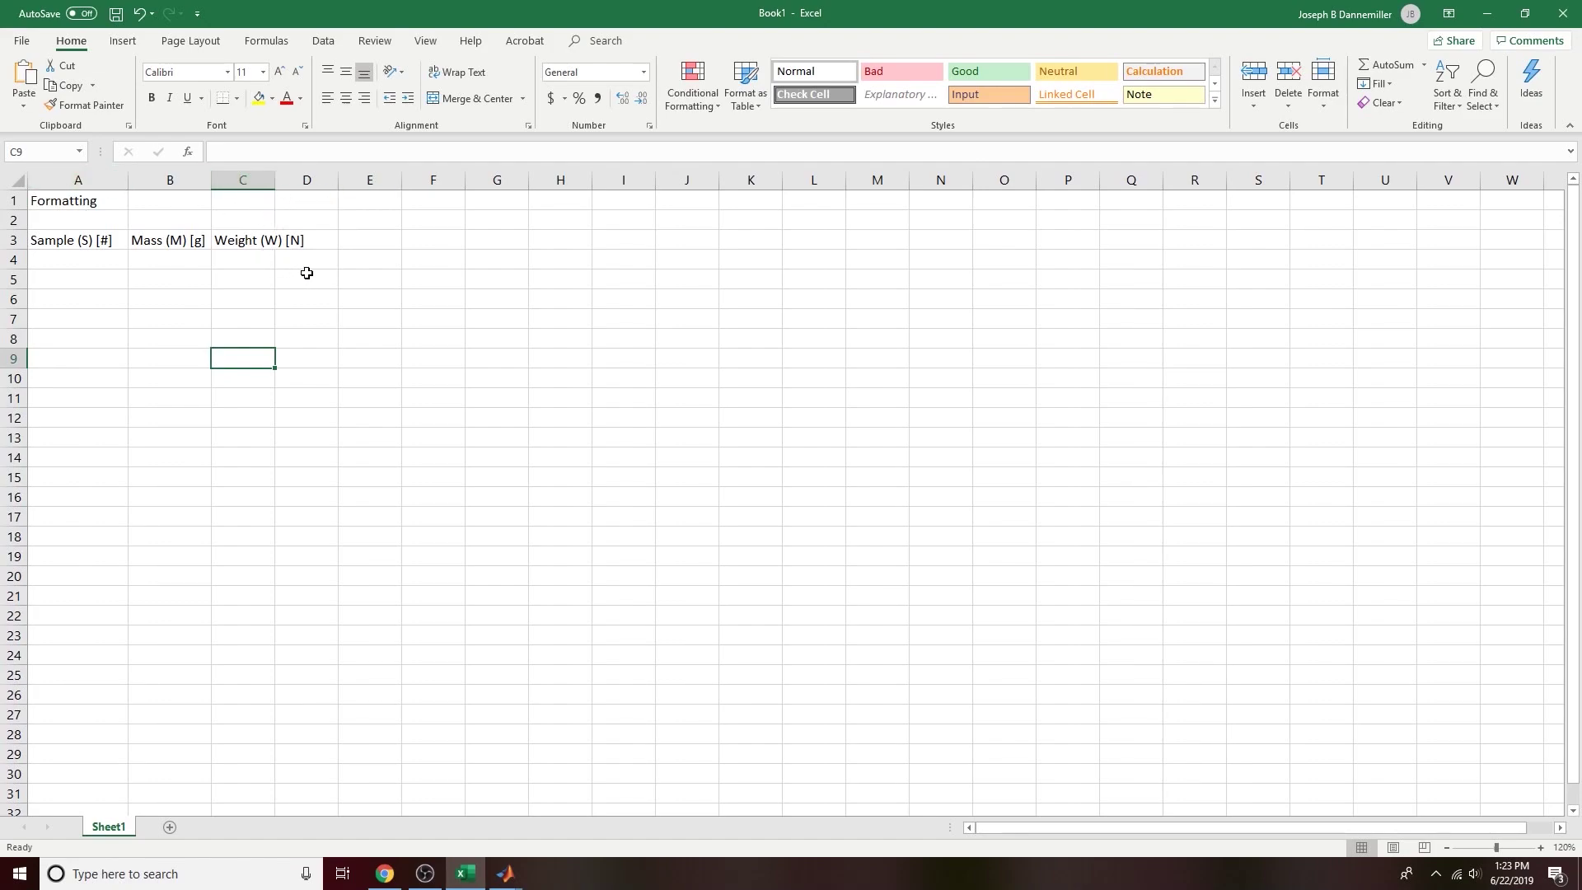
double_click(277, 180)
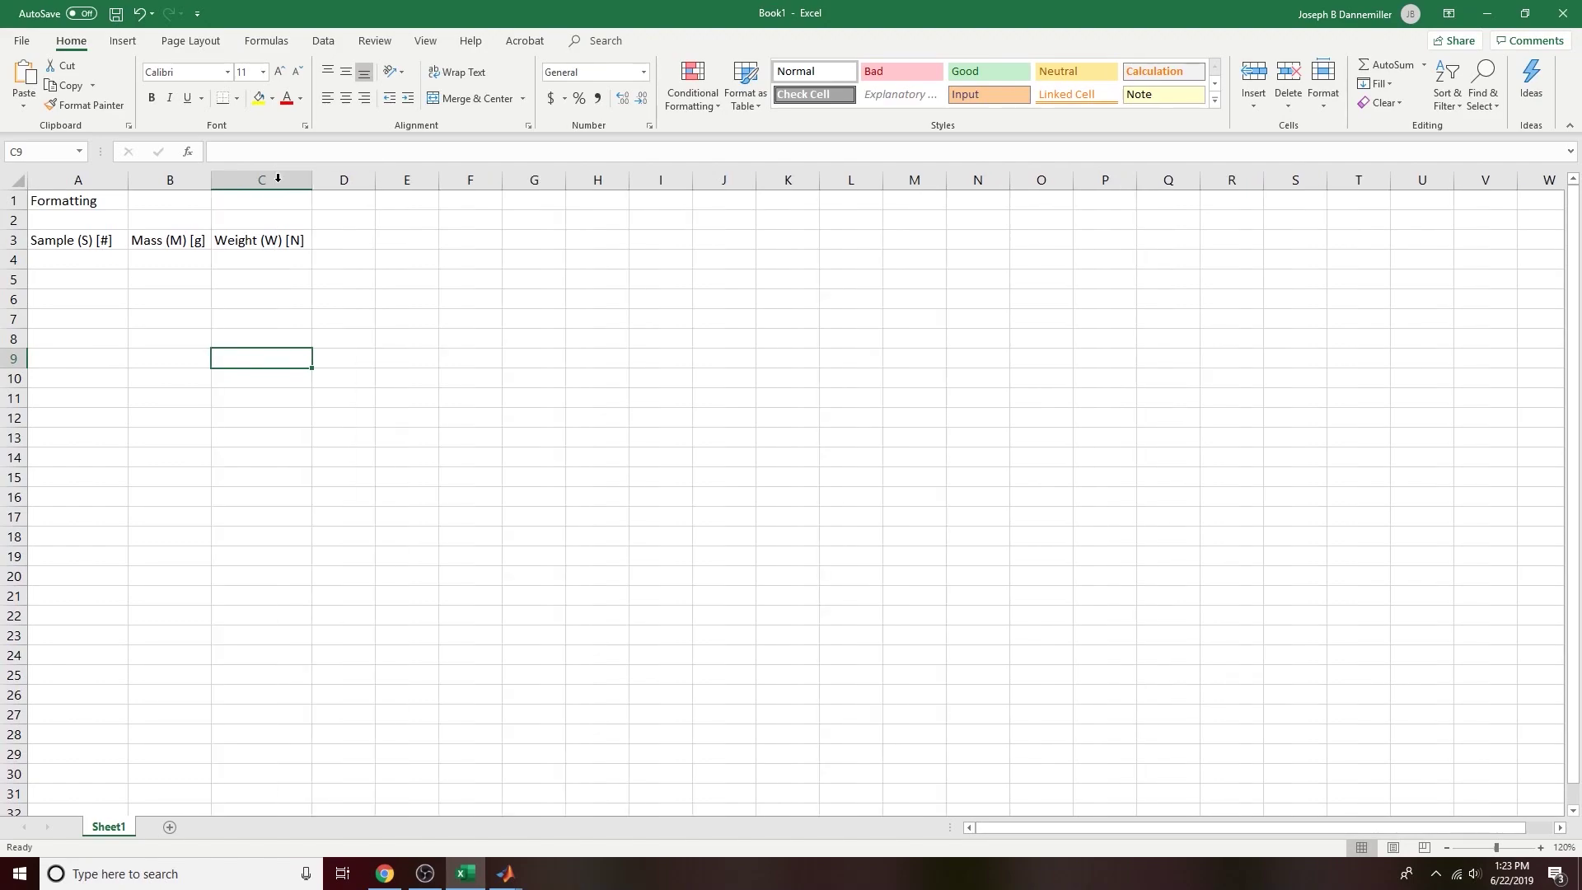
Step: Stretch column A much wider, then autofit its width to its contents
click(264, 246)
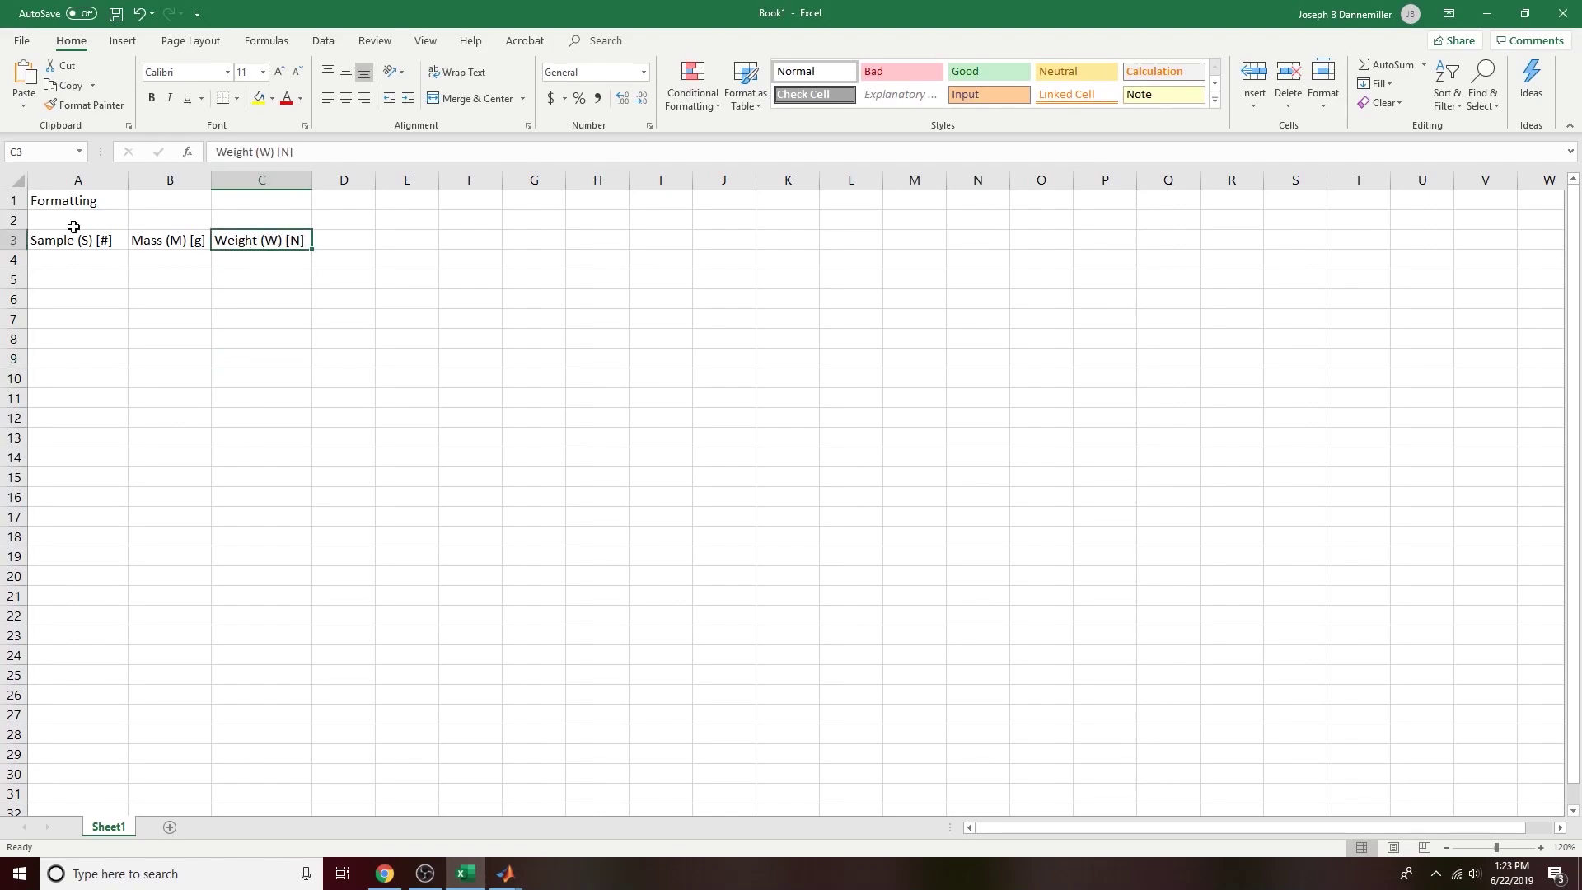
drag(129, 183, 304, 182)
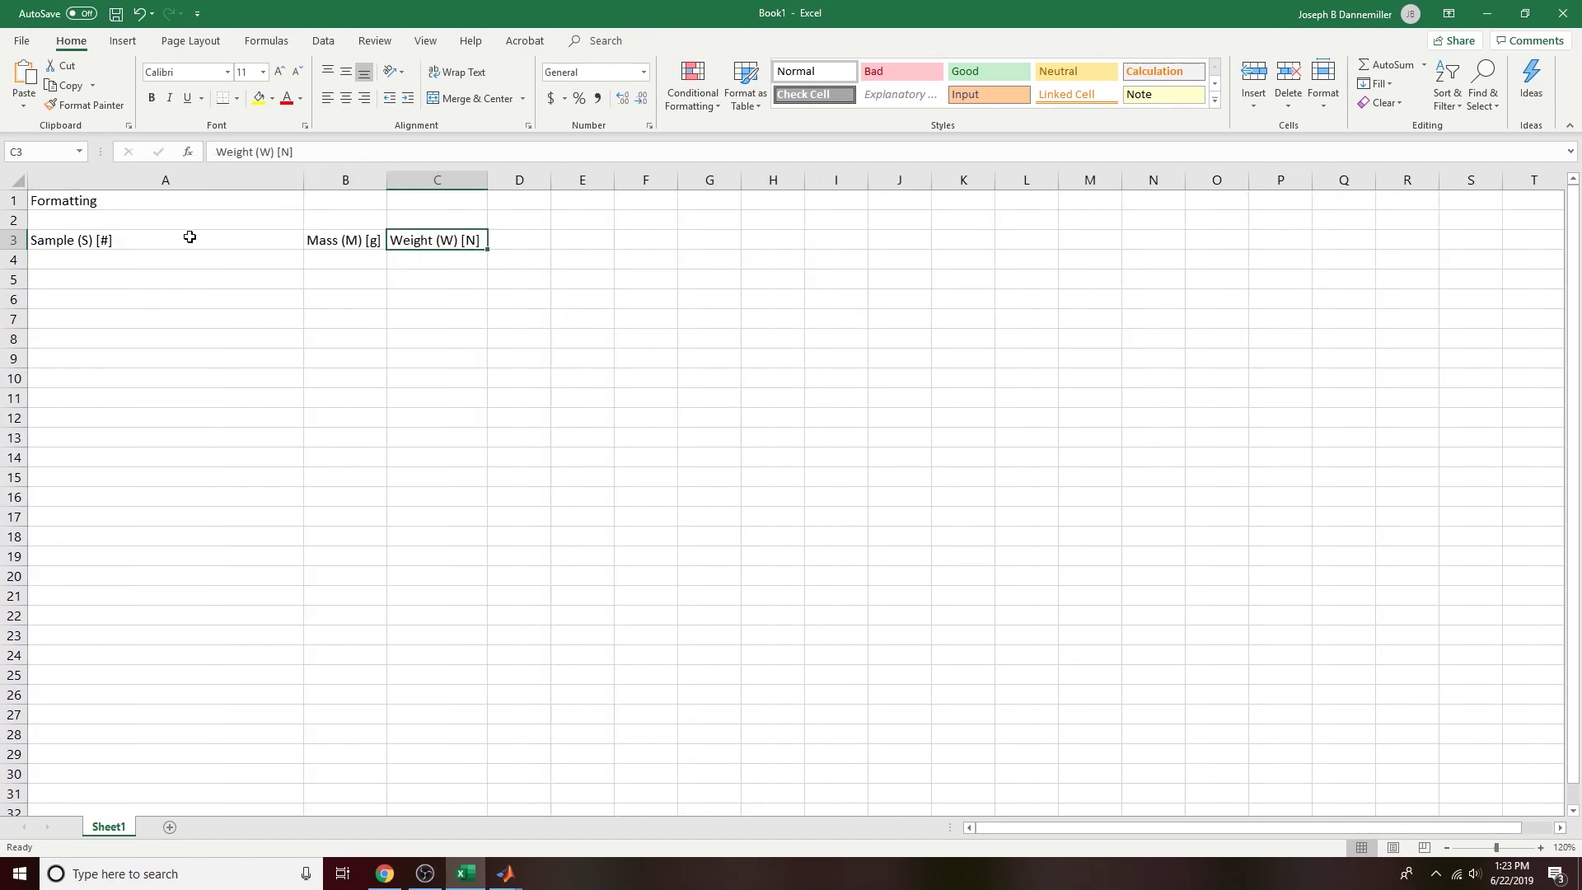
double_click(306, 180)
click(235, 393)
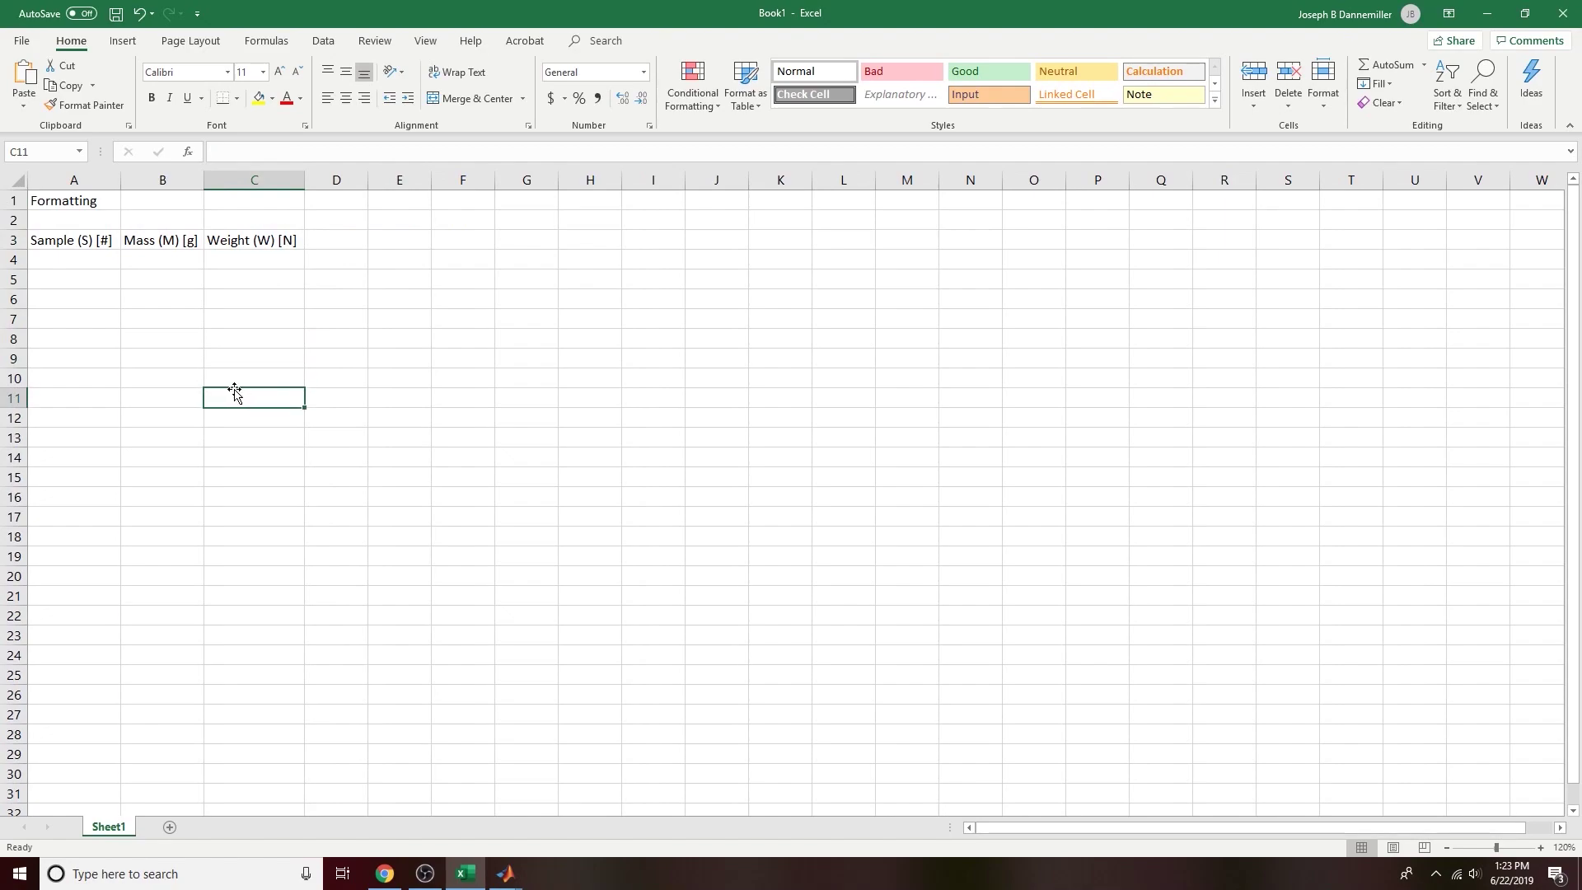
Step: Number the samples by entering 1, 2 and 3 in A4:A6 and filling the series down to 10 in A13
click(80, 259)
text(1)
key(Return)
text(2)
key(Return)
text(3)
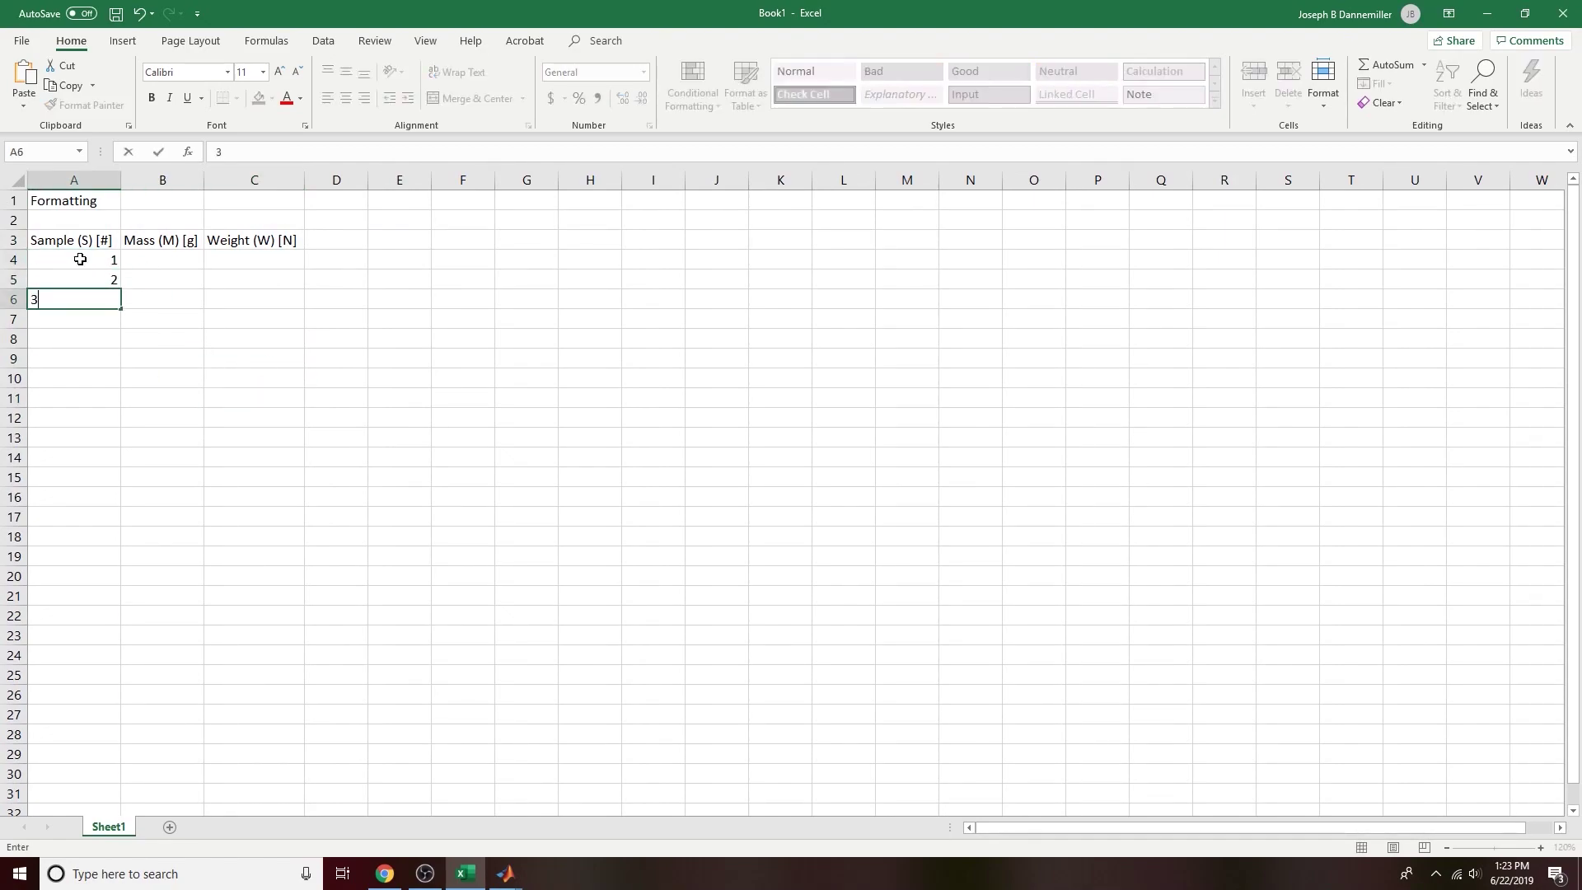
click(191, 399)
drag(105, 260, 97, 294)
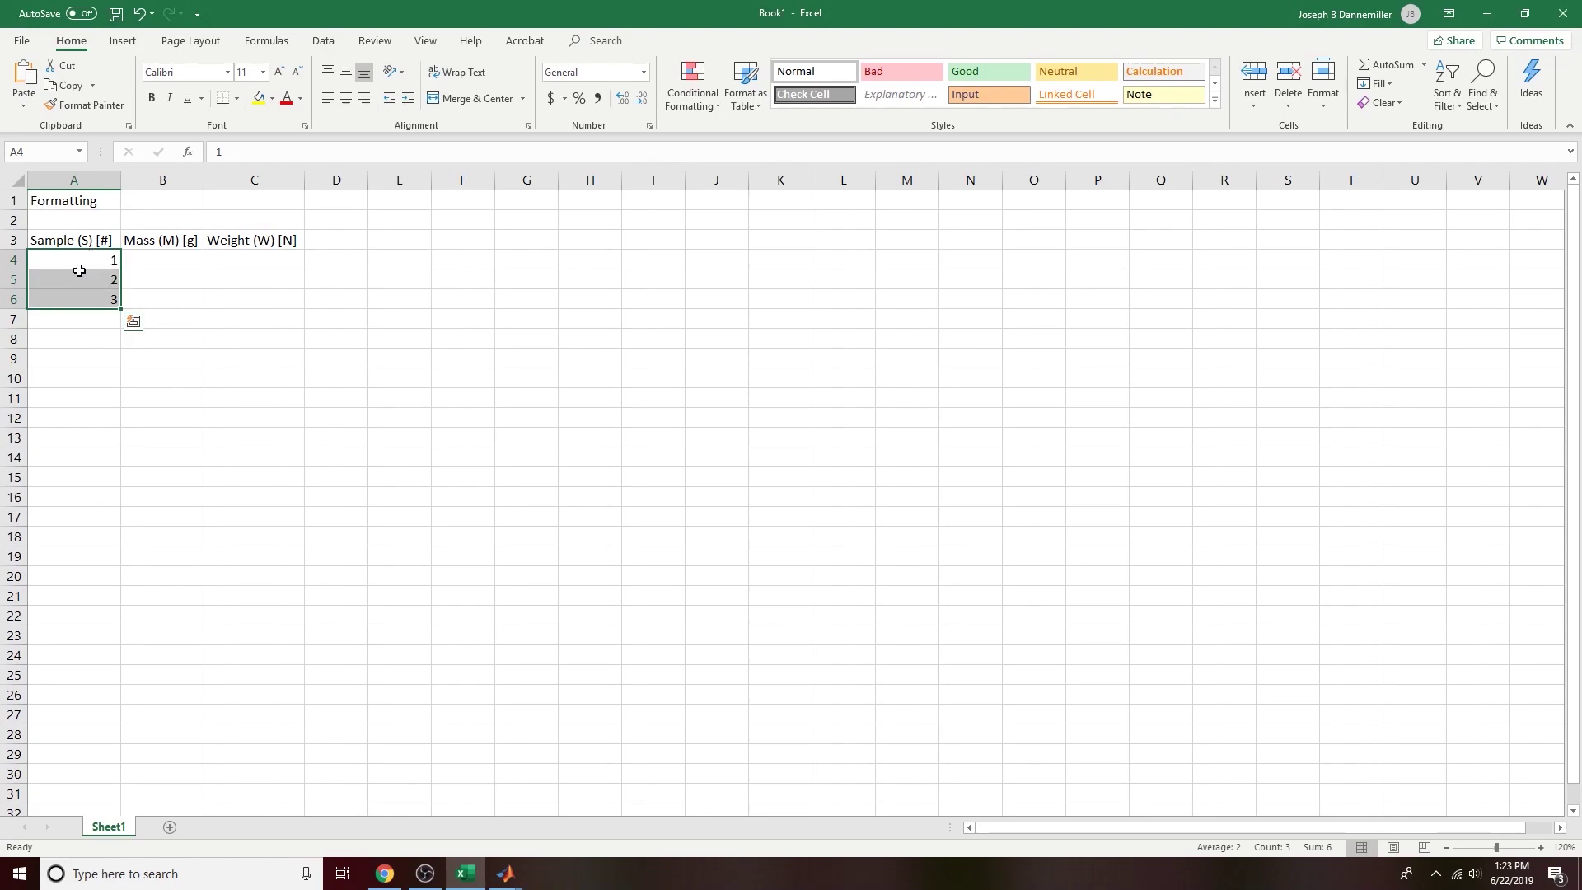
drag(122, 309, 122, 445)
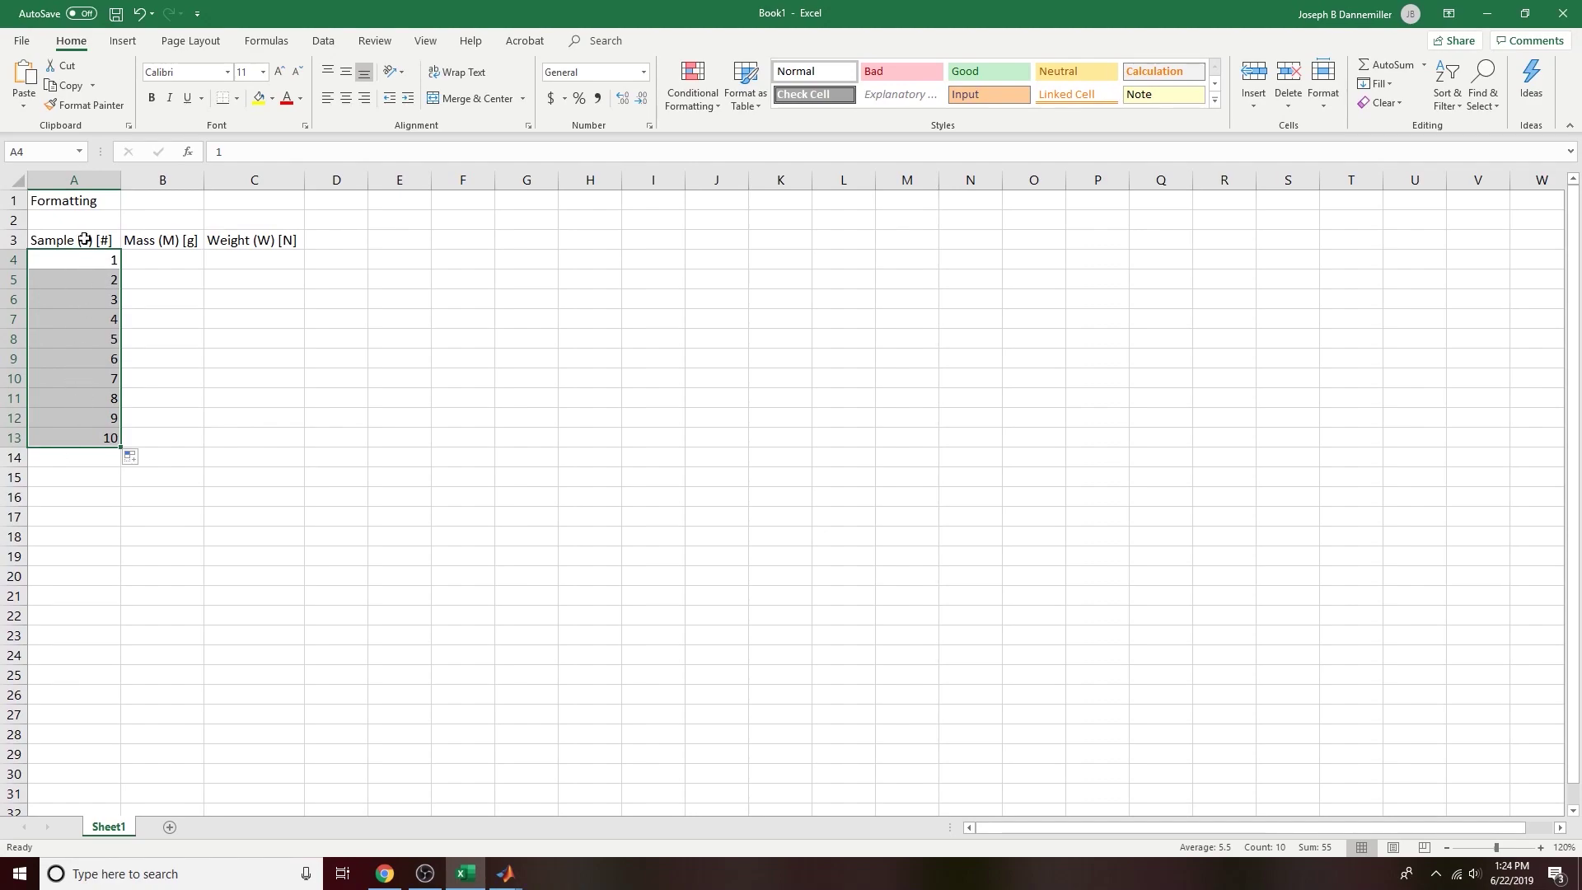
Step: Enter the title "Extra Formatting" in cell J2
click(721, 216)
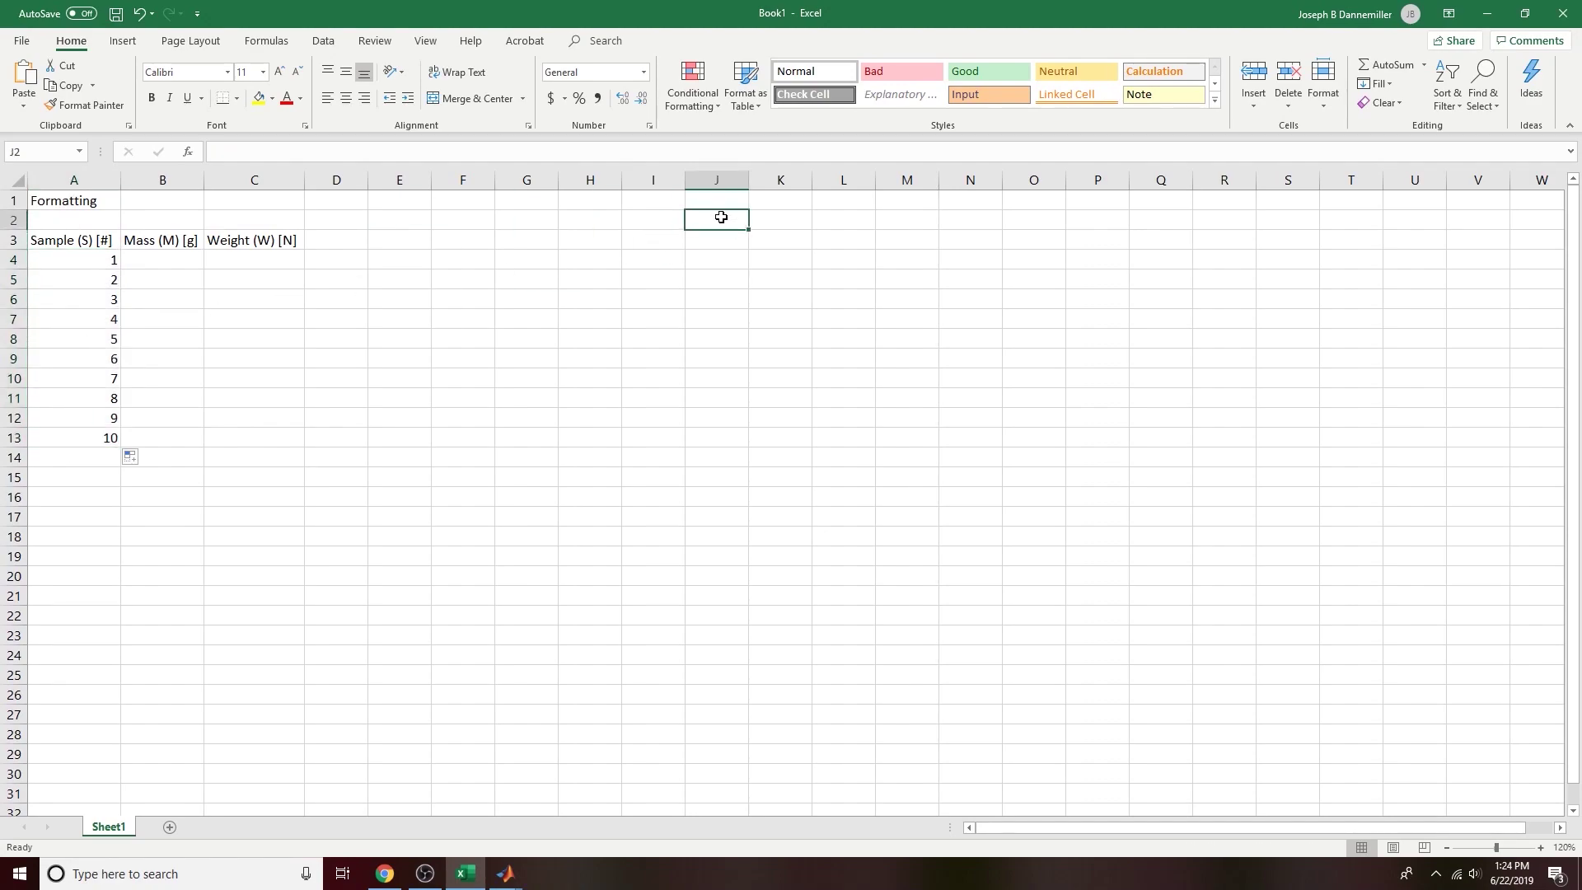
text(Extar Forma)
key(BackSpace)
key(BackSpace)
key(BackSpace)
key(BackSpace)
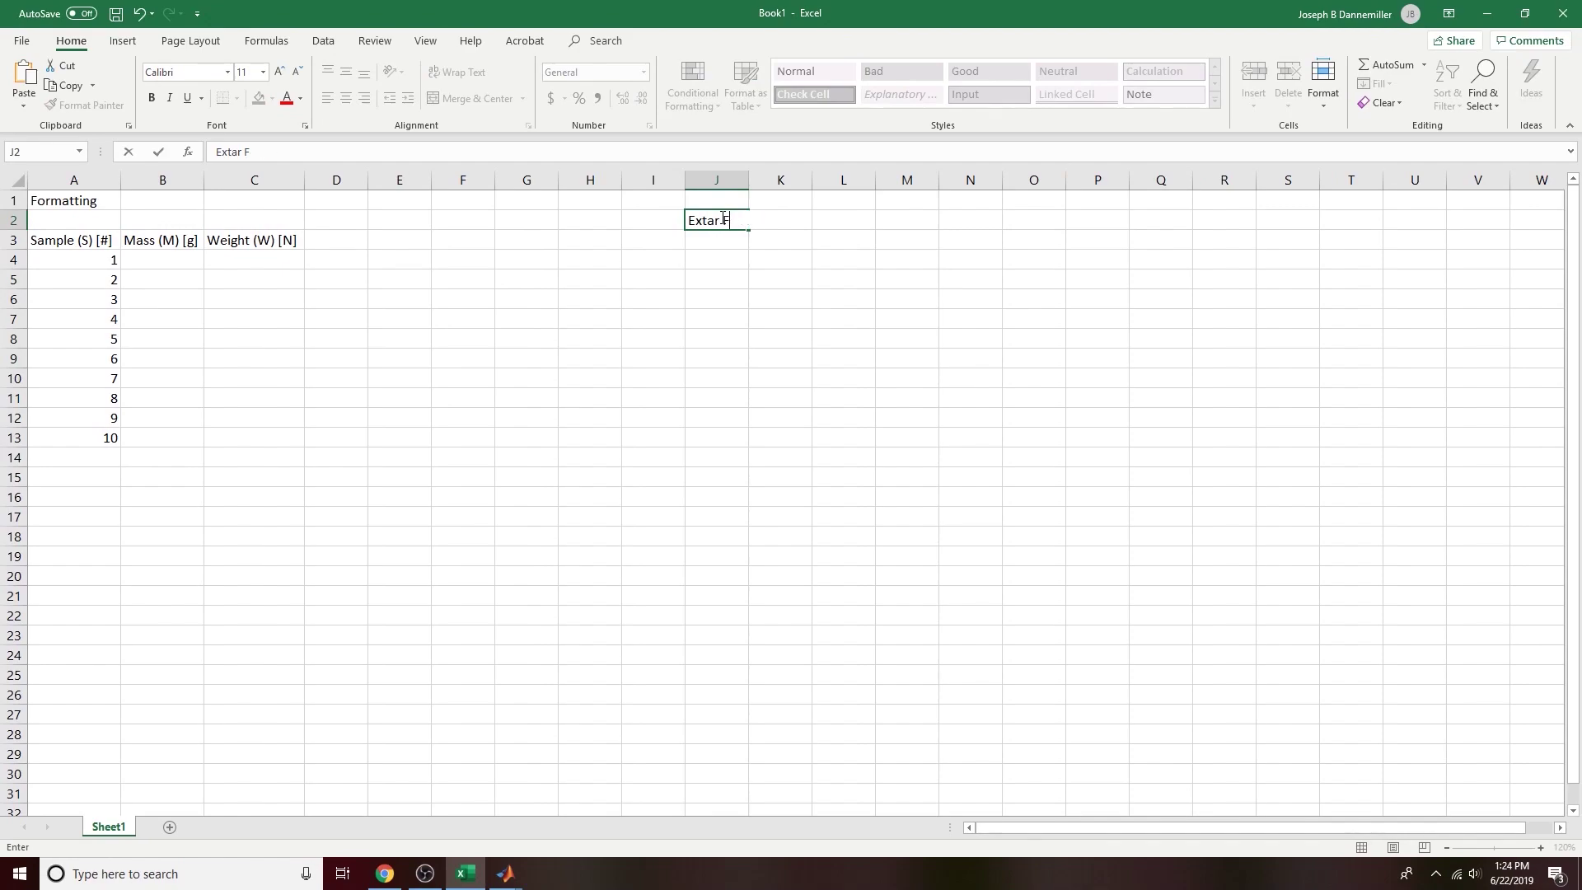
text(matting)
drag(779, 298, 763, 319)
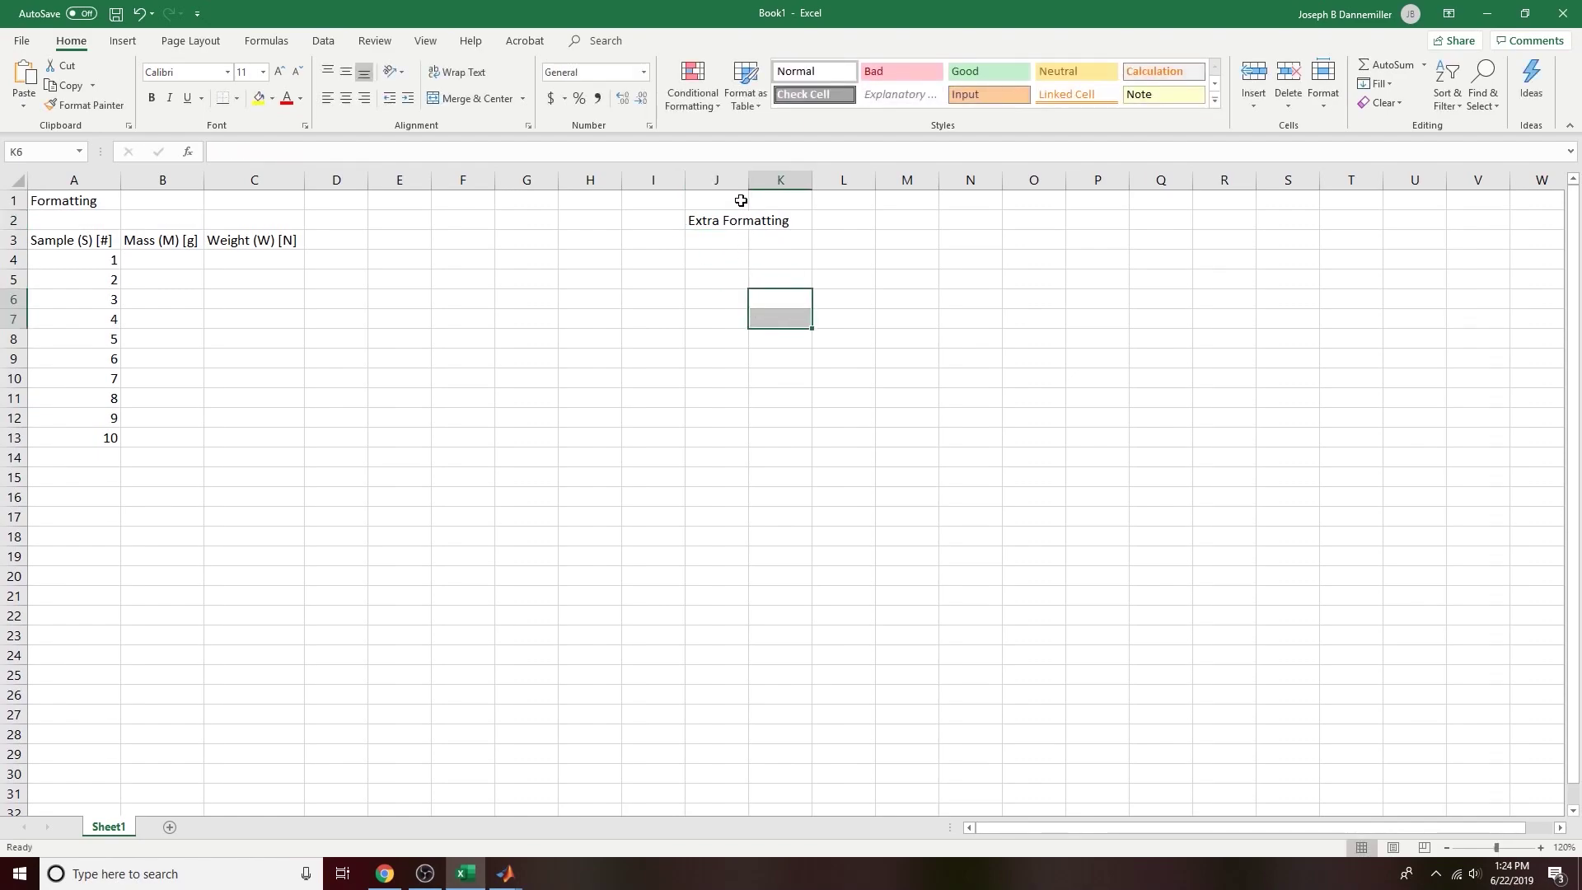
Step: Enter the headings "Numbers", "Evens" and "Odds" in cells J3 to L3
click(713, 244)
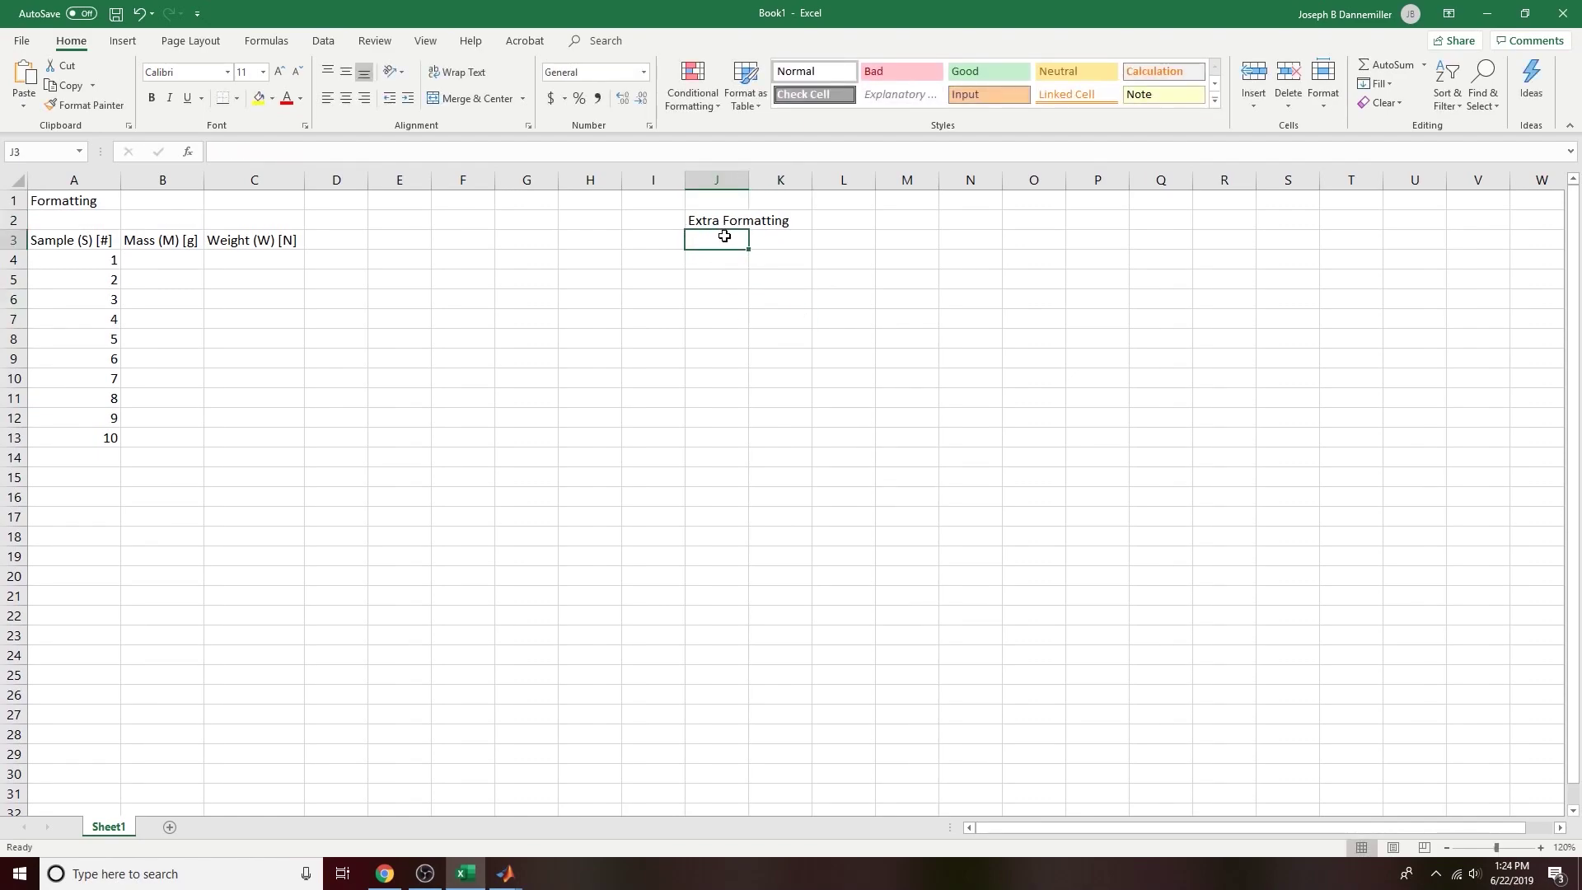
click(725, 317)
click(717, 240)
click(726, 257)
key(Up)
text(Numbers)
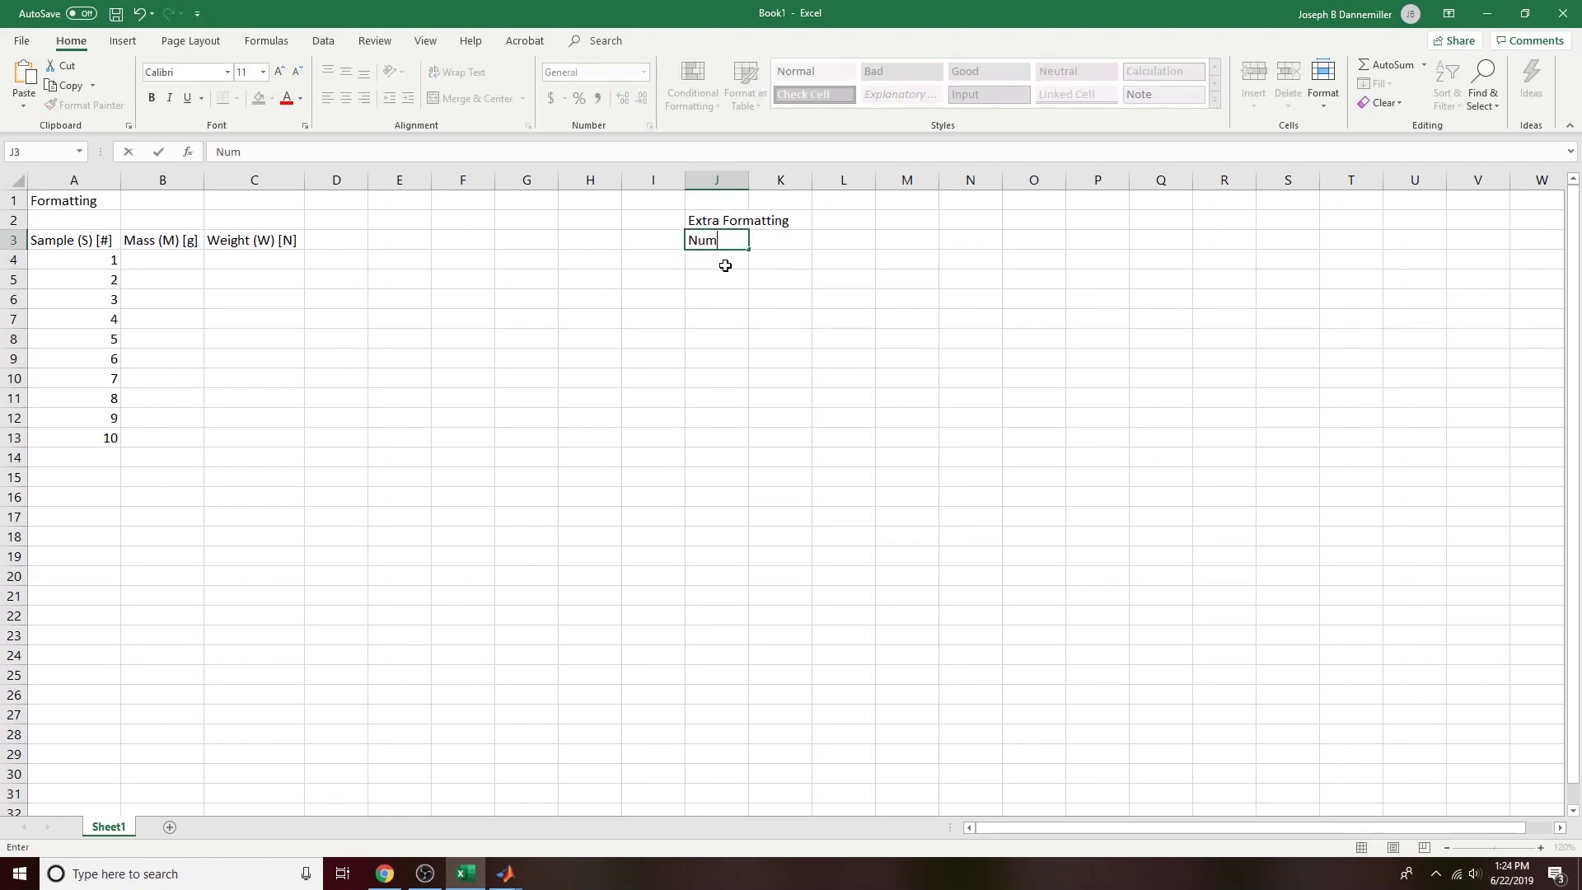
key(Tab)
text(Even)
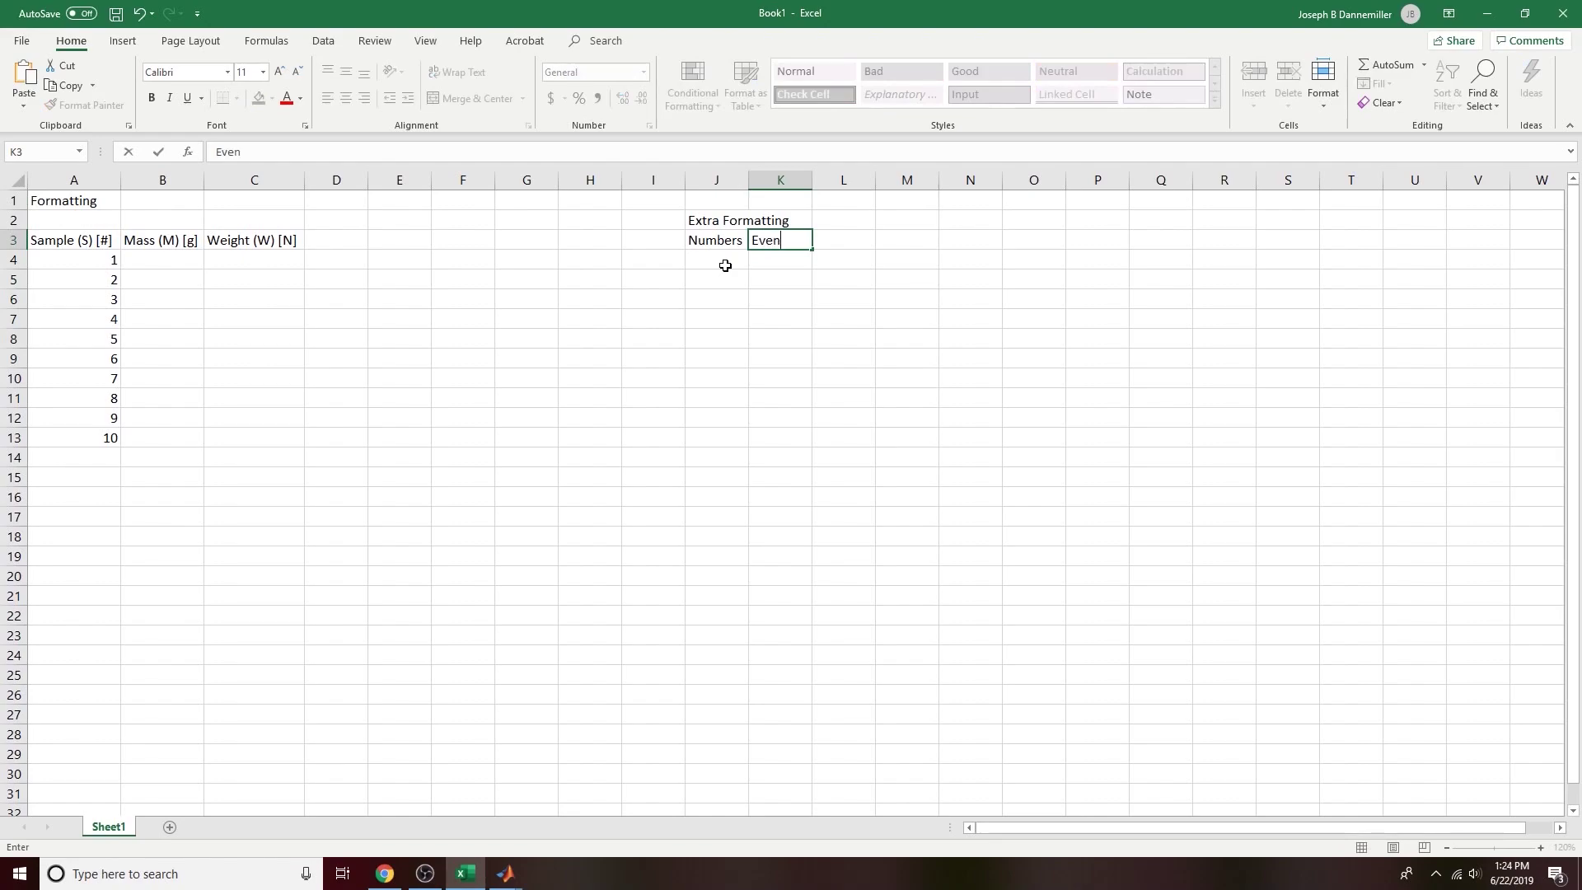
text(s)
key(Tab)
text(Odds`)
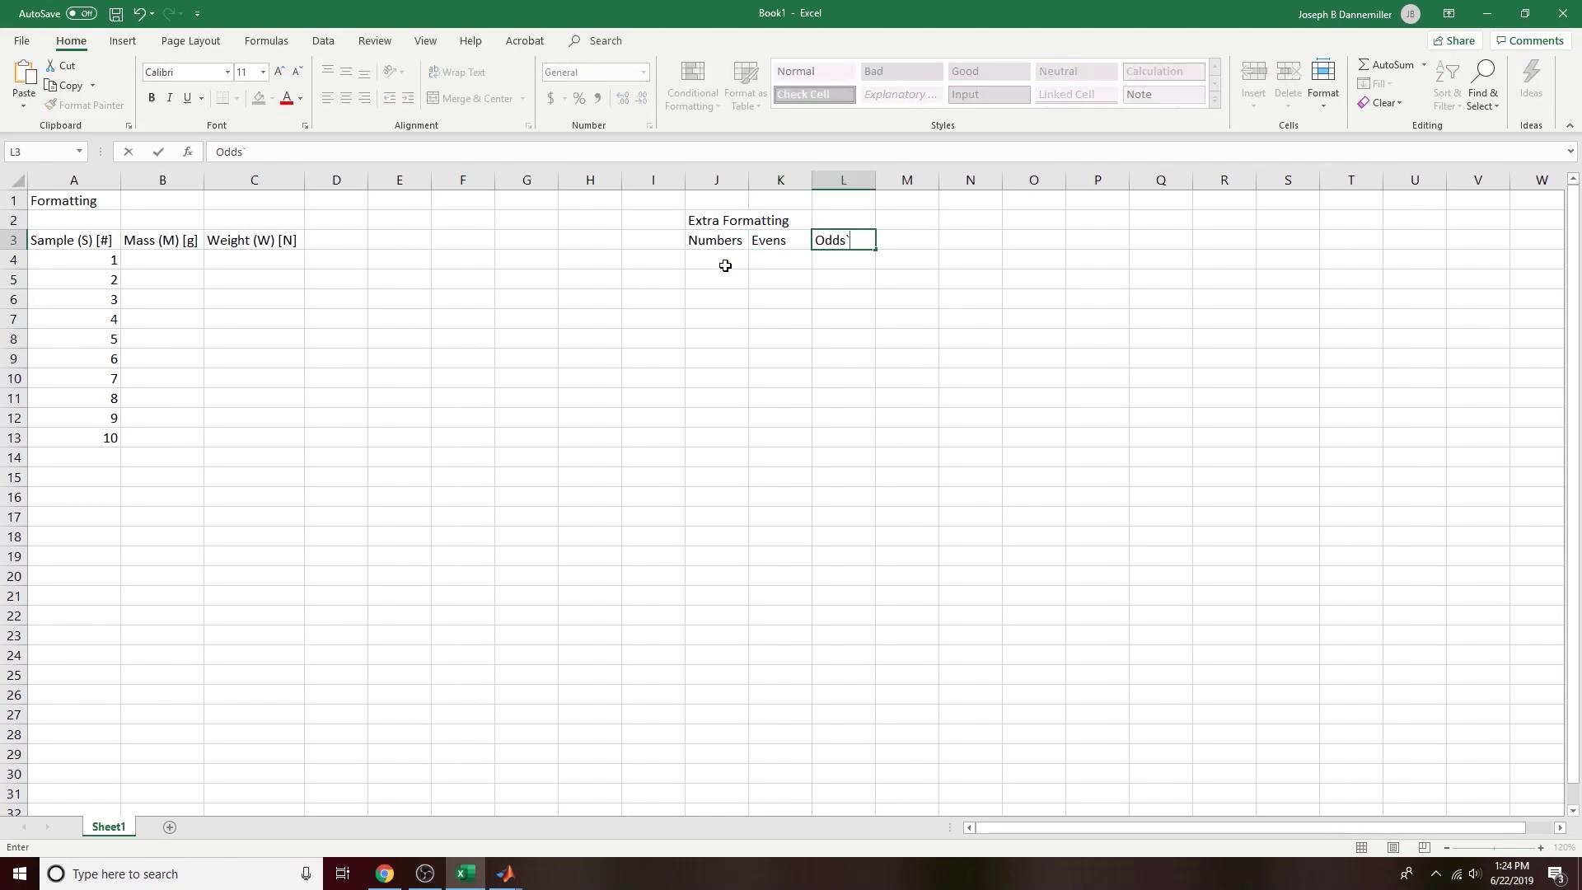
key(BackSpace)
key(Tab)
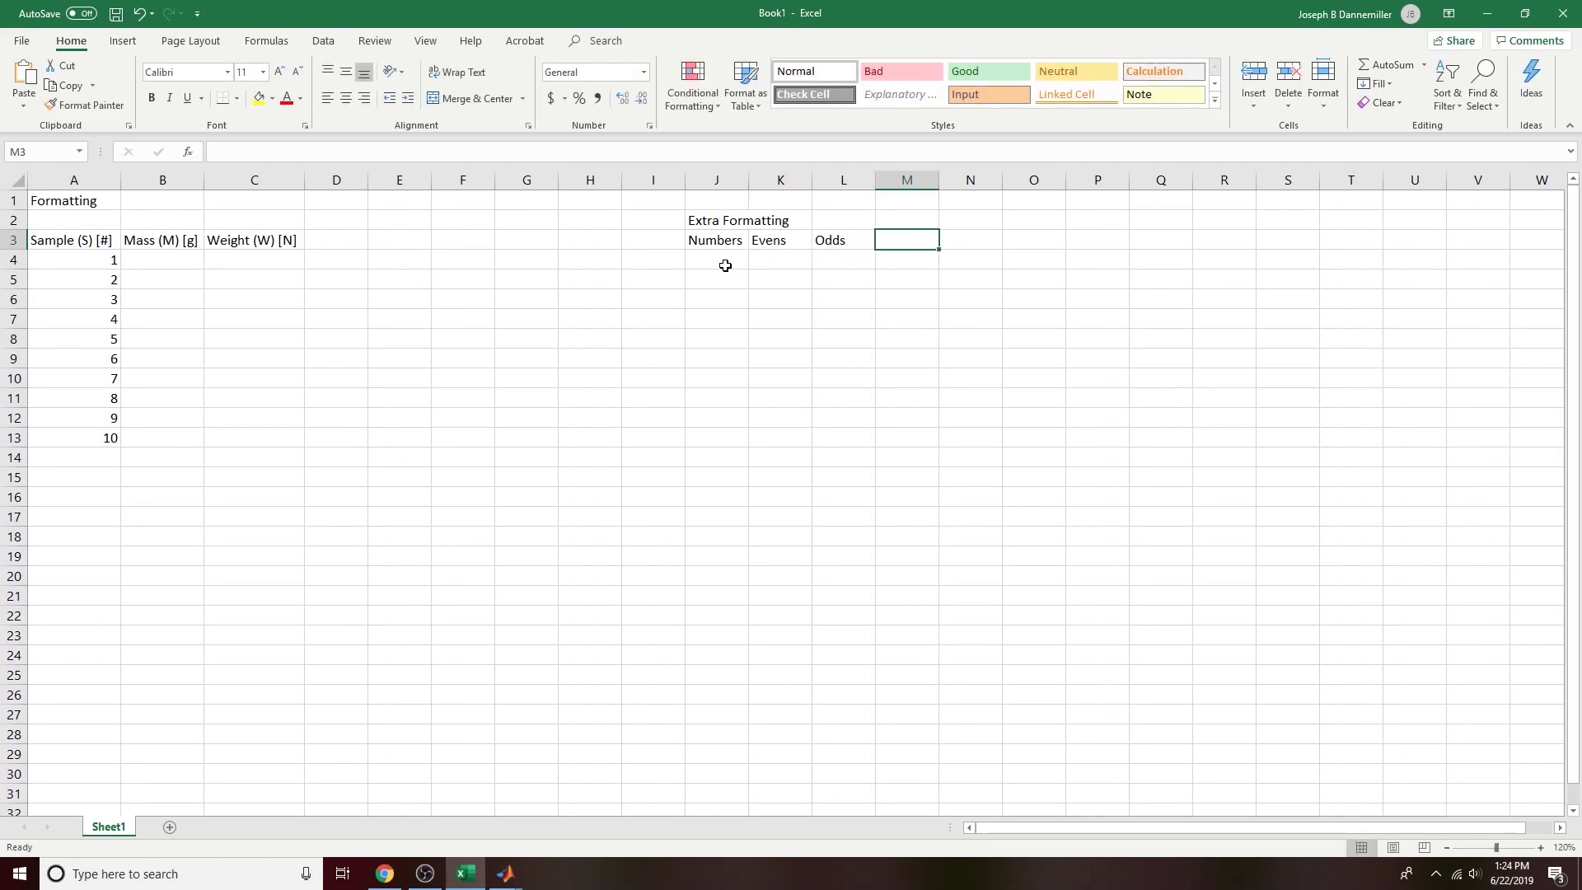
Step: Add the headings "Days", "Months" and "Decades" in cells M3 to O3
text(Days)
key(Tab)
text(`)
text(onths)
key(Tab)
text(Dec)
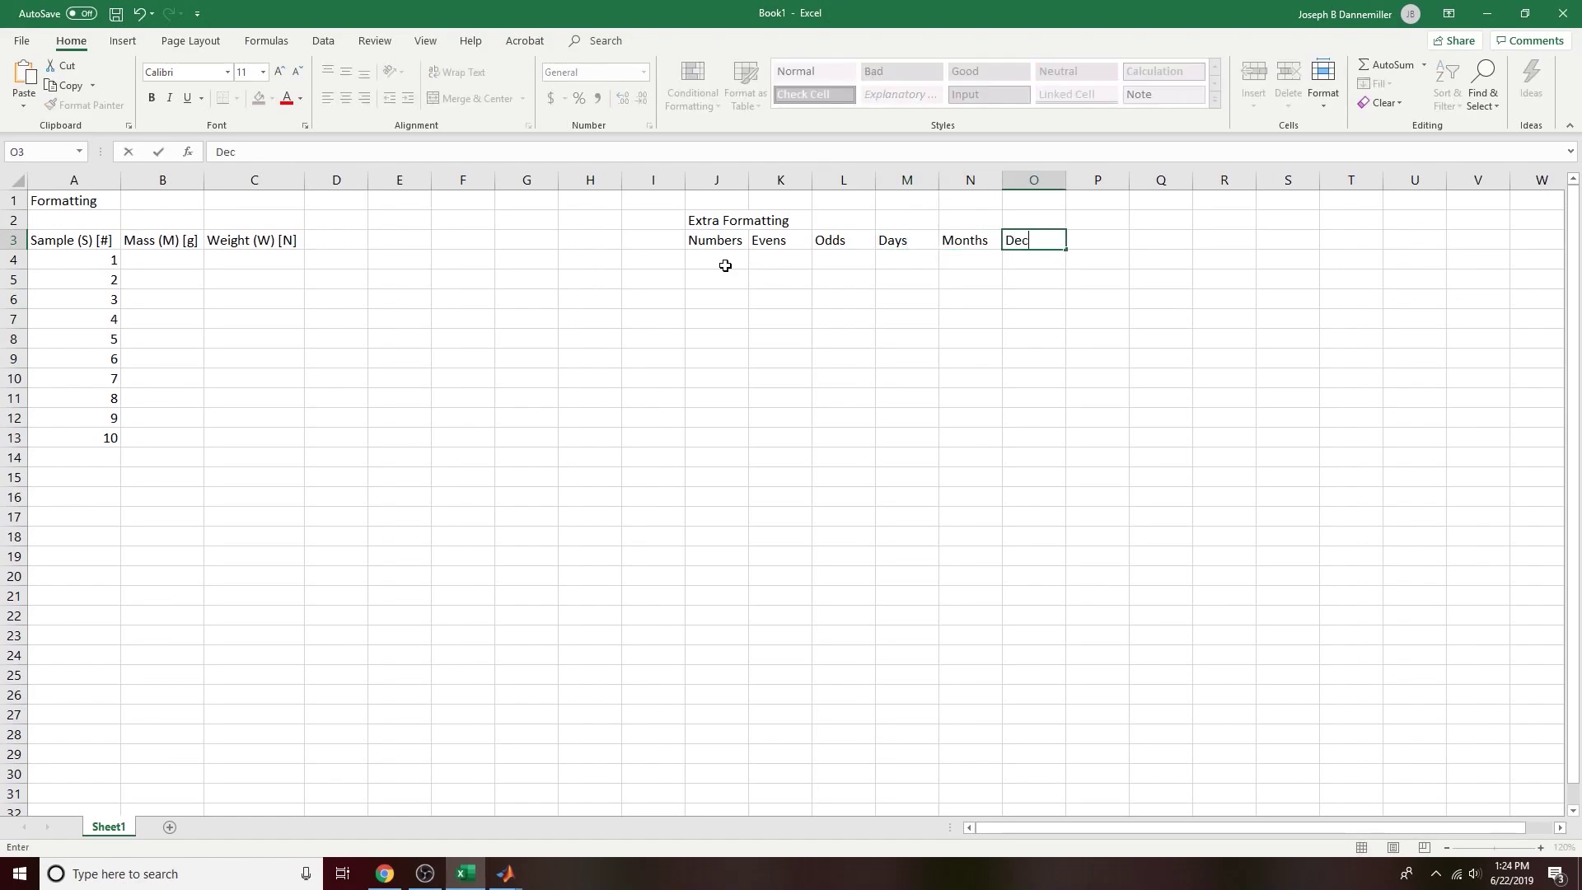
text(adses)
key(BackSpace)
key(BackSpace)
key(BackSpace)
click(667, 357)
Step: Enter the starting values 1, 2 and 3 under the Numbers heading in J4:J6
click(723, 247)
click(721, 260)
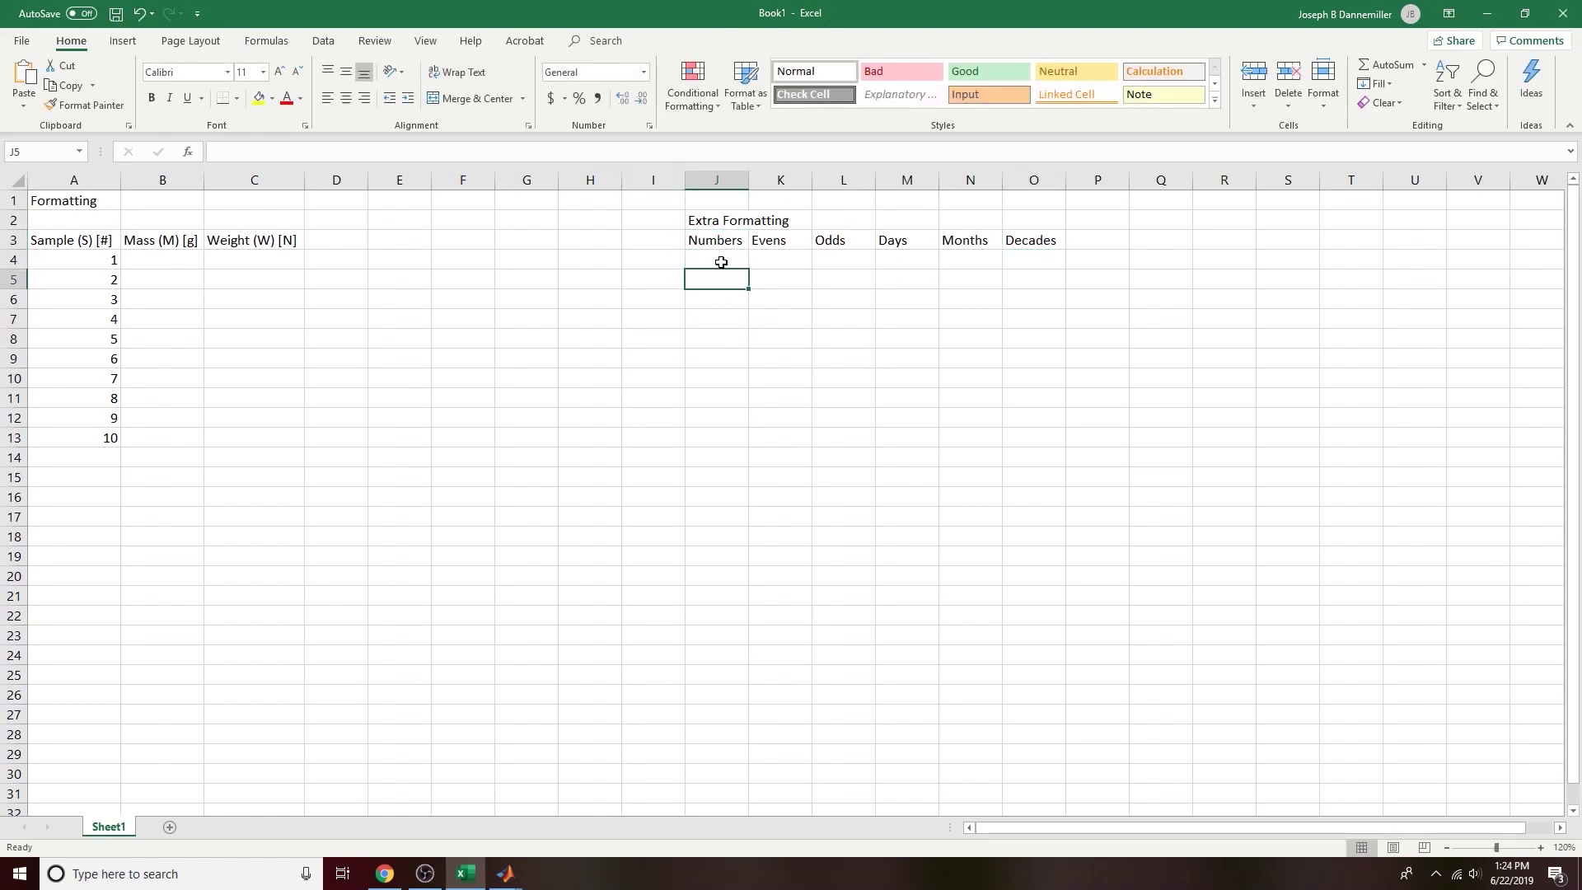
text(1)
key(Return)
text(2)
key(Return)
text(3)
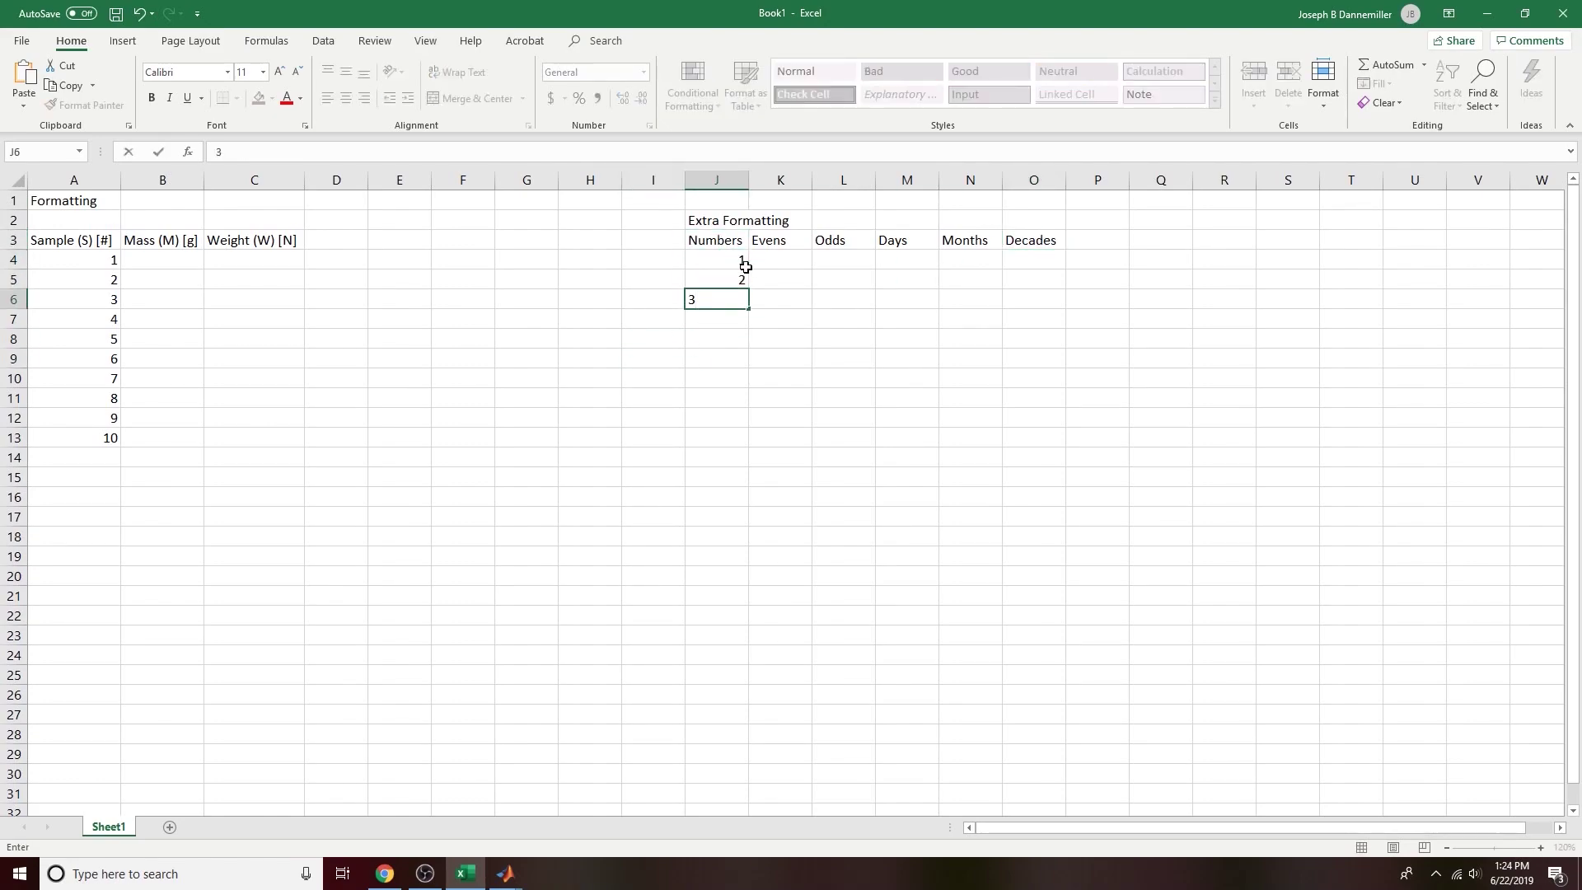
Step: Enter the starting values 2, 4 and 6 under the Evens heading in K4:K6
click(780, 261)
text(2)
key(Return)
text(4)
key(Return)
text(6)
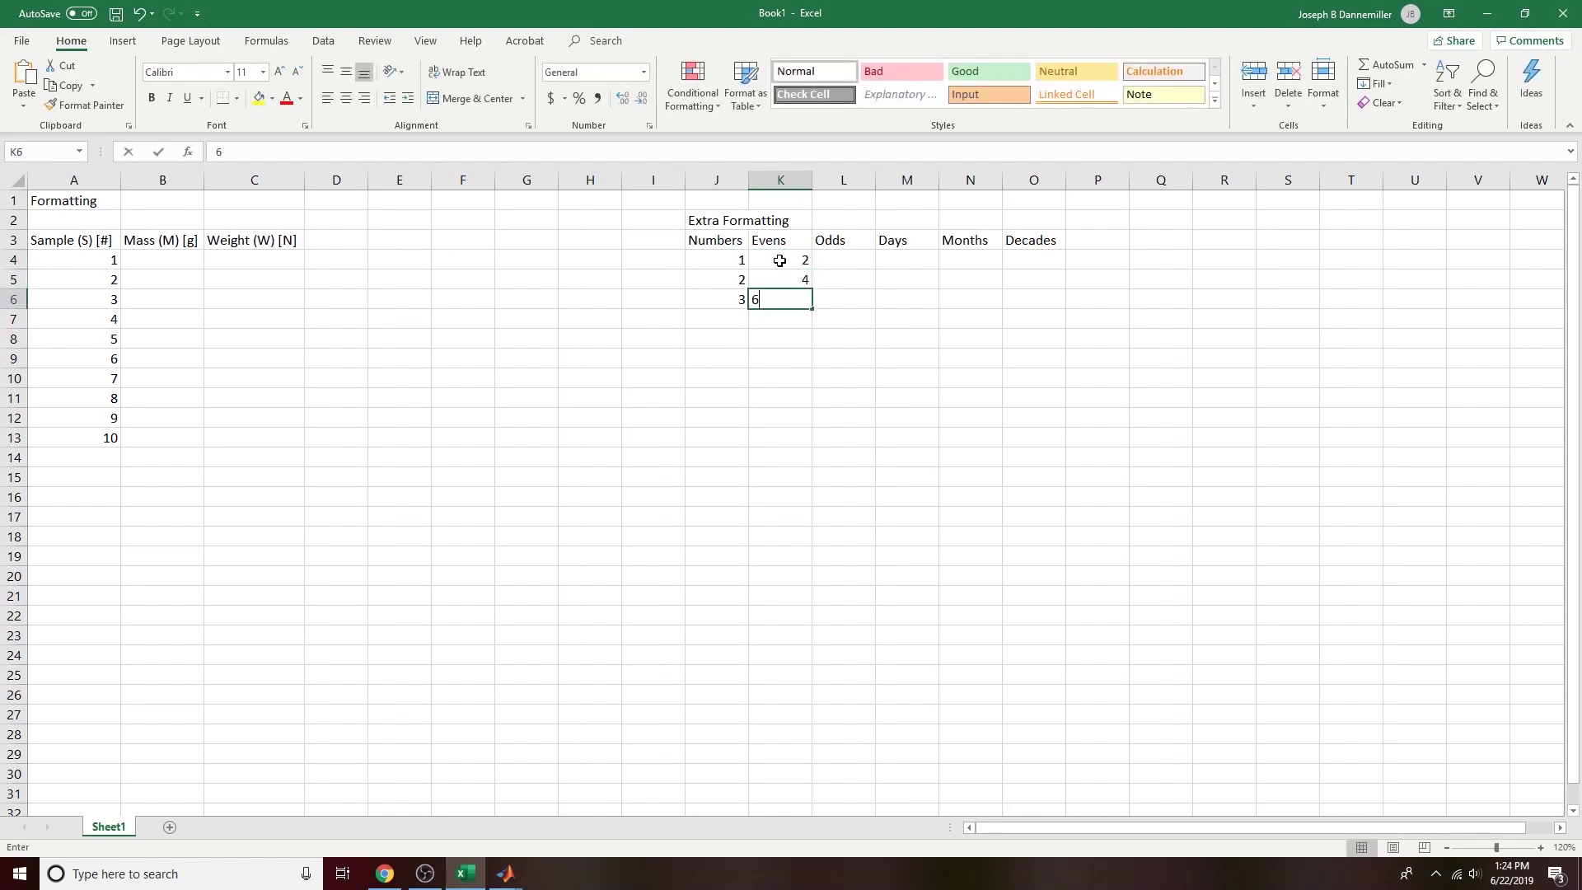
Step: Enter the starting values 1, 3 and 5 under the Odds heading in L4:L6
click(835, 259)
text(1)
key(Return)
text(3)
key(Return)
text(5)
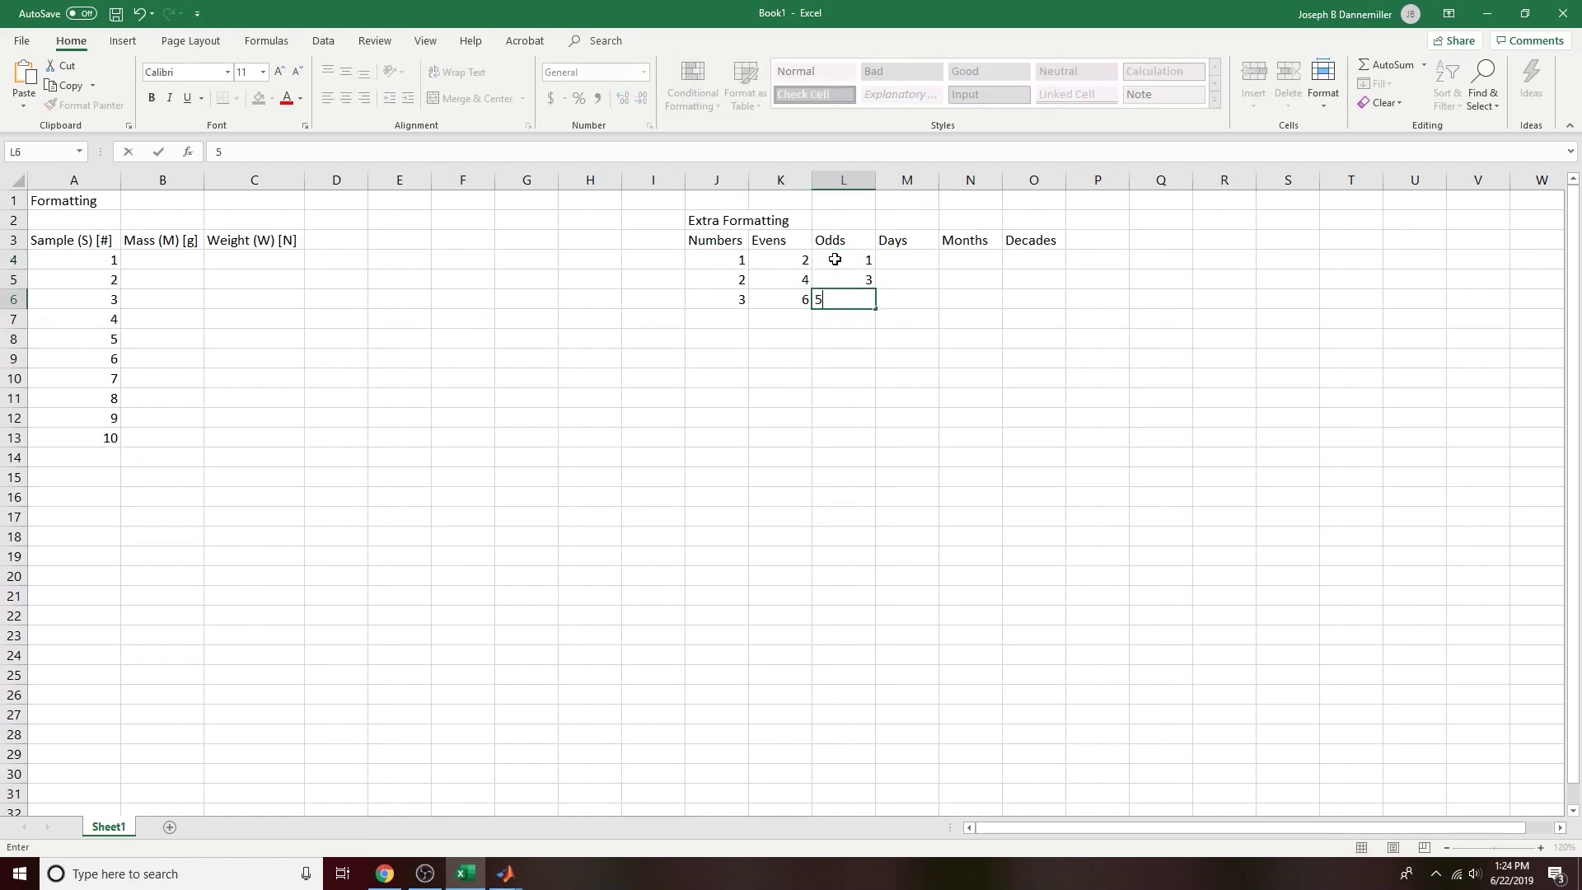
Step: Enter Monday, Tuesday and Wednesday under the Days heading in M4:M6
click(907, 259)
text(Monday)
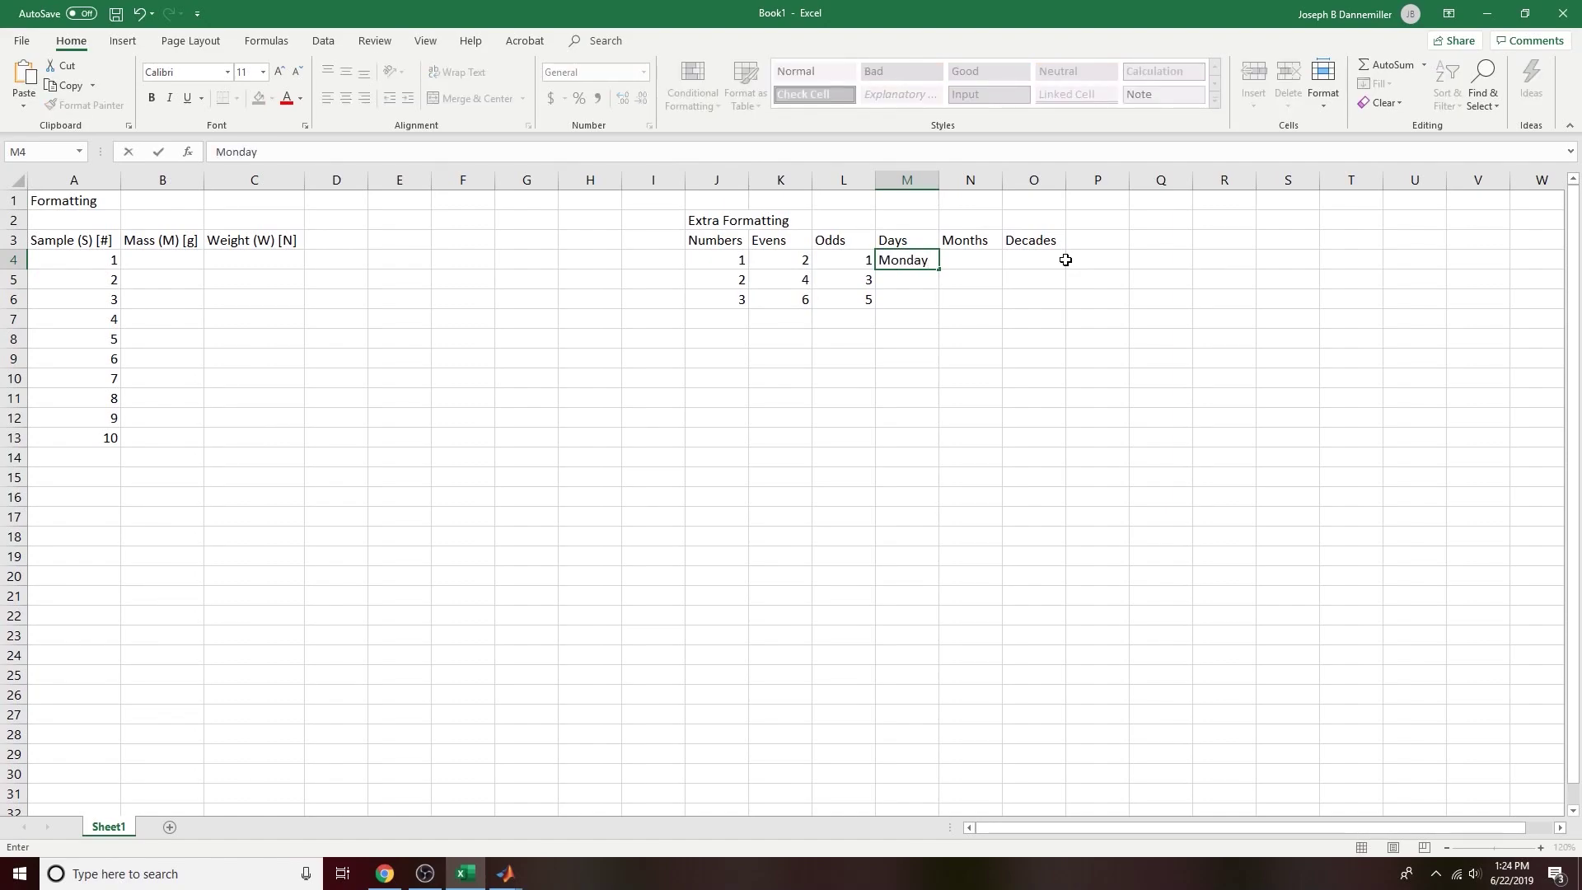
key(Return)
text(Tuesday)
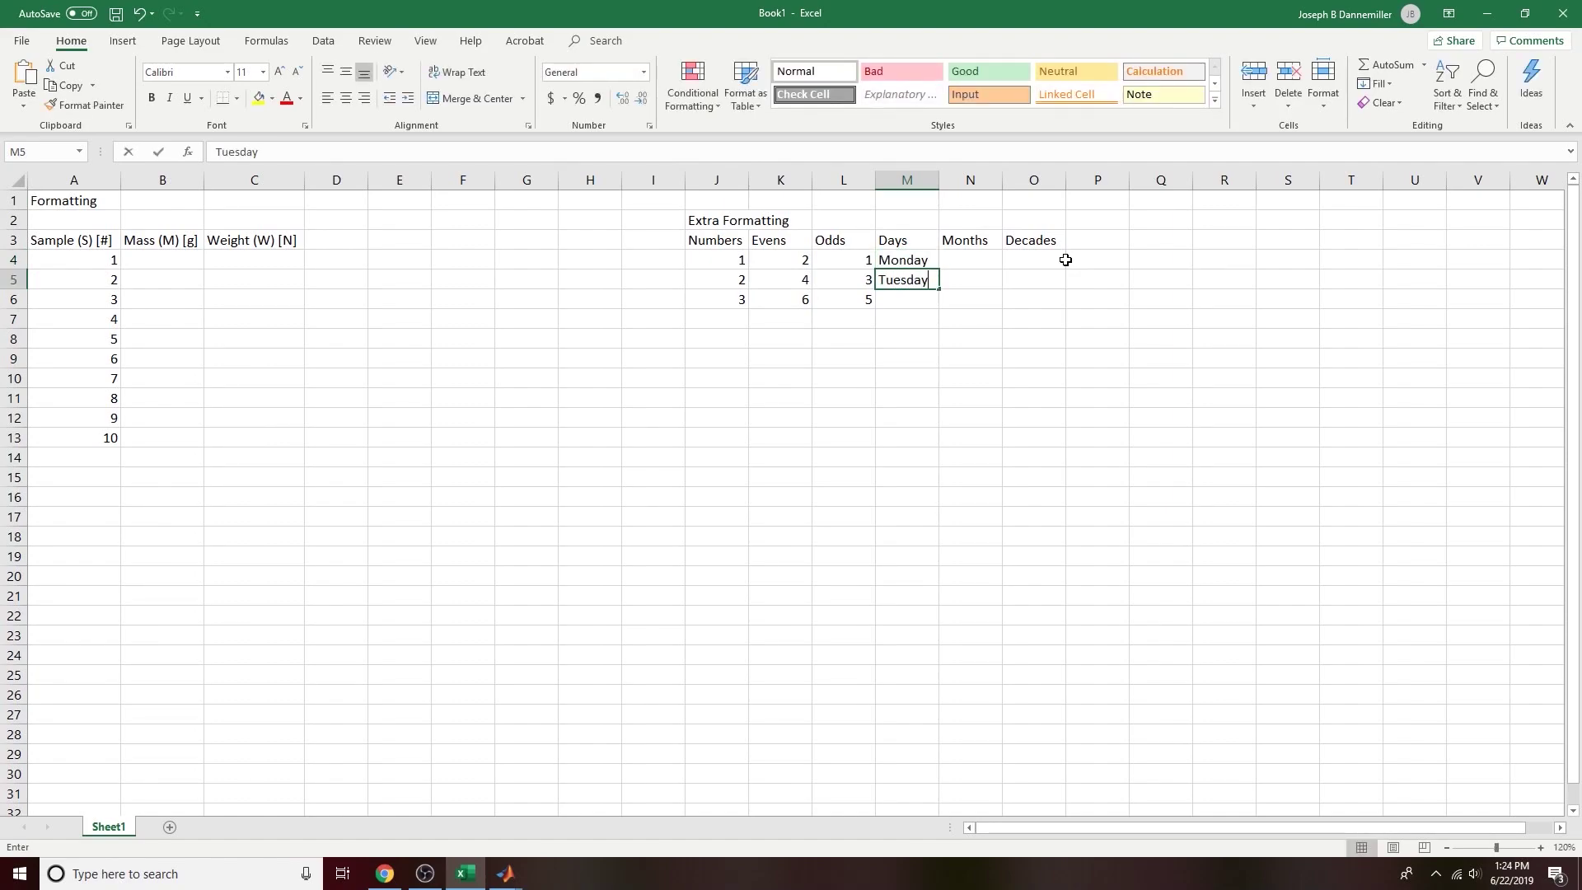
key(Return)
text(Wednesday)
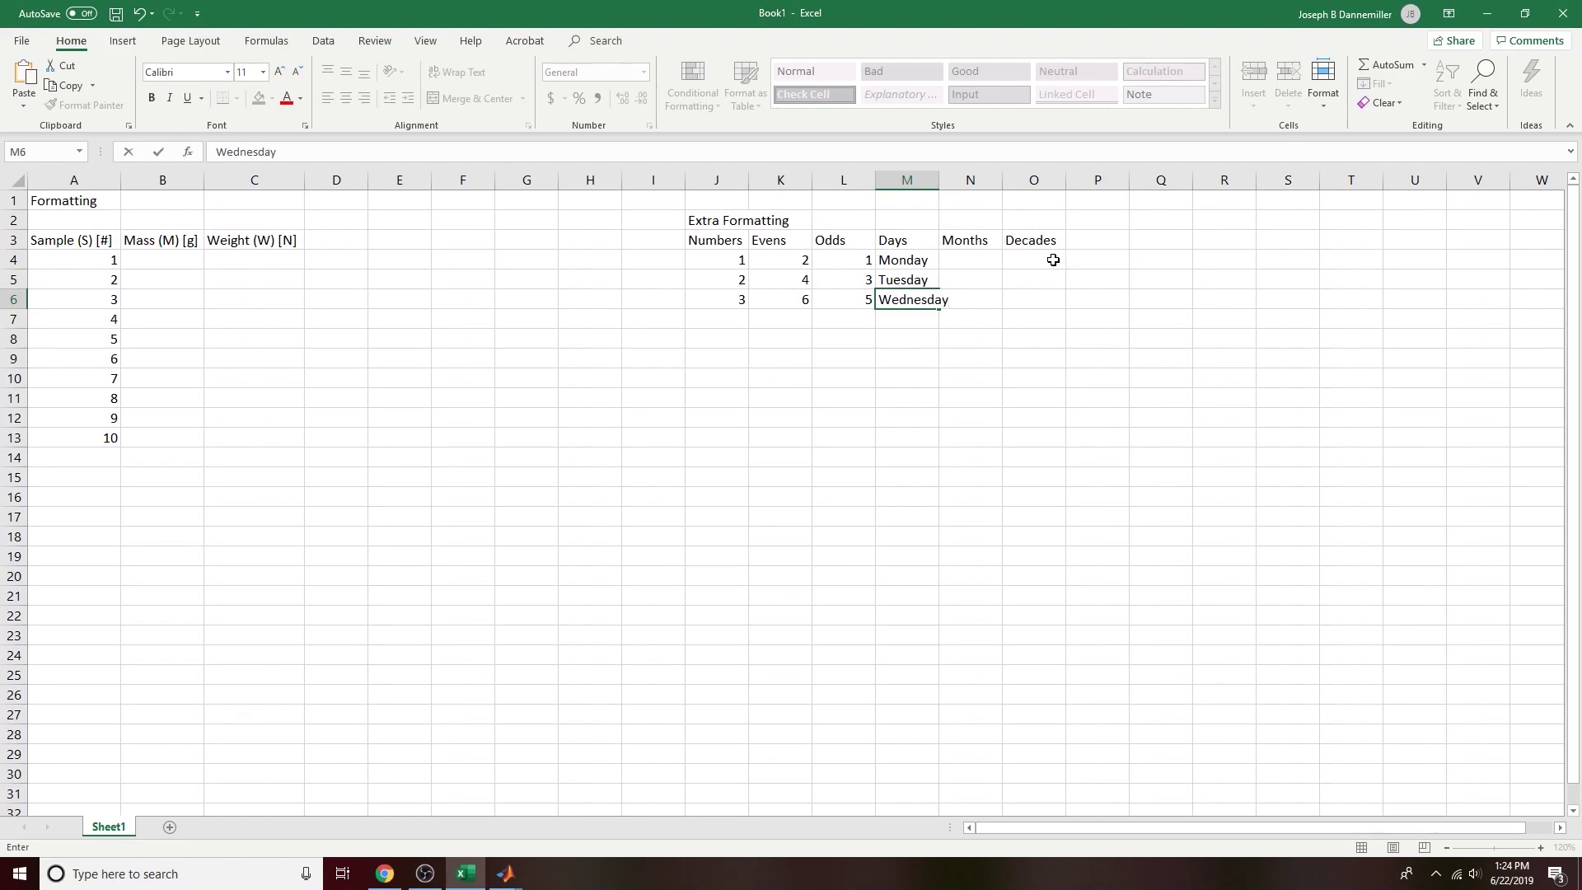
click(970, 398)
Step: Enter January, February and March under the Months heading, with March placed in N6
click(950, 263)
text(January)
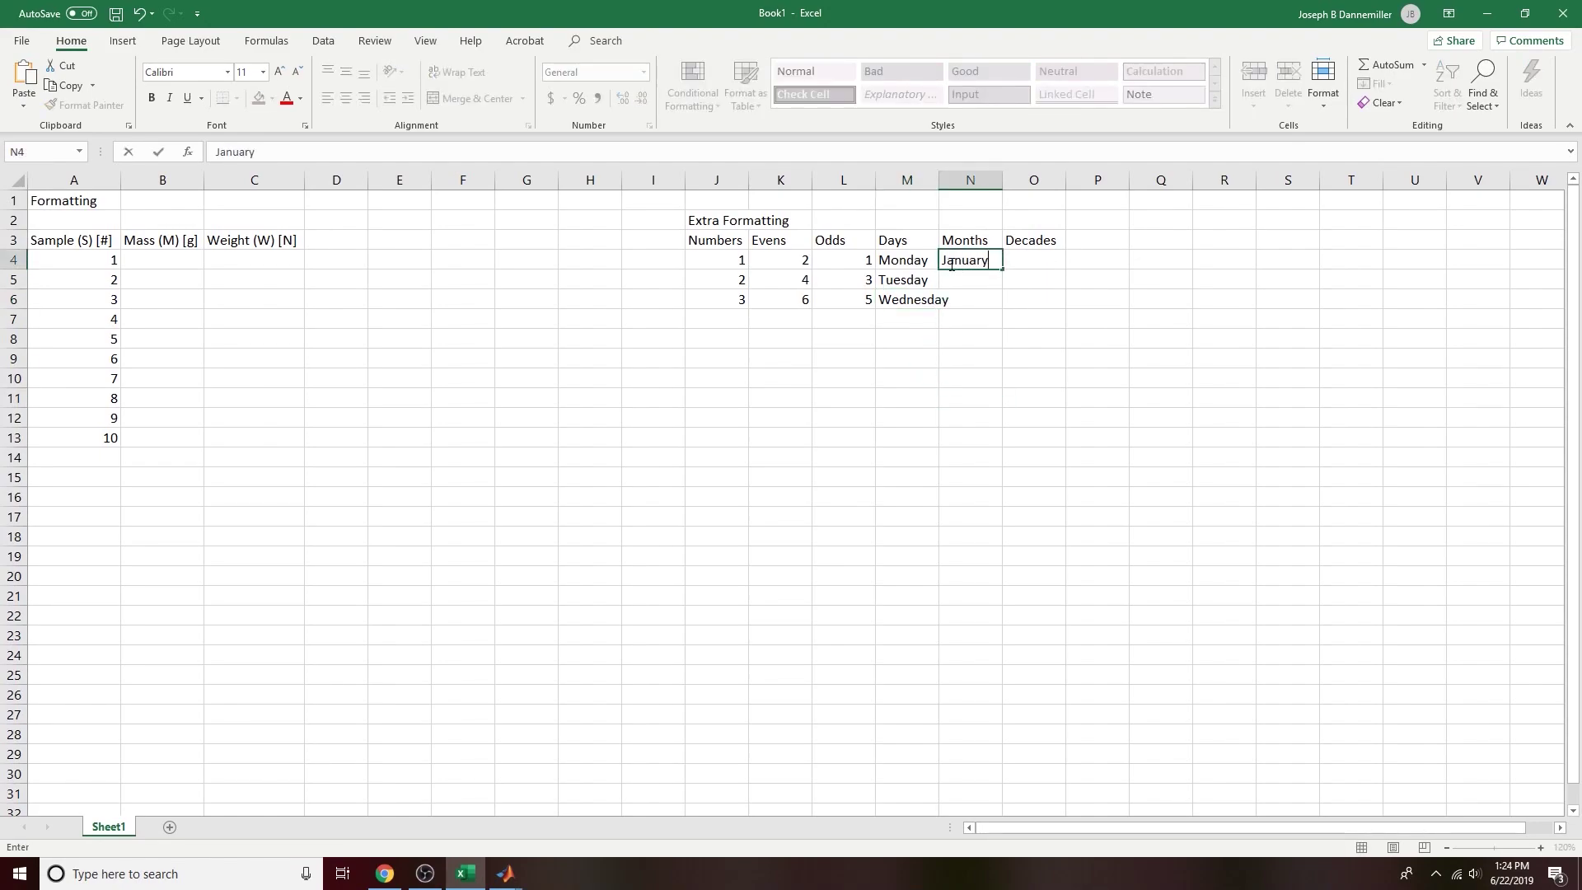
key(Return)
text(Febr)
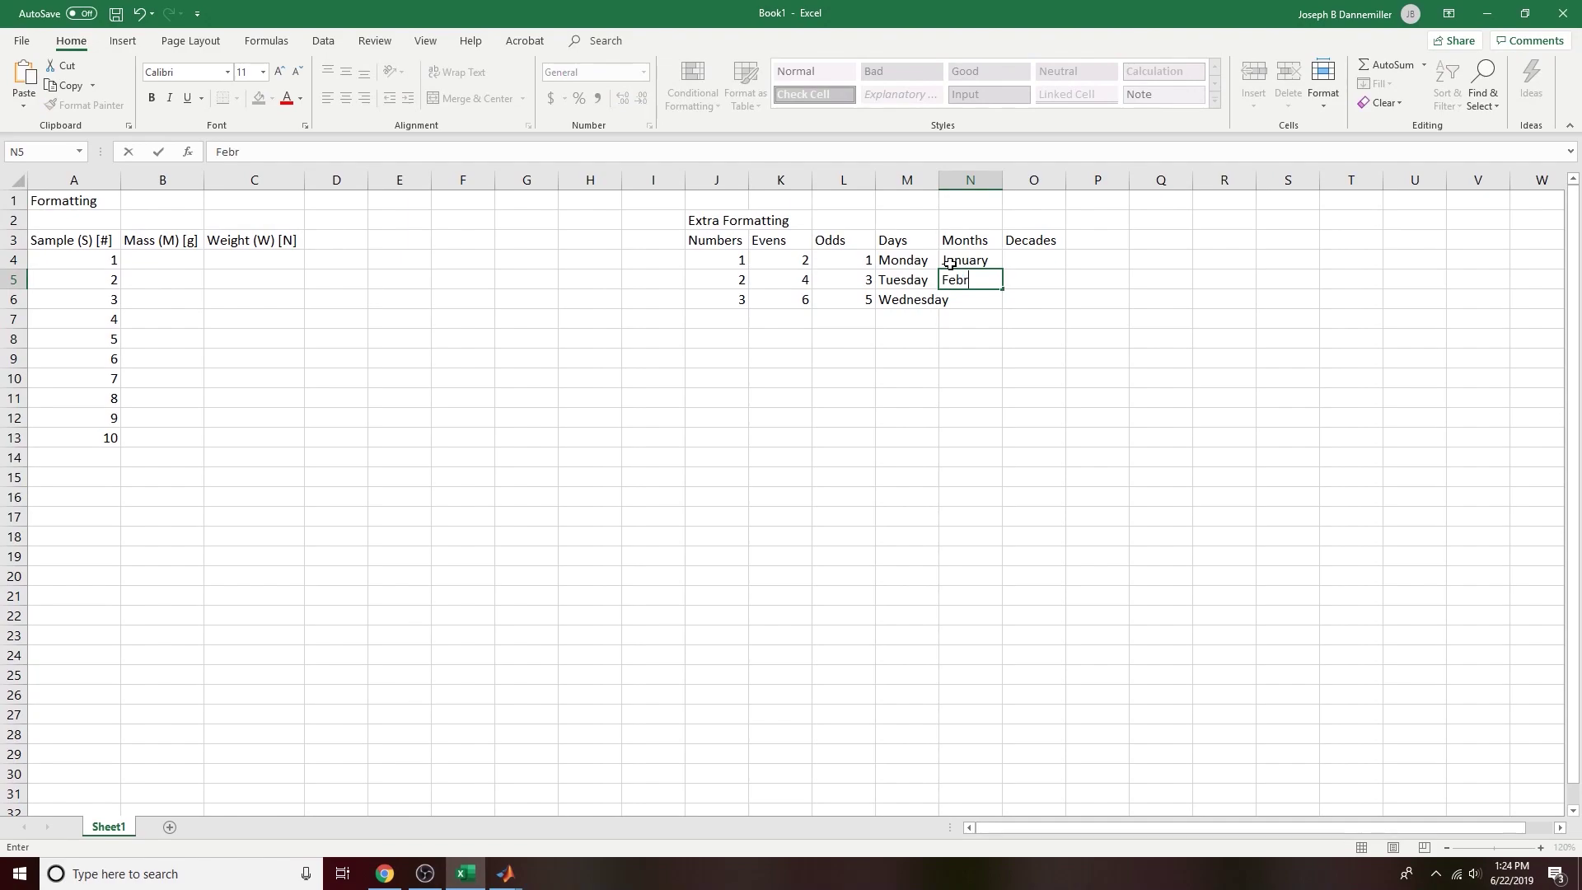
text(uary)
key(Tab)
text(Mar)
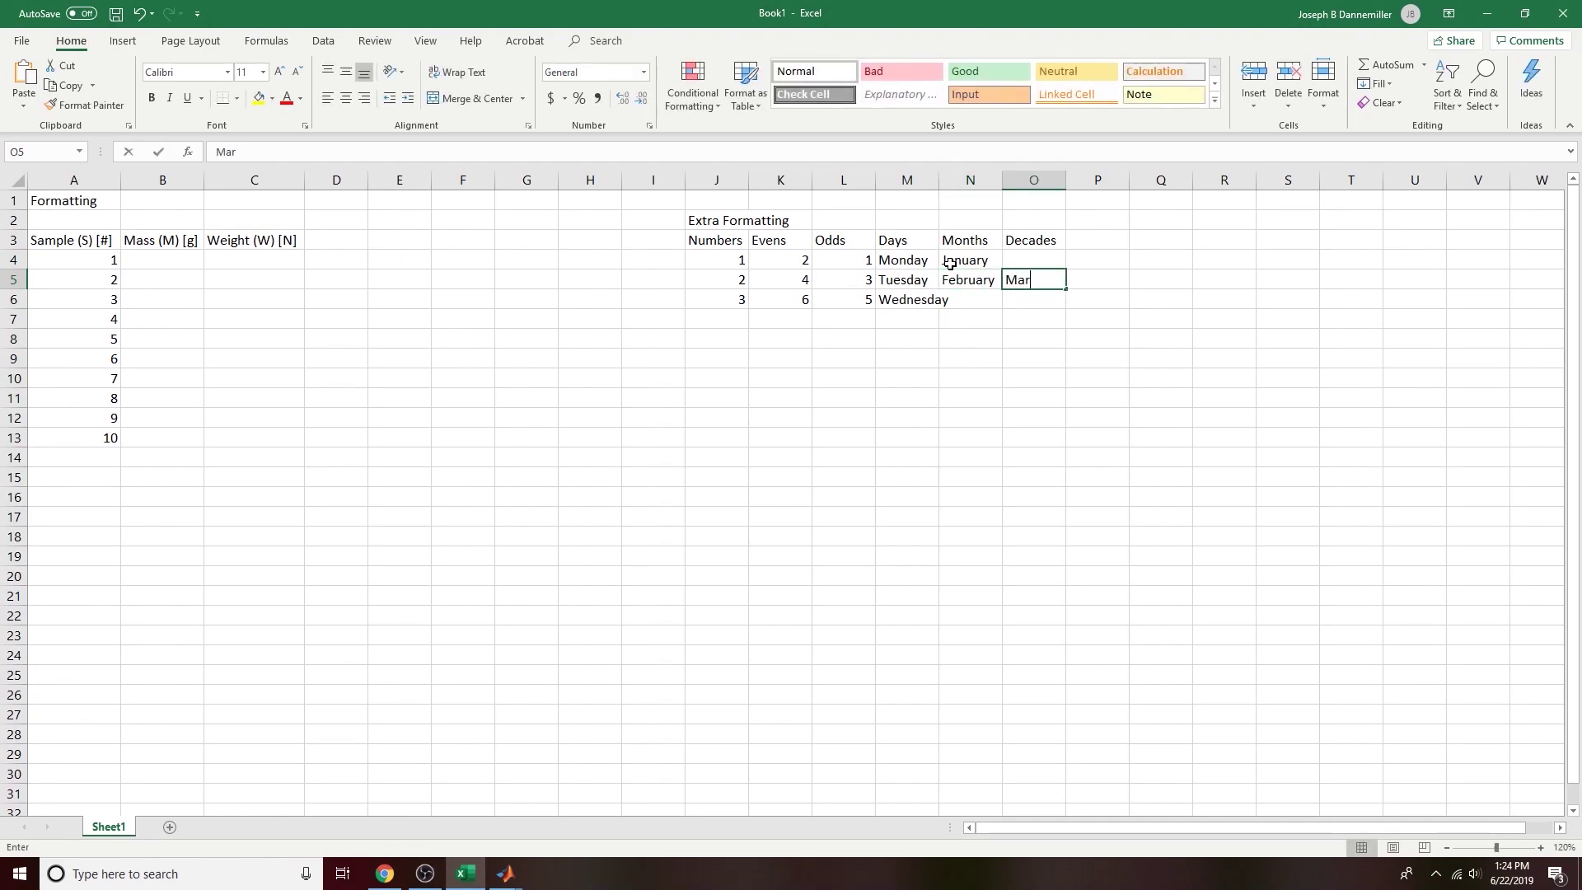
drag(1092, 337, 1021, 269)
click(1028, 278)
drag(1036, 294, 974, 301)
Step: Enter the starting values 1950, 1960 and 1970 under the Decades heading in O4:O6
click(1019, 261)
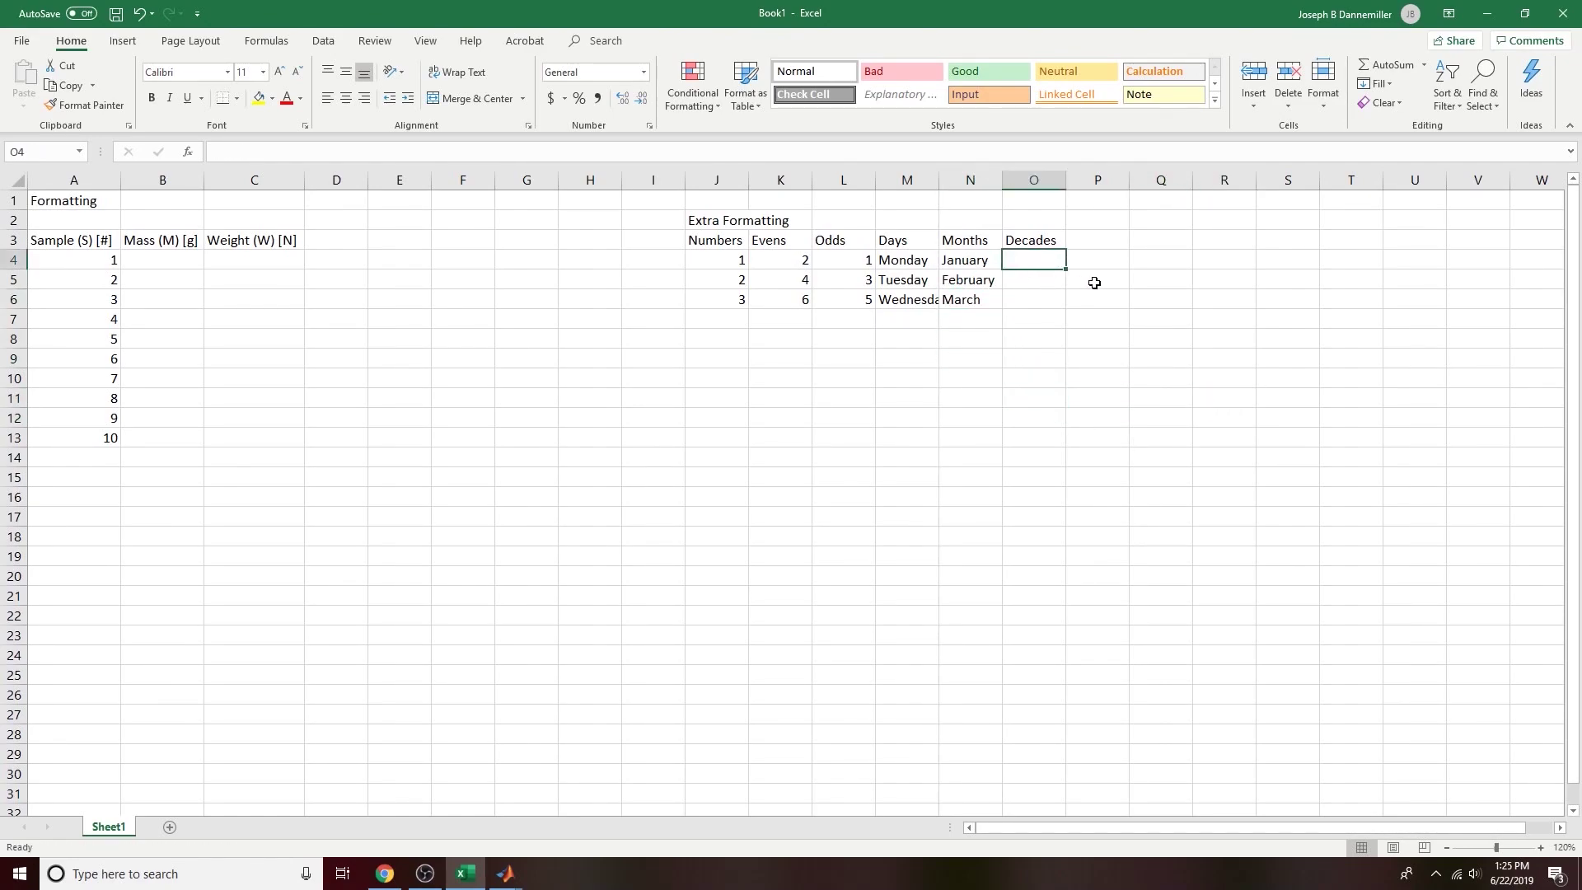
text(1950)
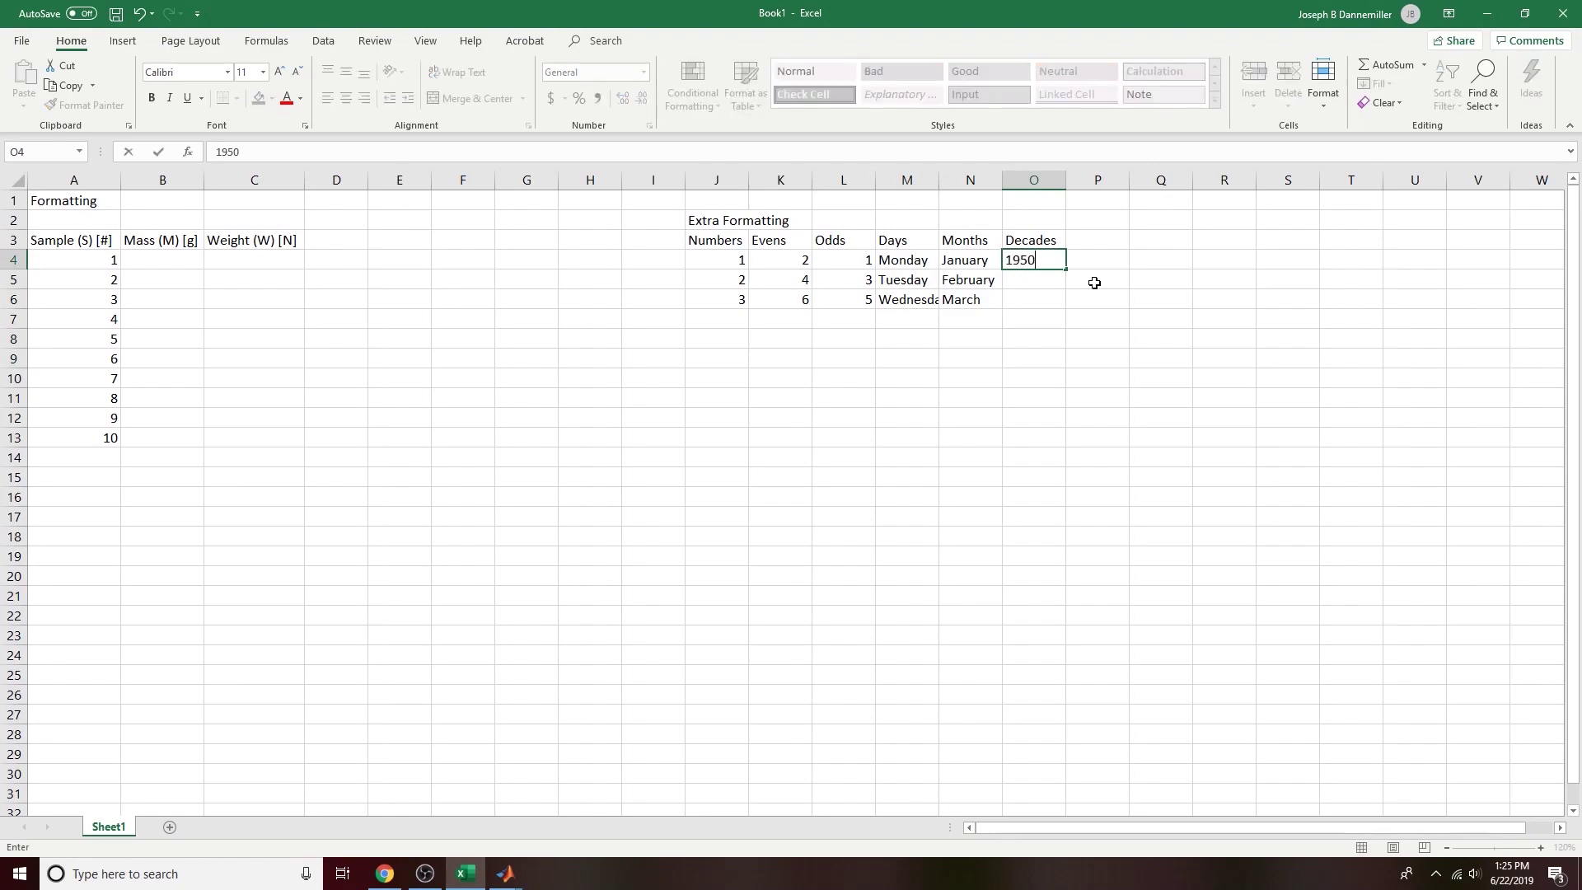
key(Return)
text(1960)
key(Return)
text(1970)
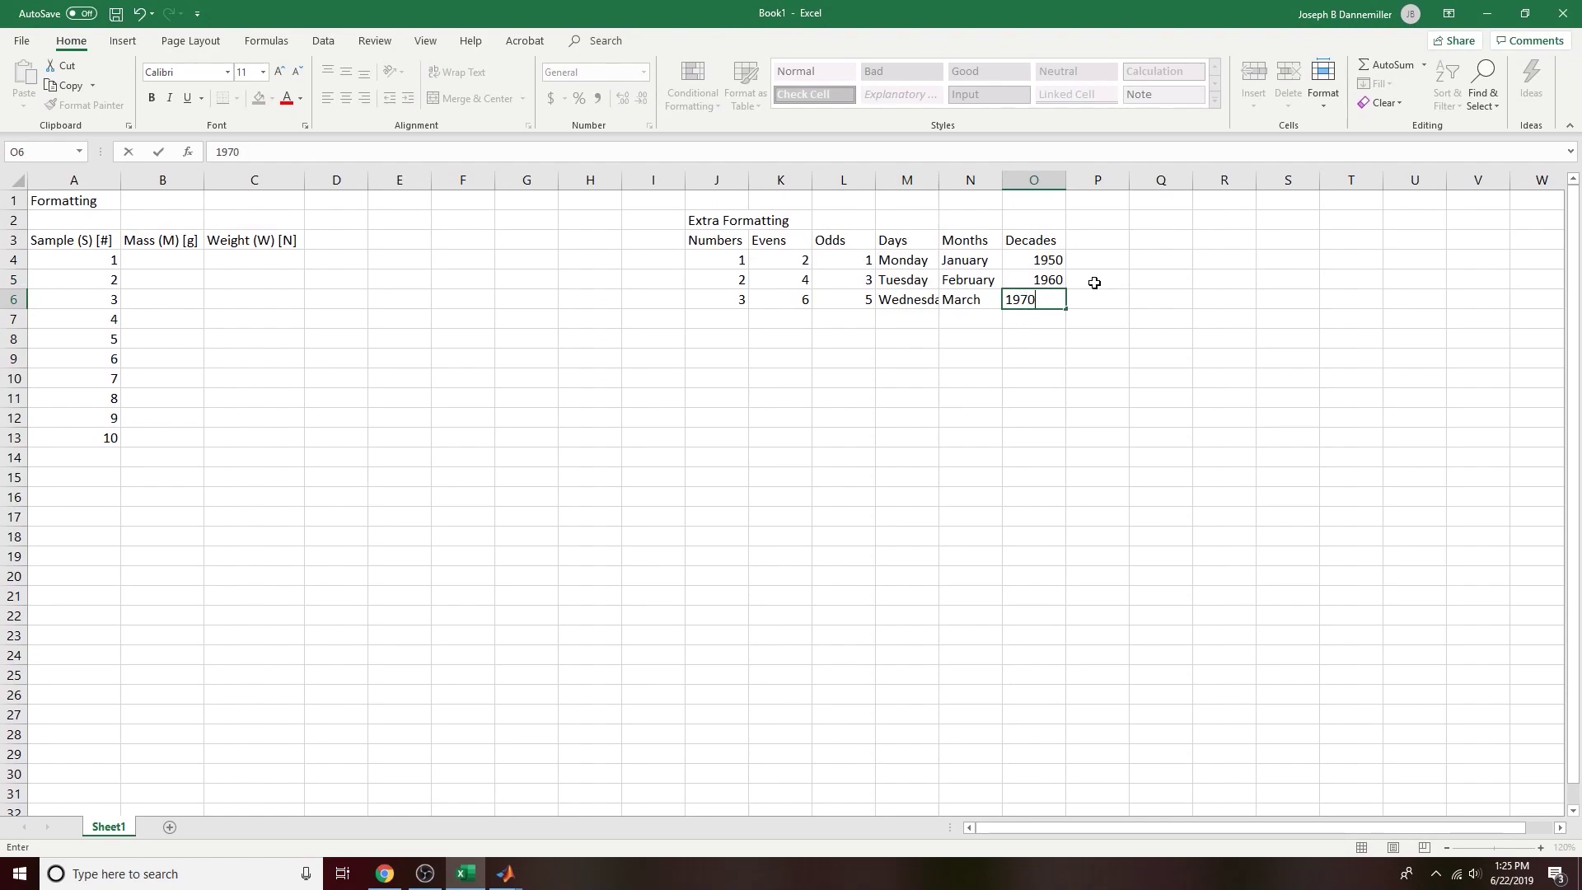
key(Return)
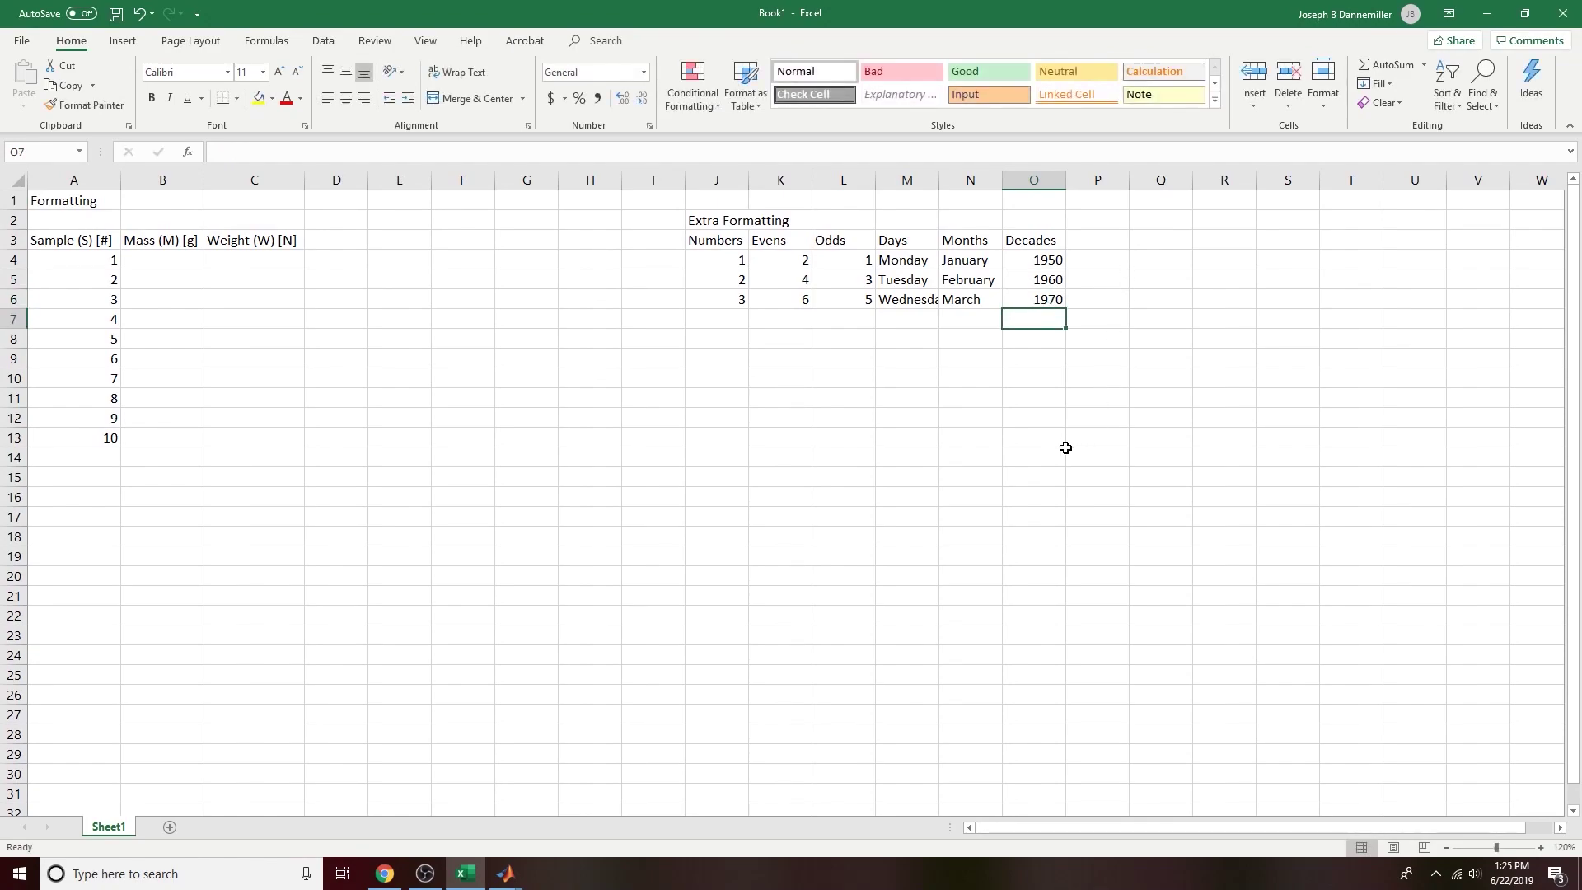
Step: Widen column J to about twice its width
drag(719, 221, 1059, 223)
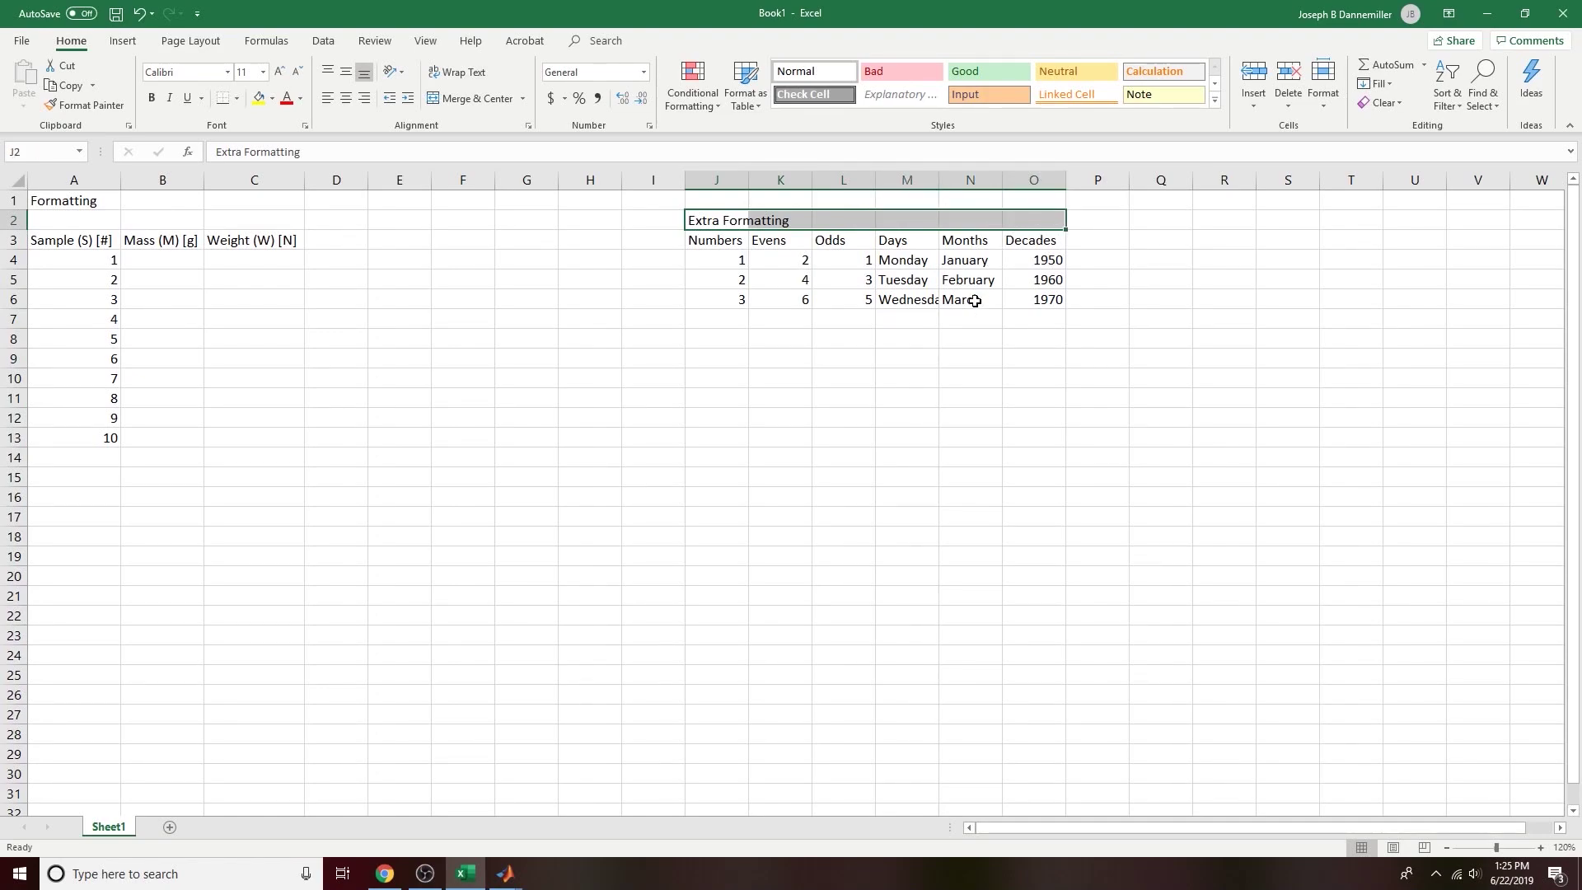
click(970, 319)
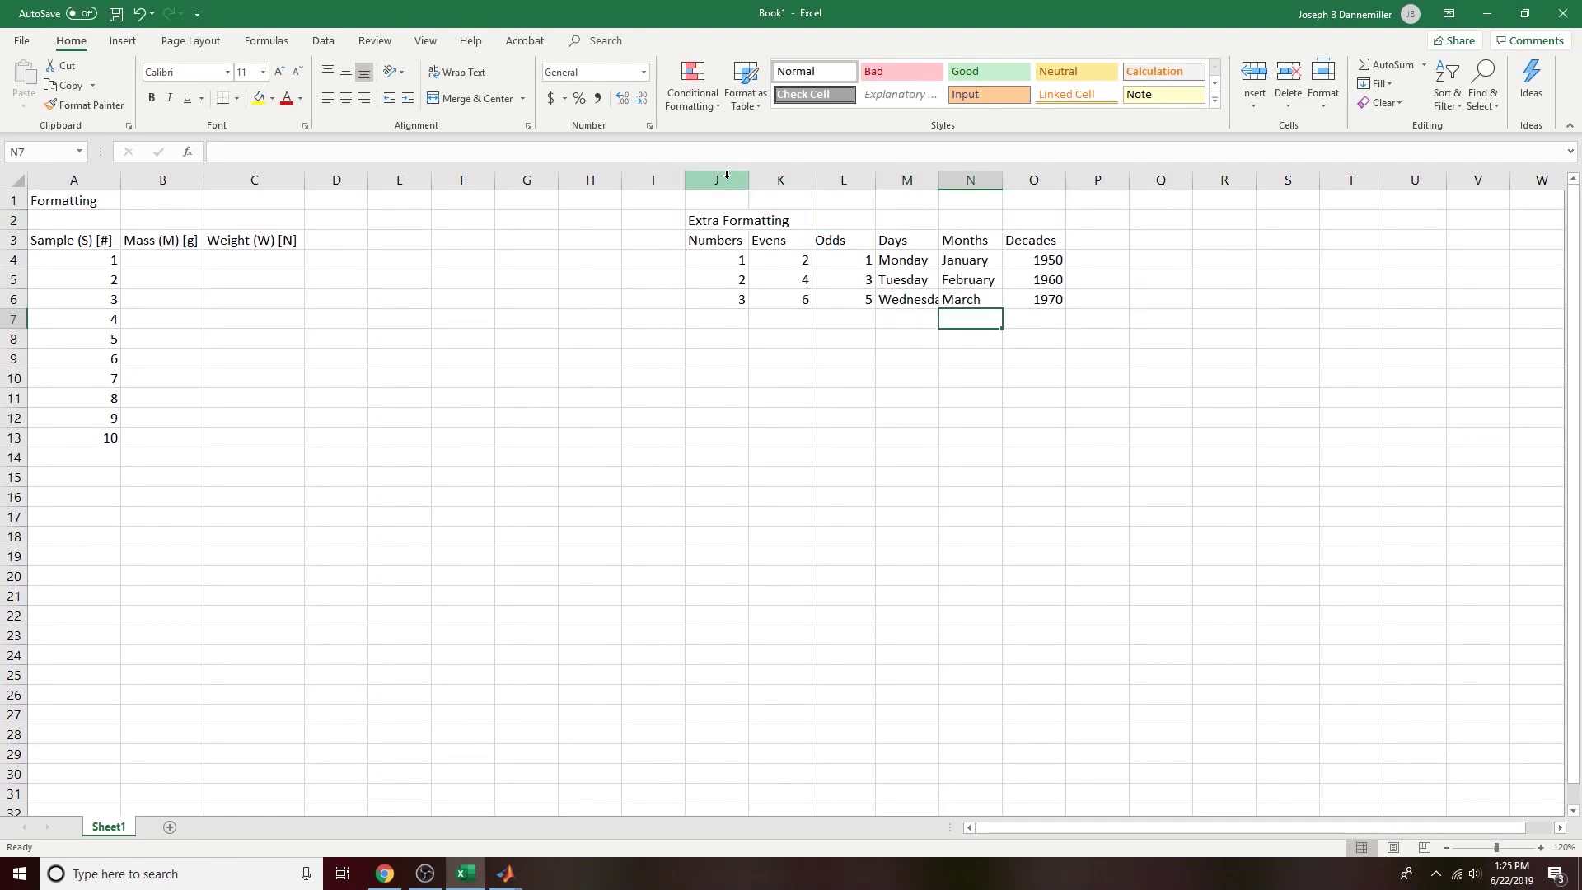
drag(722, 176, 1038, 175)
click(1071, 379)
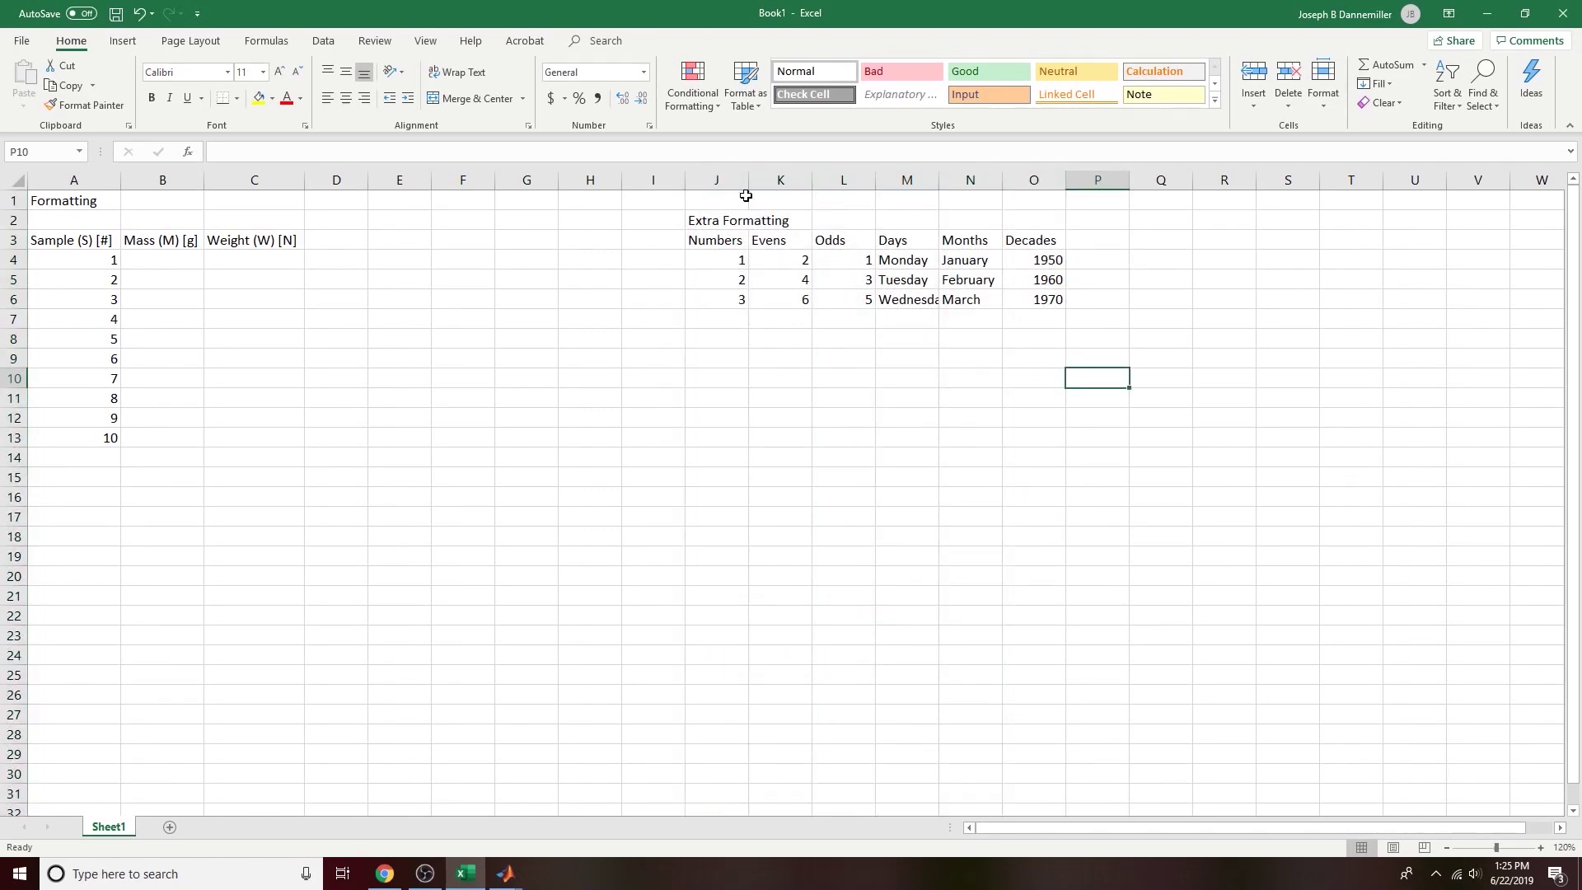
drag(748, 180, 811, 180)
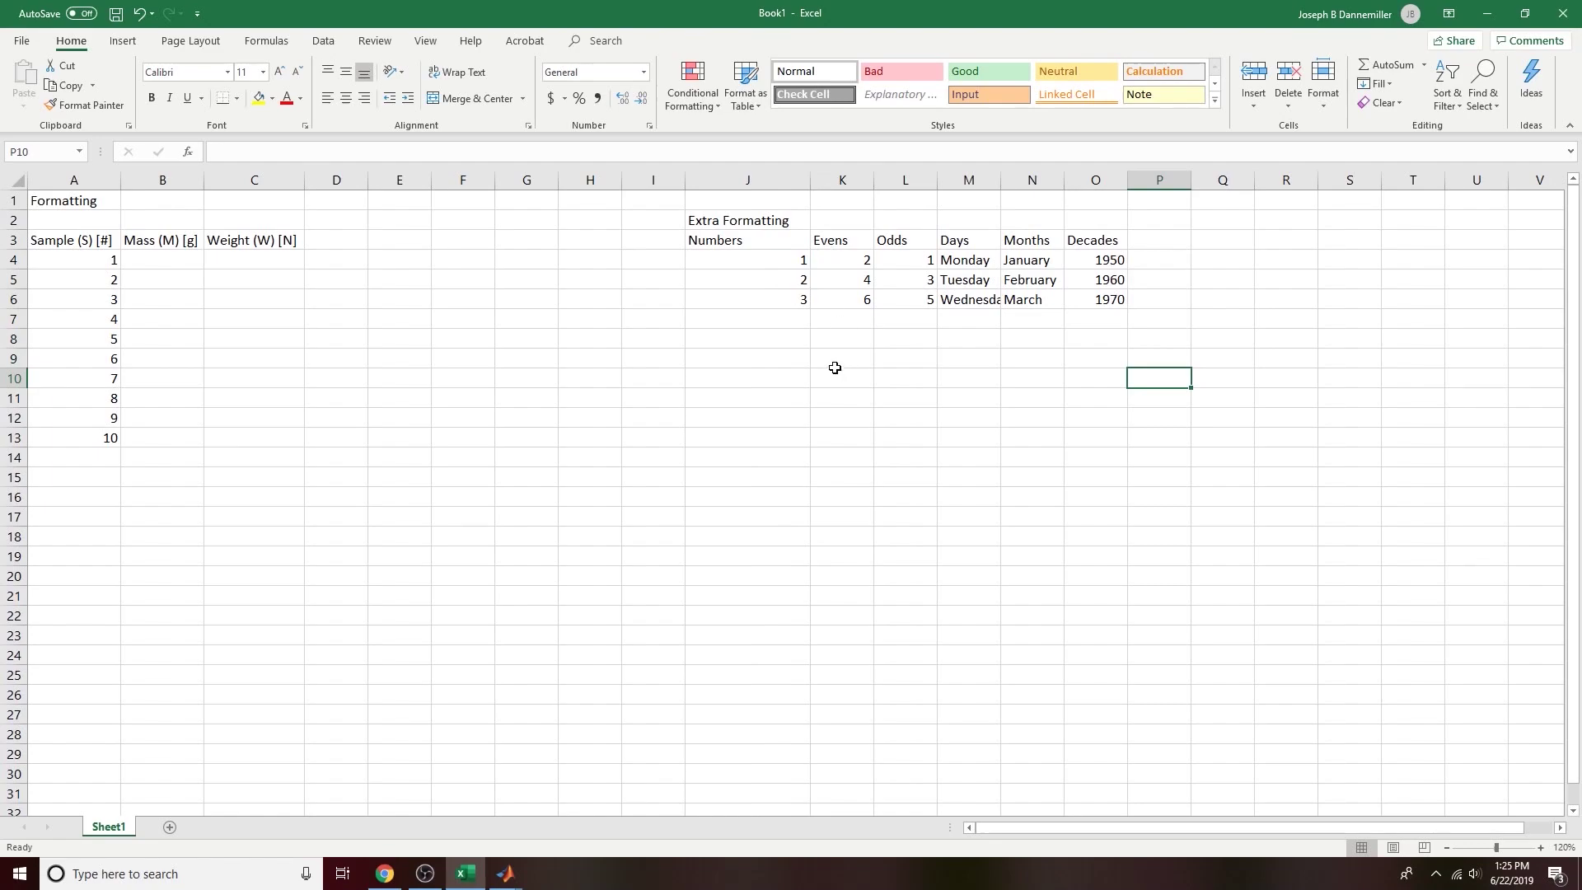
click(708, 239)
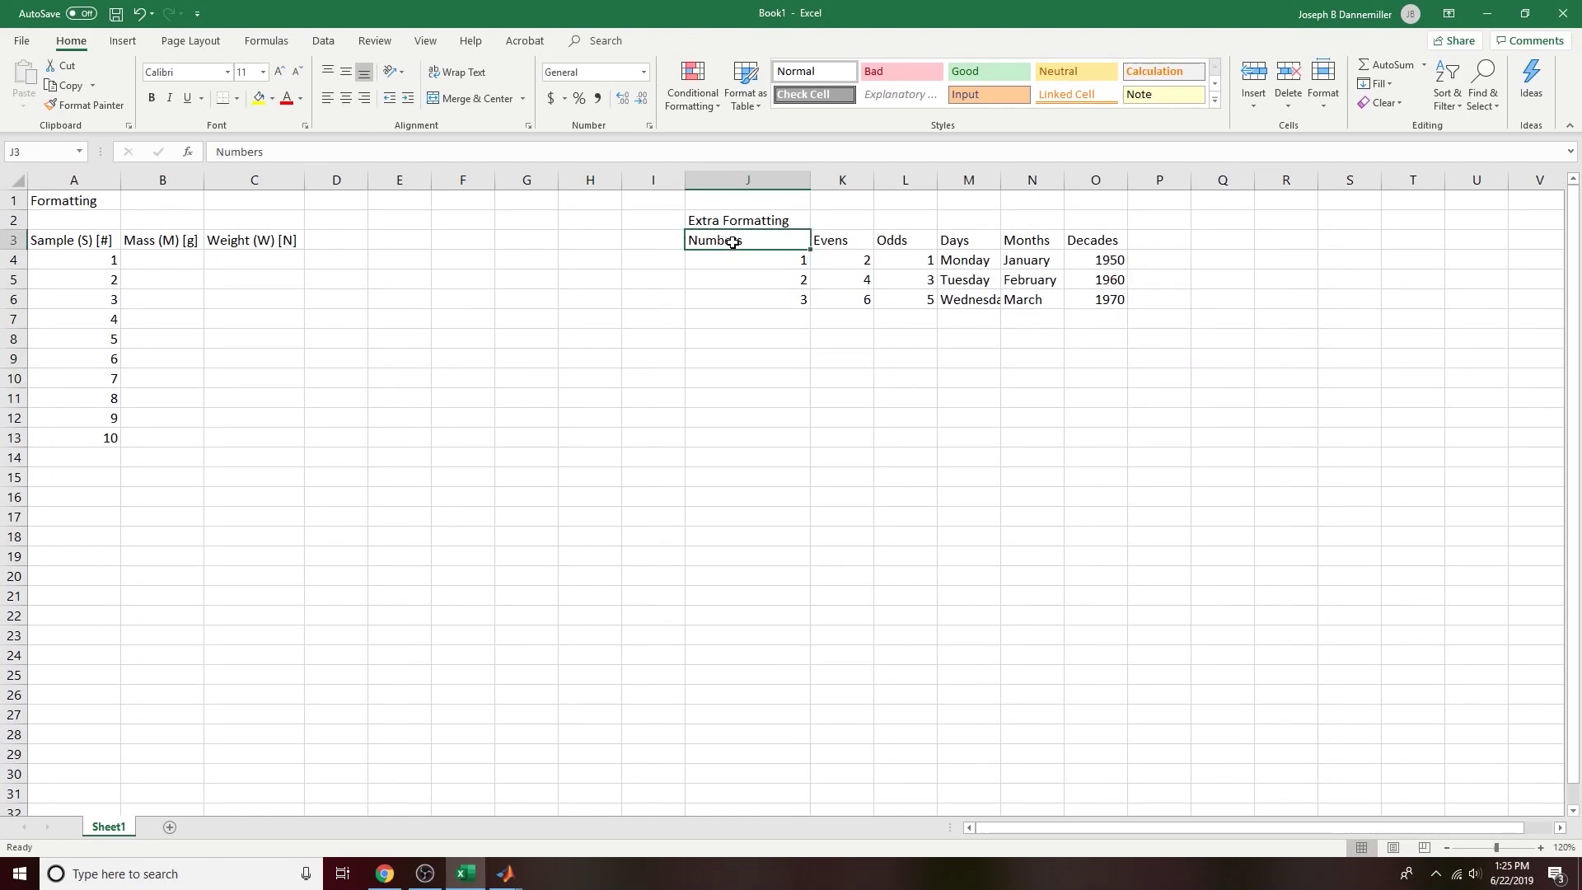
click(753, 260)
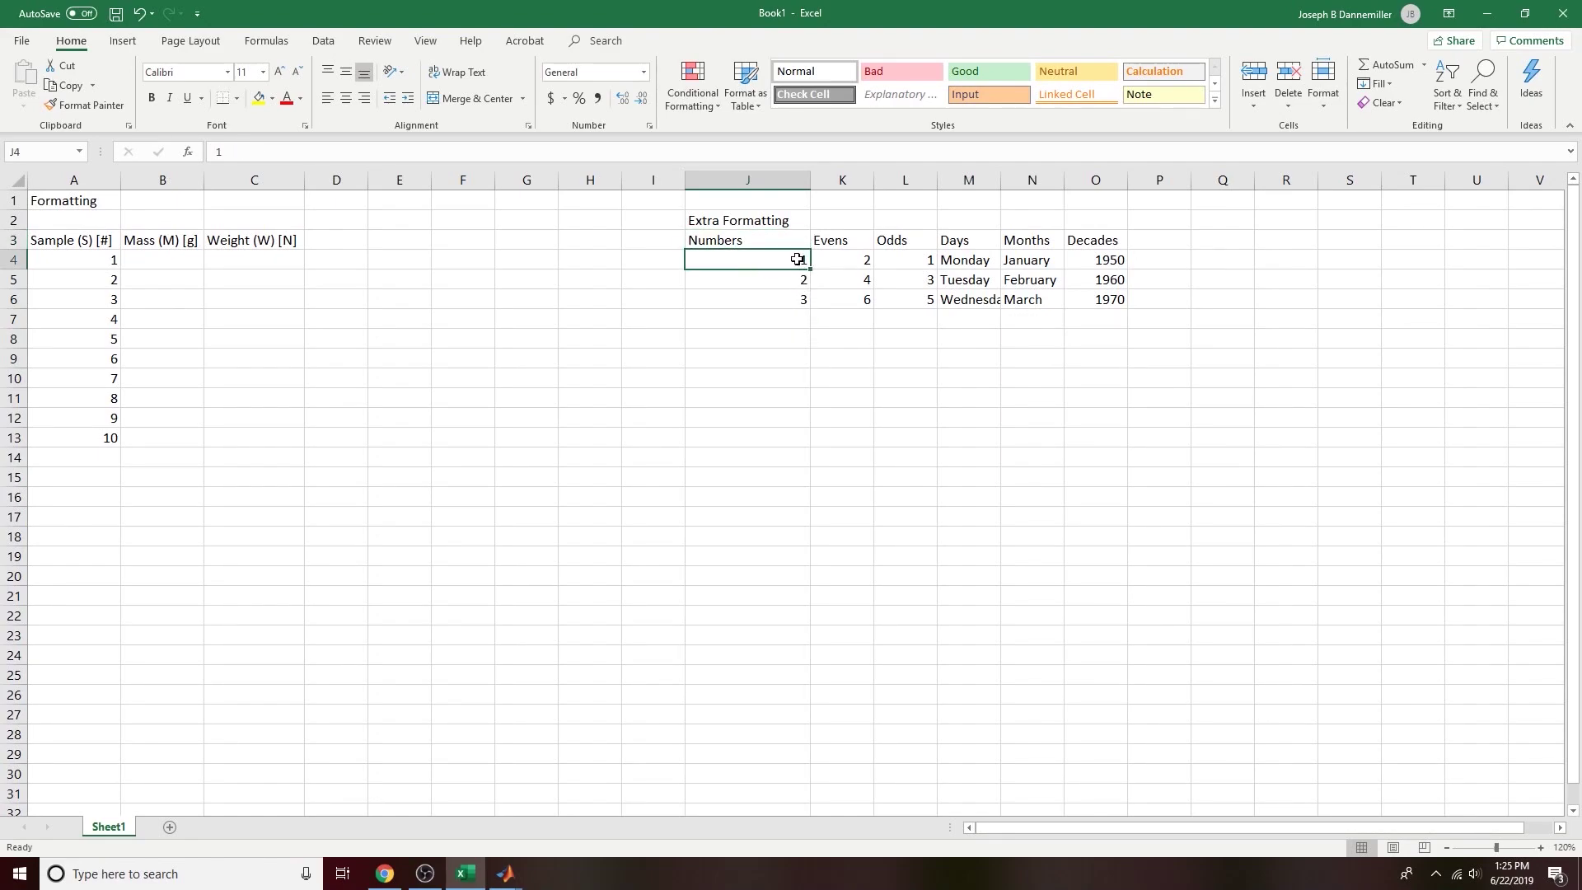
click(713, 221)
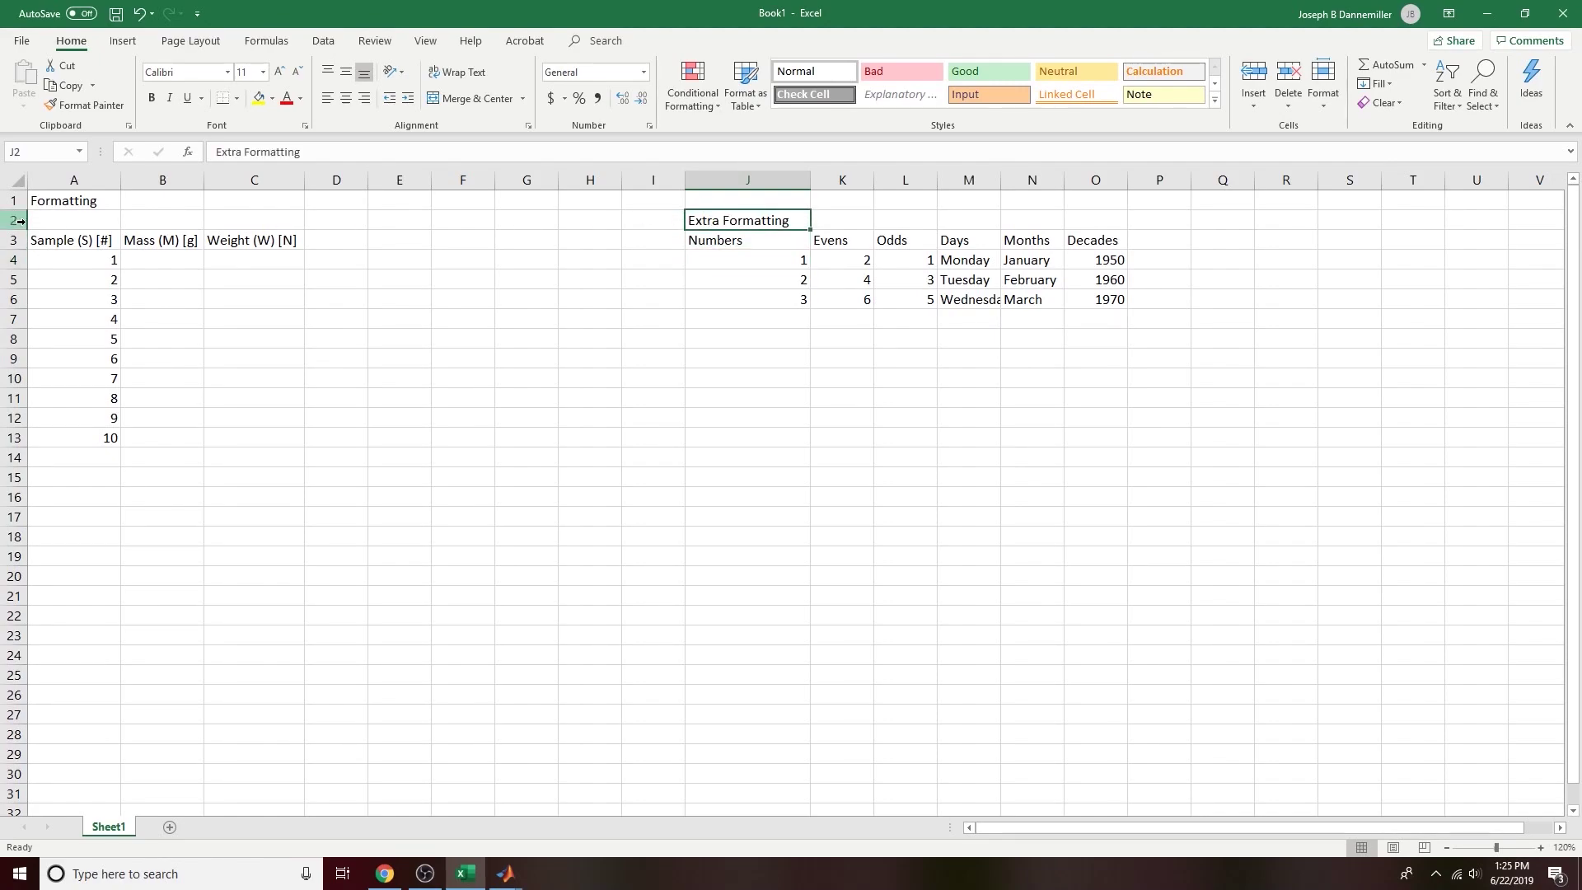
click(748, 179)
click(10, 221)
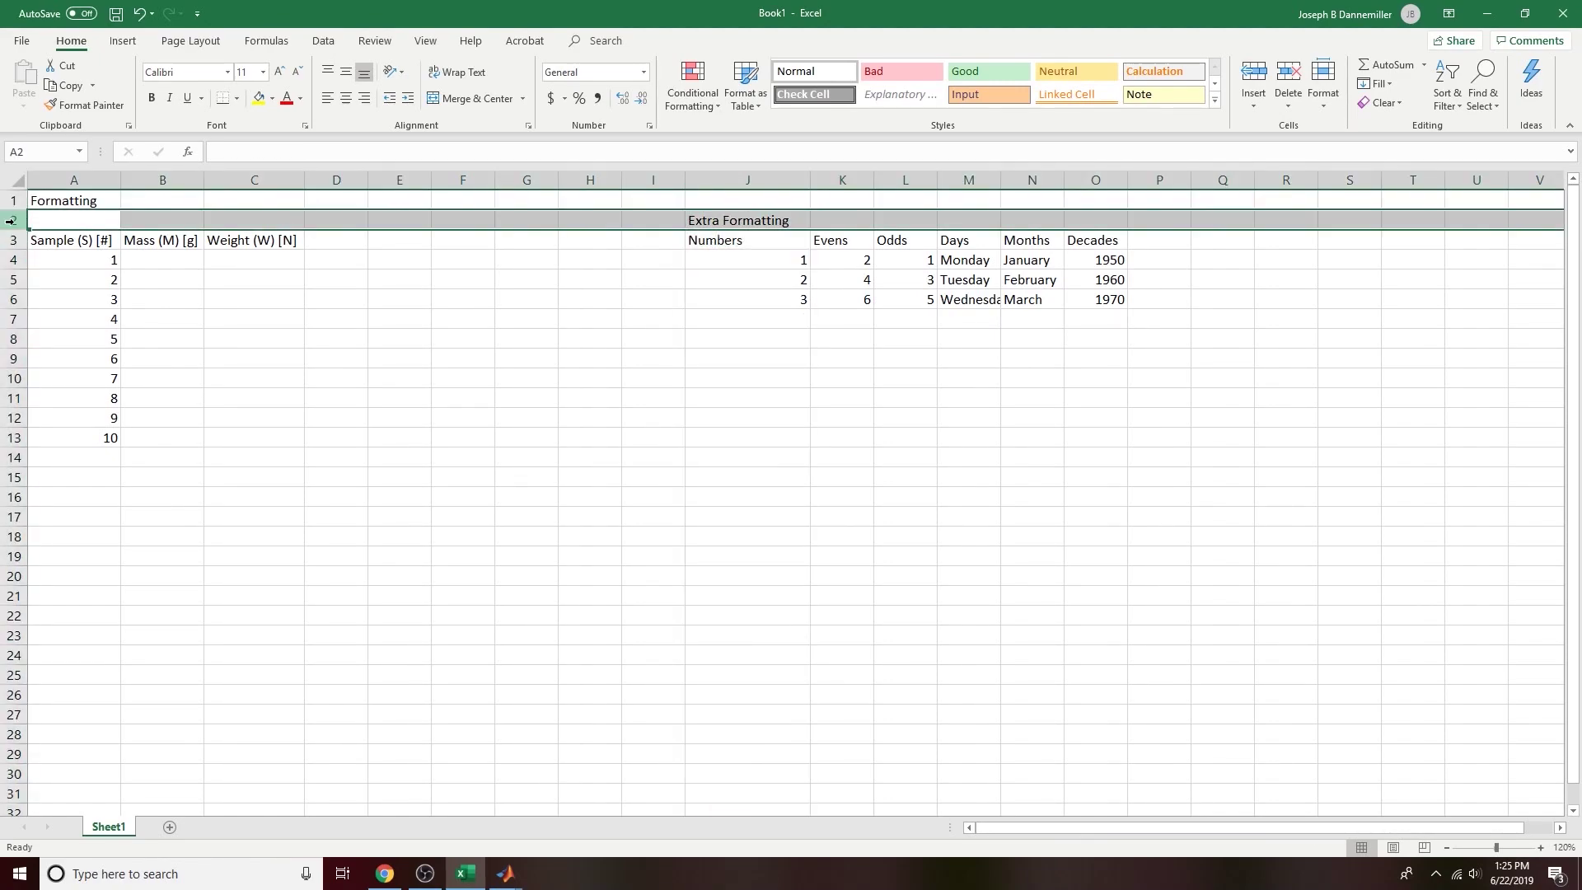
Step: Merge and center the "Extra Formatting" title across cells J2 to O2
click(723, 223)
drag(730, 221, 1109, 220)
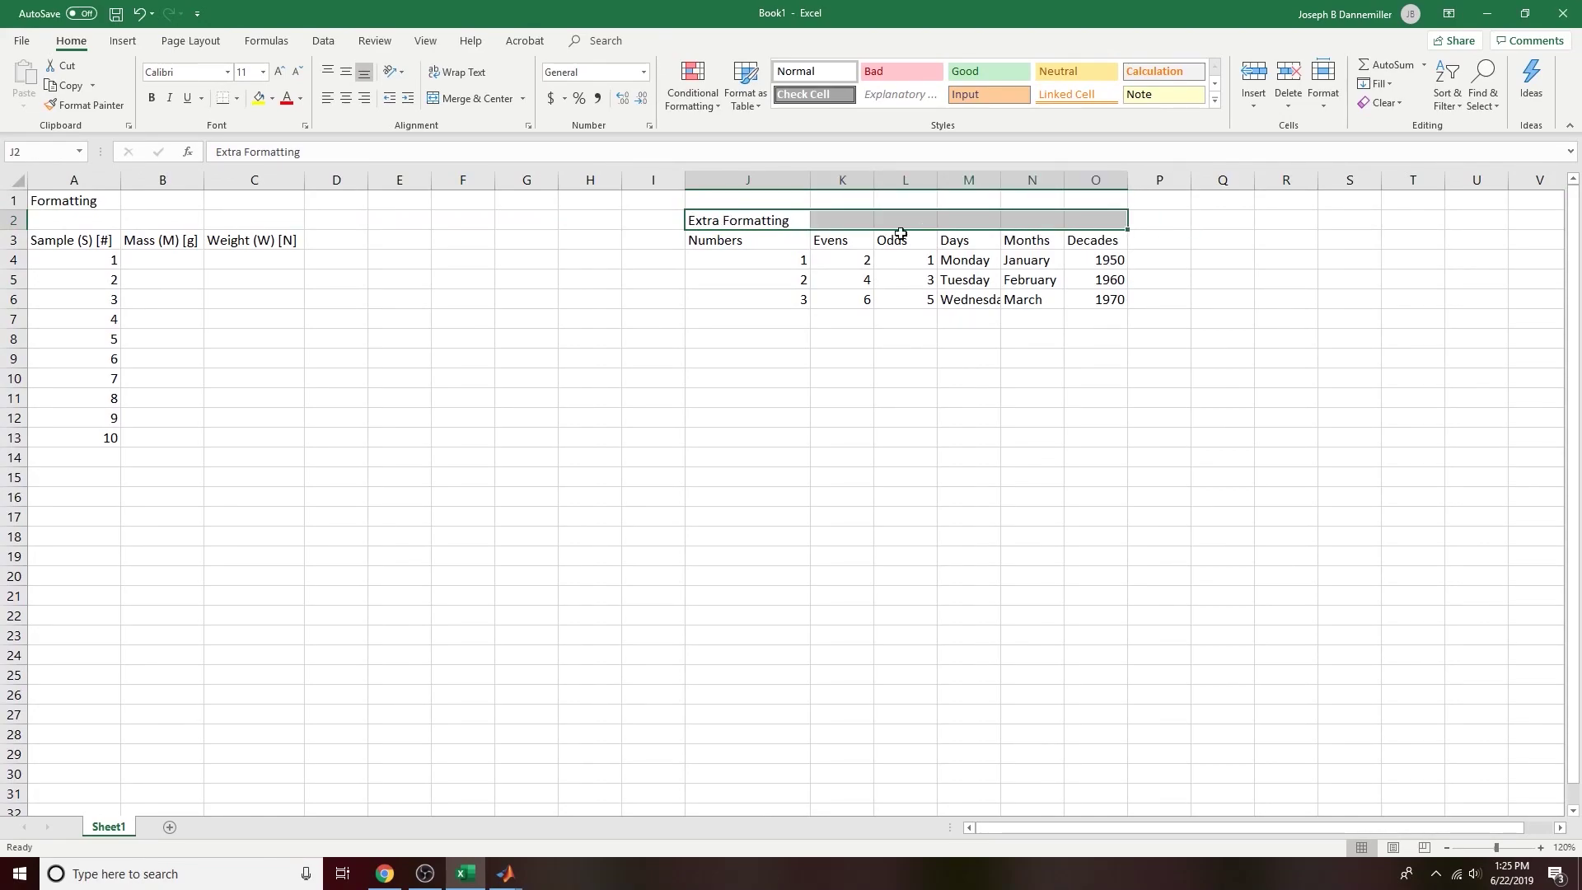
click(733, 220)
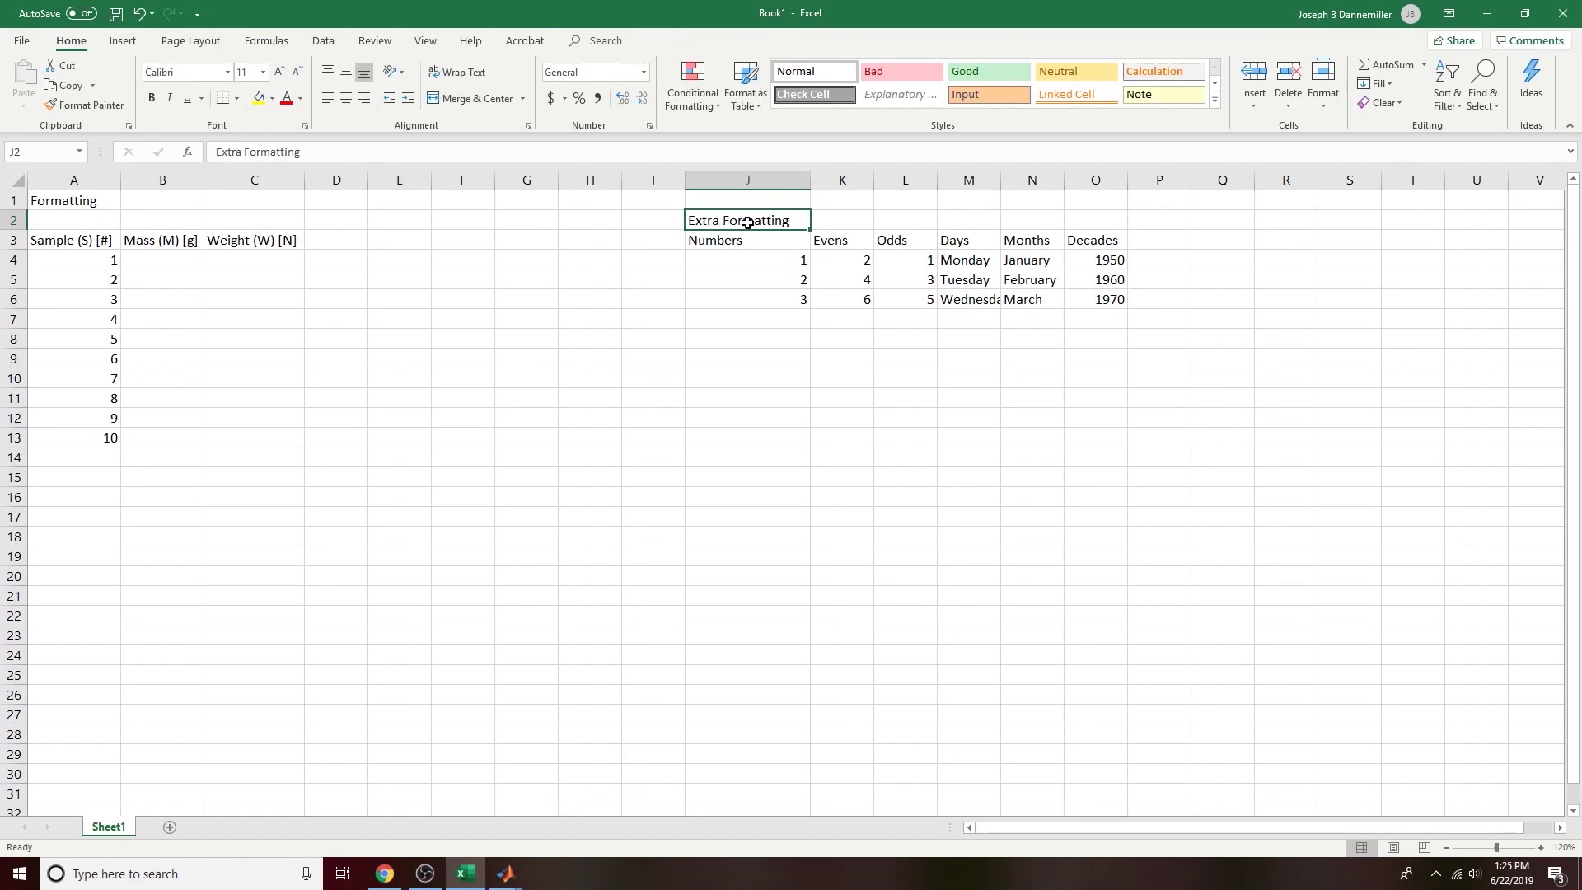
shift+click(1097, 220)
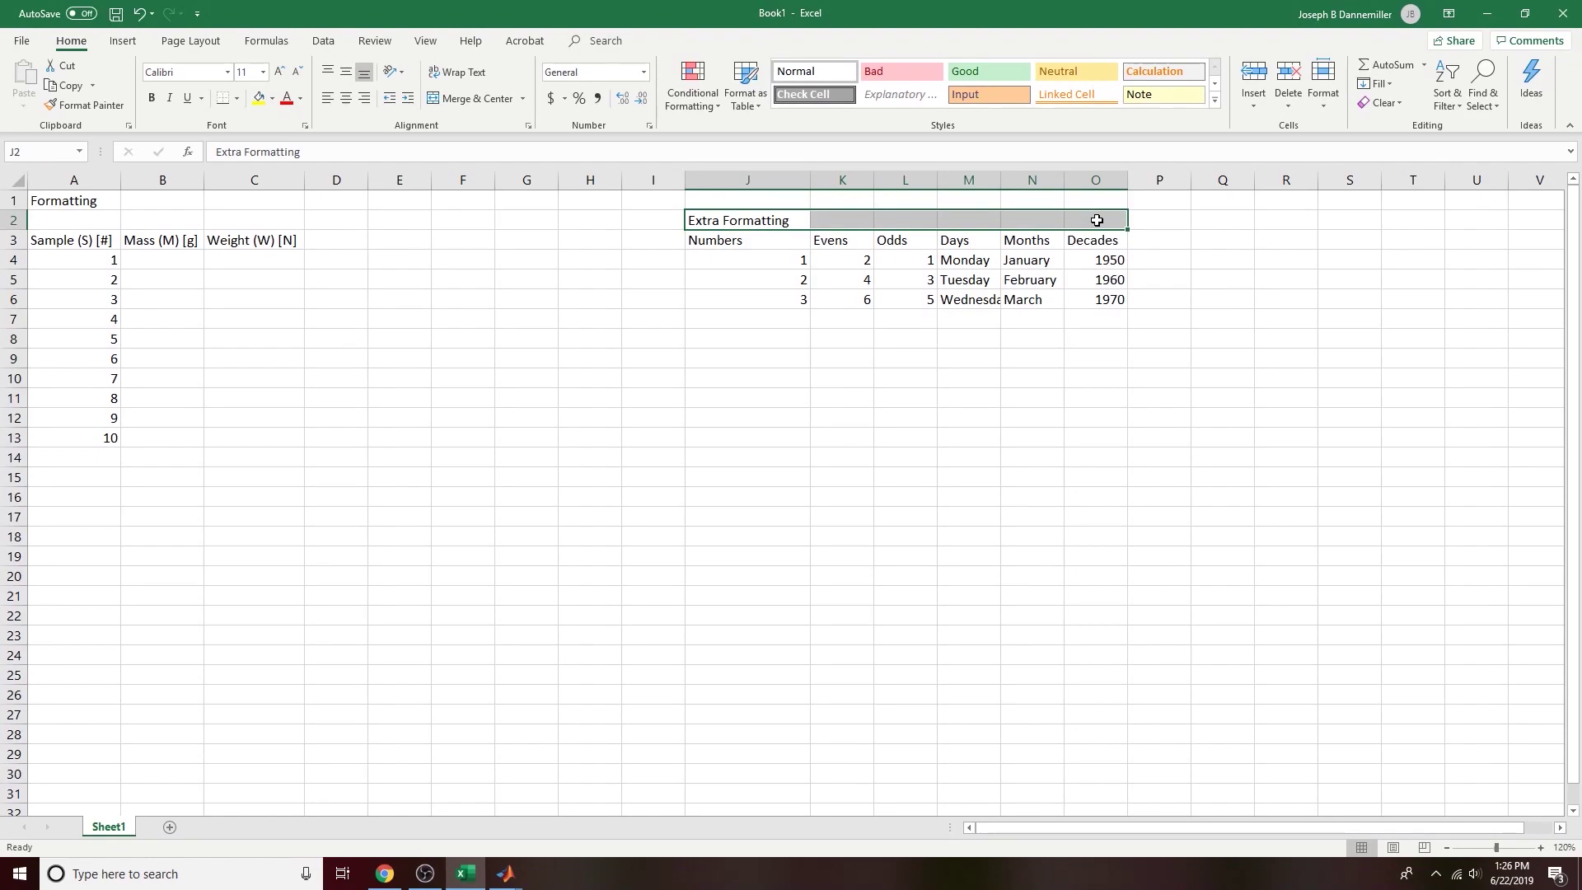
click(760, 221)
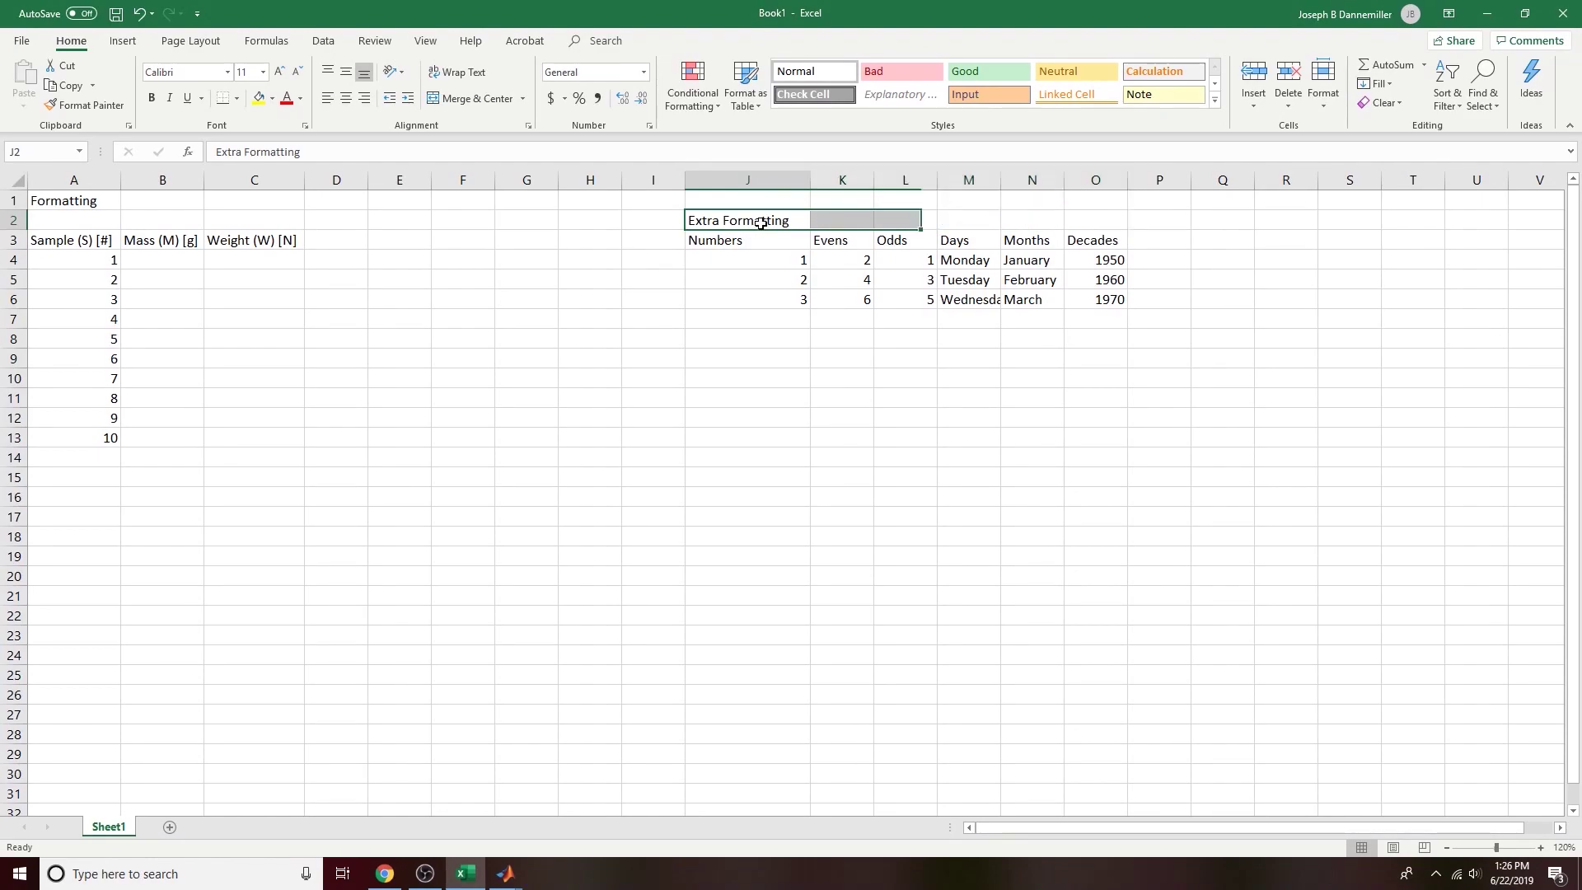
shift+click(1099, 218)
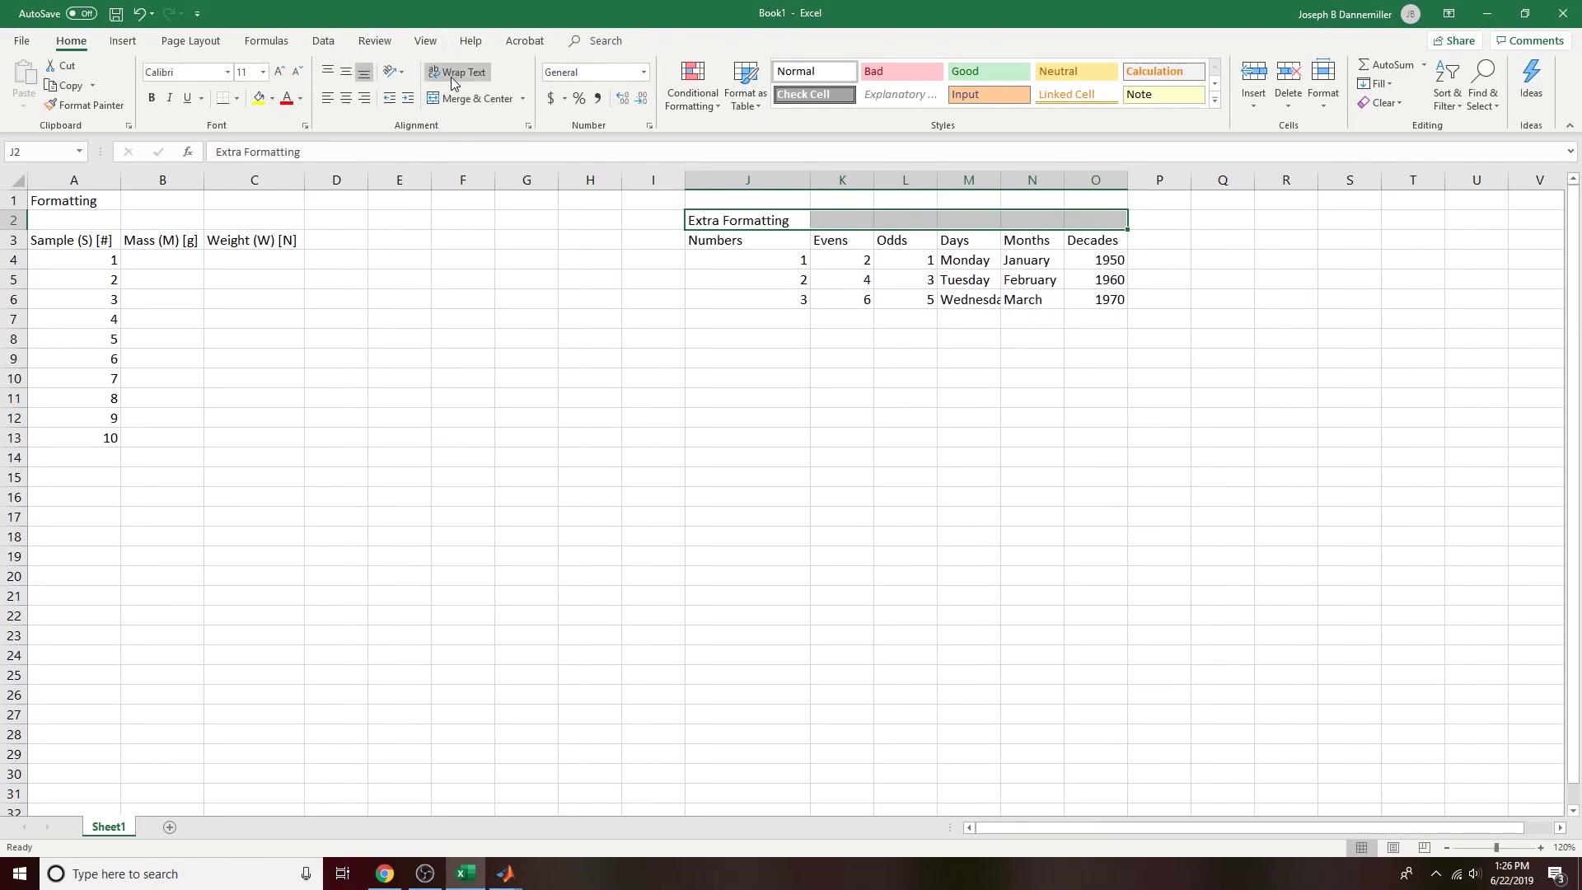
click(470, 97)
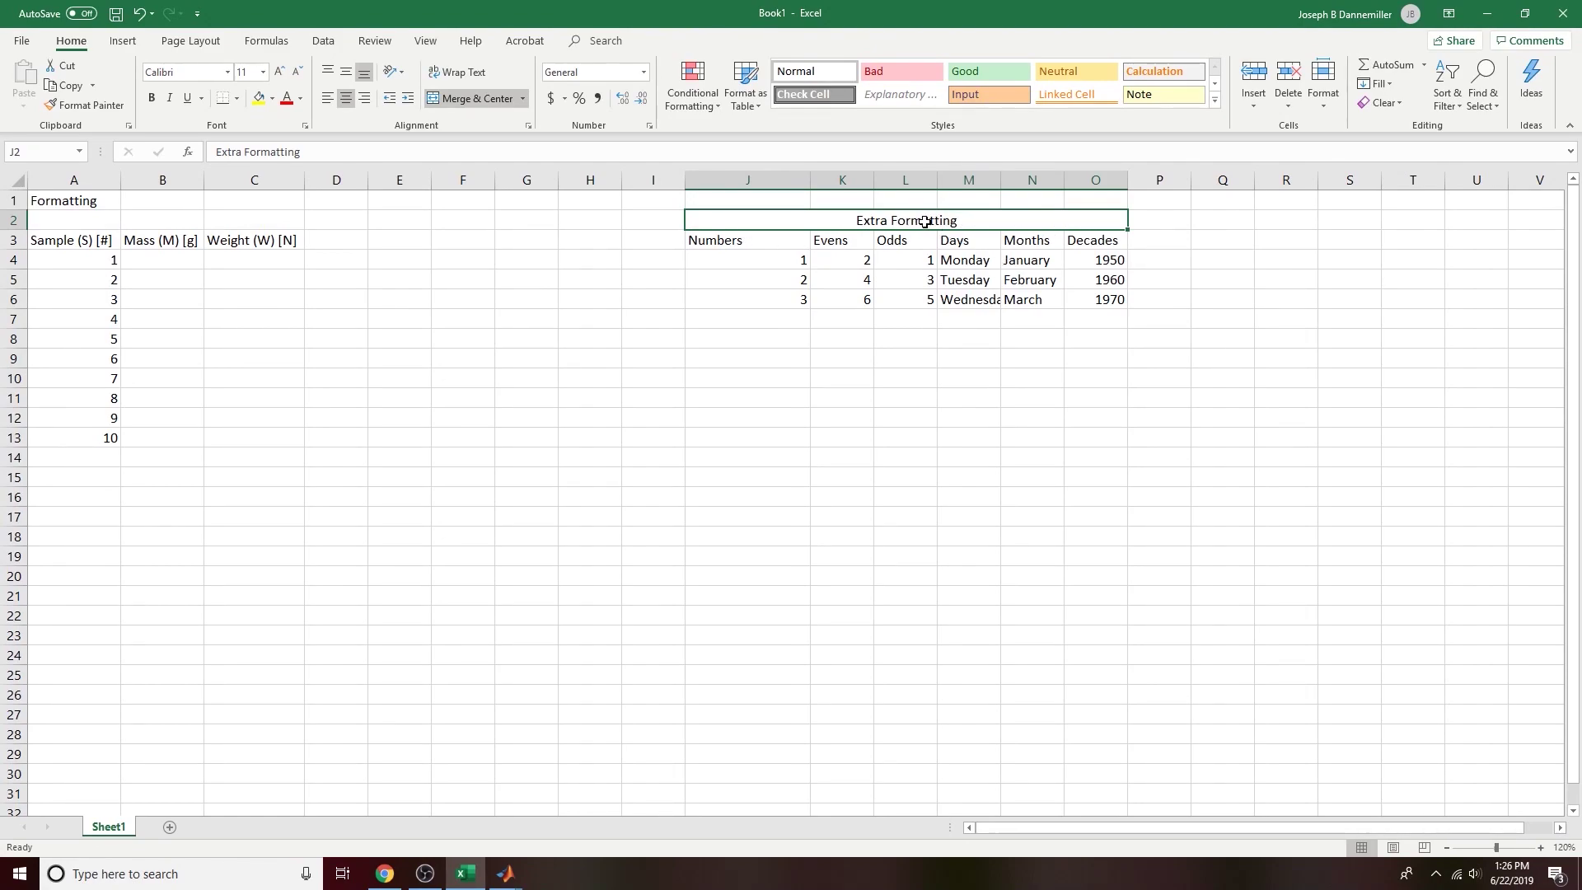
Step: Auto-fit the width of column J to its contents
click(895, 458)
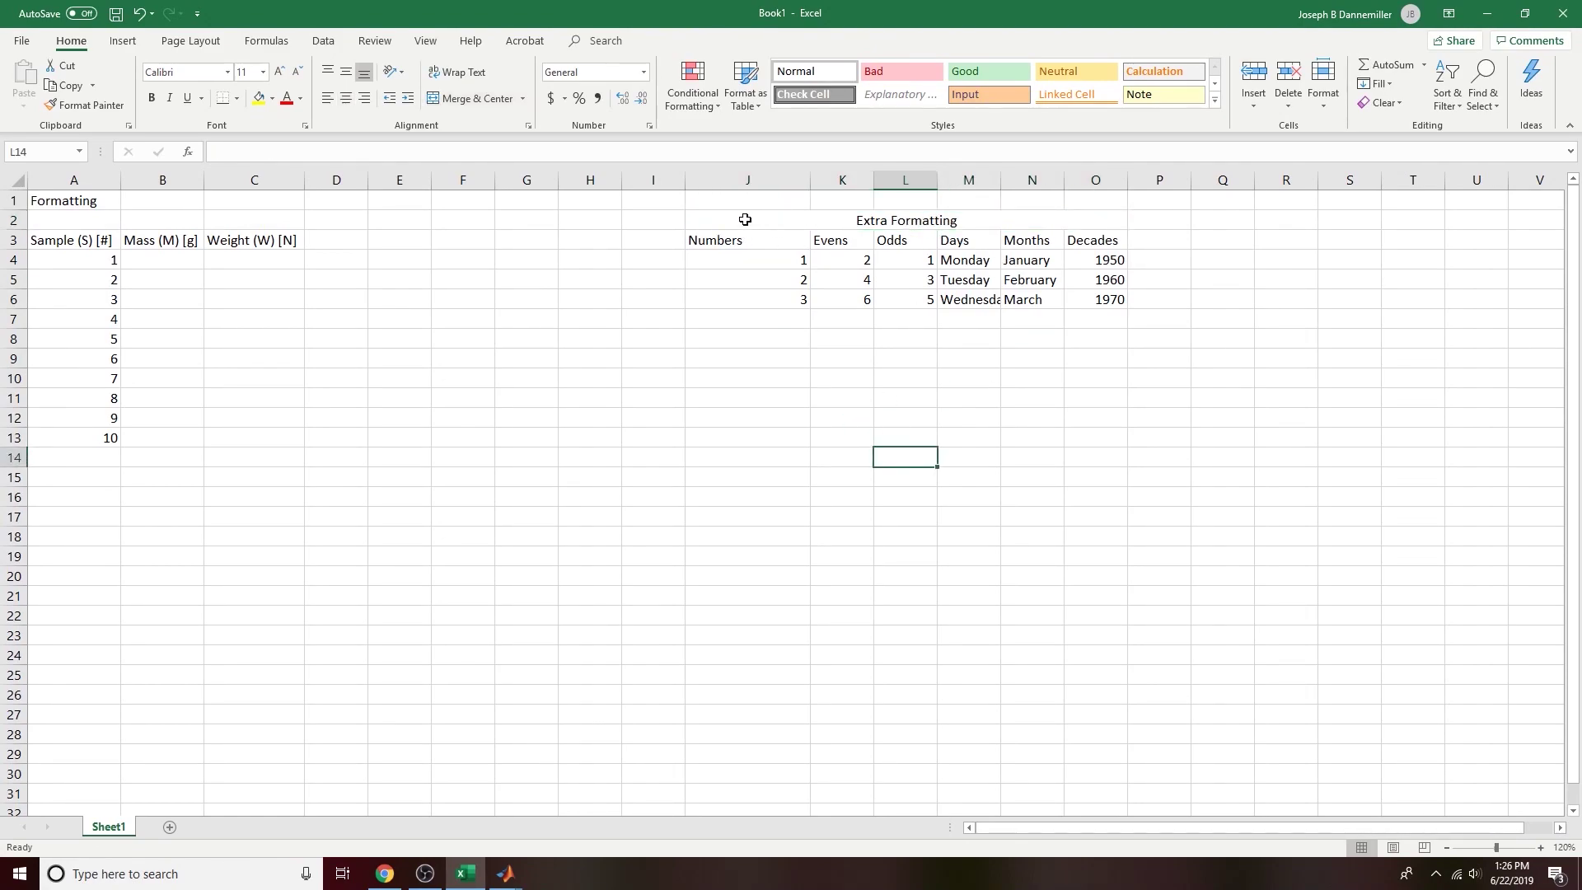
double_click(811, 181)
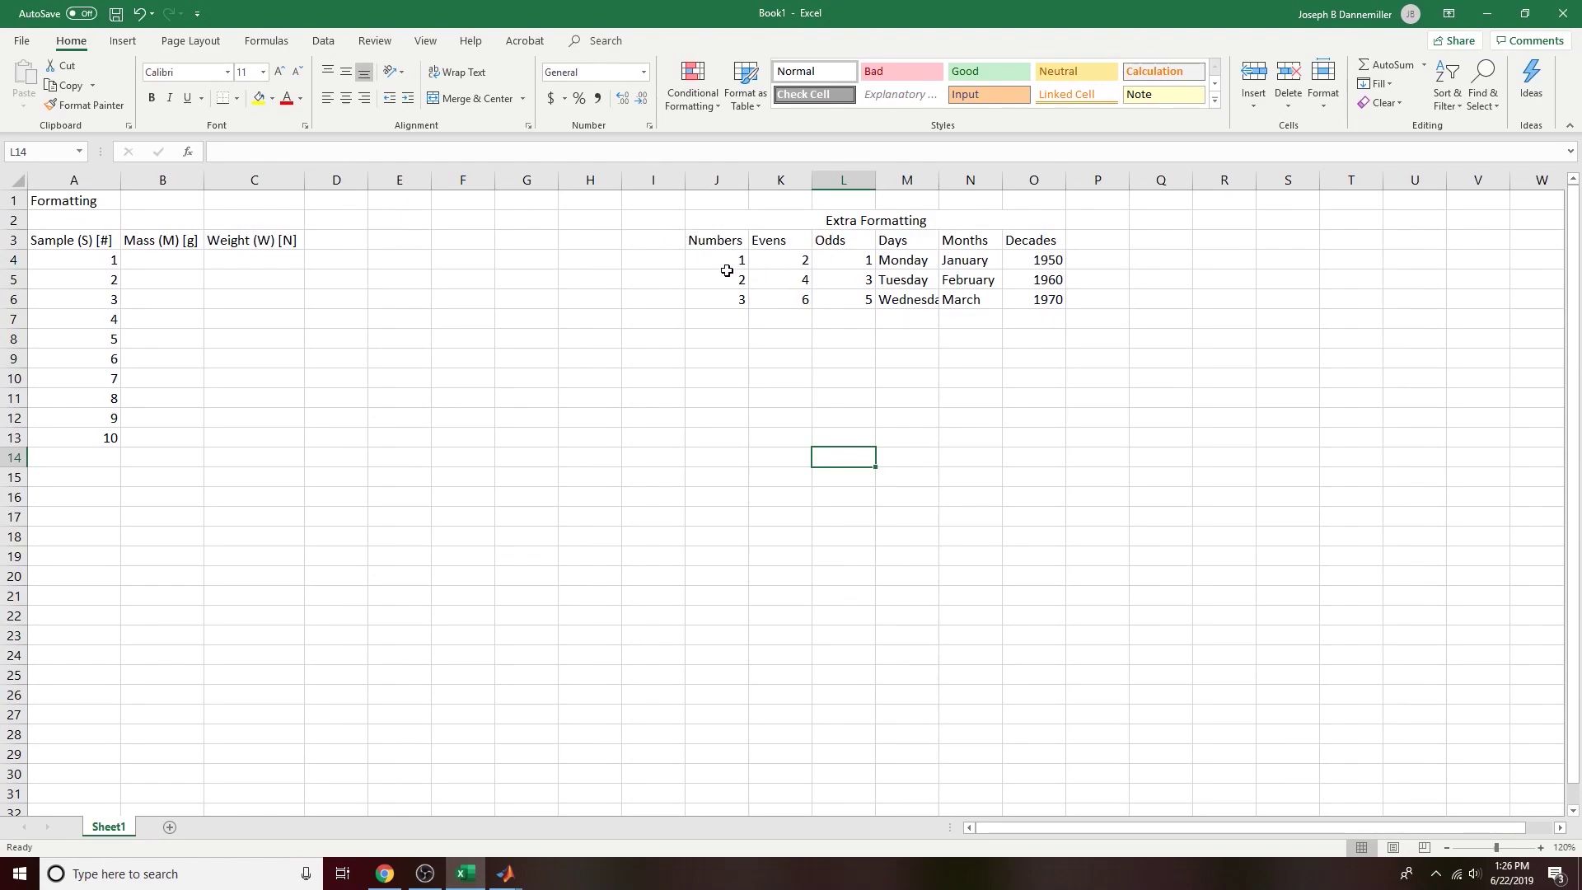
Step: Center the contents of A3:O13 horizontally and align them to the middle vertically
drag(79, 240, 1056, 433)
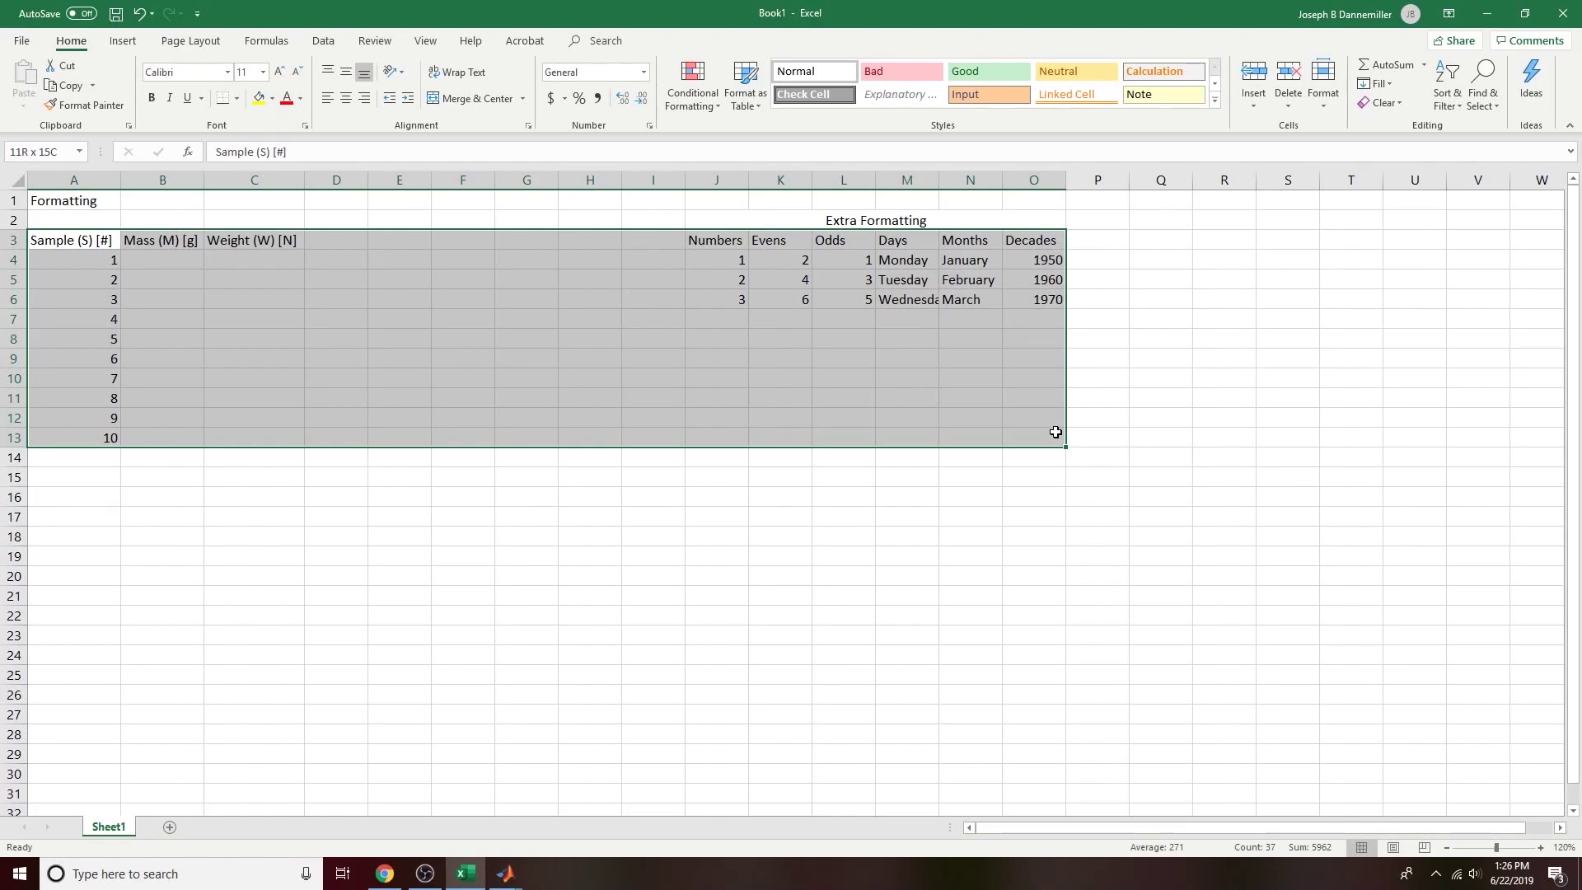
click(400, 338)
drag(79, 241, 1044, 443)
click(346, 74)
click(345, 100)
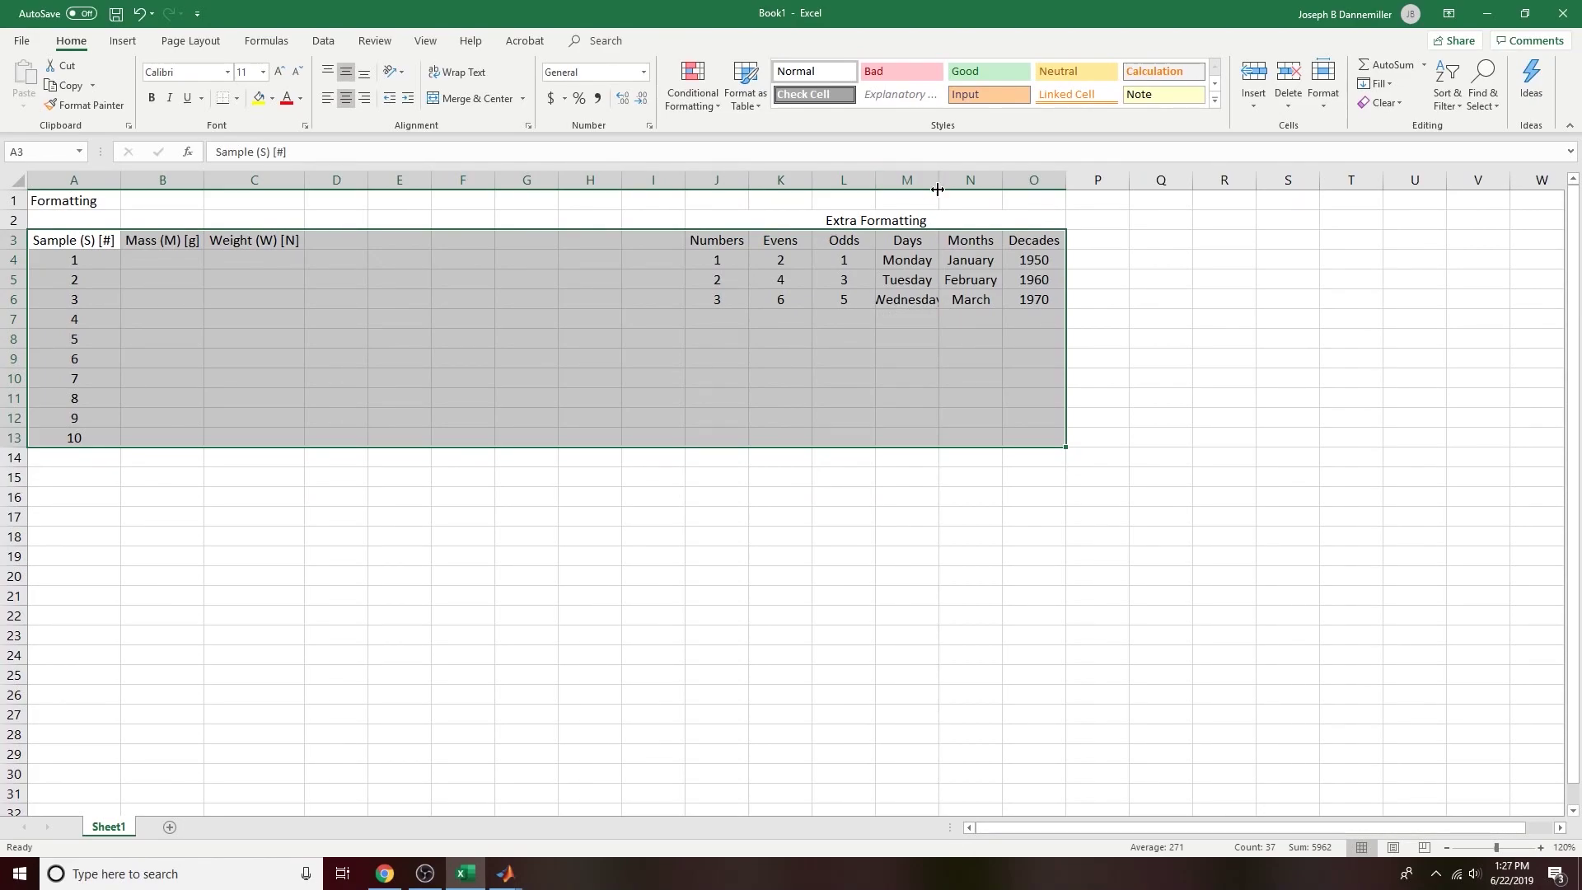
Step: Auto-fit the width of column M so that Wednesday fits in its cell
click(997, 355)
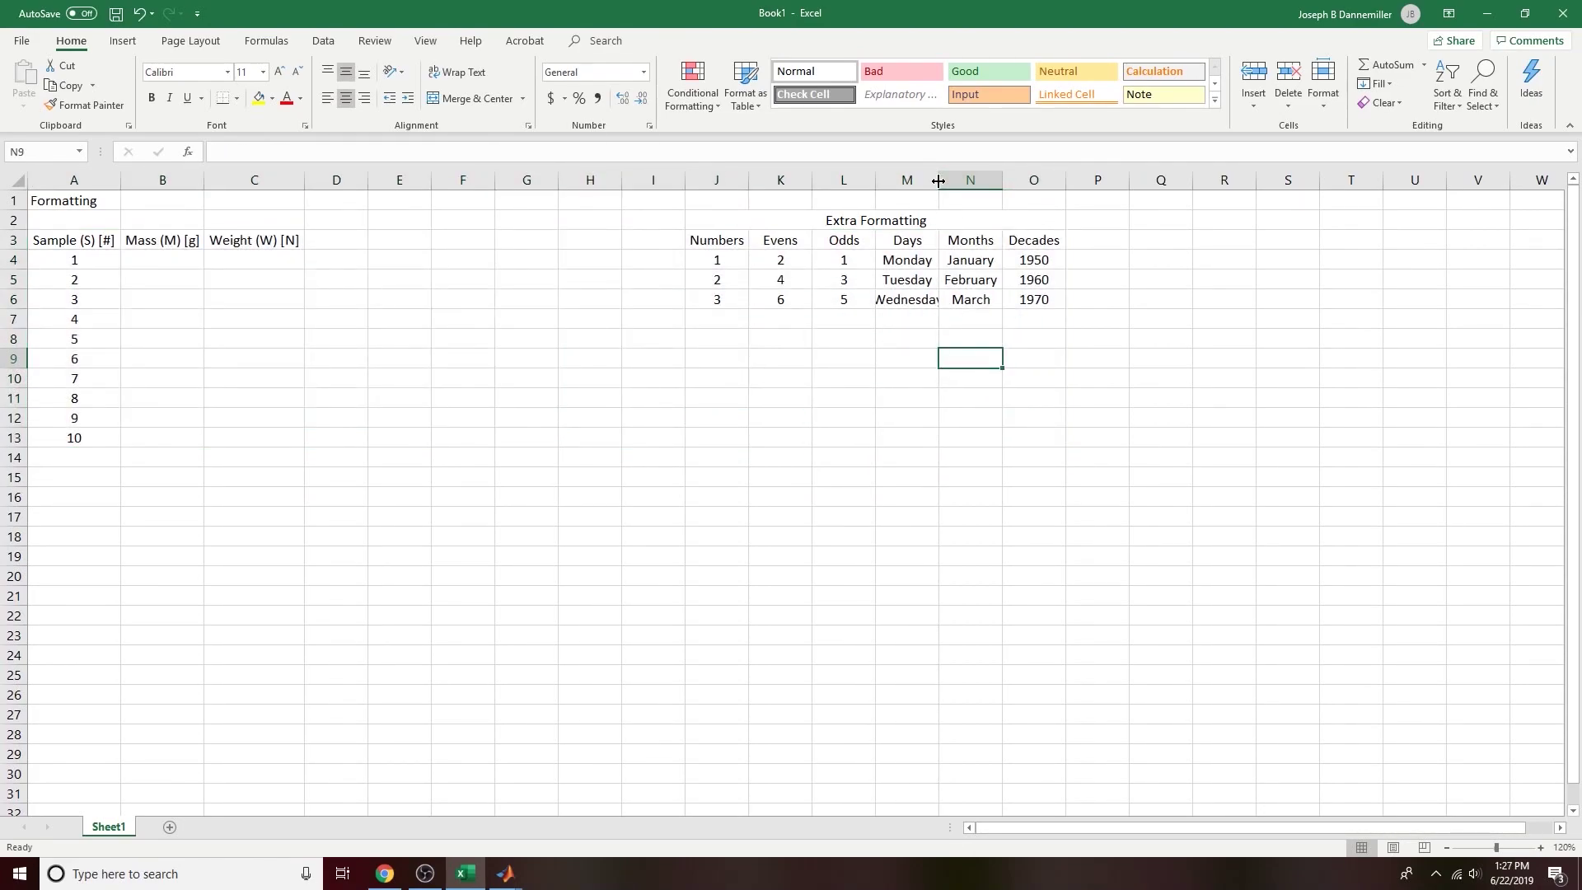
double_click(939, 181)
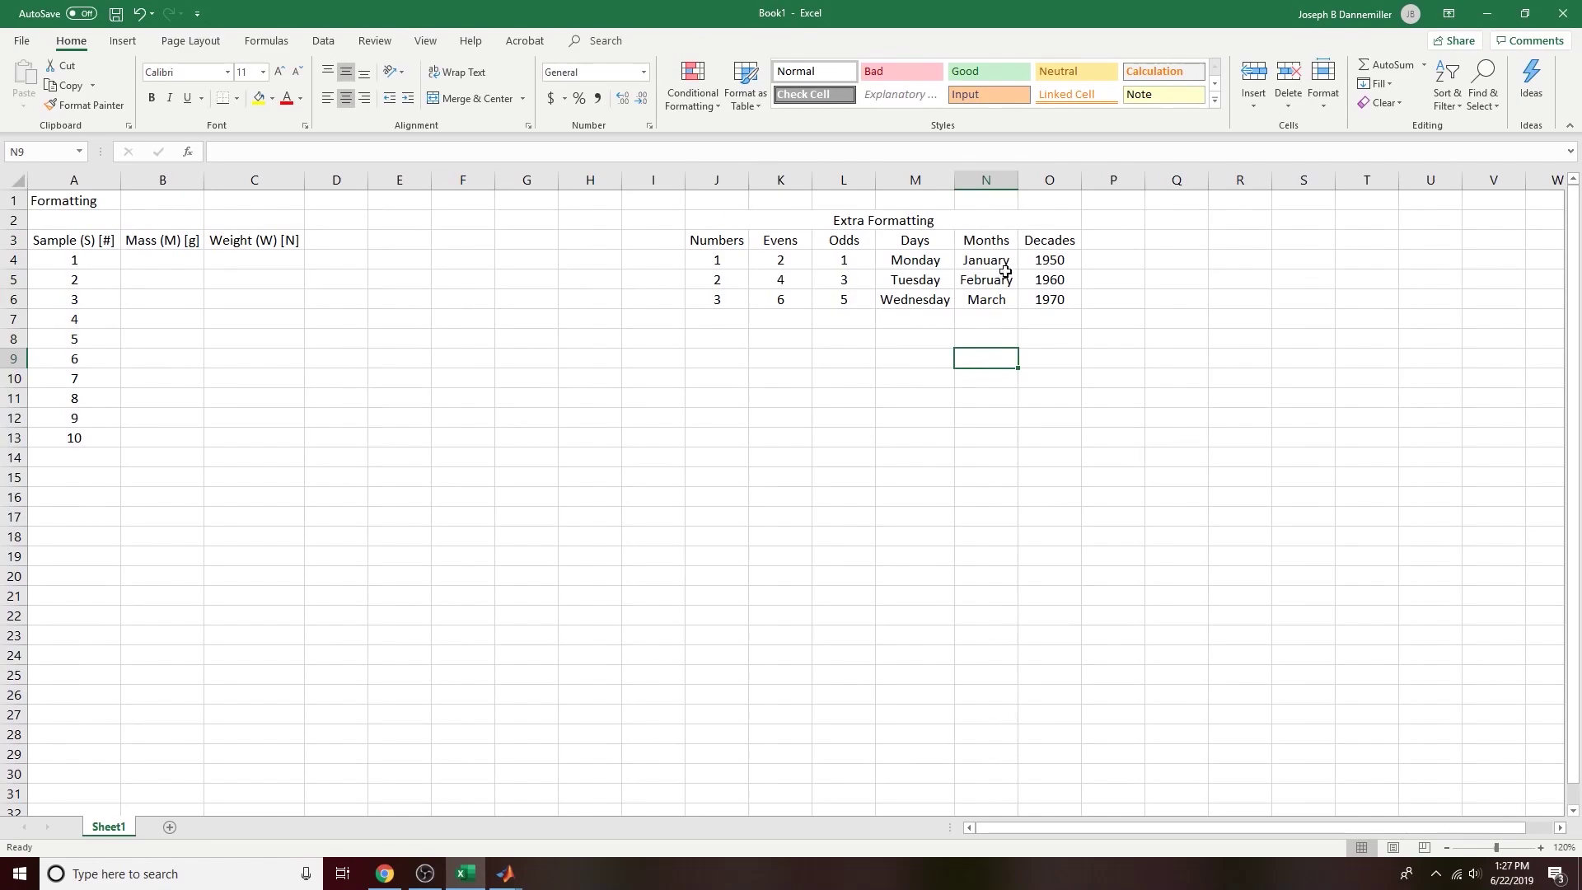
Step: Extend all six series in J4:O6 down to row 21 with the fill handle
drag(722, 259, 1037, 300)
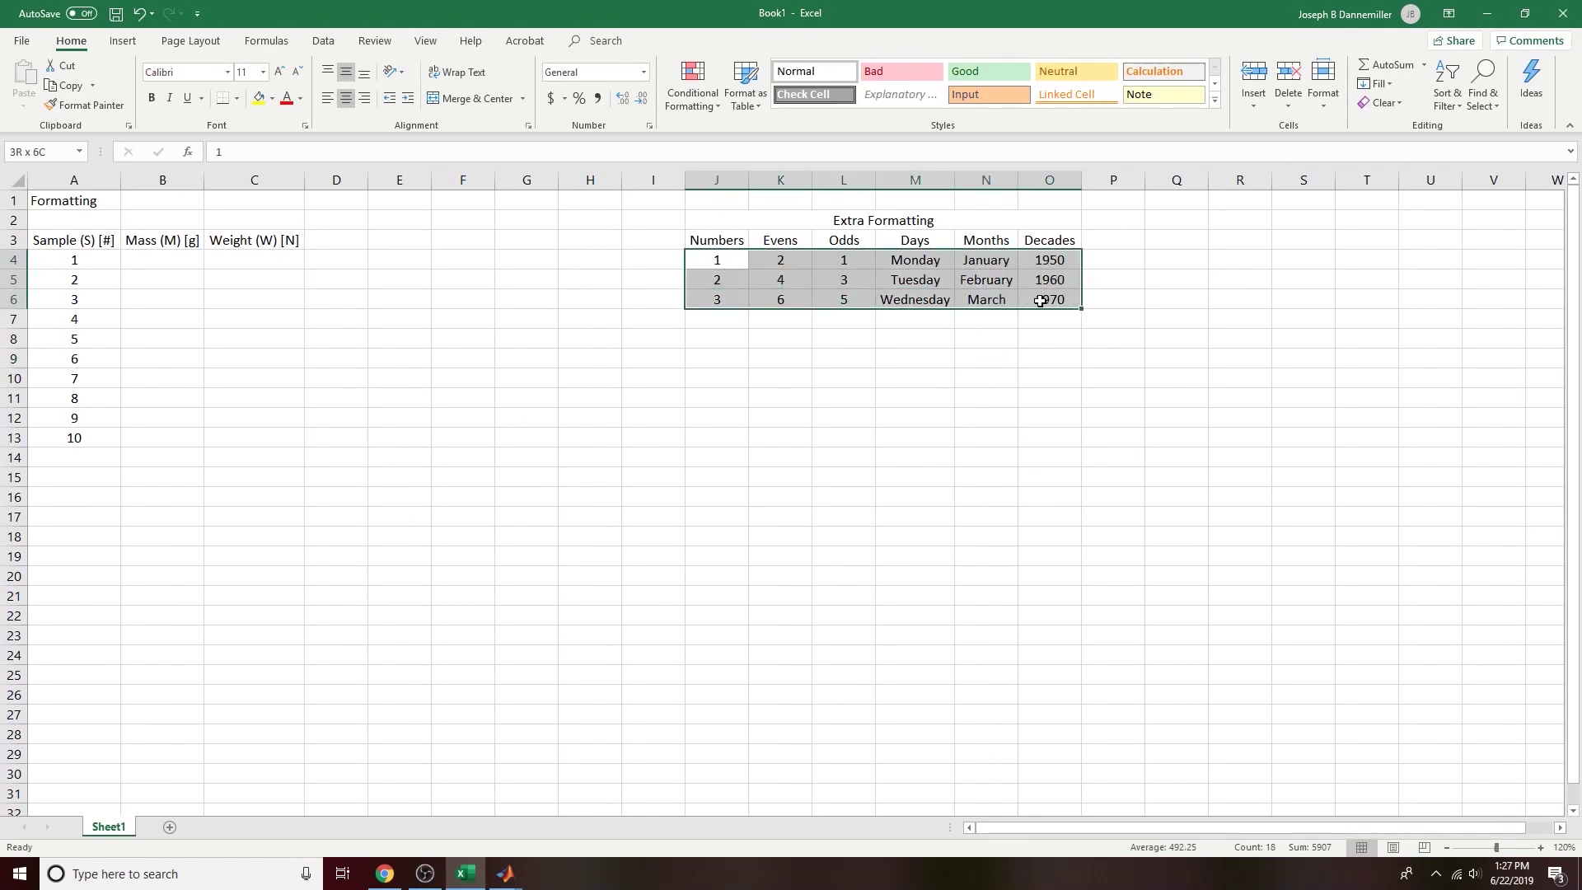
drag(714, 240, 1025, 240)
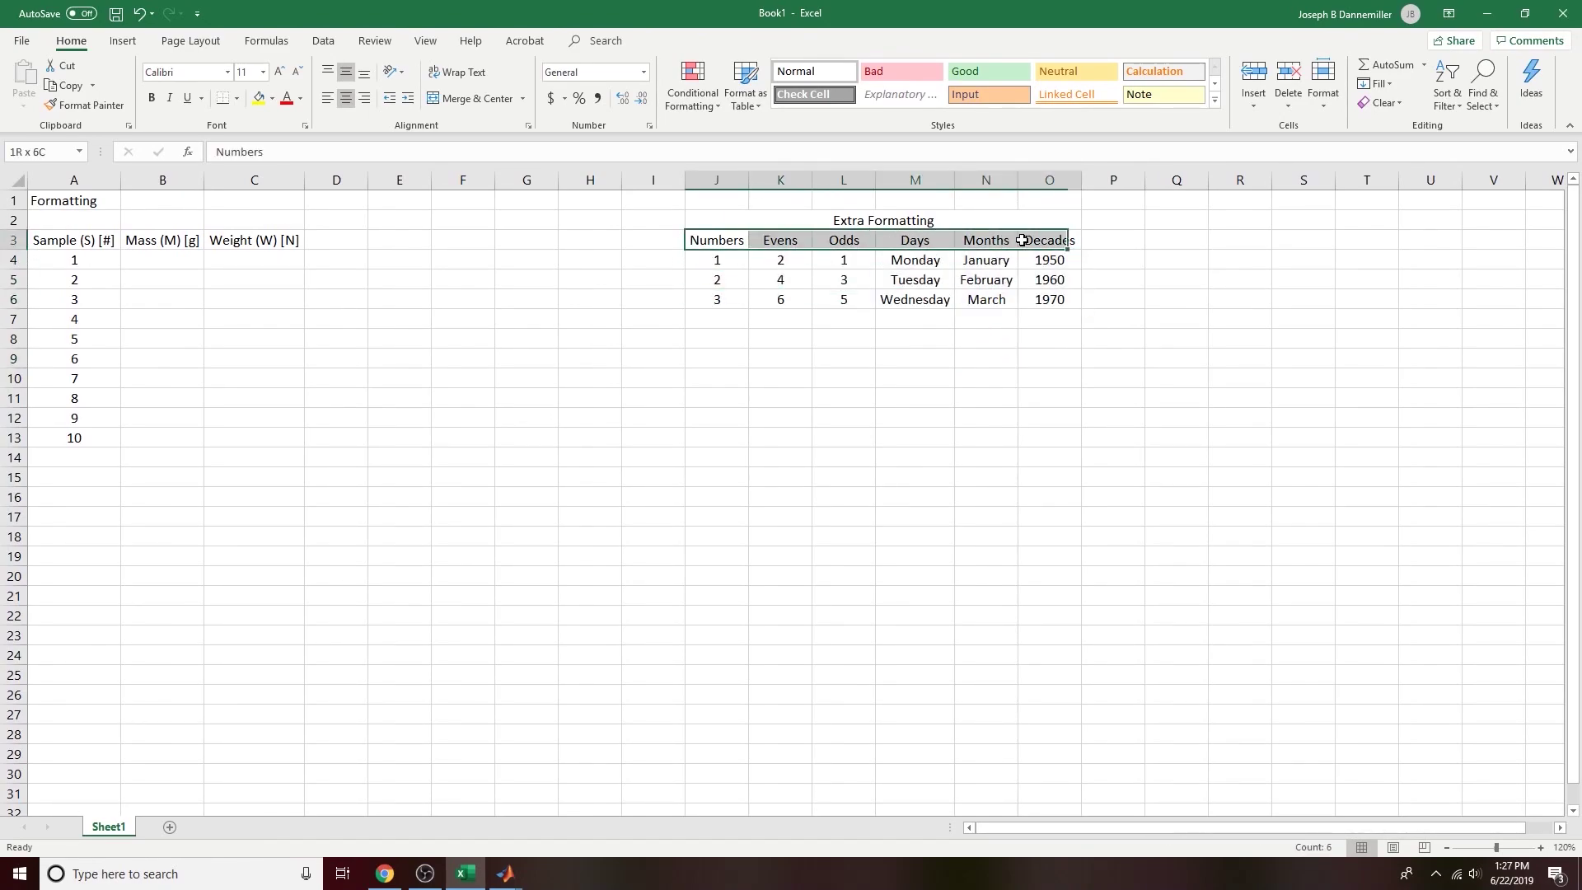
drag(715, 257, 1040, 299)
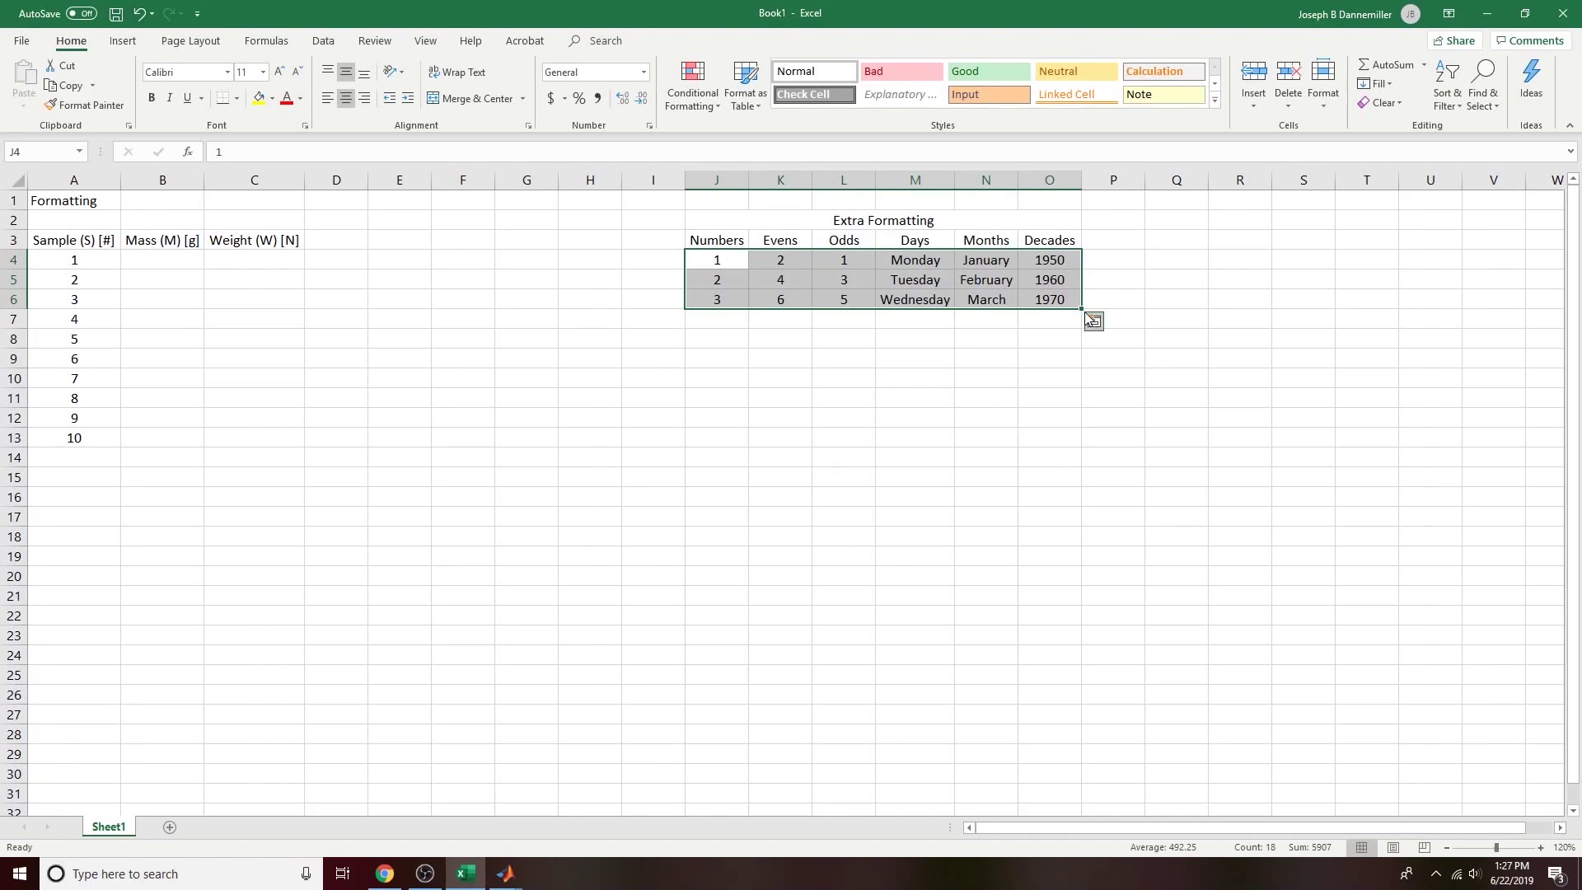
drag(1082, 309, 1123, 595)
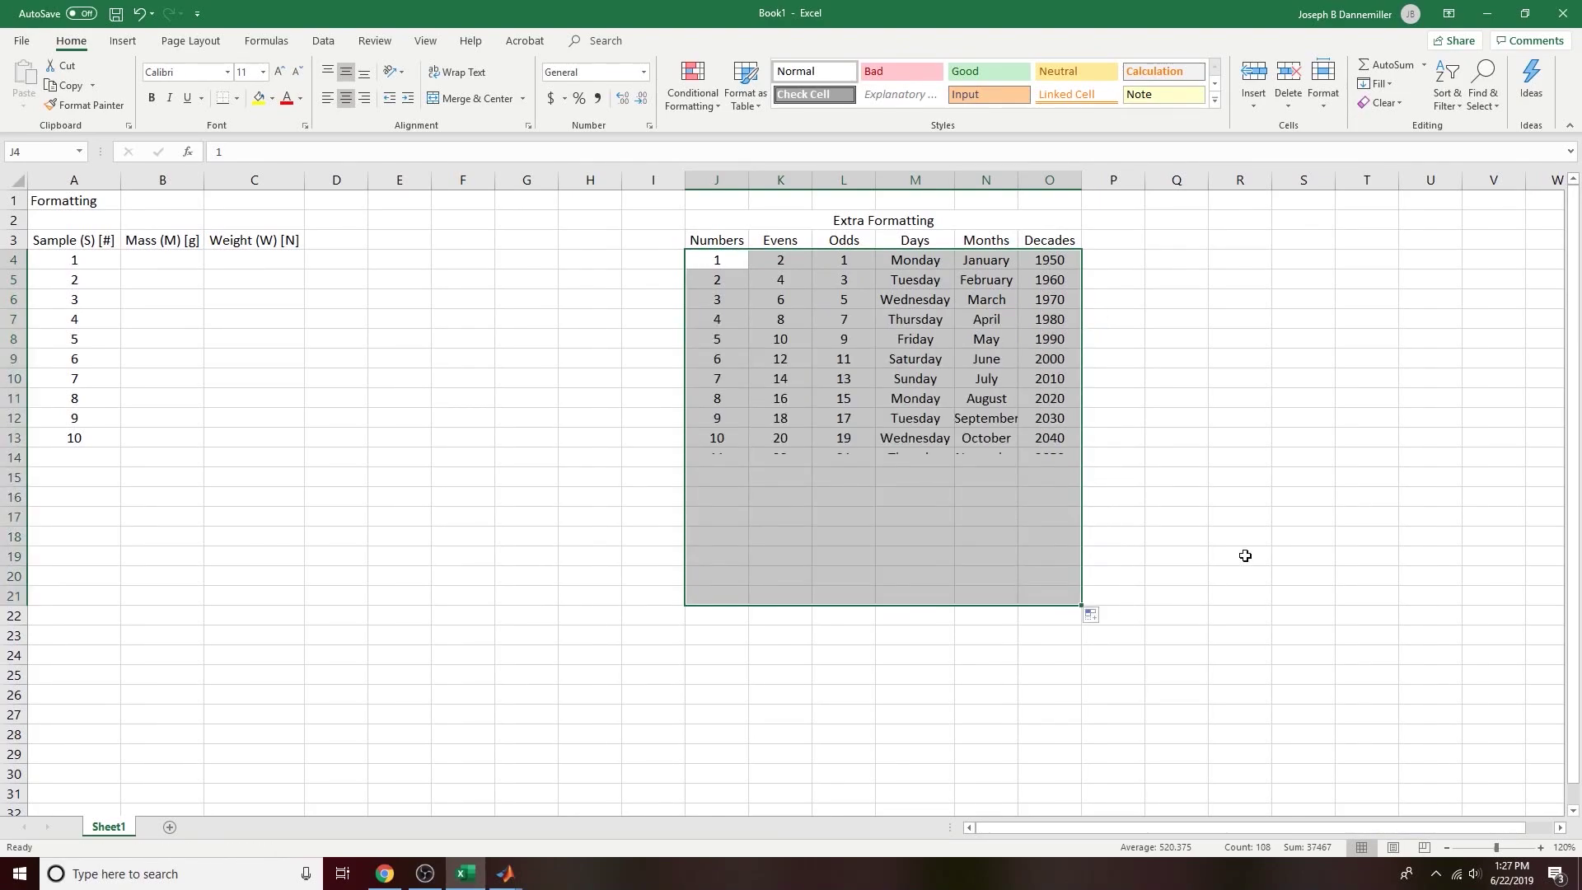
Step: Auto-fit the width of column N so that the longest month names fit
click(1307, 458)
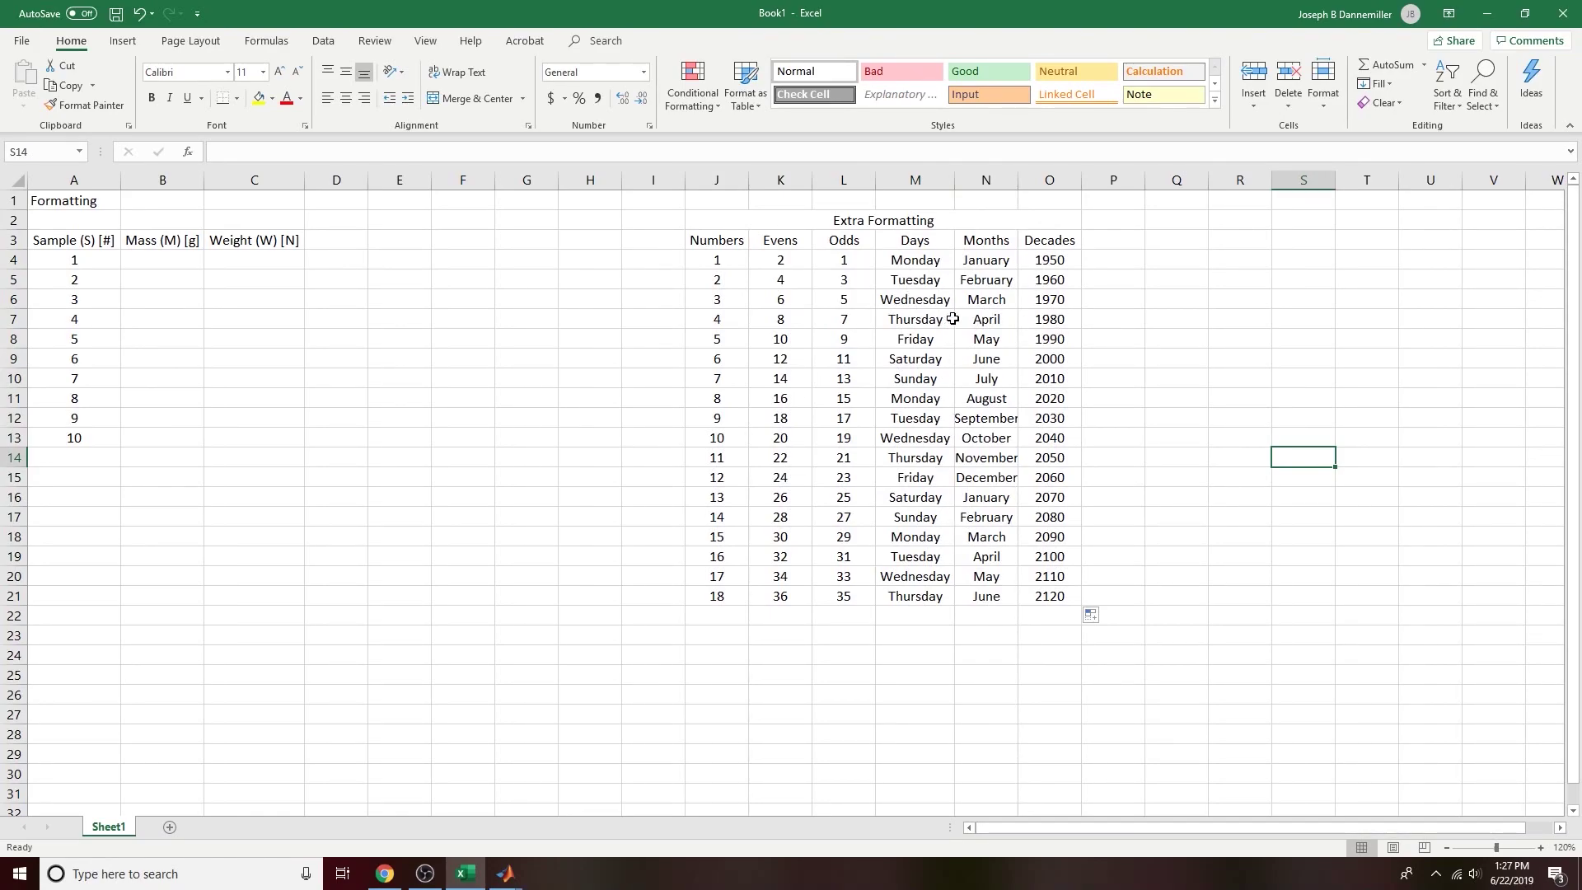
double_click(1022, 180)
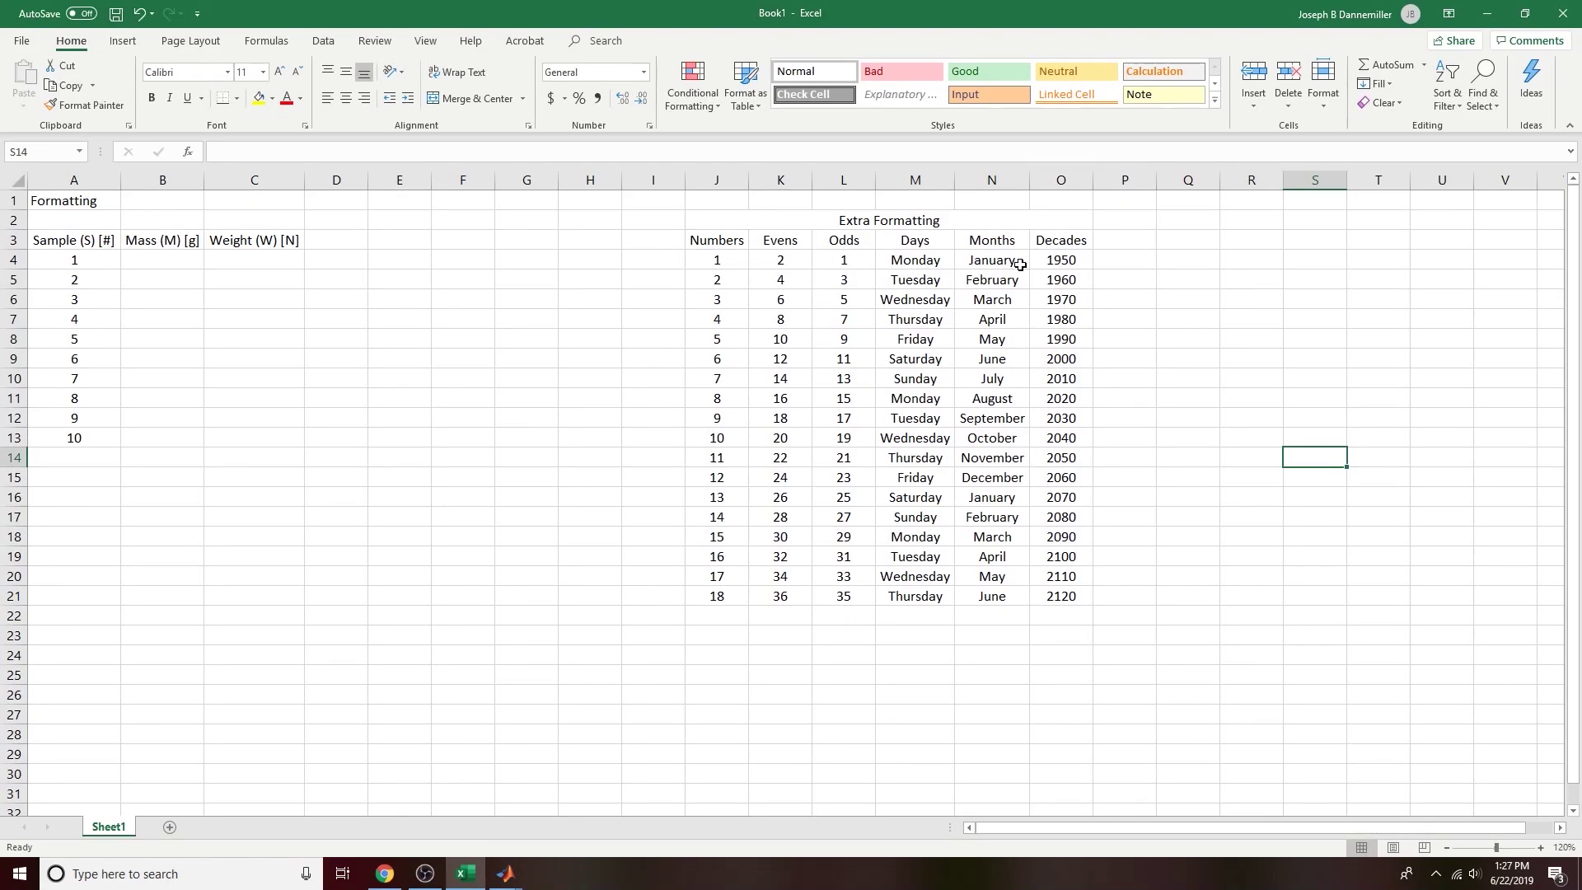
Step: Select the extra table J2:O21 and look through both pages of the sheet's print preview
click(711, 238)
drag(710, 216, 1017, 596)
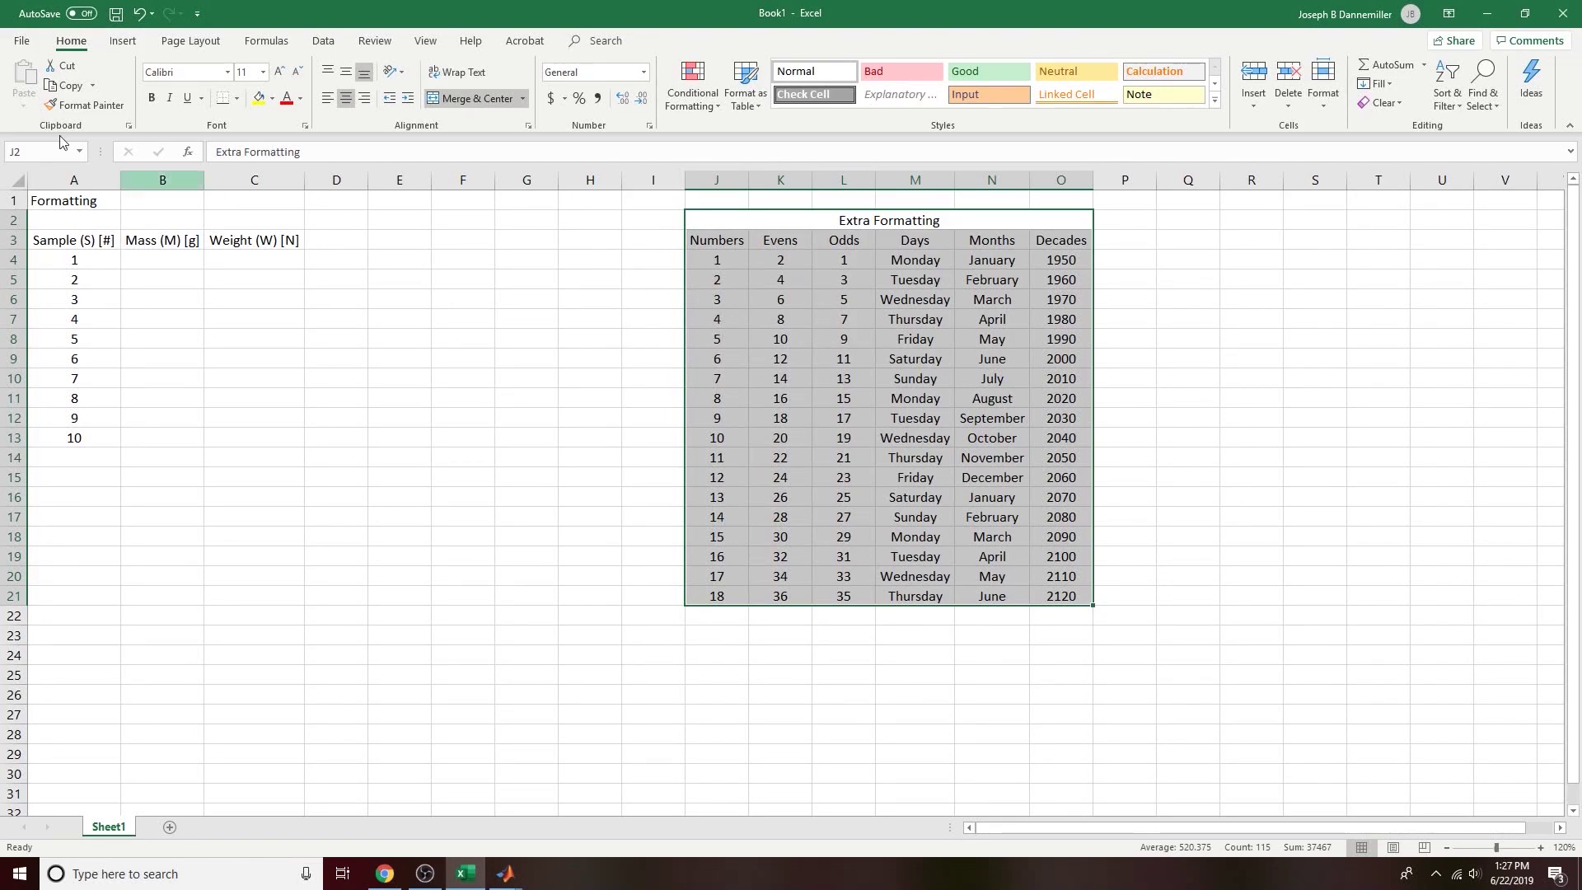
click(20, 39)
click(82, 340)
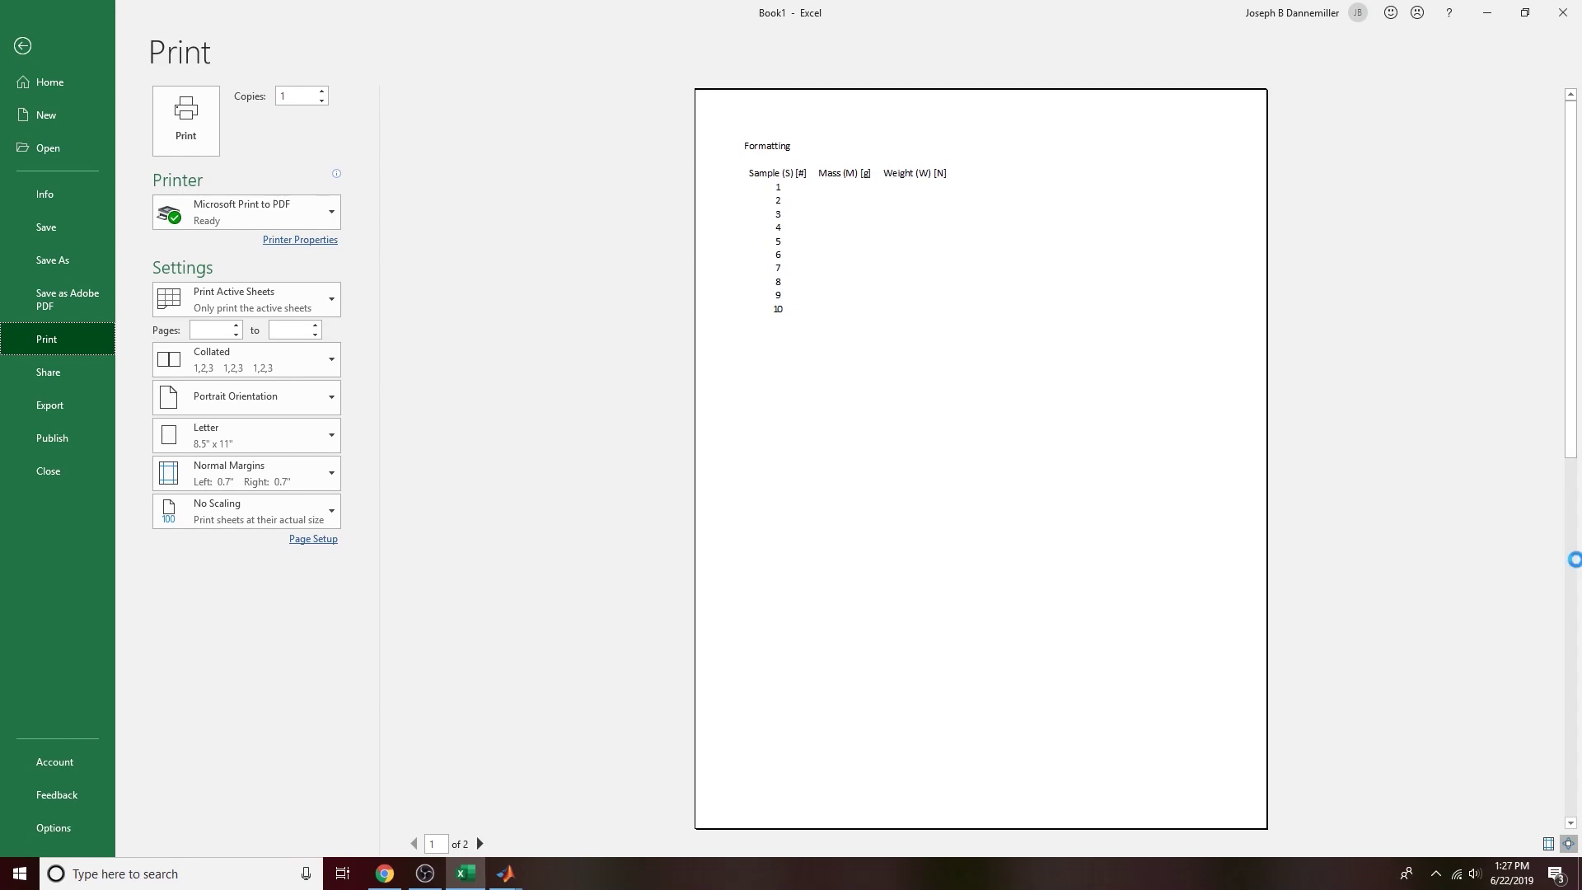
click(1573, 560)
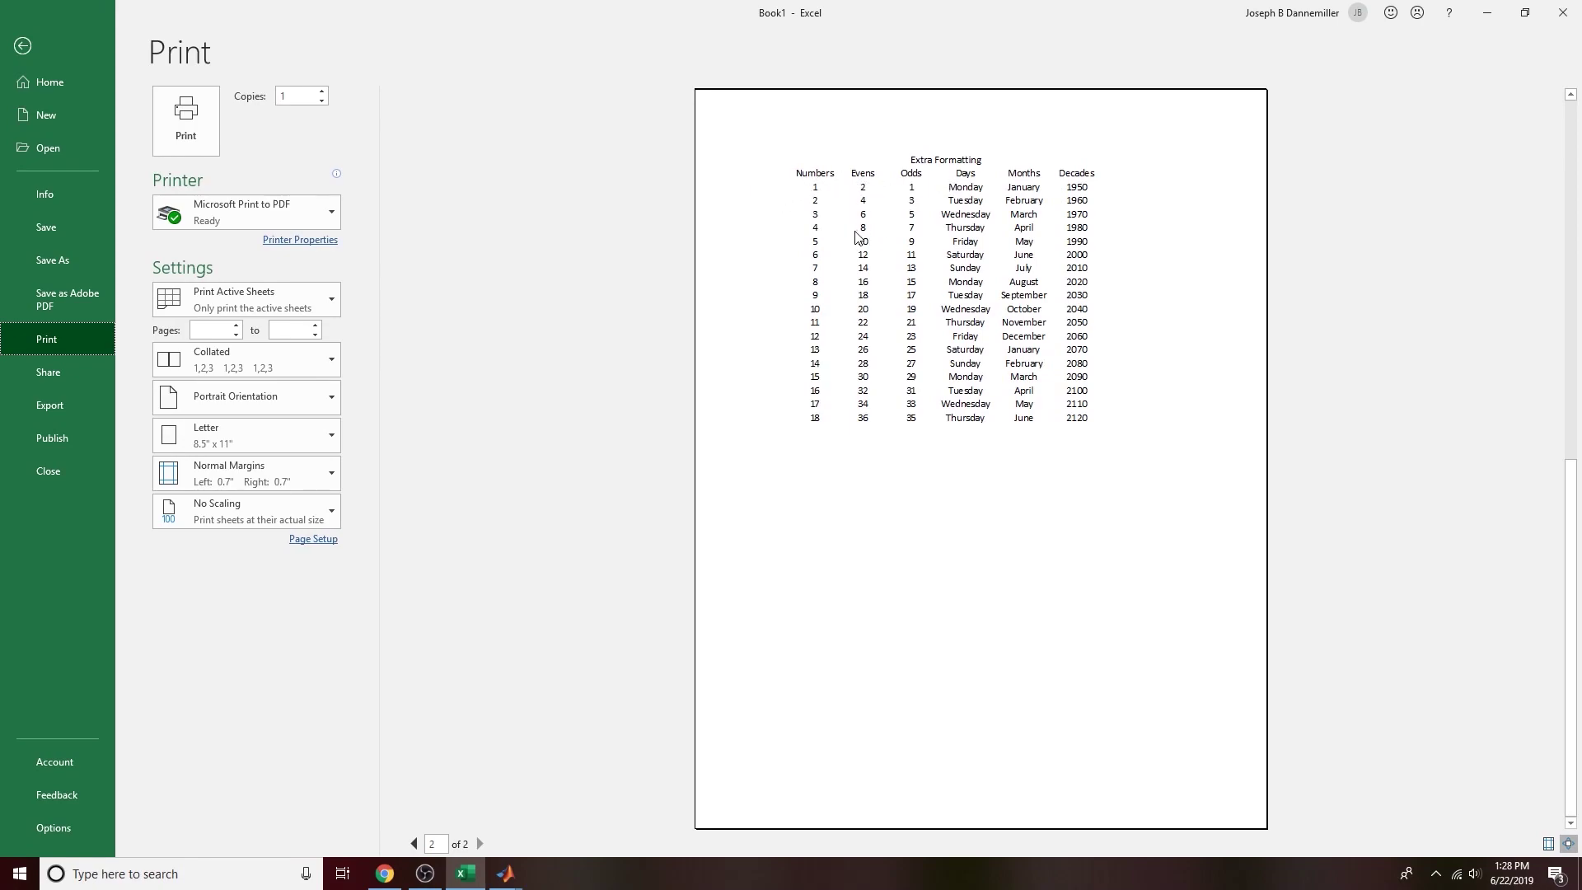
click(23, 46)
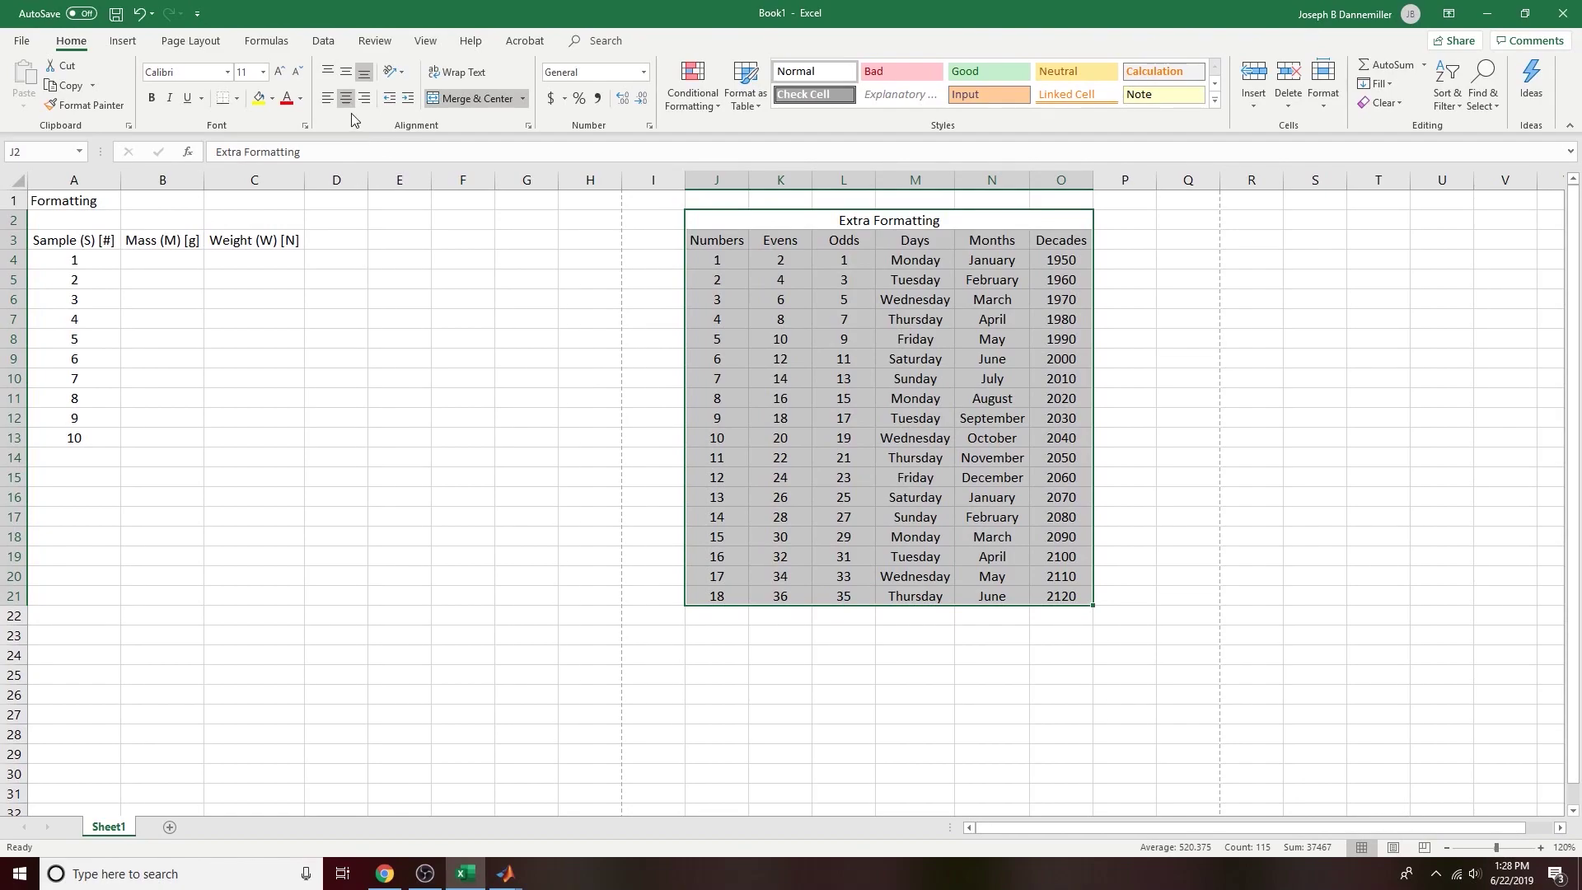
Step: Apply all borders to the extra table in J2:O21
click(238, 99)
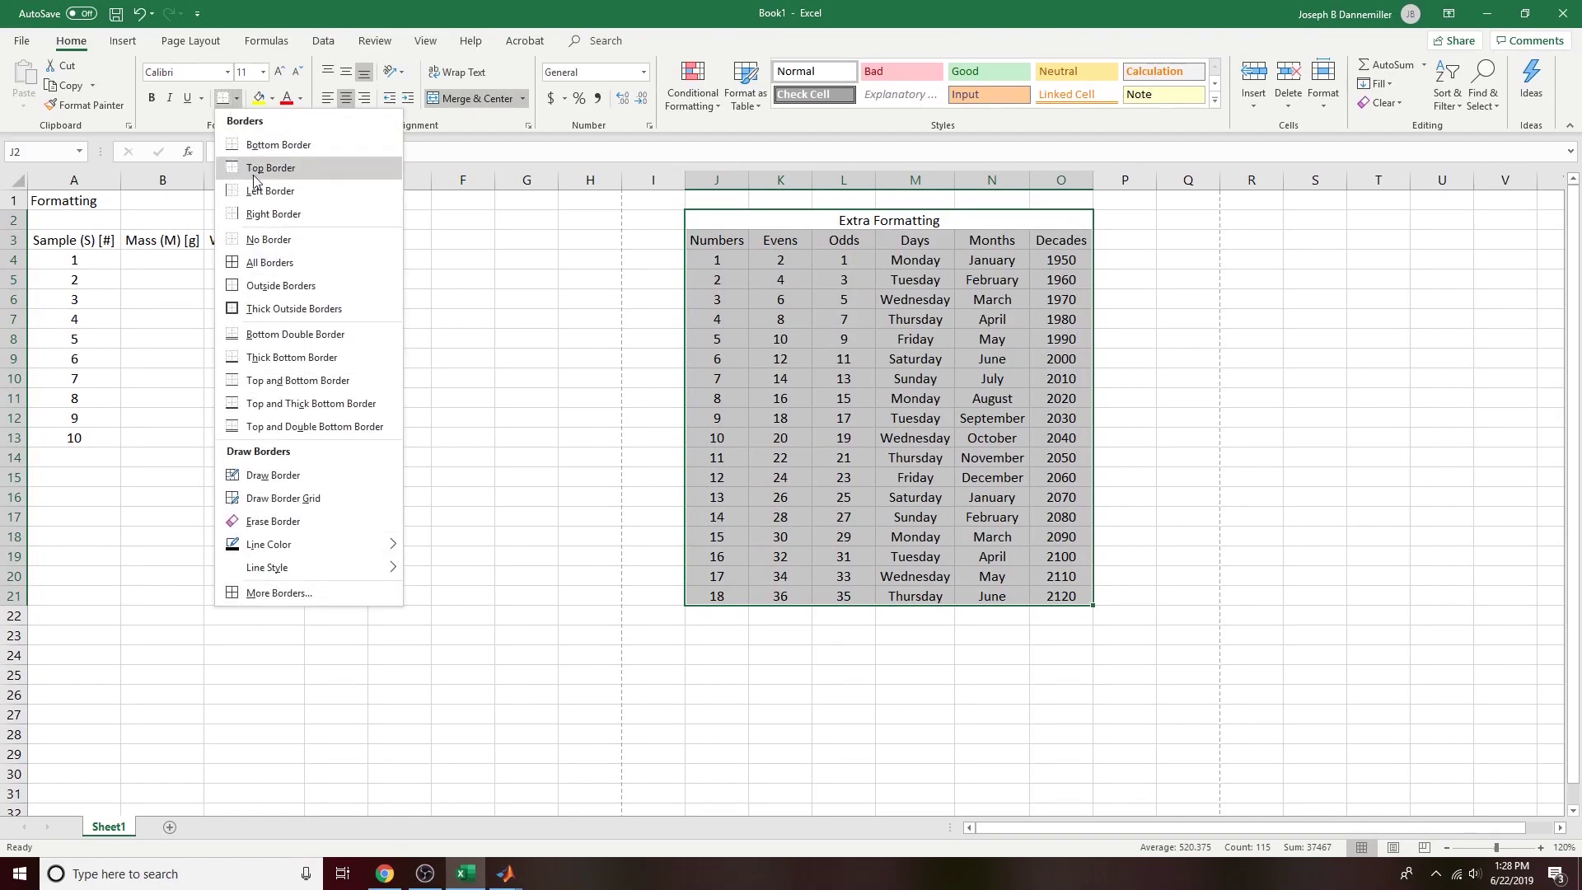
click(278, 264)
click(1278, 440)
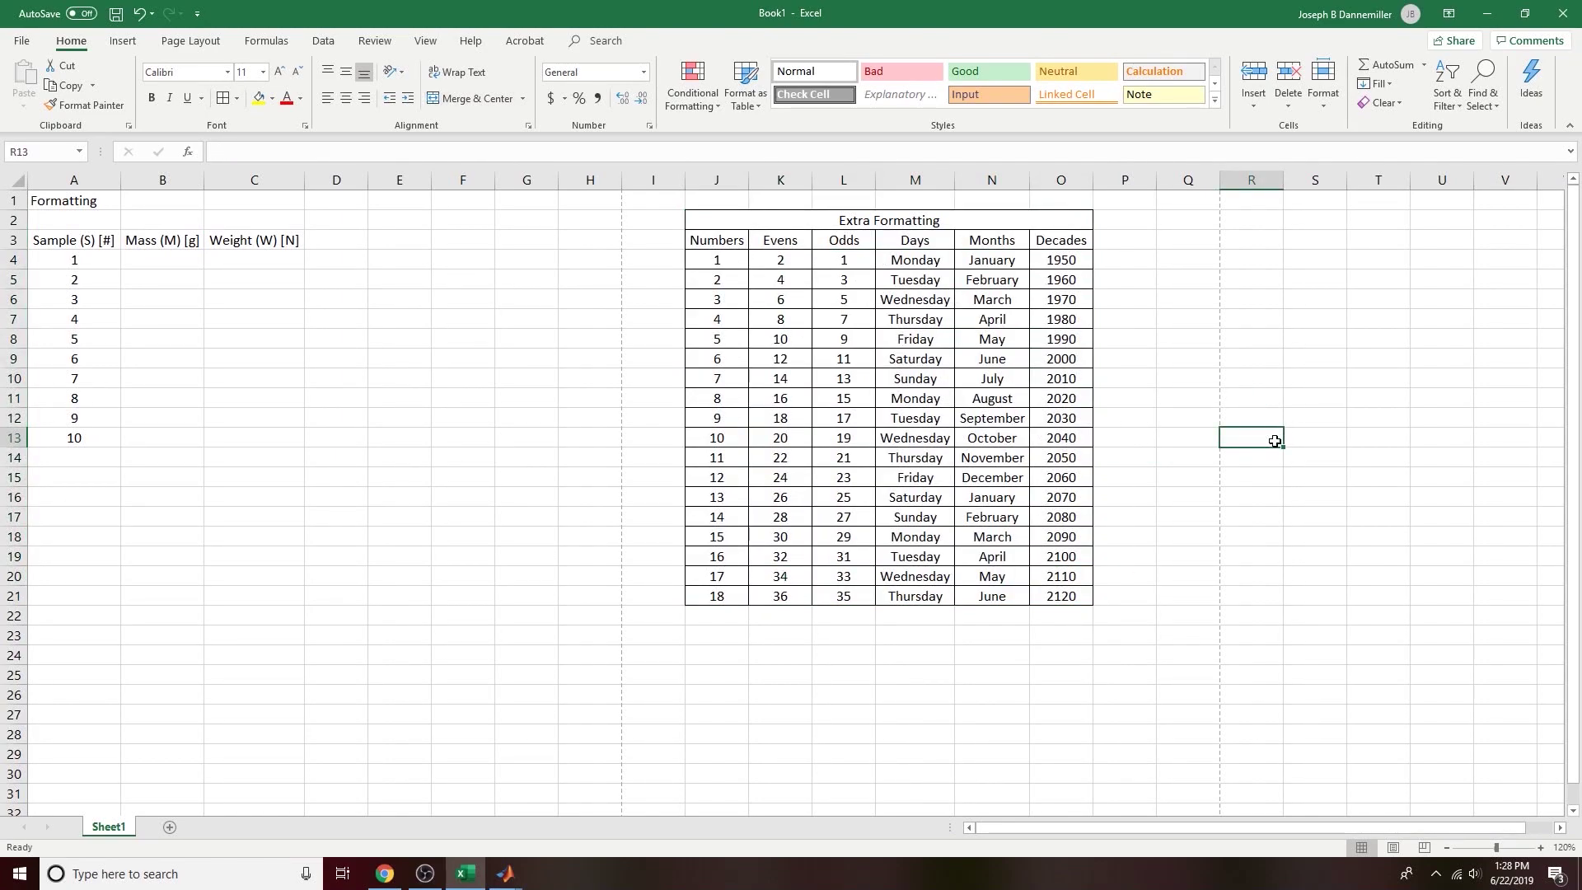
Step: Check the bordered table on the second page of the print preview and return to the sheet
click(21, 41)
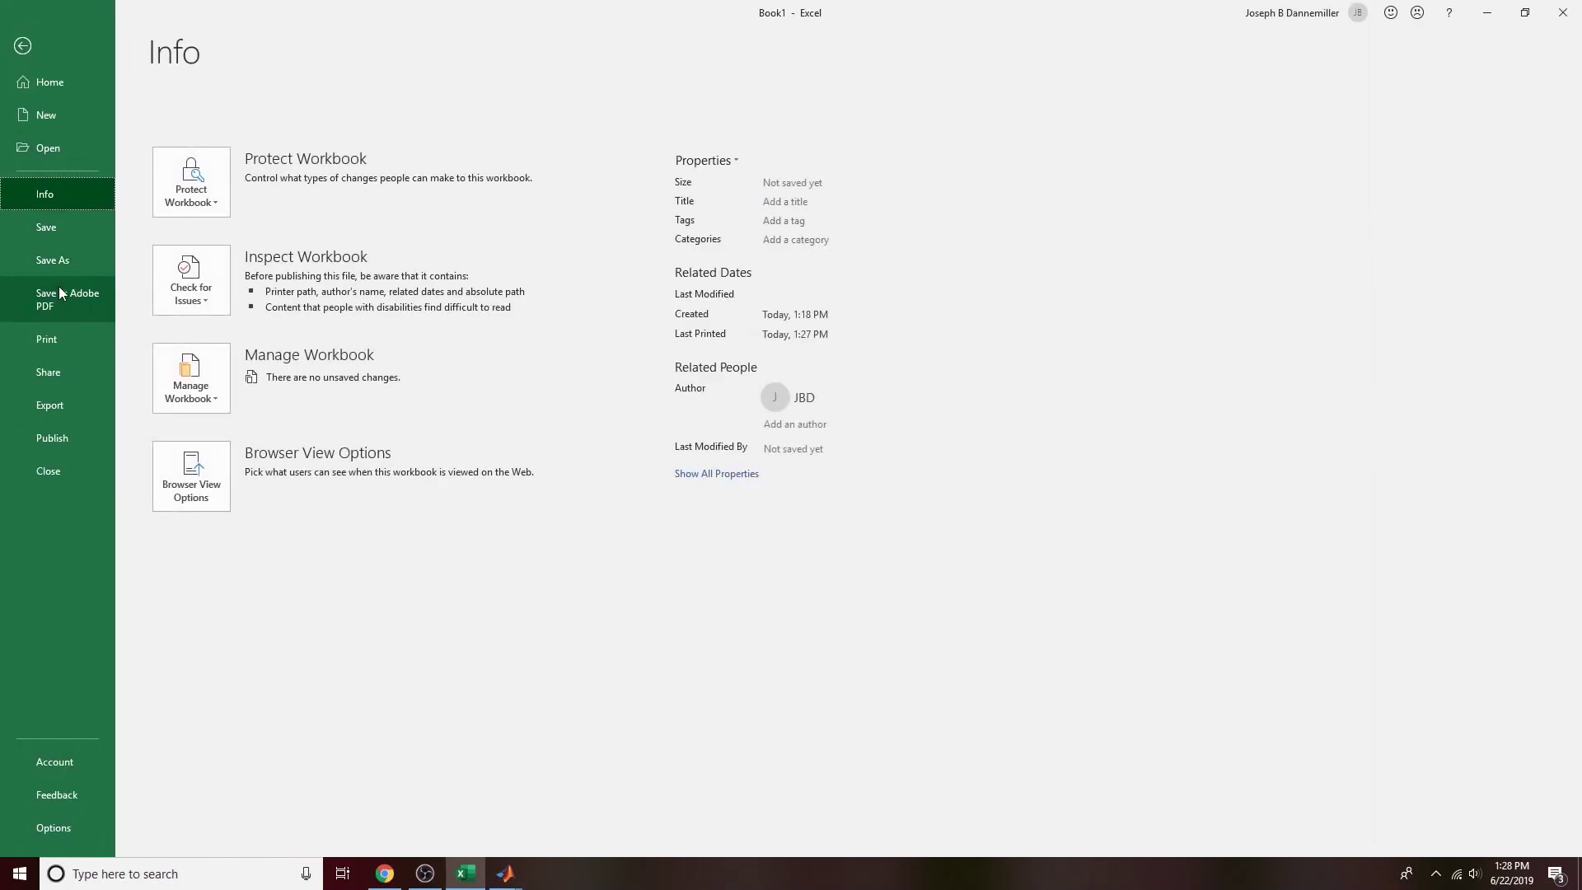
click(61, 340)
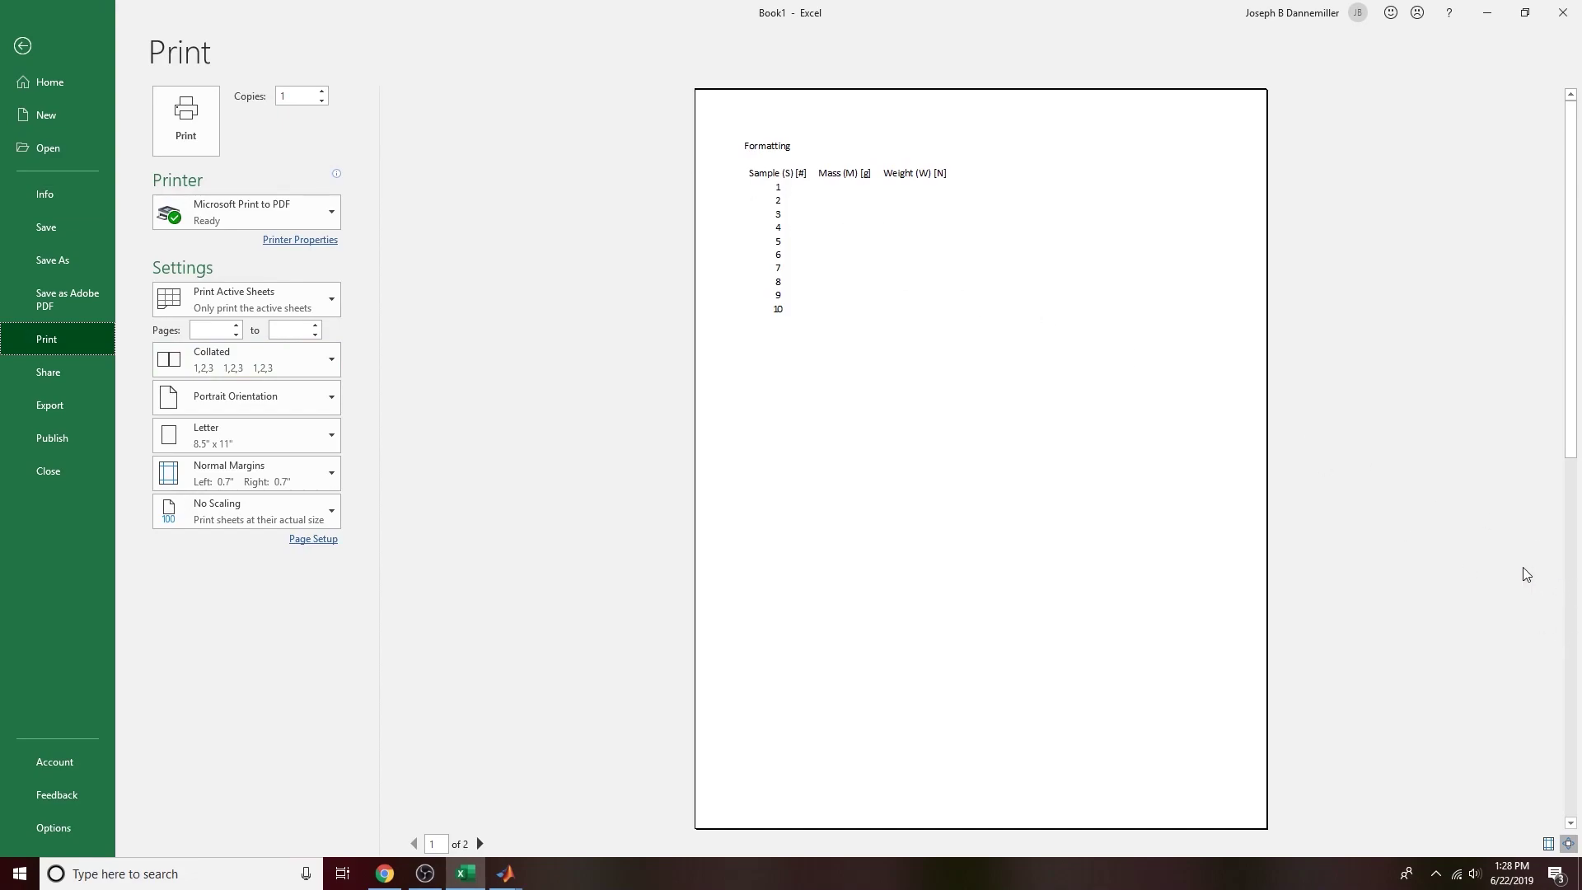
scroll(1546, 582, down, 1)
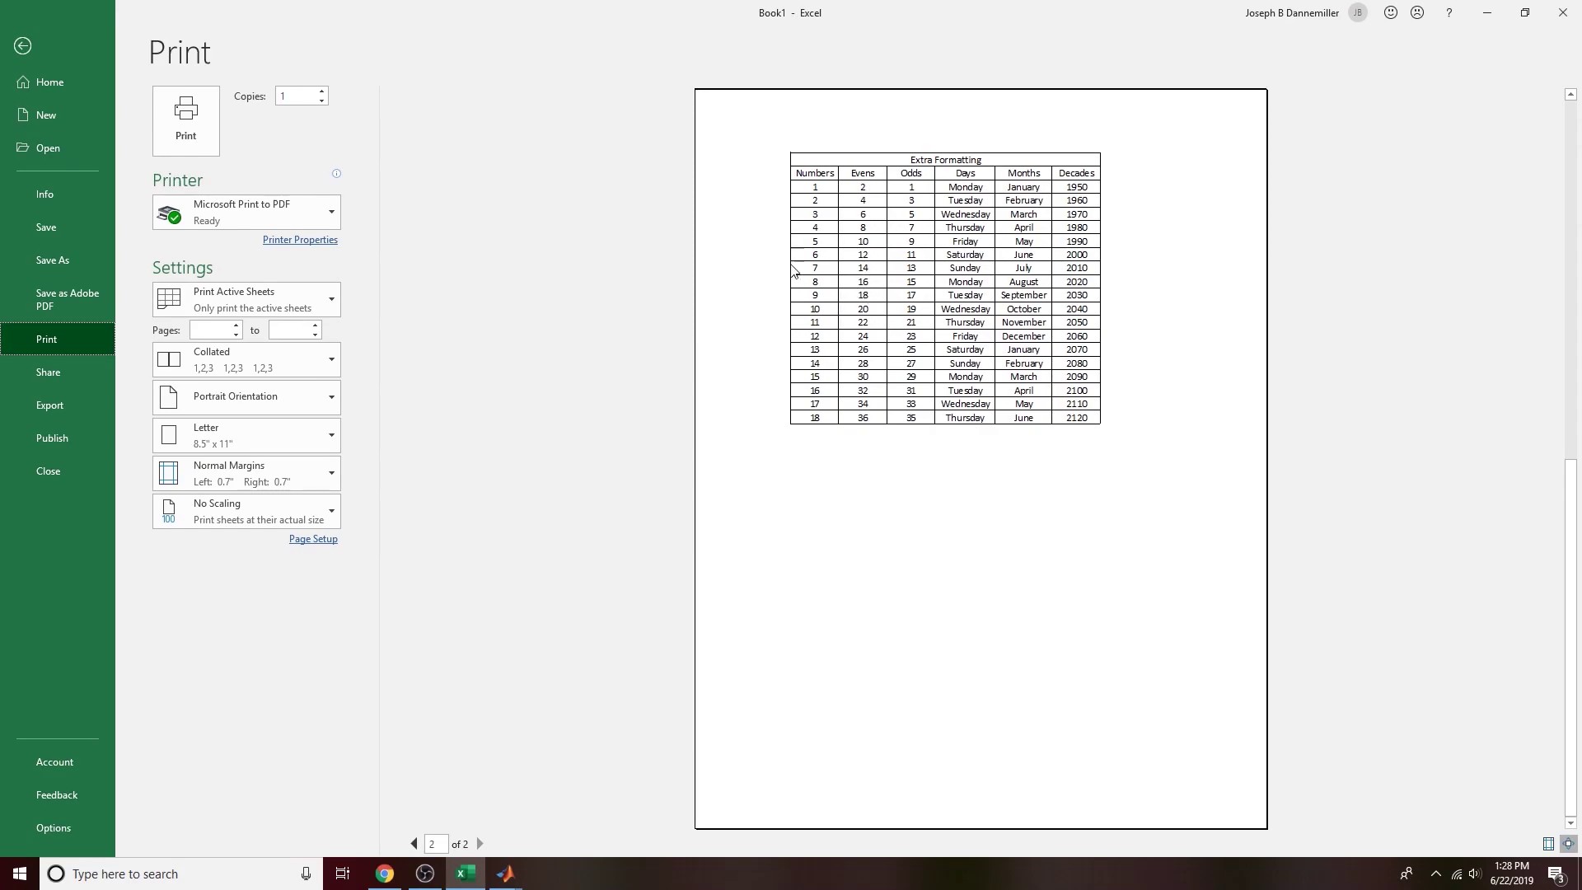
click(100, 44)
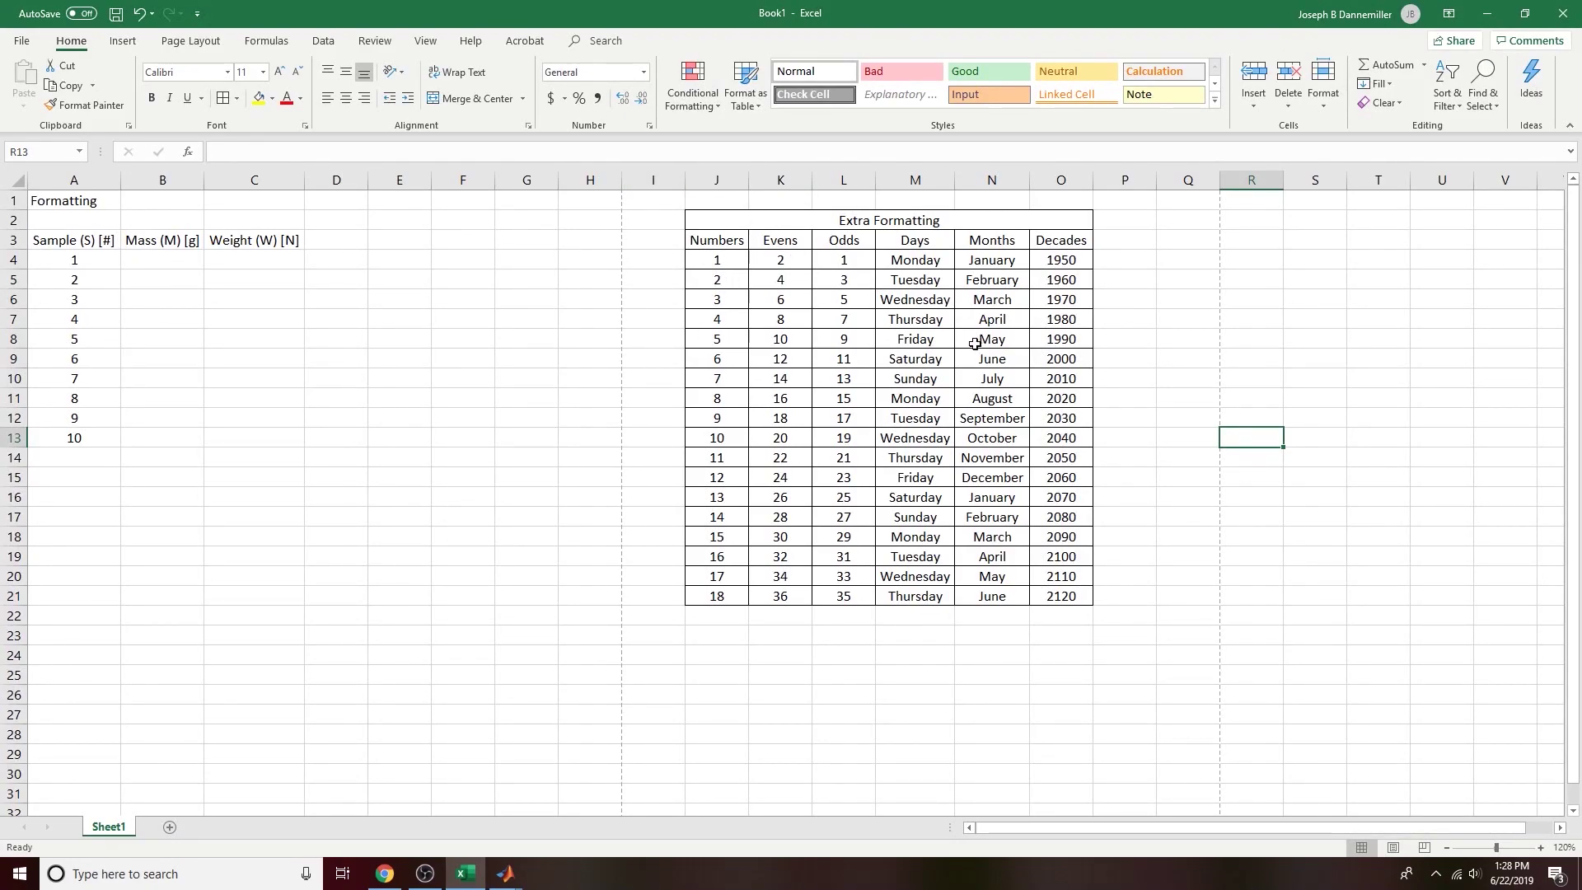
Step: Rename the Numbers header in J3 to Dollars
drag(720, 265, 721, 596)
click(717, 240)
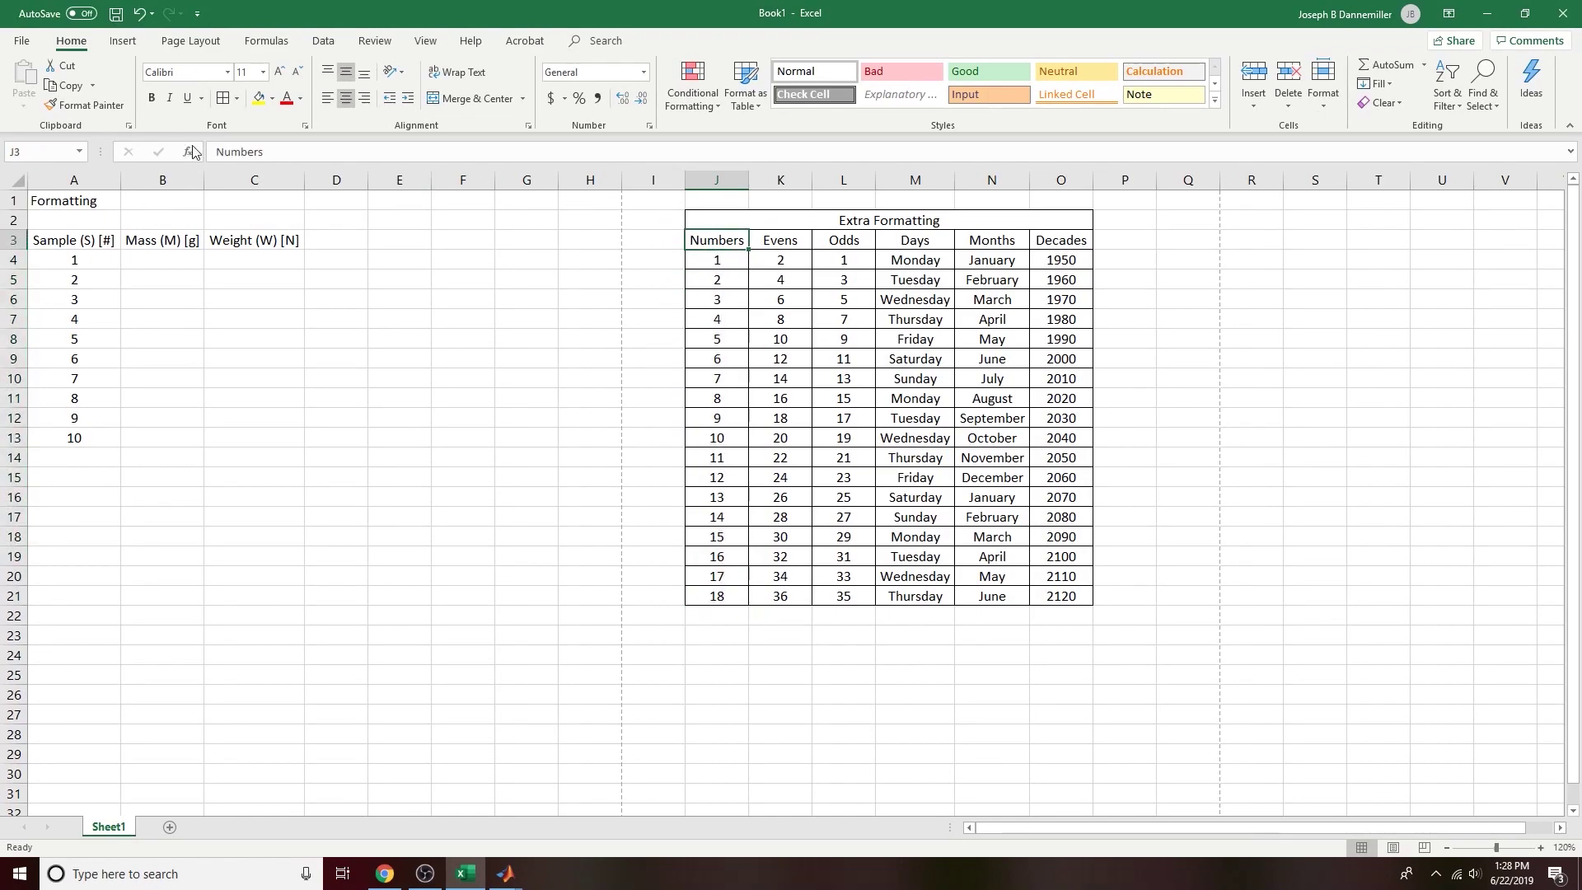
double_click(223, 151)
text(Currenc)
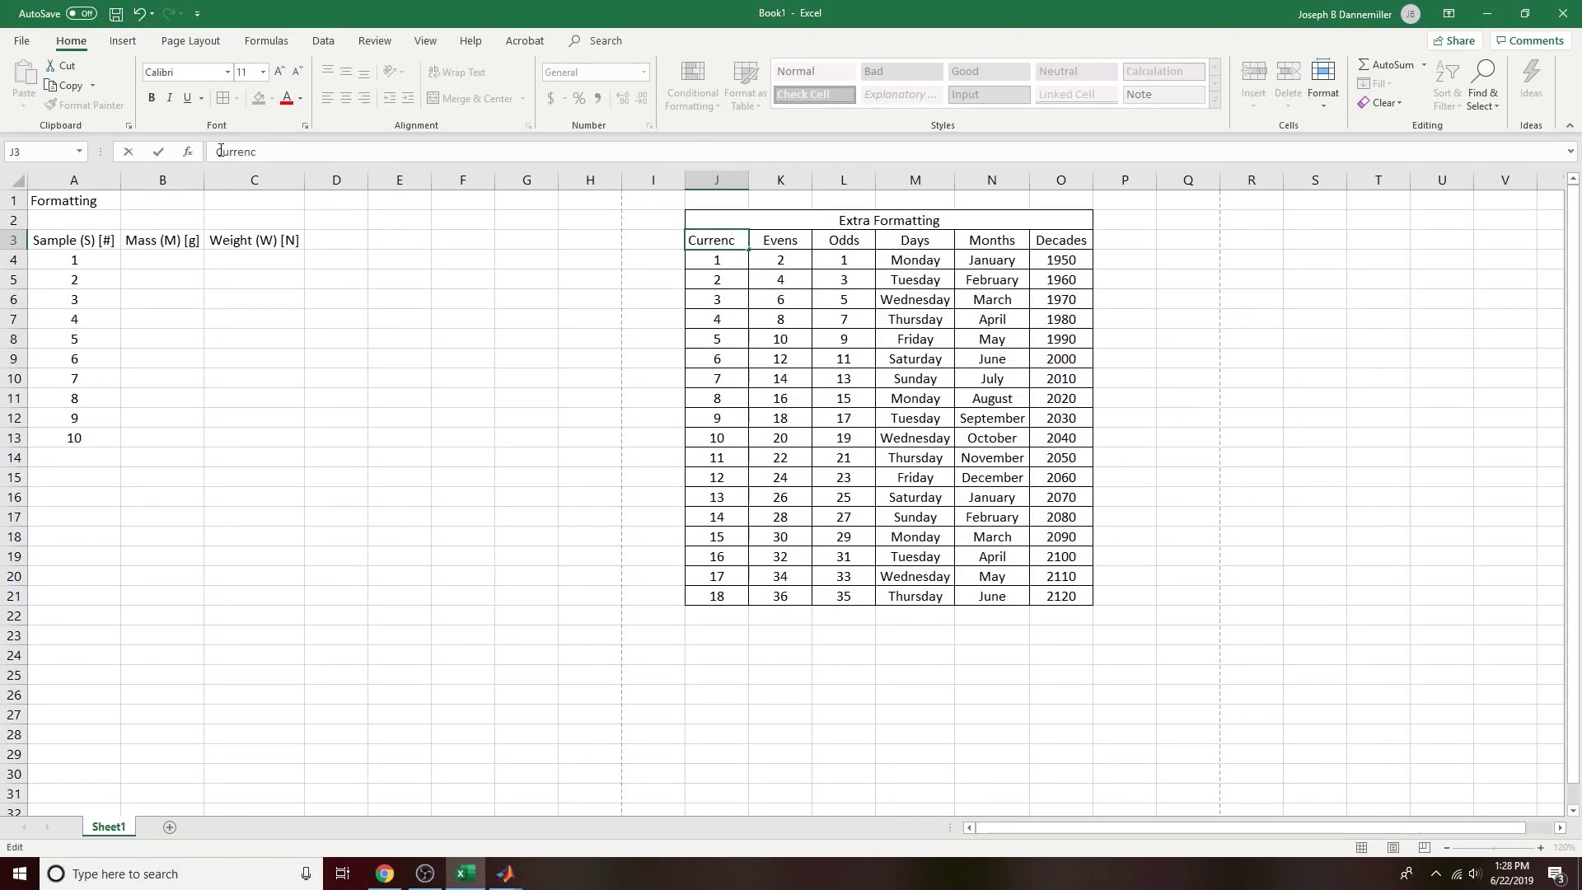
text(y)
double_click(247, 155)
text(Dollars)
click(492, 326)
Step: Format the values in J4:J21 as Currency
drag(715, 259, 715, 595)
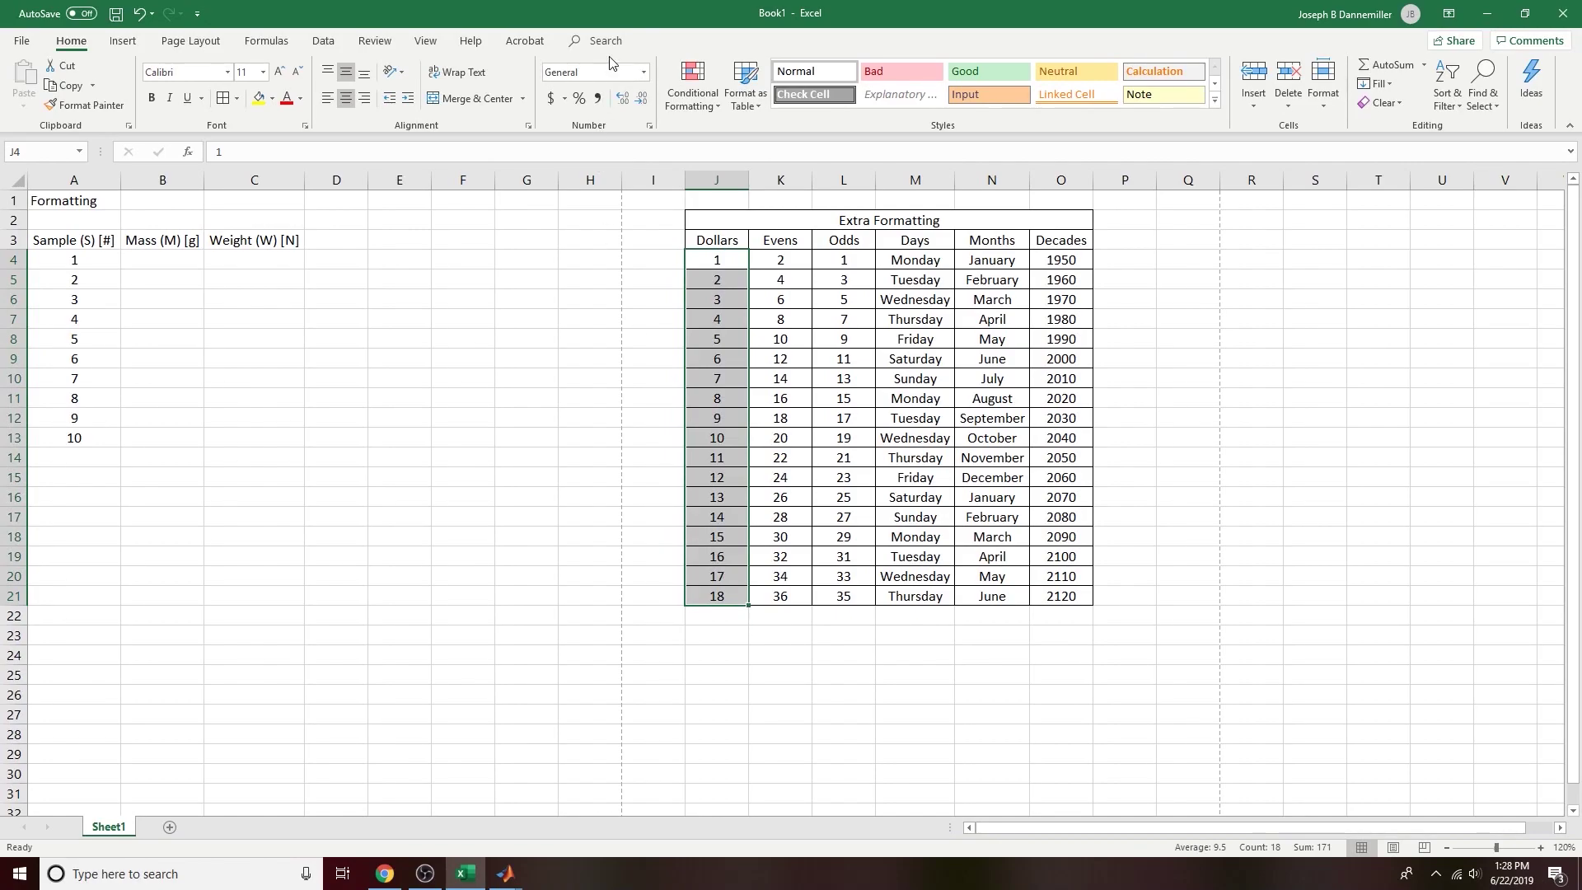
click(645, 73)
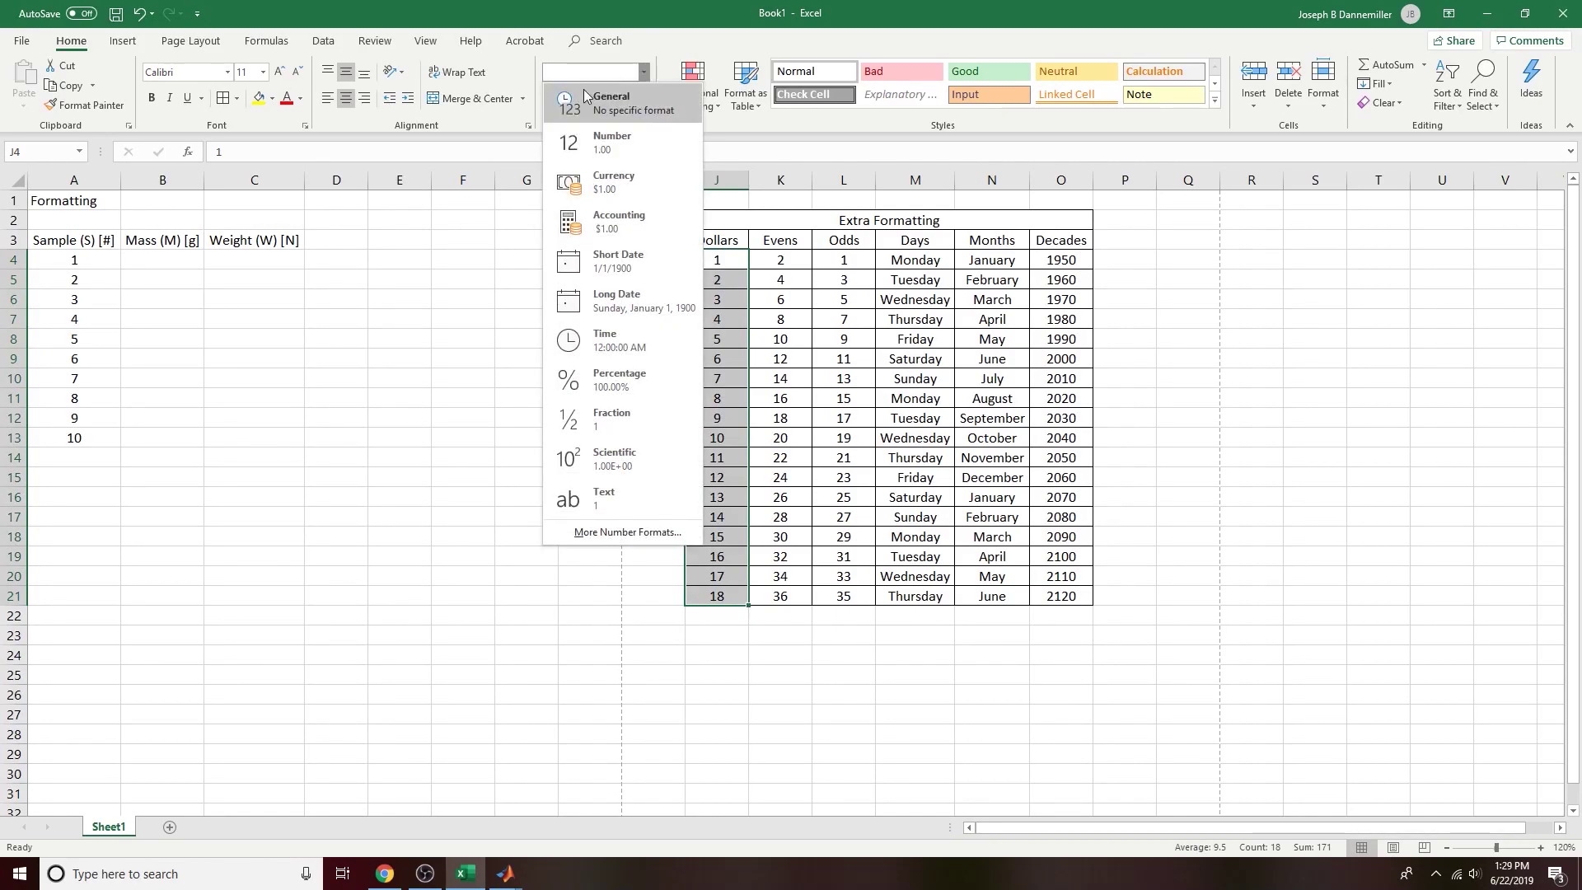
click(605, 187)
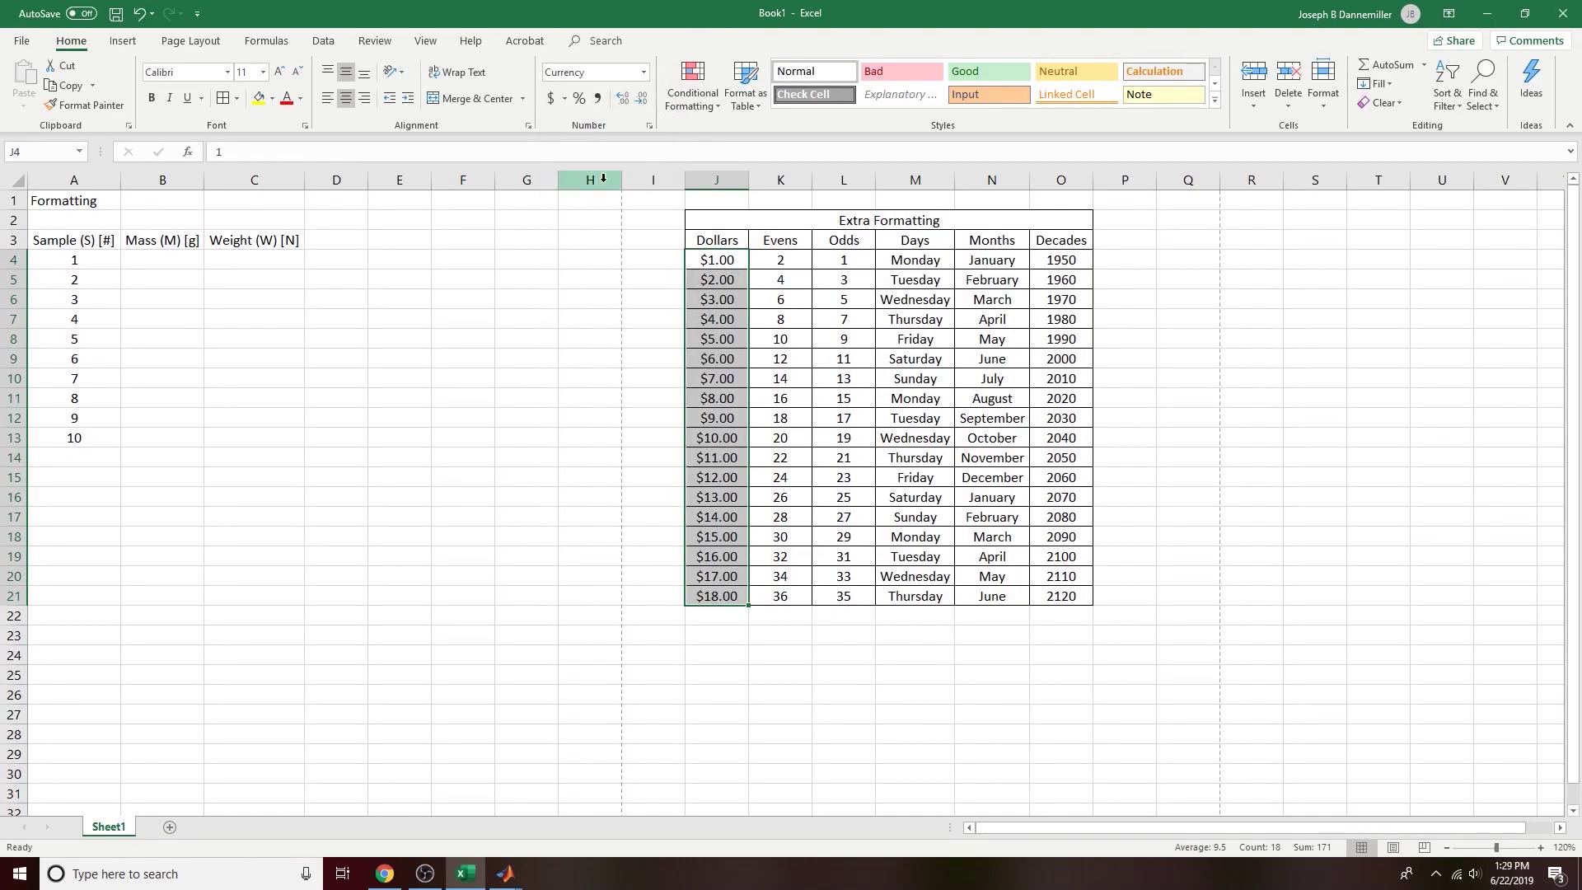
click(1288, 500)
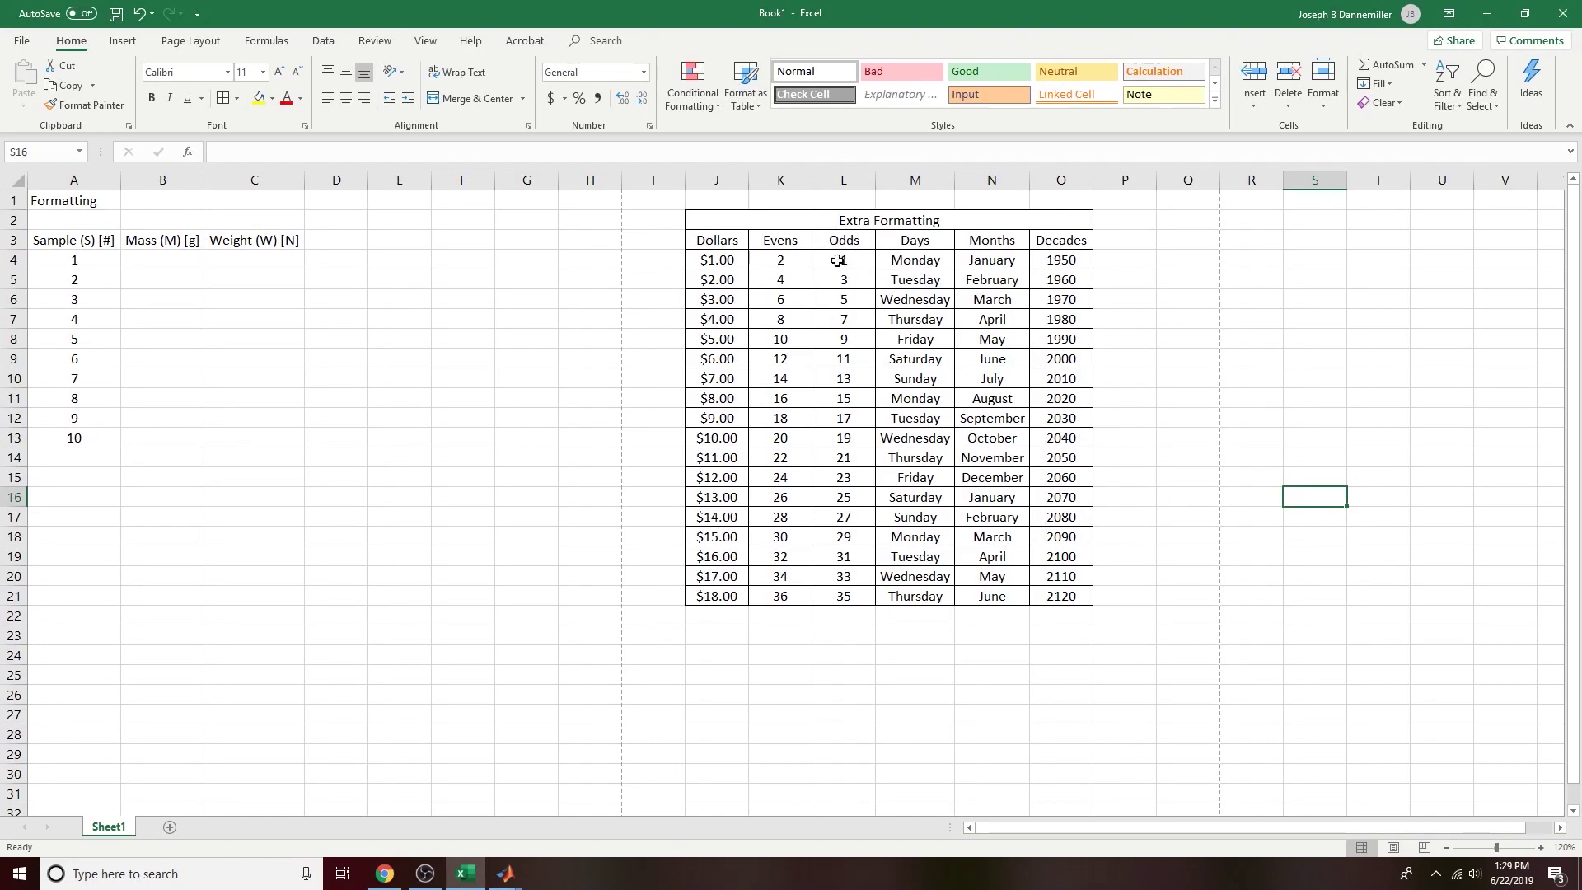
Step: Rename the Odds header in L3 to Time
click(849, 243)
click(245, 147)
double_click(230, 152)
text(Time)
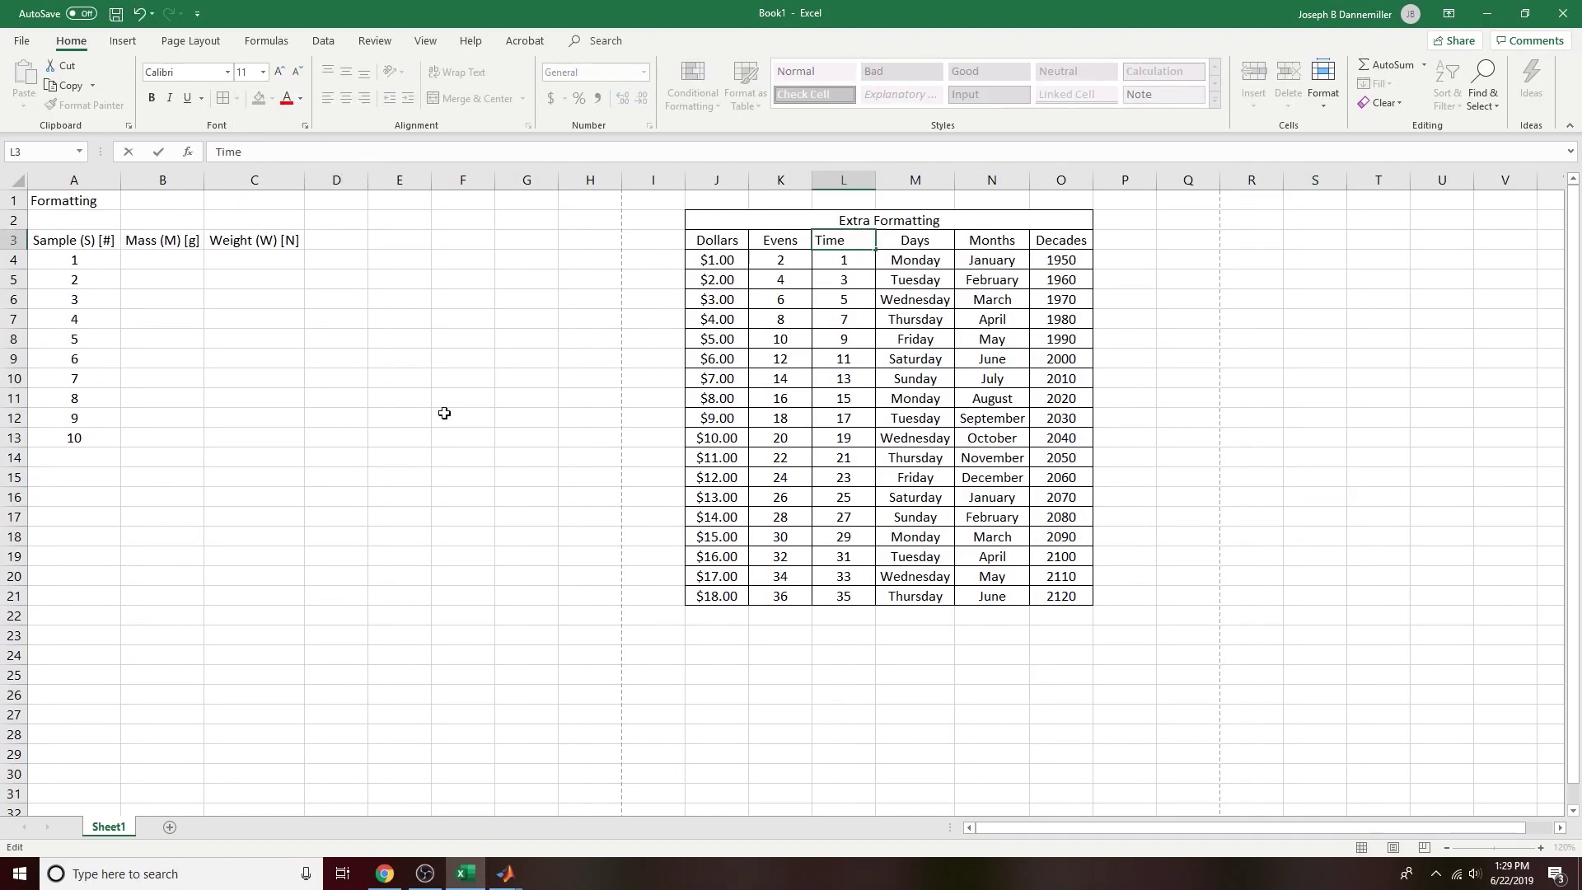
drag(511, 477, 590, 478)
Step: Try the Time number format on L4:L21 and undo it
drag(849, 260, 848, 601)
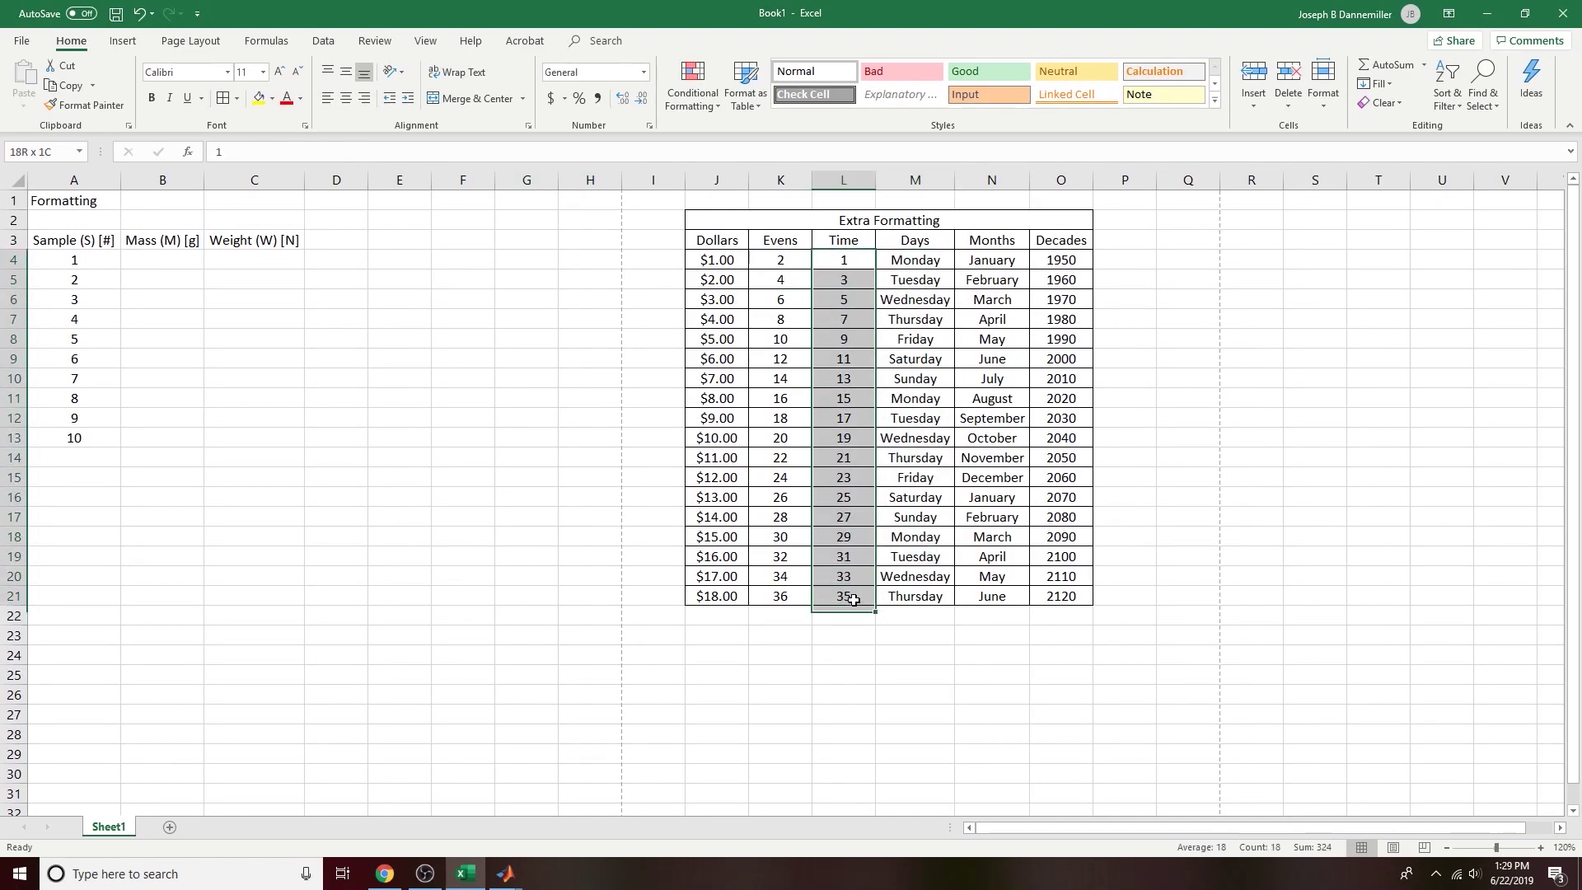
click(645, 76)
click(595, 338)
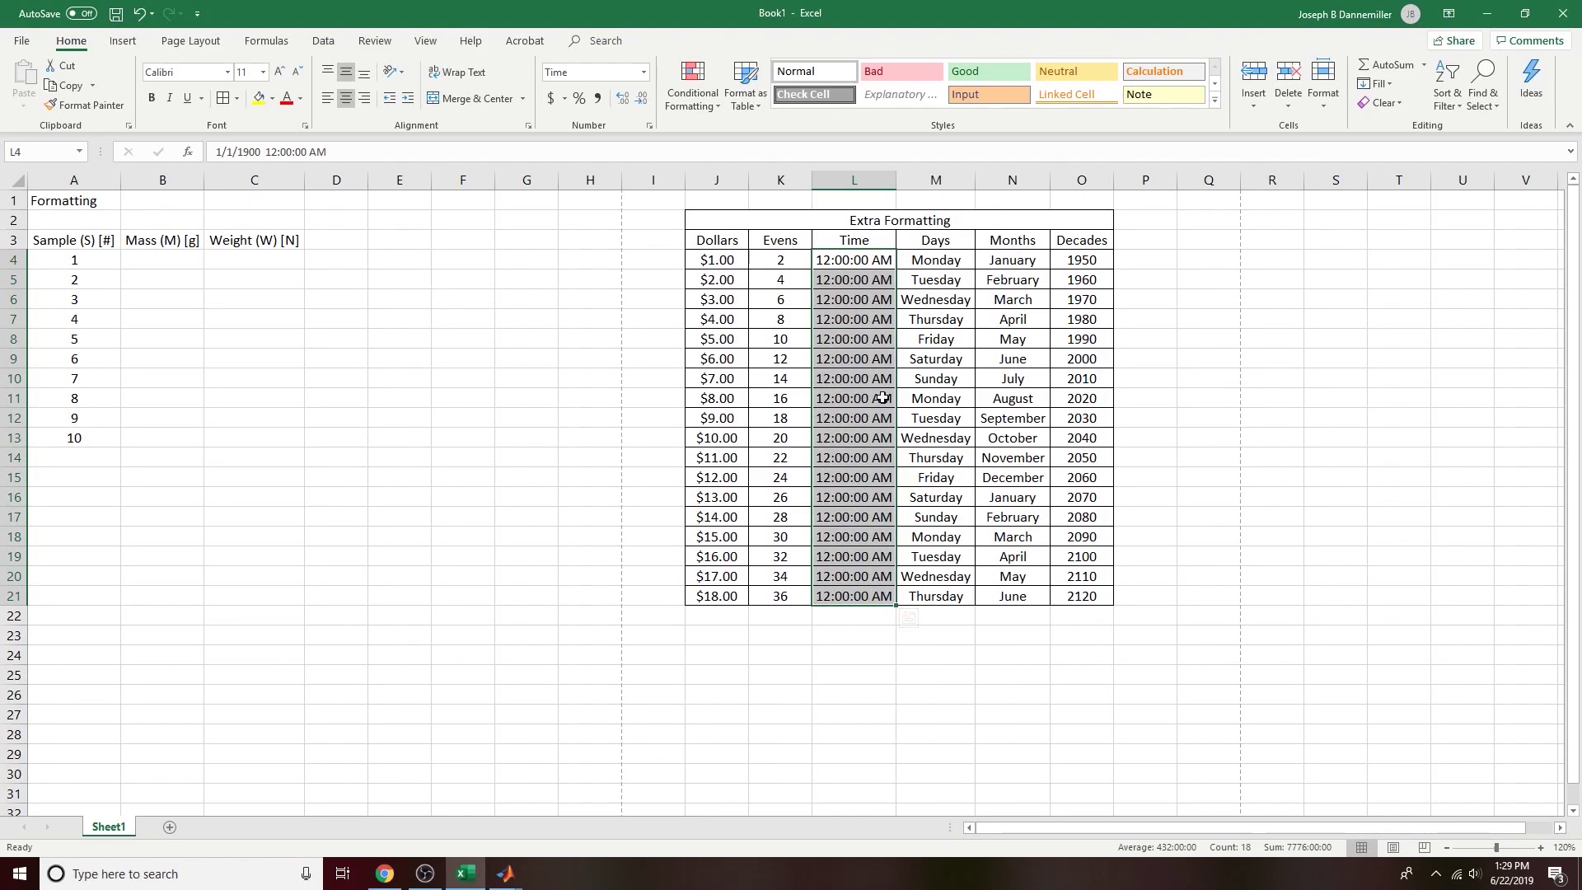
key(ctrl+z)
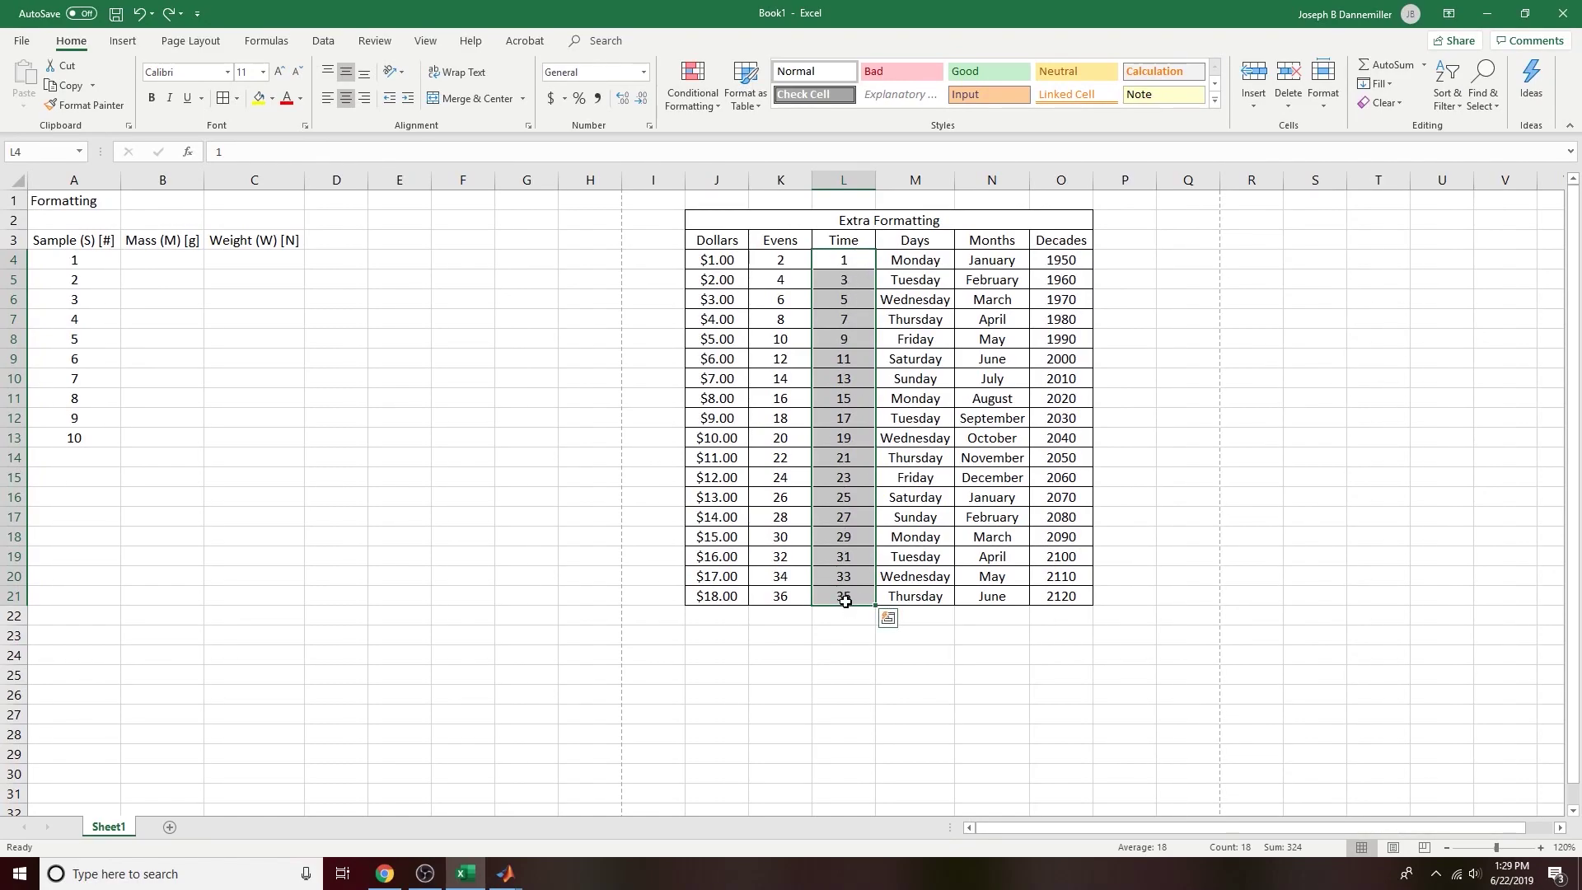
click(852, 259)
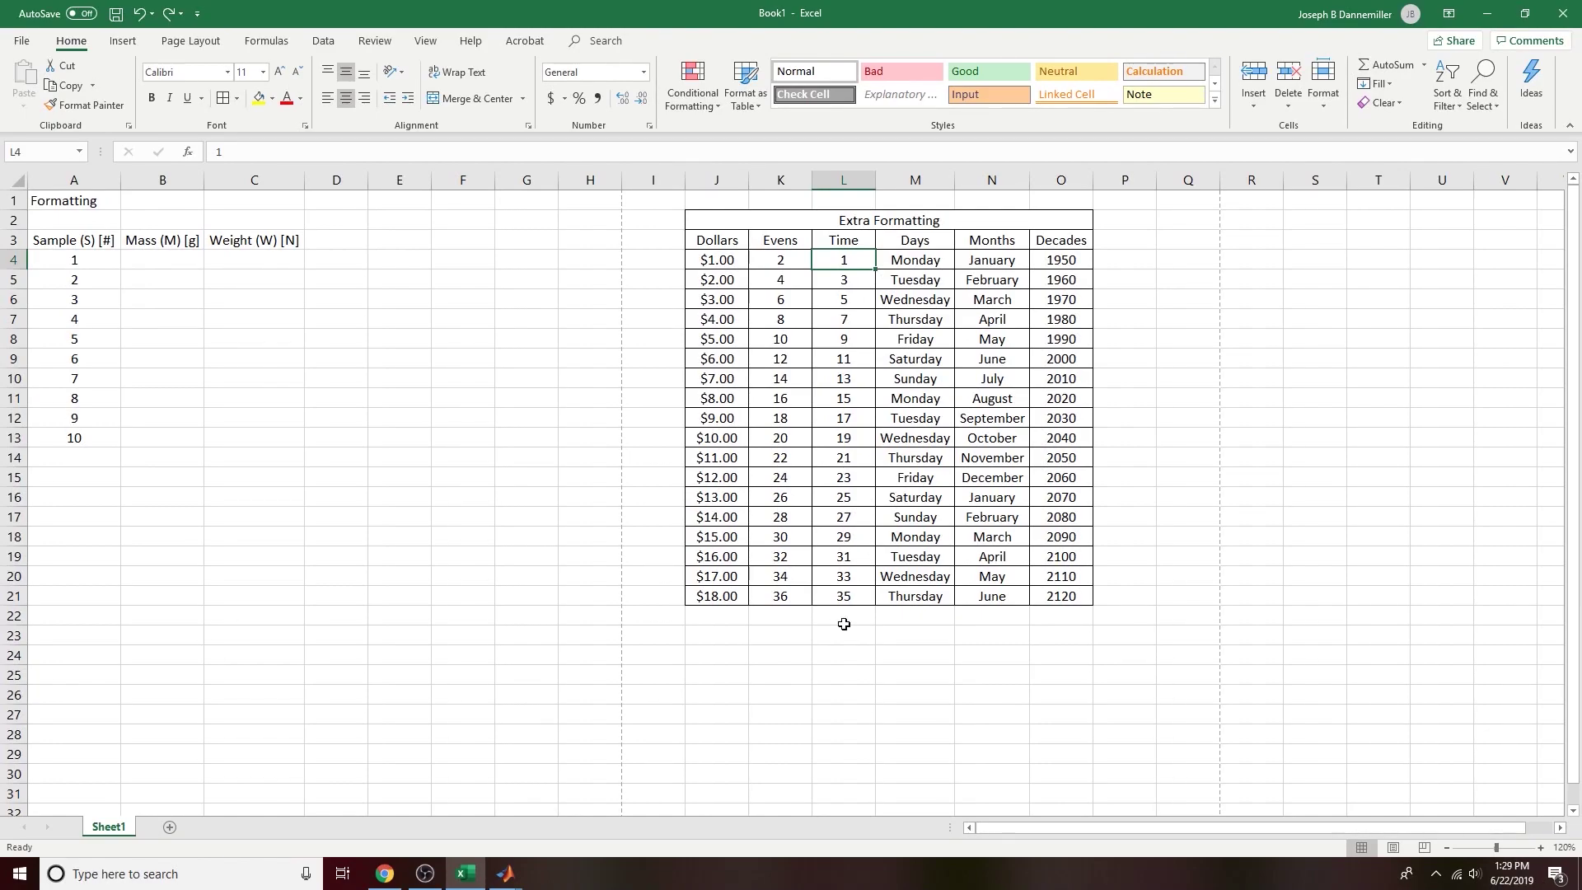
Step: Add an Hours header in P3 with the values 0, 1, 2 and 3 in P4:P7
click(1129, 247)
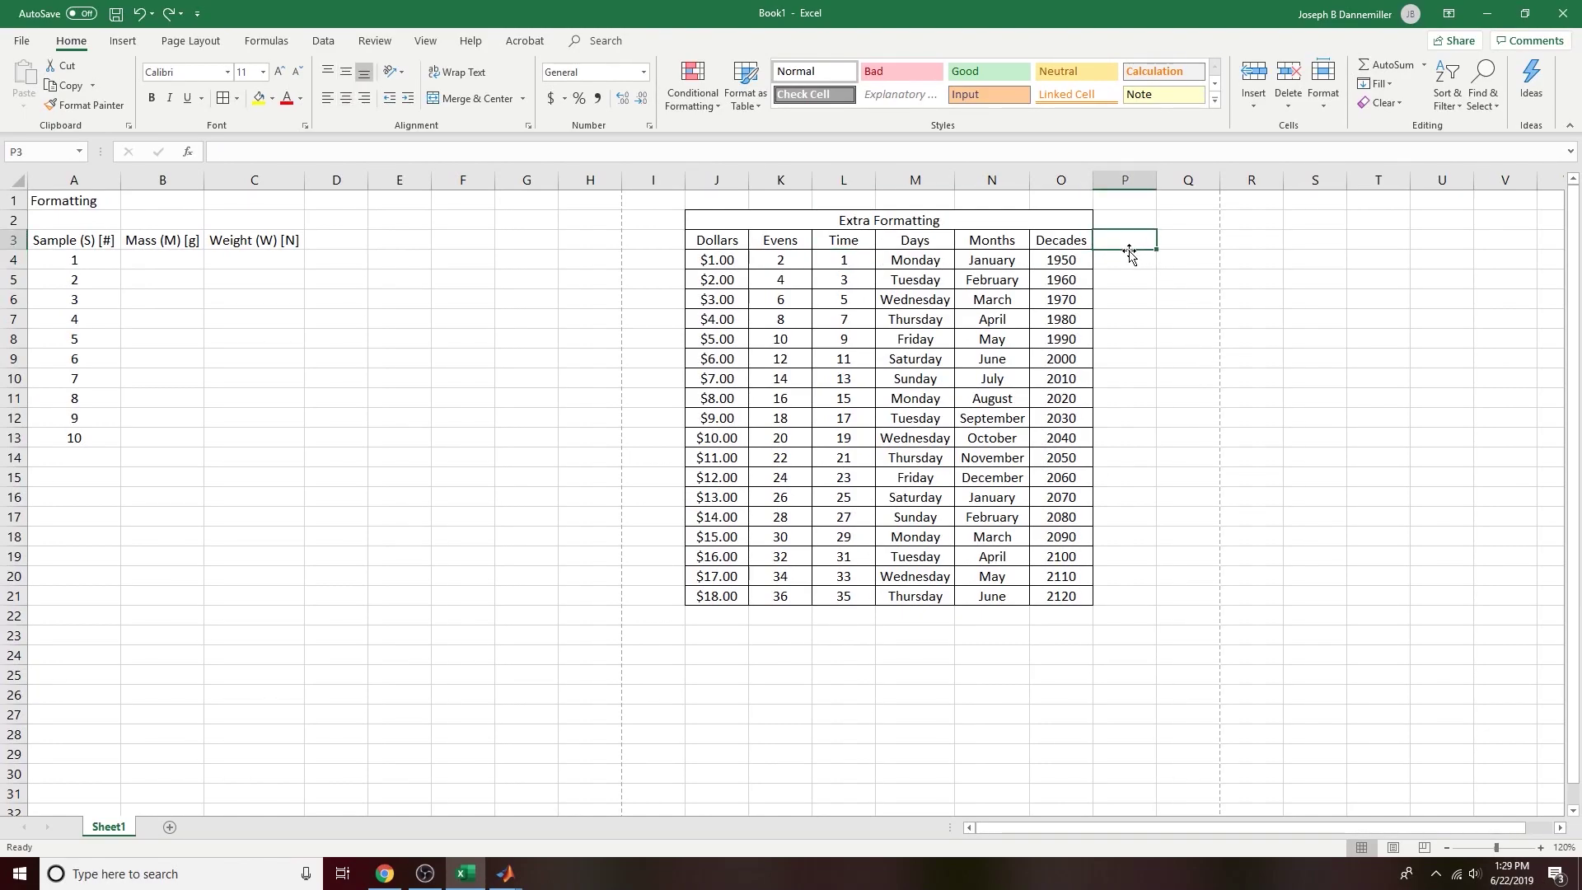
text(Hours)
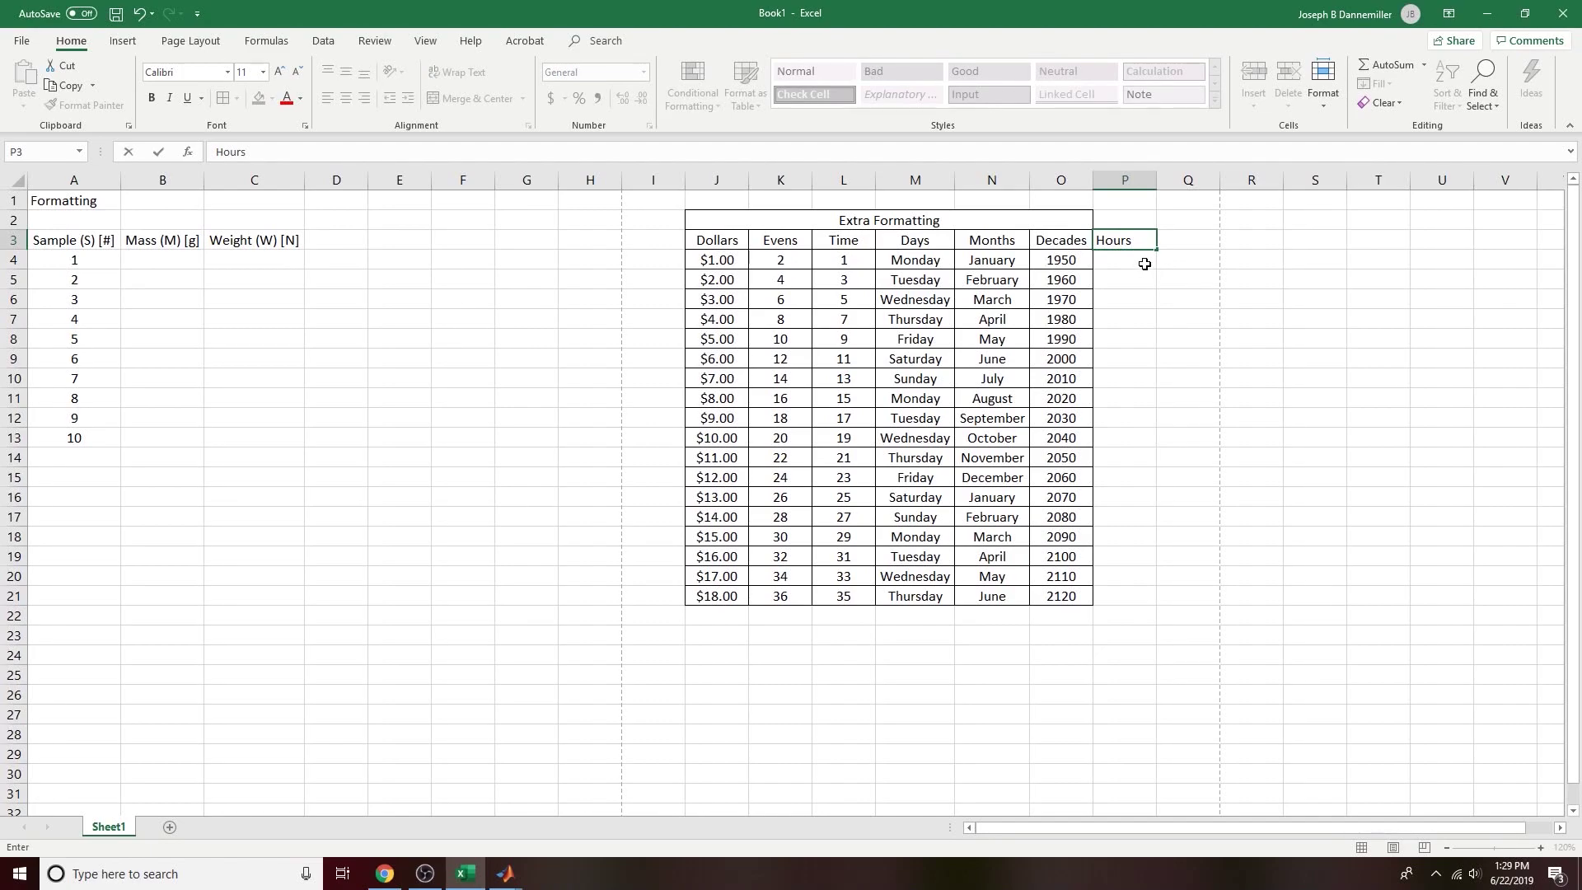
key(Return)
text(0)
key(Return)
text(1)
key(Return)
text(2)
key(Return)
text(3)
click(1261, 299)
Step: Try the Time number format on the whole numbers in P4:P7 and undo it
drag(1125, 262, 1125, 321)
click(644, 73)
click(613, 334)
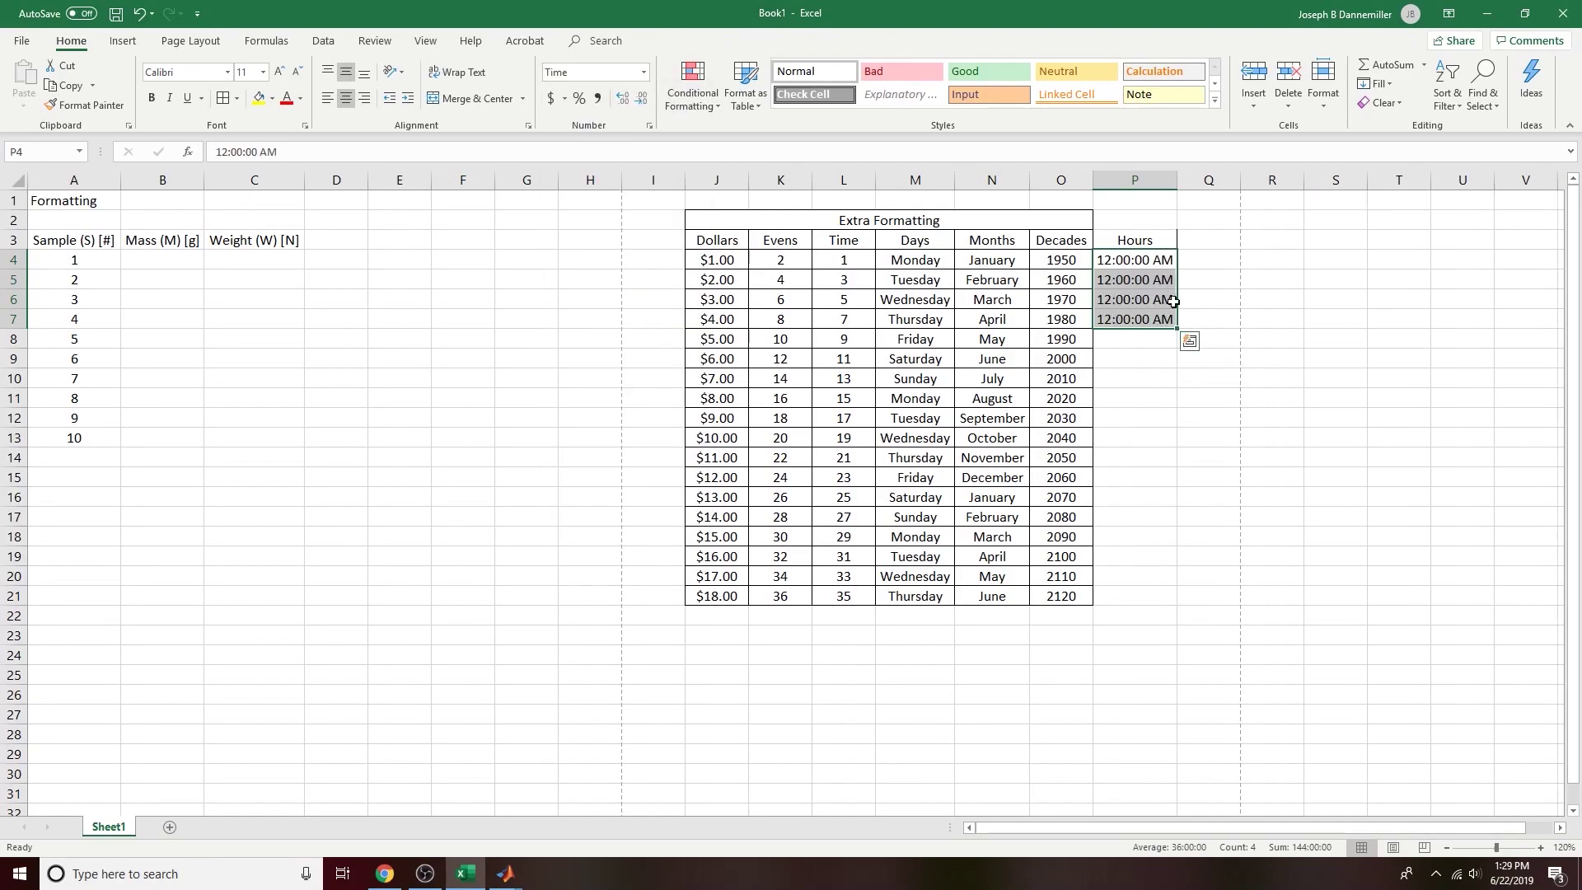
click(1138, 257)
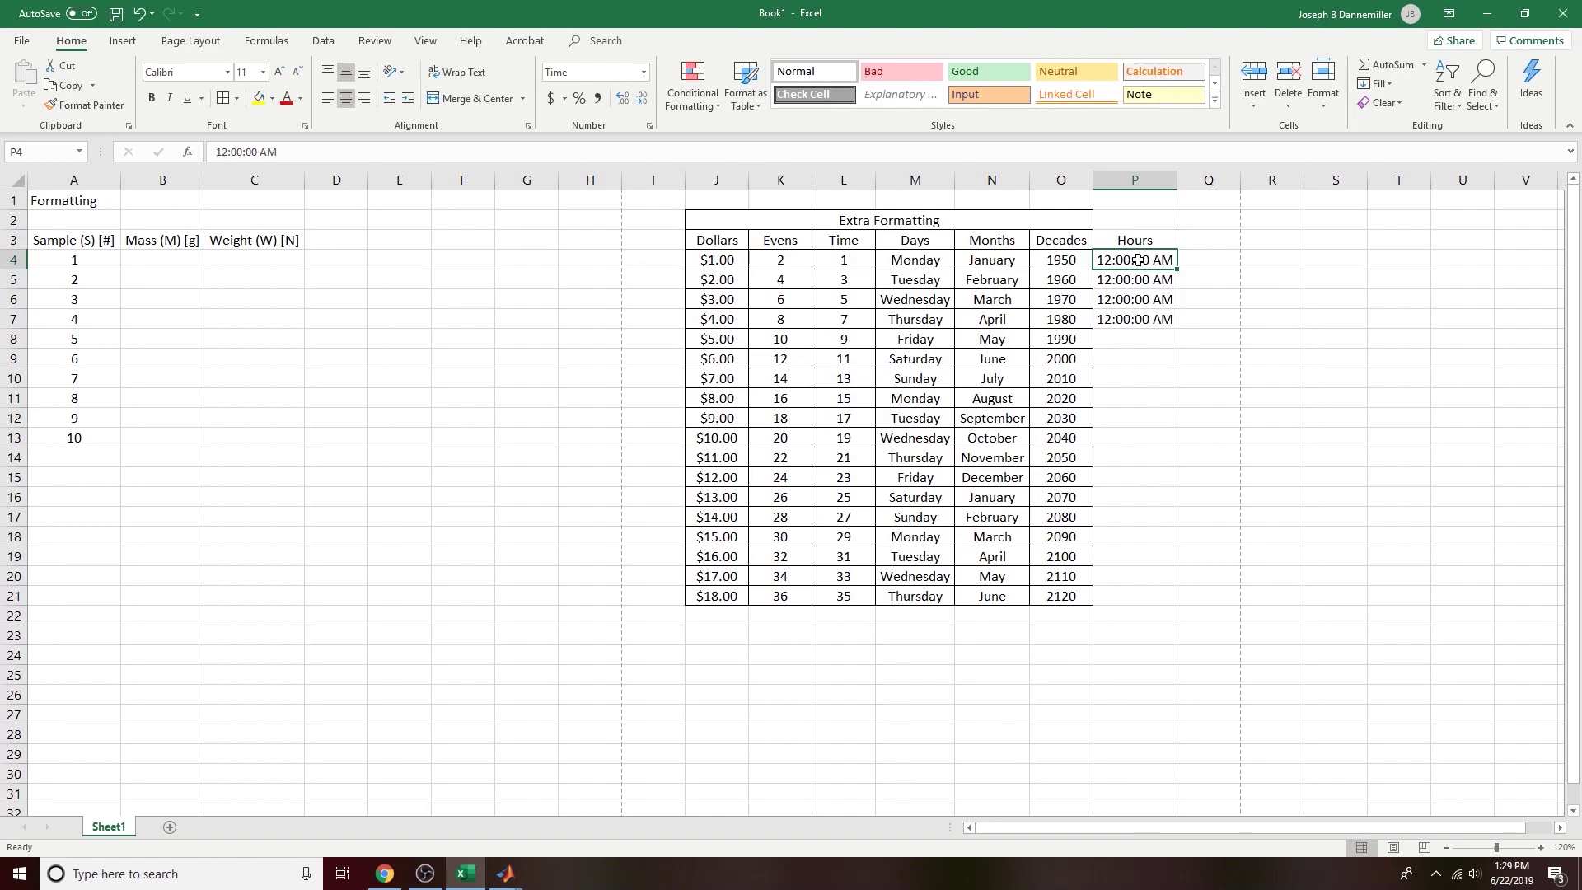
mouse_move(1137, 258)
mouse_down()
mouse_move(1140, 318)
mouse_move(1138, 258)
mouse_up()
key(ctrl+z)
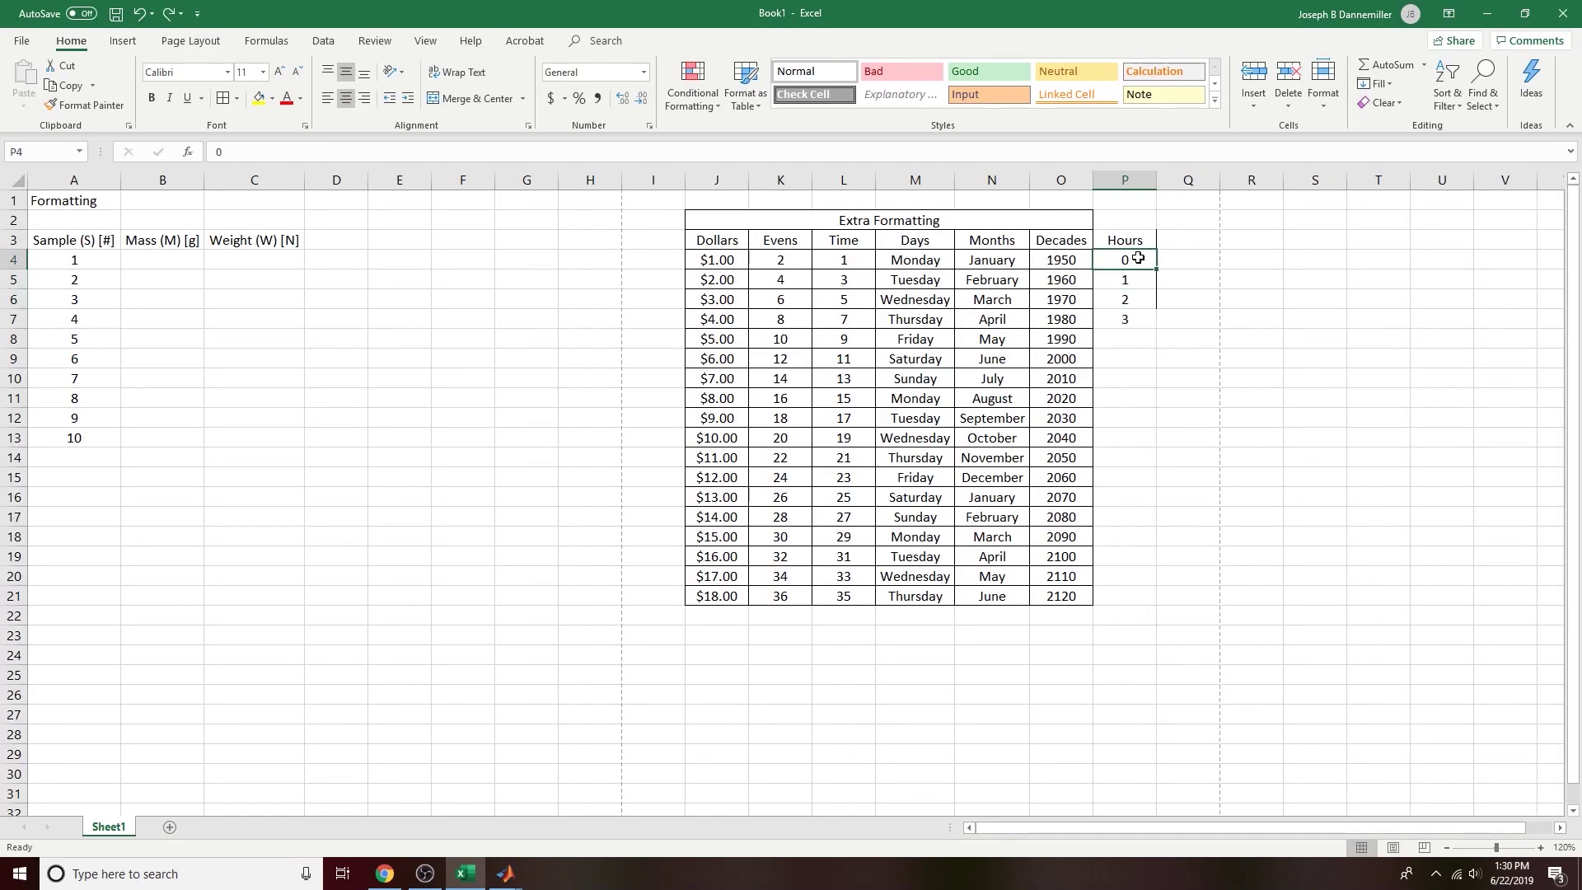
Step: Change the entries in P4:P7 to the clock times 0:00, 1:00, 2:00 and 3:00
double_click(1140, 258)
text(:00)
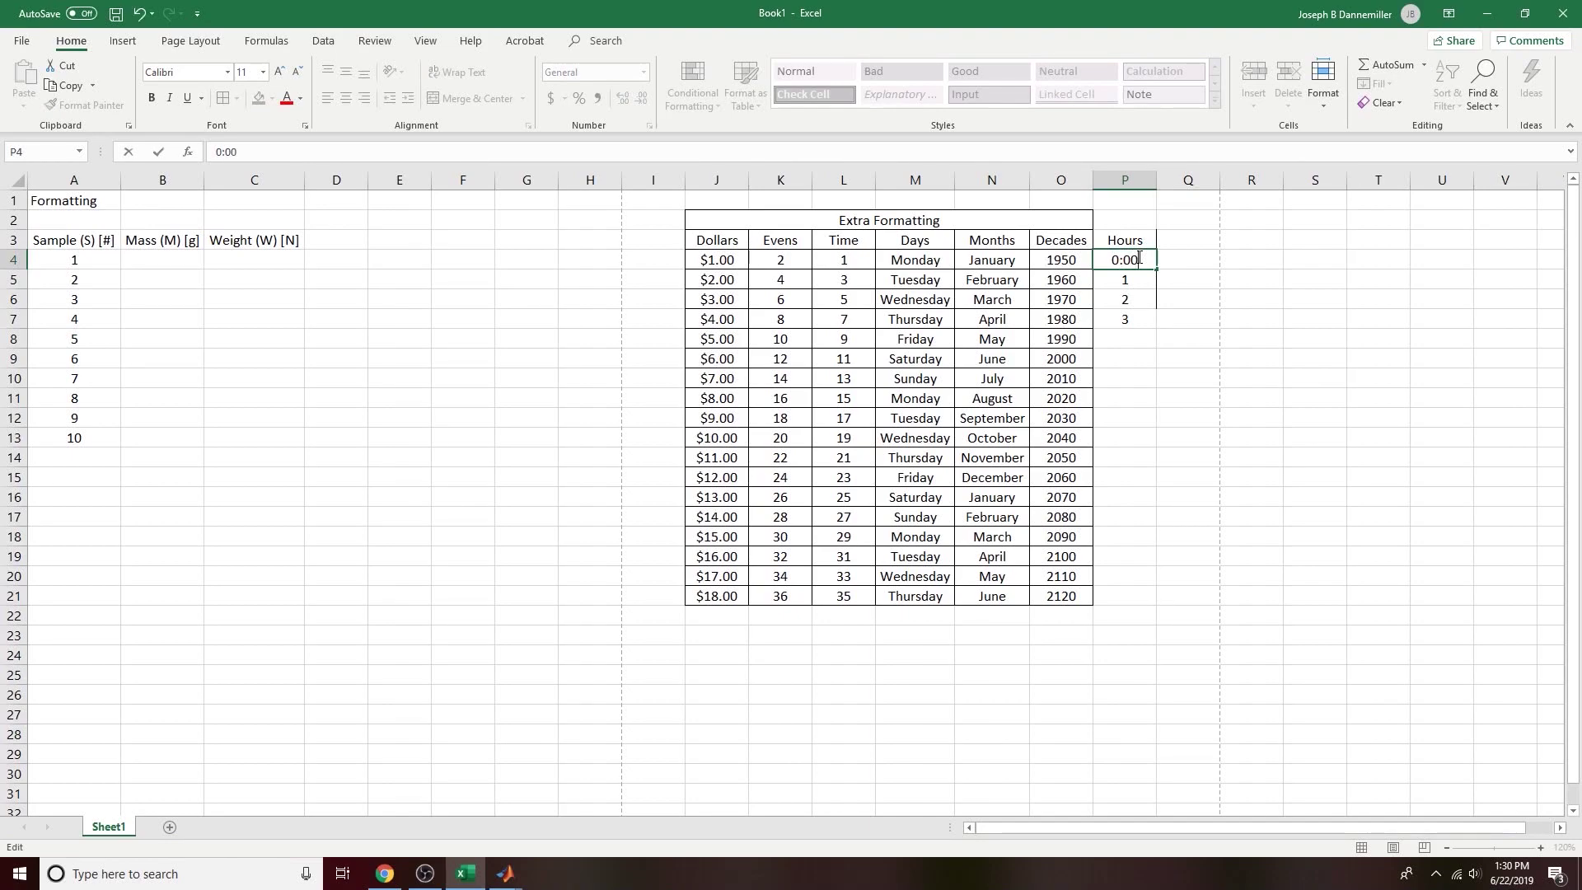
key(Return)
text(1:00)
key(Return)
text(2:00)
key(Return)
text(3)
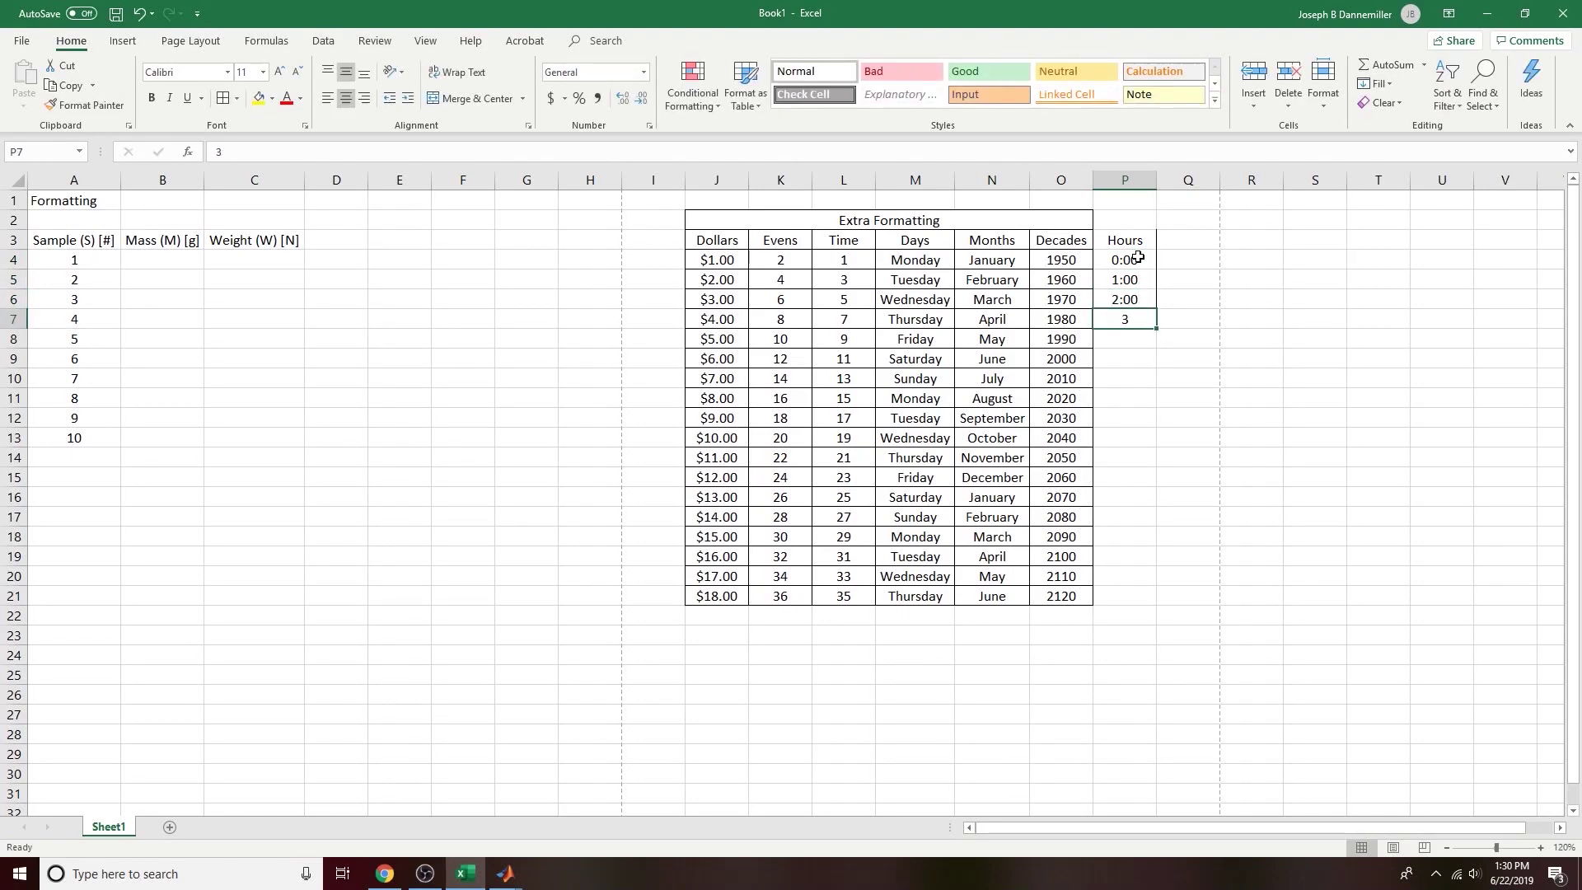
text(:00)
key(Return)
Step: Extend the hourly series in column P down to row 21 and format P4:P21 as Time
drag(1137, 258, 1133, 599)
click(643, 74)
click(695, 358)
click(1119, 258)
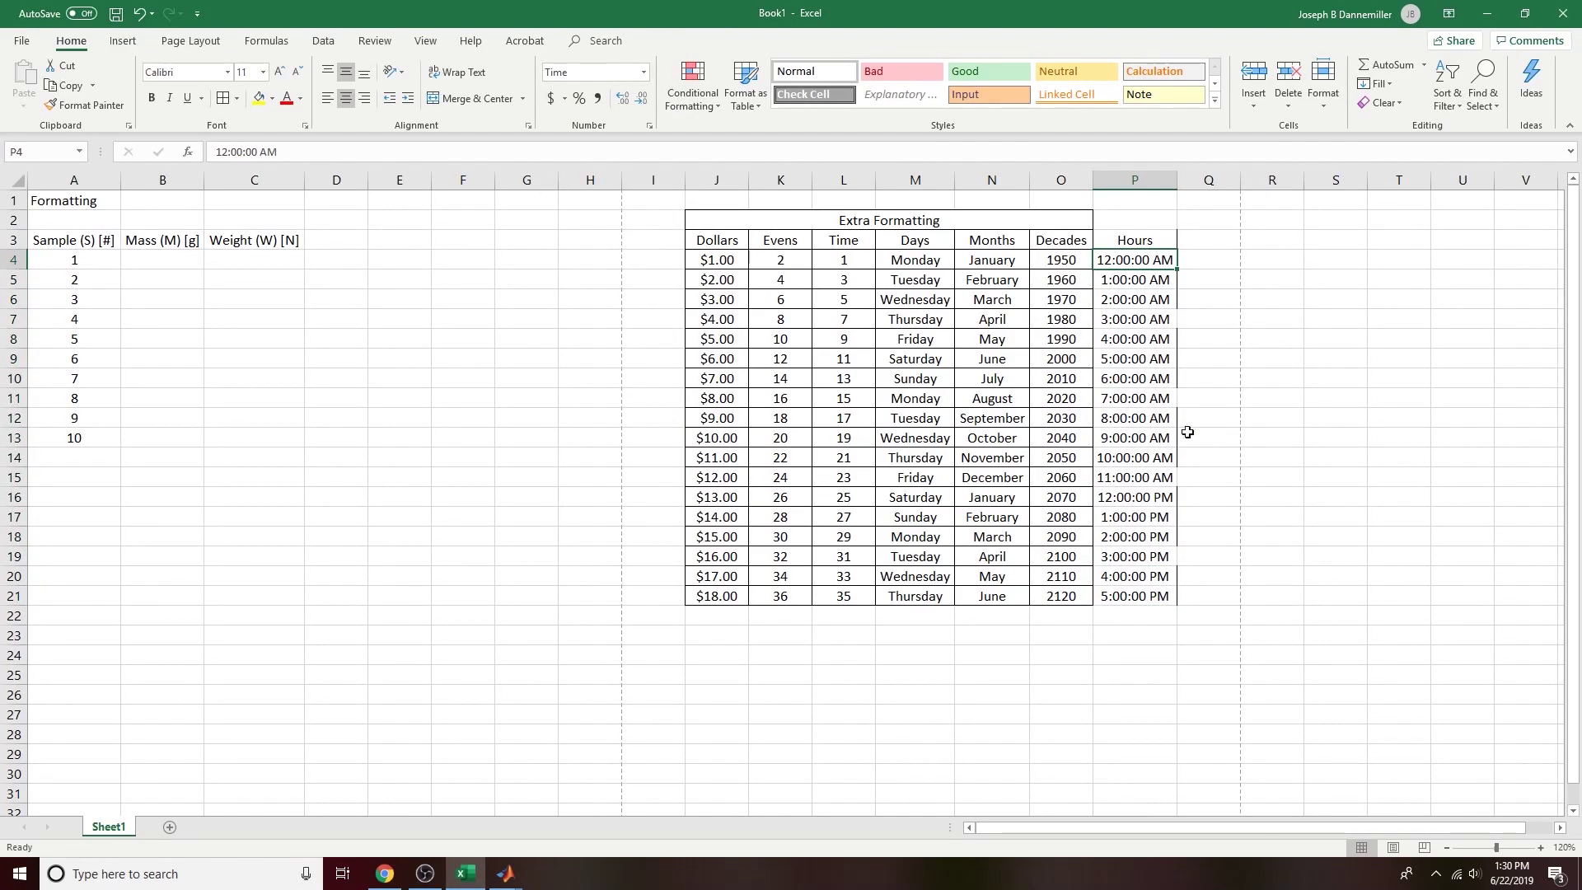
click(1228, 460)
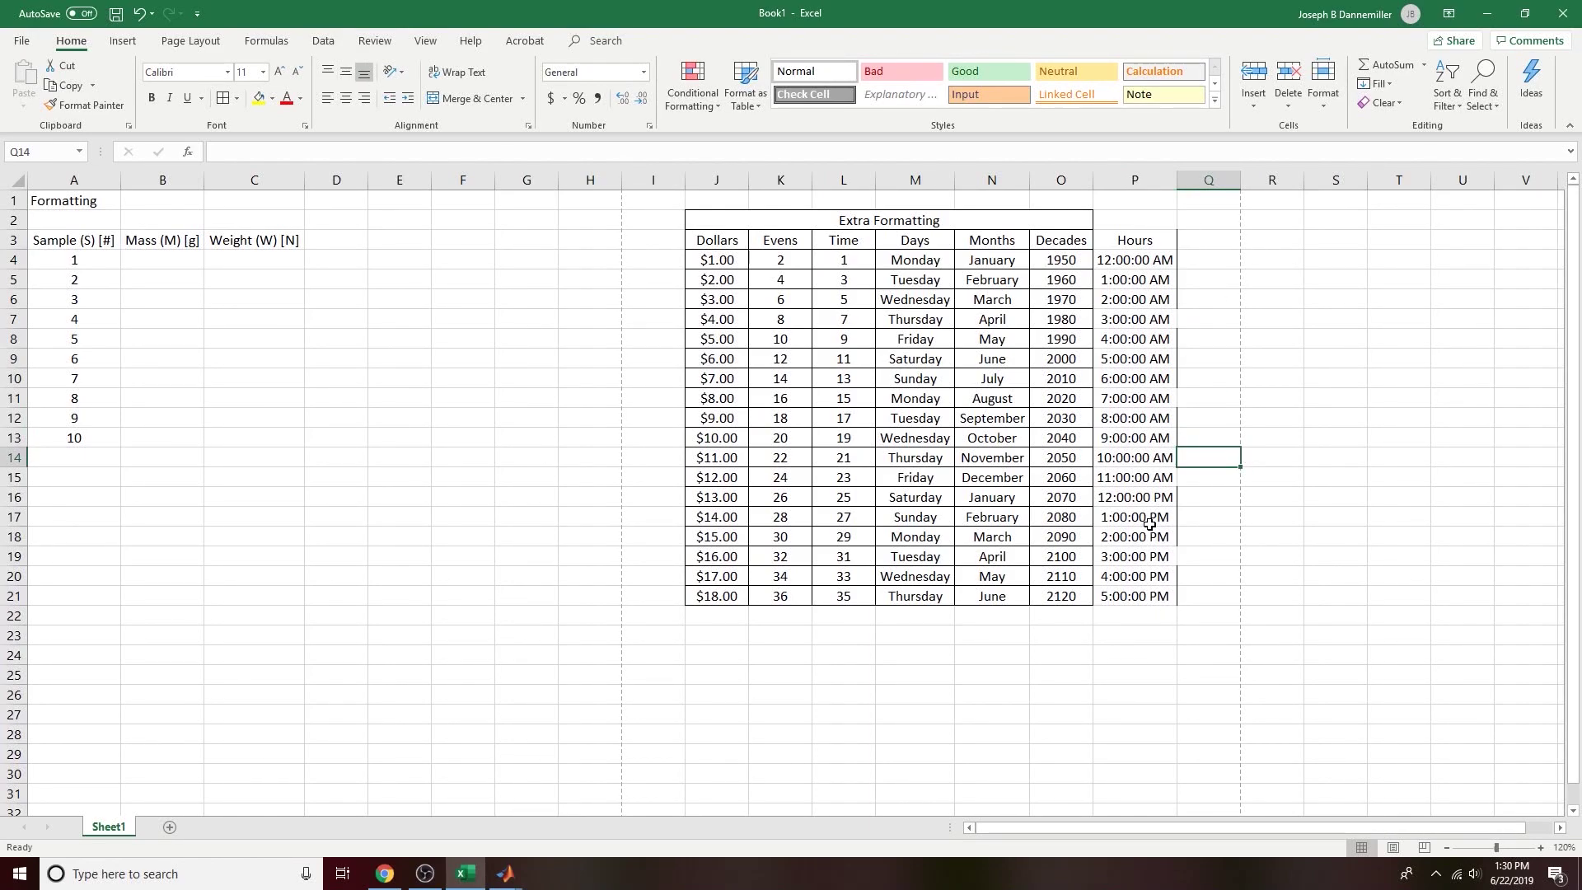
click(1108, 477)
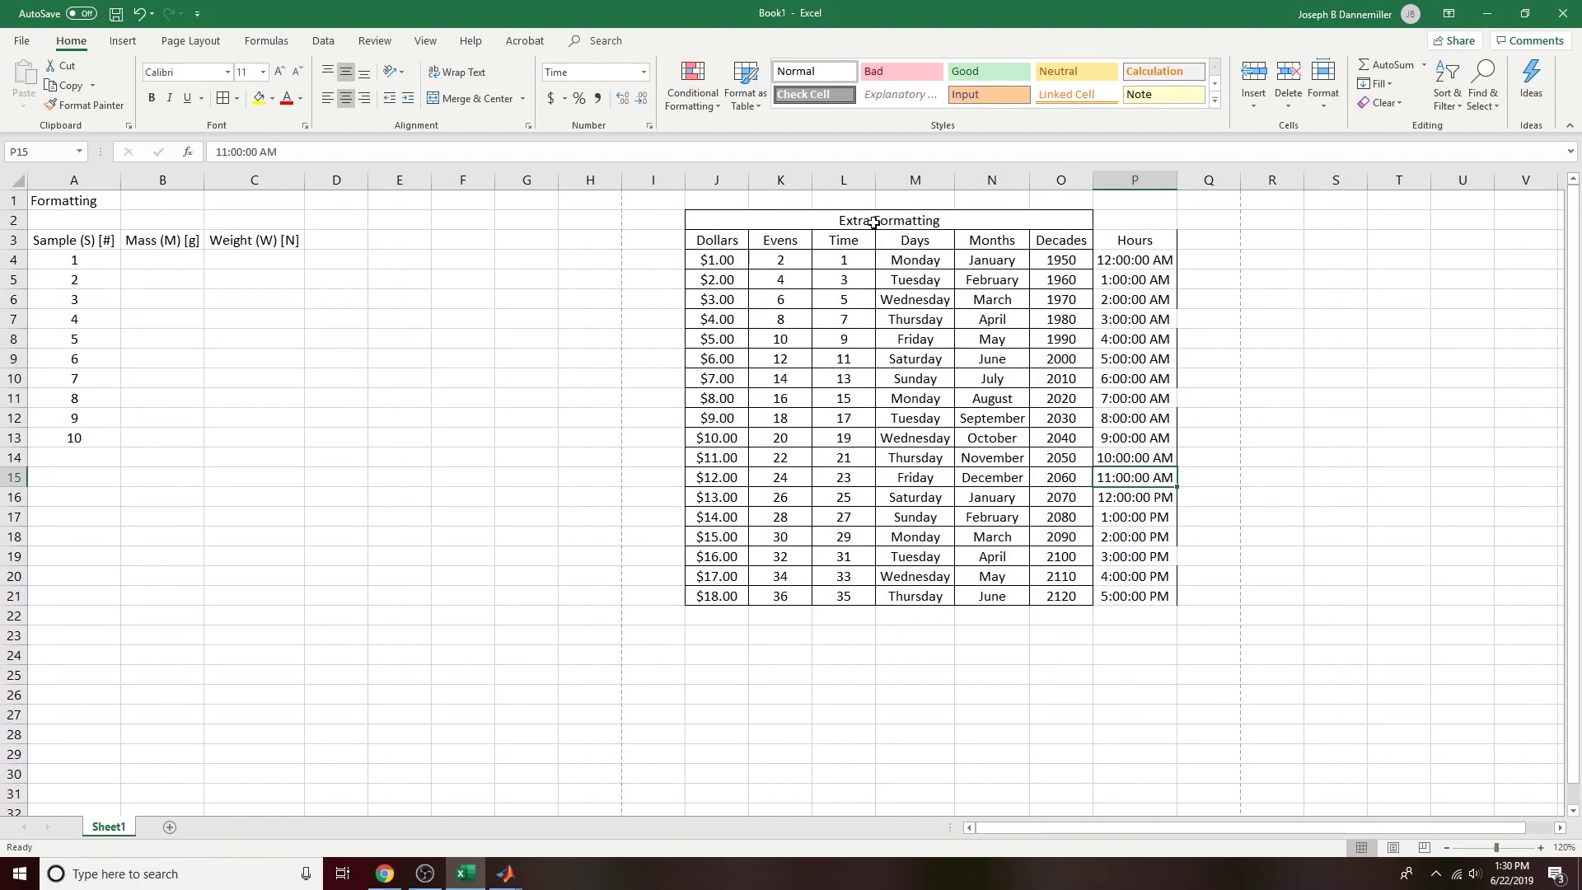
Step: Re-merge and center the Extra Formatting title across J2:P2 so it spans the Hours column
click(779, 219)
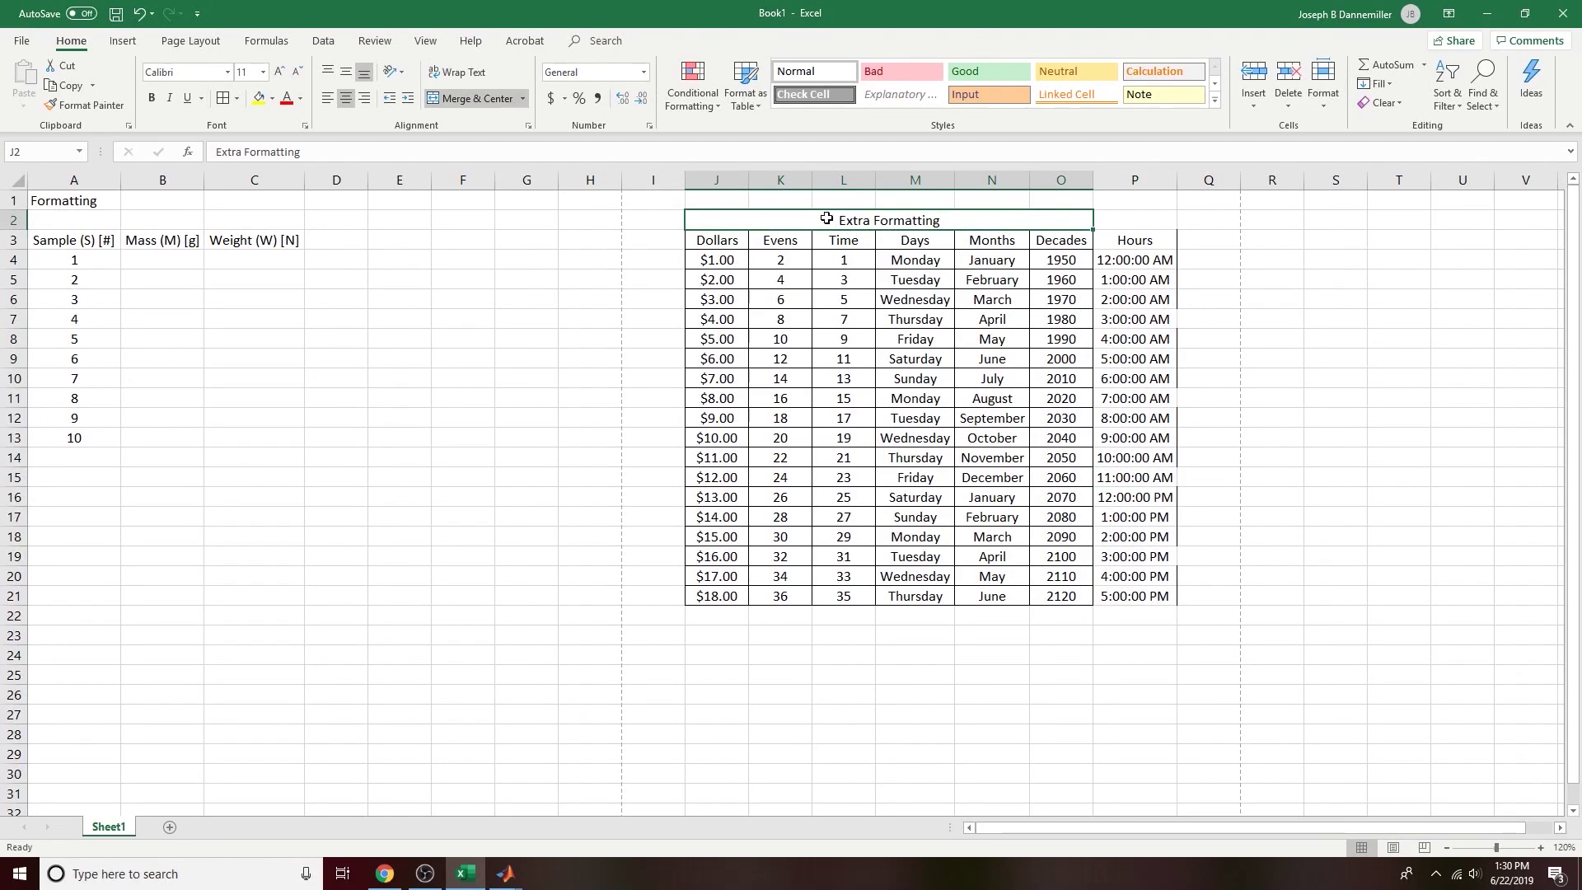
drag(1079, 228, 1120, 219)
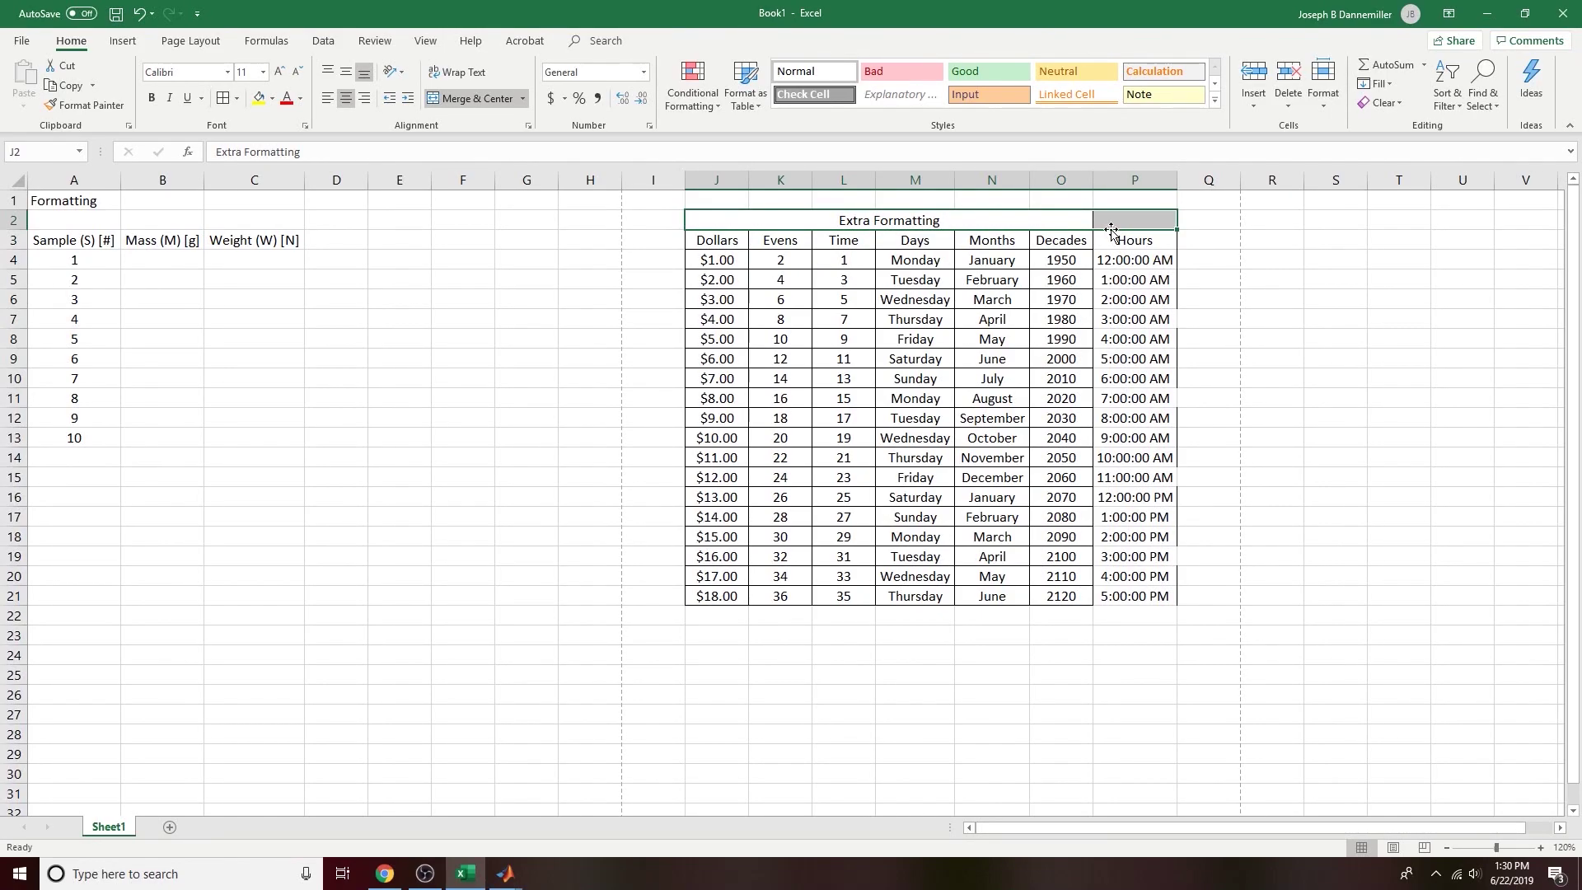
click(454, 98)
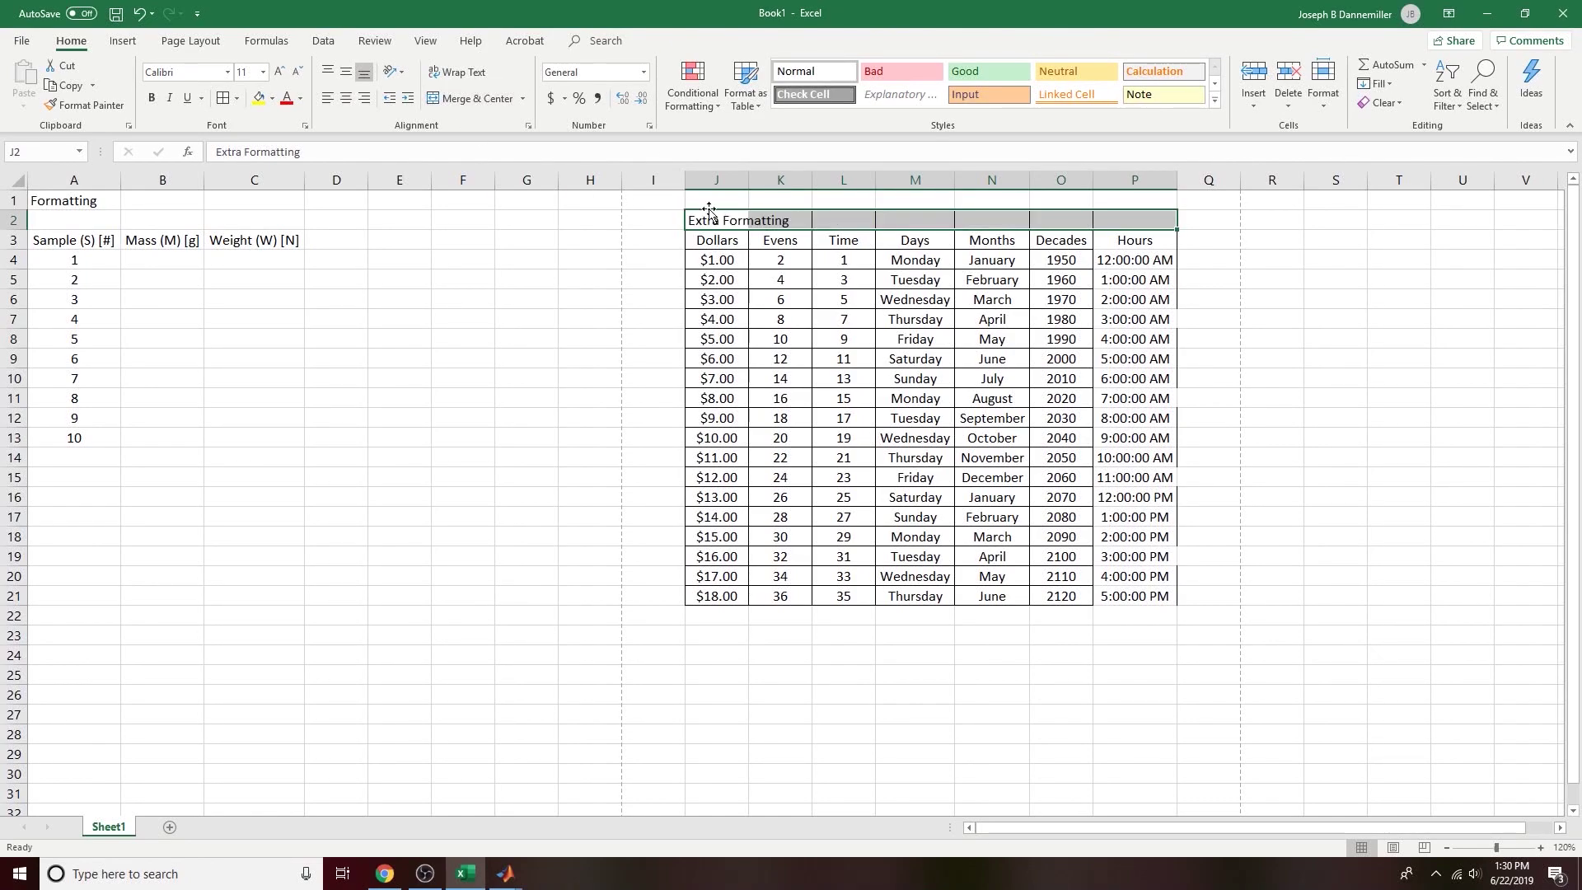
click(463, 99)
click(1207, 328)
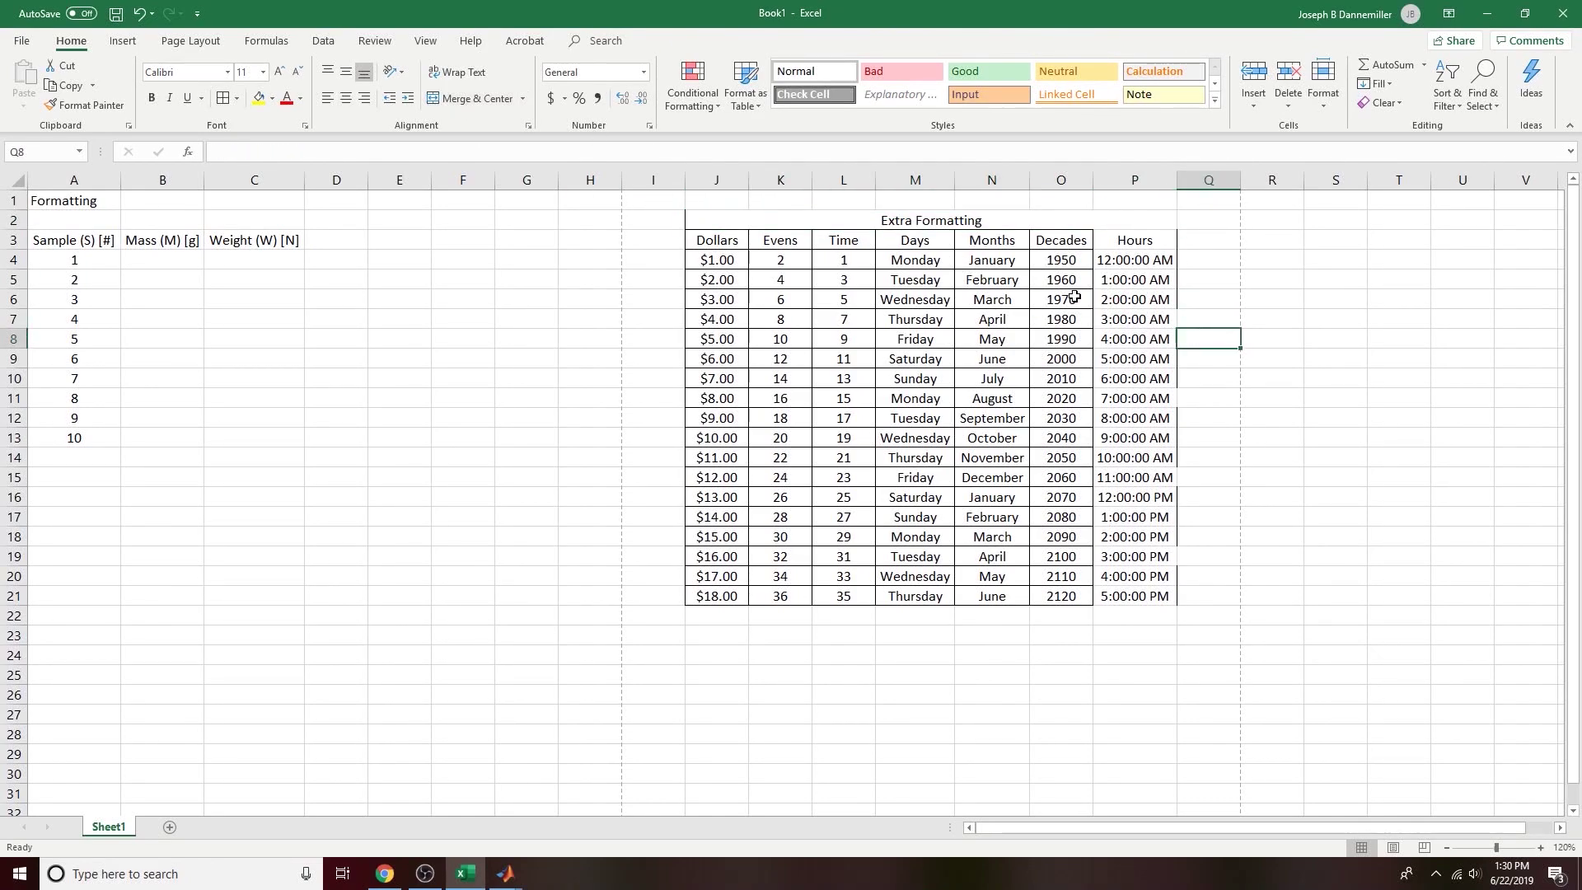
Step: Apply all borders to the whole extra table in J2:P21, including the Hours column
drag(745, 219, 1135, 596)
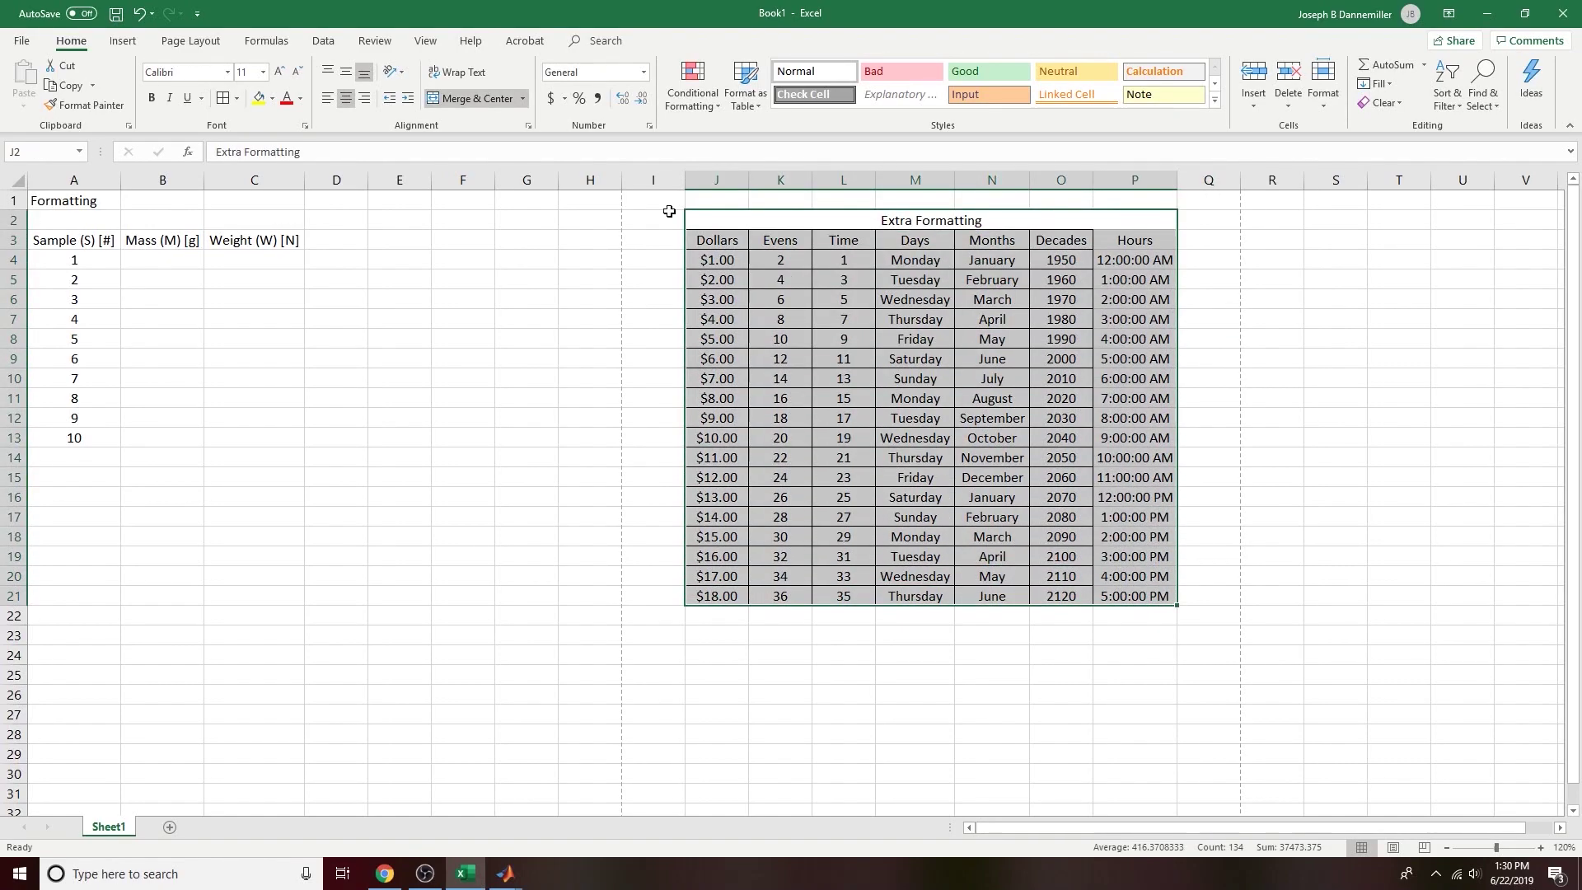
click(222, 98)
click(1483, 417)
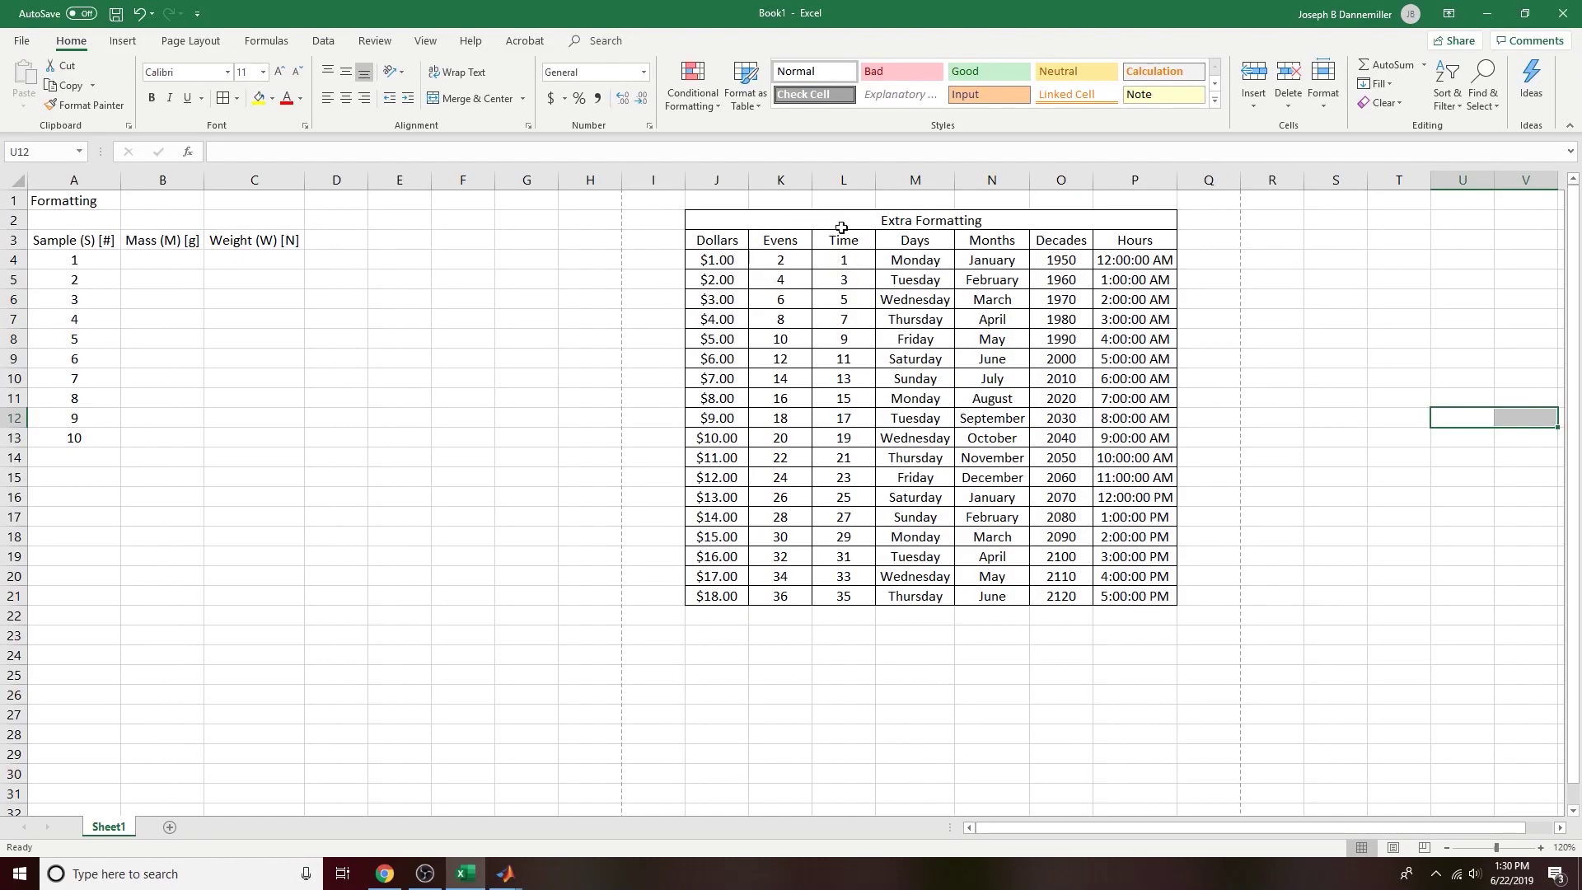
Step: Apply all borders to the sample, mass and weight table in A3:C13
click(171, 261)
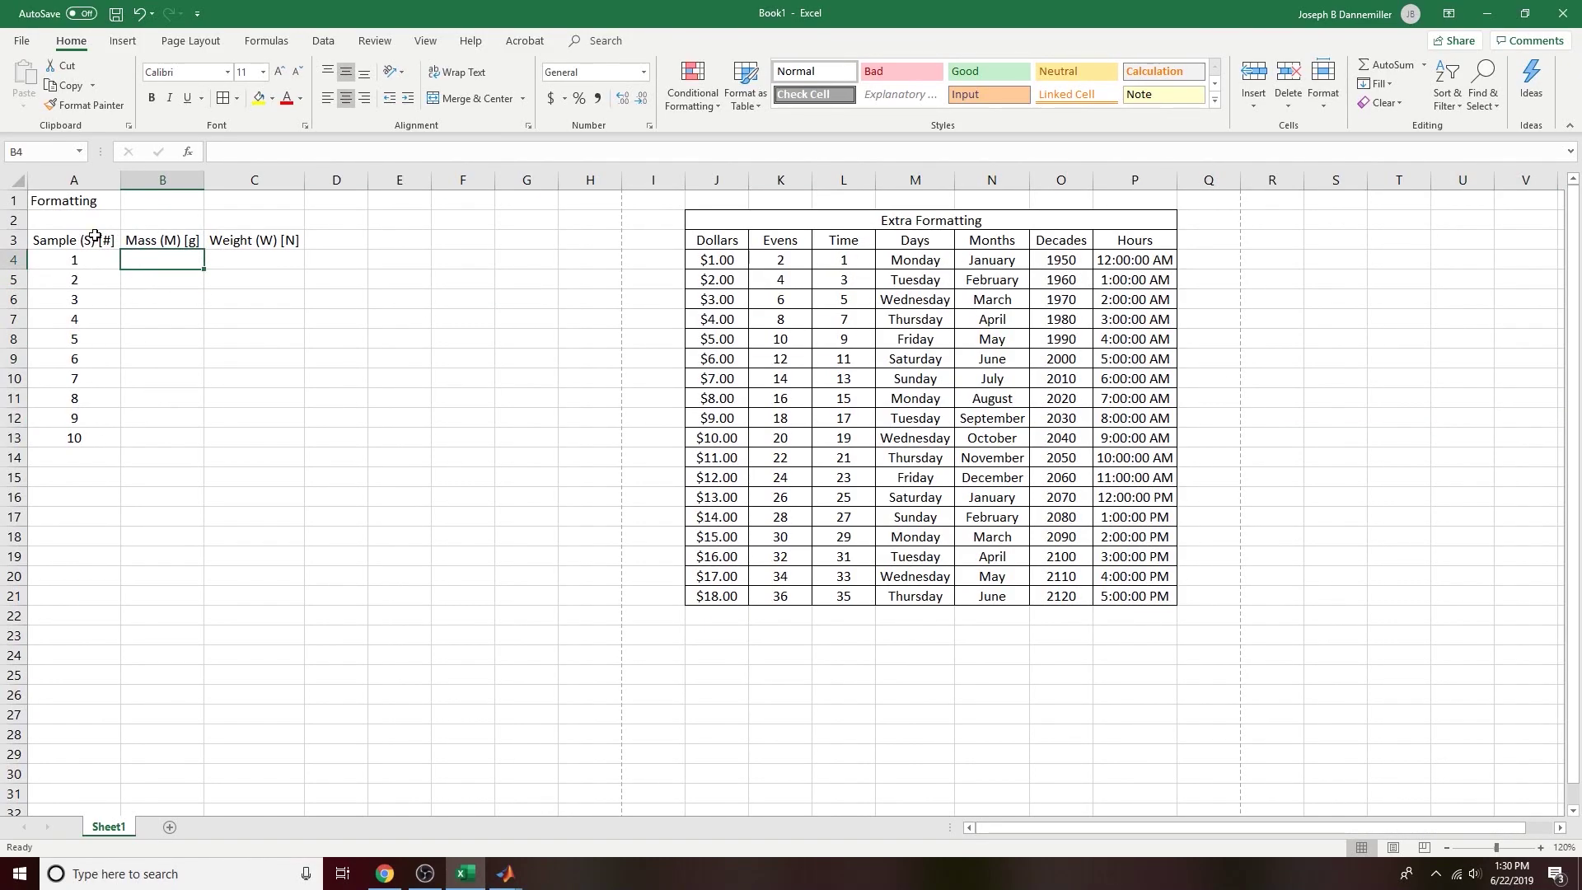
drag(88, 240, 251, 442)
click(221, 98)
click(280, 477)
Step: Enter the masses 0.2, 0.34, 0.12 and 0.45 for samples 1 to 4 in B4:B7
click(163, 257)
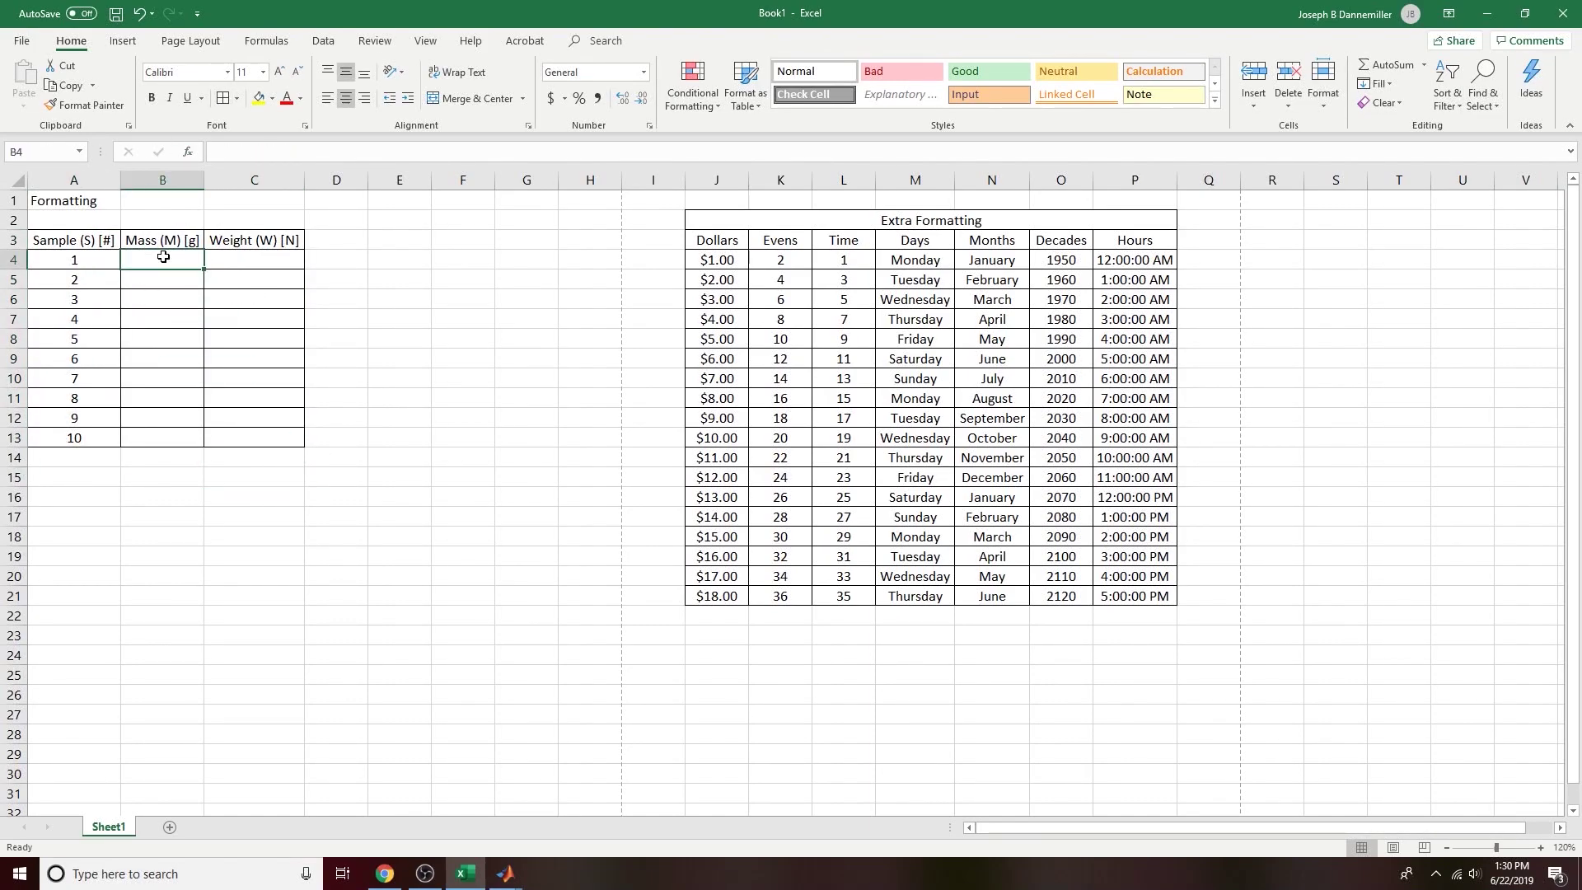
text(0.2)
key(Return)
text(0.34)
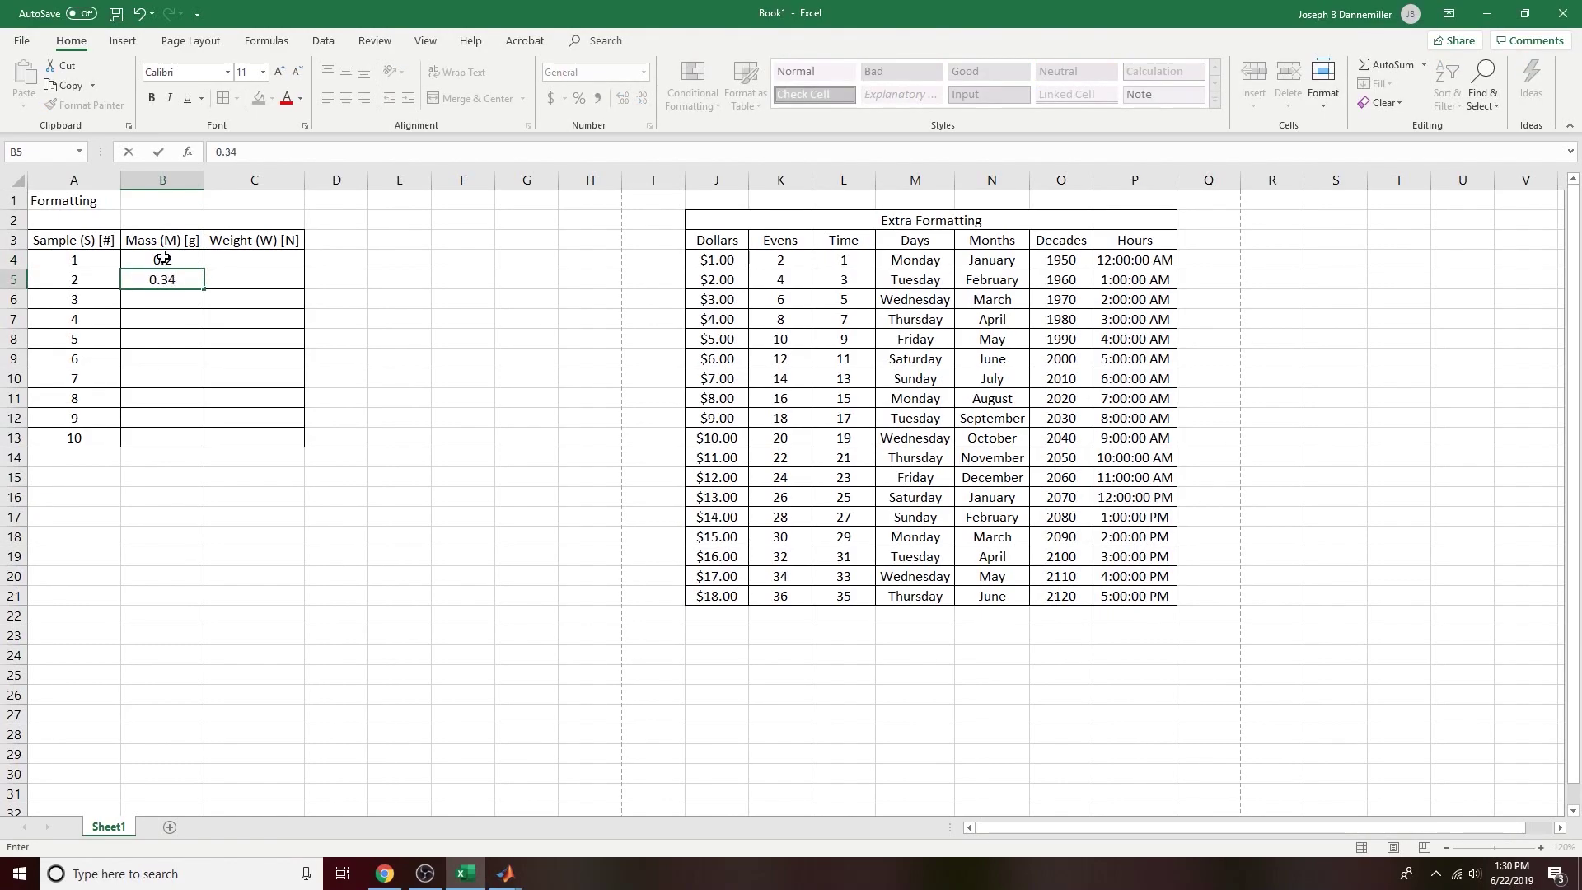
key(Return)
text(0.12)
key(Return)
text(0.45)
key(Return)
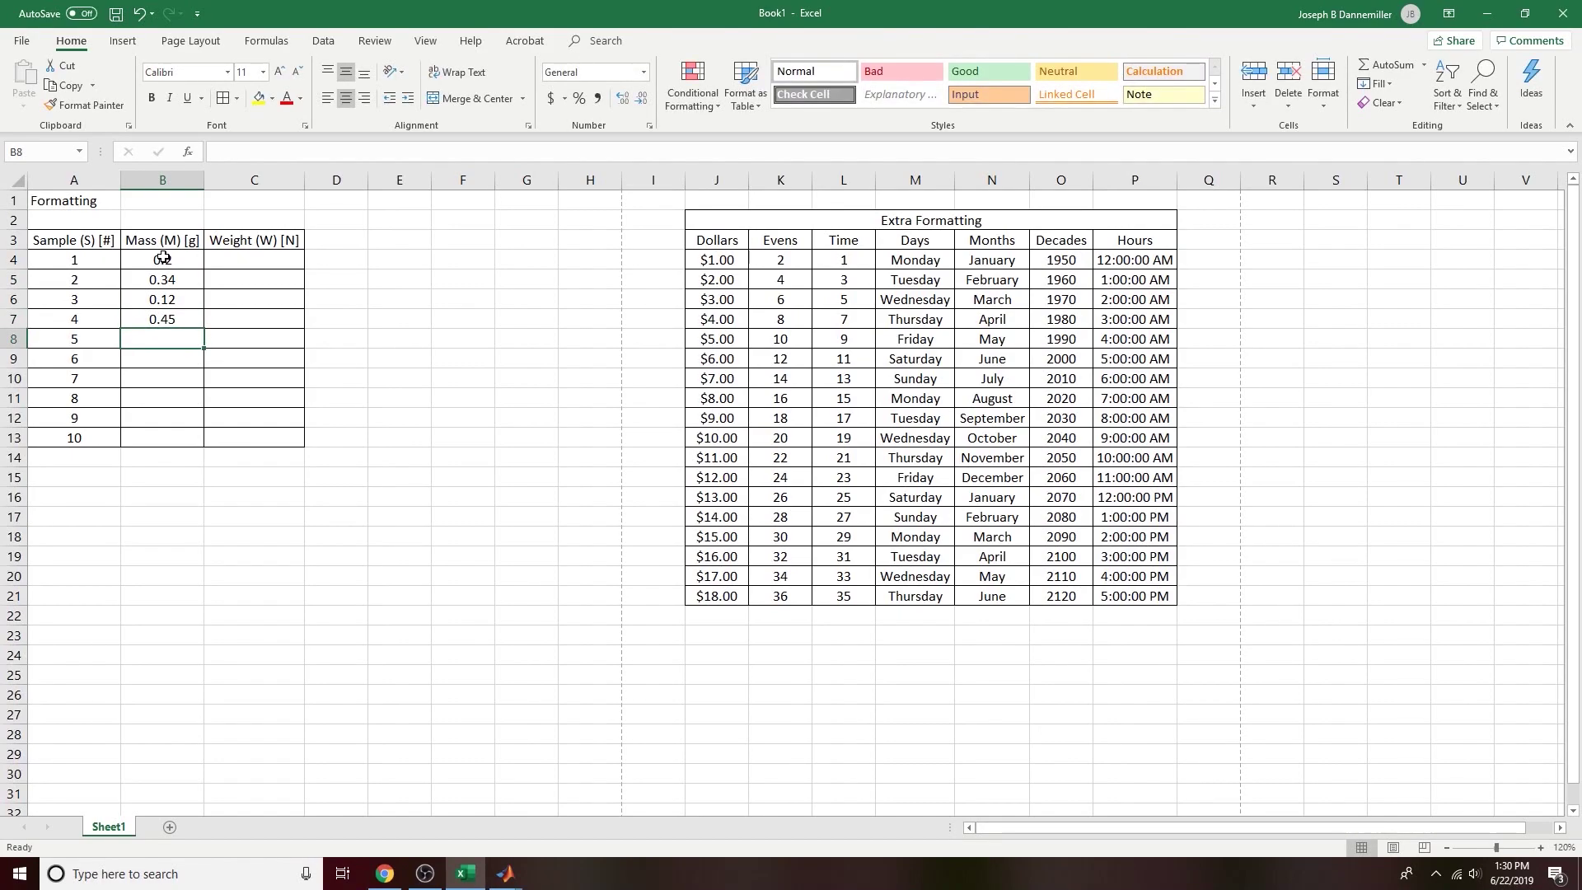
Step: Fill the remaining masses in B8:B13 with 0.56, 0.78, 0.34, 0.29, 0.92 and 1
text(0.56)
key(Return)
text(0.78)
key(Return)
text(0.34)
key(Return)
text(0)
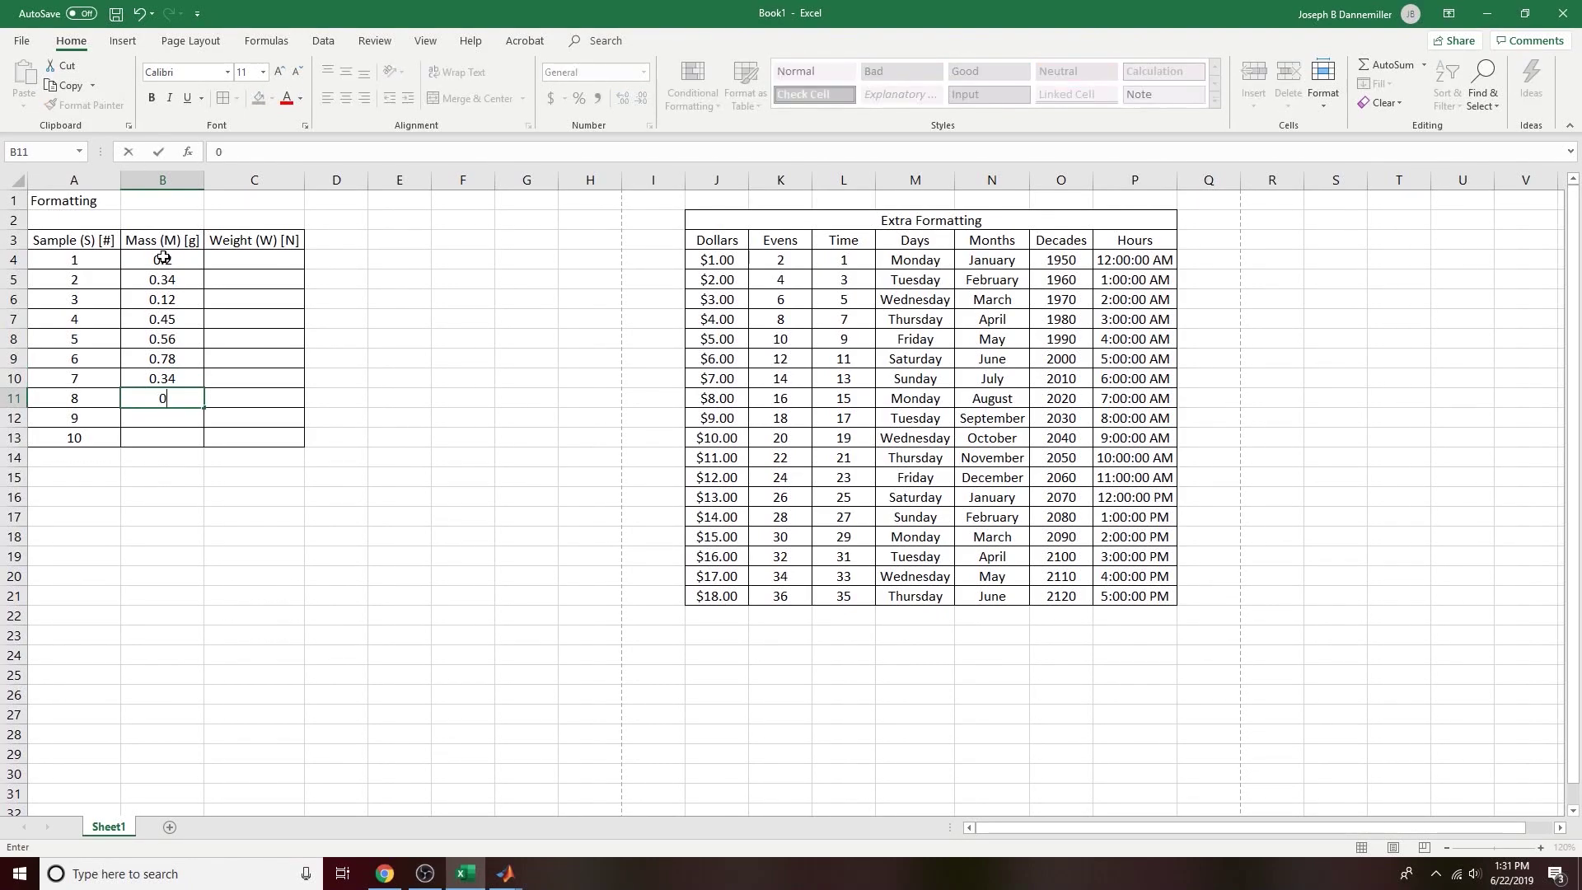
text(.29)
key(Return)
text(0.92)
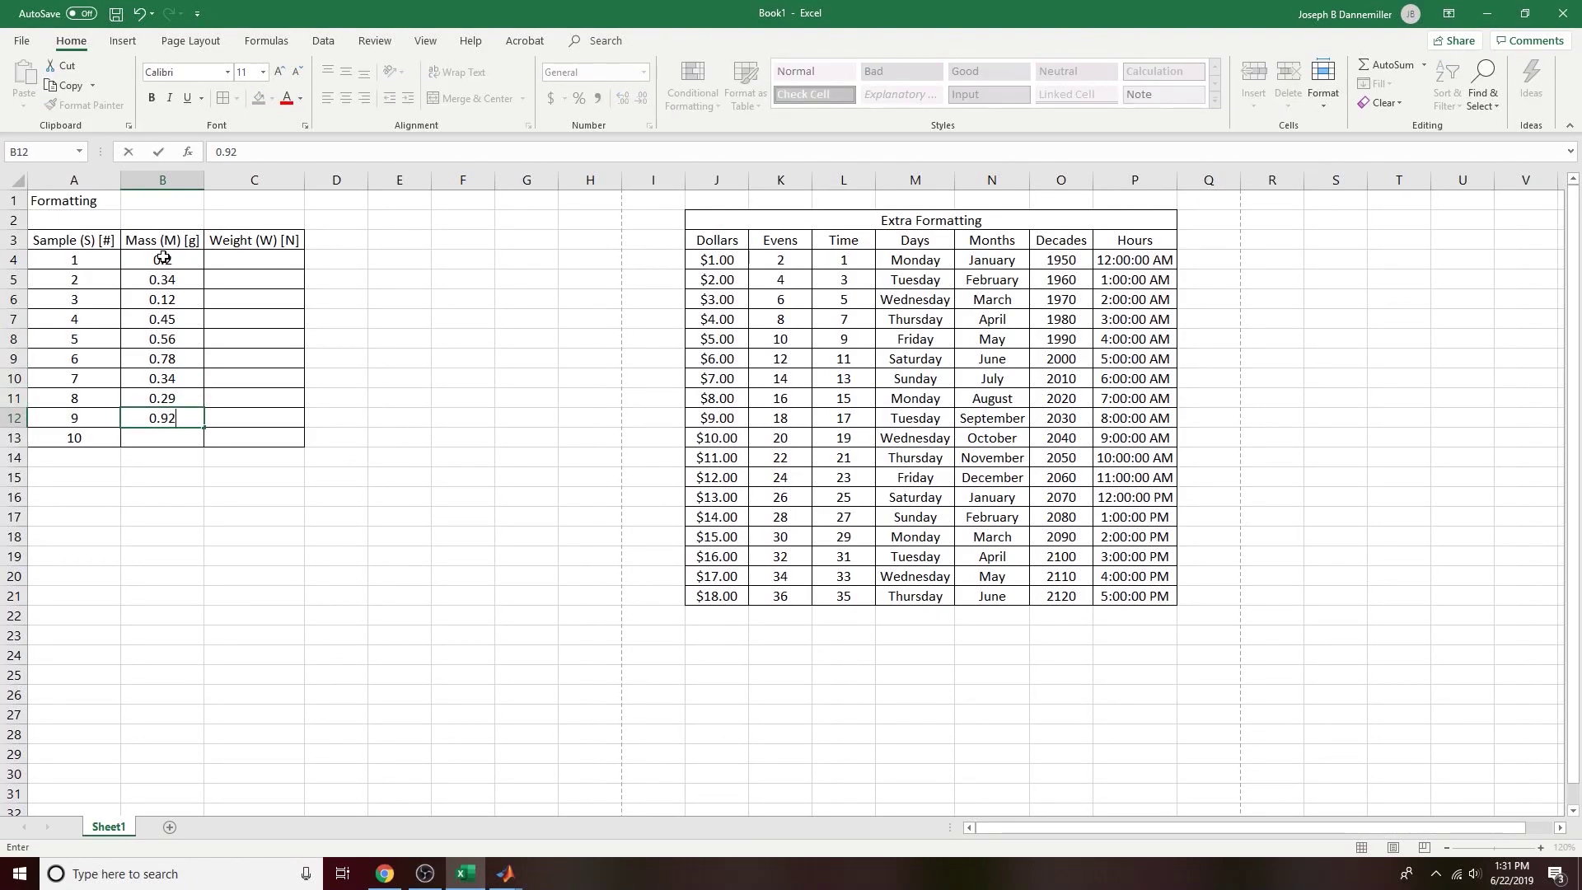
key(Return)
text(1)
key(Return)
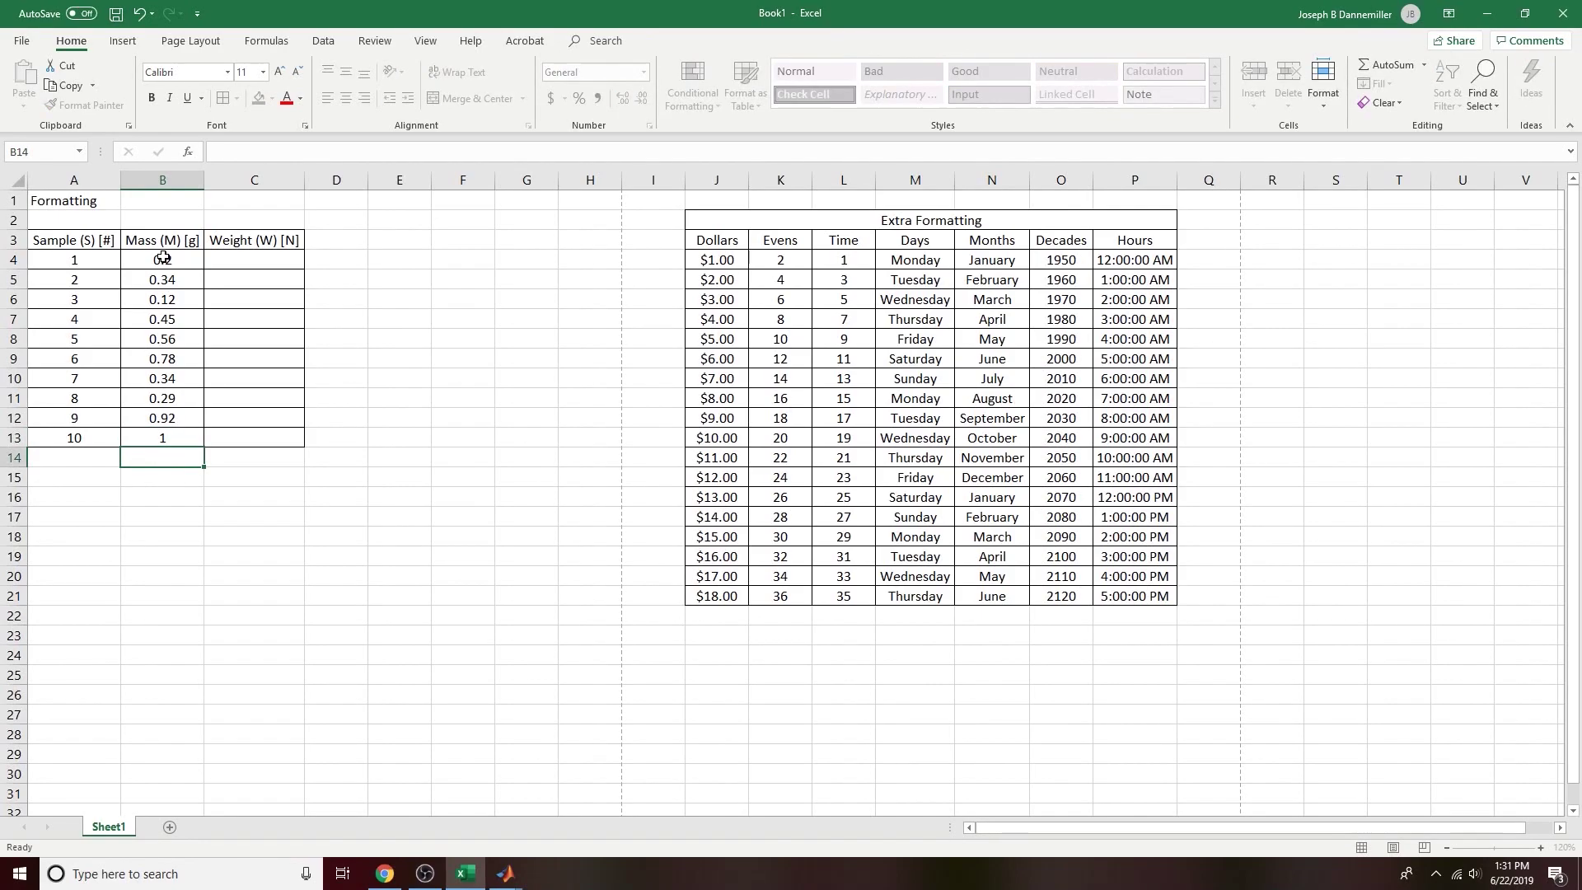
click(286, 261)
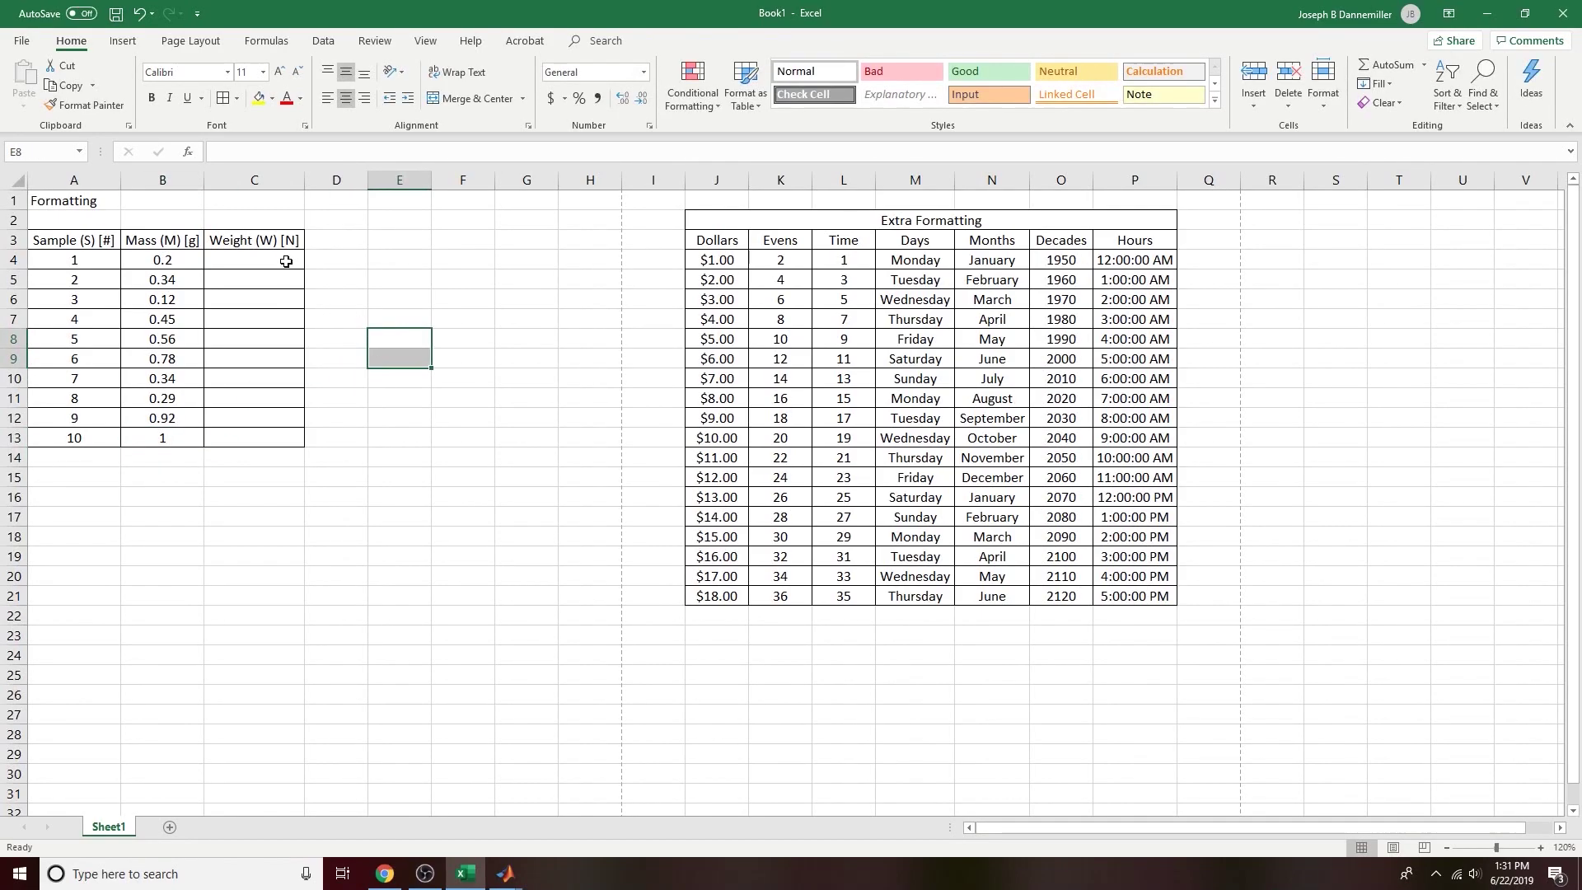
click(58, 260)
click(175, 266)
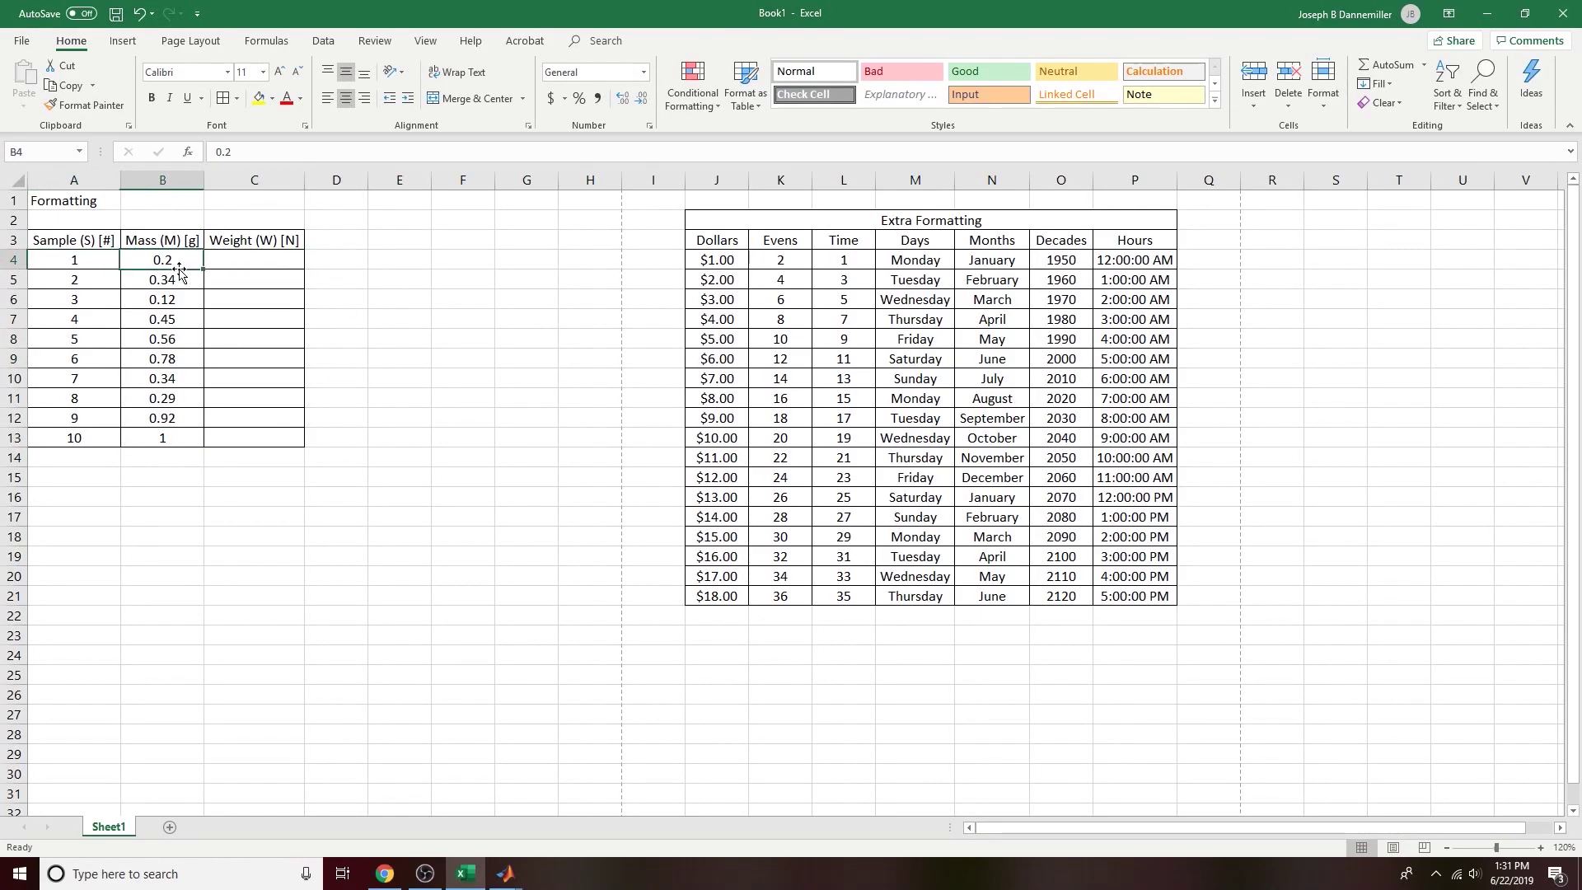
click(265, 263)
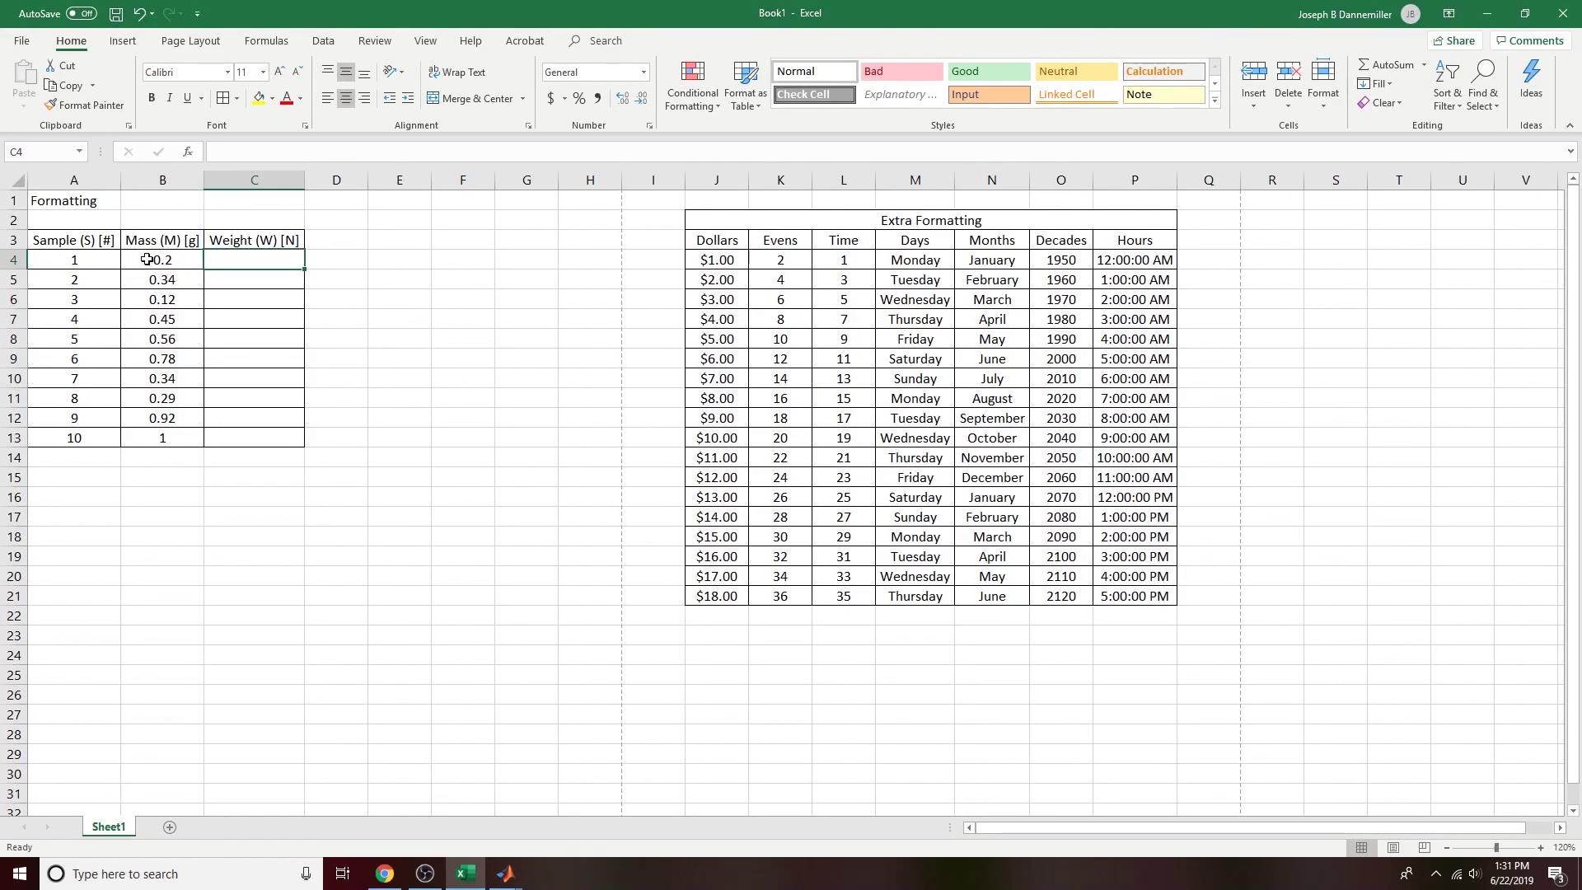
Step: Extend the title in A1 to read "Formatting And Relative Addressing"
click(96, 202)
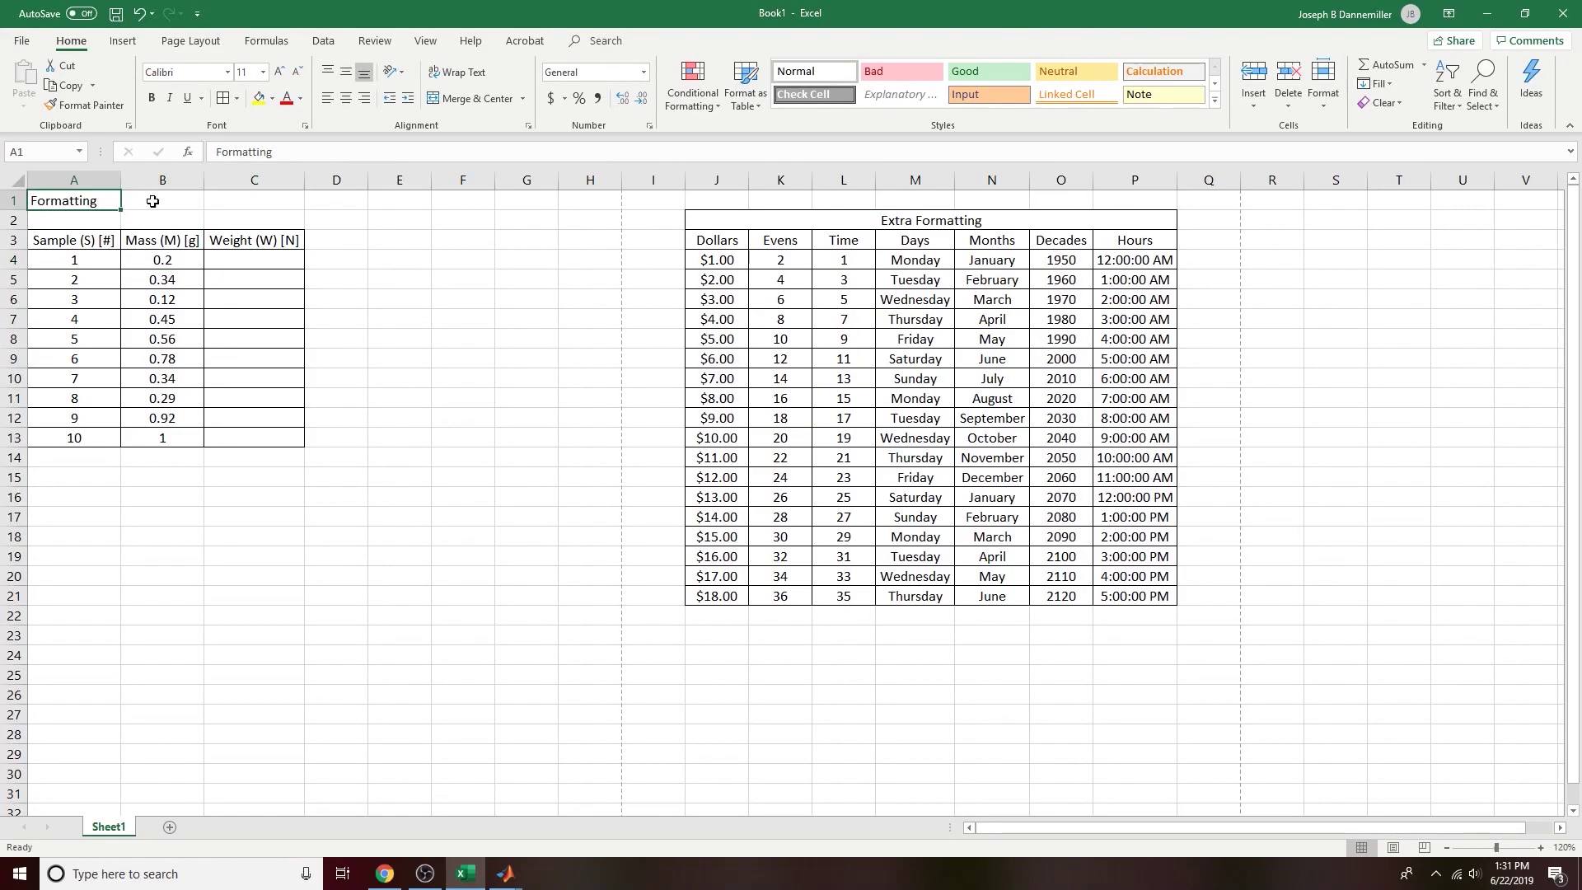
click(293, 150)
text(And Relative Addressing)
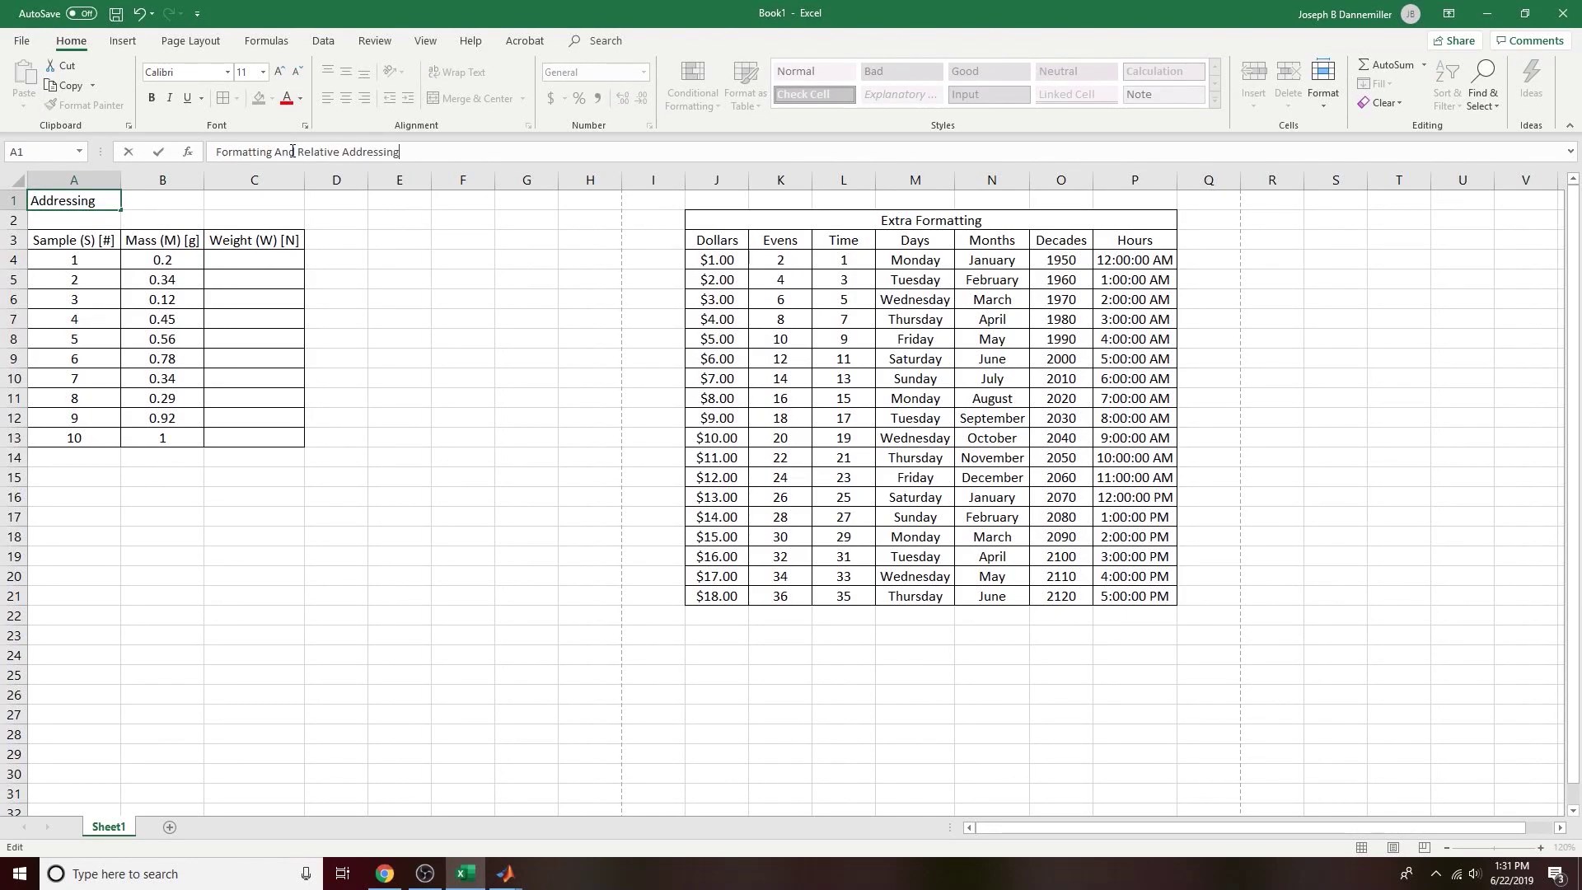
drag(653, 417, 654, 438)
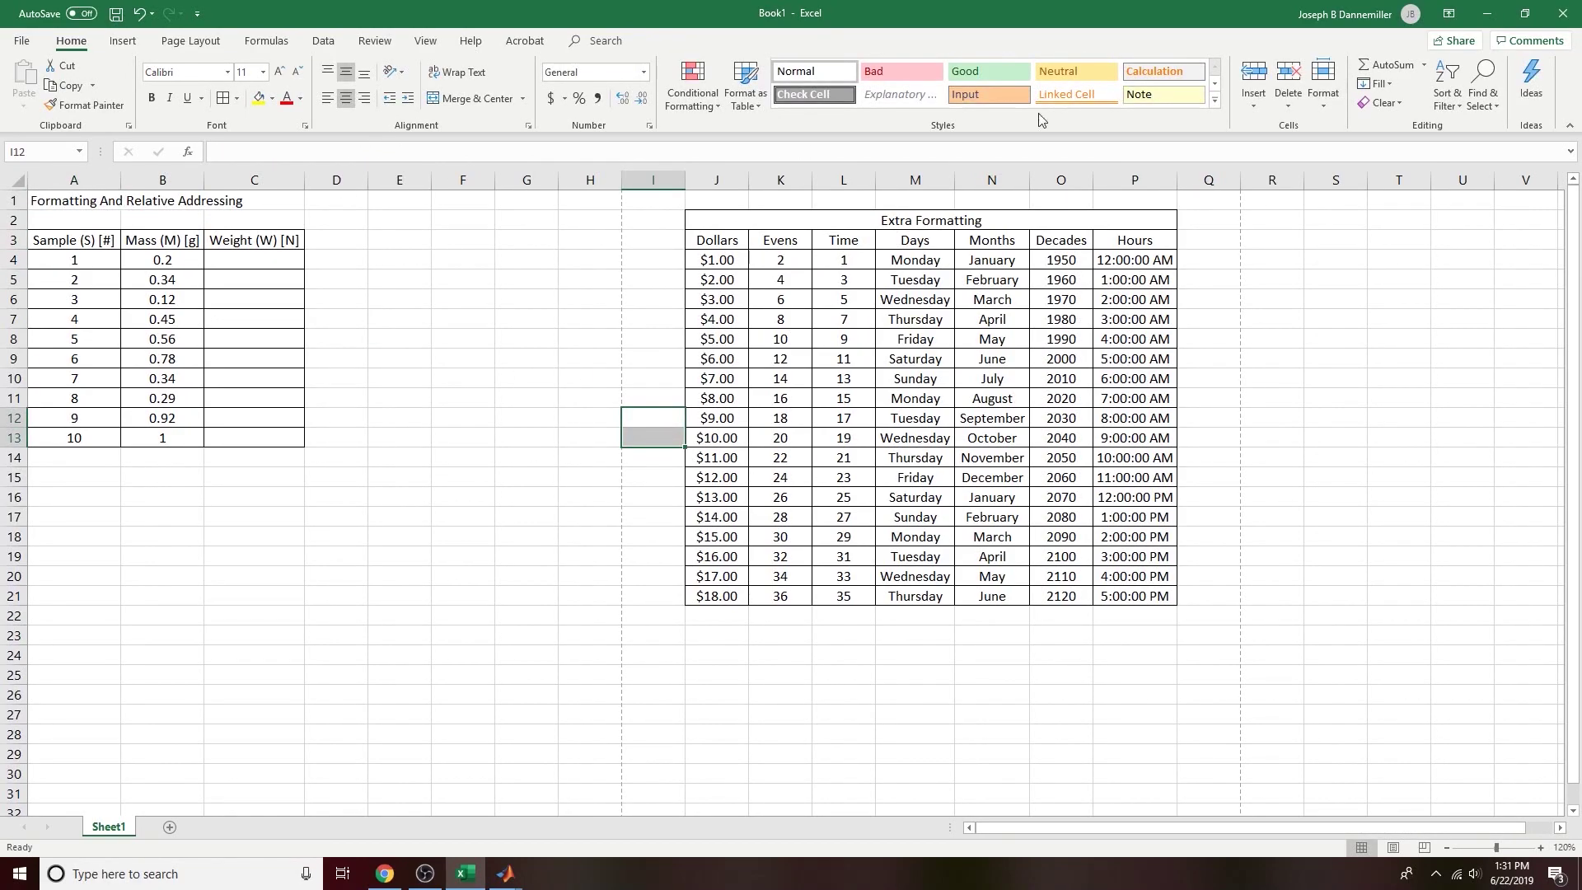
Step: Move the title from A1 to A2 and merge and center it across A2:C2
click(911, 215)
click(74, 259)
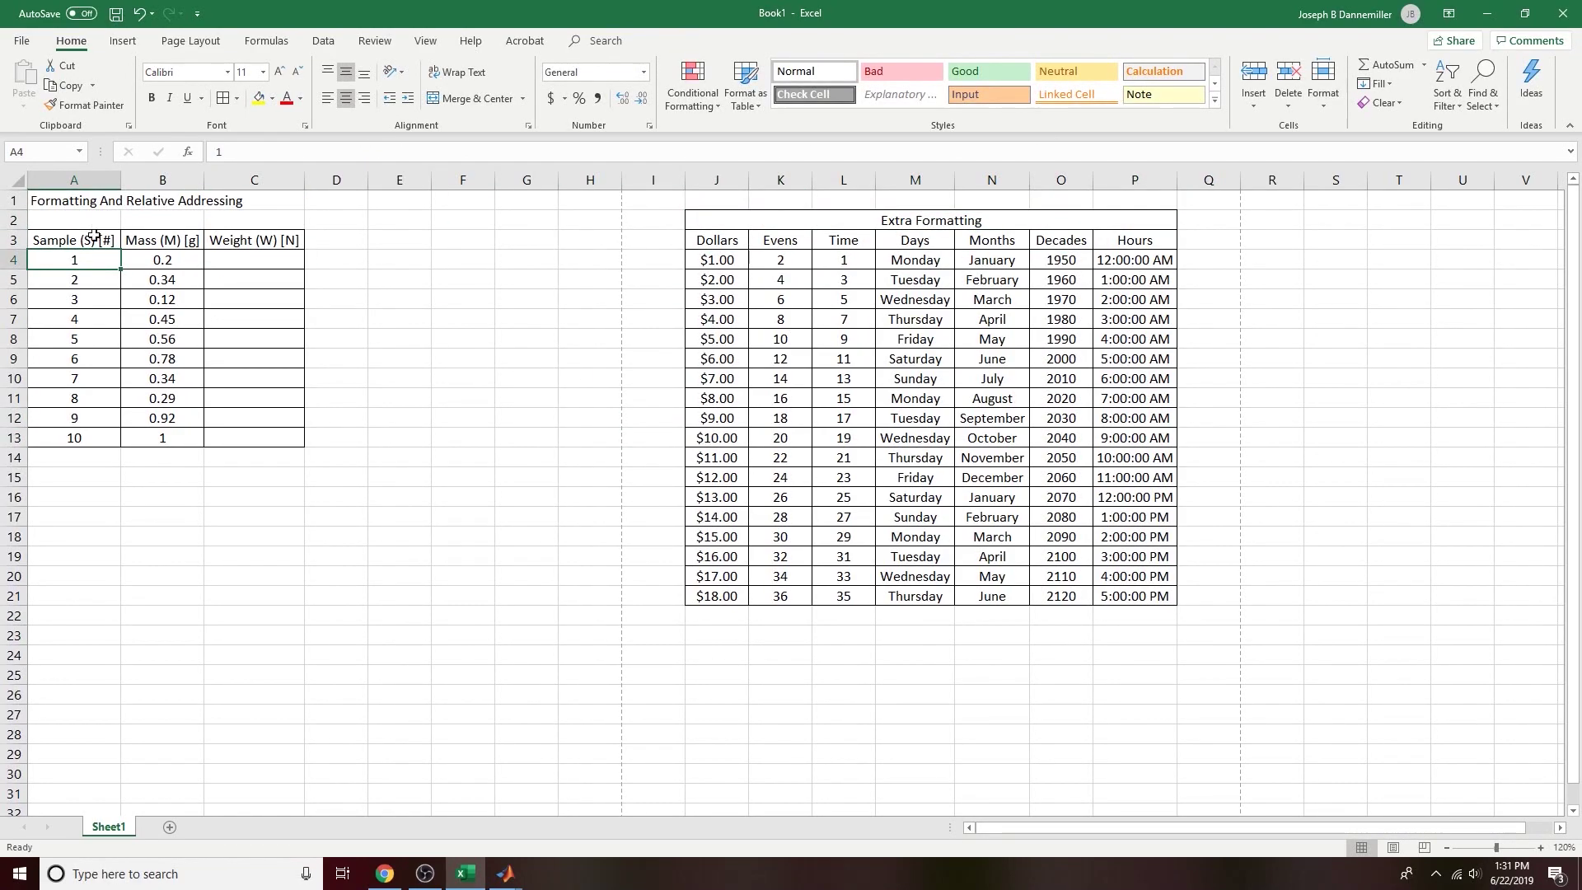
click(82, 201)
click(82, 224)
drag(82, 201, 260, 220)
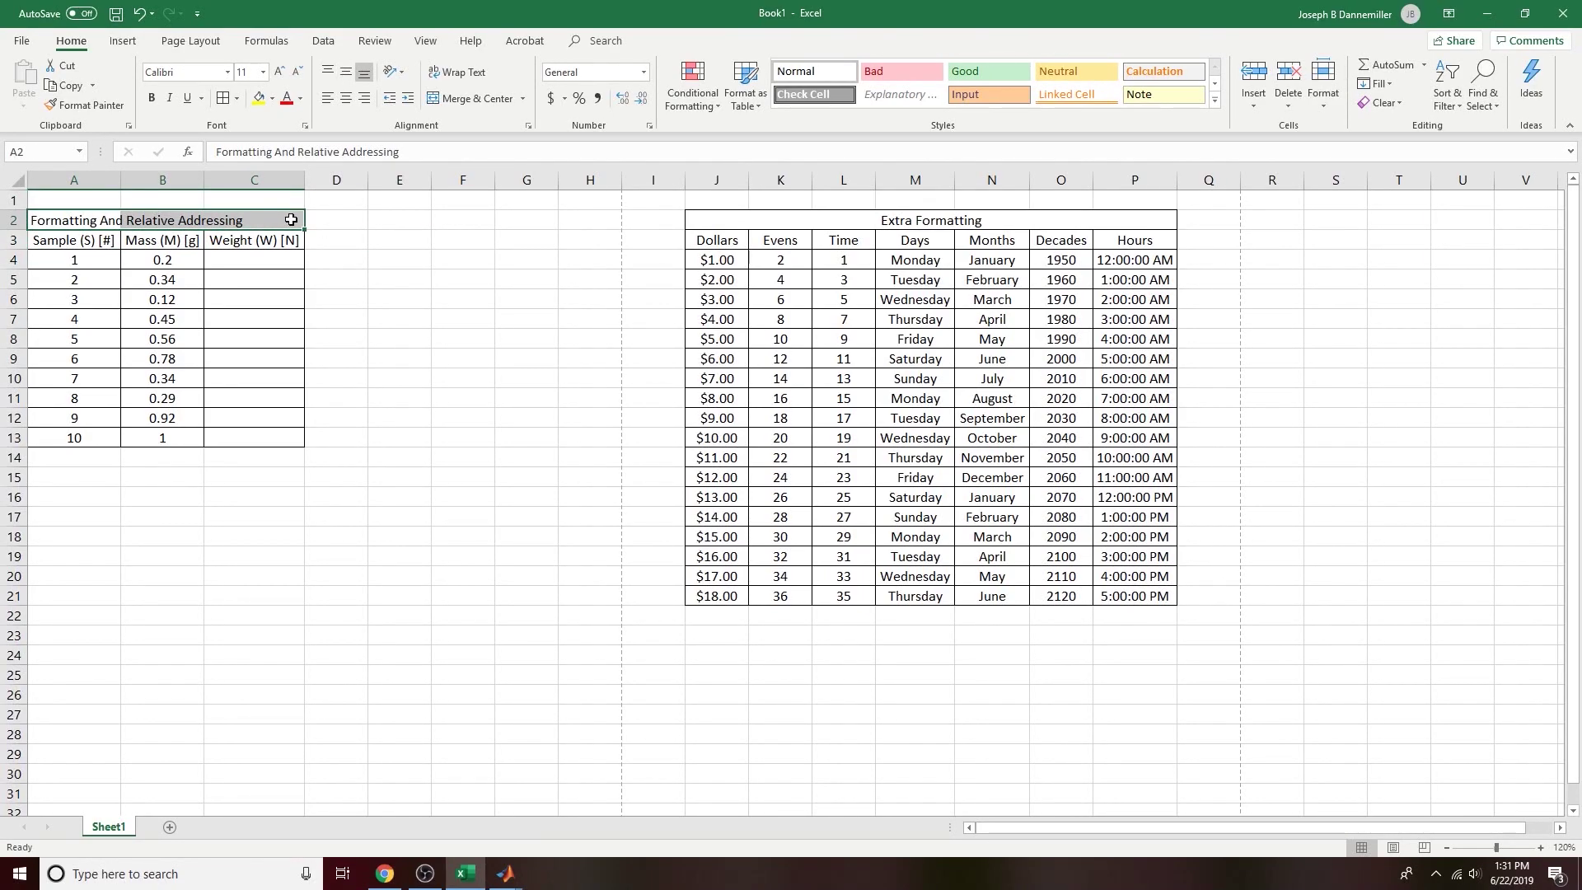
click(475, 99)
click(438, 438)
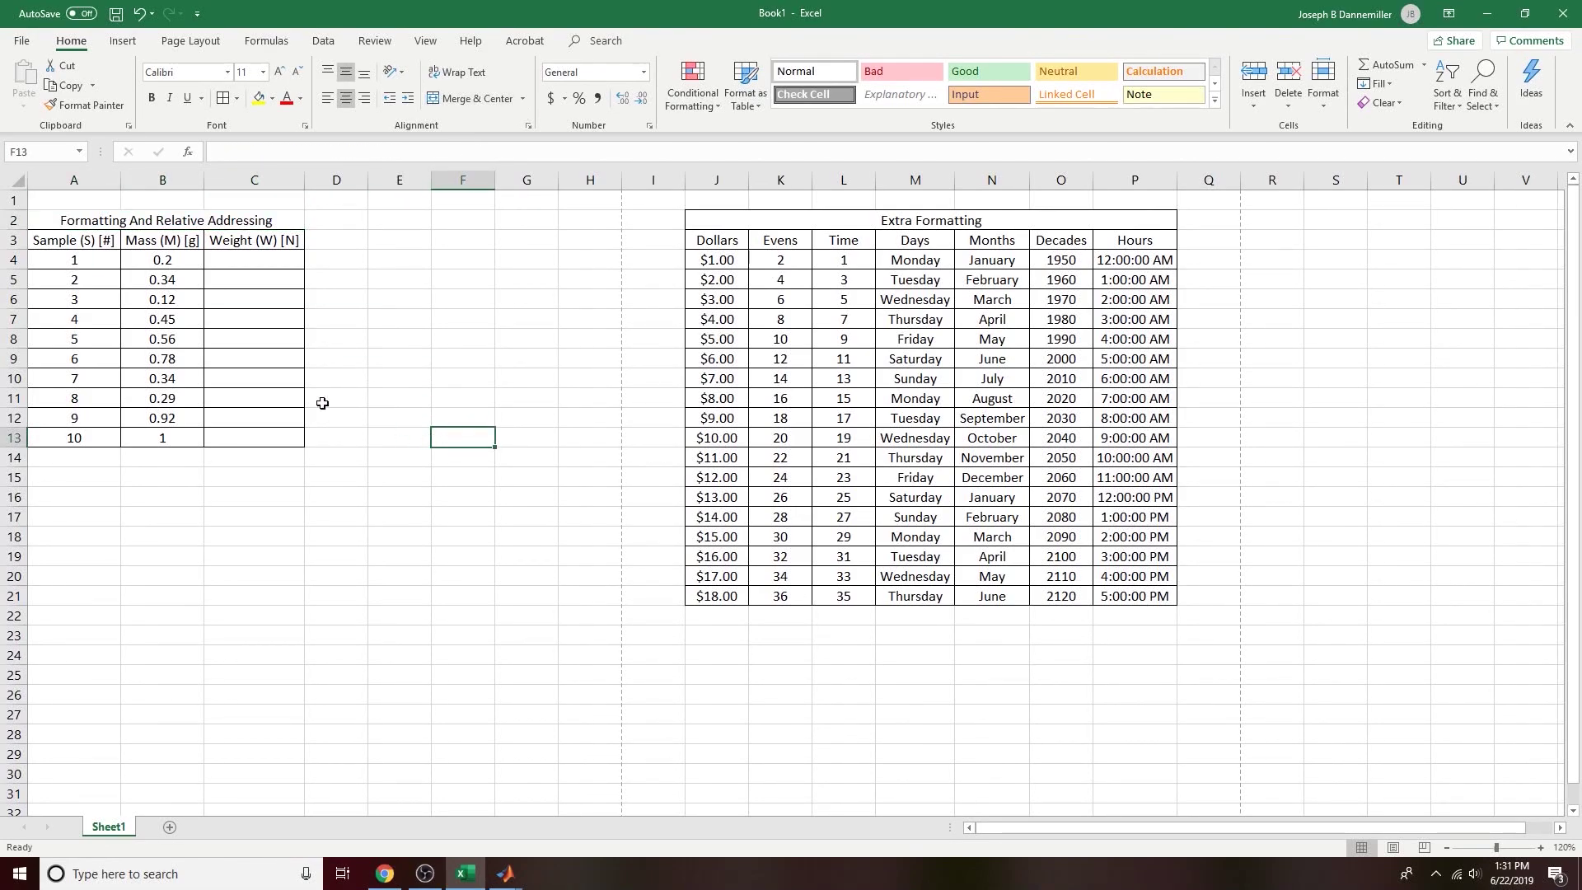
Step: Make the Formatting And Relative Addressing title bold and set its font size to 14
click(72, 212)
click(151, 98)
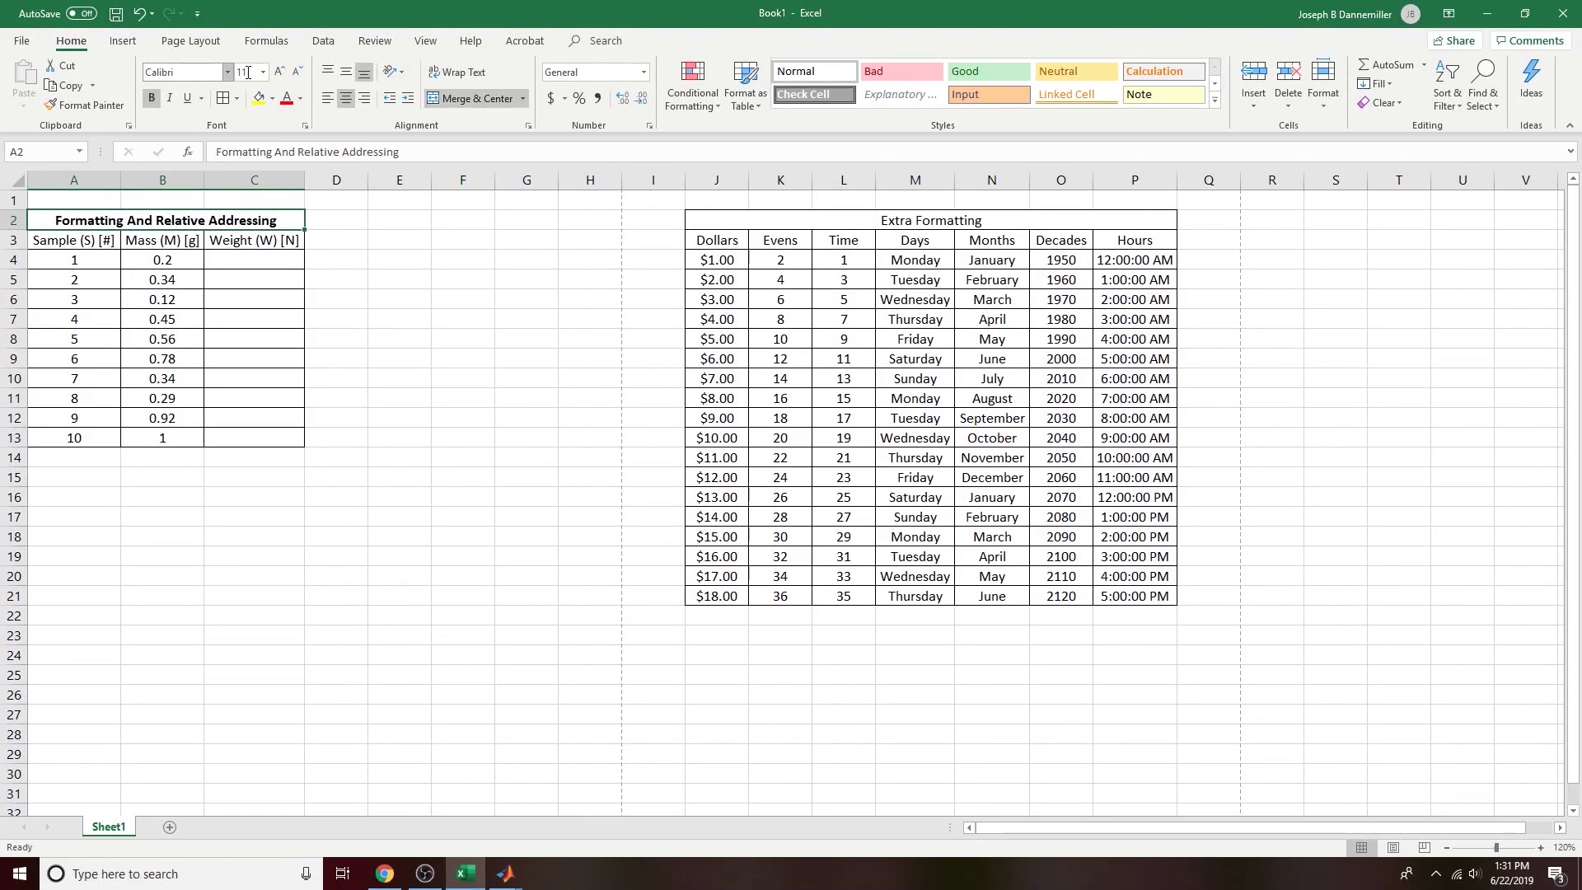
click(277, 74)
click(277, 74)
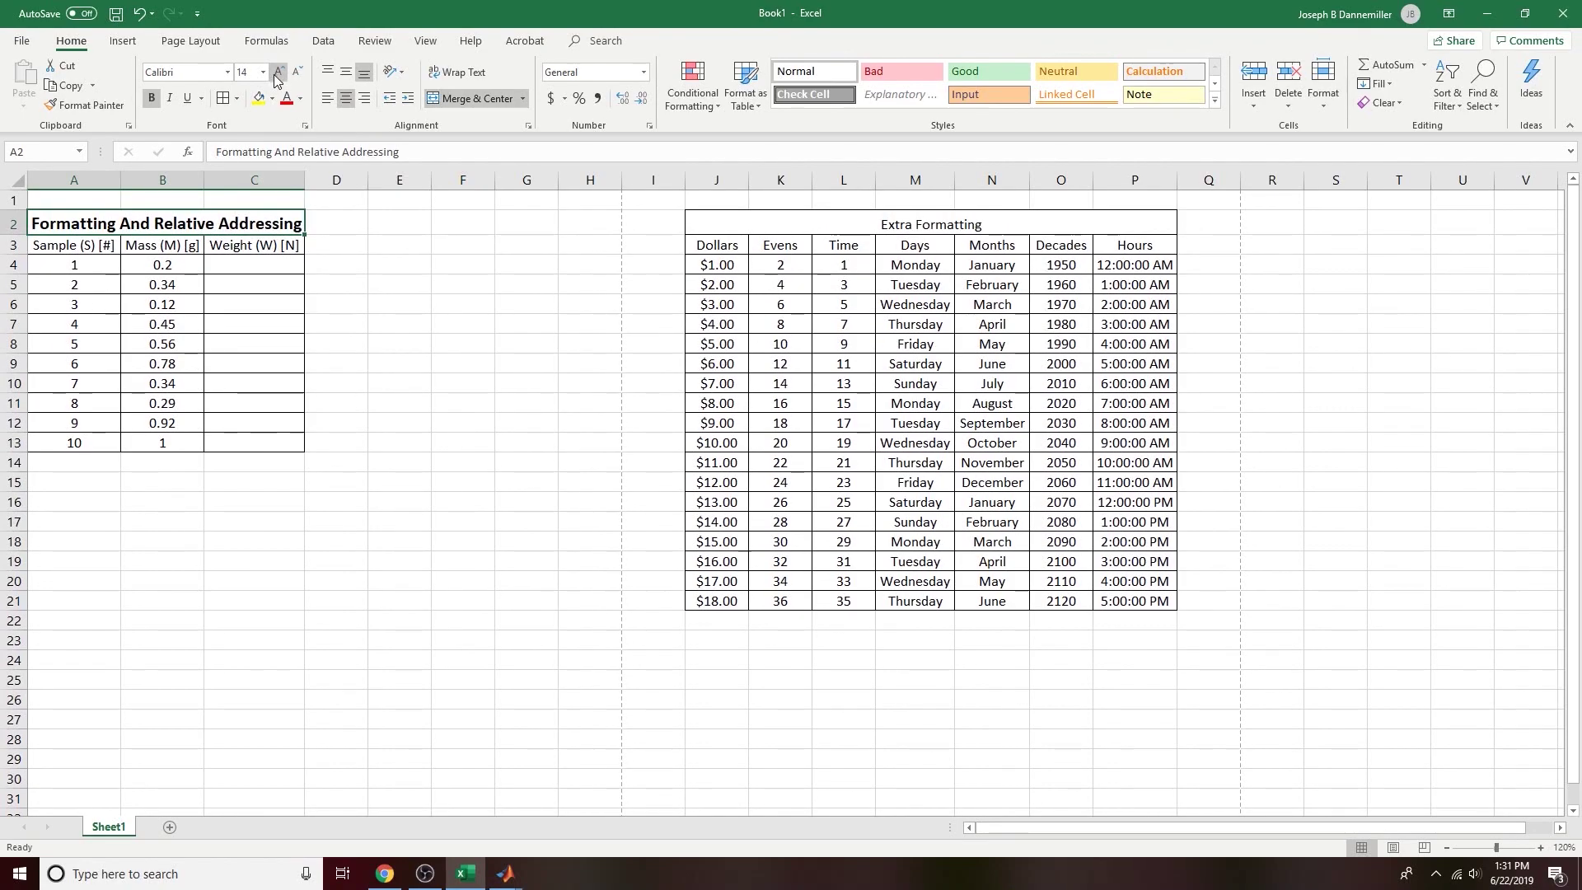
Step: Make the Extra Formatting title bold and enlarge its font to match the other table's title
click(819, 218)
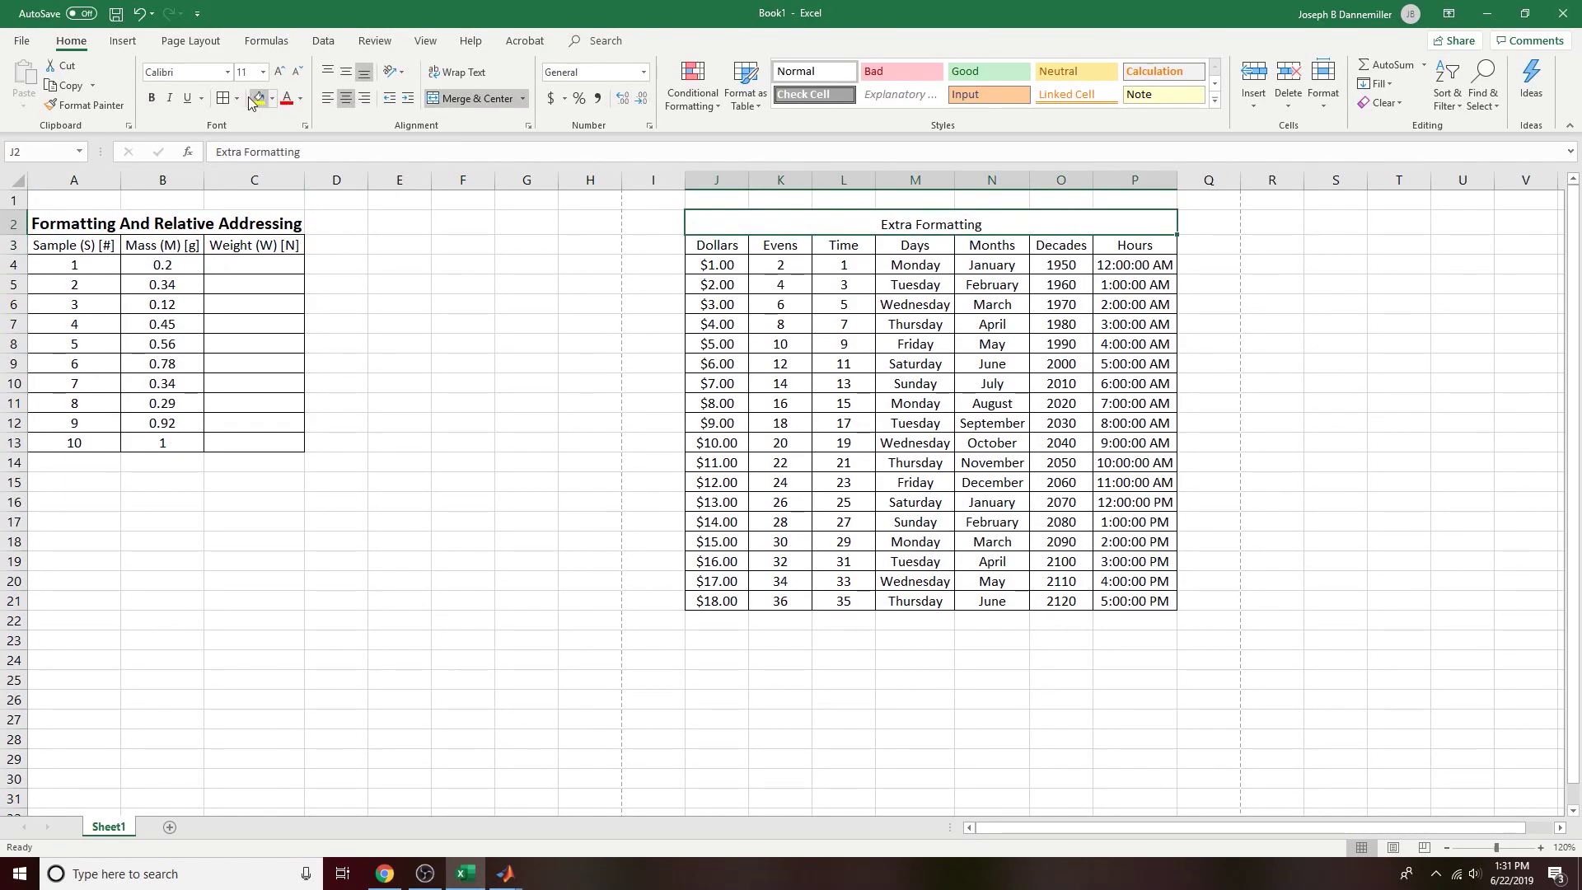
click(152, 98)
click(276, 74)
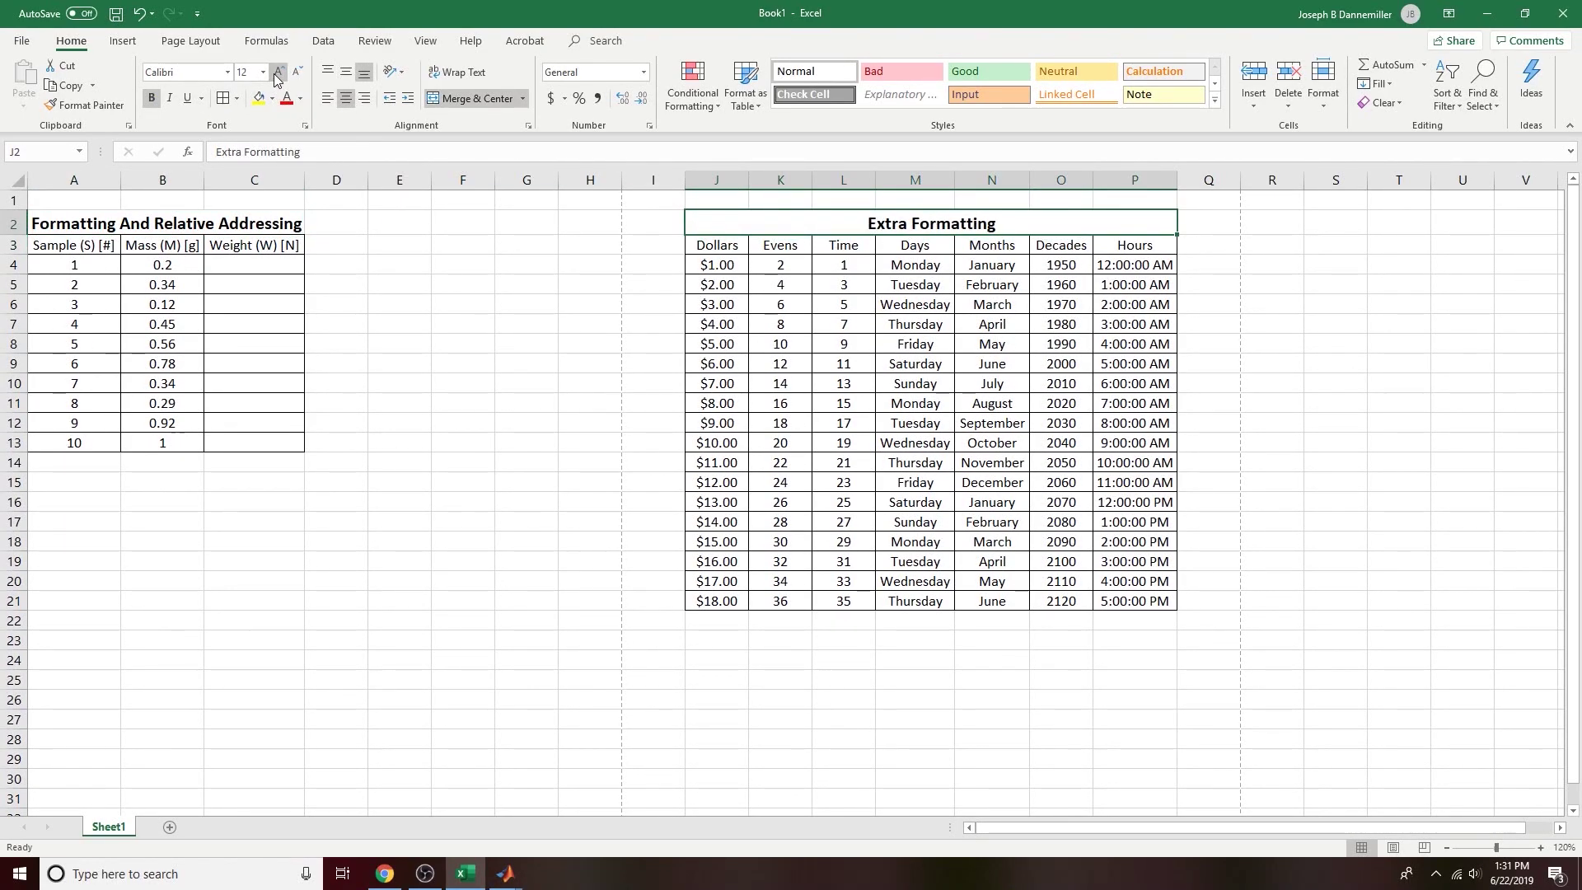
click(403, 442)
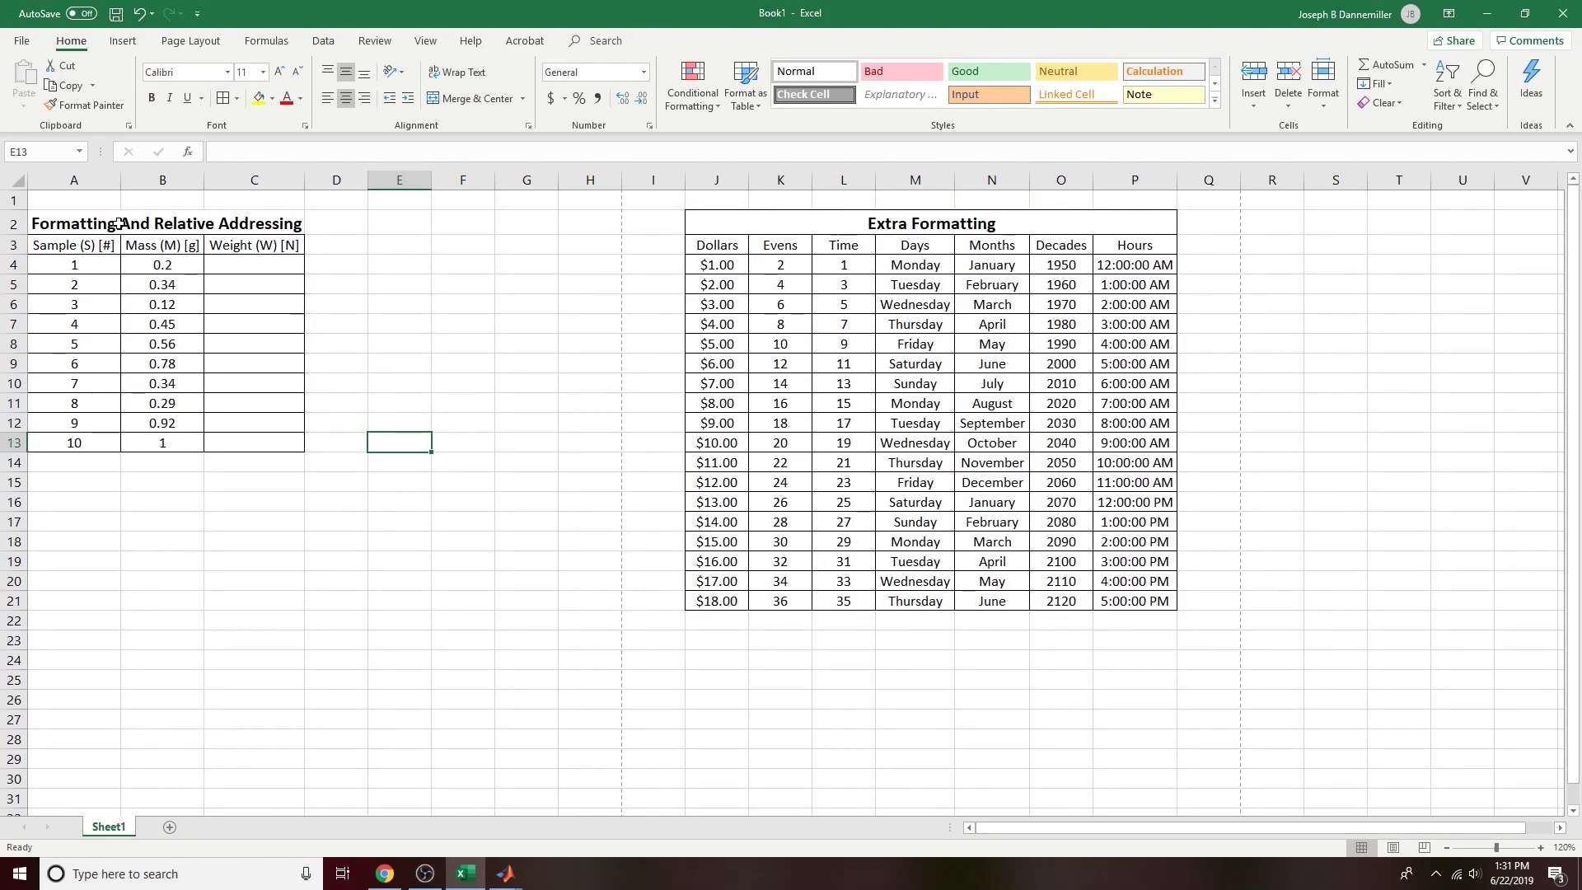
click(219, 224)
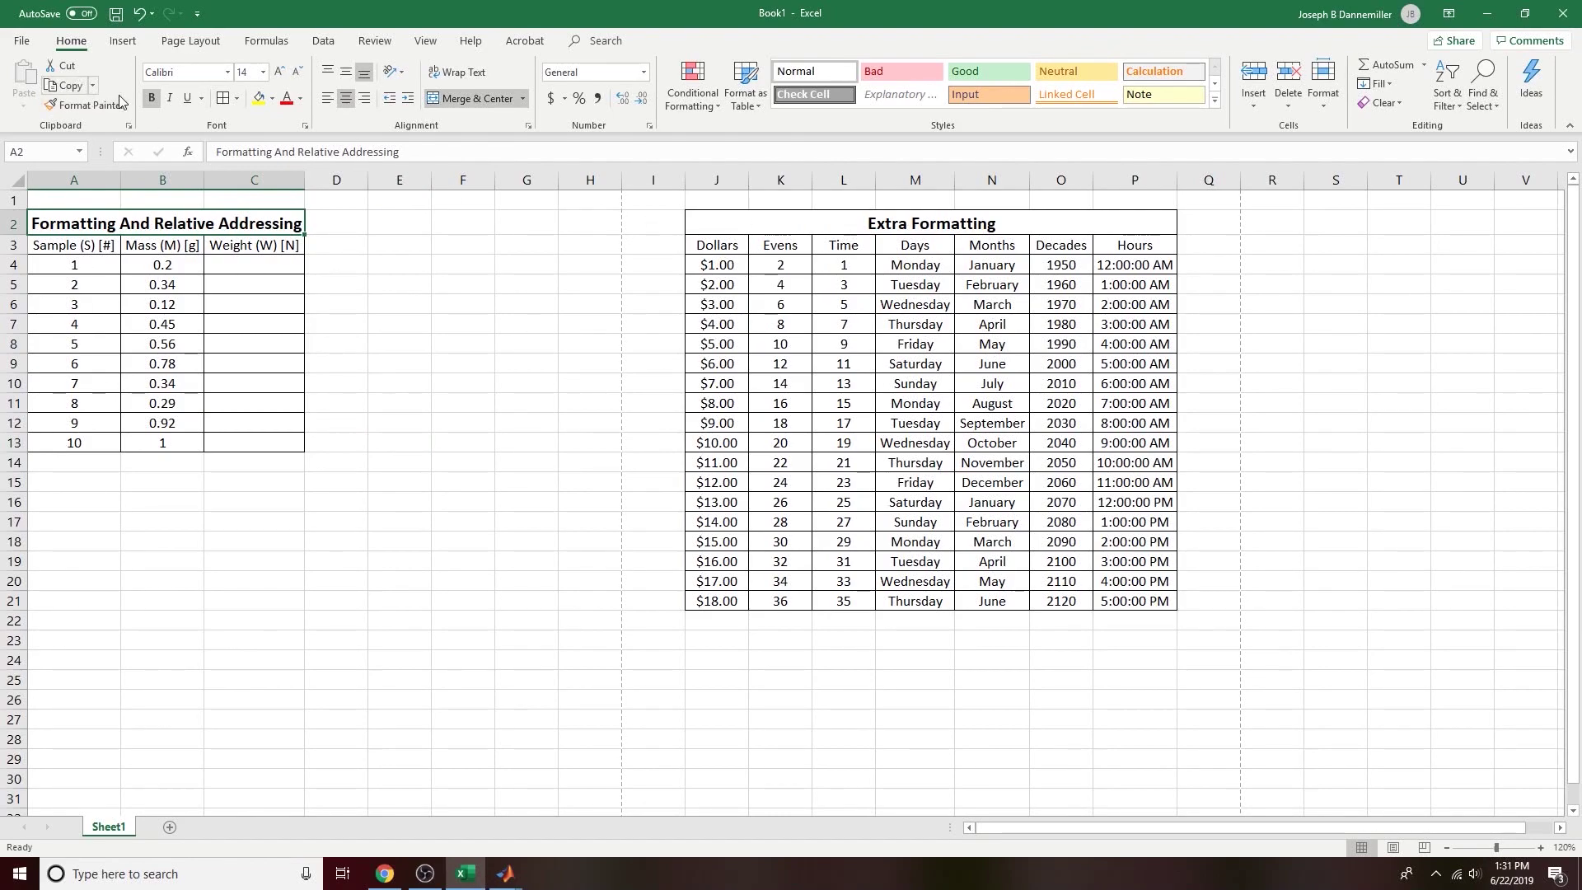
click(435, 419)
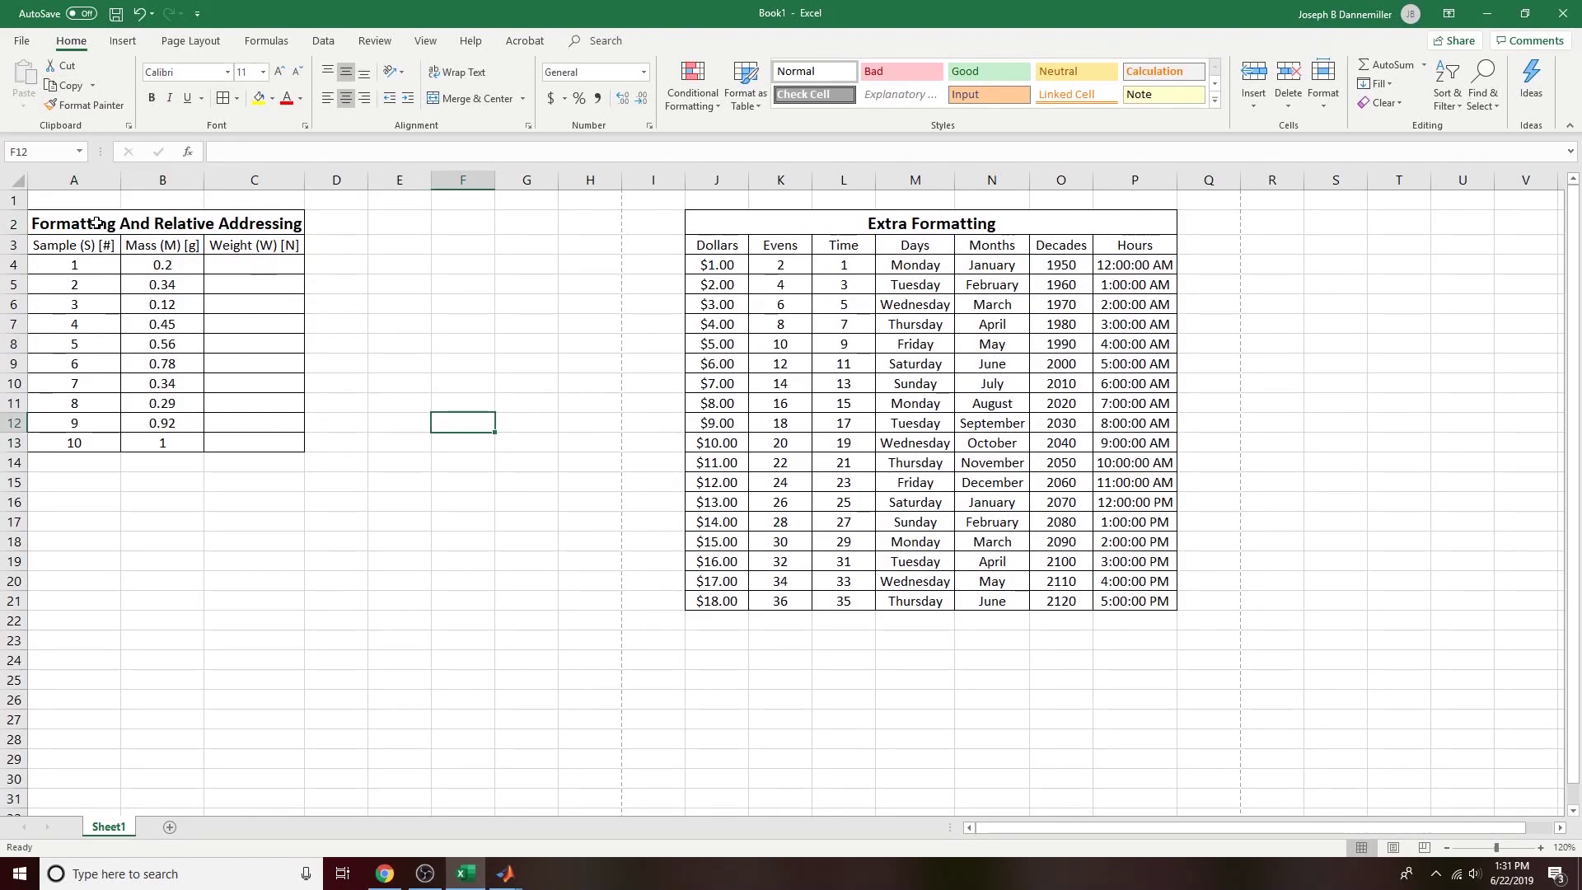
Step: Calculate the first sample's weight in C4 with the formula =B4*9.81/1000
click(266, 267)
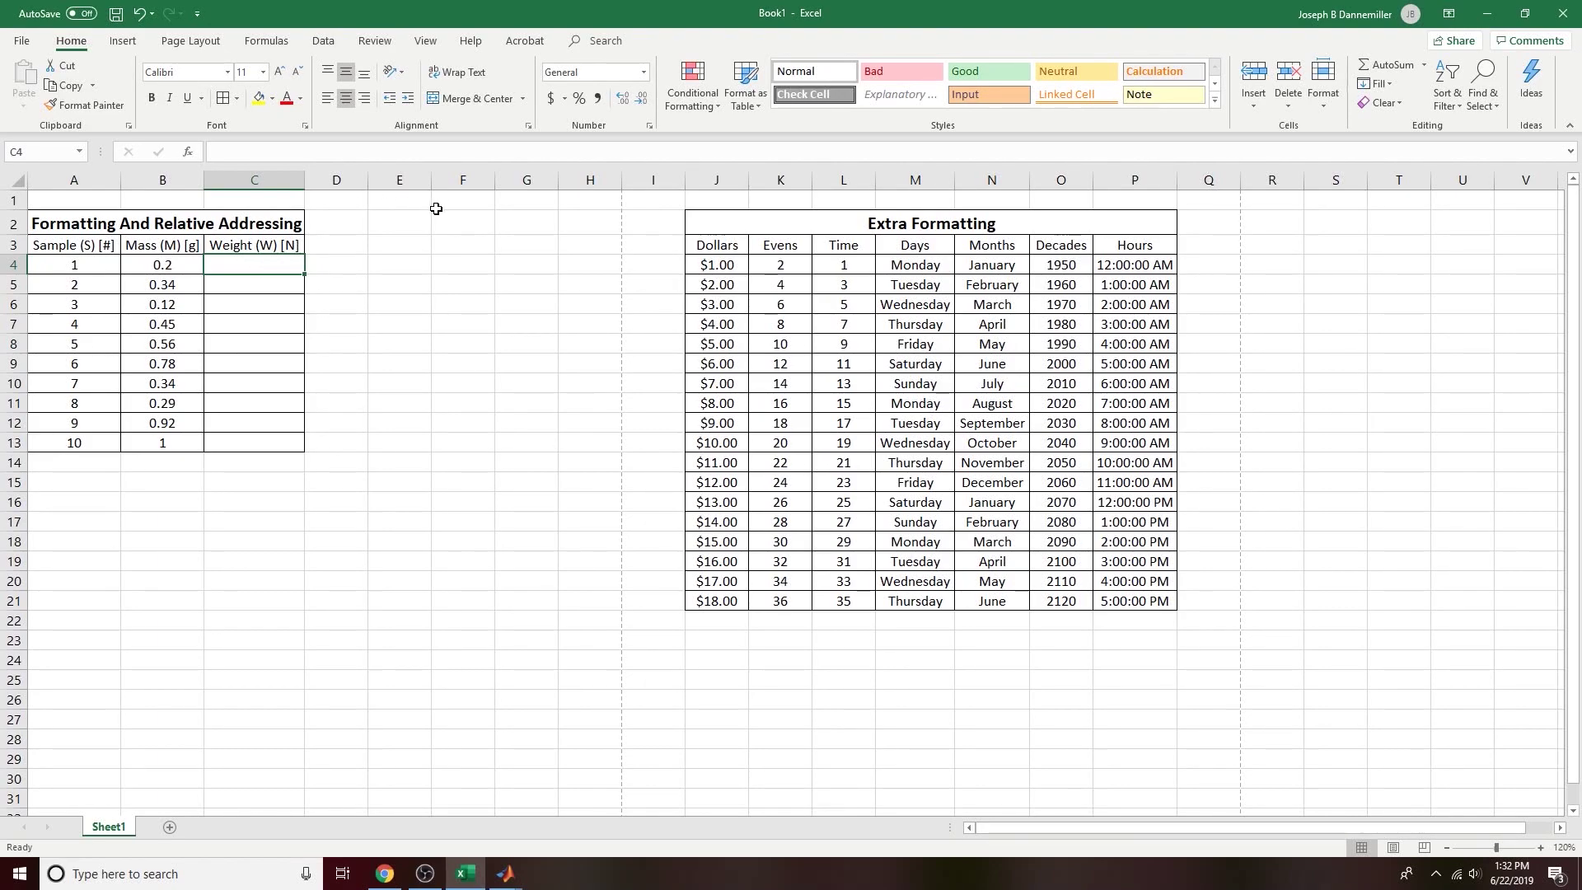
text(=)
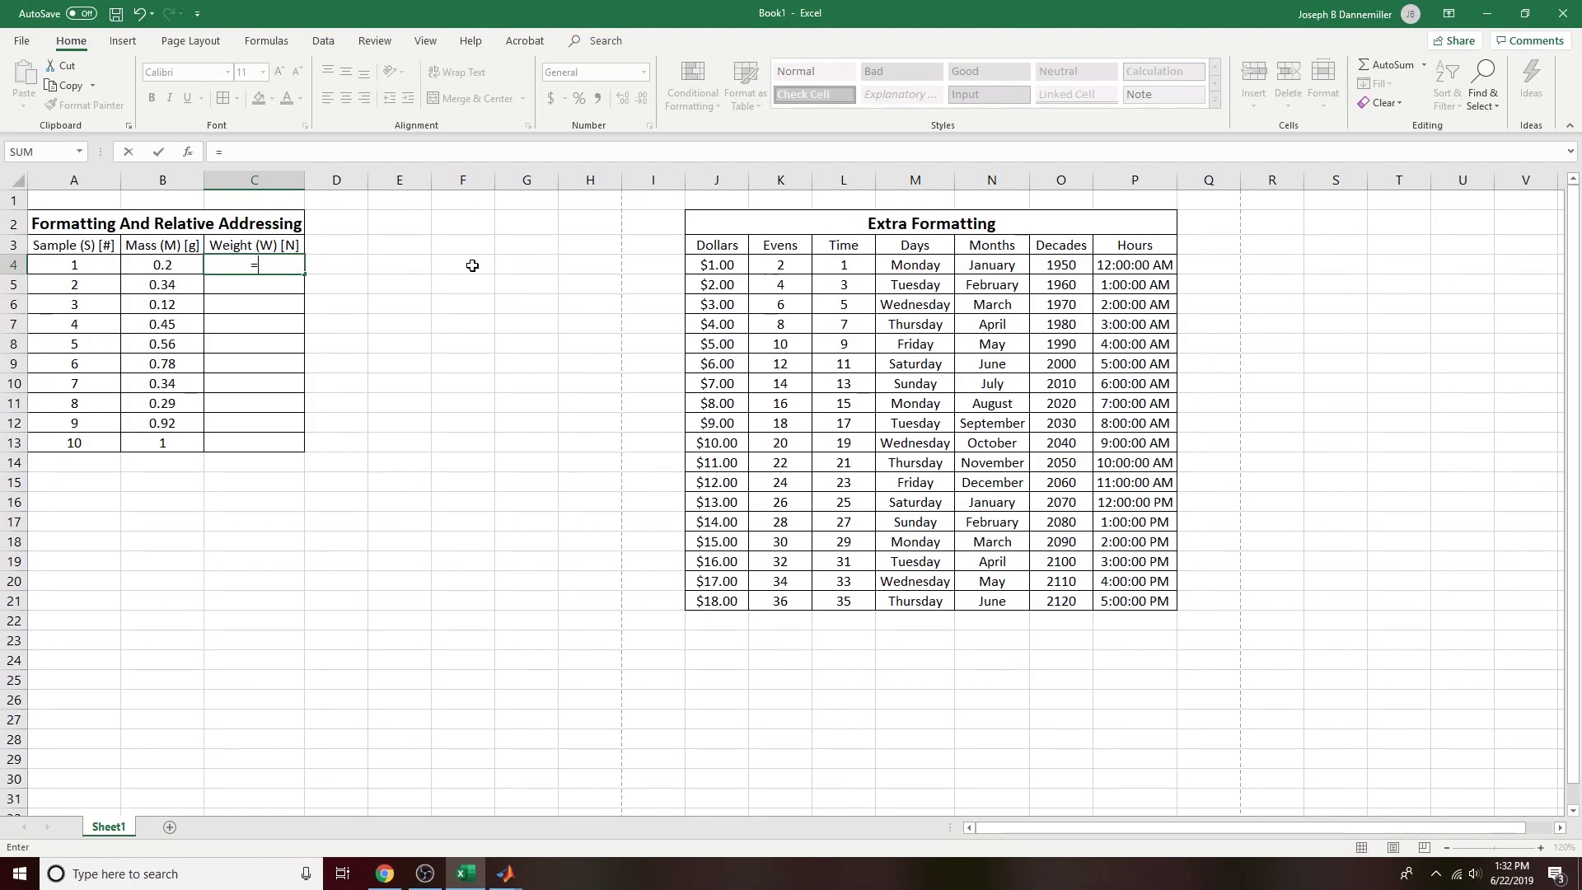
click(179, 264)
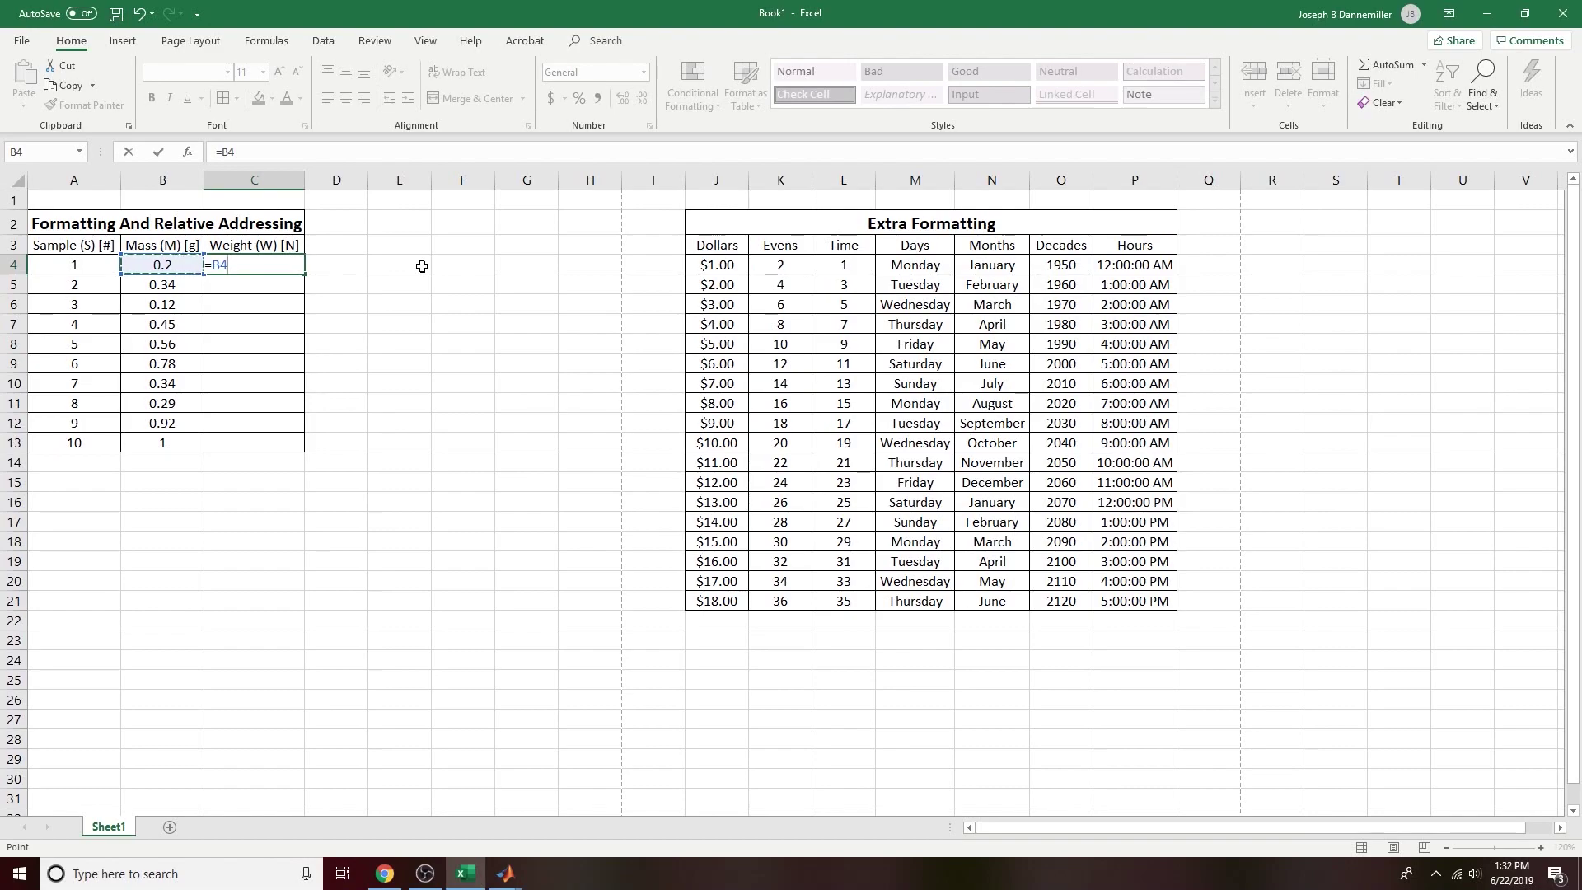
text(*)
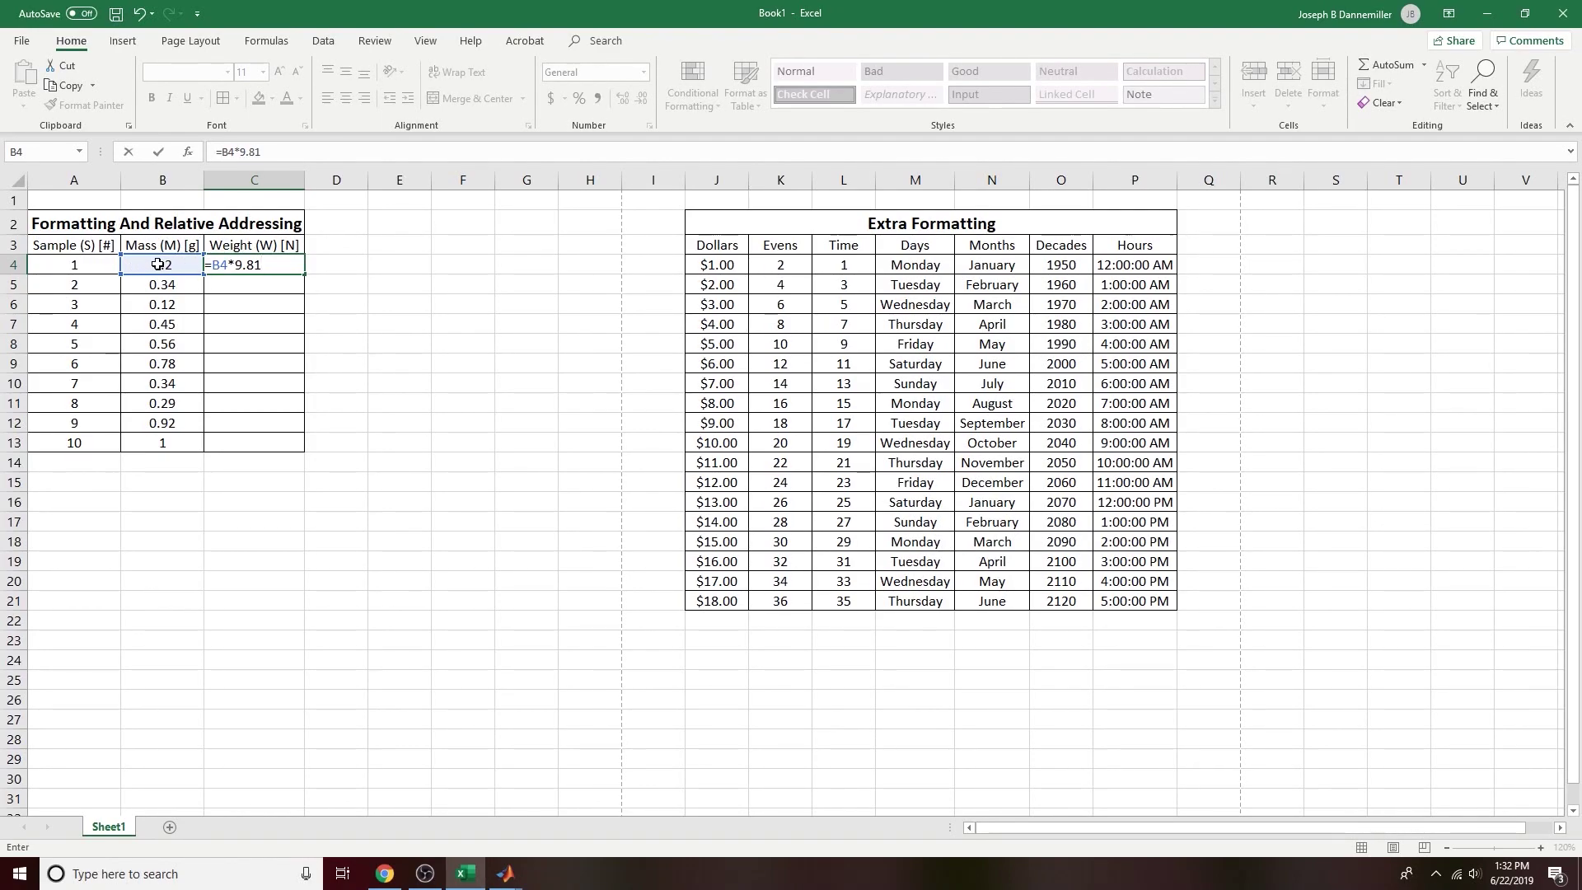
text(000)
key(Return)
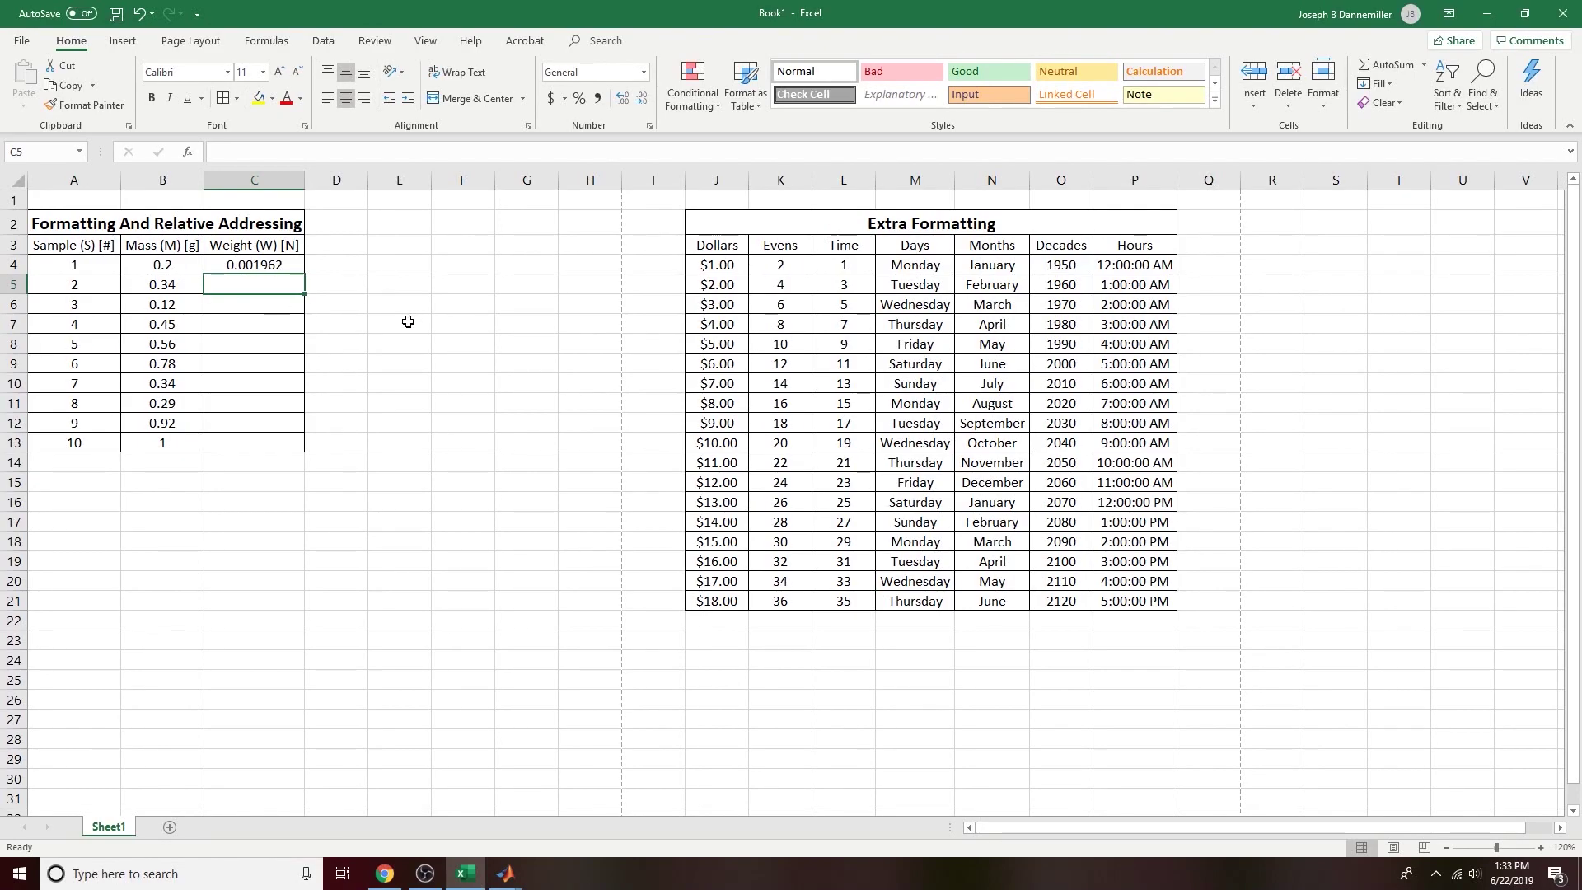
Step: Fill the weight formula from C4 down through C13 for all ten samples
double_click(270, 264)
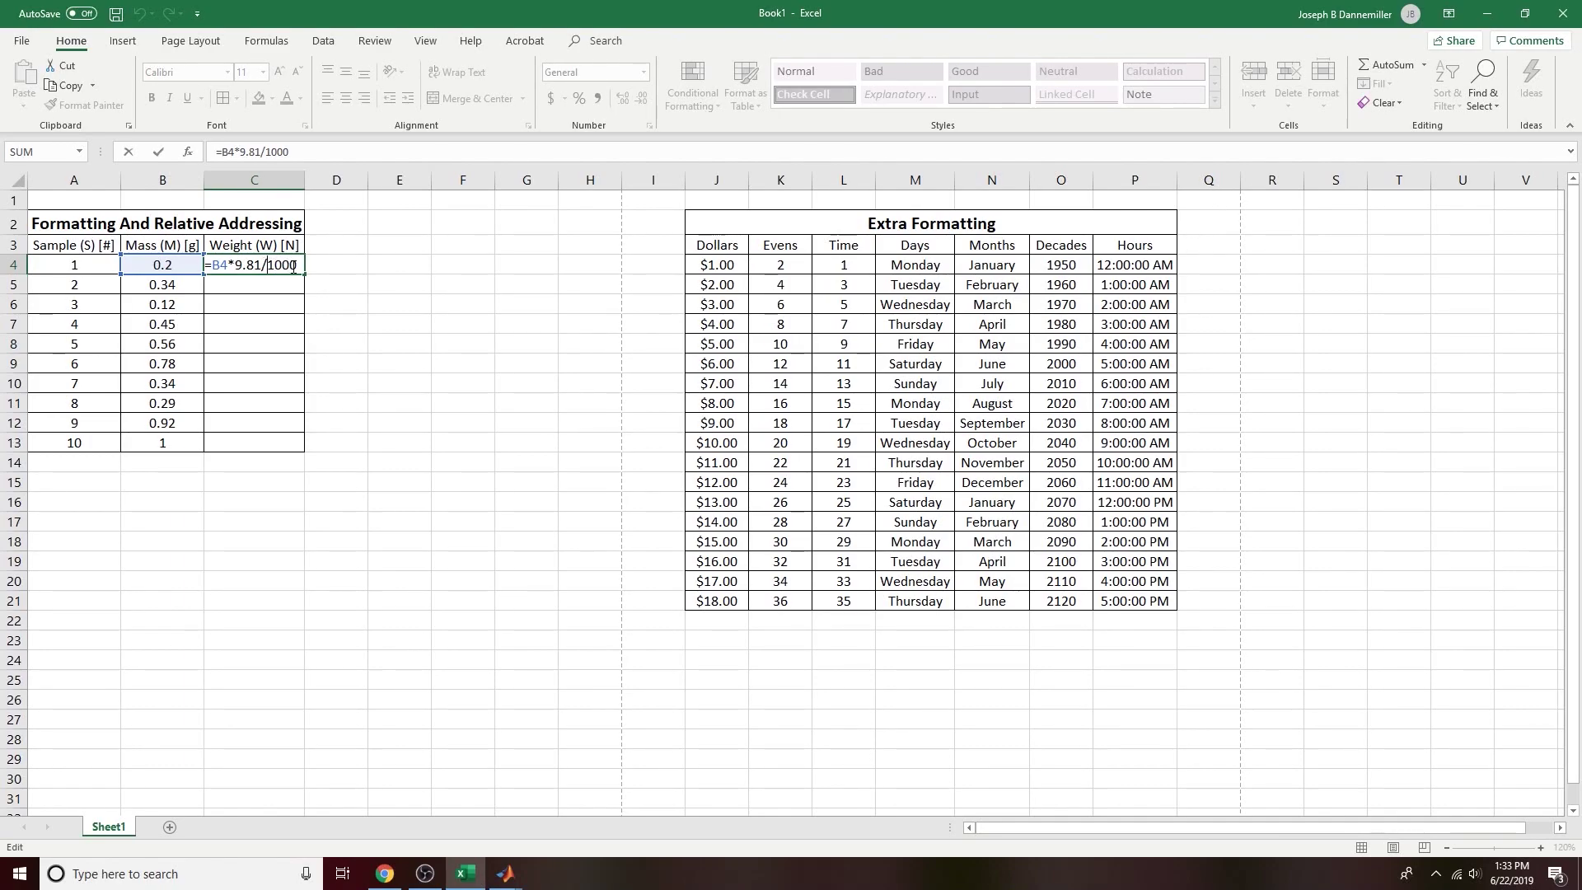
key(ctrl+Return)
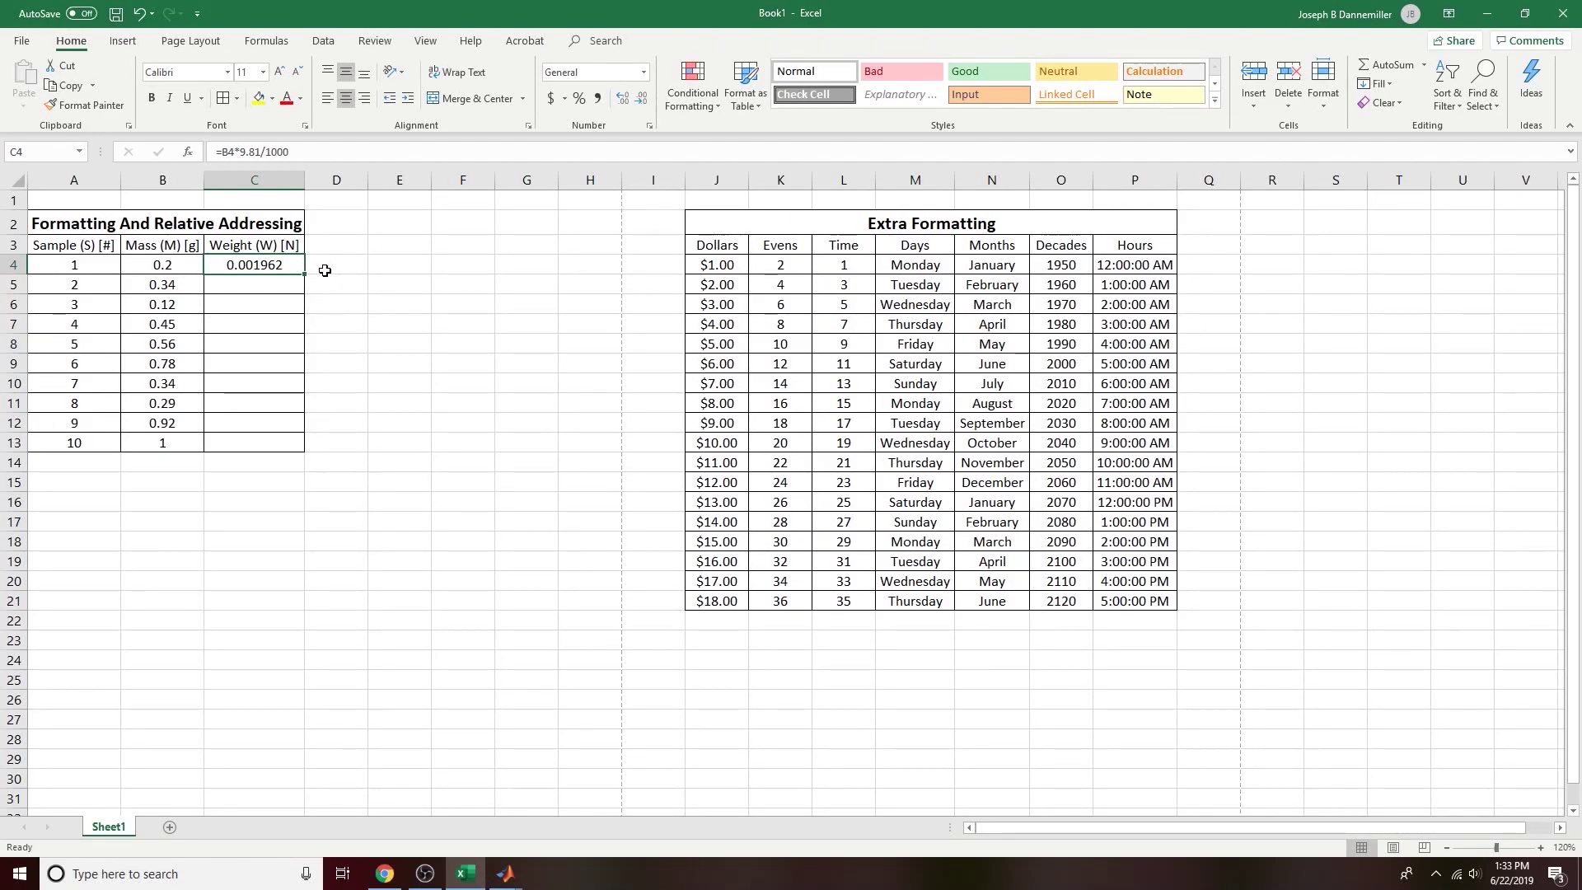
drag(307, 276, 304, 449)
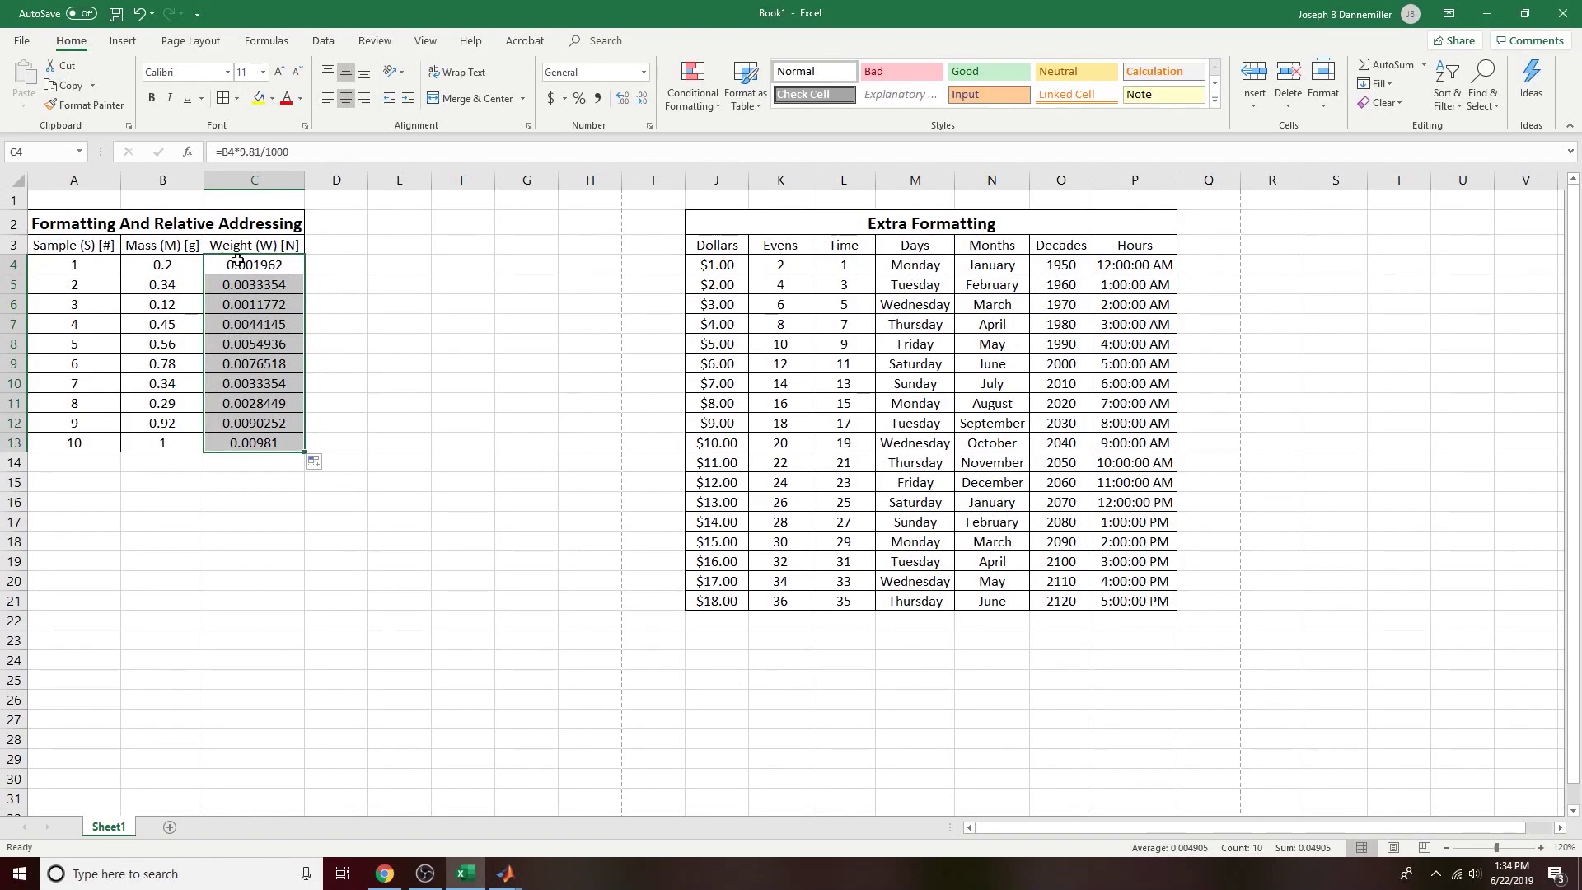
click(432, 425)
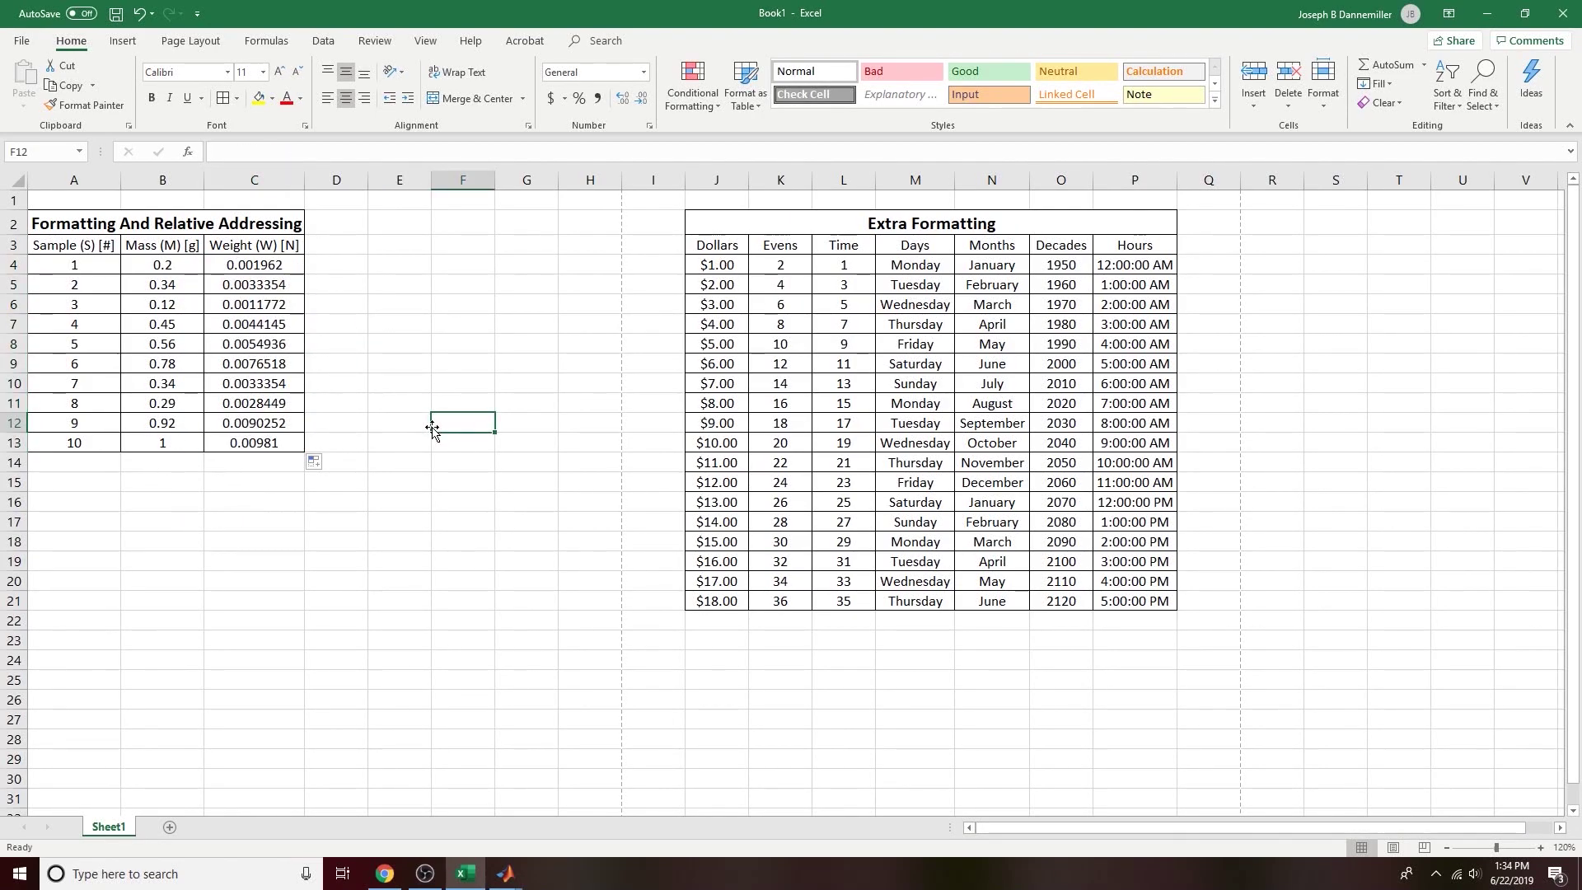
Step: Inspect the formulas in C4 and C8 to compare which mass cell each one references
double_click(254, 265)
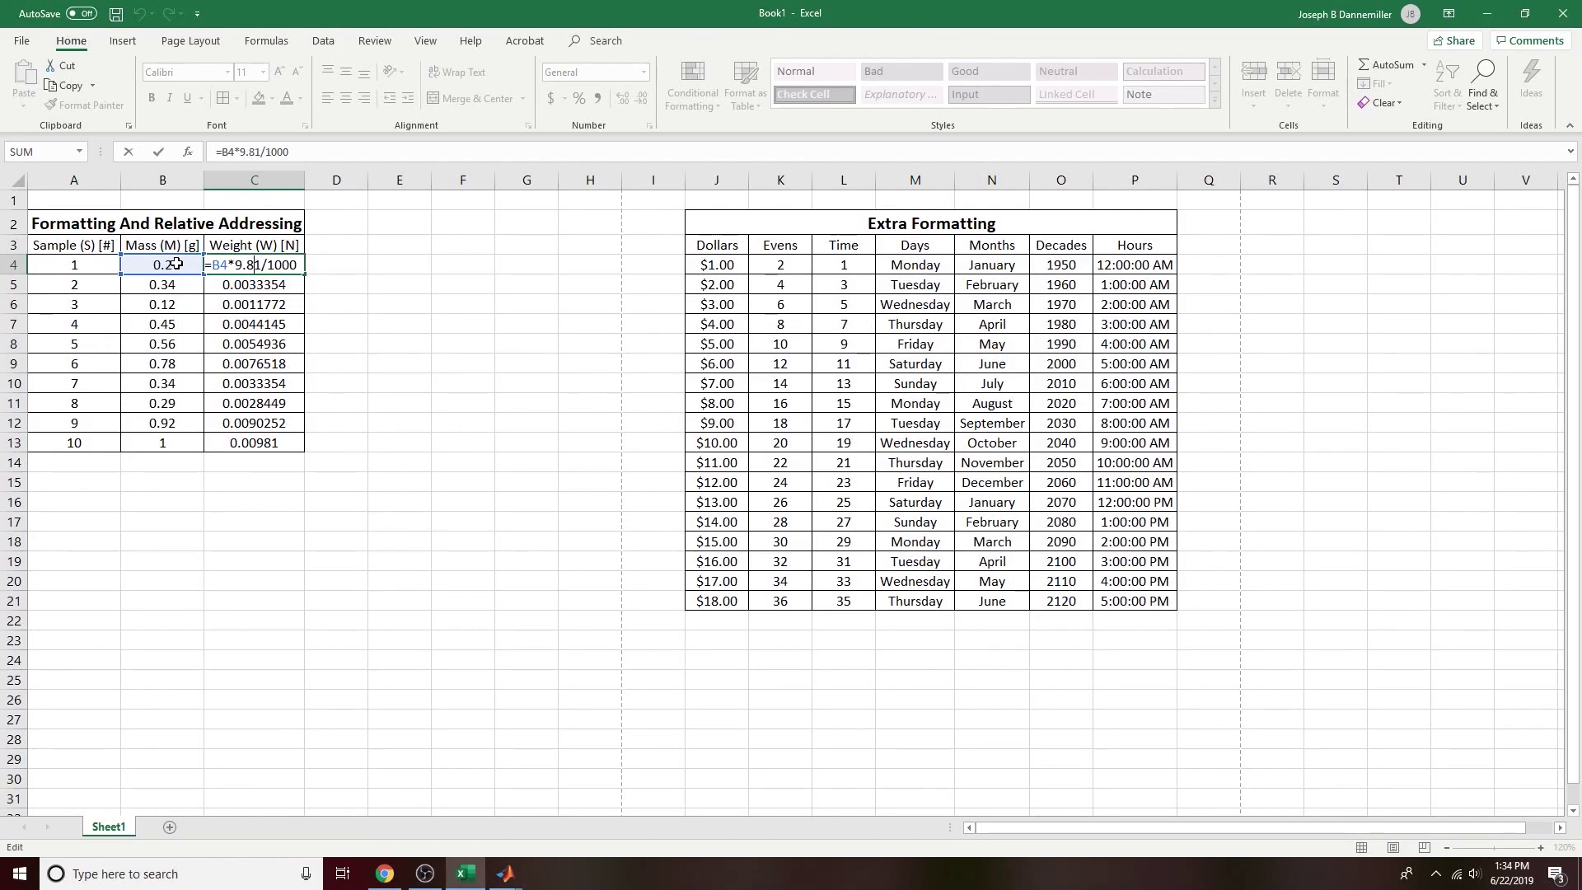
key(Escape)
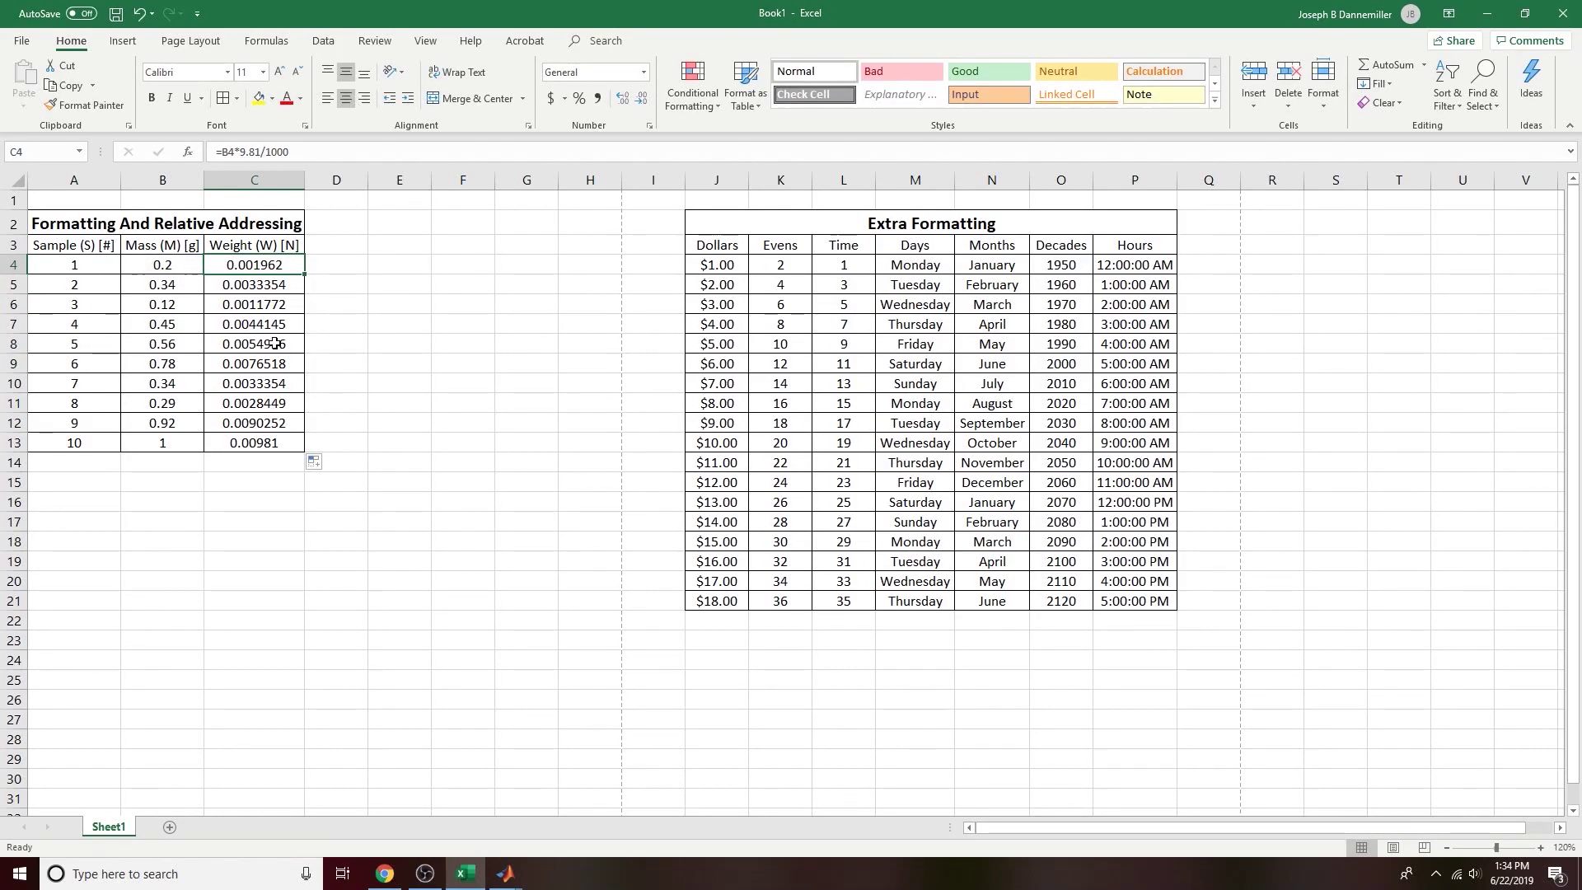
double_click(285, 344)
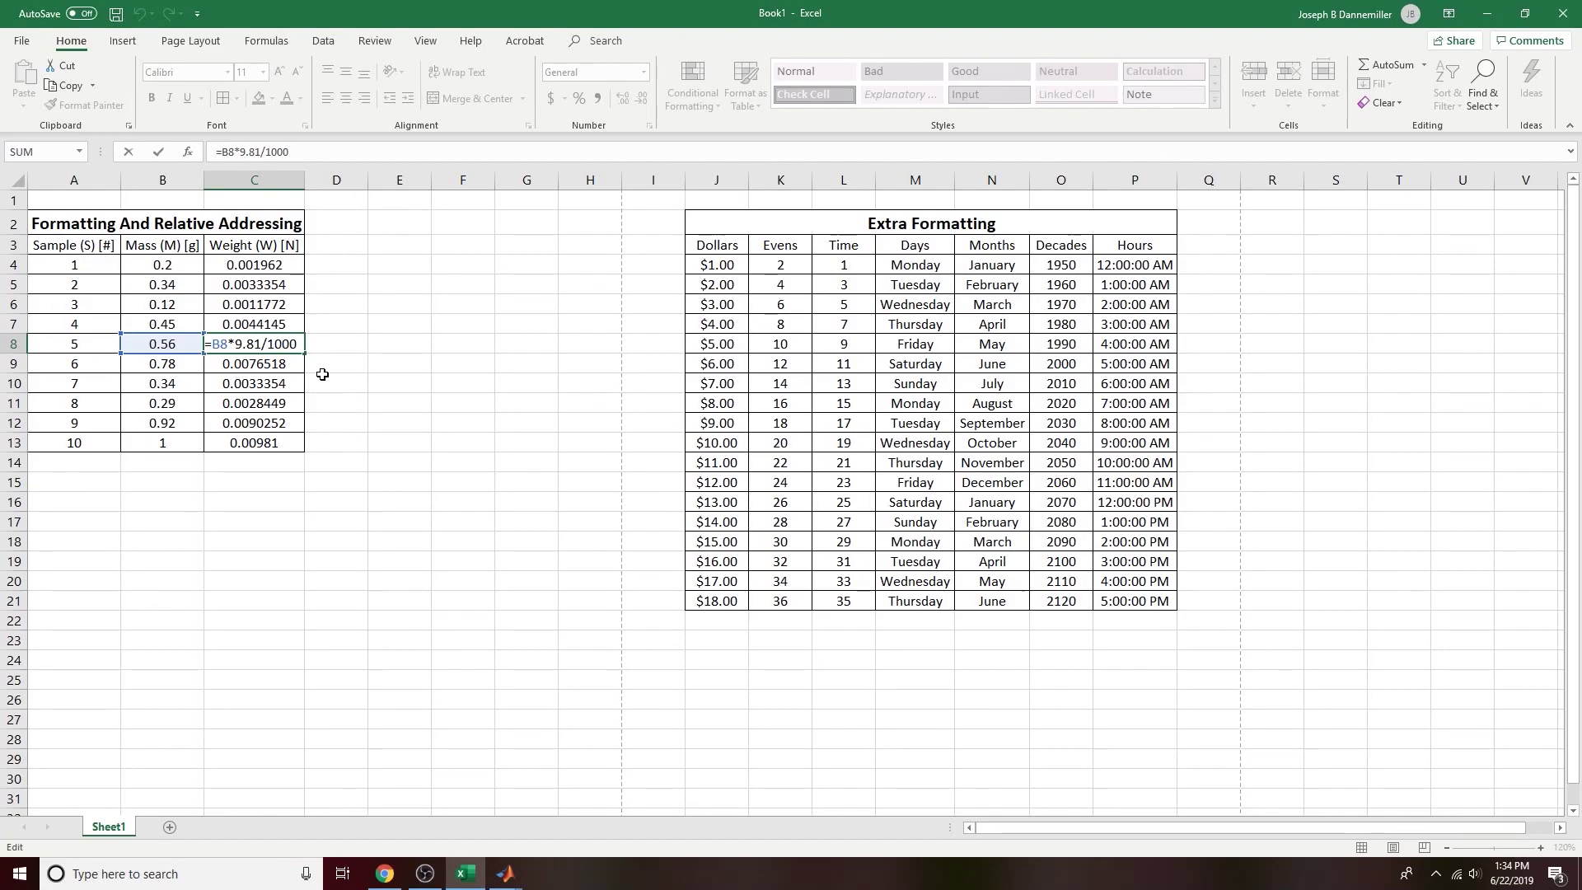
click(252, 285)
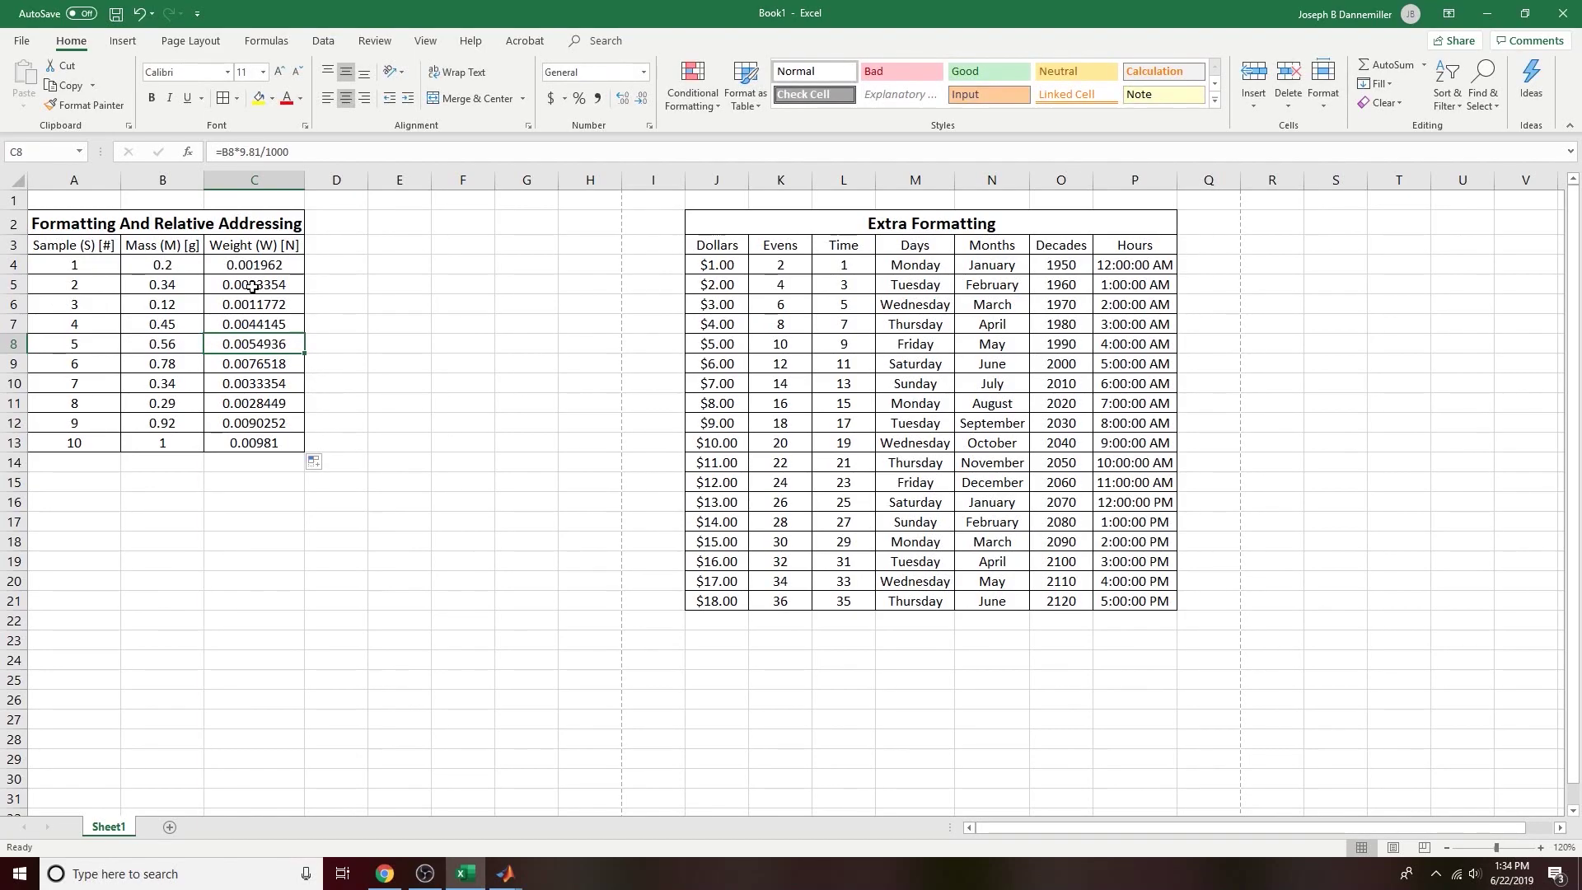
Step: Copy the second sample's weight formula from C5 into G13 and inspect its cell reference
right_click(251, 282)
click(297, 326)
click(520, 444)
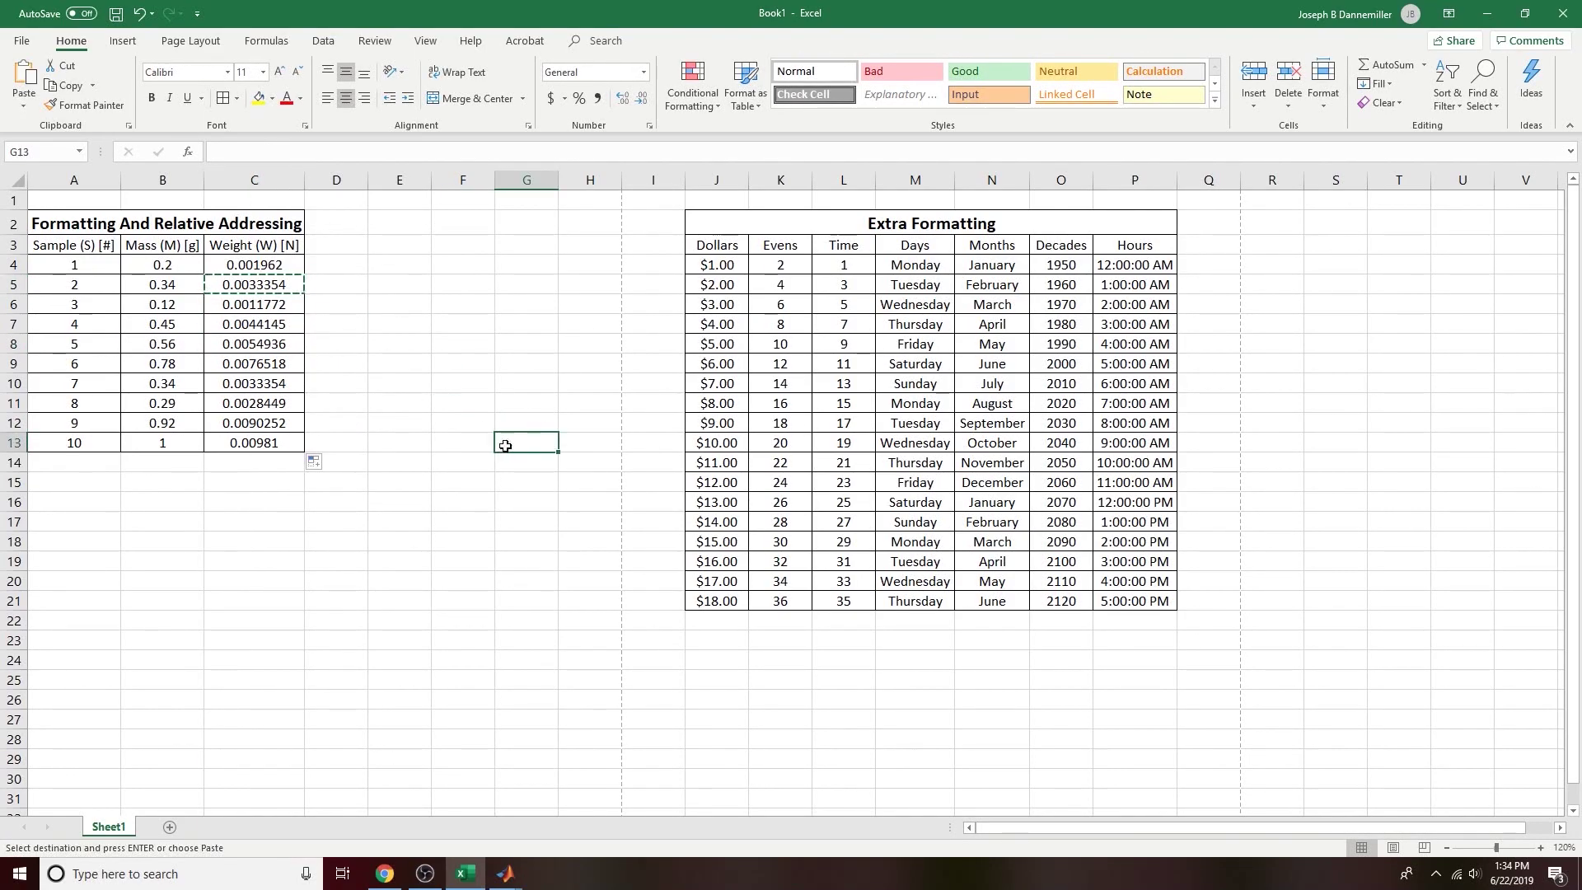
right_click(519, 445)
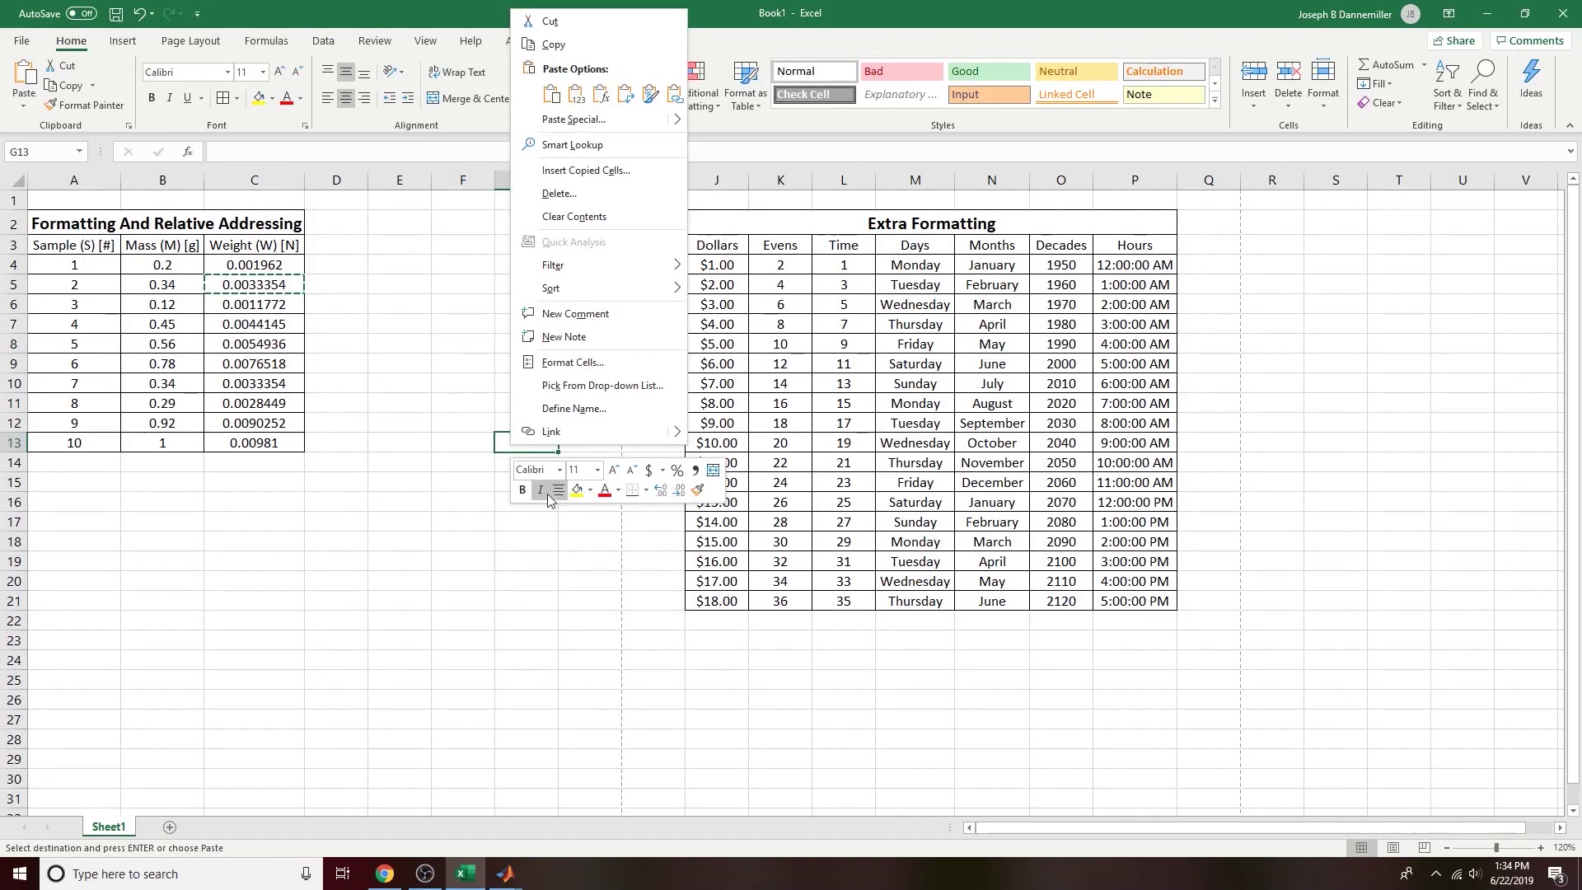
click(553, 95)
double_click(517, 445)
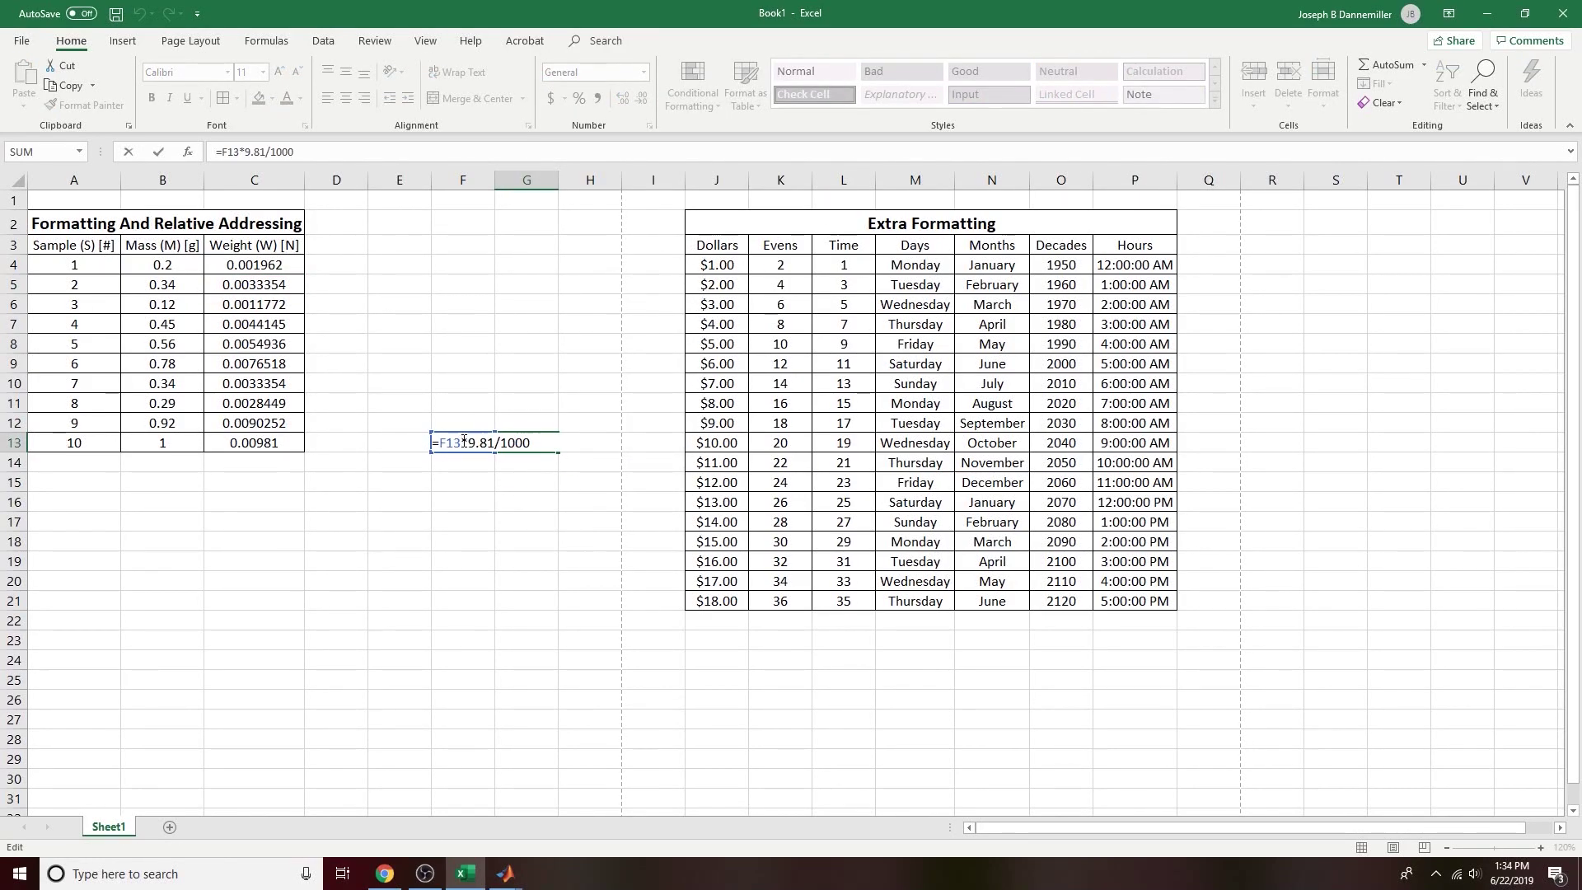
key(Return)
Step: Widen column G, examine the formula copied into G13, and delete that formula
drag(558, 179, 644, 179)
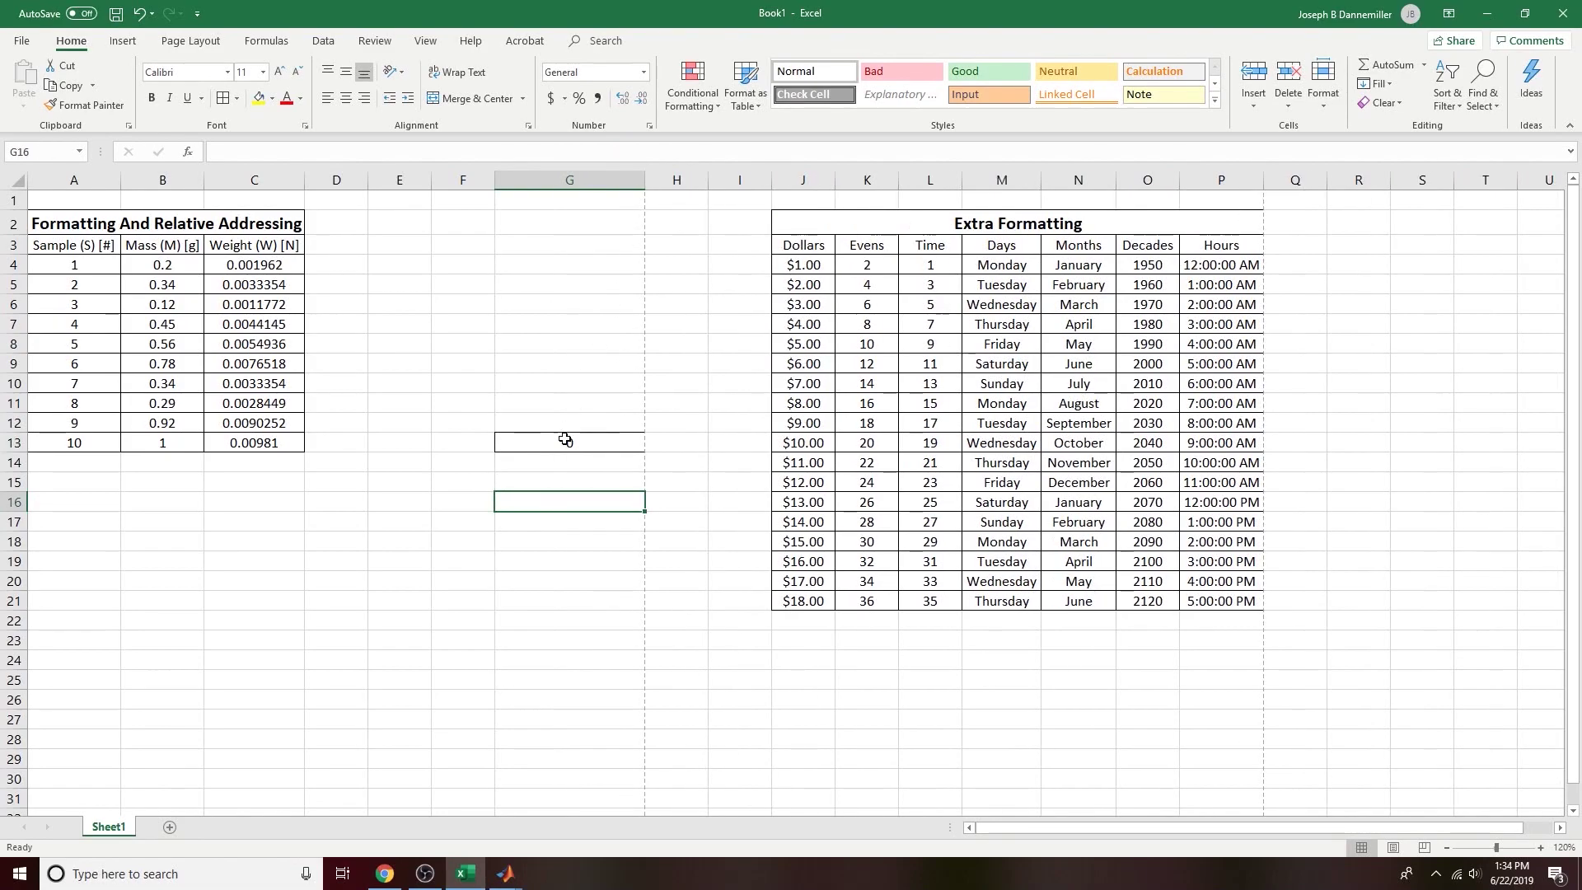
double_click(562, 446)
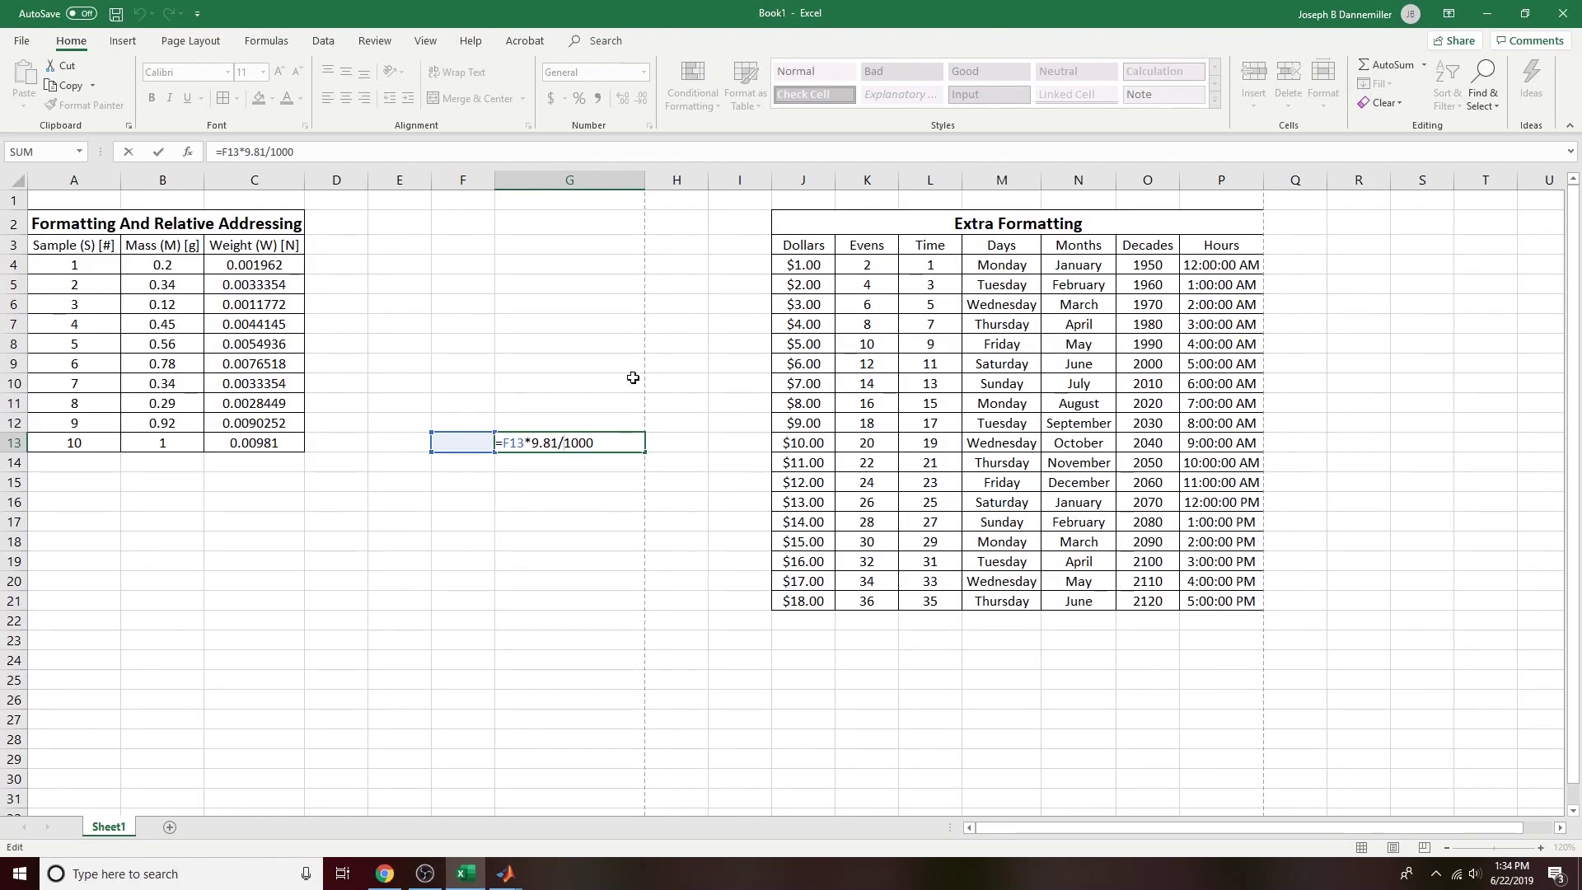
key(Escape)
key(BackSpace)
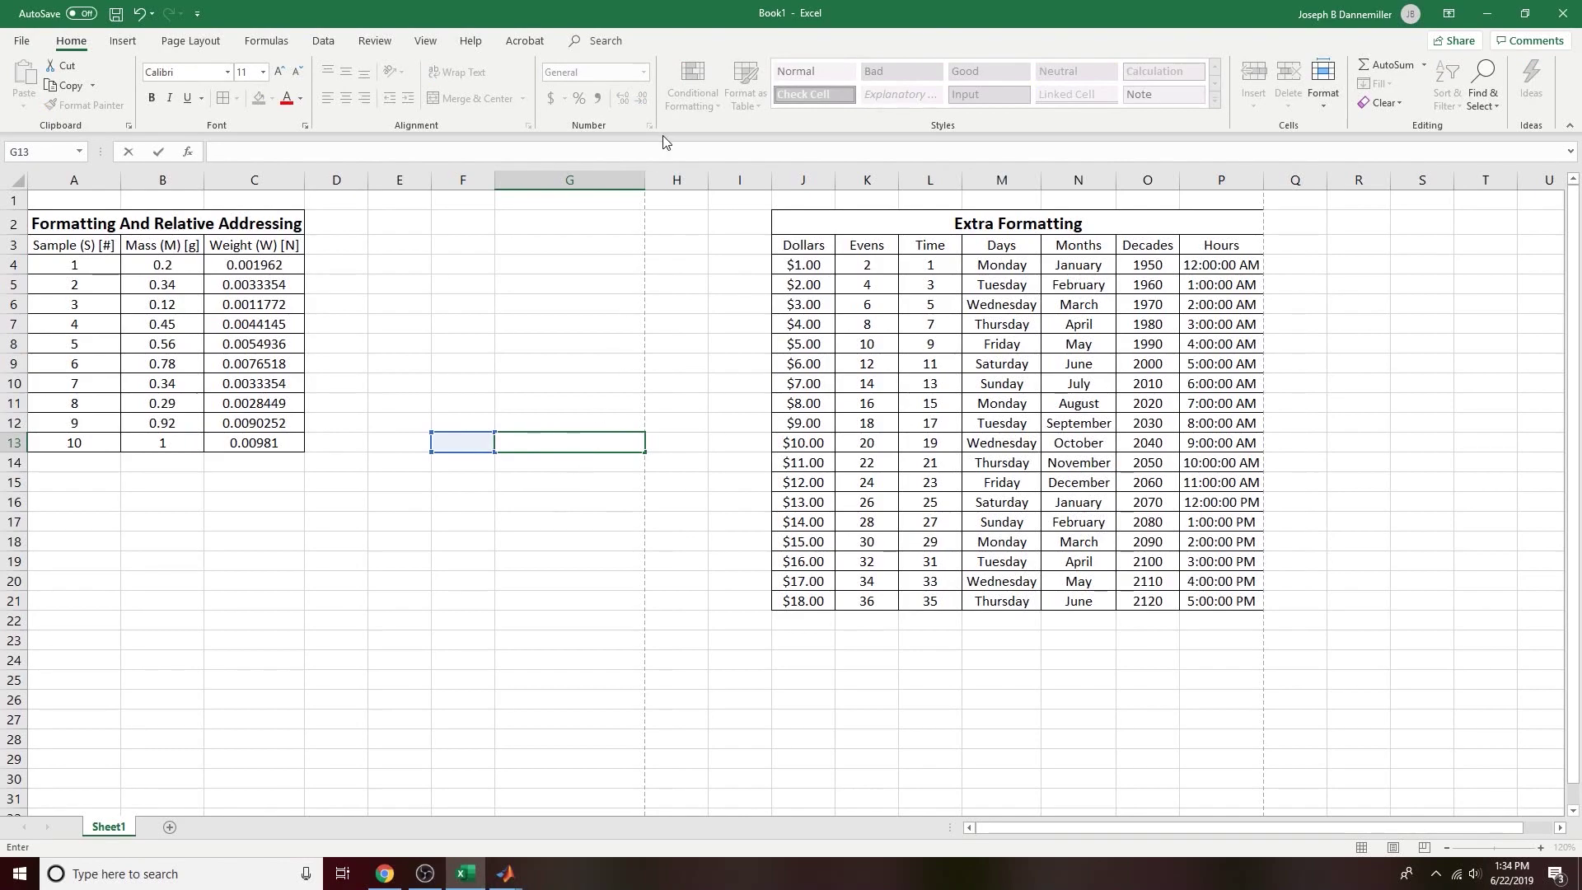
click(624, 219)
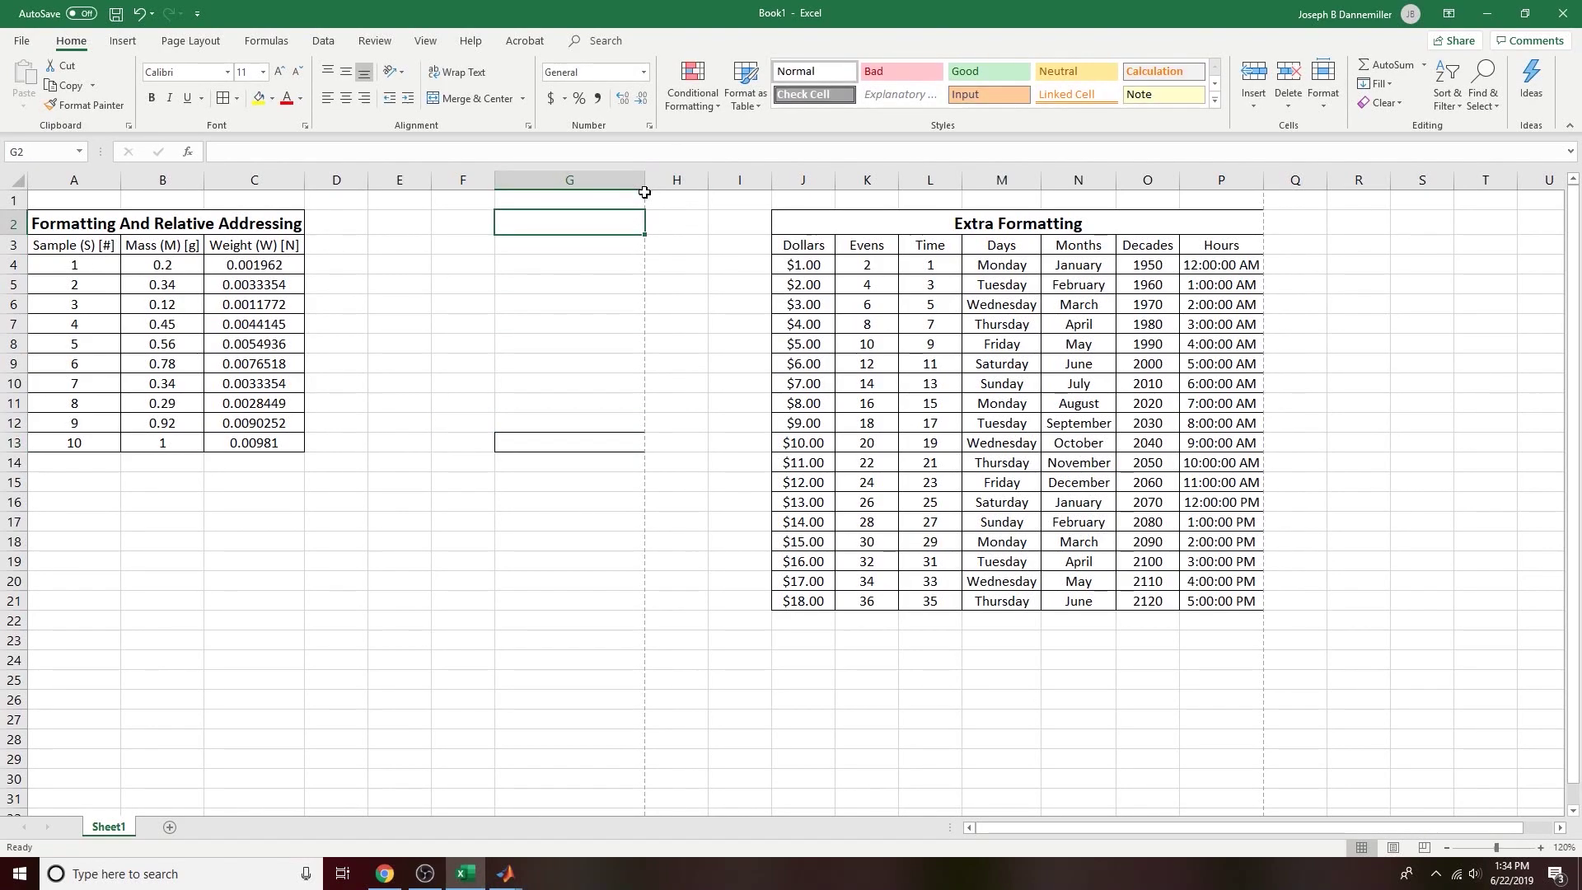
Step: Undo the test copy in G13 and the widening of column G, and cancel the pending copy of C5
key(ctrl+z)
key(ctrl+z)
click(518, 408)
click(507, 442)
key(ctrl+z)
click(502, 509)
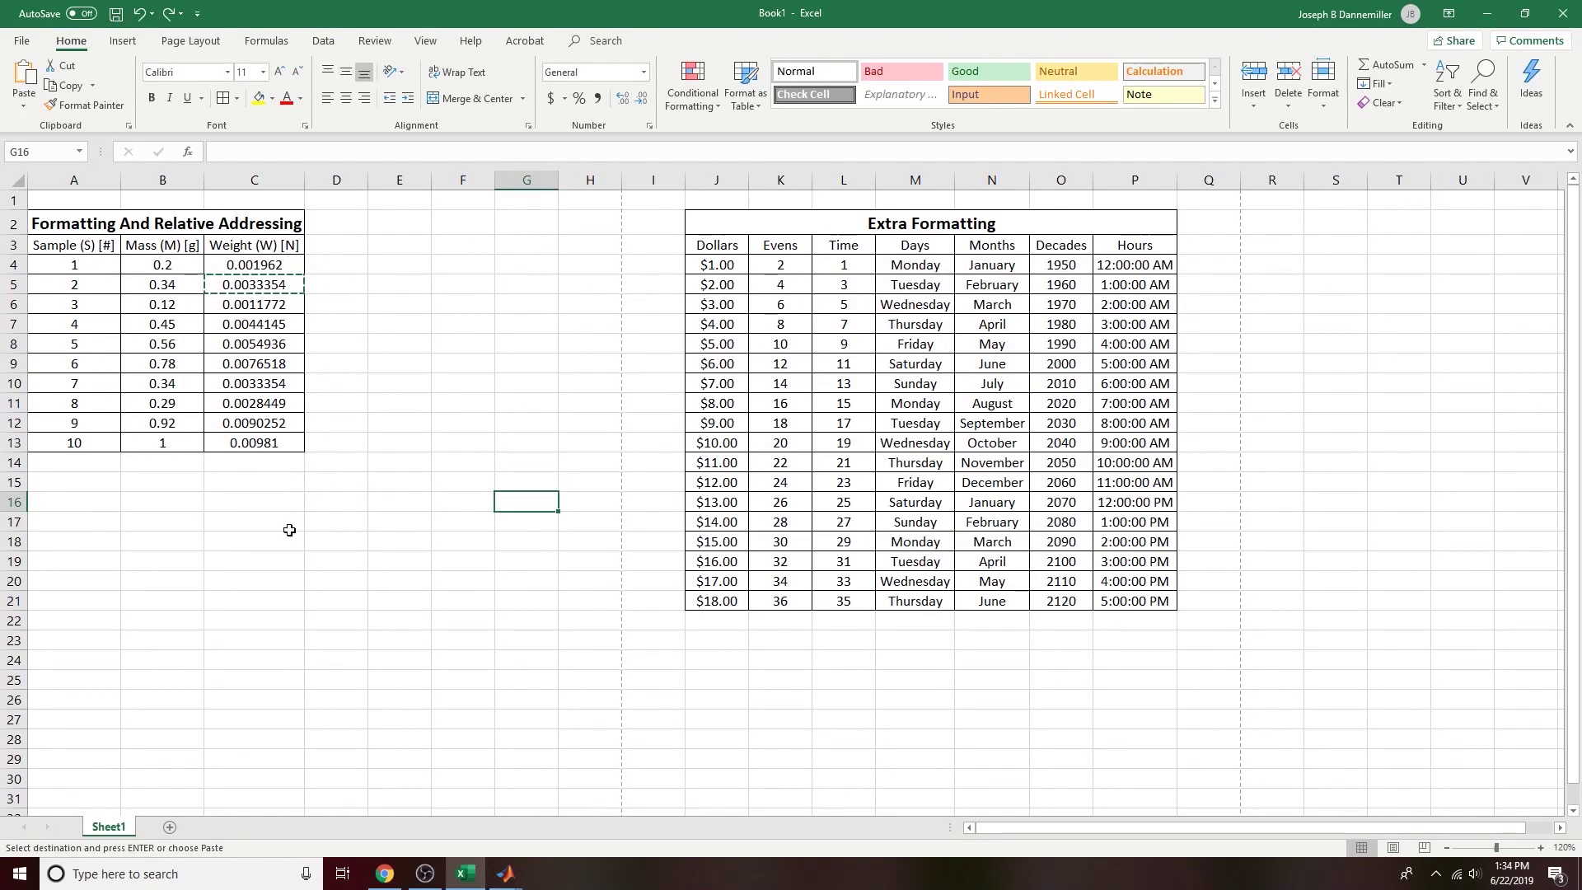
click(231, 555)
key(Escape)
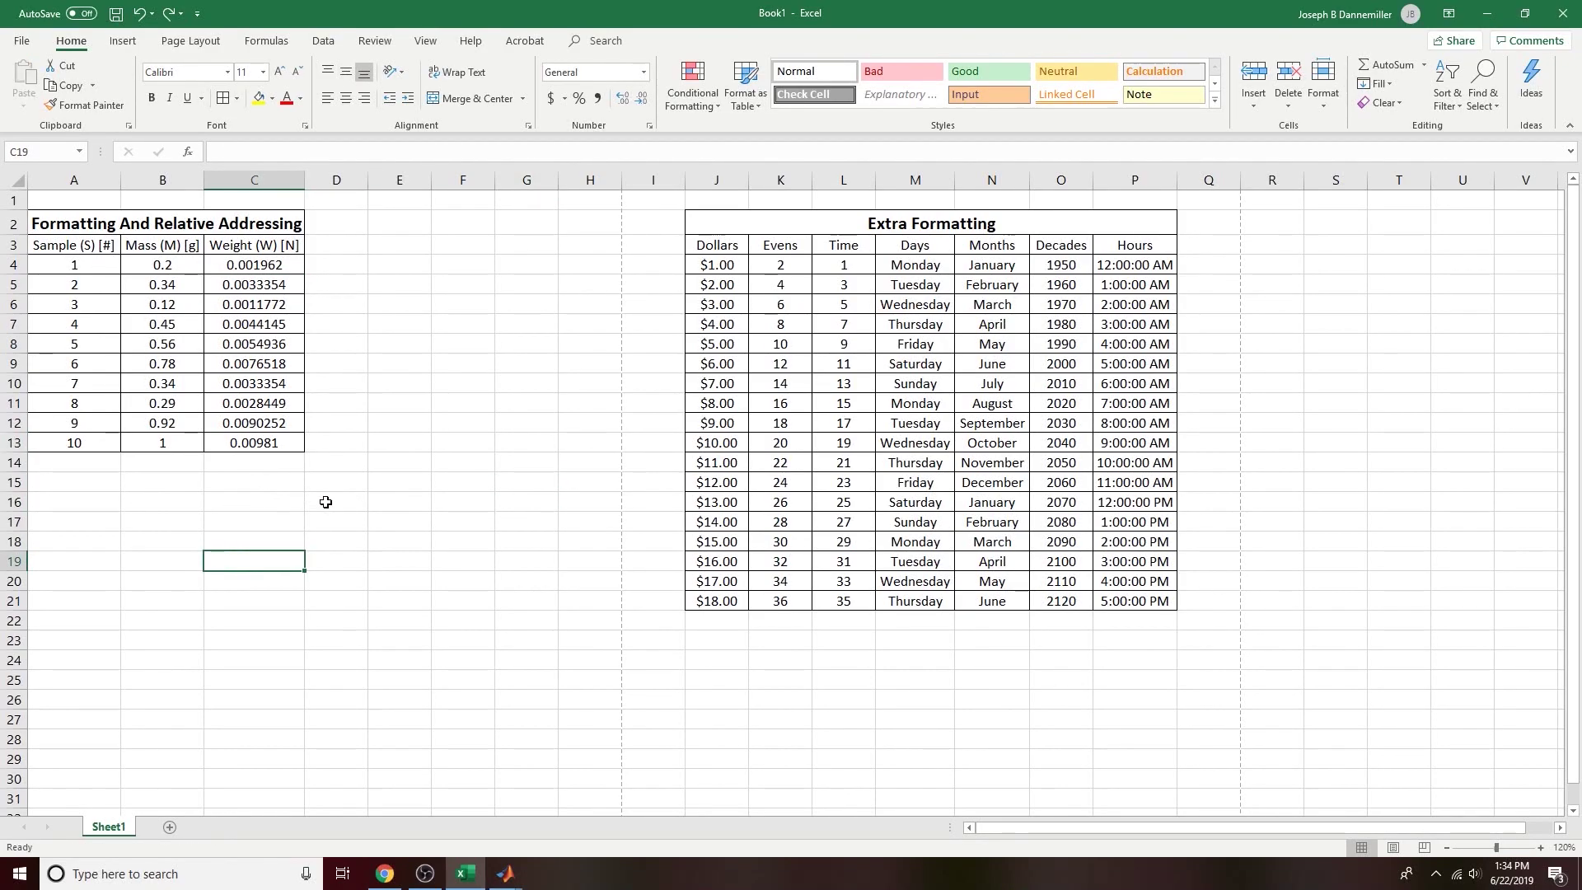
Step: Enter the title Fixed Addressing in A16 and merge and center it across A16:C16
click(94, 501)
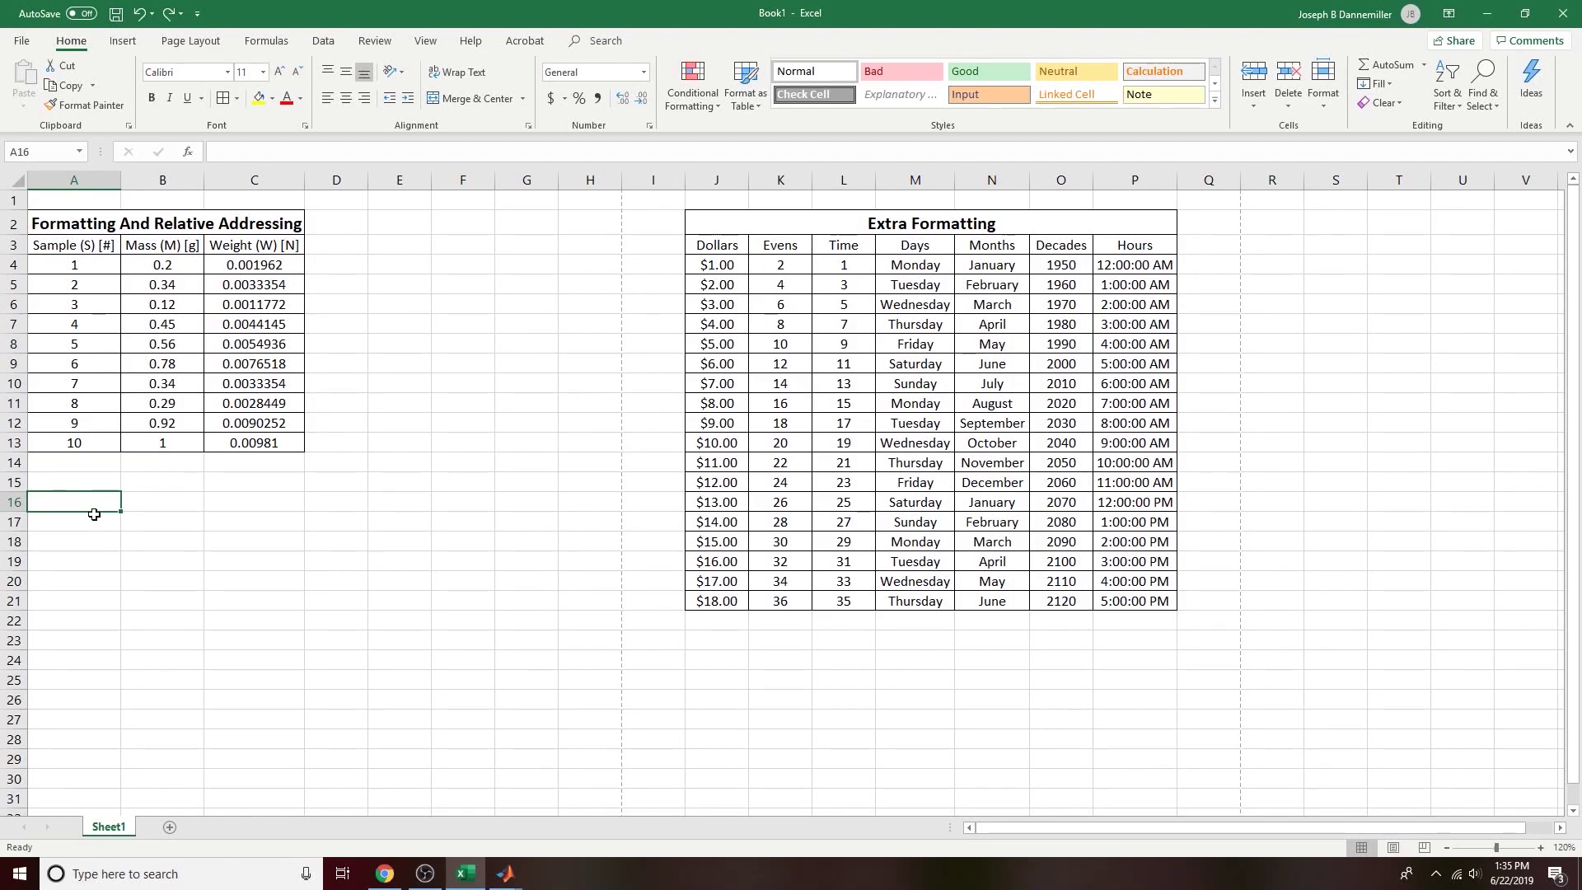
text(F)
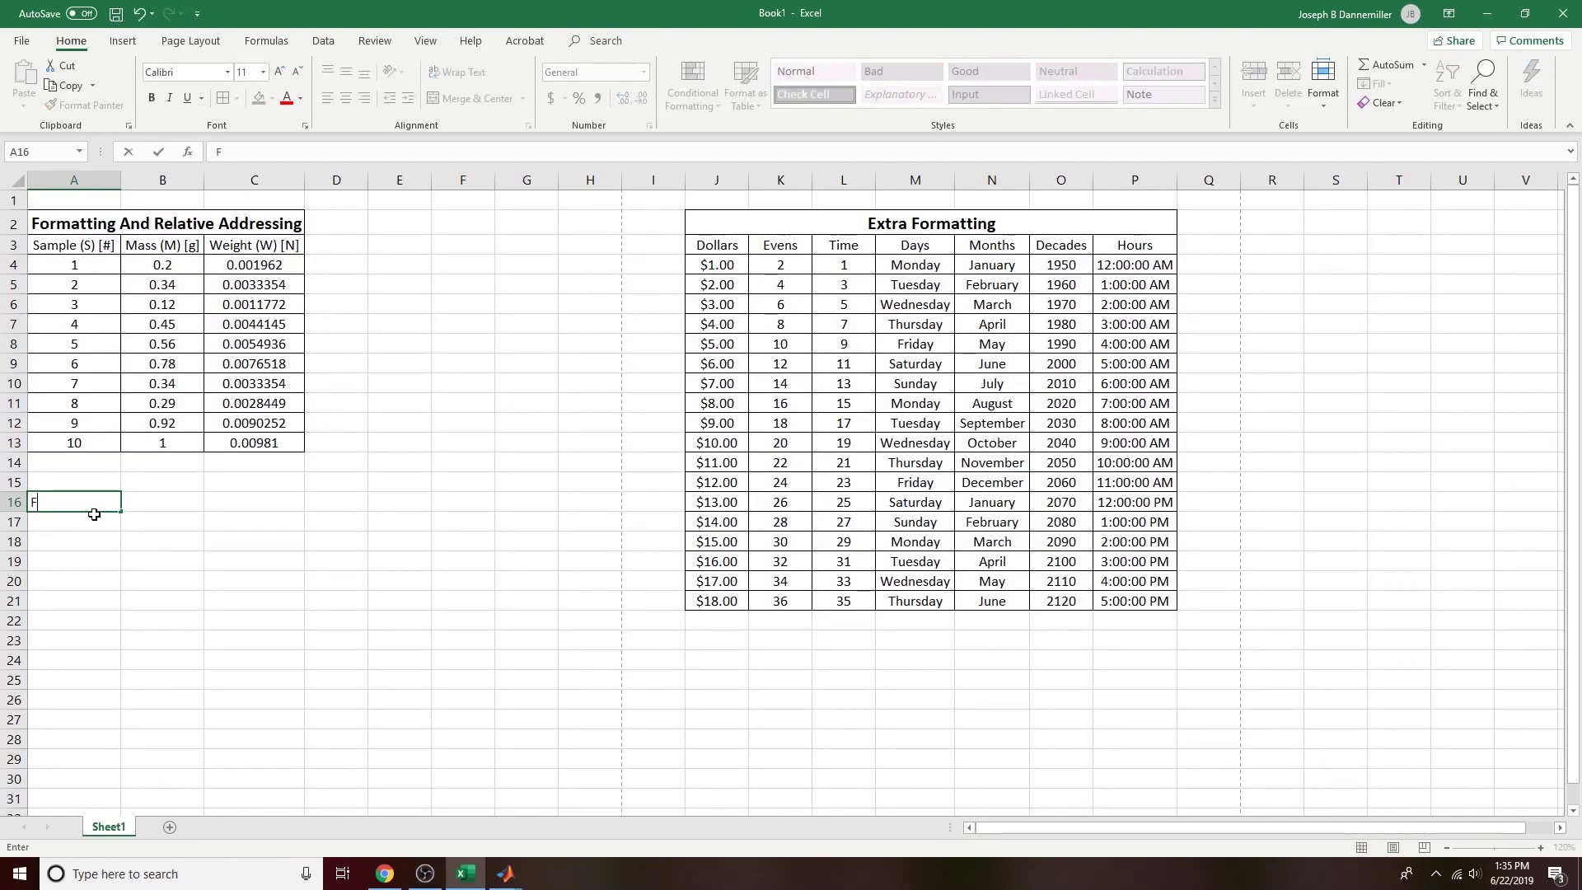
text(ixed Addressing)
click(264, 517)
drag(82, 504, 214, 516)
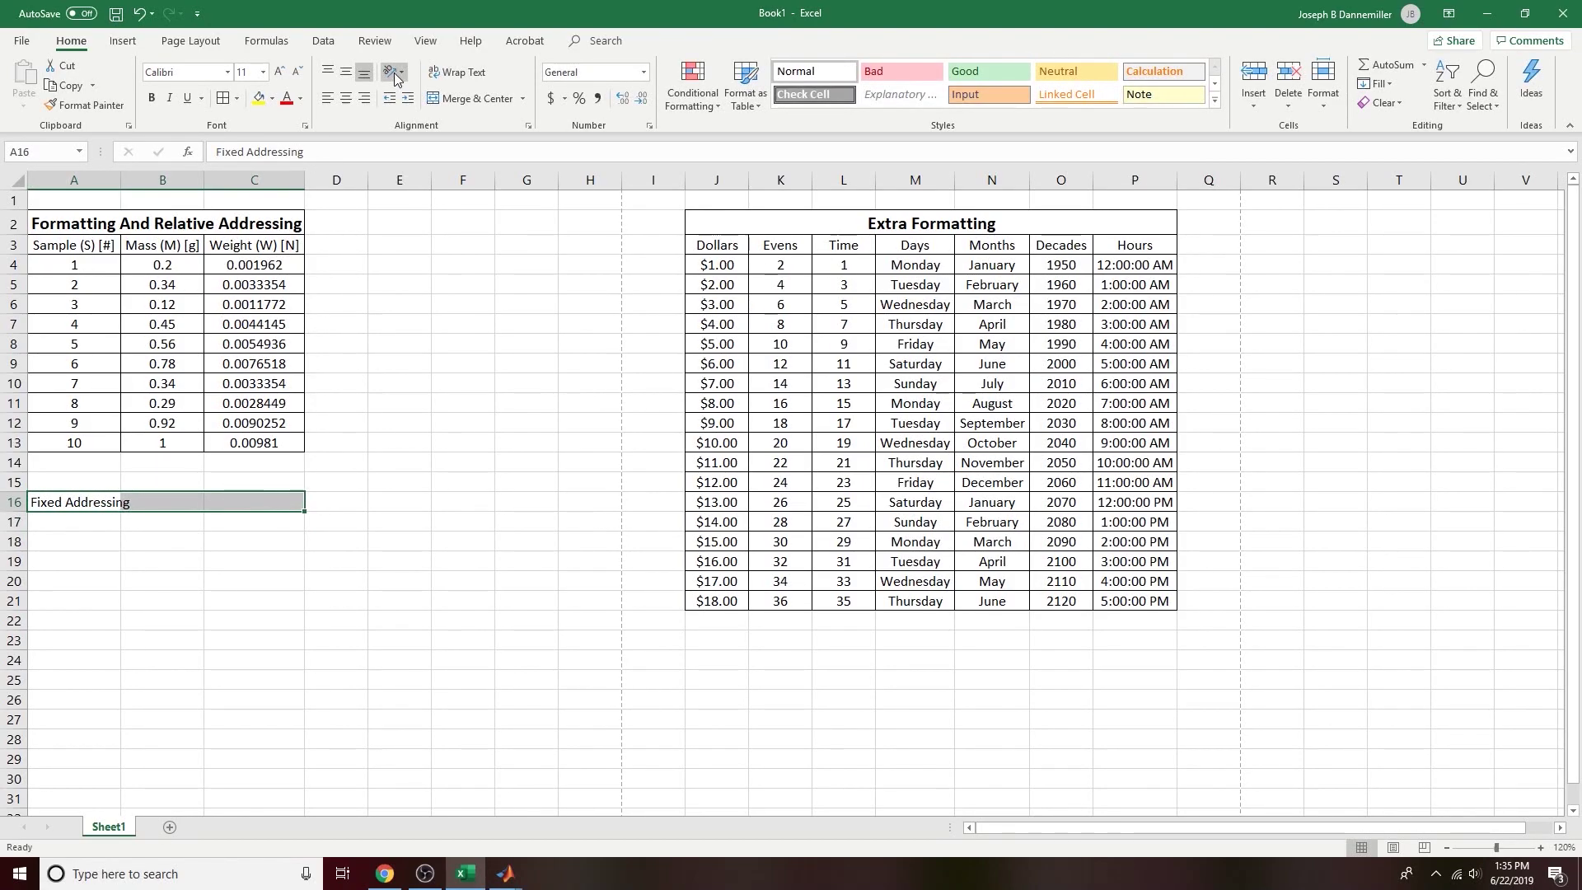
click(467, 97)
Step: Make the Fixed Addressing title bold and enlarge its font
click(277, 70)
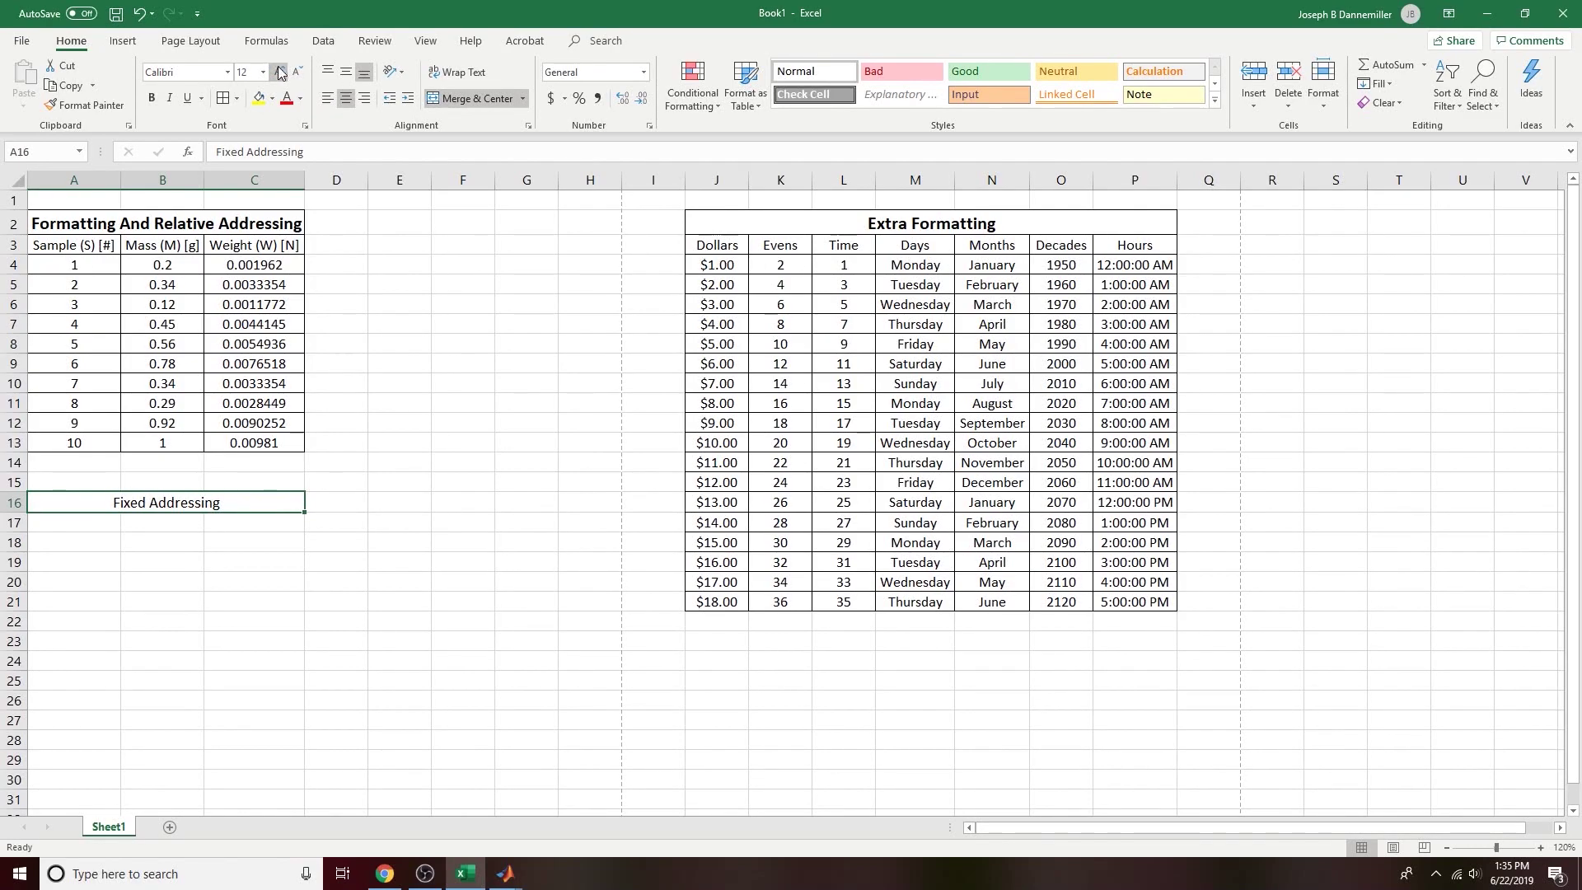
click(151, 97)
click(247, 568)
Step: Copy the headers and sample data in A3:C13 and paste them at A17 under the Fixed Addressing title
click(74, 525)
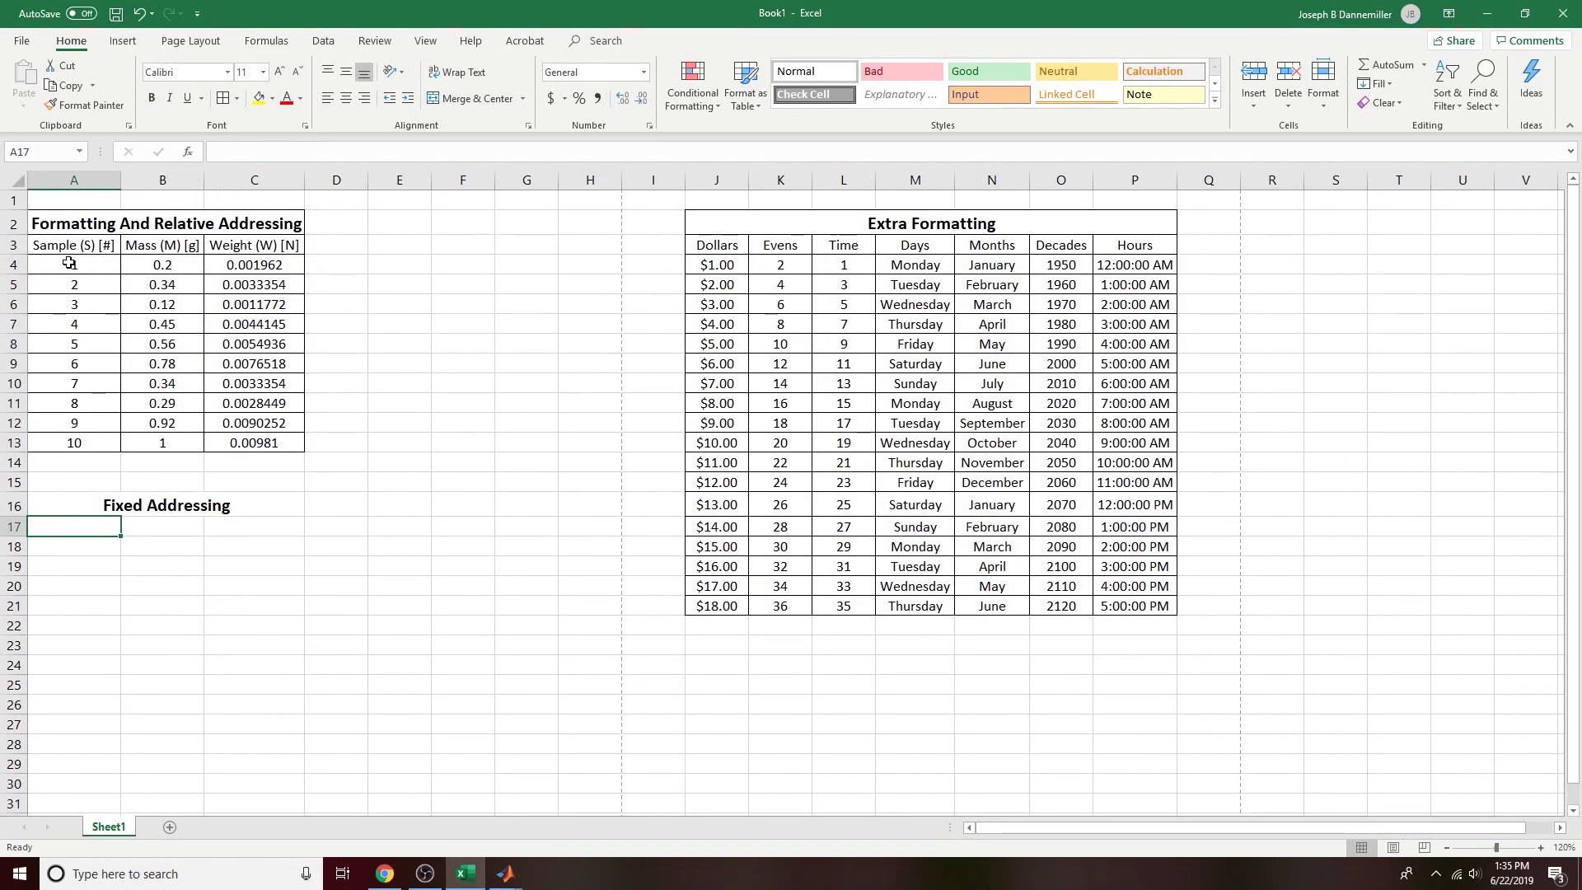
drag(68, 241, 256, 443)
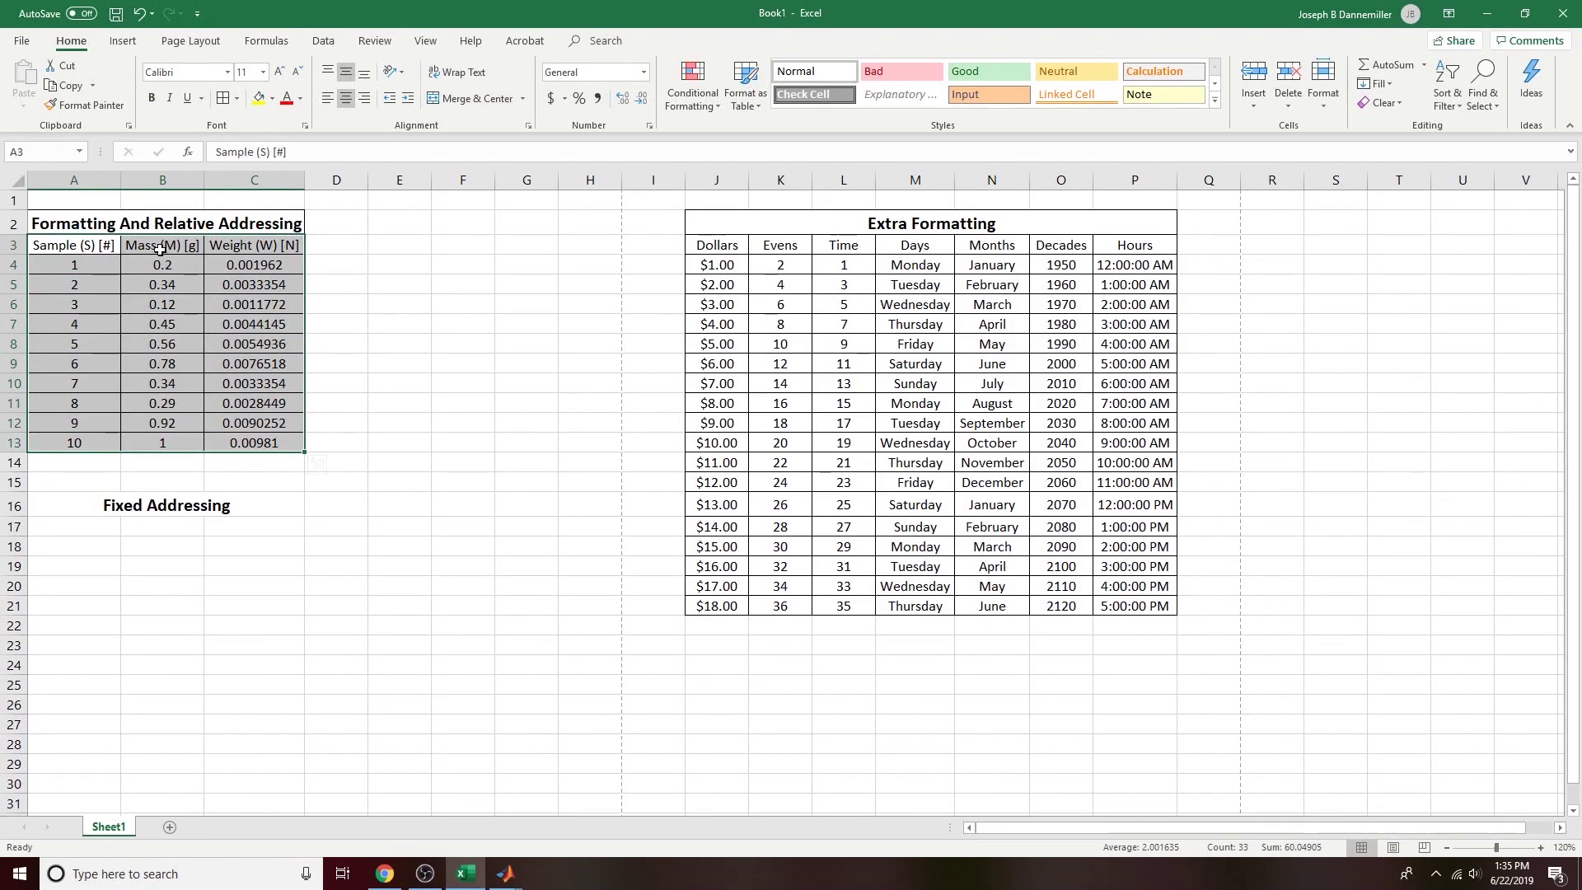
right_click(75, 248)
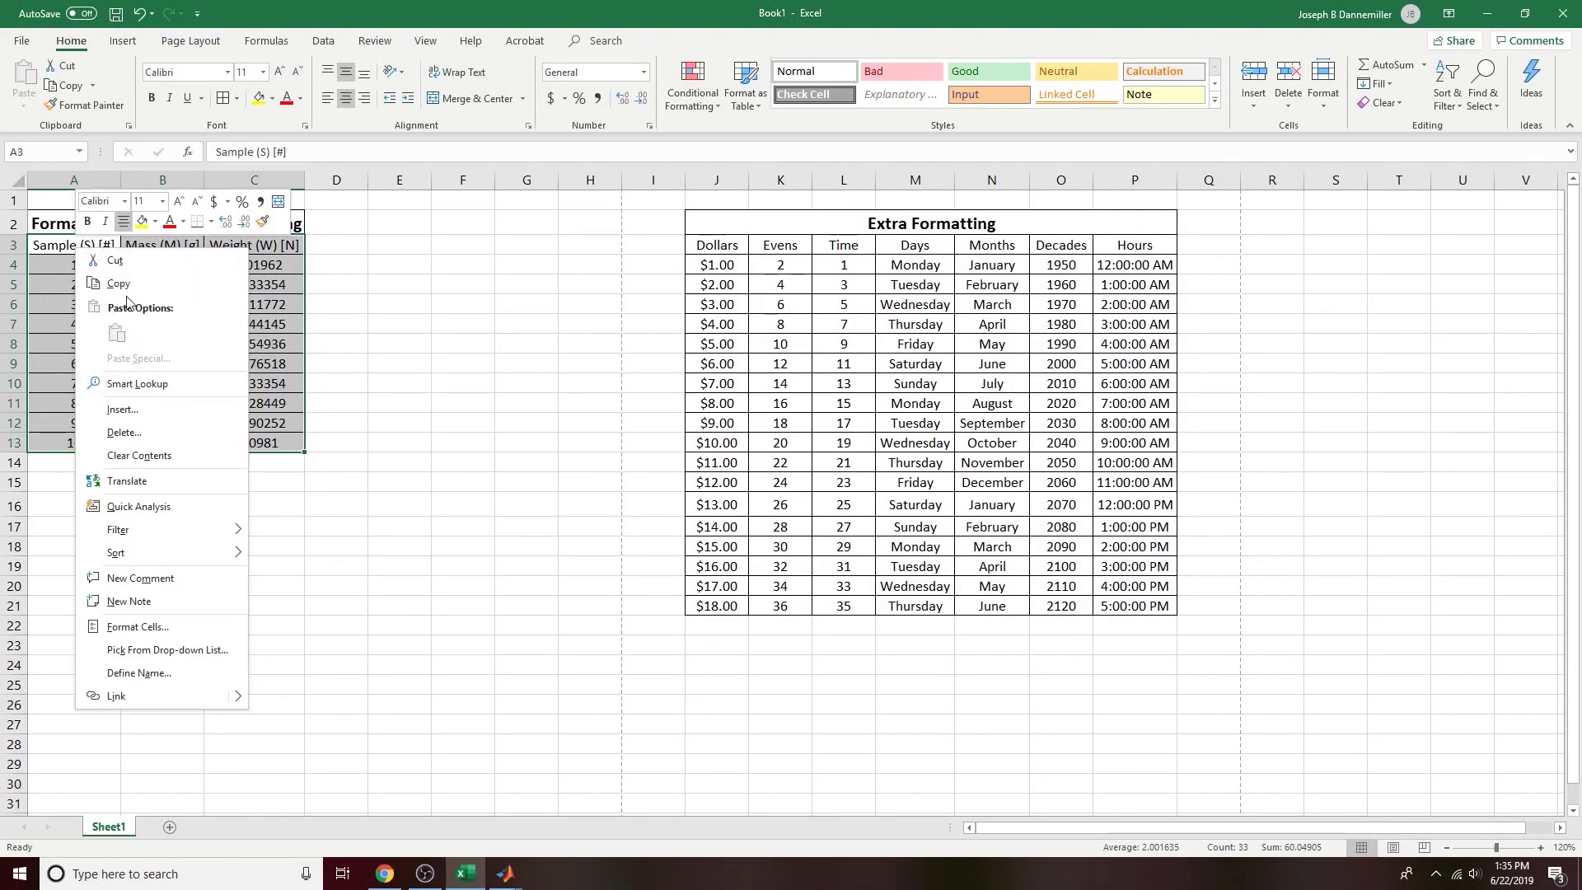
click(122, 283)
right_click(94, 525)
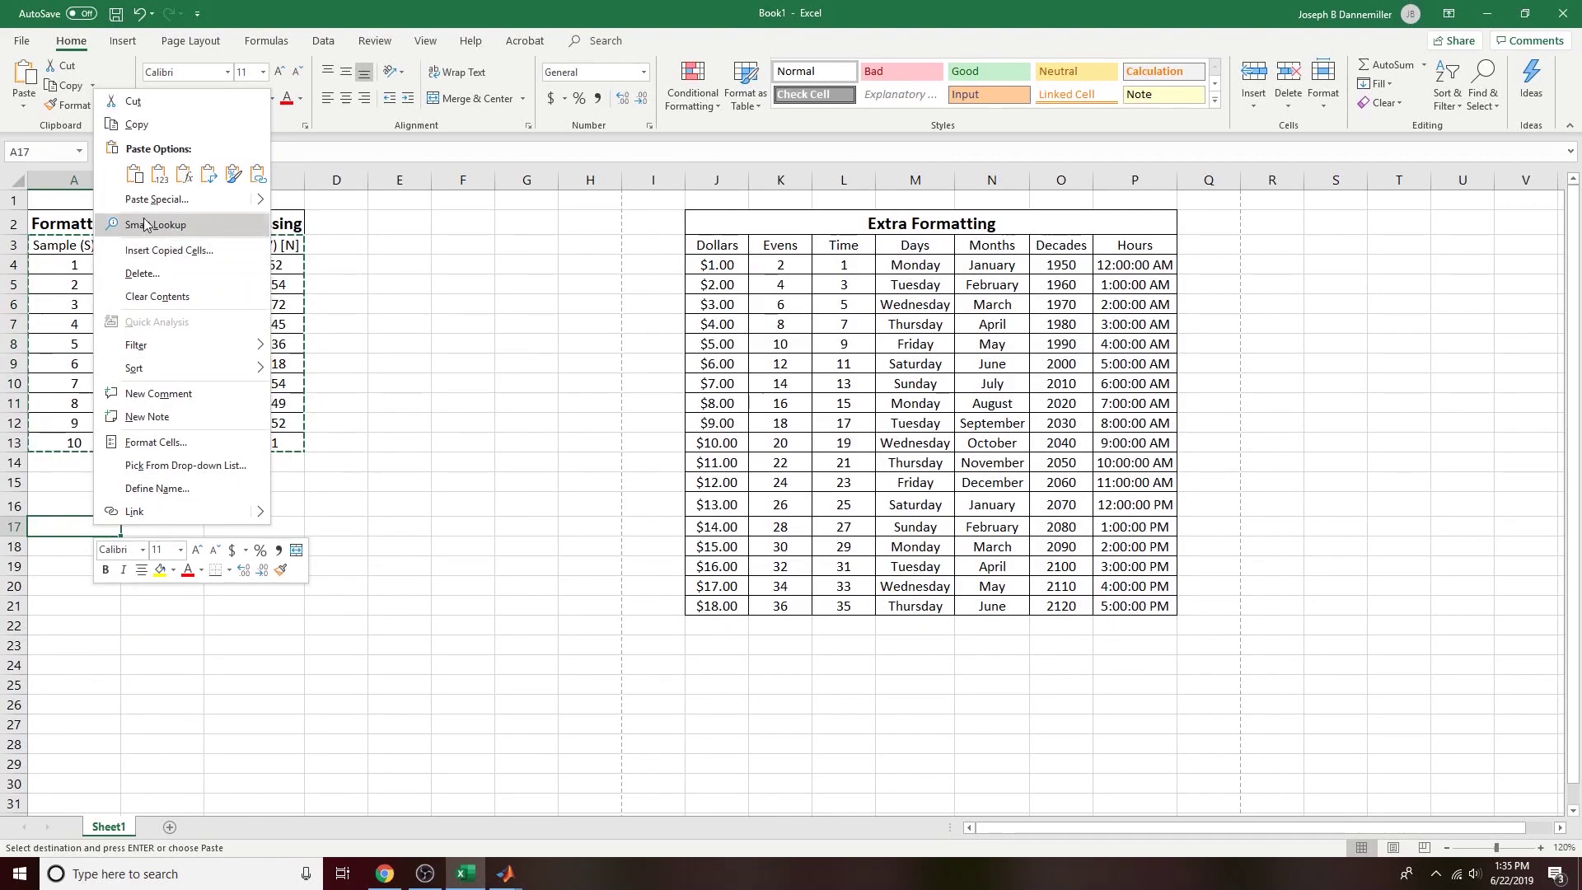
click(134, 174)
click(413, 587)
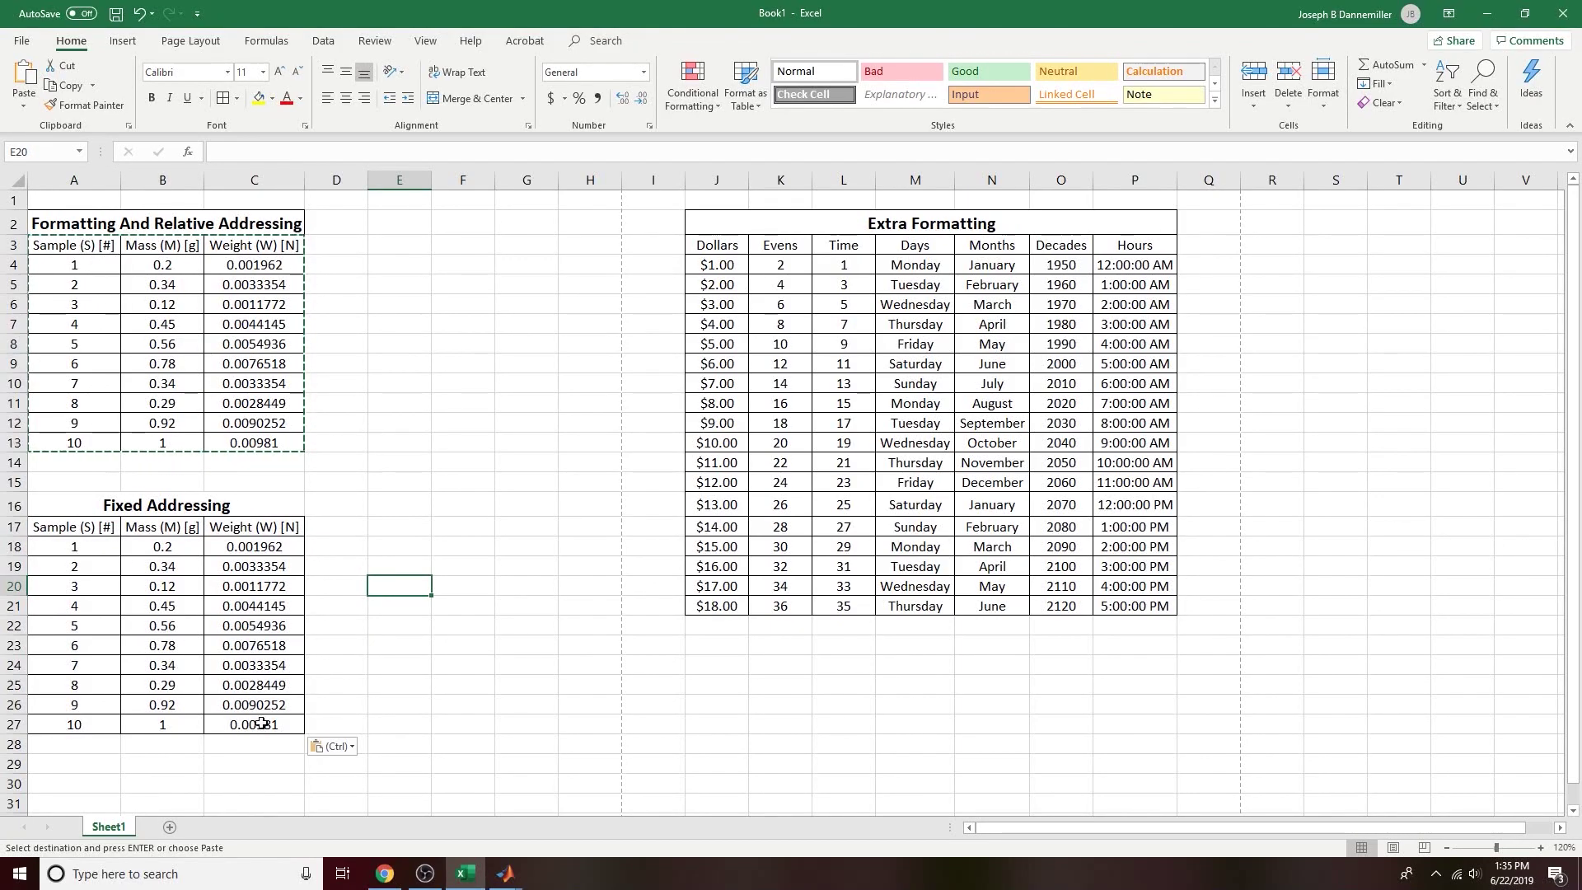
click(420, 709)
Step: Clear the contents of the weight cells C18:C27 in the Fixed Addressing table
scroll(339, 596, down, 1)
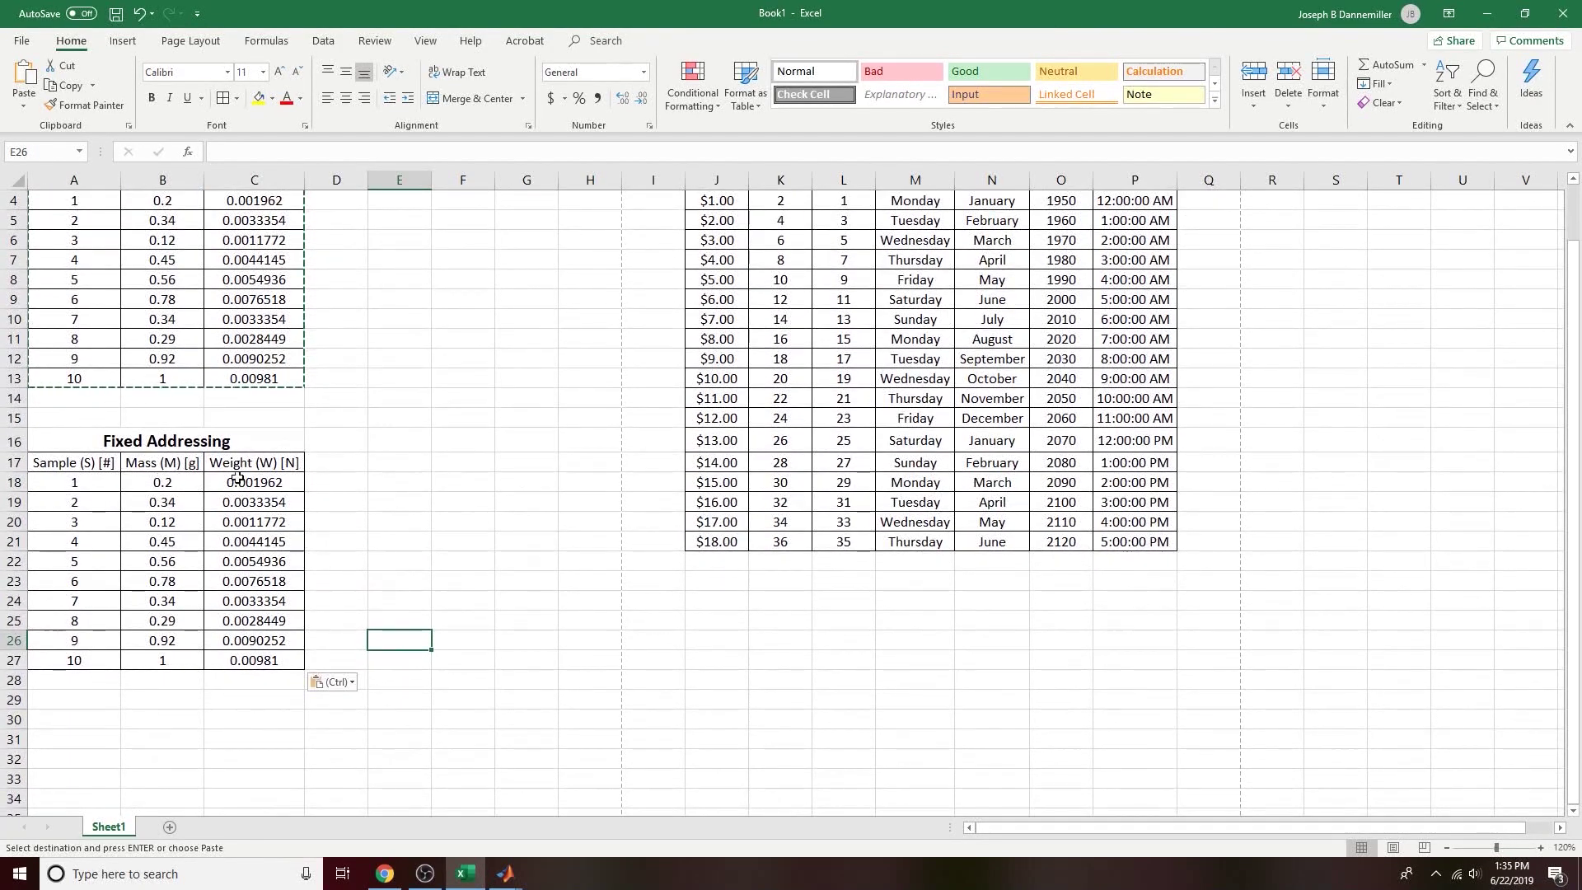
drag(265, 485, 257, 660)
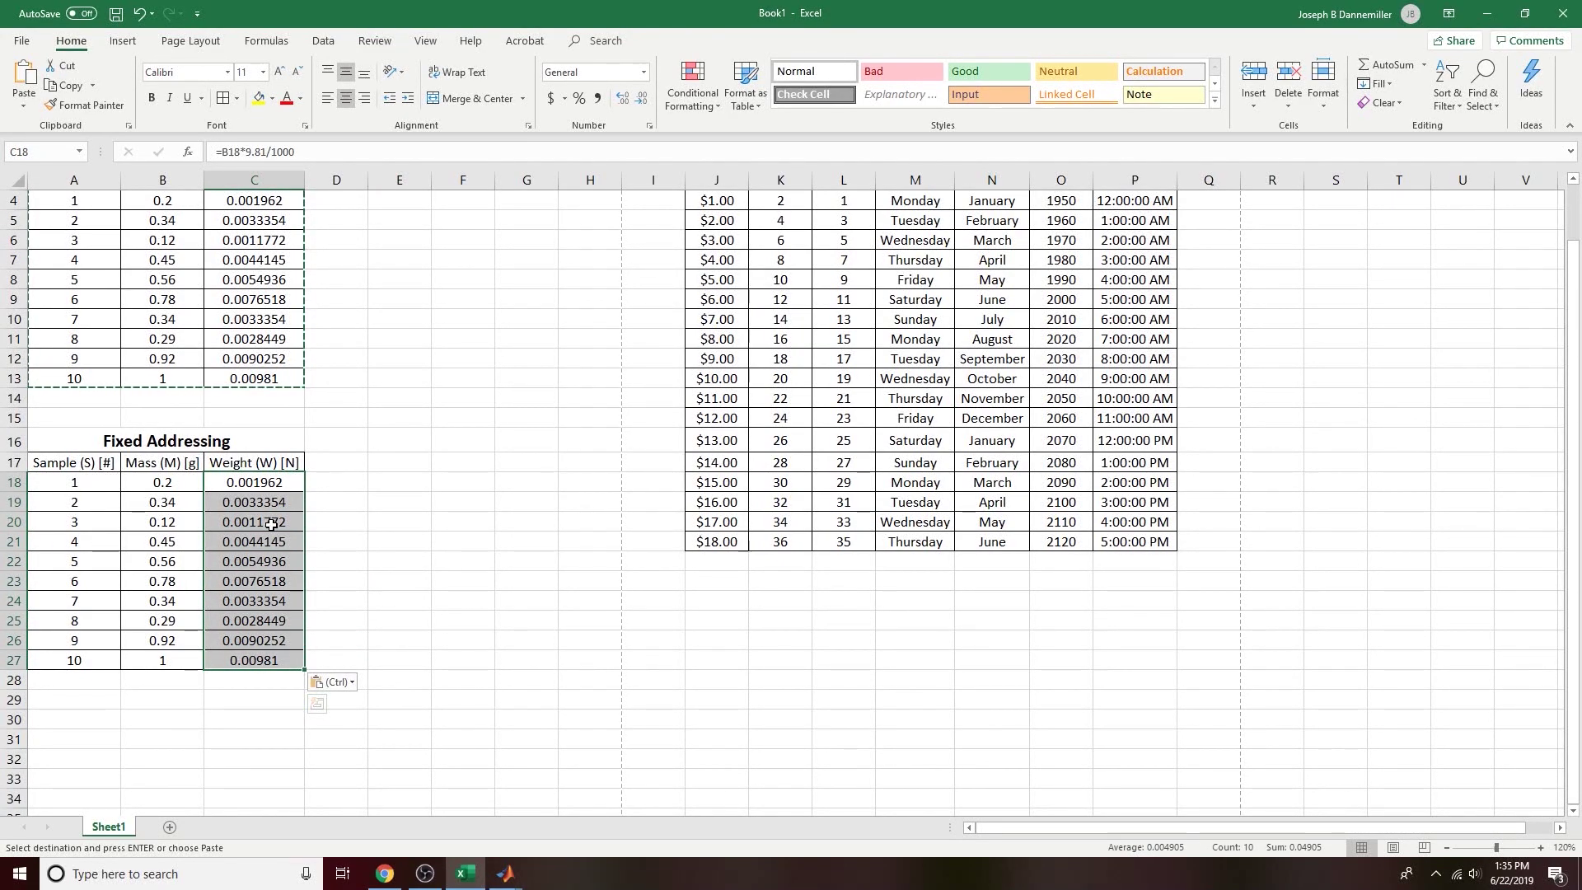
right_click(260, 483)
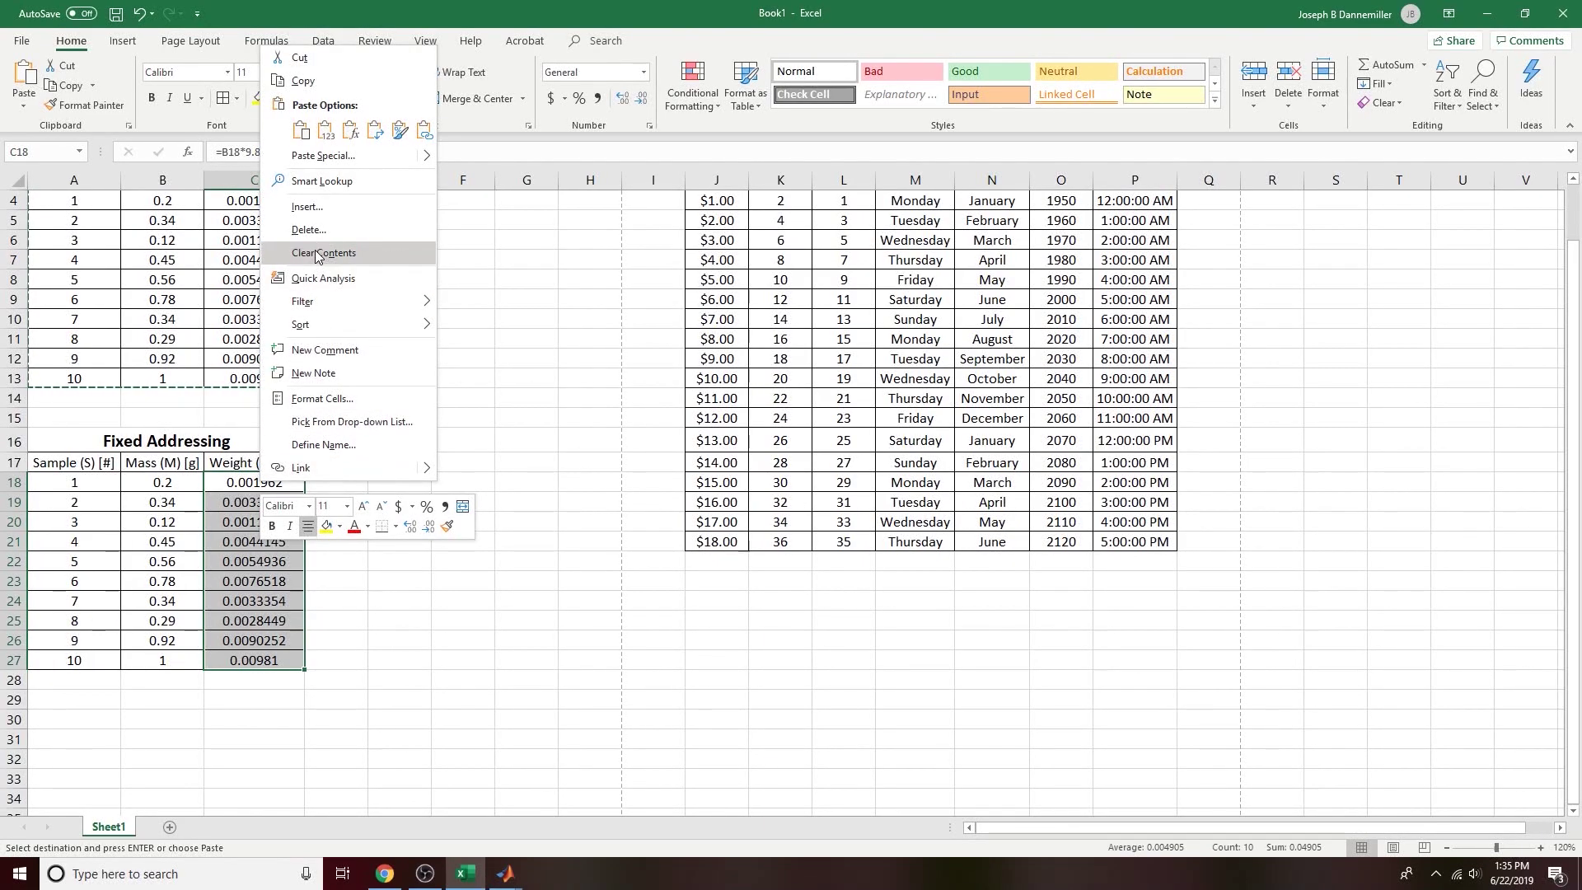
click(323, 253)
click(470, 530)
Step: Step through the weight cells from C18 down to C27 in the Fixed Addressing table
click(282, 480)
click(276, 502)
key(Down)
key(Down)
key(Down)
key(Down)
key(Down)
key(Down)
key(Down)
key(Down)
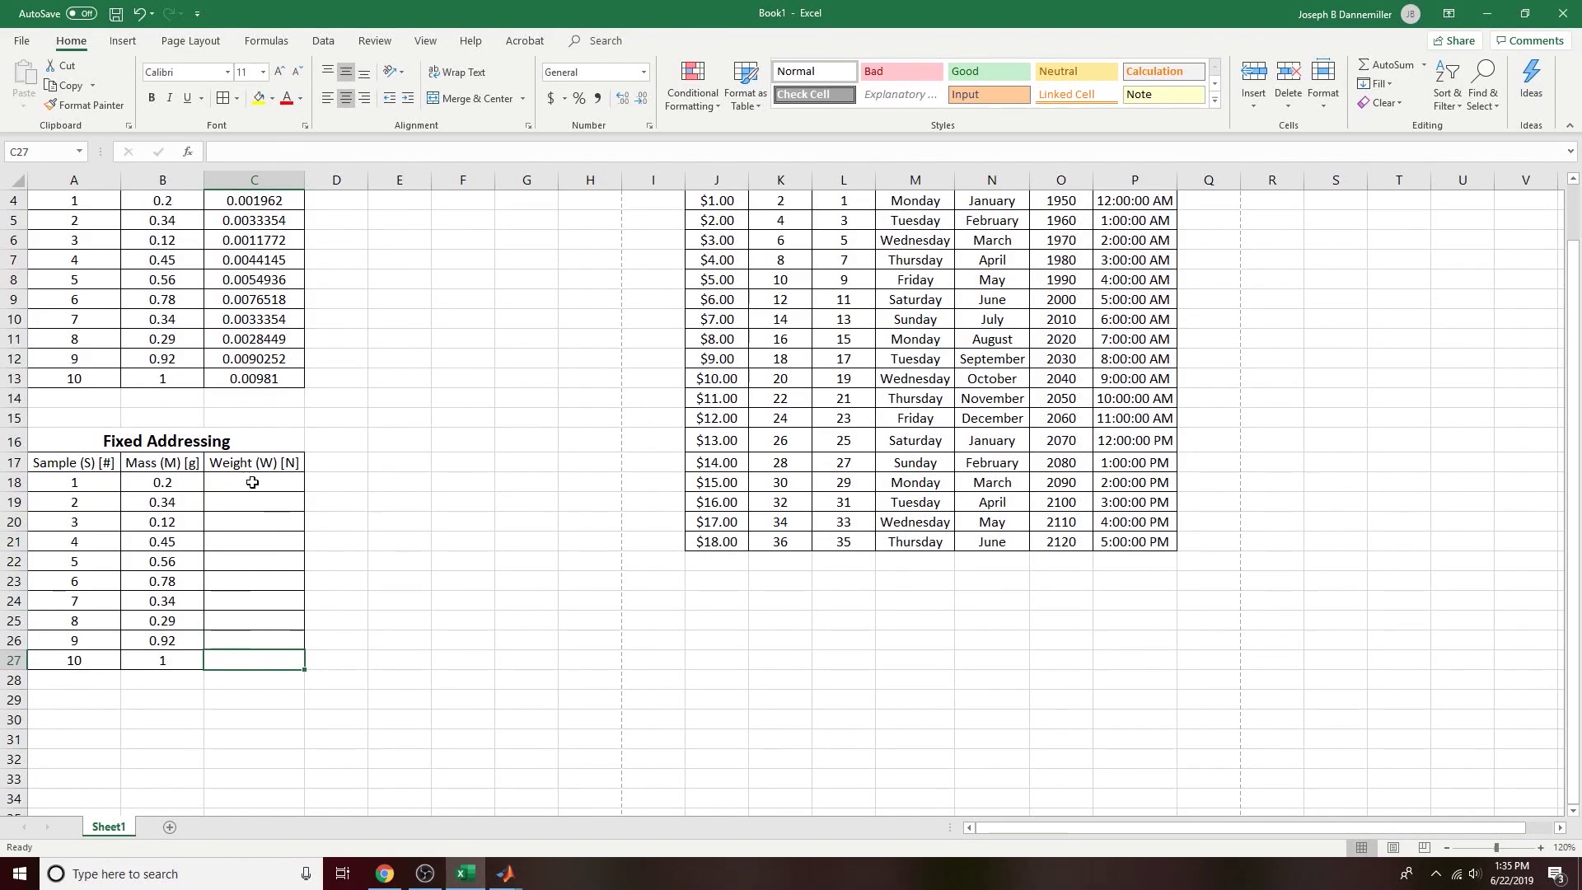
Step: Enter the label Gravity at Testing Location in E18 beside the Fixed Addressing table
click(413, 521)
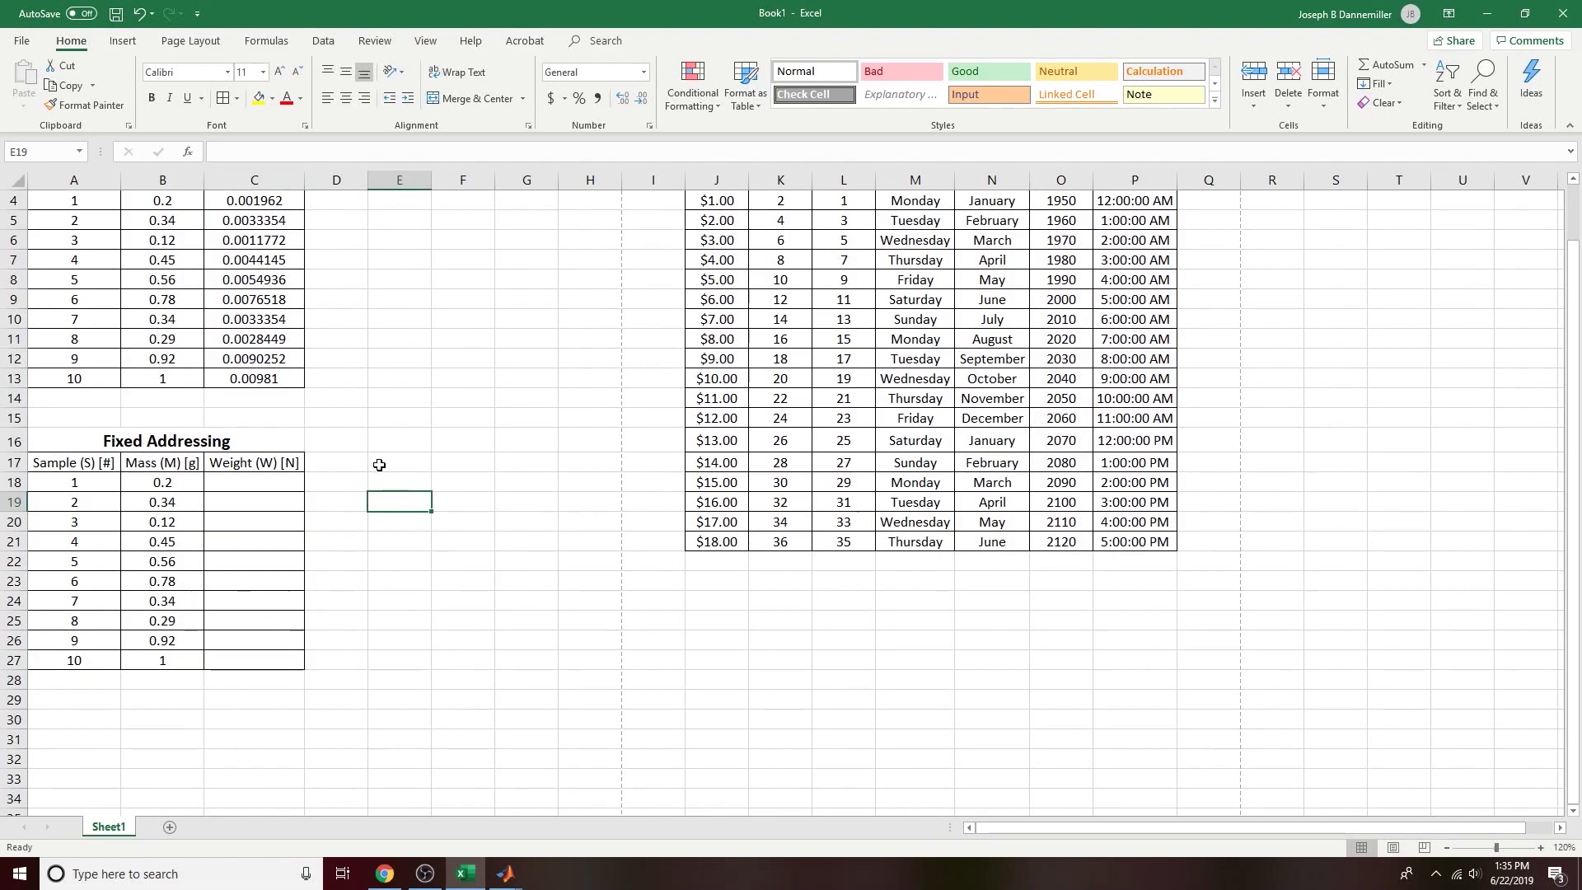
click(406, 462)
click(408, 484)
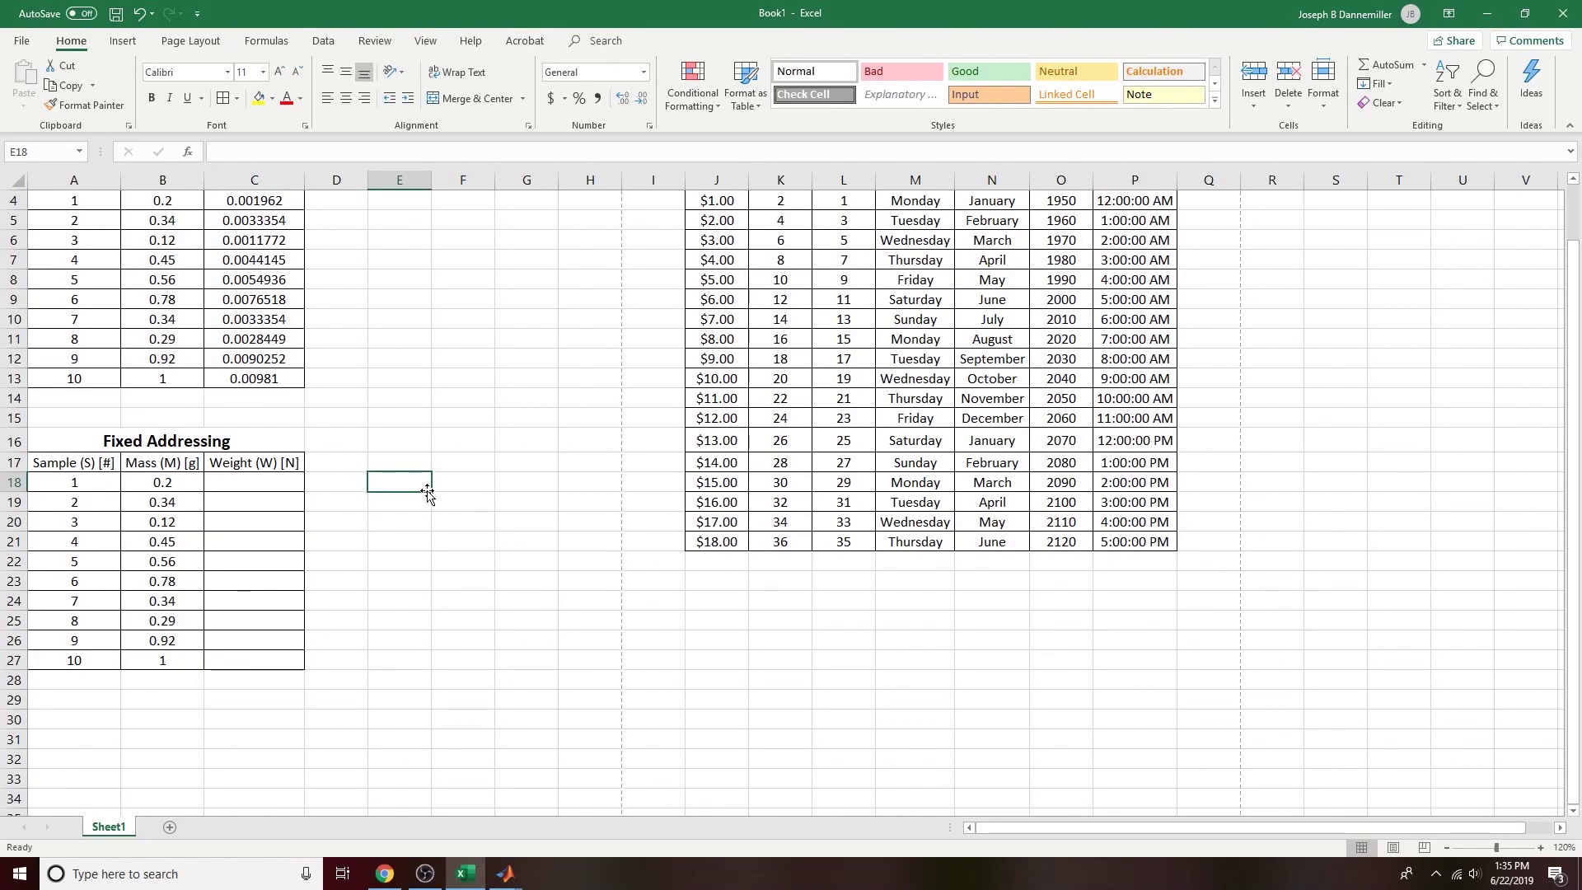
text(Gra)
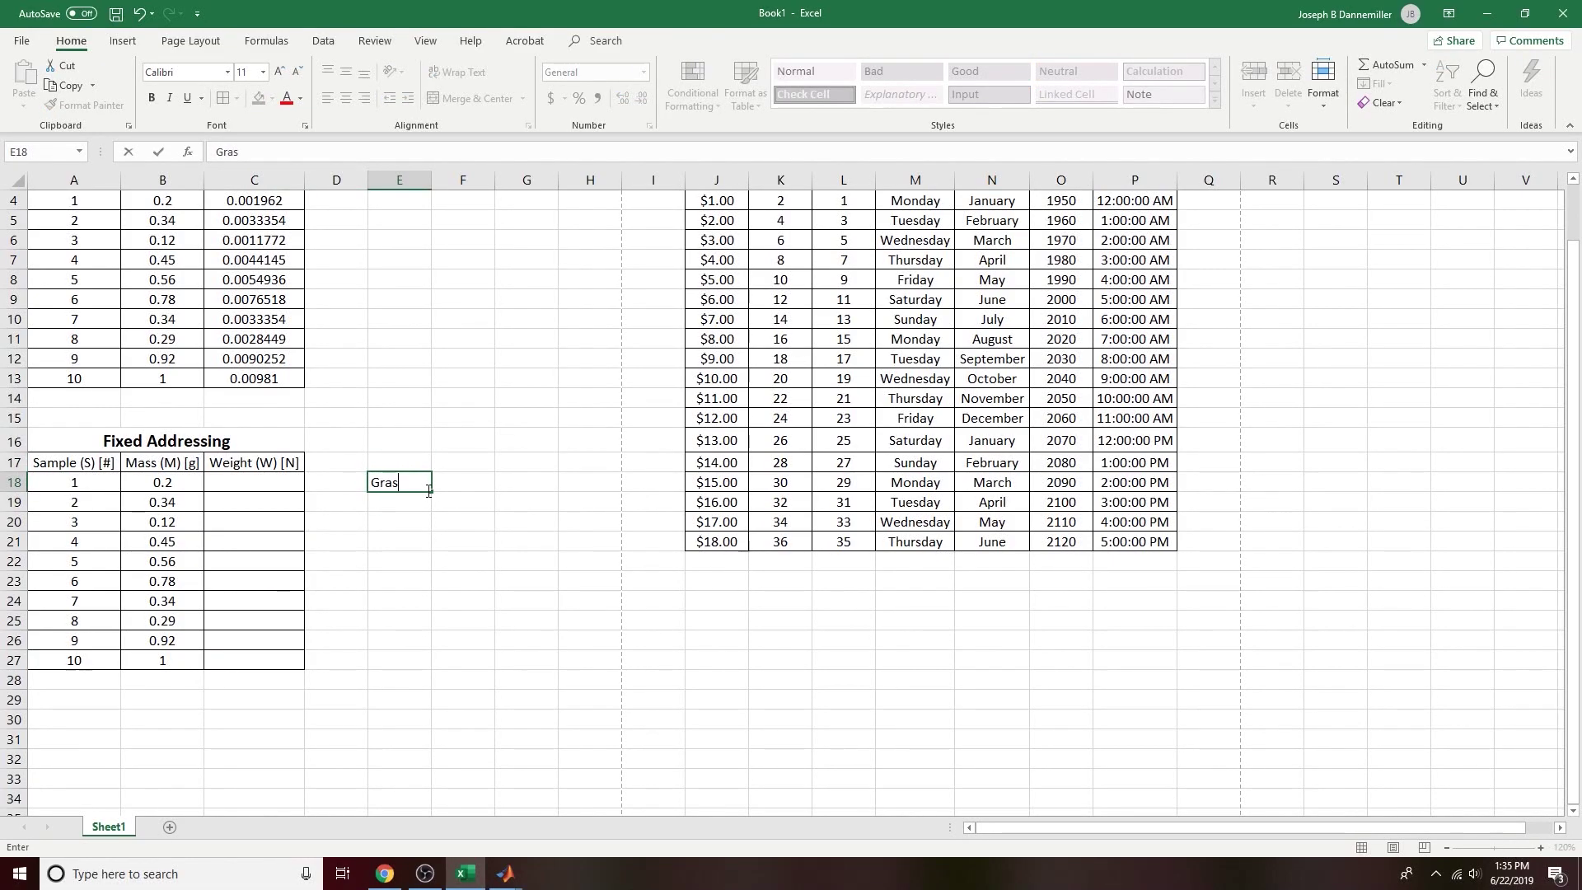
text(vity at Testing Location)
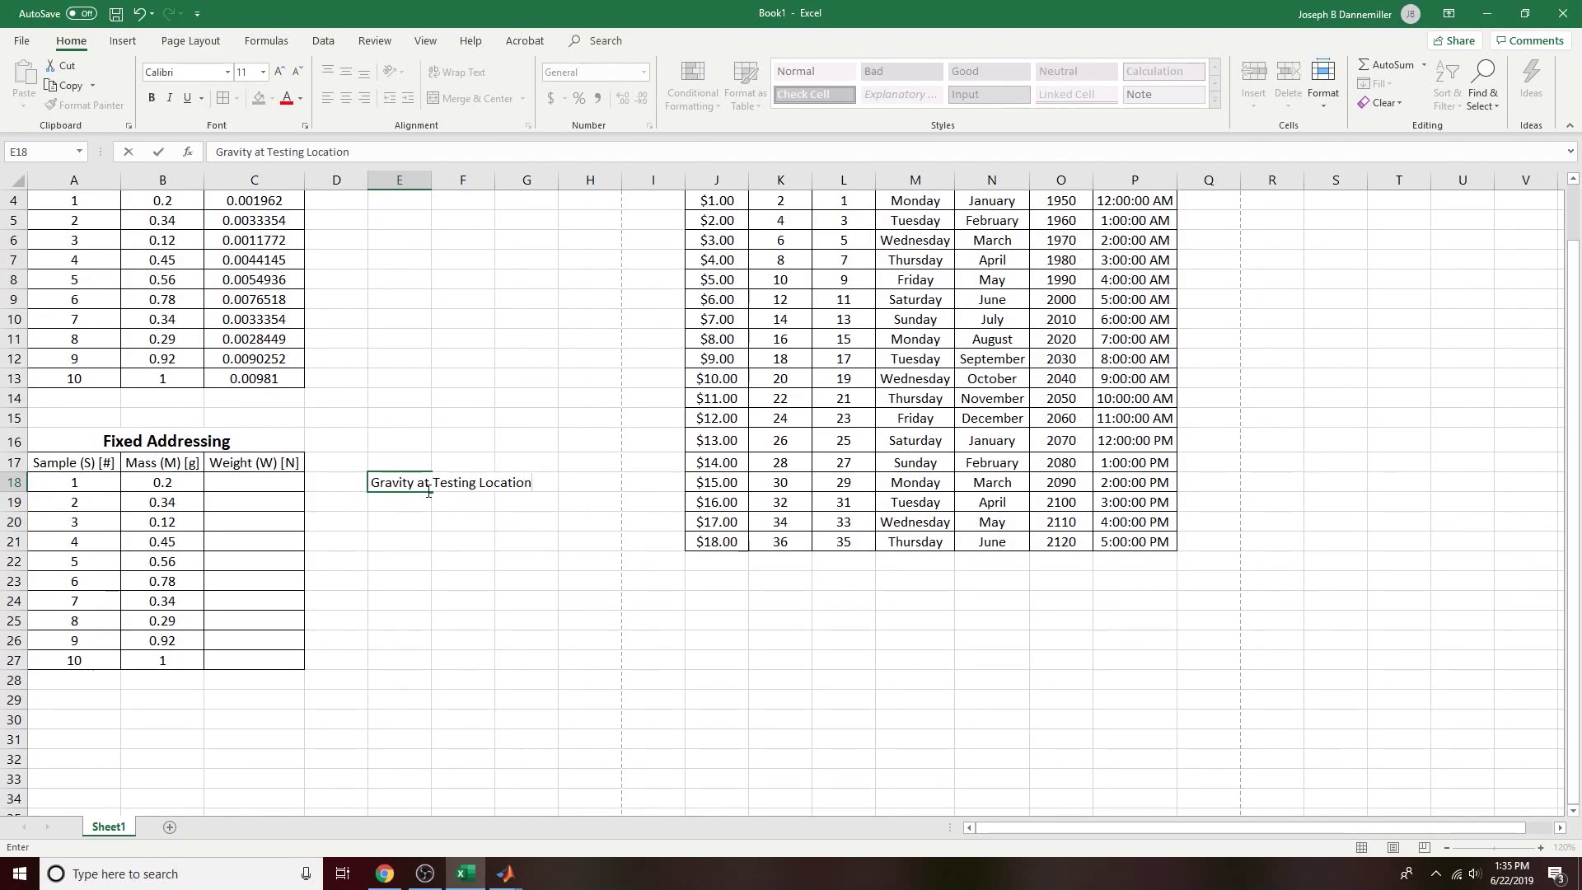
key(Return)
key(Up)
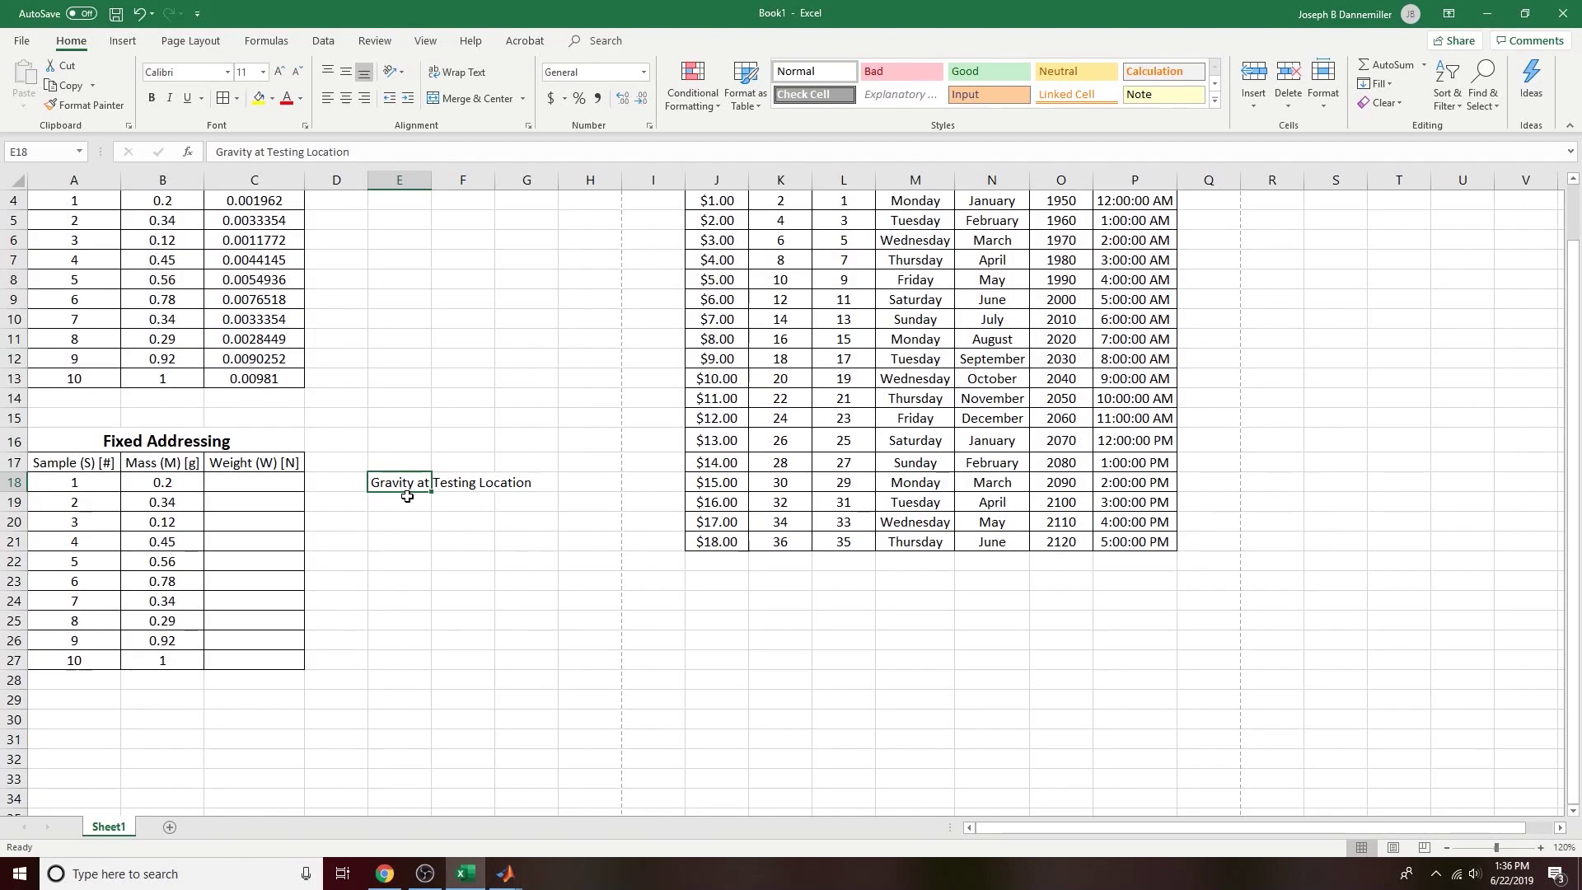
Step: Merge and center the Gravity at Testing Location label across E18:G18
drag(433, 185, 543, 184)
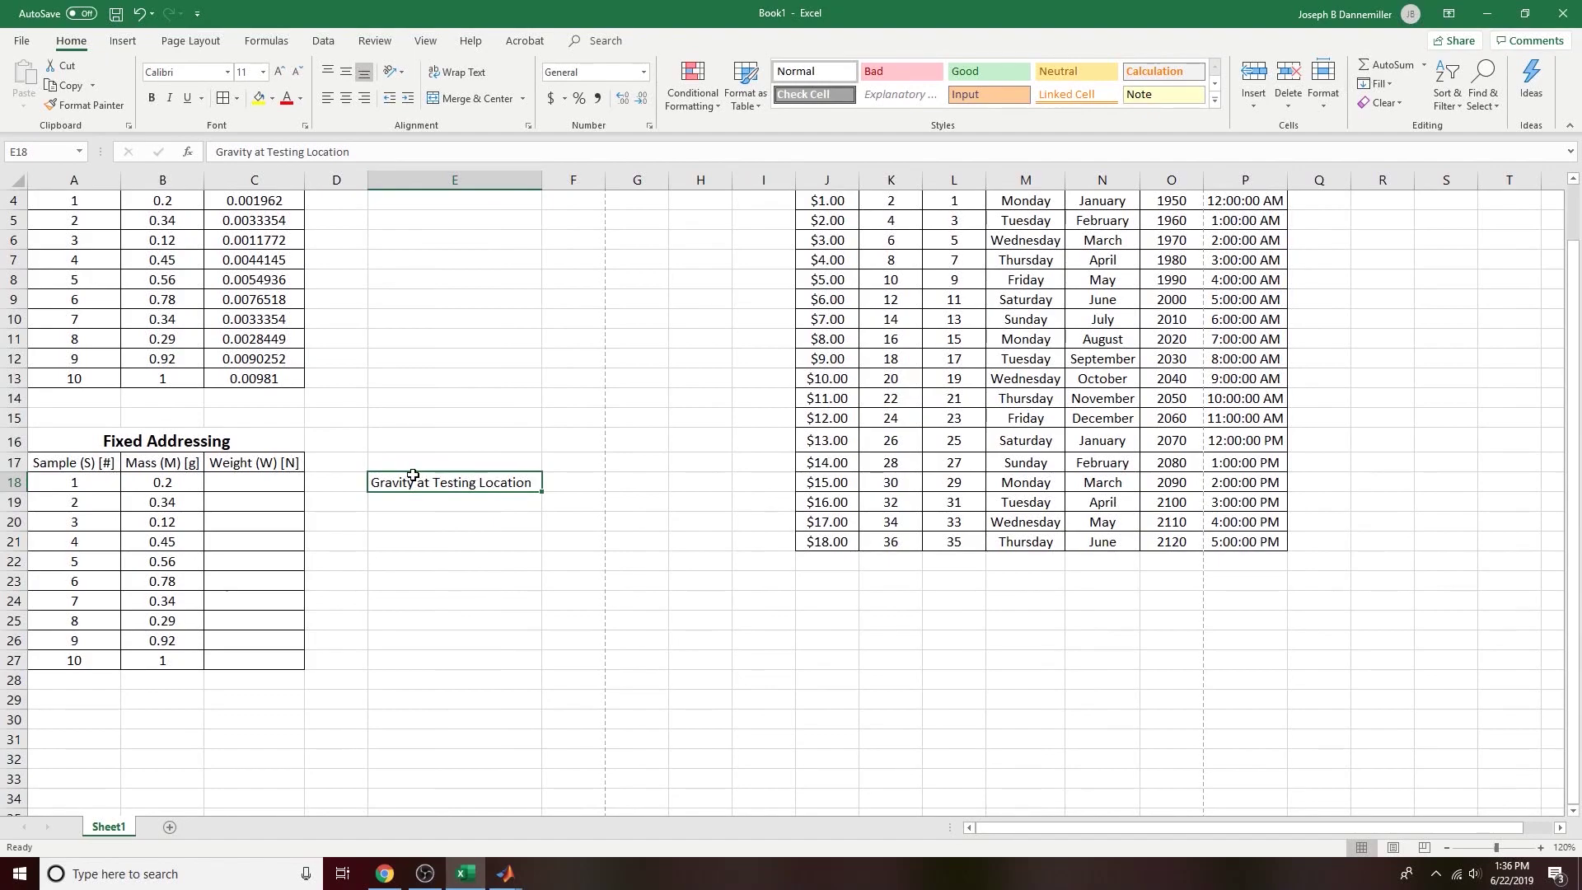
key(ctrl+z)
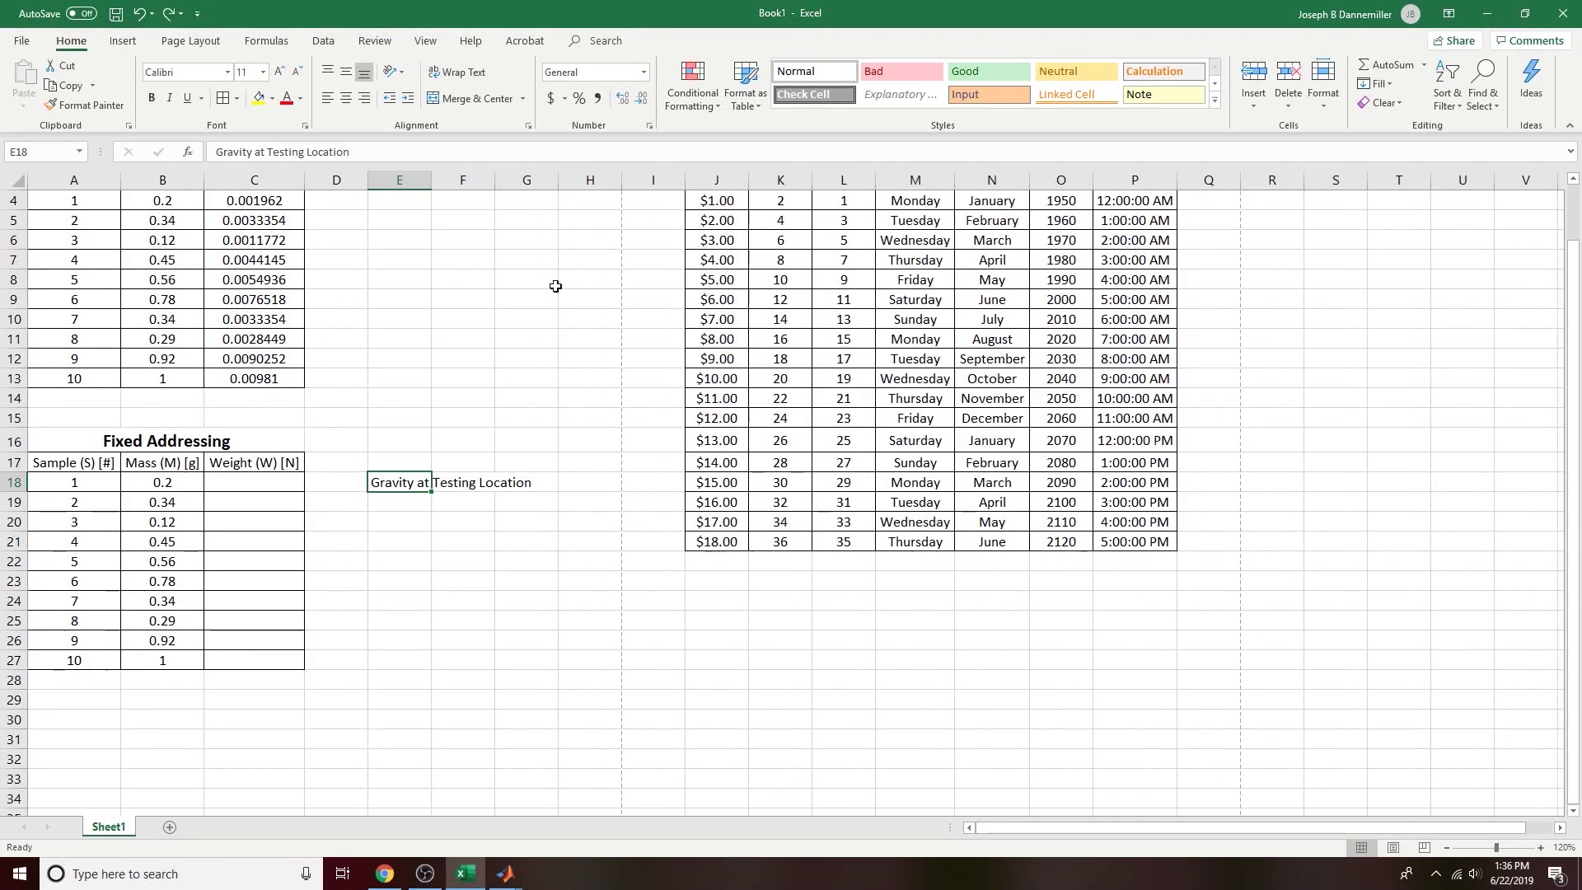
click(420, 522)
drag(401, 485, 541, 484)
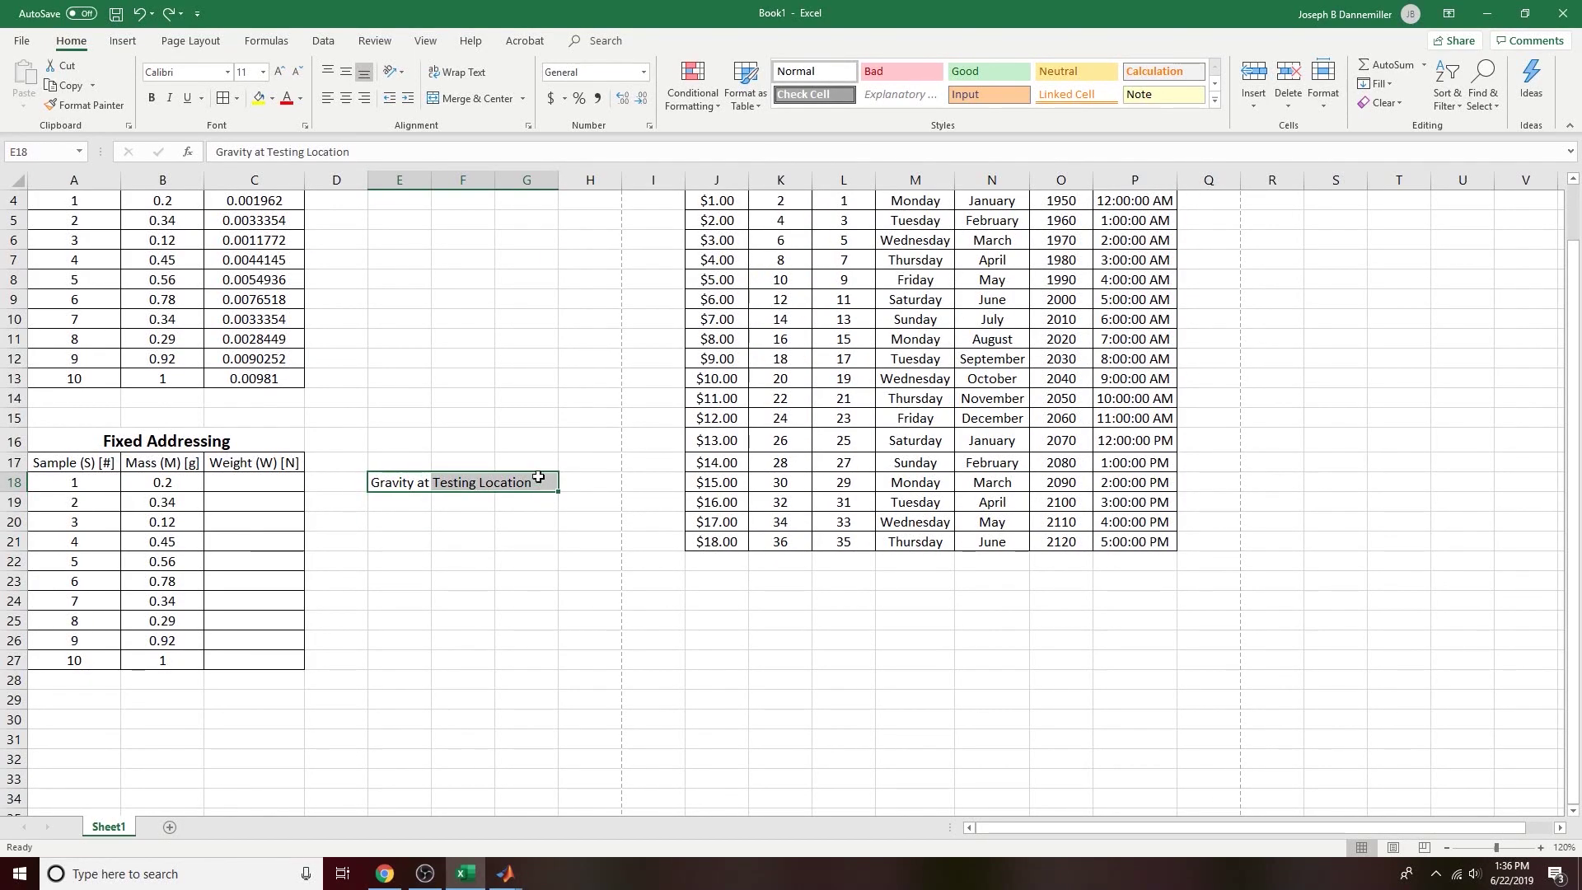
click(470, 98)
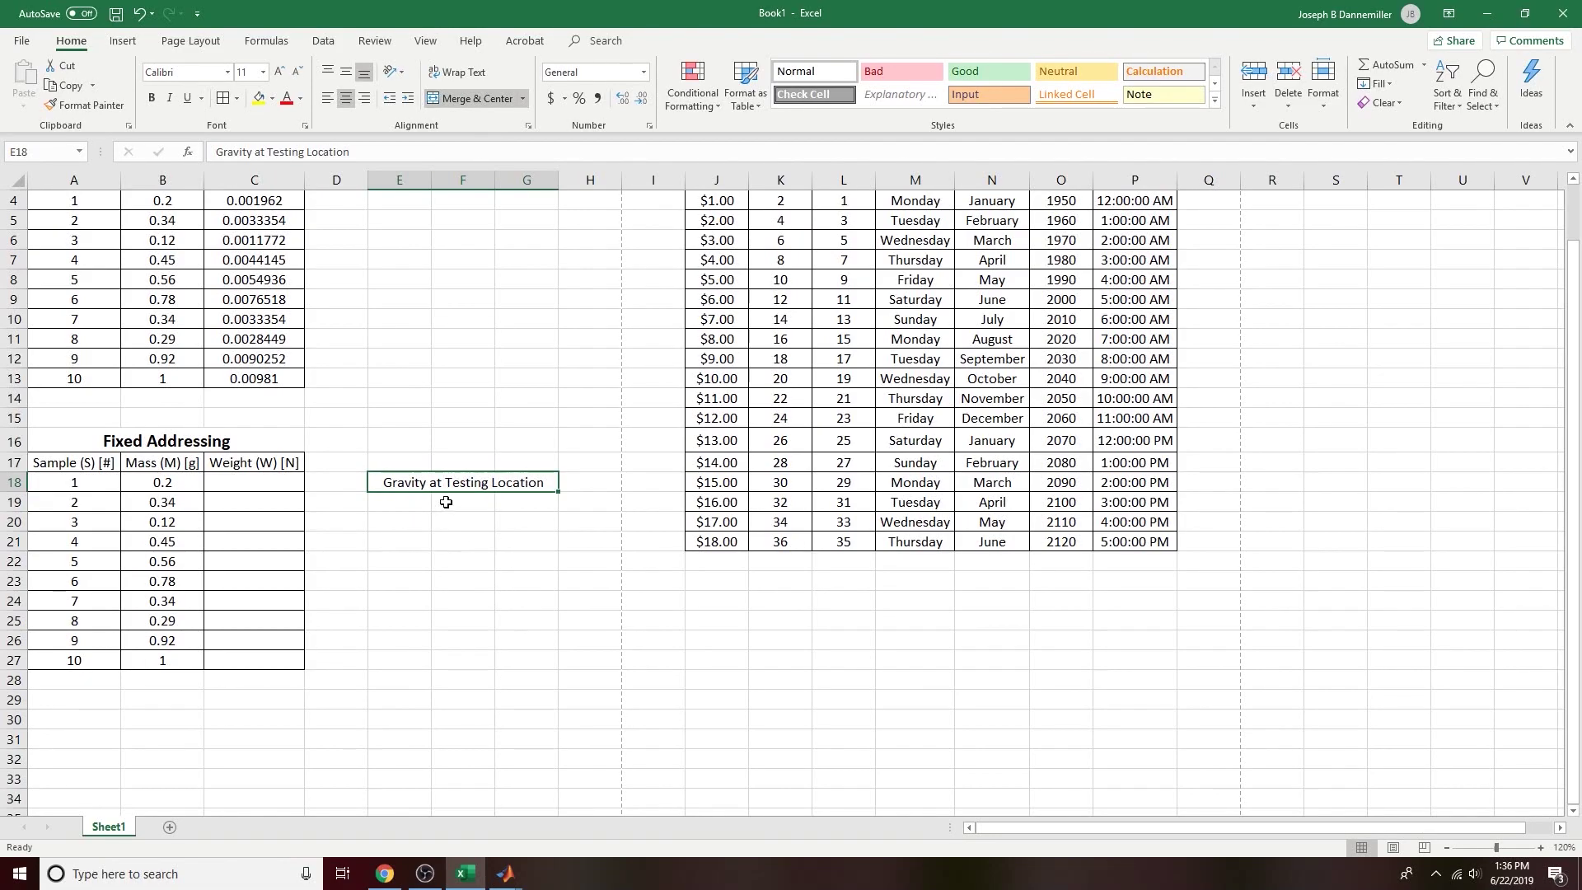
click(478, 537)
Step: Enter g = in E19 and the unit m/s^2 in G19 under the gravity label
click(410, 507)
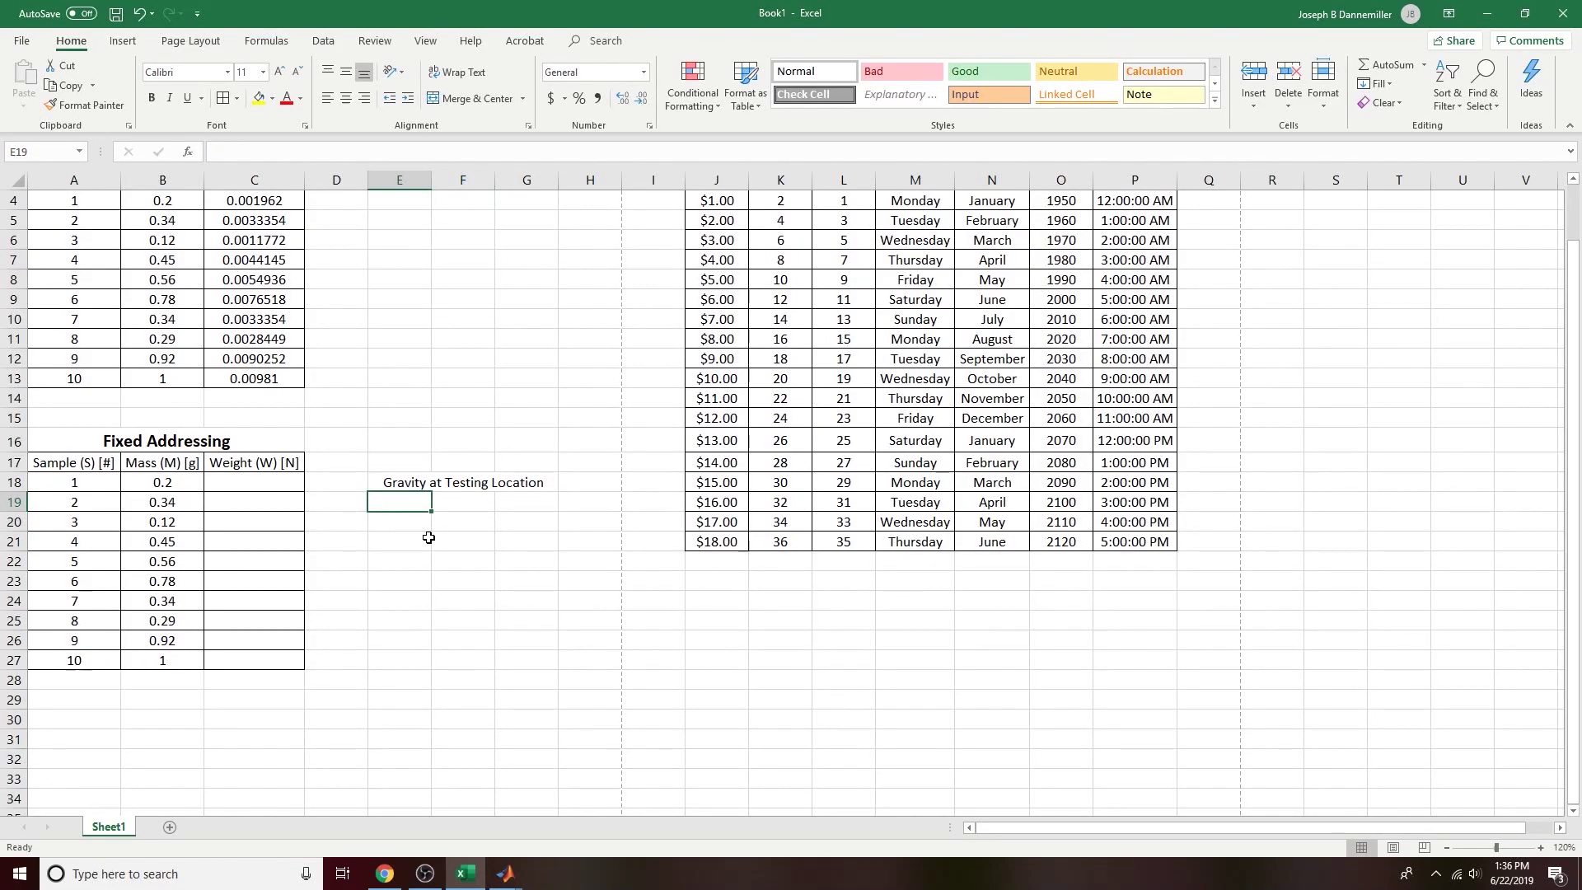
text(g =)
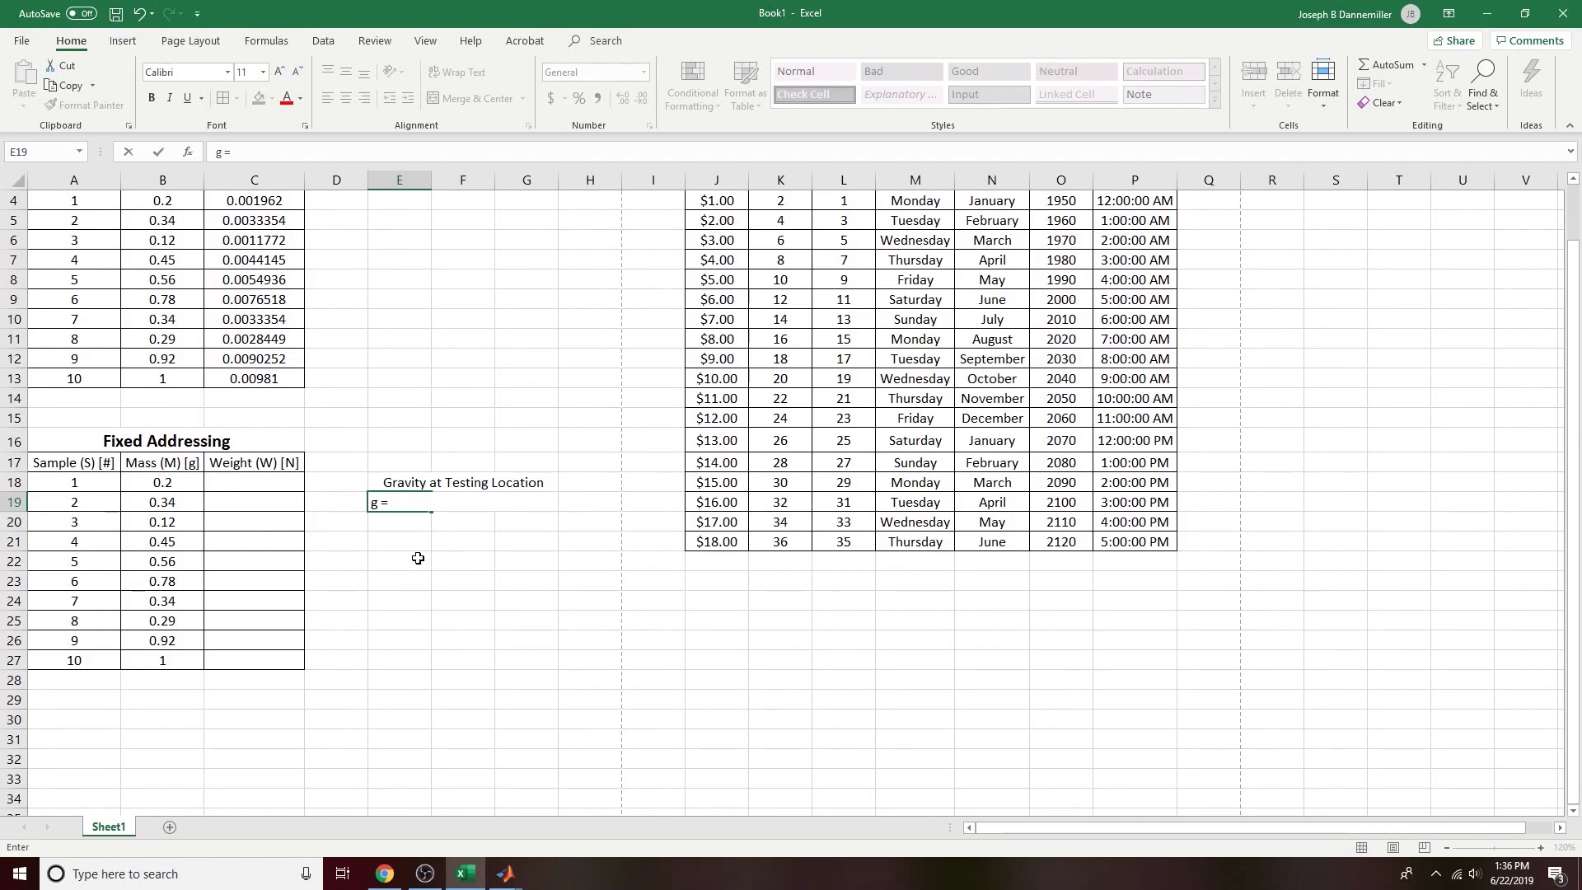
click(420, 558)
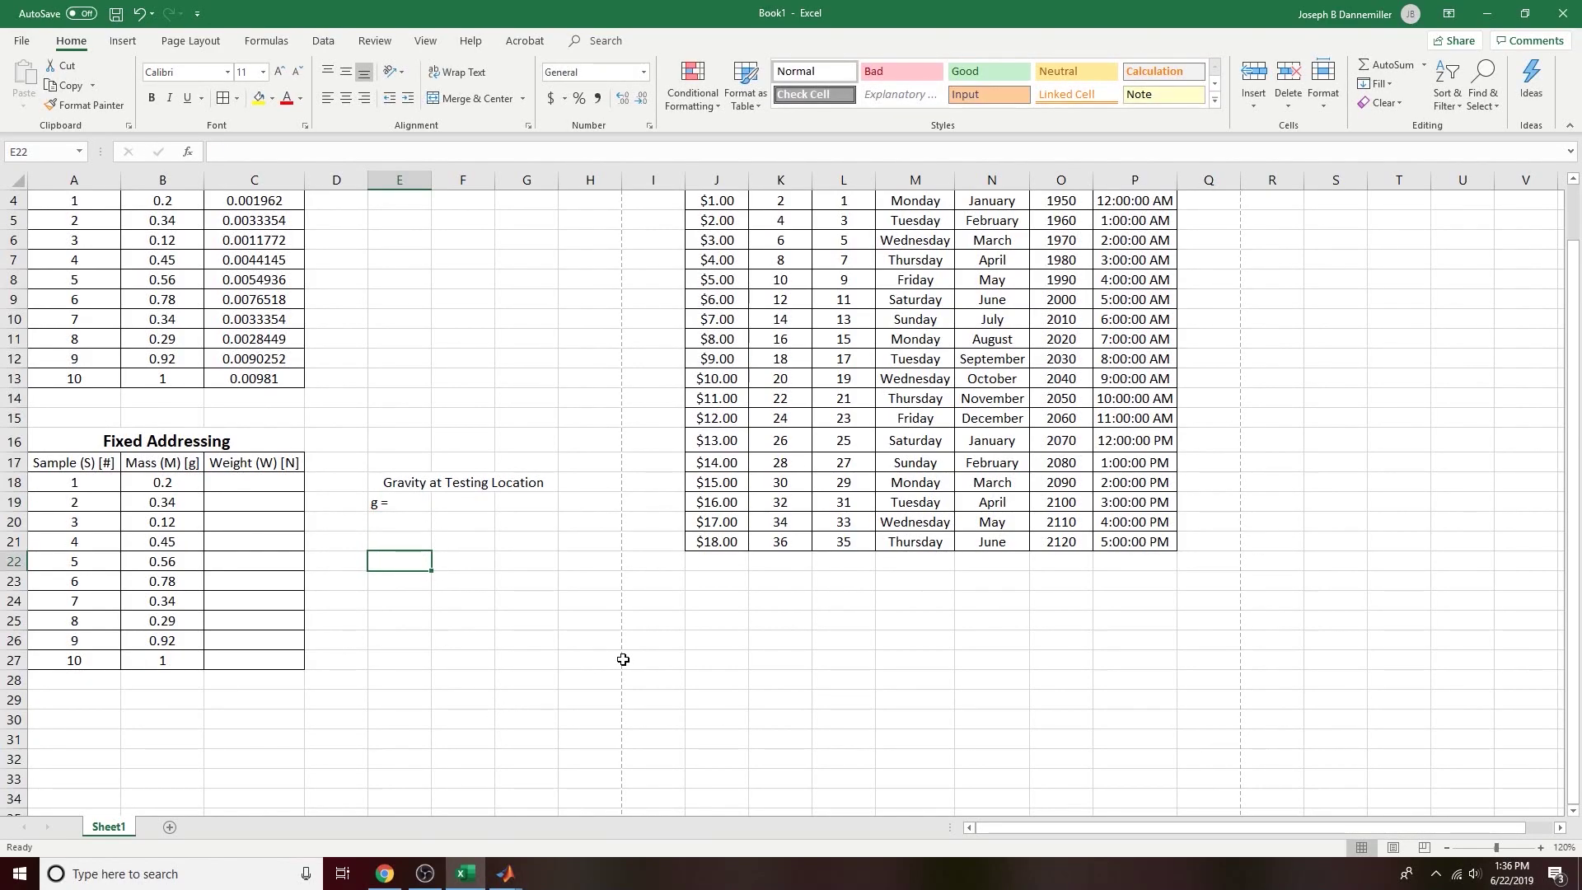
click(409, 500)
click(449, 502)
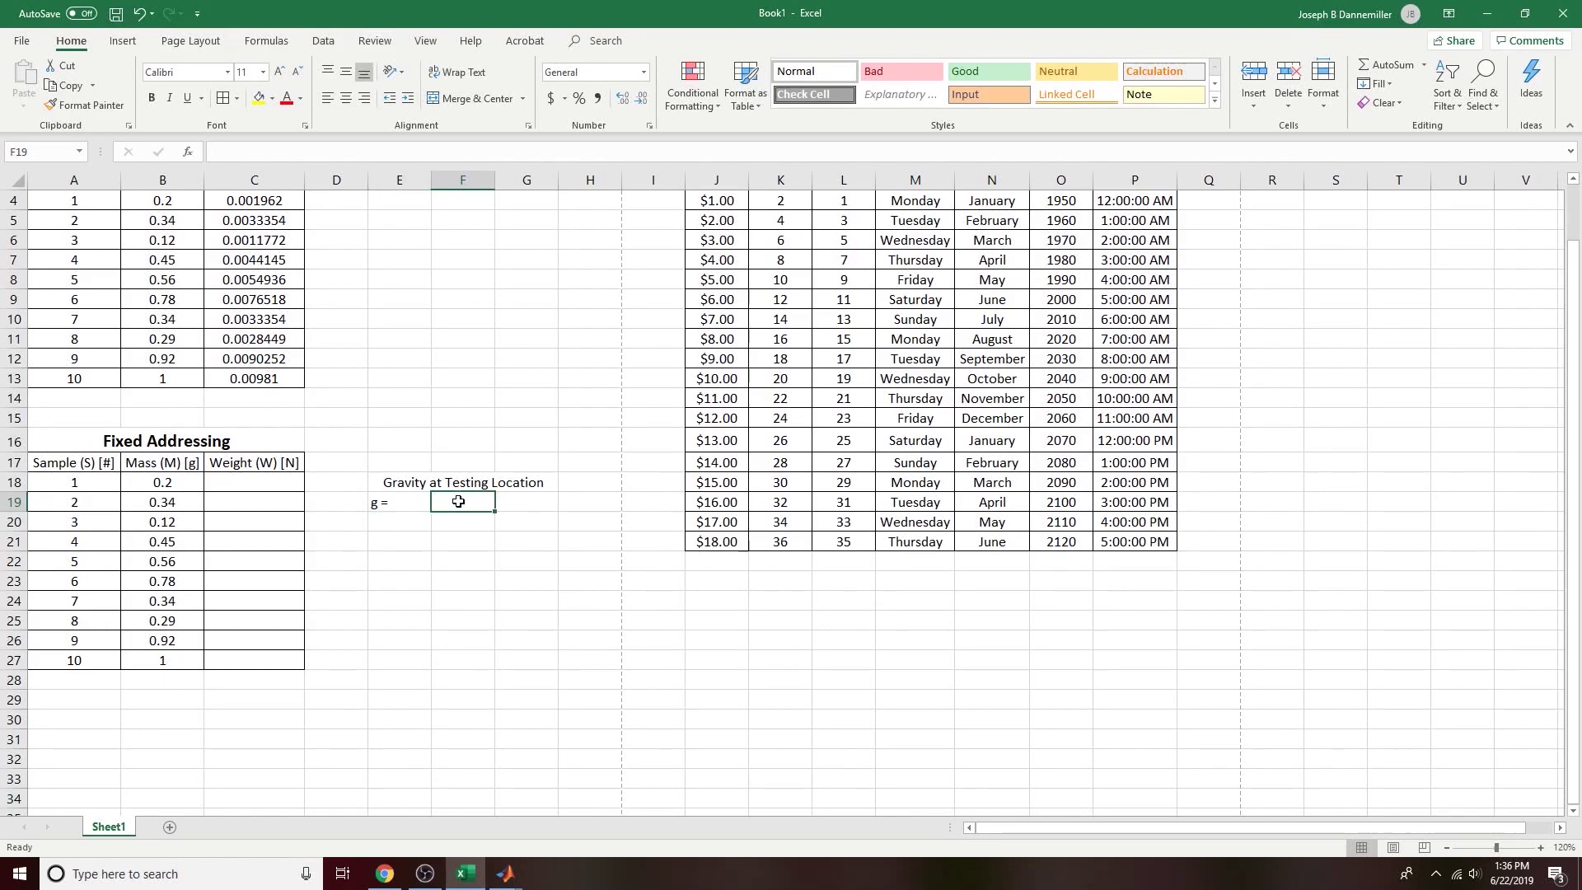
click(536, 501)
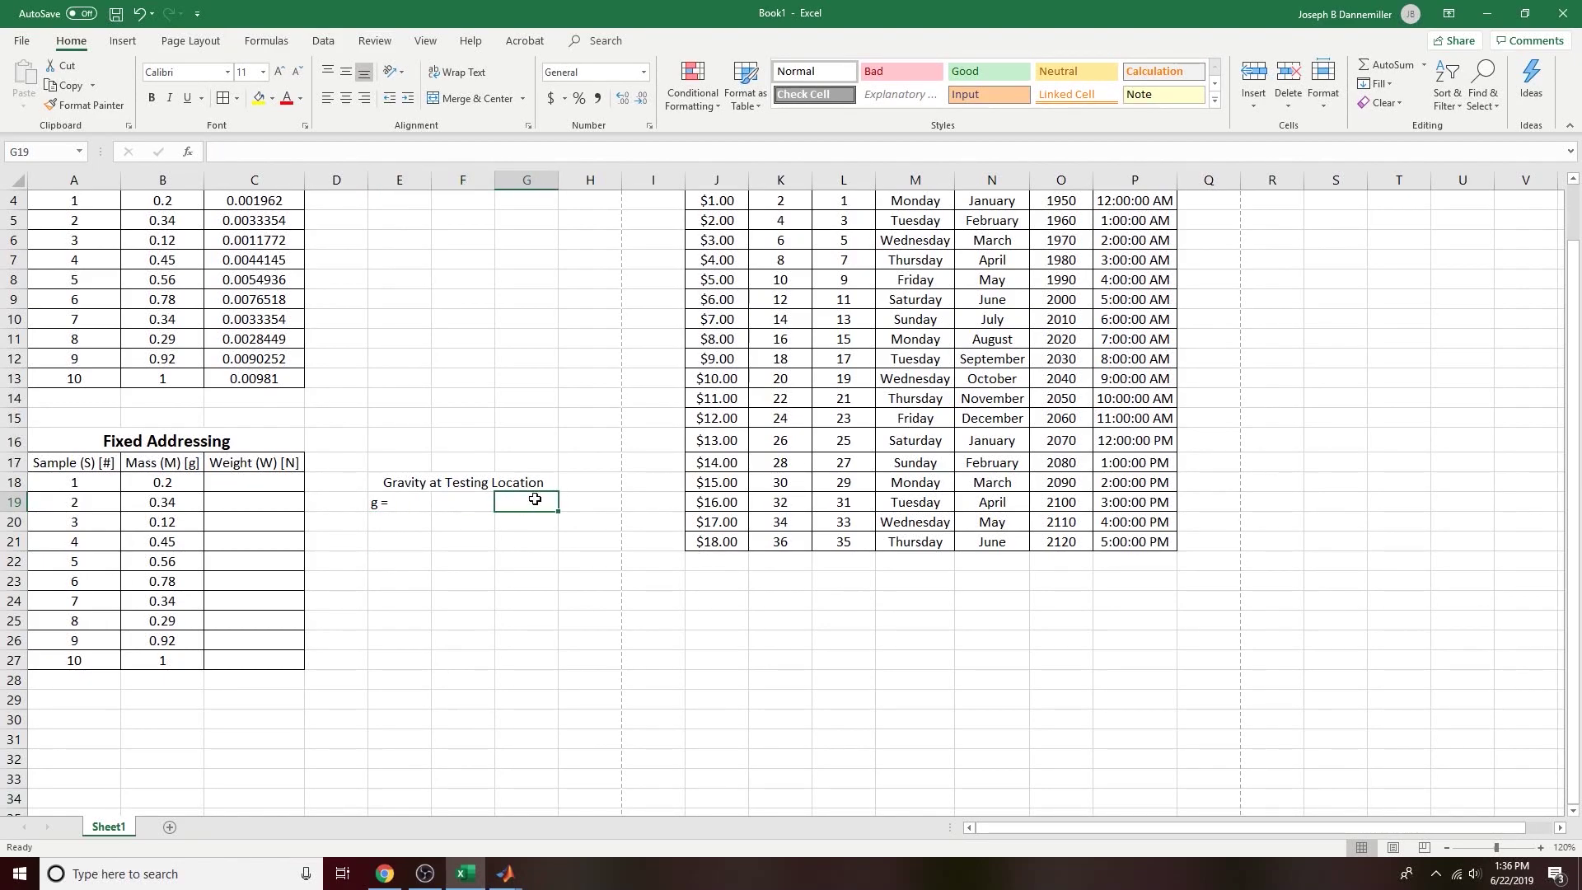
text(m/s^2)
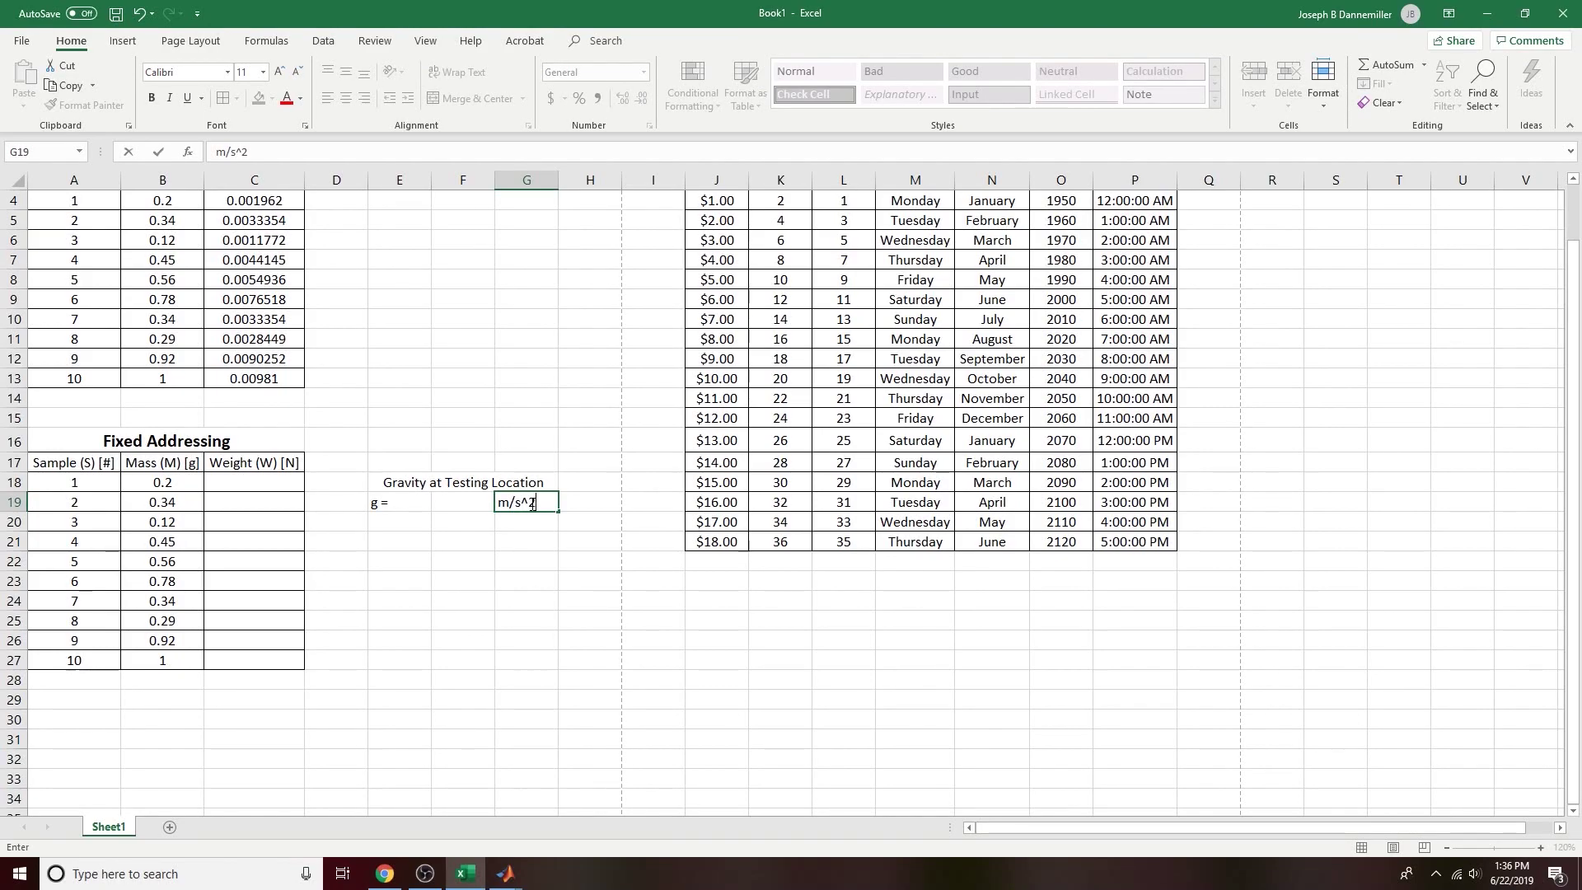
click(544, 578)
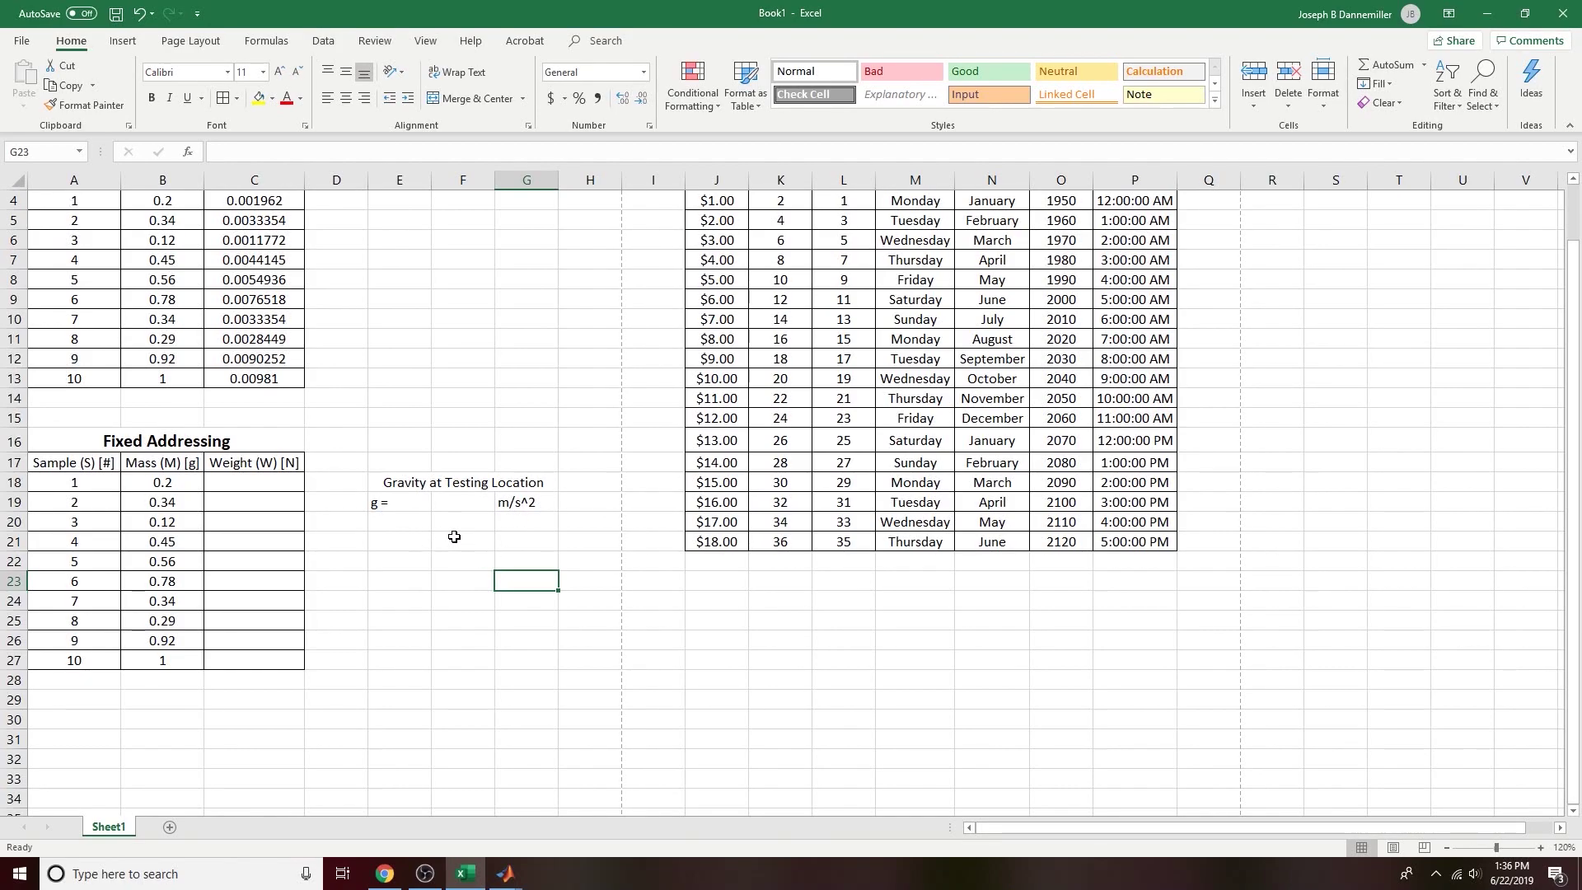
Step: Enter g = 9.81 m/s^2 as a single text in E21 and merge and center it across E21:G21
click(415, 543)
text(g)
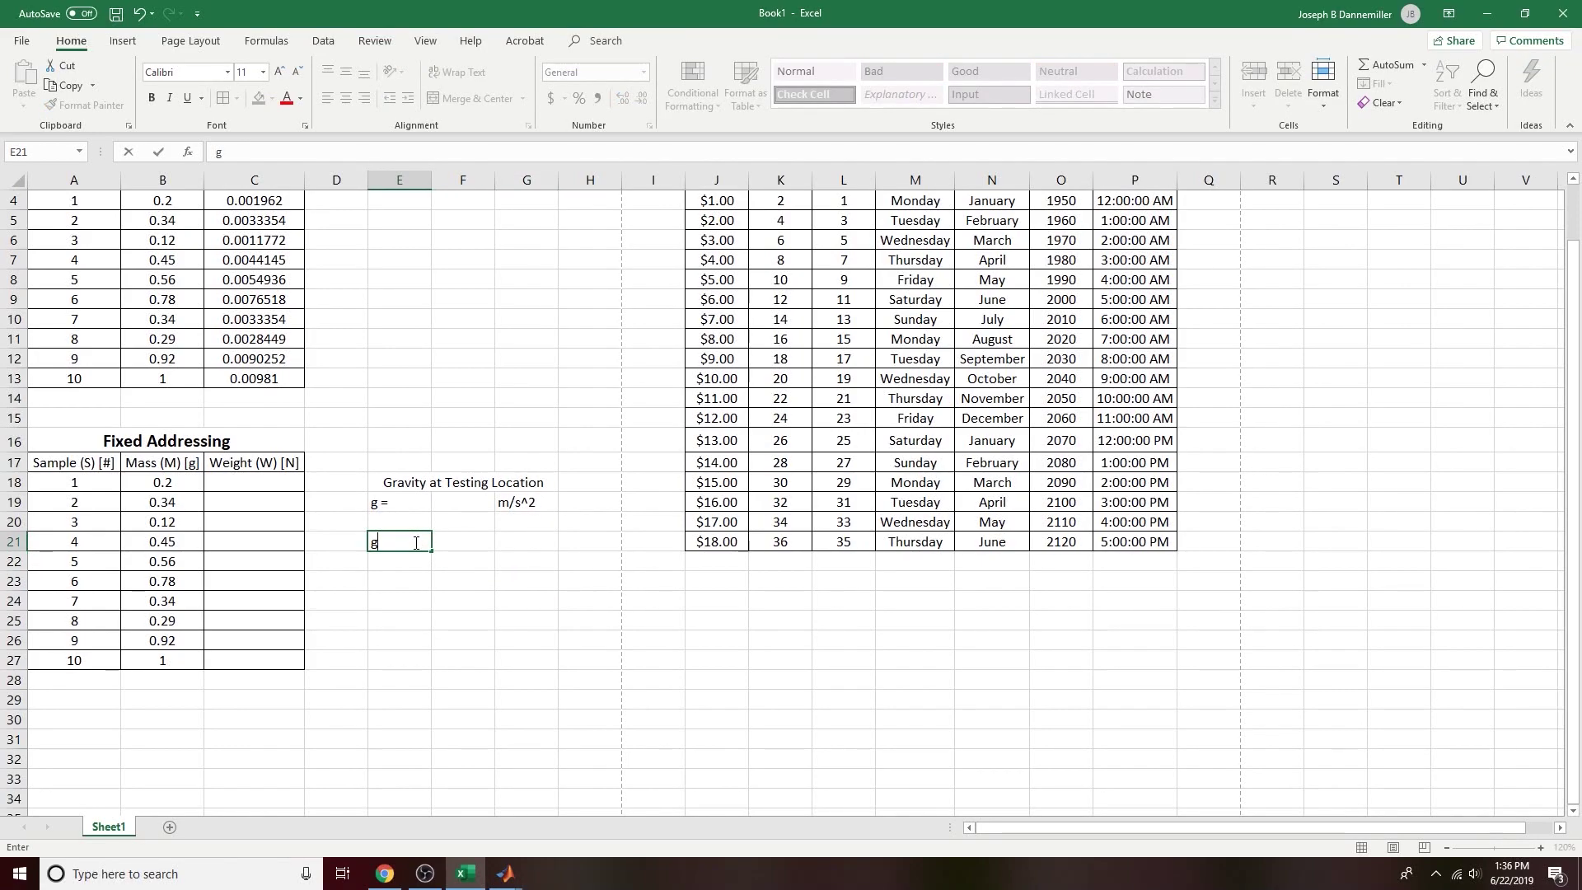
text( = 9.81 m/s^2)
key(Return)
drag(416, 543, 544, 542)
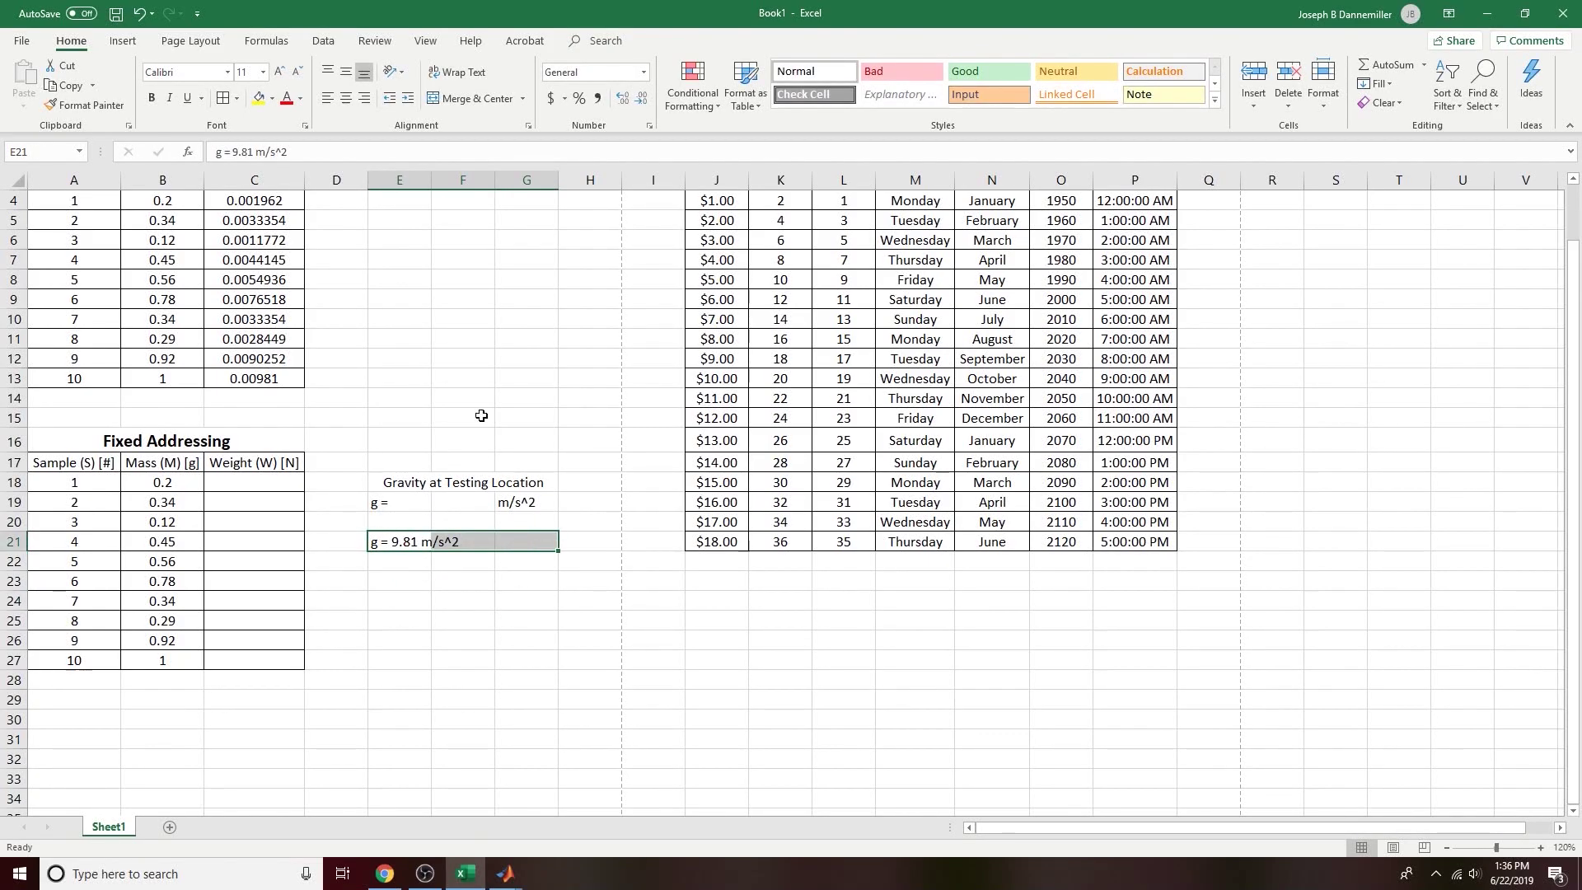
click(461, 97)
click(475, 677)
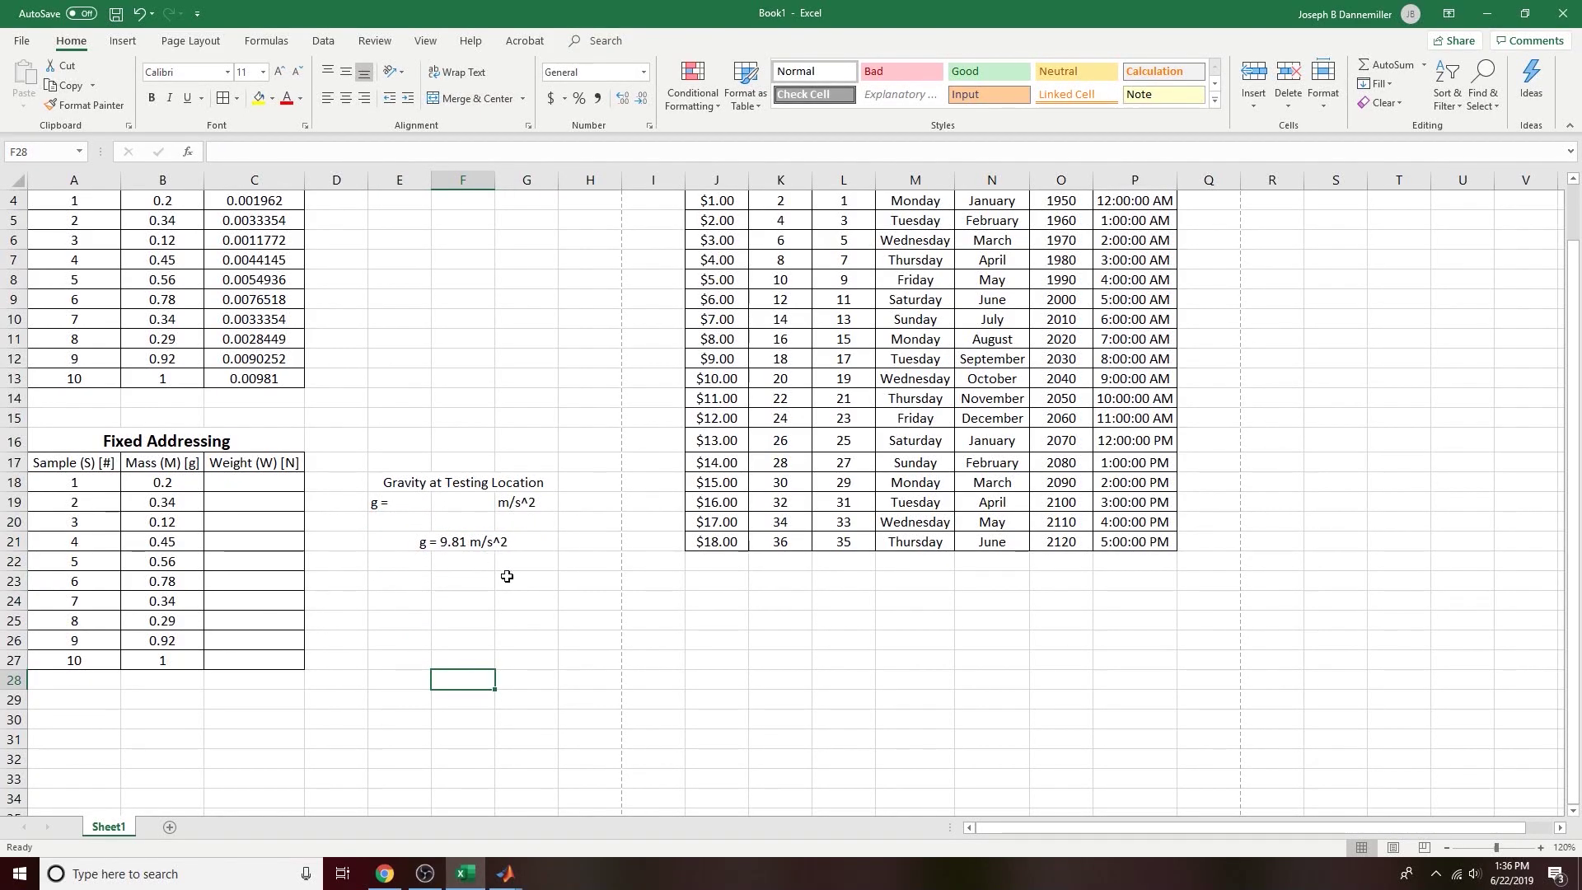
Step: Right-align the g = label in E19 and enter 9.81 in F19 with centered alignment
click(420, 510)
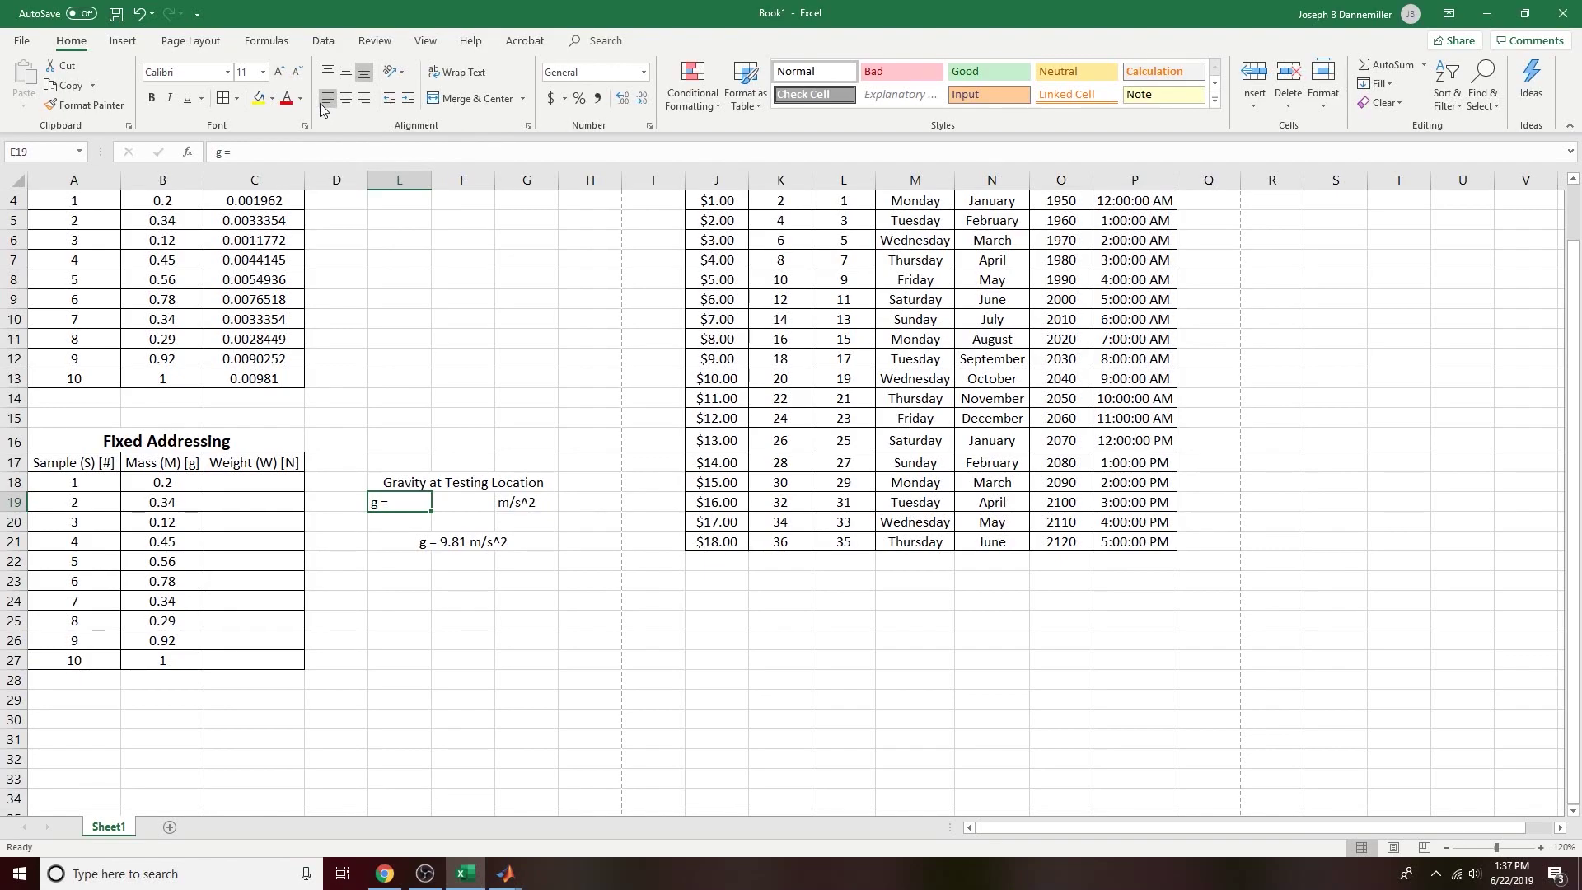
click(364, 98)
click(460, 504)
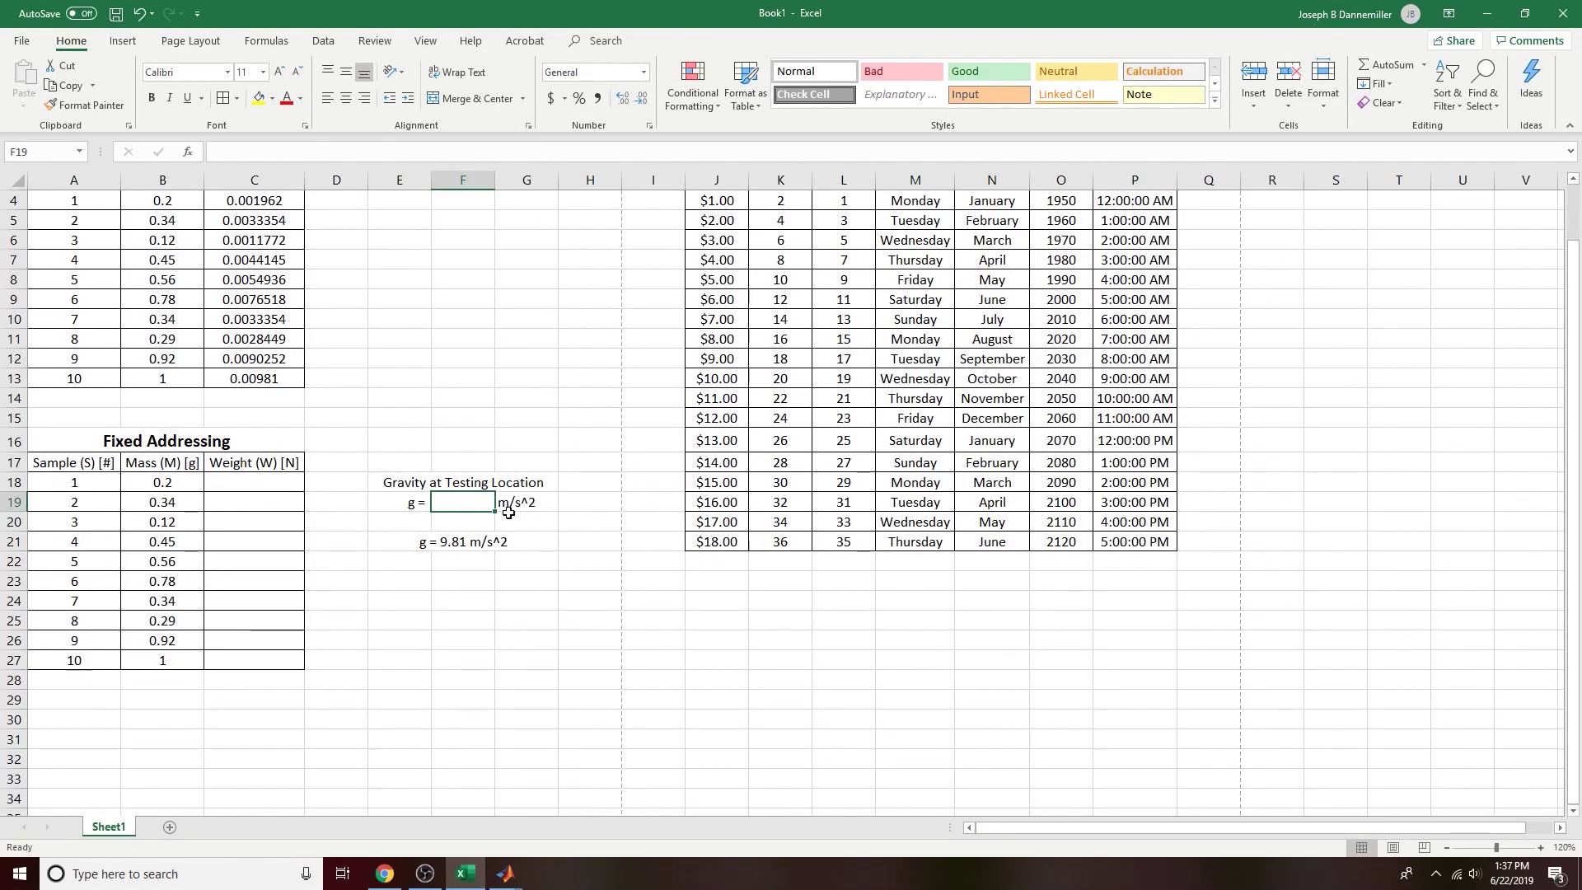
click(346, 98)
text(9.81)
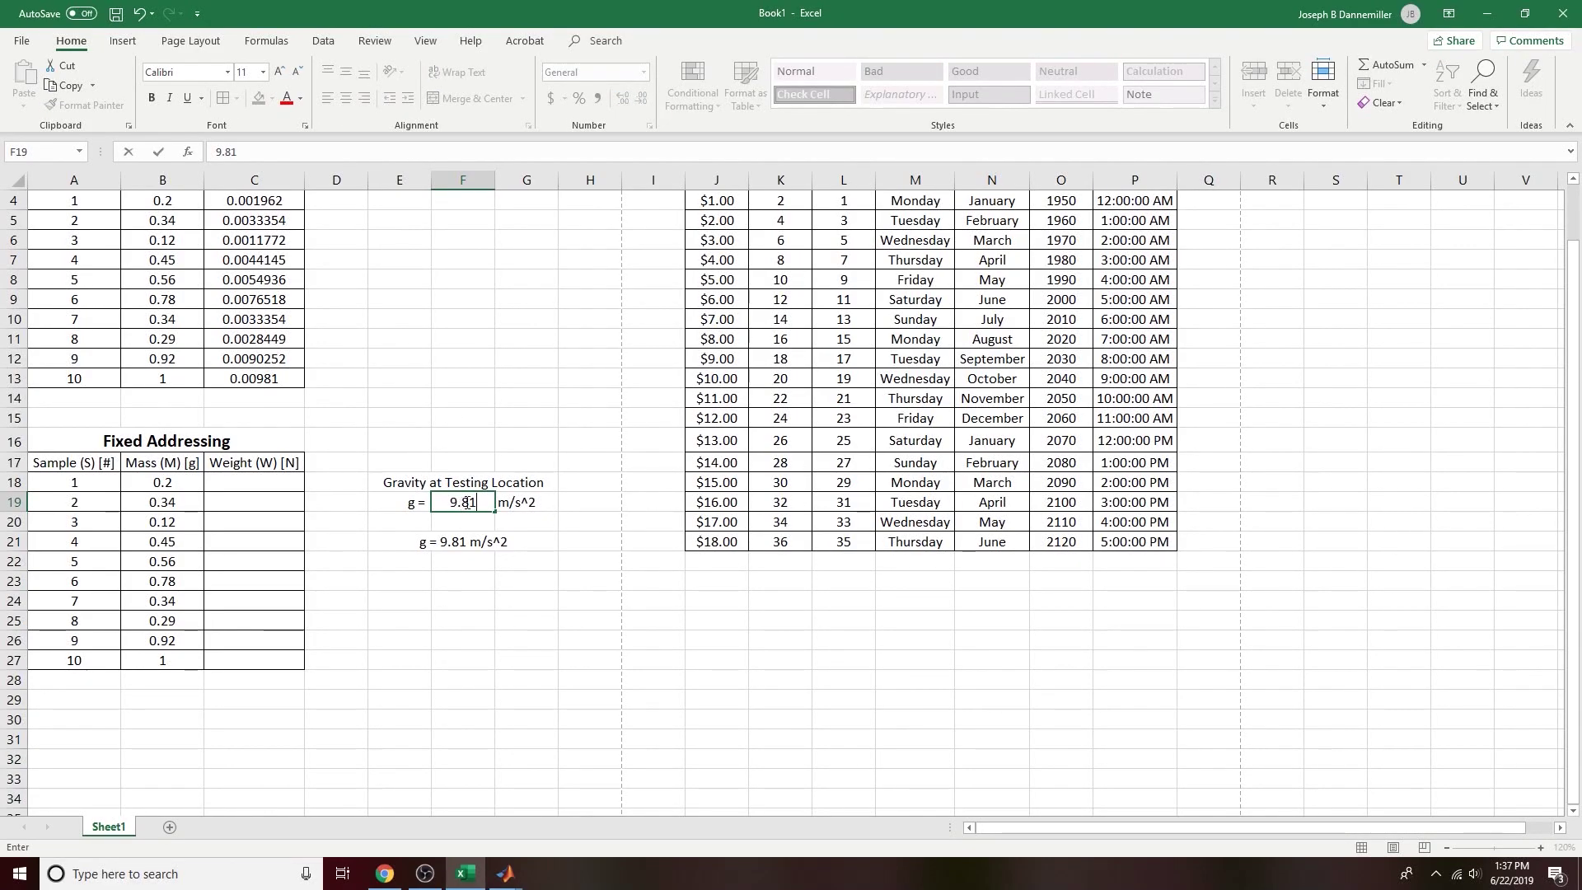
click(570, 641)
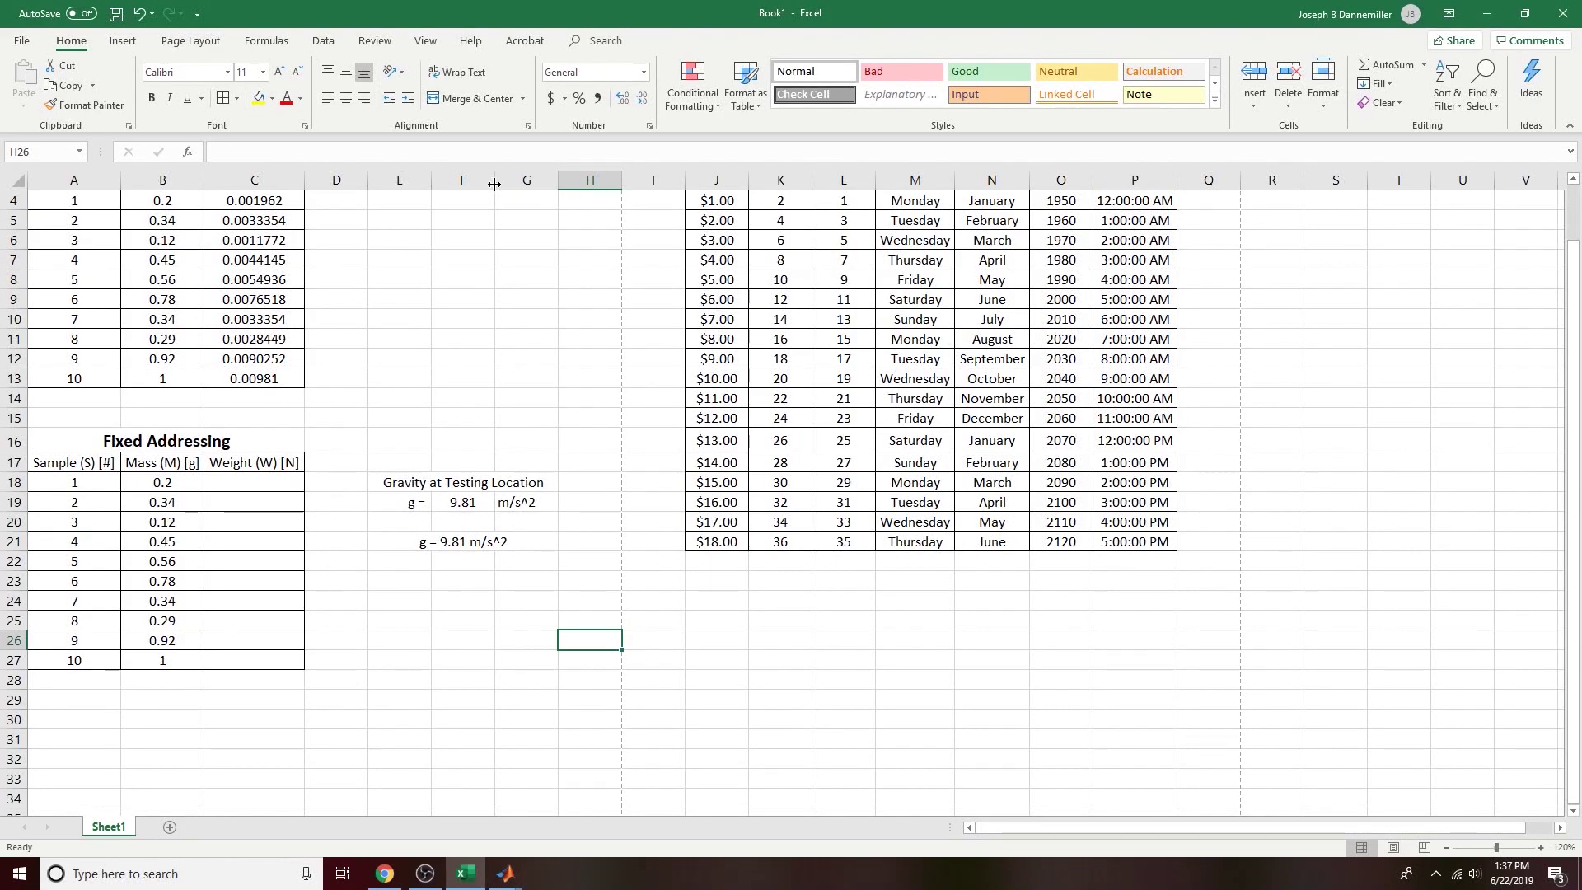
Step: Narrow column F to fit the gravity value and compare the split cells E19:G19 with the merged cell E21
drag(495, 180, 469, 180)
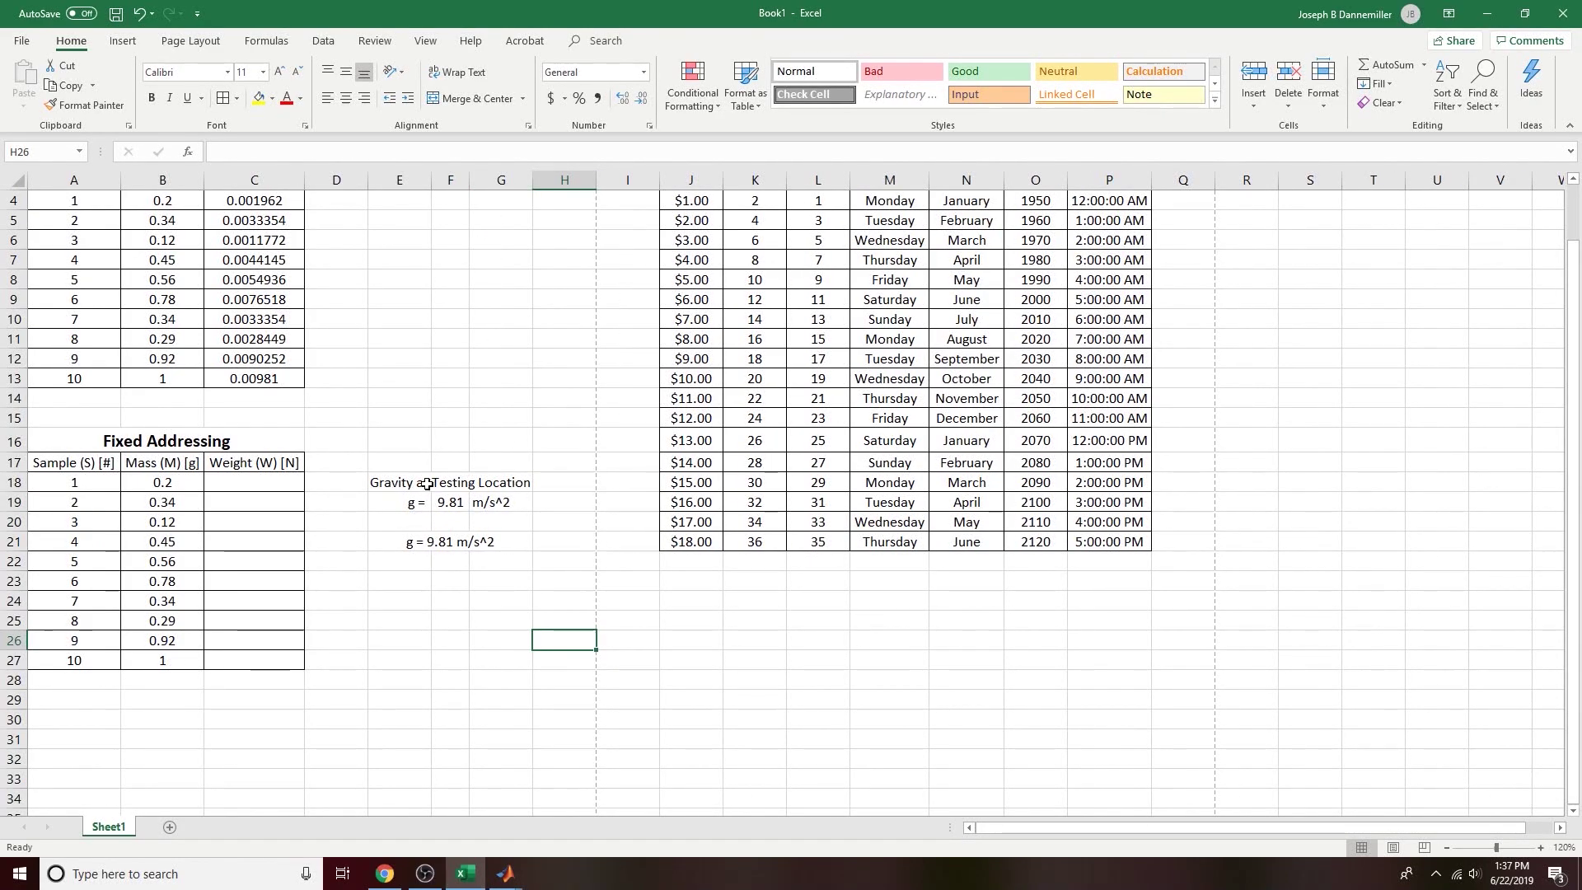
click(407, 503)
click(445, 503)
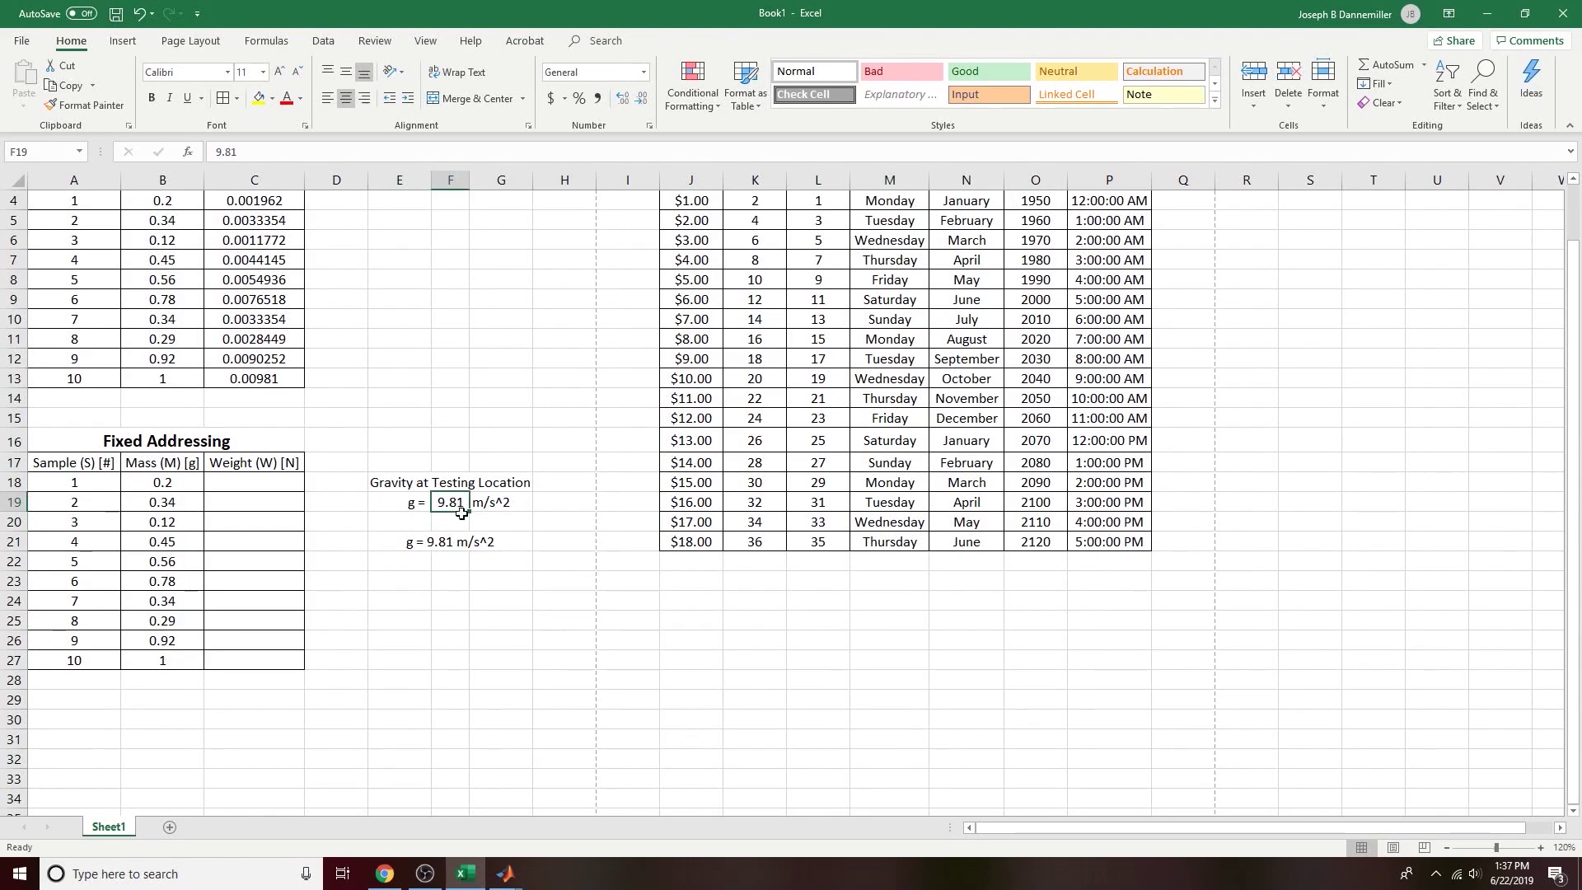
click(499, 504)
click(449, 541)
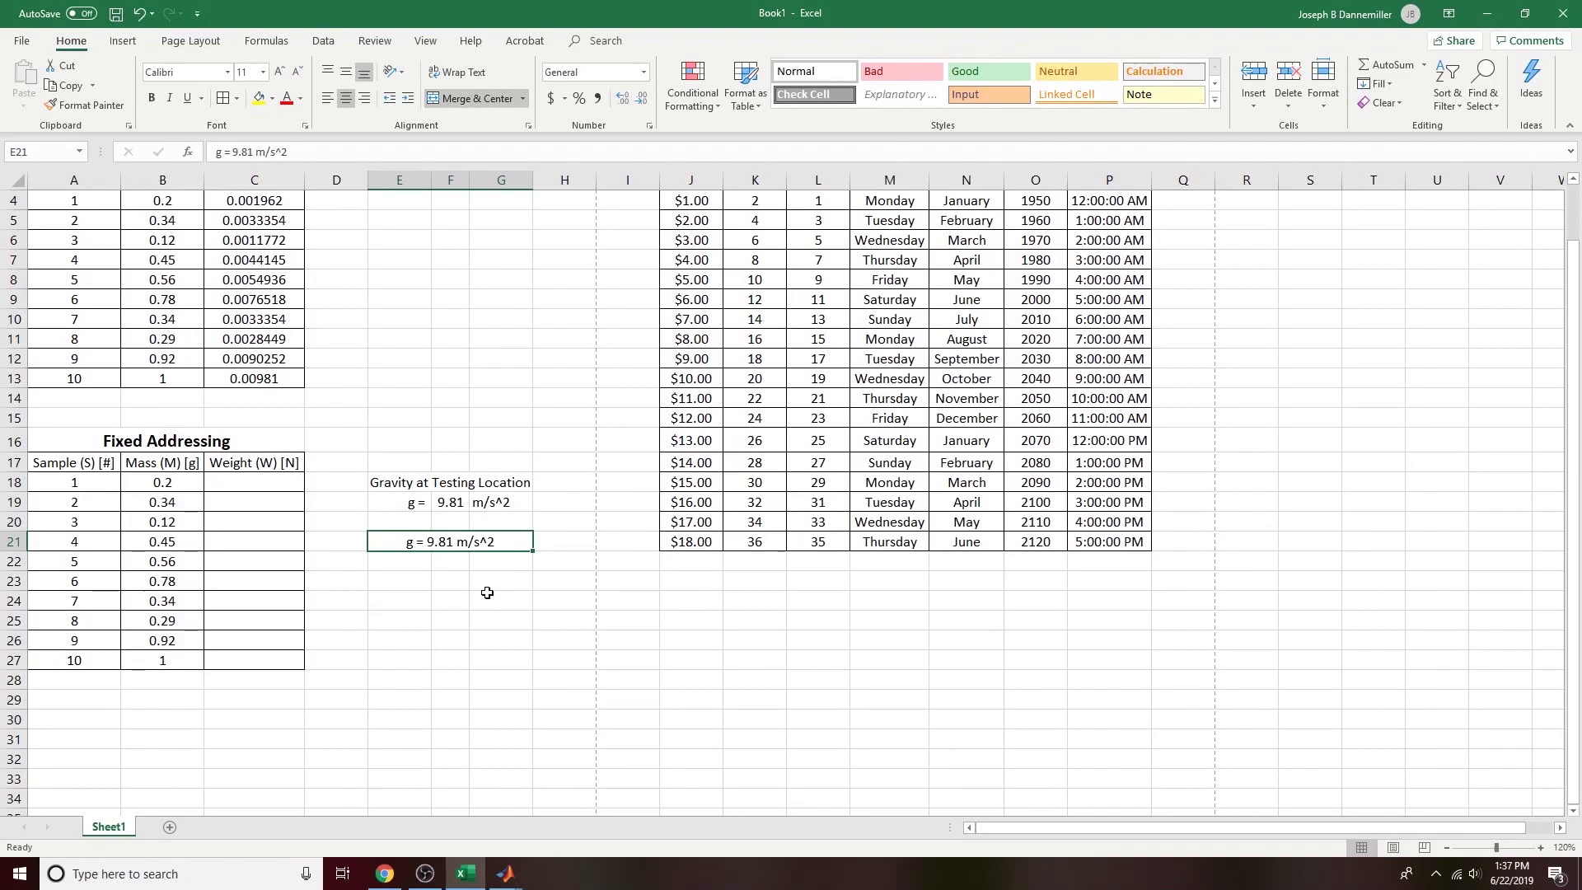
Step: Enter the weight formula =B18*F19/1000 in C18 of the Fixed Addressing table
click(276, 486)
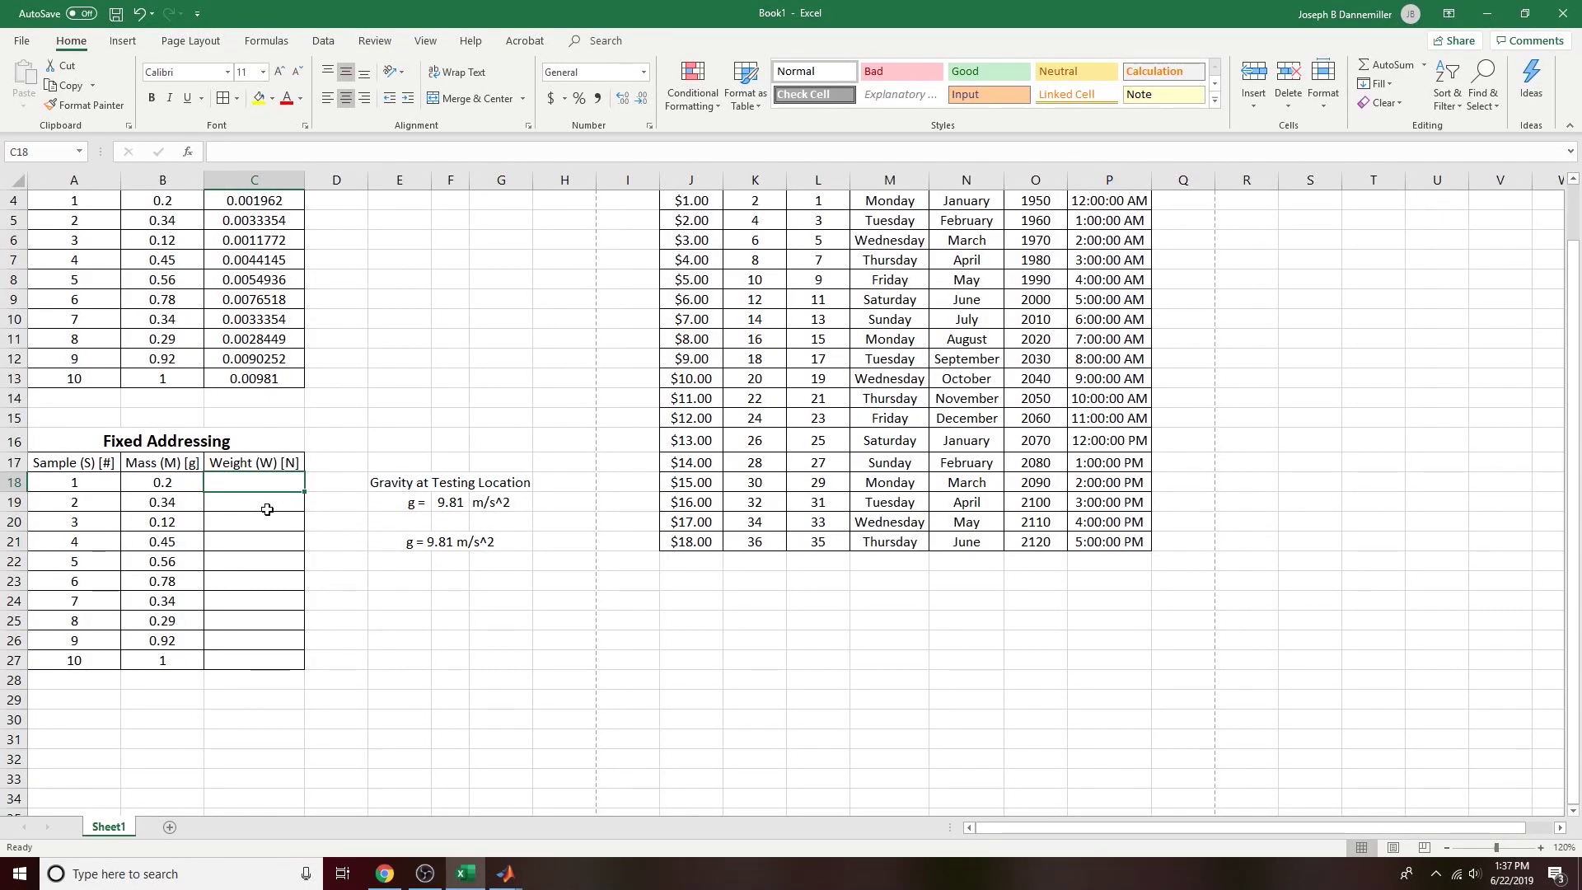
text(=)
click(192, 486)
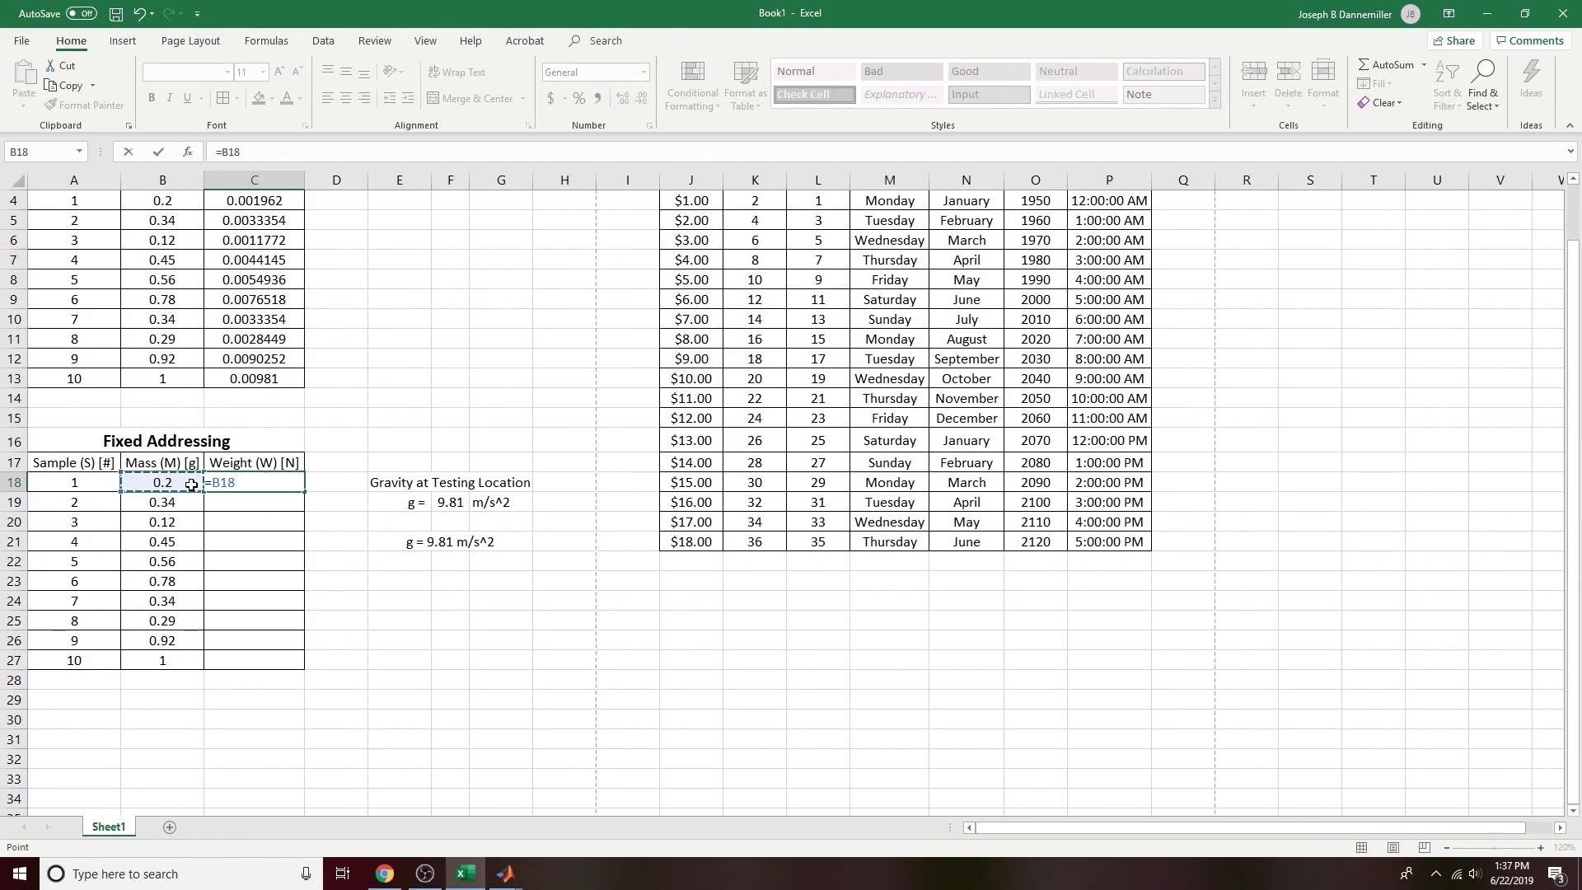
text(*)
click(448, 502)
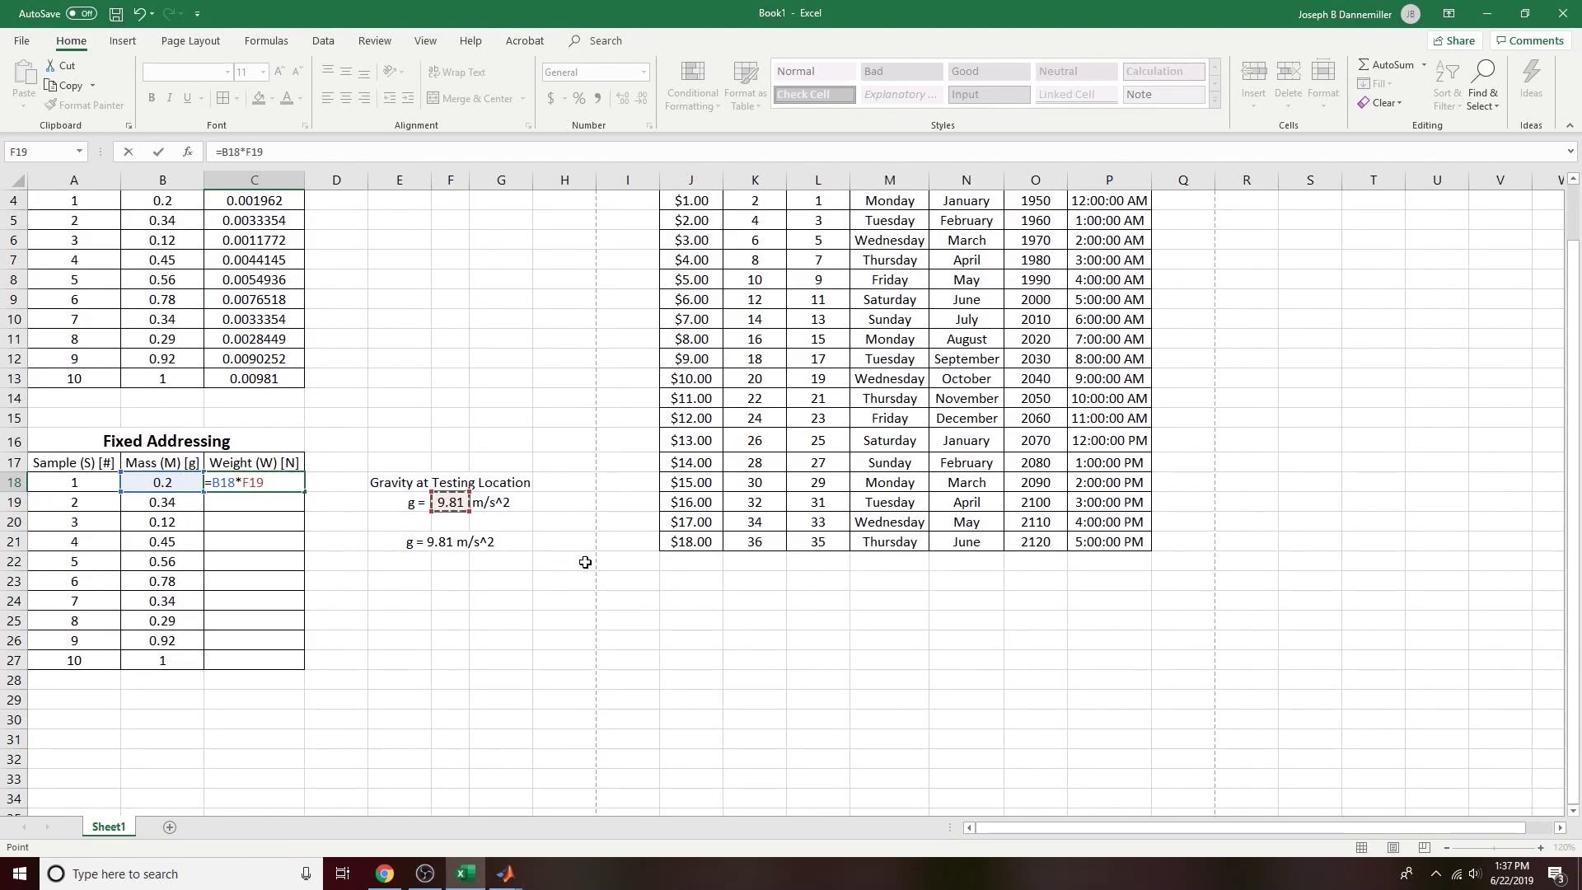
text(/1000)
key(Return)
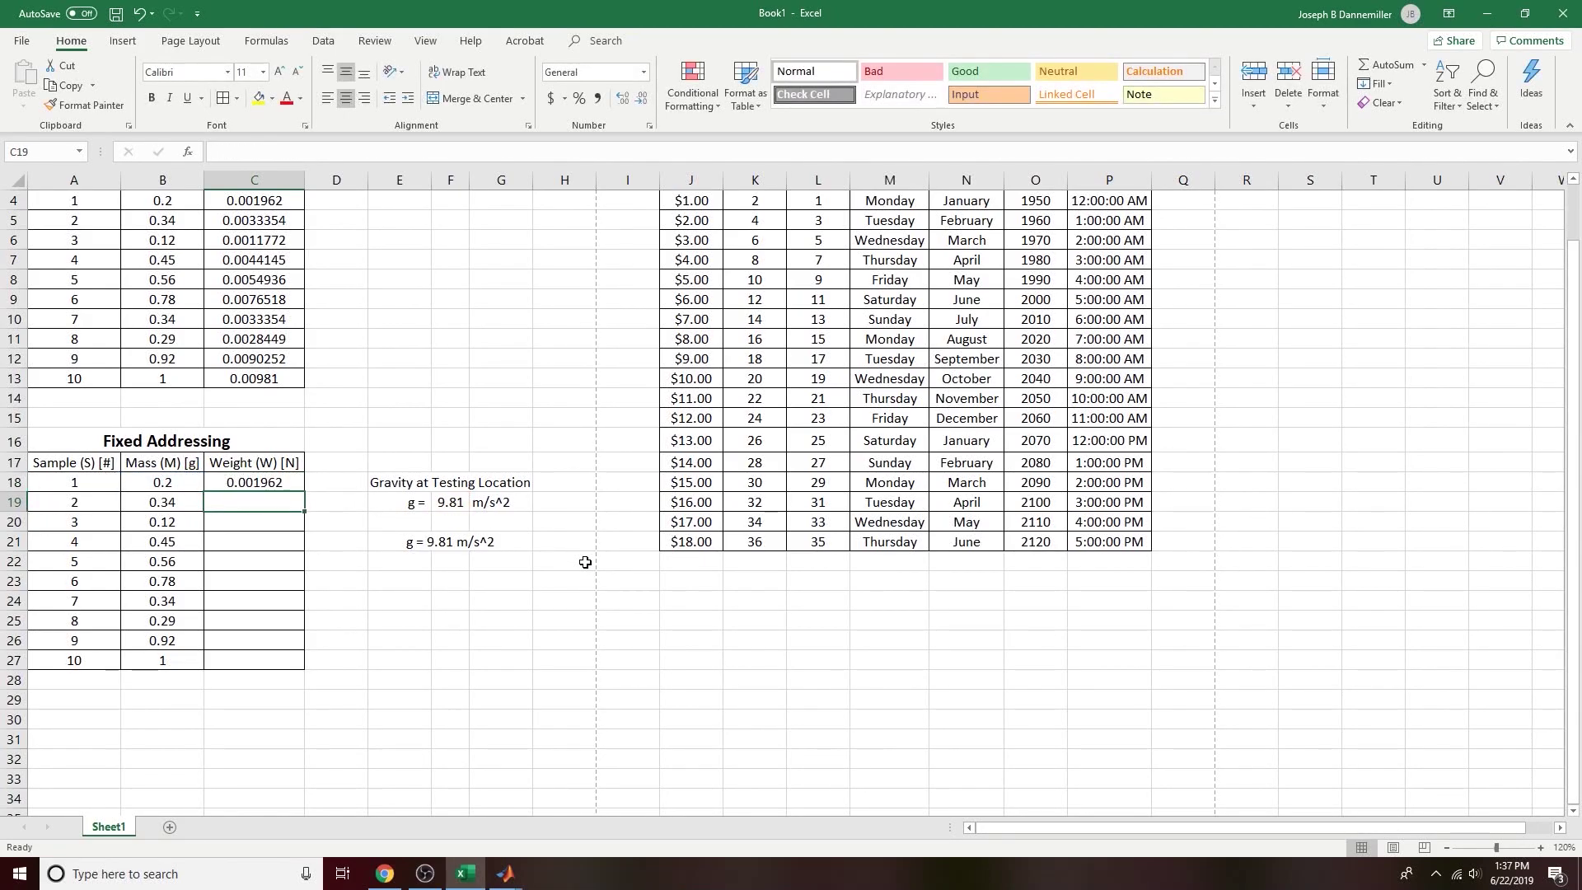
scroll(315, 316, up, 1)
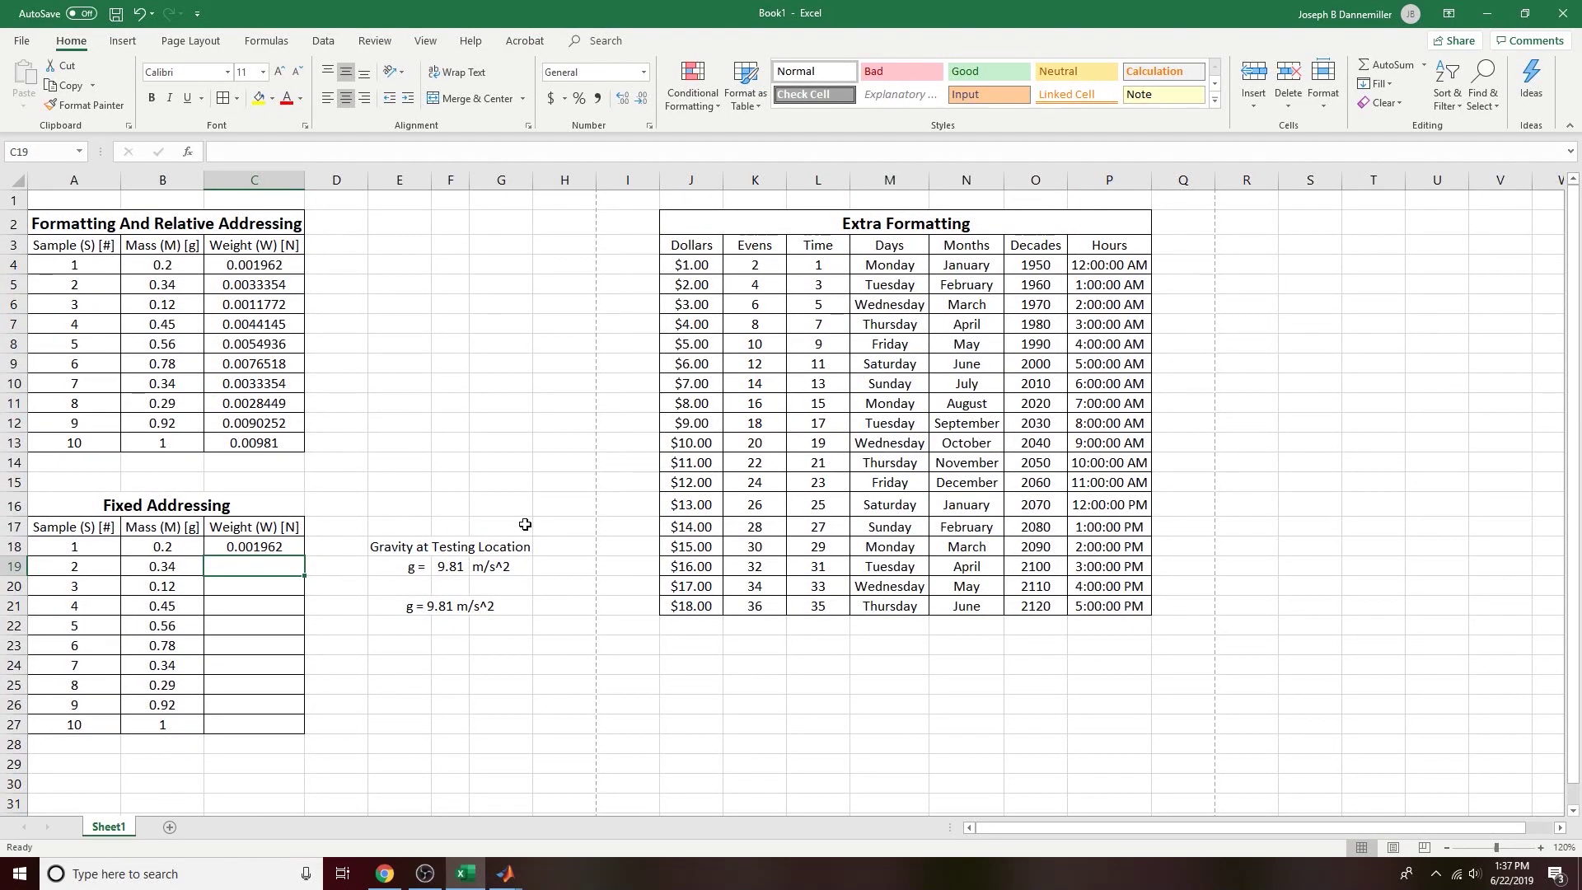
click(287, 548)
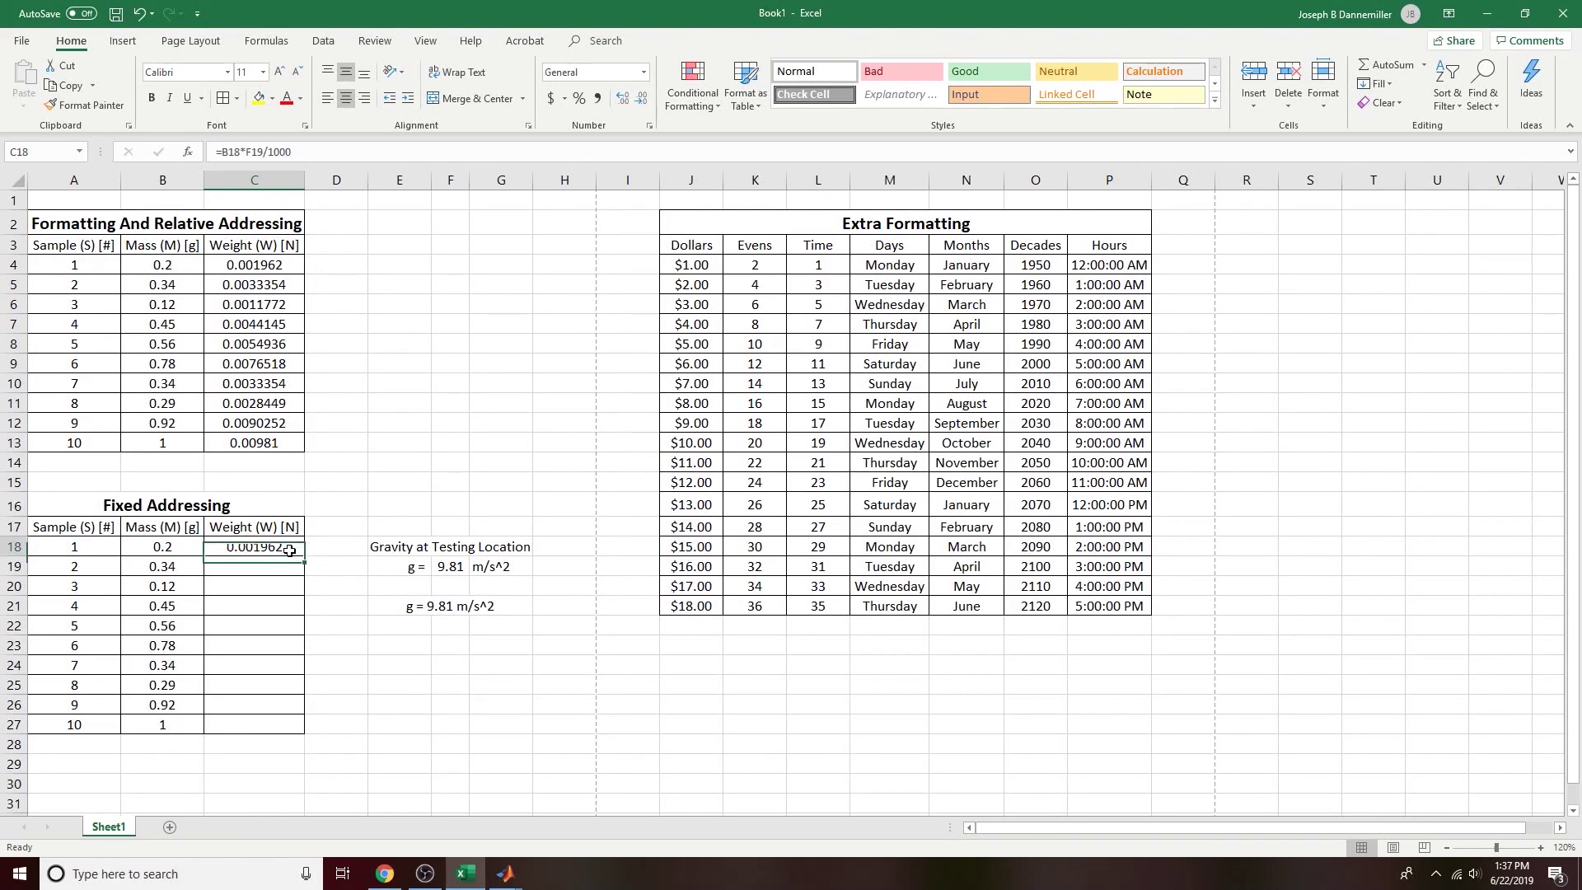
double_click(258, 547)
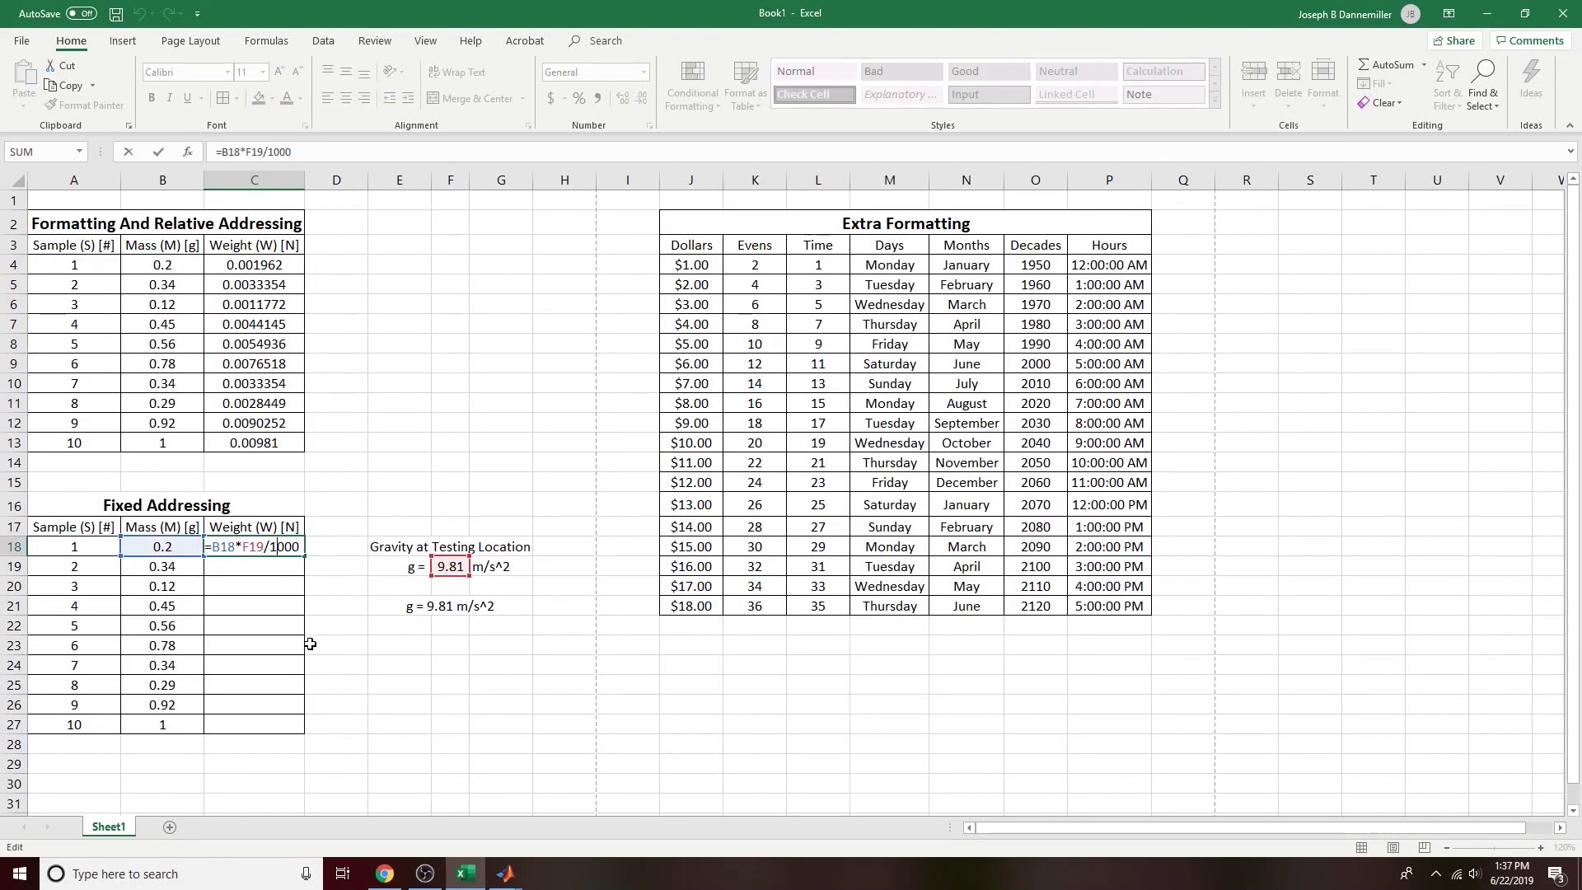
click(252, 547)
drag(458, 584, 460, 611)
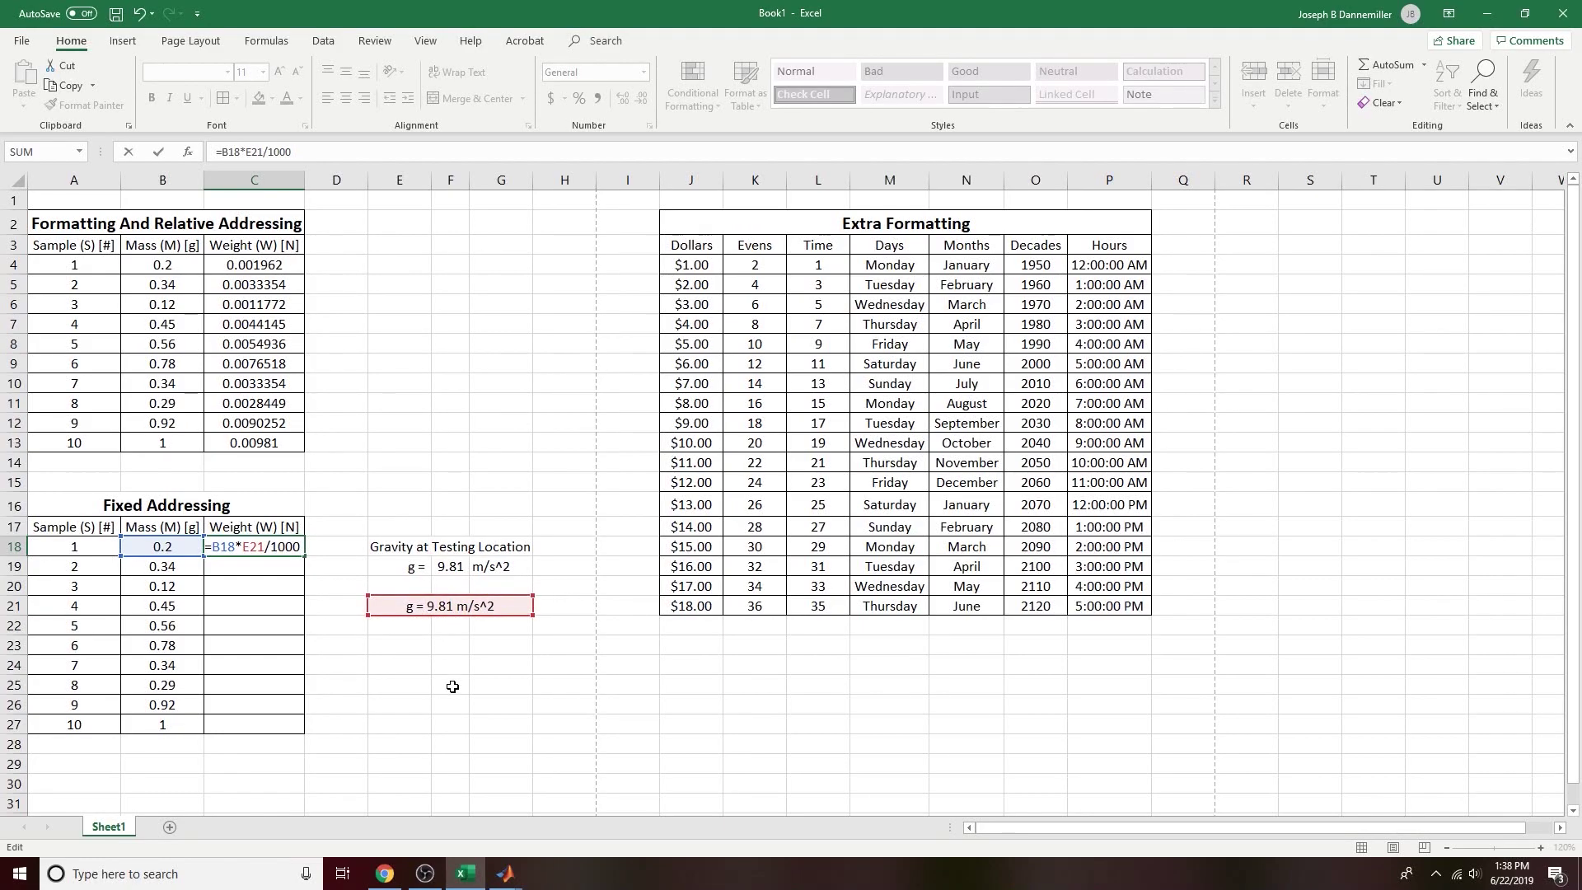
key(Escape)
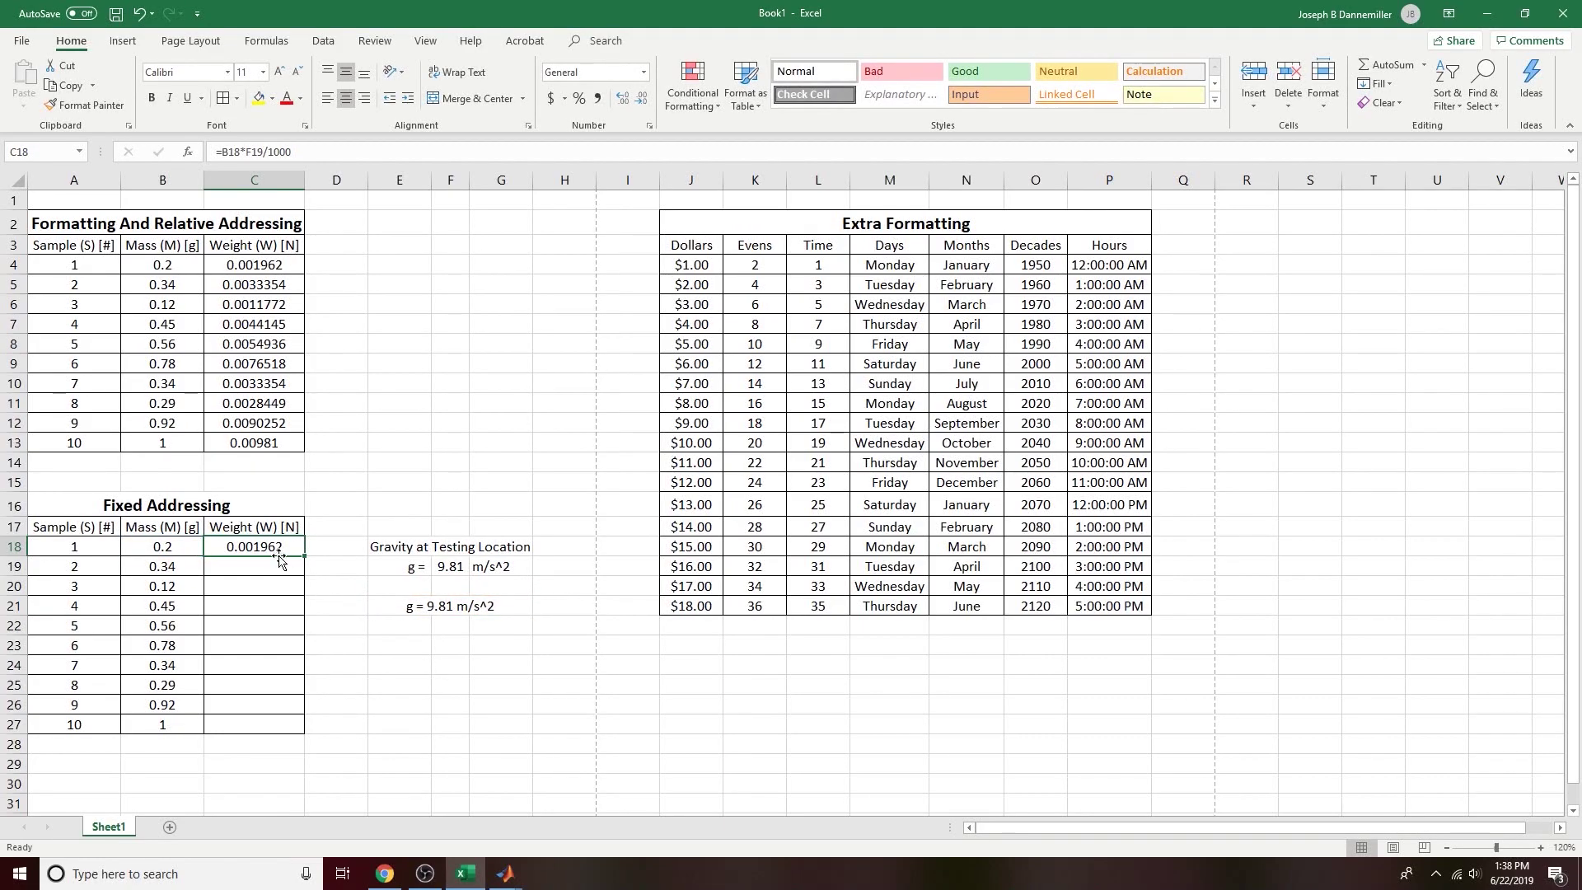
Step: Try the formula =B18*E21/1000 in C18, referencing the merged gravity text cell
double_click(277, 551)
click(273, 546)
text(=)
click(201, 547)
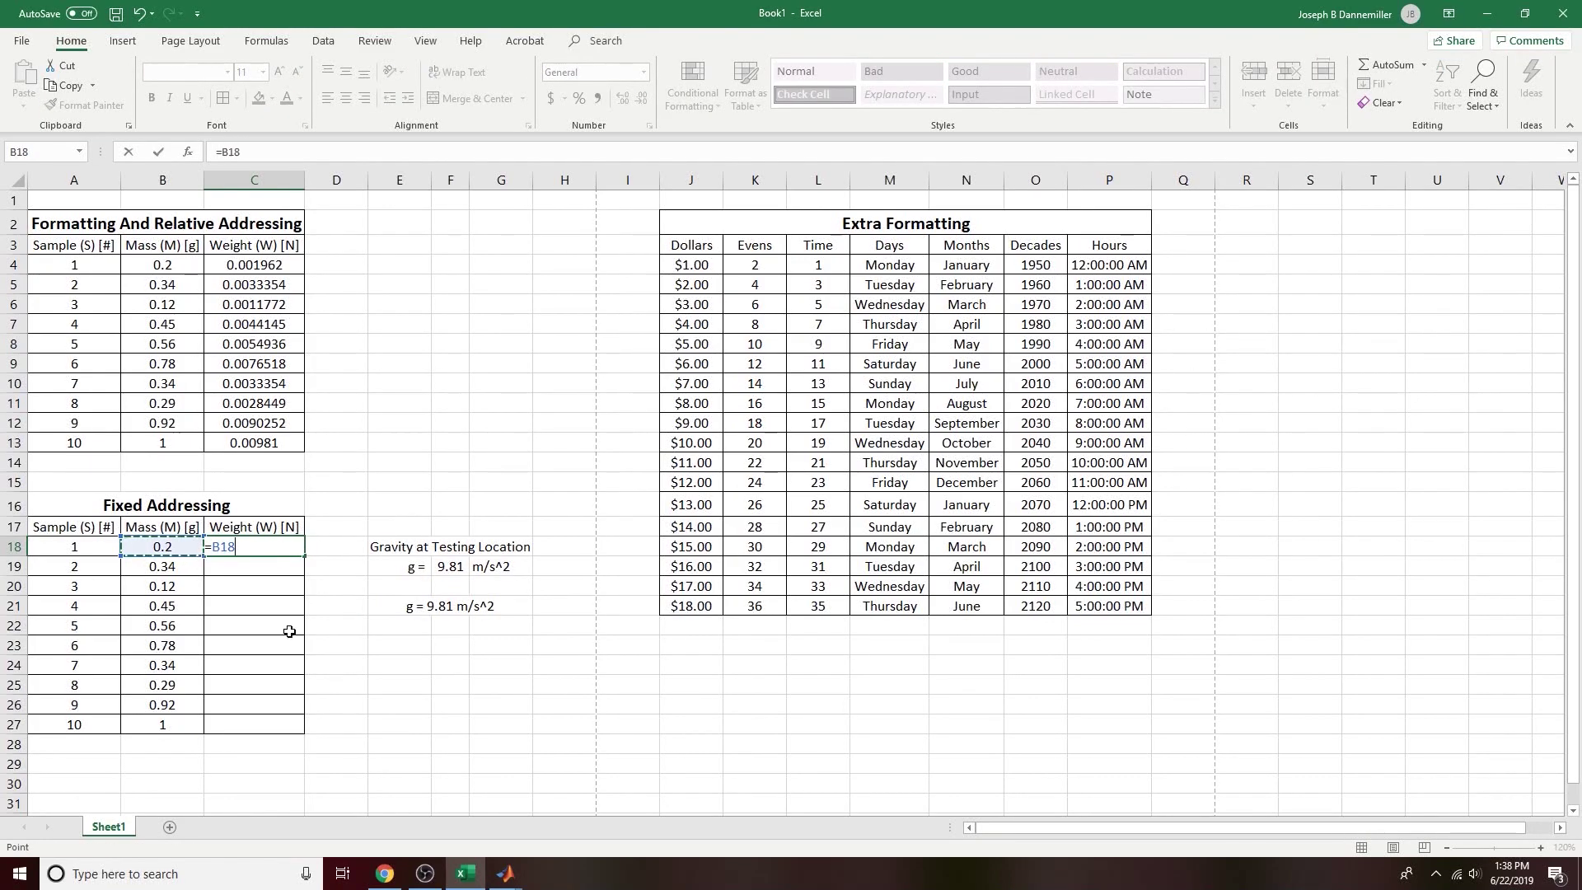
text(*)
click(468, 608)
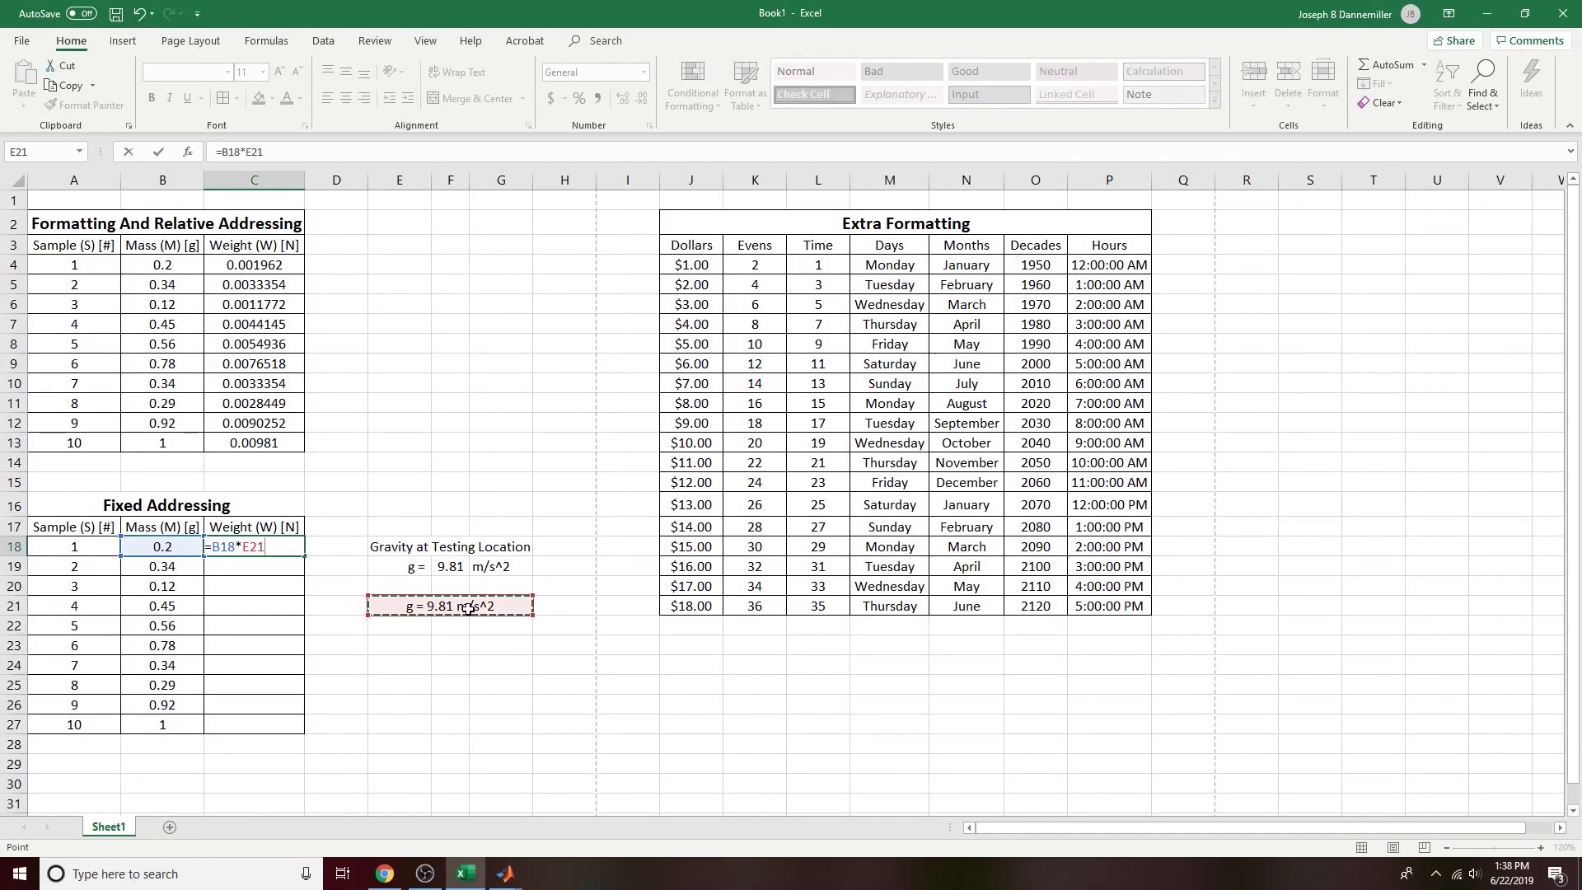
text(/1000)
key(Return)
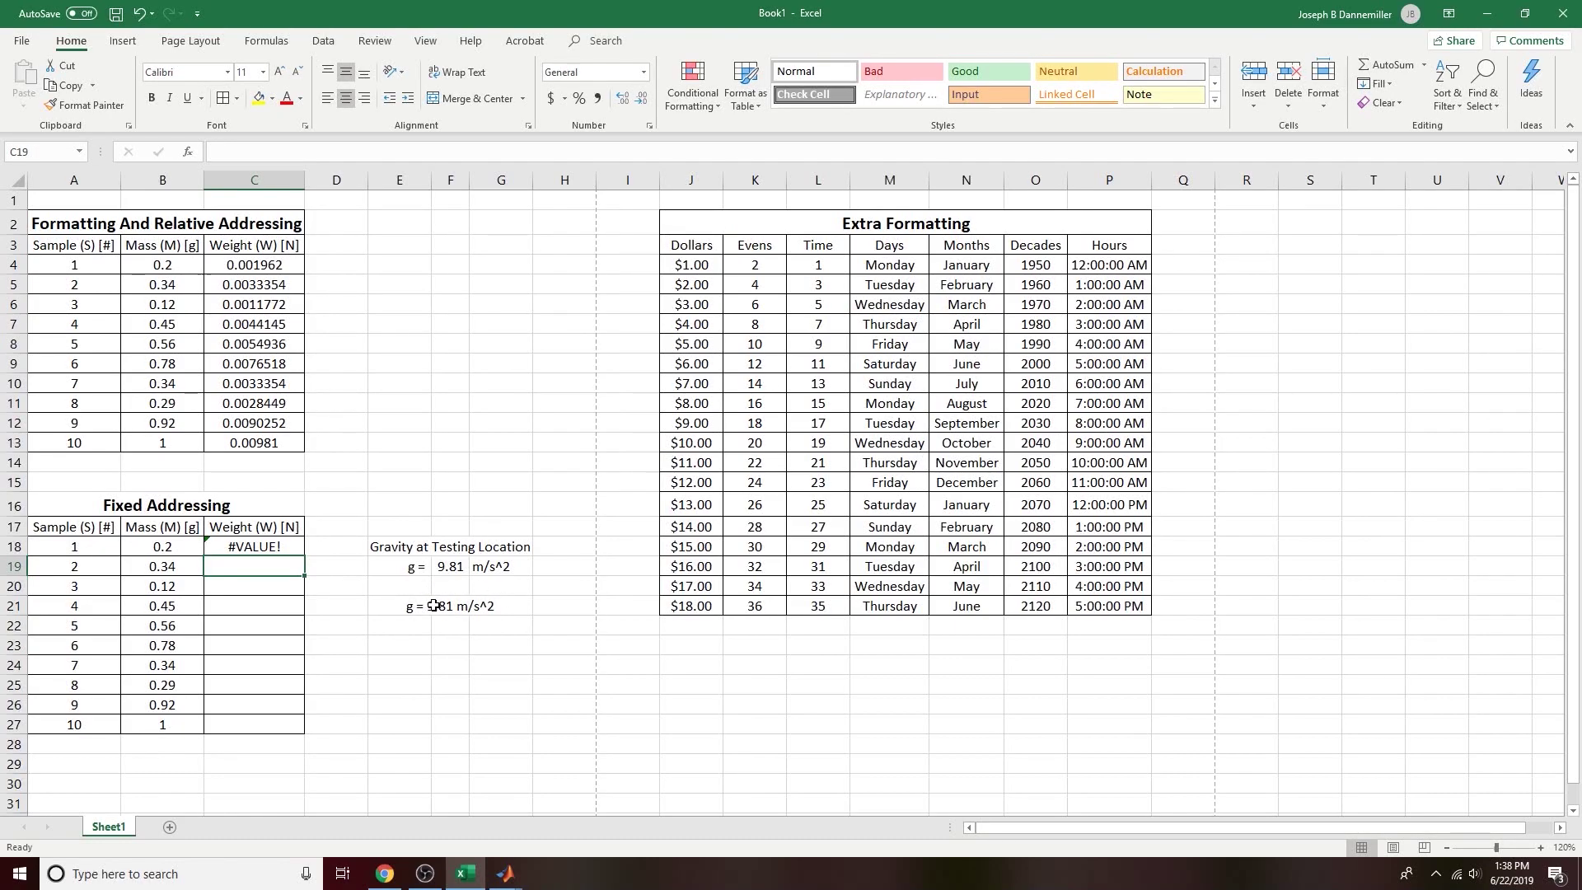
Step: Replace the weight formula in C18 with =B18*F19/1000, referencing the separate gravity cell
click(253, 547)
double_click(254, 546)
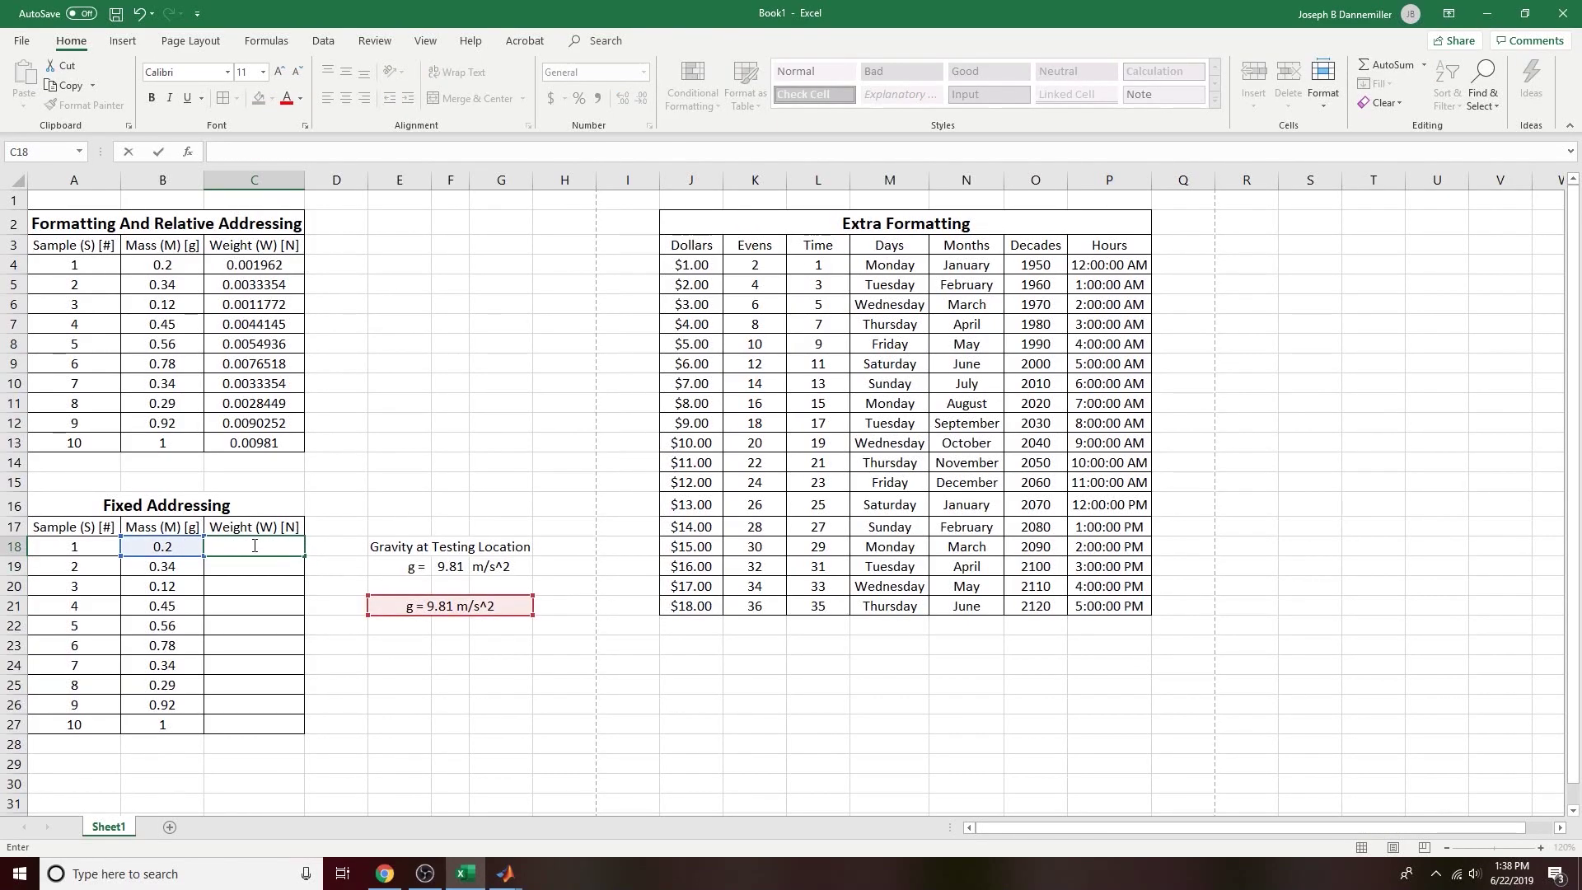
text(=)
click(142, 546)
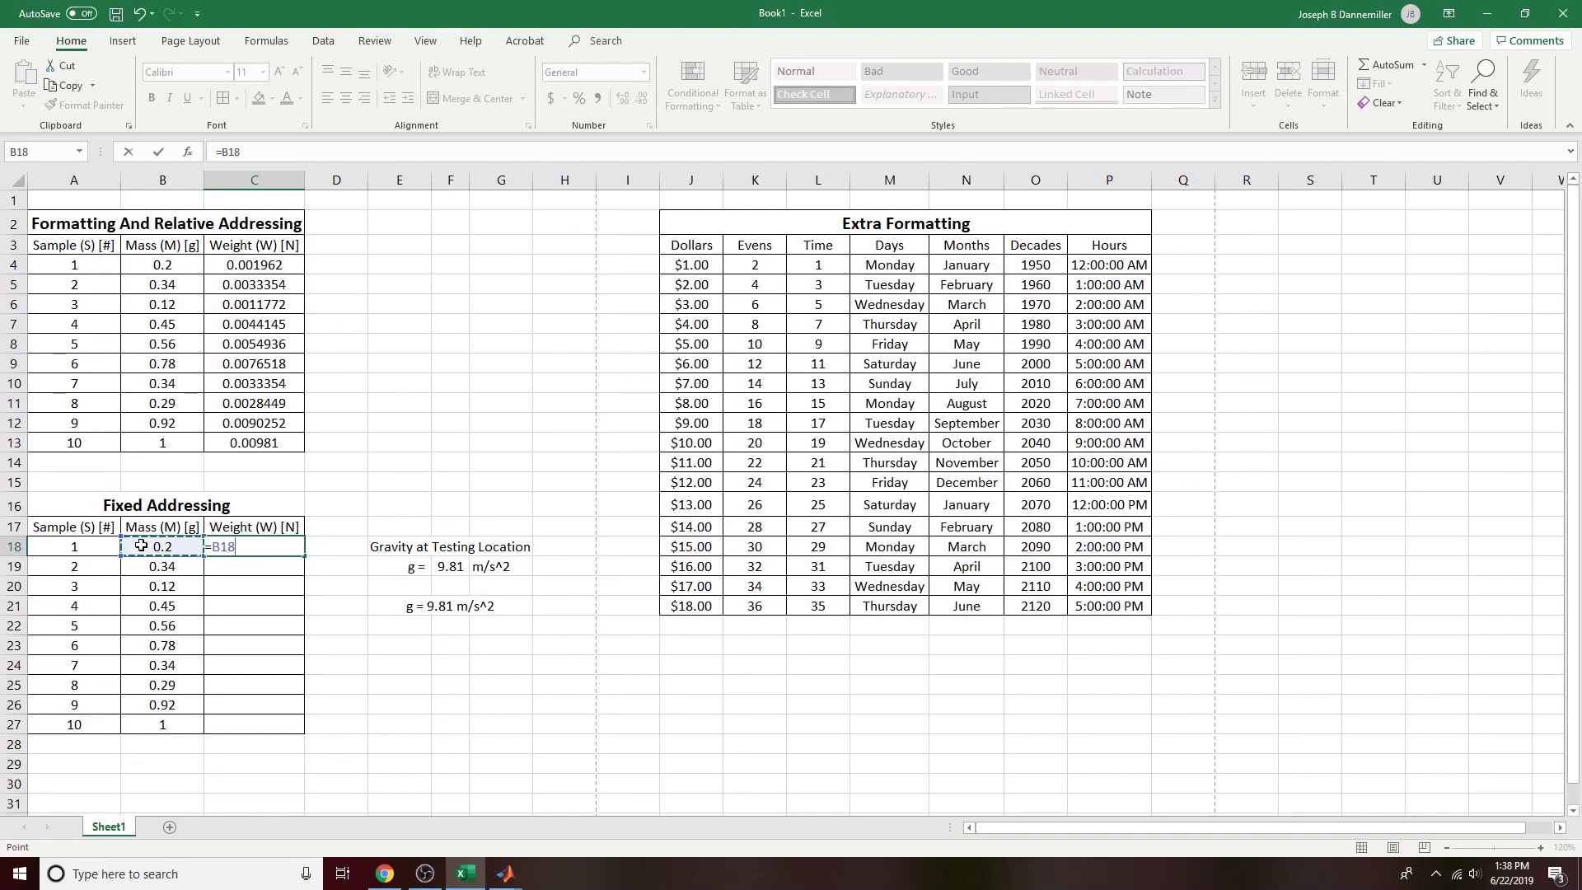
text(*)
click(459, 569)
text(/1000)
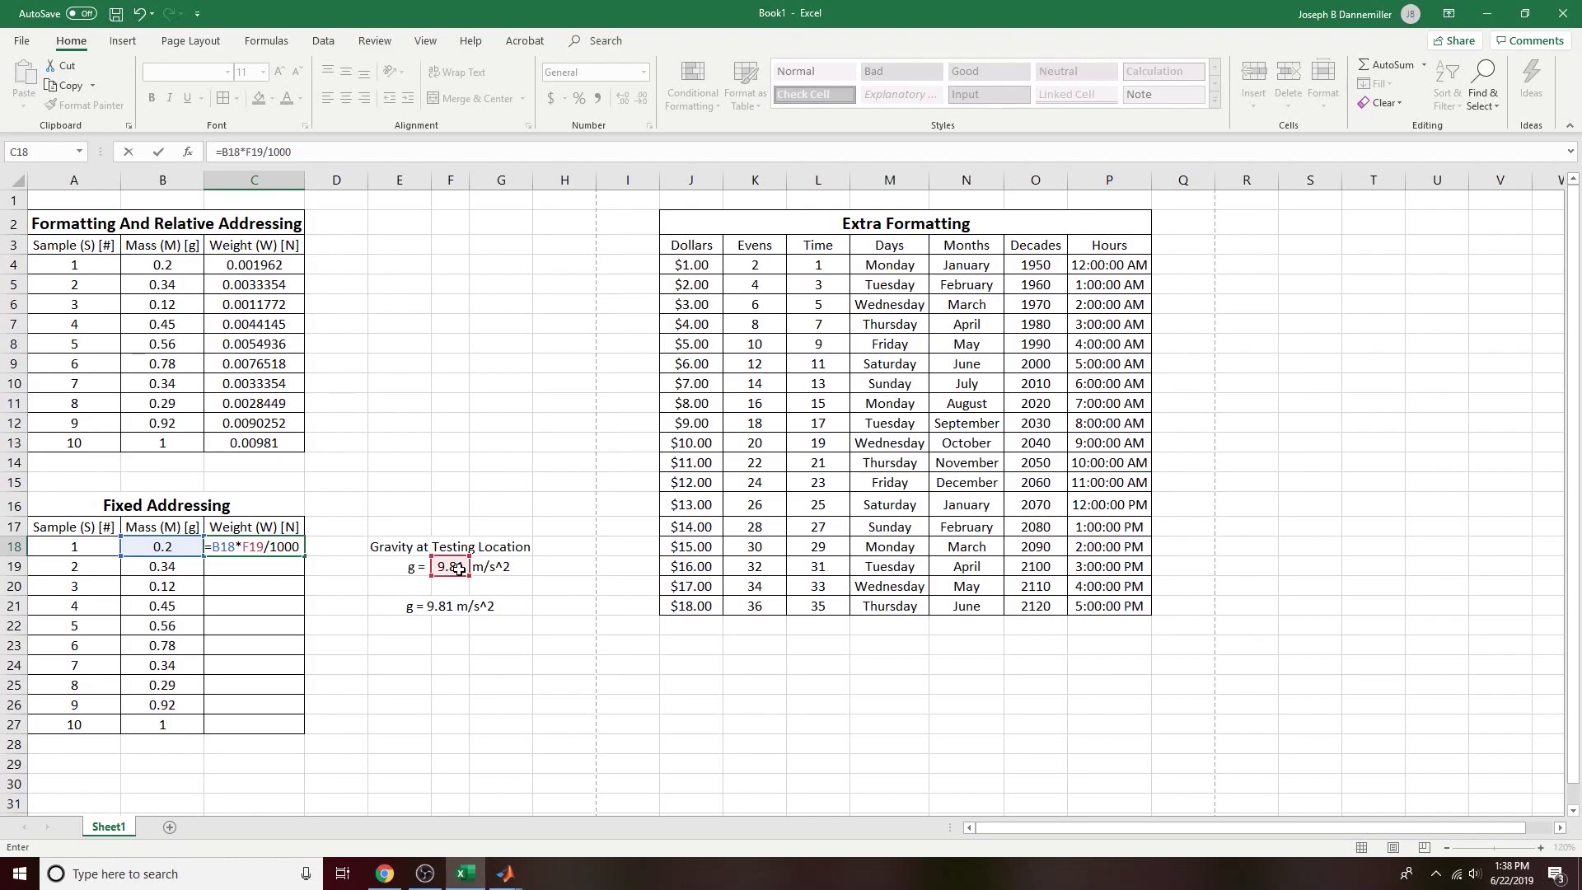
key(Return)
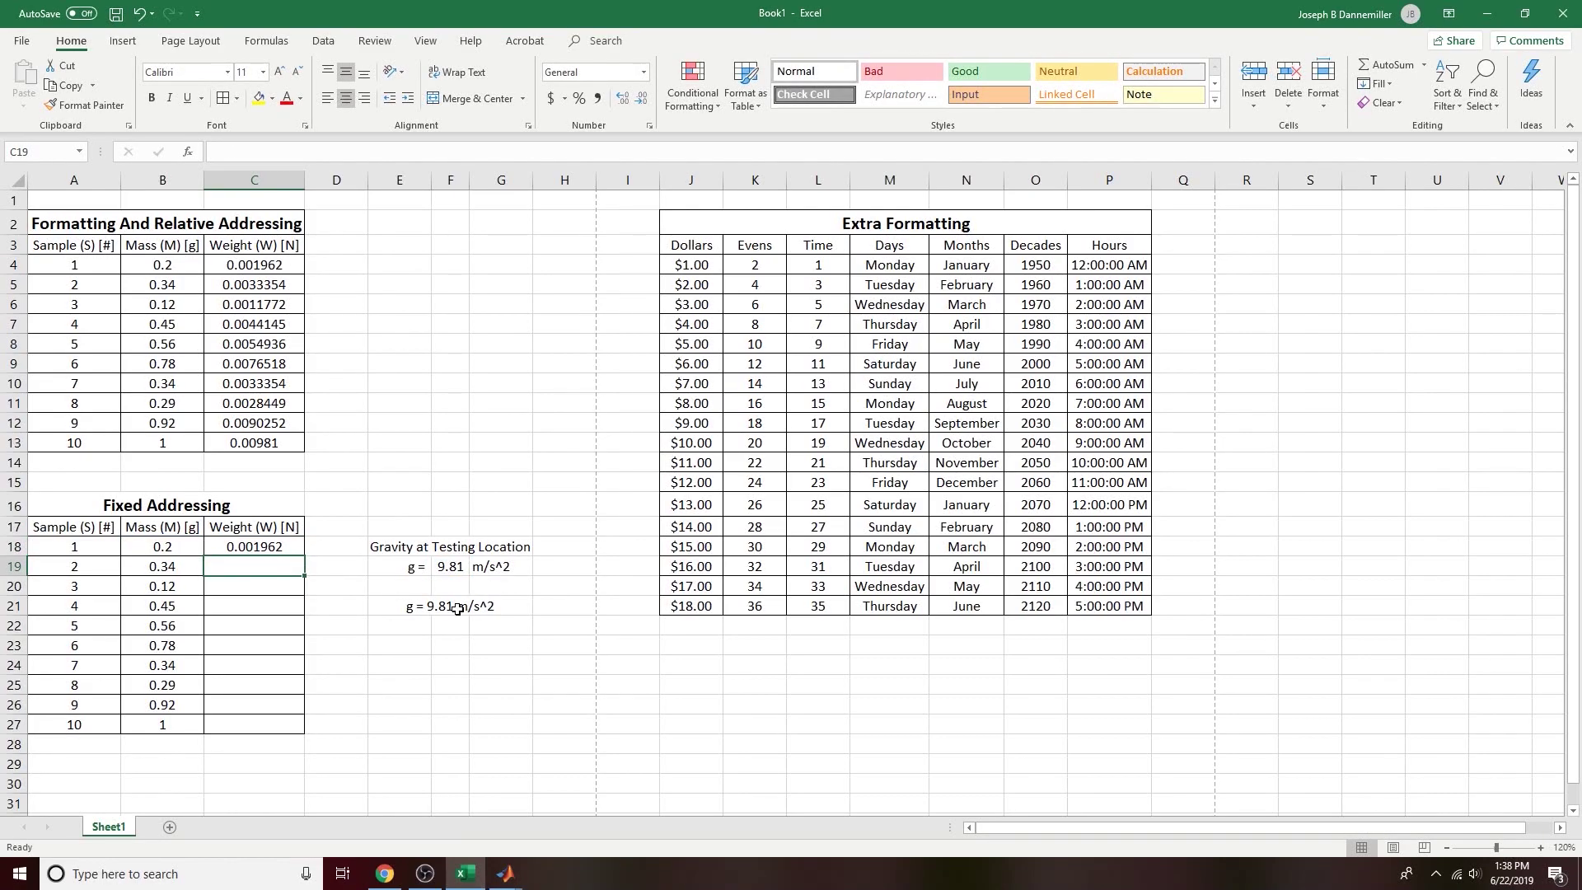
Step: Clear the gravity text from the merged cell E21 and unmerge it back into separate cells
click(453, 608)
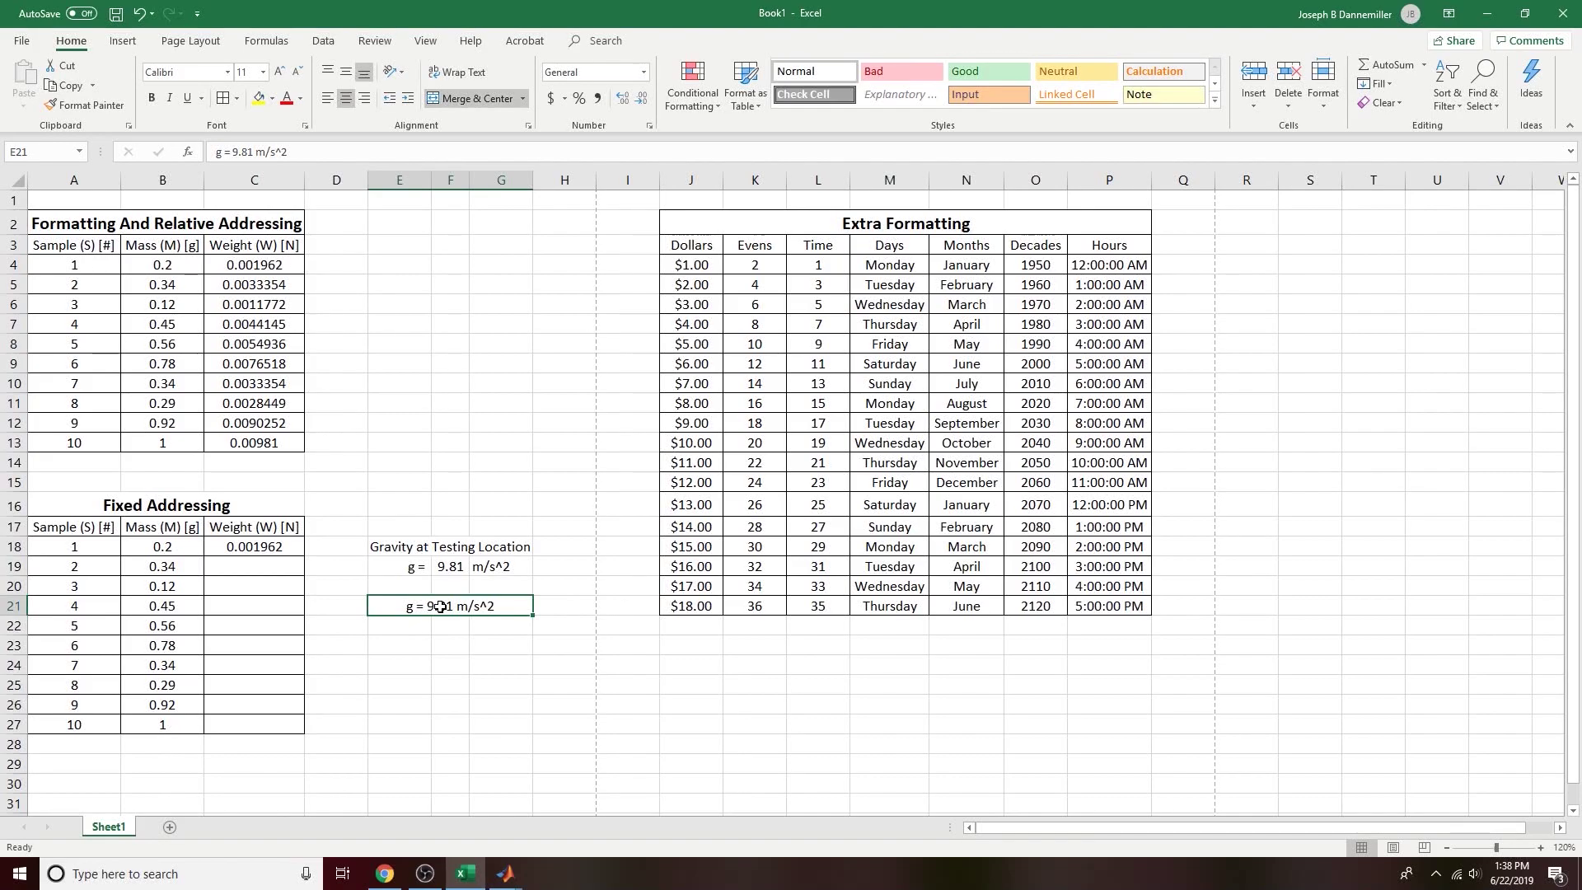
right_click(440, 607)
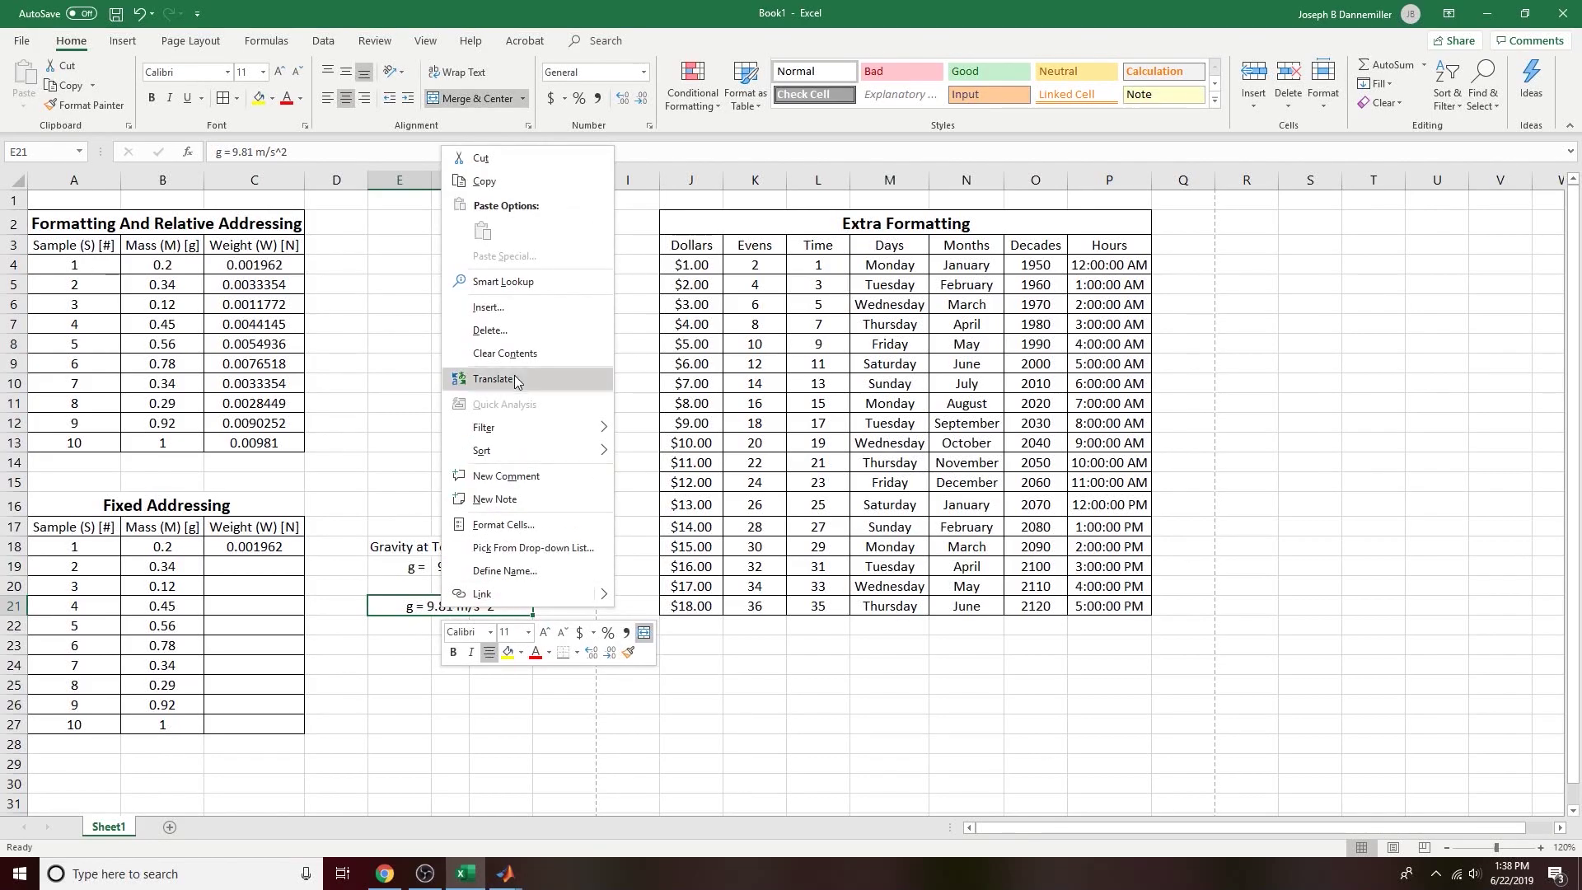
click(499, 330)
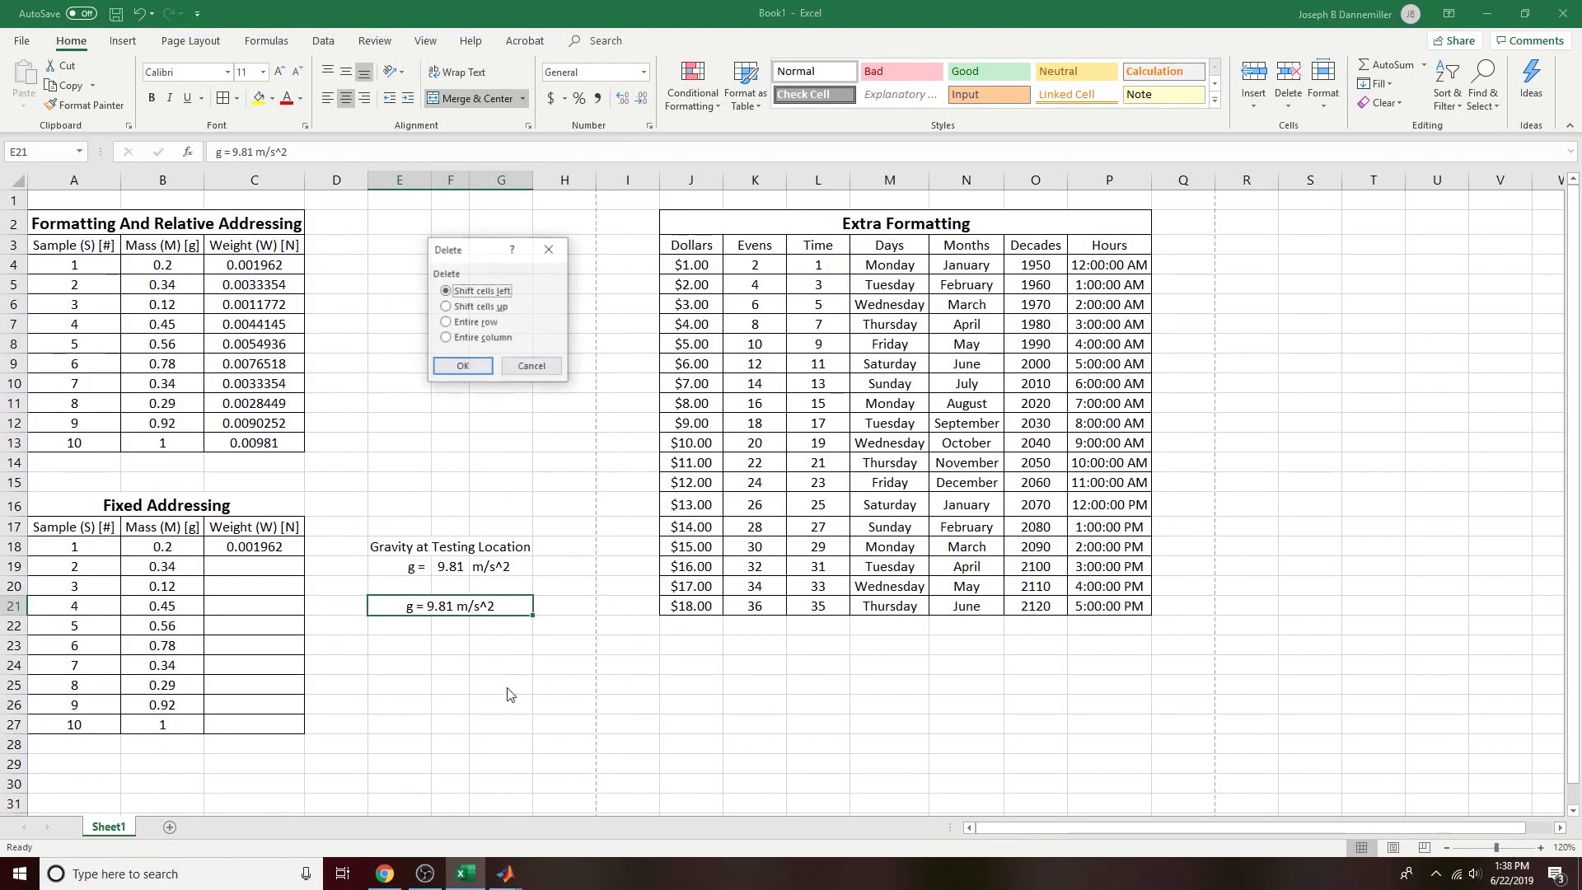
click(531, 367)
right_click(451, 607)
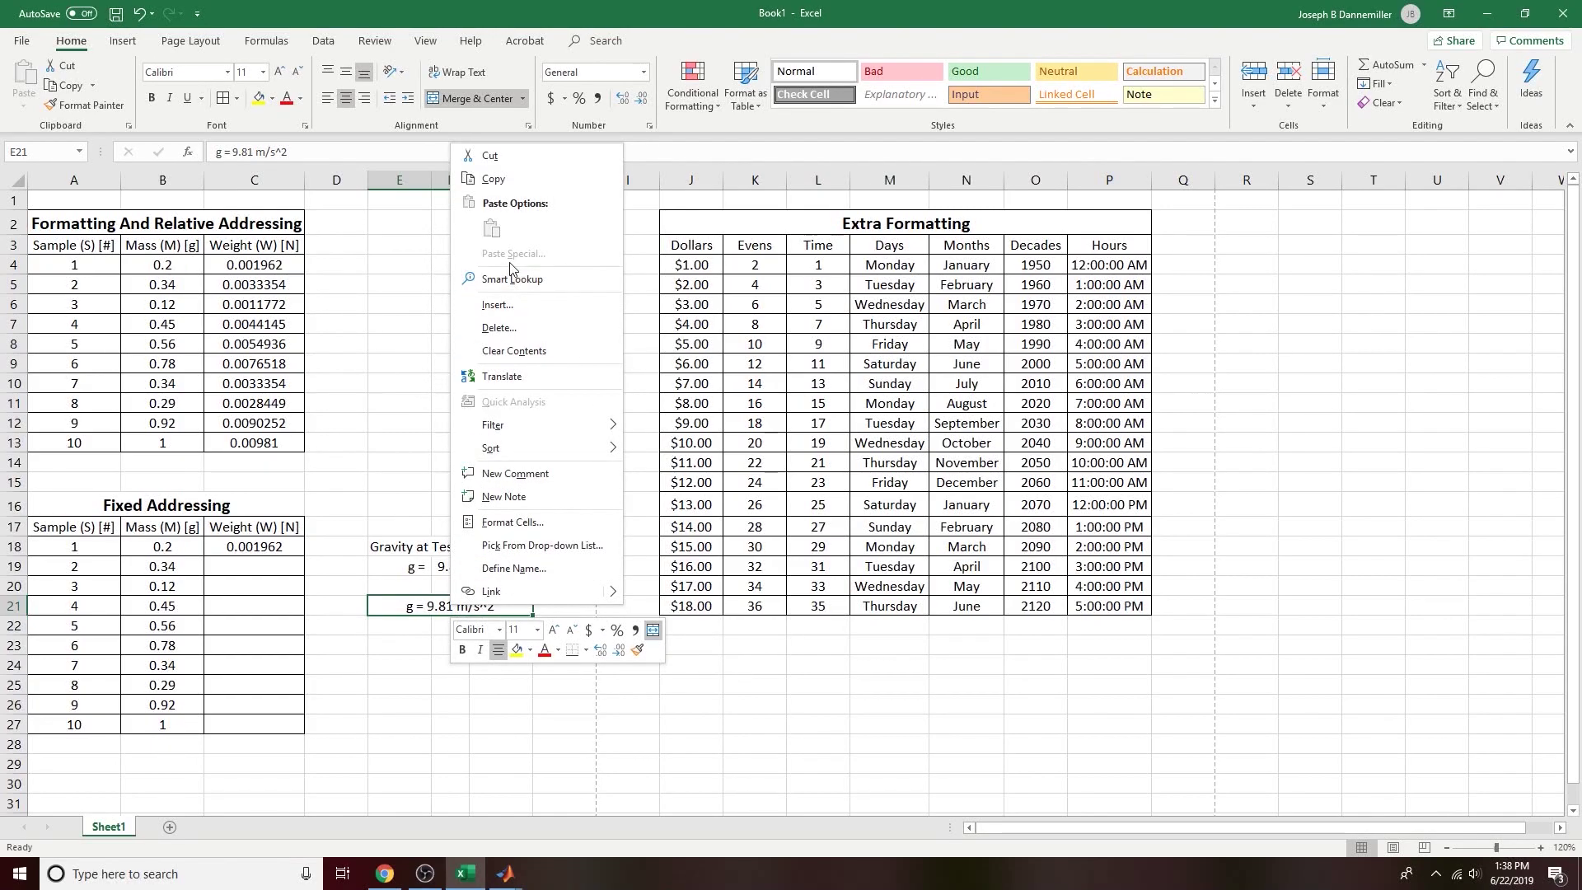
click(514, 351)
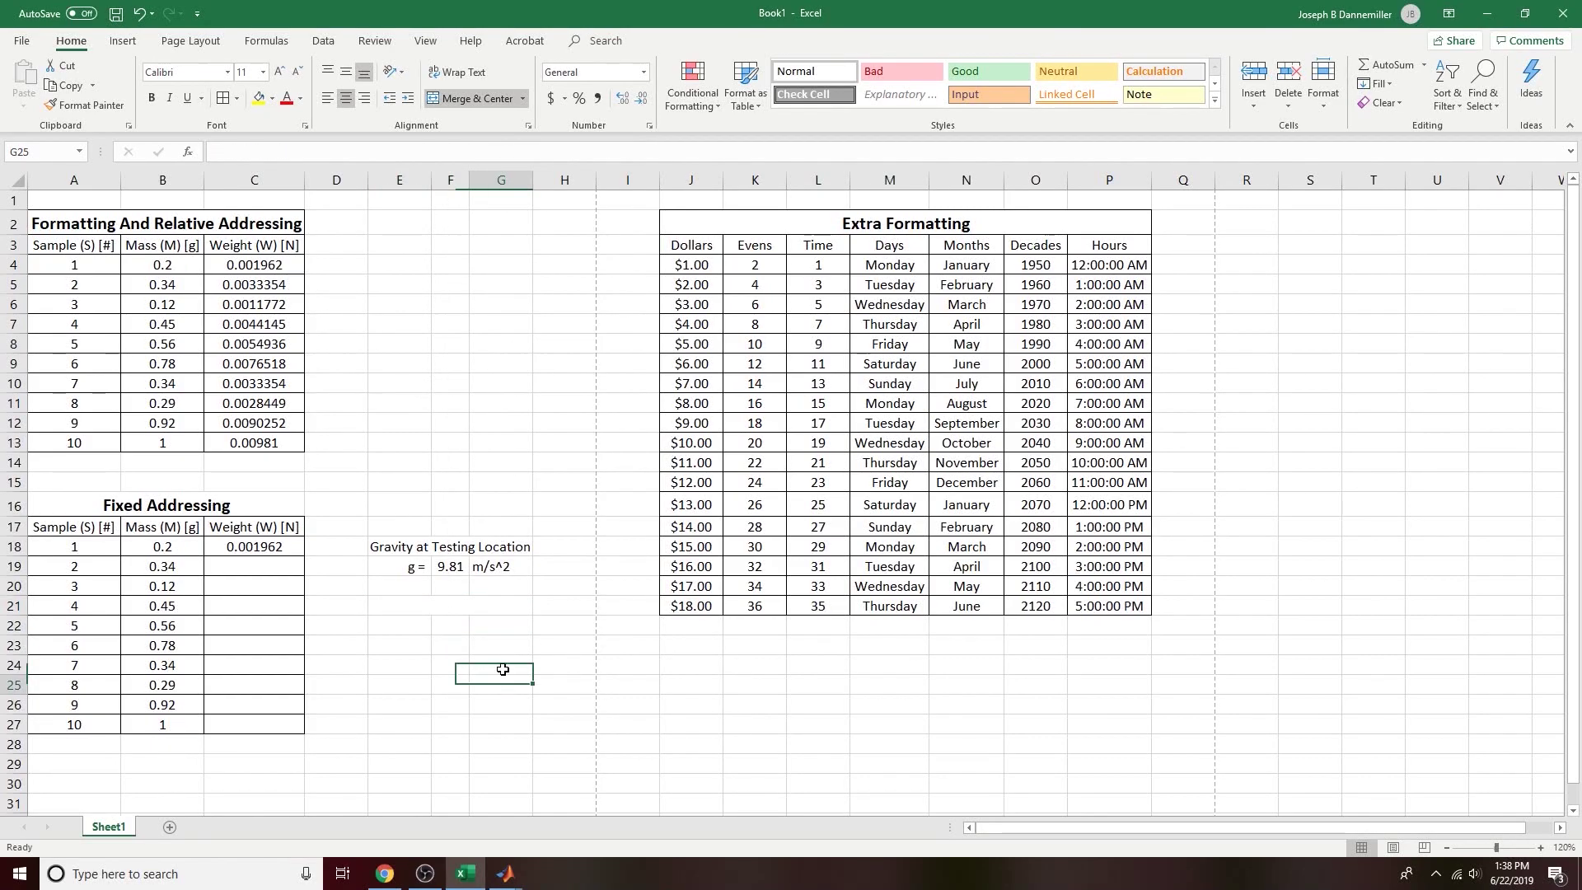
click(468, 89)
click(499, 707)
drag(420, 610, 494, 609)
click(495, 688)
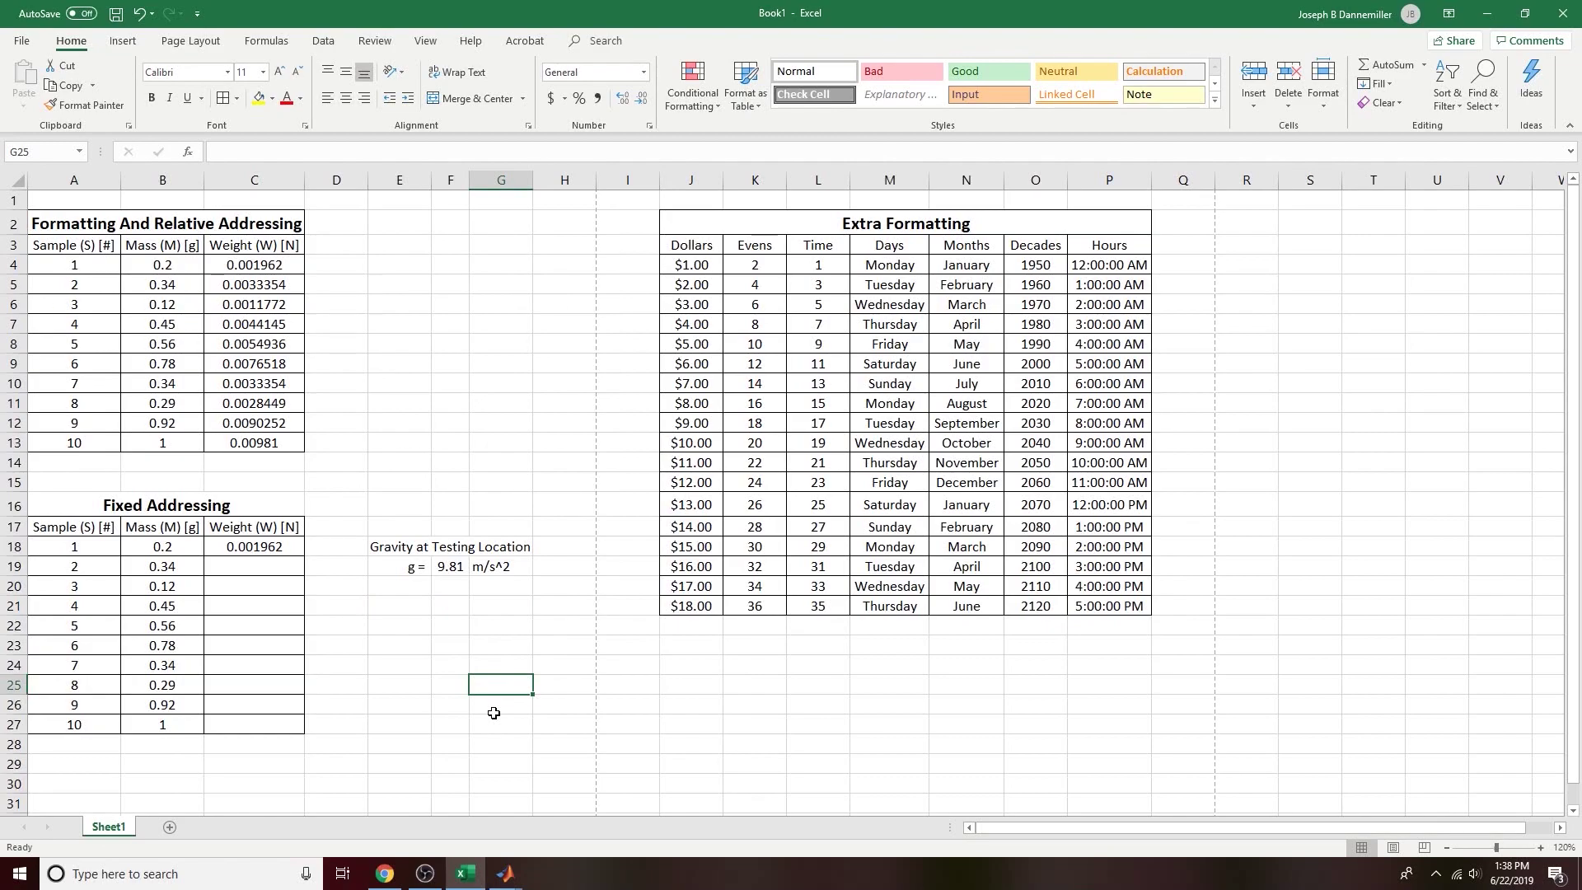
Step: Try filling the relative C18 formula down the Fixed Addressing weight column through C27
click(260, 548)
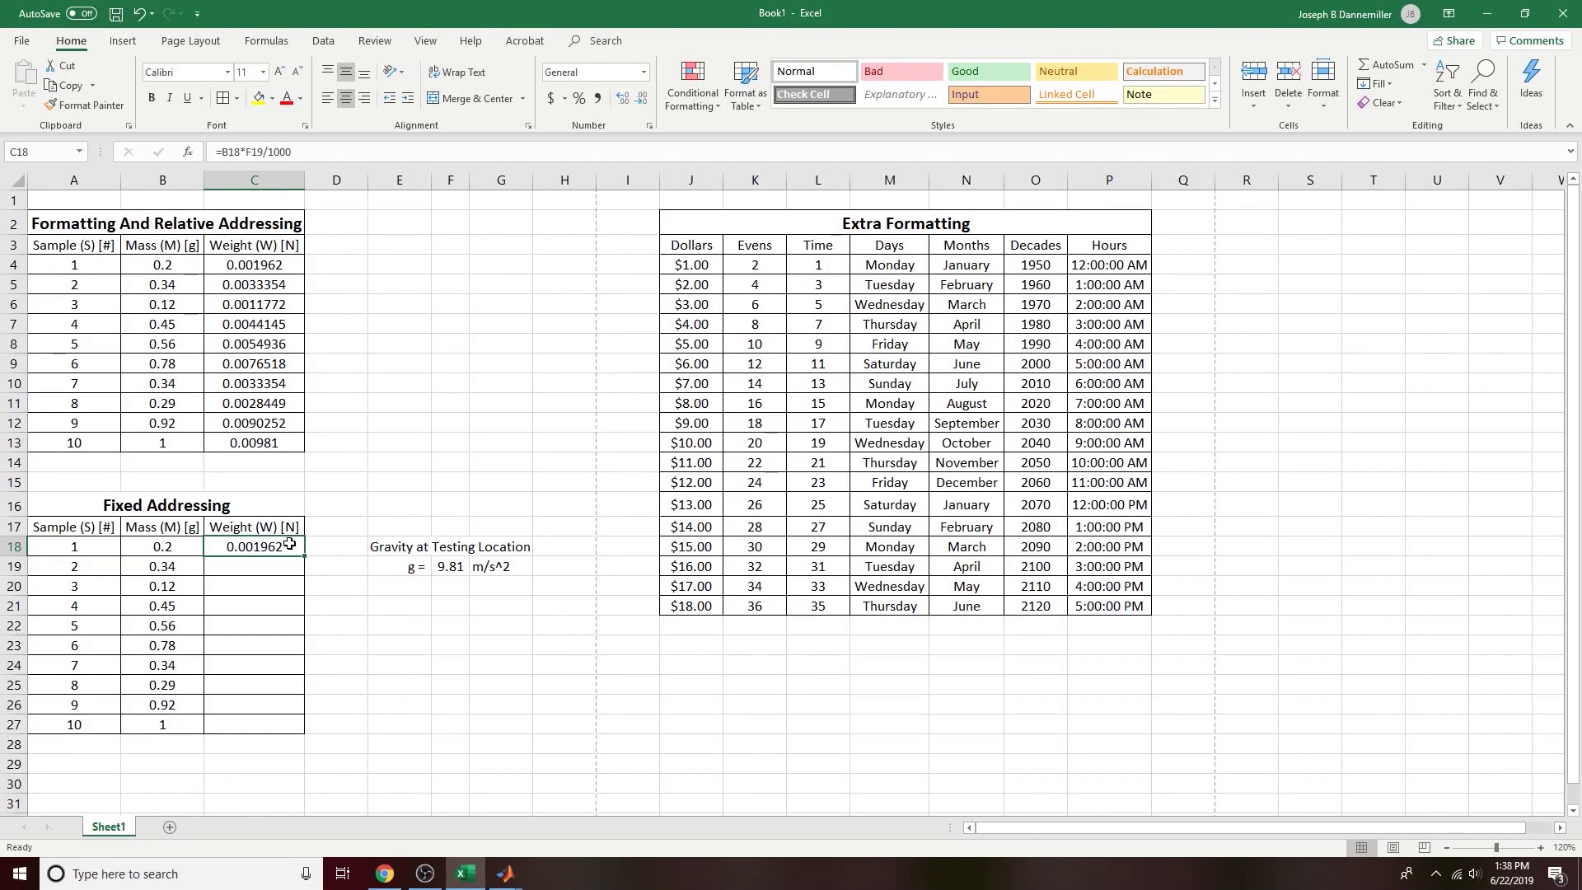
drag(307, 554, 310, 733)
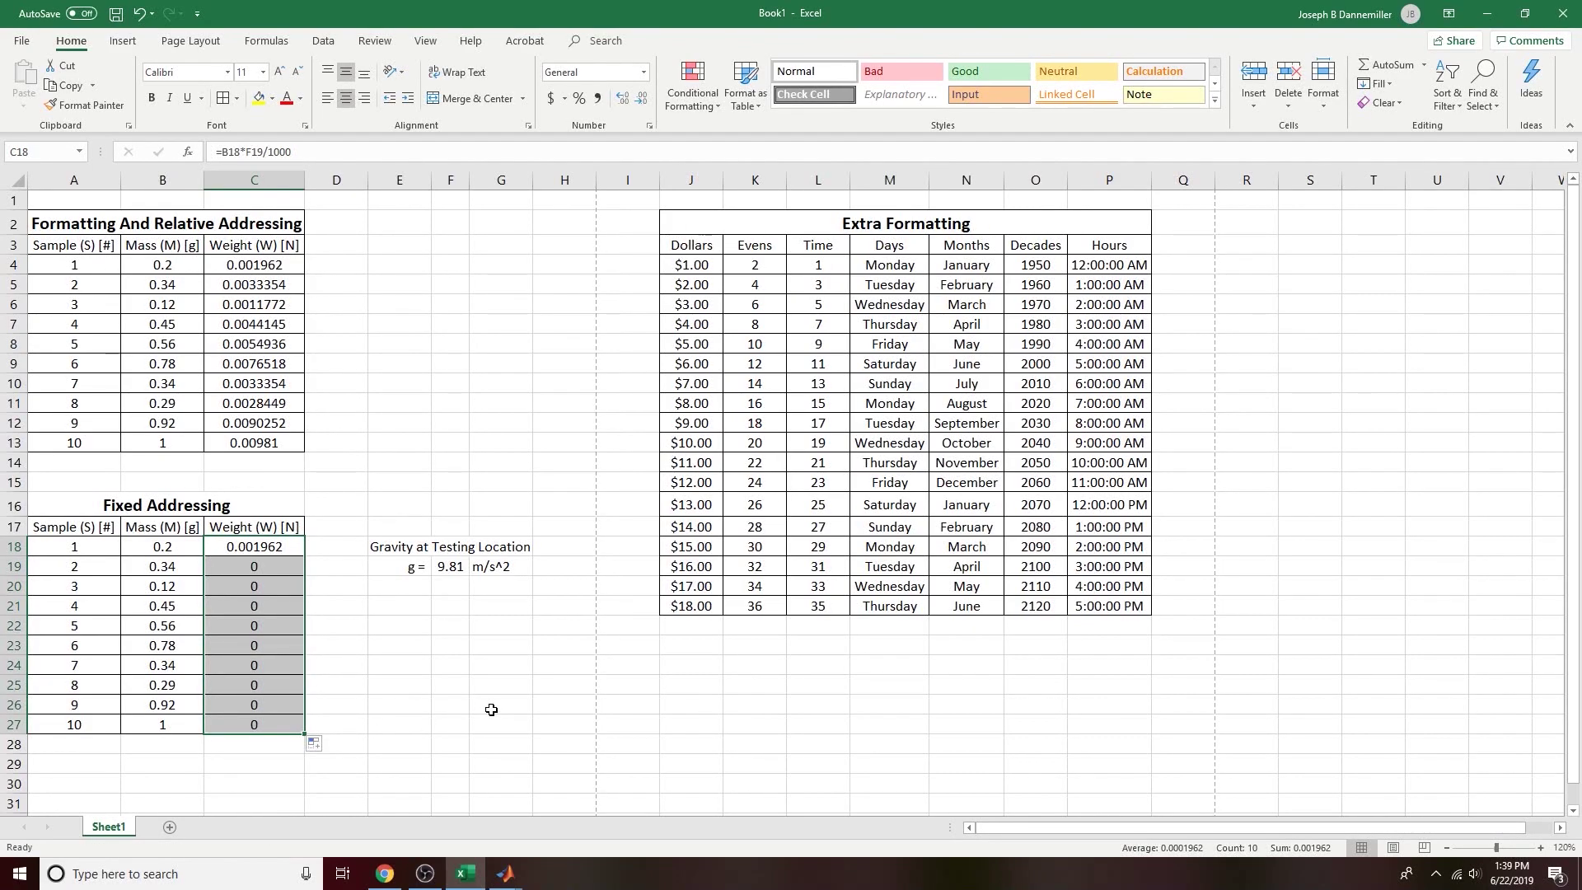
click(449, 663)
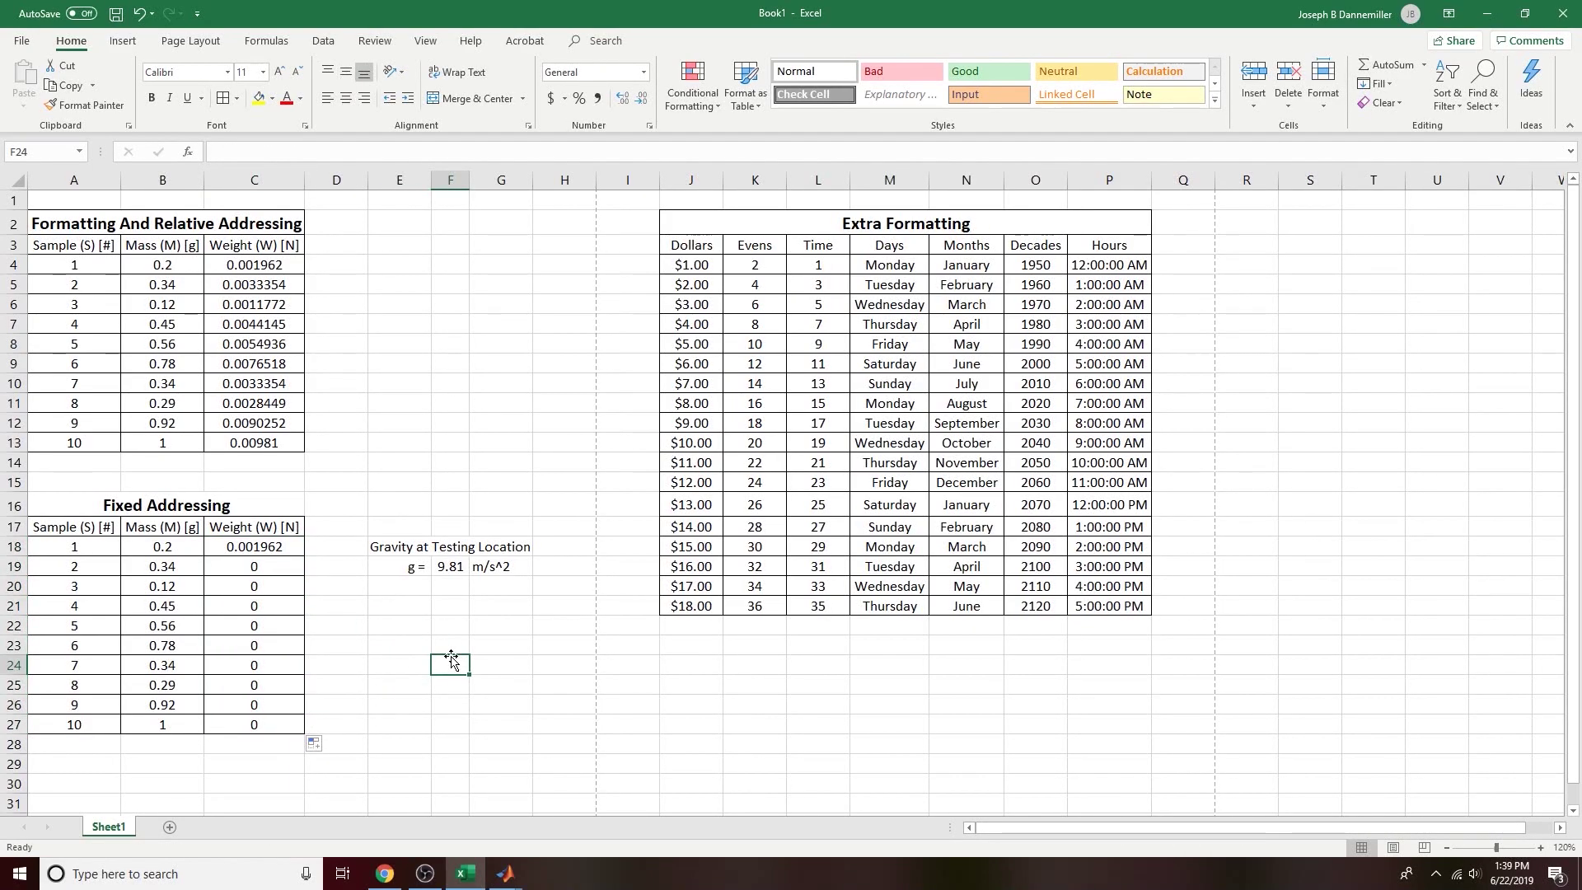
Step: Compare the gravity references in the C22 and C18 formulas, and undo the fill down to C27
double_click(277, 625)
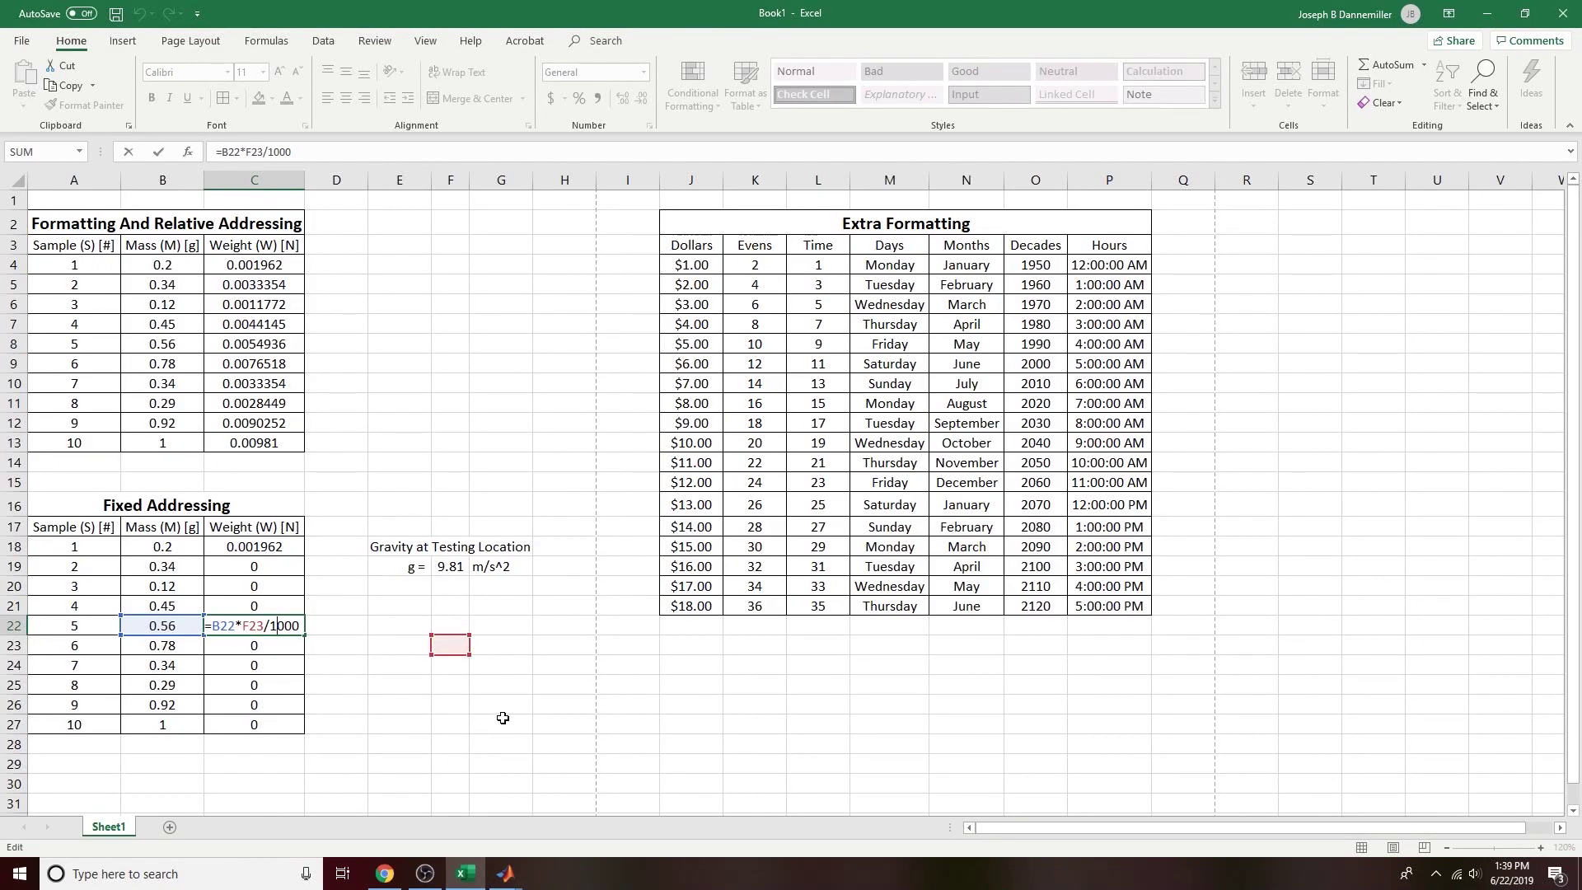
key(Escape)
double_click(268, 550)
key(Escape)
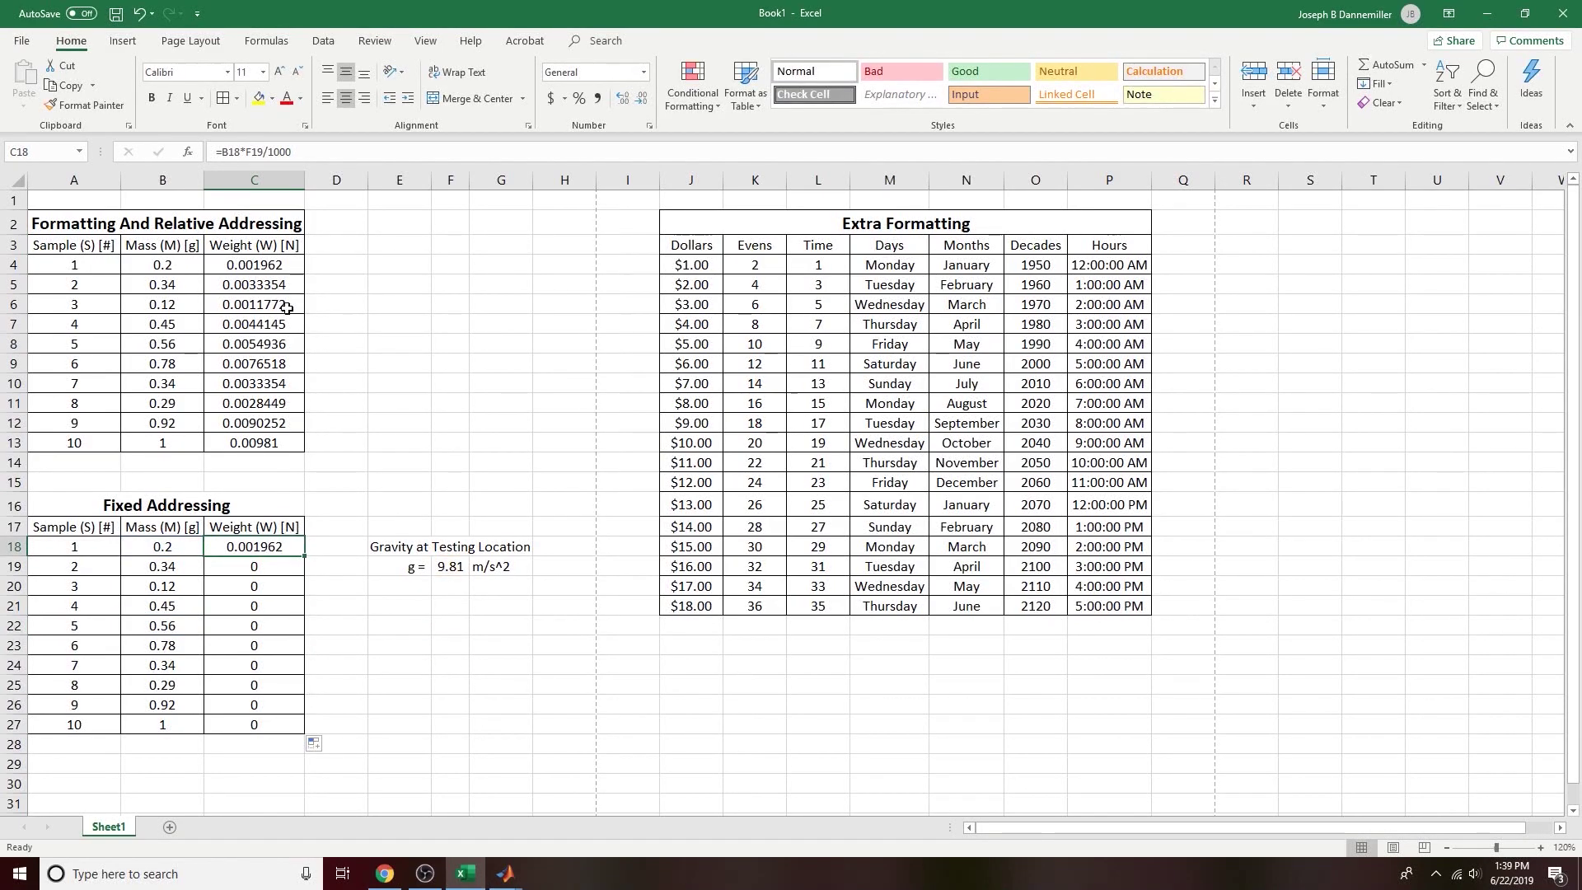
double_click(264, 544)
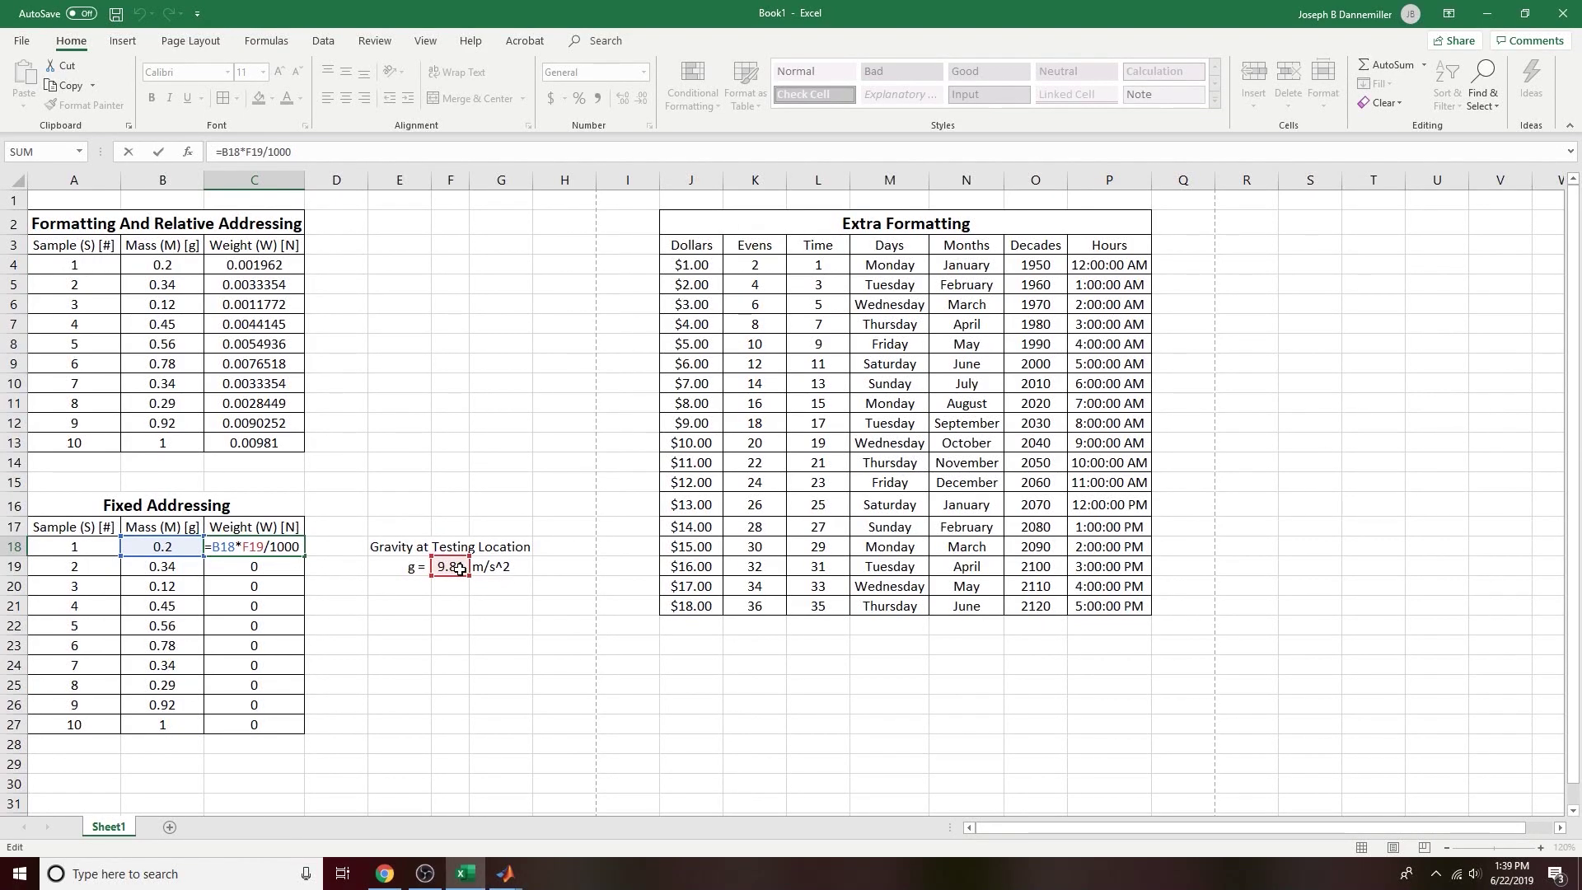
key(Return)
double_click(279, 627)
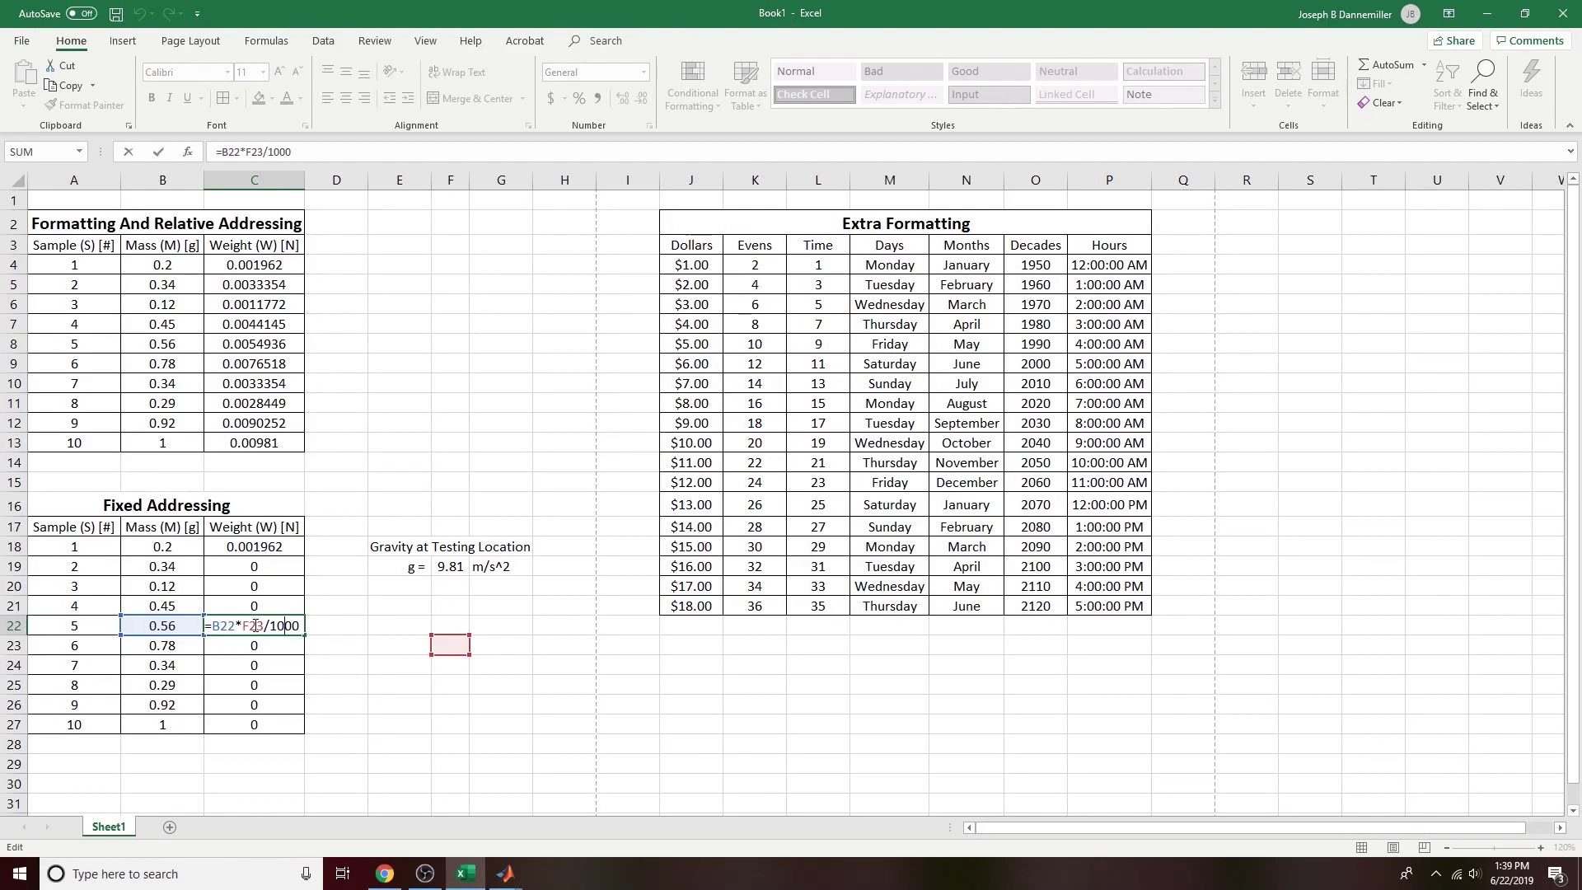
key(Escape)
key(ctrl+z)
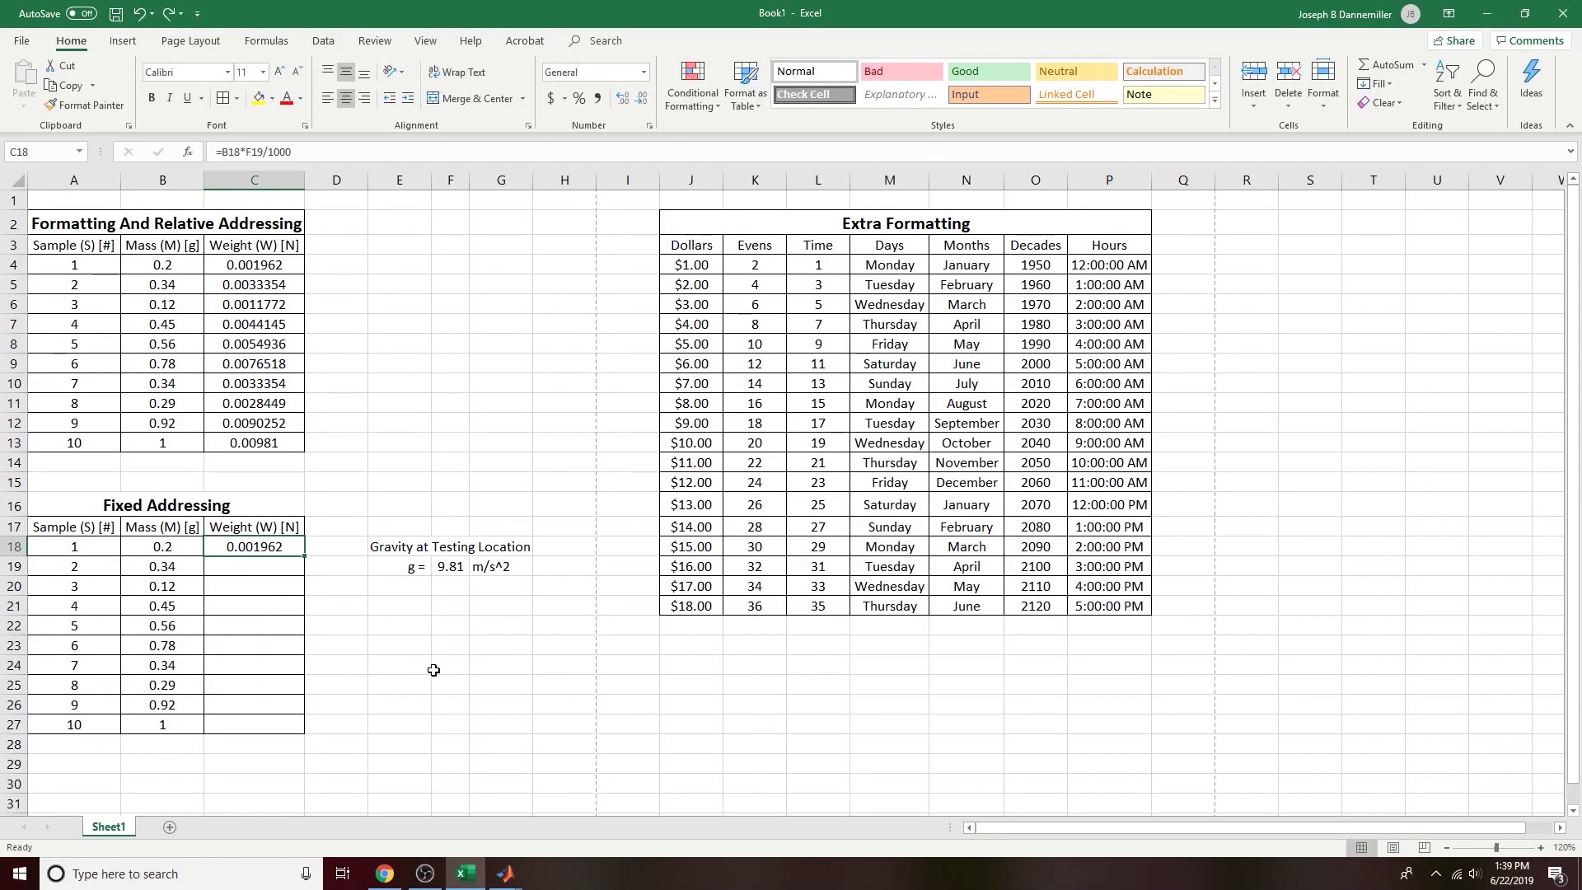
Step: Make the gravity reference in C18 absolute so the formula reads =B18*$F$19/1000
double_click(274, 546)
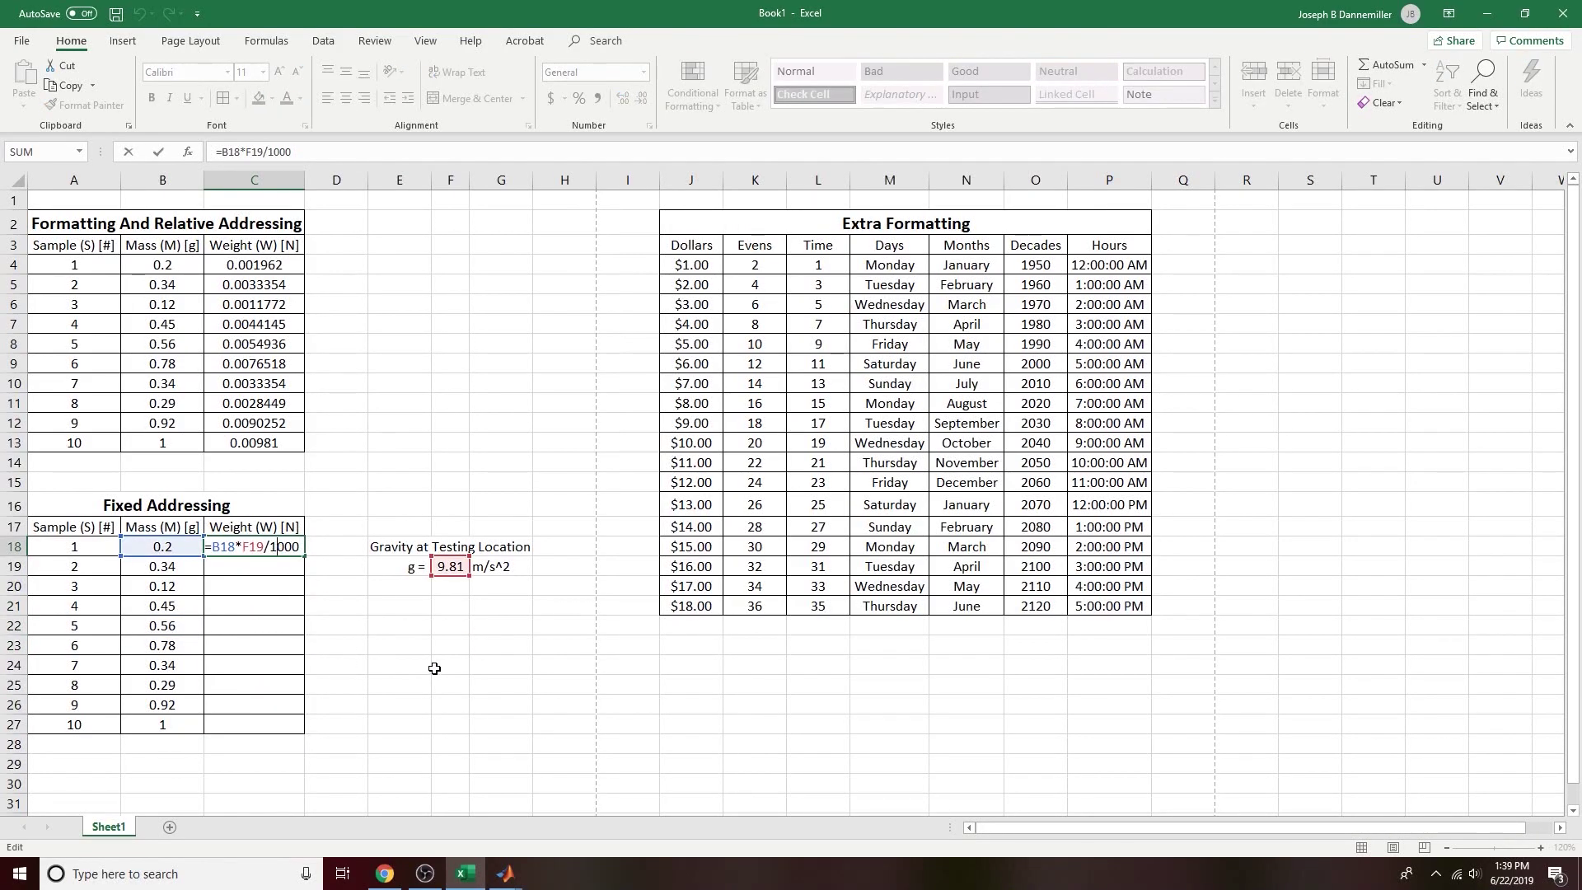
double_click(222, 546)
click(250, 548)
text($F)
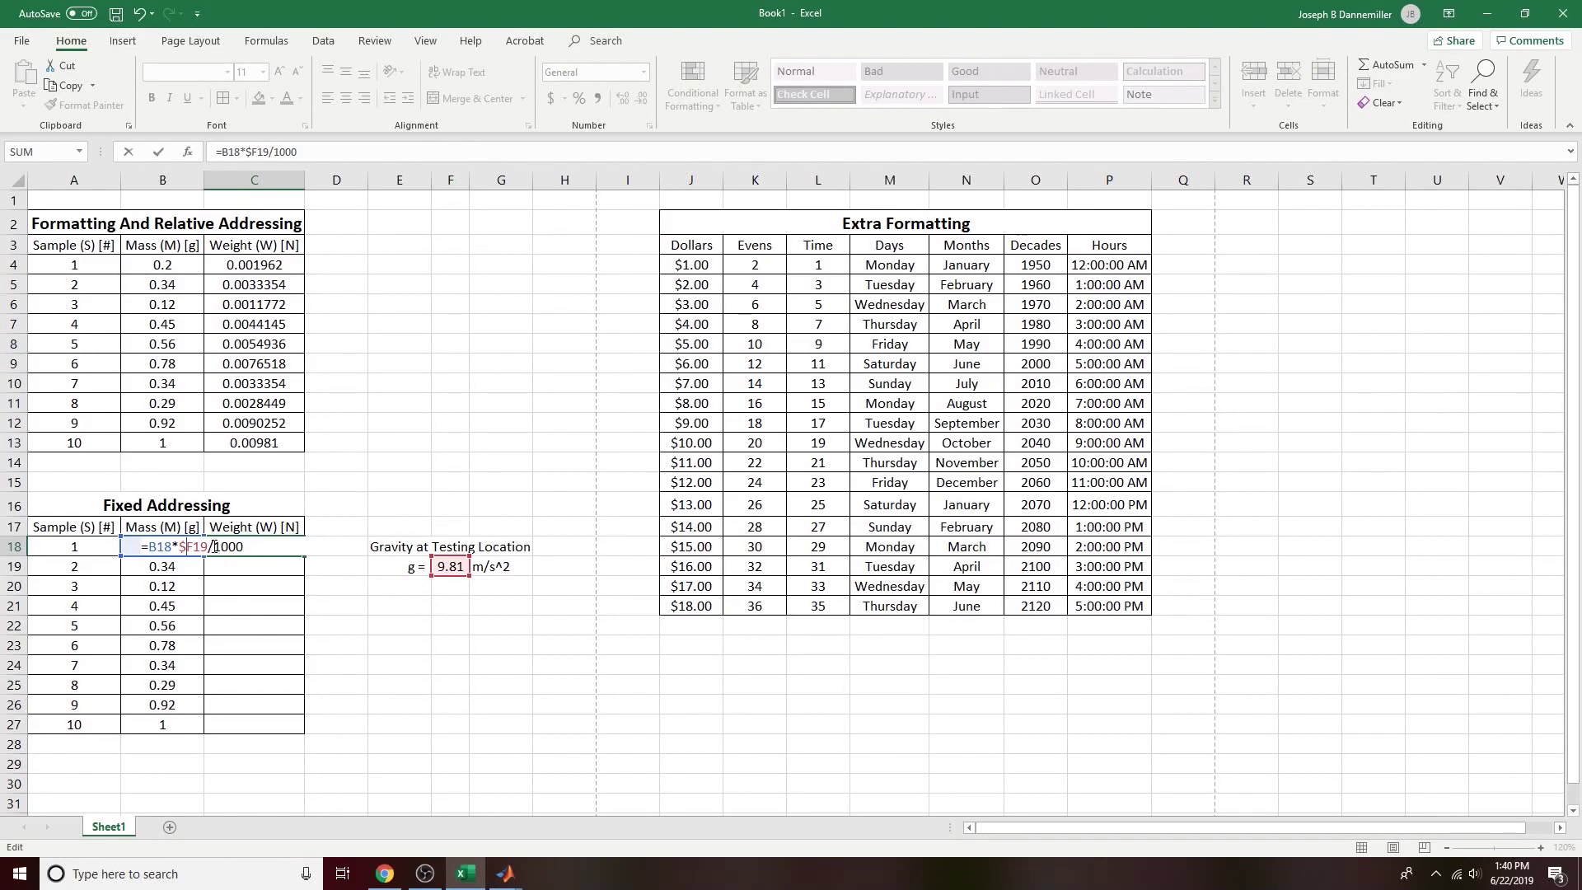
text($)
key(Return)
Step: Widen column C and examine the $F$19 reference in the C18 formula
drag(304, 180, 340, 211)
double_click(317, 548)
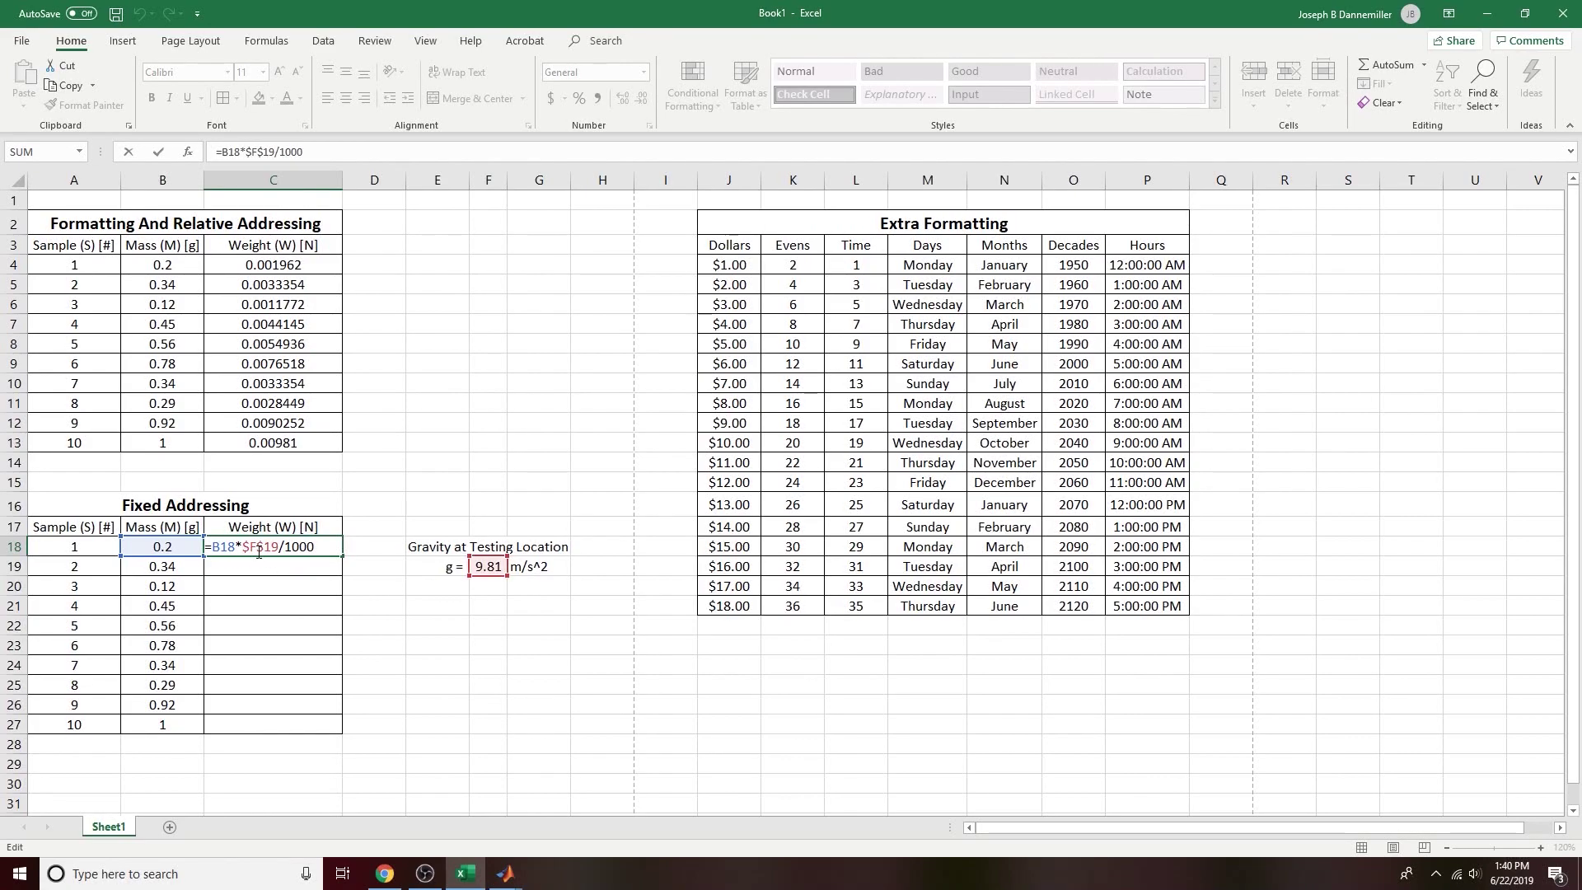
drag(244, 548, 279, 548)
key(Return)
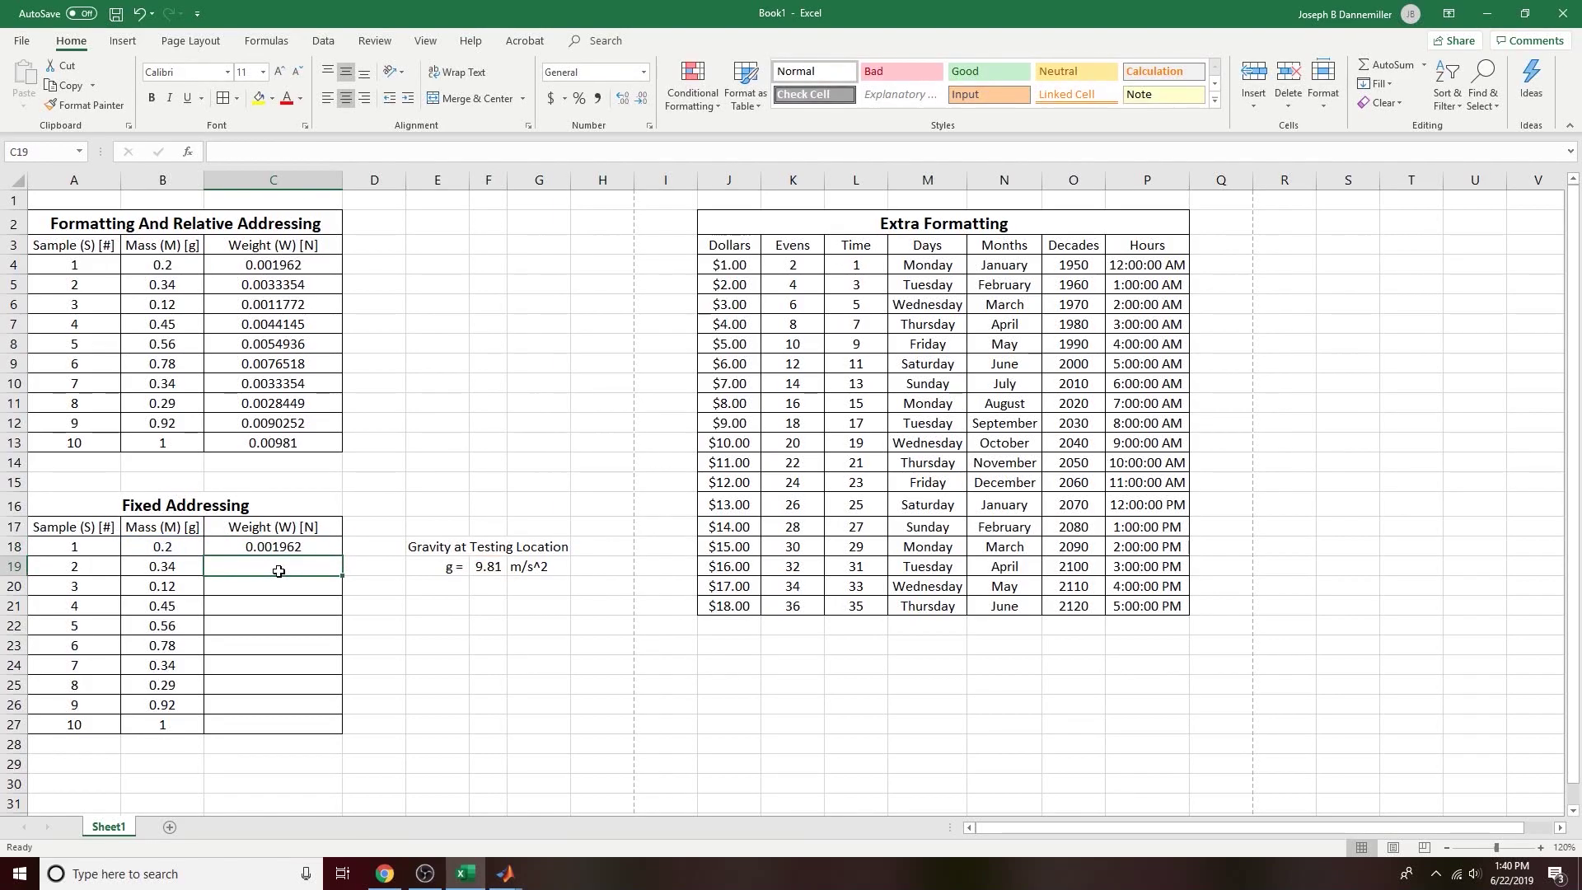
Step: Fill the fixed-addressing formula from C18 down through C27
click(265, 547)
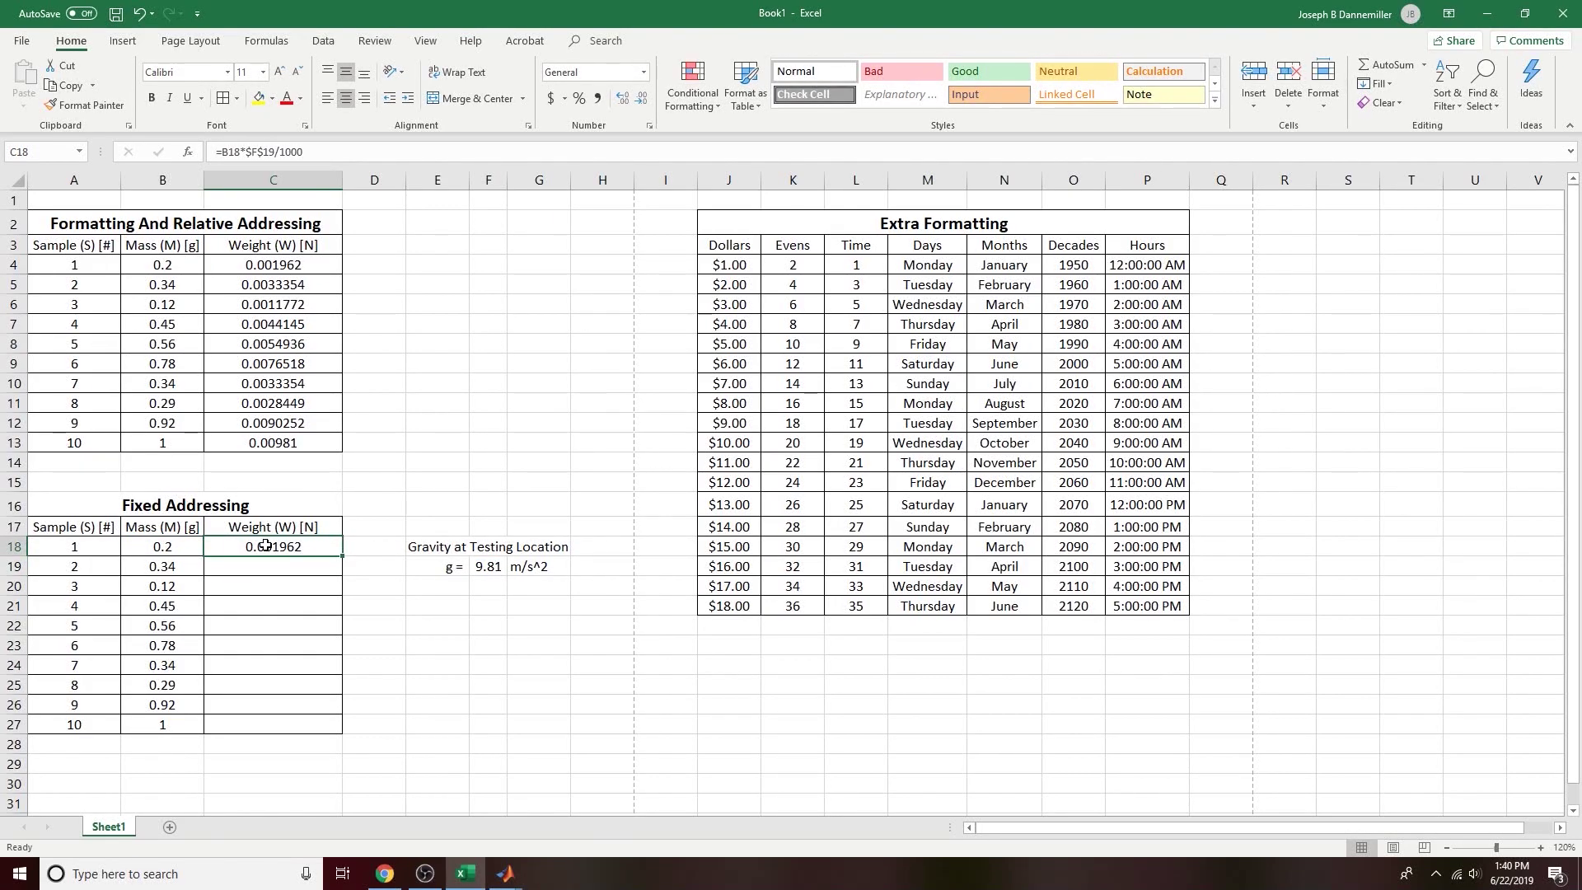
drag(343, 557, 345, 732)
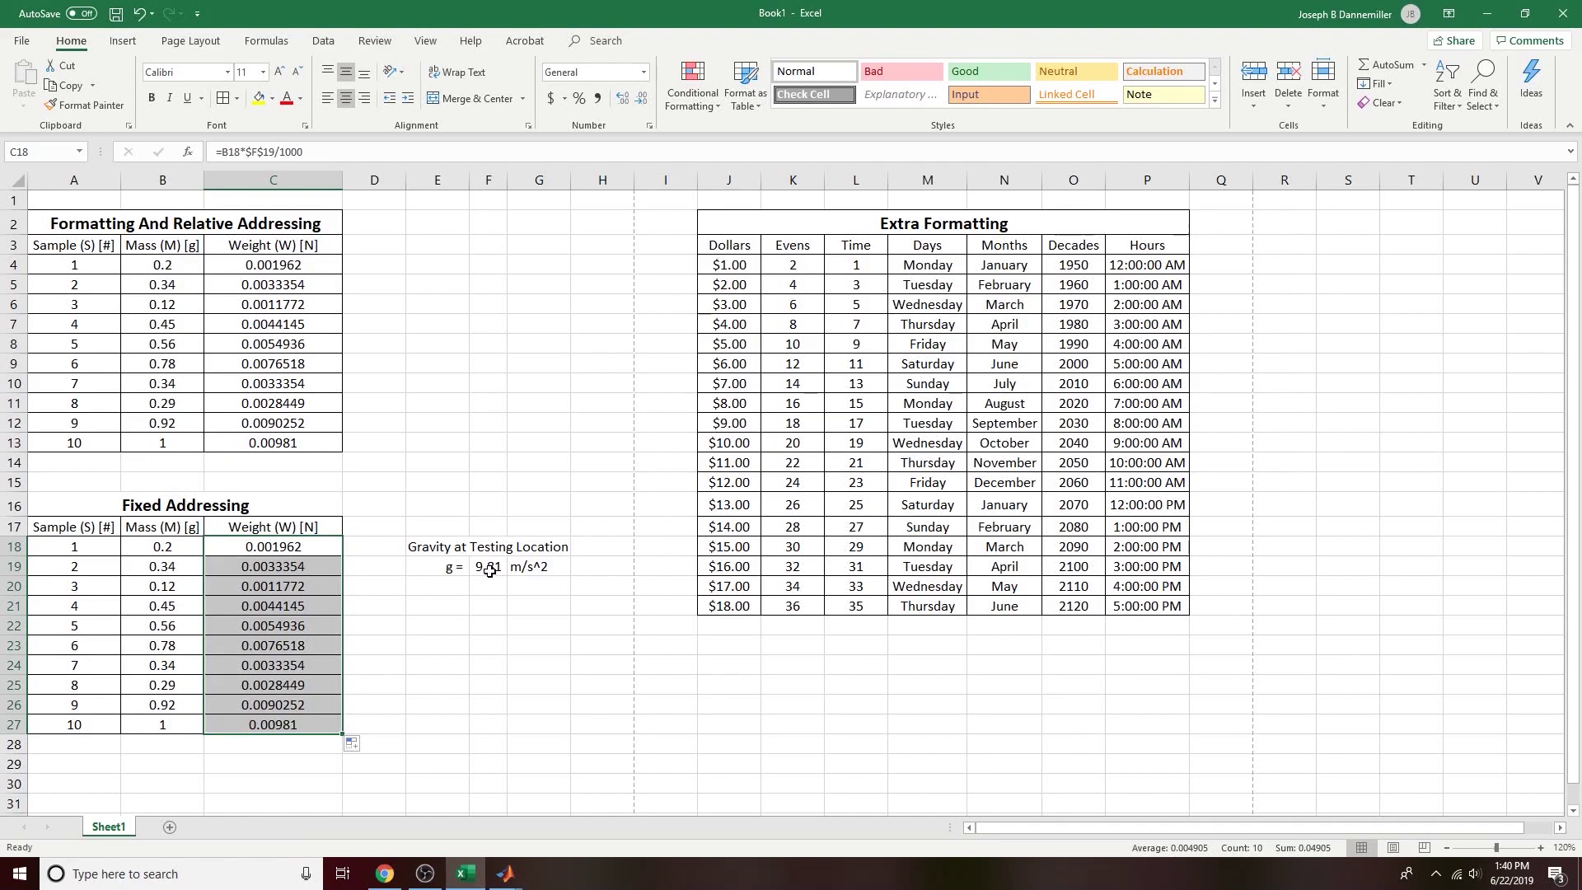
click(483, 601)
Step: Widen column F slightly around the gravity value and autofit column C to its contents
drag(508, 176, 517, 177)
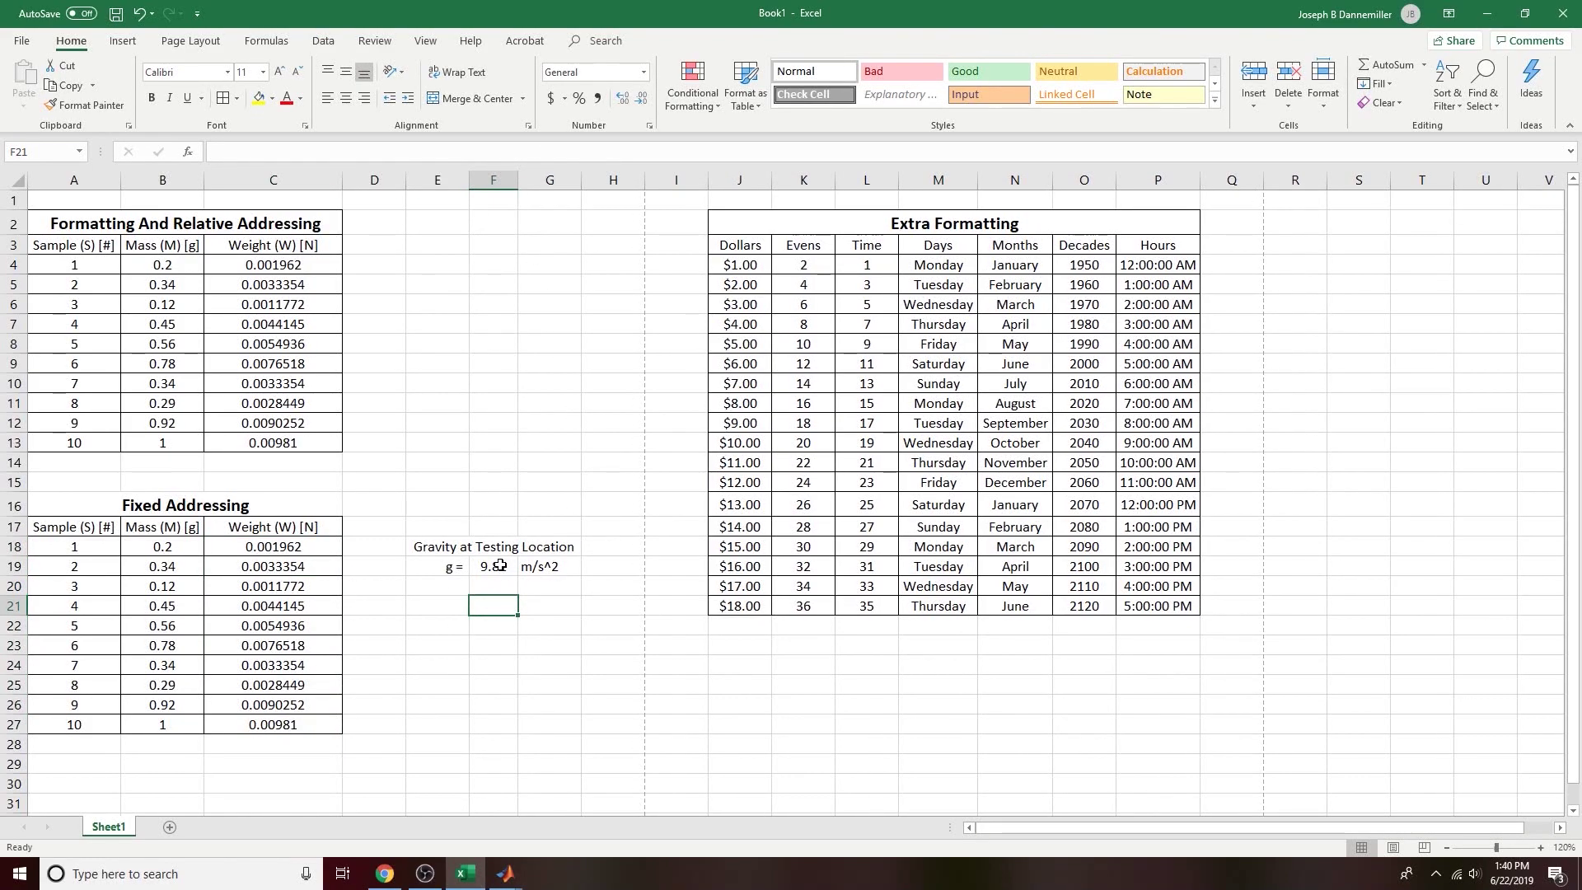
click(418, 468)
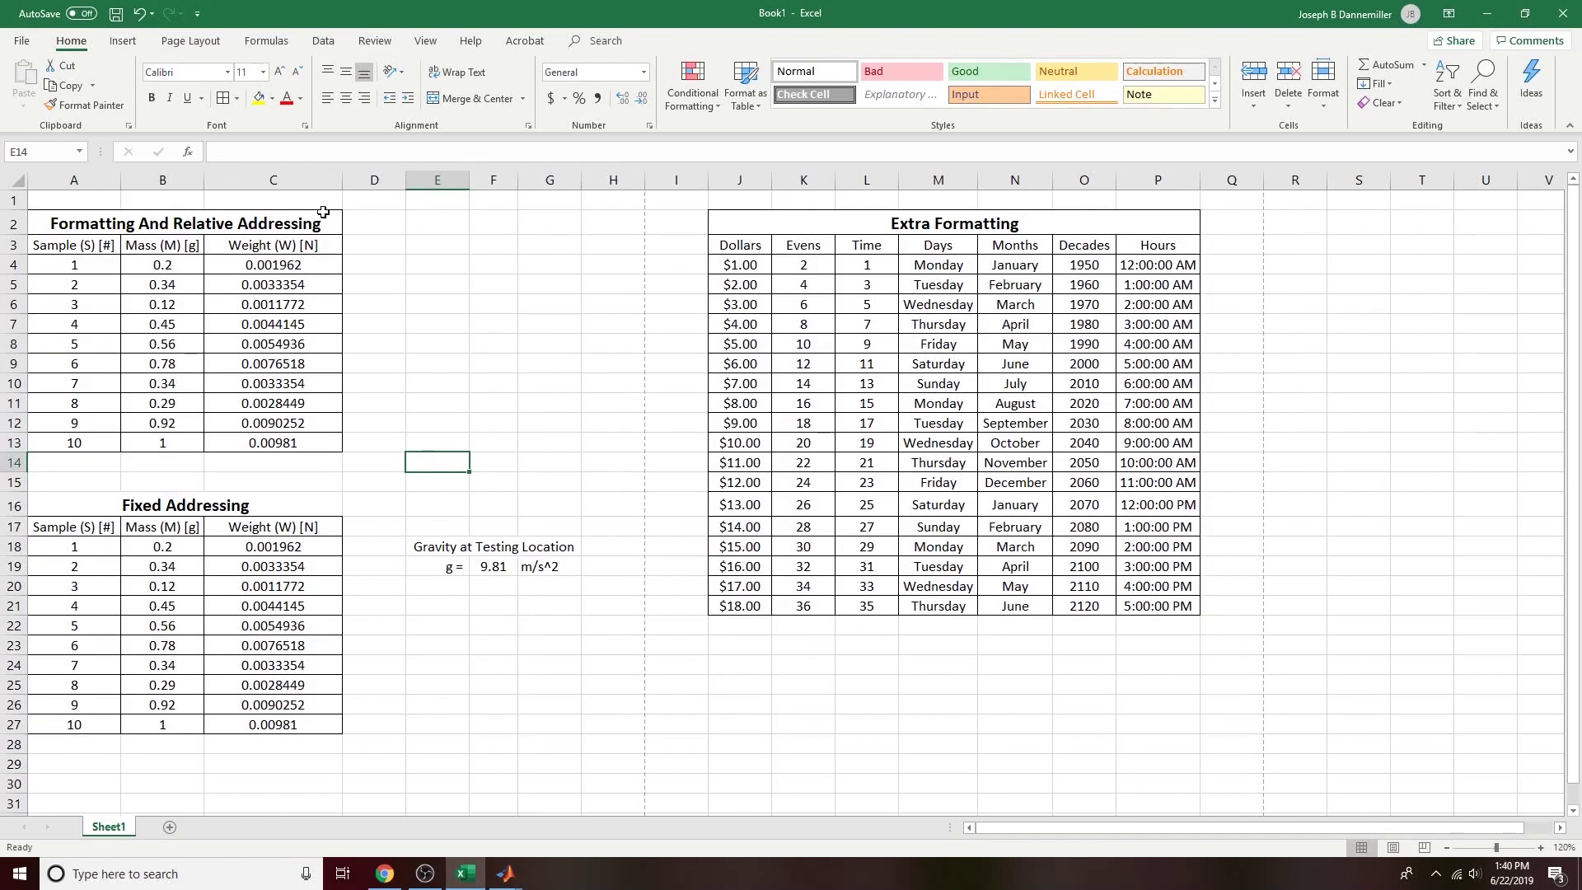
double_click(342, 179)
click(524, 400)
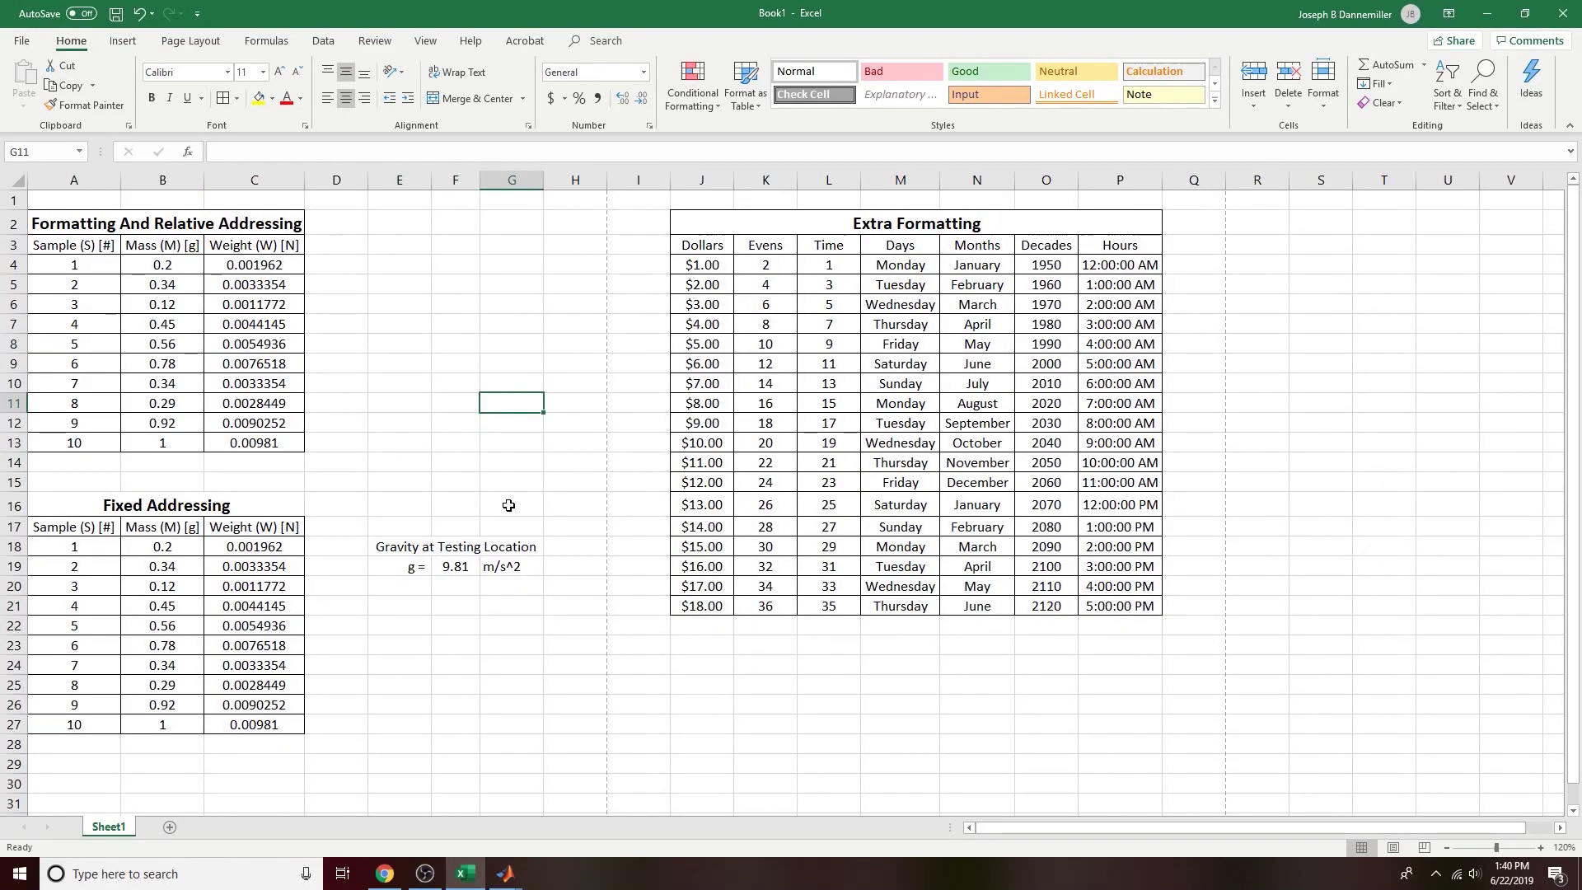
click(457, 568)
click(463, 514)
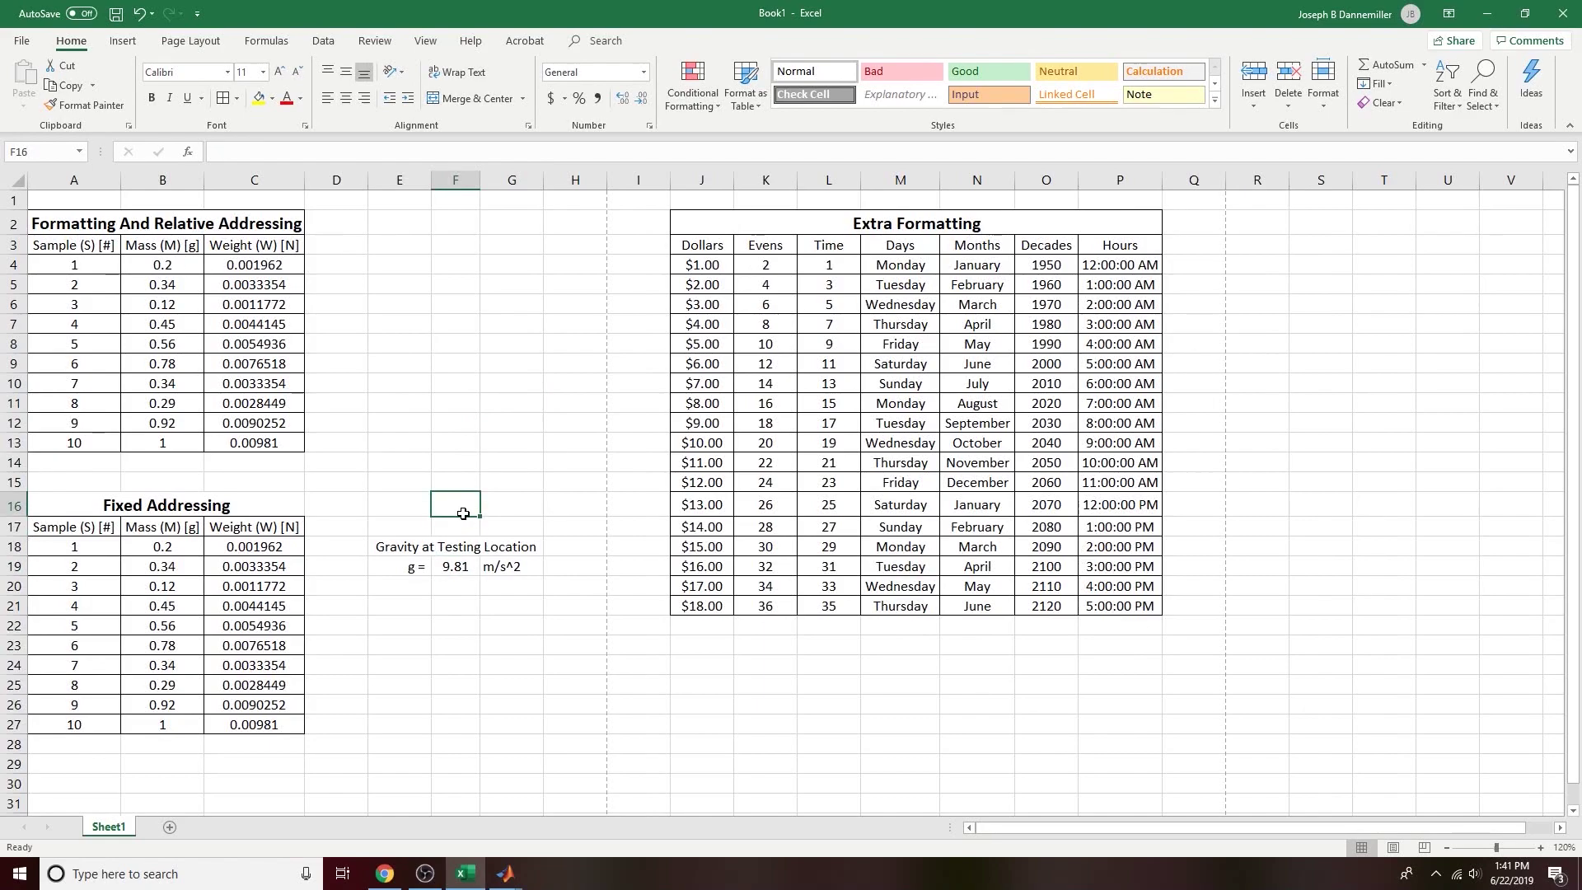
click(455, 481)
click(456, 461)
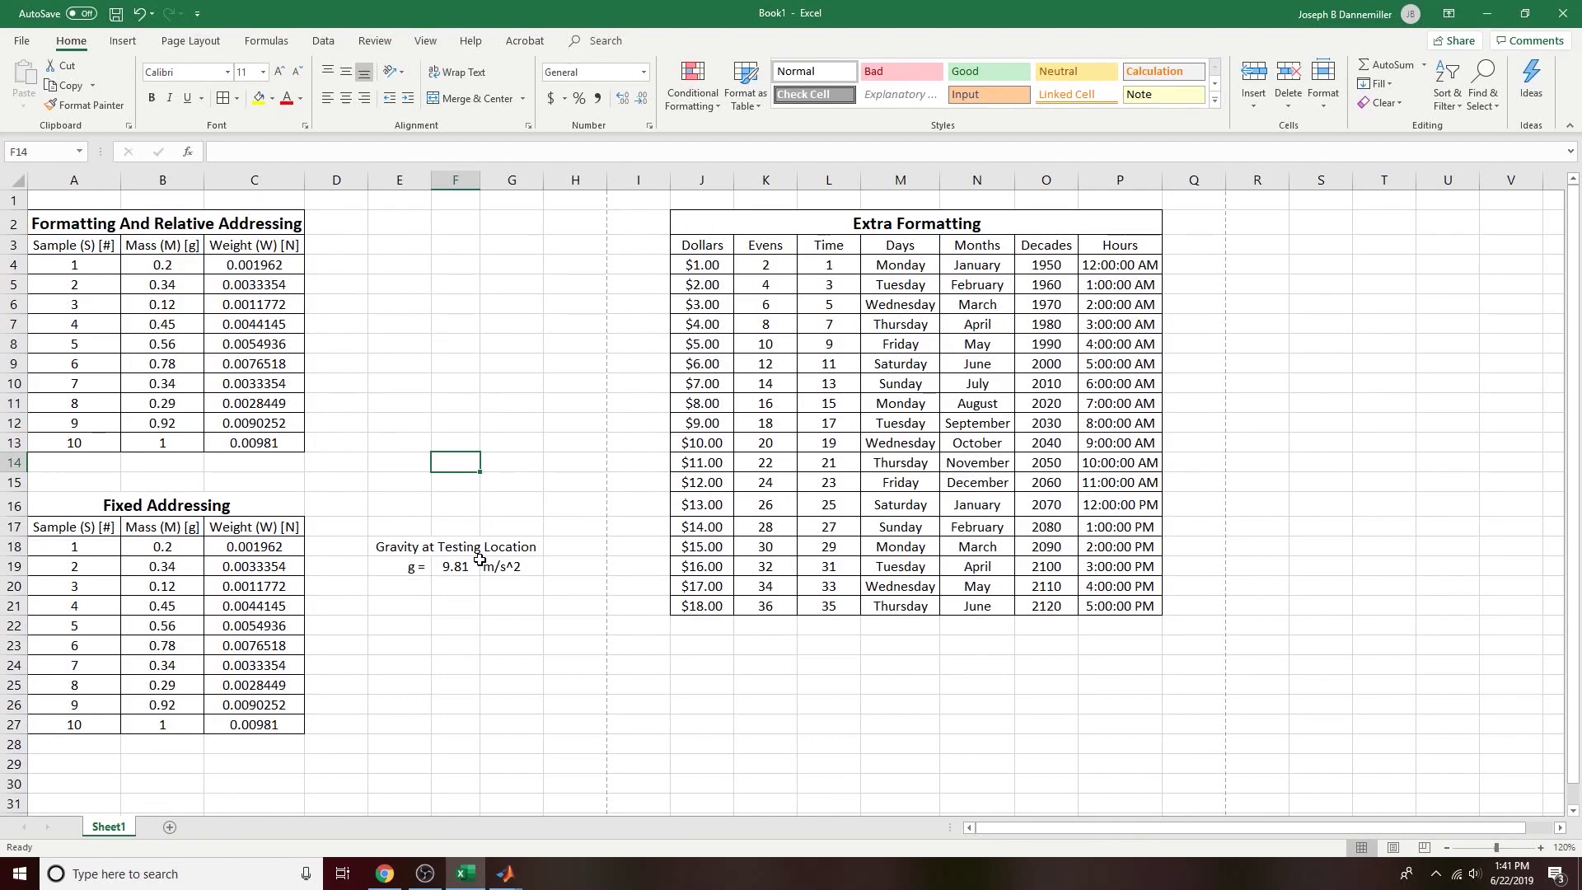
Step: Set the gravity value in F19 to 9.806
click(455, 569)
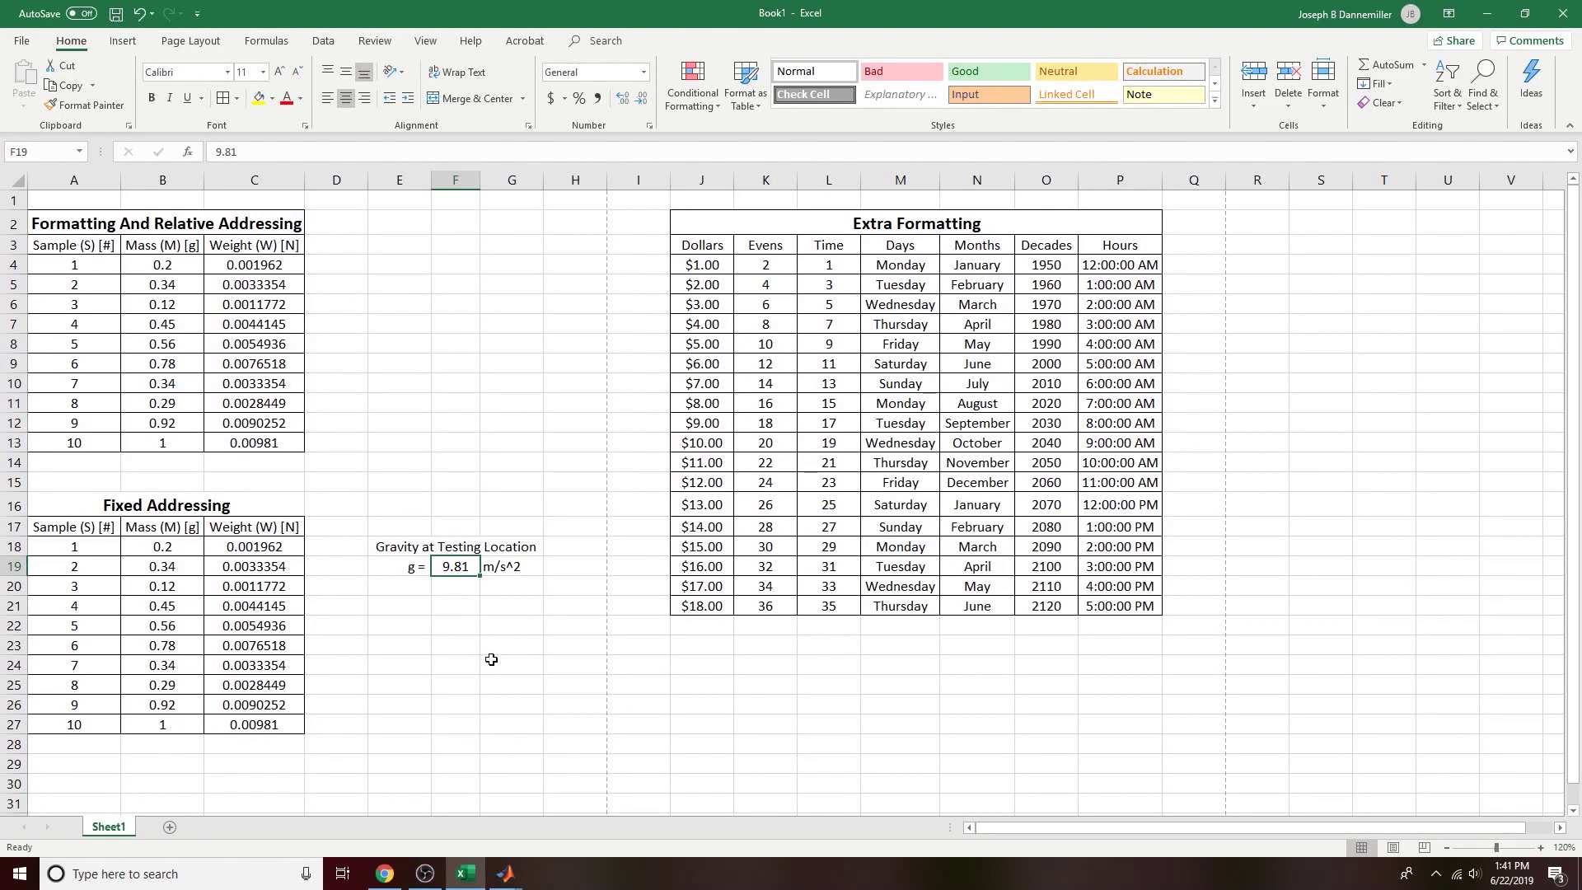
text(9.806)
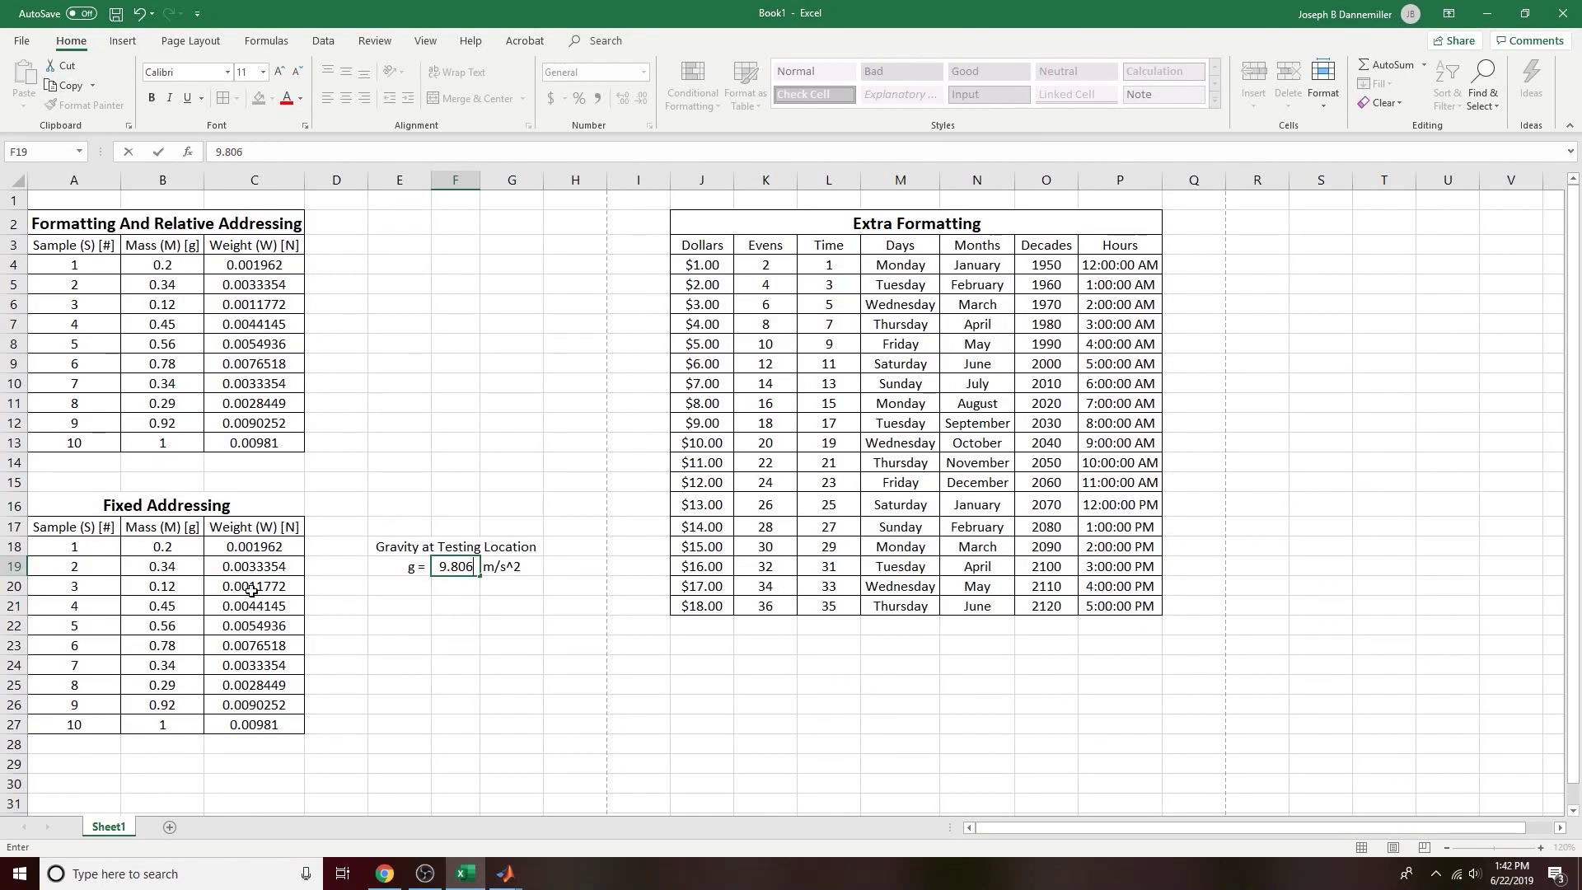
key(Return)
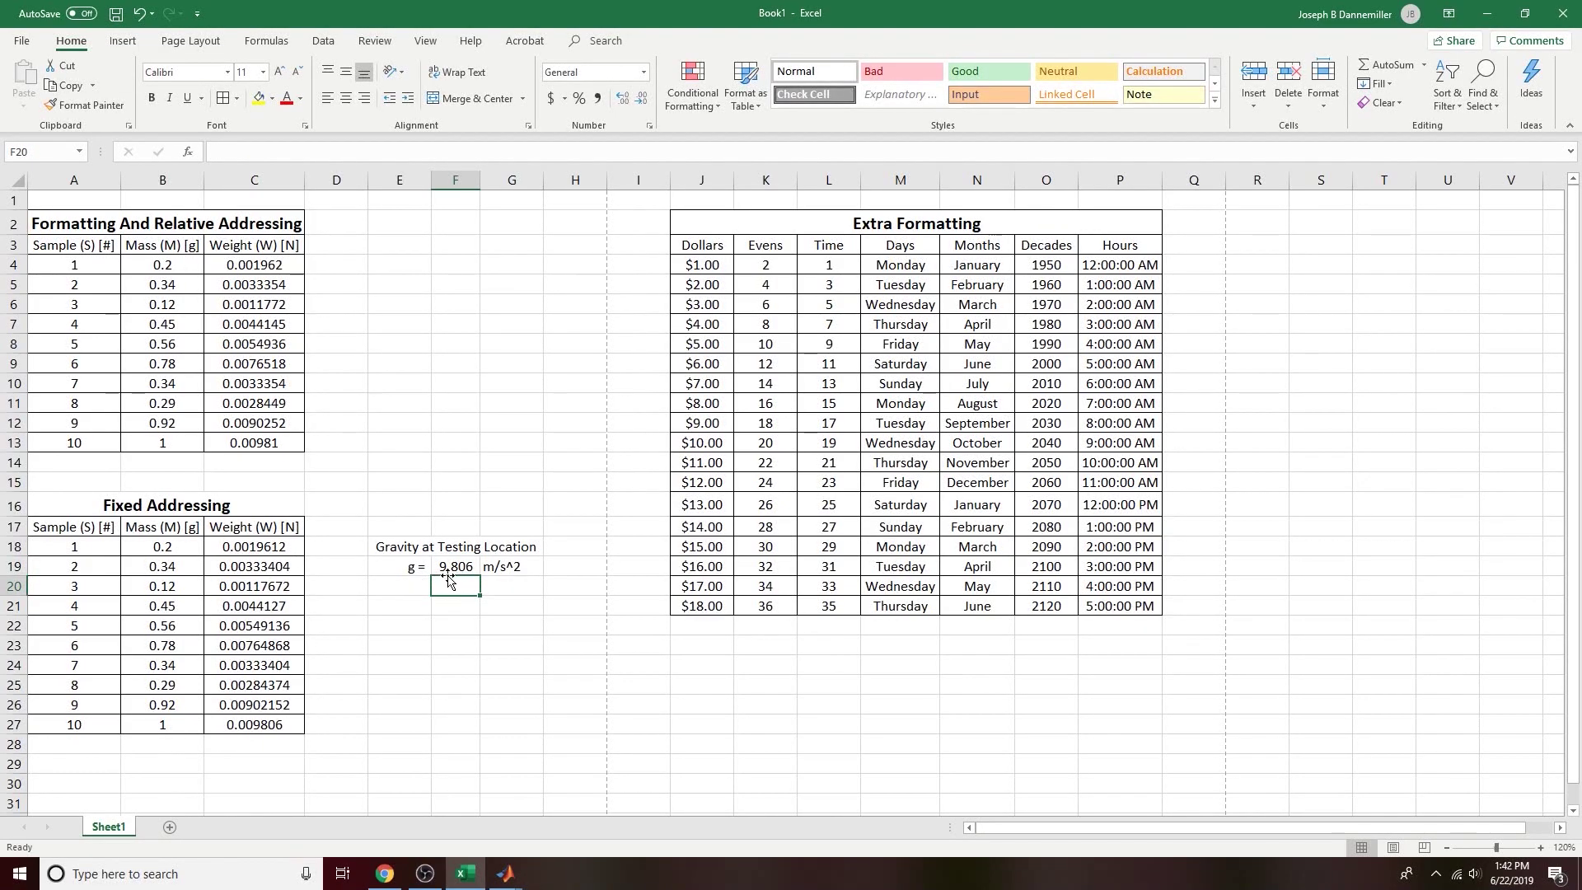
Step: Change the gravity value in F19 to 9.79
double_click(450, 567)
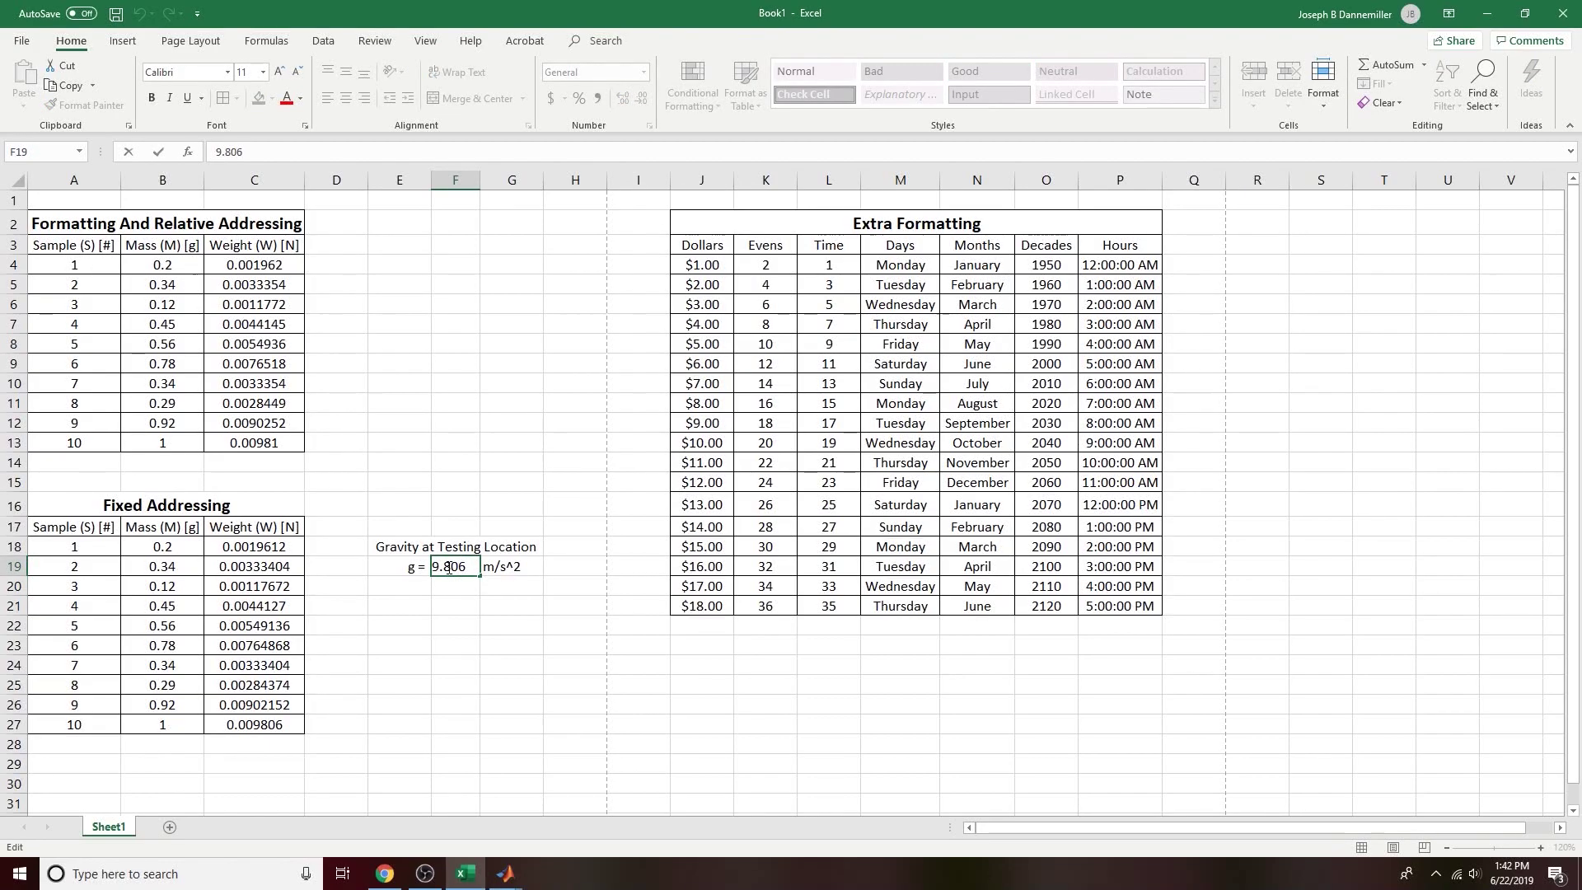
double_click(446, 569)
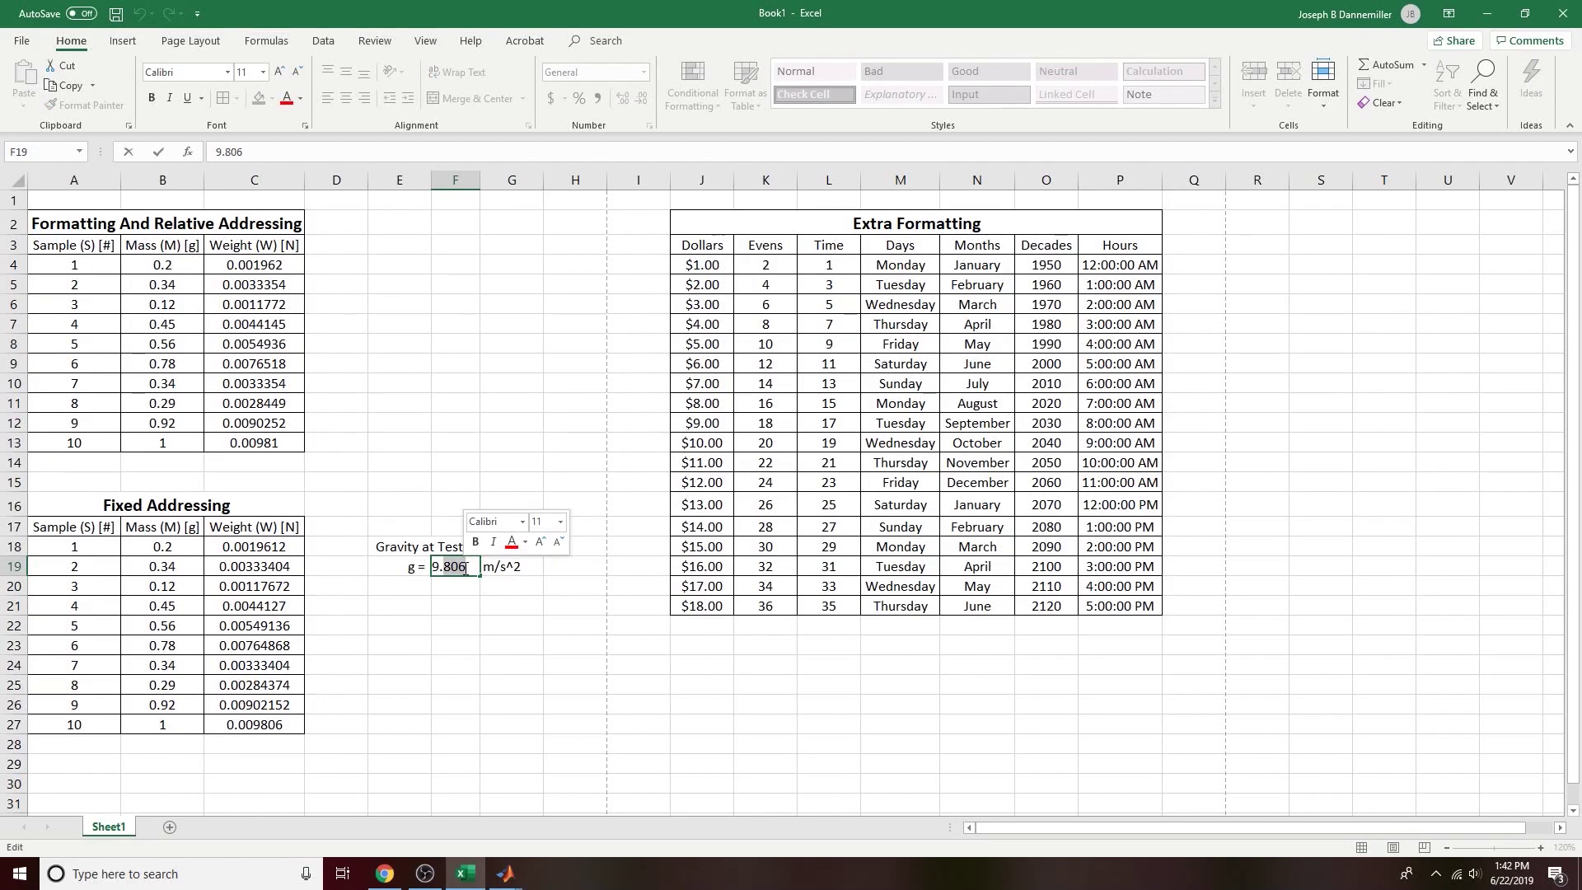
text(79)
key(Return)
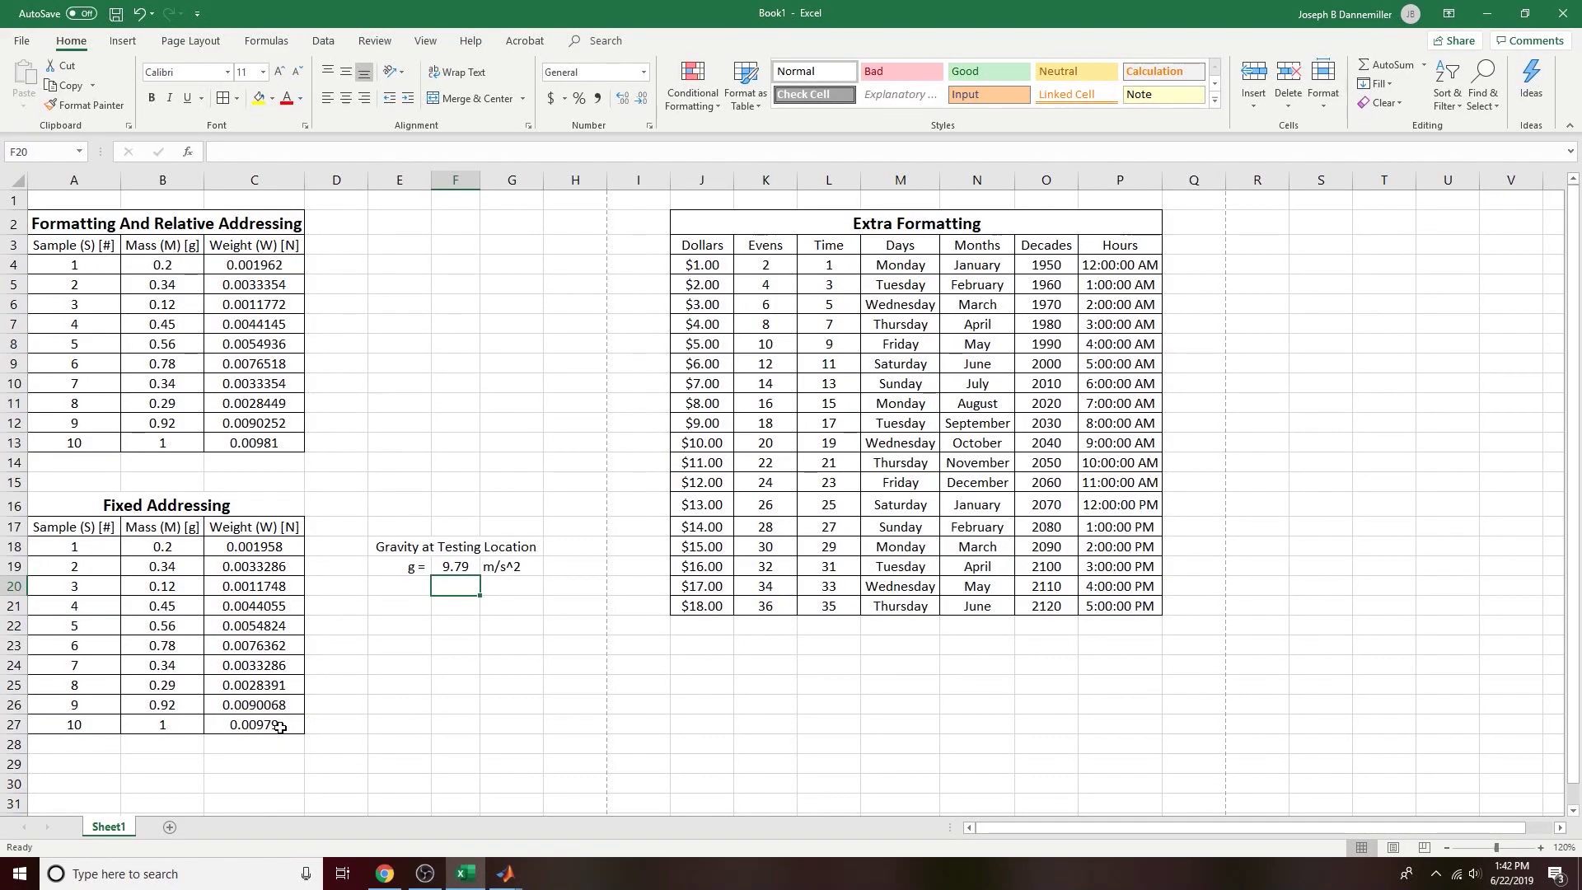
click(453, 575)
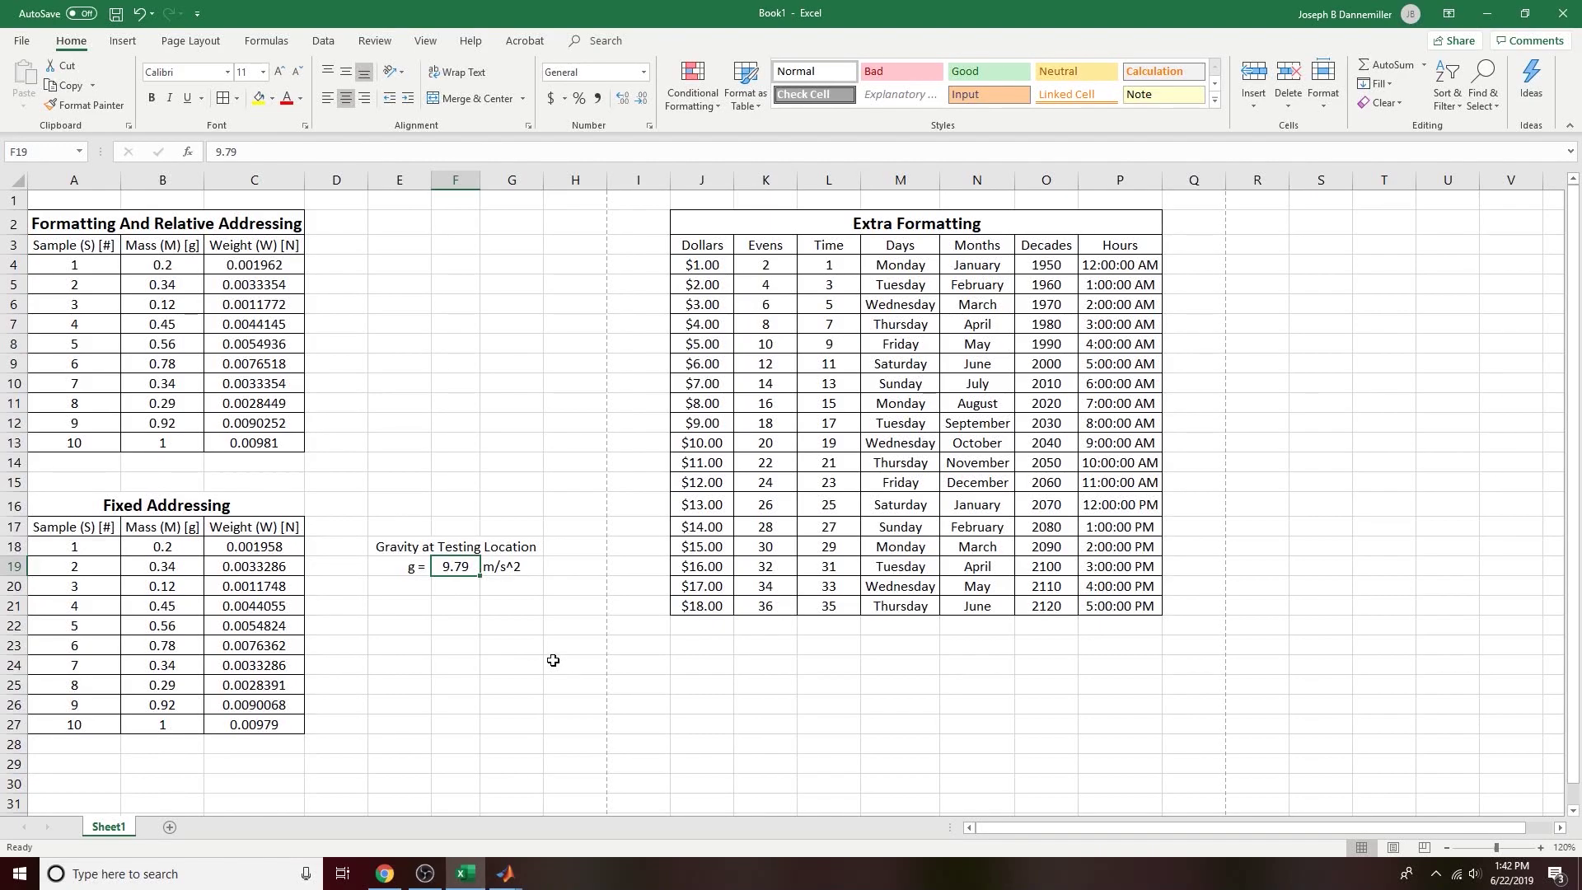
click(417, 880)
click(418, 879)
scroll(368, 715, down, 3)
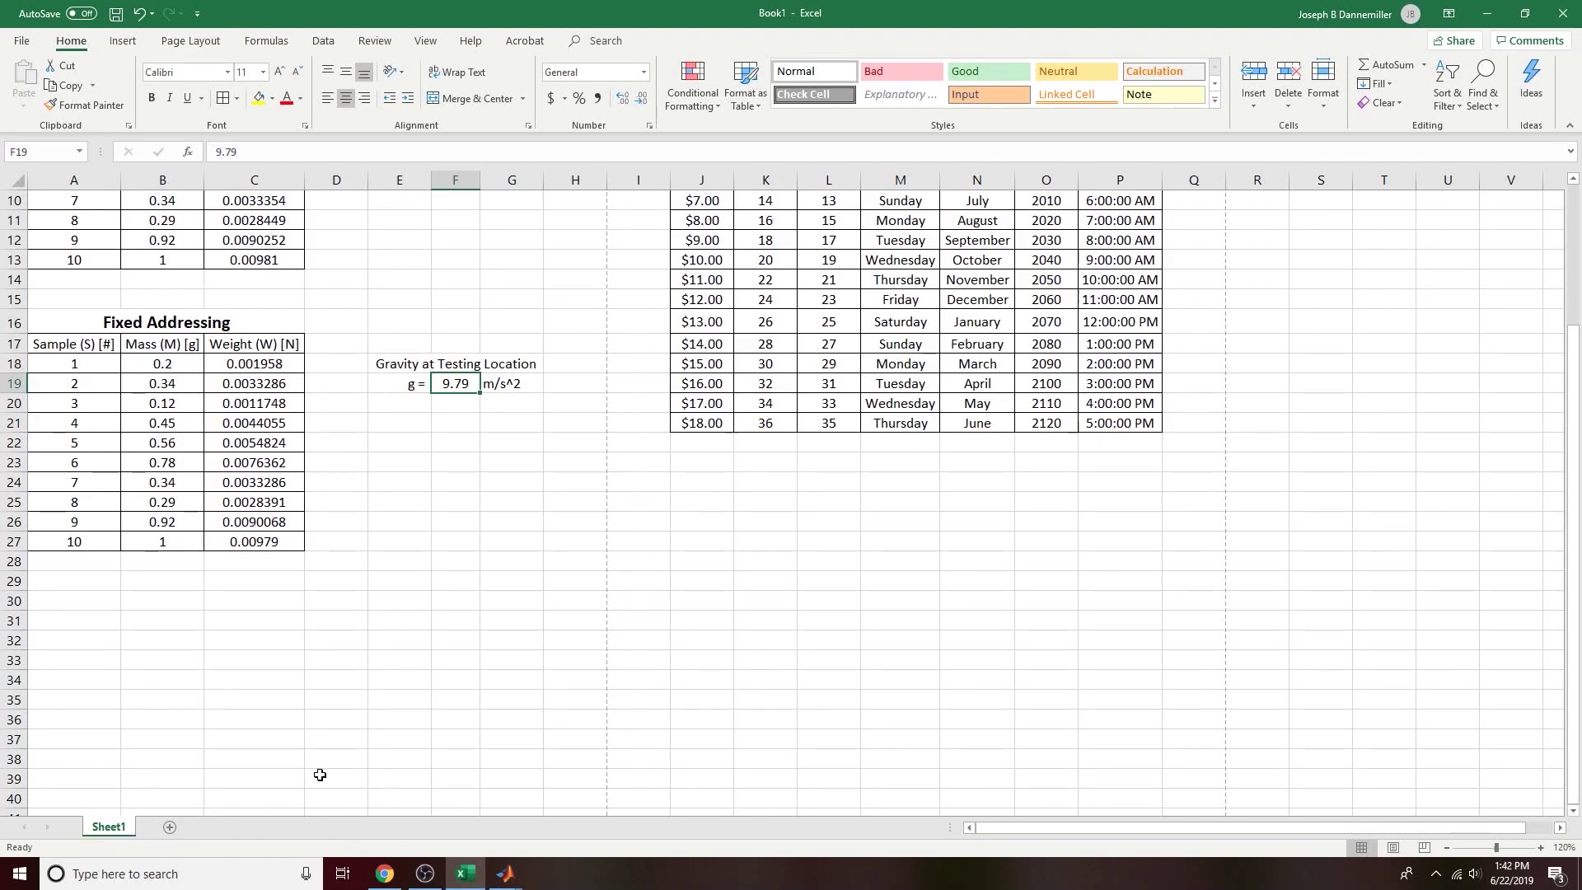
Step: Add a second worksheet and place the title Mixed Addressing in cell B3
click(170, 827)
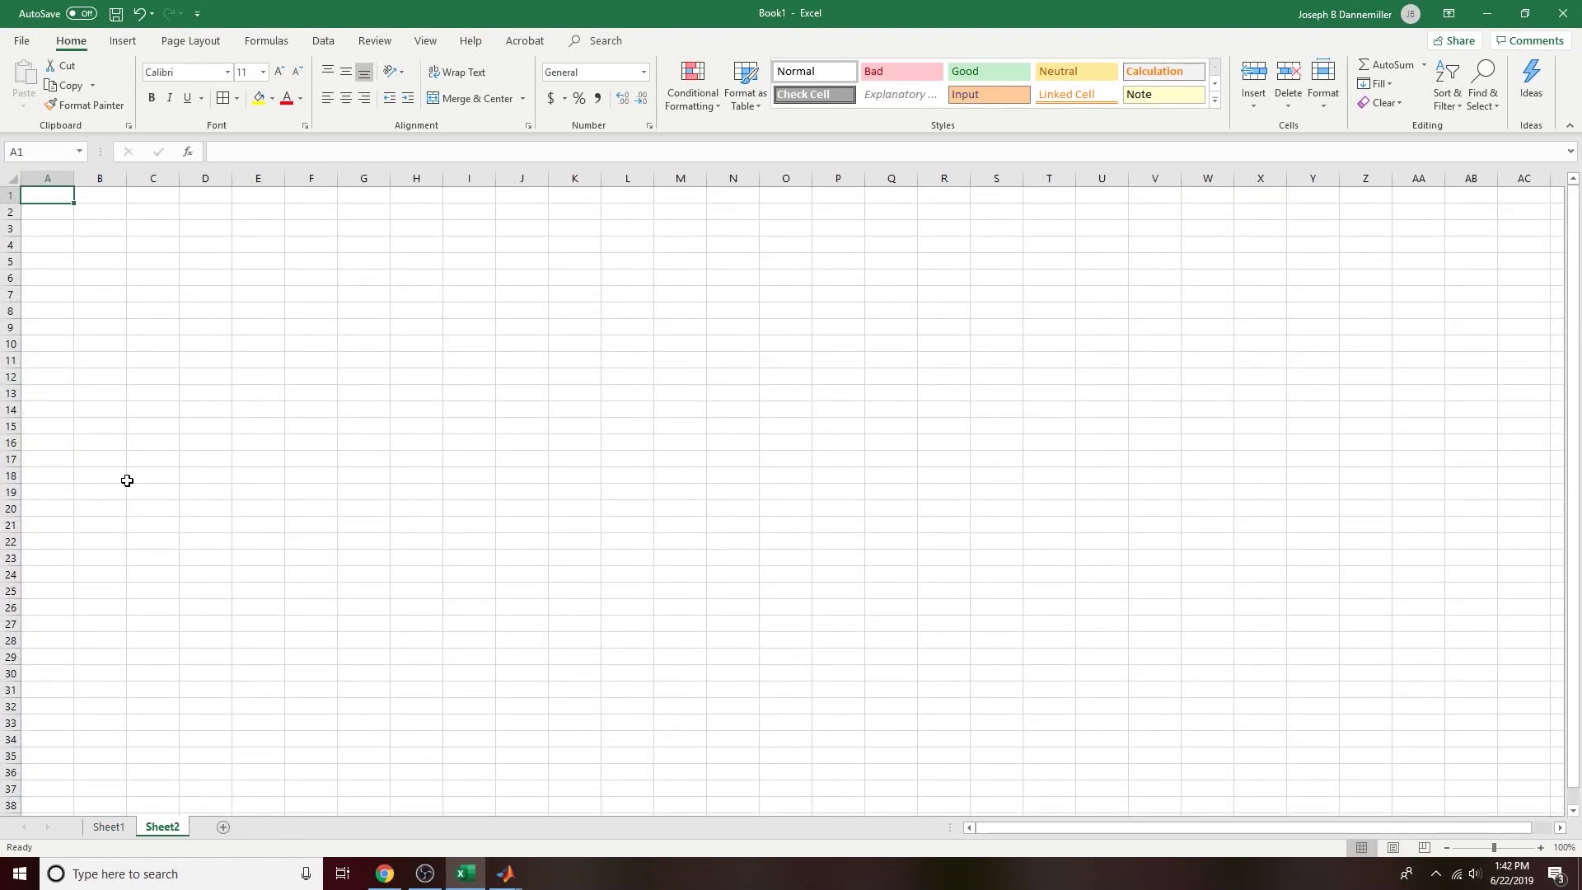
text(Mixed Addressing)
key(Return)
click(58, 198)
drag(58, 208, 112, 240)
drag(152, 310, 153, 327)
click(1540, 847)
click(1541, 847)
click(140, 286)
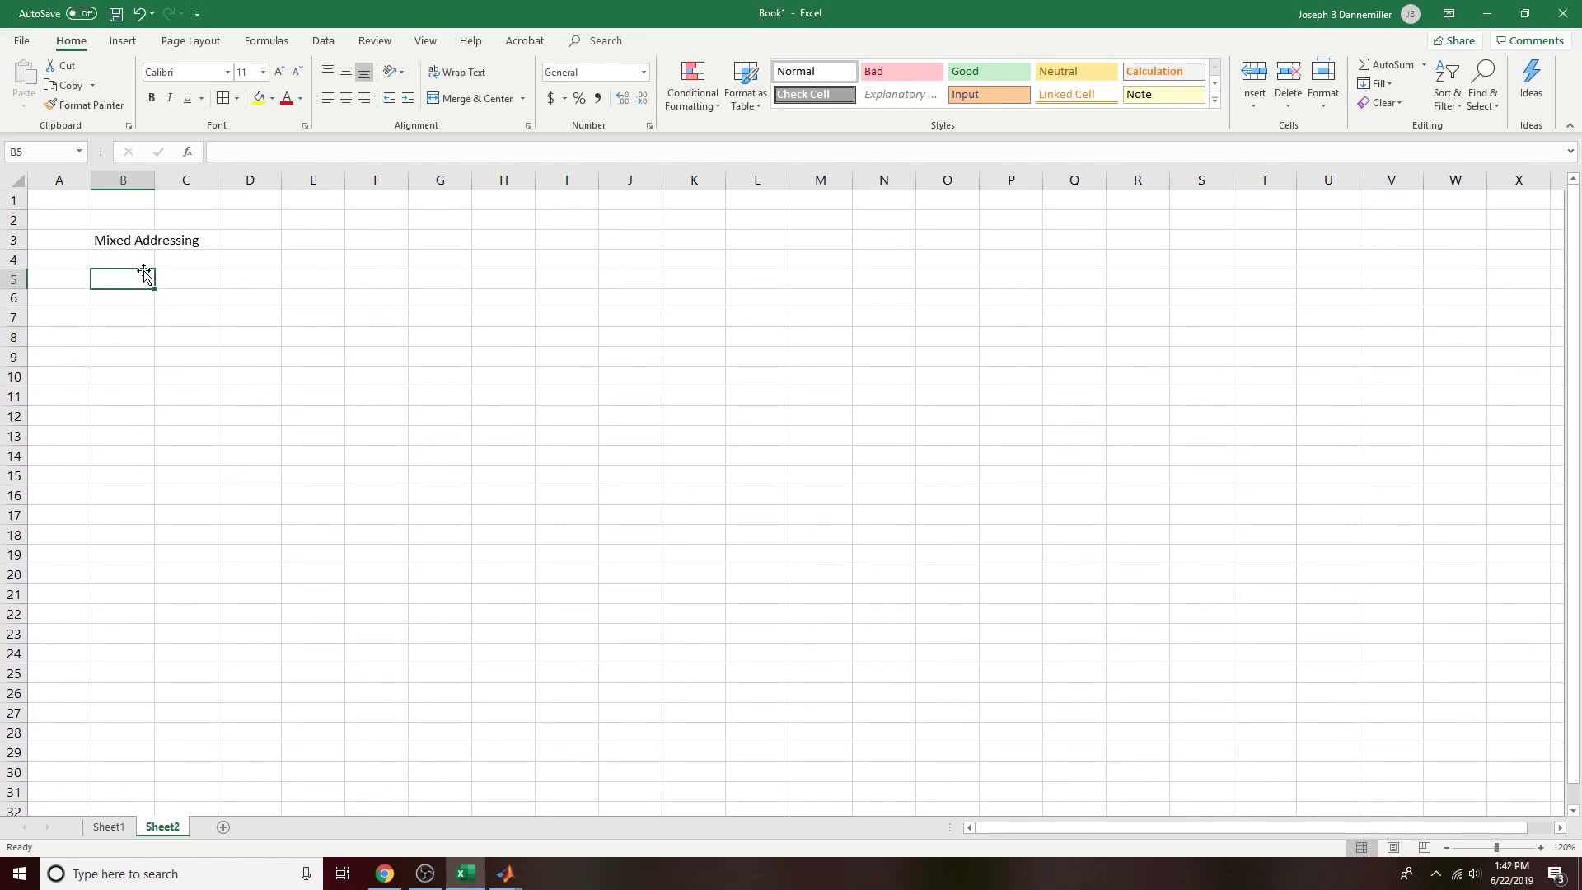
Step: Enter the heading Number of Bolts Sold in cell D5
click(190, 279)
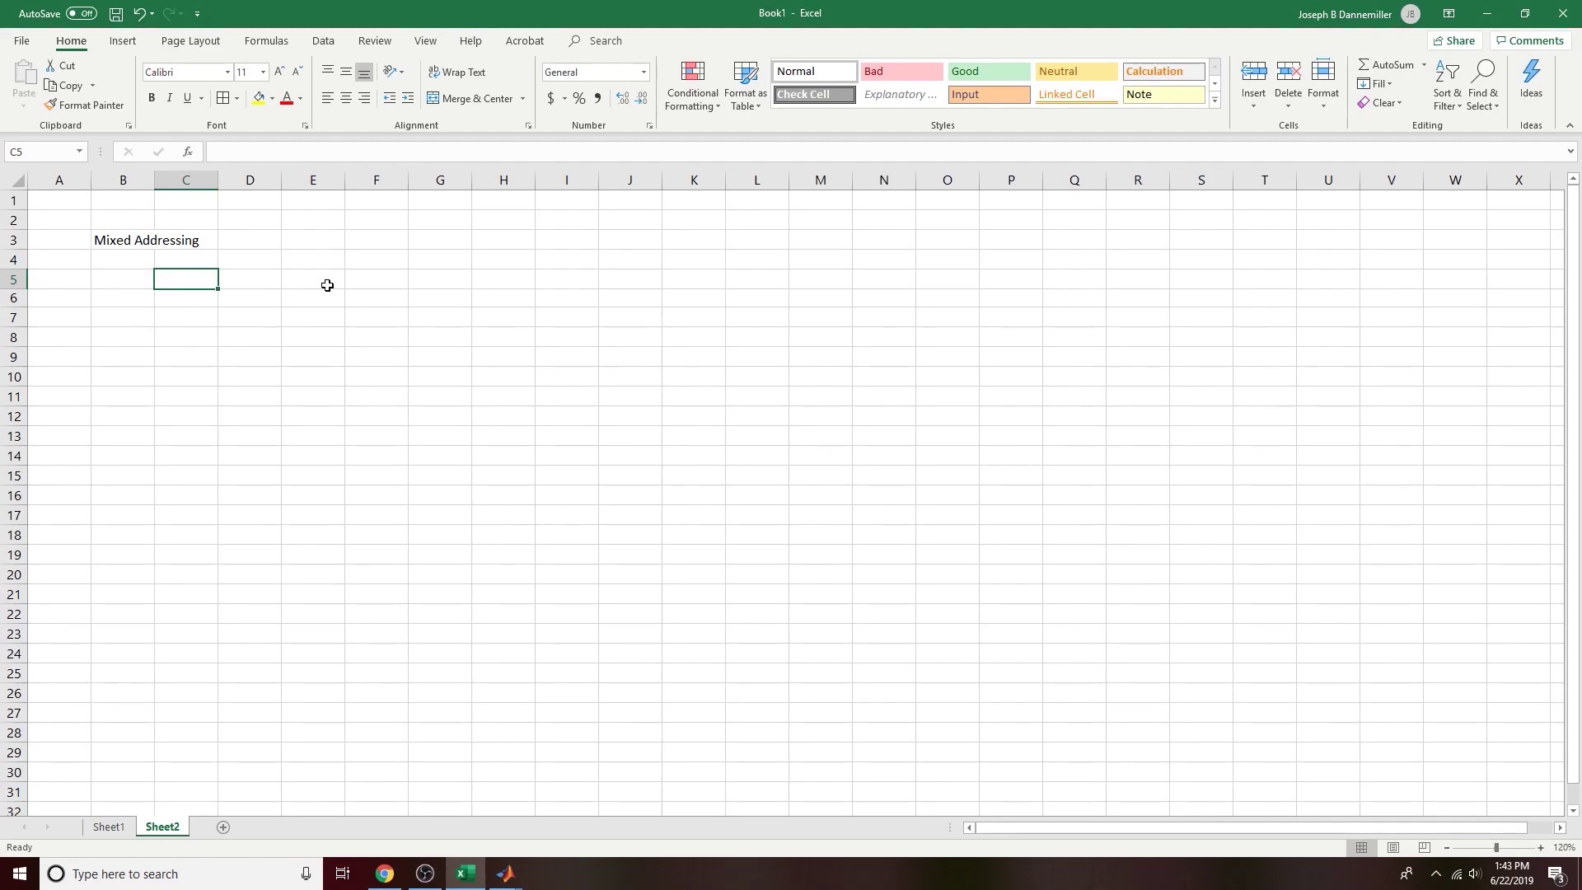
click(263, 280)
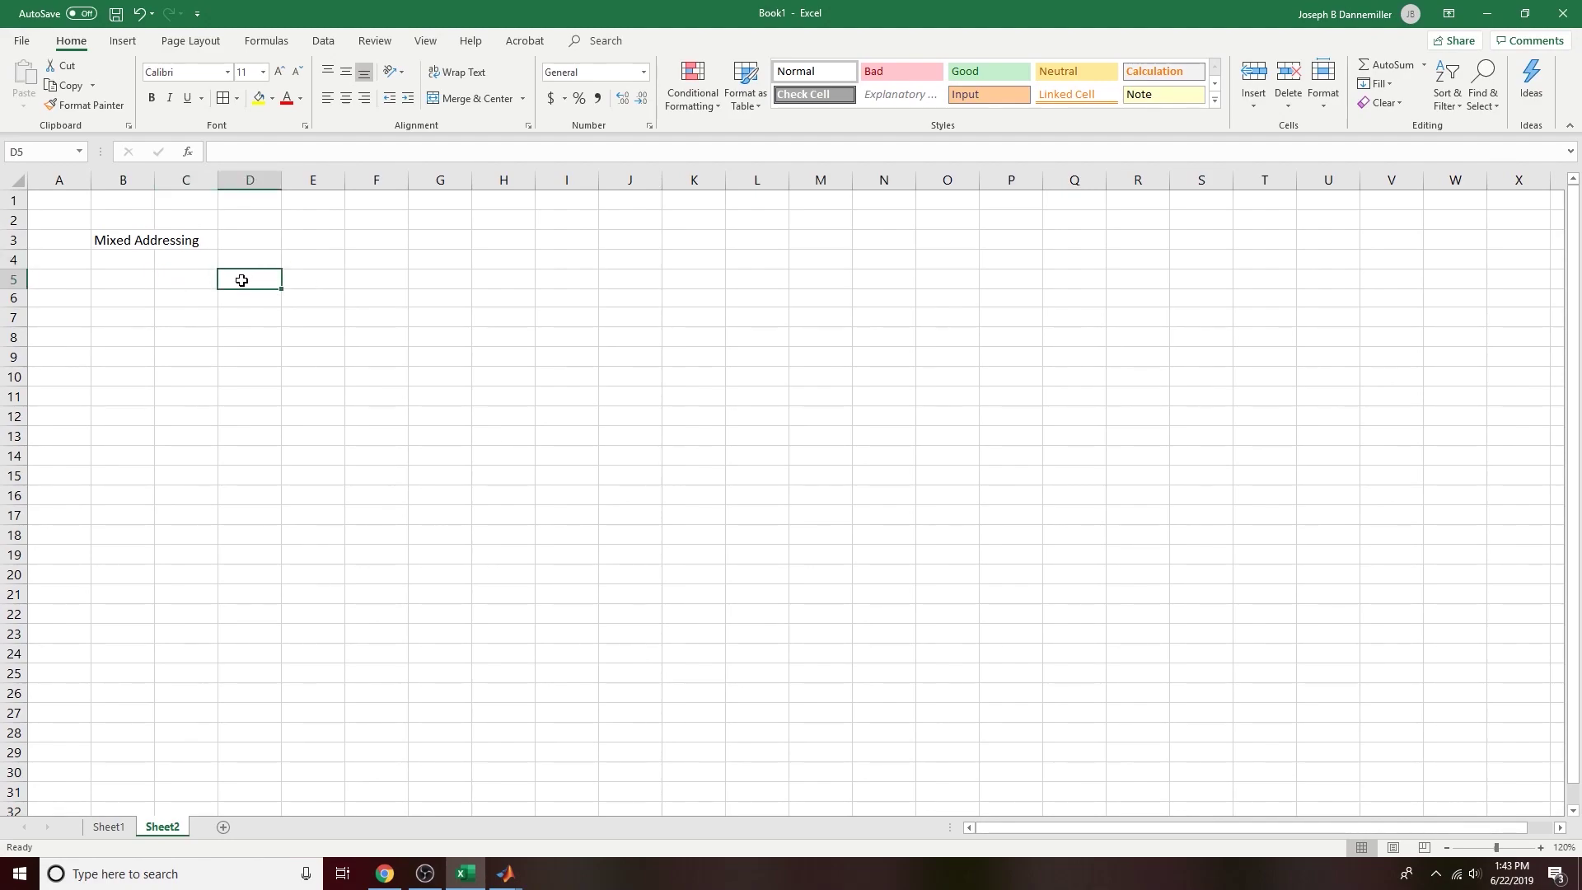
text(Number )
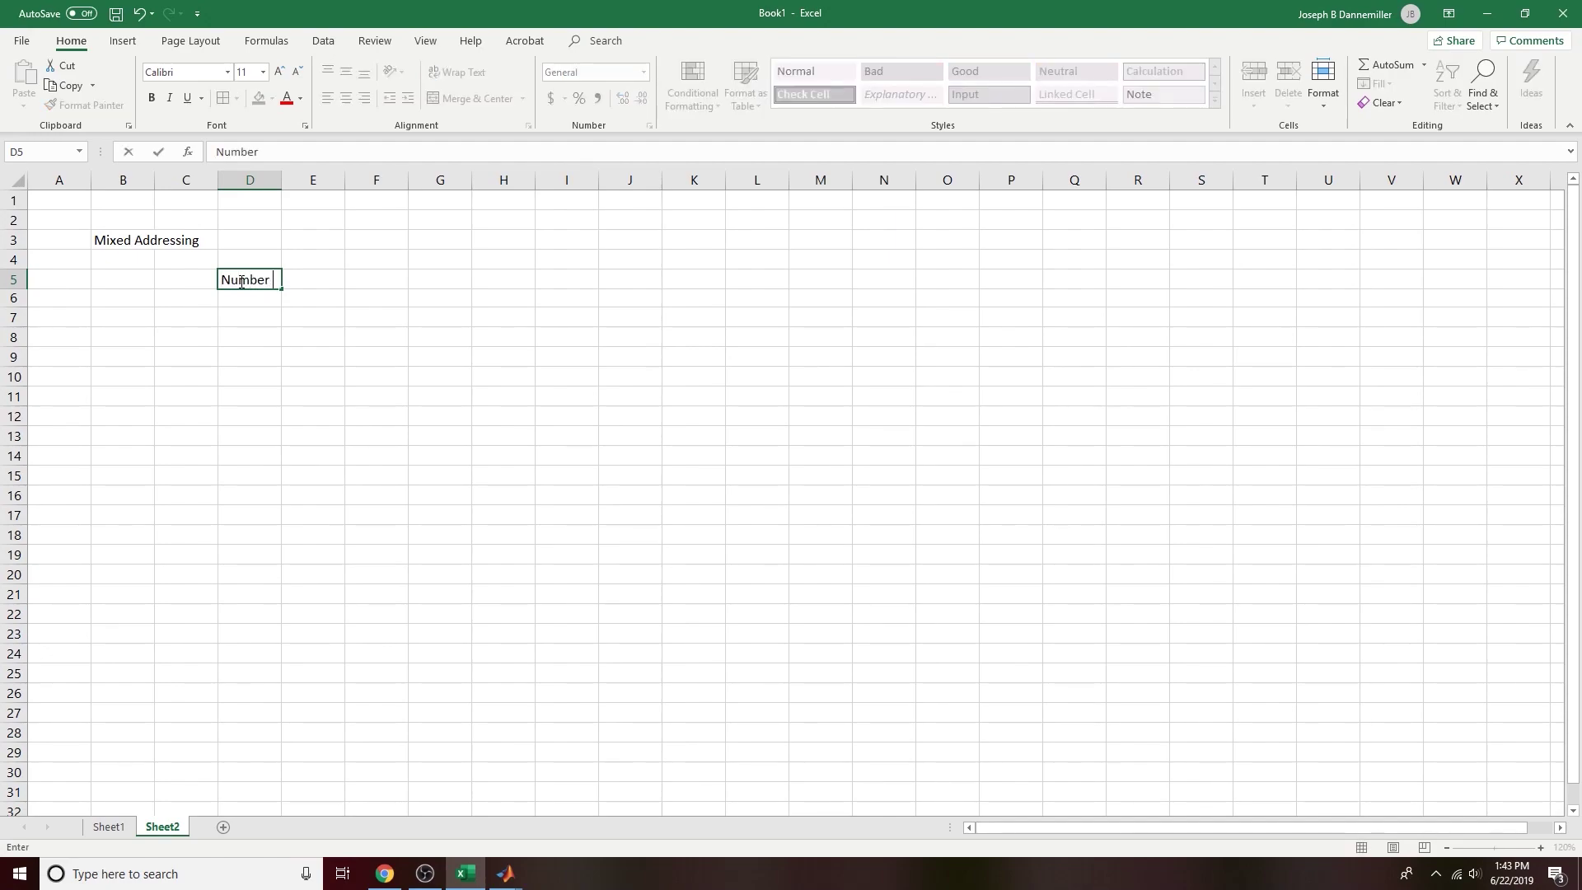
text(of Bolts Sold)
key(Return)
click(269, 278)
Step: Enter the label Price per Bolt in cell B7
click(135, 320)
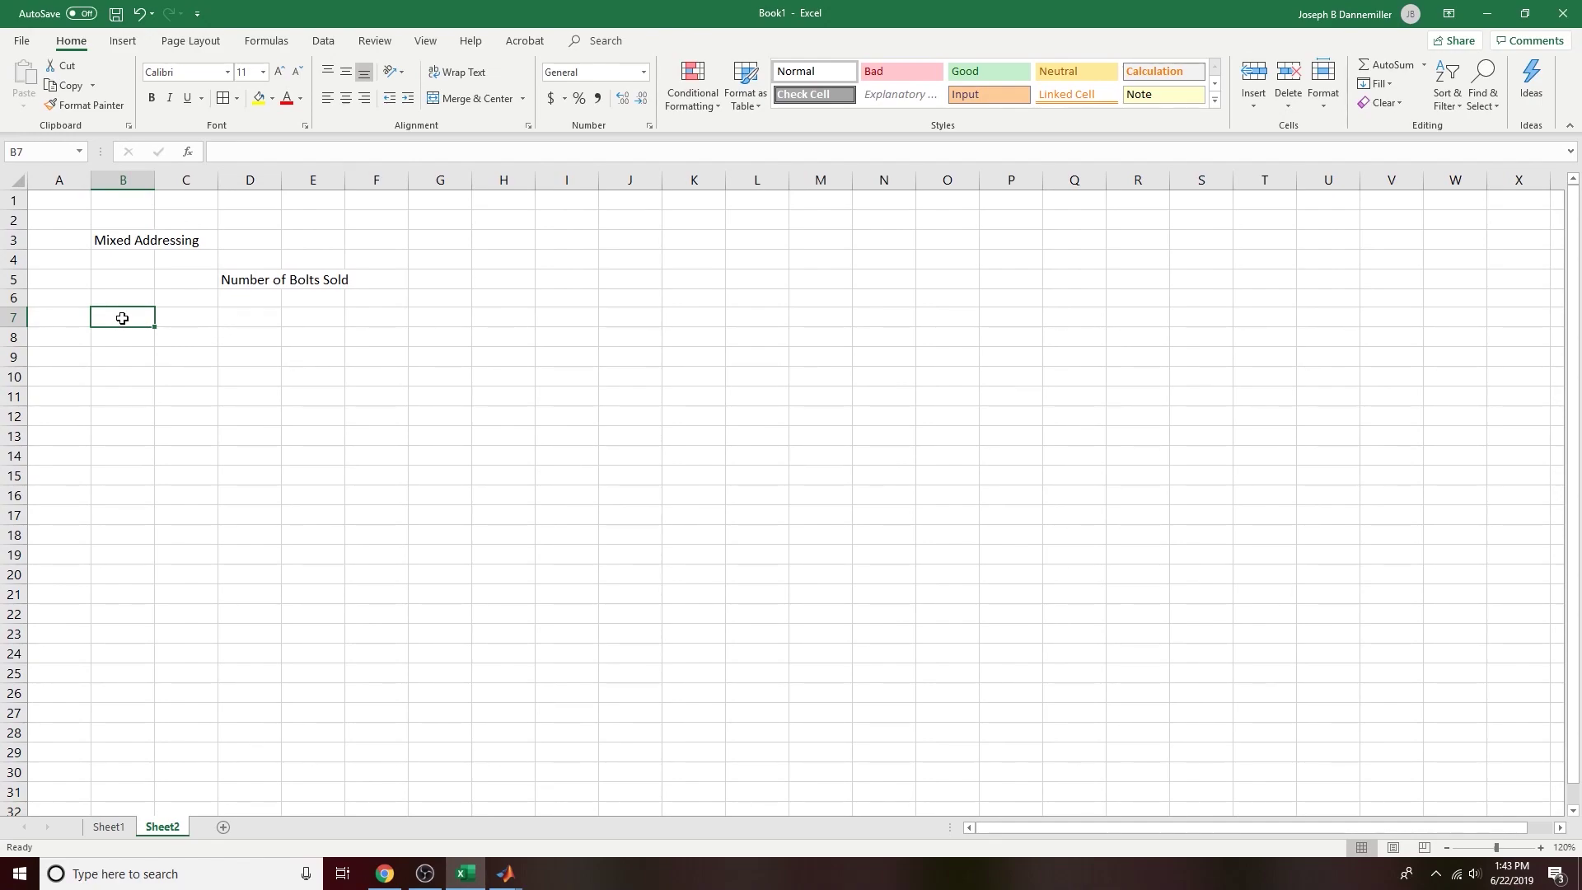
text(Price per Bol)
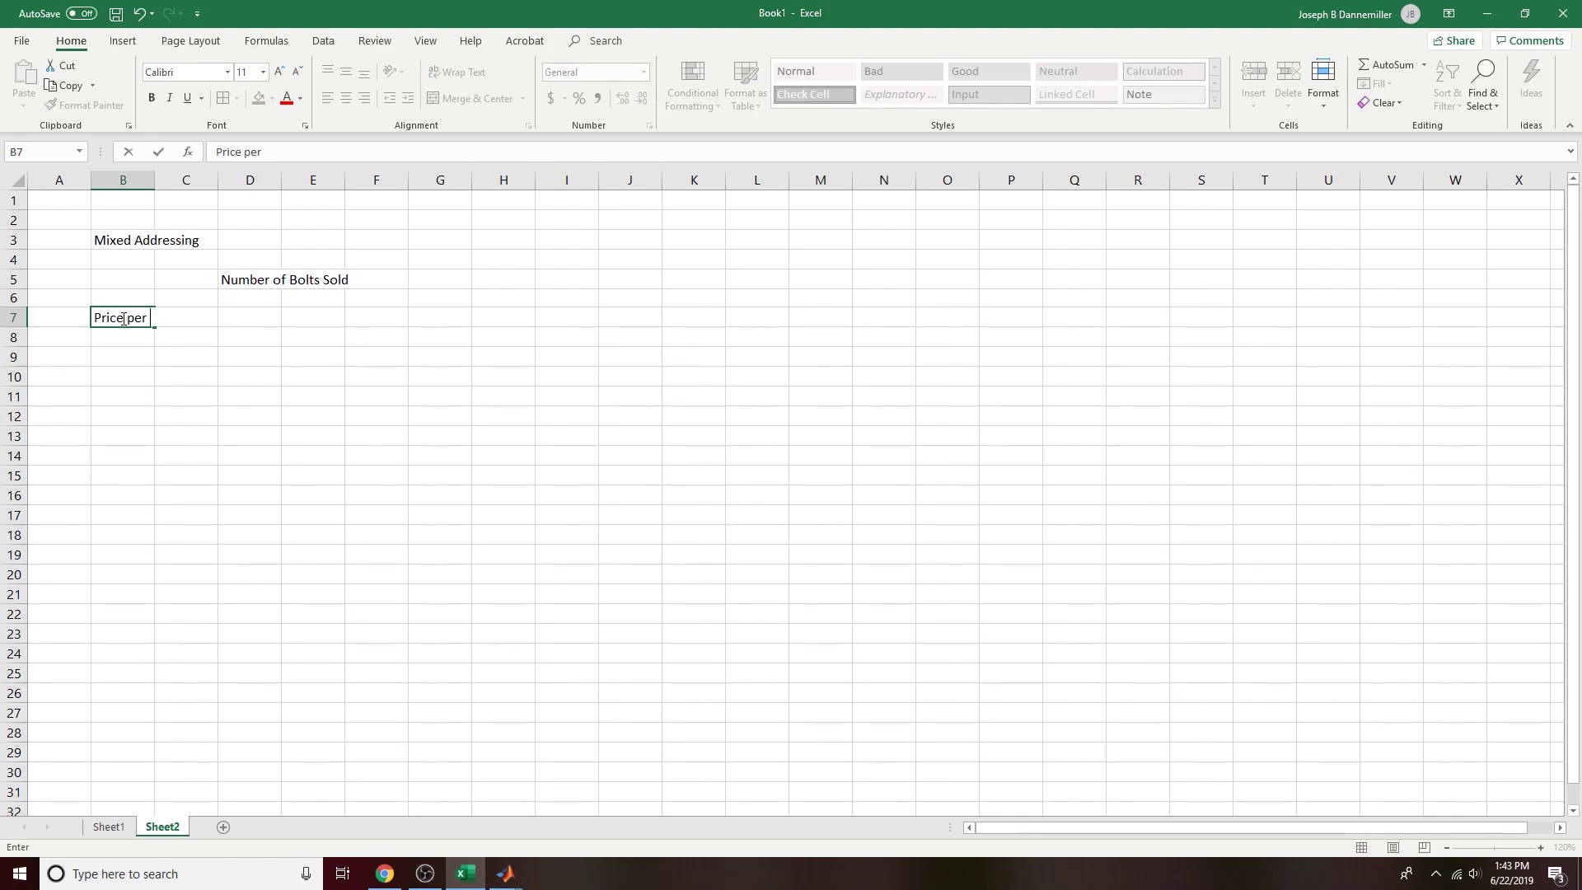
click(152, 442)
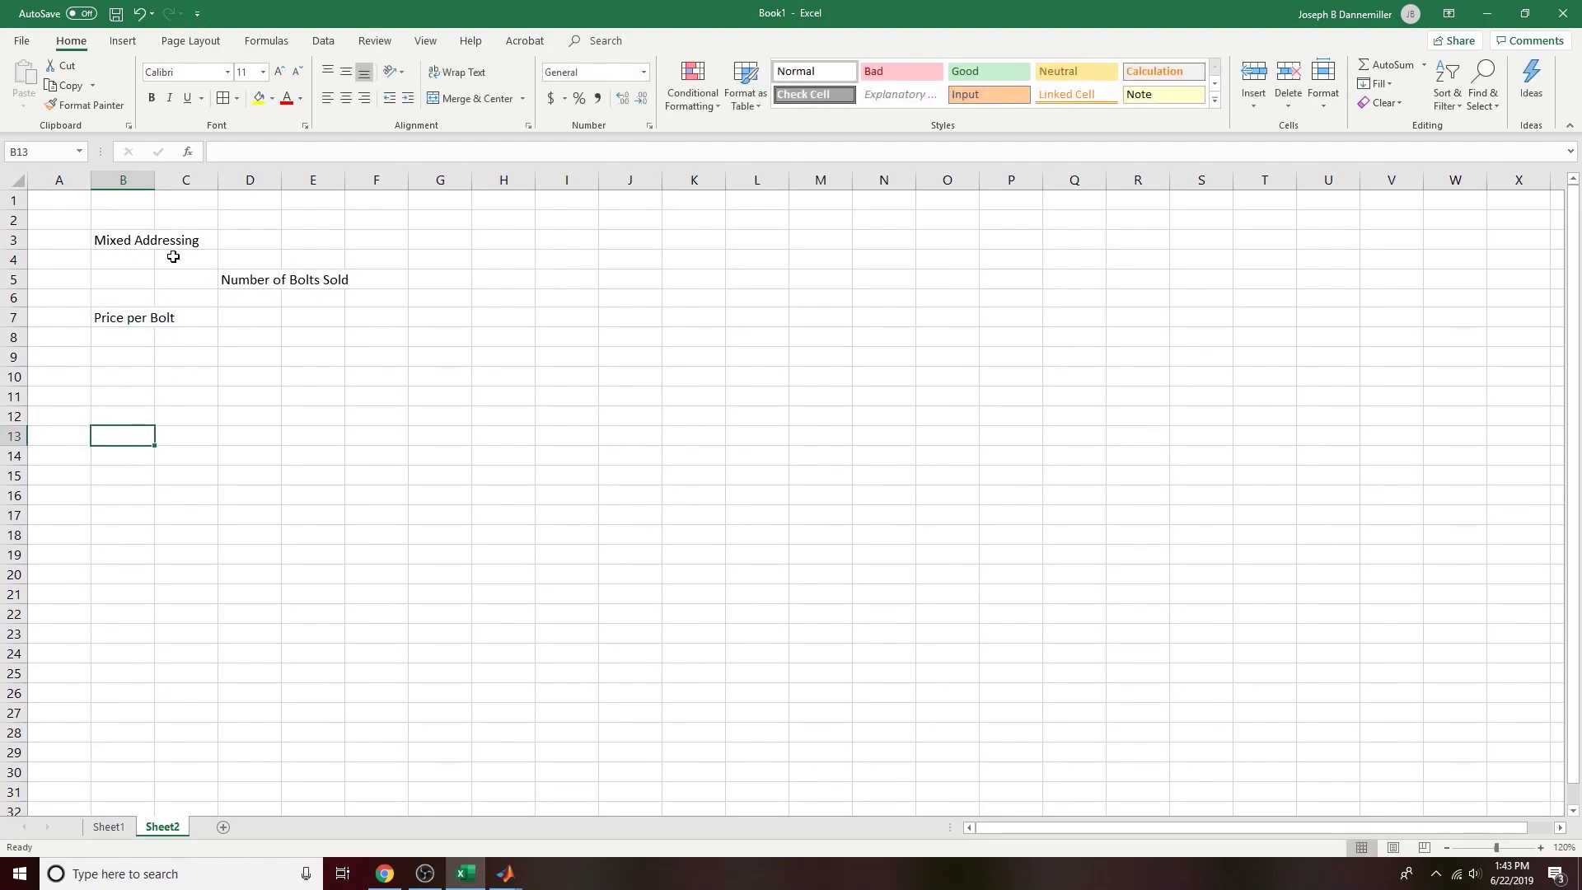
Step: Start a price series in C7 with 0.07 and 0.08 and fill it down to 0.25 in C25
click(186, 323)
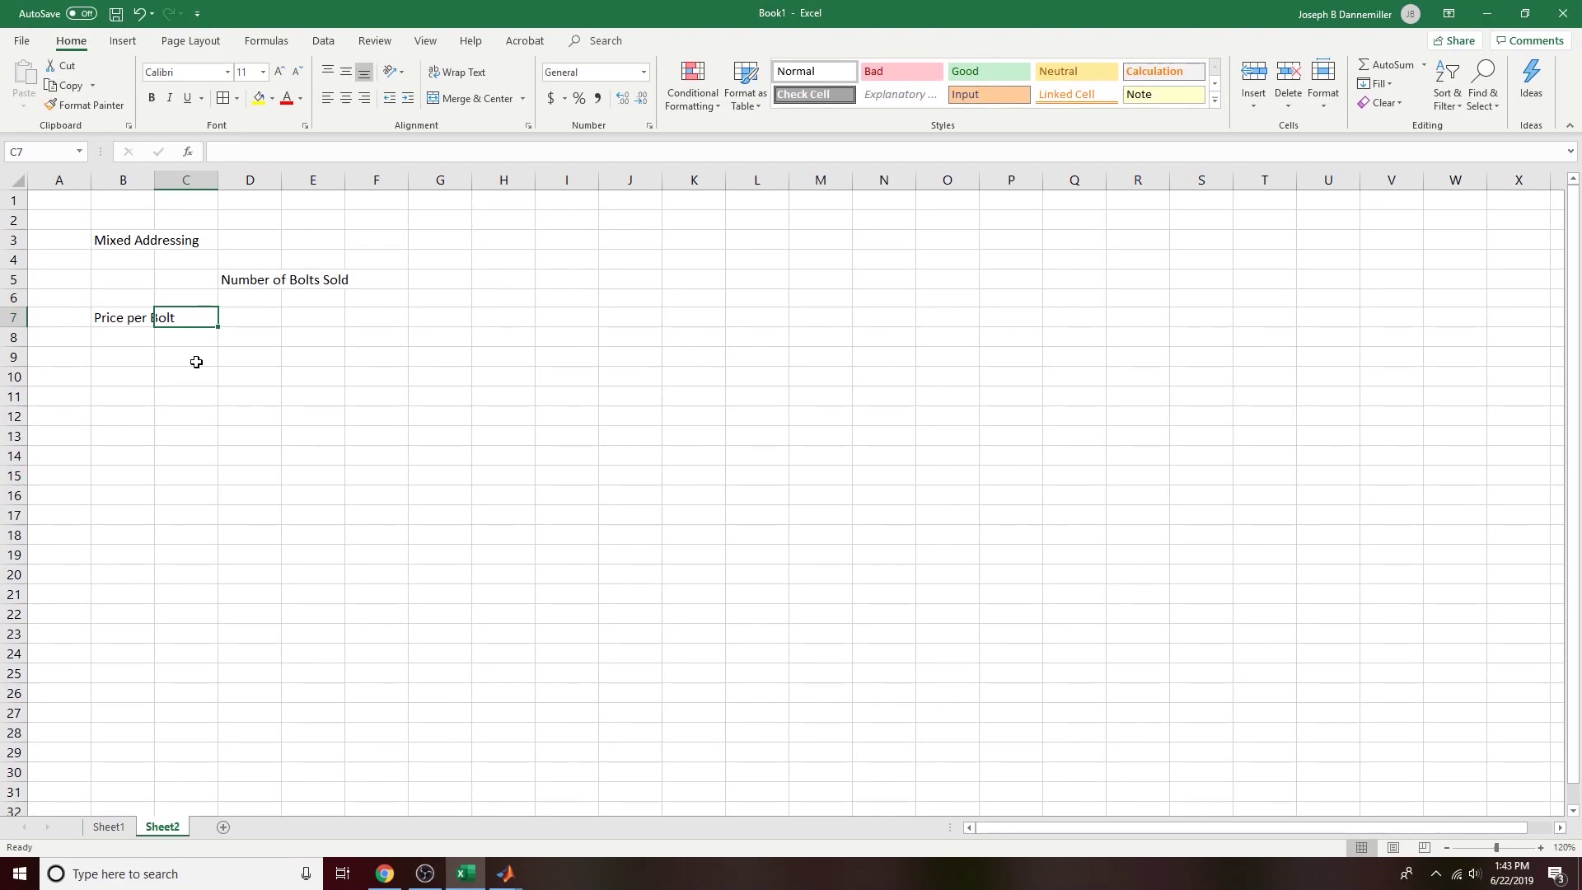
text(0.)
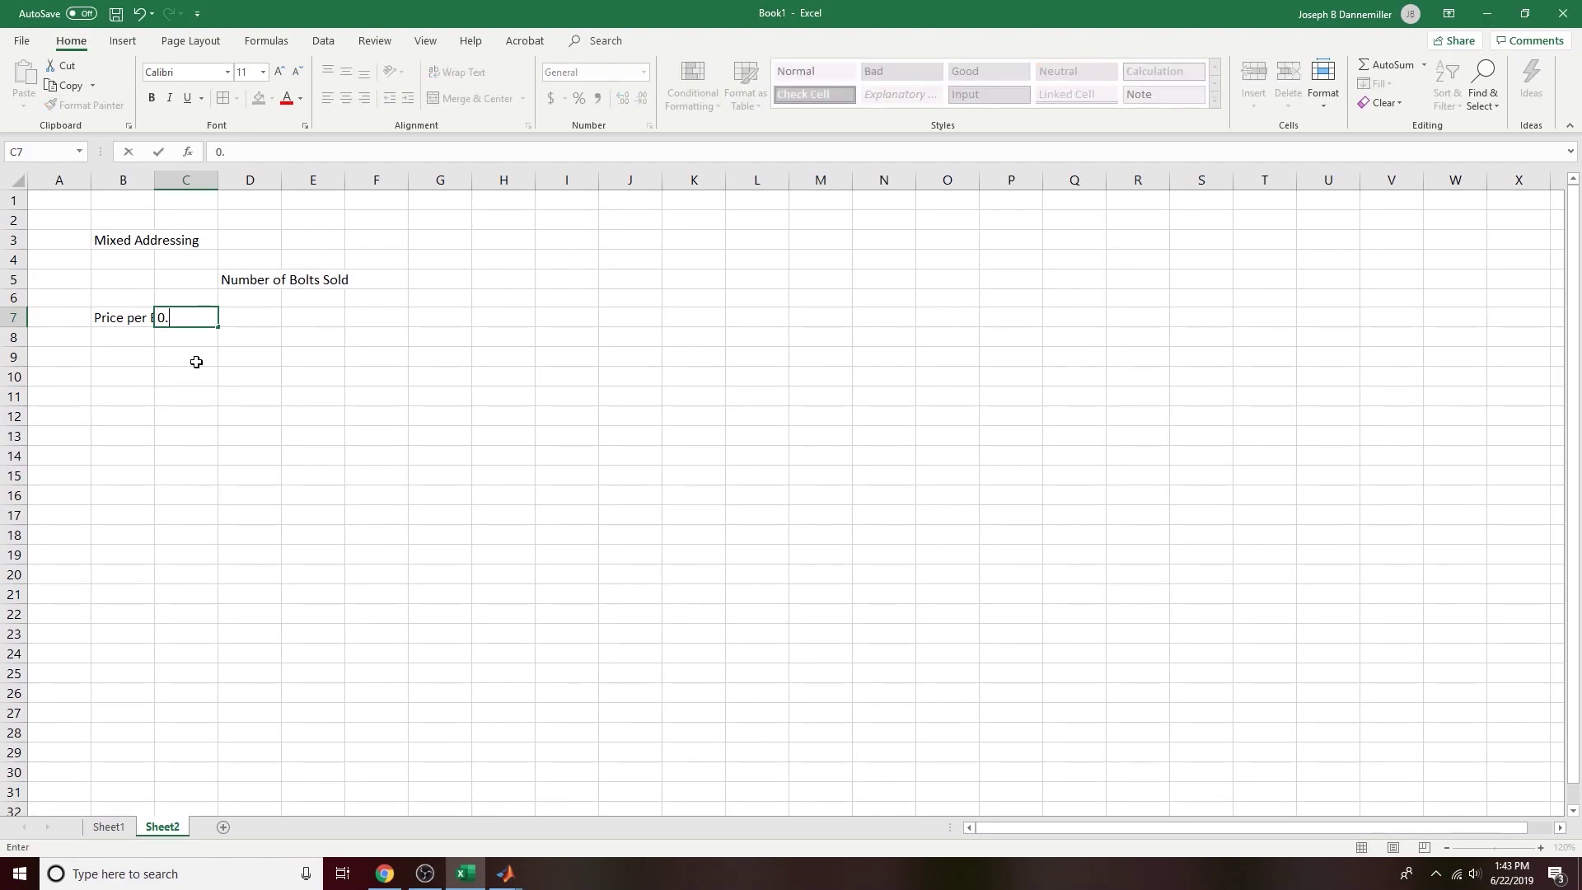
text(07)
click(191, 338)
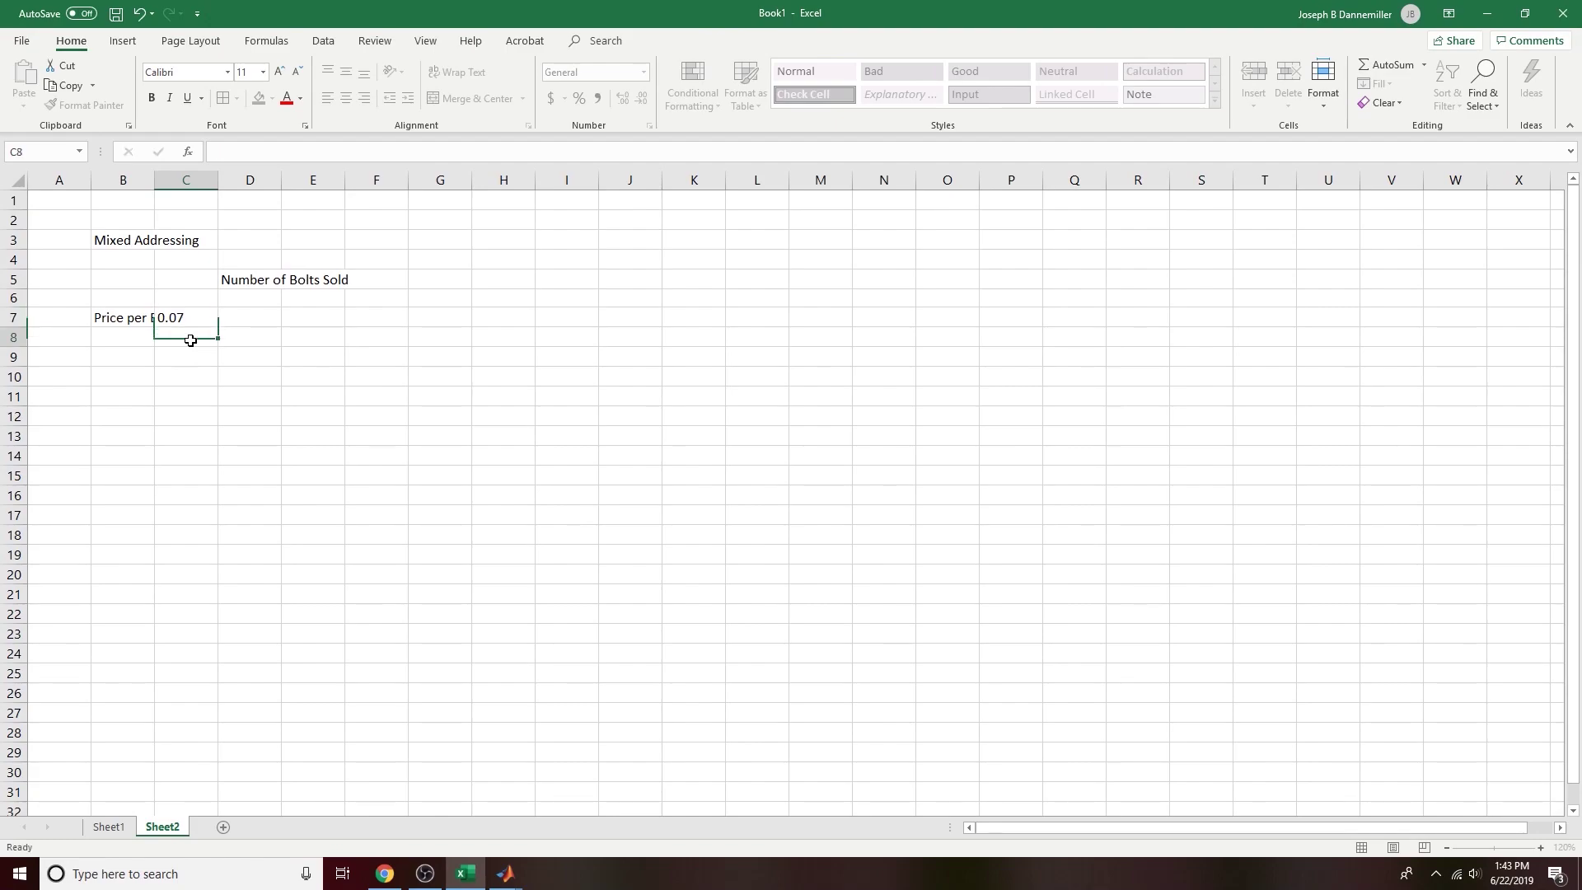
text(0.08)
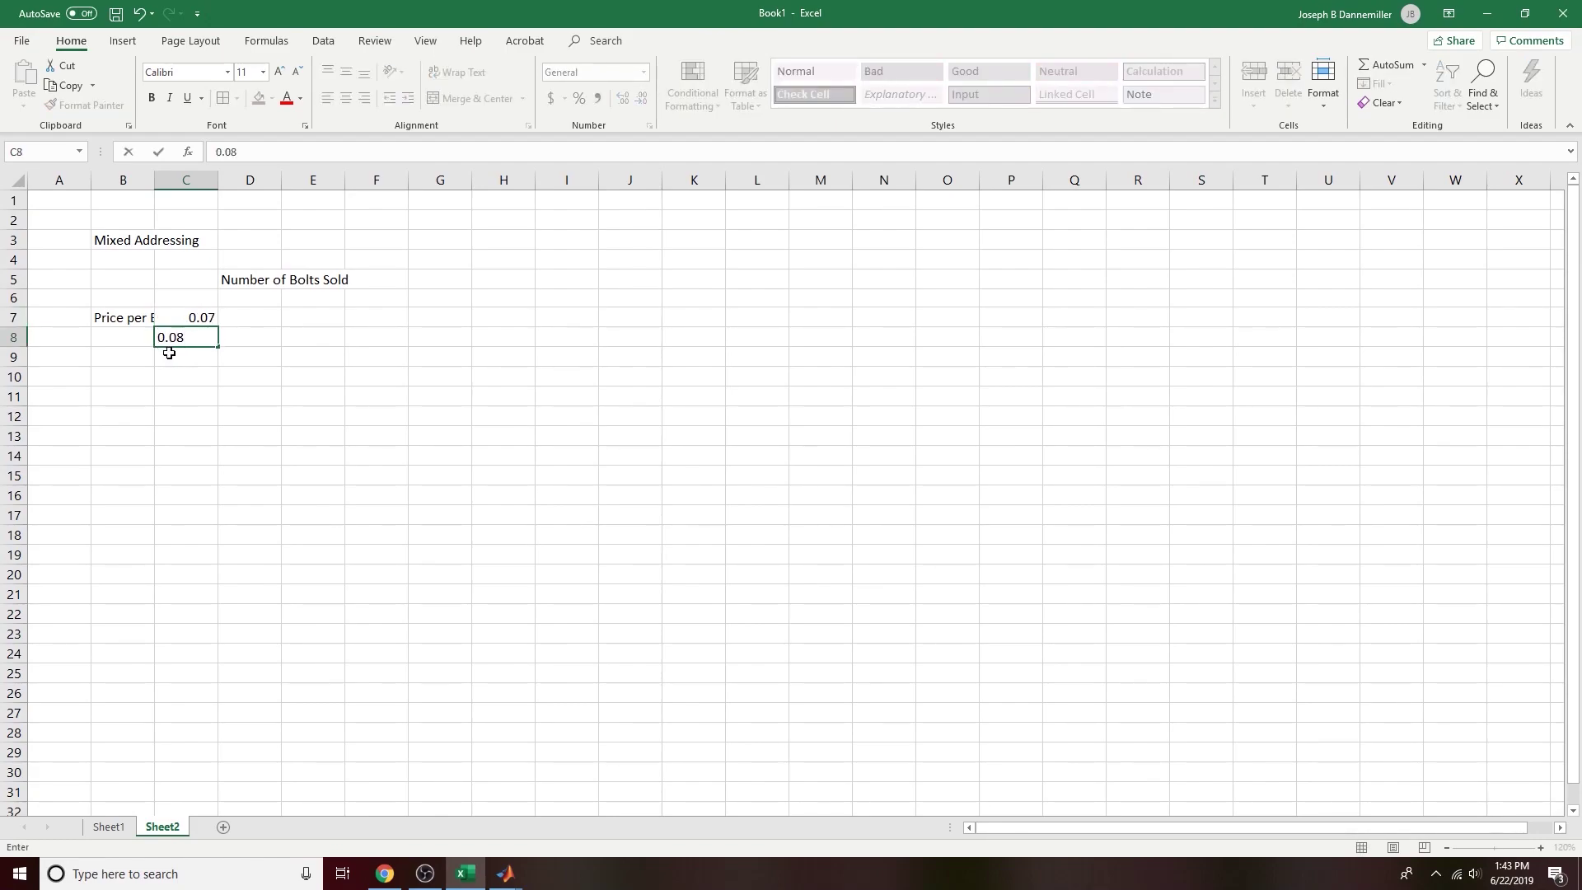
click(169, 356)
text(0.)
drag(205, 314, 208, 669)
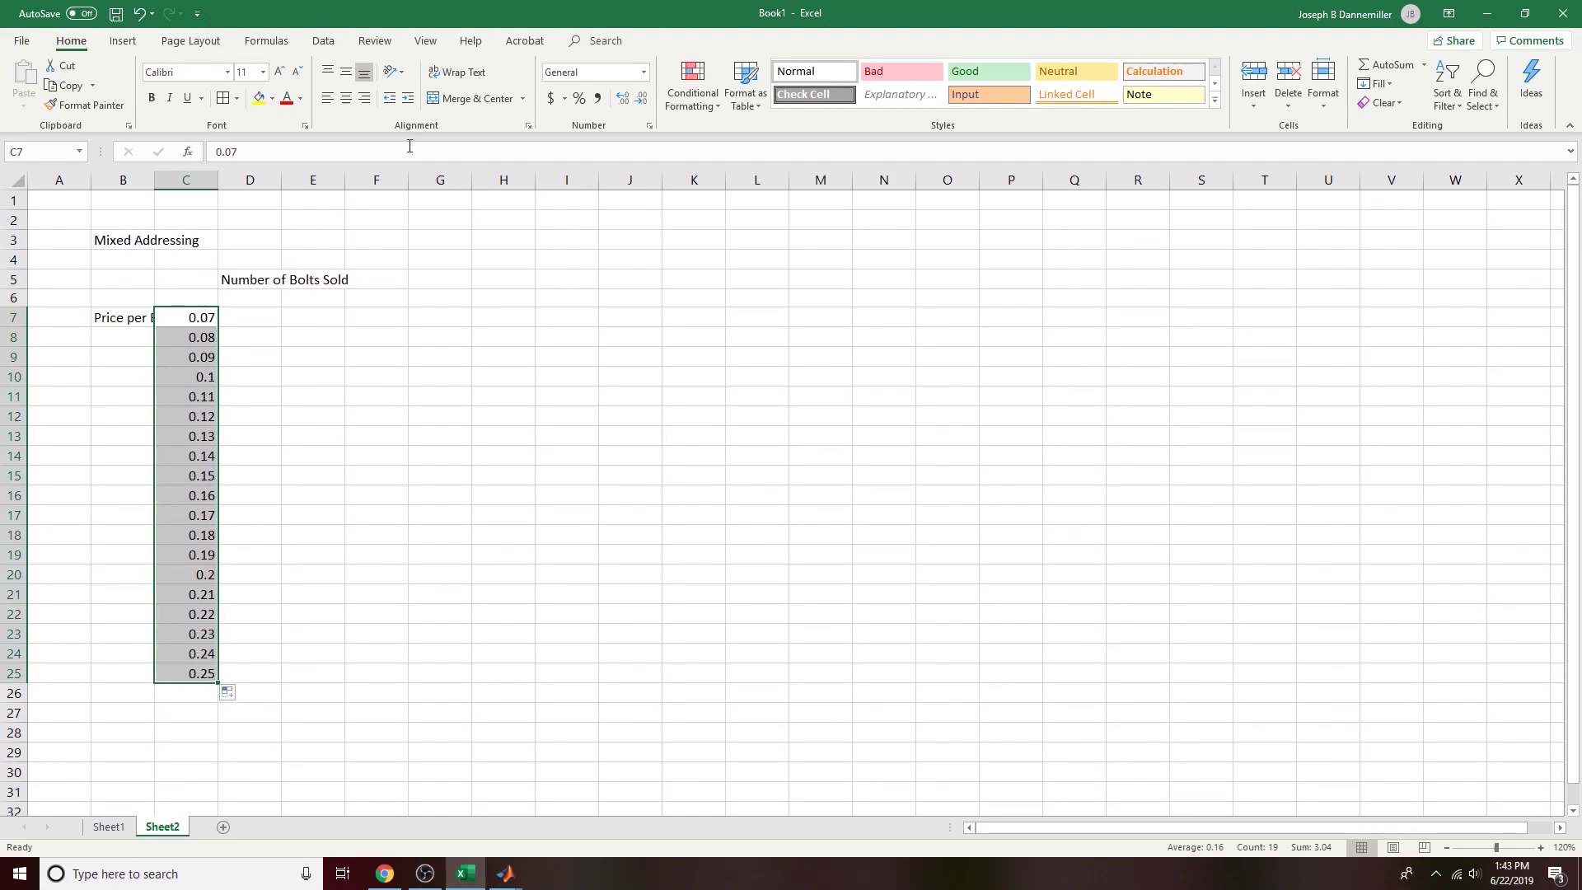
Step: Format the price series in C7:C25 as Currency
click(646, 72)
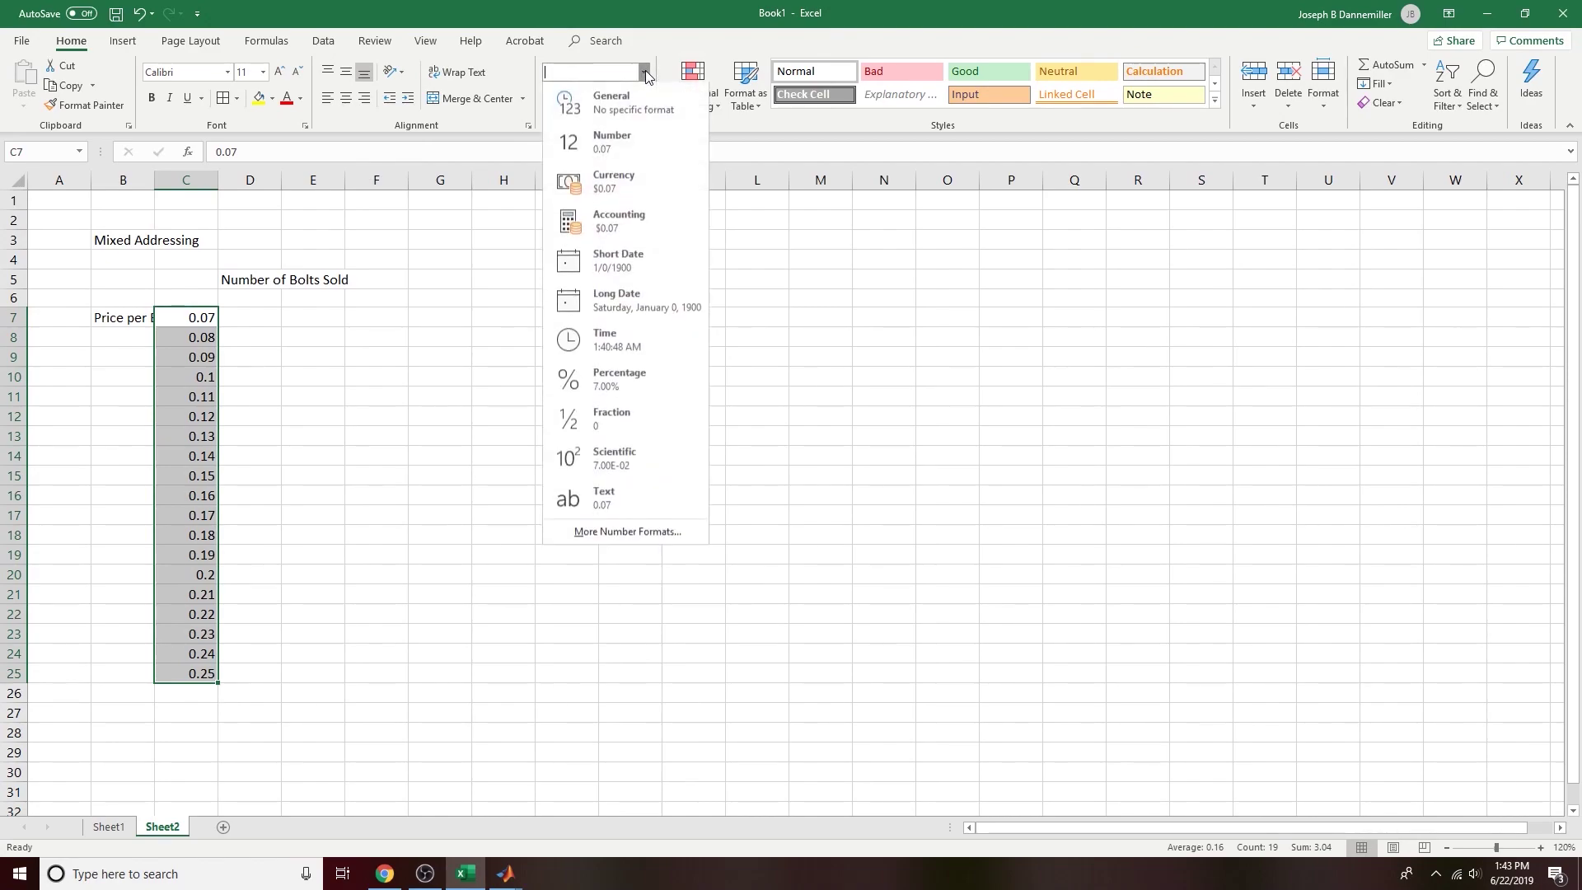
click(581, 178)
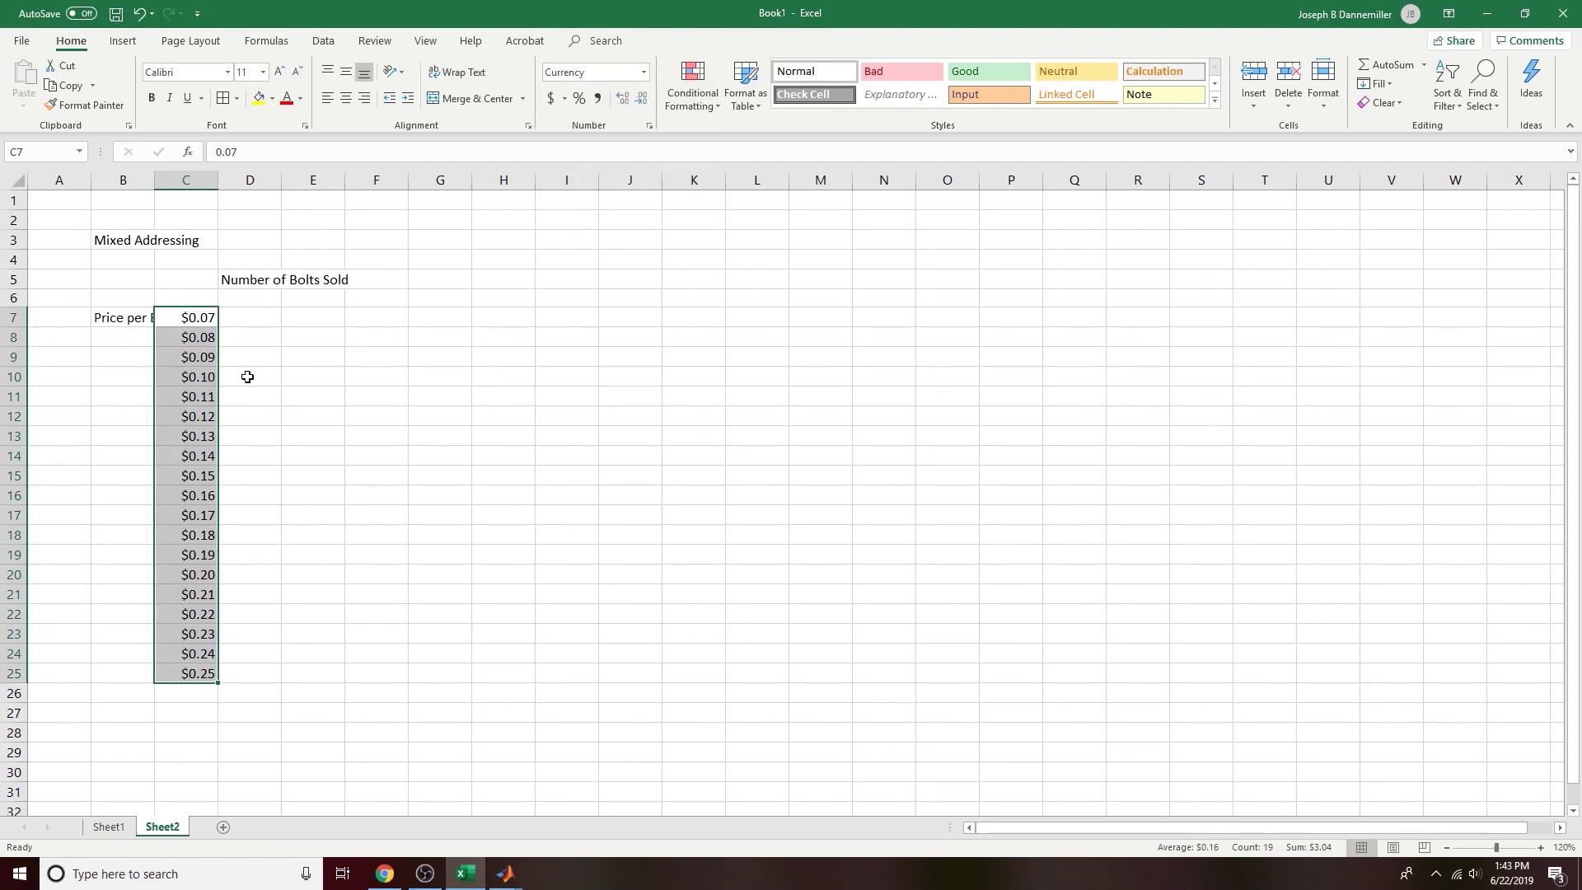
click(246, 453)
Step: Merge and center B7:B25 for the Price per Bolt label and align it vertically in the middle
click(132, 321)
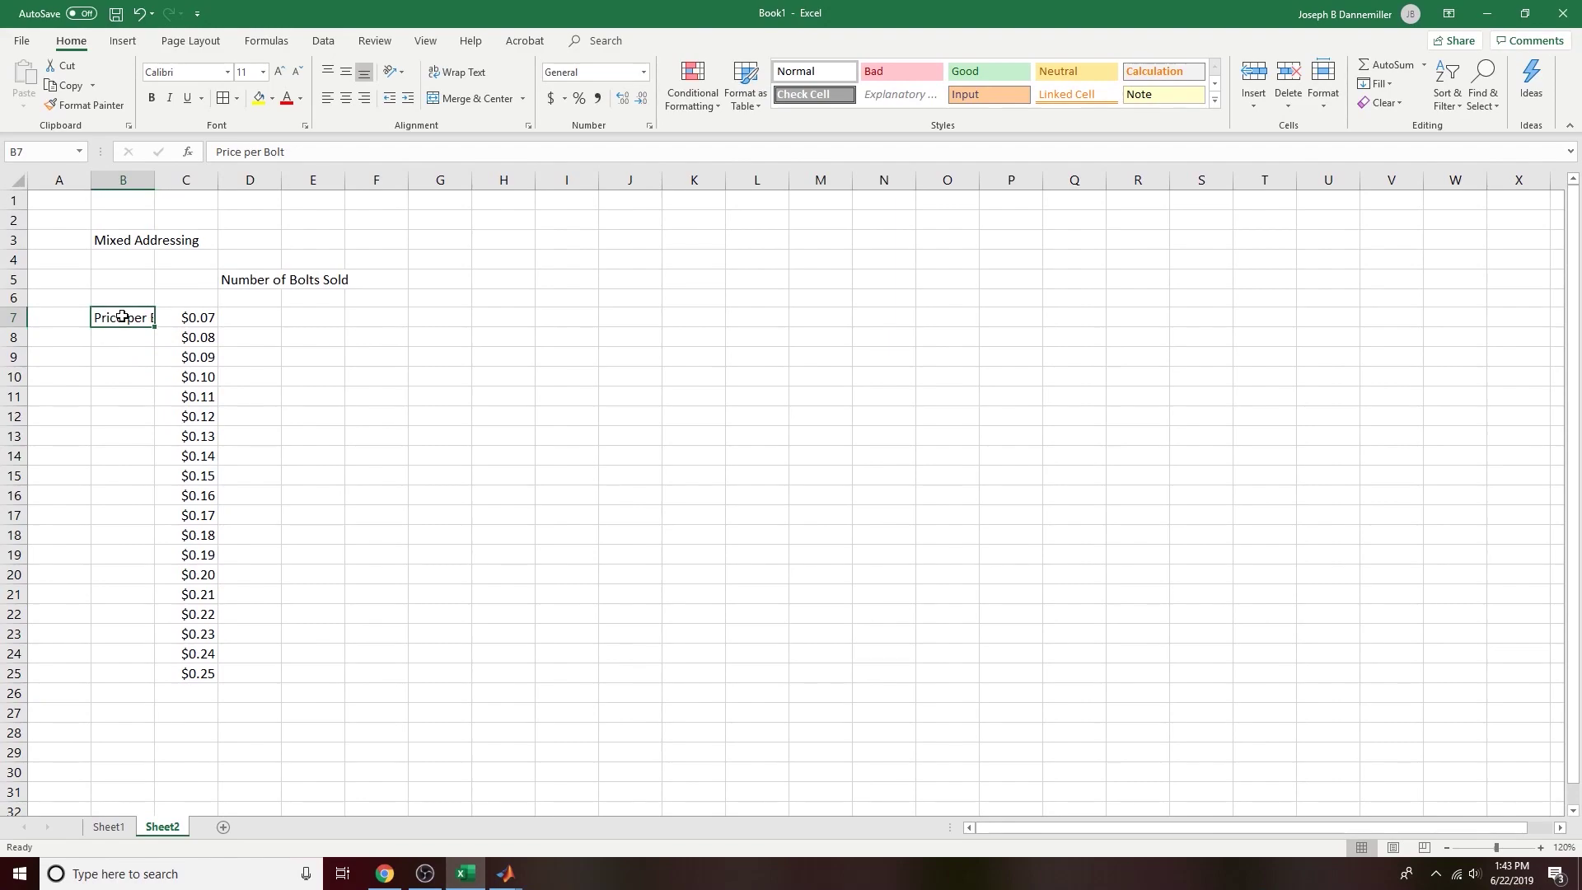
drag(160, 318, 212, 672)
drag(352, 653, 310, 635)
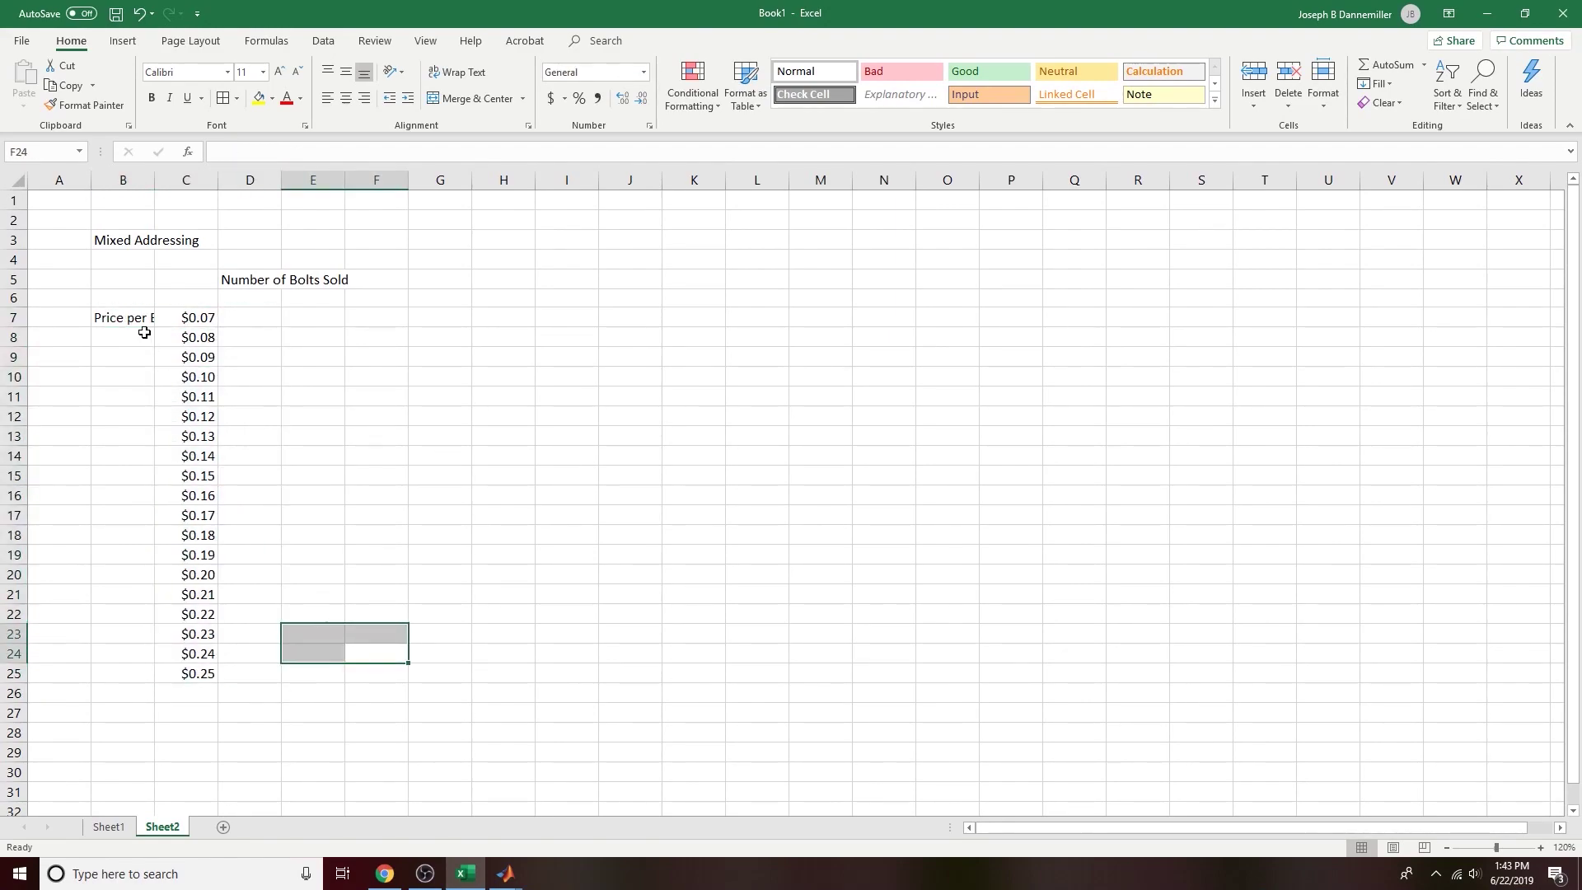
drag(122, 318, 141, 677)
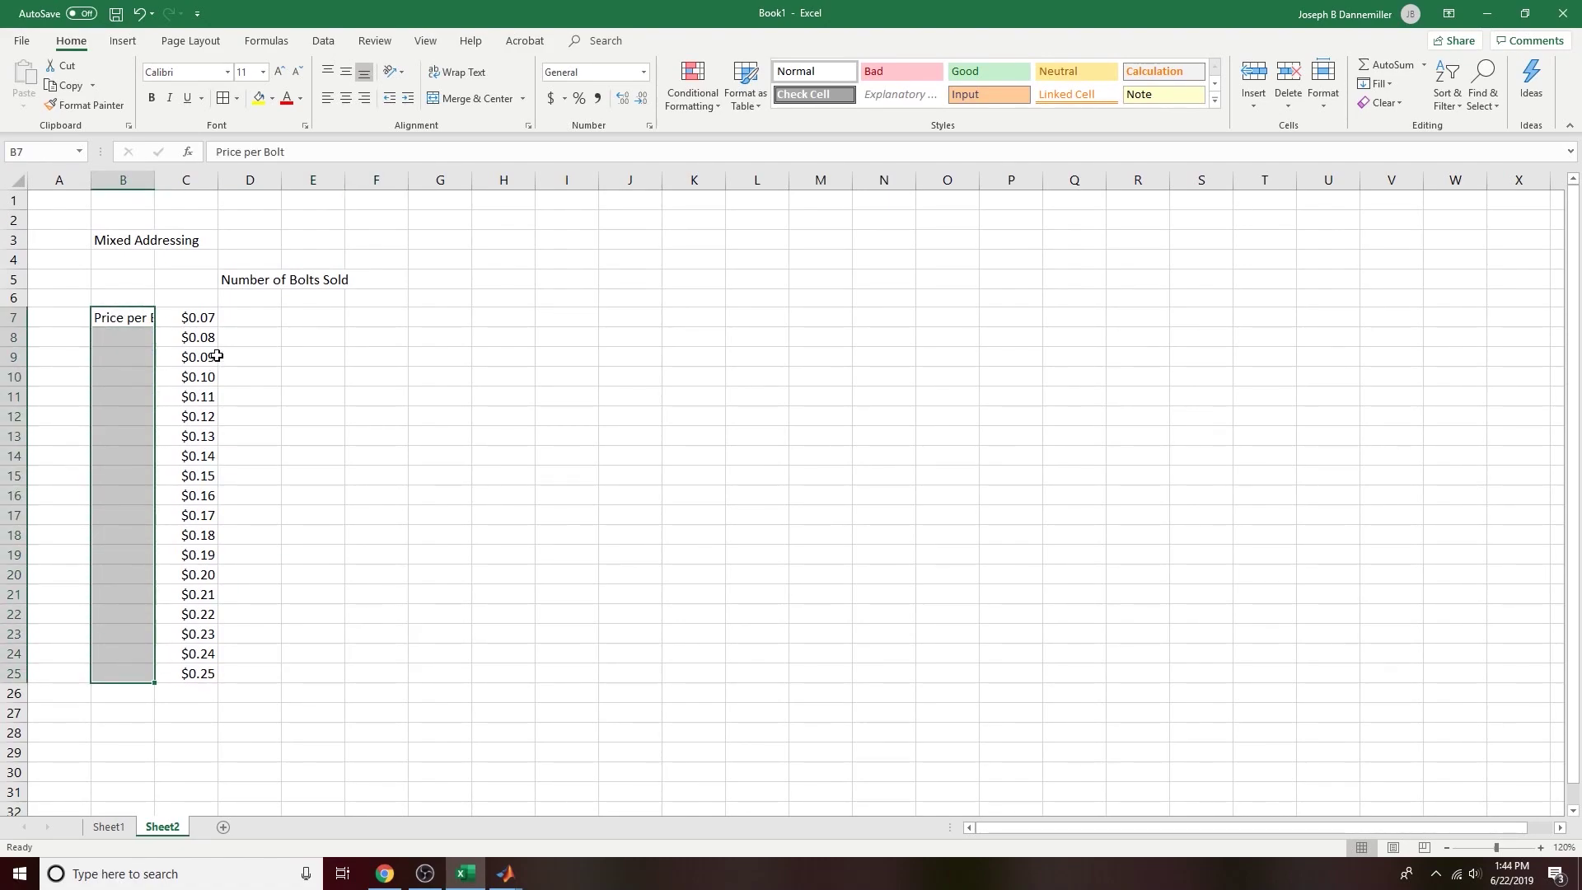
click(480, 100)
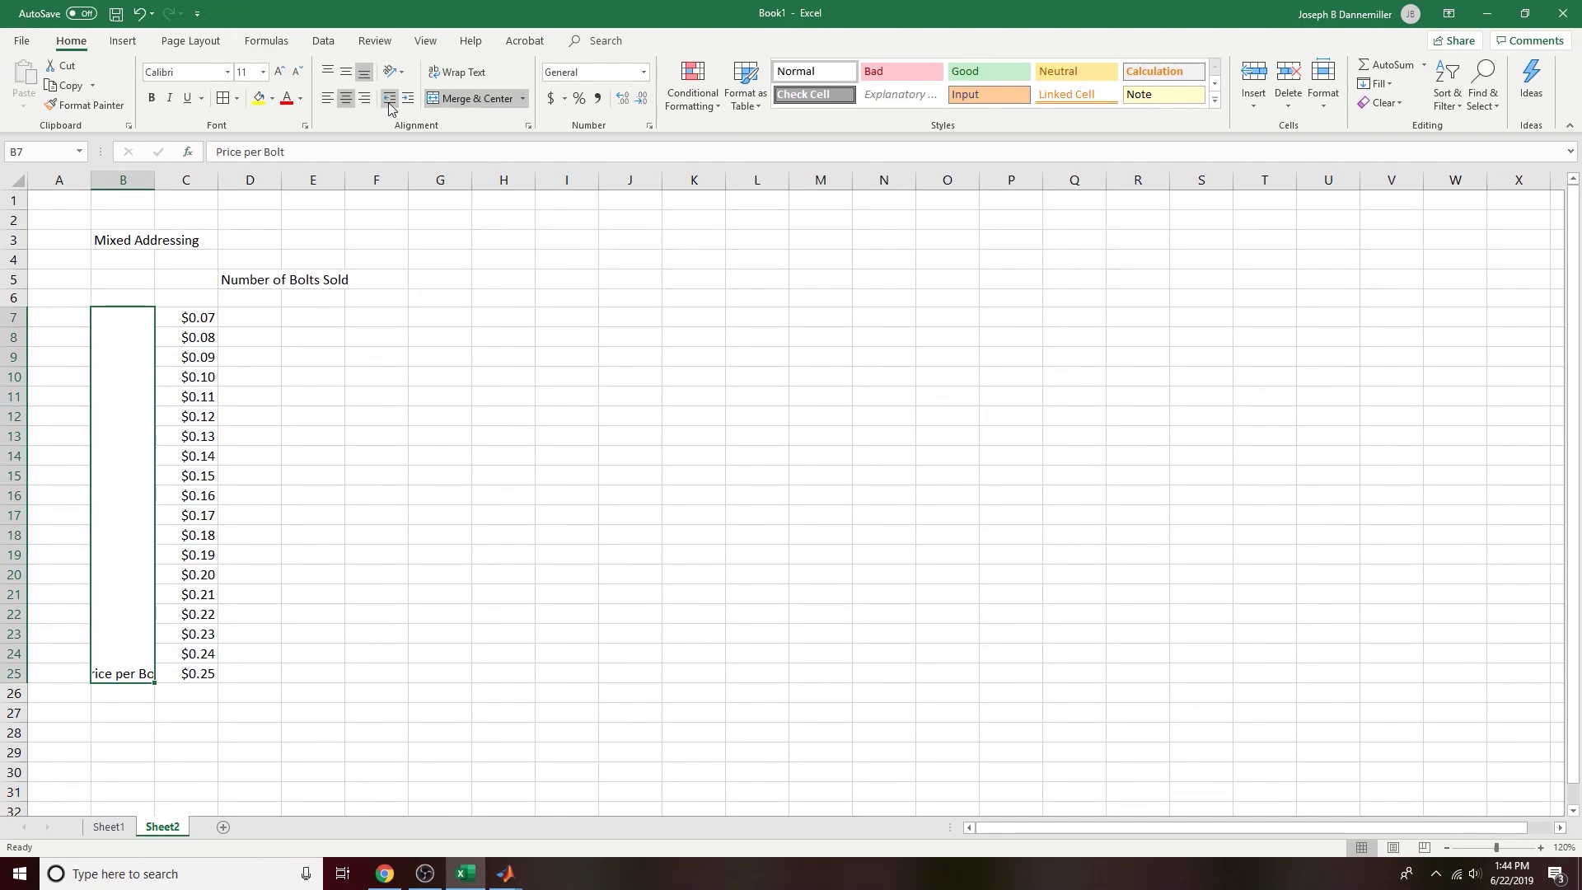
click(346, 73)
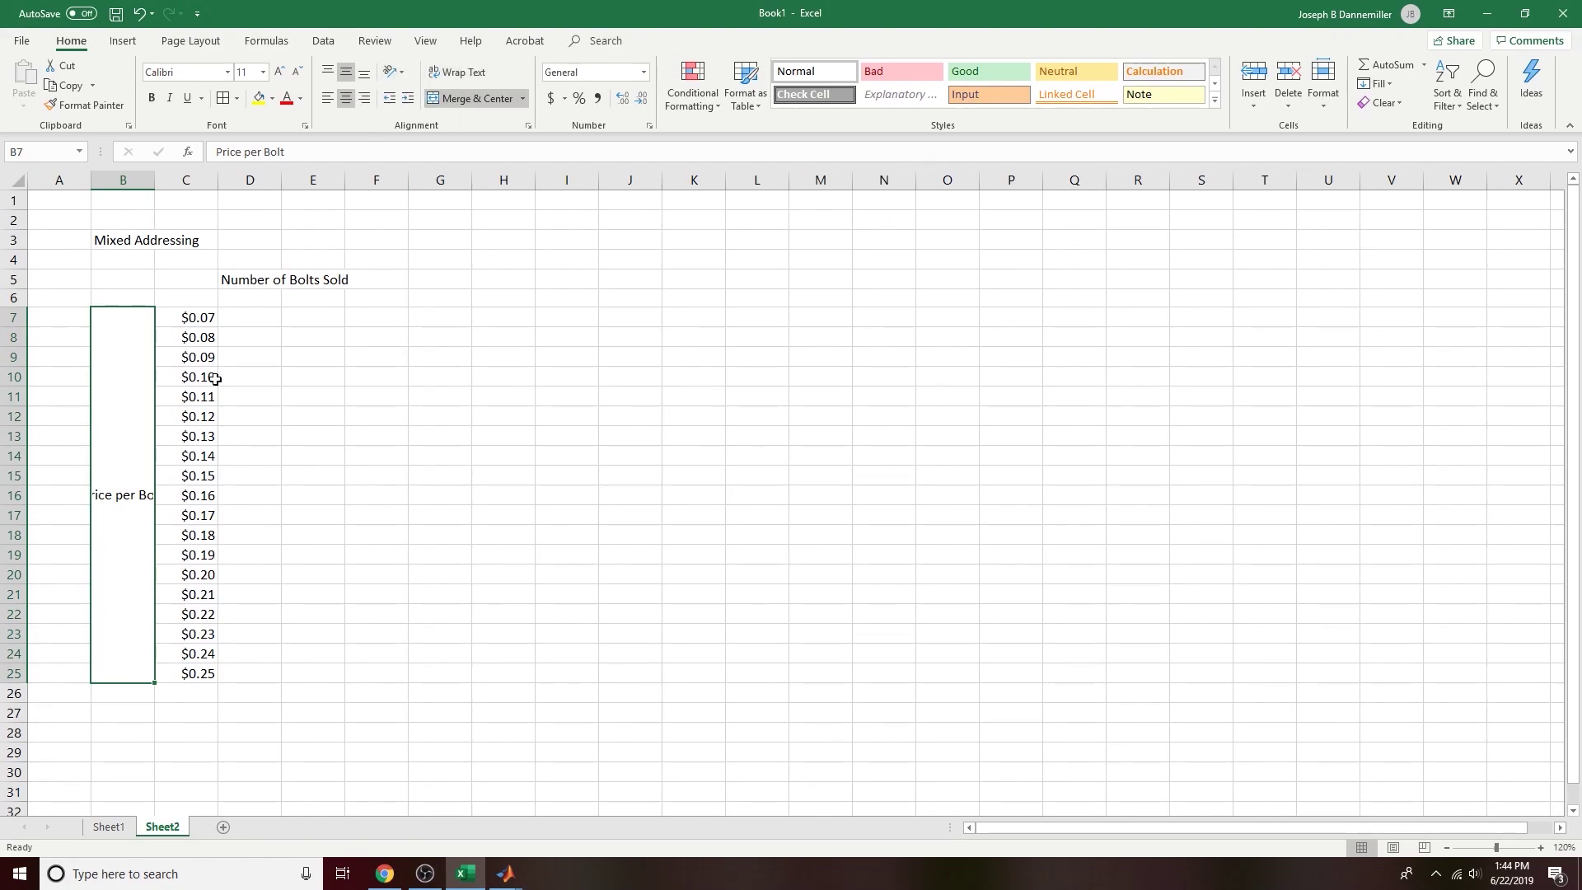
Step: Rotate the Price per Bolt label's text up so it reads vertically beside the prices
click(403, 74)
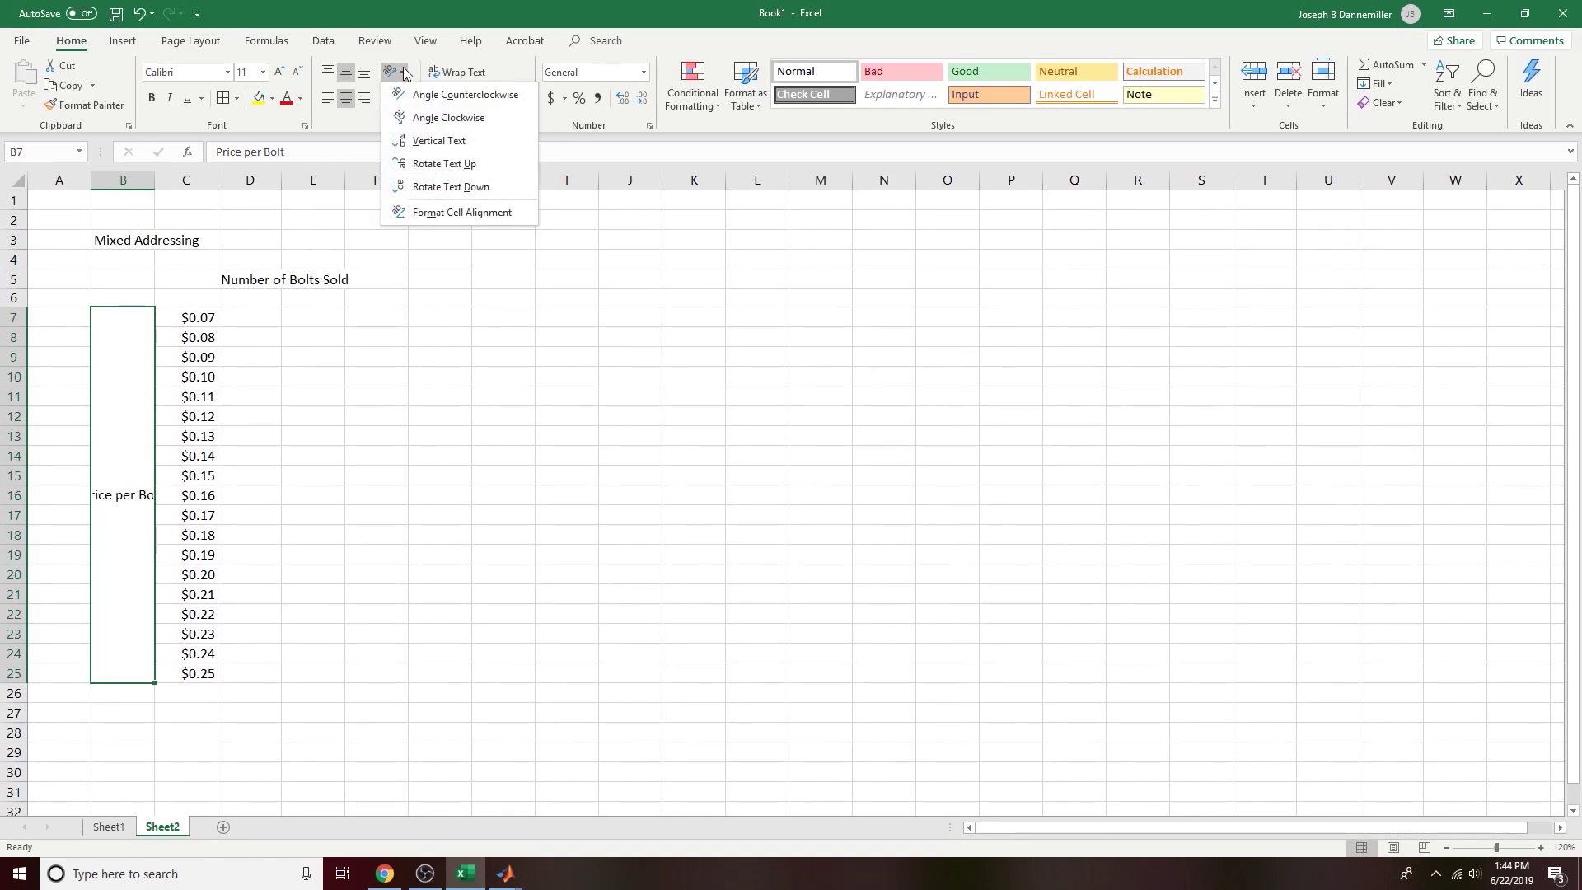
click(452, 165)
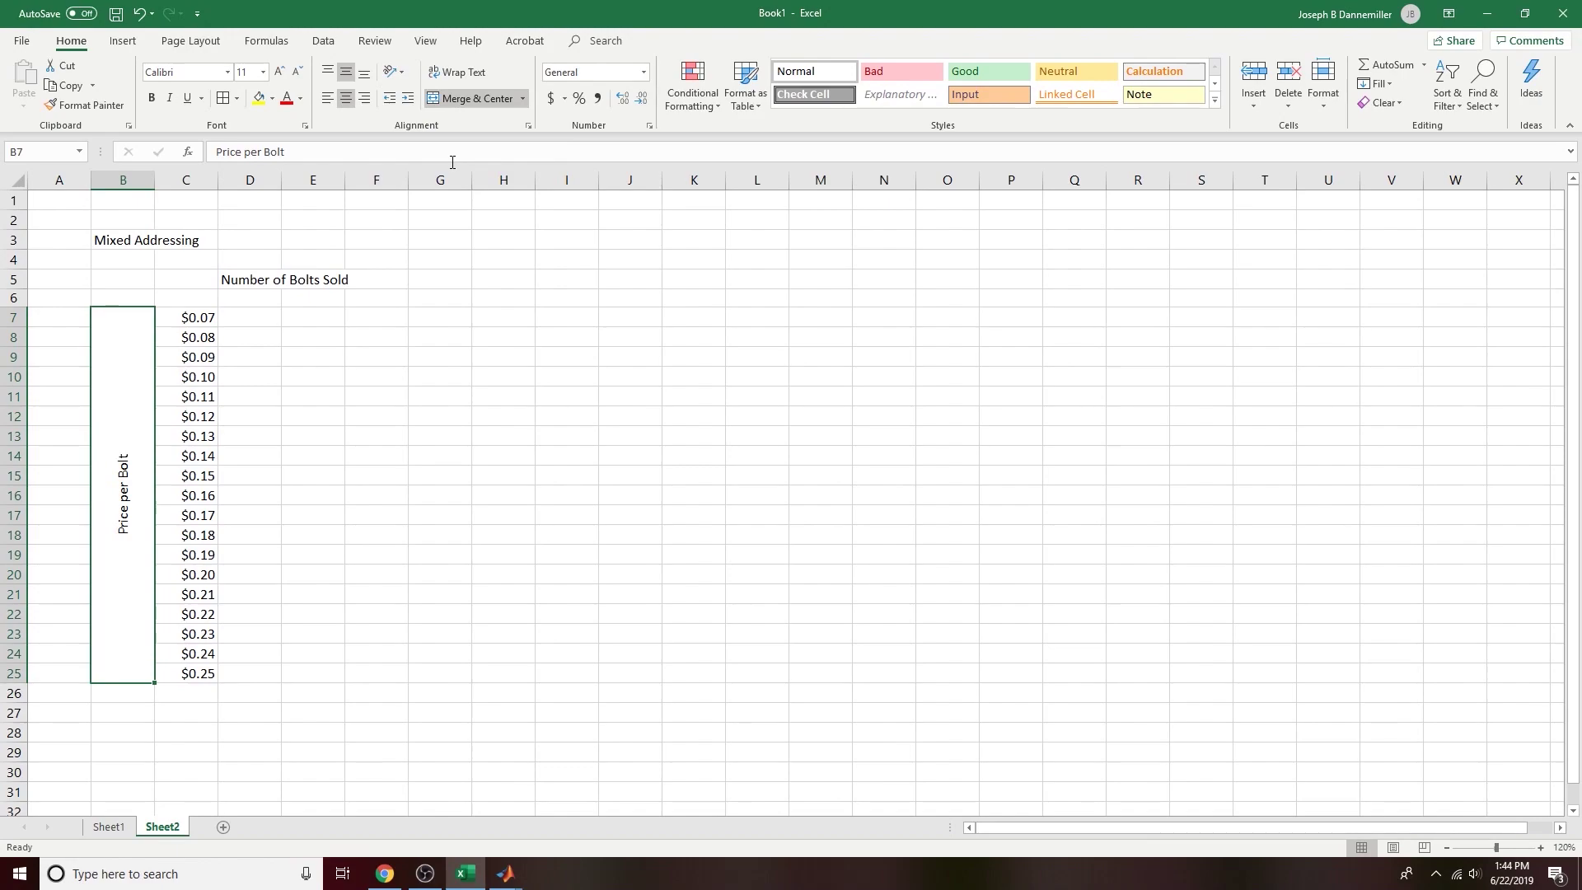
click(285, 498)
click(135, 321)
drag(199, 321, 202, 673)
click(131, 523)
drag(187, 314, 201, 676)
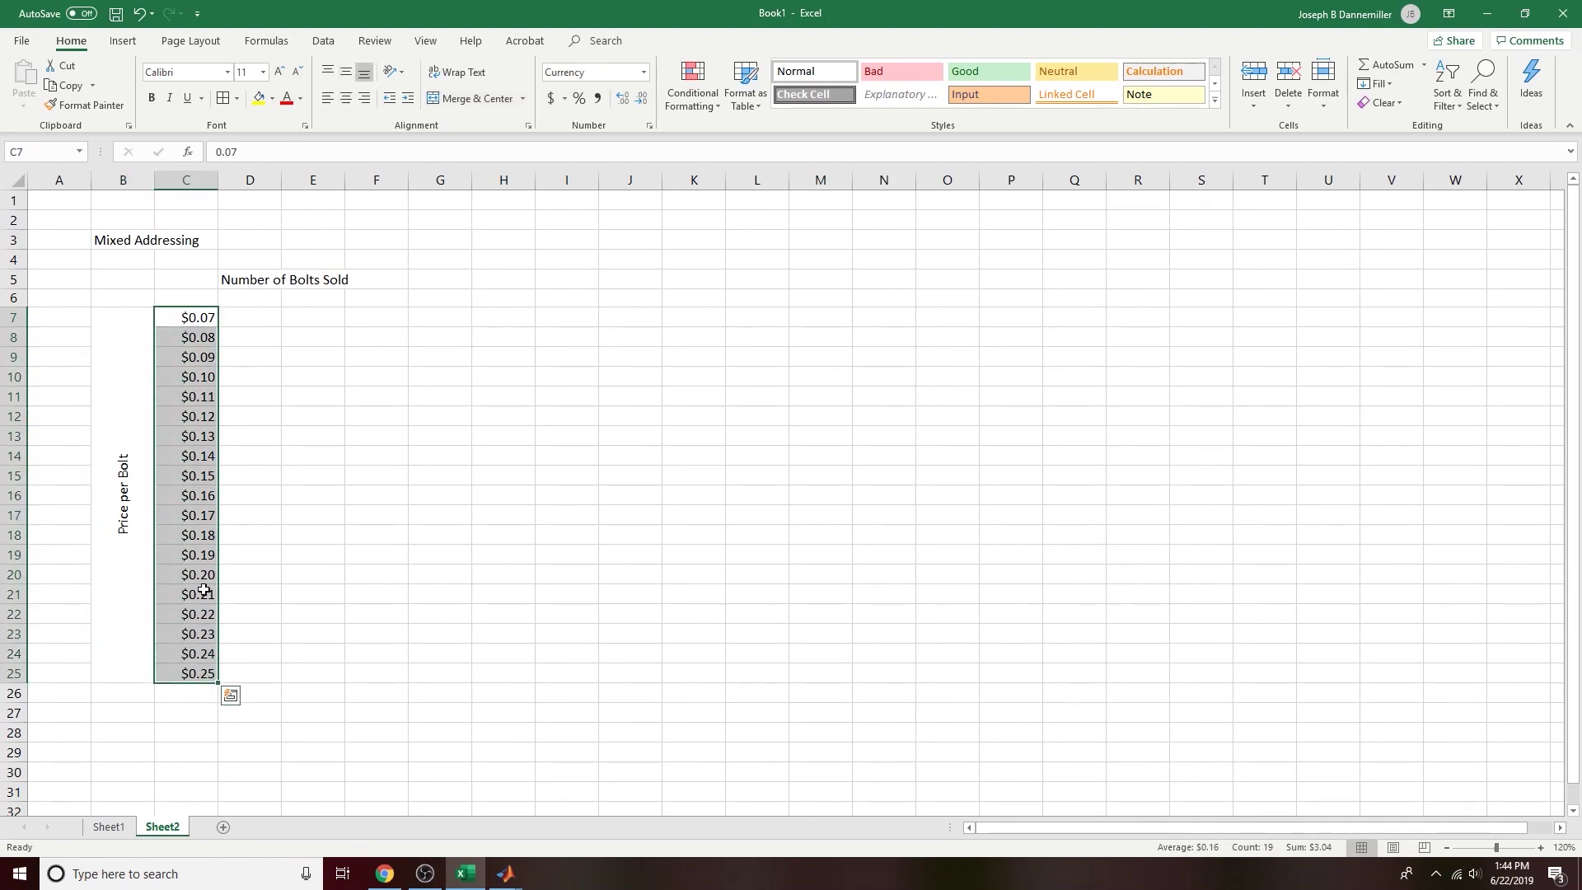
drag(212, 364, 272, 318)
click(272, 318)
Step: Merge and center the Mixed Addressing title across B3:D3
drag(131, 240, 225, 238)
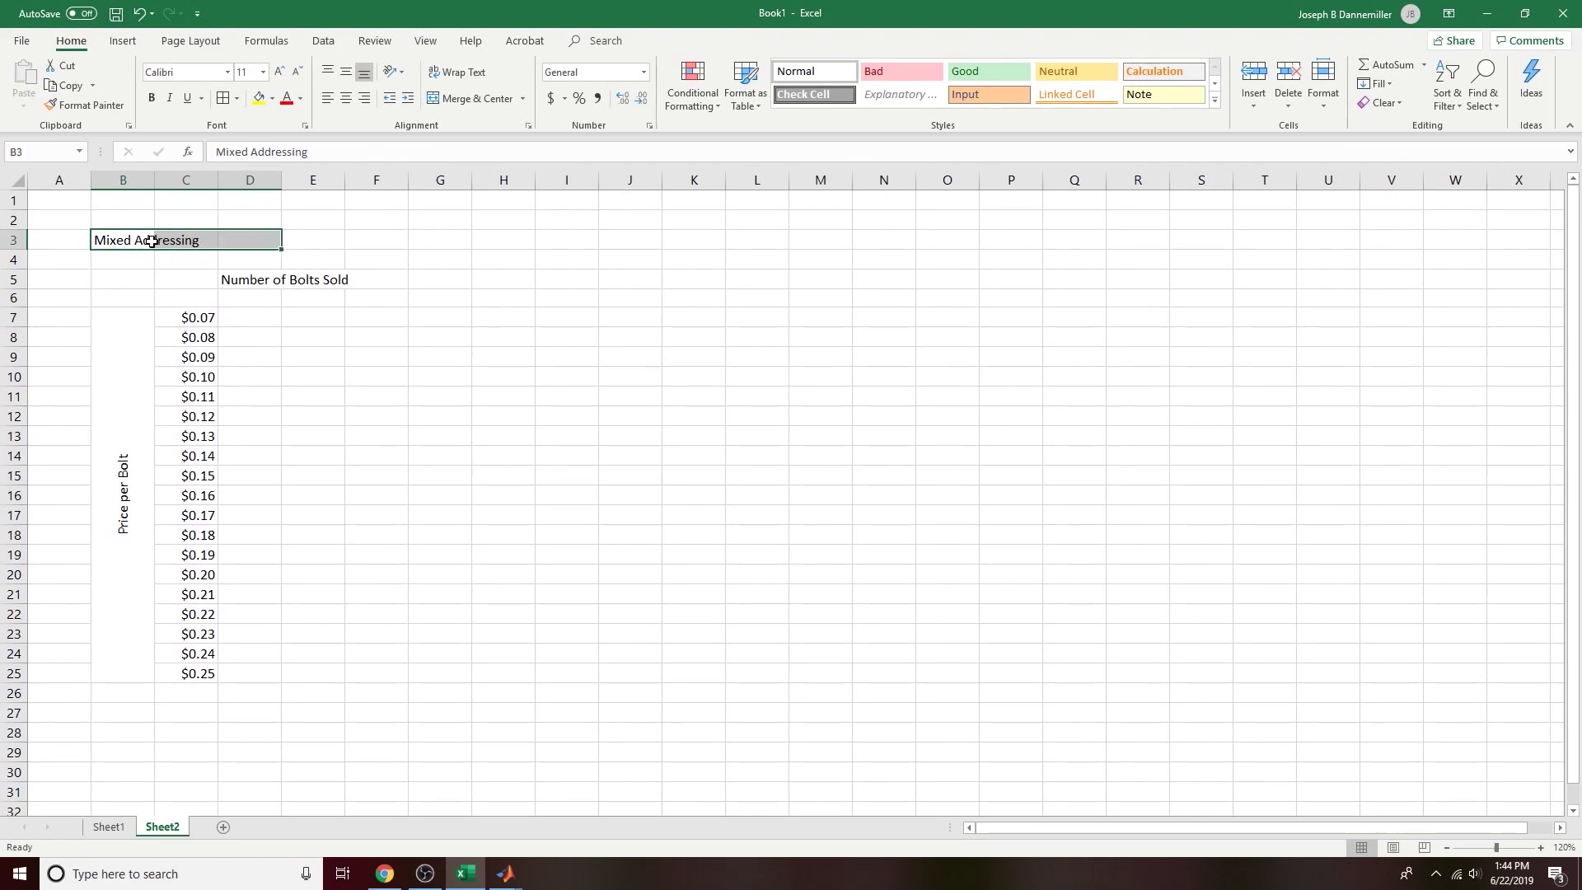
click(474, 98)
click(440, 417)
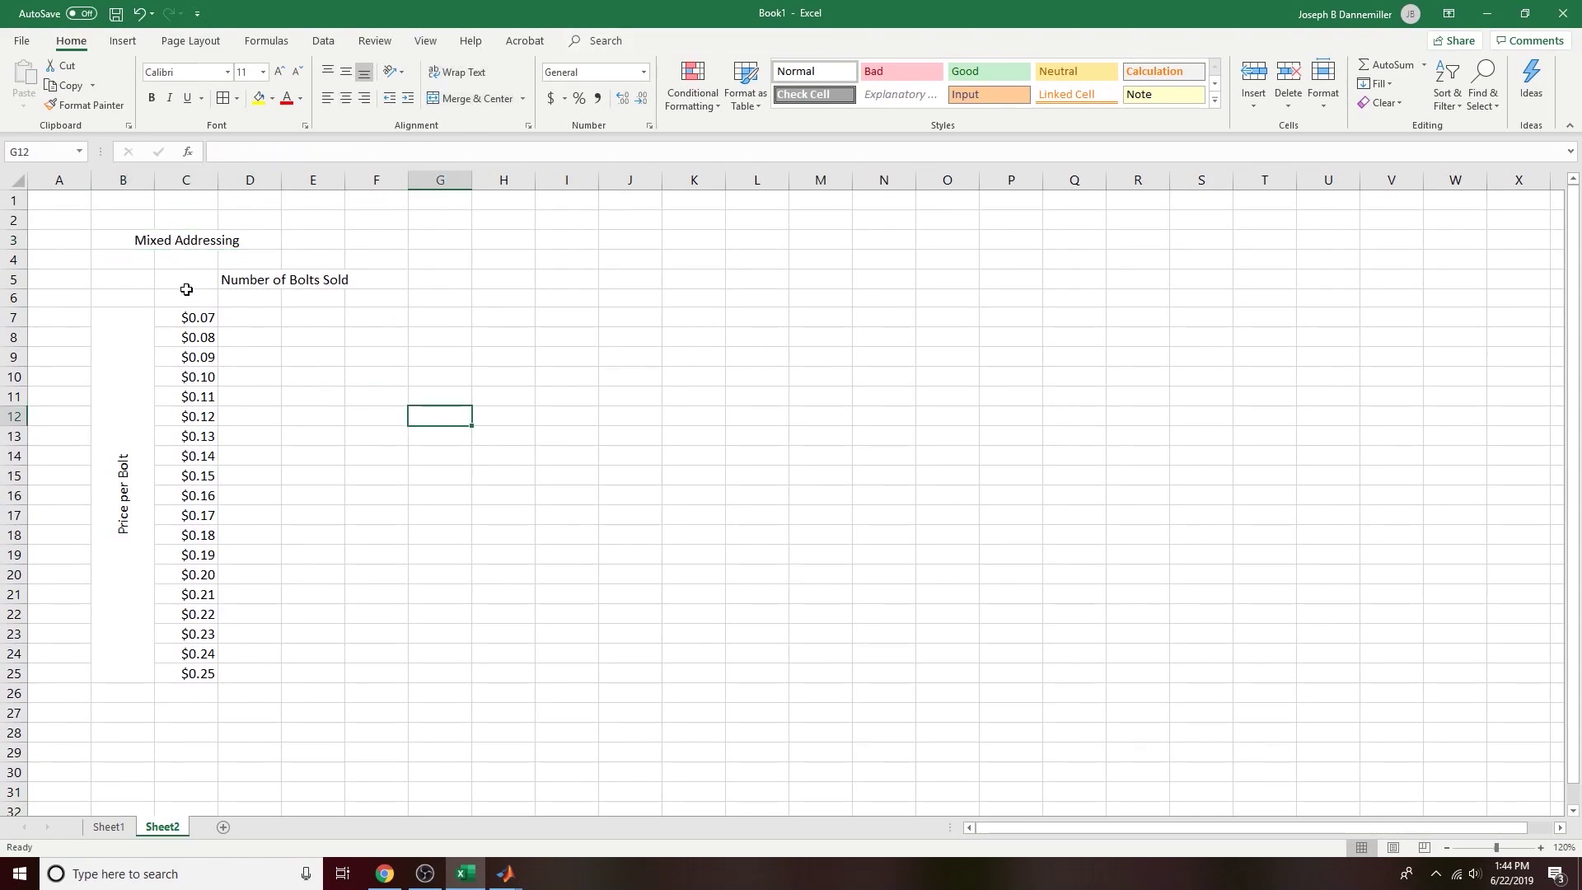
Step: Autofit column B to the width of the rotated Price per Bolt label
double_click(156, 186)
click(109, 485)
click(150, 337)
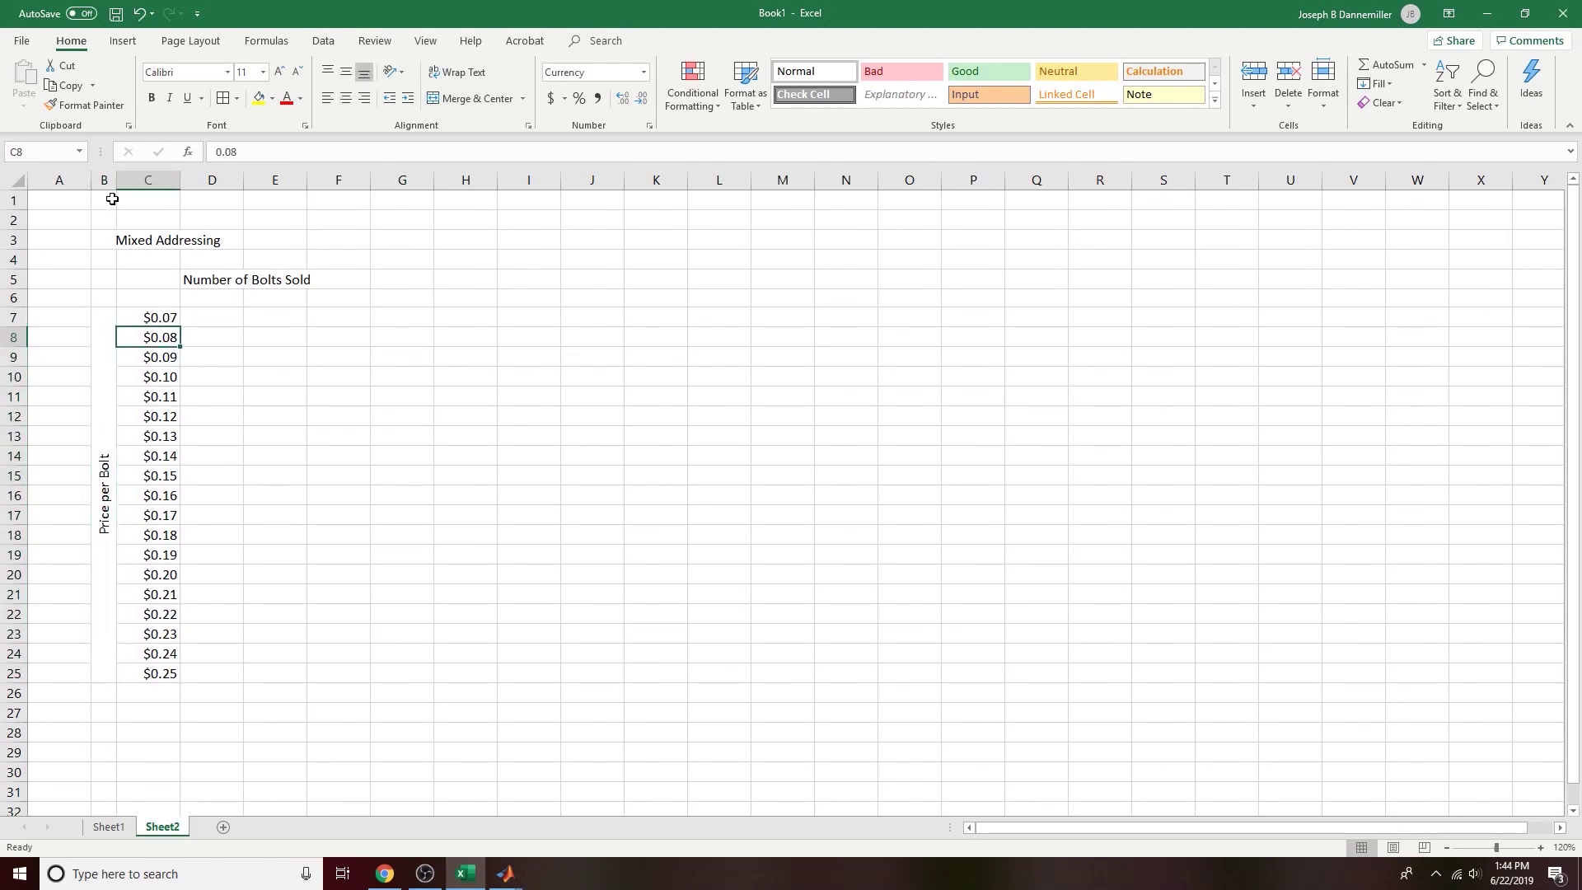
Step: Enter the bolt quantities 100, 200 and 300 in D6:F6 and extend the series across to 1500 in R6
drag(108, 180, 153, 179)
click(211, 357)
click(226, 299)
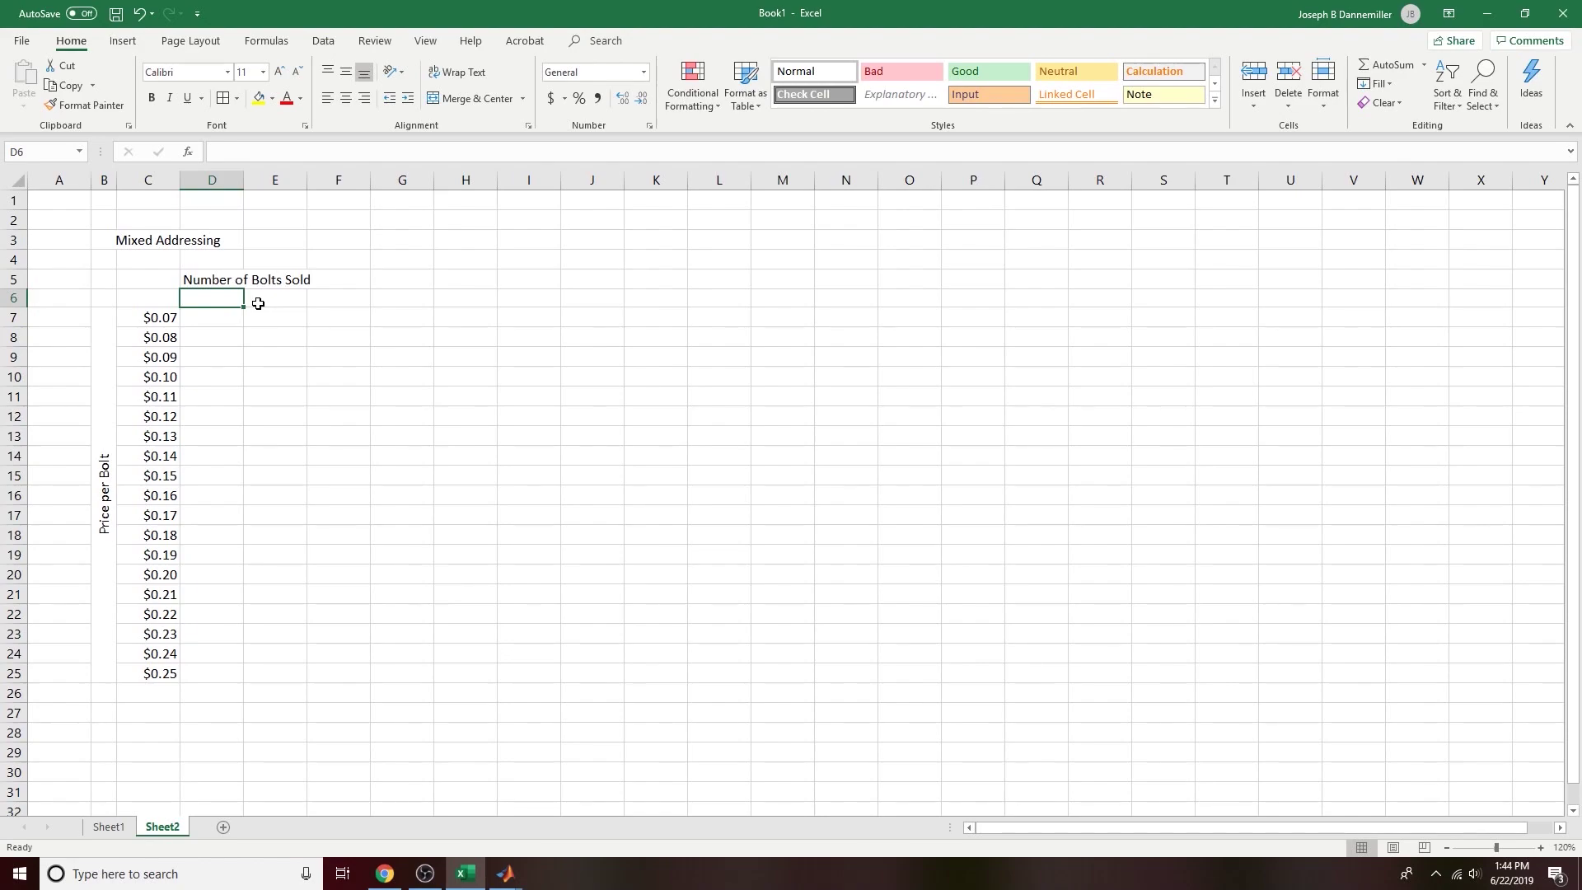
text(100)
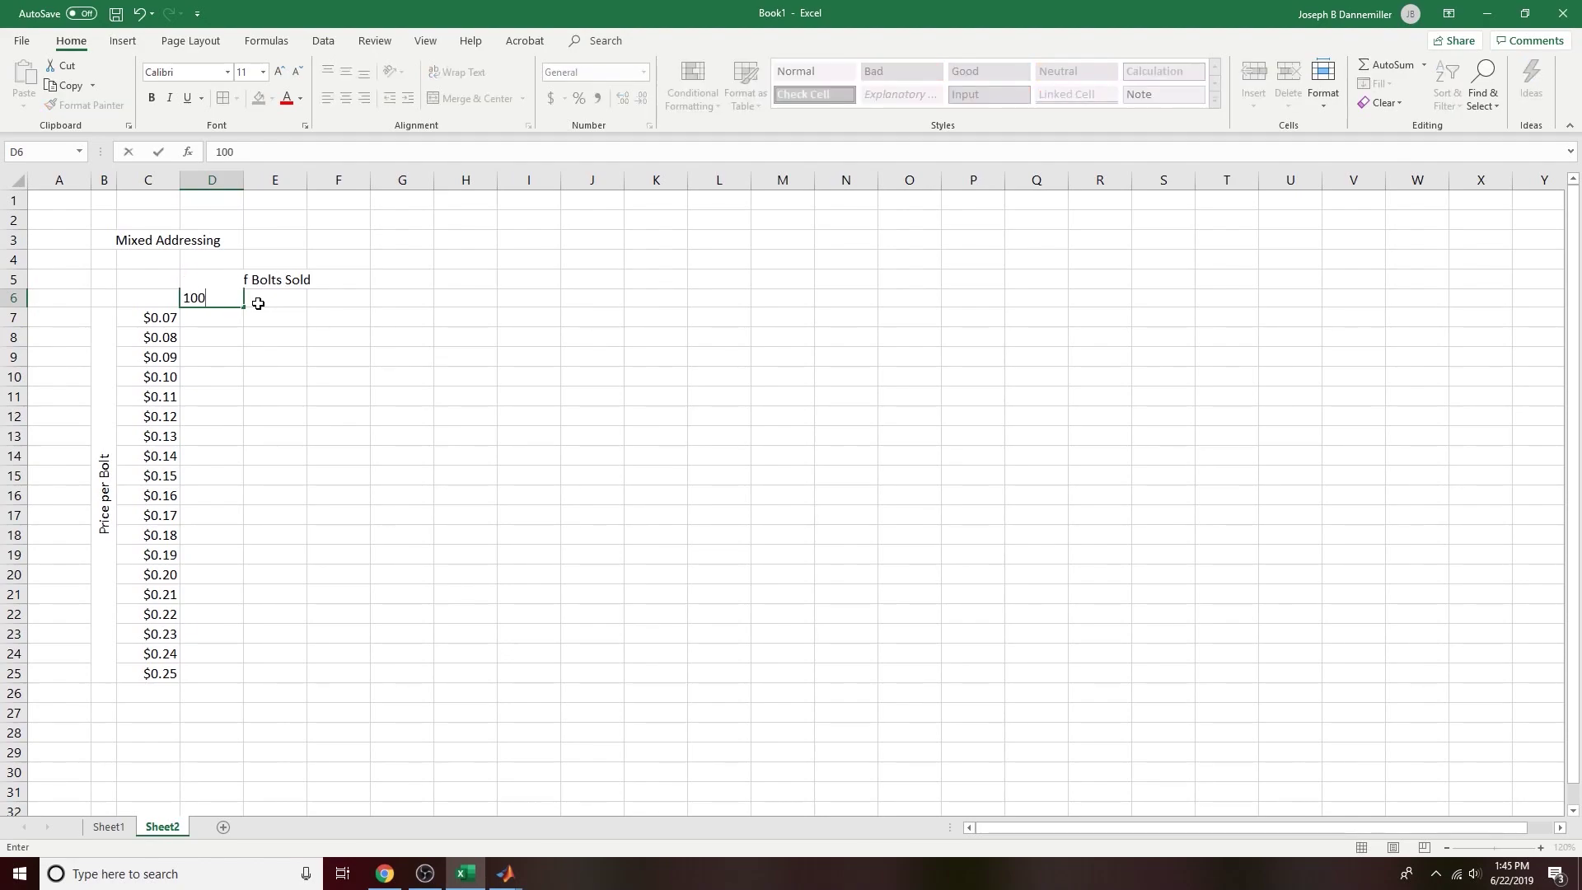
key(Tab)
text(100)
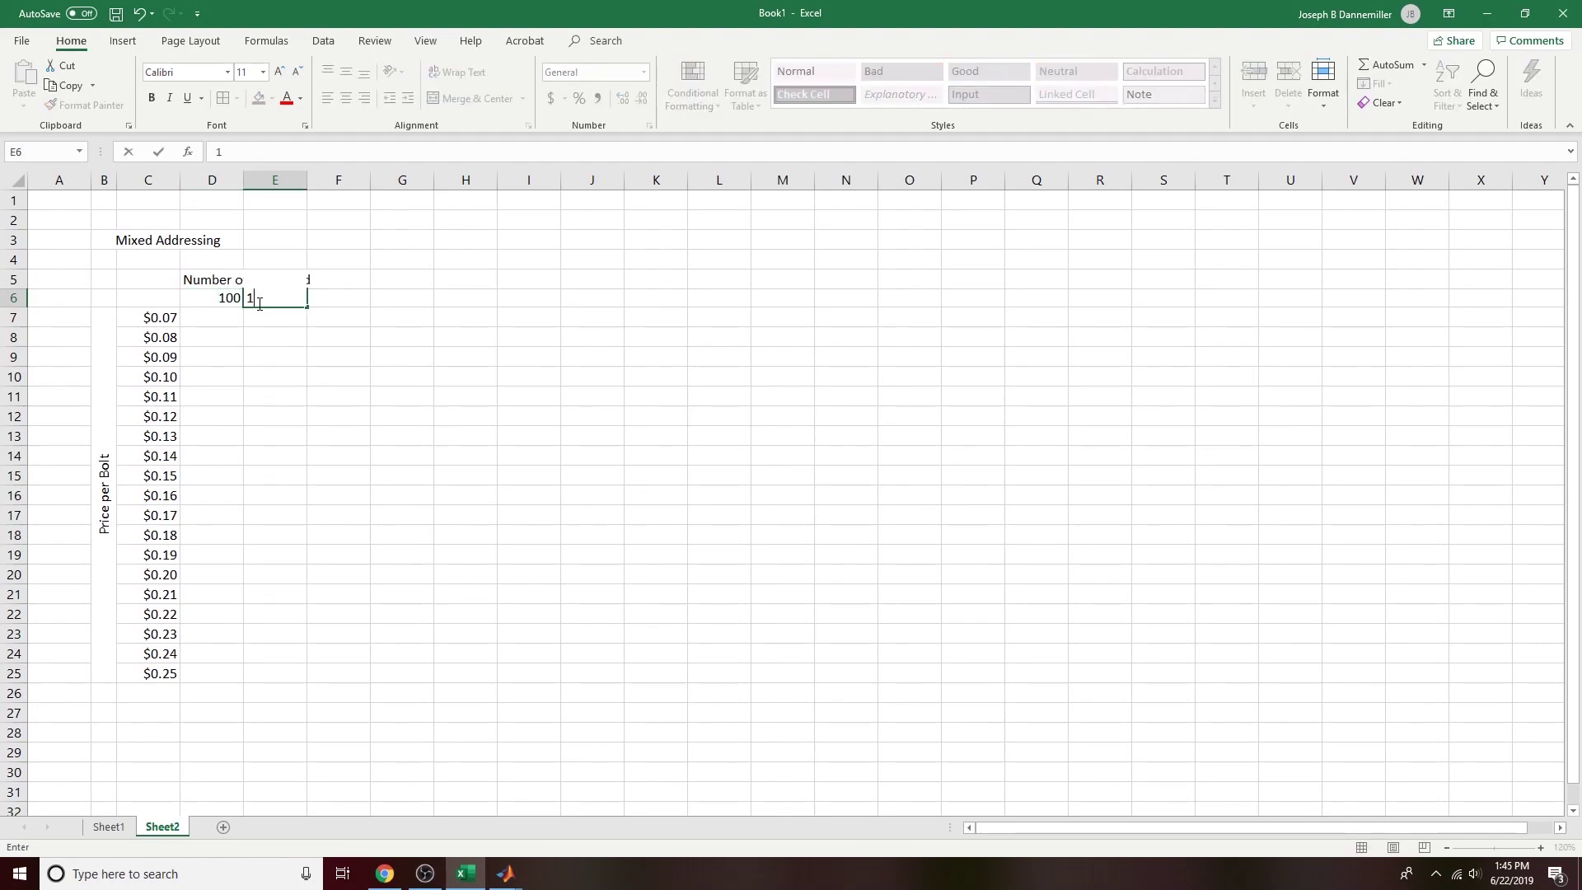
key(BackSpace)
text(200)
key(Tab)
text(300)
key(Tab)
drag(224, 298, 1088, 311)
click(1037, 435)
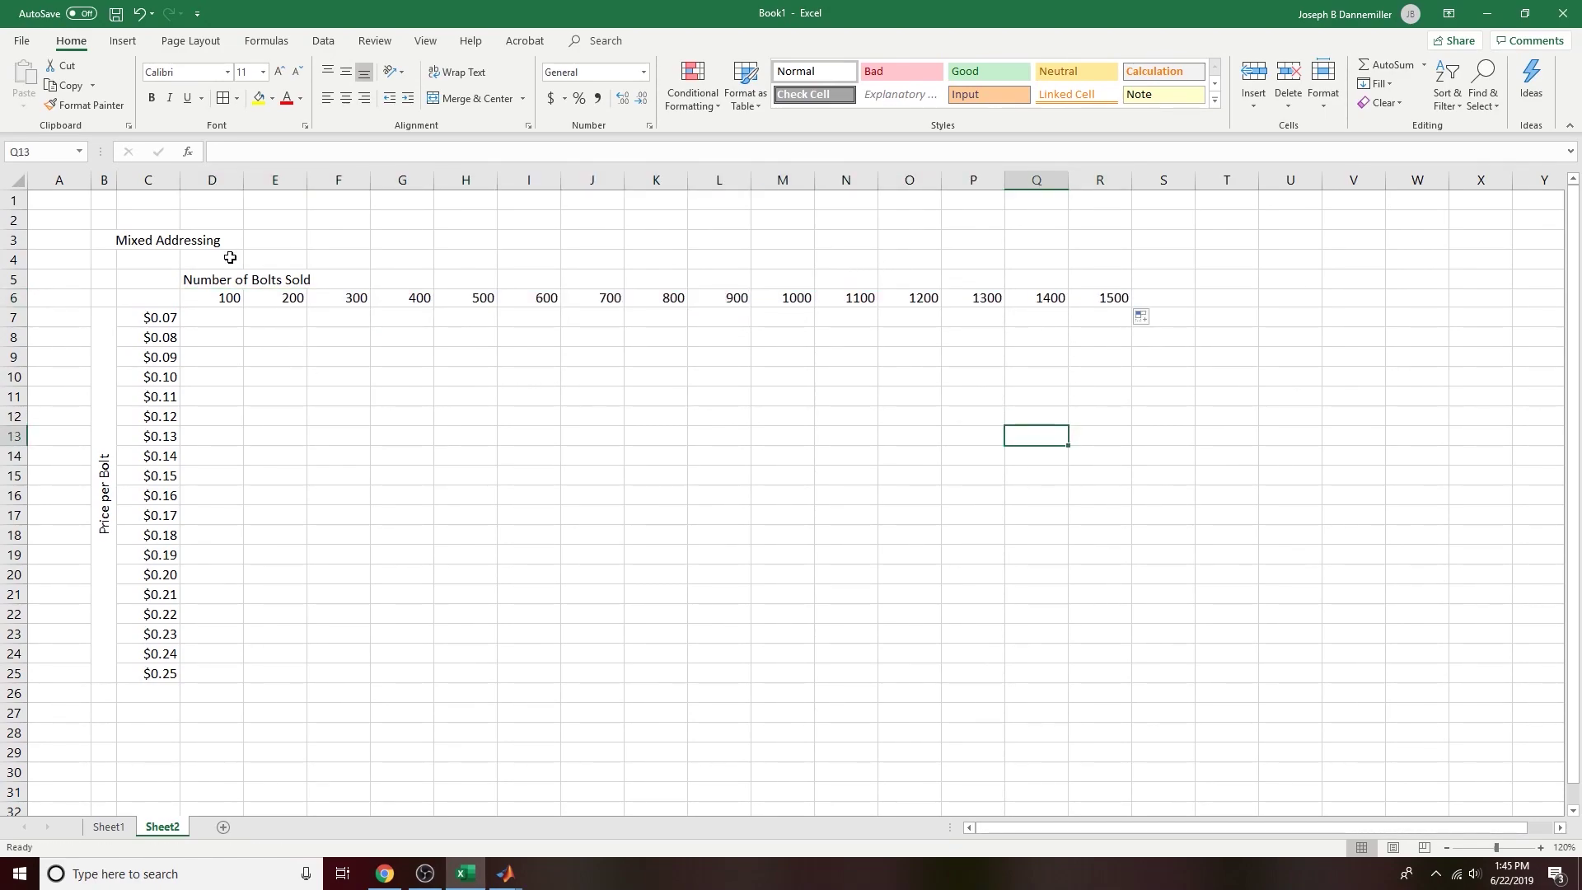
Step: Merge and center the "Number of Bolts Sold" heading across D5:R5 above the quantities
drag(215, 283, 1096, 279)
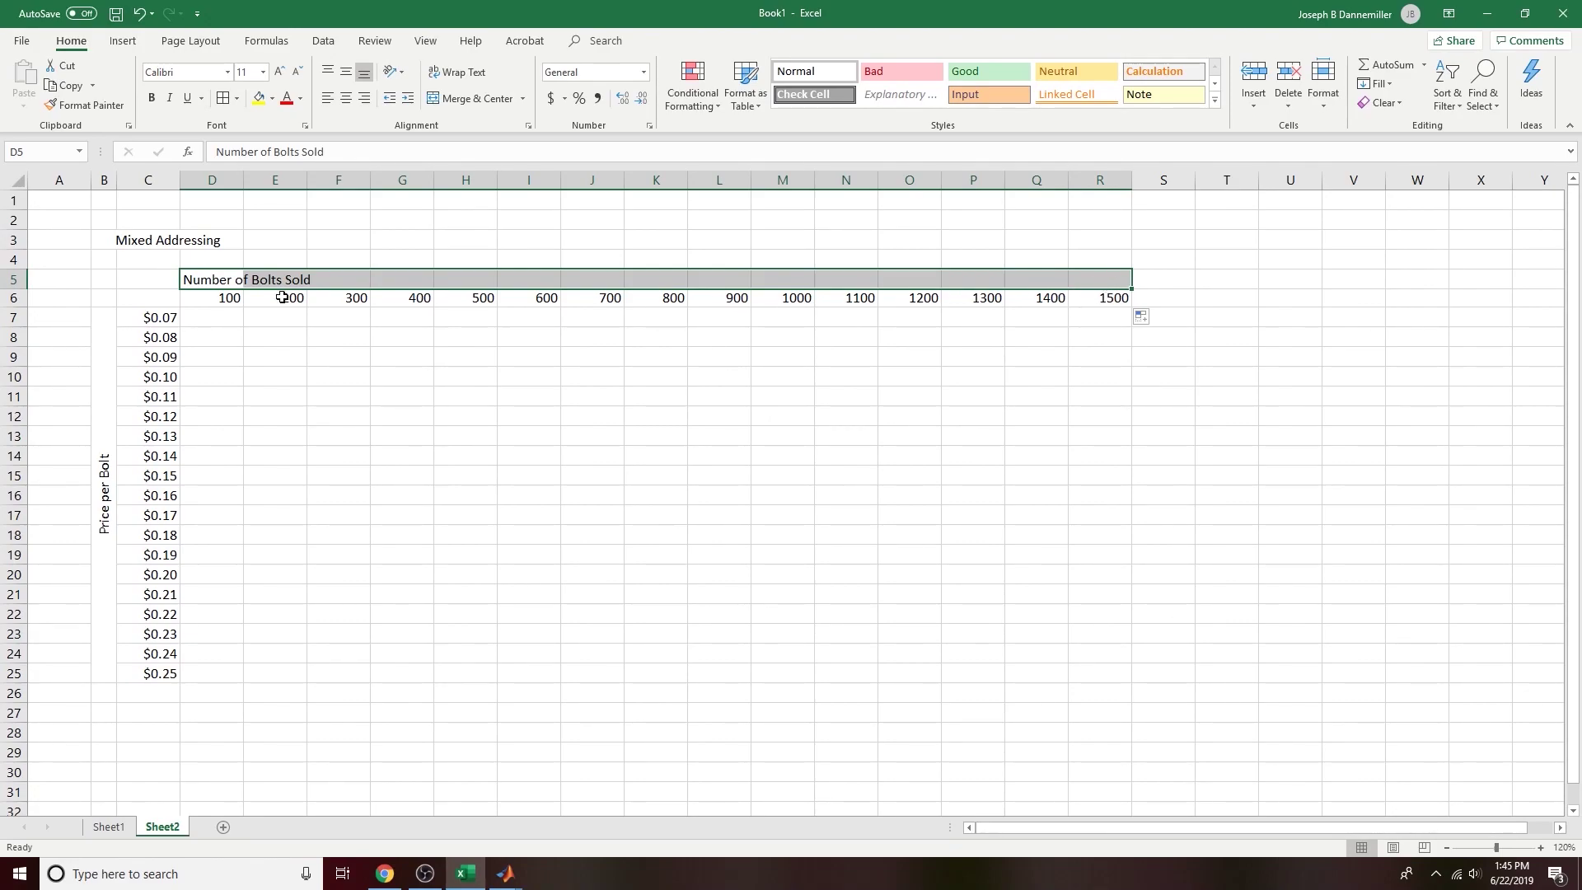
click(213, 298)
click(350, 302)
click(299, 301)
drag(204, 279, 1101, 280)
click(477, 98)
click(712, 316)
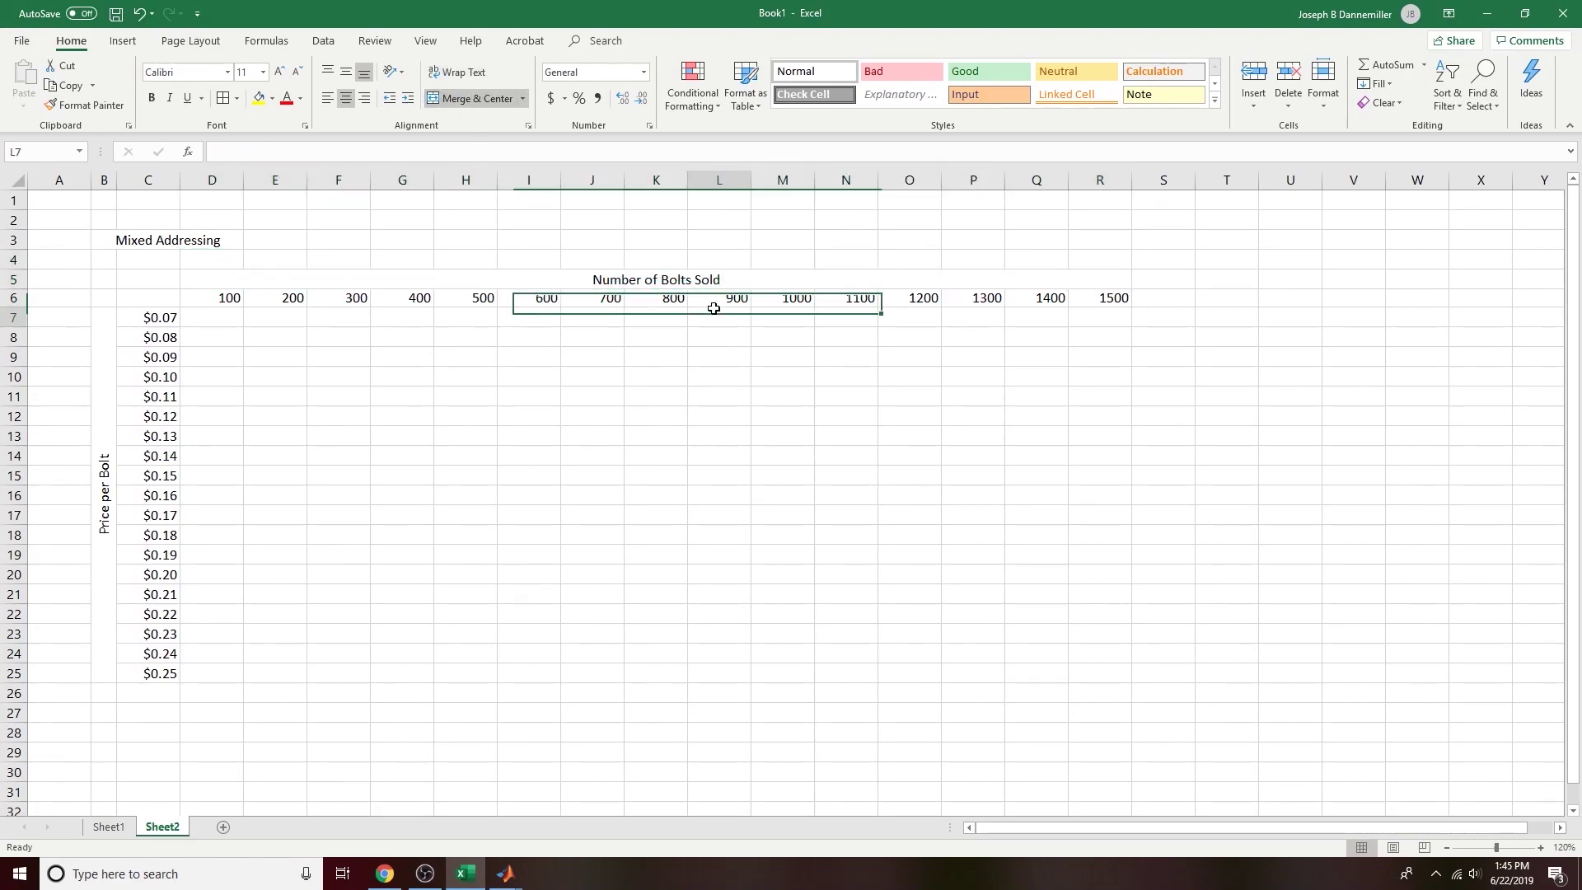
Step: Look over the first bolt quantities in row 6 and the first three prices in column C
click(215, 299)
click(275, 298)
click(339, 298)
click(402, 299)
click(466, 298)
click(643, 300)
click(157, 322)
click(161, 338)
click(160, 359)
click(164, 323)
click(162, 338)
click(163, 357)
click(161, 321)
click(156, 338)
click(161, 356)
click(142, 316)
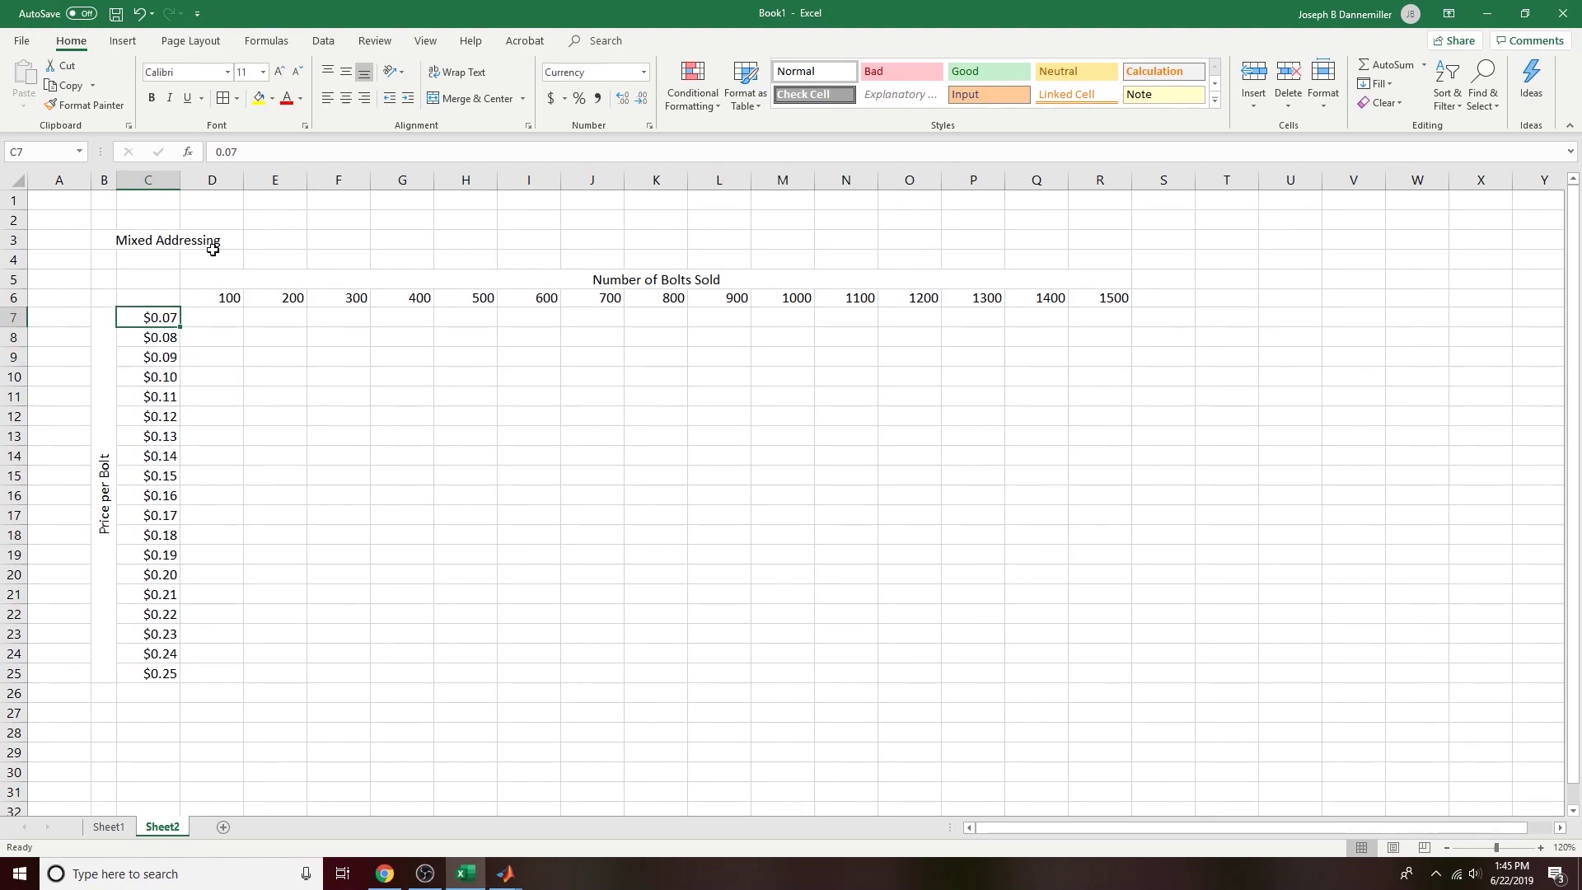
Step: Center the contents of columns B through R both horizontally and vertically
drag(104, 180, 1112, 179)
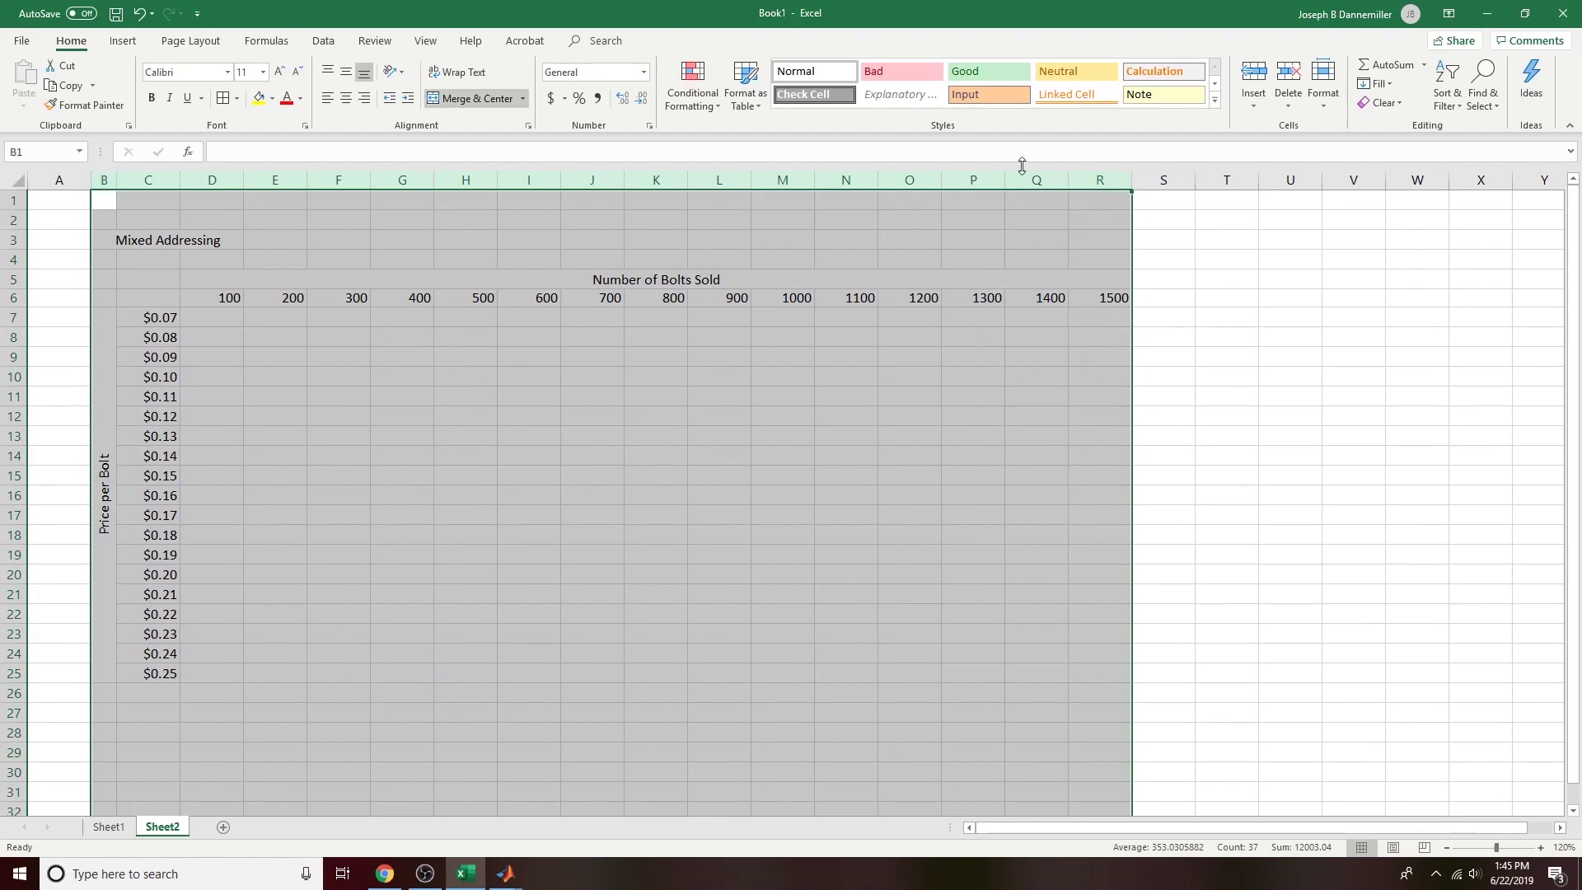
click(347, 99)
click(346, 76)
click(579, 379)
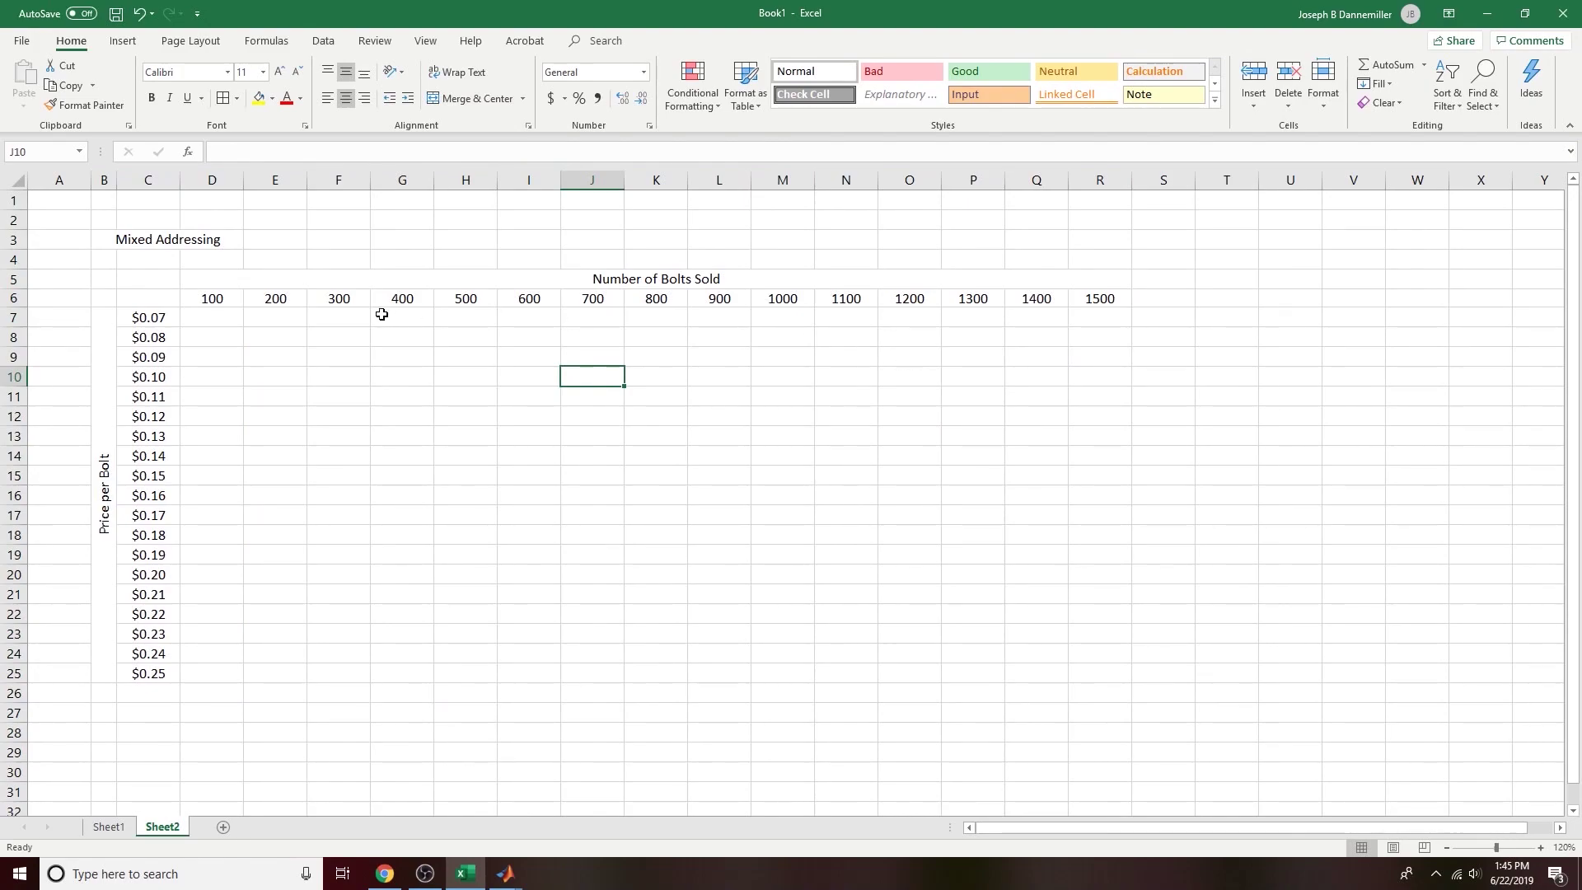
Step: Review the bolt quantities in D6:M6 and the quantity and price cells adjoining D7
click(211, 299)
click(275, 299)
click(339, 299)
click(403, 298)
click(465, 299)
click(529, 298)
click(593, 299)
click(656, 298)
click(719, 298)
click(799, 295)
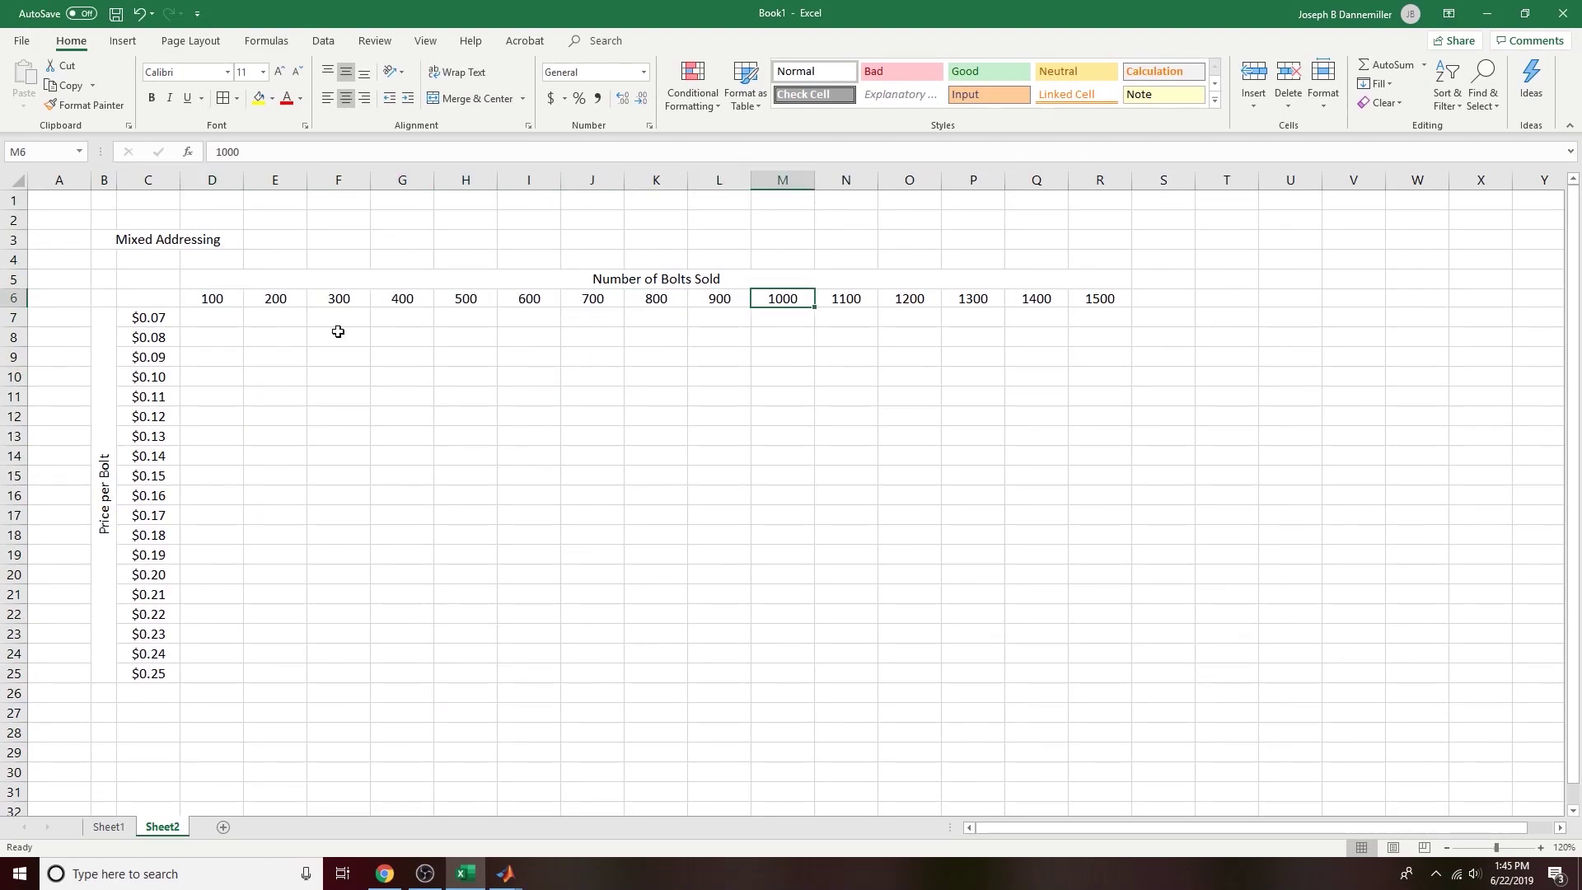
click(224, 321)
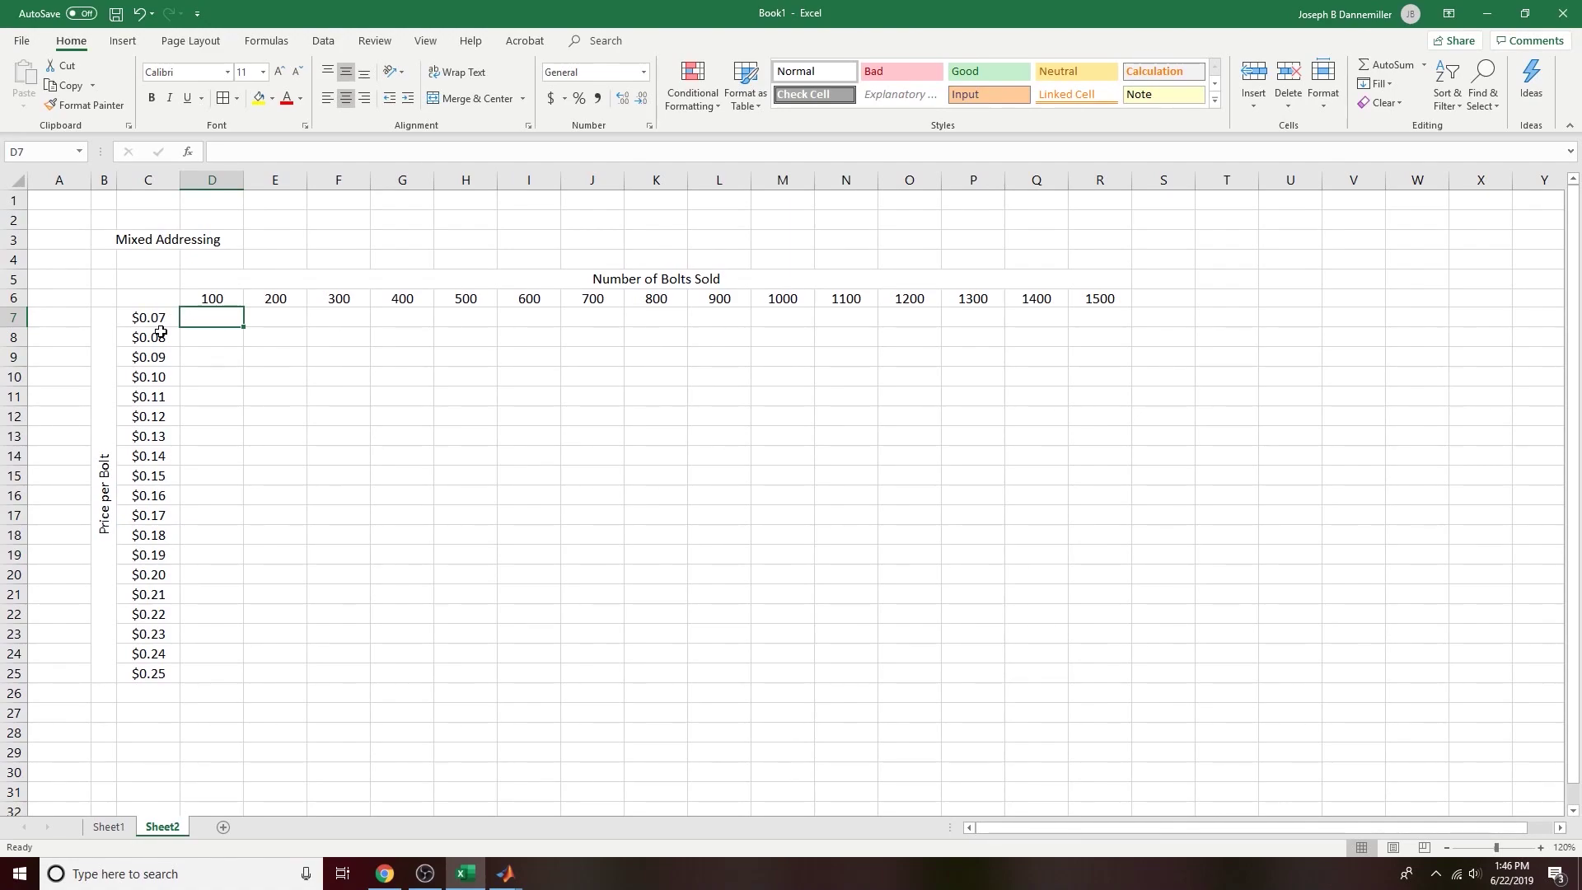
click(211, 301)
key(Down)
key(Left)
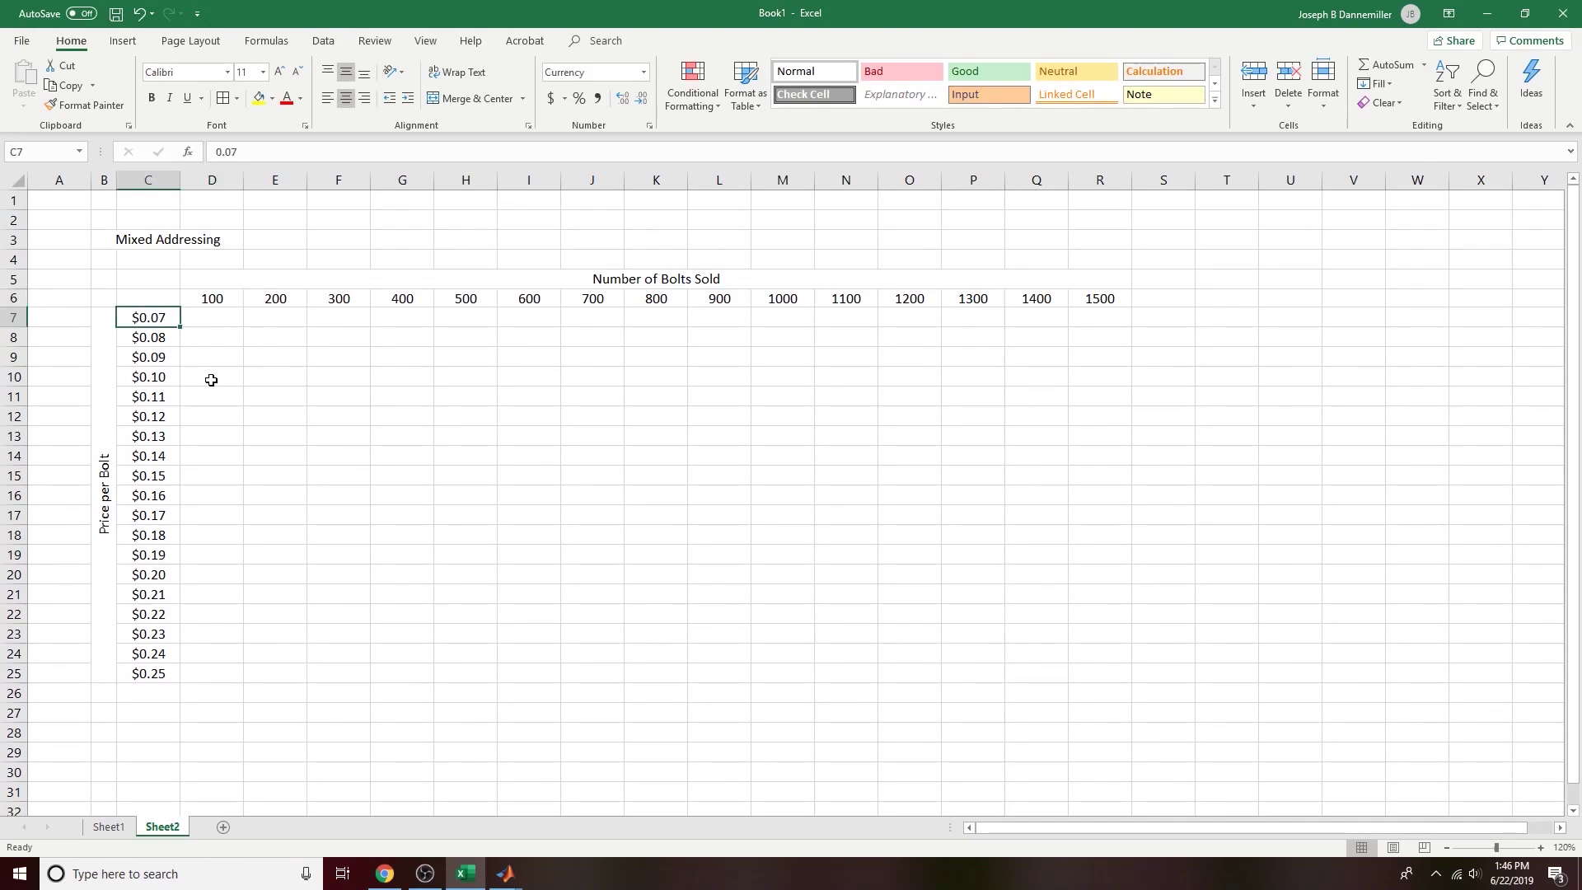
Step: Enter the formula =D6*C7 in D7 to multiply the first quantity by the first price
click(211, 319)
text(=)
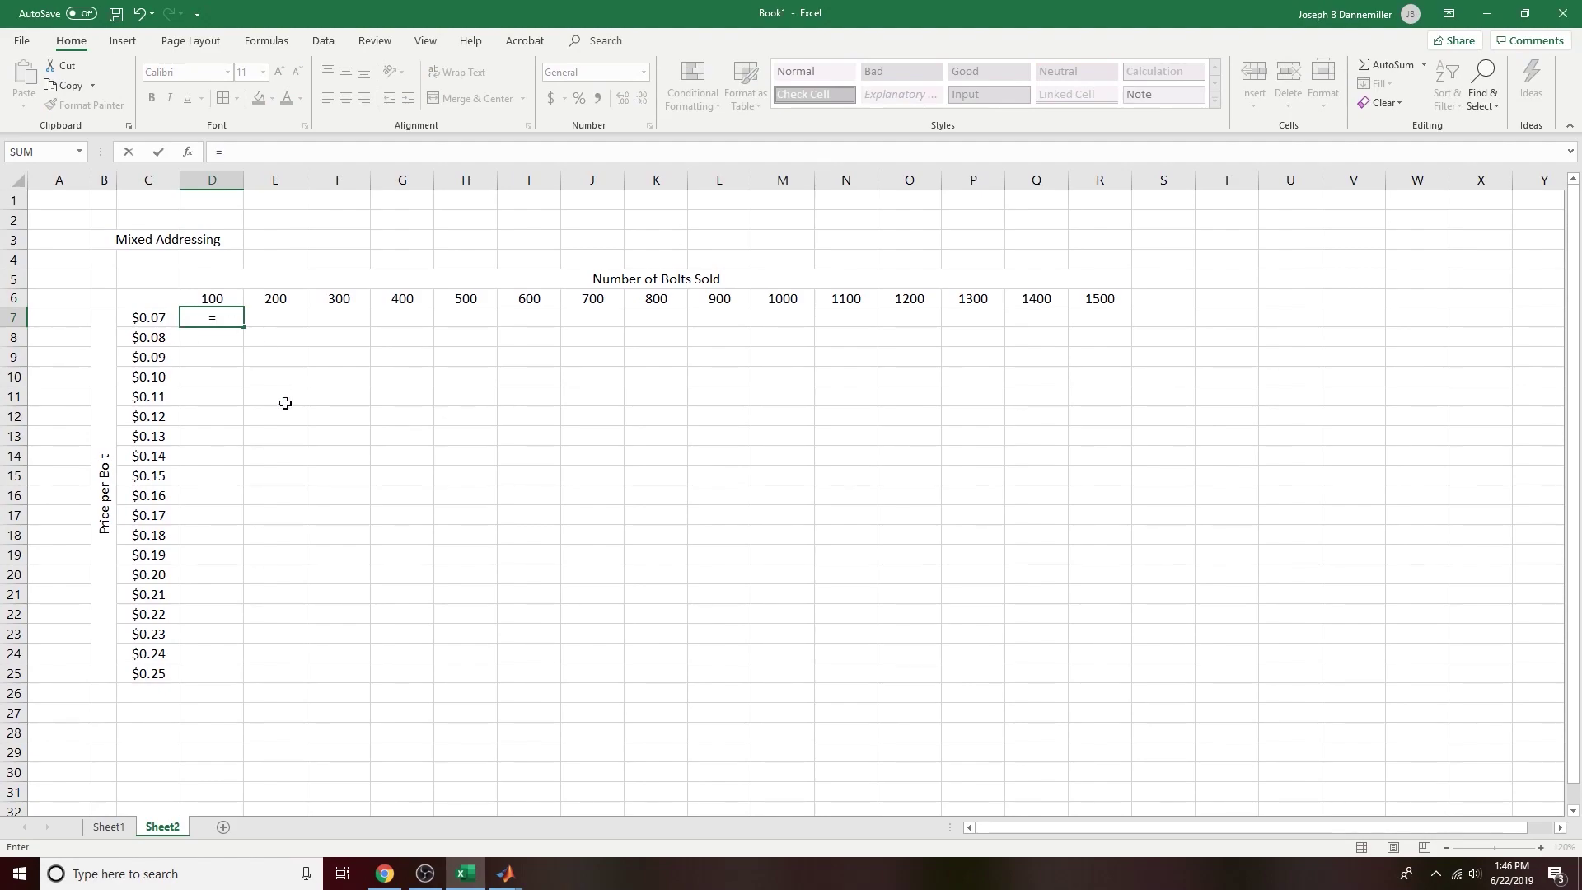
click(230, 300)
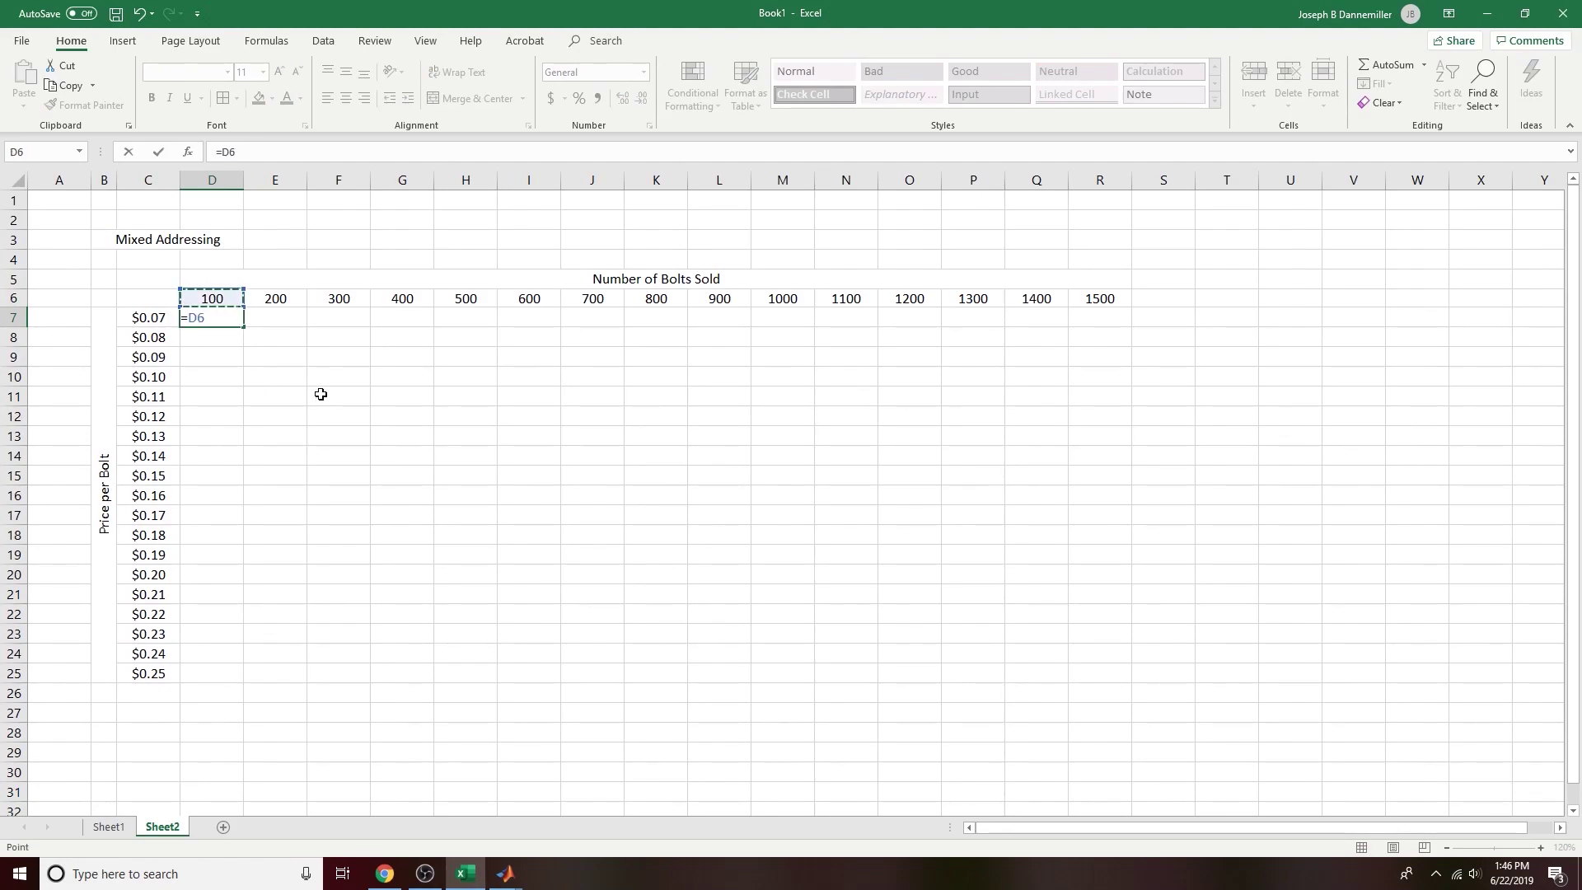
text(*)
click(135, 319)
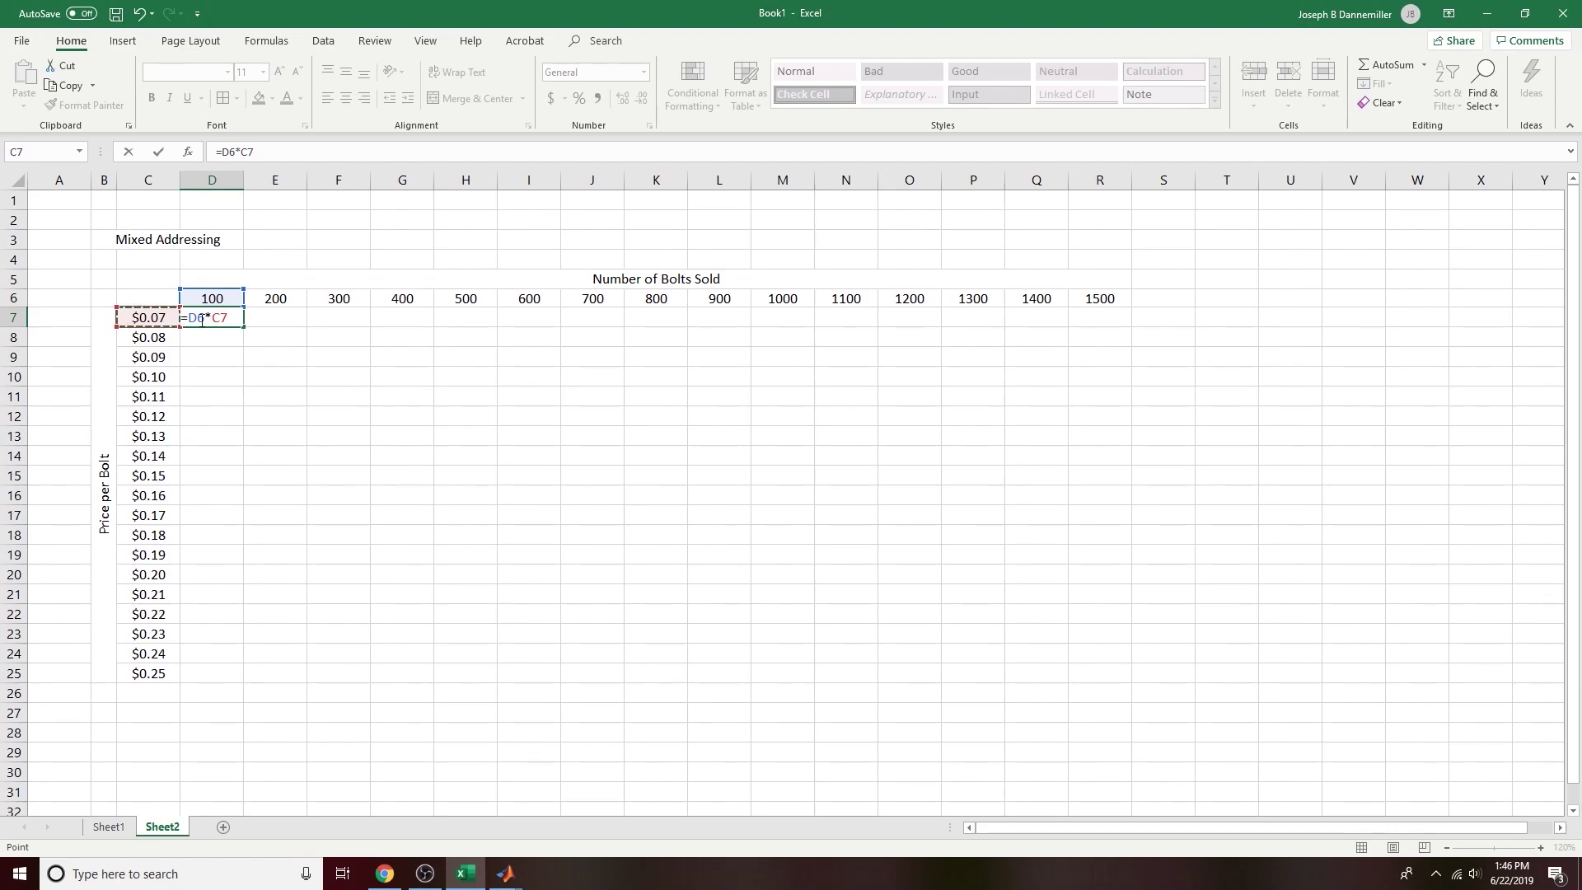
key(Return)
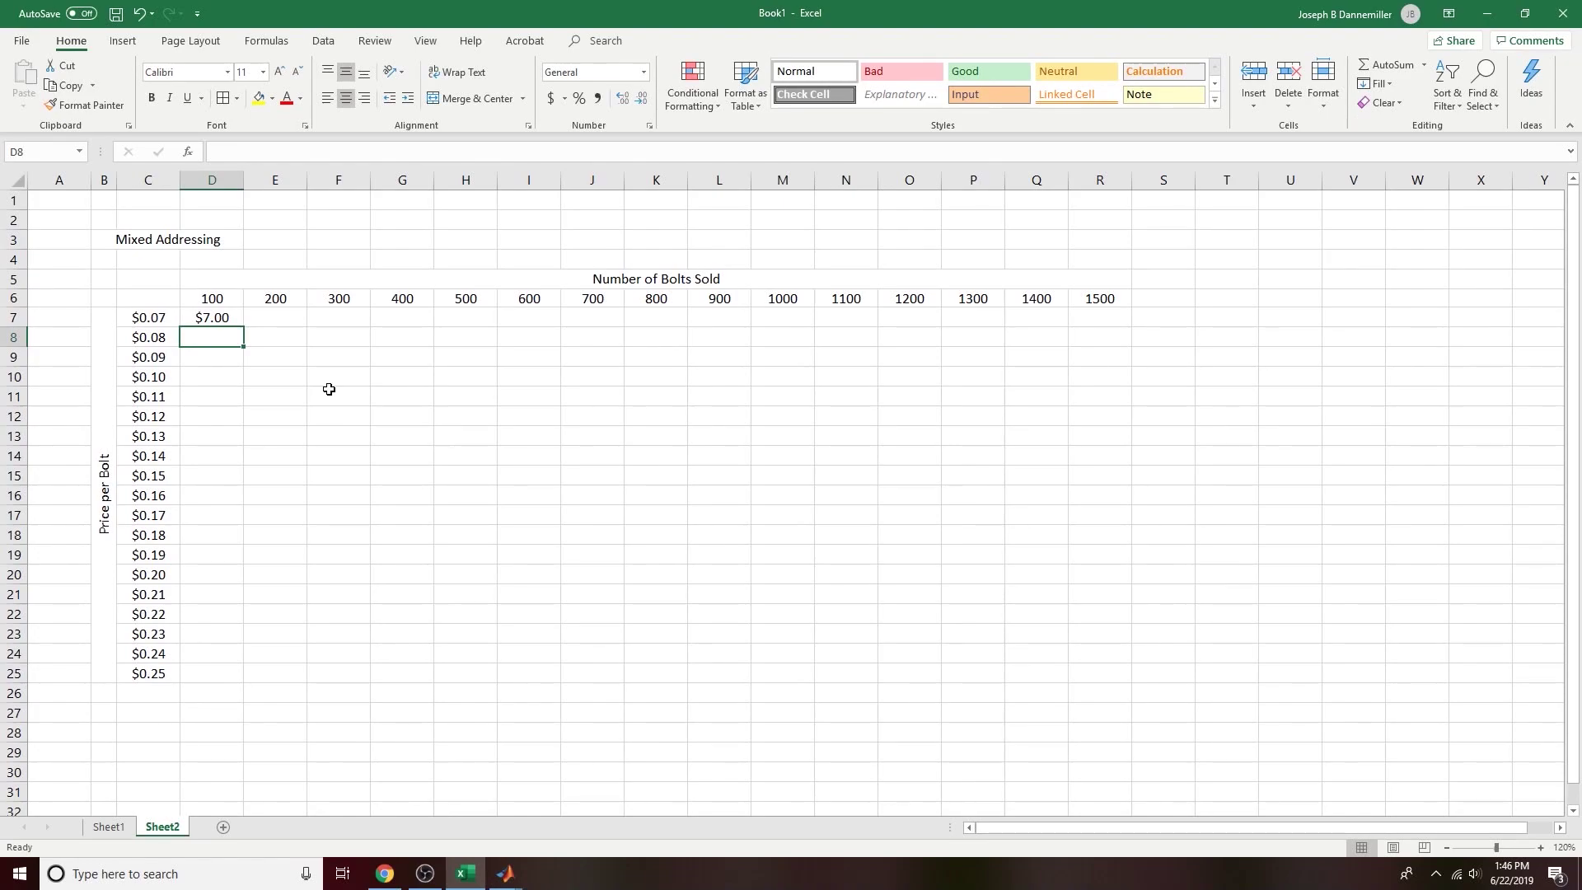
Step: Try filling the D7 formula across row 7 to R7, inspect the references in G7, and undo the fill
click(226, 321)
drag(245, 327, 1105, 307)
click(985, 437)
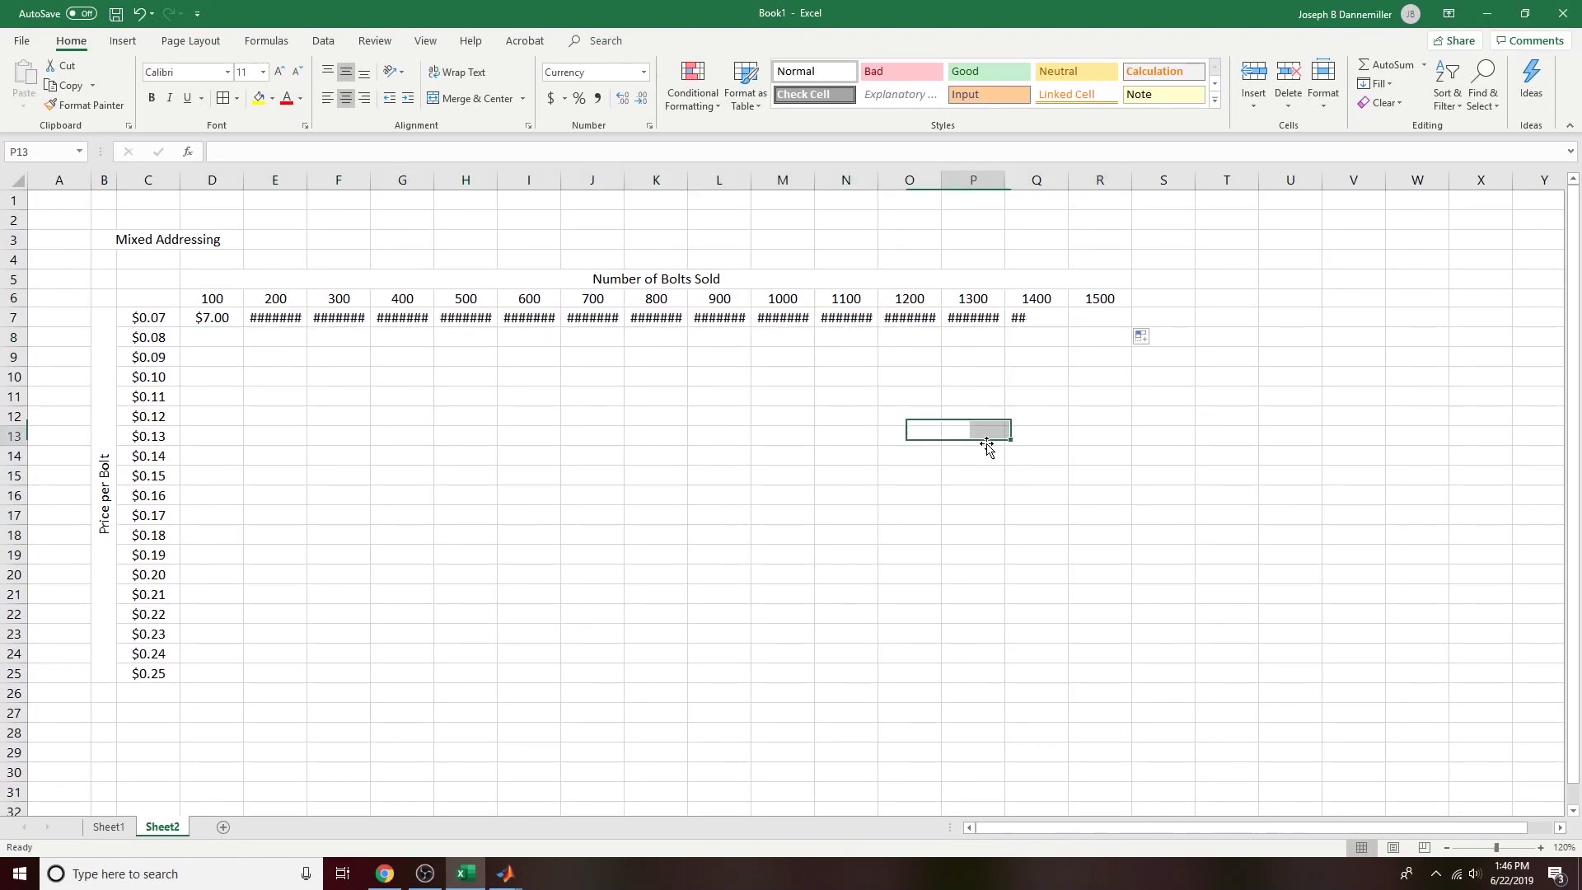
double_click(409, 318)
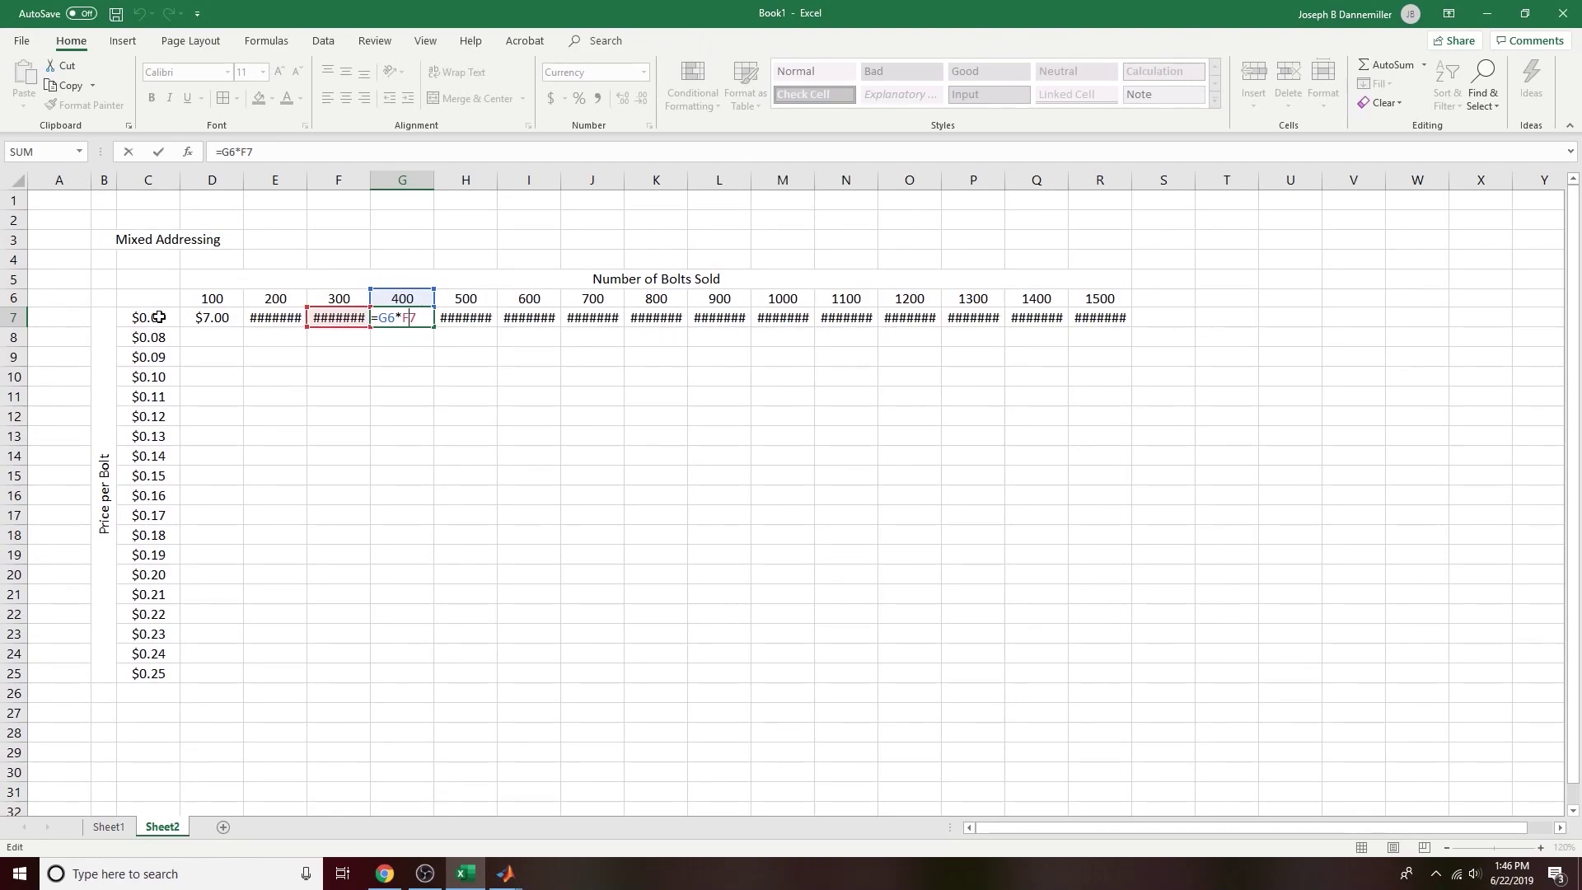
key(Escape)
key(ctrl+z)
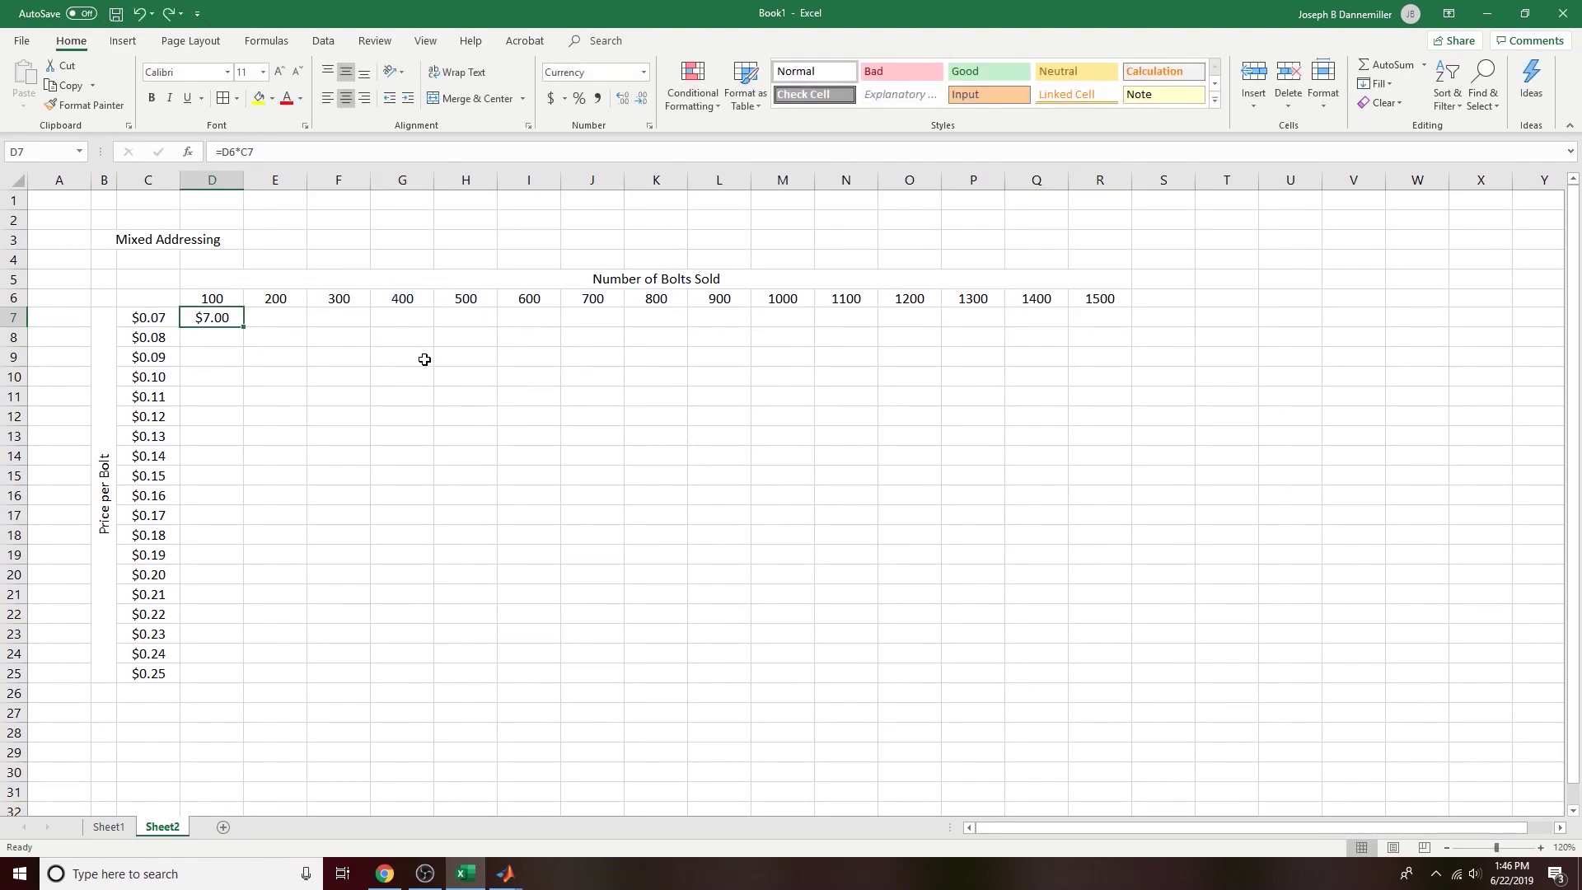
Step: Try filling the D7 formula down to D24, inspect the references in D11, D12 and D14, and undo the fill
double_click(216, 318)
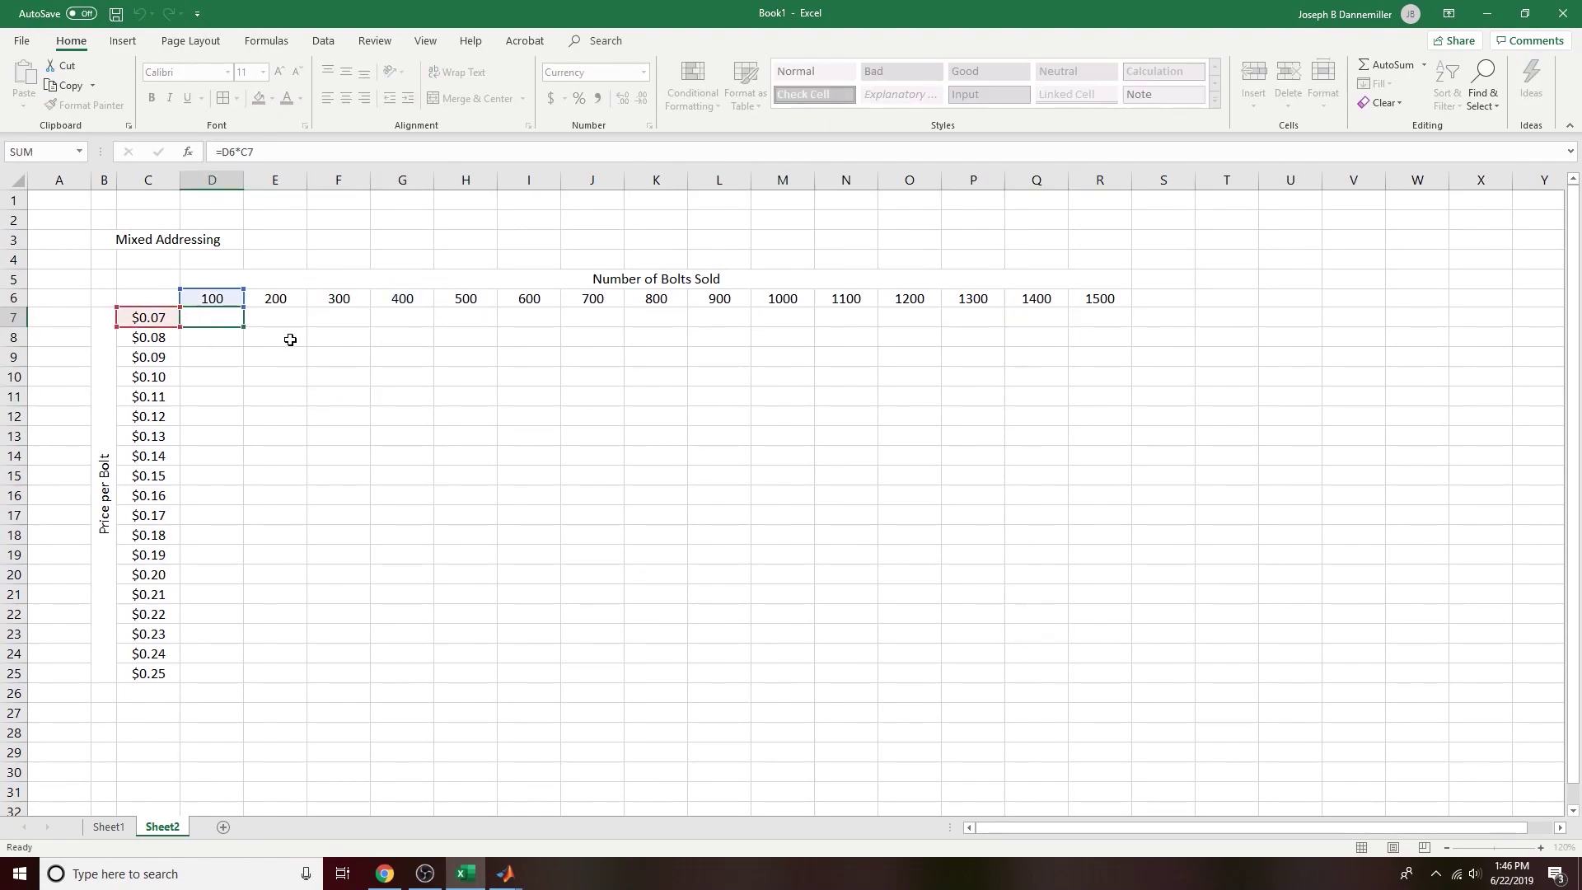
key(ctrl+Return)
drag(244, 327, 258, 656)
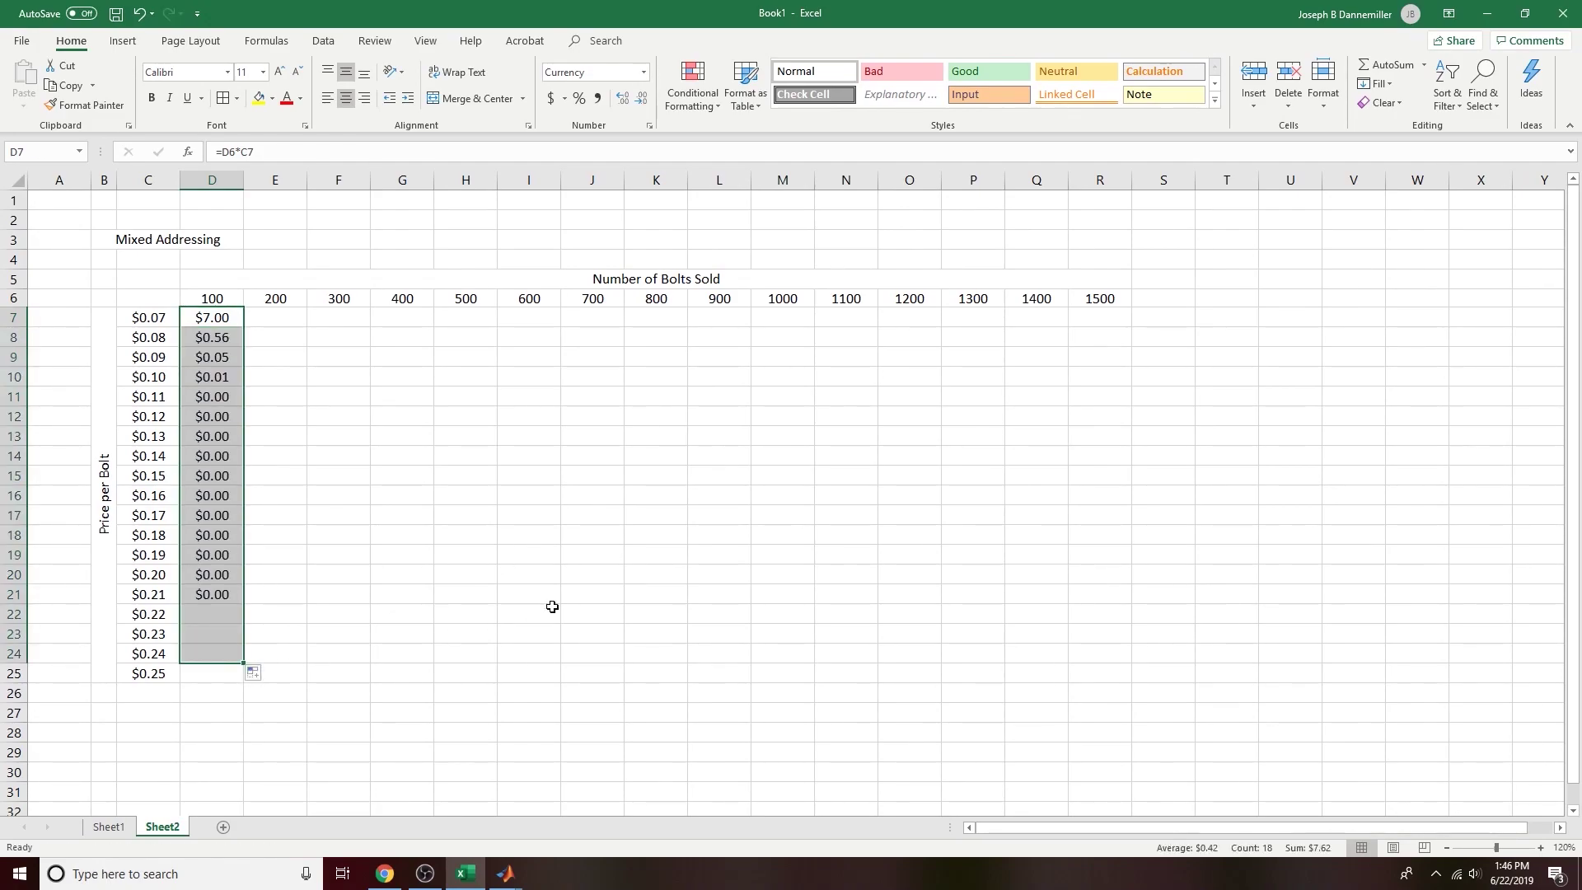
double_click(221, 397)
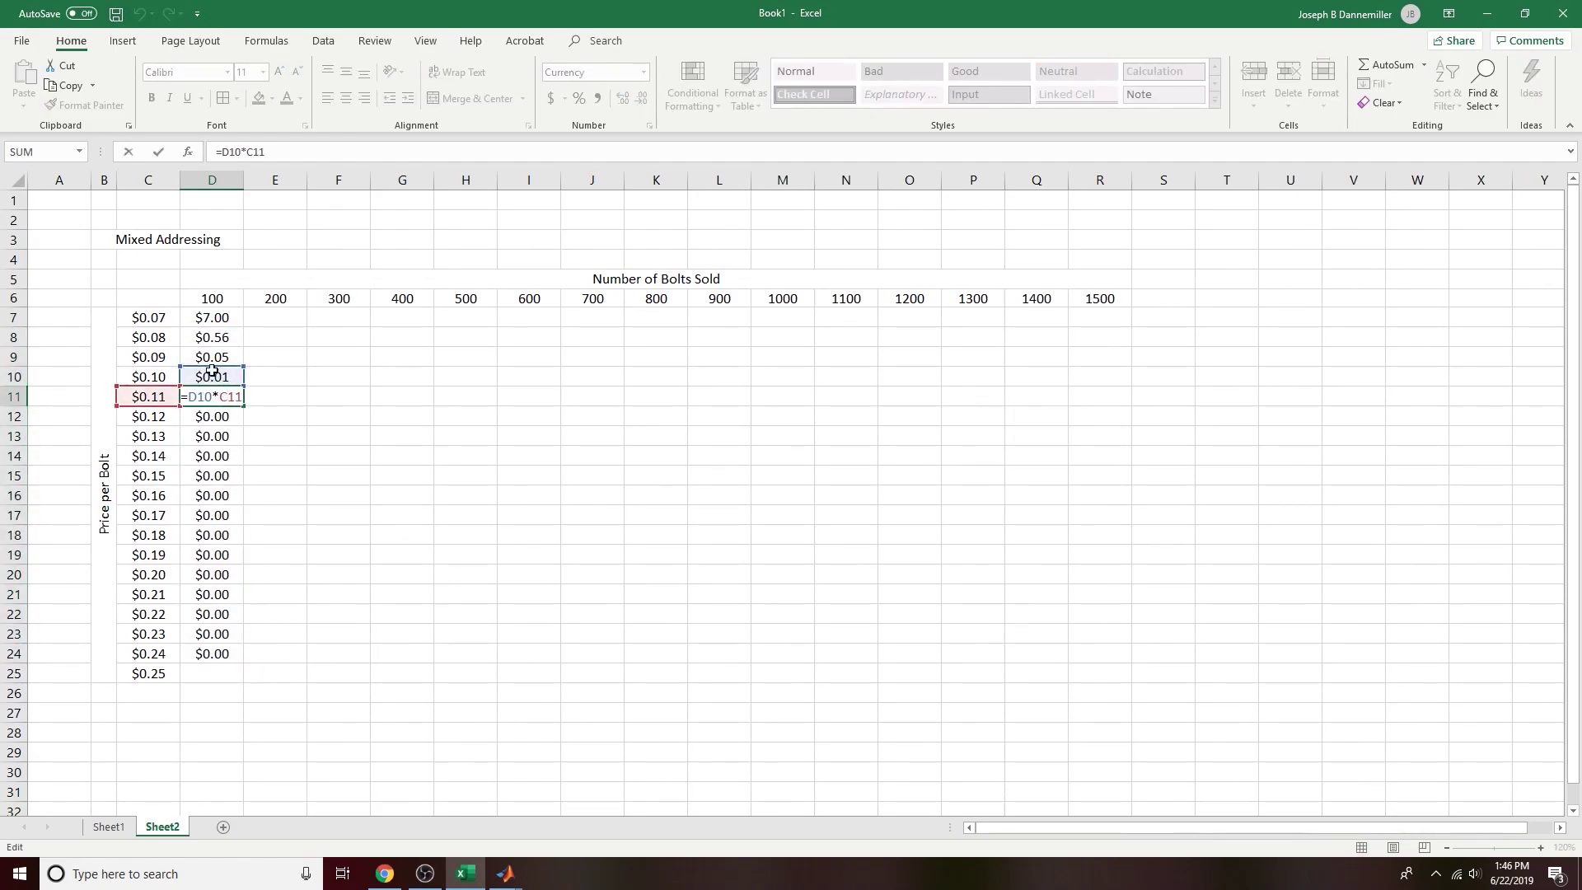
double_click(220, 416)
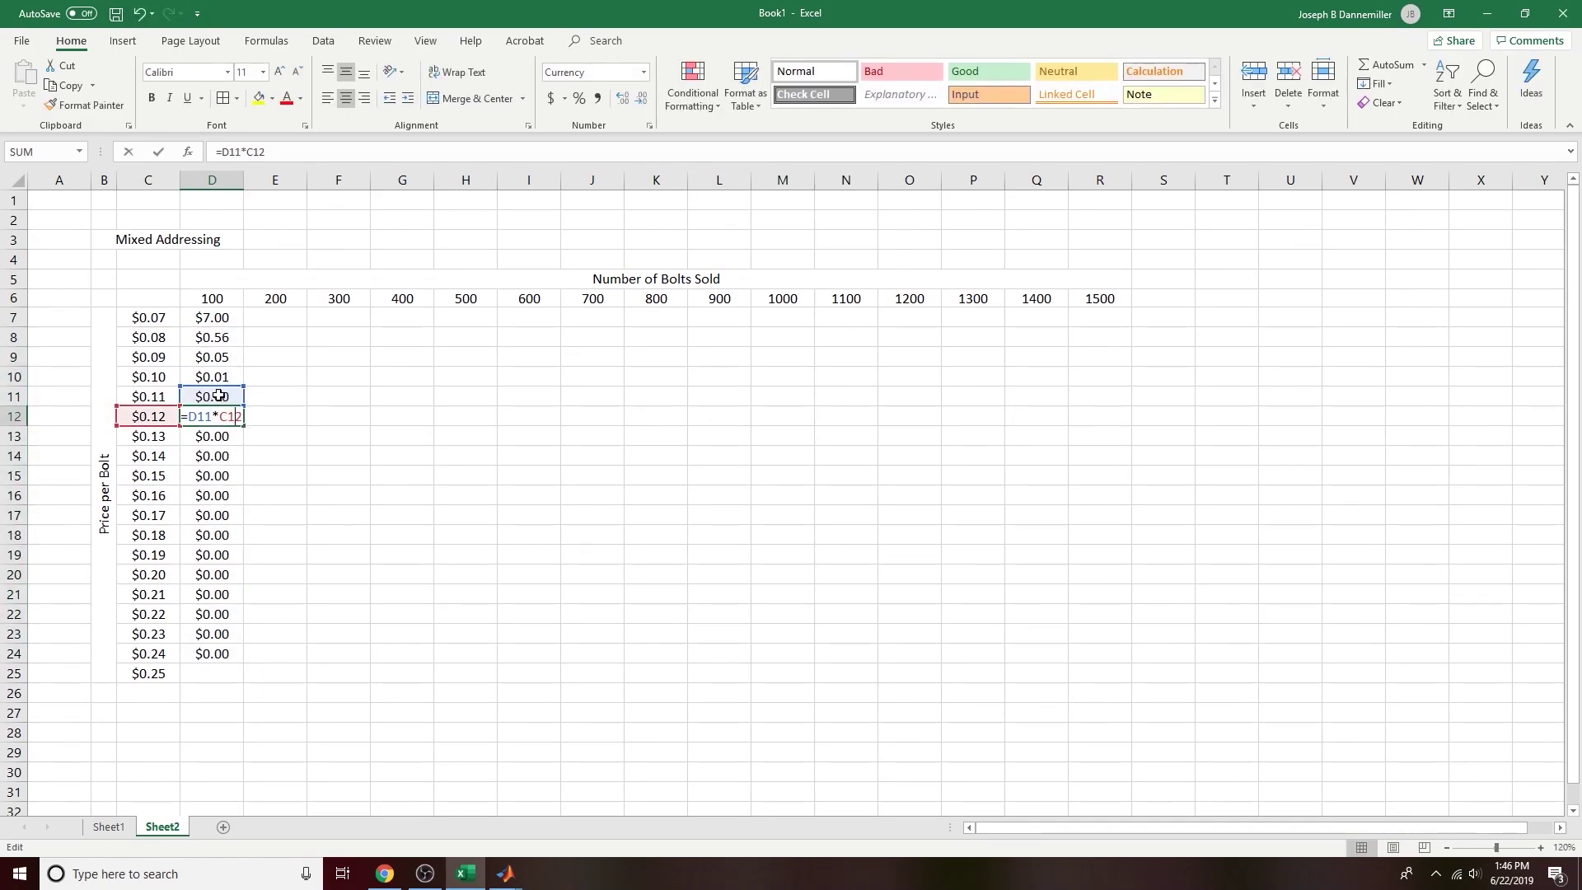
double_click(219, 456)
key(Escape)
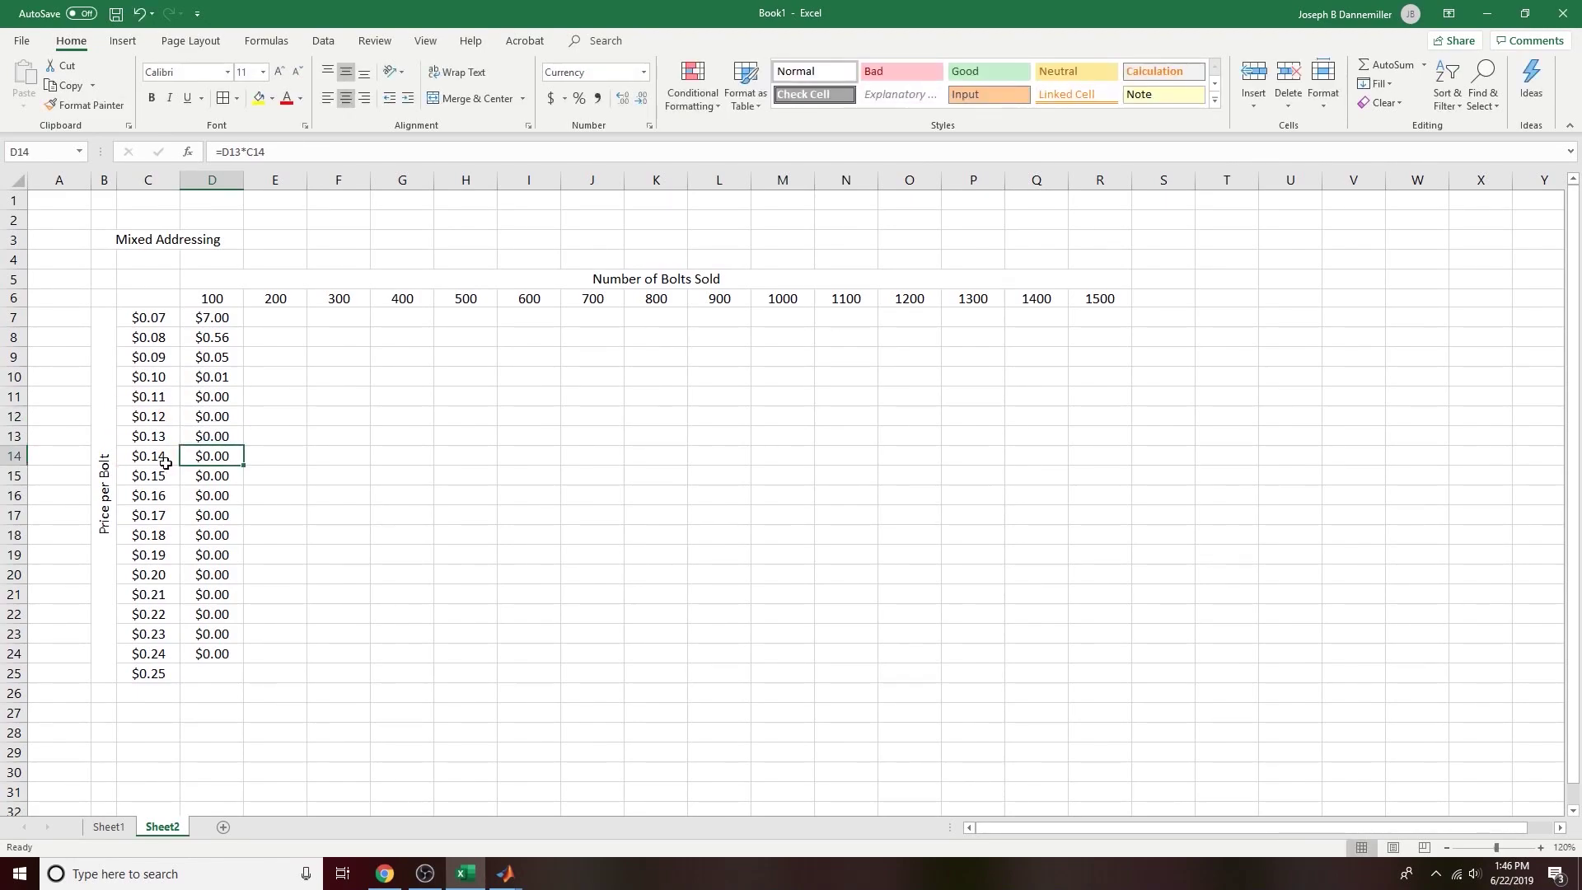
key(Up)
key(Up)
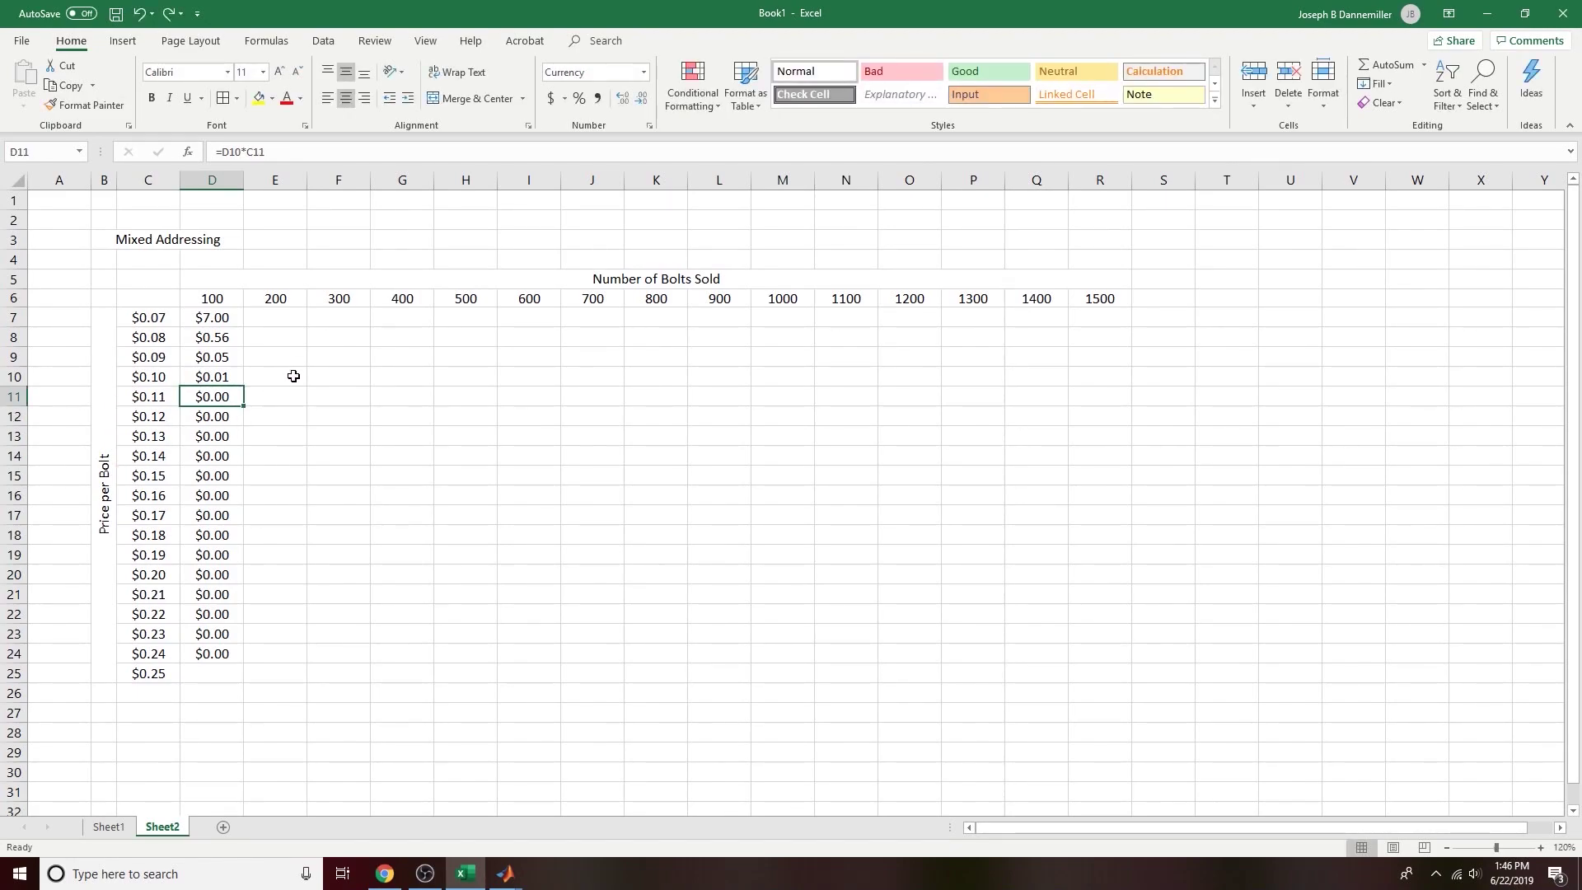
key(ctrl+z)
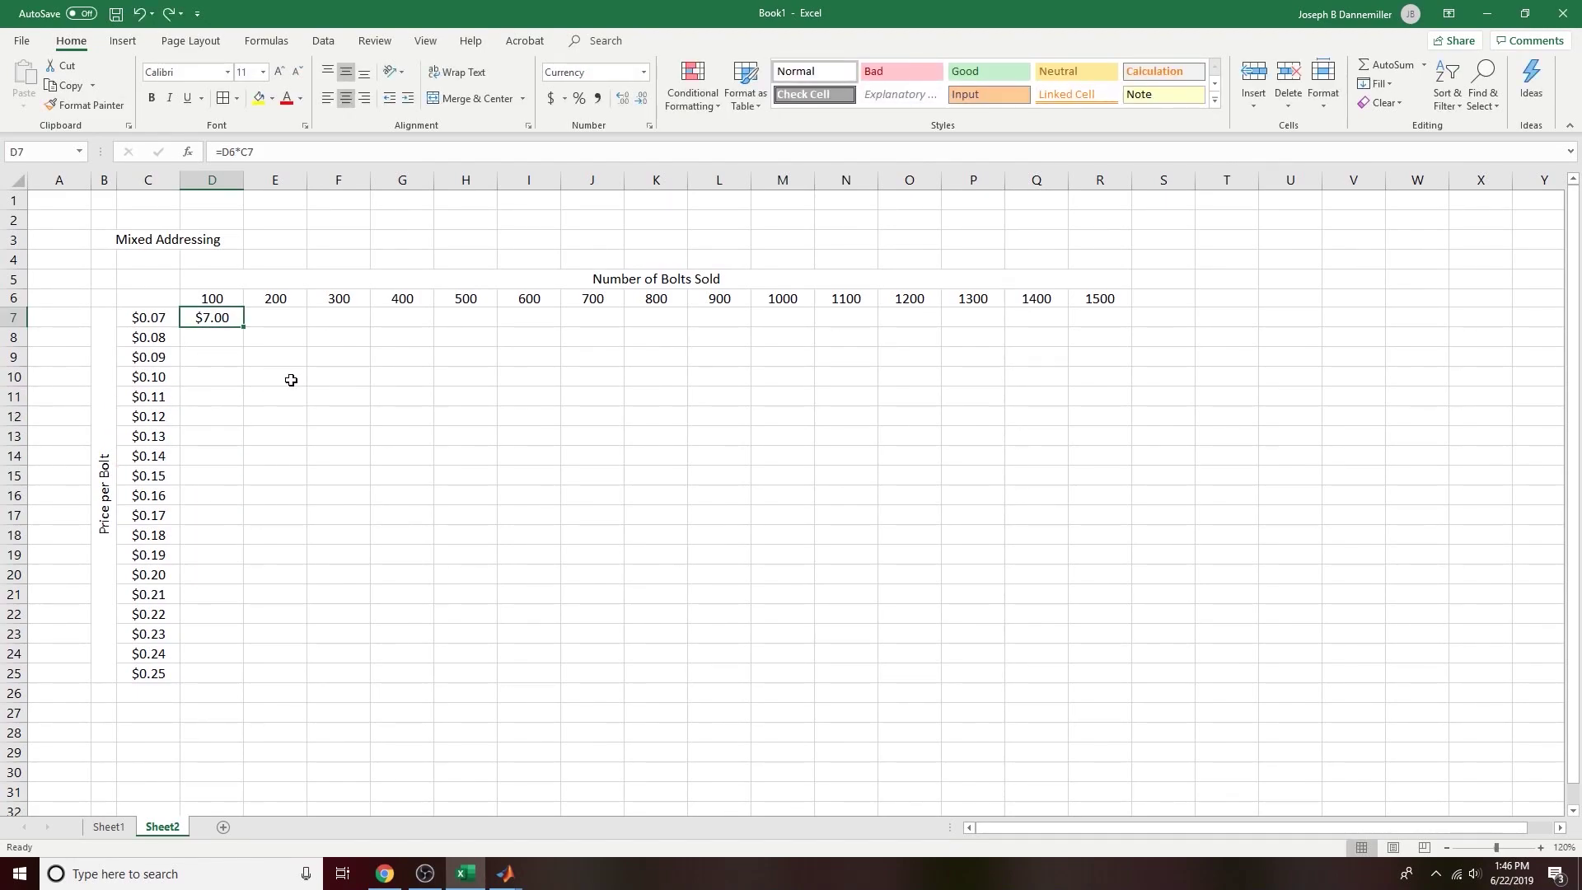
Step: Check the formula in D7 without changing it and widen column D
double_click(218, 316)
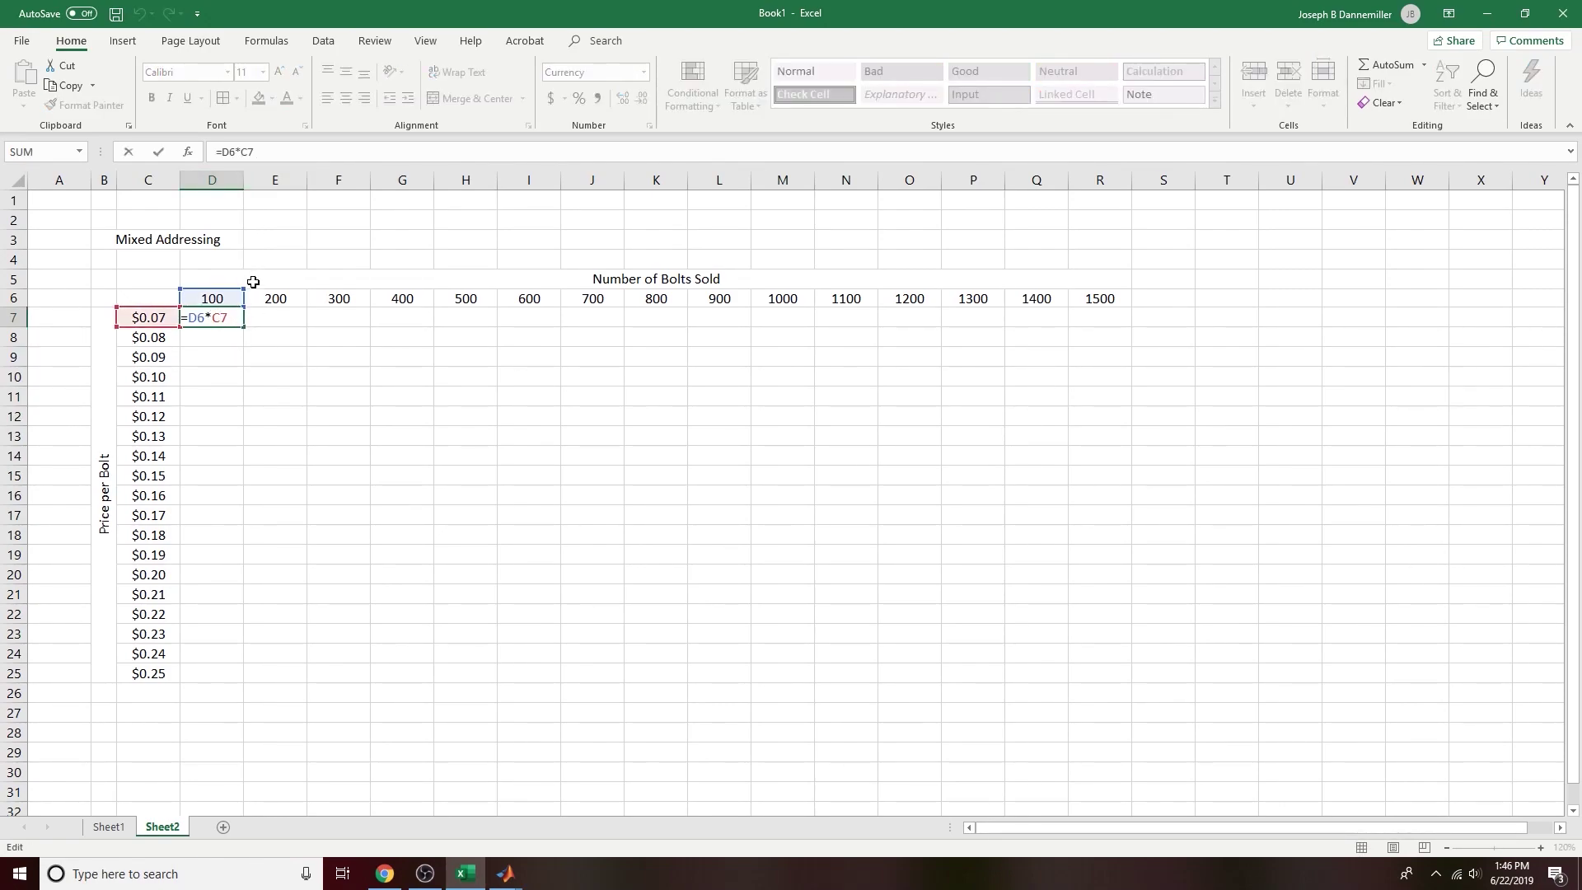
key(Escape)
drag(244, 183, 280, 183)
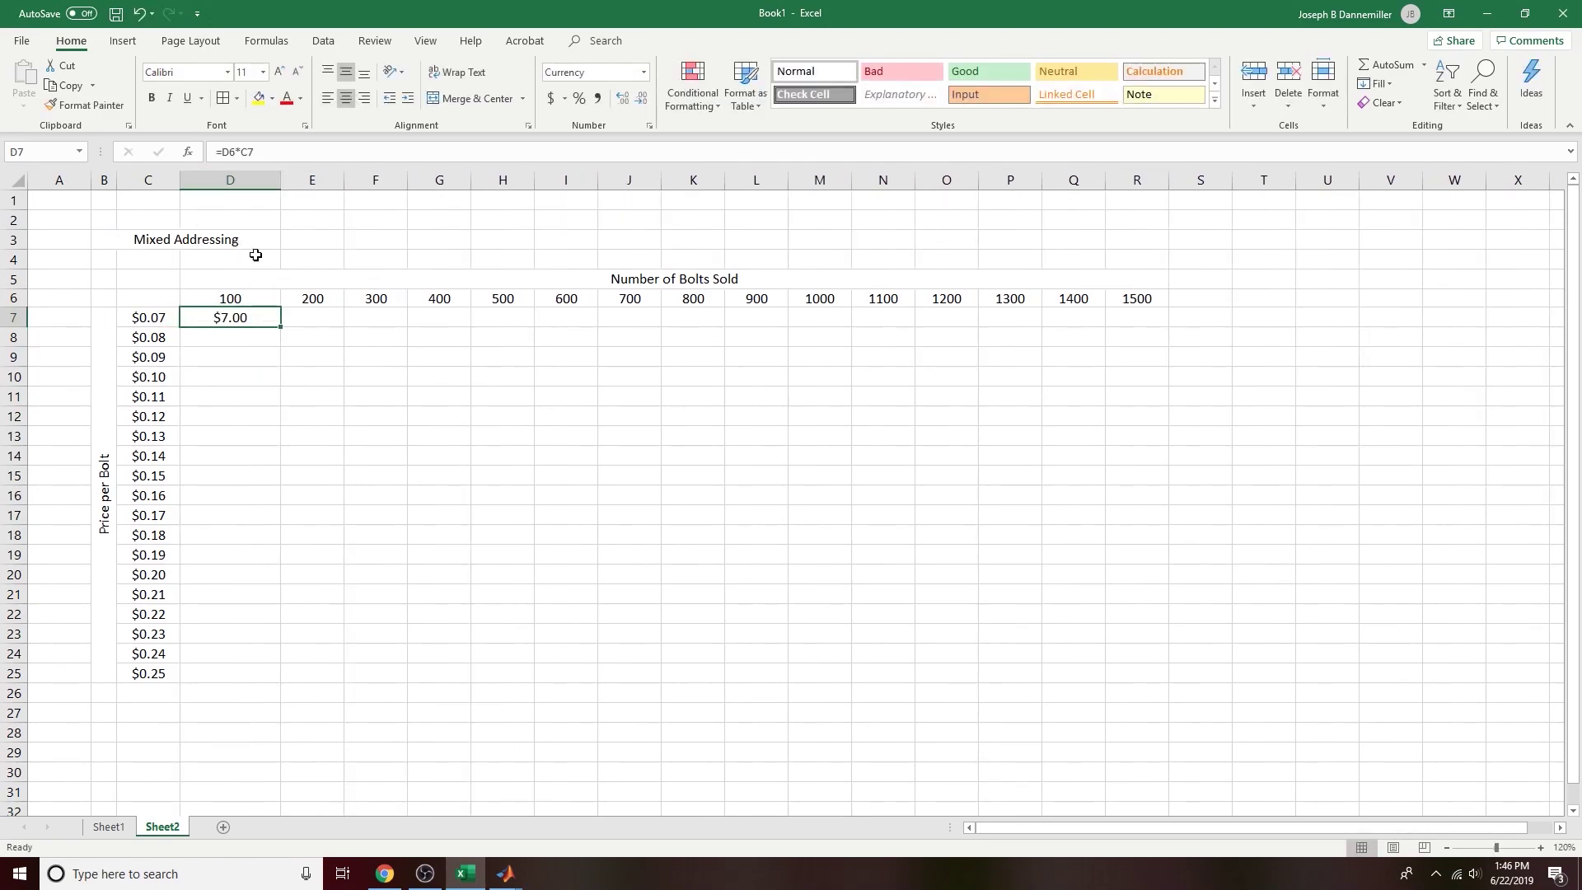
Step: Change the D7 formula to the mixed references =D$6*$C7, locking the quantity row and the price column
double_click(251, 317)
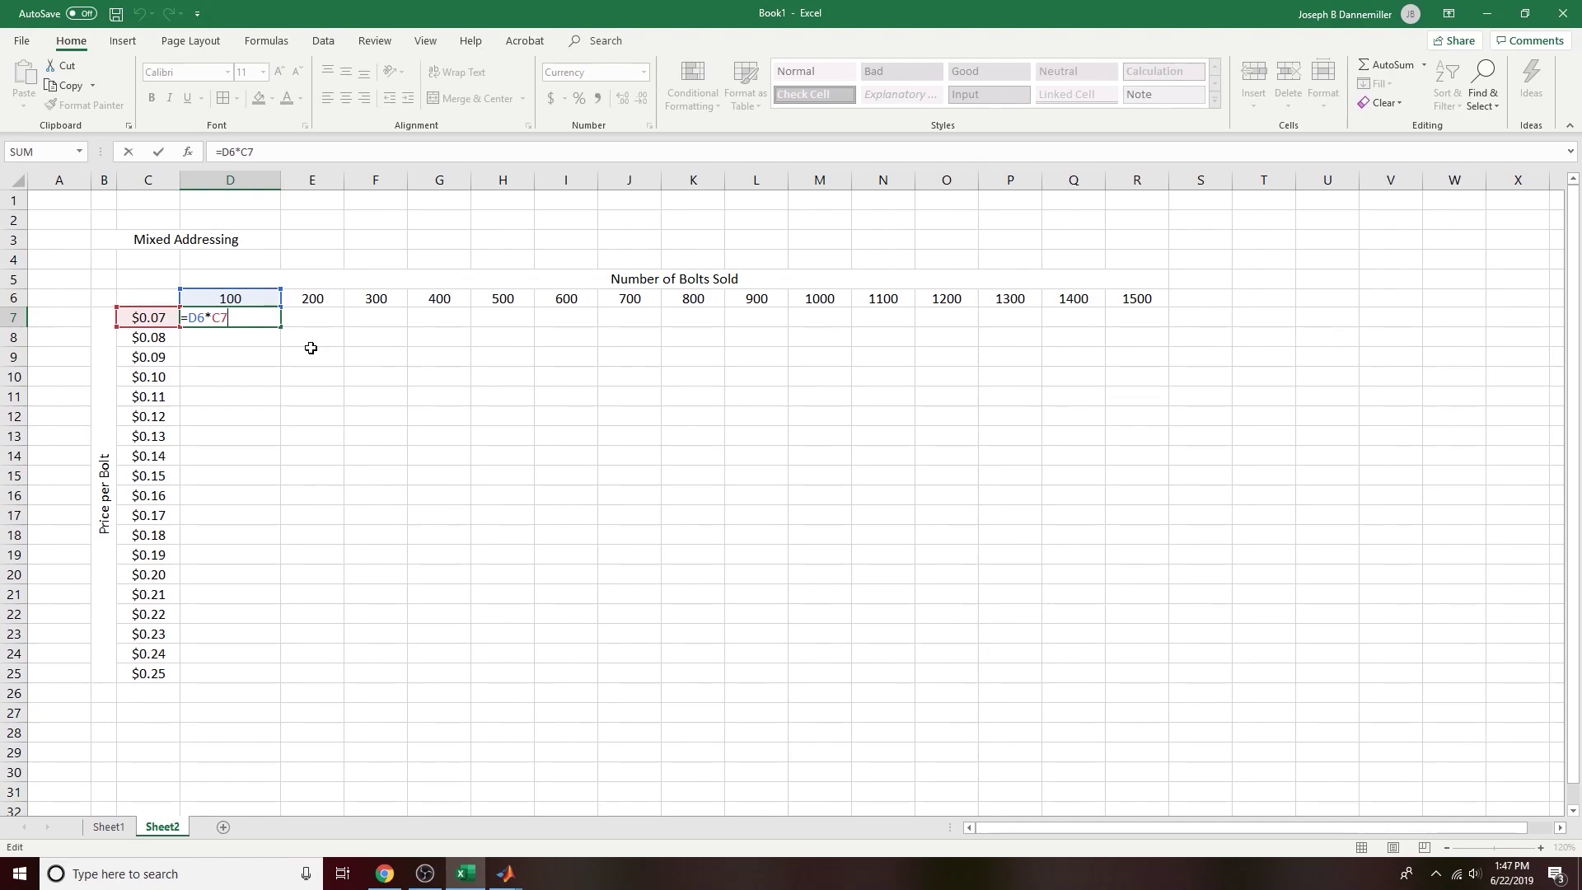
click(212, 318)
double_click(198, 316)
click(199, 319)
click(196, 319)
text($)
text($)
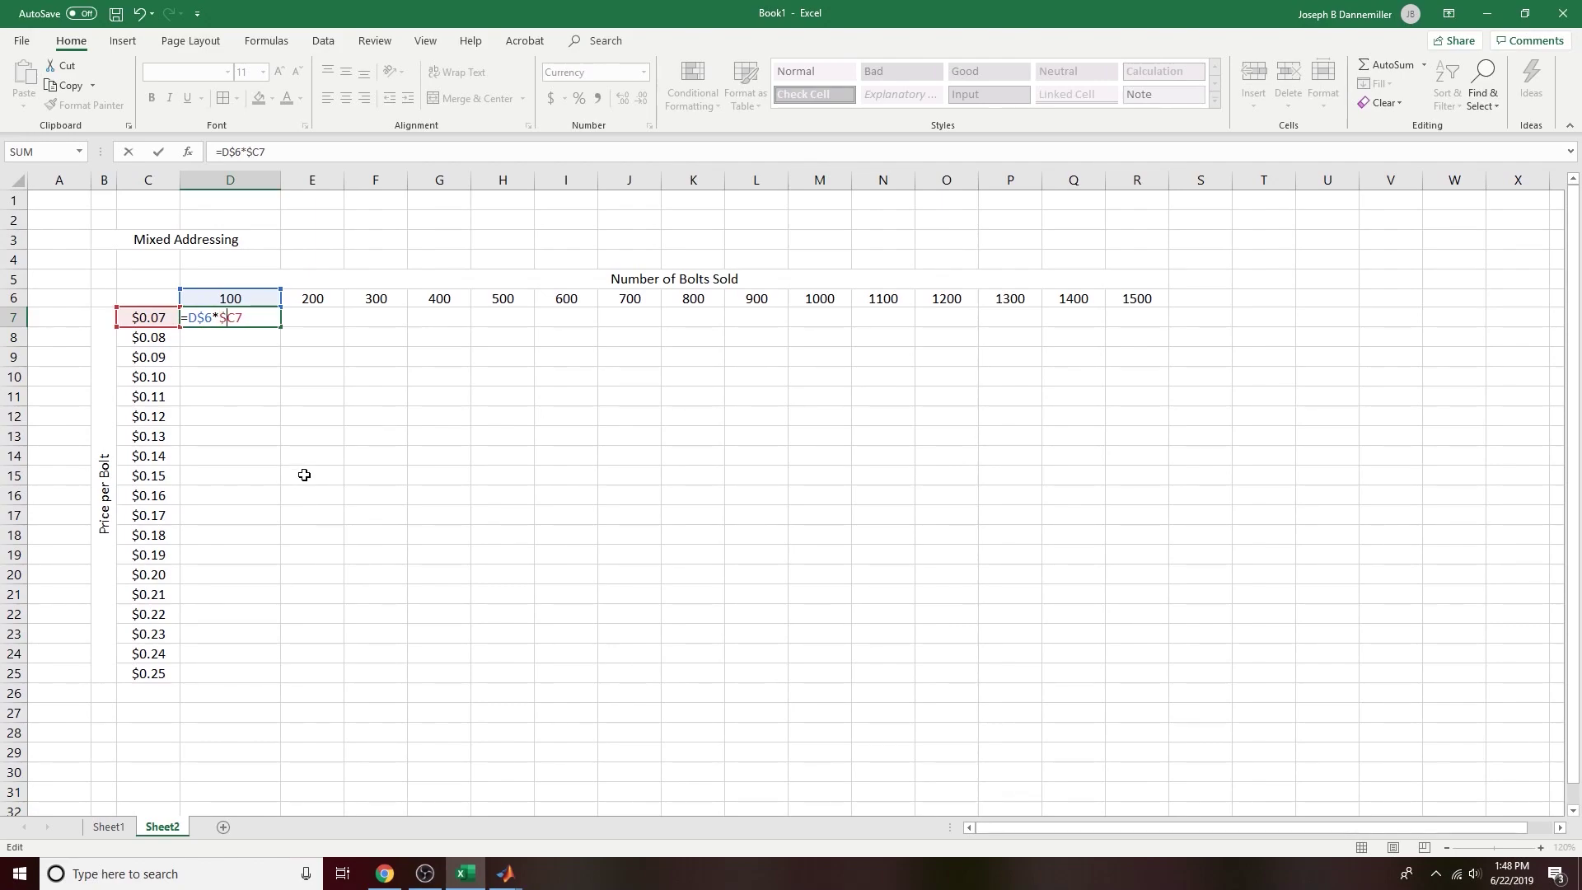
key(Return)
Step: Copy the mixed-reference formula from D7 and paste it over the whole table range D7:R25
click(241, 317)
right_click(244, 318)
click(284, 350)
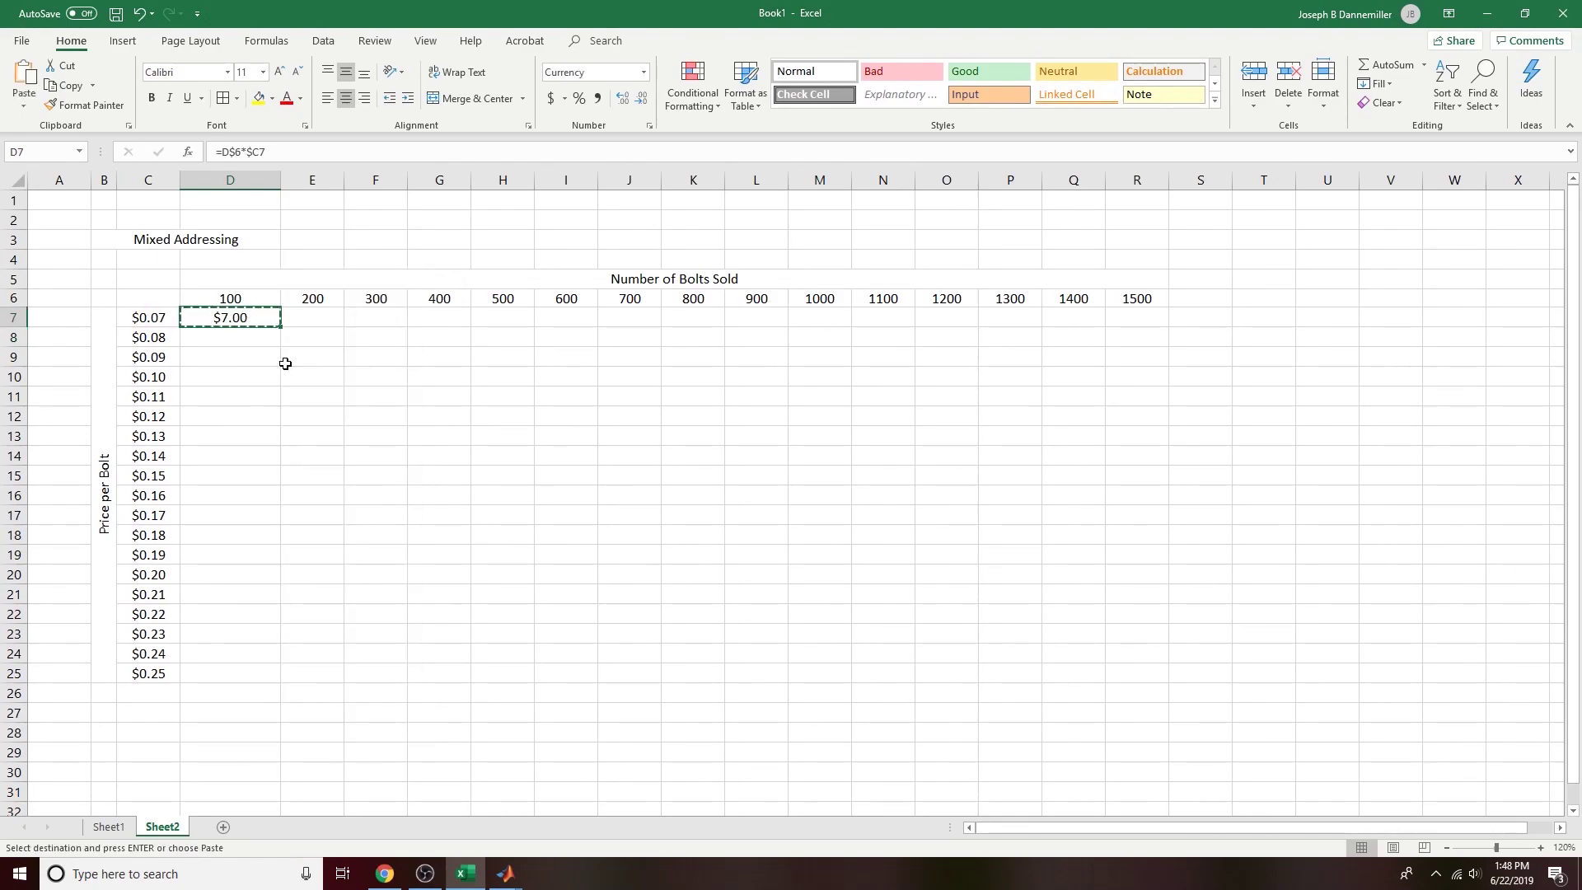
drag(241, 318, 1128, 669)
right_click(247, 326)
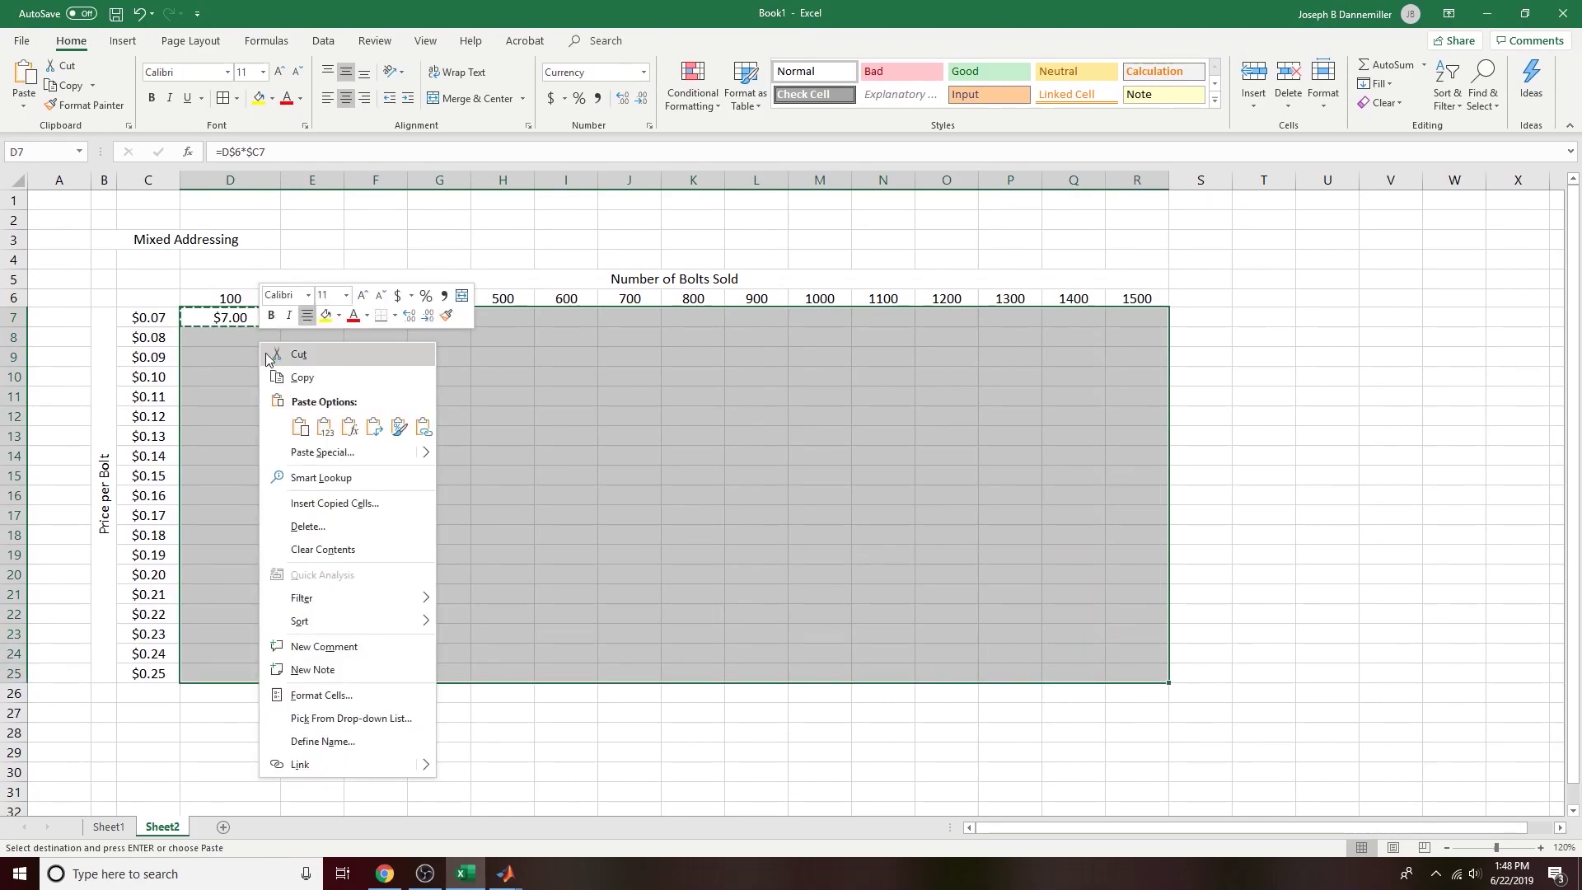
click(297, 427)
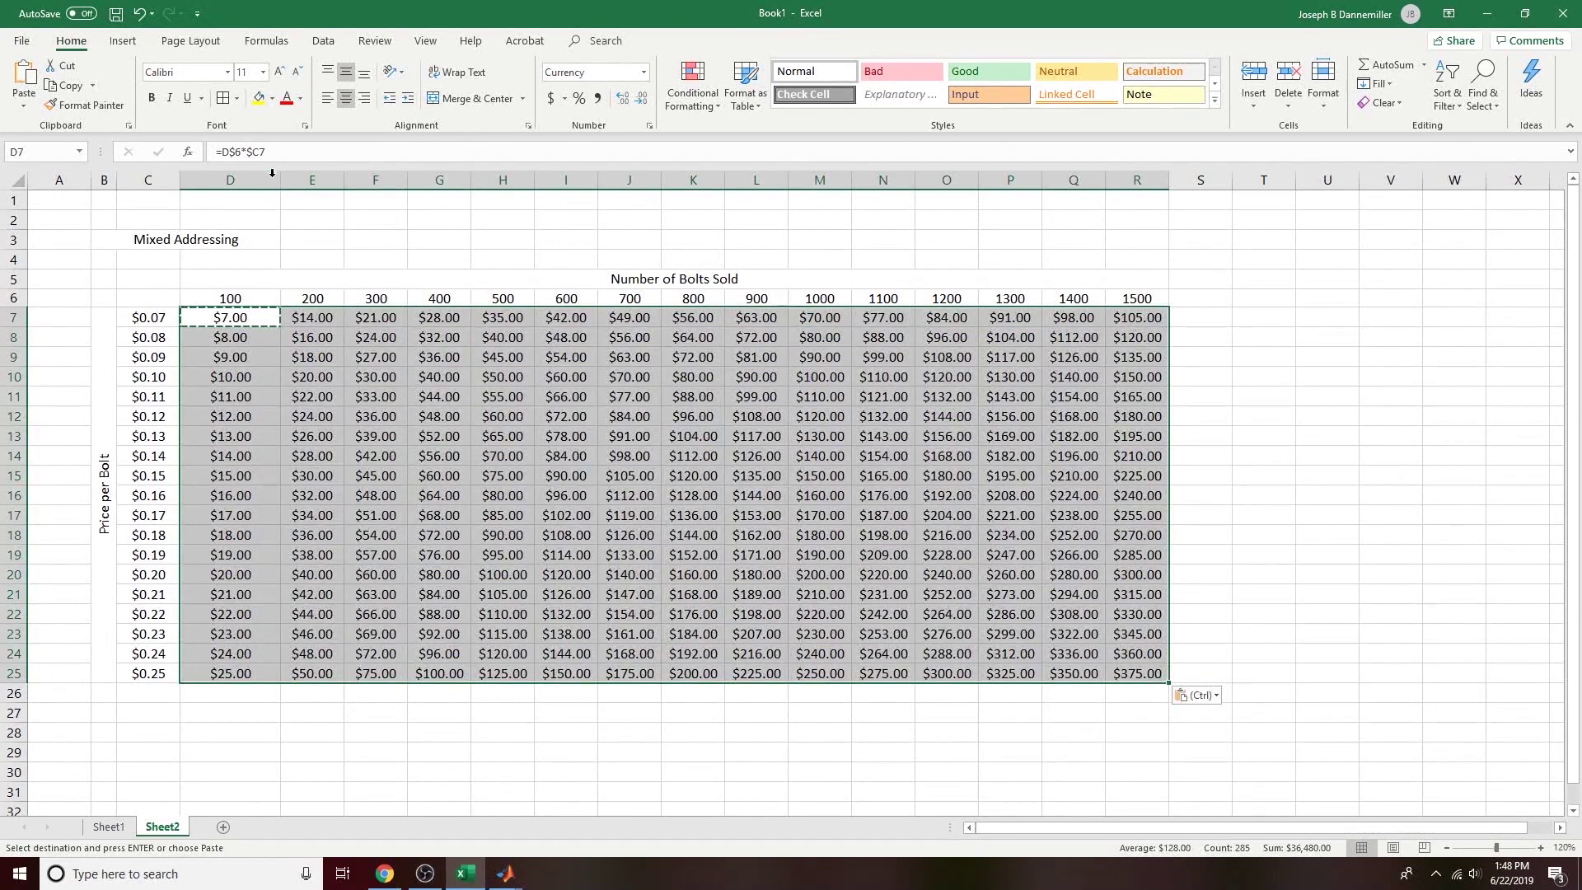
Step: Auto-fit the width of column D to its contents
double_click(280, 180)
click(1026, 398)
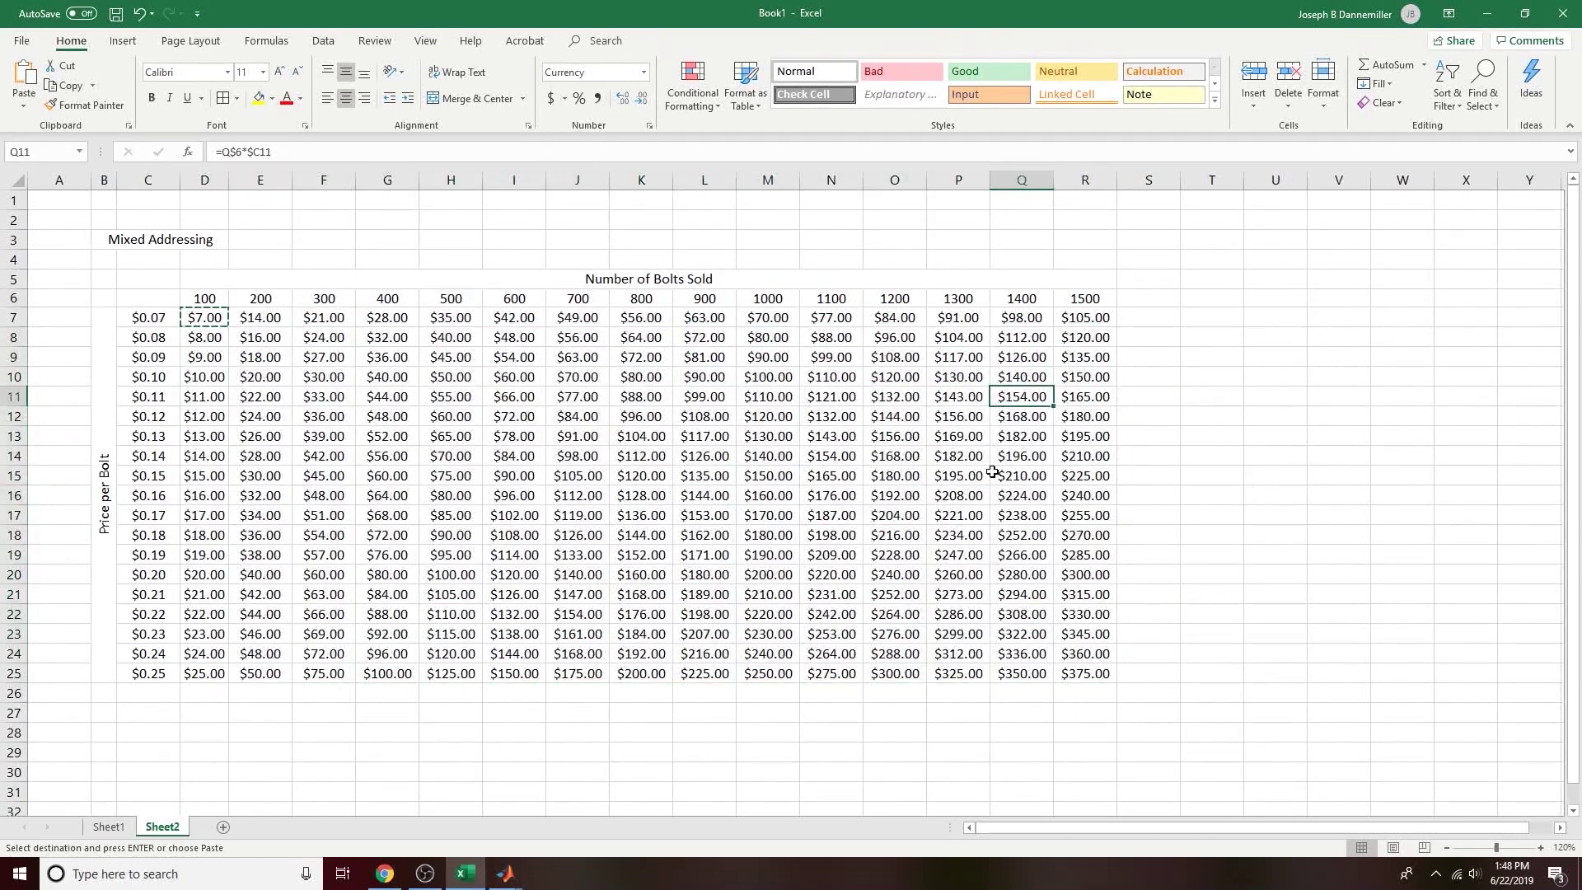
click(779, 297)
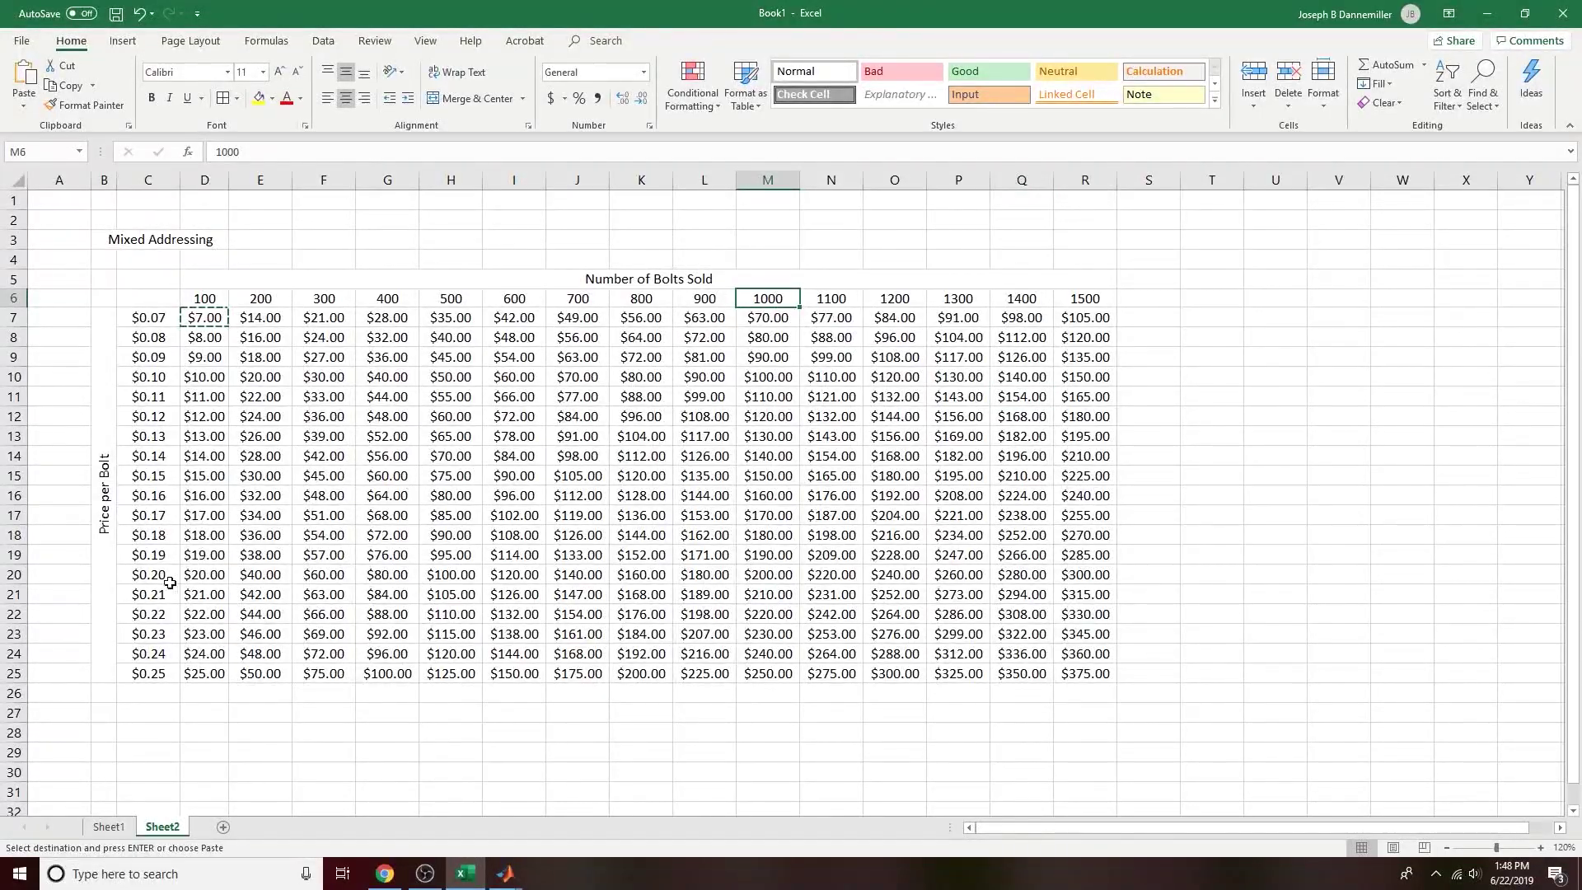
Step: Inspect the formula in M20 with column M temporarily widened, and undo the widening
click(788, 572)
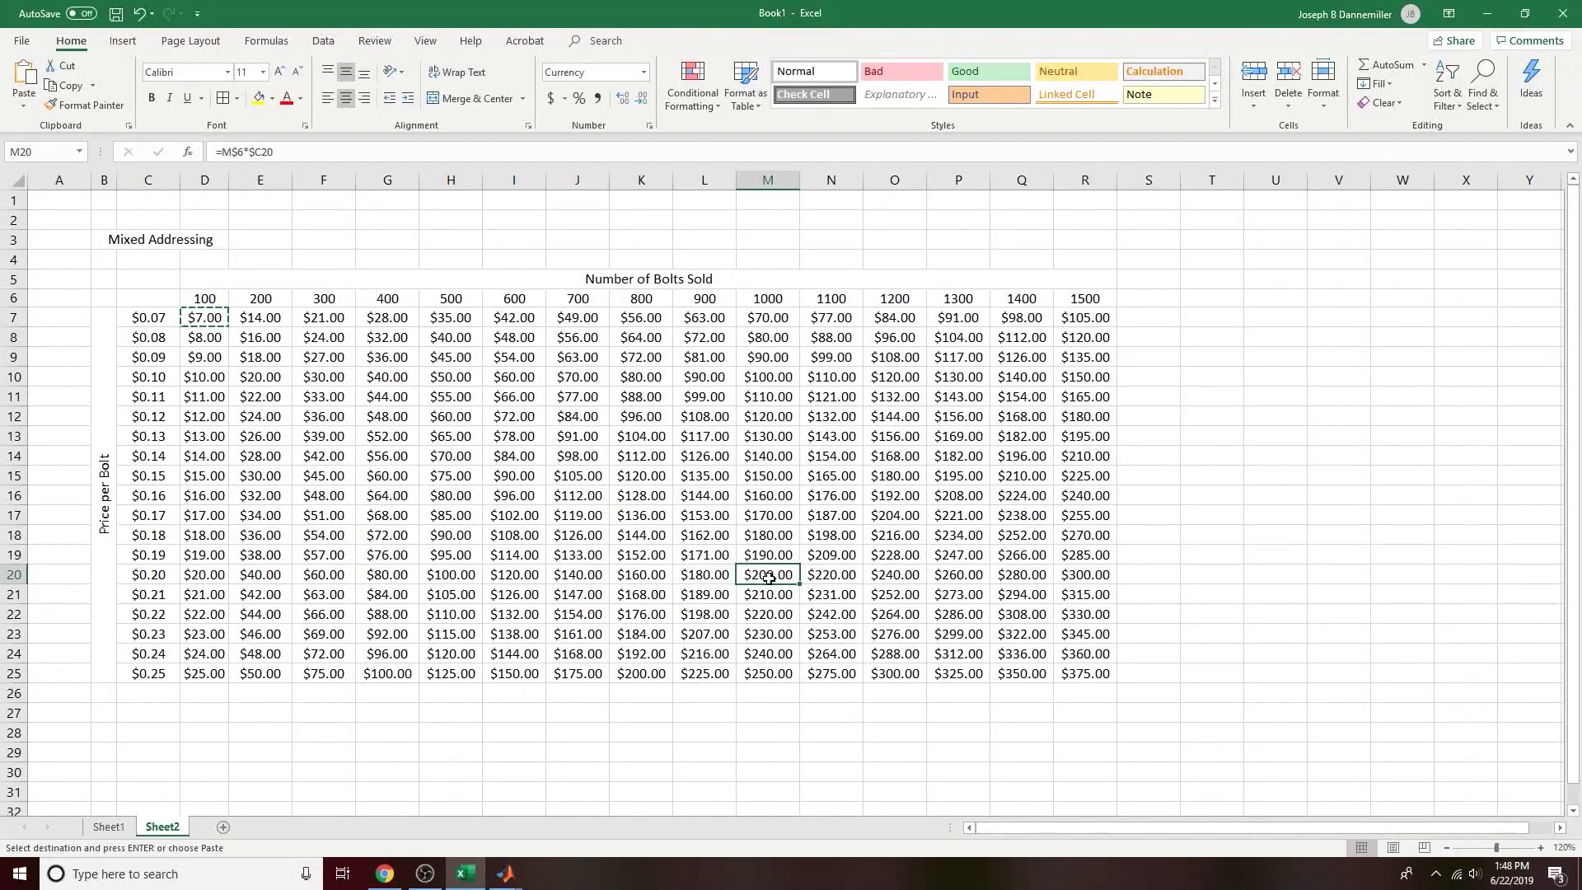
double_click(769, 575)
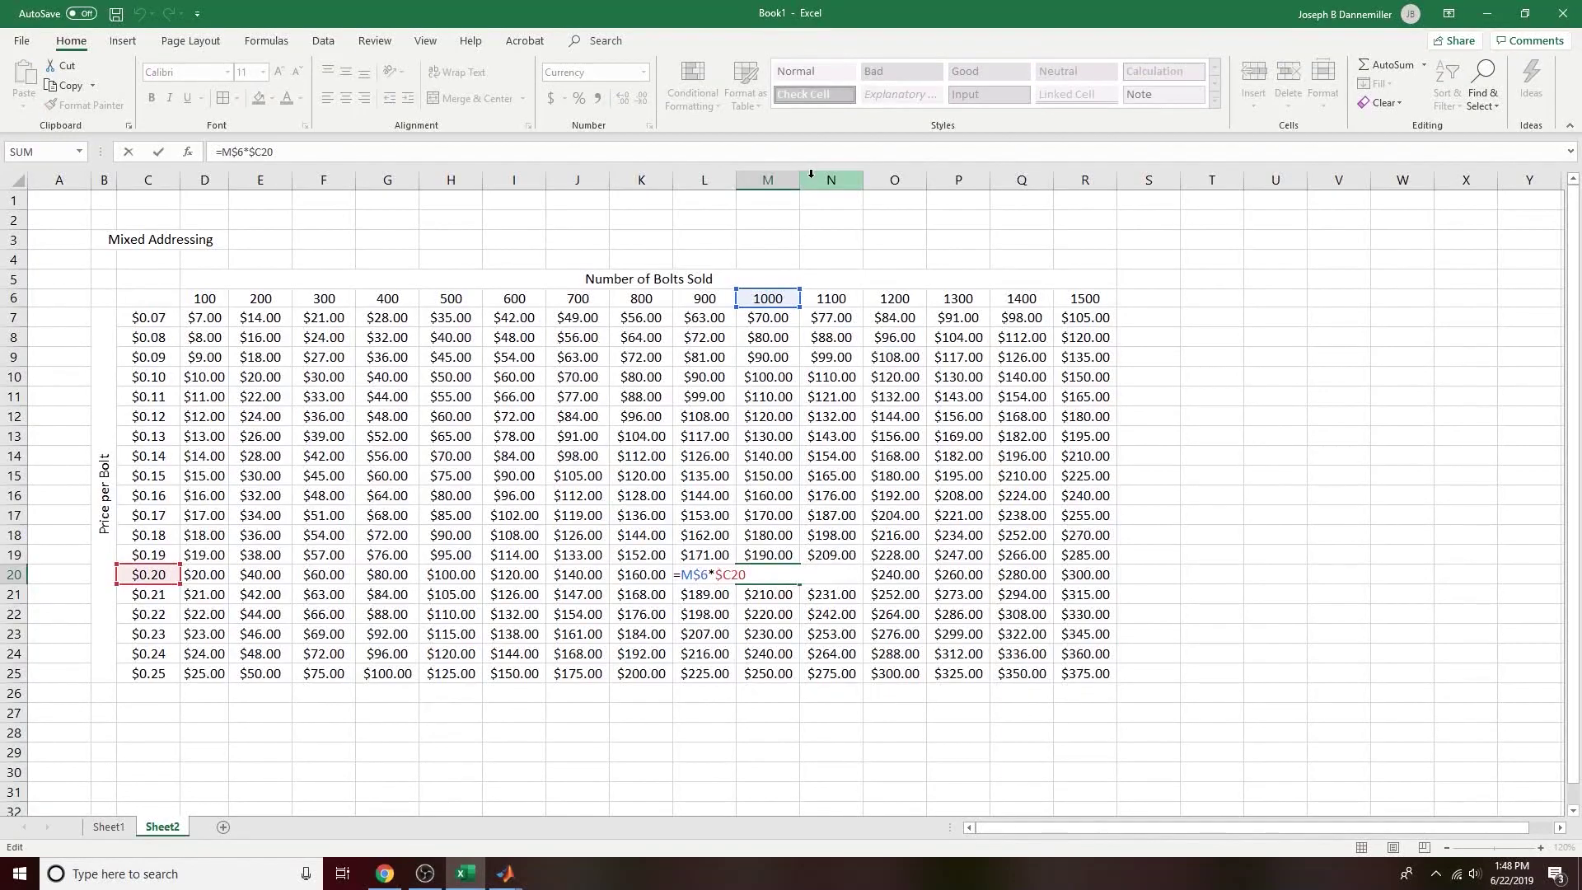
drag(804, 180, 876, 182)
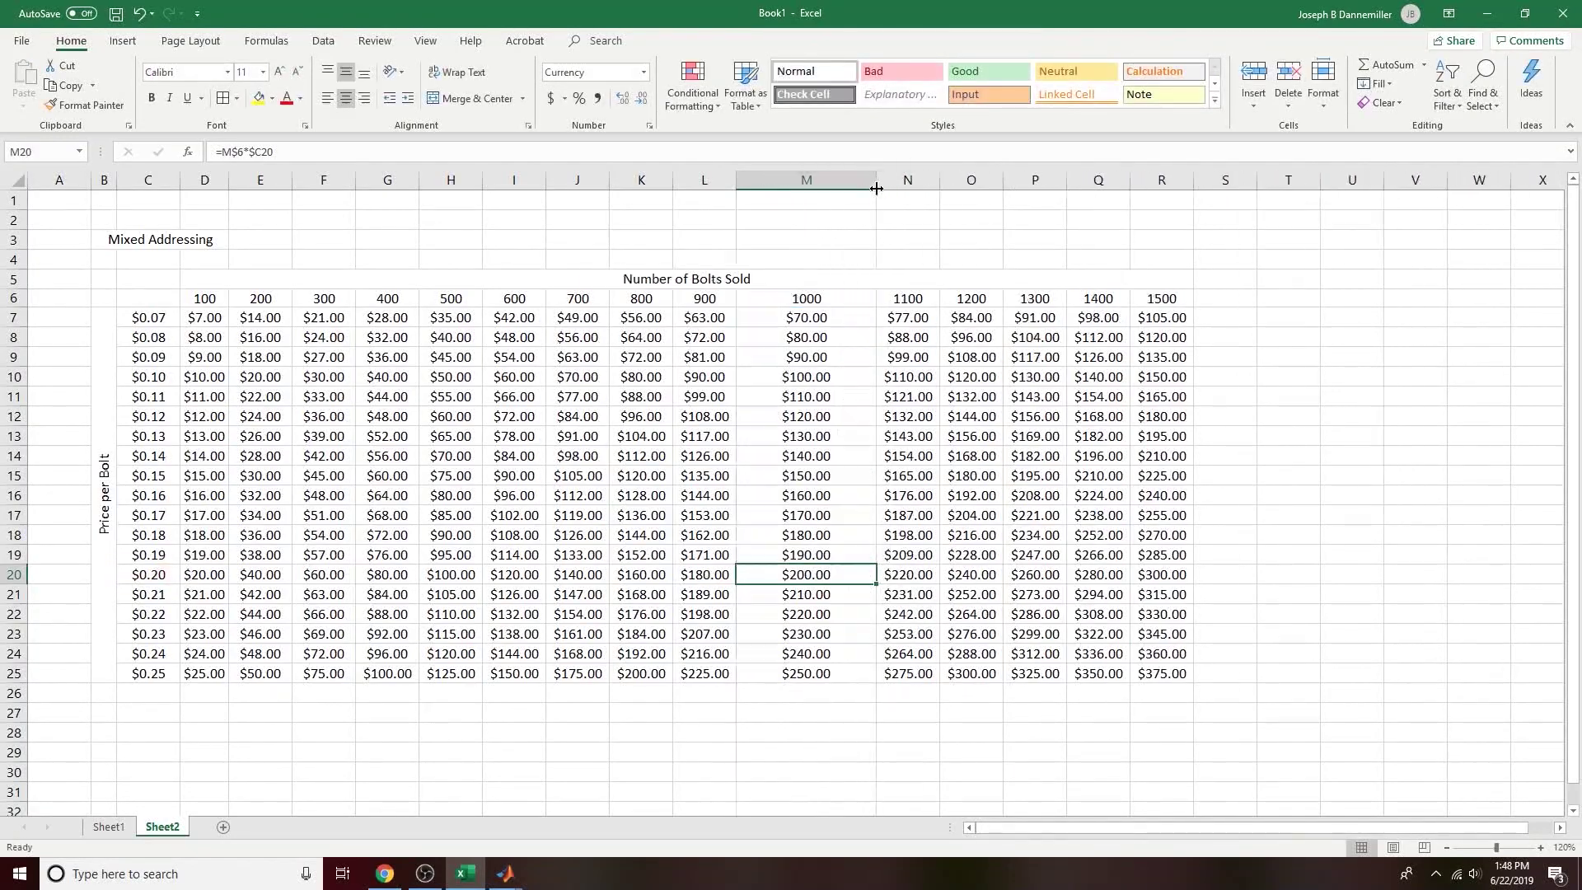
double_click(849, 573)
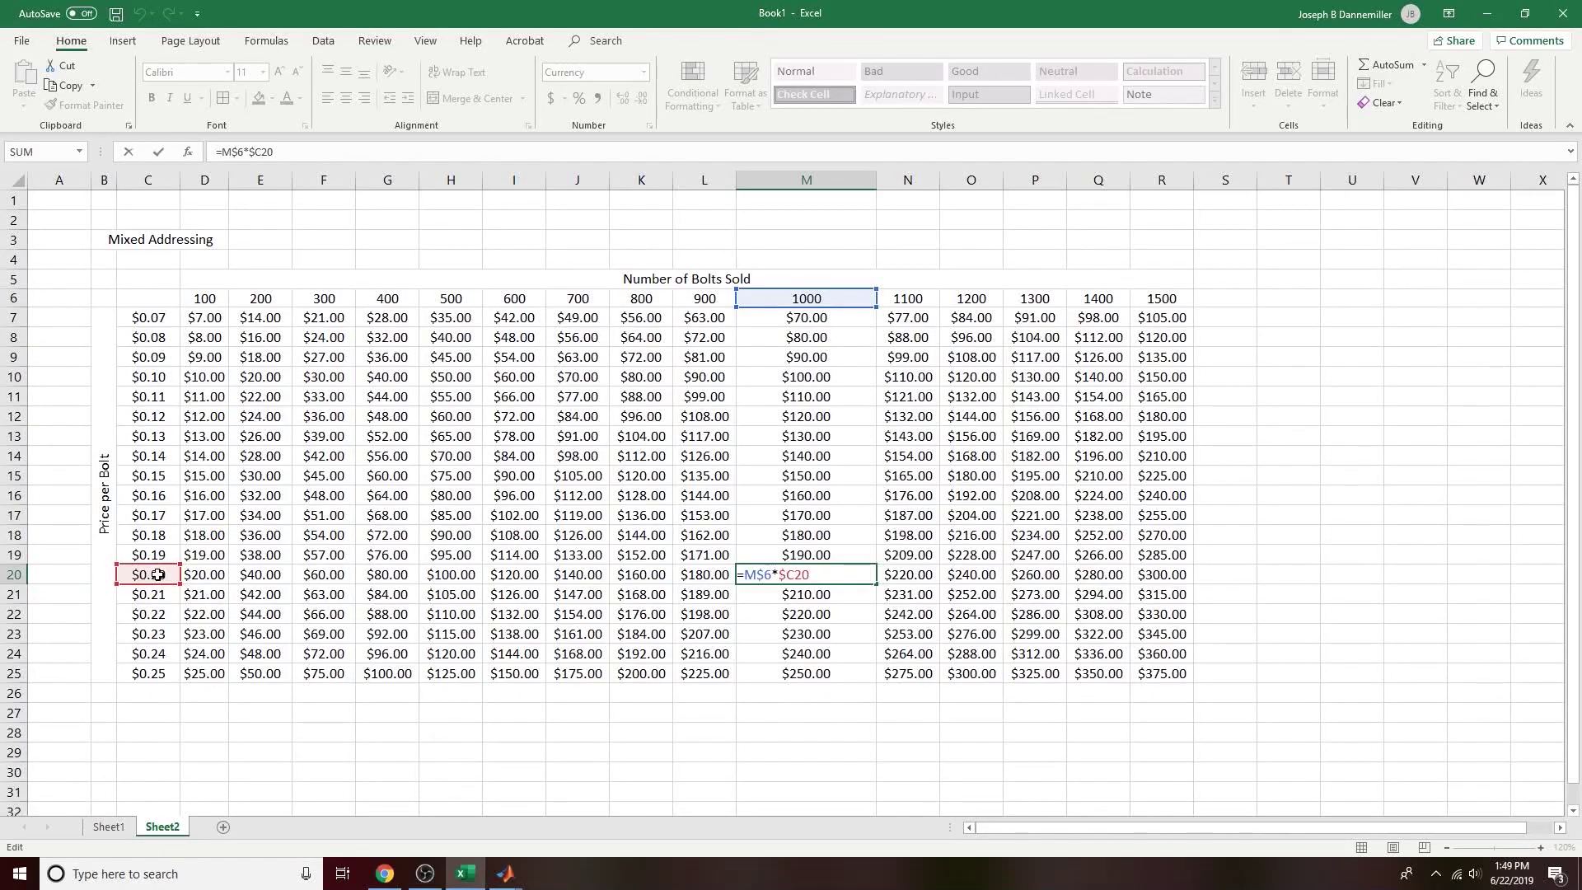
key(Escape)
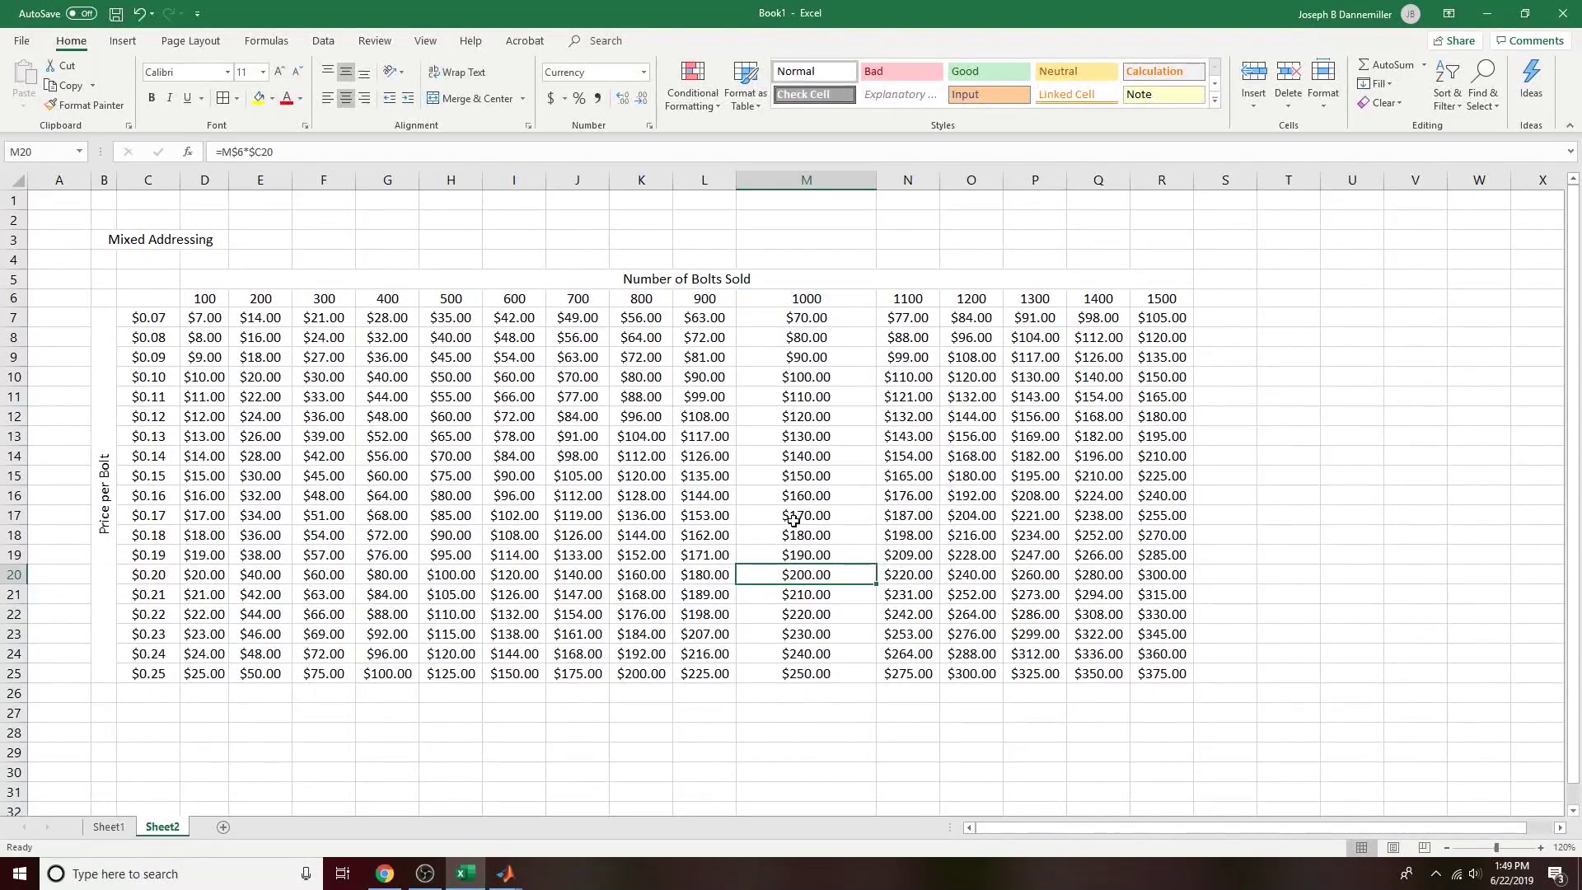
key(ctrl+z)
click(809, 397)
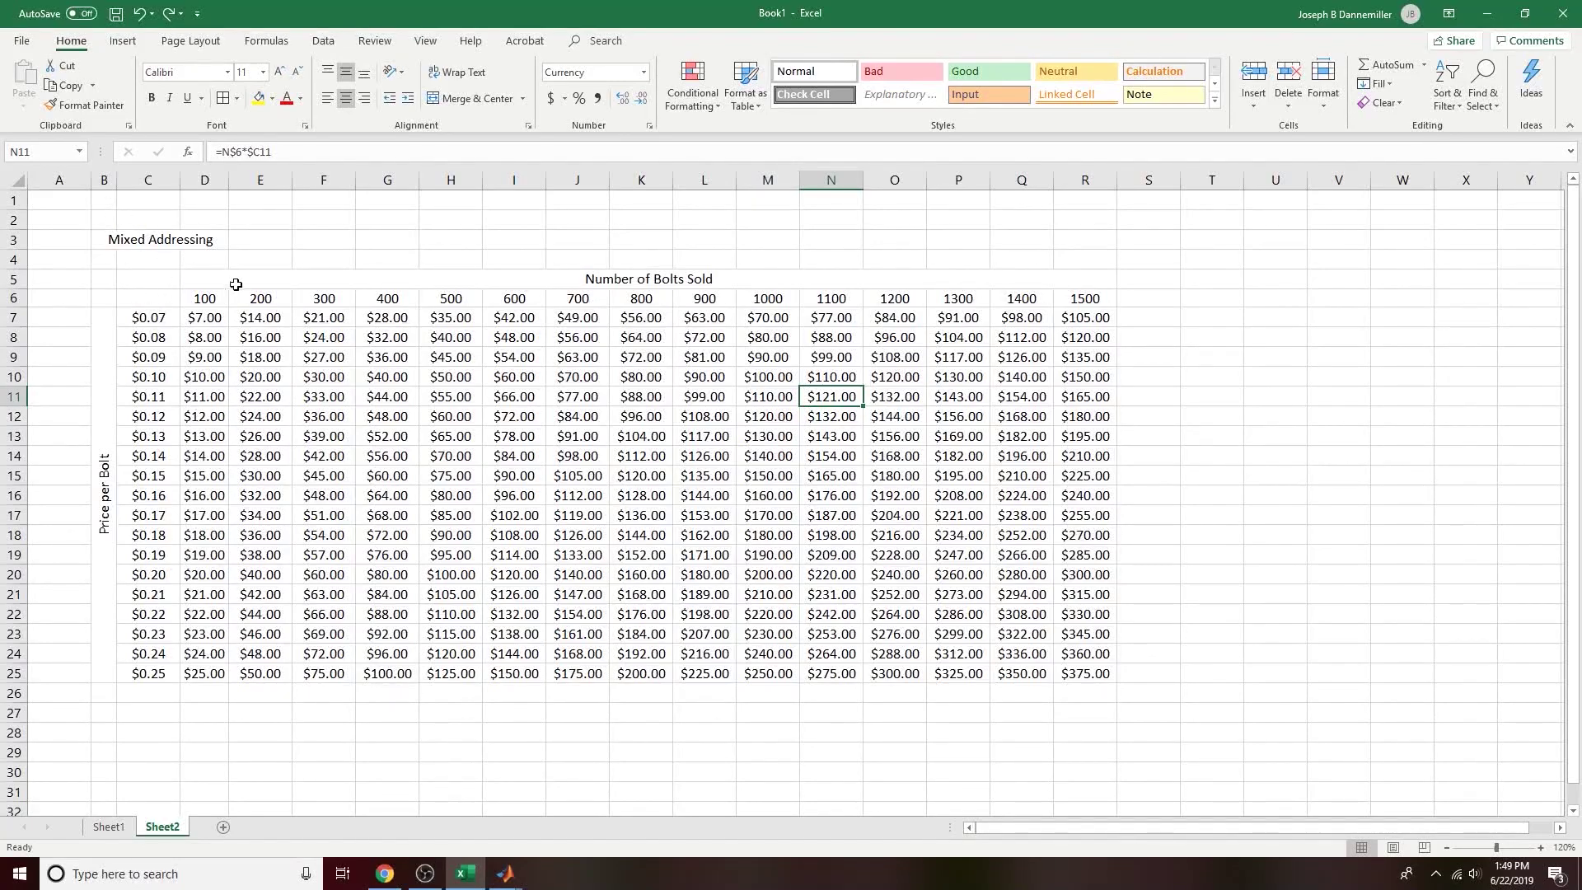
Step: Review the mixed-reference formula in D7 and its source cells without changing it
click(236, 322)
click(206, 322)
double_click(212, 323)
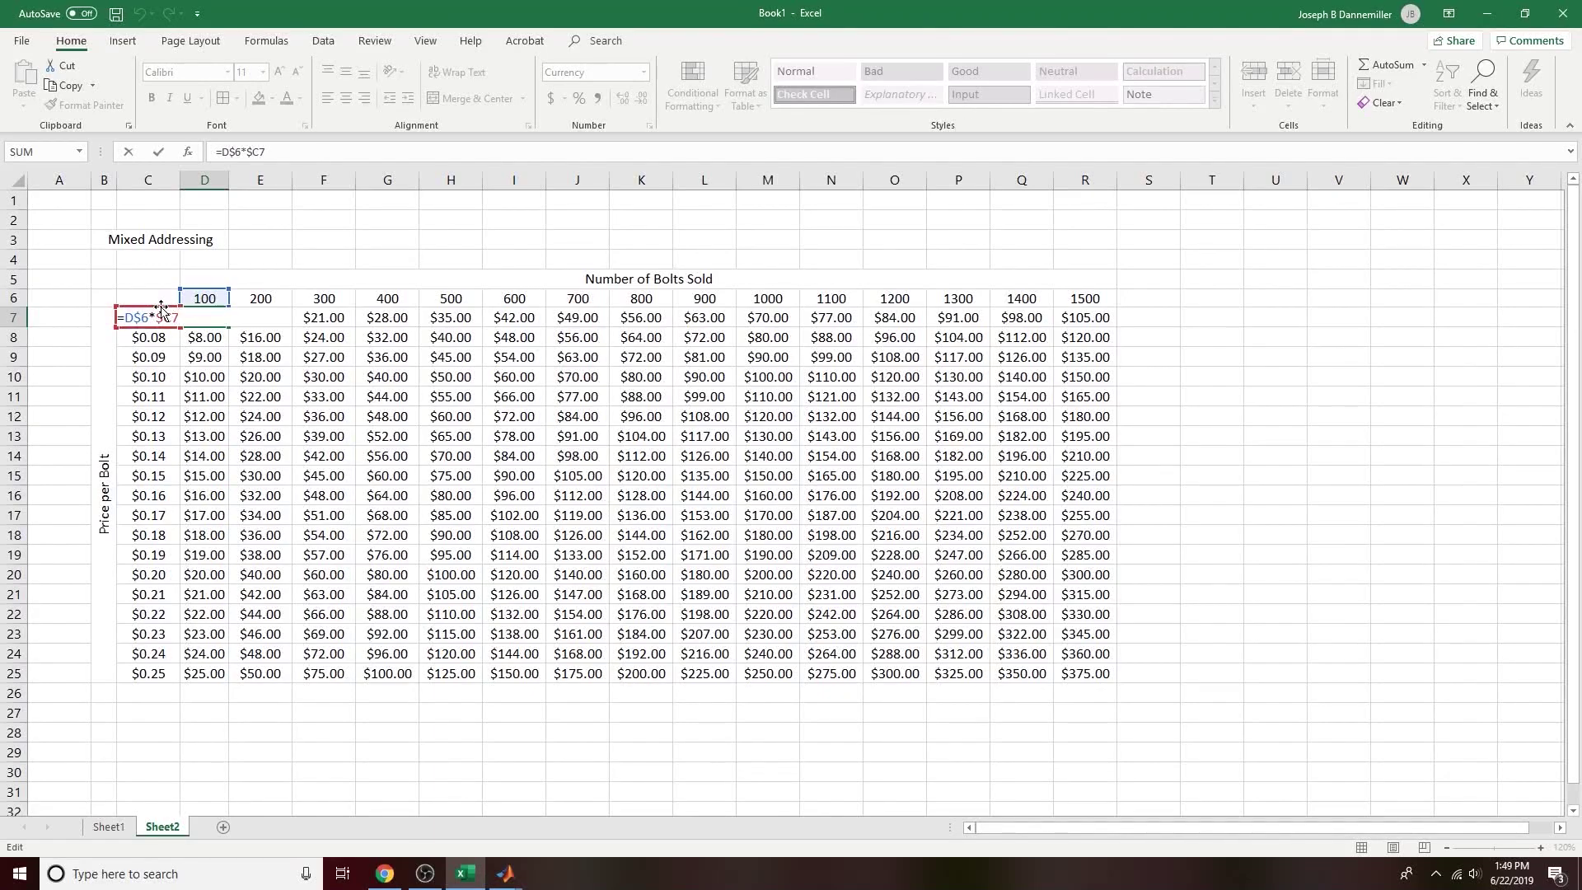
key(ctrl+Return)
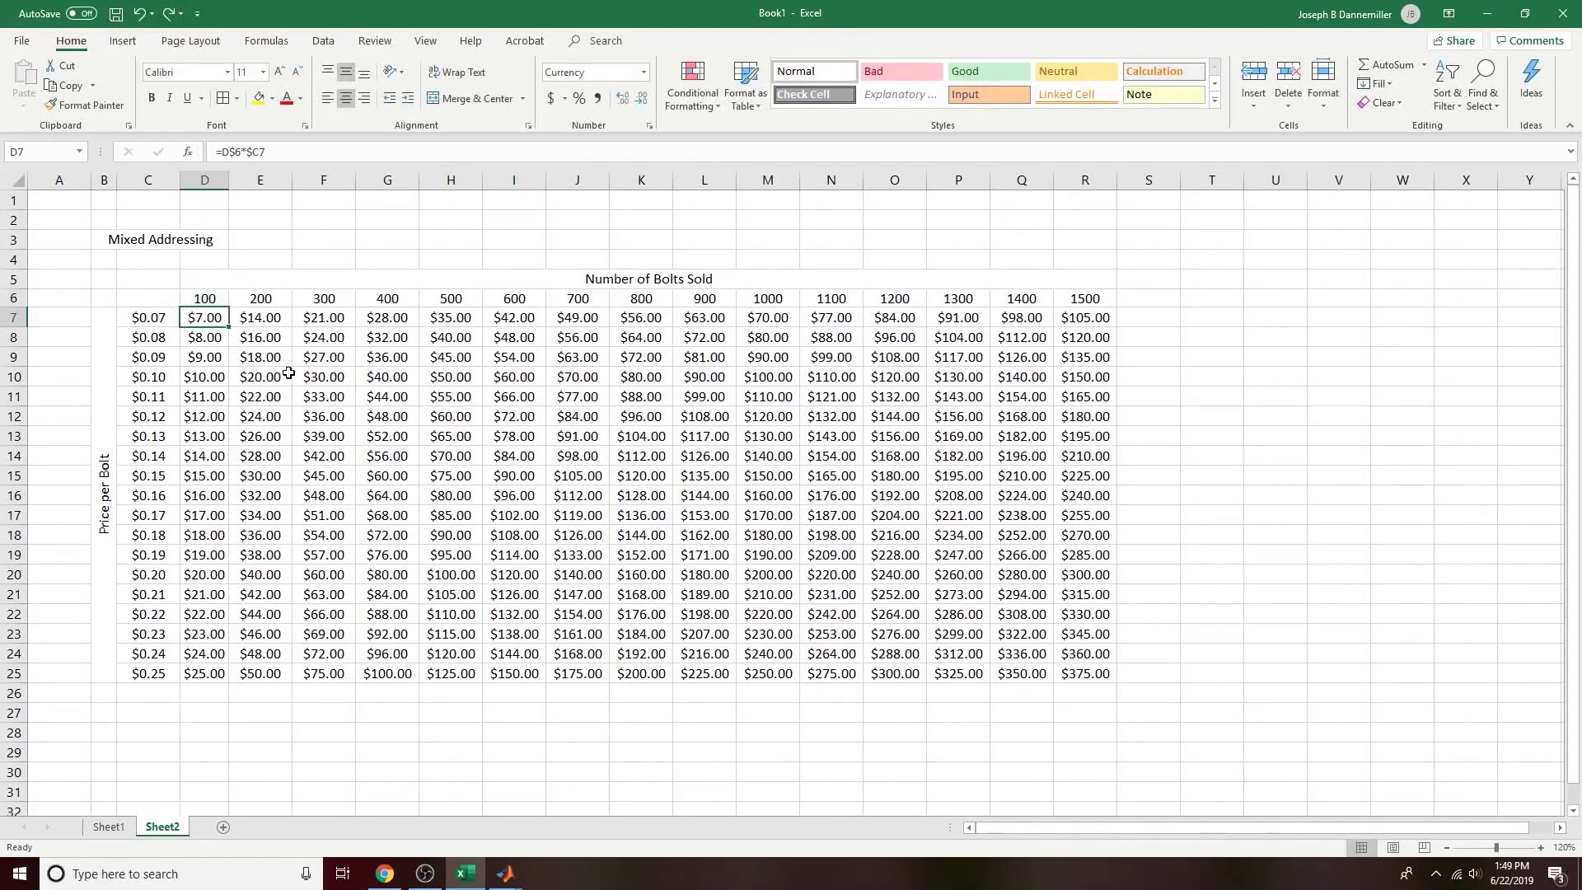
Step: Merge the empty corner cells B5:C6 and apply all borders to the table range B5:R25
drag(93, 281, 1104, 674)
click(442, 99)
click(224, 98)
drag(705, 475, 705, 495)
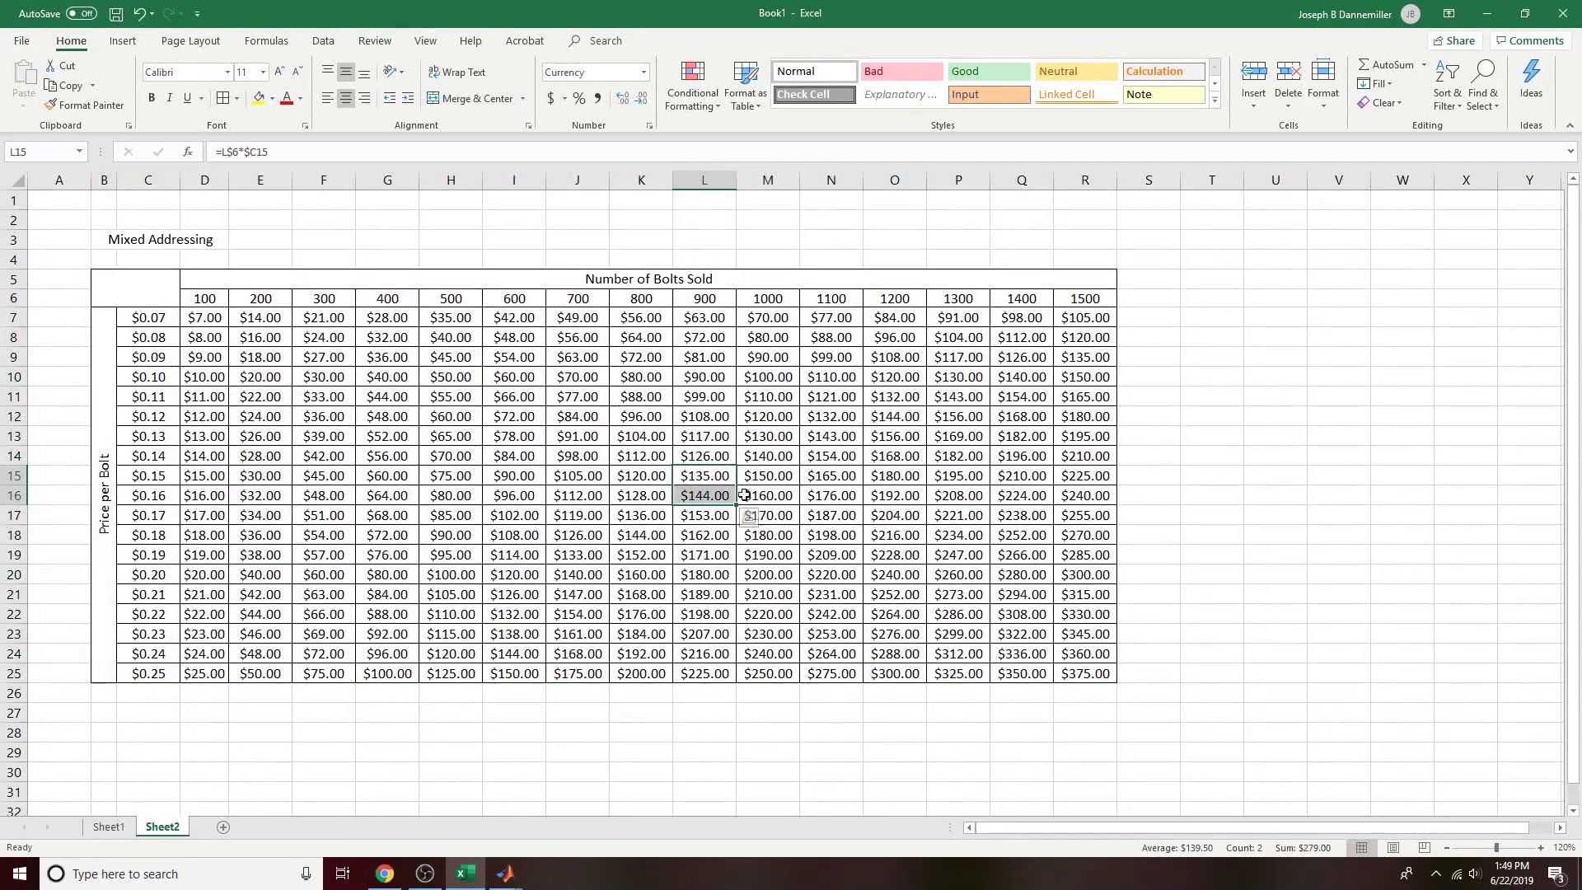
click(1327, 534)
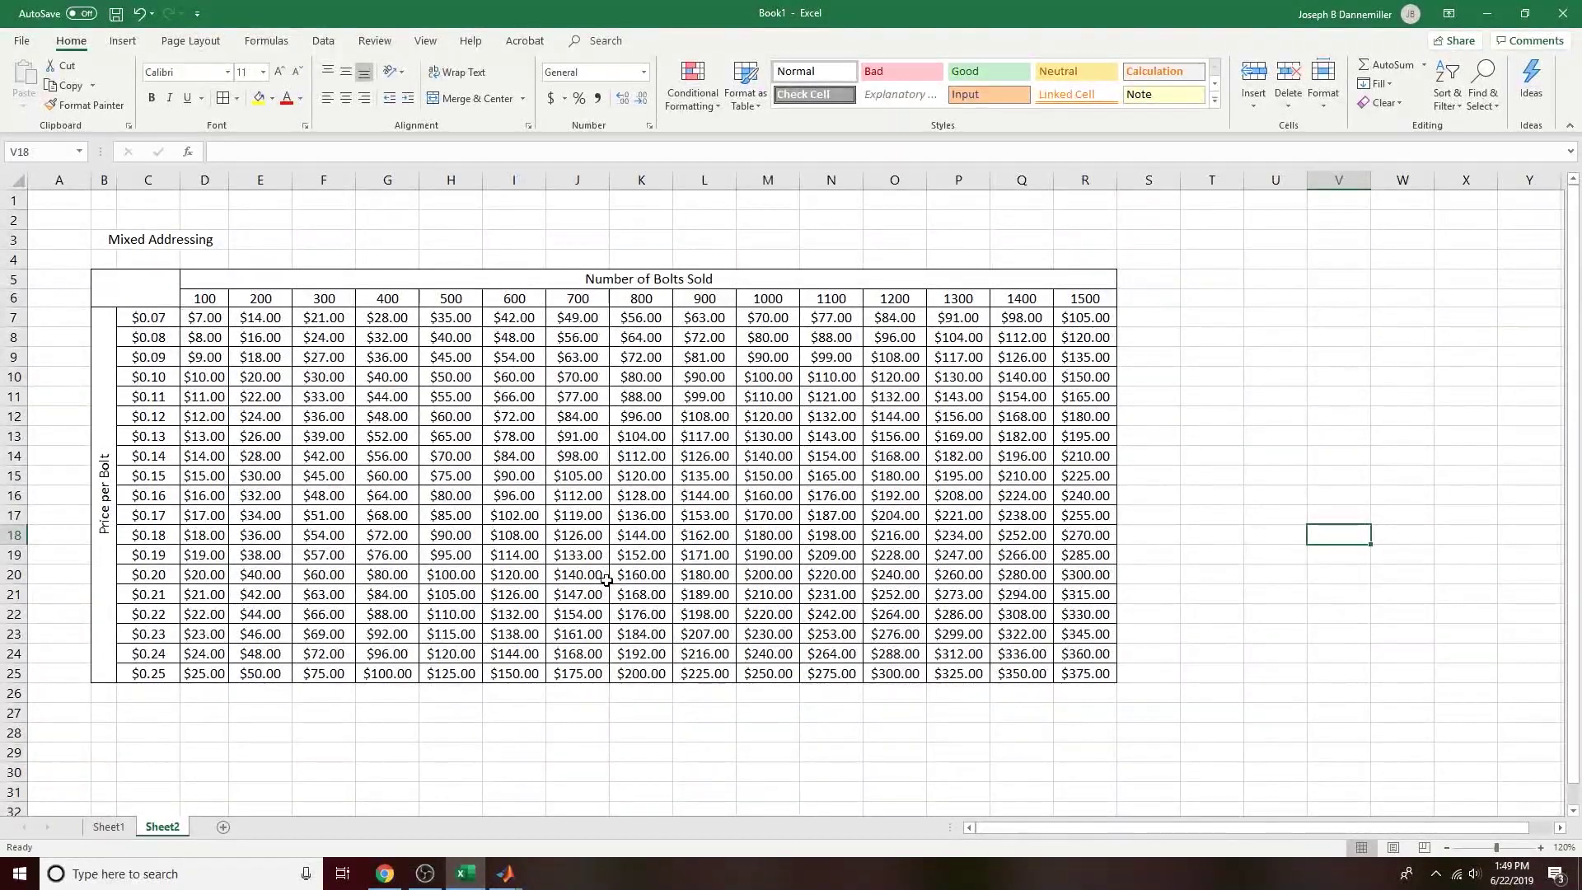
Step: Bold the quantity headings in D5:R6 and the price headings in B7:C25
drag(224, 277, 878, 286)
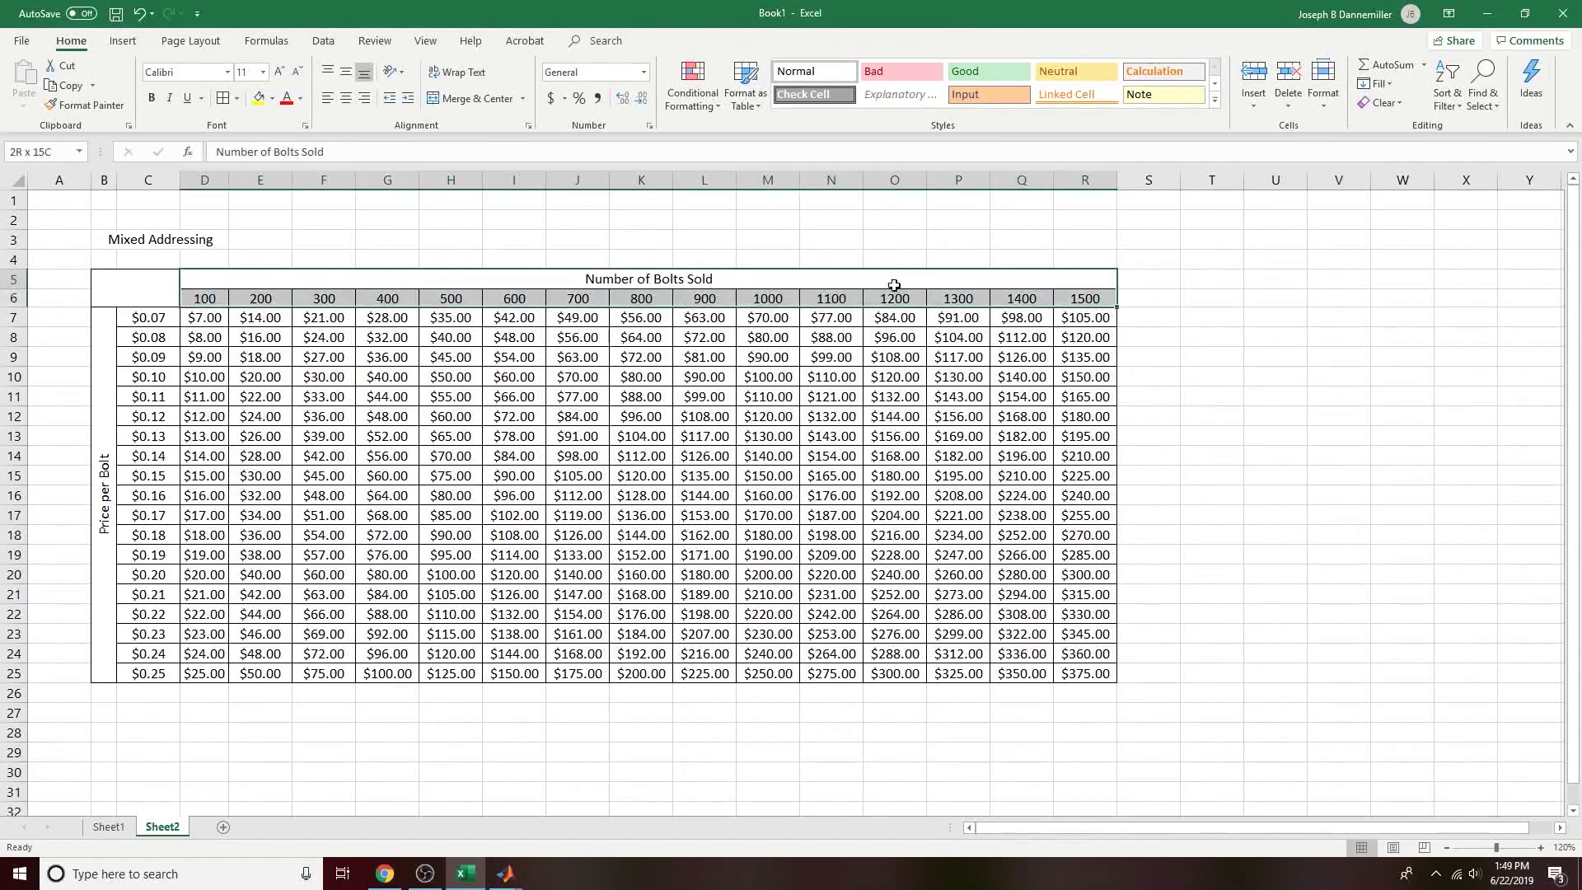
click(151, 98)
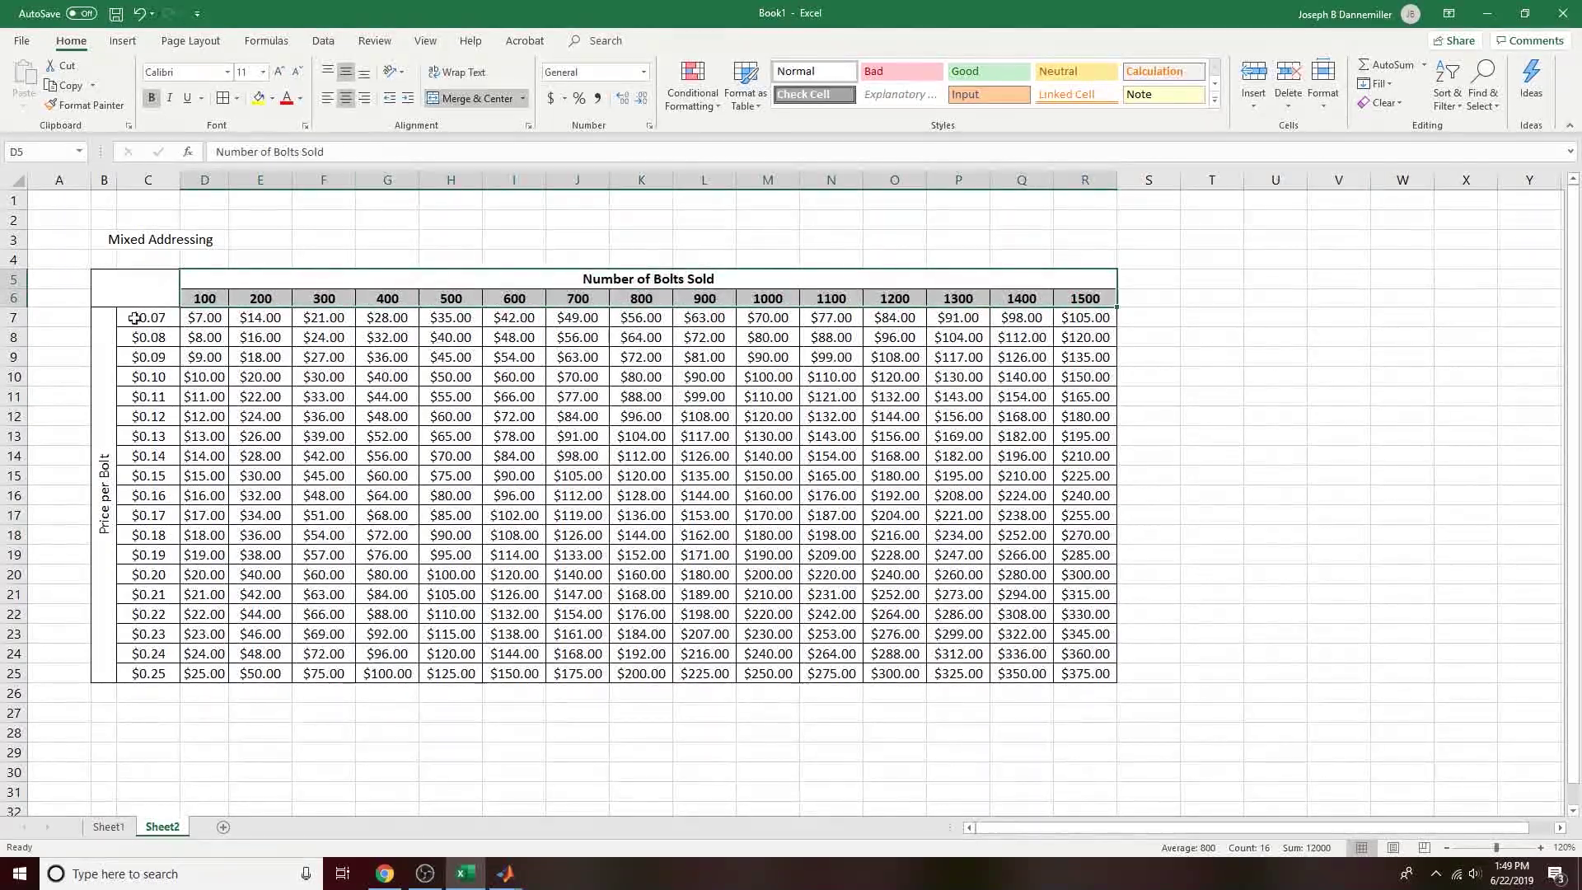
drag(100, 317, 132, 504)
click(151, 98)
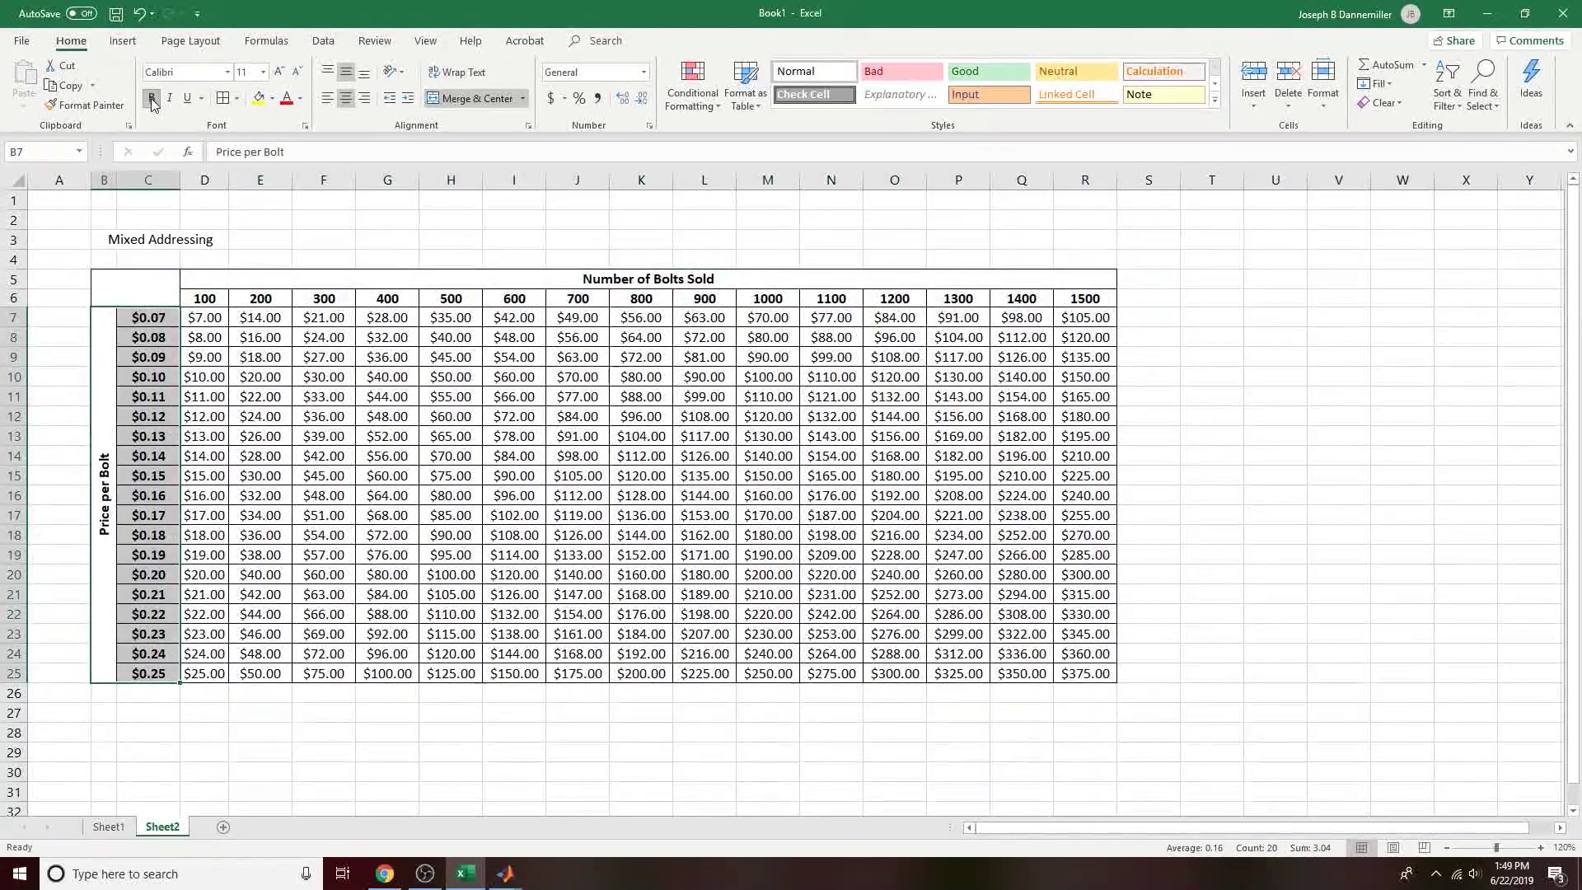
click(512, 496)
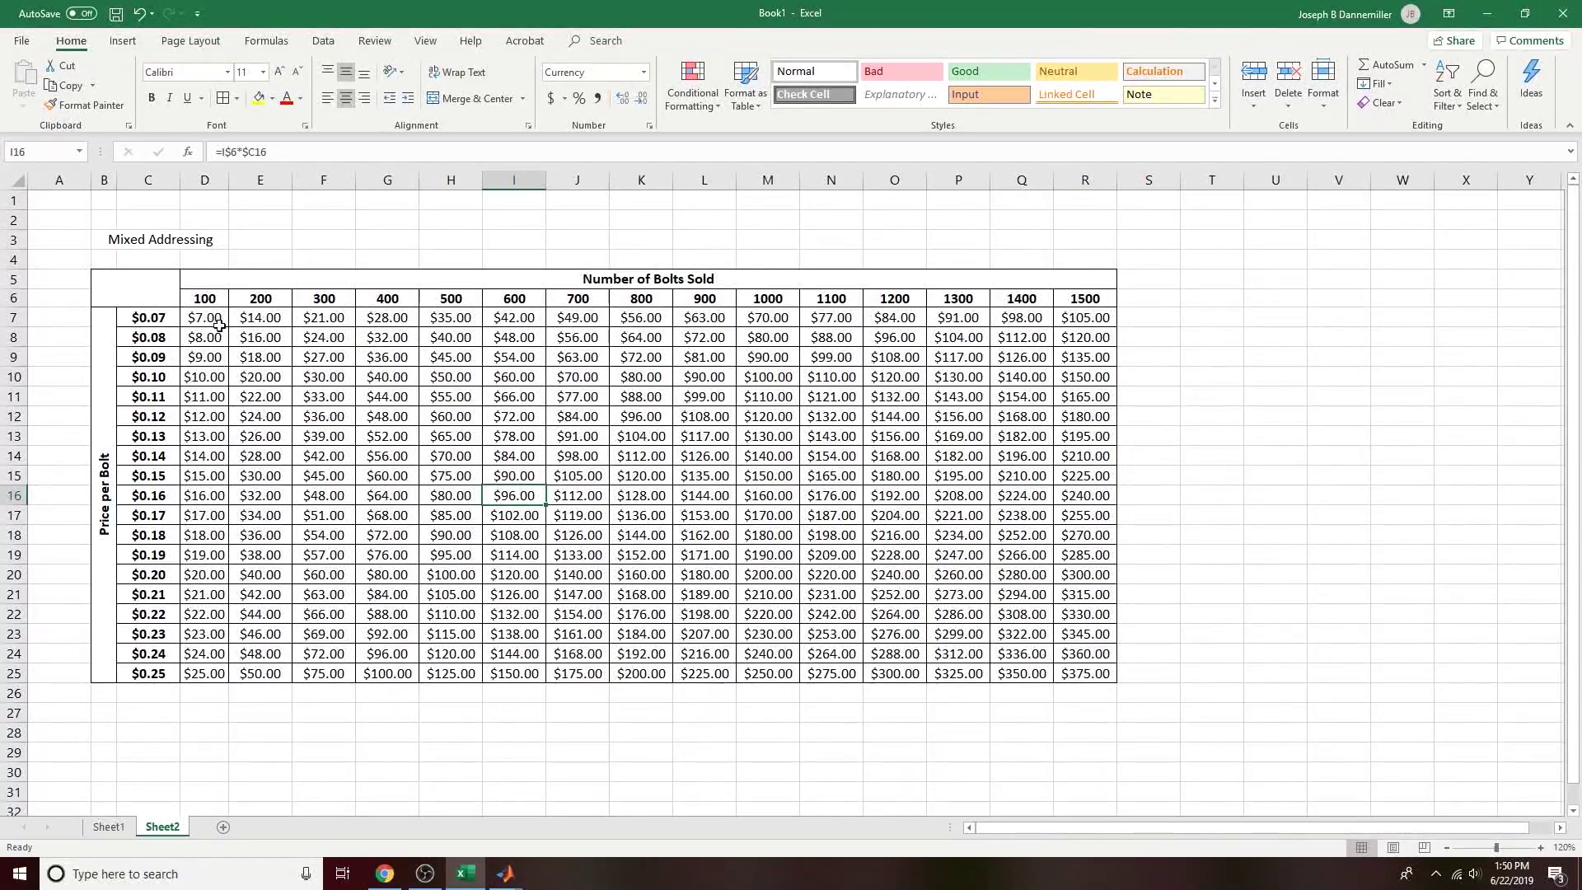
Step: Extend the sheet title in B3 so it reads "Mixed Addressing and More Formatting"
click(178, 243)
click(322, 151)
text(and Morew Formulas)
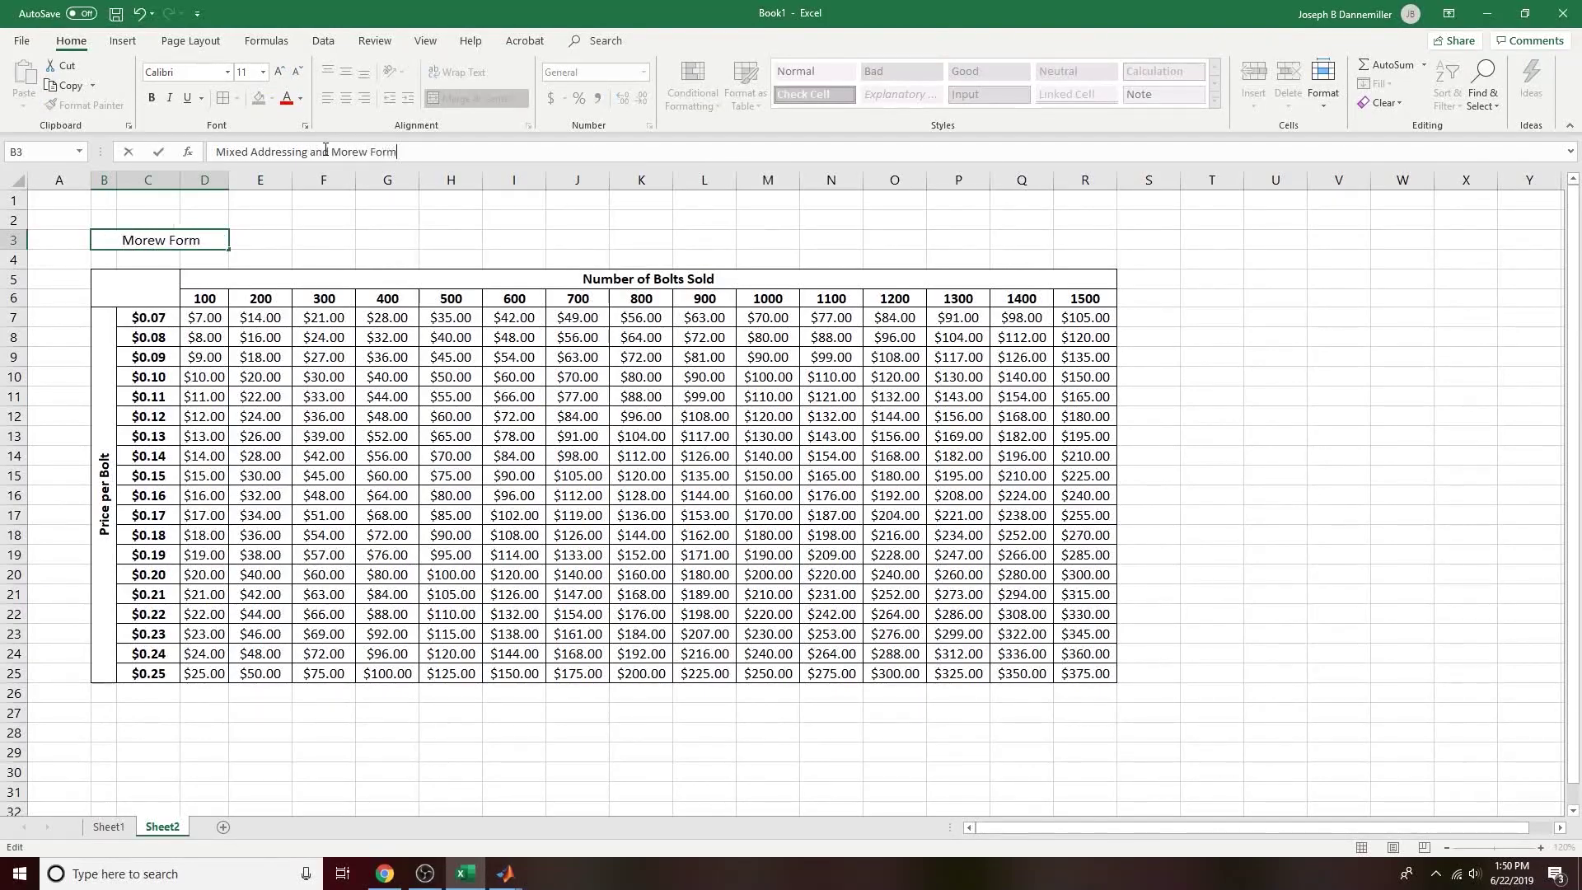
key(BackSpace)
key(BackSpace)
key(BackSpace)
key(BackSpace)
key(BackSpace)
key(BackSpace)
key(BackSpace)
key(BackSpace)
key(BackSpace)
key(BackSpace)
text(Formatting)
click(148, 242)
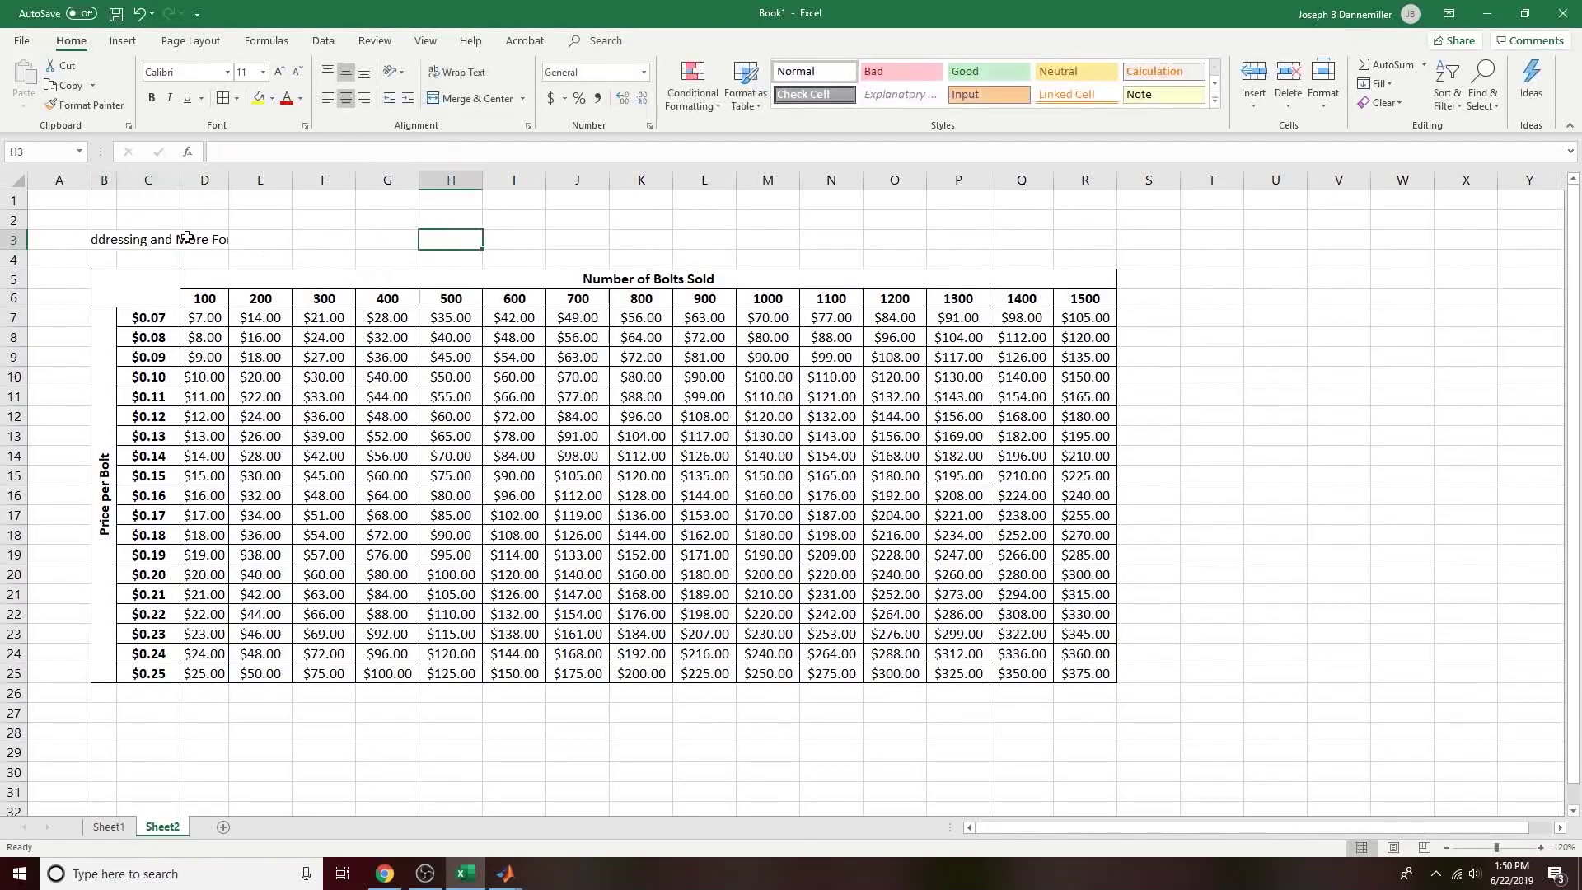
Step: Merge and center the title across B3:R3, make it bold and enlarge its font to size 14
drag(145, 242, 1113, 239)
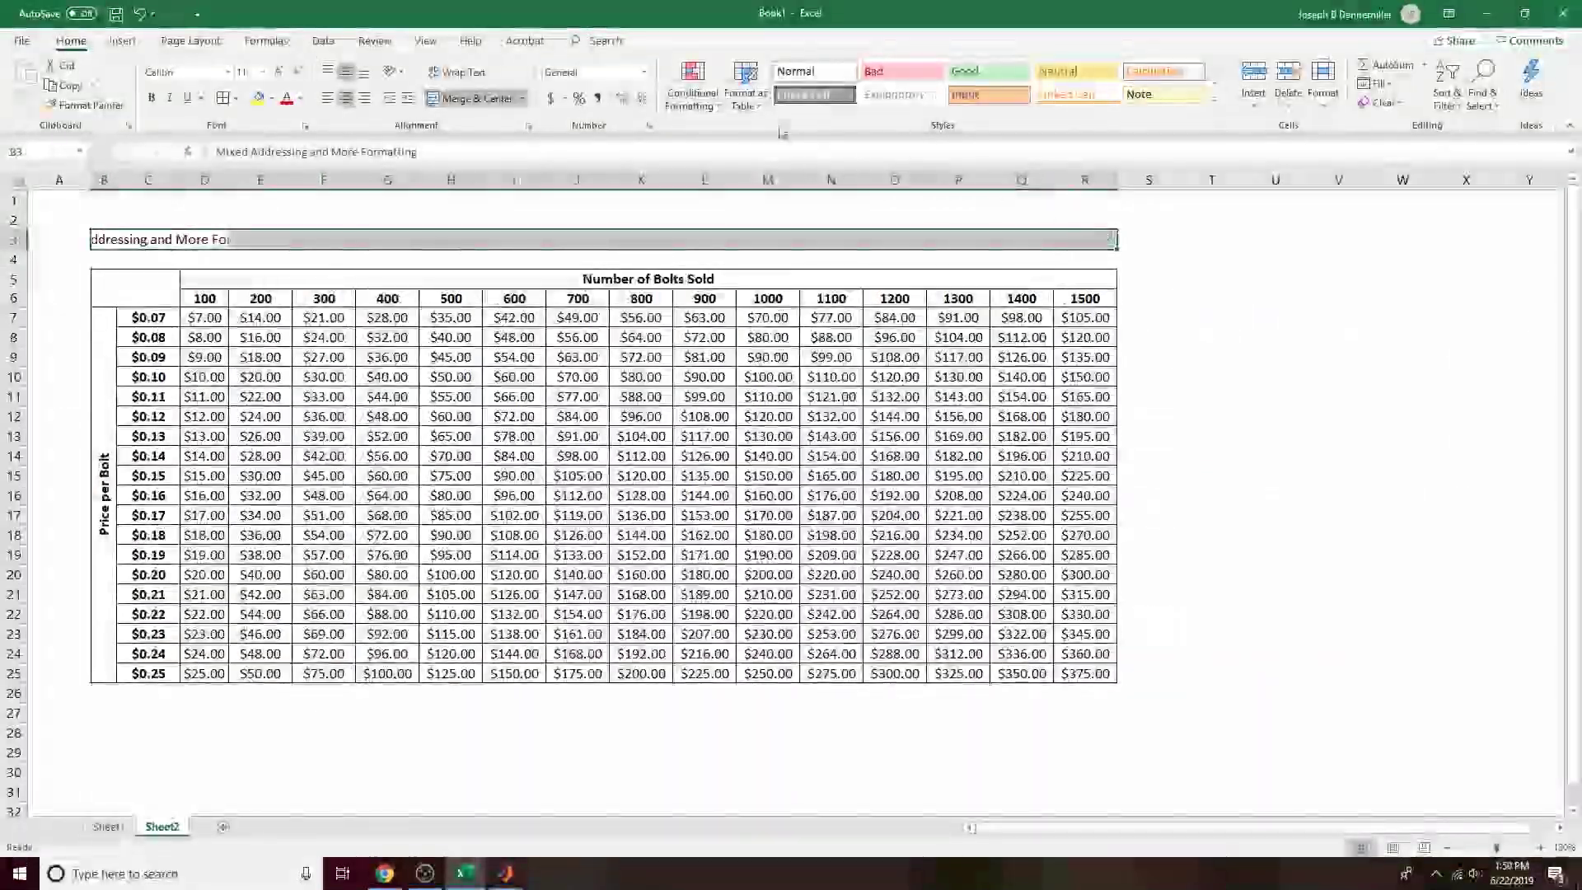
click(476, 98)
click(151, 98)
click(279, 72)
click(280, 72)
click(828, 221)
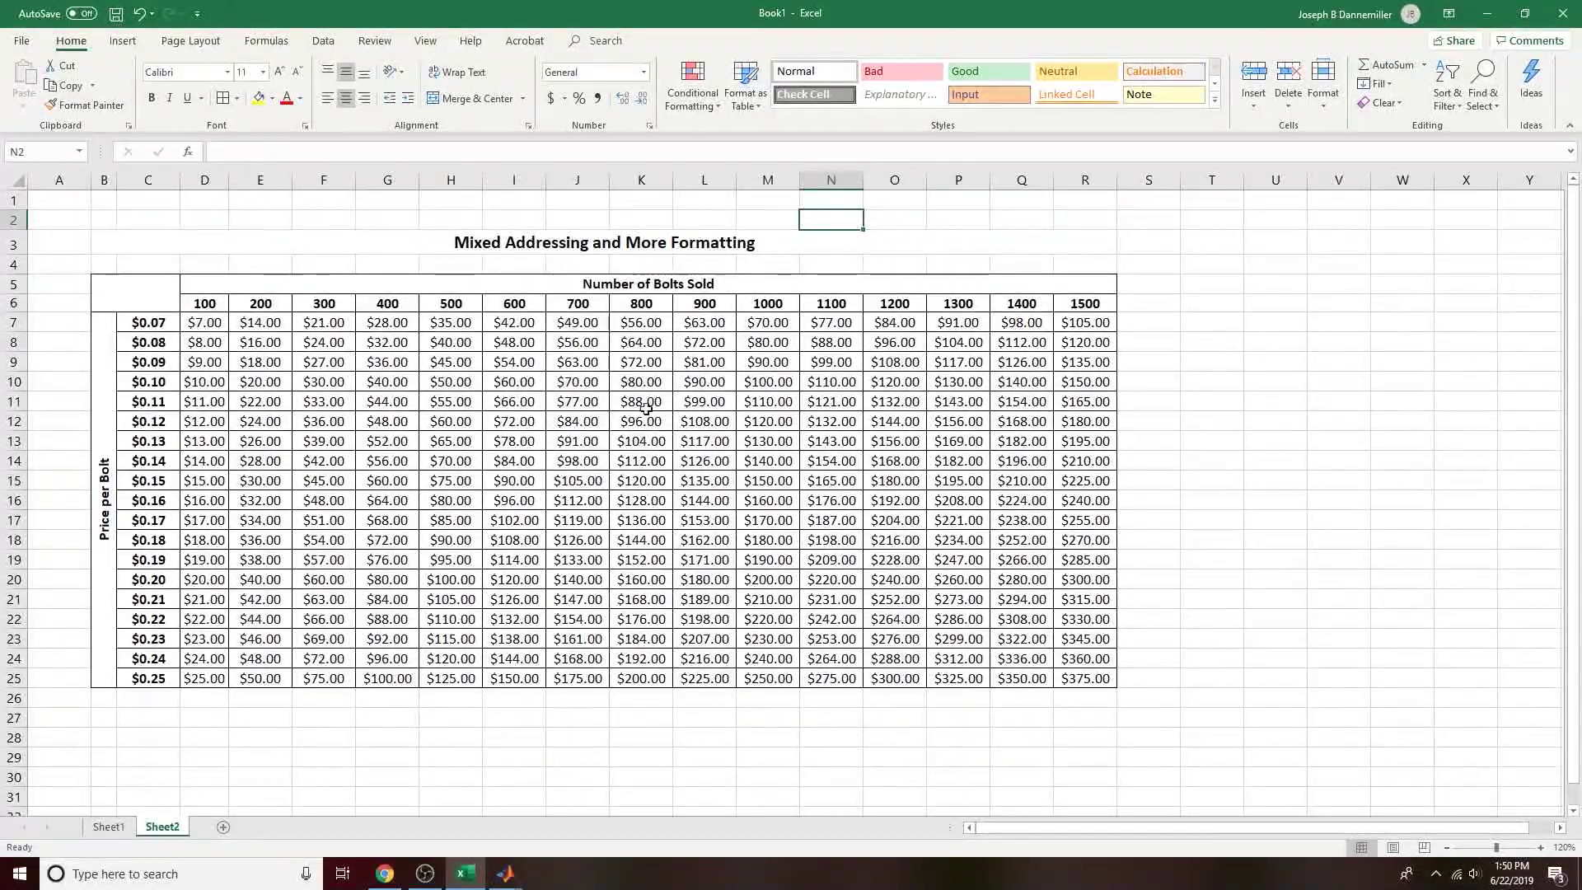
Step: Shade the first two price rows, C7:R8, with a light gray fill
drag(157, 323, 1070, 339)
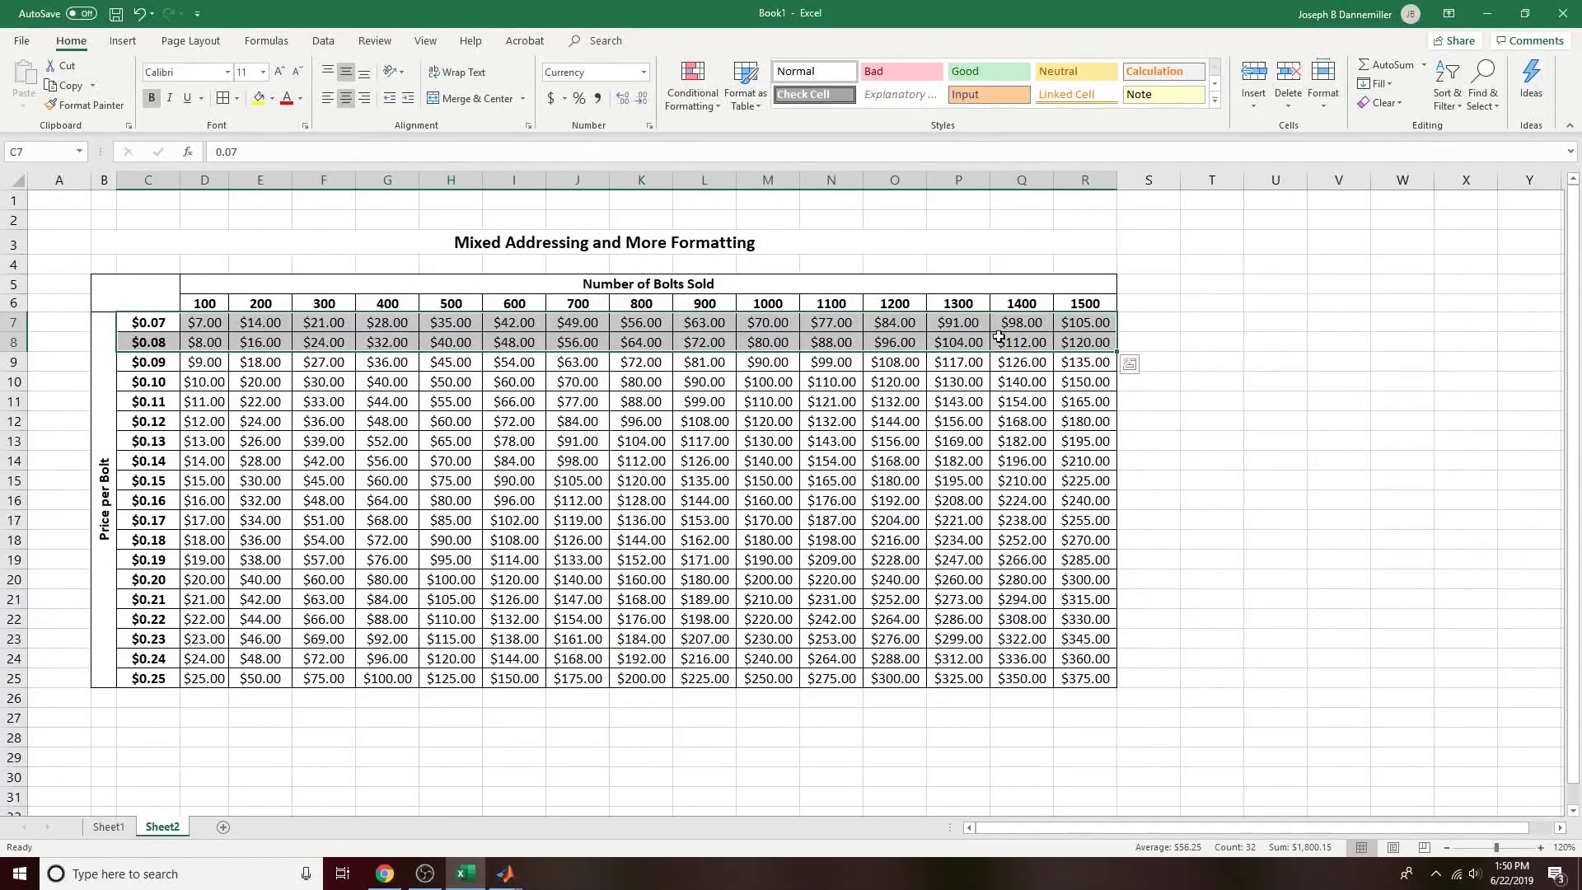
click(272, 100)
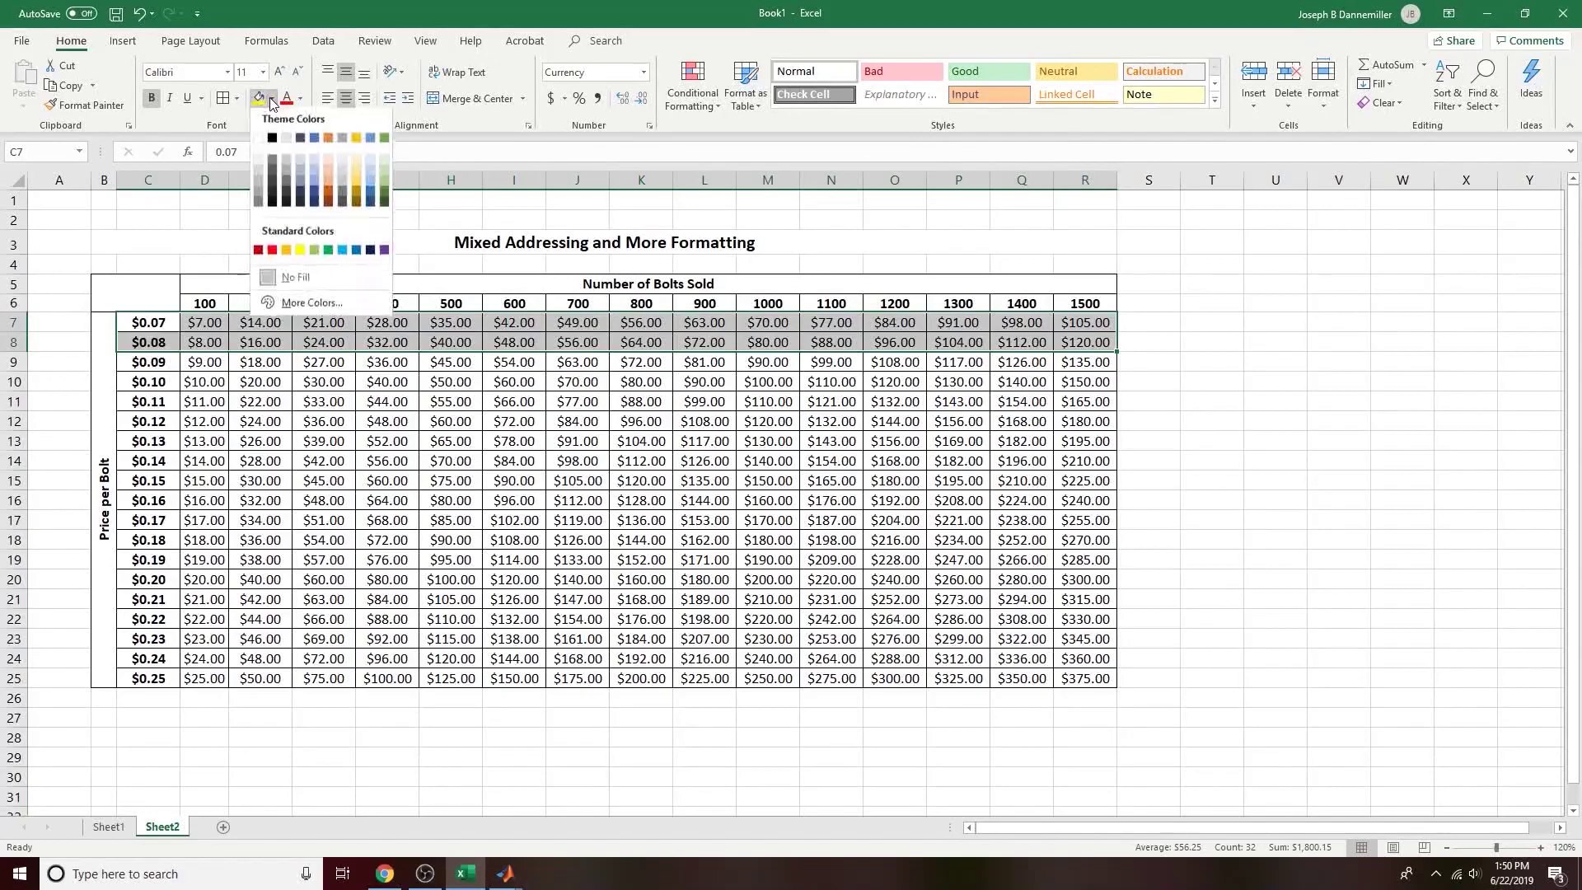
click(258, 180)
click(705, 500)
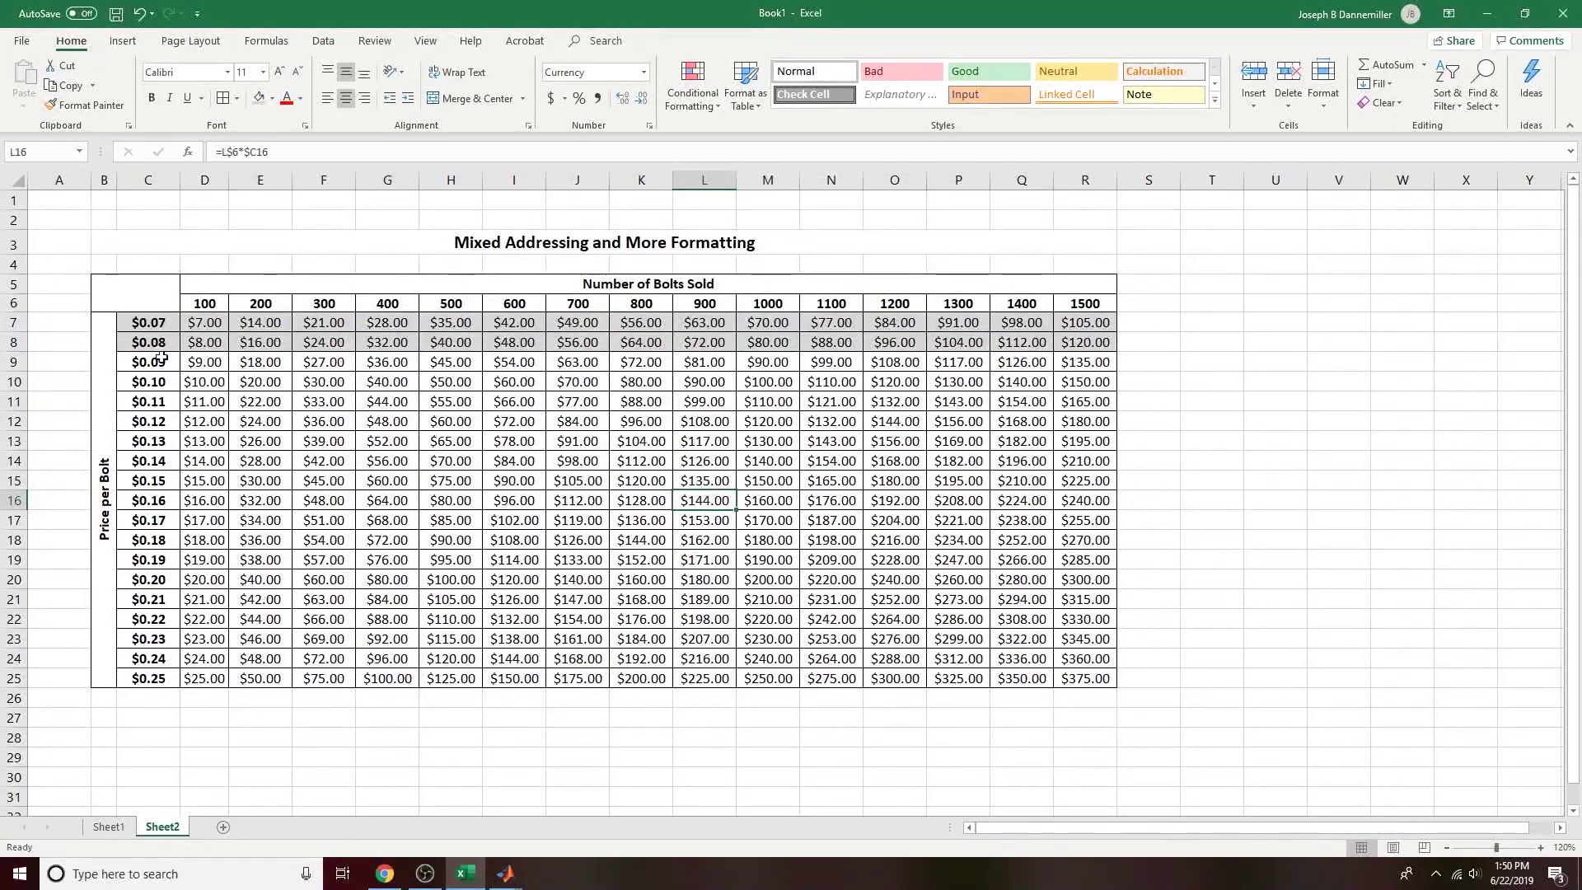
Step: Apply the same gray fill to the row pairs C11:R12 and C15:R16
drag(161, 403, 1082, 414)
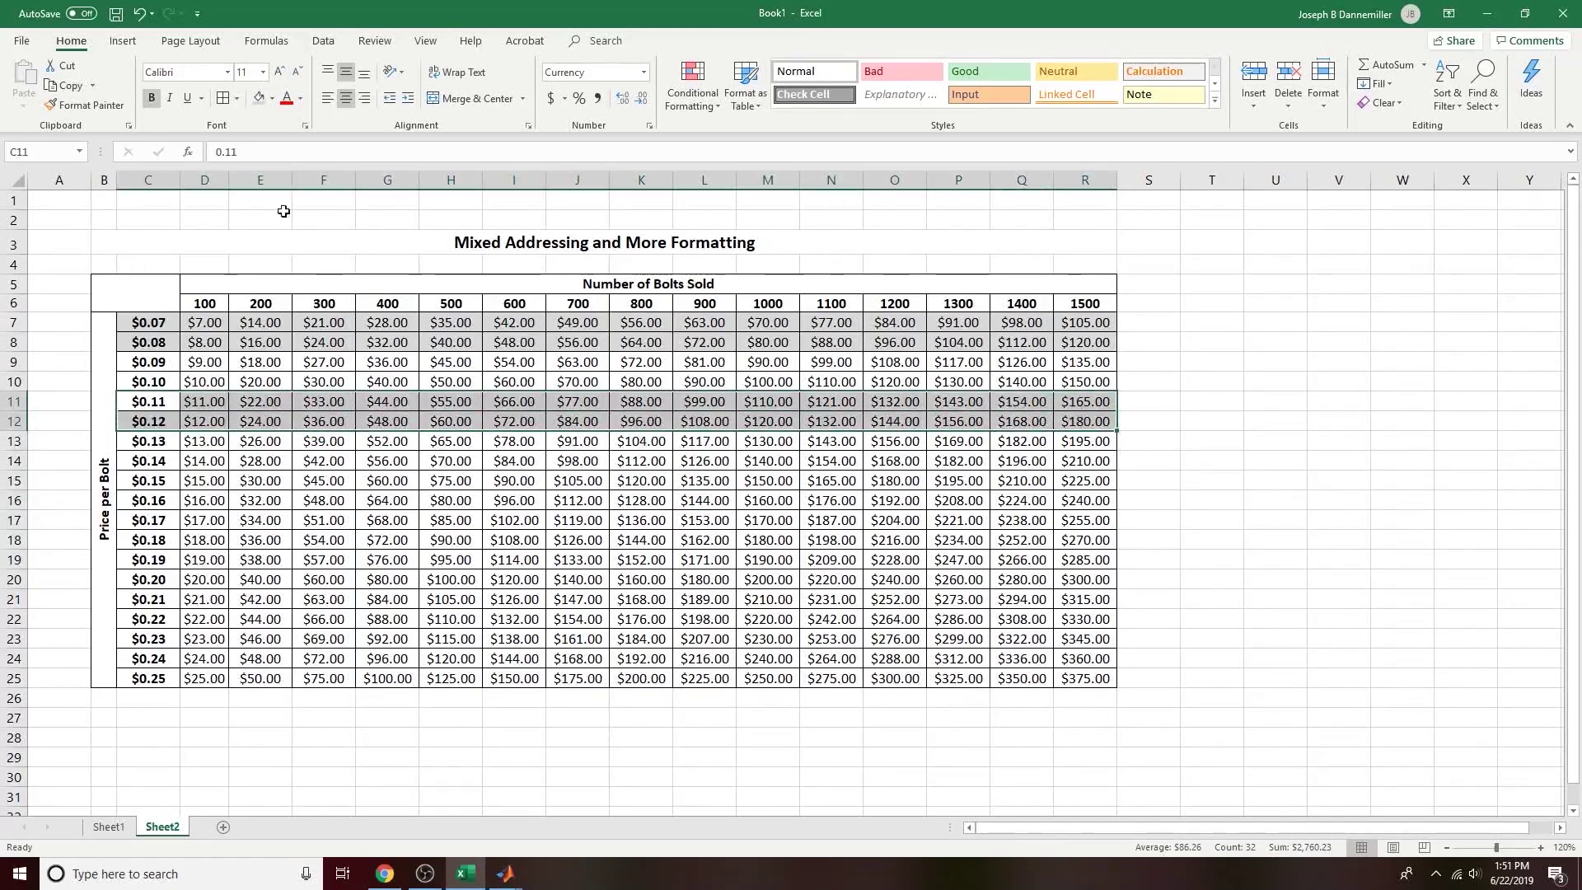
click(257, 101)
click(384, 620)
drag(136, 478, 1063, 493)
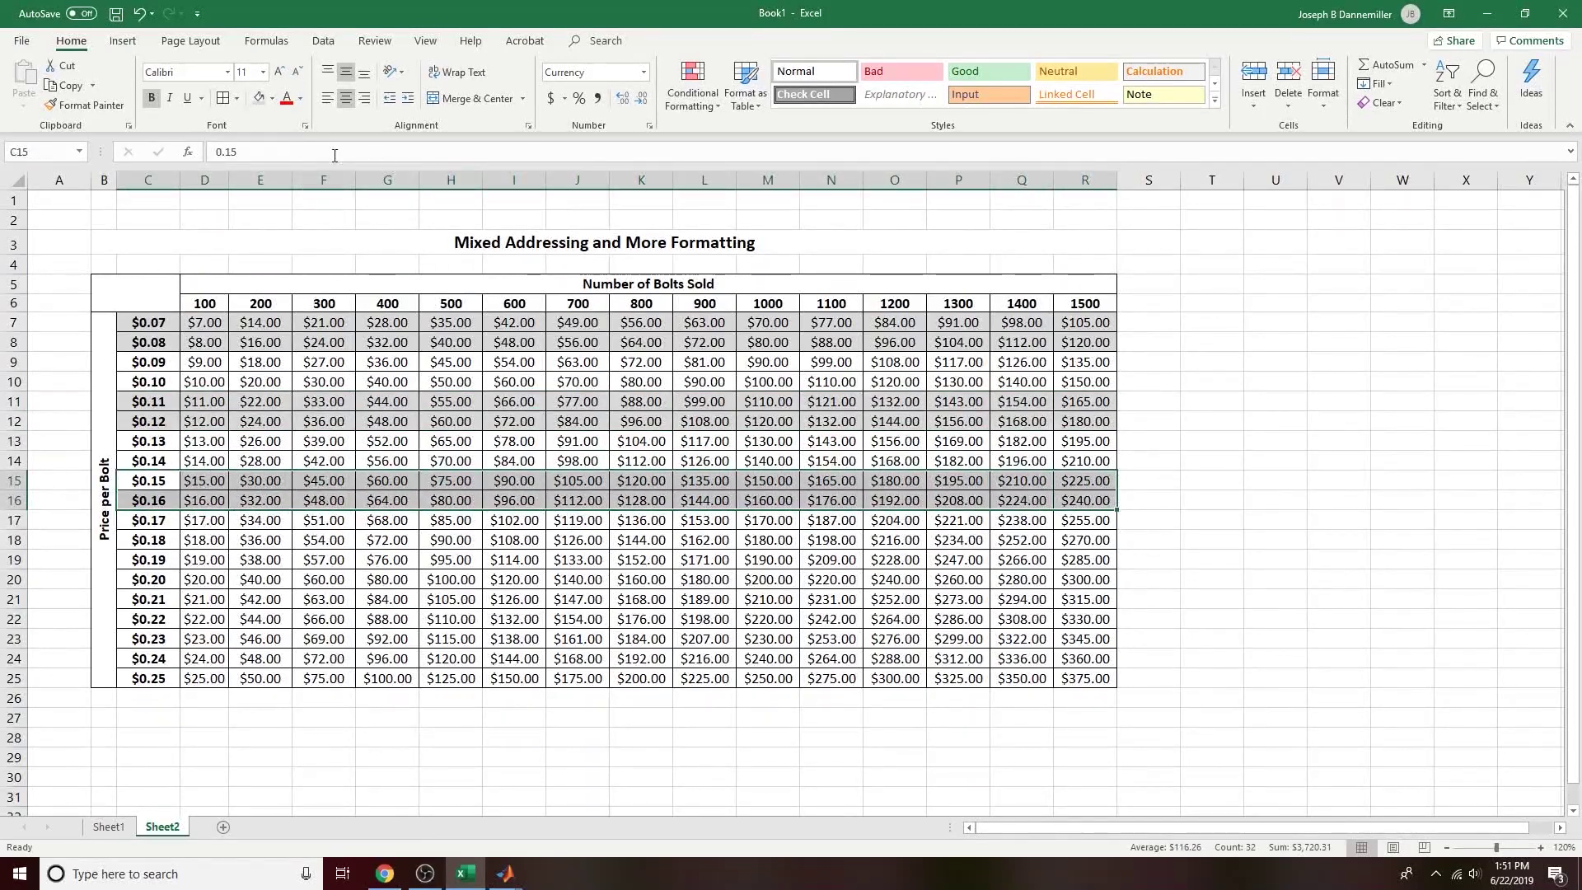
click(257, 99)
click(260, 540)
Step: Repeat the gray fill on the row pairs C19:R20 and C23:R24 to complete the banding
drag(153, 559, 1080, 581)
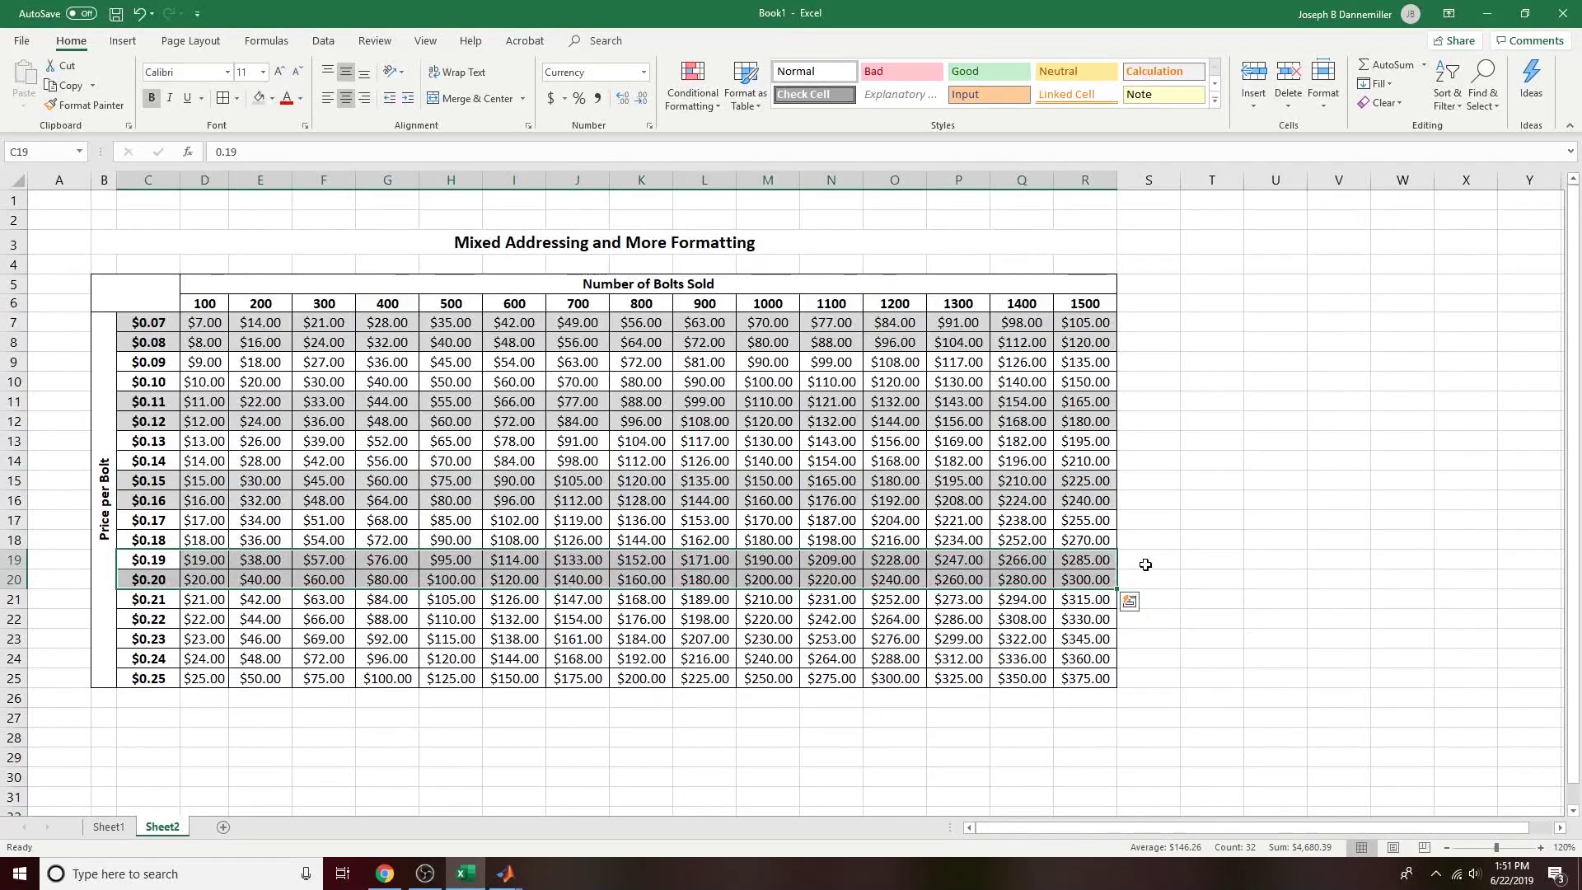
key(F4)
click(1146, 562)
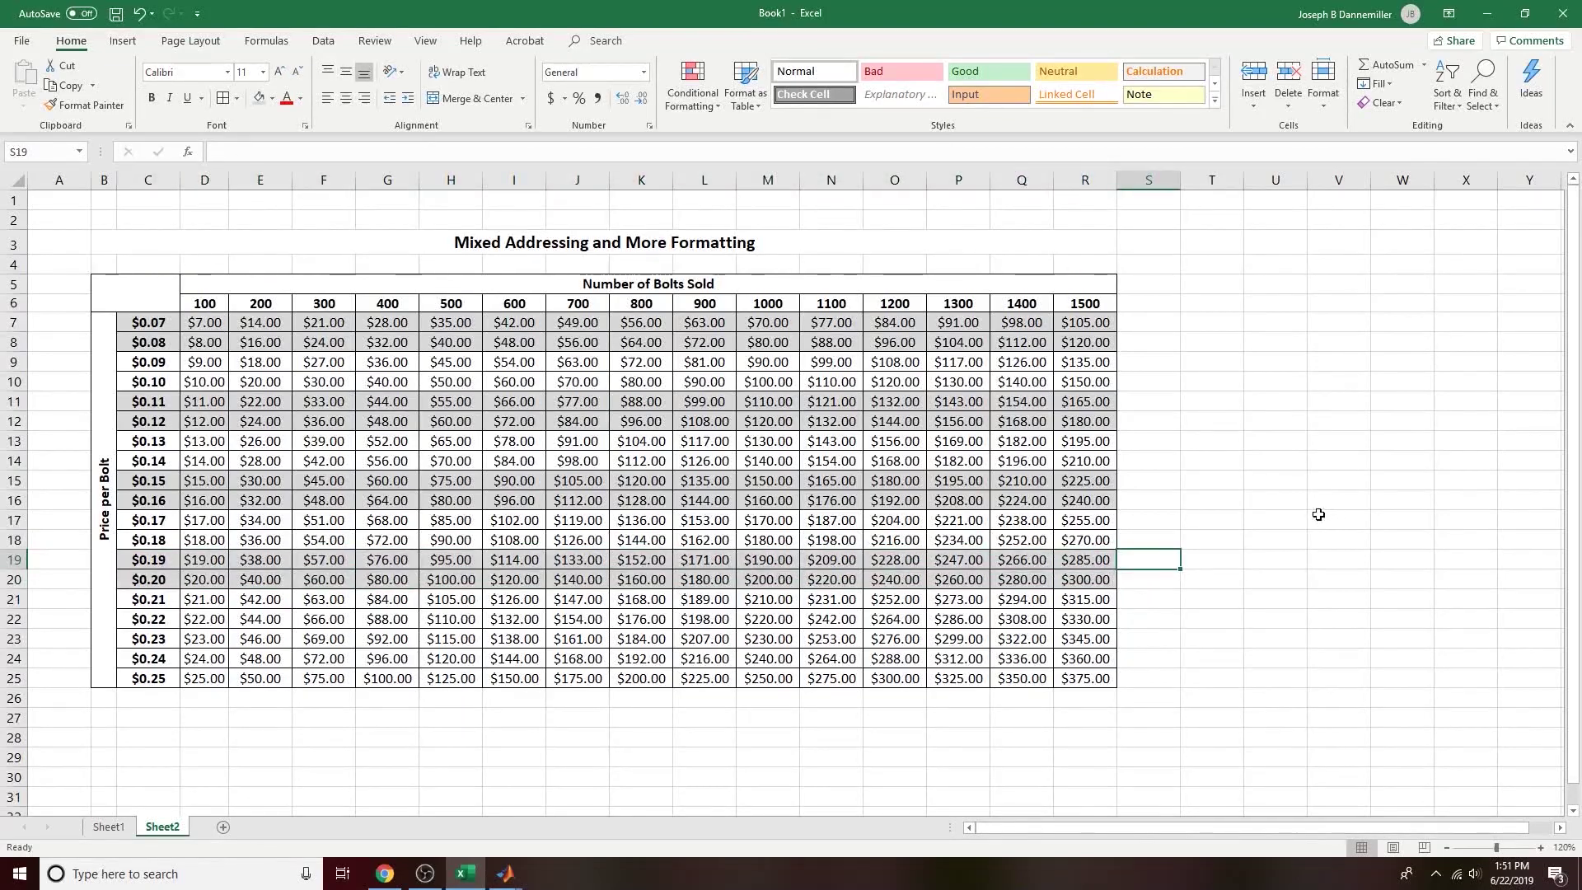
drag(152, 641, 1063, 657)
key(F4)
click(1174, 618)
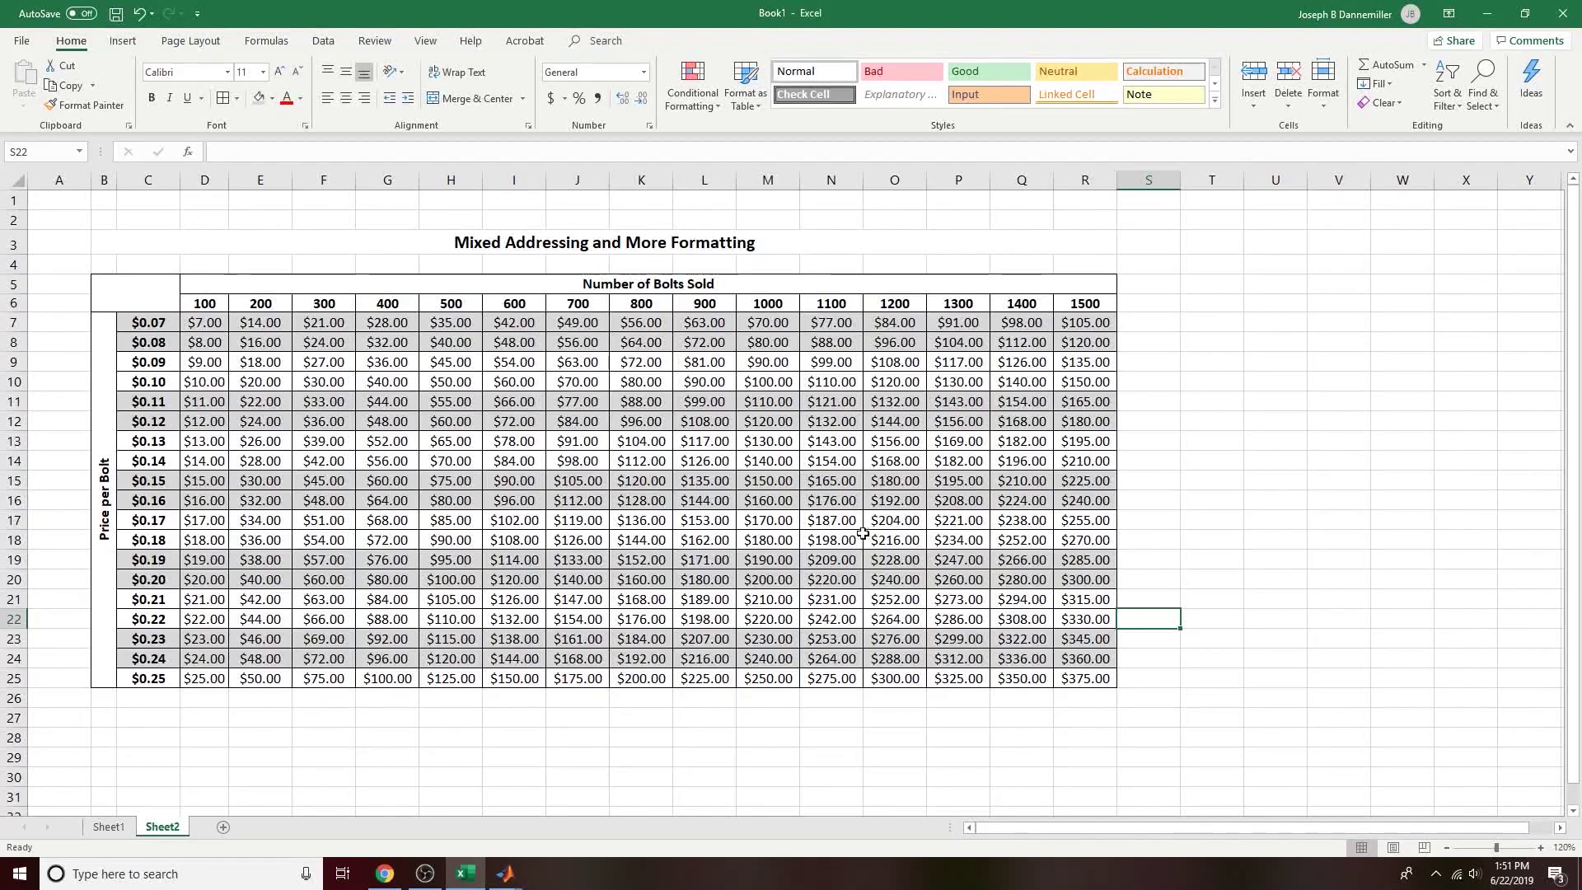
Step: Set the print orientation to landscape, look over the print range options, and return to the sheet
click(21, 41)
click(49, 340)
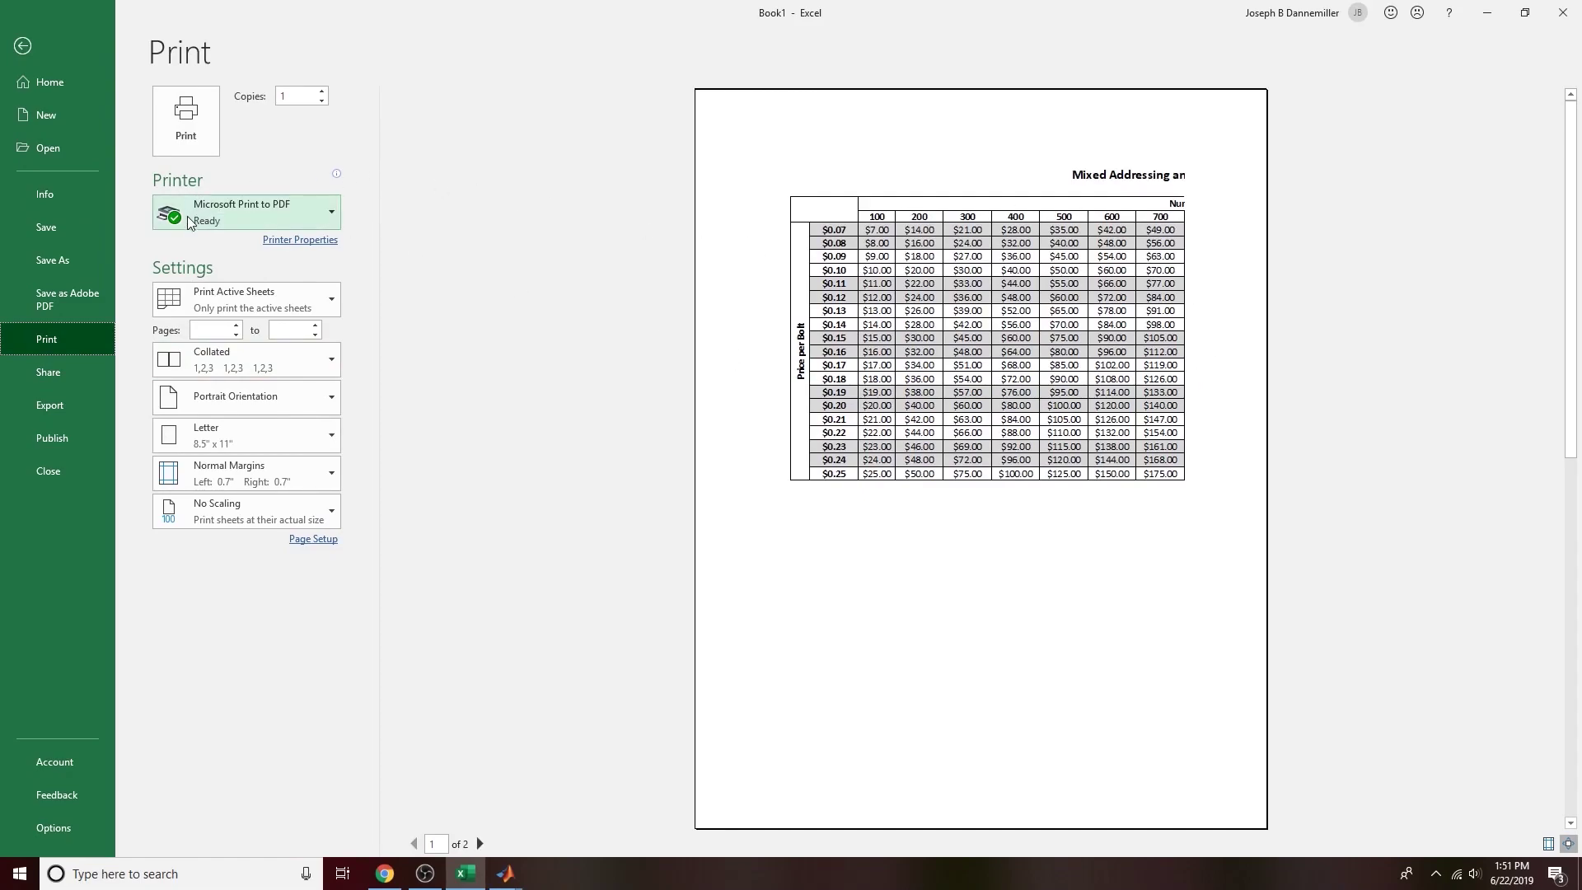
click(310, 405)
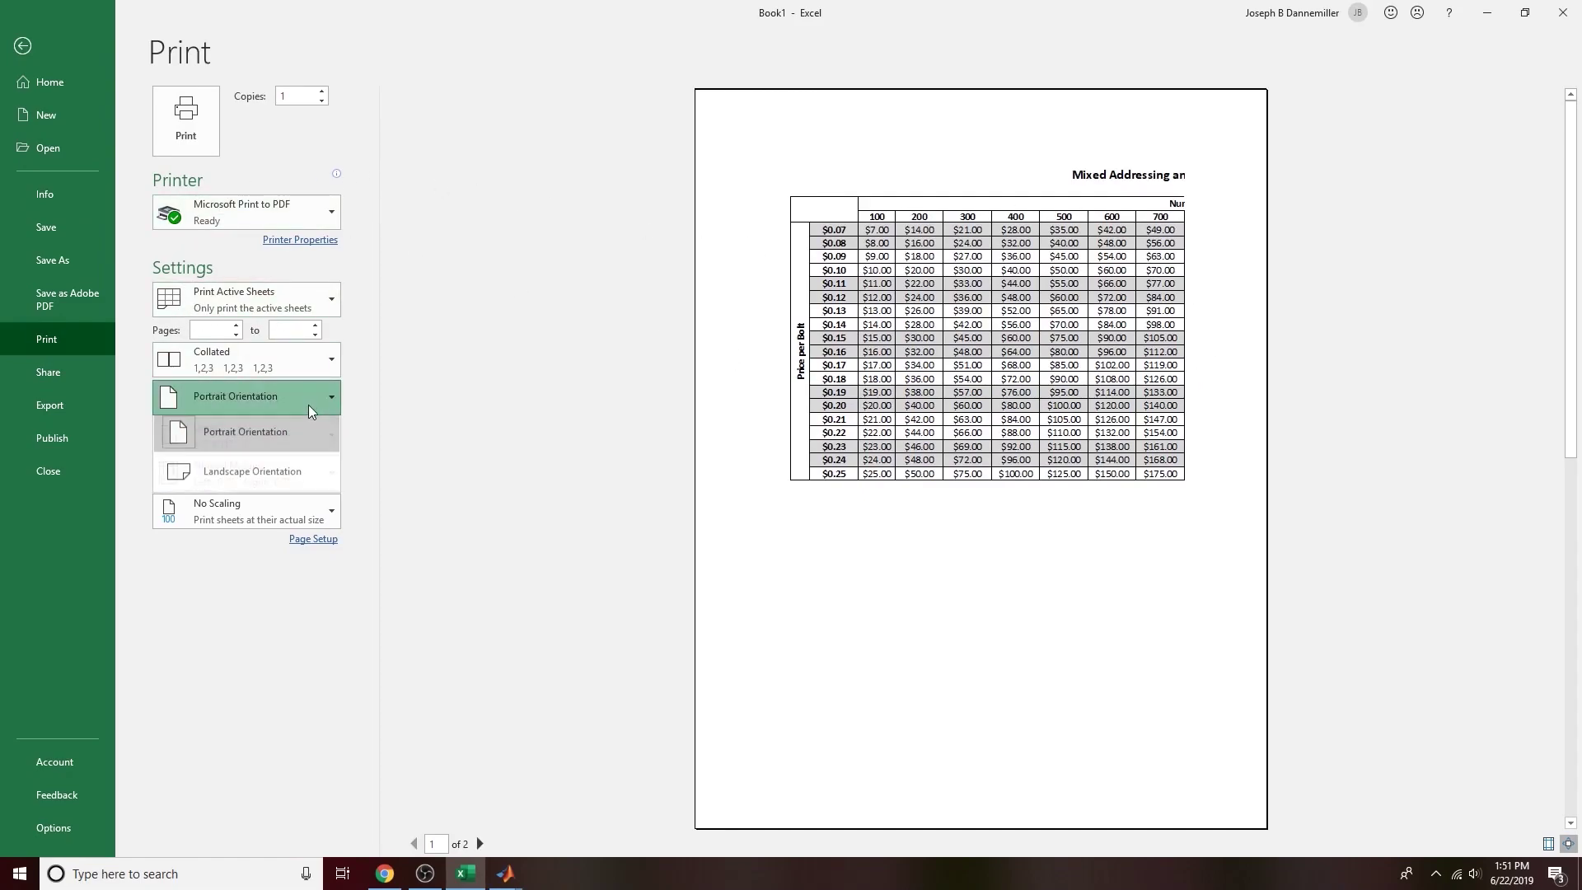
click(233, 469)
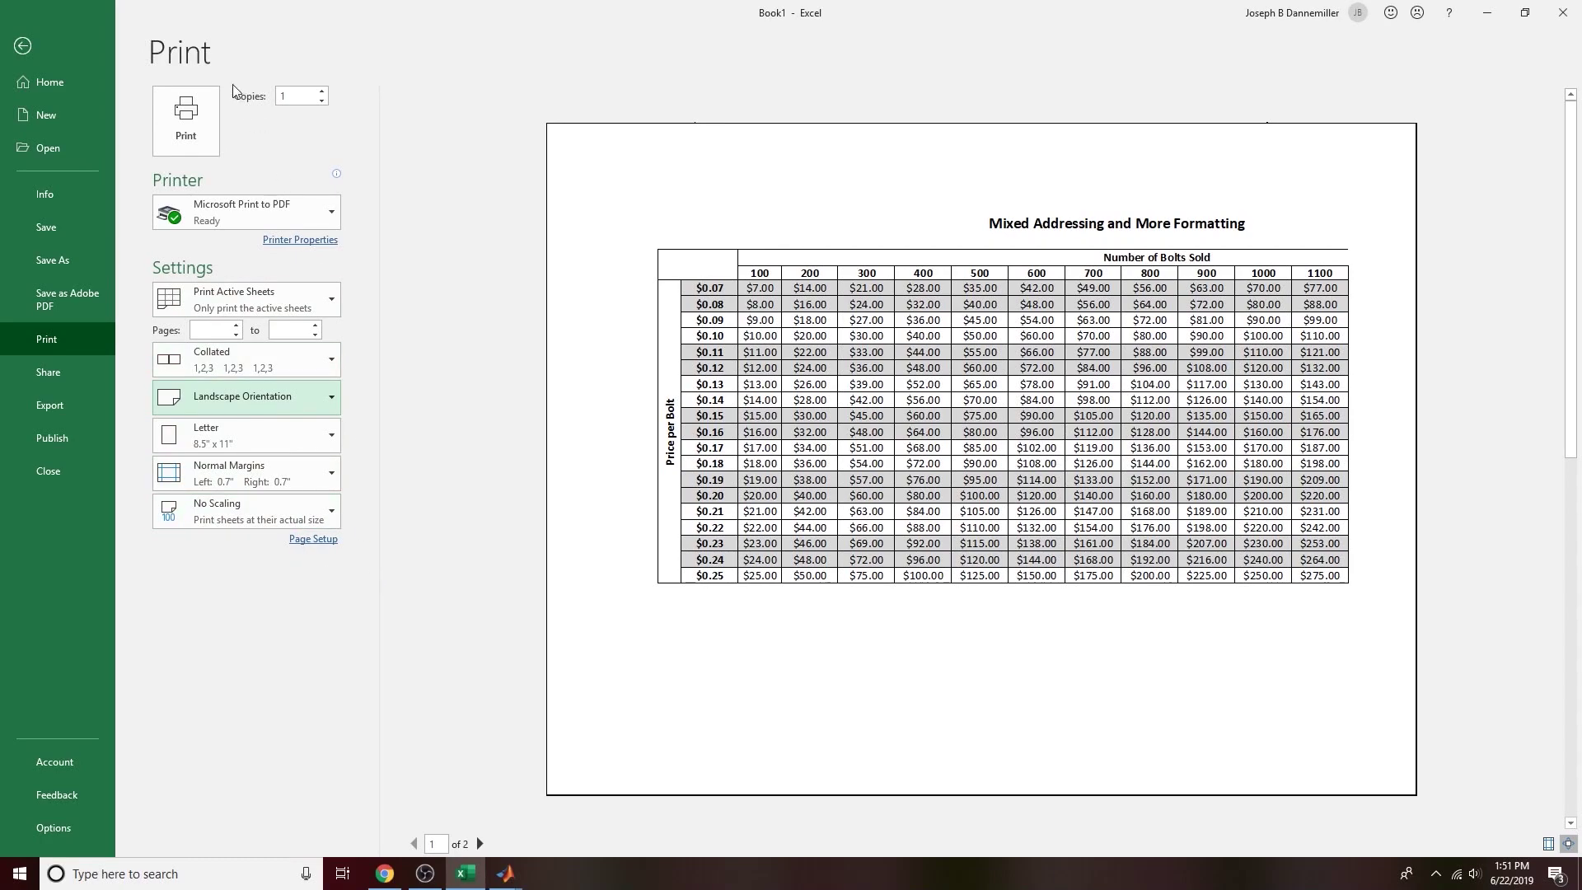
click(310, 295)
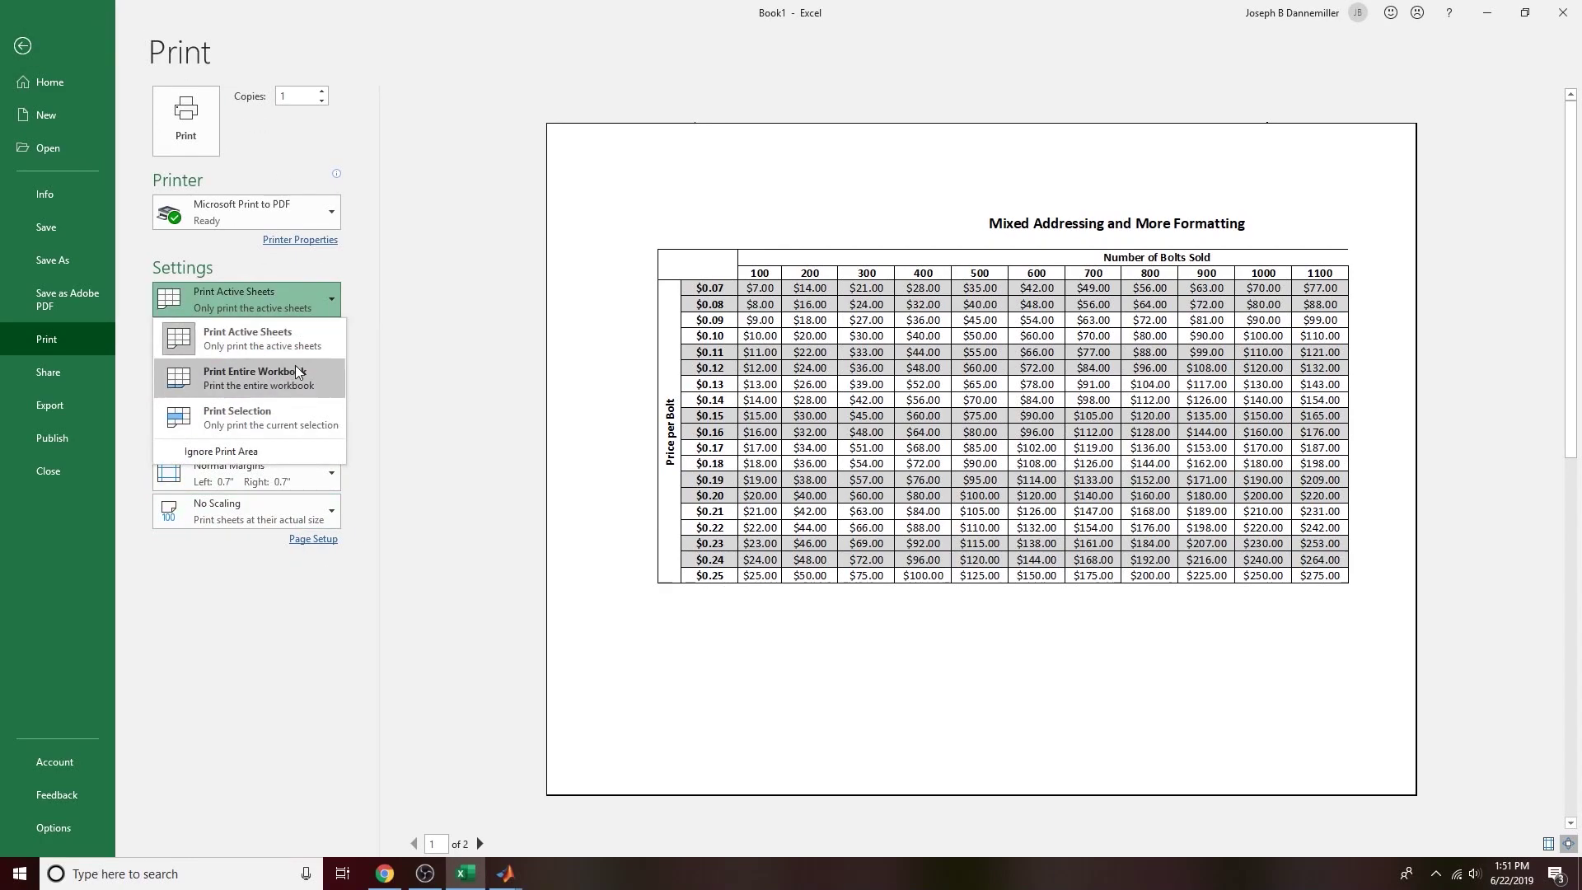
click(394, 429)
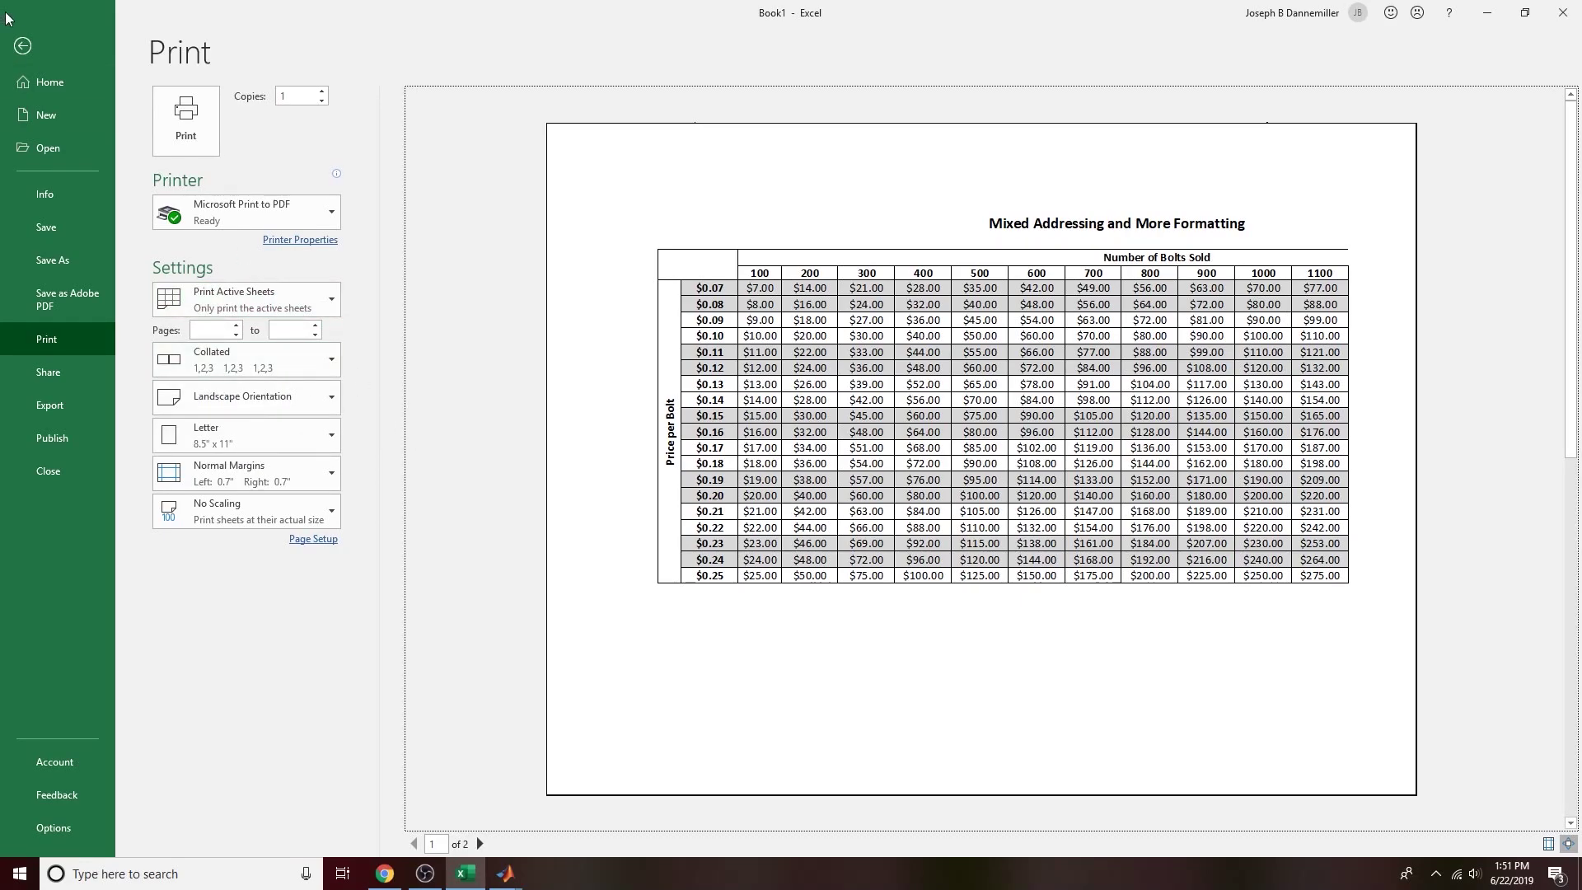
click(22, 46)
Step: Restrict printing to the selected title and table range B3:R25, preview the pages, and return to the sheet
drag(116, 245, 1088, 678)
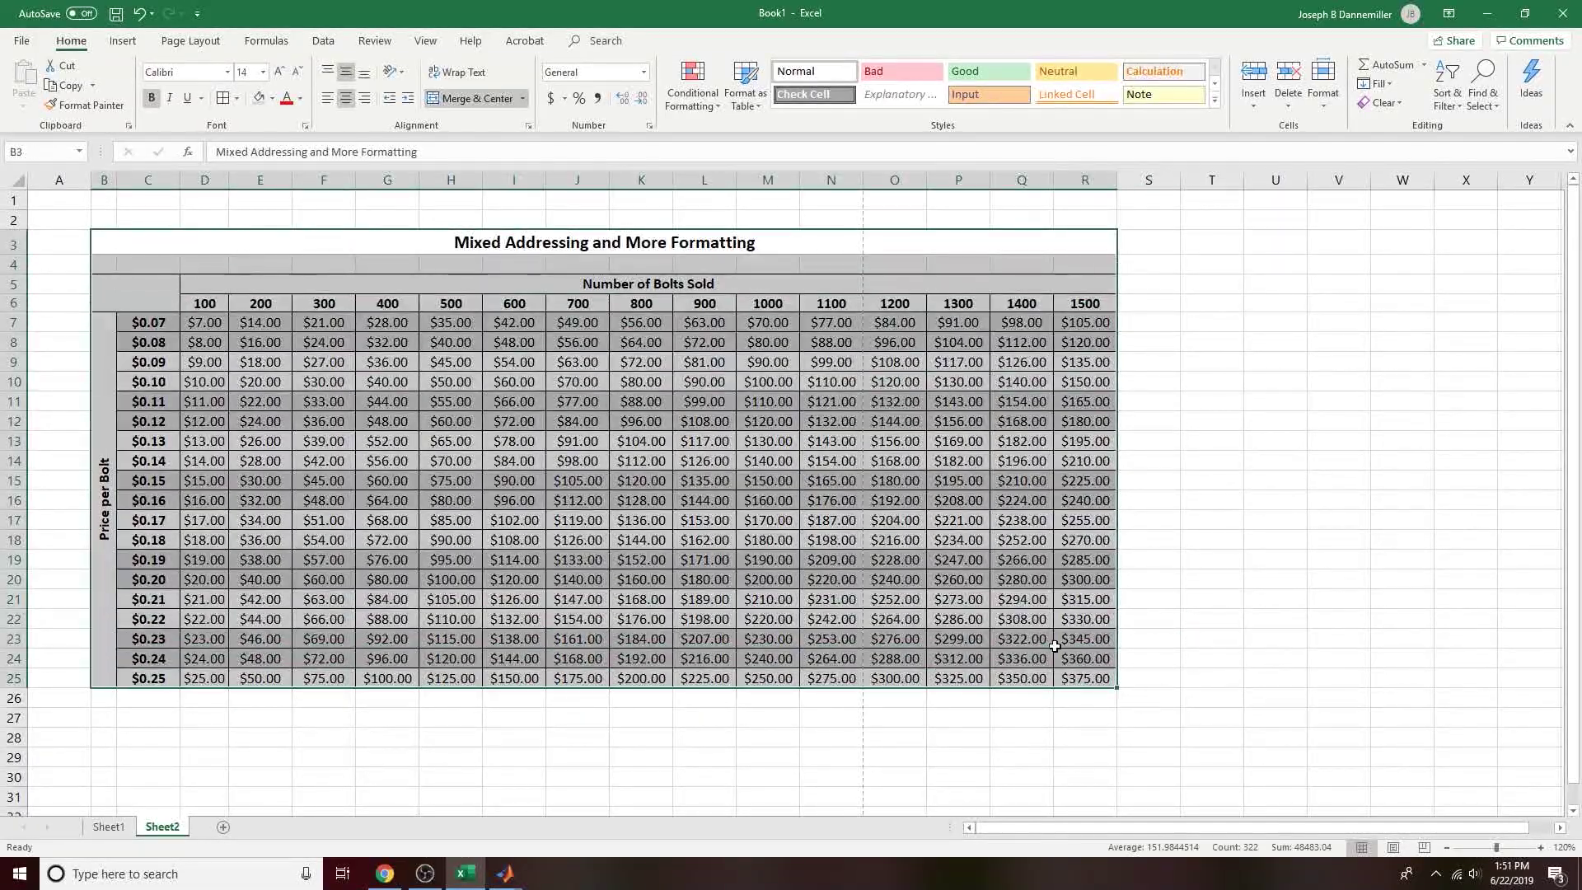
click(22, 40)
click(70, 337)
click(206, 299)
click(256, 415)
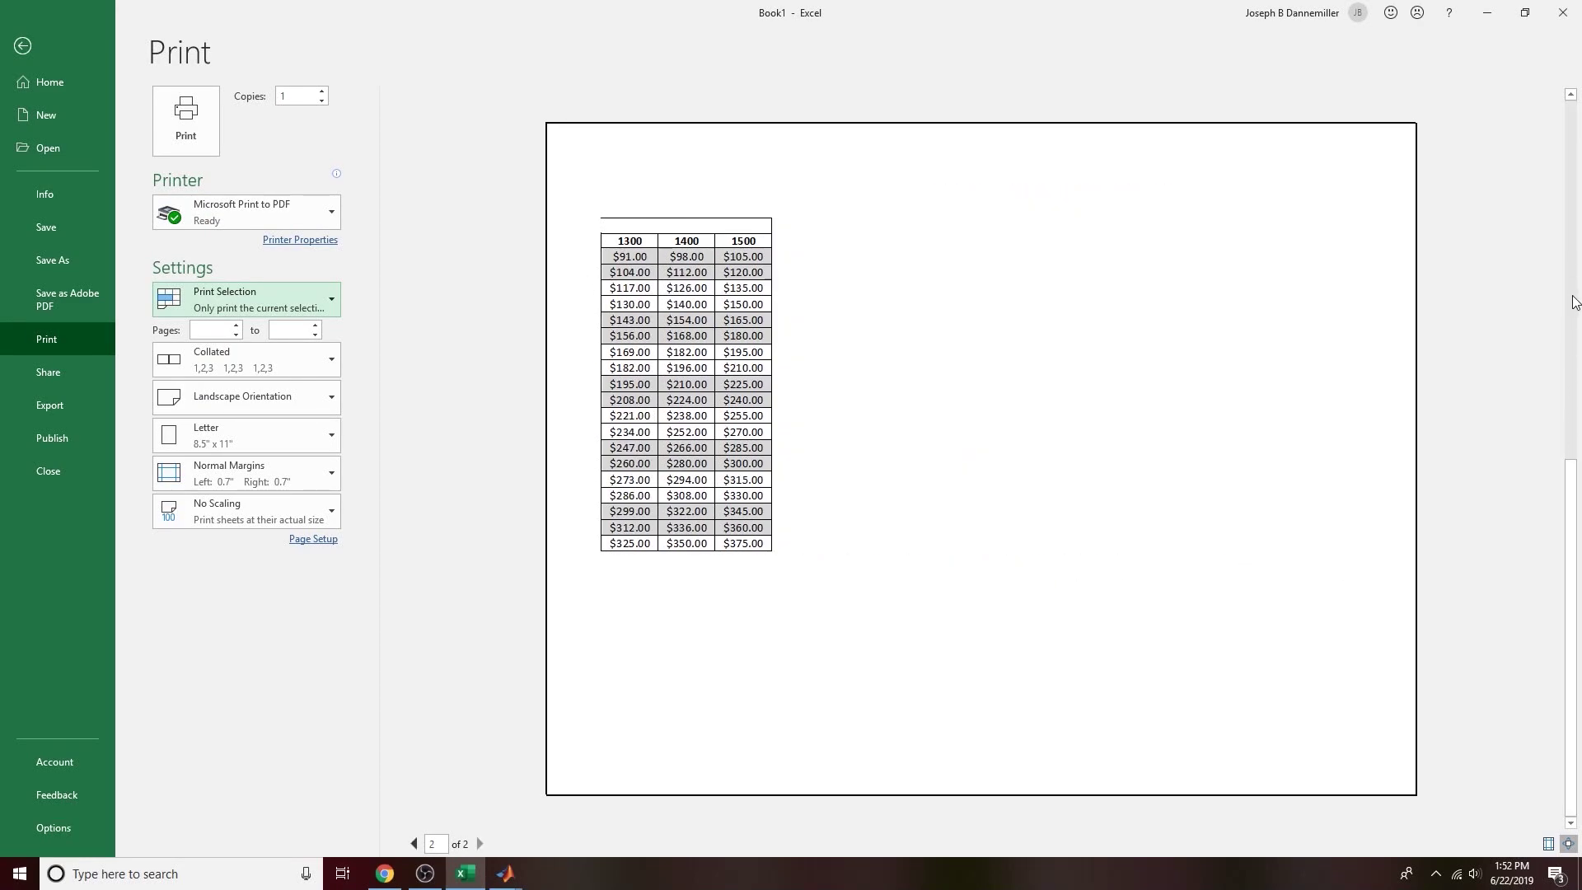
key(Escape)
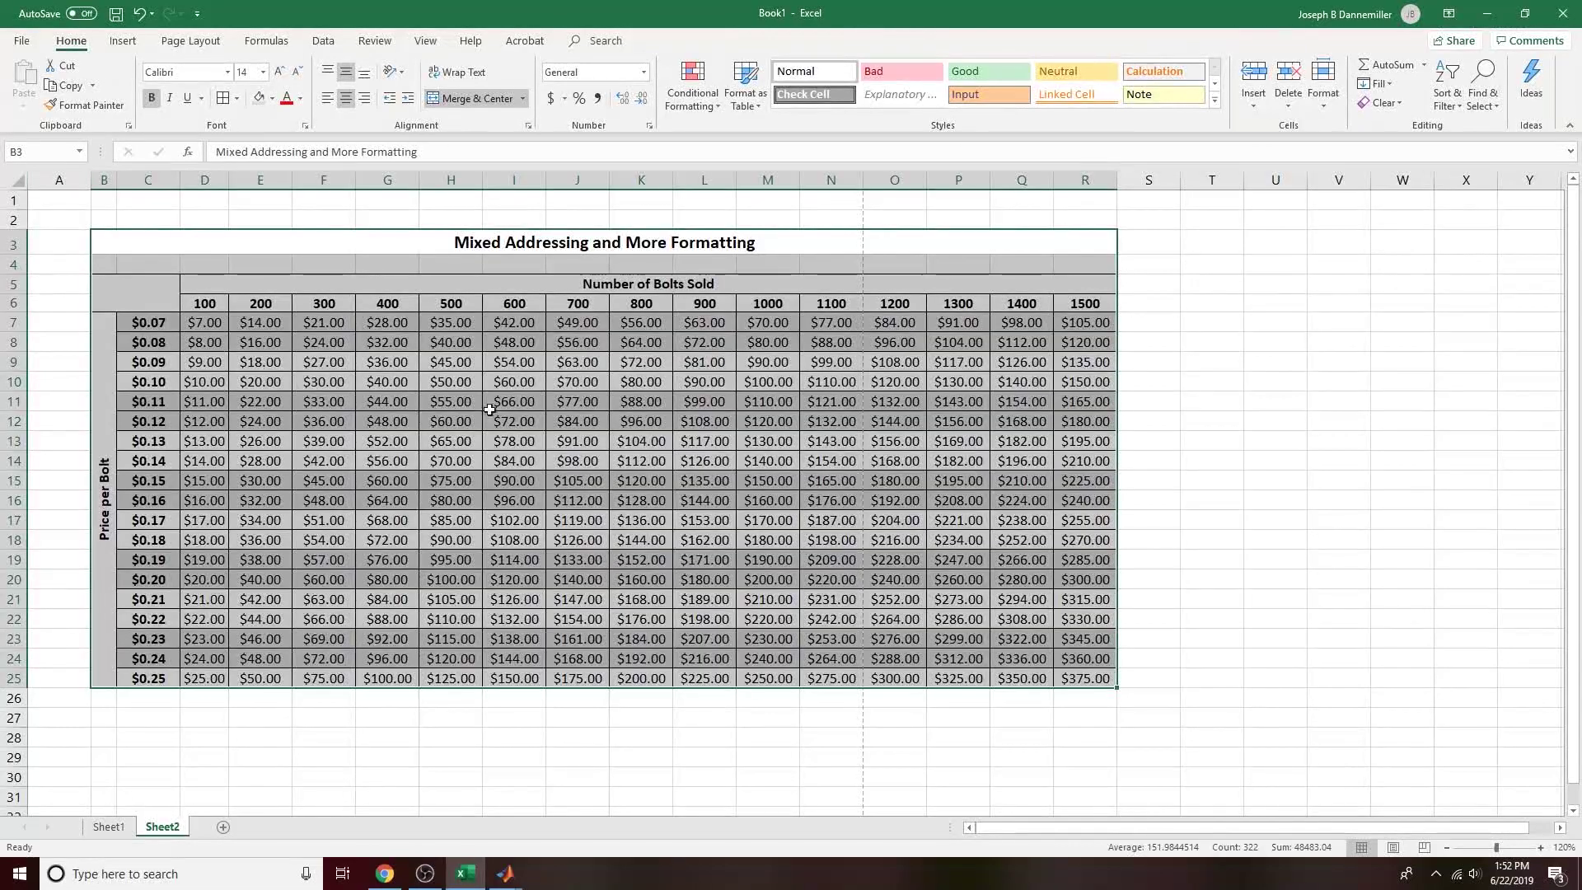
click(1191, 400)
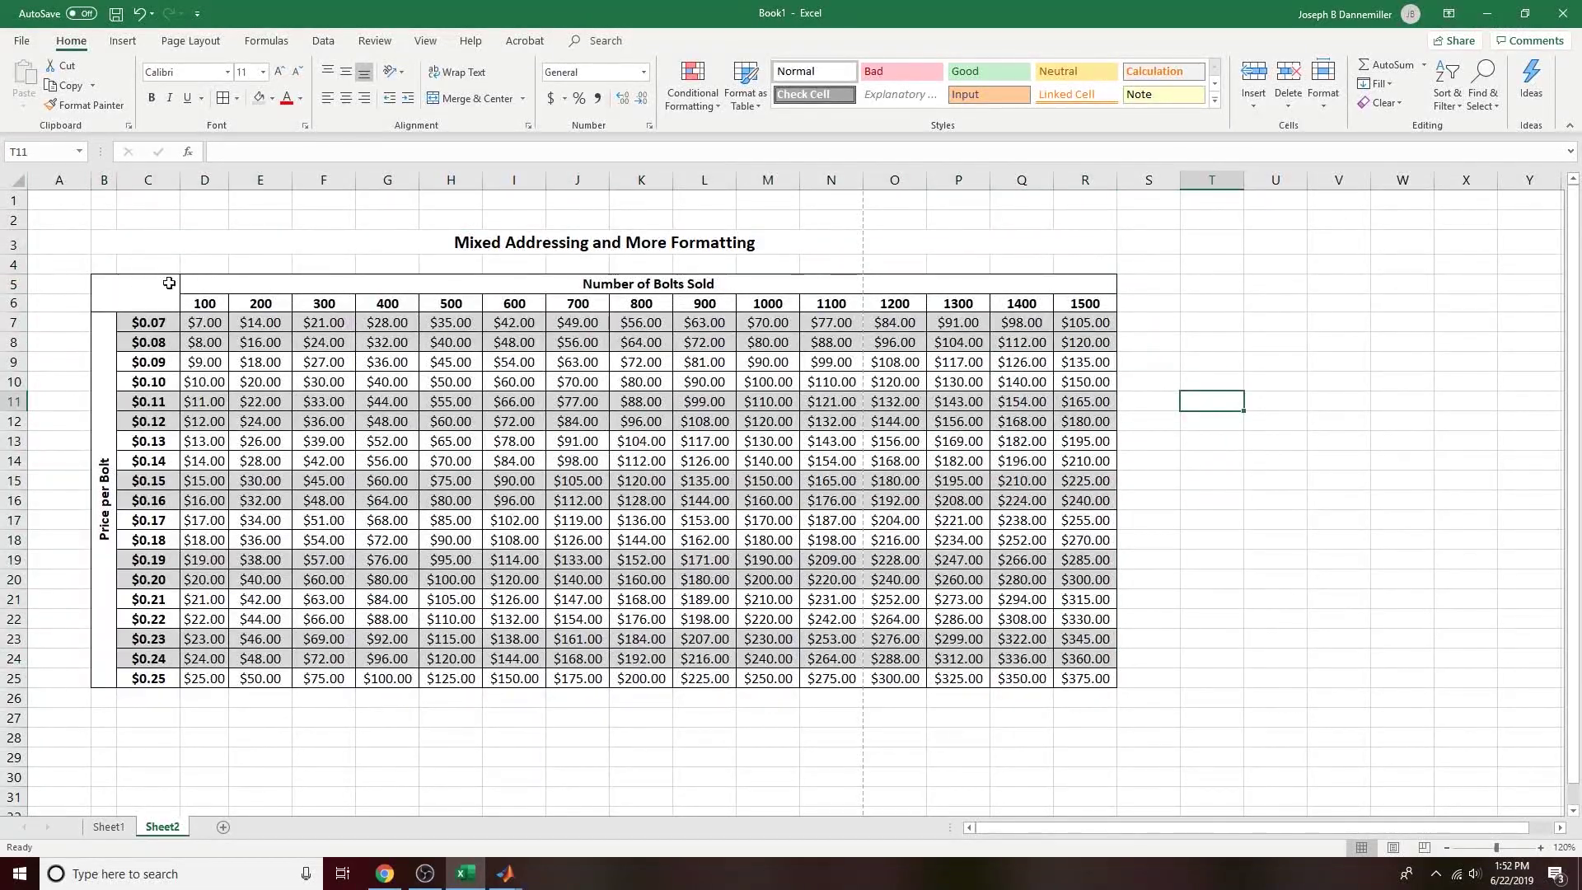
Step: Check the print preview of the bolt sheet with only an empty cell selected, and return to the sheet
click(21, 41)
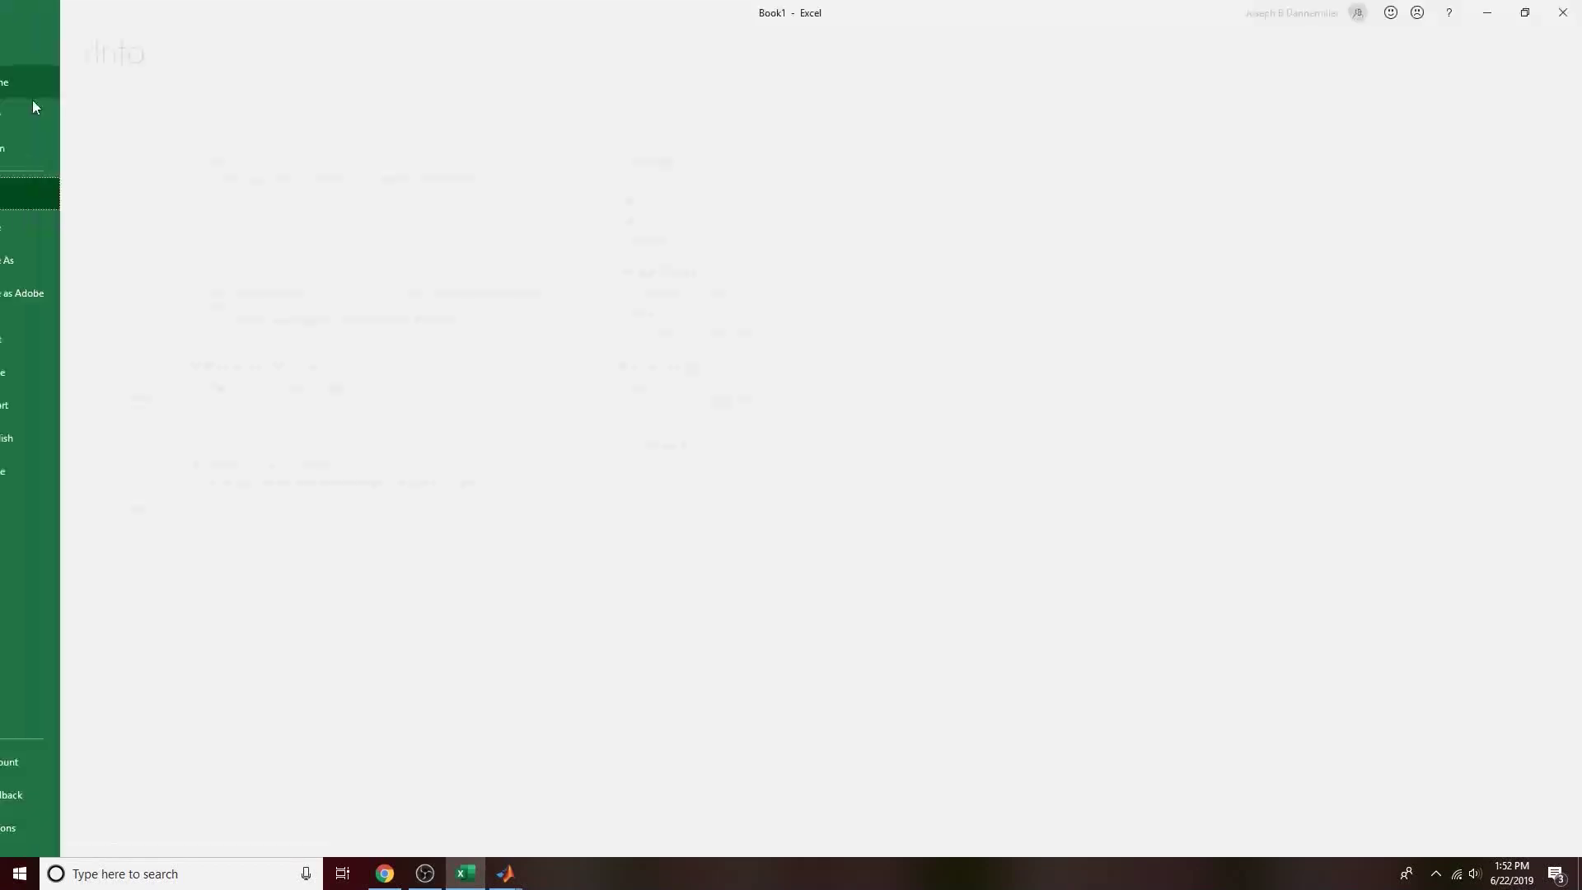
click(67, 339)
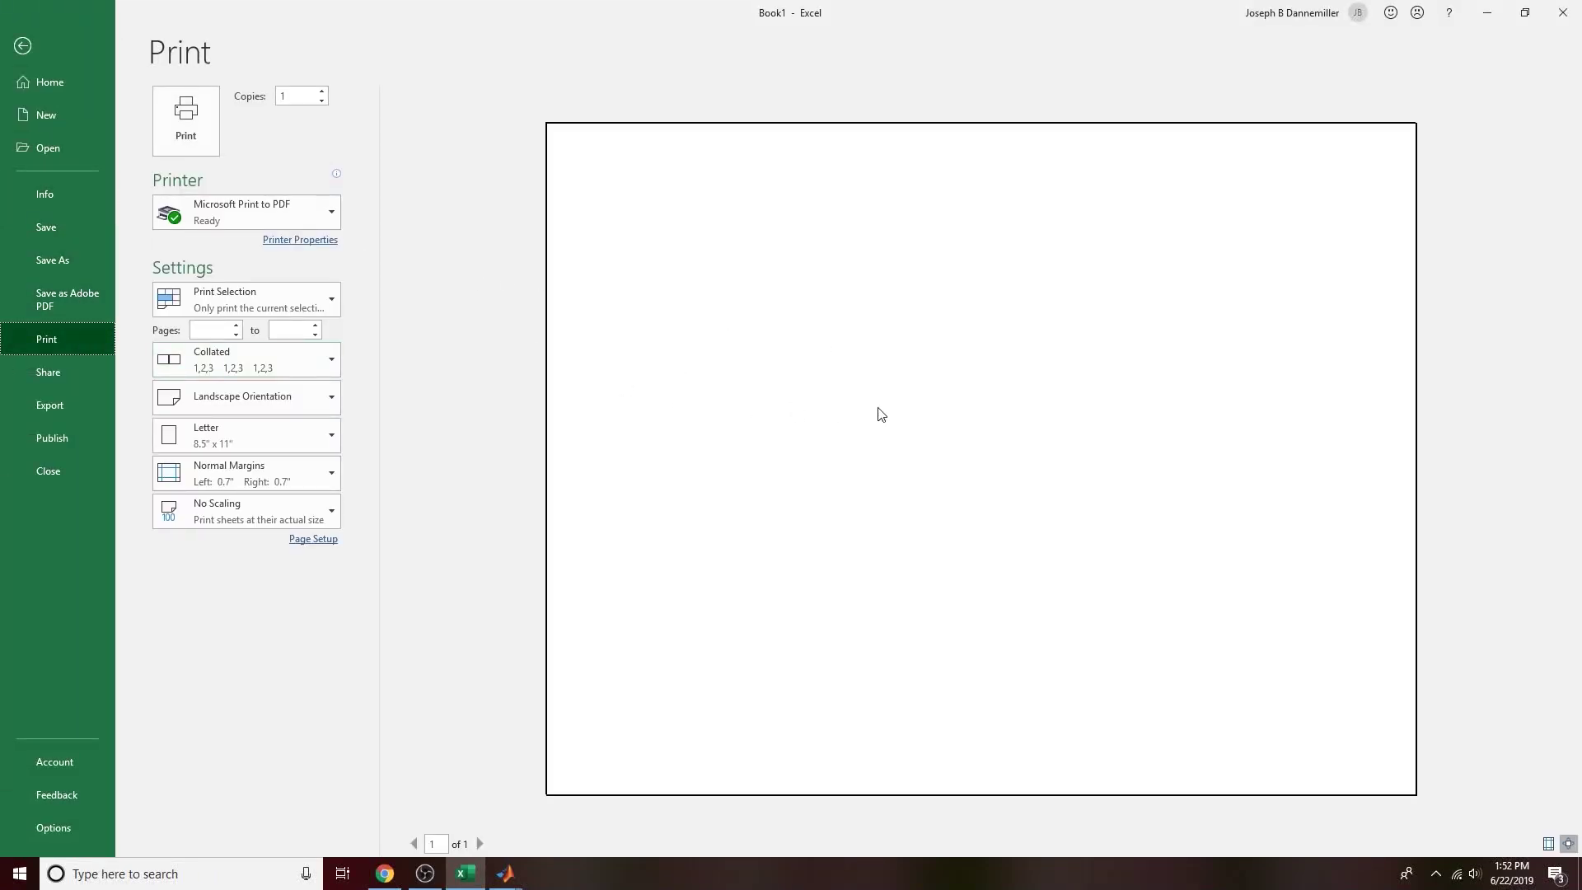
key(Escape)
Step: Select B3:R25 and check its print preview, look over Sheet1, and go back to Sheet2
drag(124, 236, 882, 612)
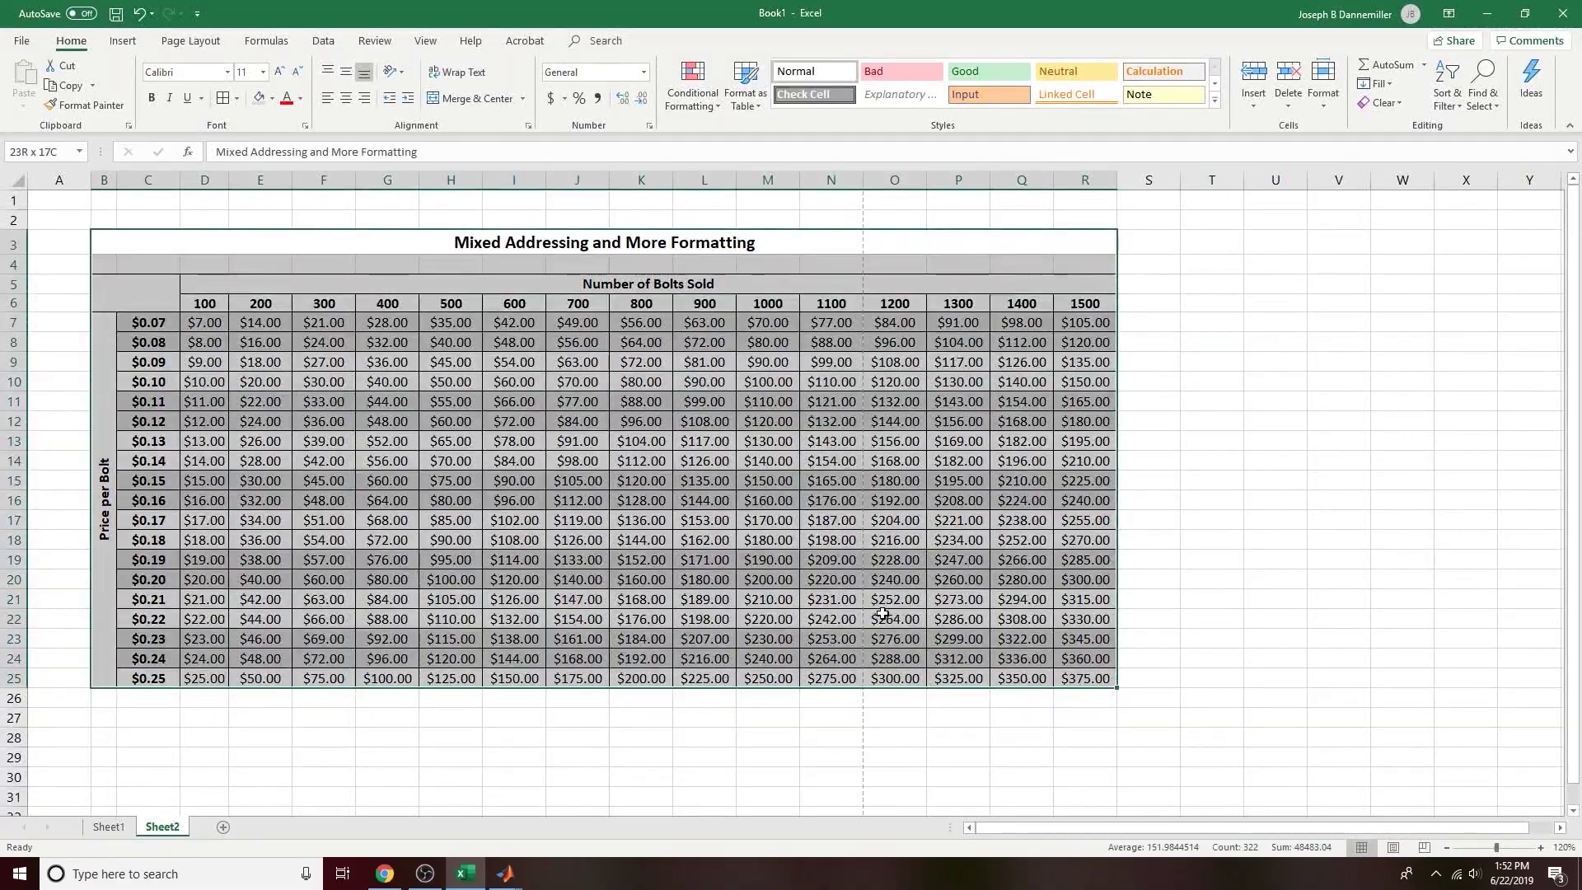
click(22, 40)
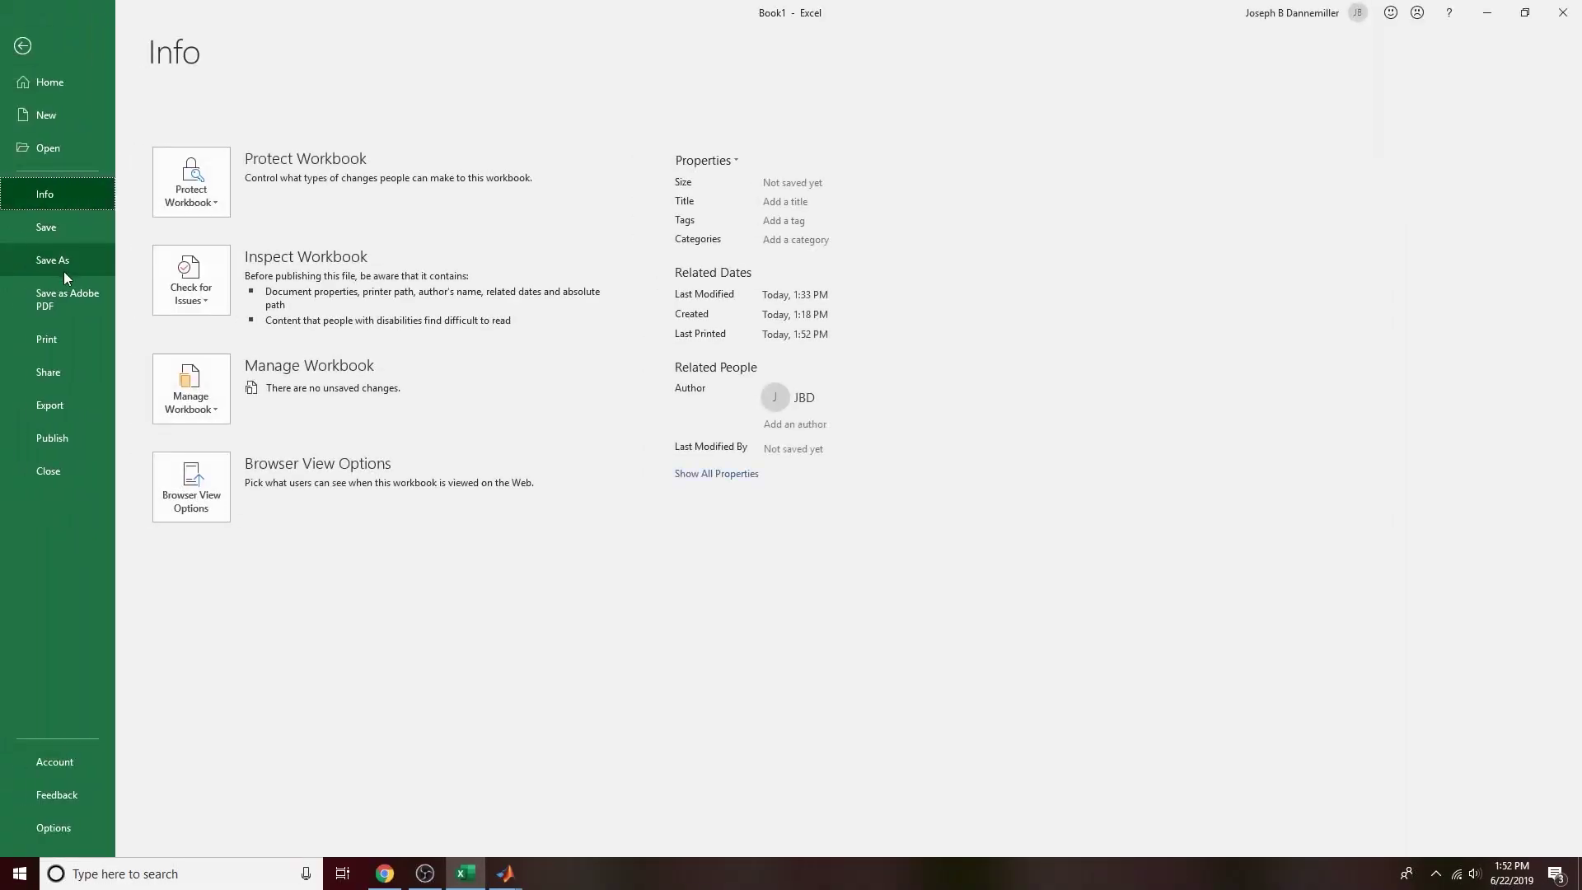
click(65, 337)
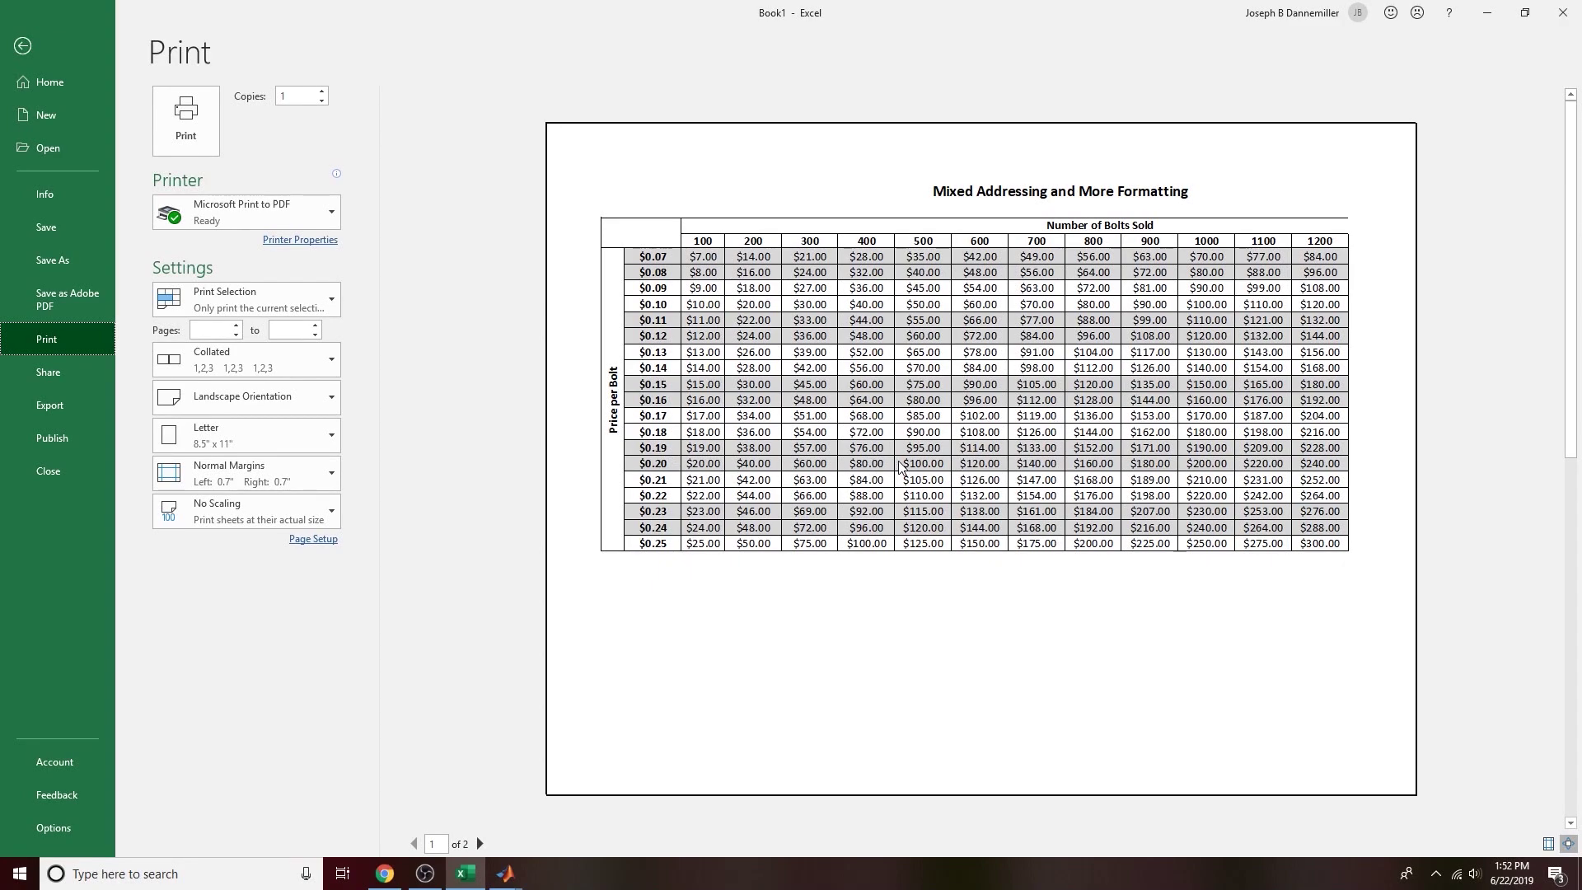
key(Escape)
click(1275, 380)
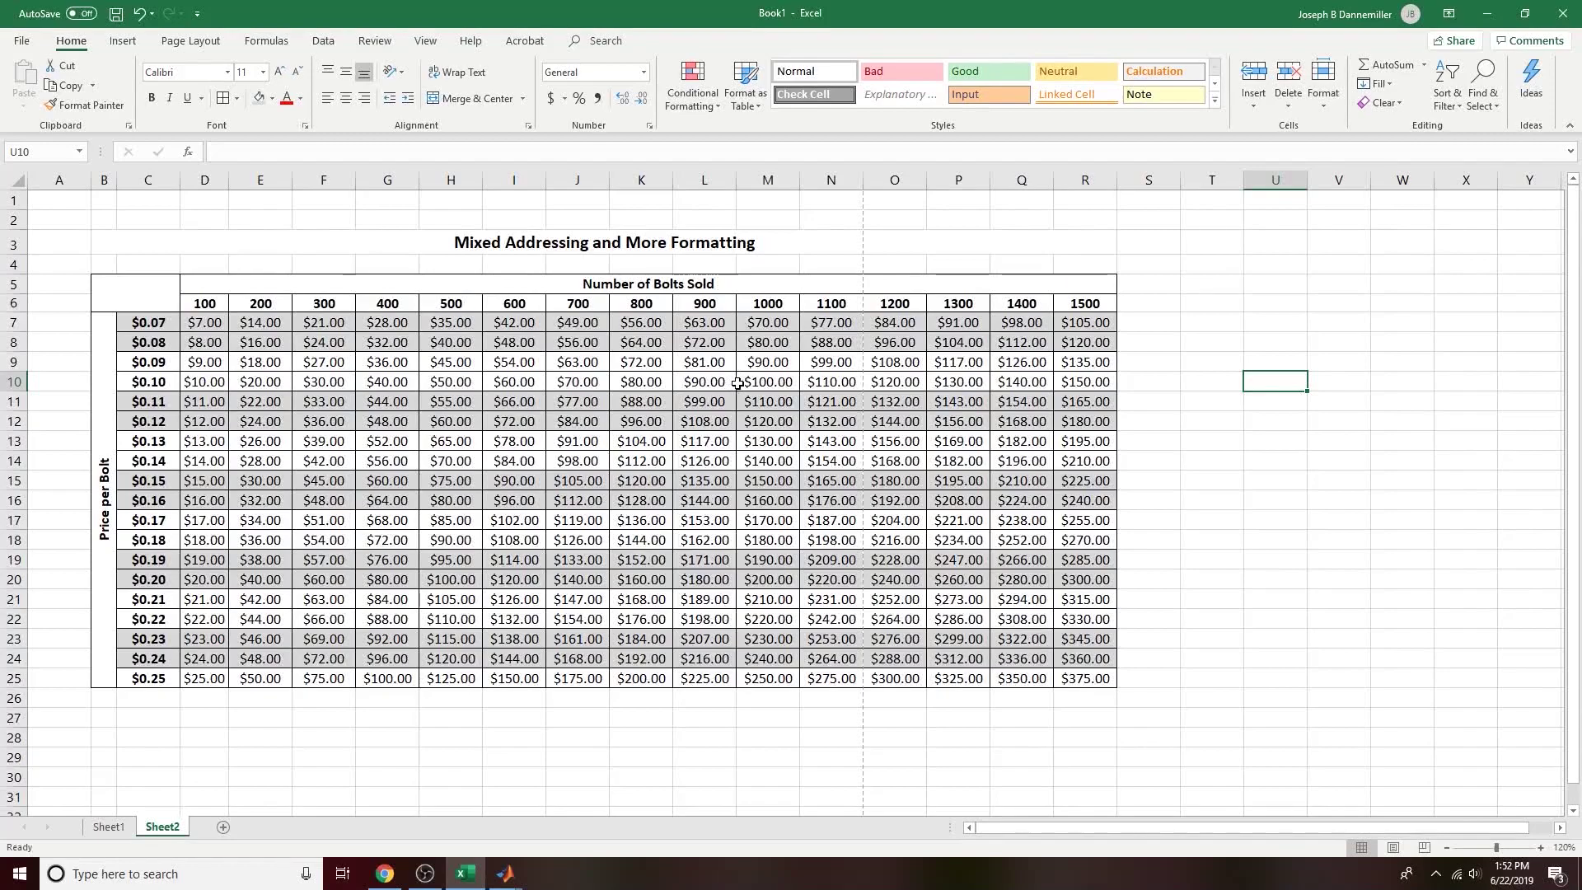
click(110, 826)
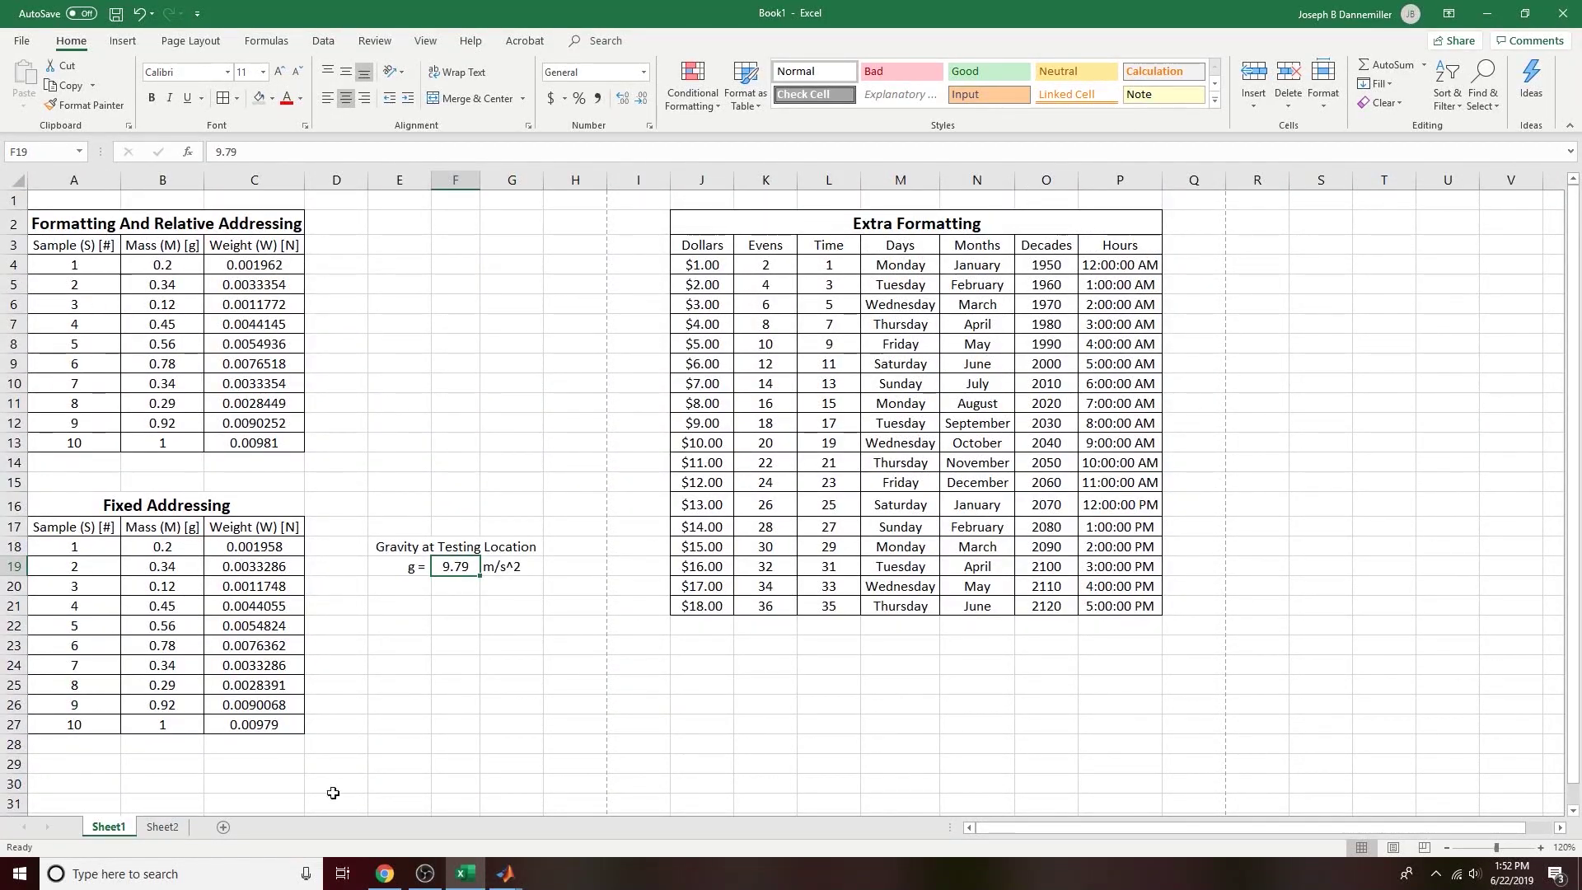
click(162, 827)
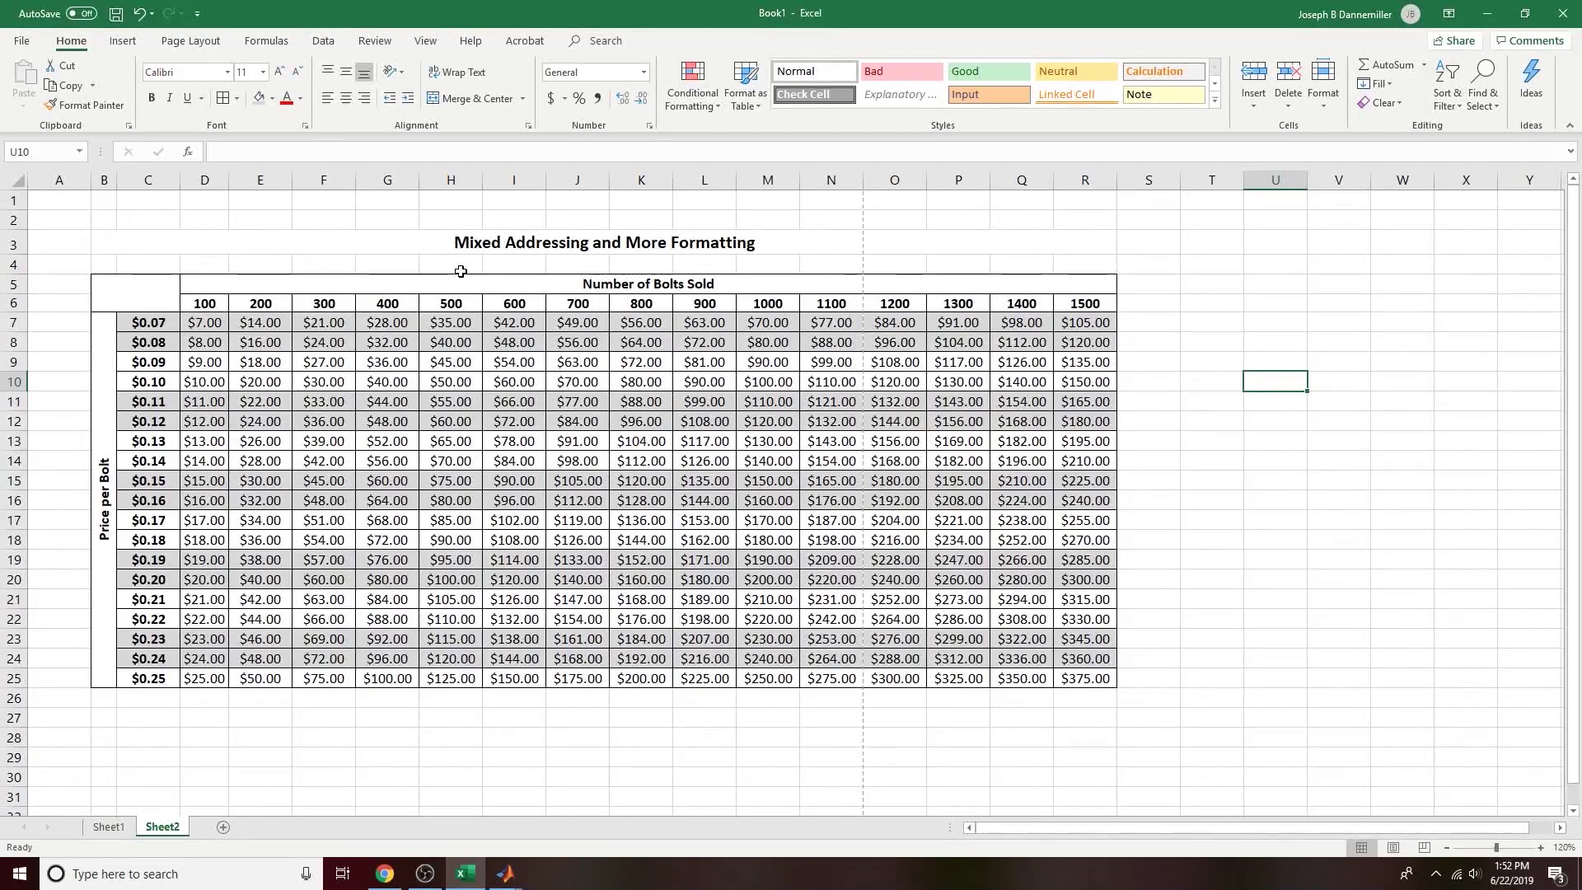
Step: Start saving the workbook and browse to the MATLAB folder inside the user profile on the C: drive
click(116, 14)
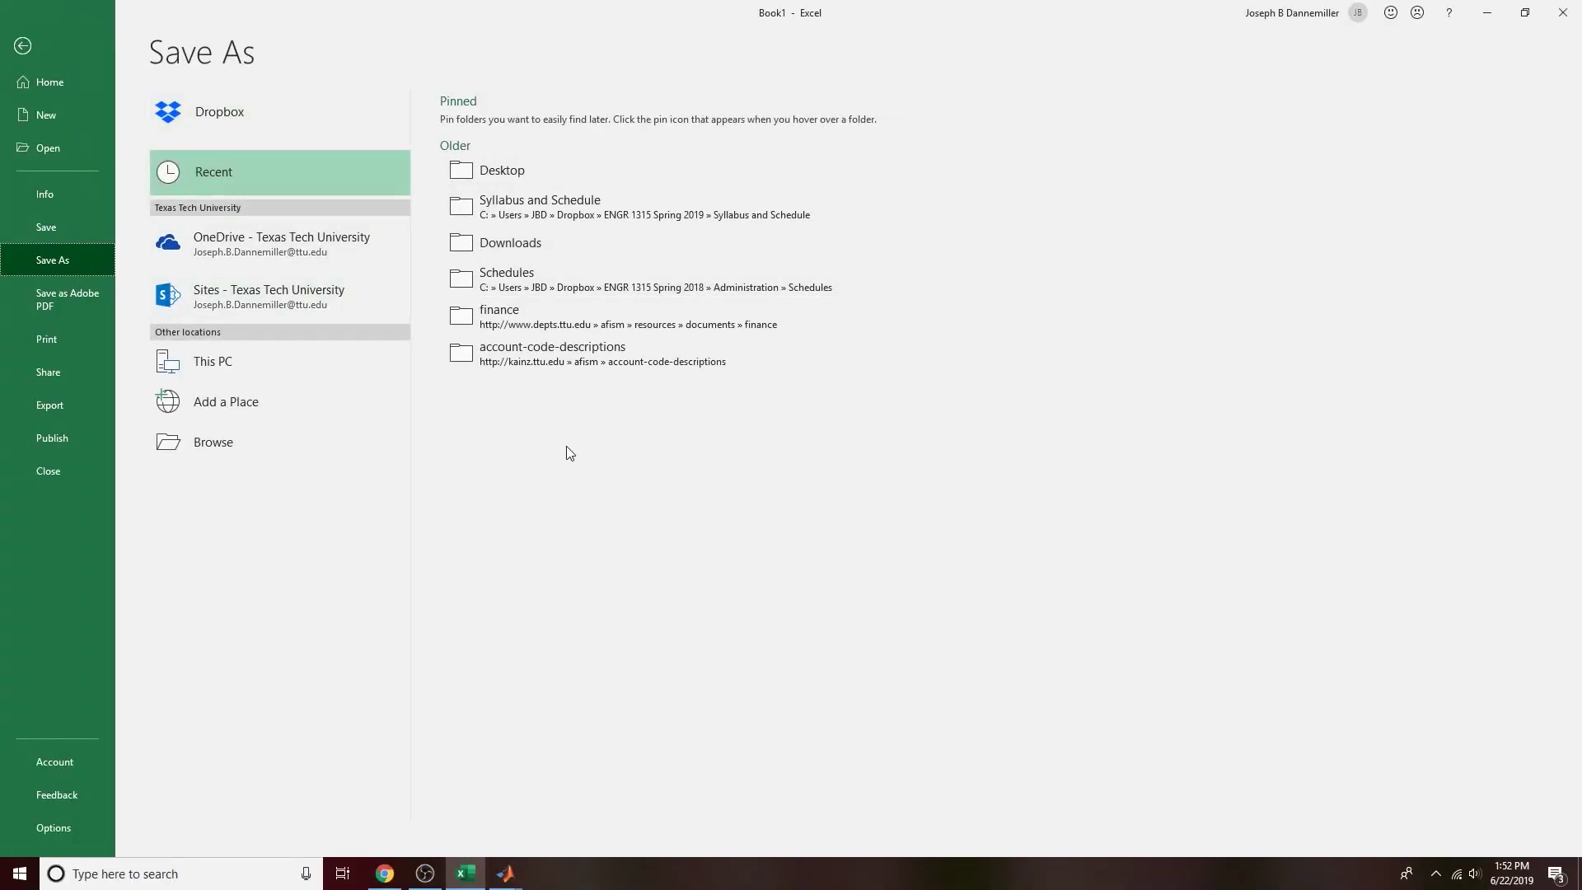
click(260, 450)
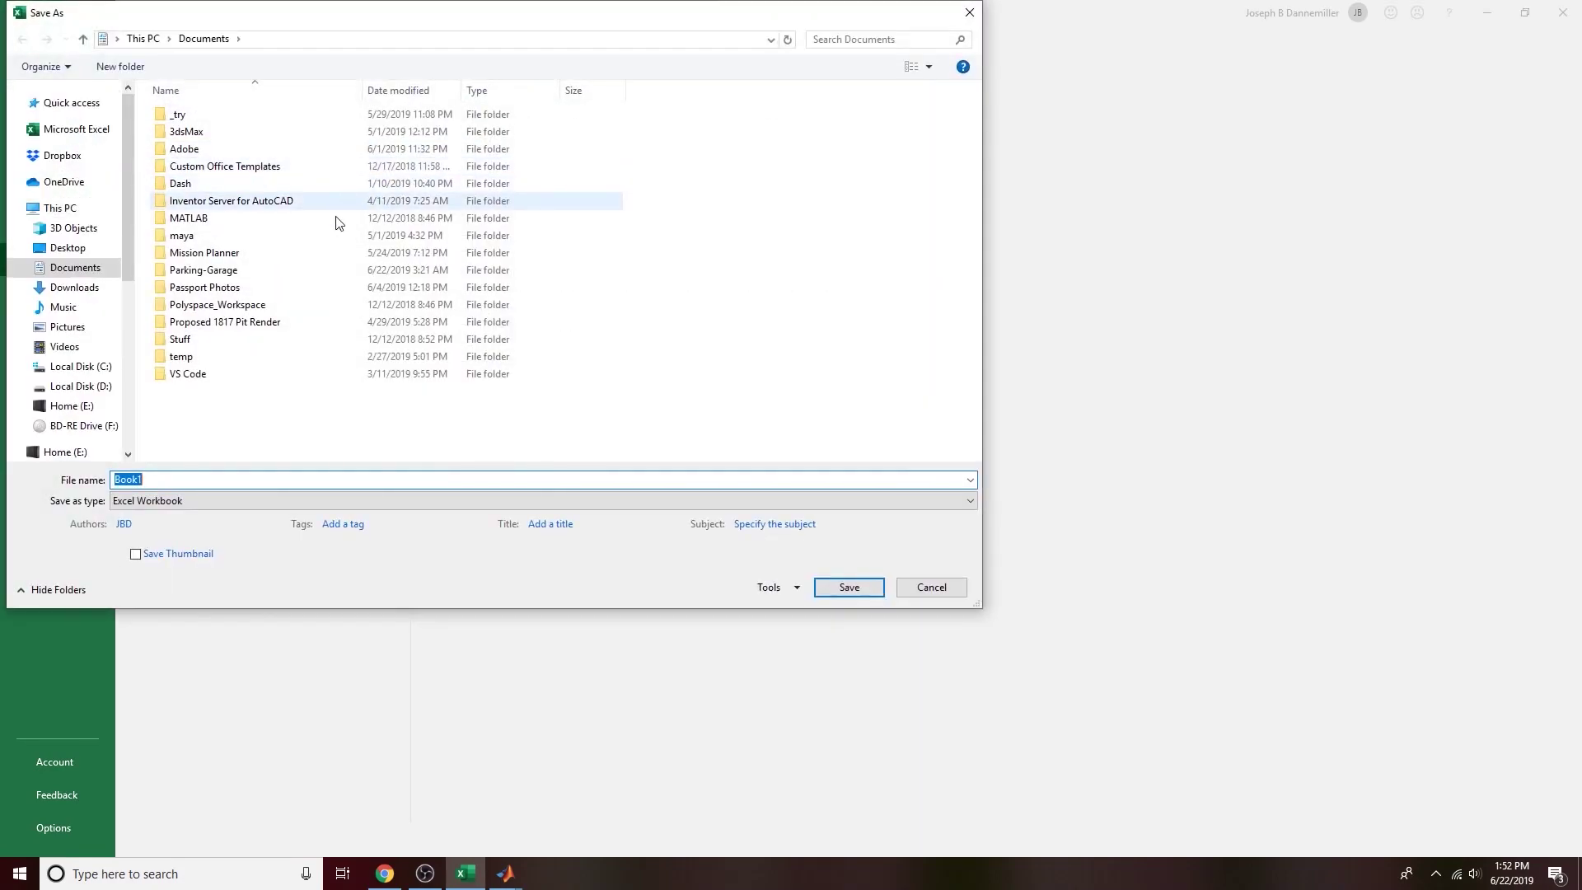
click(79, 366)
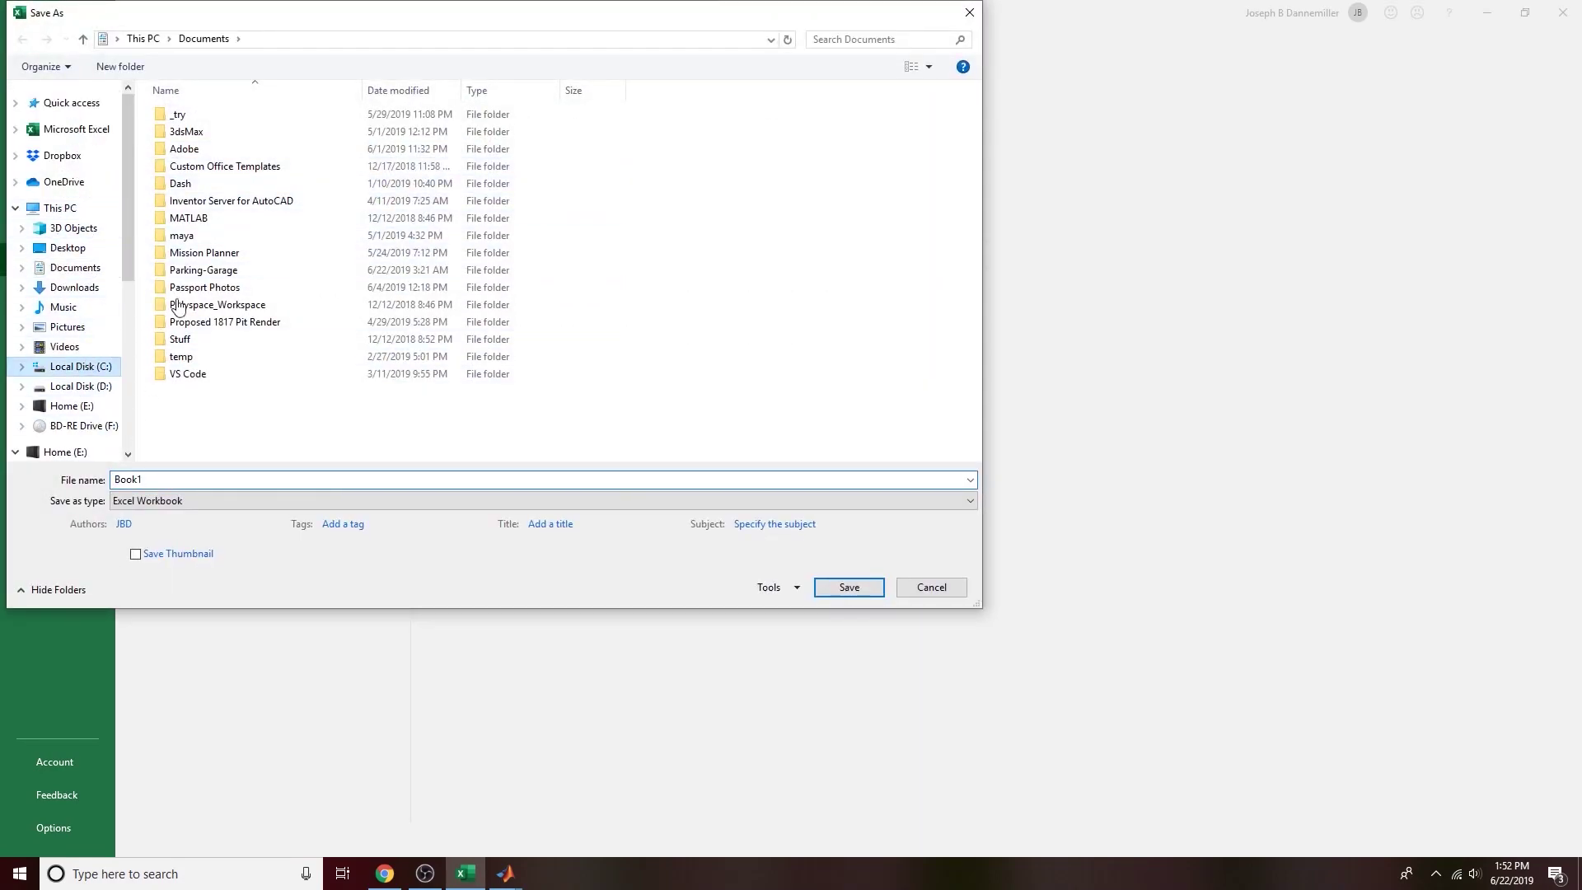
double_click(197, 218)
double_click(198, 133)
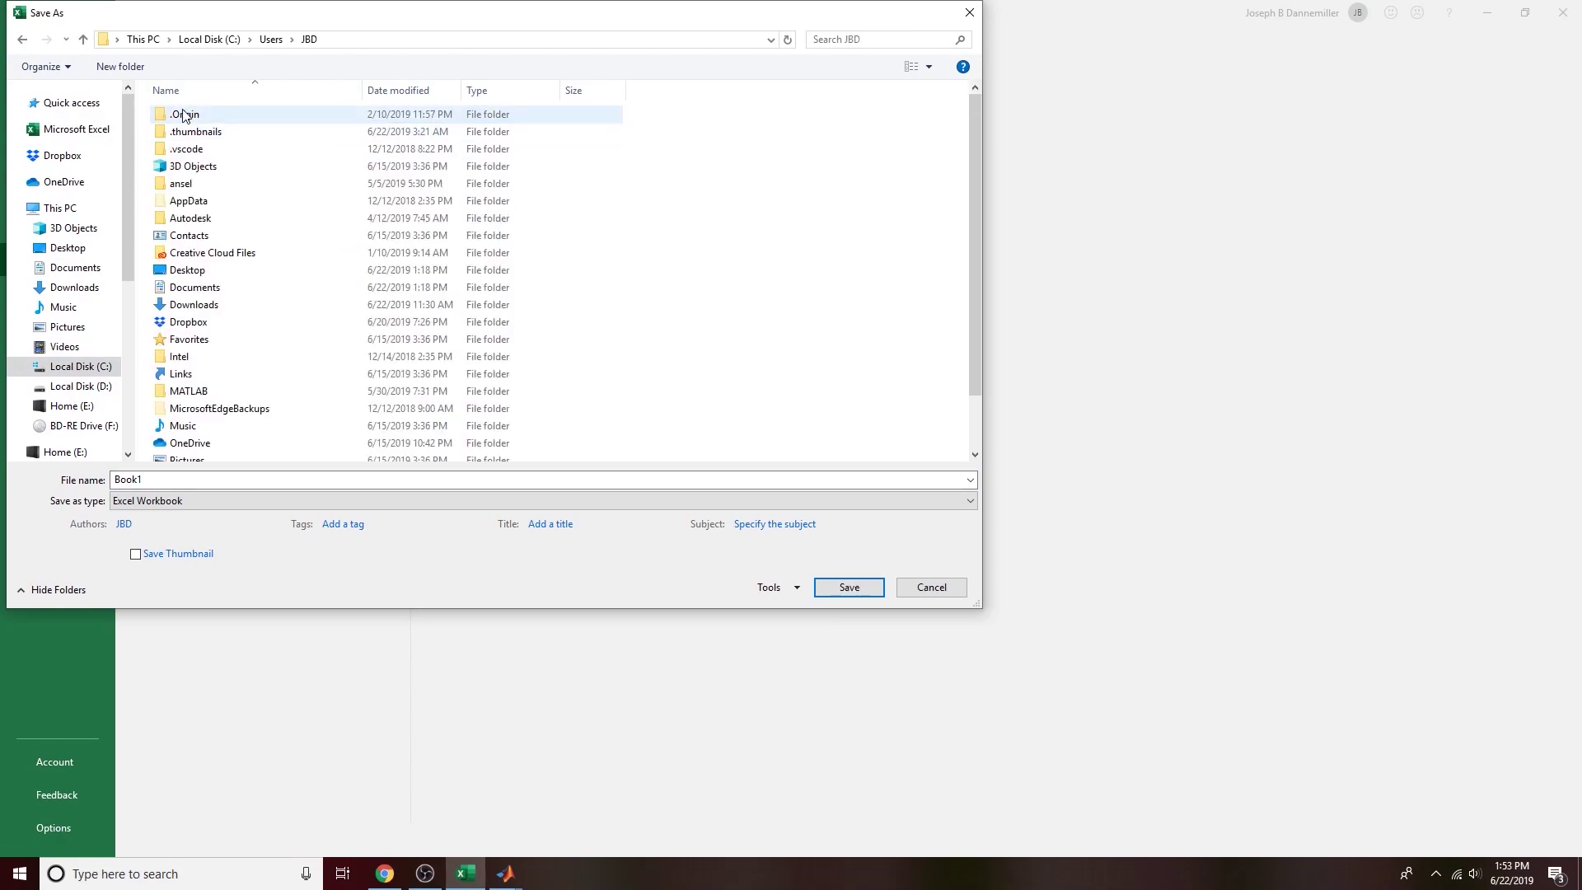
double_click(188, 389)
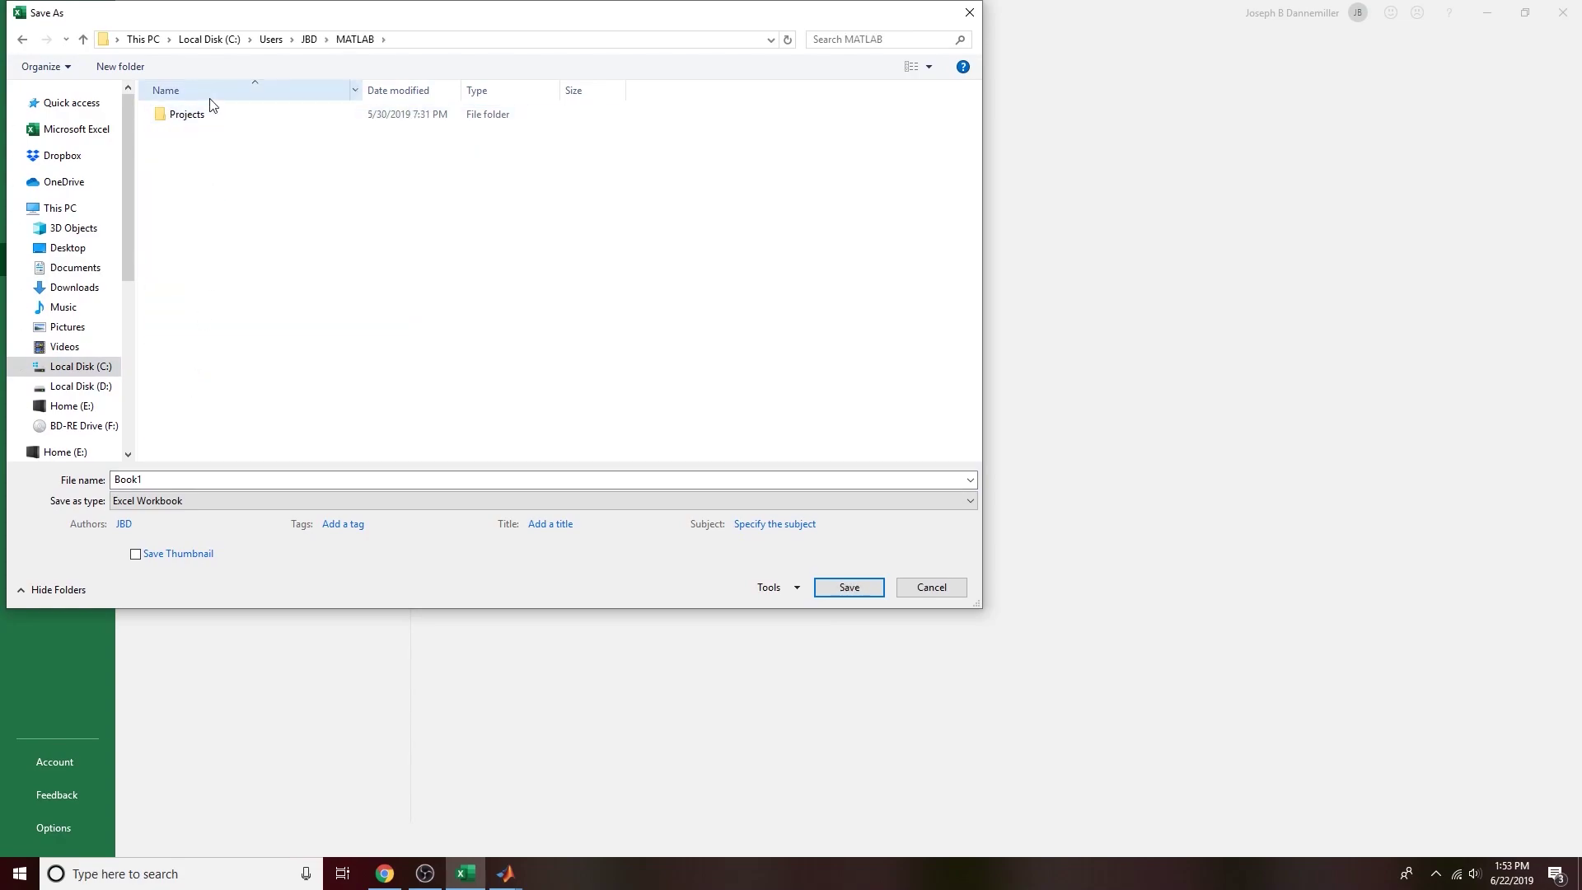
Step: Save the workbook under the file name "Excel Referencing and Formatting"
click(151, 480)
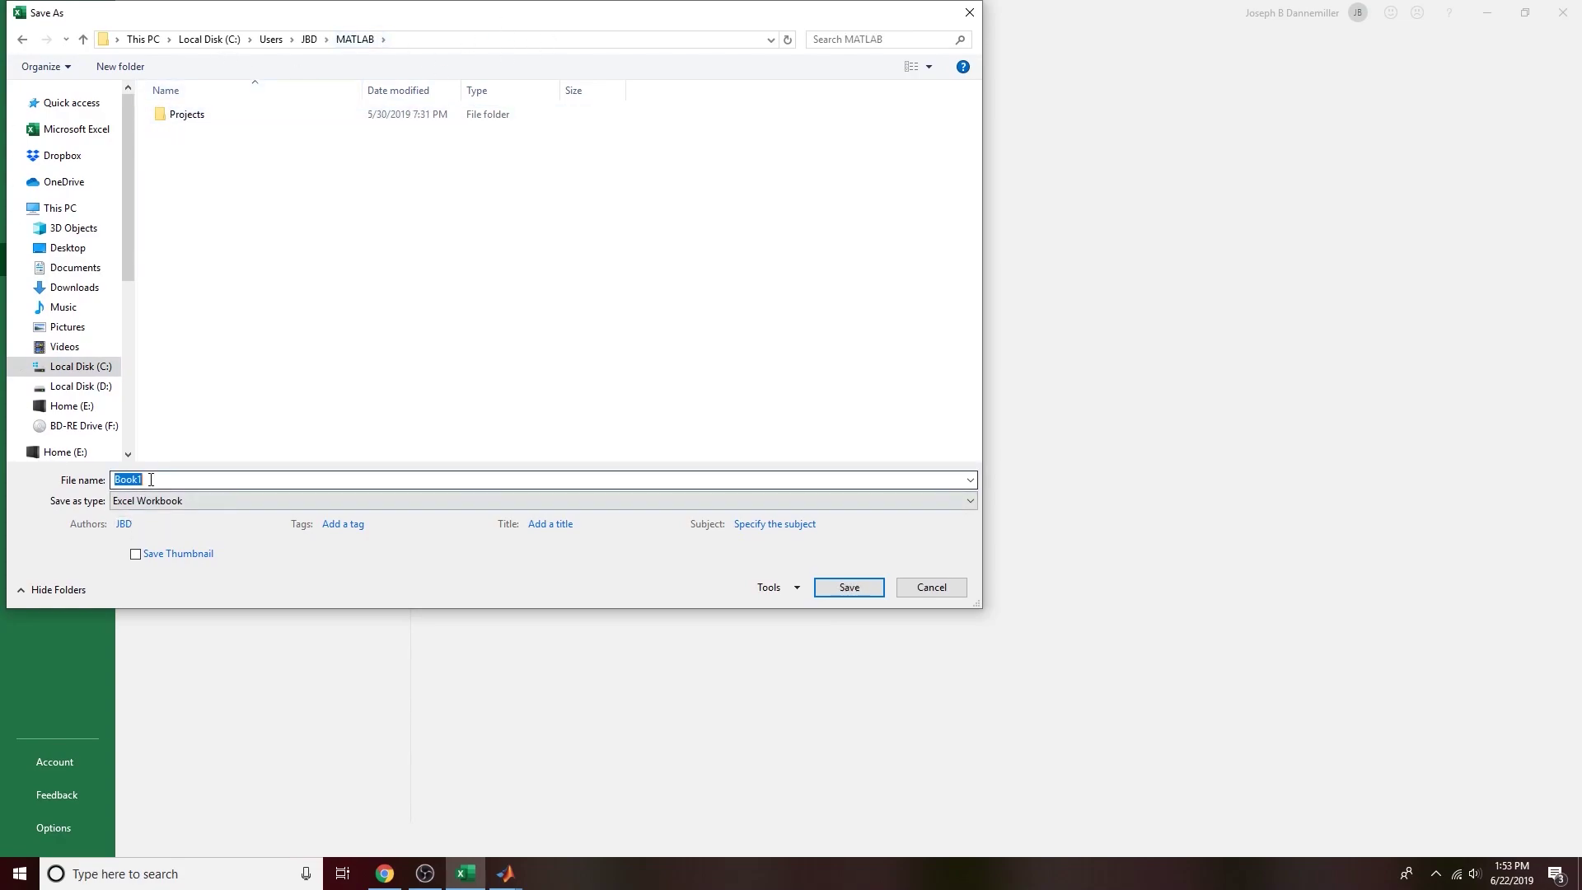
text(Excel Referencing and)
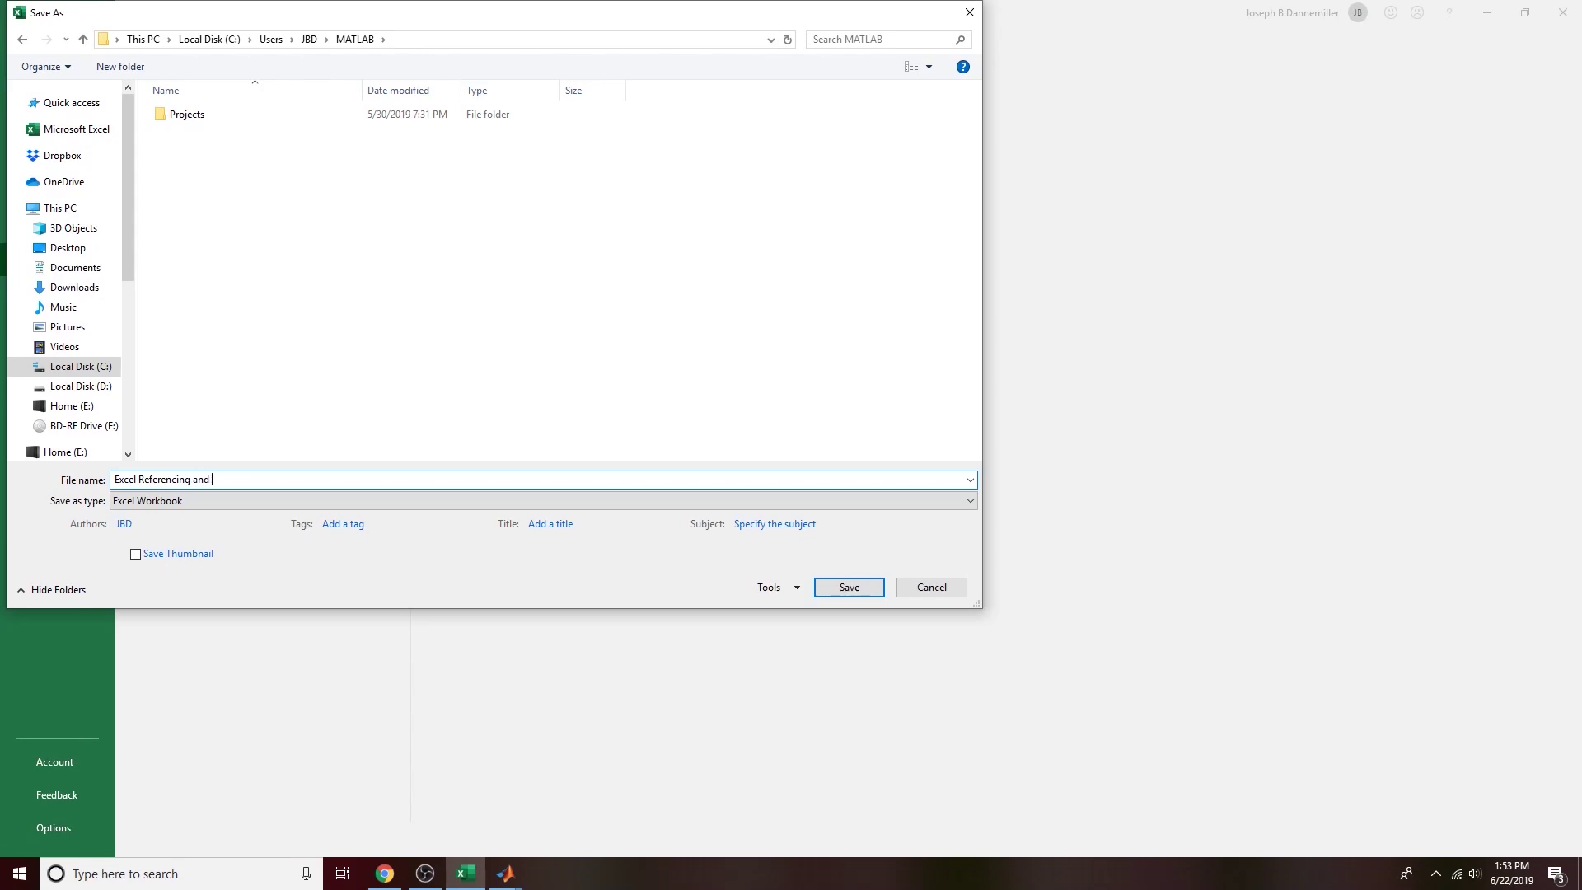
text(ting)
key(Return)
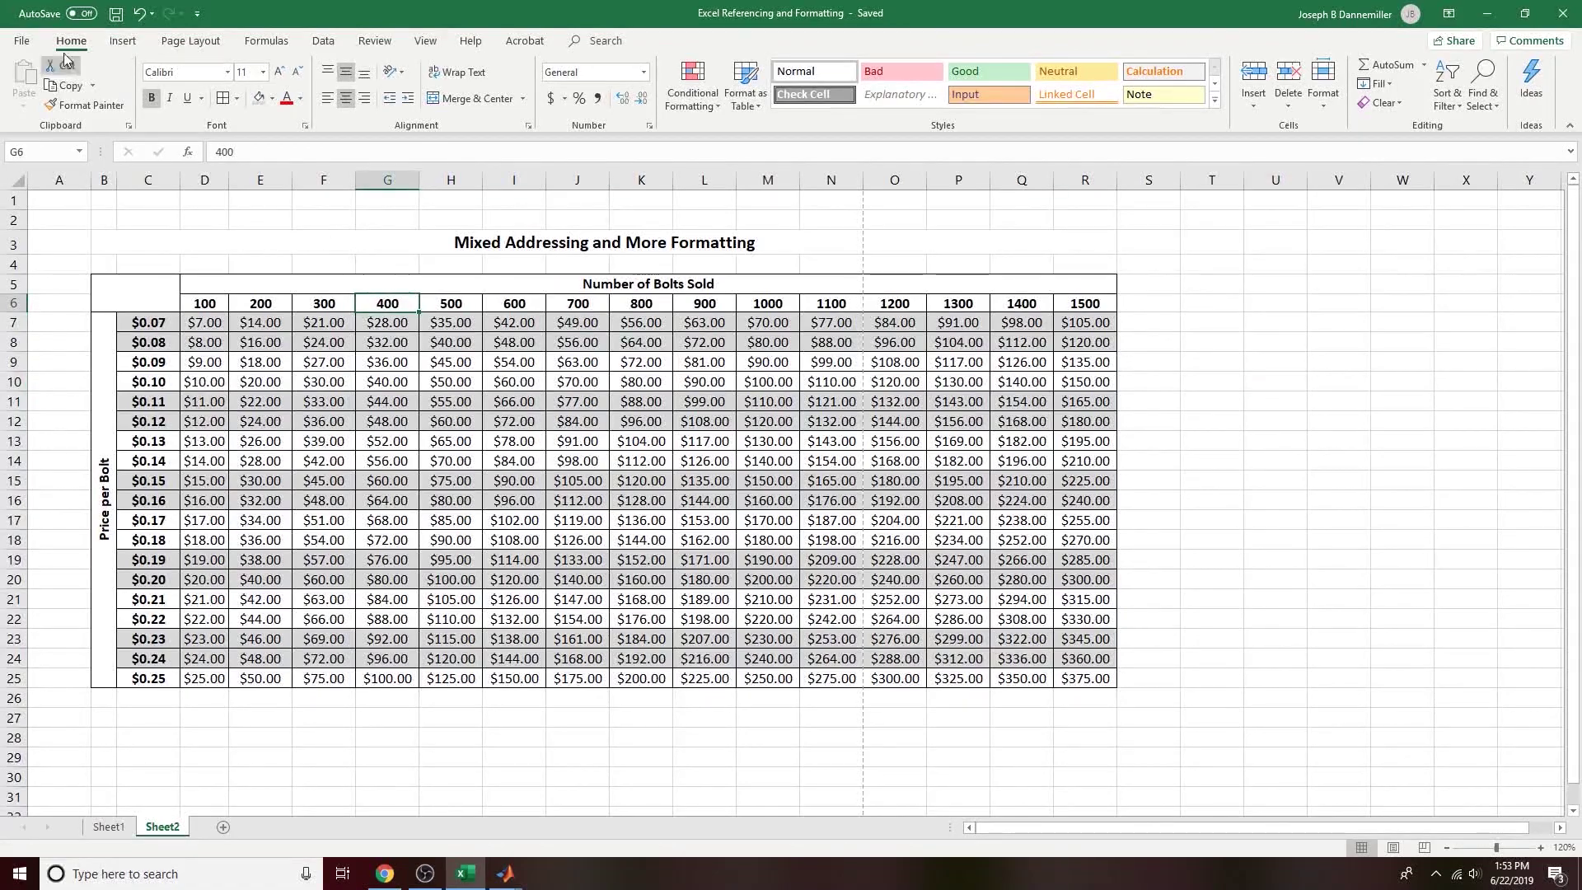
Step: Create a new blank workbook
click(22, 40)
click(49, 114)
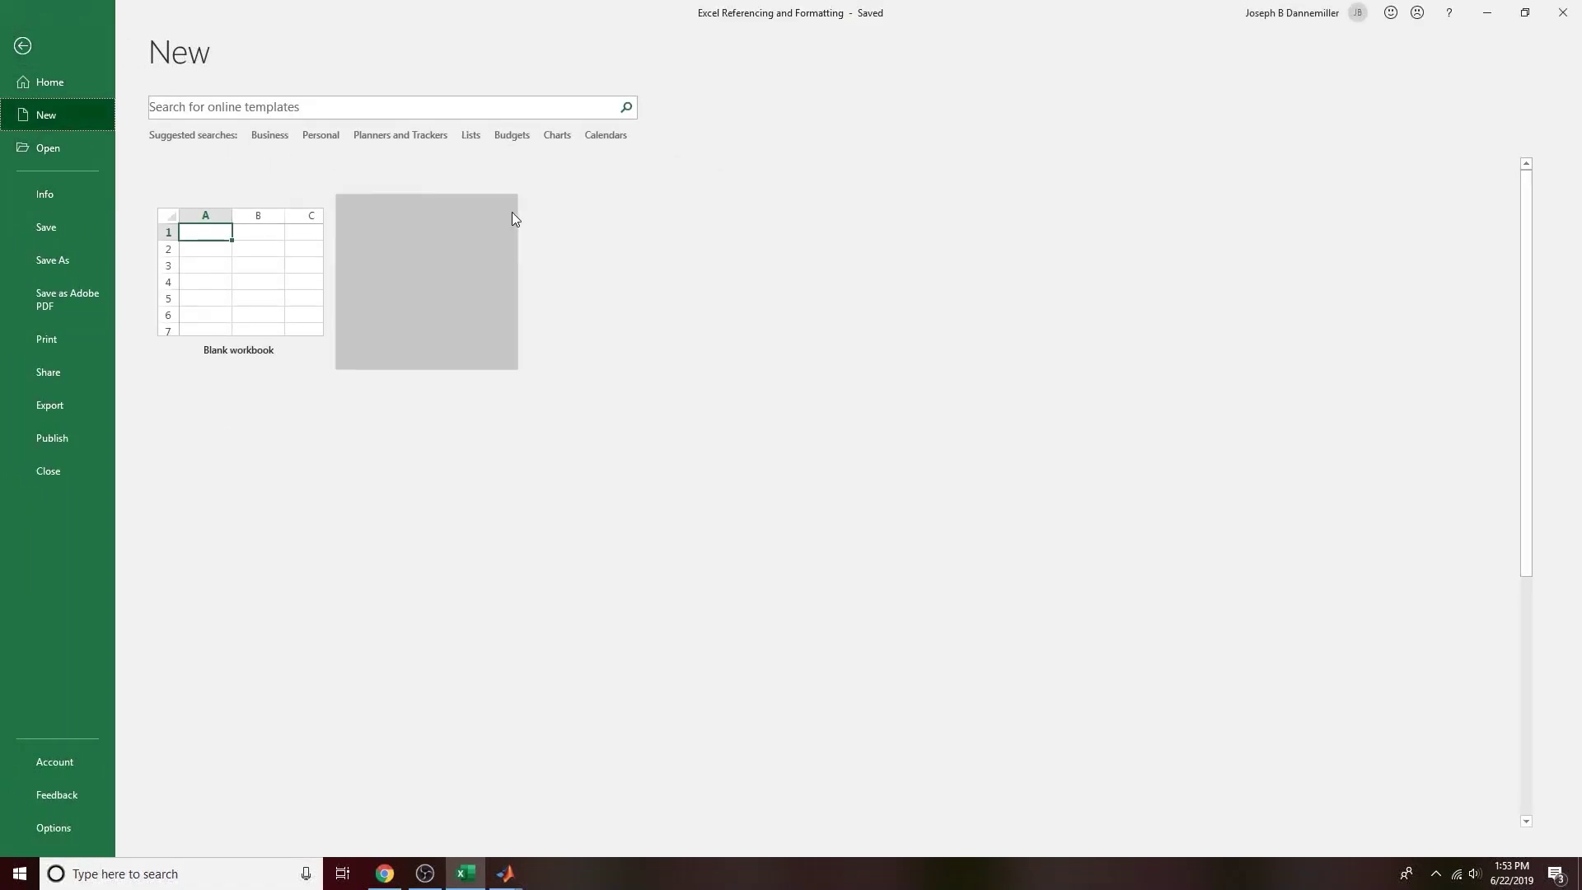
click(177, 228)
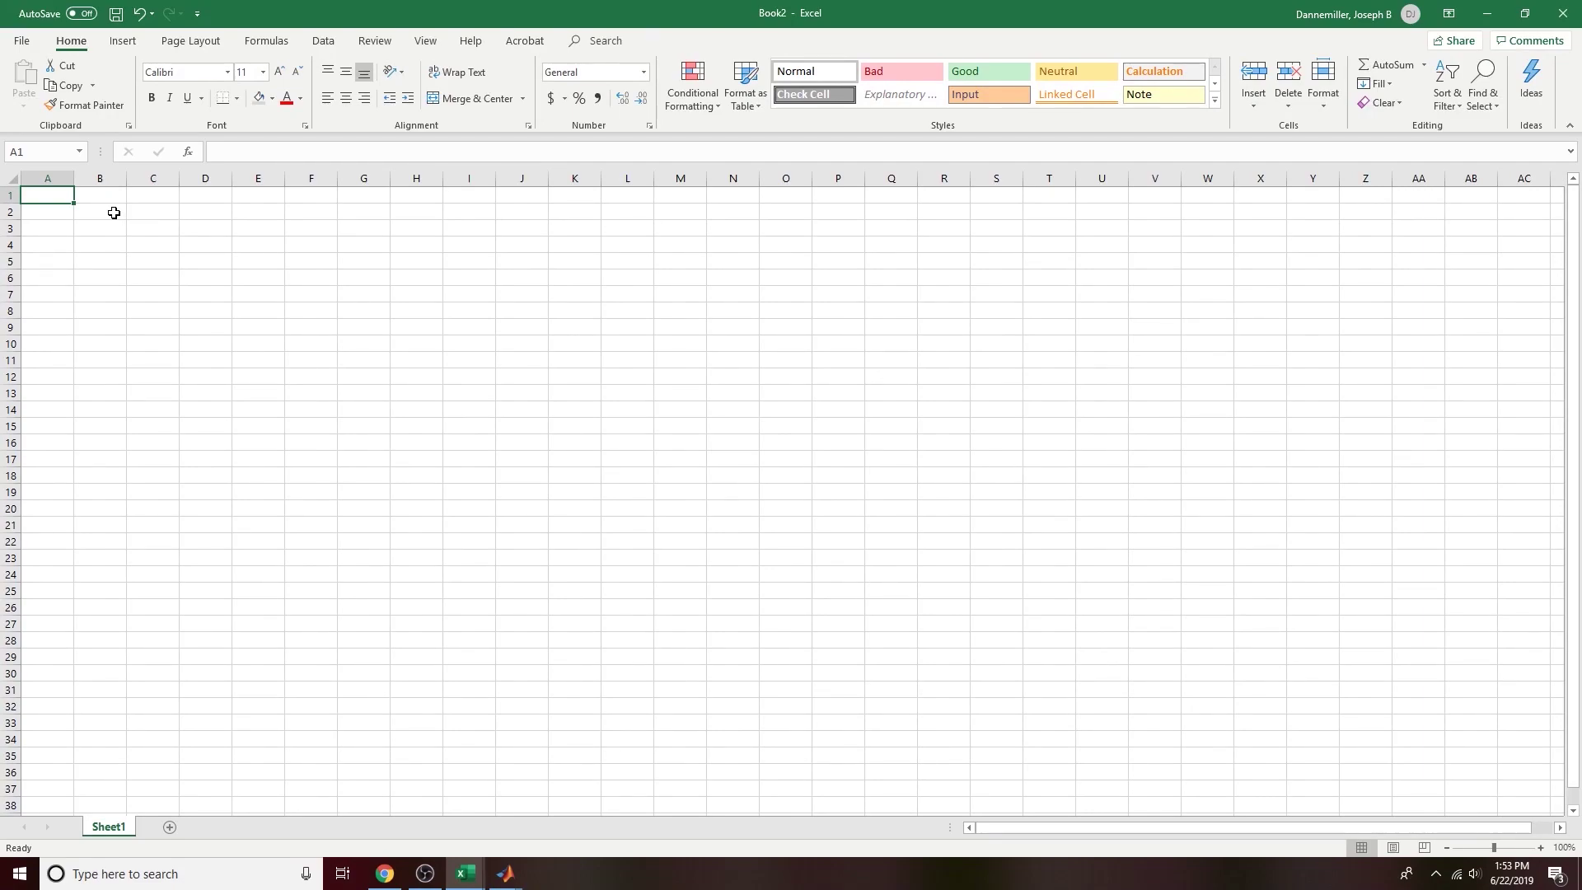
Step: Enter the title "Statistics in Excel" in cell A1
text(Statistics)
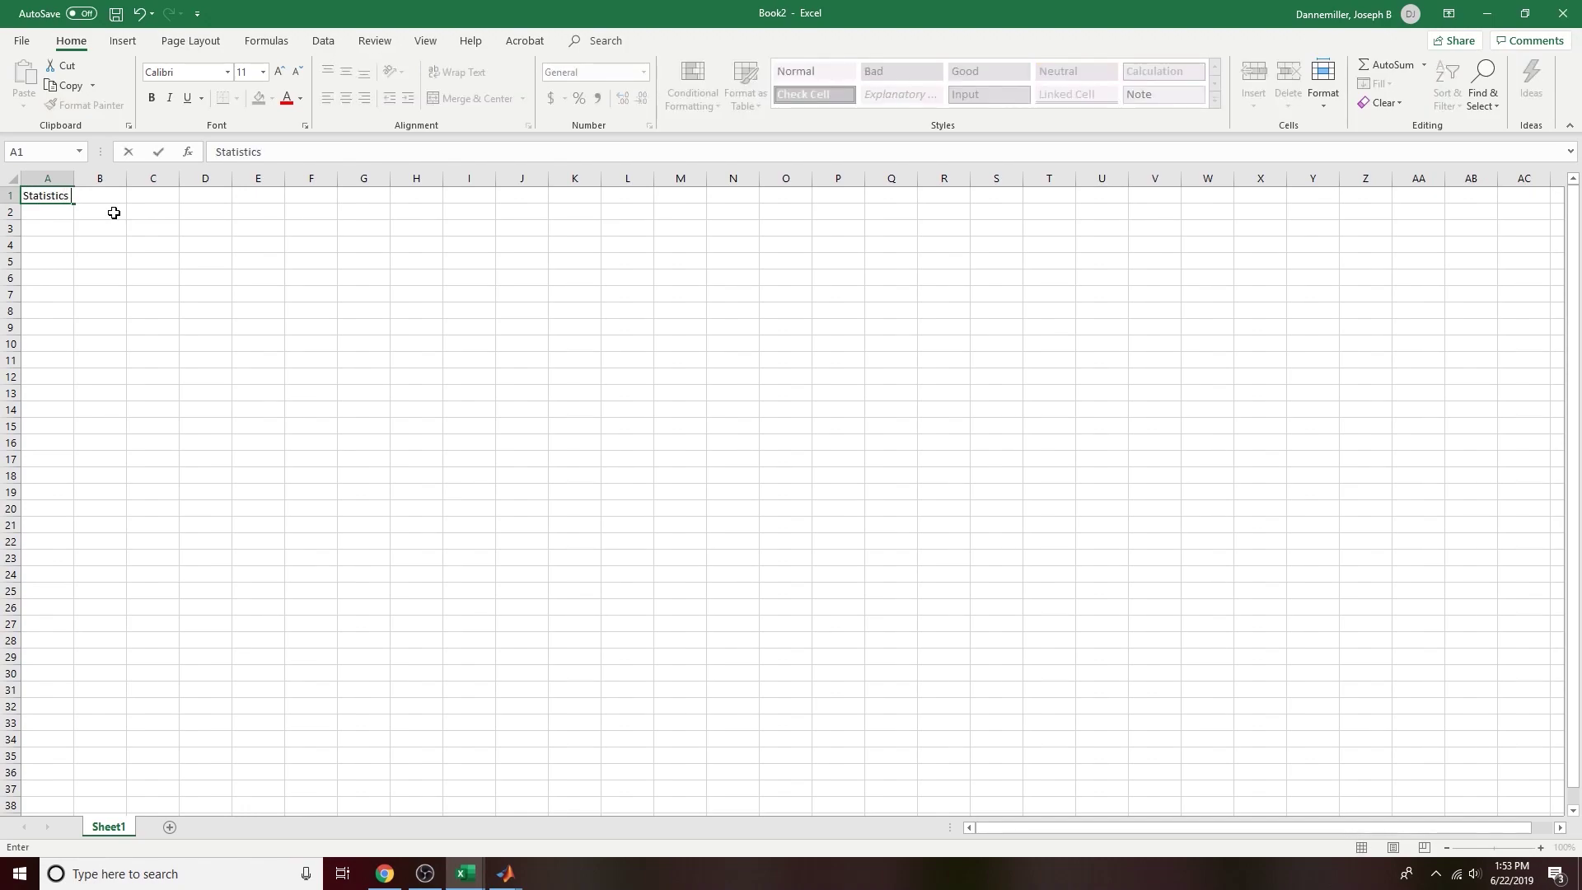
text( in Excel)
key(Return)
key(Right)
key(Right)
key(Down)
key(Down)
Step: Merge and center the title across A1:G1, make it bold, and enlarge it to font size 16
drag(48, 196, 349, 198)
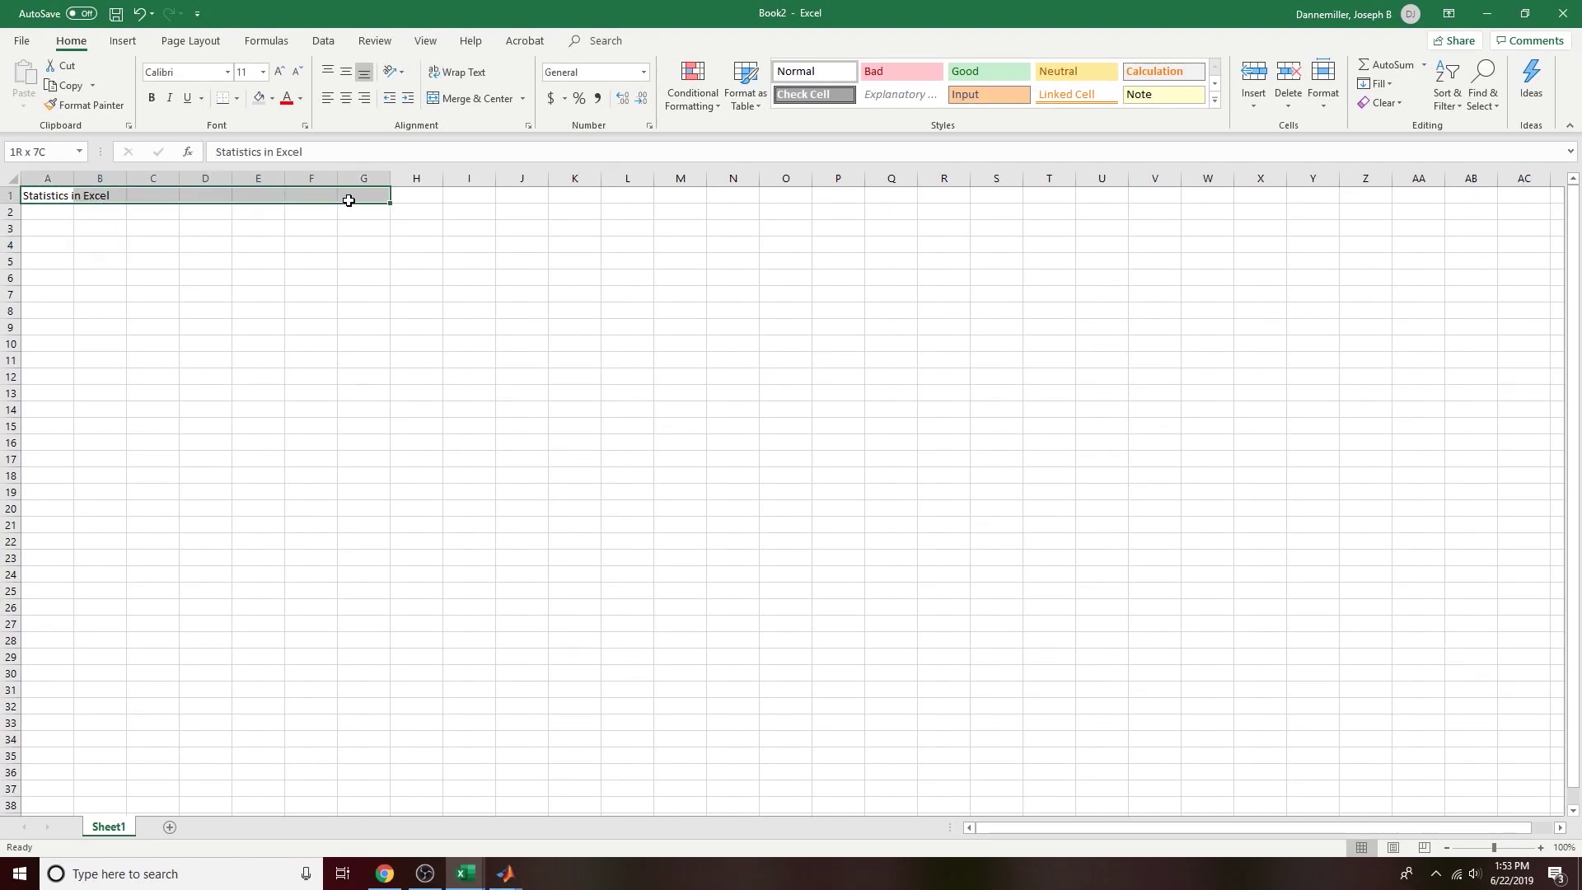
click(472, 106)
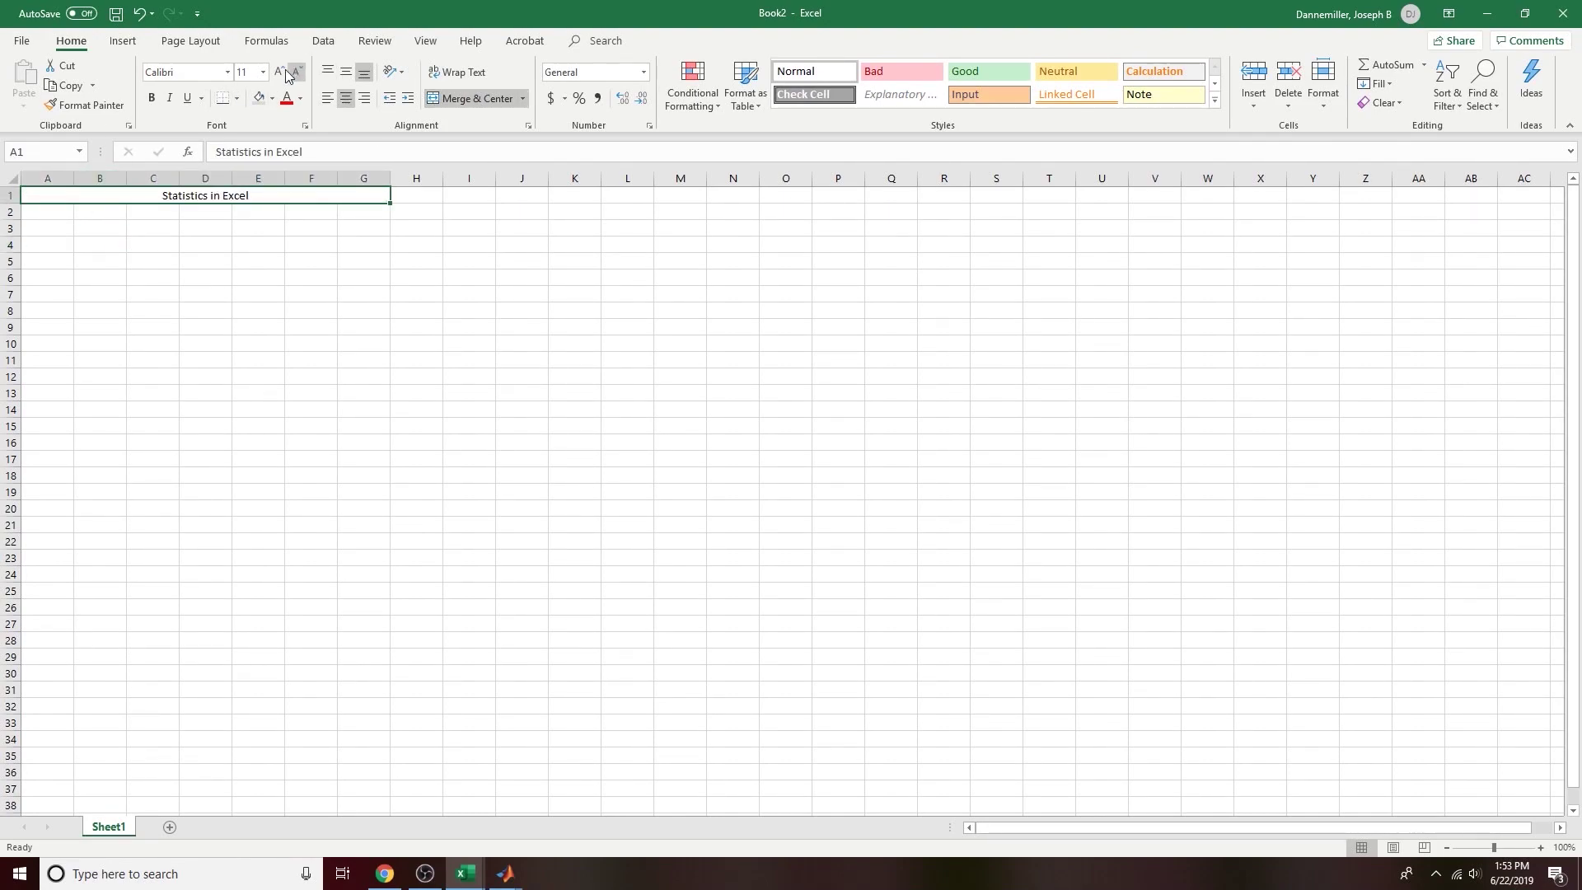
click(152, 98)
click(279, 72)
click(280, 71)
click(300, 347)
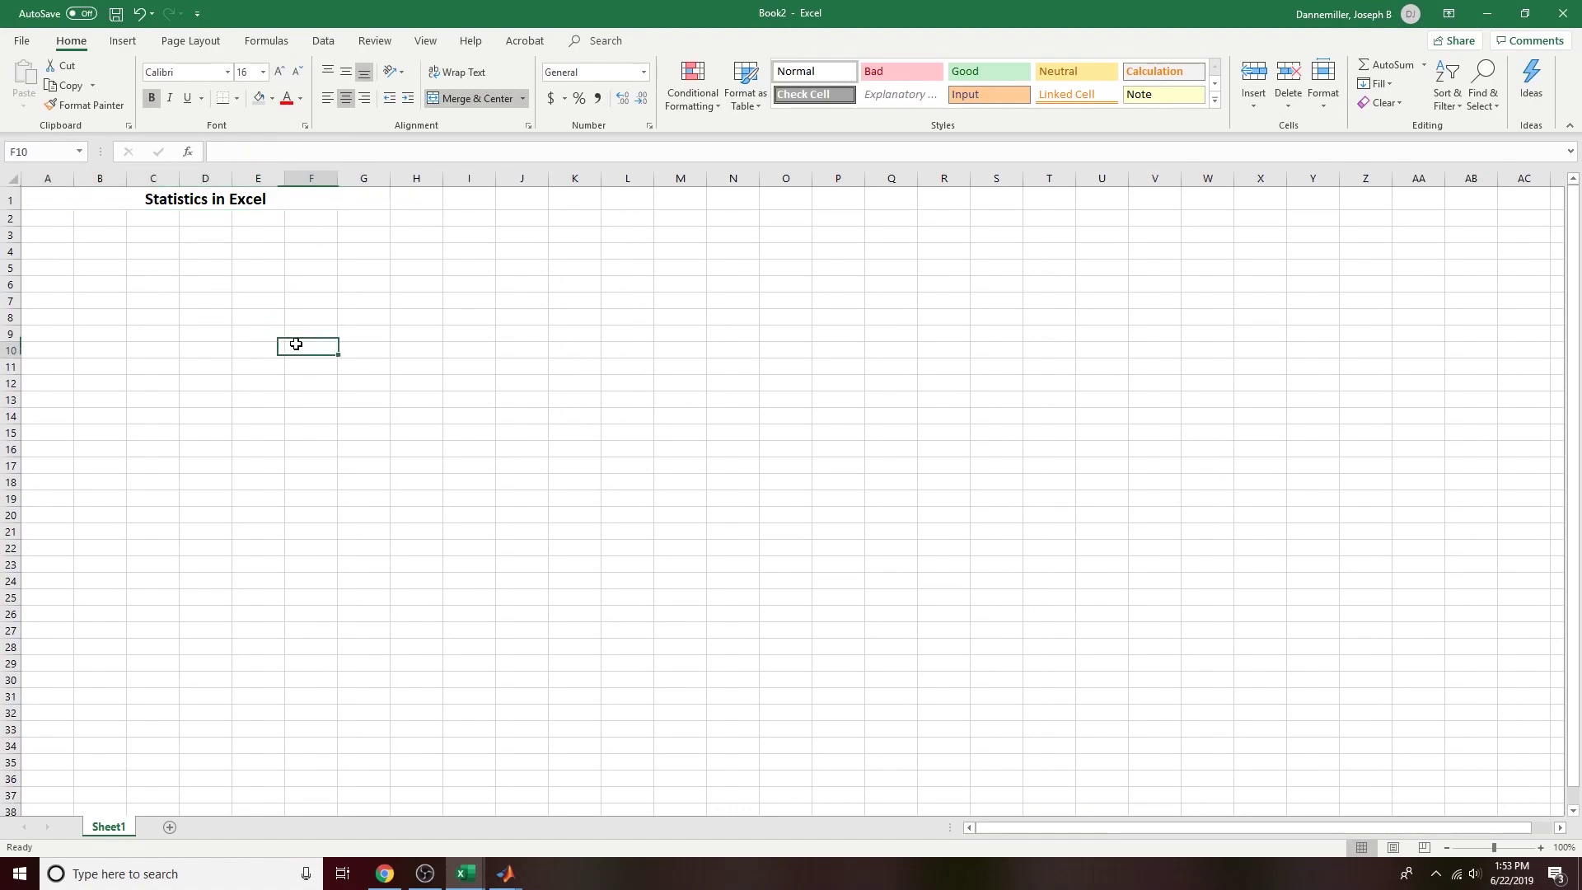
Step: Enter the column headings Batch 1, Batch 2 and Batch 3 in cells C3 to E3
click(170, 237)
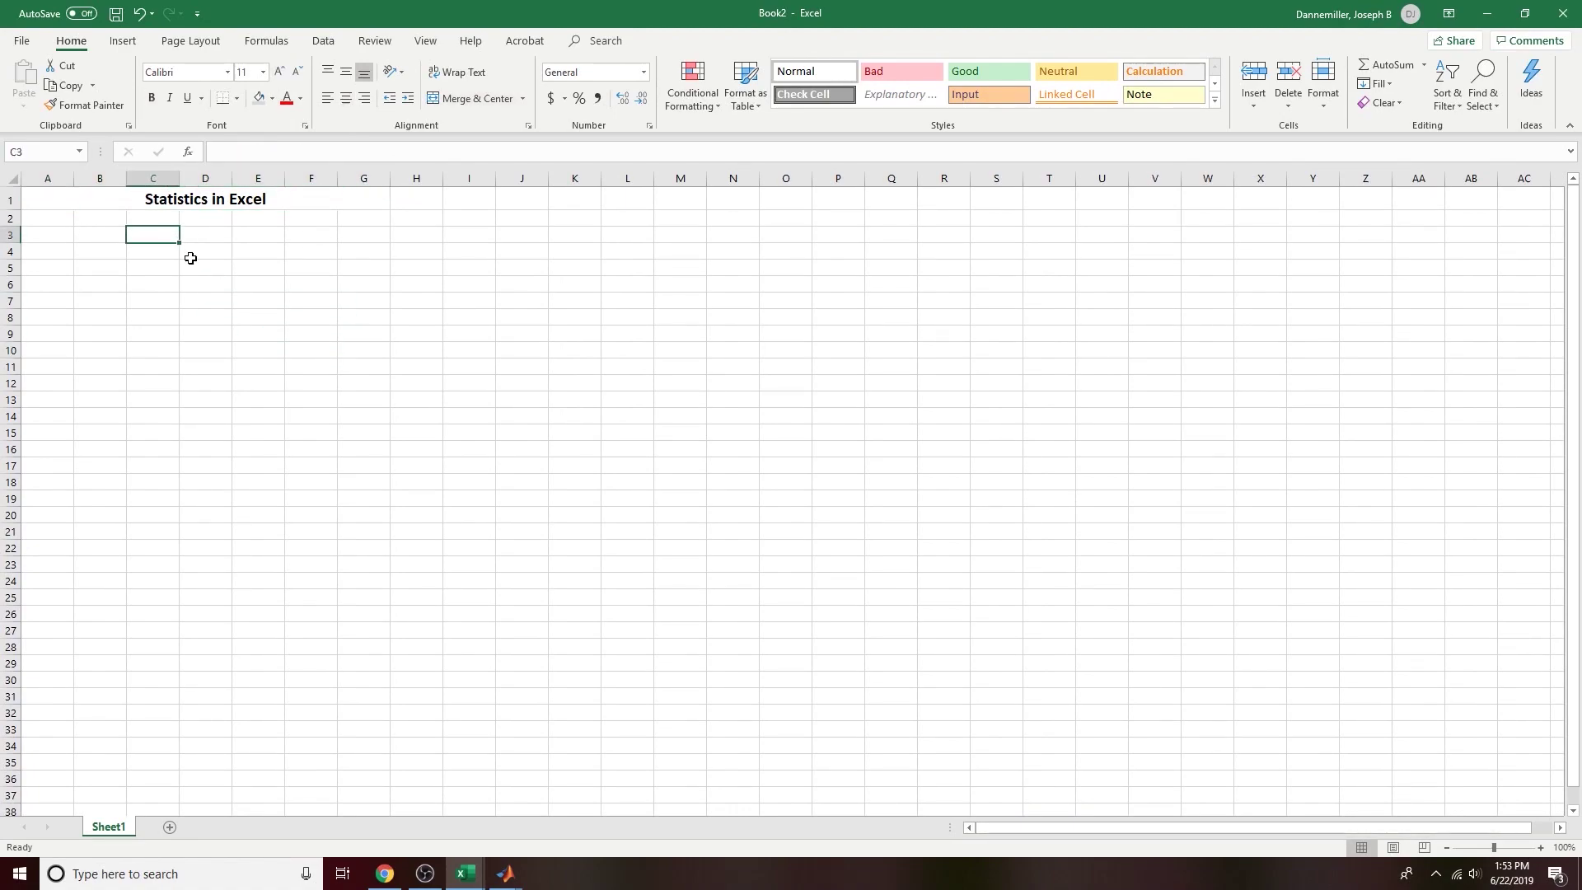
text(Batch 1)
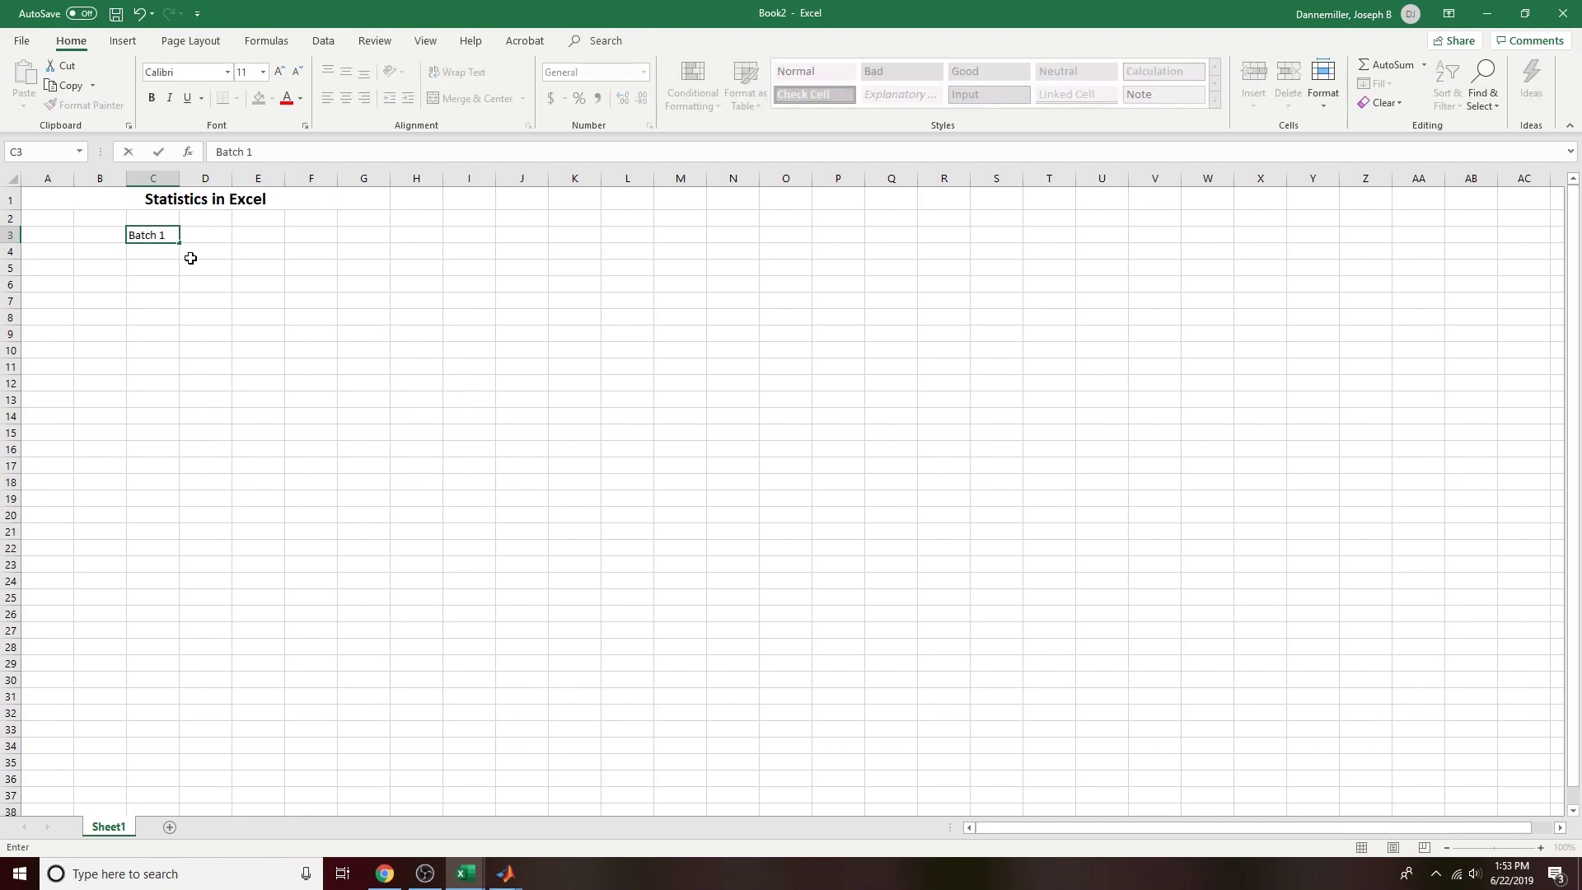
key(Return)
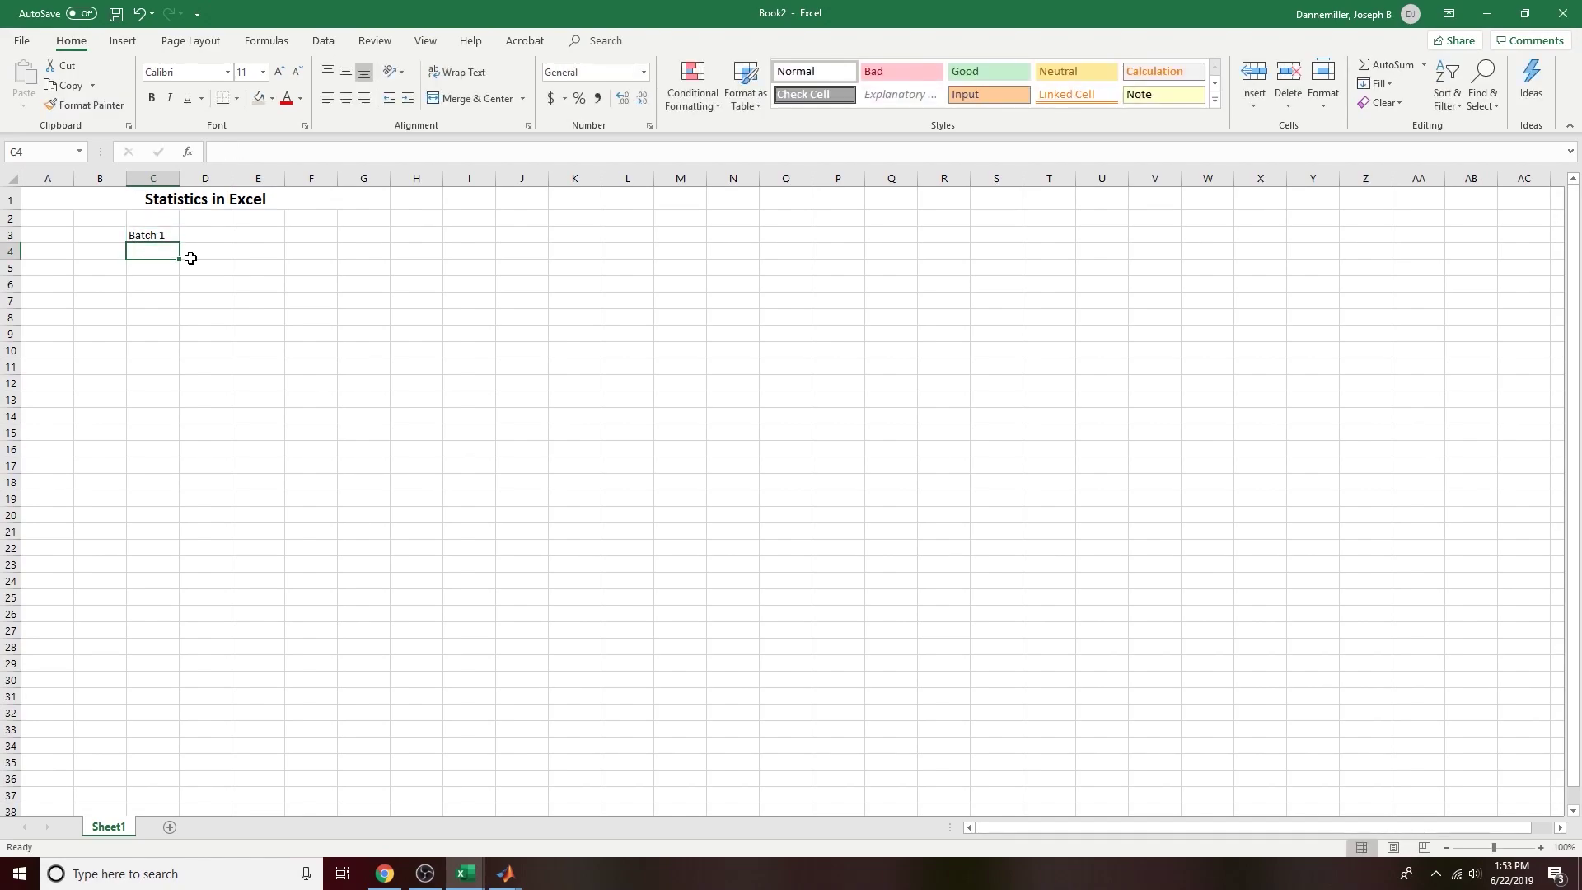
click(207, 242)
text(Batch 2)
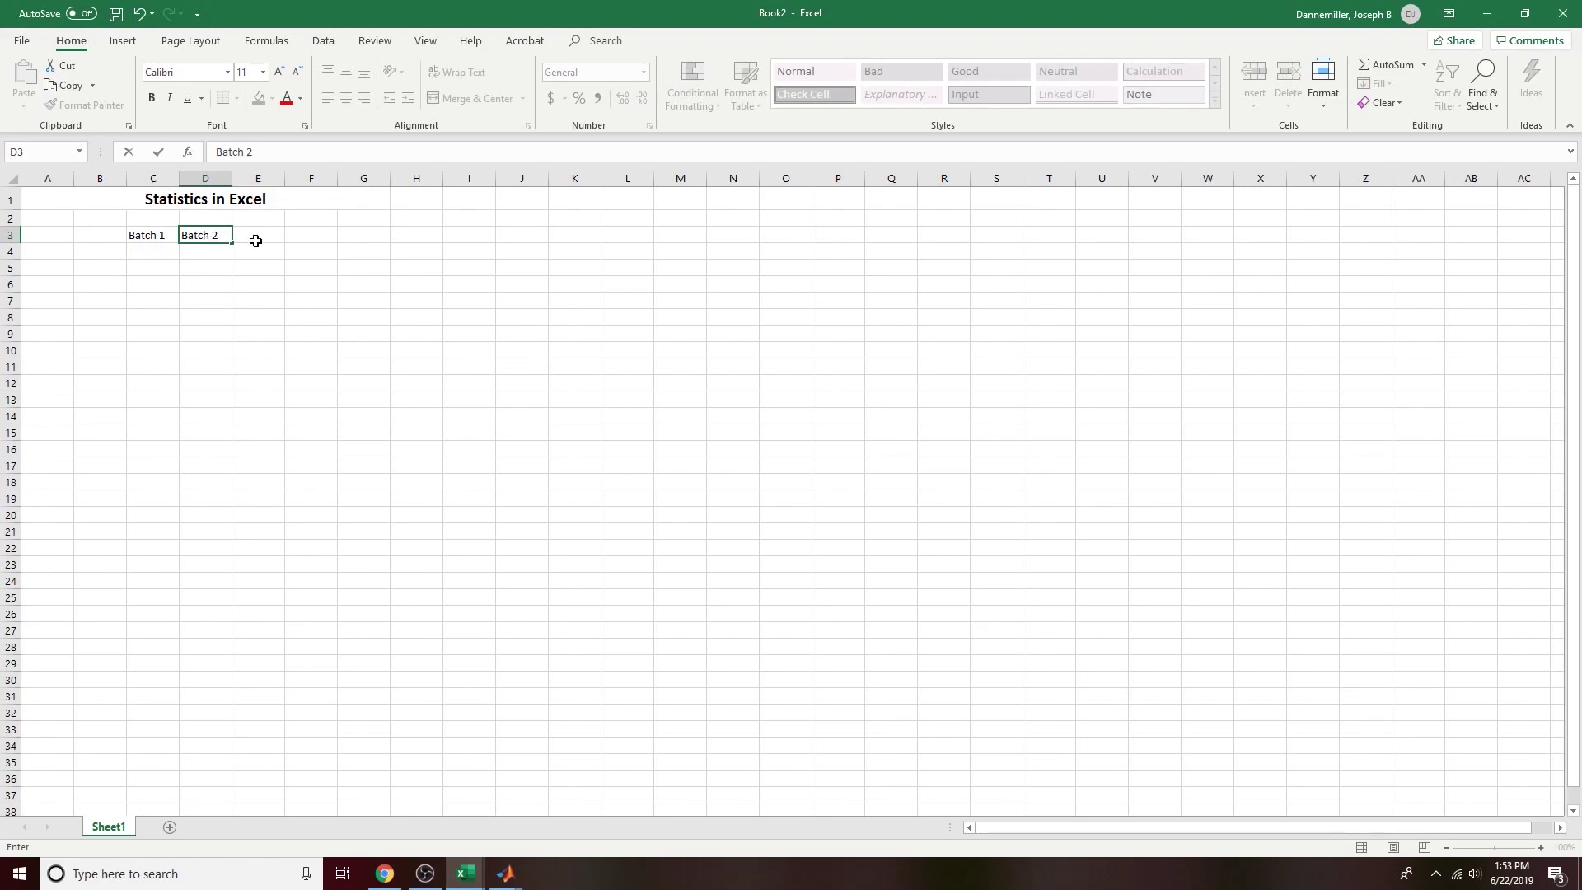
click(255, 241)
text(Ba)
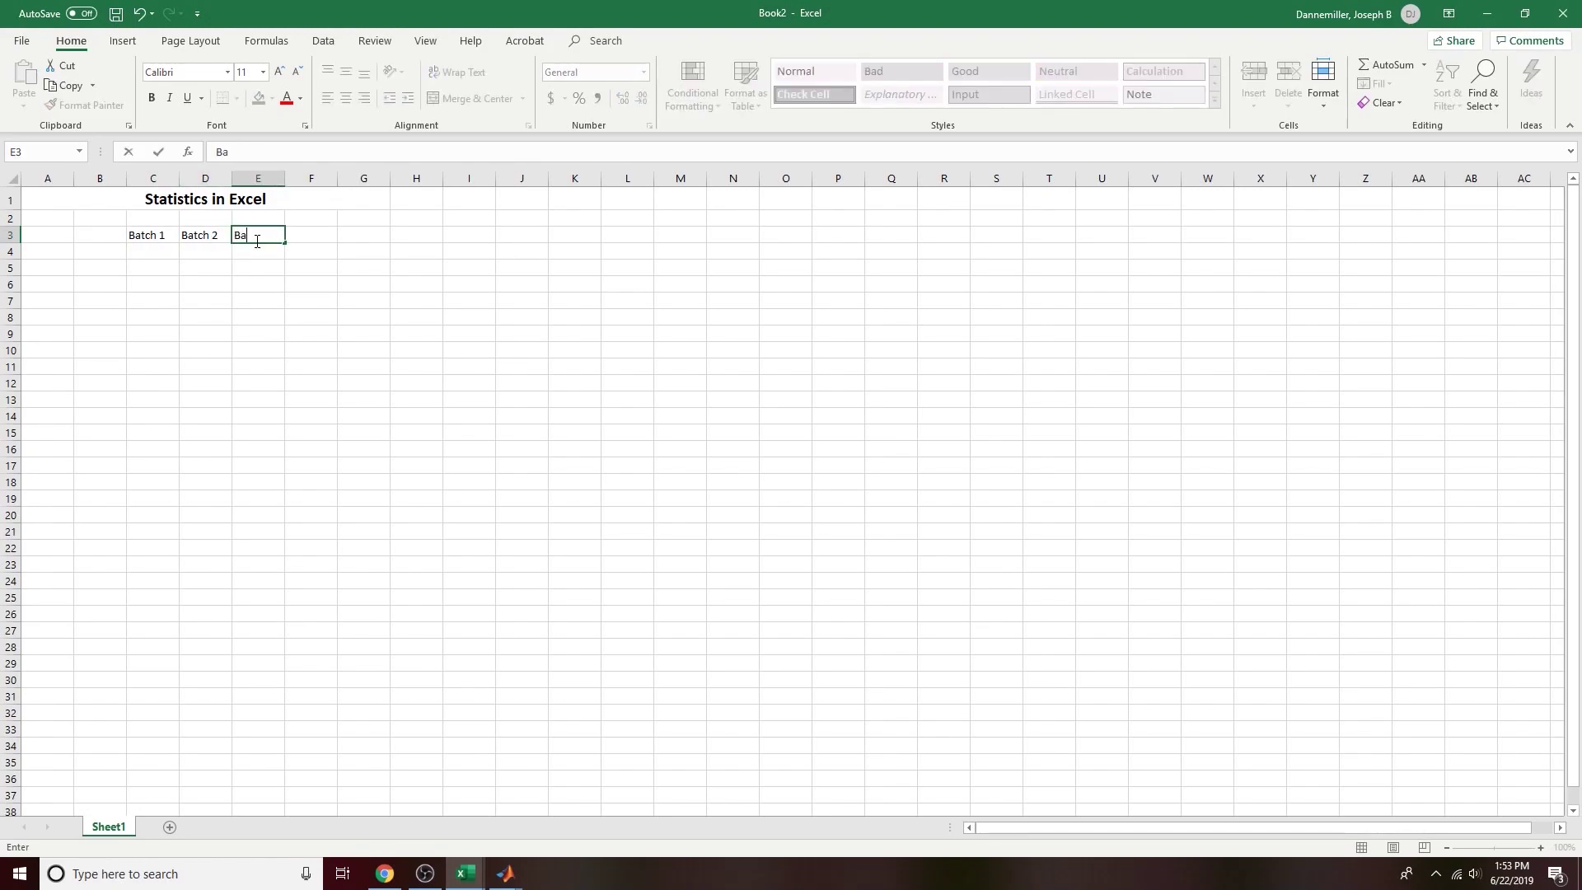
text(3)
Step: Extend the batch heading series across row 3 through Batch 5 in G3
click(350, 239)
drag(136, 235, 406, 267)
click(289, 241)
click(468, 317)
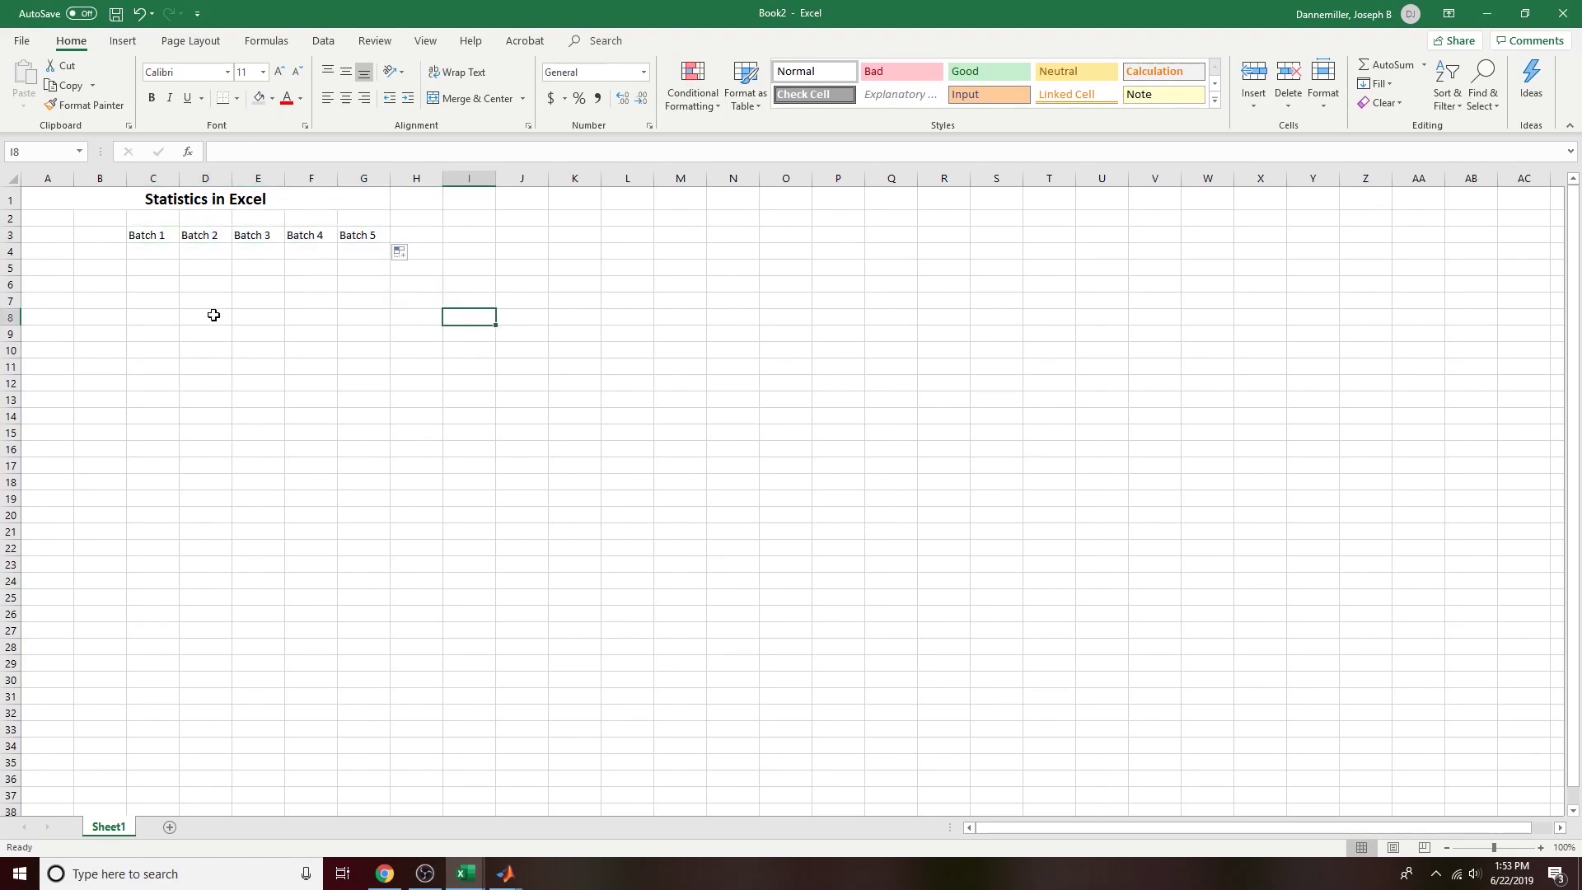
Step: Enter the row labels Sample 1, Sample 2 and Sample 4 in cells B4 to B6
click(81, 253)
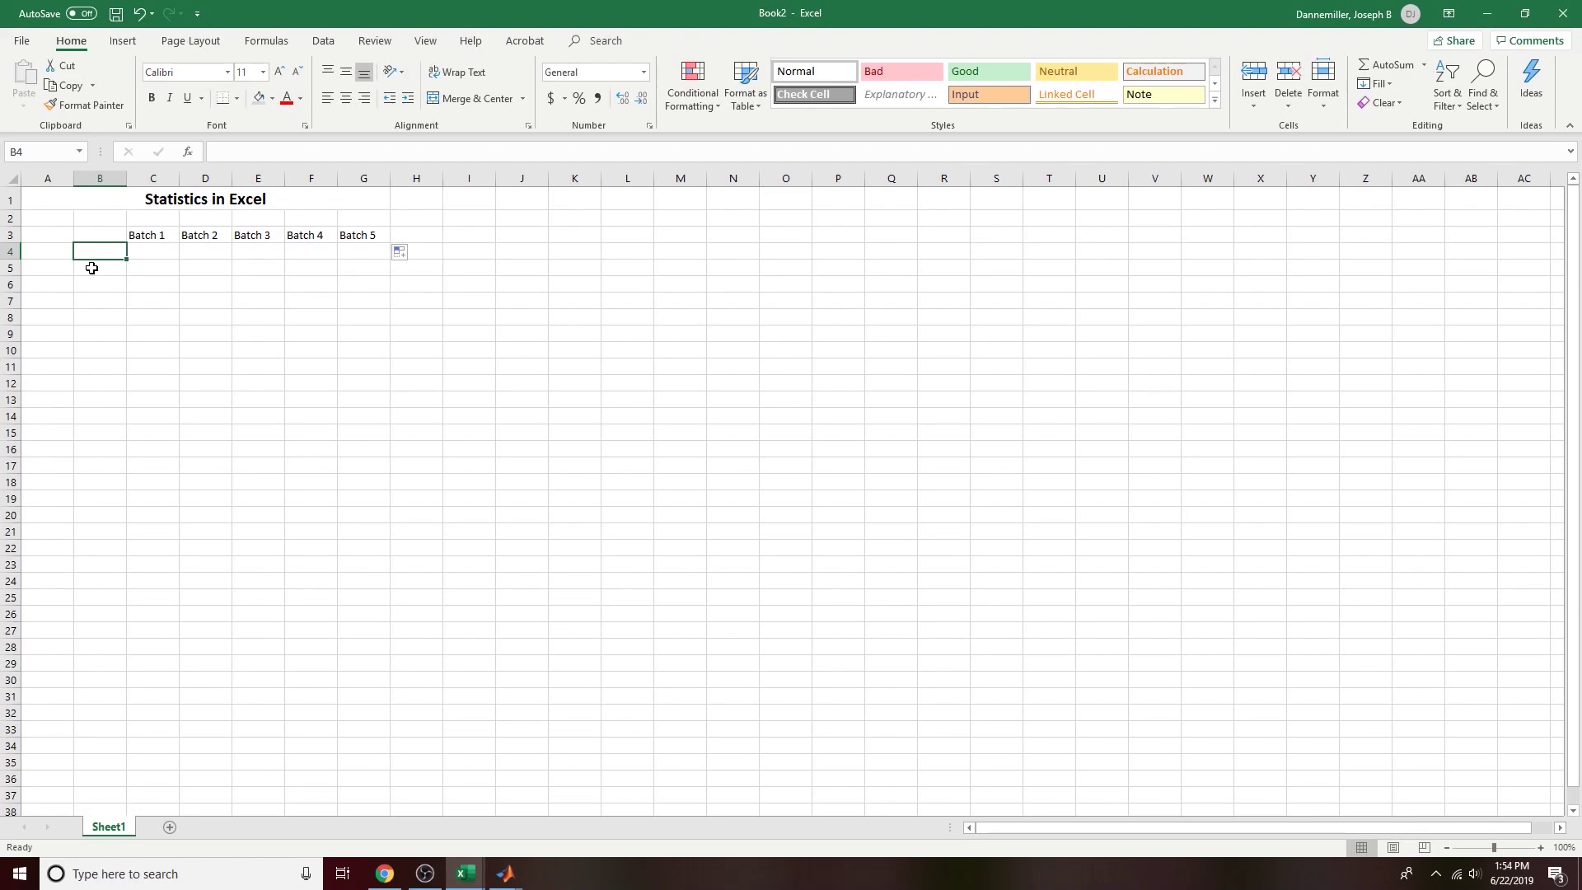
text(Sample 1)
key(Return)
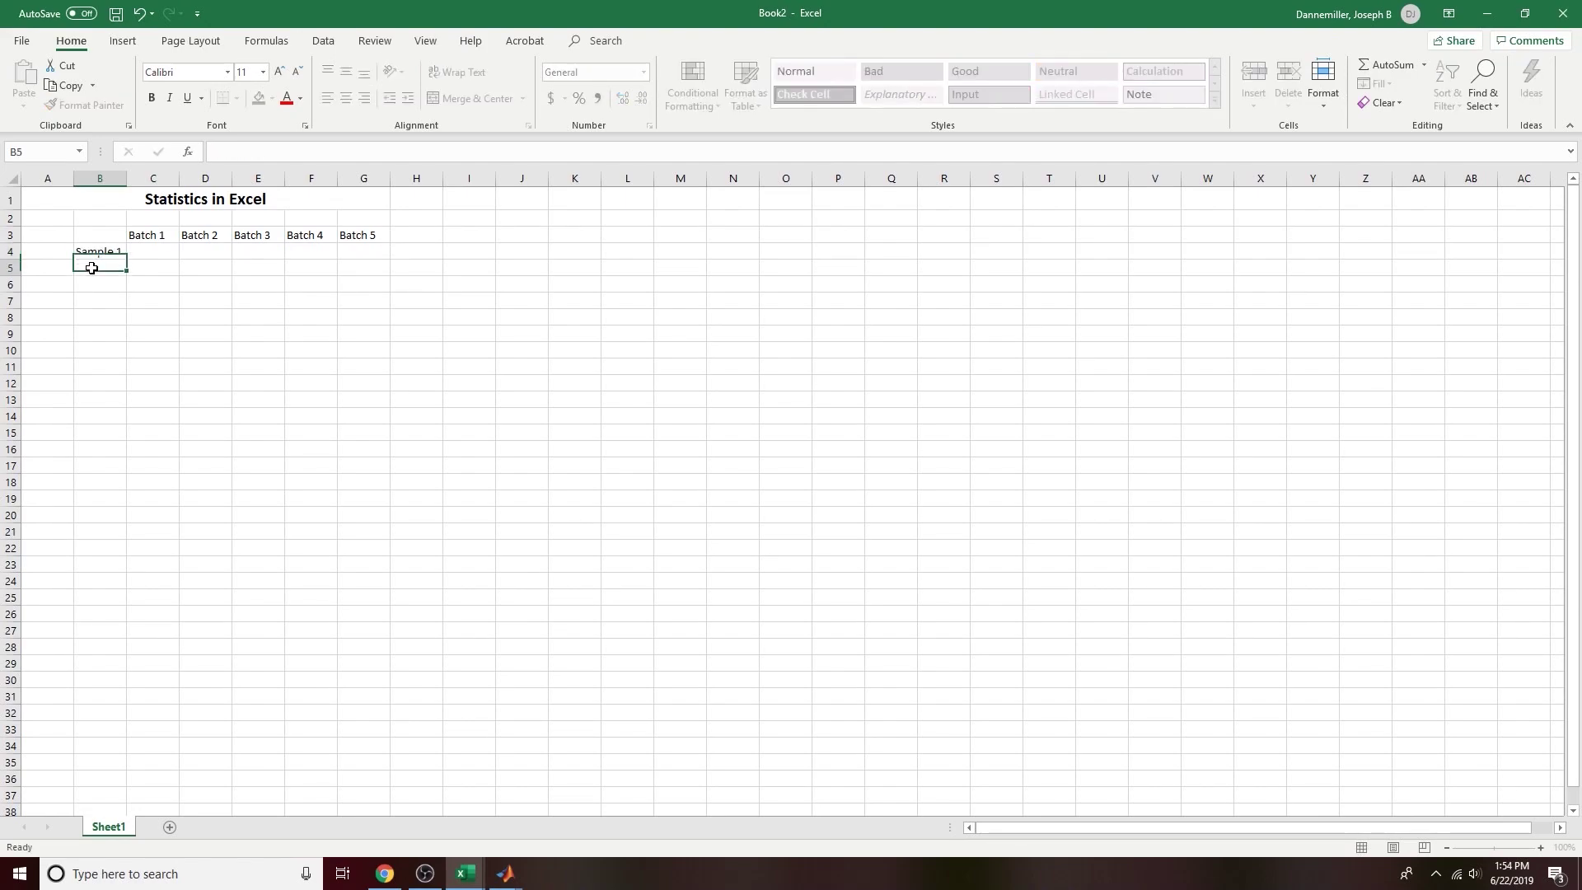
text(Sample 2)
key(Return)
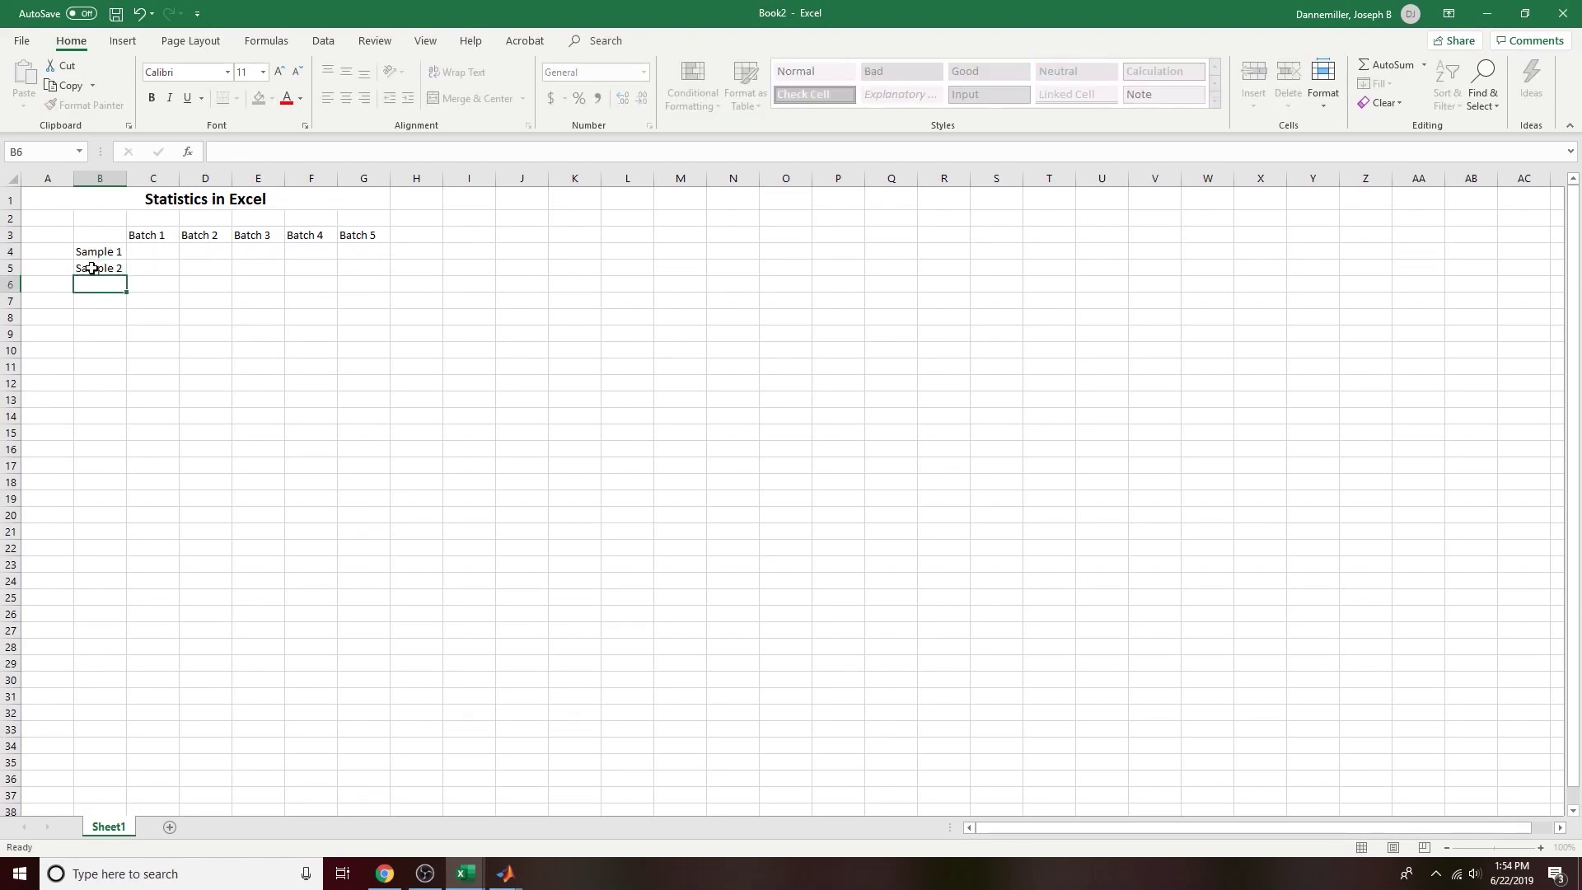
text(Sample 4)
key(Return)
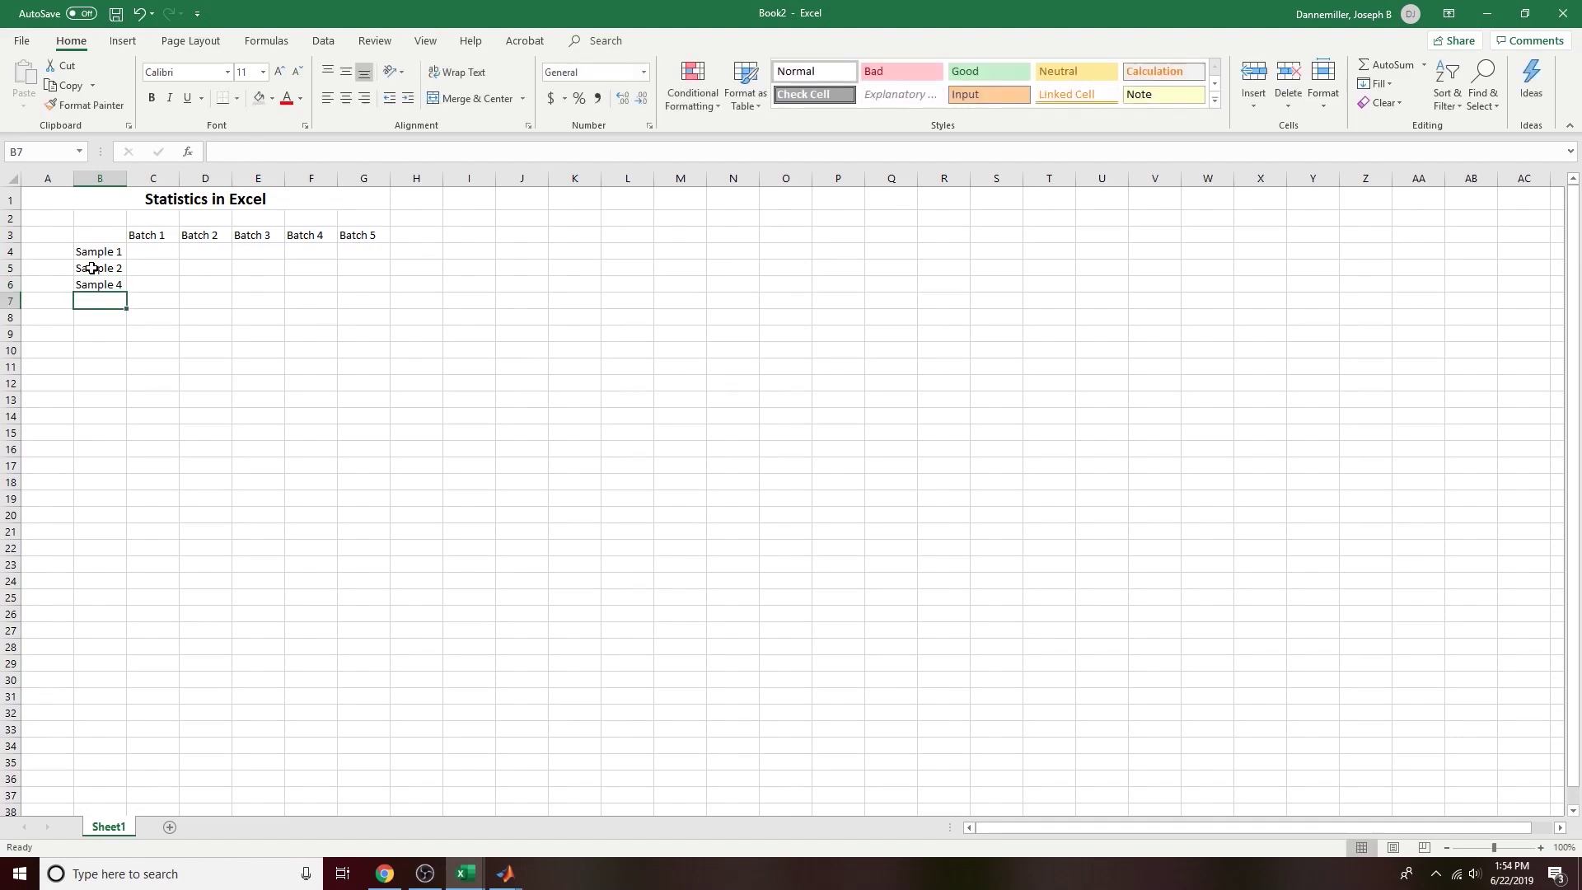
Step: Correct the label in B6 to Sample 3
click(116, 282)
click(273, 152)
key(BackSpace)
text(3)
Step: Fill the sample label series down to Sample 25 in B28 and autofit the width of column B
drag(237, 371, 206, 366)
drag(101, 251, 119, 653)
click(569, 548)
double_click(126, 178)
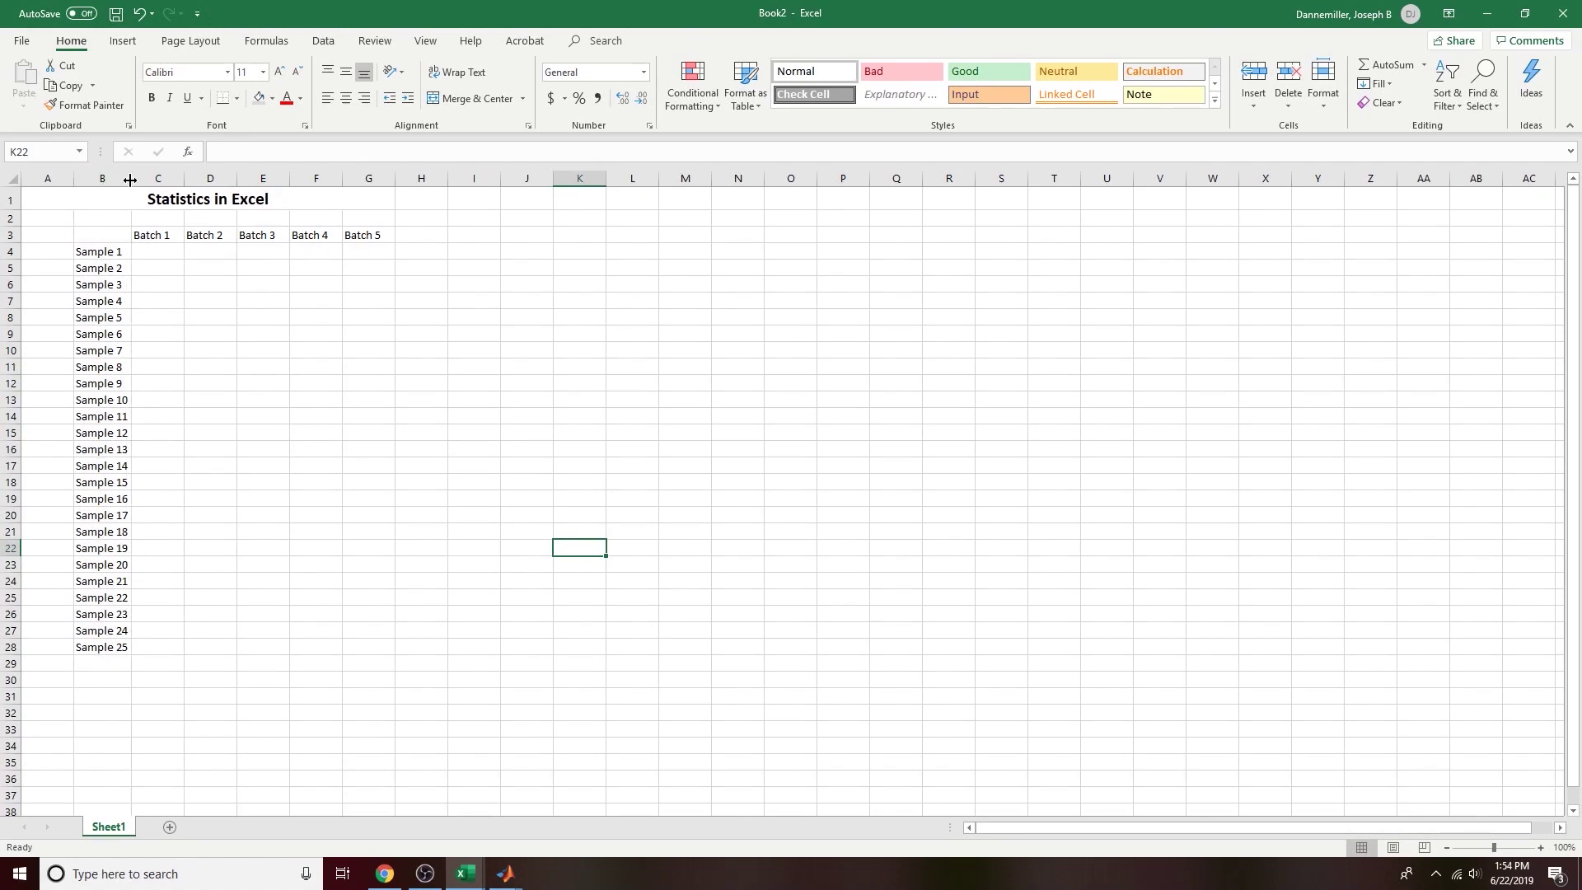
Step: Center the contents of the table range B3:G28 horizontally and select cell C4
drag(109, 237, 368, 646)
click(112, 240)
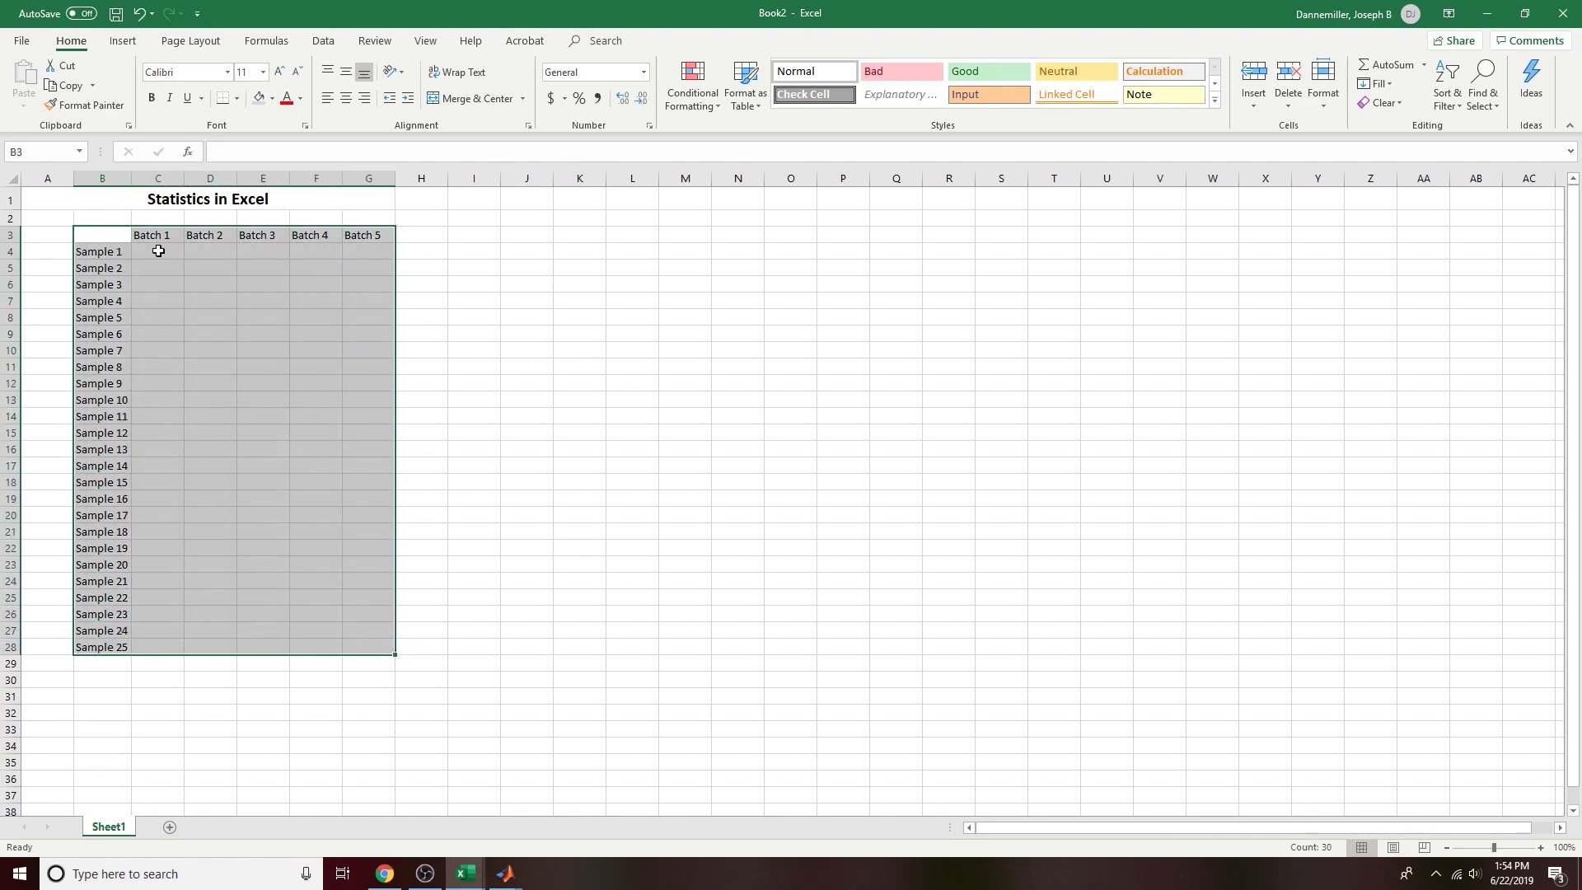
click(346, 97)
click(422, 400)
click(160, 251)
click(172, 264)
click(163, 249)
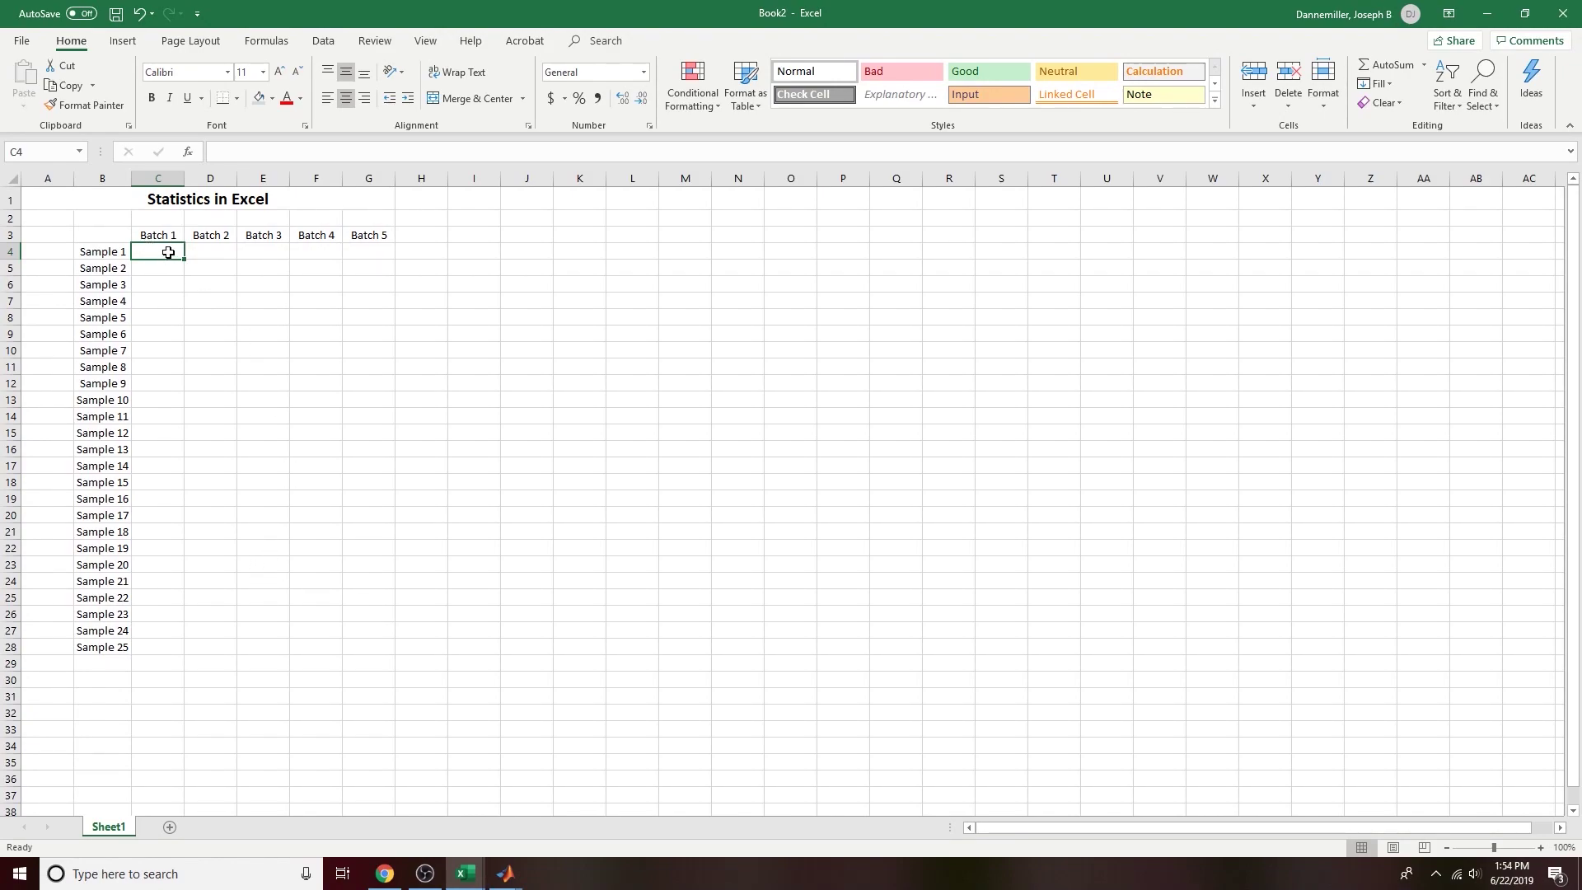
Step: Enter the formula =RANDBETWEEN(0.24,0.26) in C4 for Sample 1 of Batch 1
click(1541, 848)
click(1540, 847)
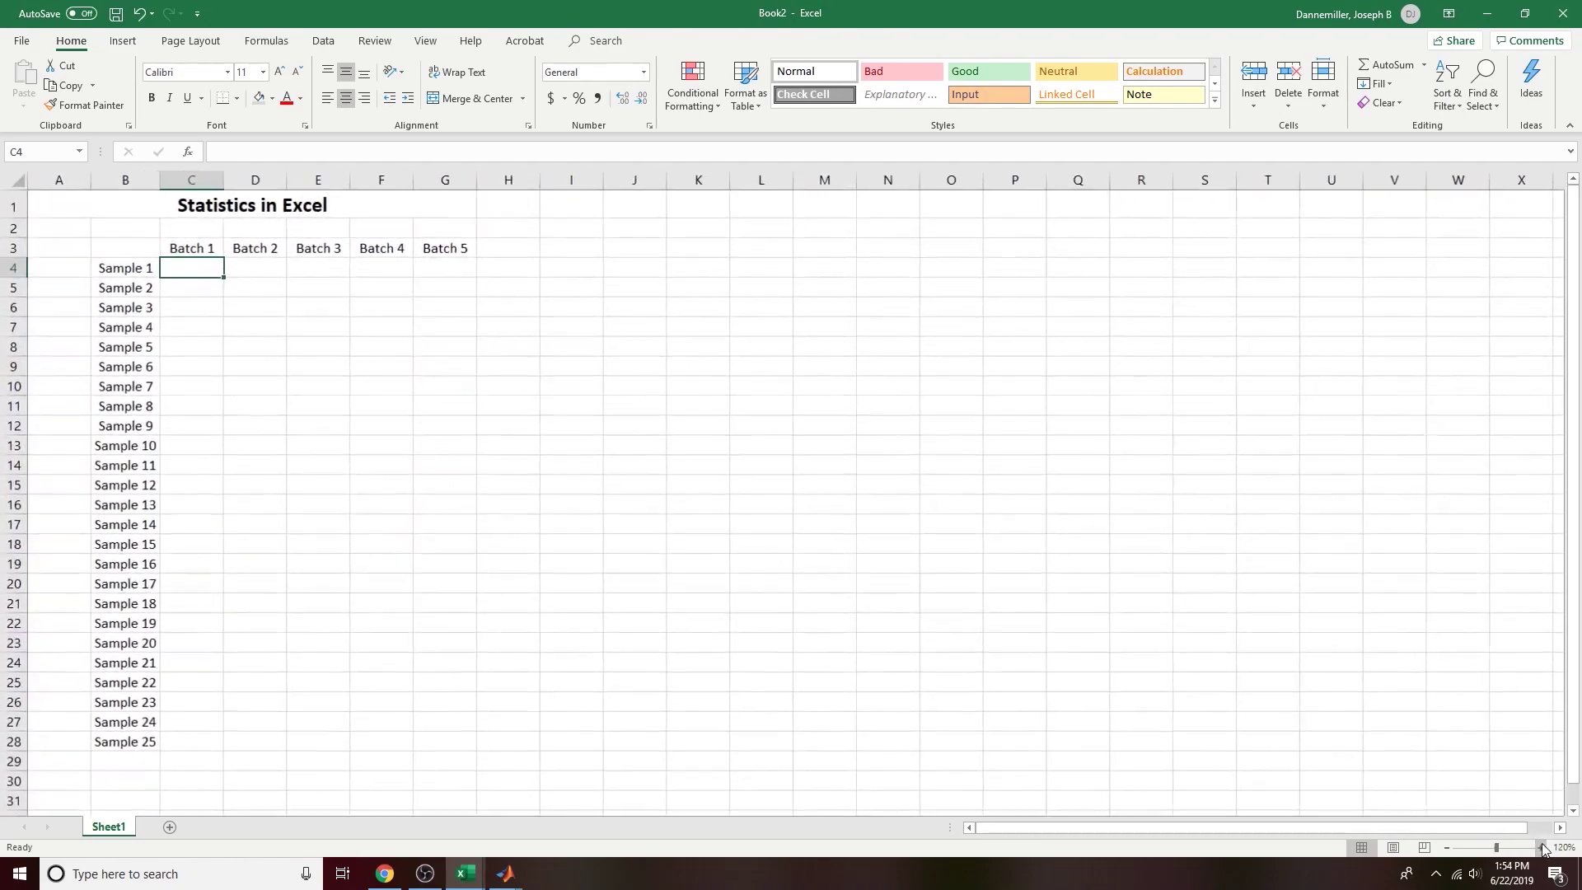
click(1540, 848)
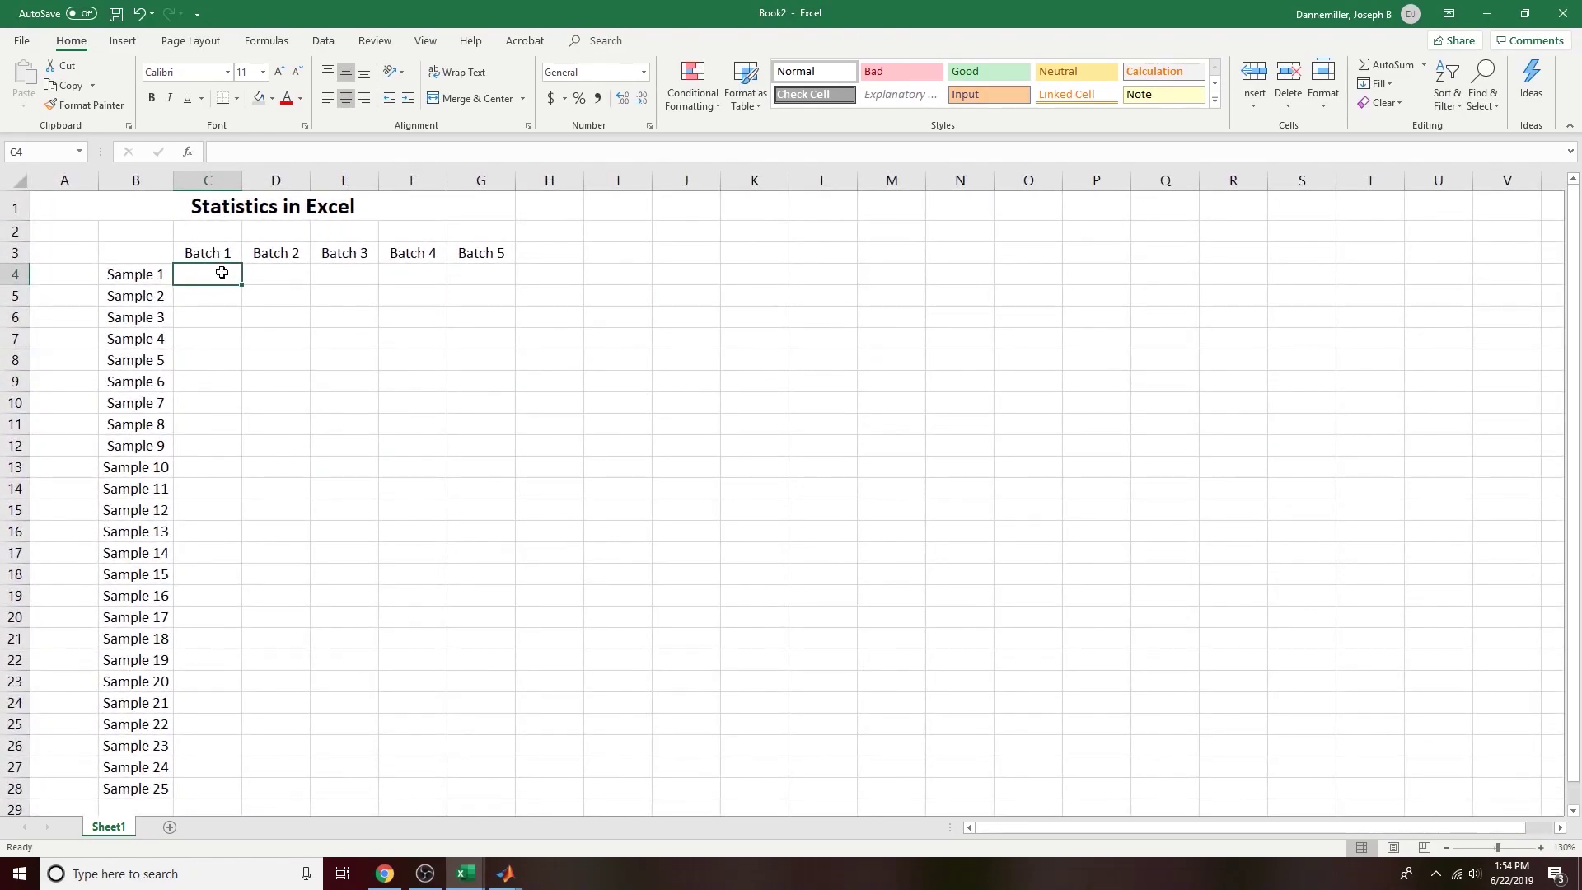
text(=randbet)
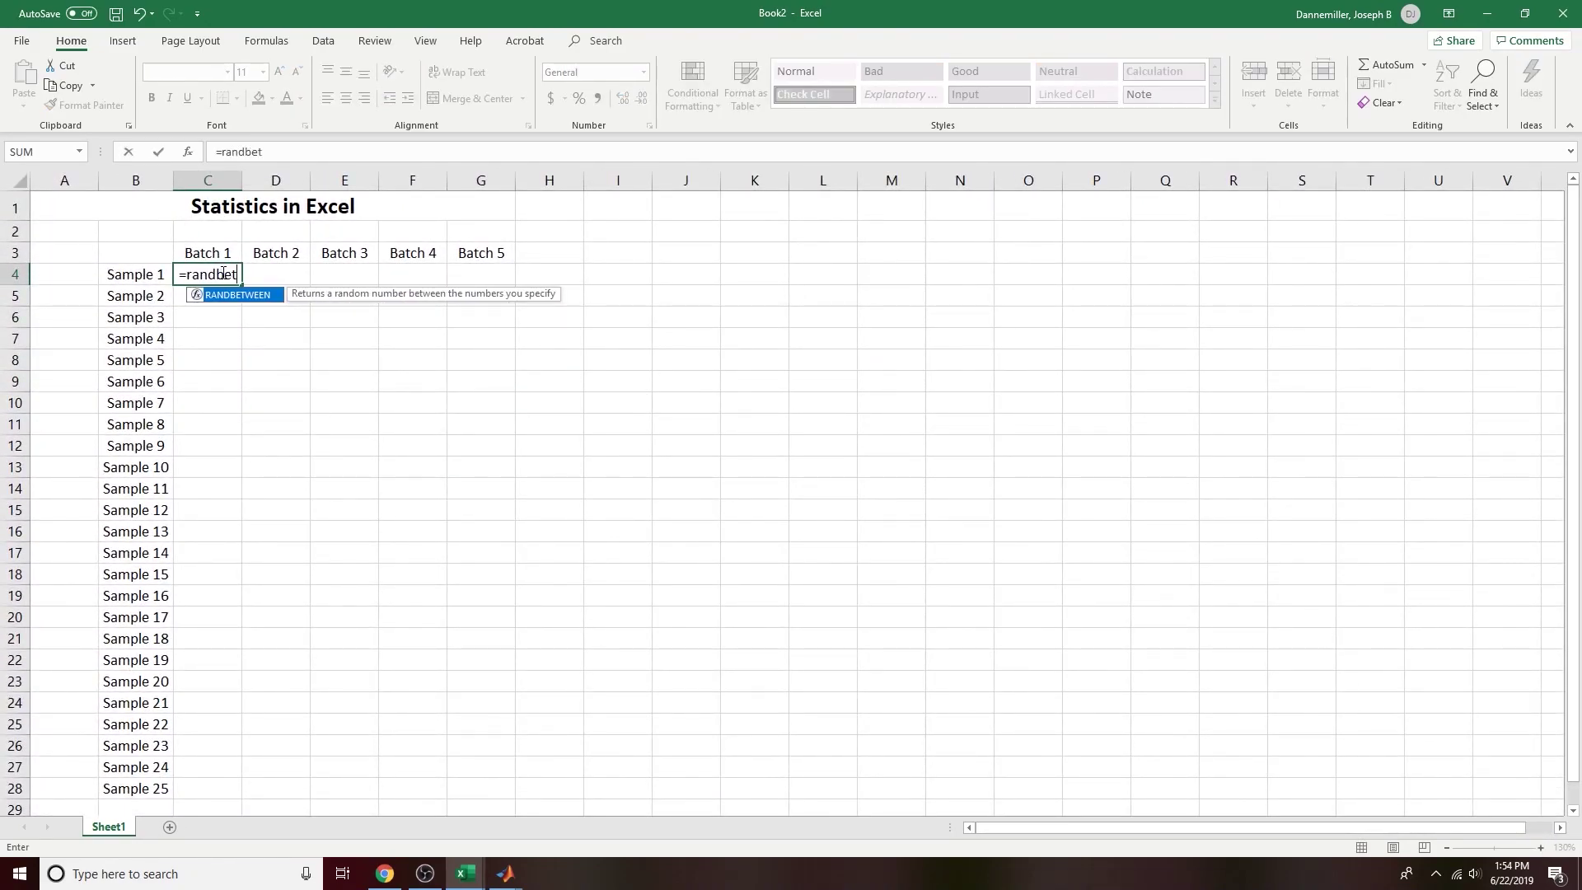
text(ween()
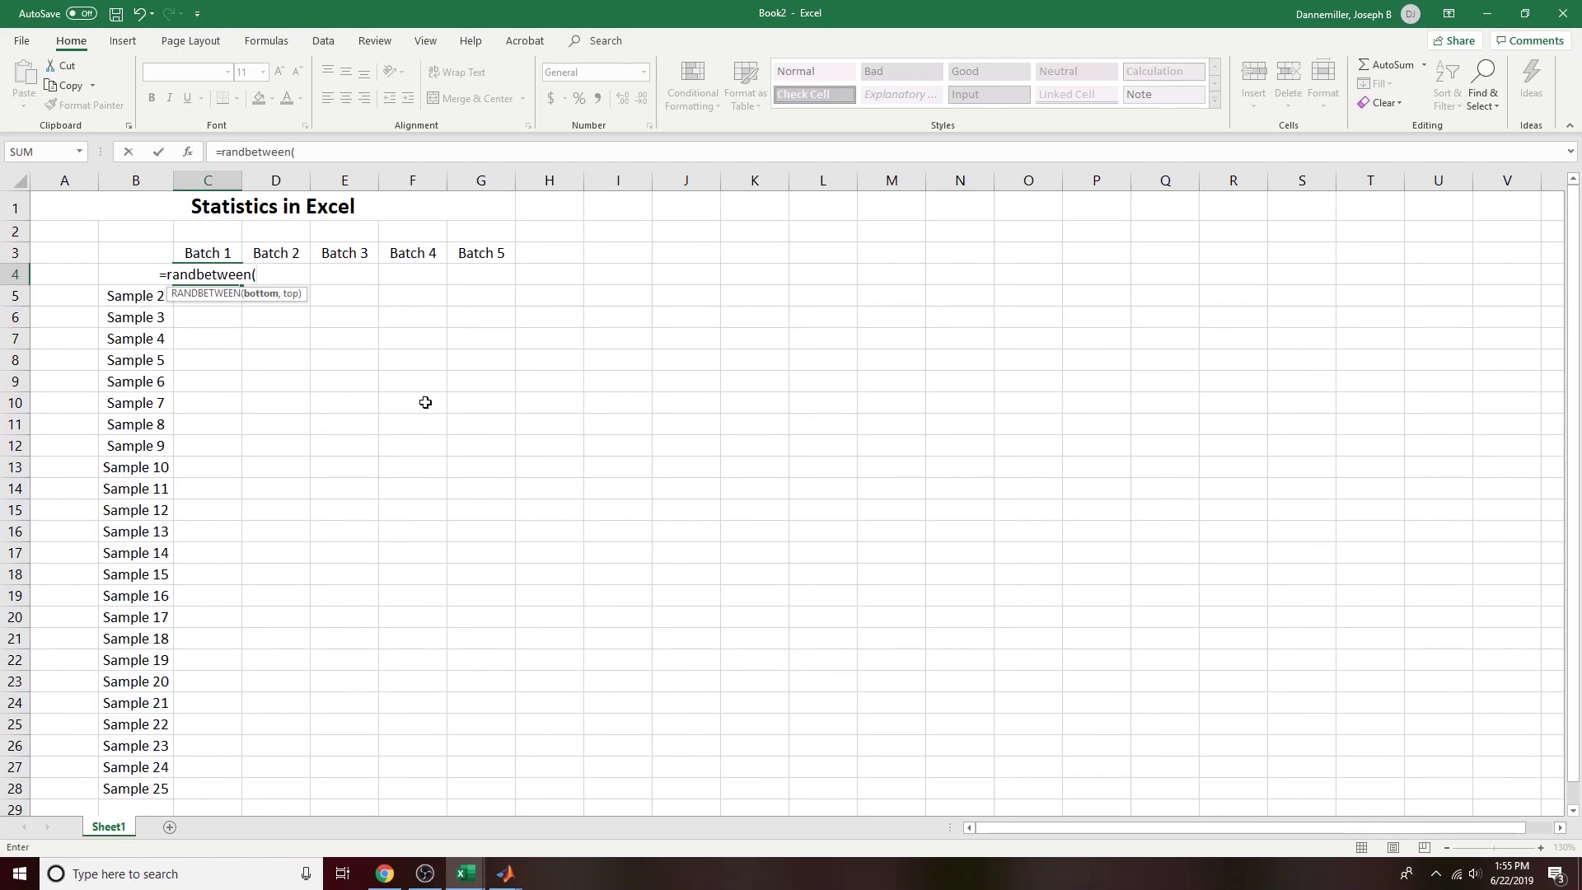
text(0.2)
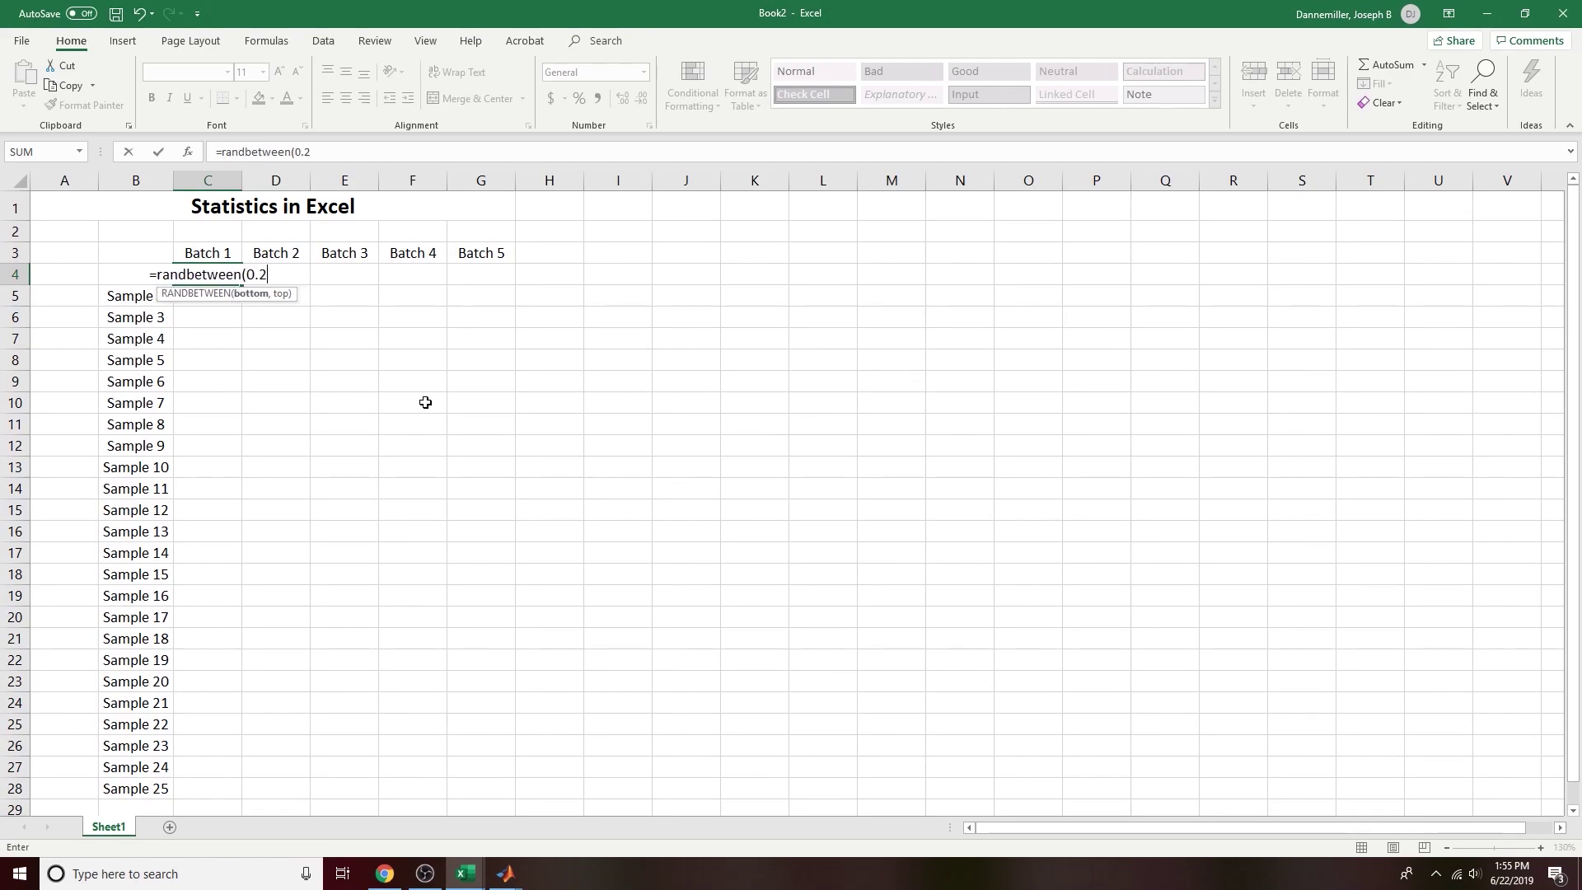
text(4)
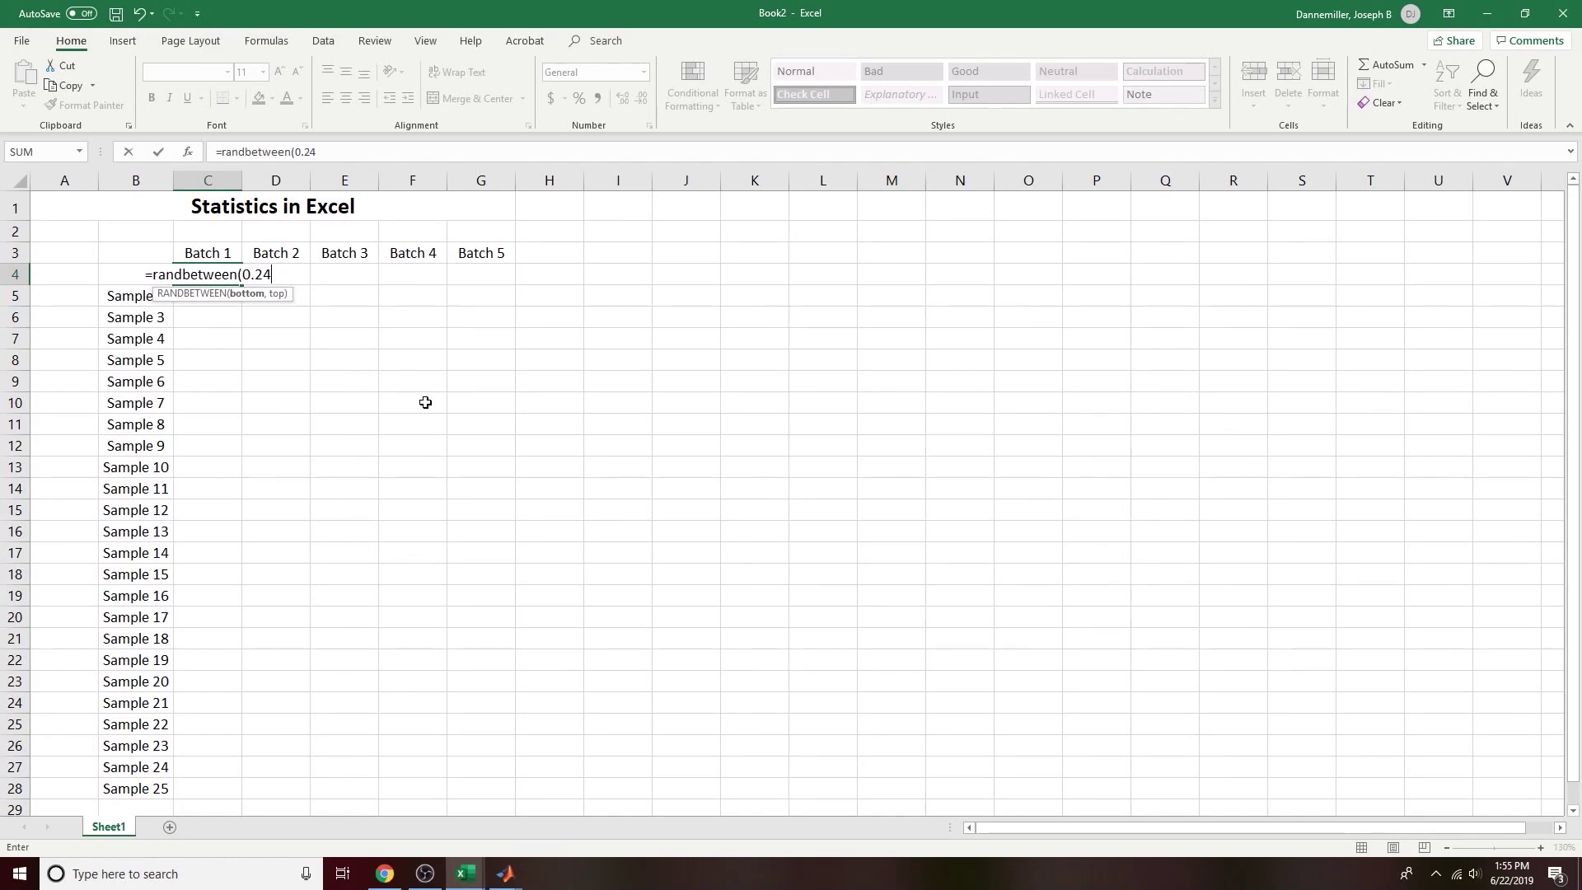
text(,0.)
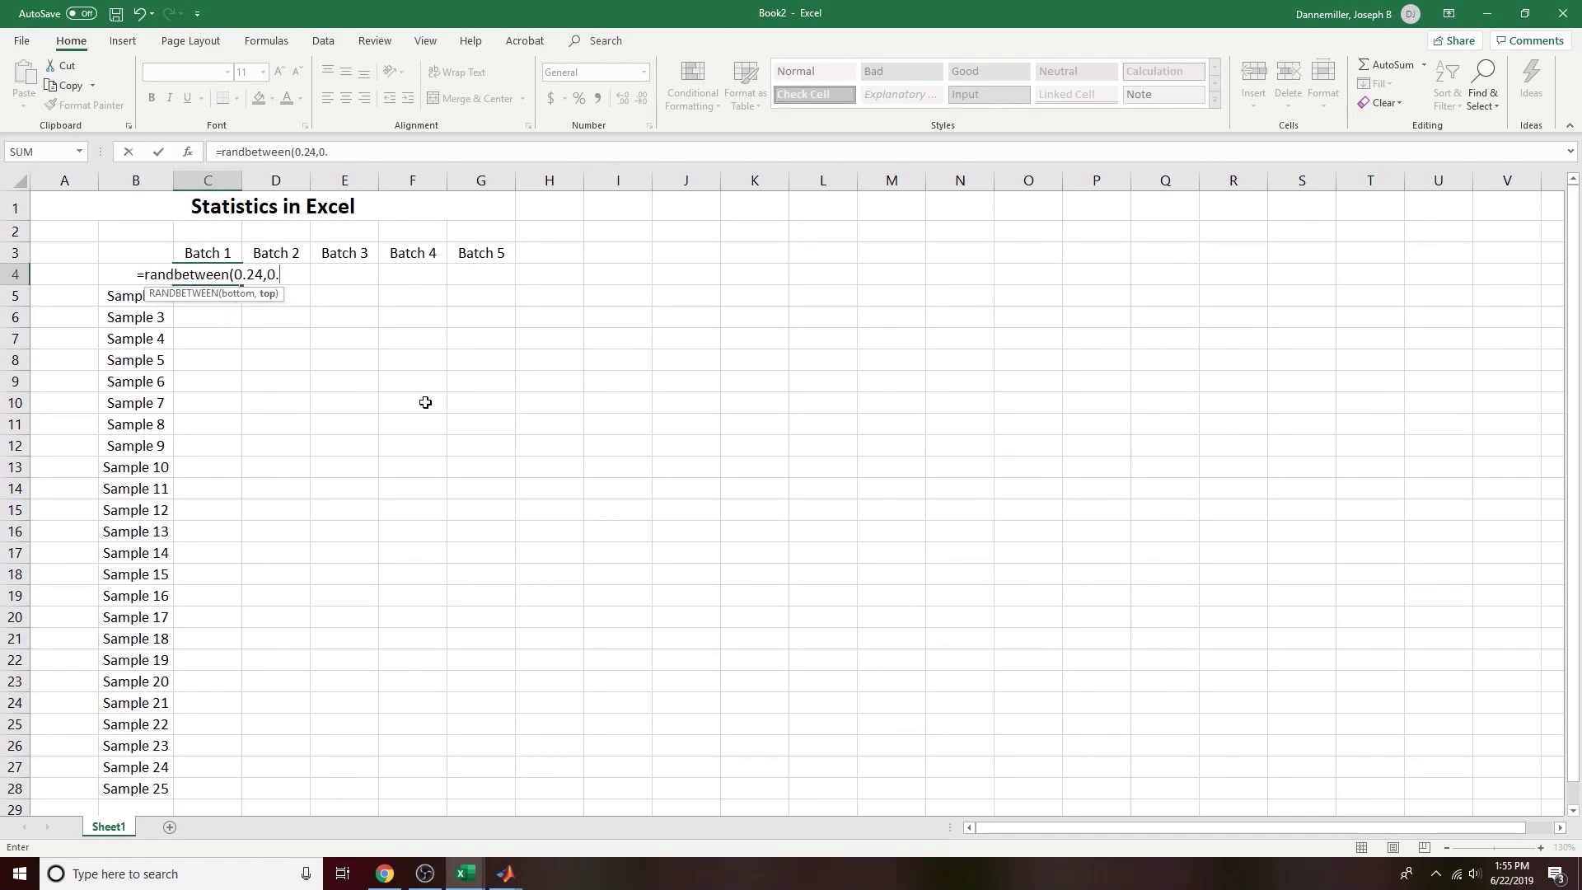
text(26))
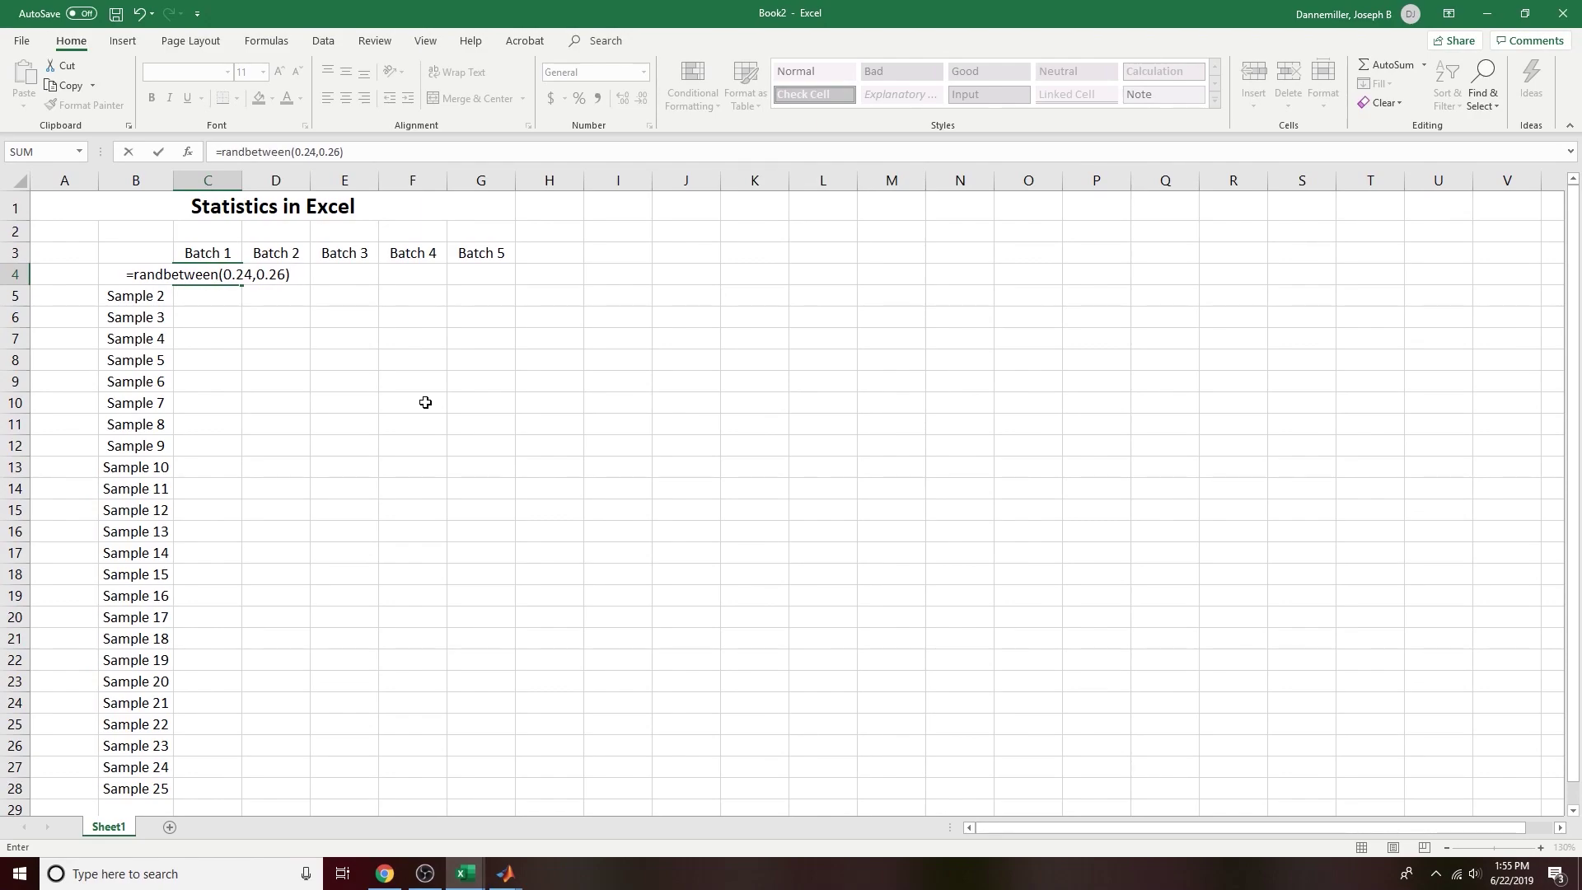
key(Return)
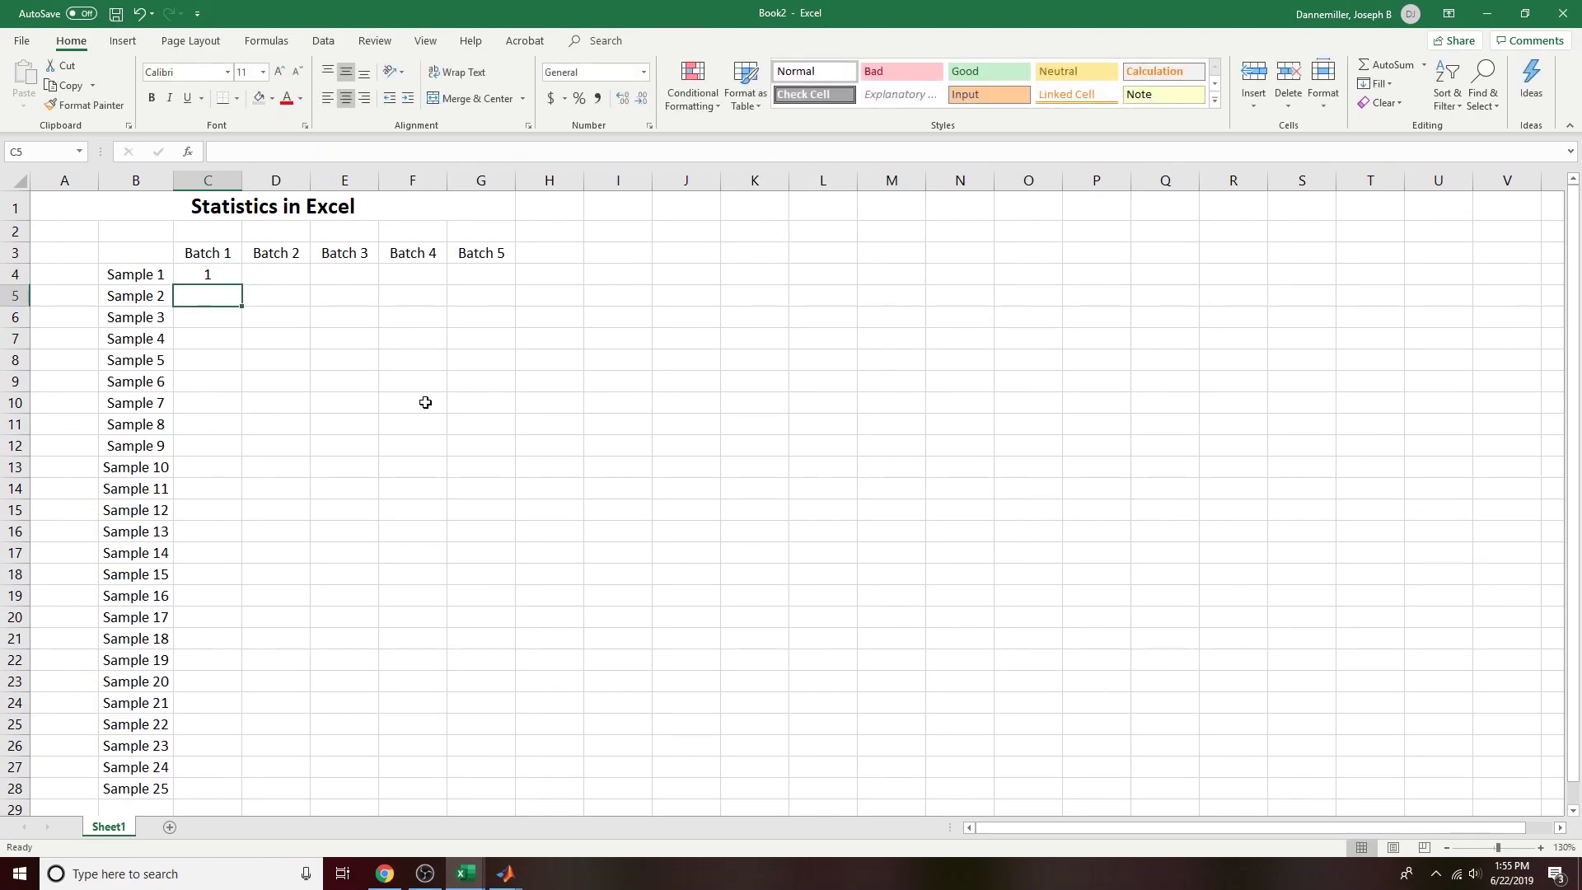
Step: Change the formula in C4 to =RANDBETWEEN(24,26)/100
click(223, 274)
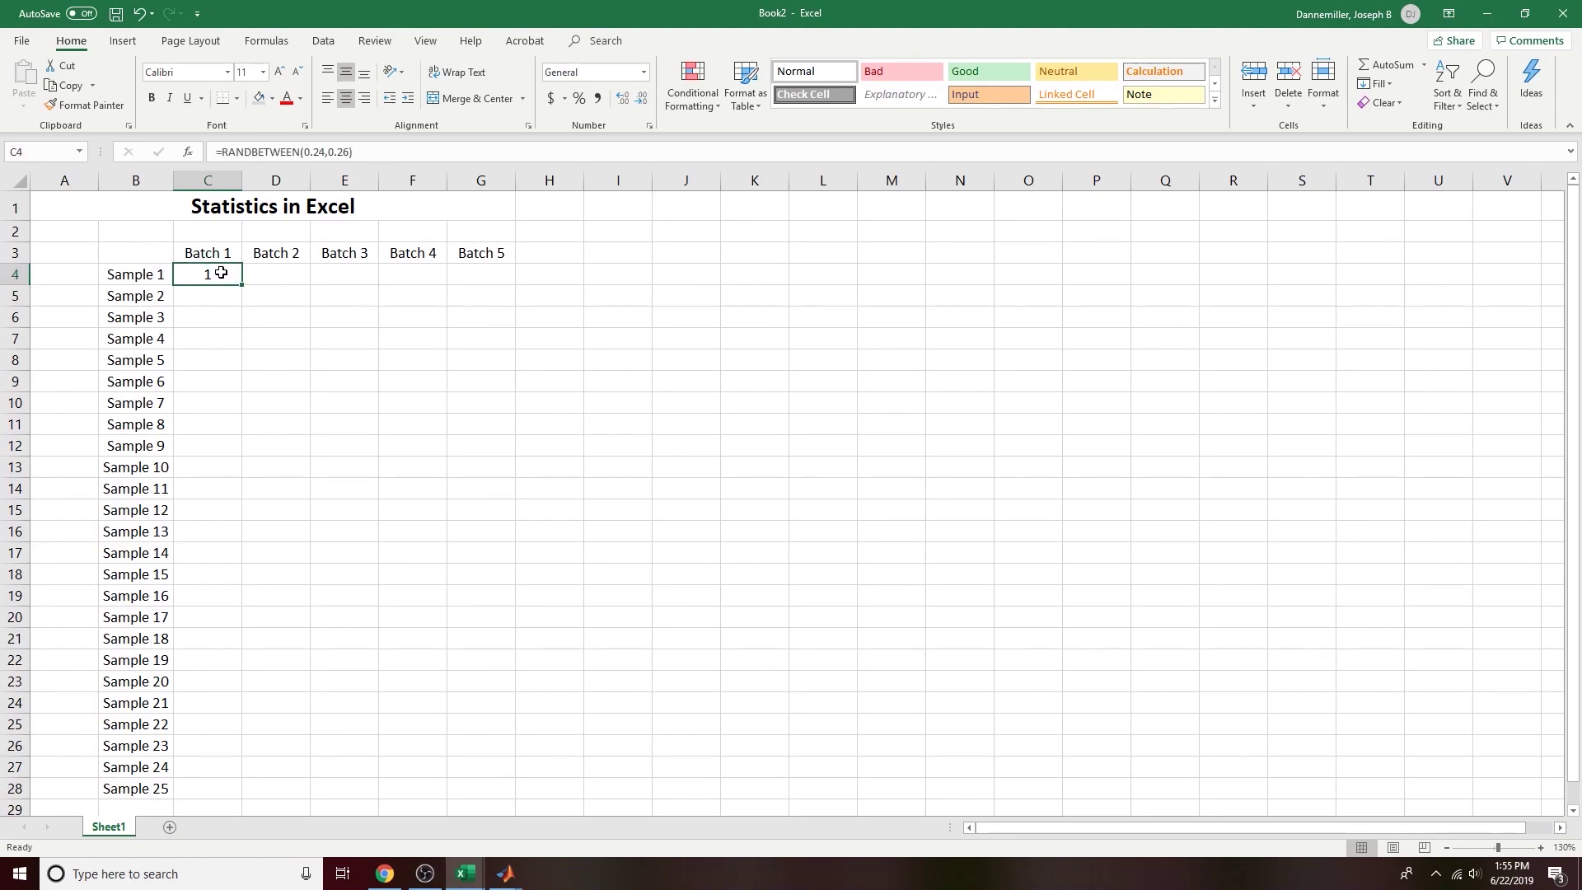
click(312, 155)
key(BackSpace)
key(BackSpace)
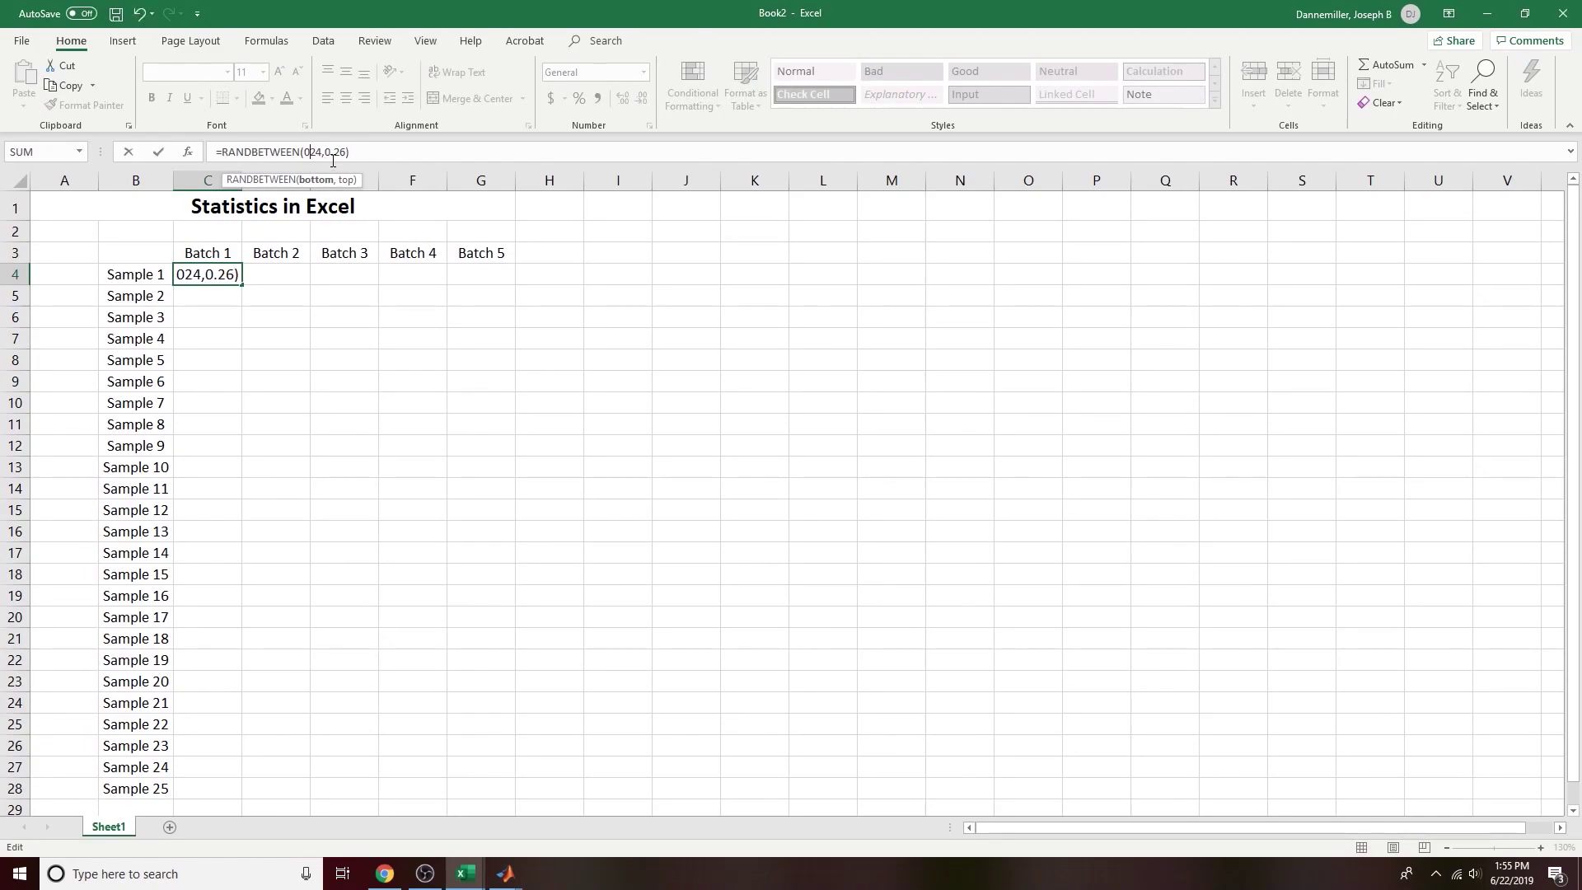
click(329, 155)
key(BackSpace)
key(BackSpace)
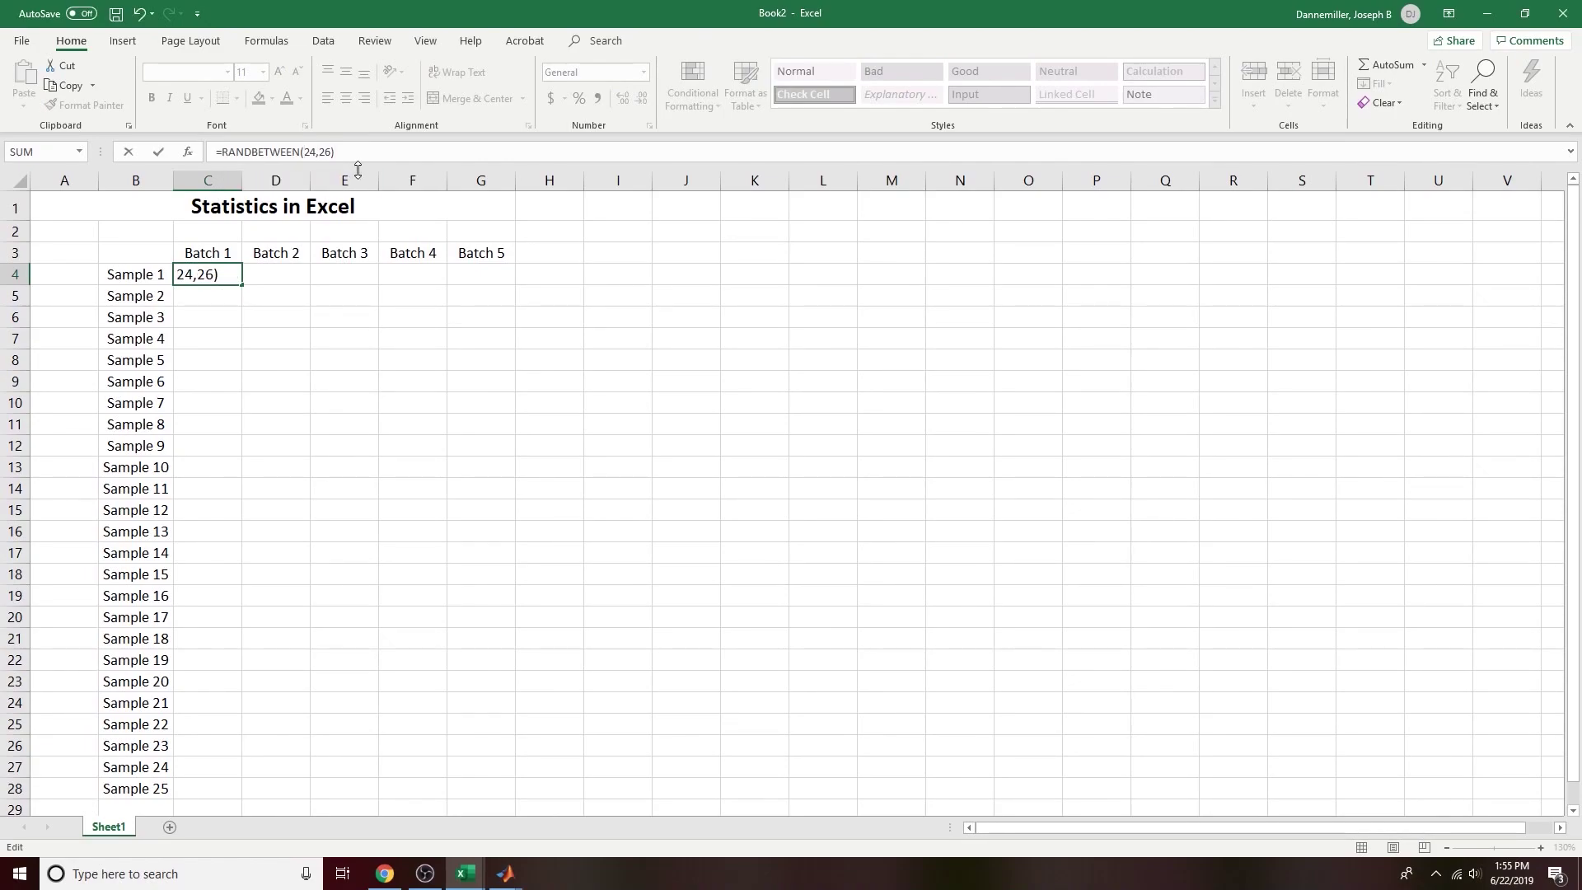
text(/100)
key(Return)
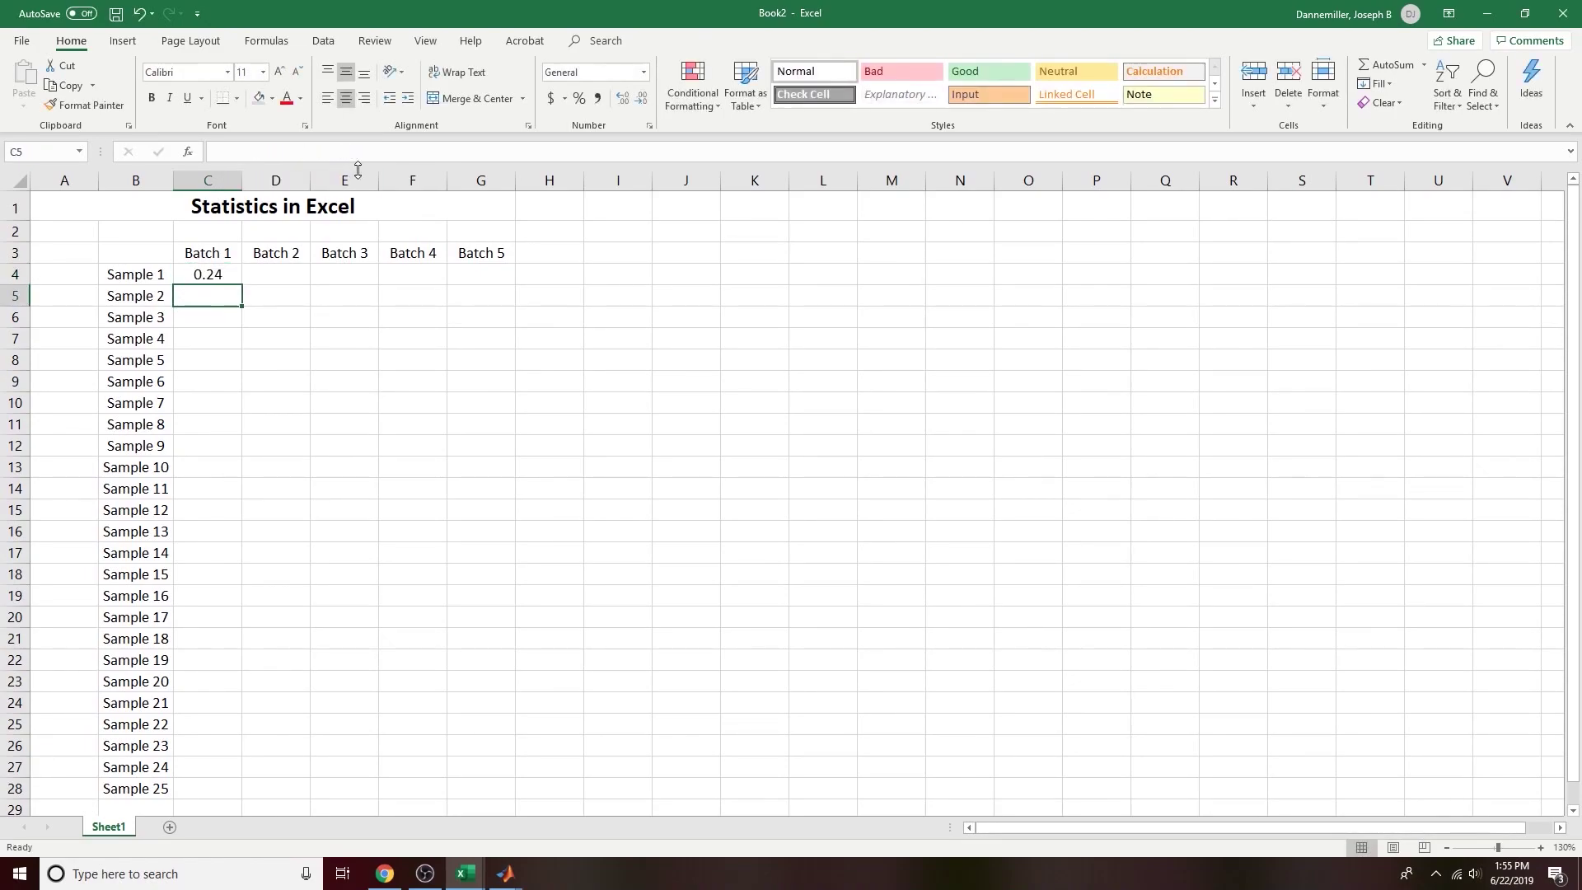
Step: Try filling the C4 formula down the Batch 1 column to C28, and undo the fill
click(227, 274)
drag(242, 286, 231, 789)
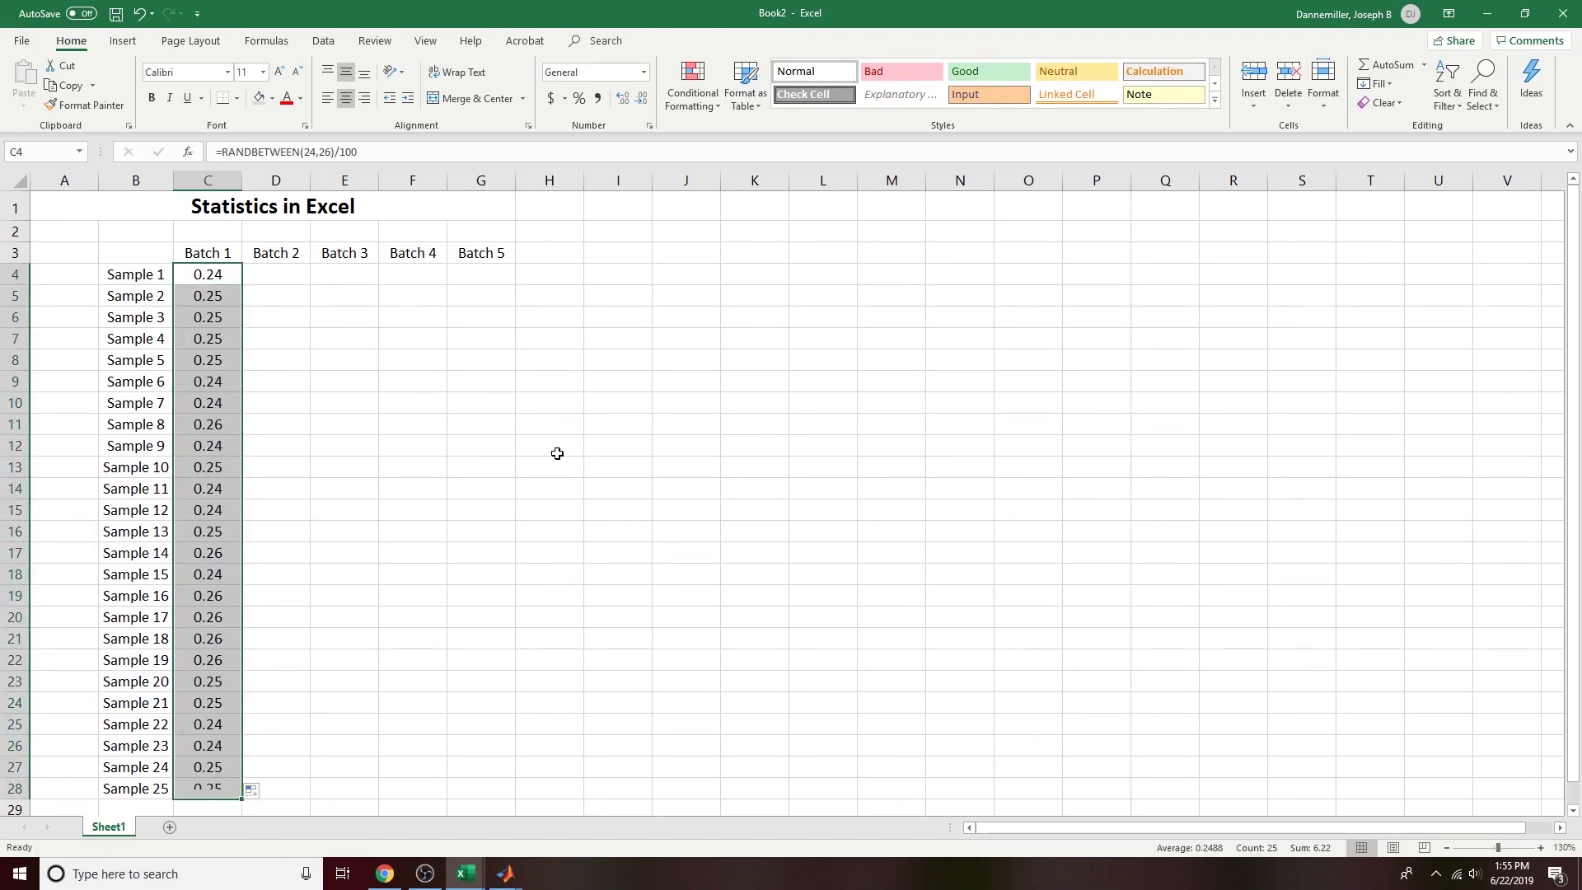
click(371, 404)
click(186, 267)
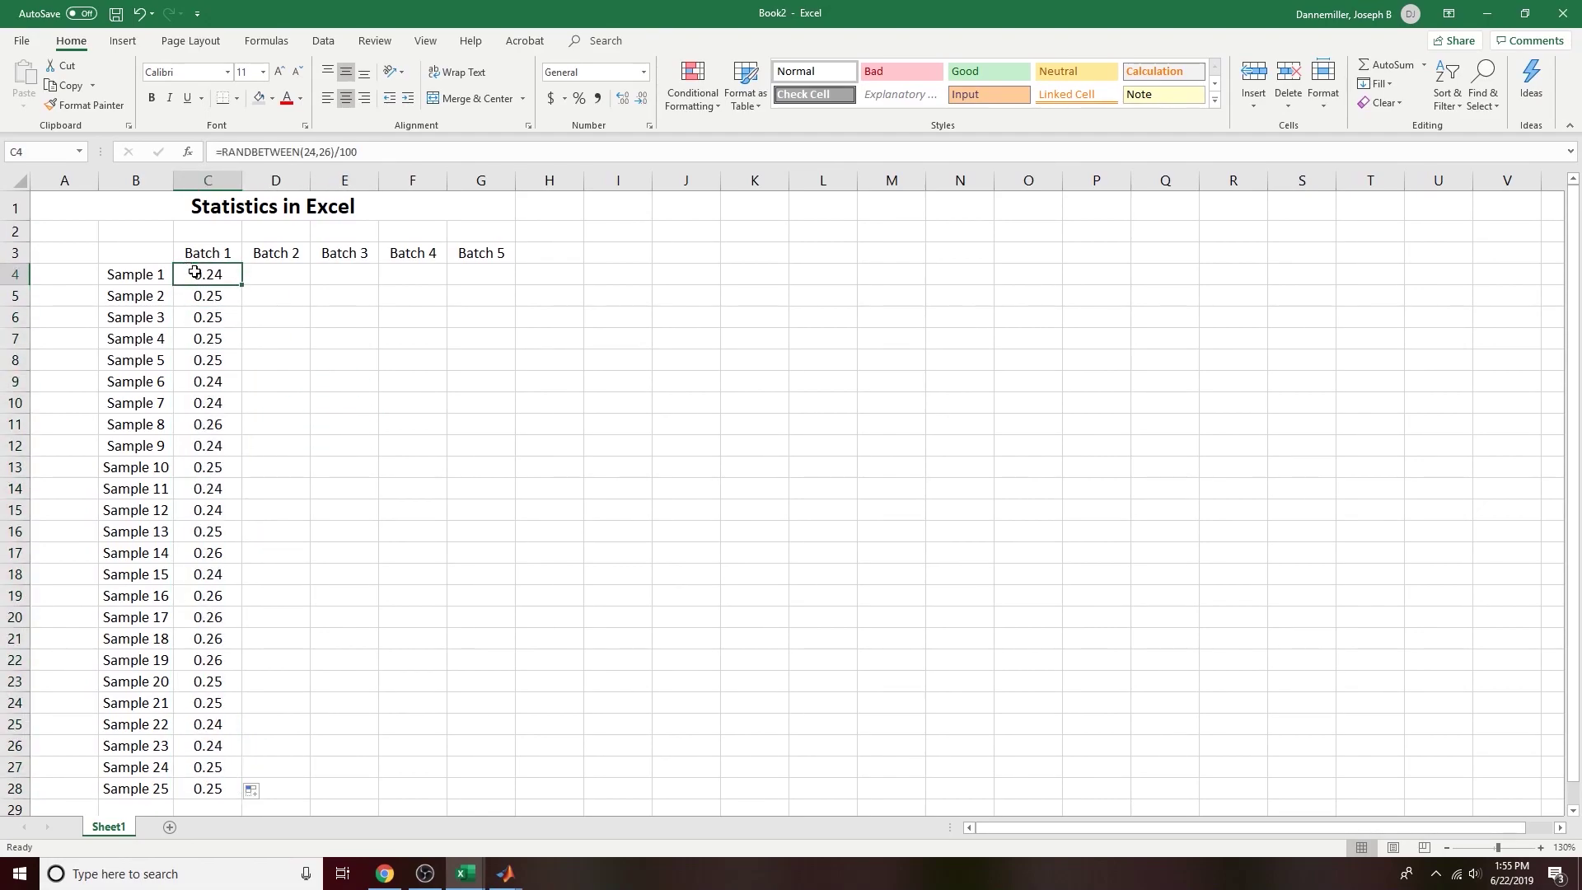
click(248, 152)
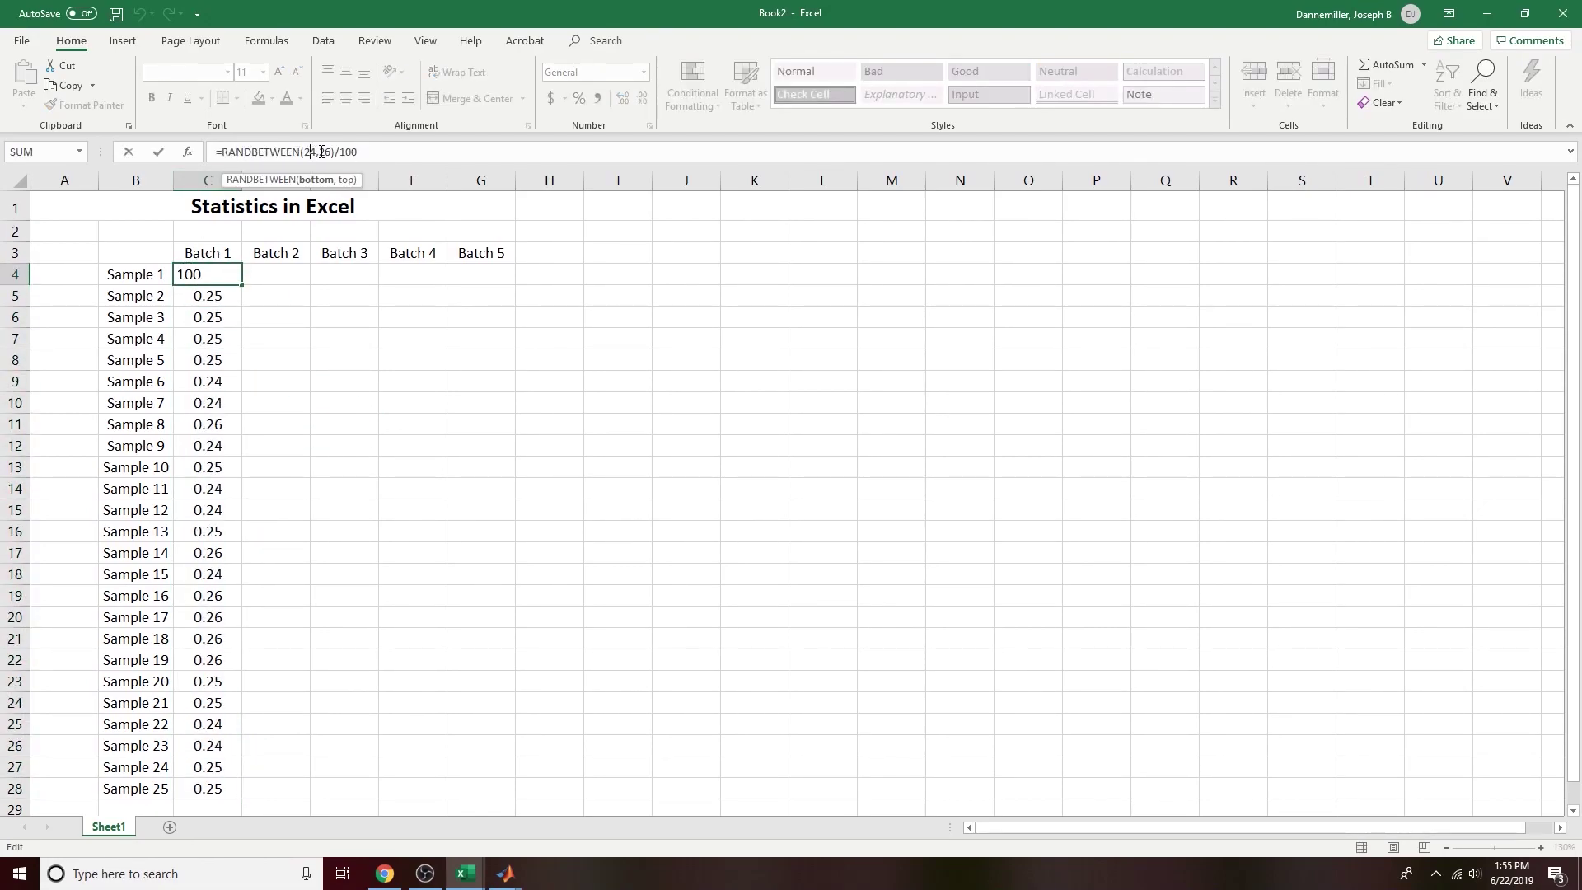
click(323, 152)
drag(262, 361, 255, 380)
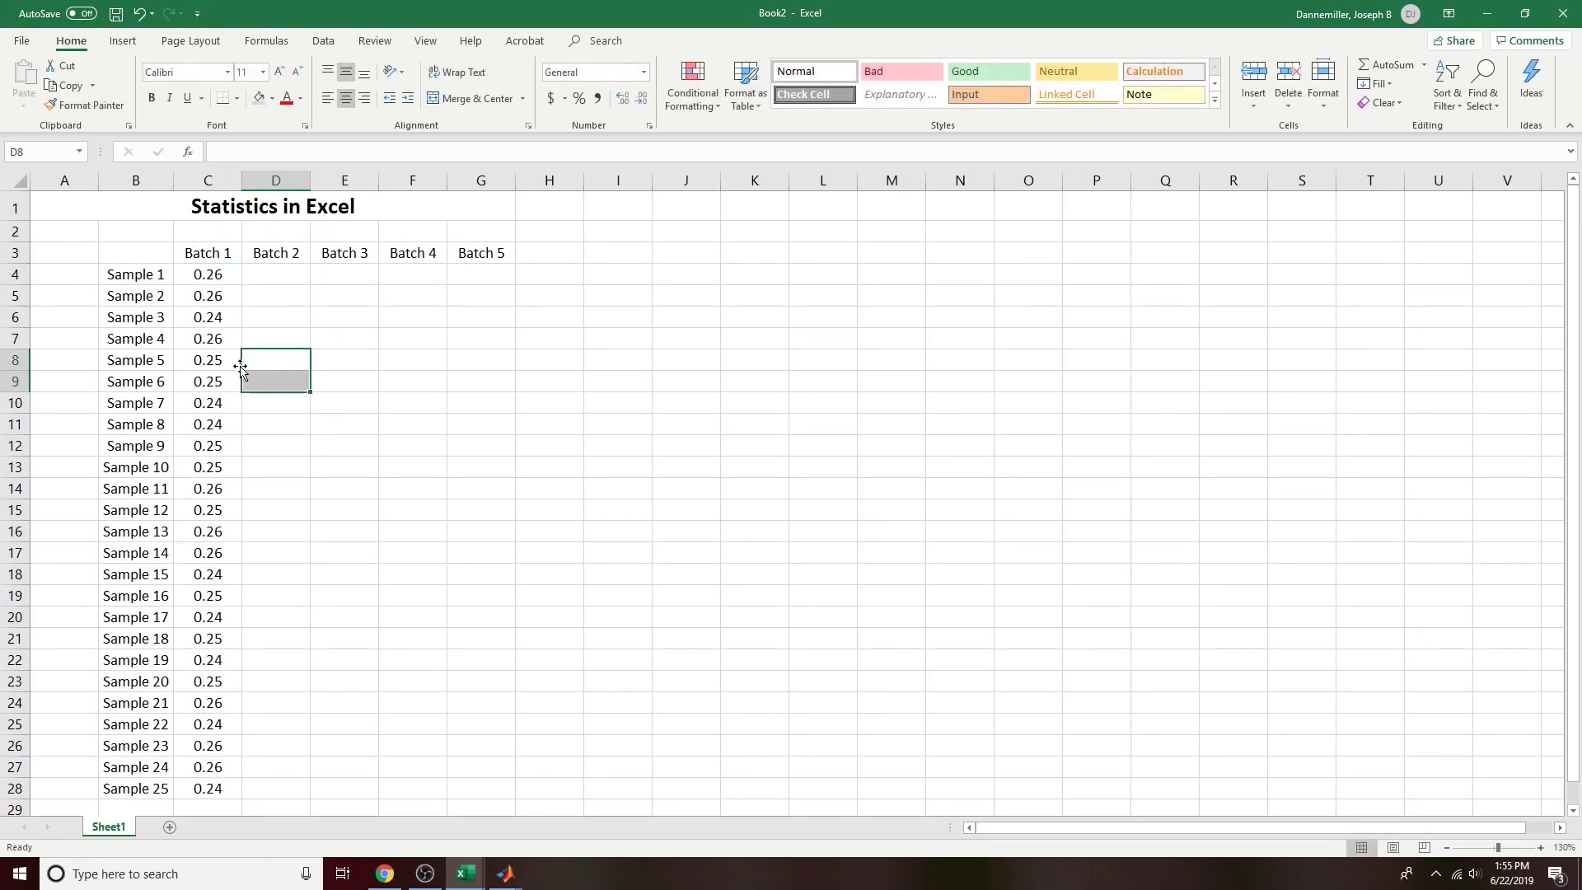
click(224, 280)
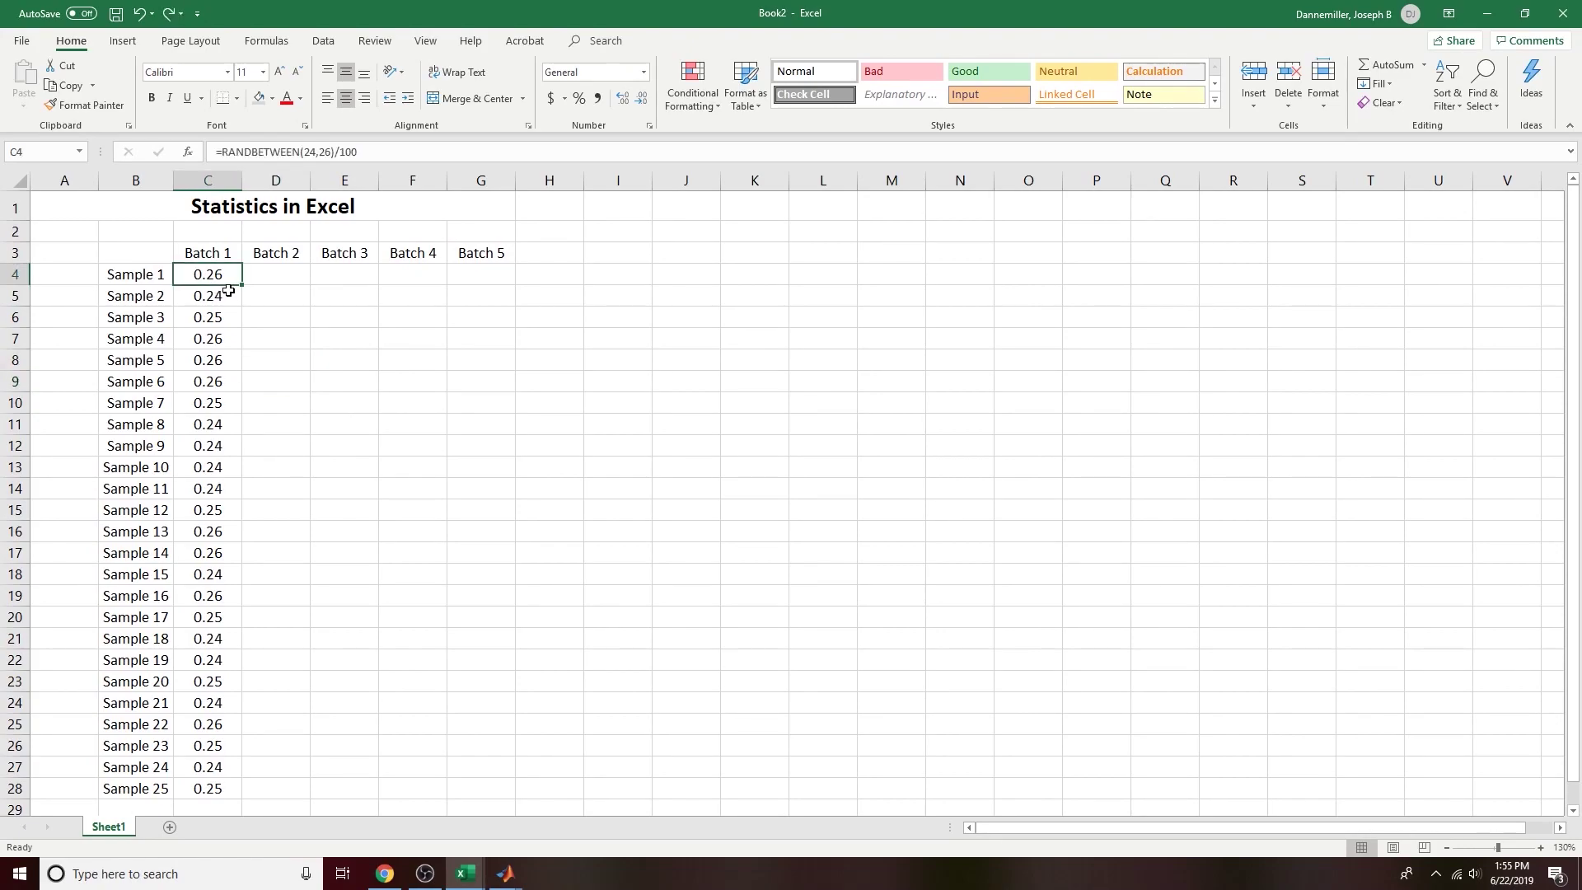
key(ctrl+z)
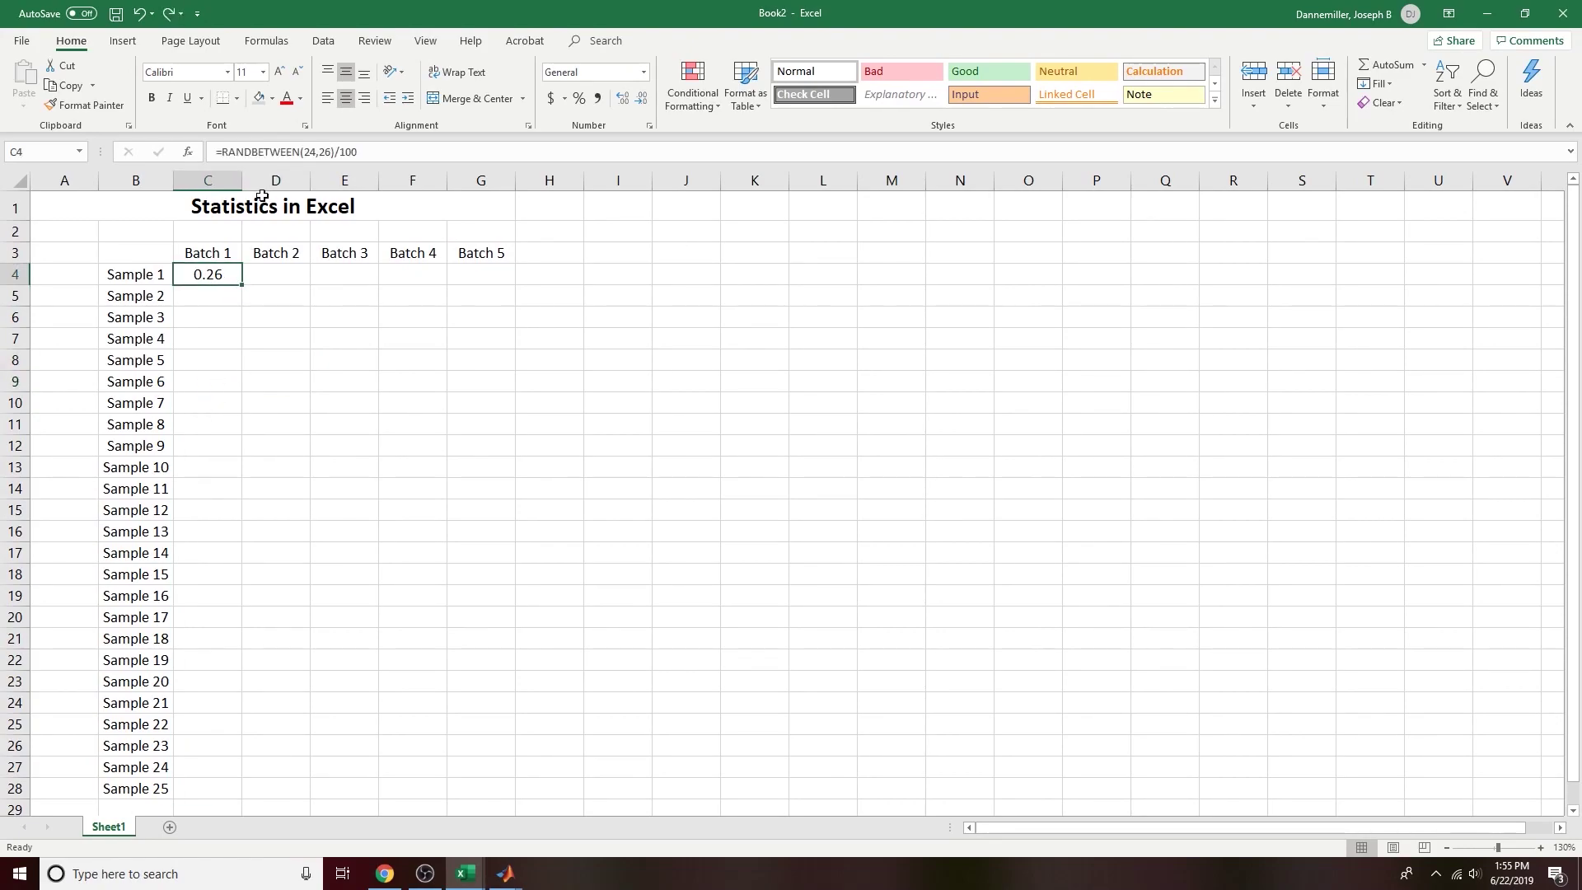
Step: Extend the precision of the C4 formula by changing it to =RANDBETWEEN(2400,2600)/10000
click(322, 153)
text(00)
click(345, 152)
text(00)
click(392, 151)
text(00)
key(Return)
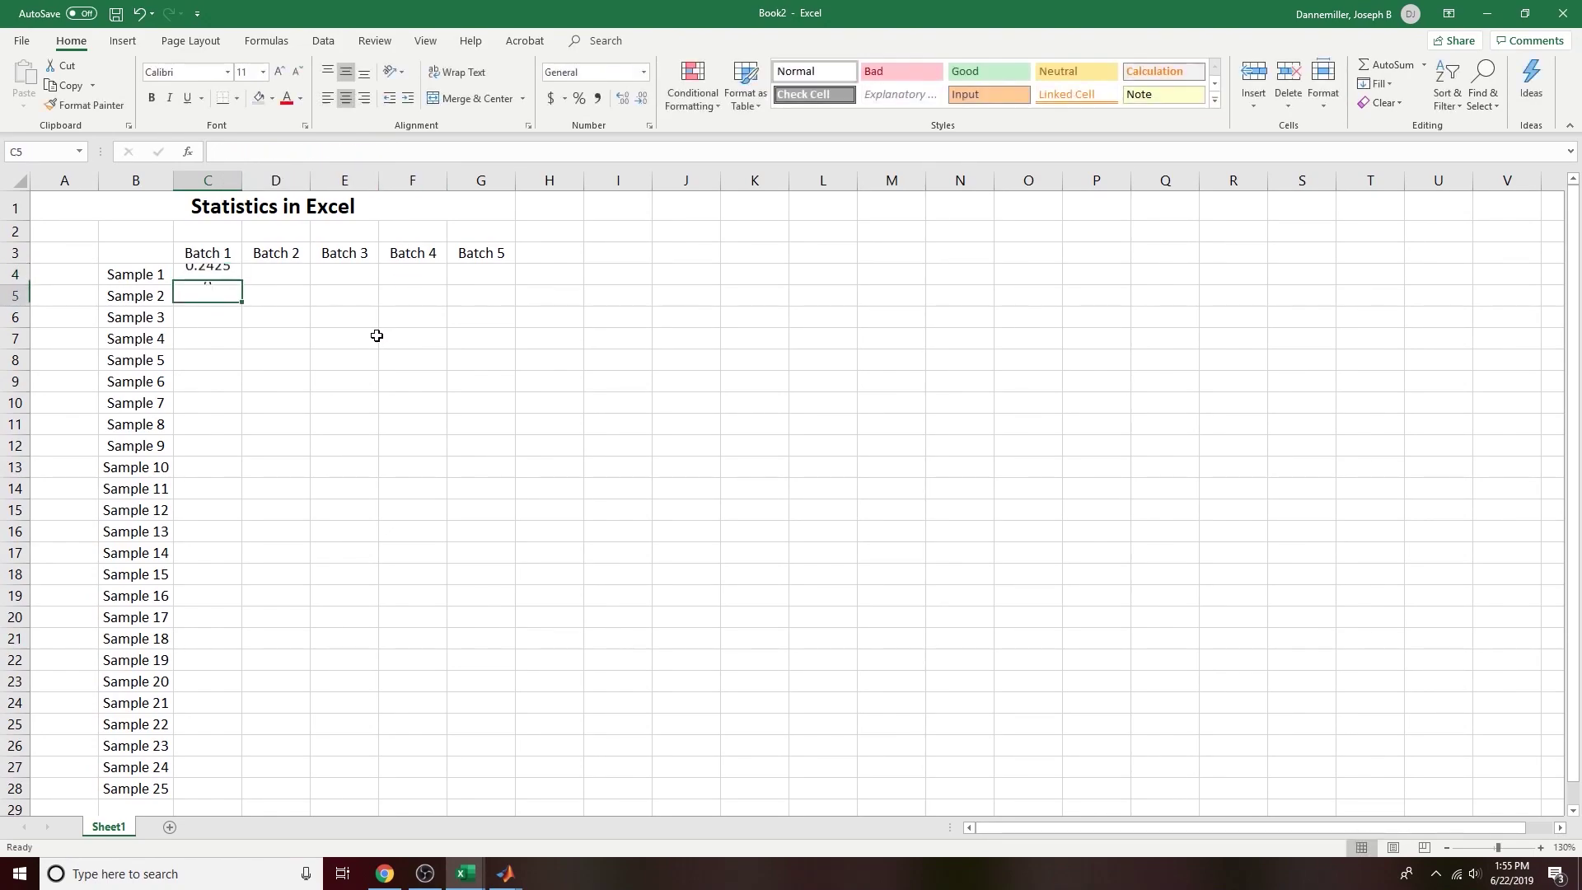
Step: Check the limits and divisor of the C4 formula and fill it down the Batch 1 column to C28
click(216, 277)
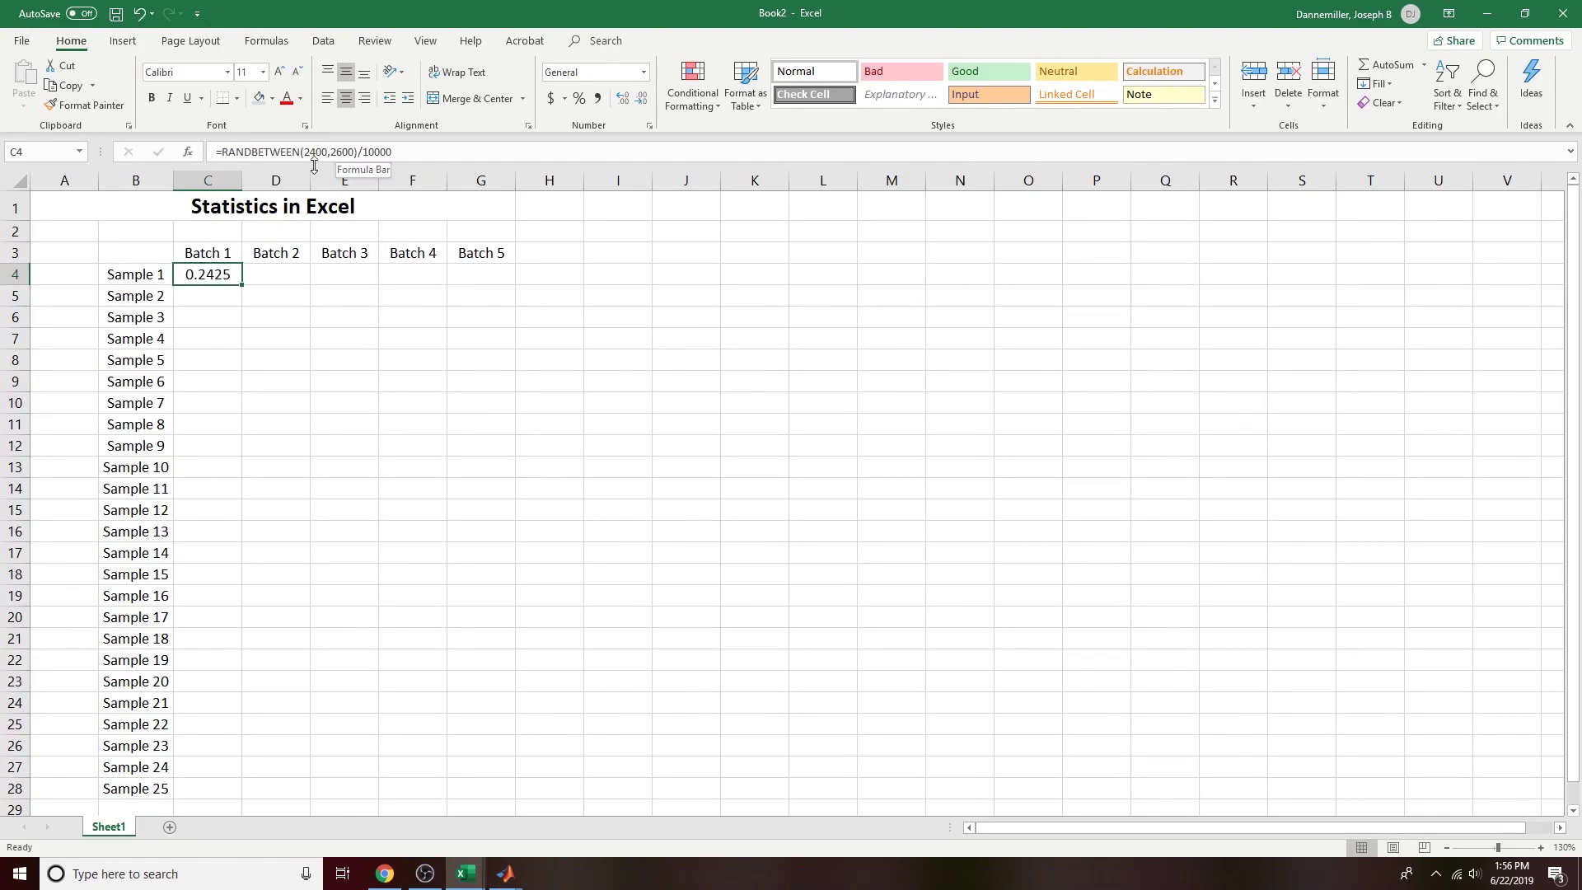
drag(303, 152, 356, 155)
click(353, 157)
double_click(377, 153)
click(397, 153)
click(219, 353)
click(232, 276)
drag(243, 284, 241, 798)
Step: Enter the formula =RANDBETWEEN(2200,2700)/10000 in D4 for Sample 1 of Batch 2
click(285, 277)
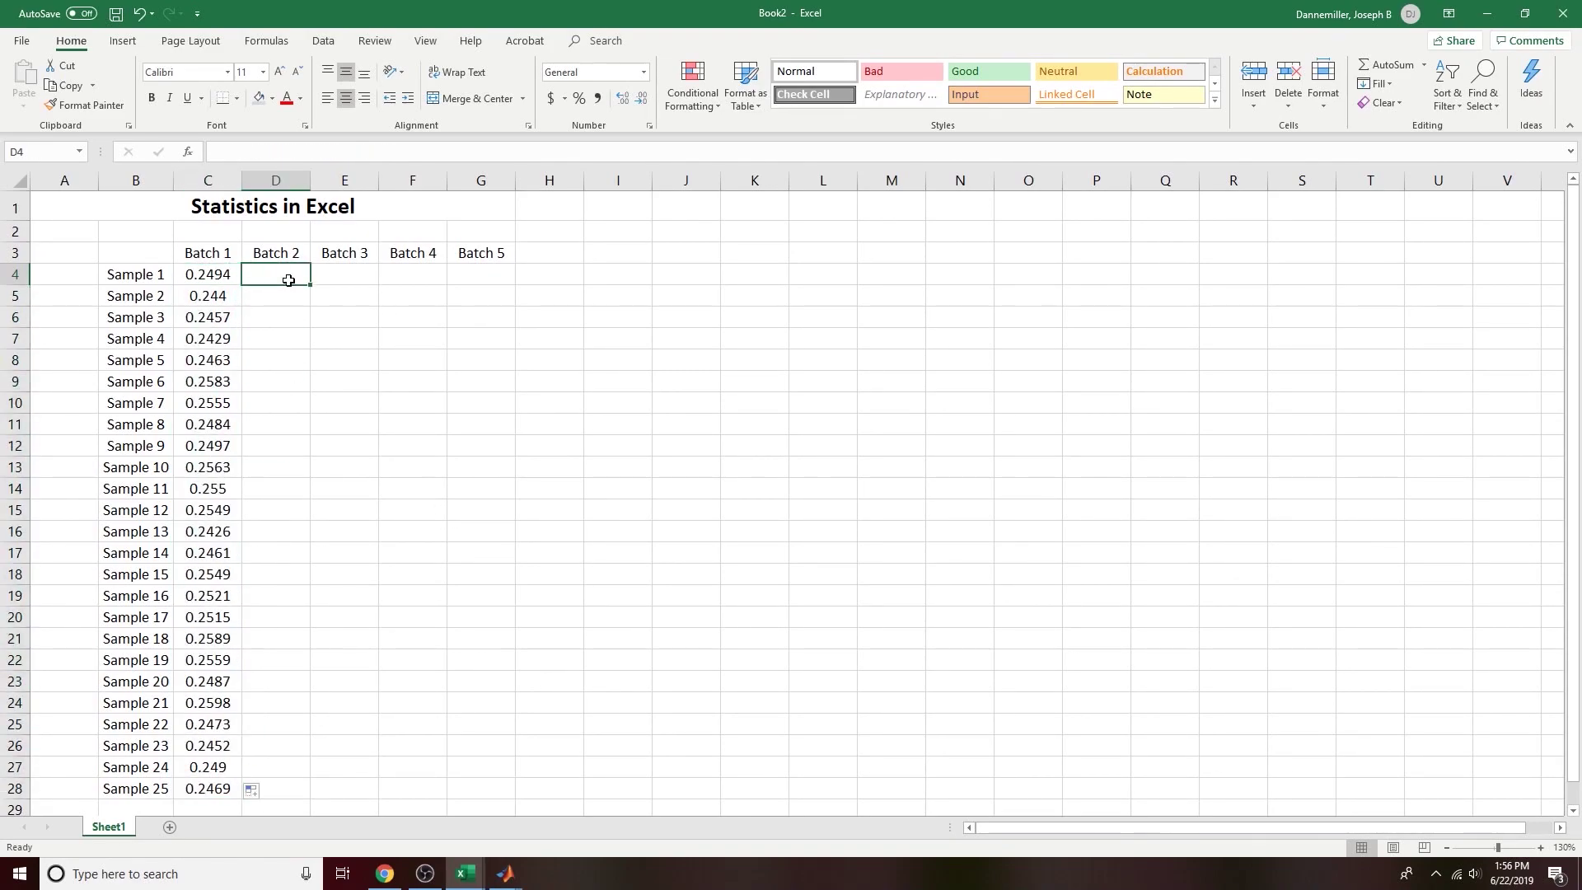
text(=ra)
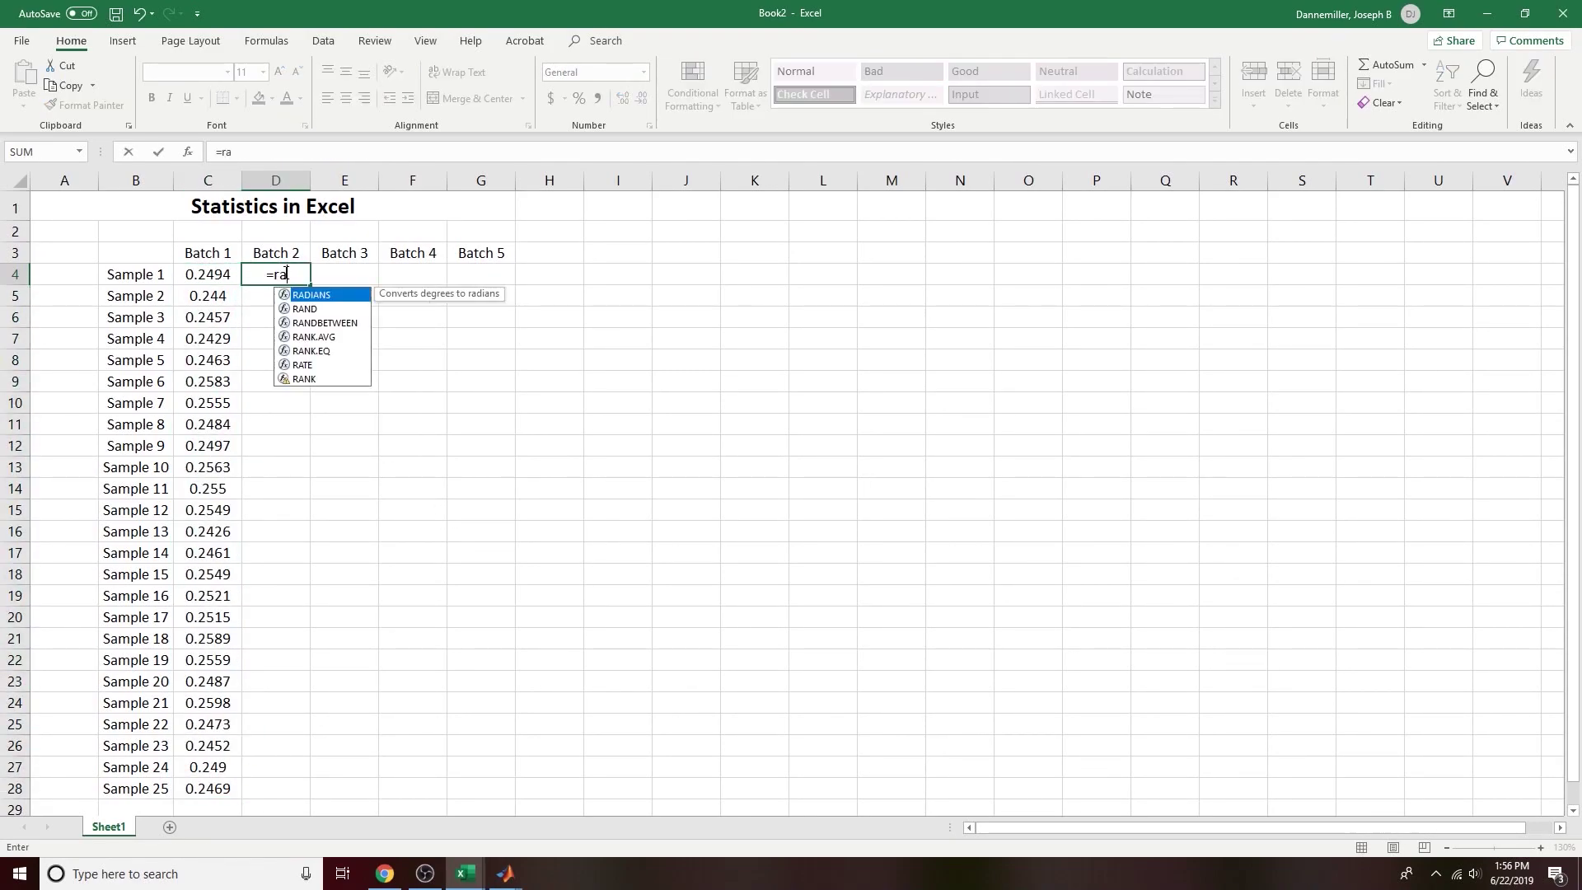
text(ndbetween)
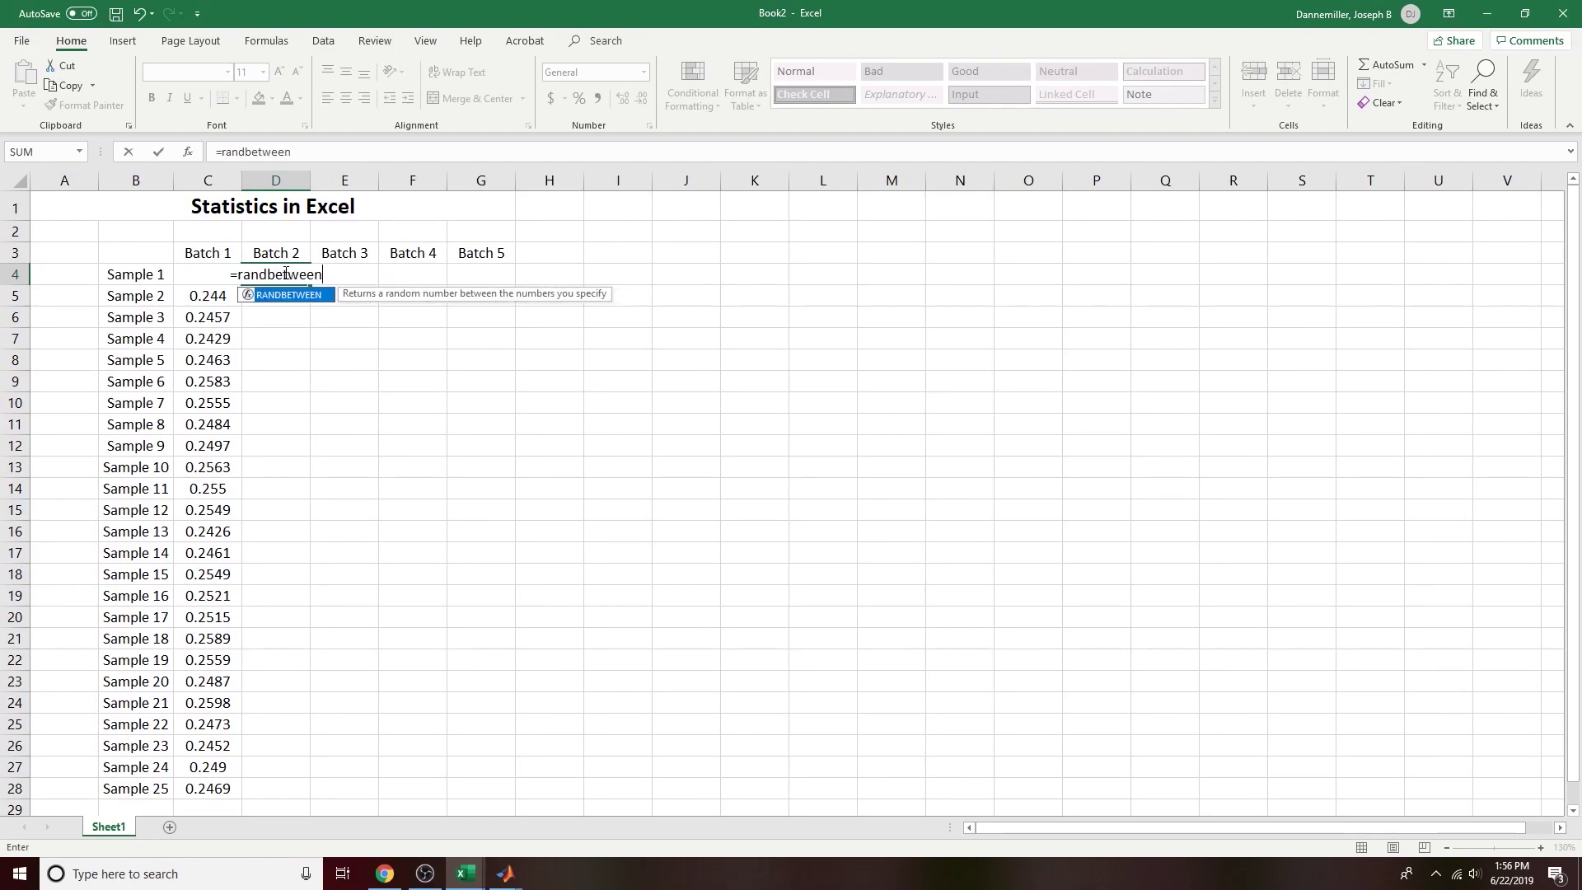
text(()
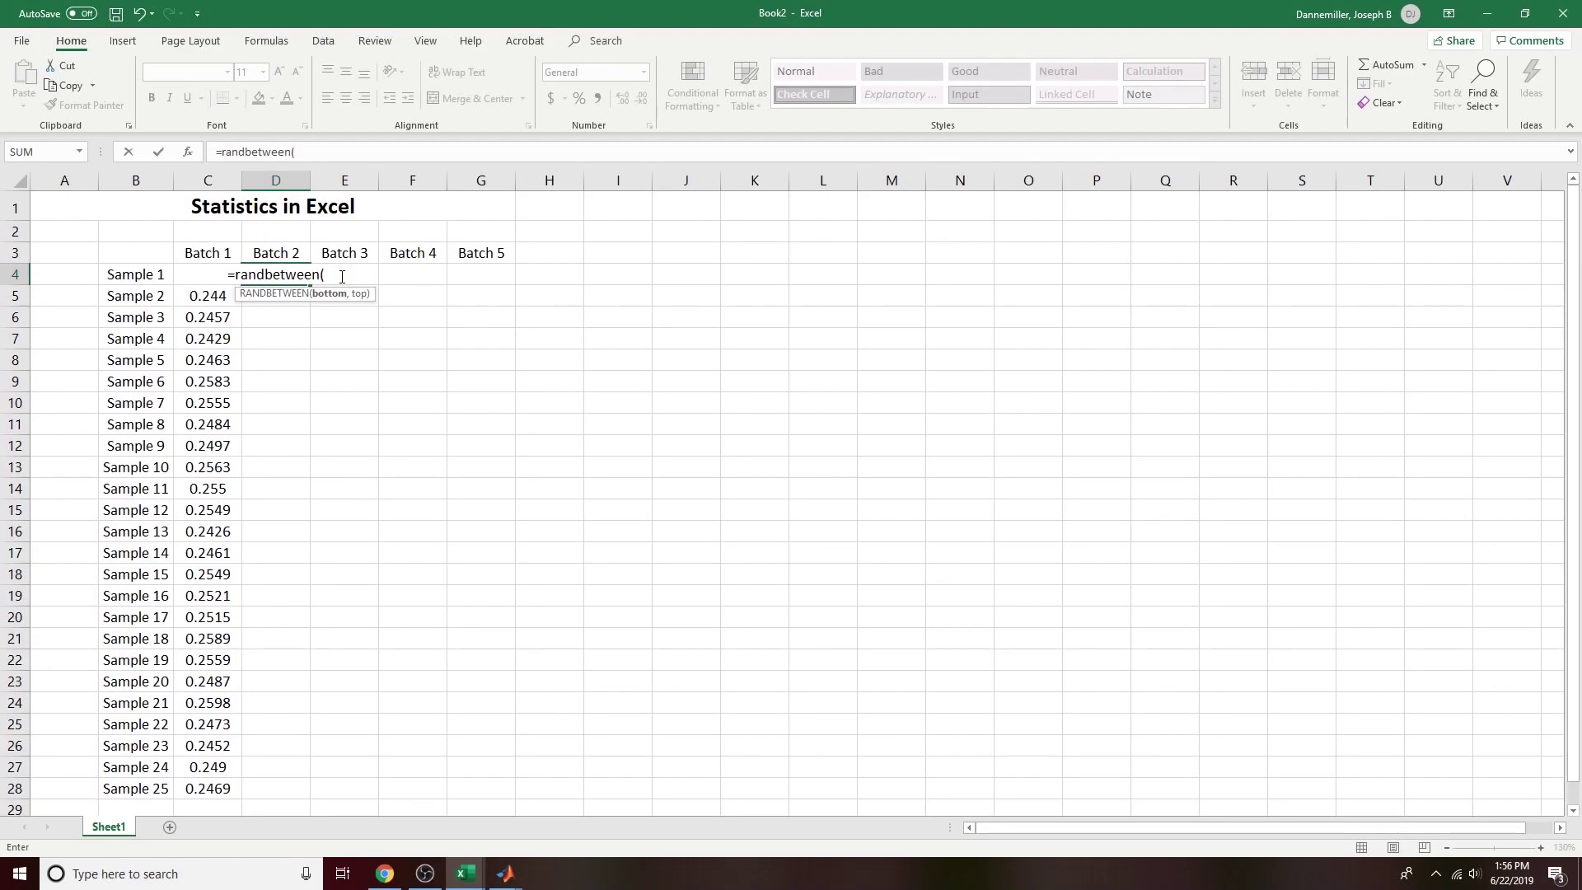
text(22)
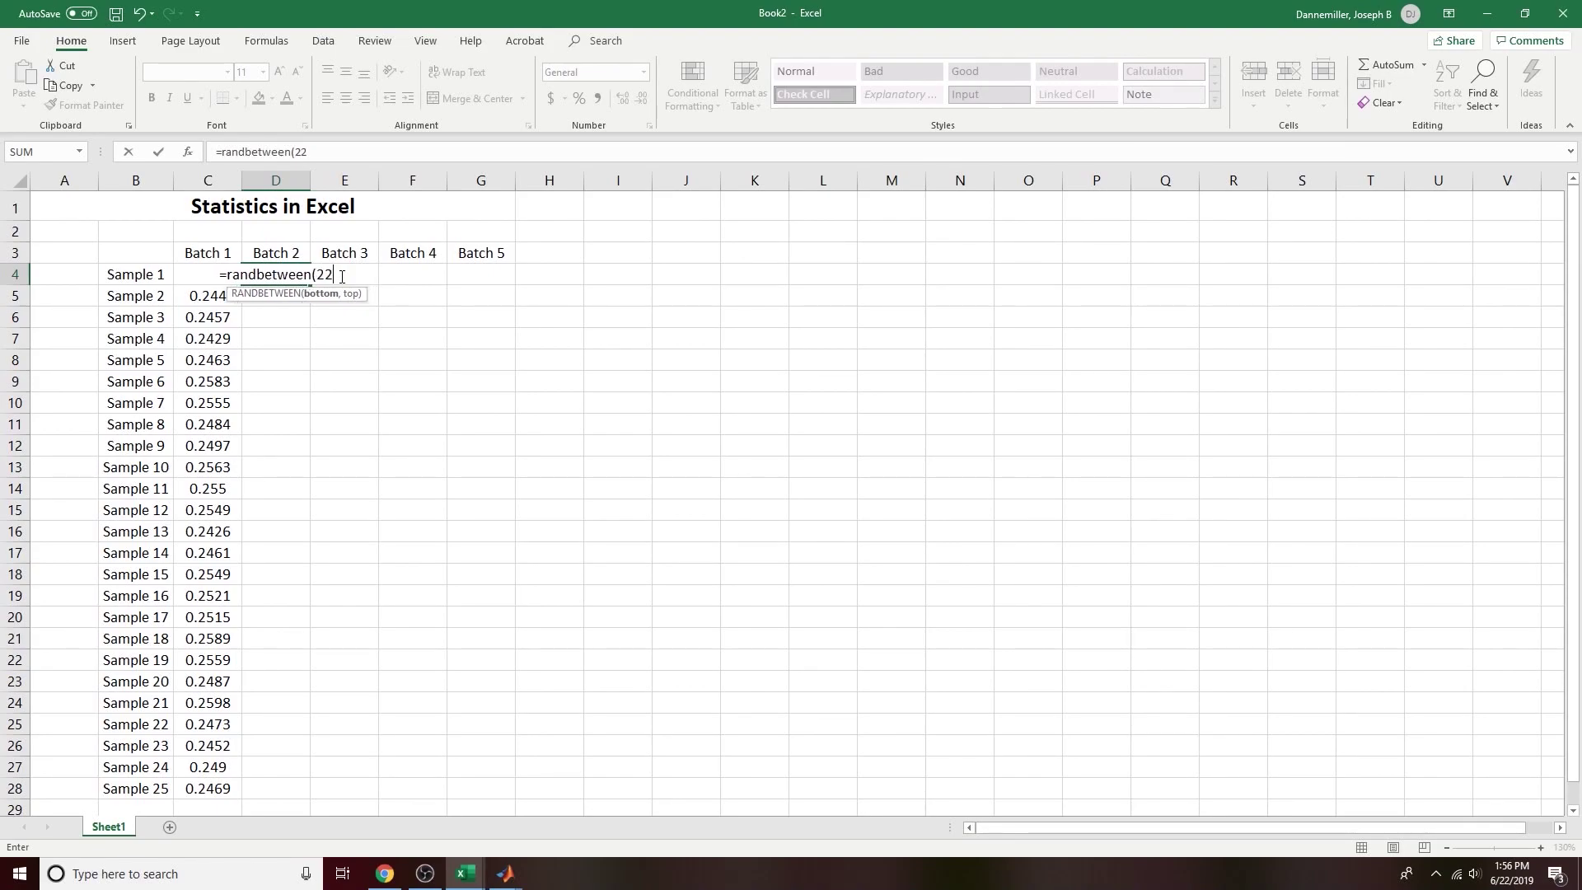
text(00)
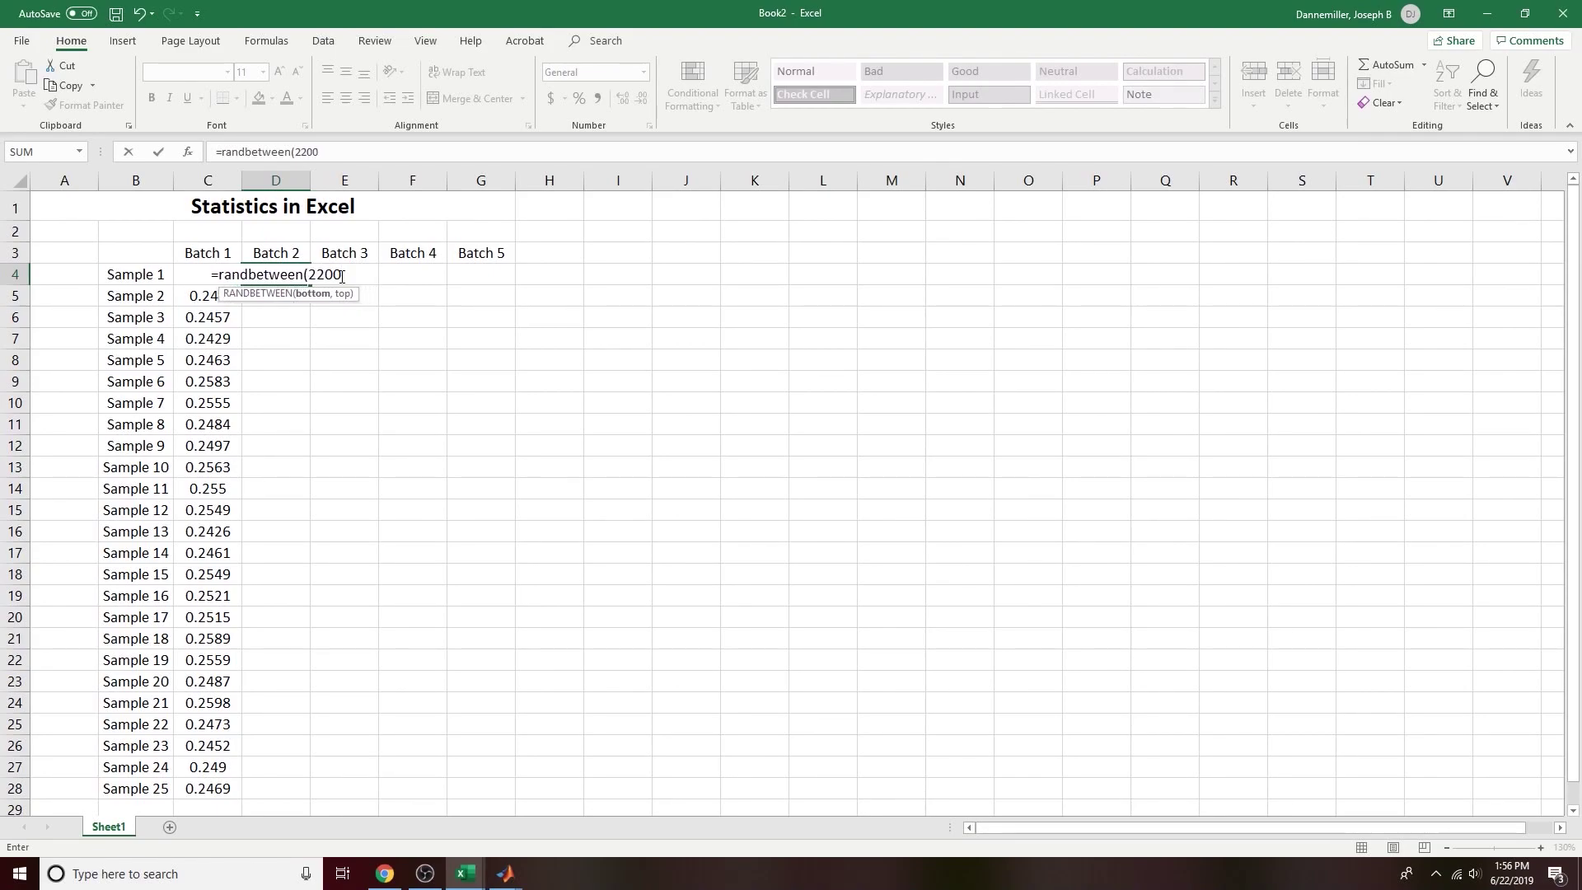
text(,2700)
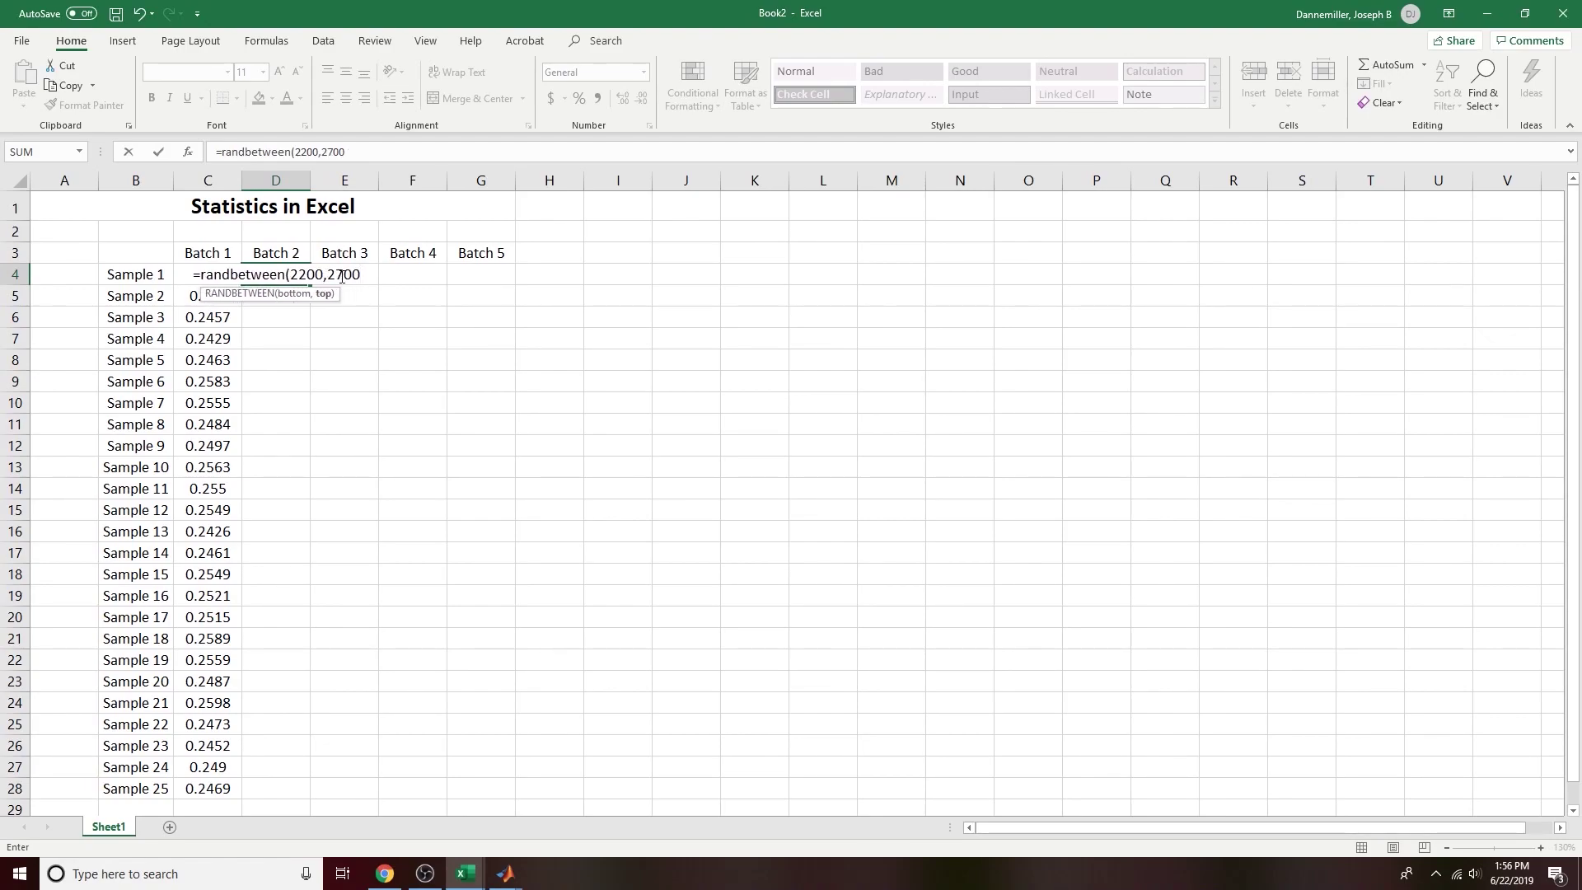
text(),)
key(BackSpace)
text(/)
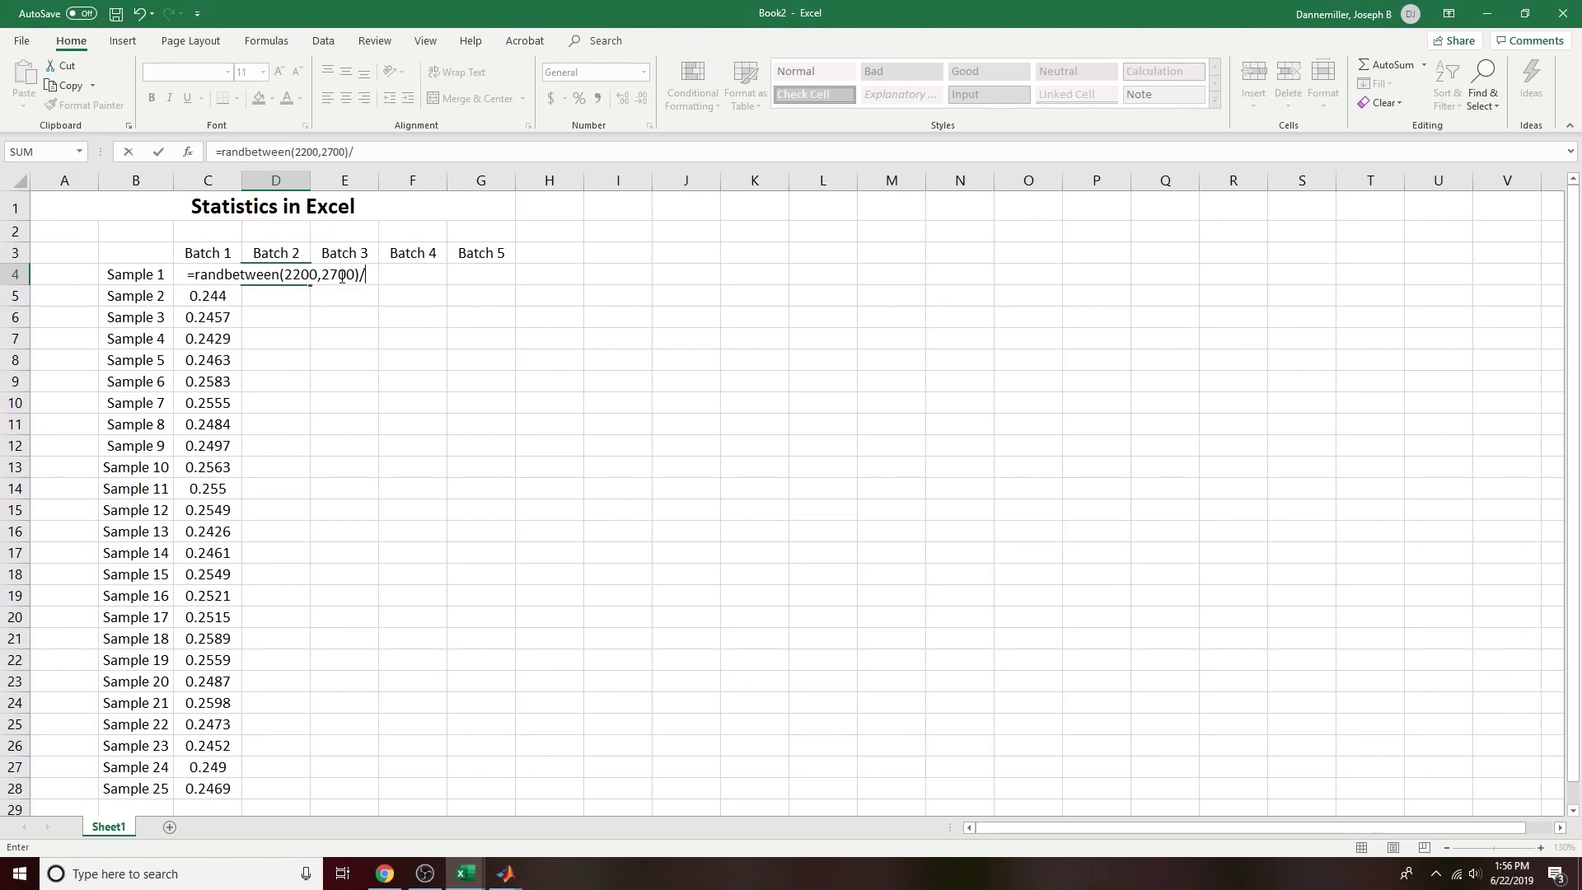
text(100)
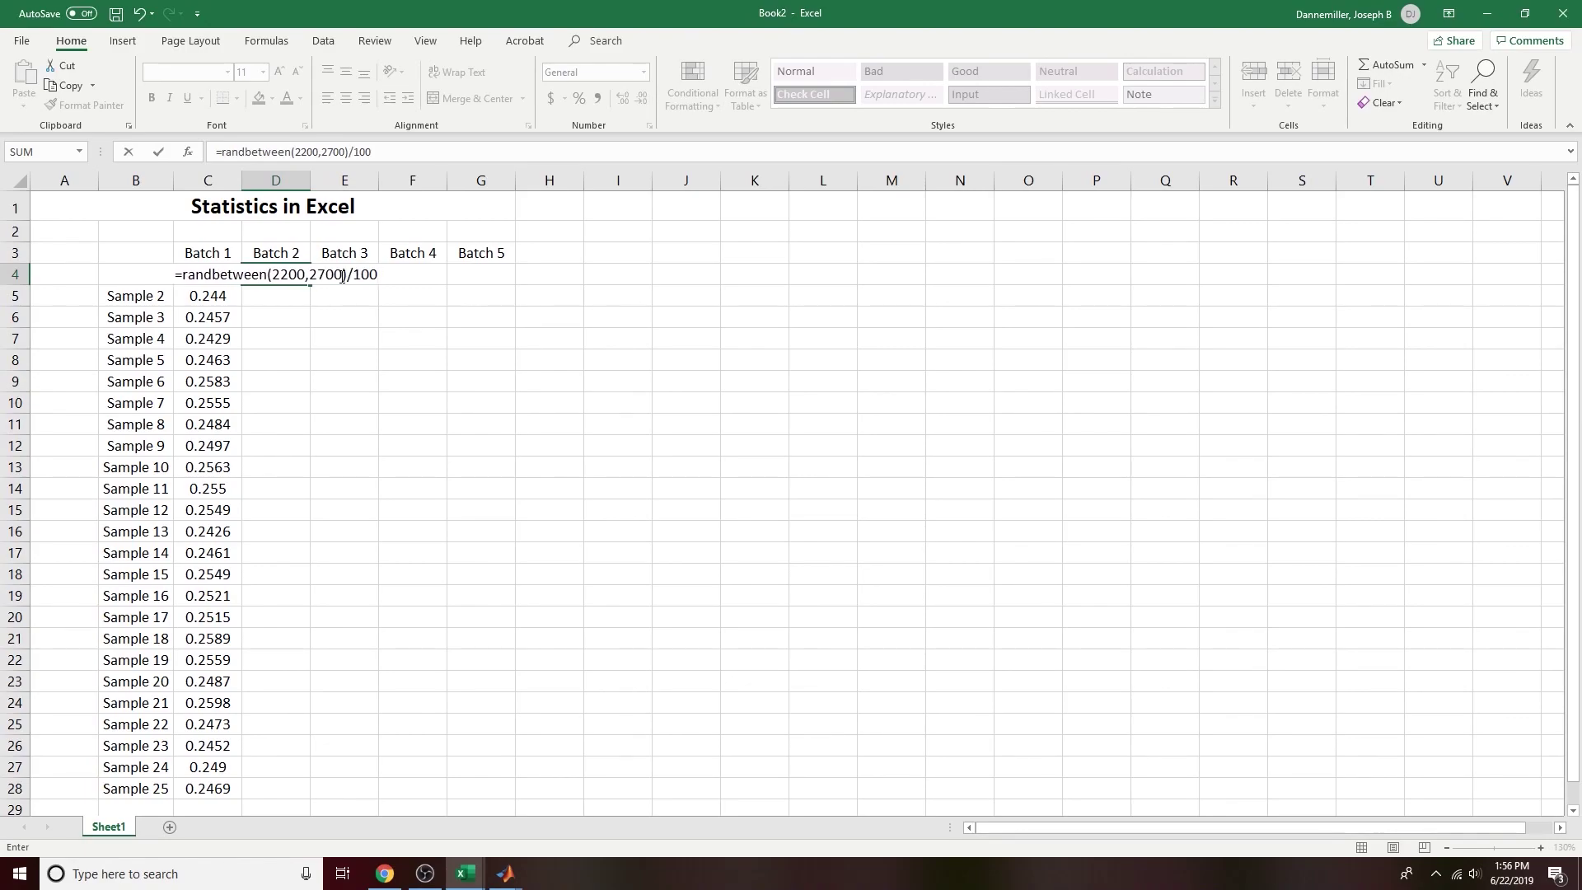
text(00)
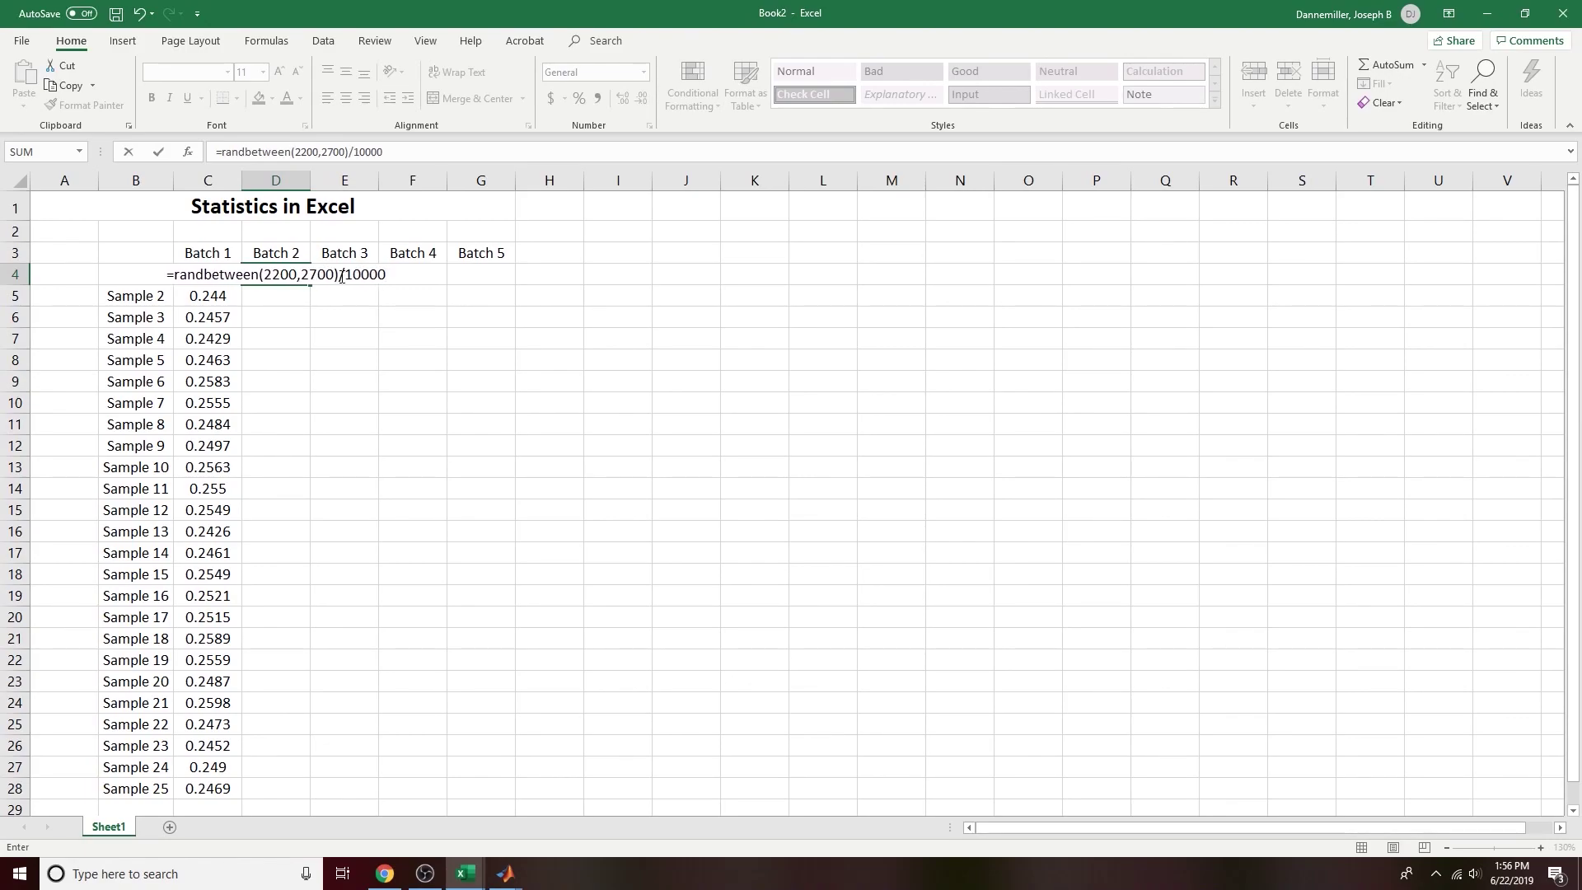
key(Return)
Step: Fill the D4 formula down the Batch 2 column to D28 and compare the formulas in C4 and D4
click(287, 276)
drag(309, 284, 323, 797)
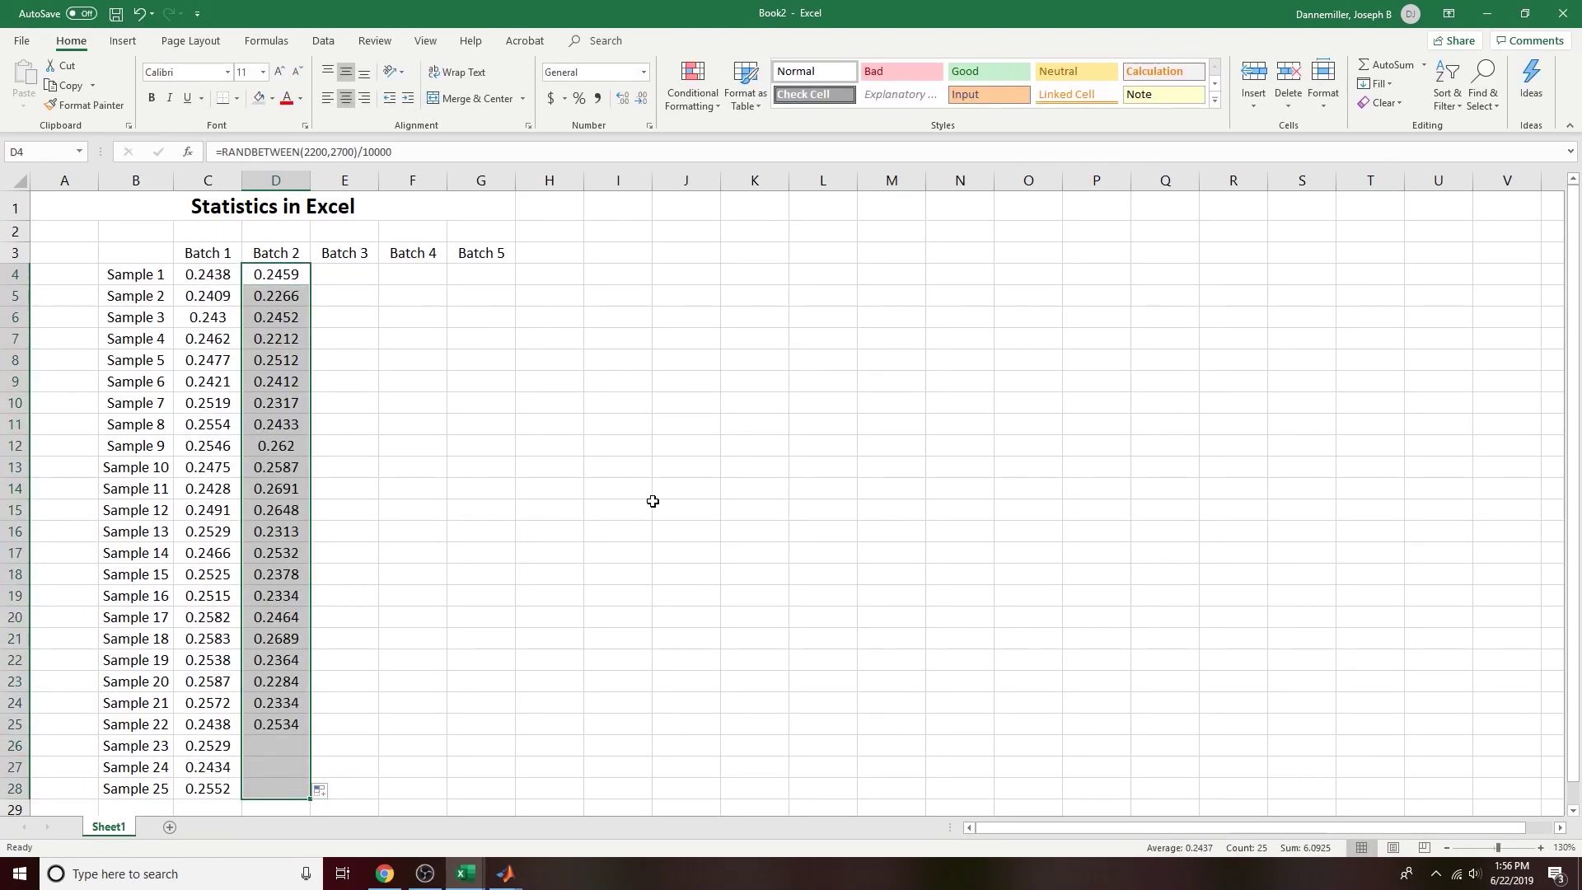
click(198, 281)
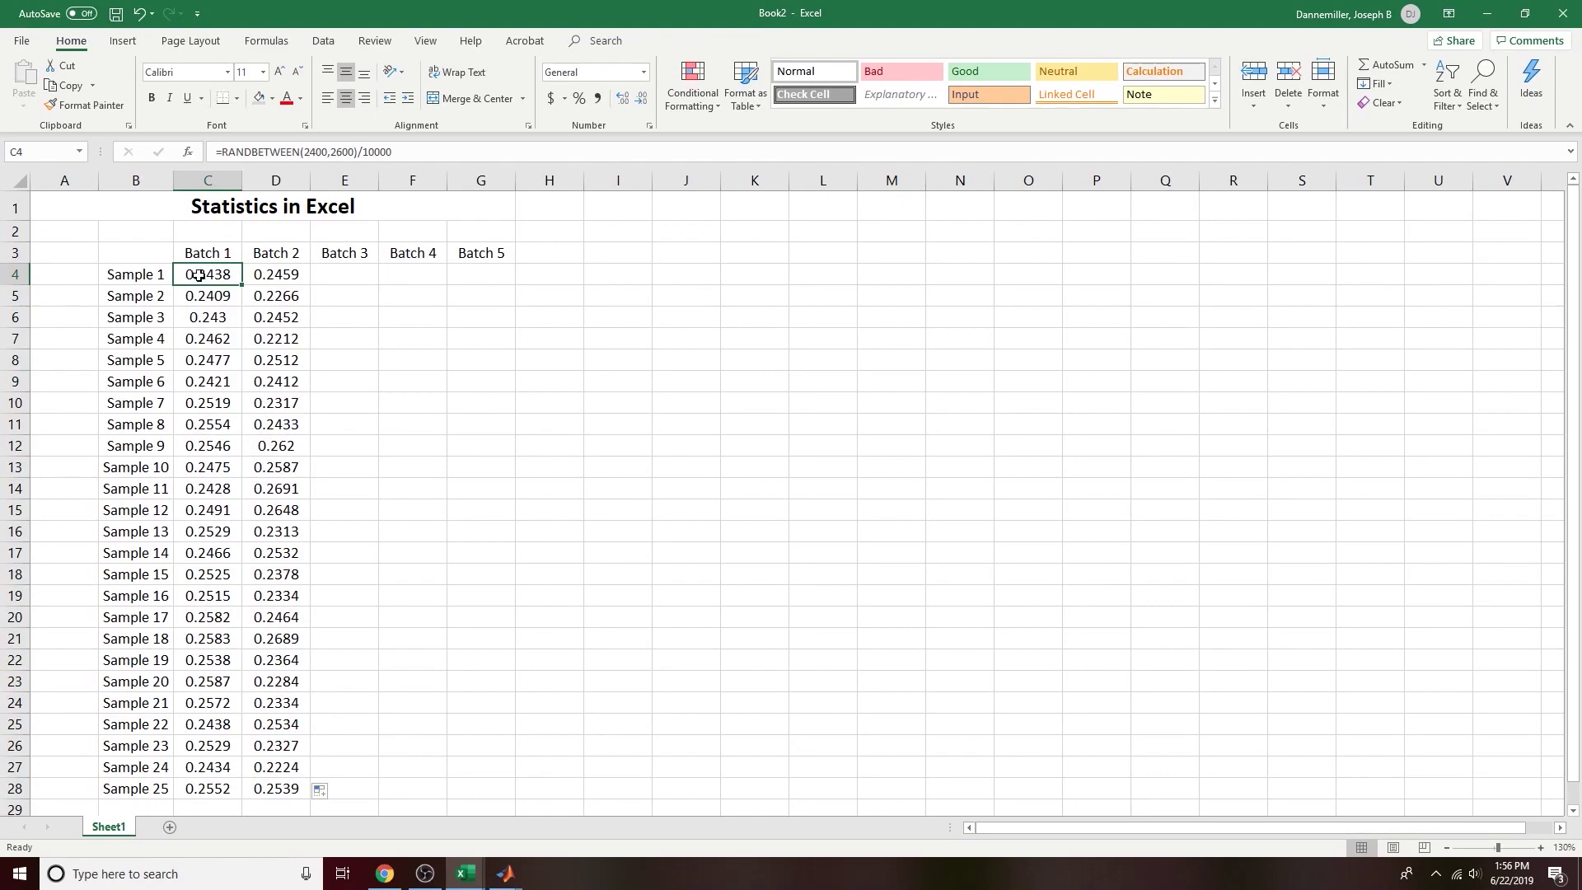
click(268, 283)
Step: Enter the formula =RANDBETWEEN(2490,2510)/10000 in E4 and fill it down the Batch 3 column to E28
click(336, 274)
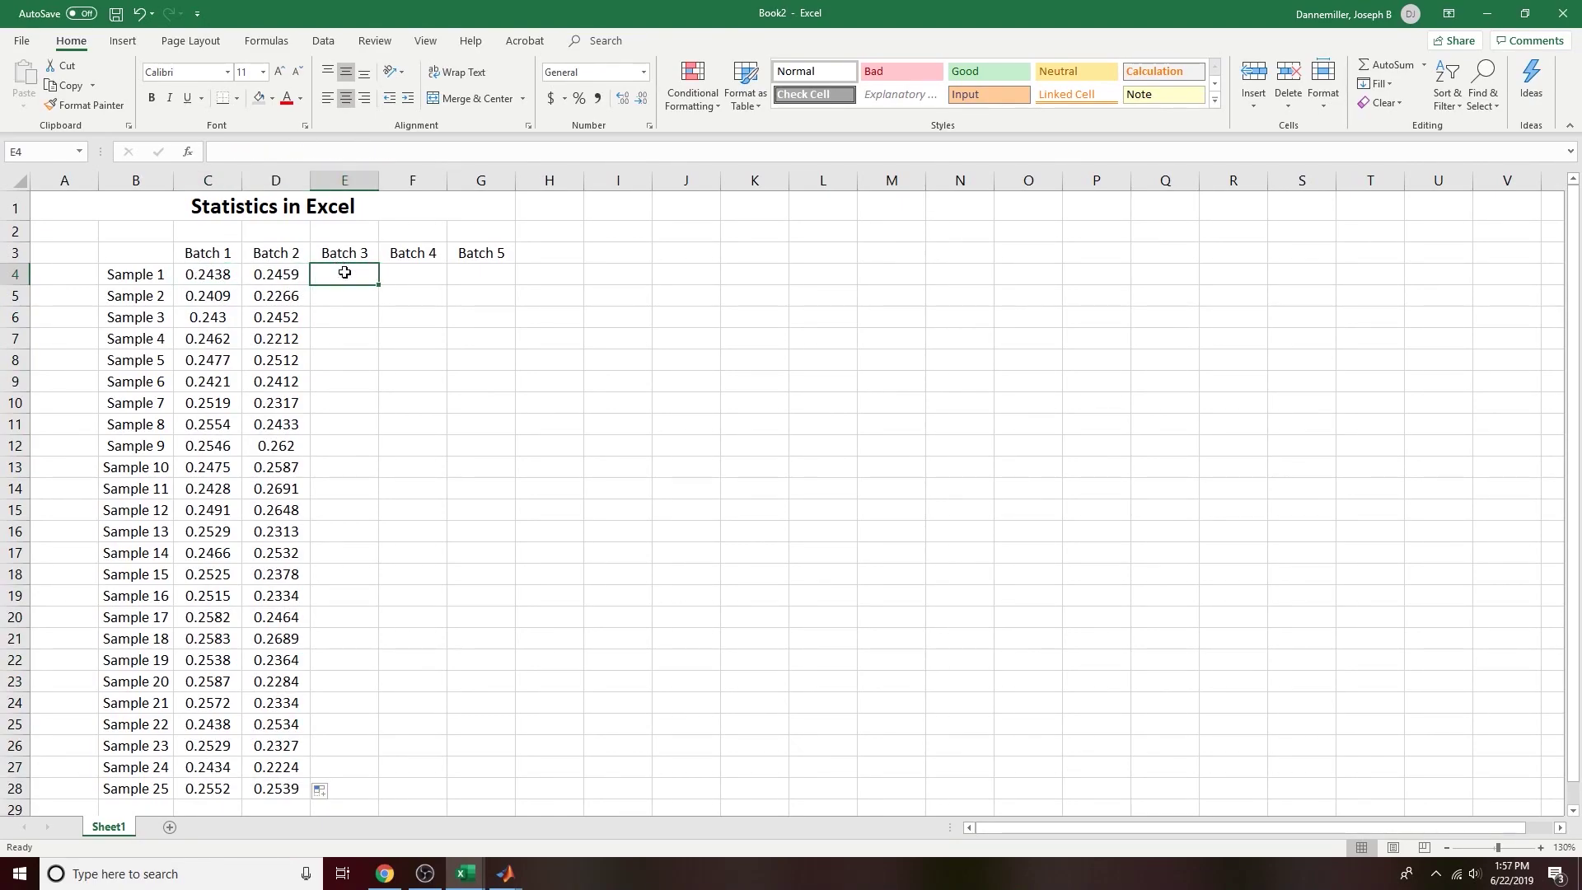
text(=randbetween)
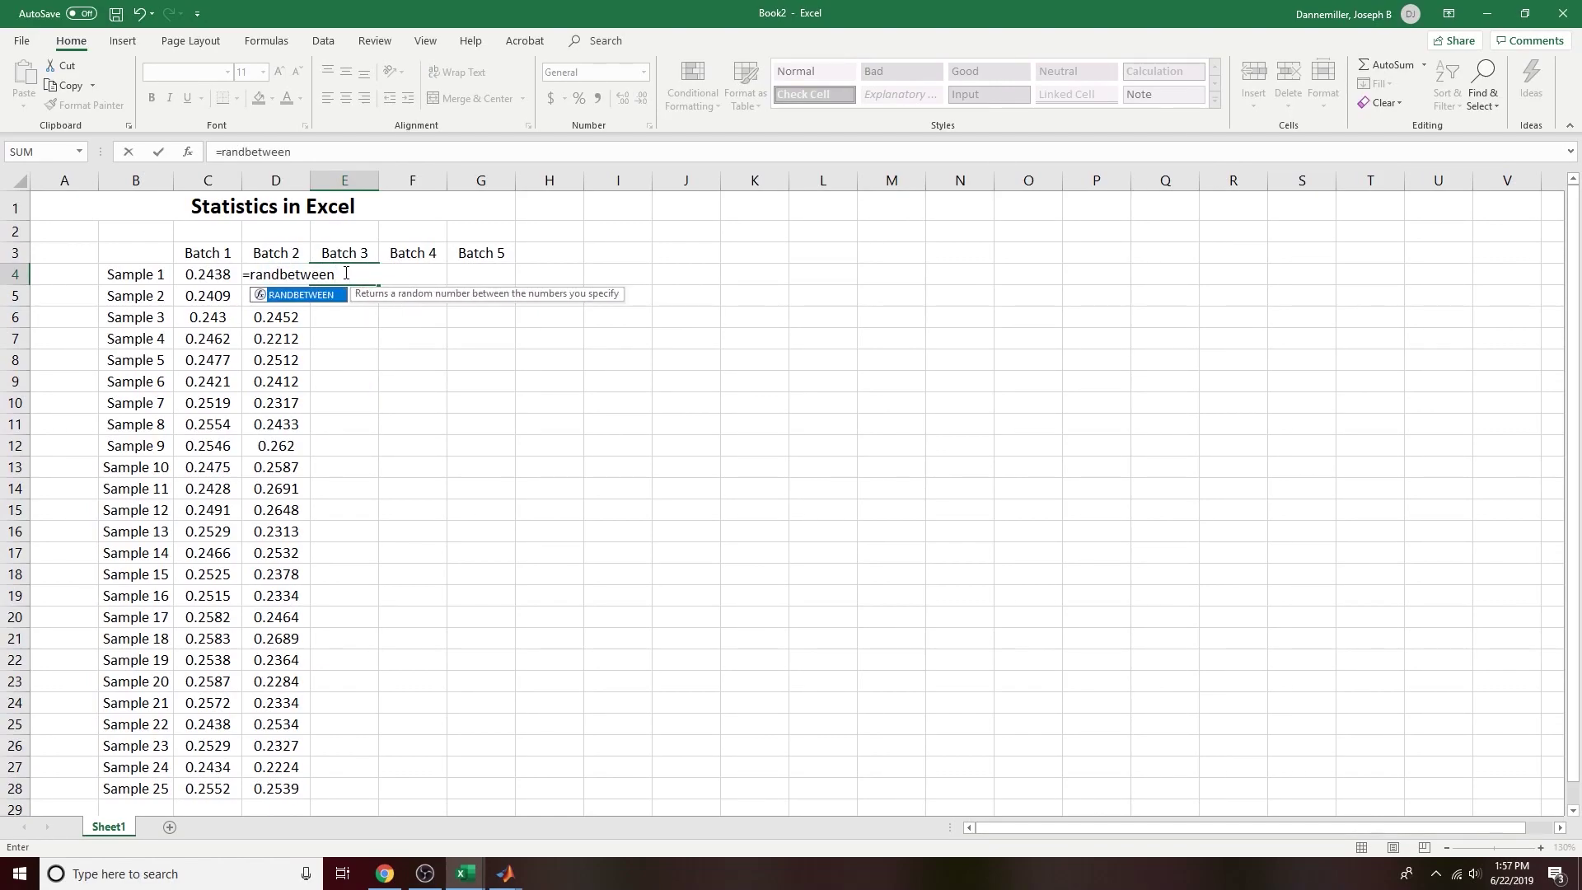
text(()
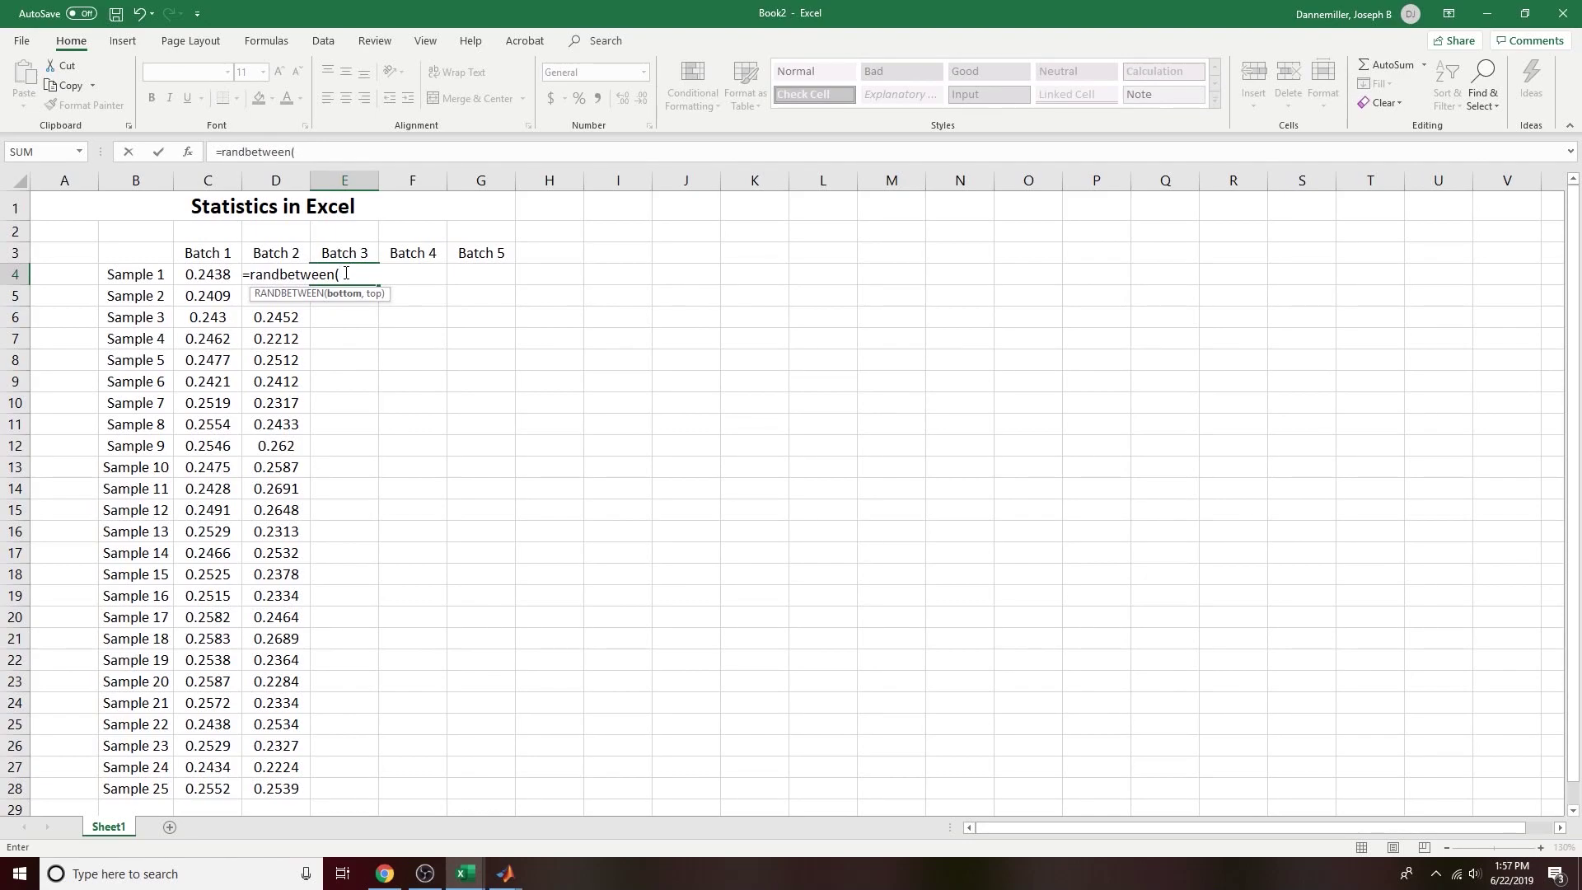
text(2)
text(510)
text(,)
key(BackSpace)
key(BackSpace)
key(BackSpace)
text(0)/10000)
key(Return)
click(346, 274)
drag(381, 288, 375, 791)
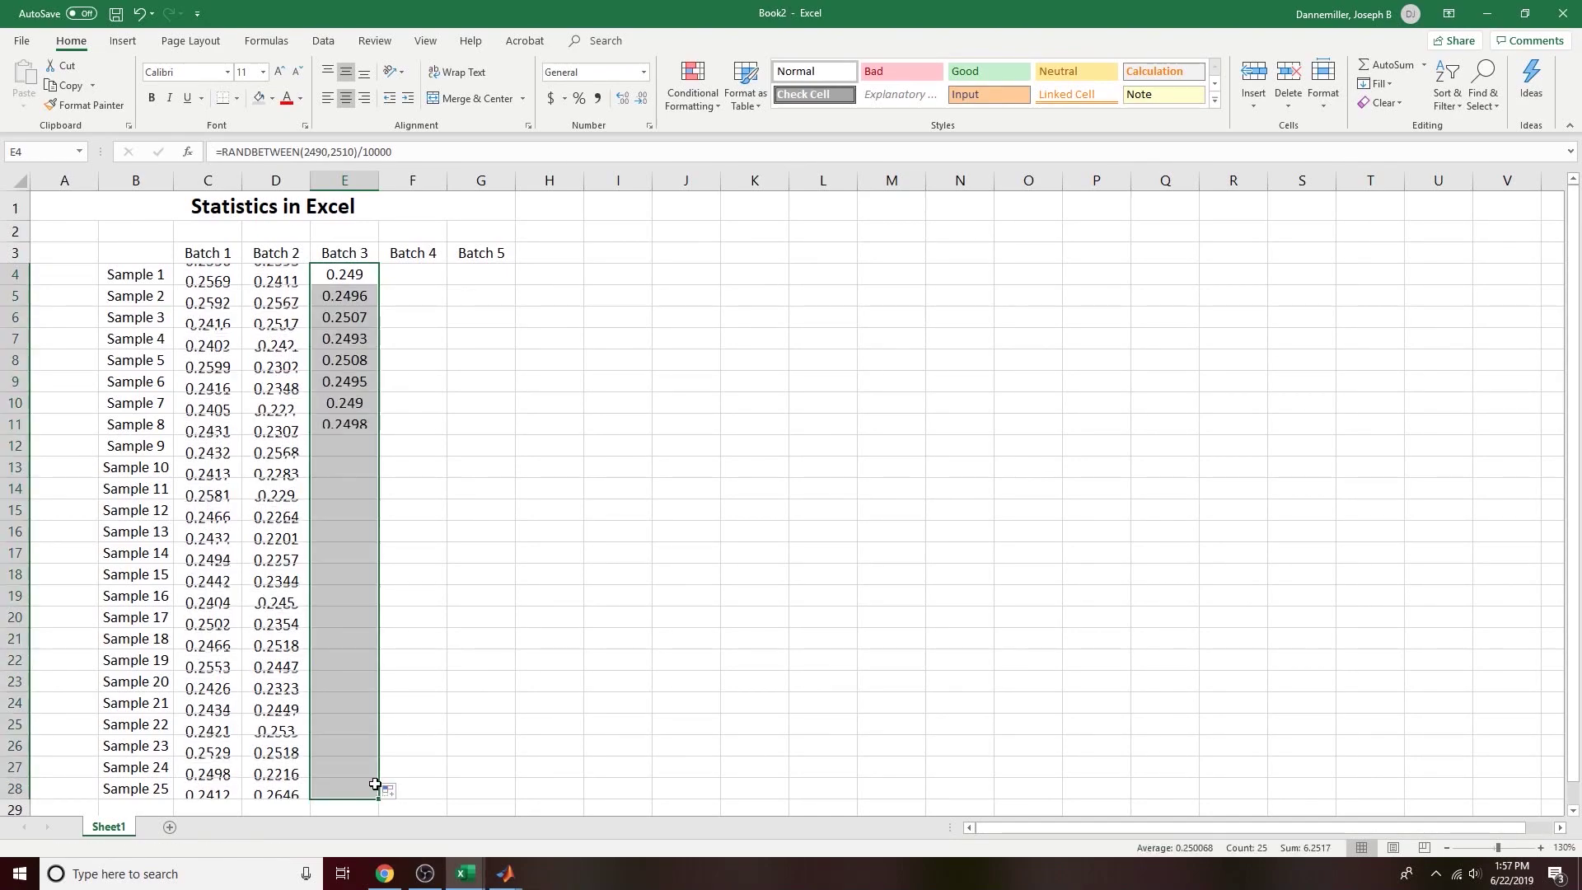
Step: Copy the Batch 1 formula from C4 into the Batch 4 and Batch 5 columns, filling F4:G28
click(416, 280)
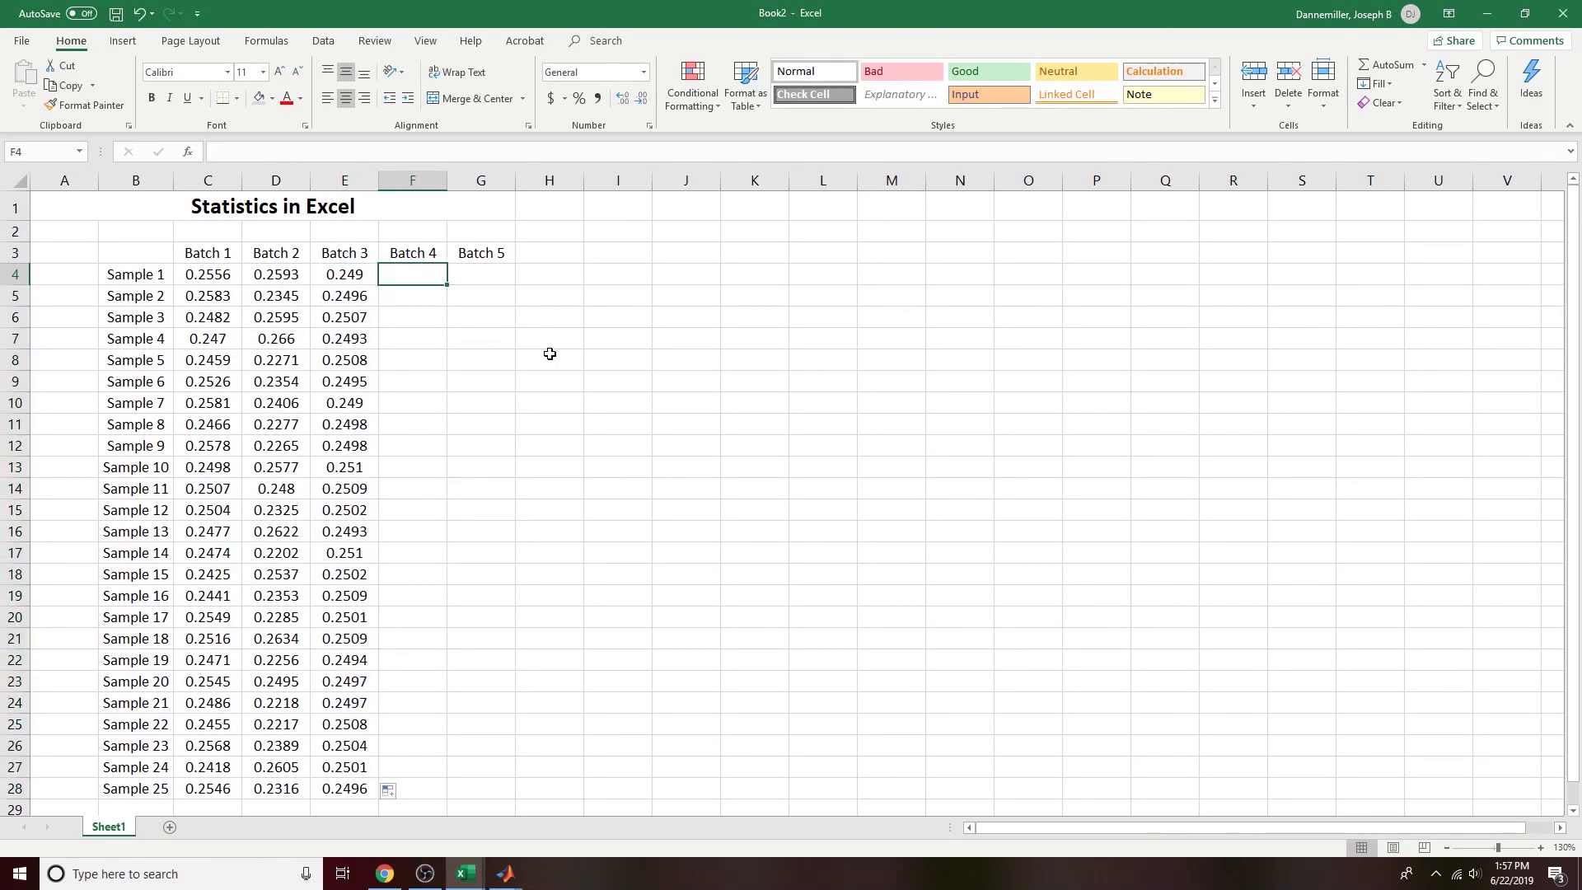
right_click(210, 276)
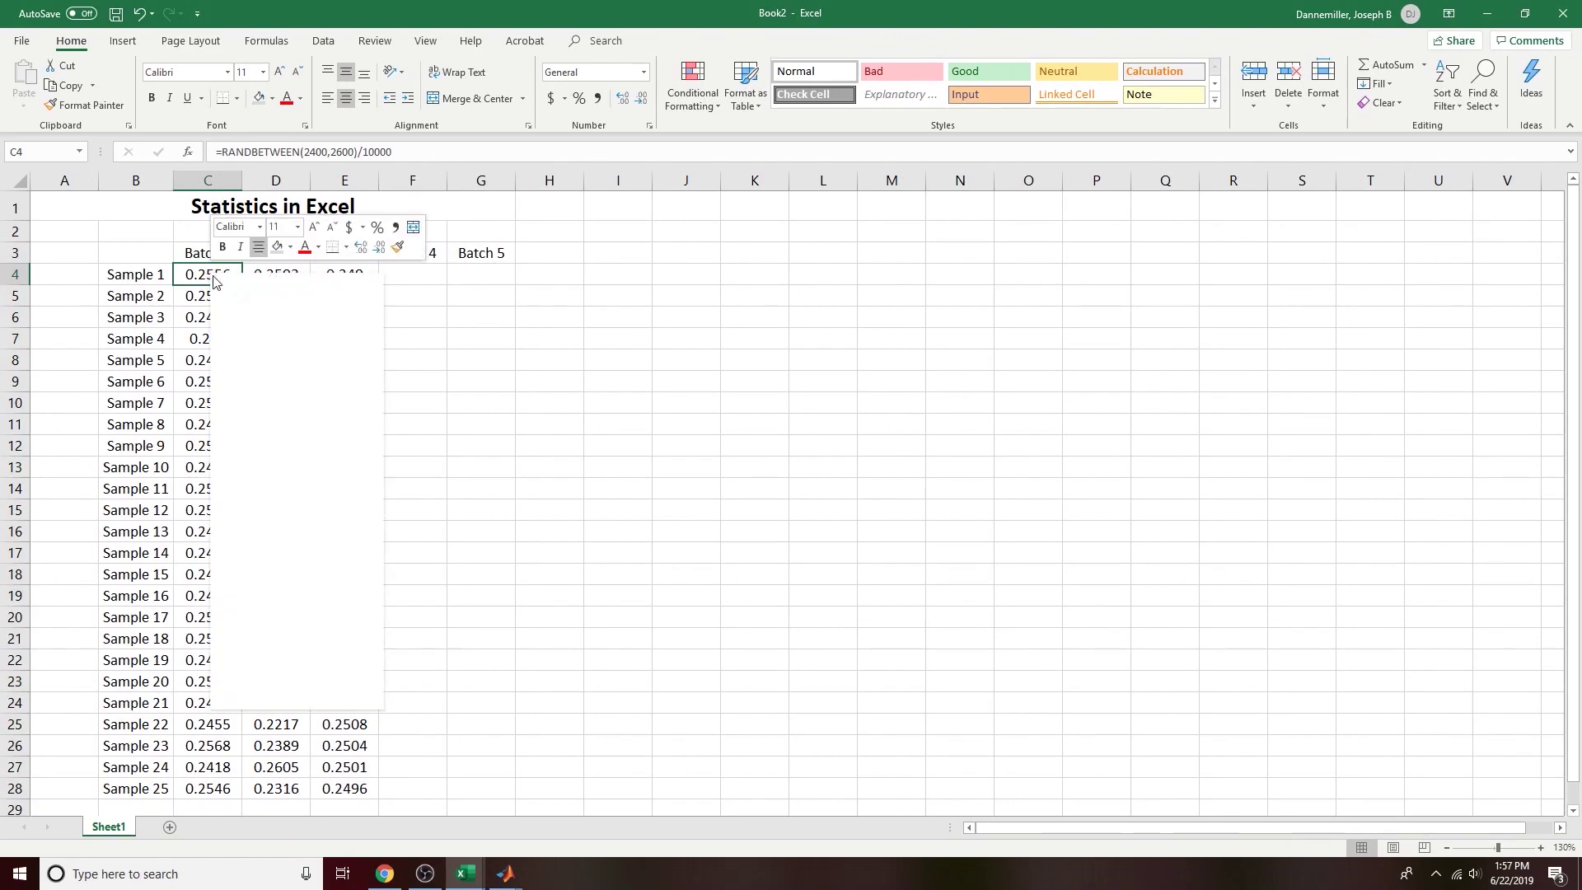
click(247, 313)
click(437, 272)
drag(416, 274, 512, 756)
right_click(469, 276)
click(476, 348)
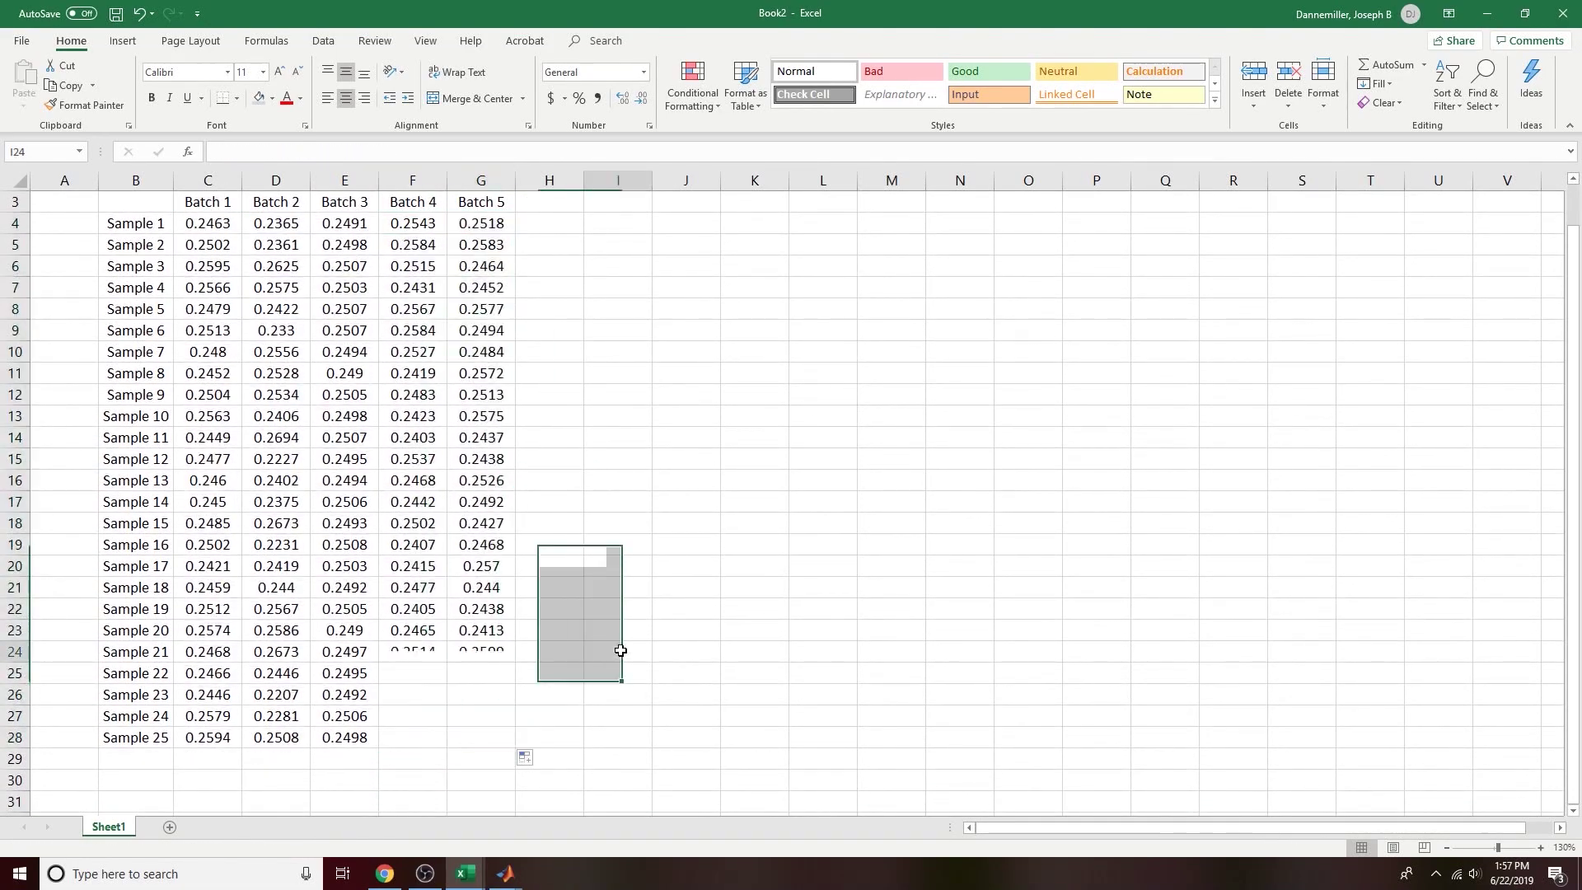
click(619, 646)
Step: Compare the Sample 1 formulas in row 4 across the five batches
click(216, 239)
click(416, 220)
click(484, 222)
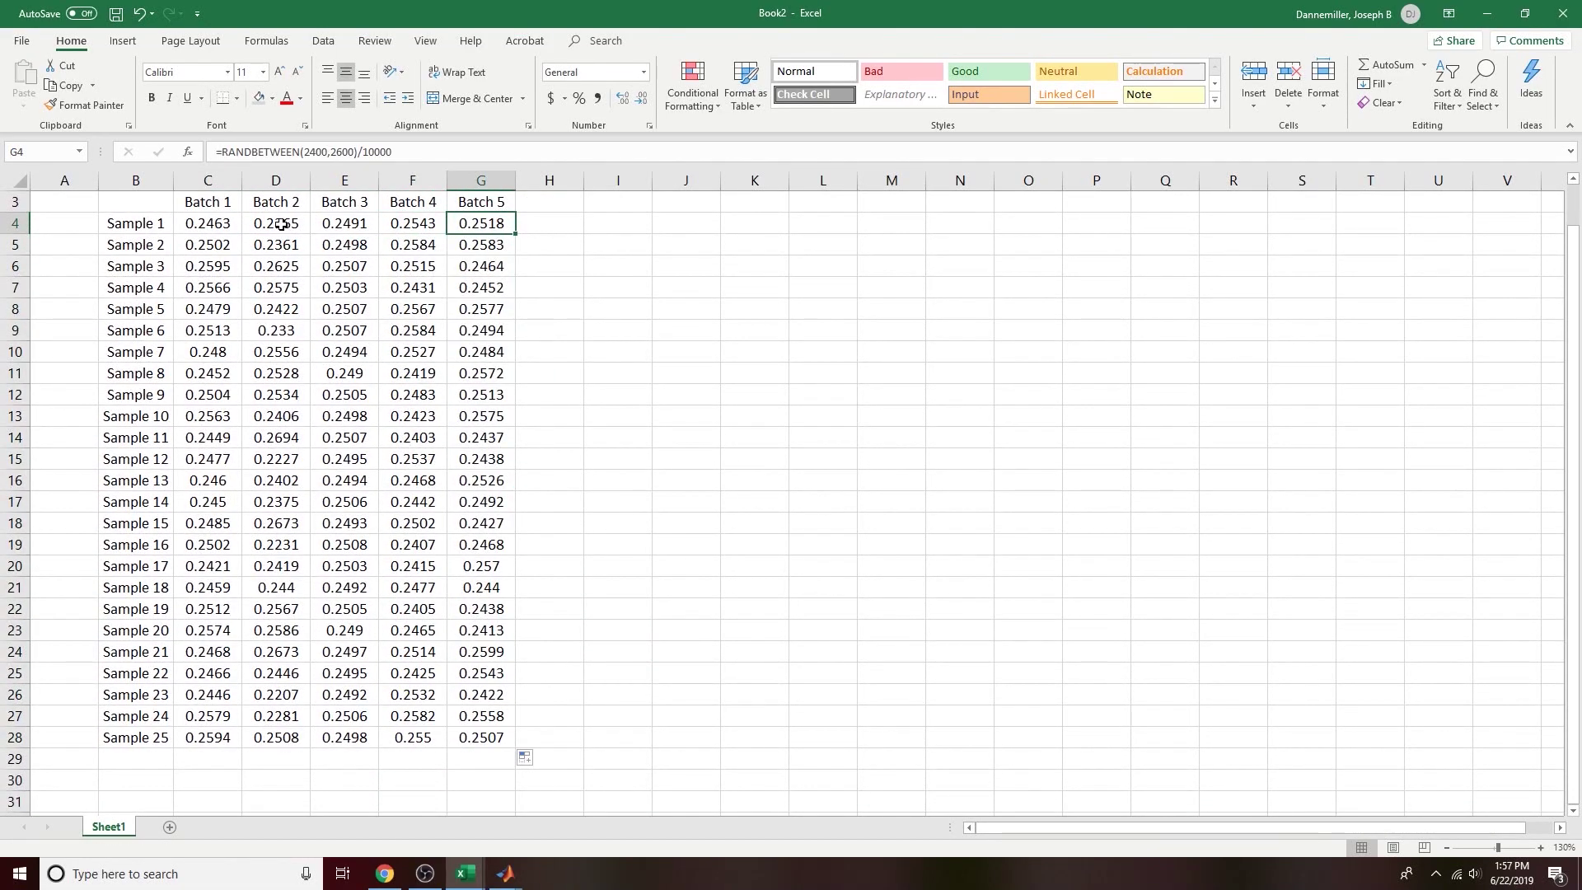
click(282, 225)
click(345, 220)
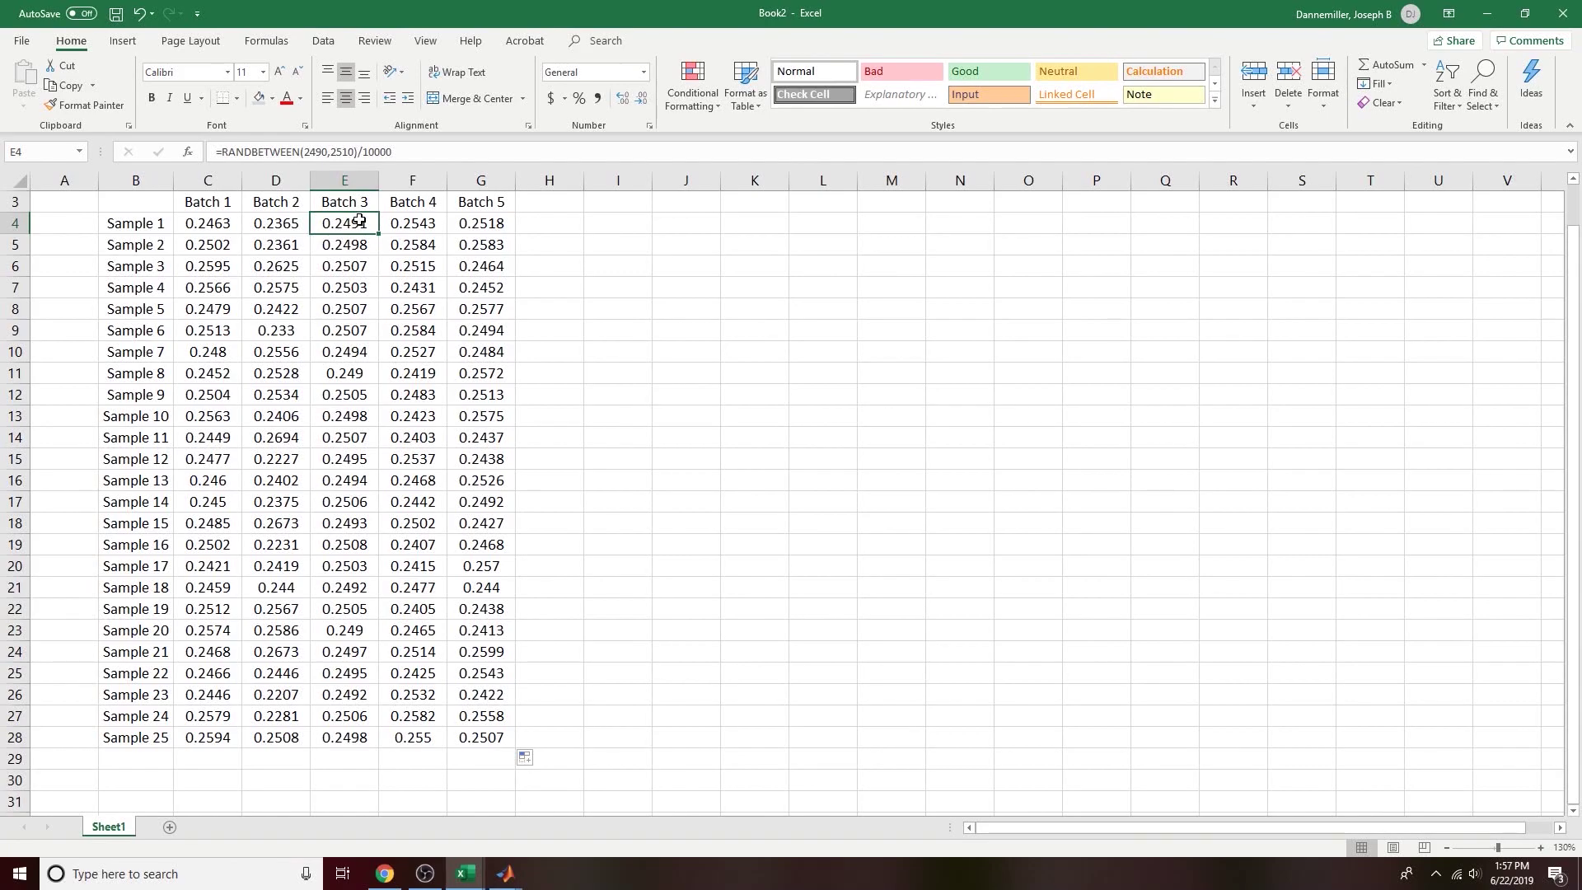
click(618, 631)
scroll(664, 363, up, 2)
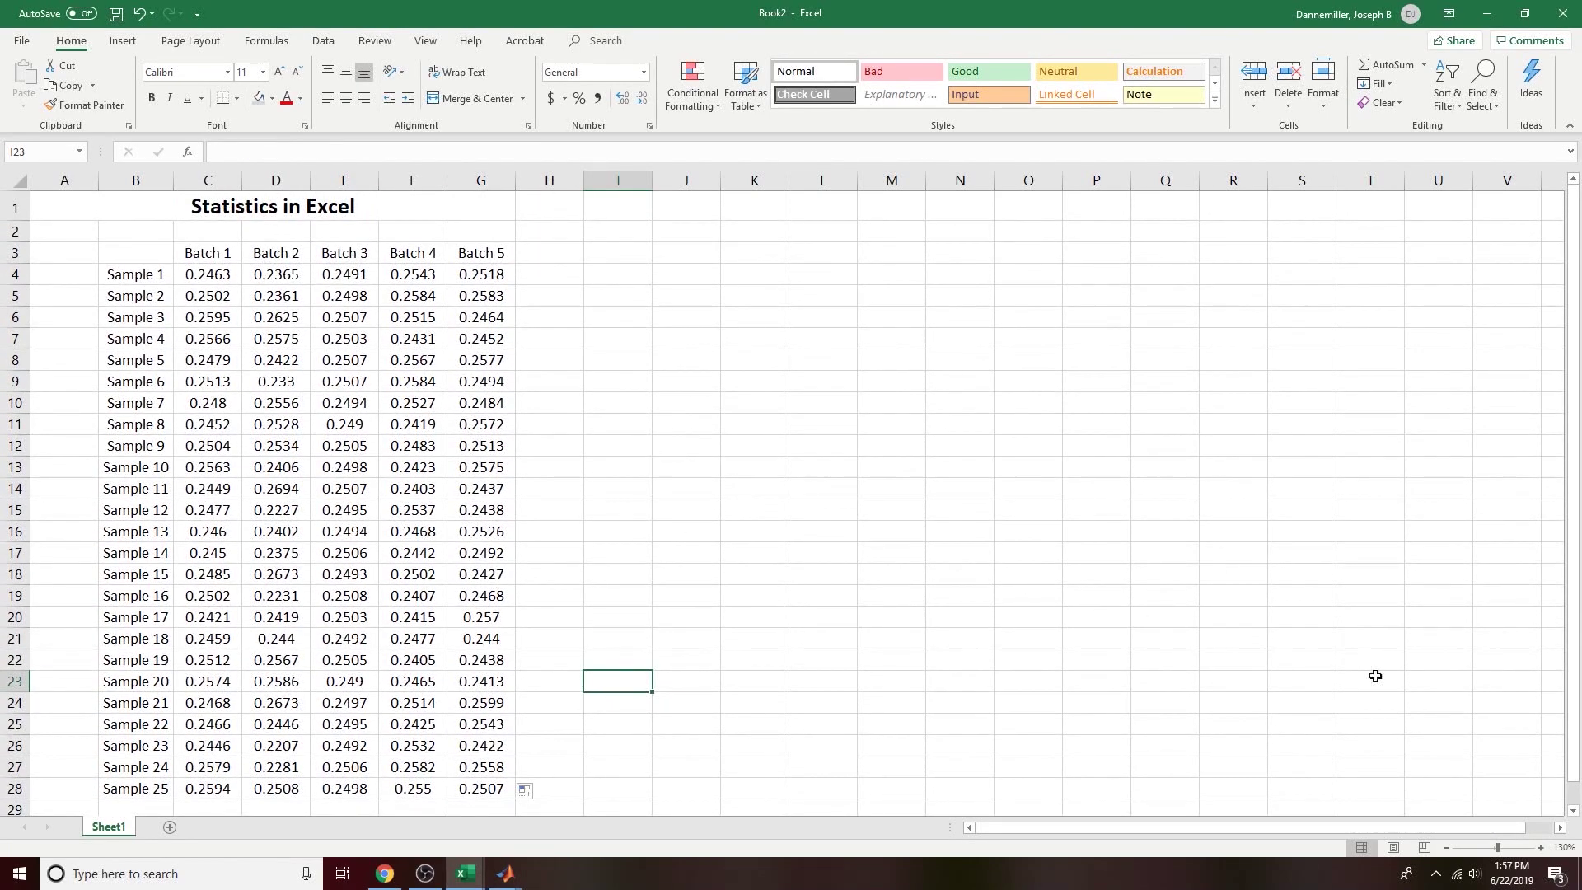
Step: Apply all borders to the range B3:G34, covering the data table and the empty rows below it
click(1447, 847)
click(1447, 847)
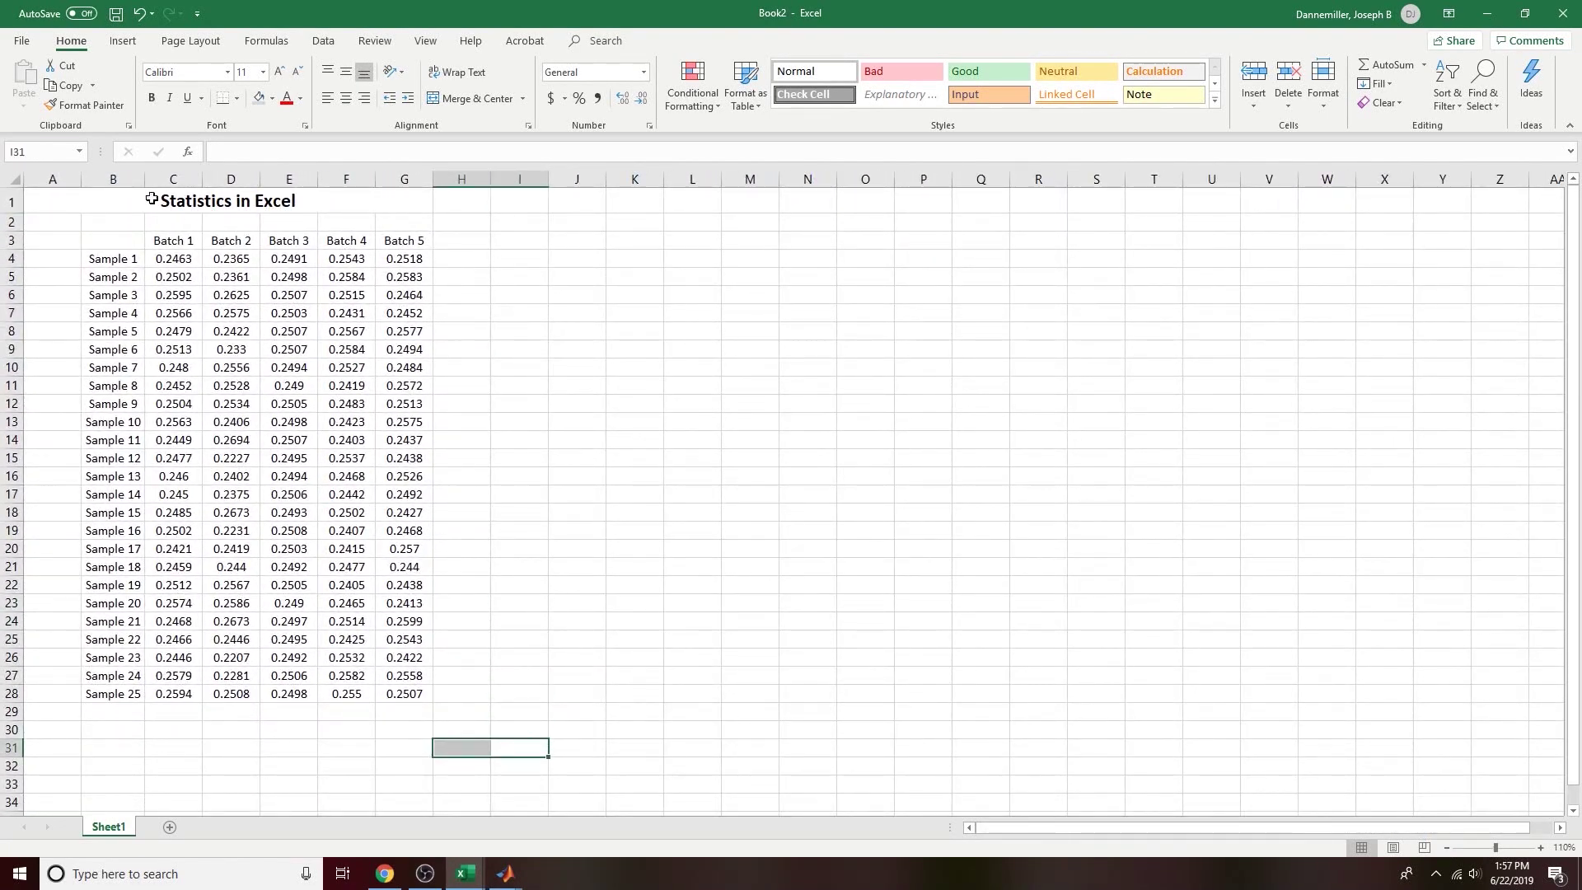
drag(129, 242, 423, 805)
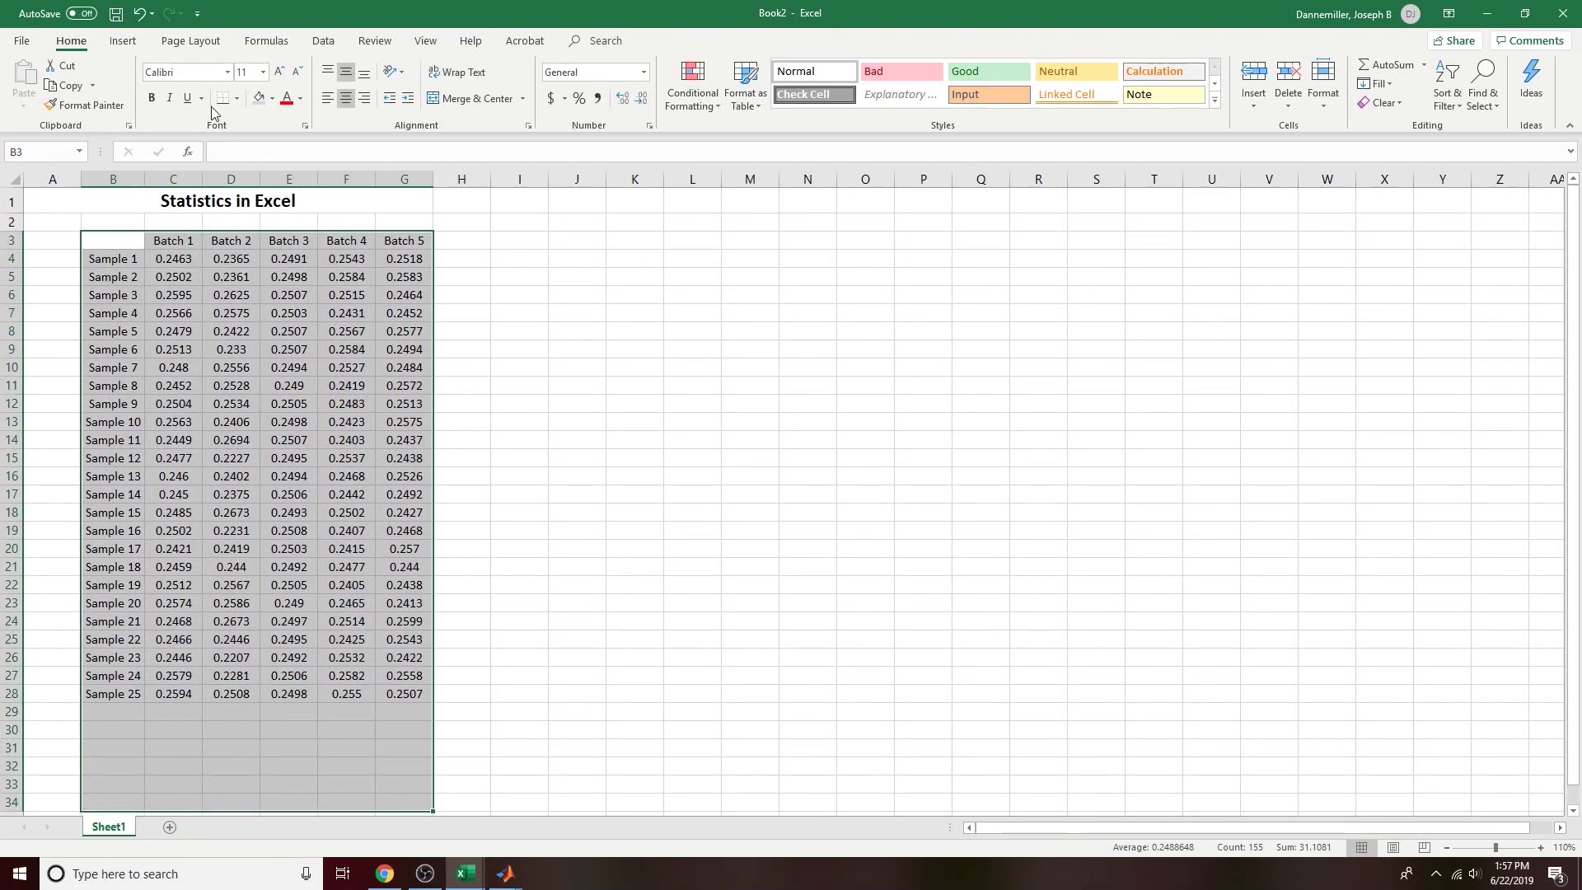
click(238, 99)
click(272, 241)
click(512, 360)
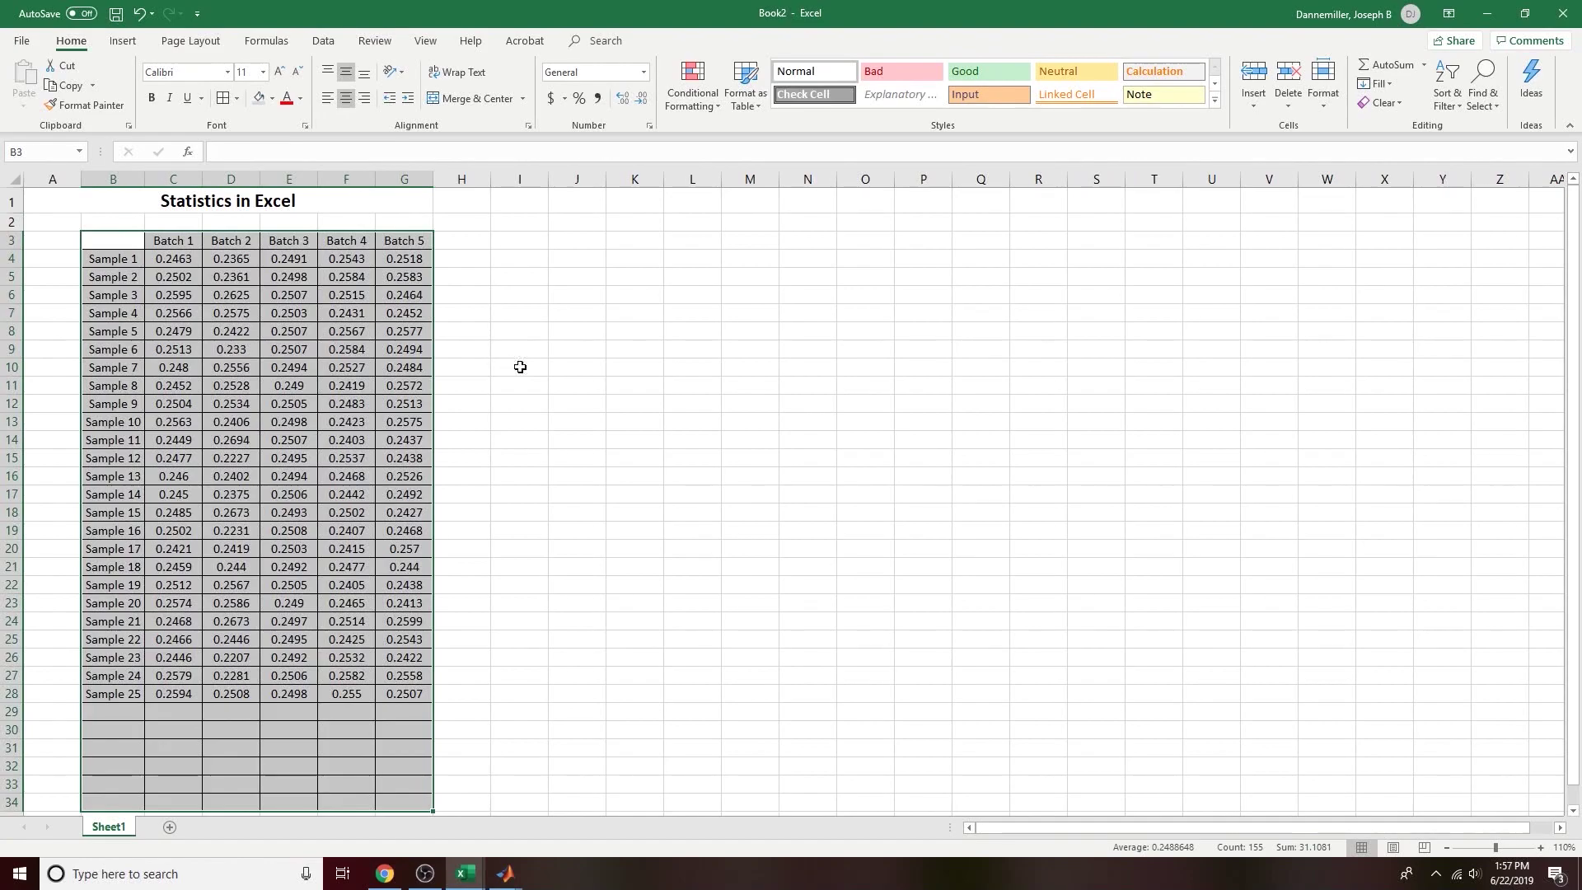
Step: Merge and center the cells B29:G29 below the Sample 25 row
scroll(583, 452, down, 2)
drag(136, 595, 381, 600)
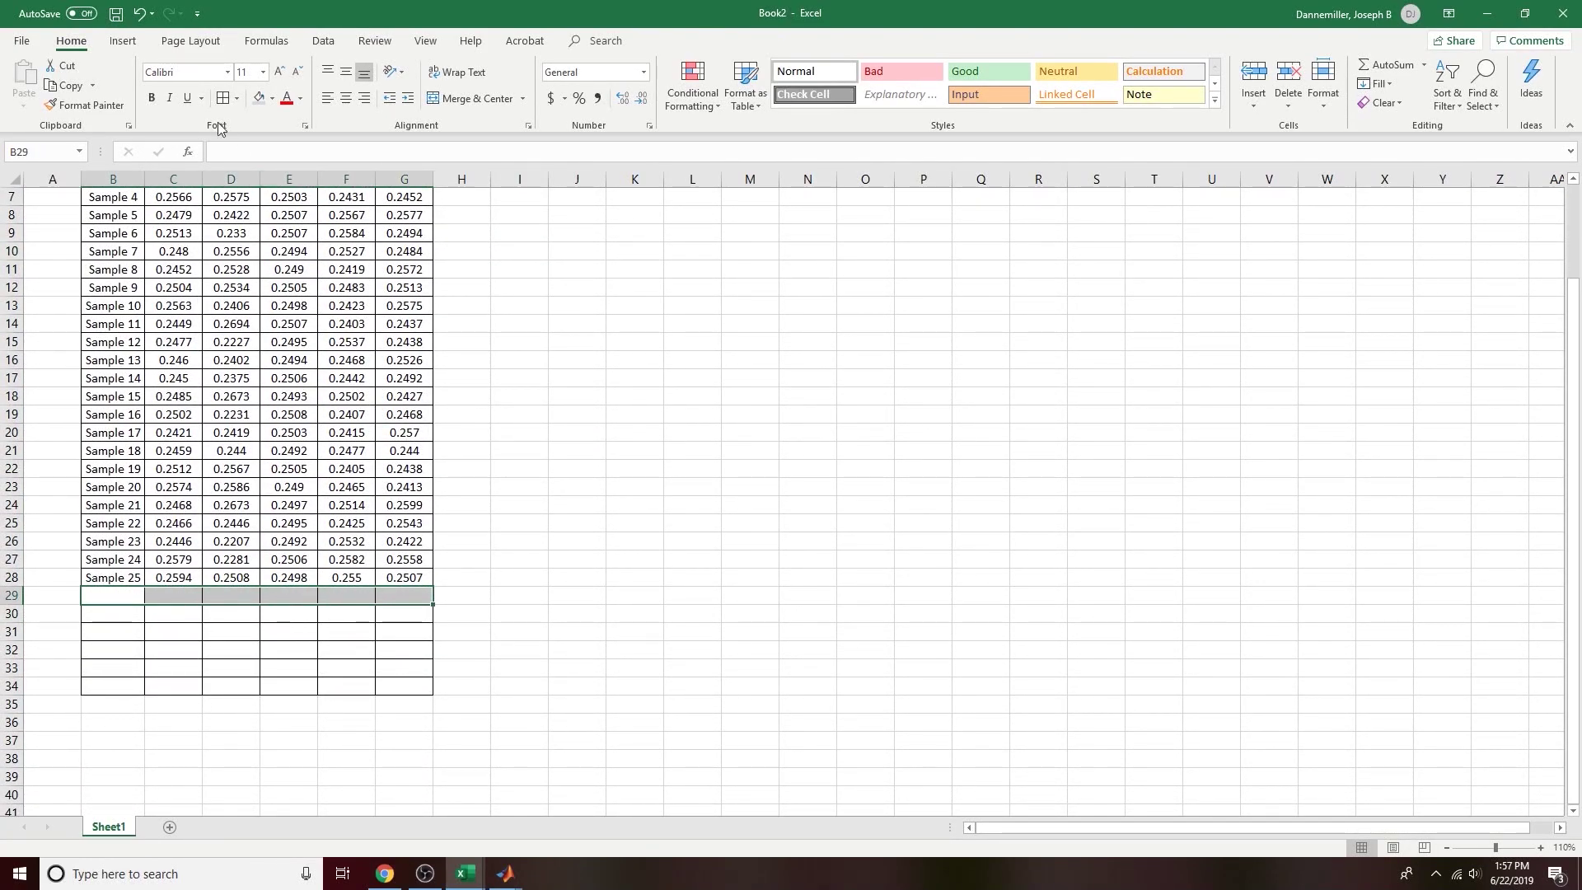
click(461, 103)
click(575, 577)
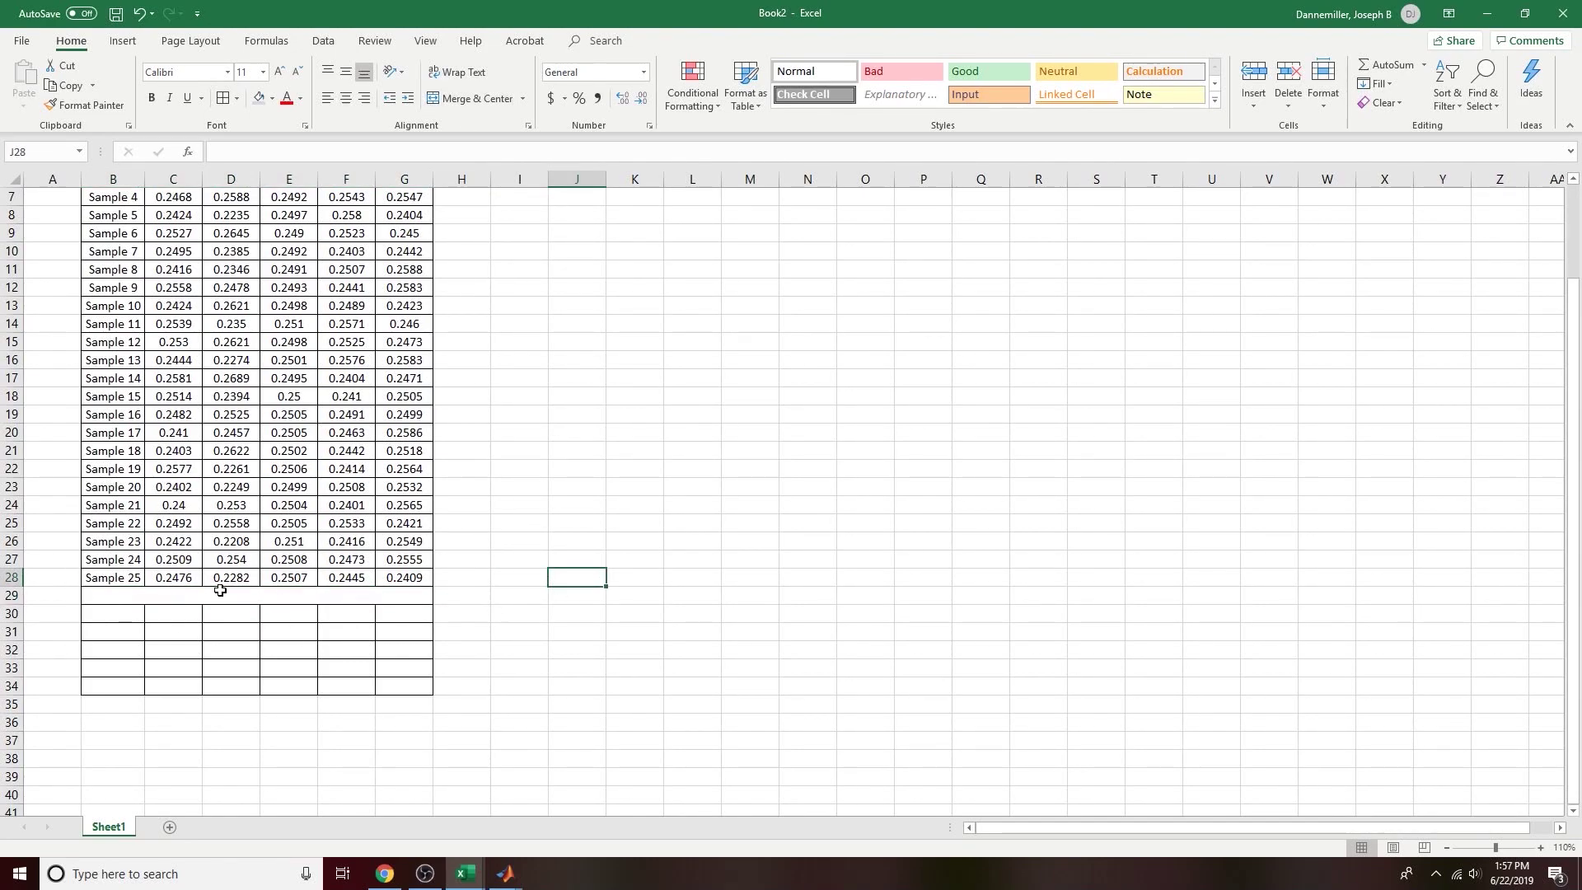
Step: Enter the labels Mean, Median, Mode, Variance and Standard Deviation in cells B30 to B34
click(123, 613)
text(Mean)
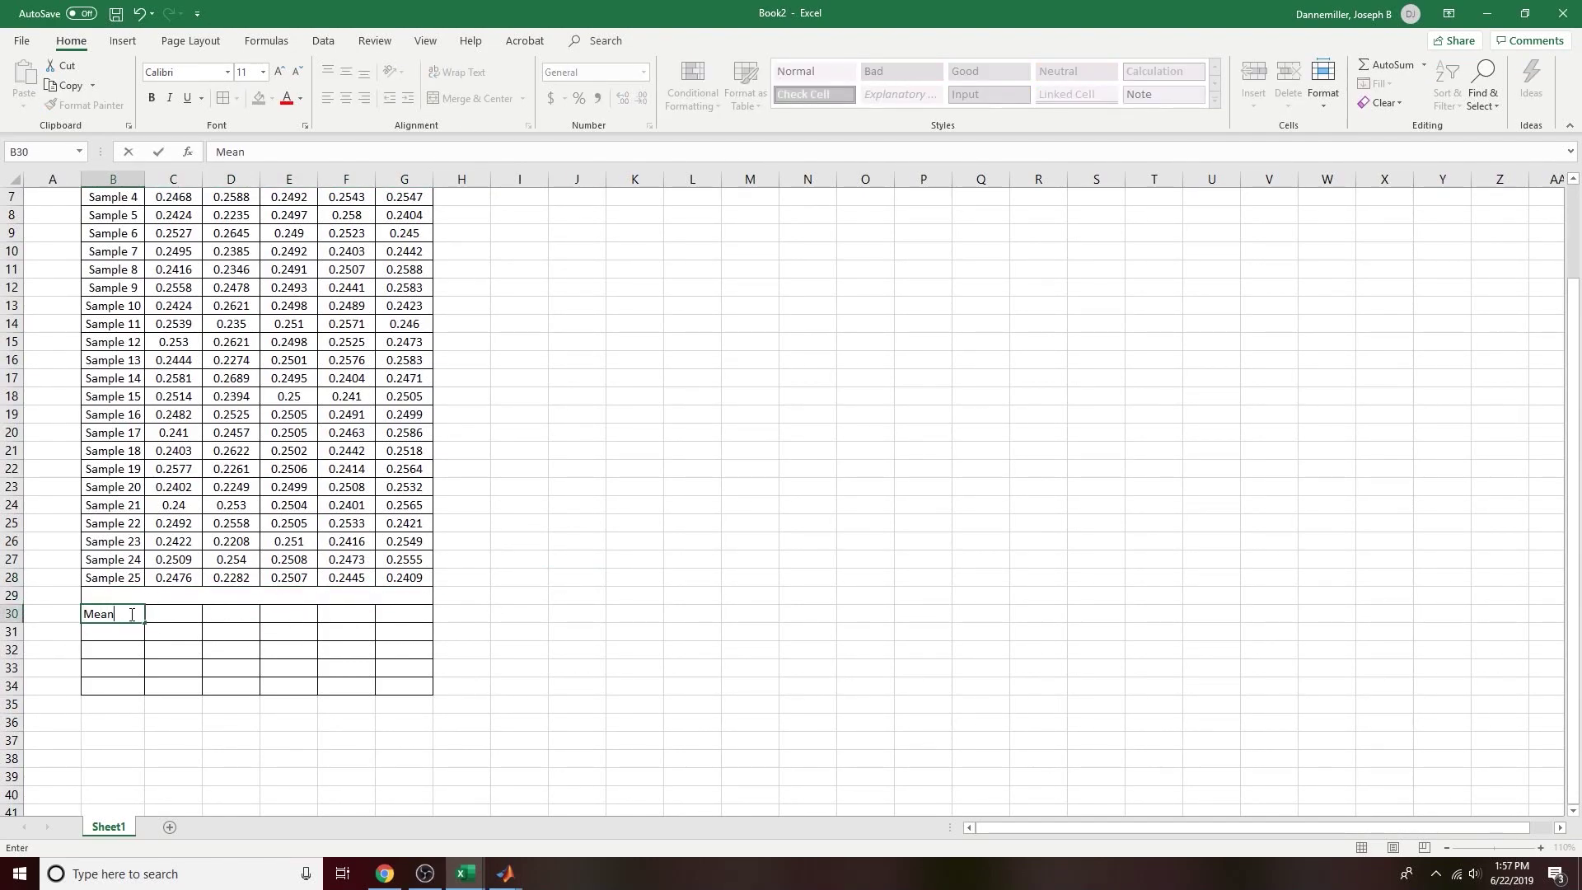
key(Return)
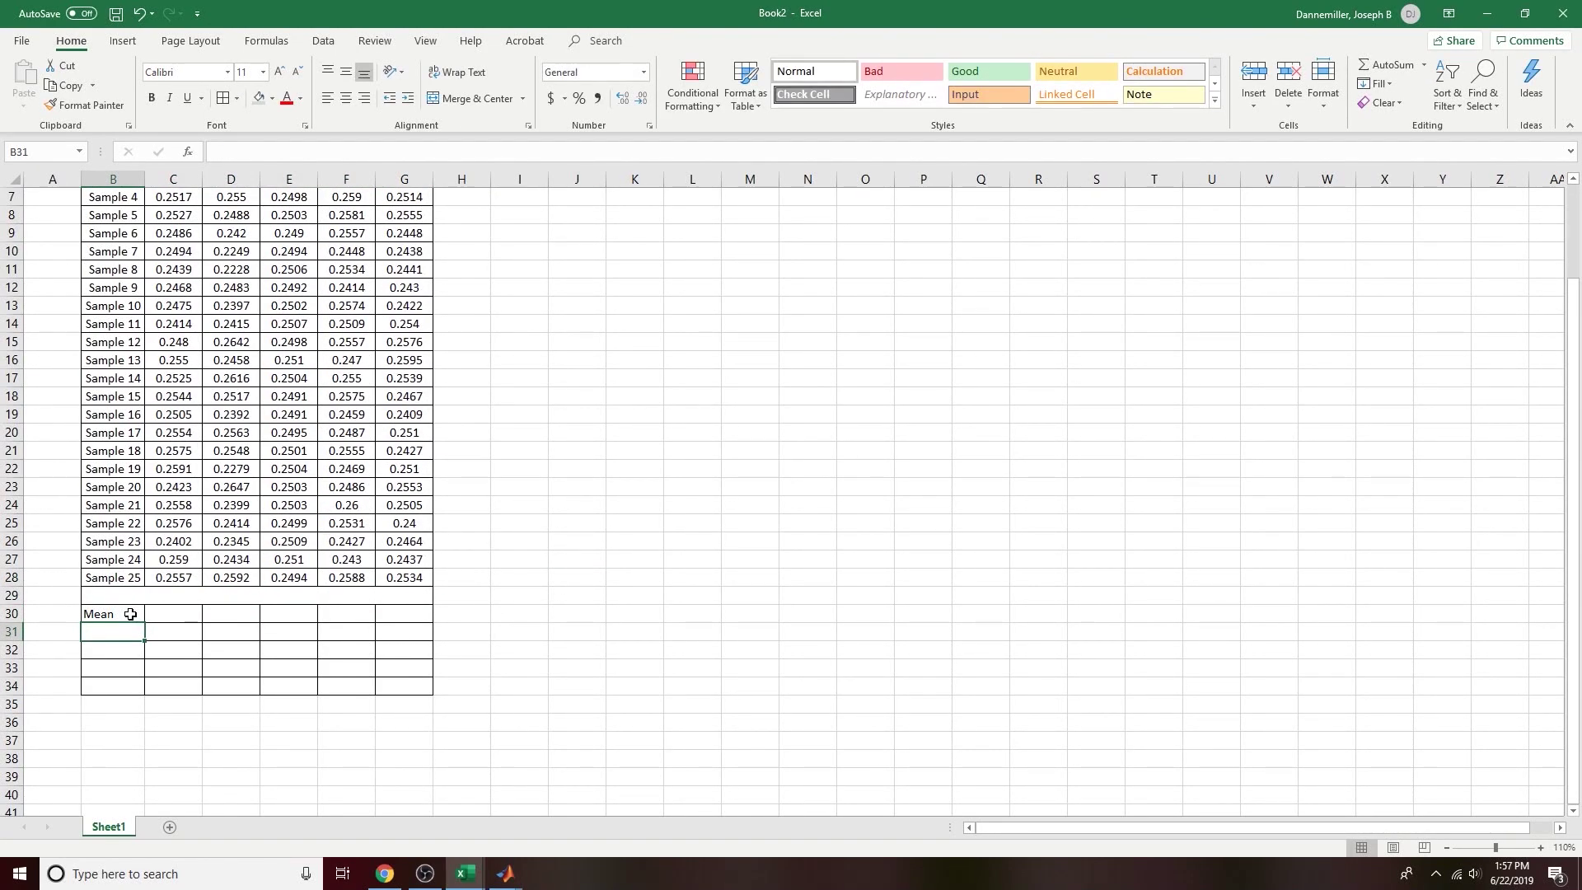
text(Va)
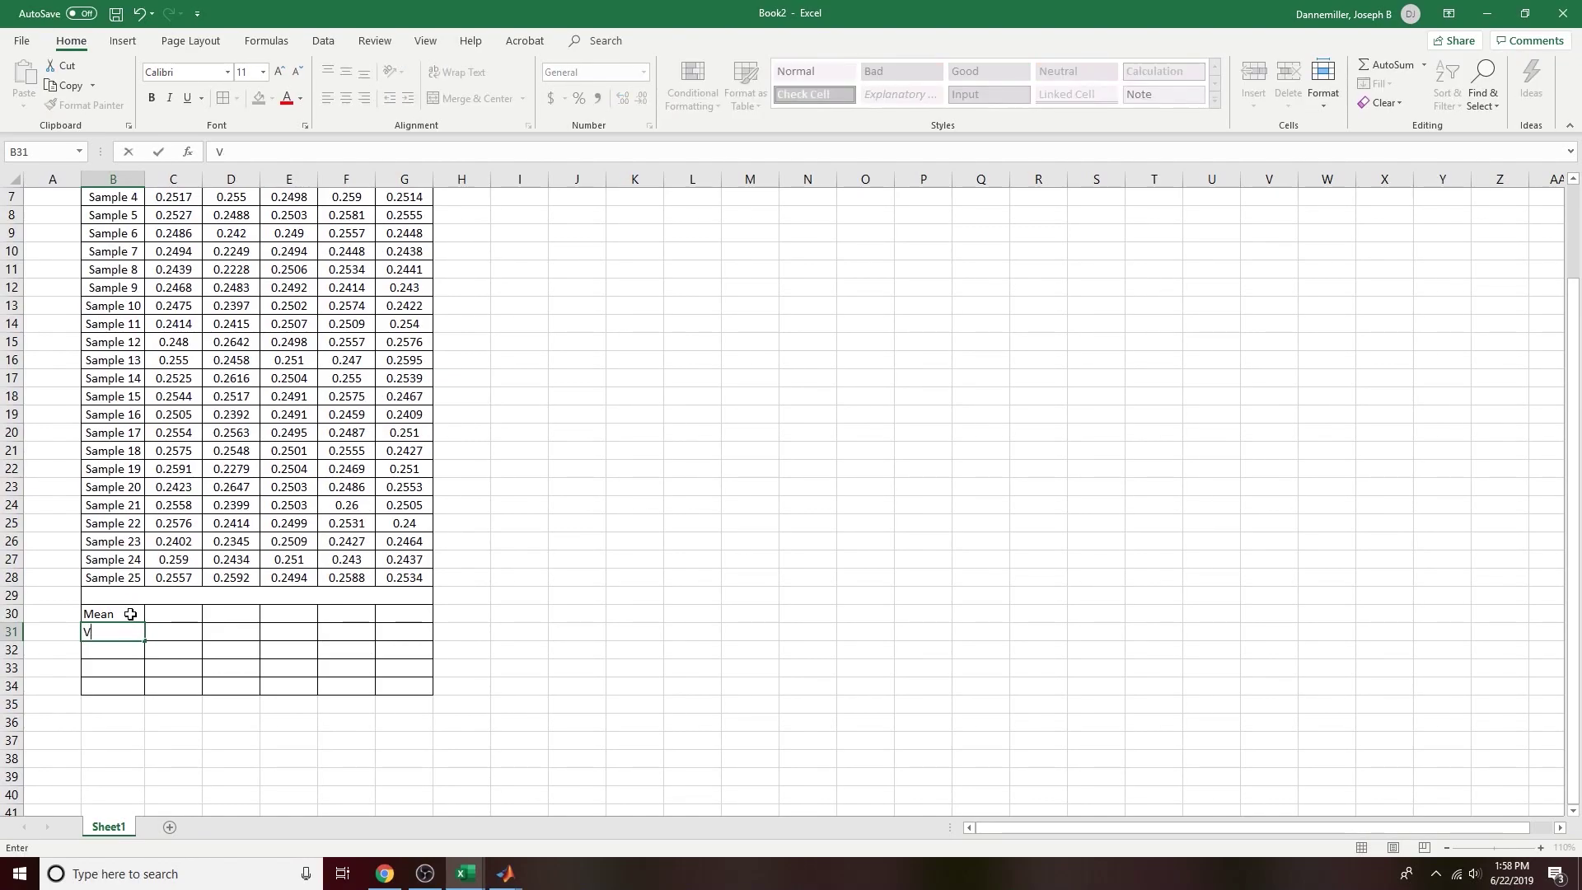
key(BackSpace)
text(Median)
key(Return)
text(Mode)
key(Return)
text(Variance)
key(Return)
text(Standard Deviation)
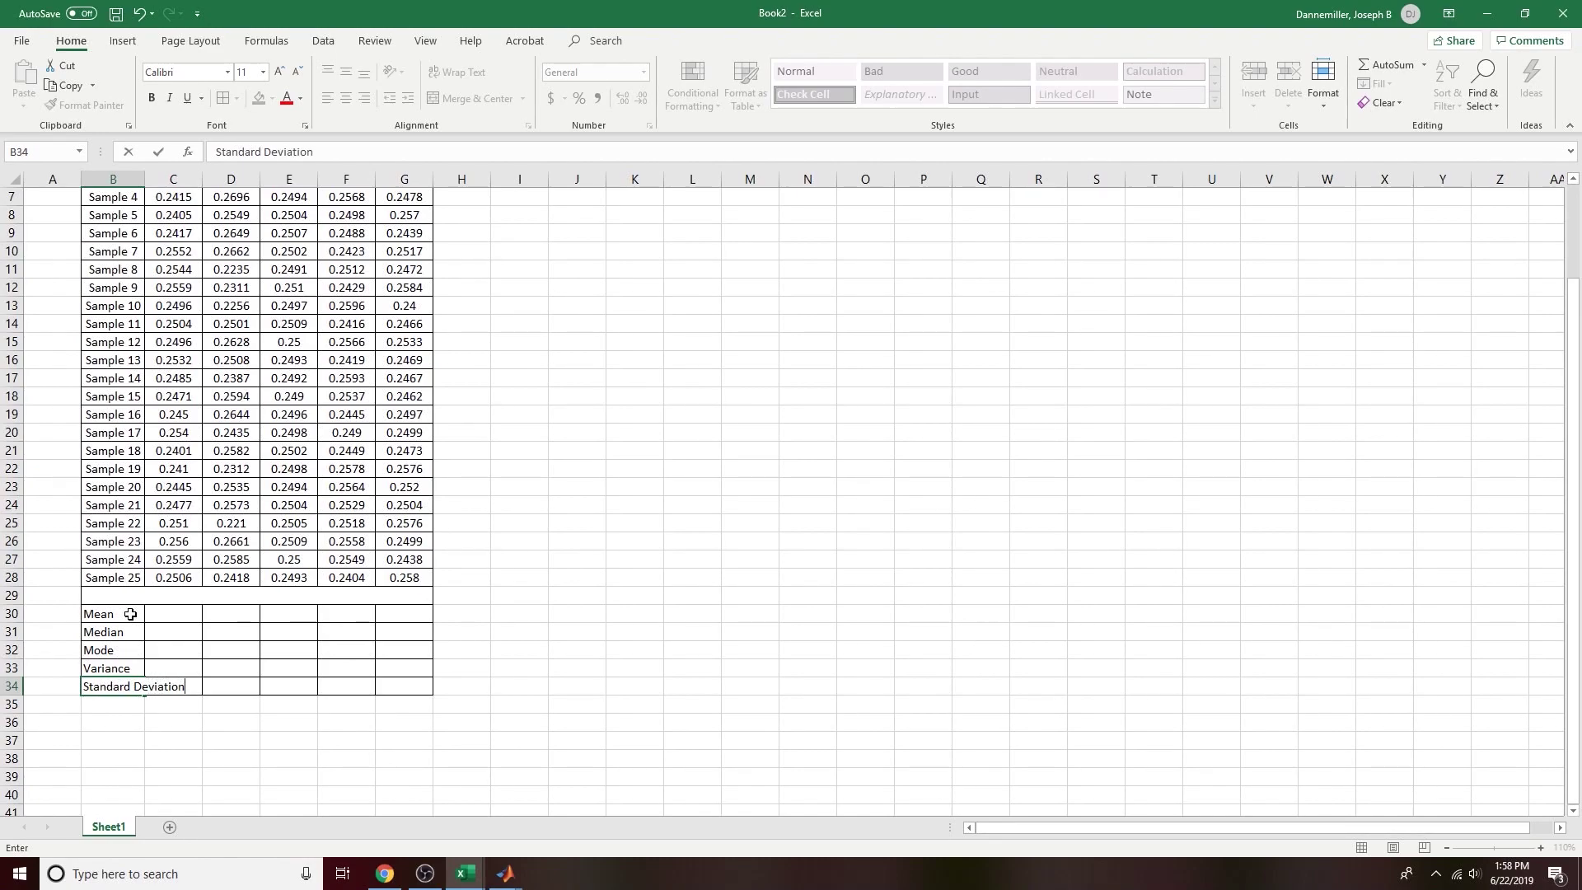
key(Return)
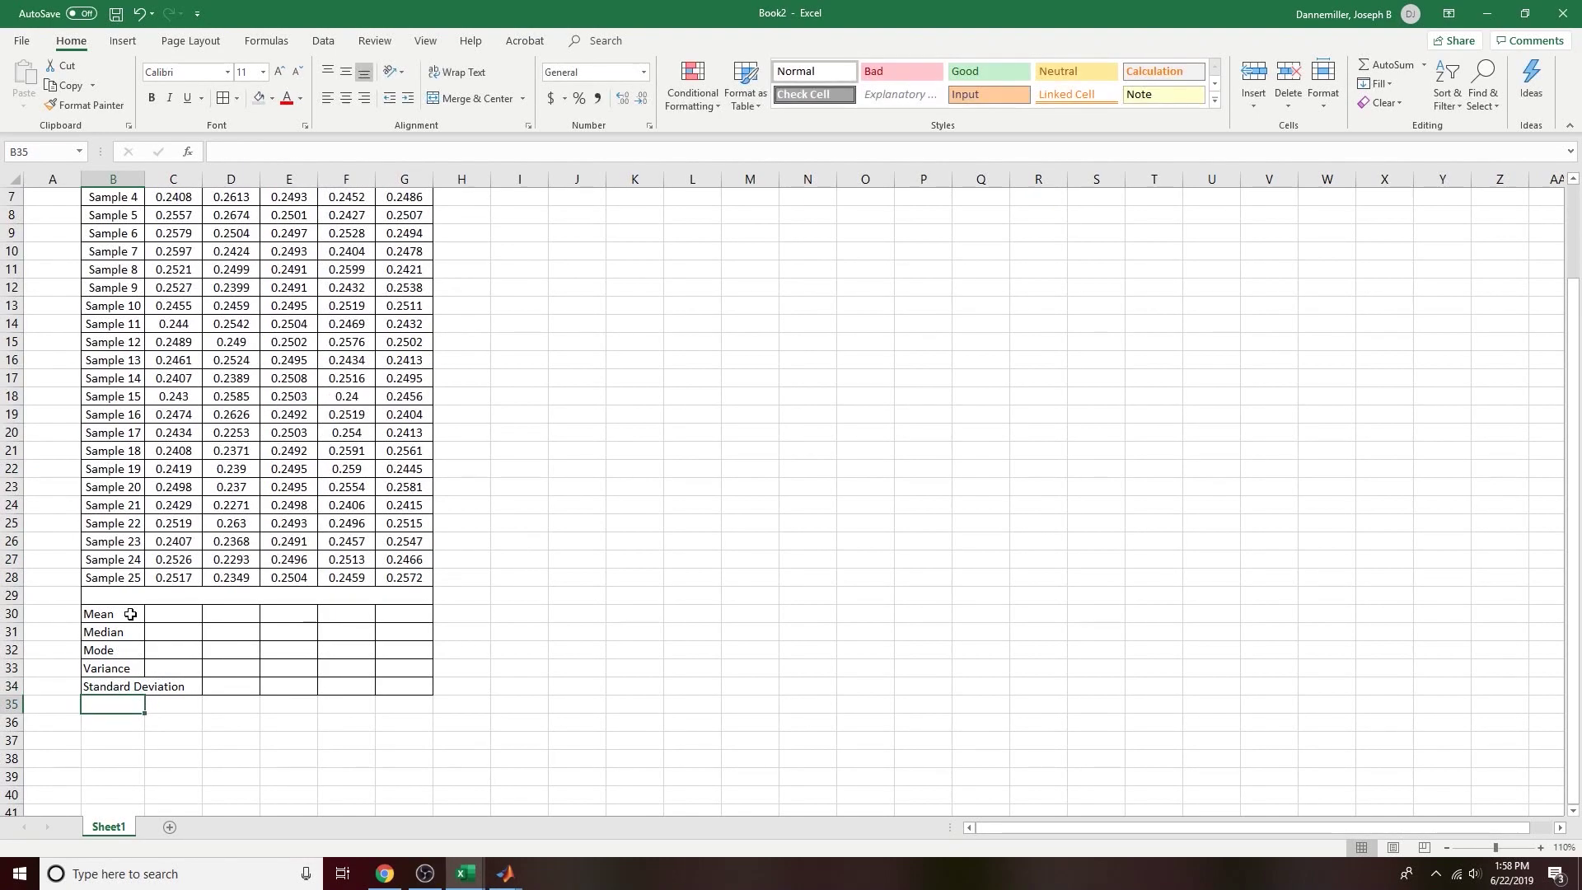
Step: Add the labels Minimum, Maximum and Range in cells B35 to B37
text(Minimum)
key(Return)
text(Macximum)
key(Return)
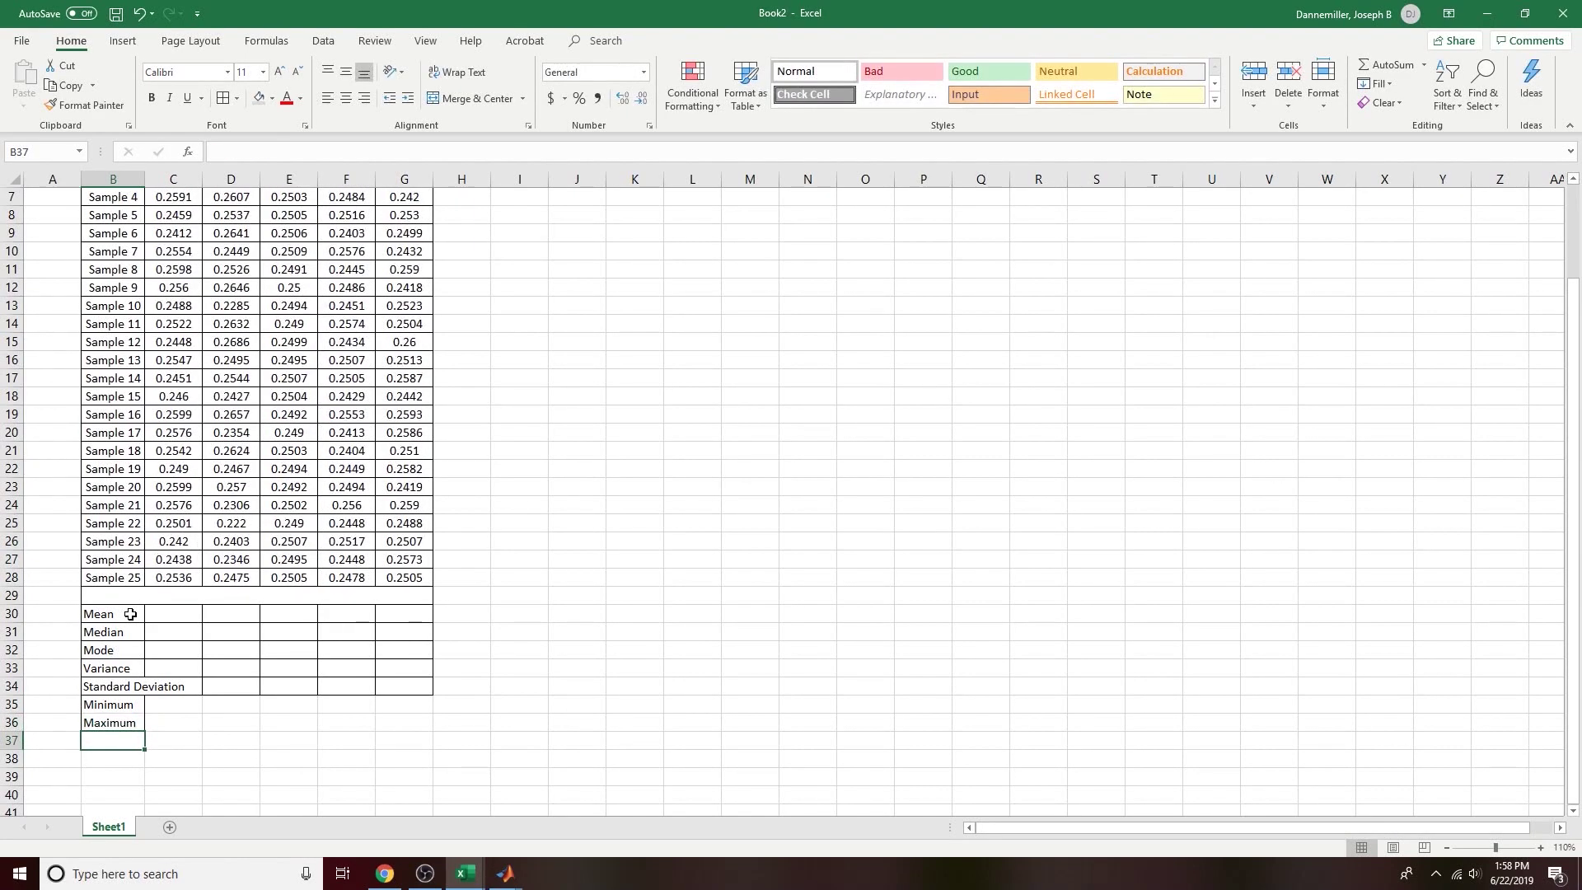
text(Range)
key(Return)
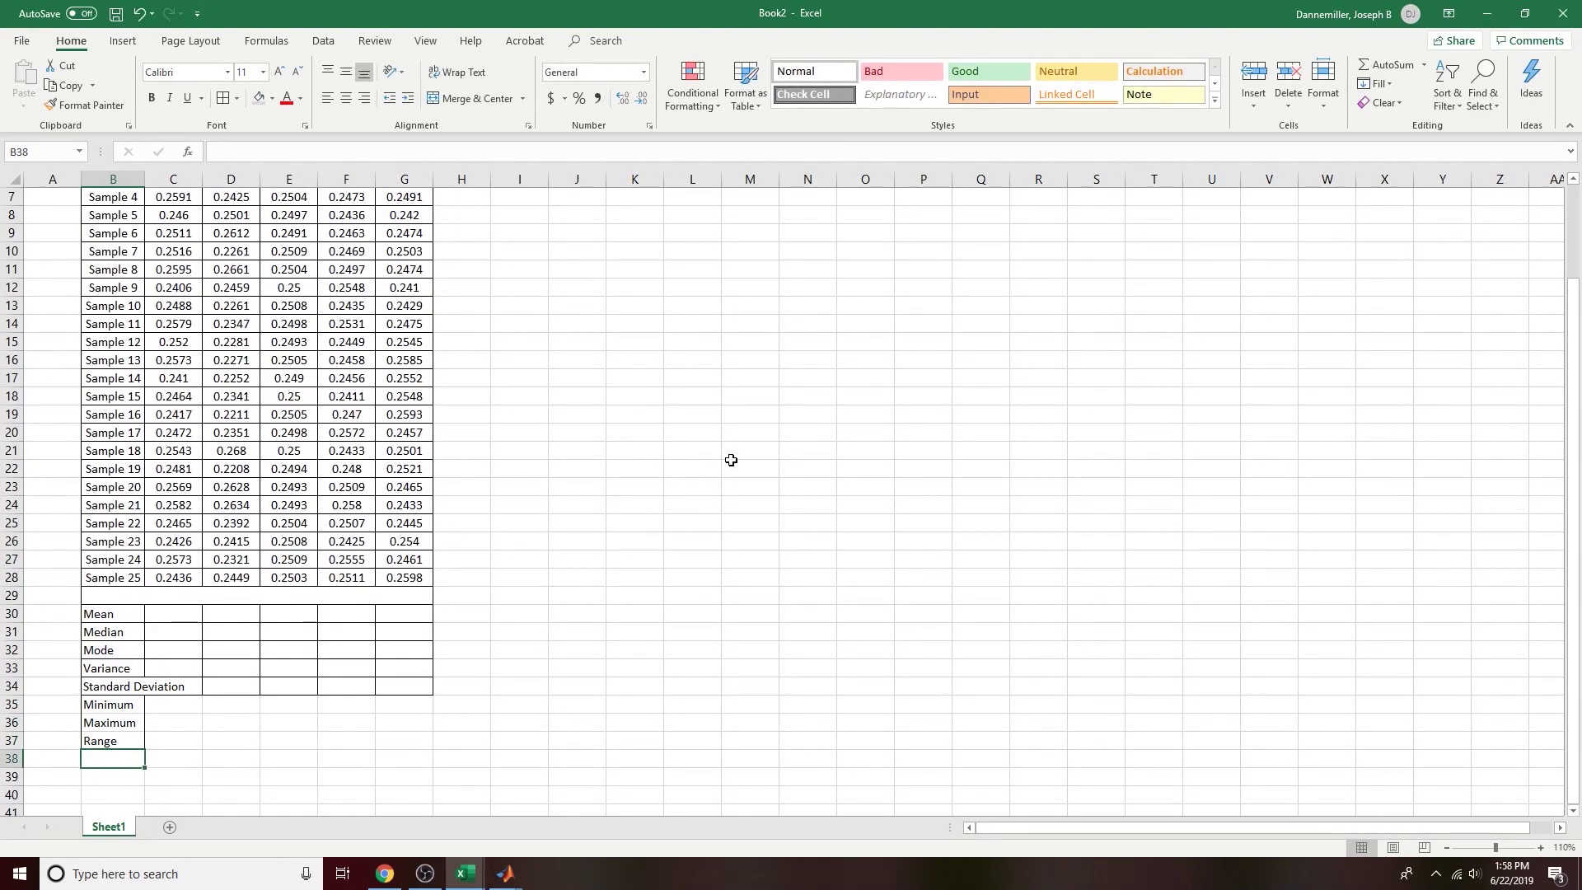
Step: Make row 34 about twice as tall and wrap the Standard Deviation label in B34 onto two lines
click(117, 682)
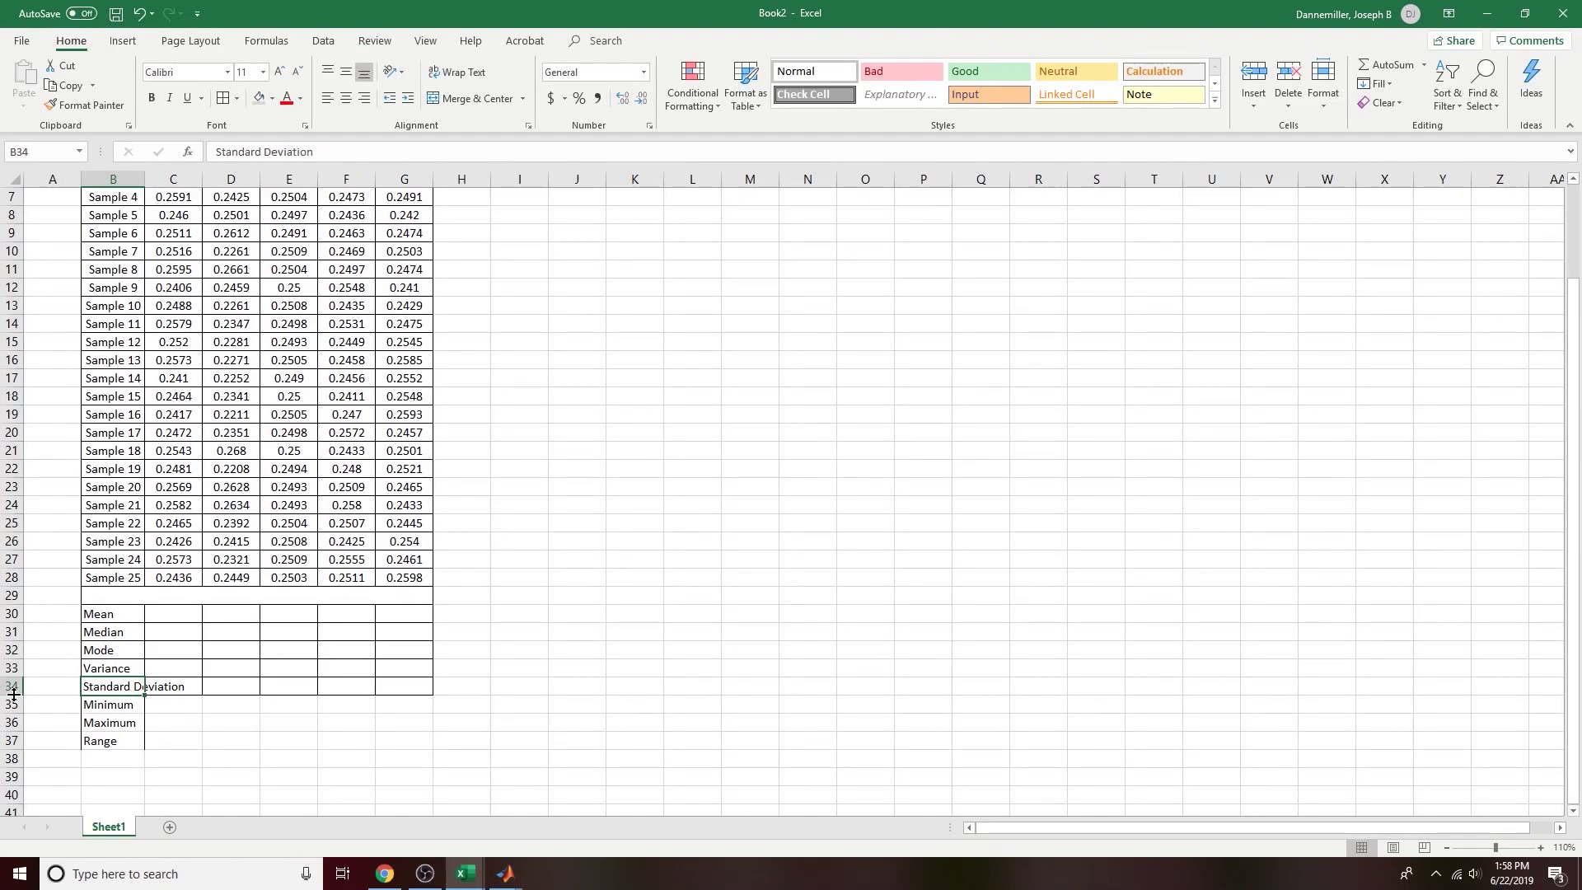
drag(14, 695, 17, 715)
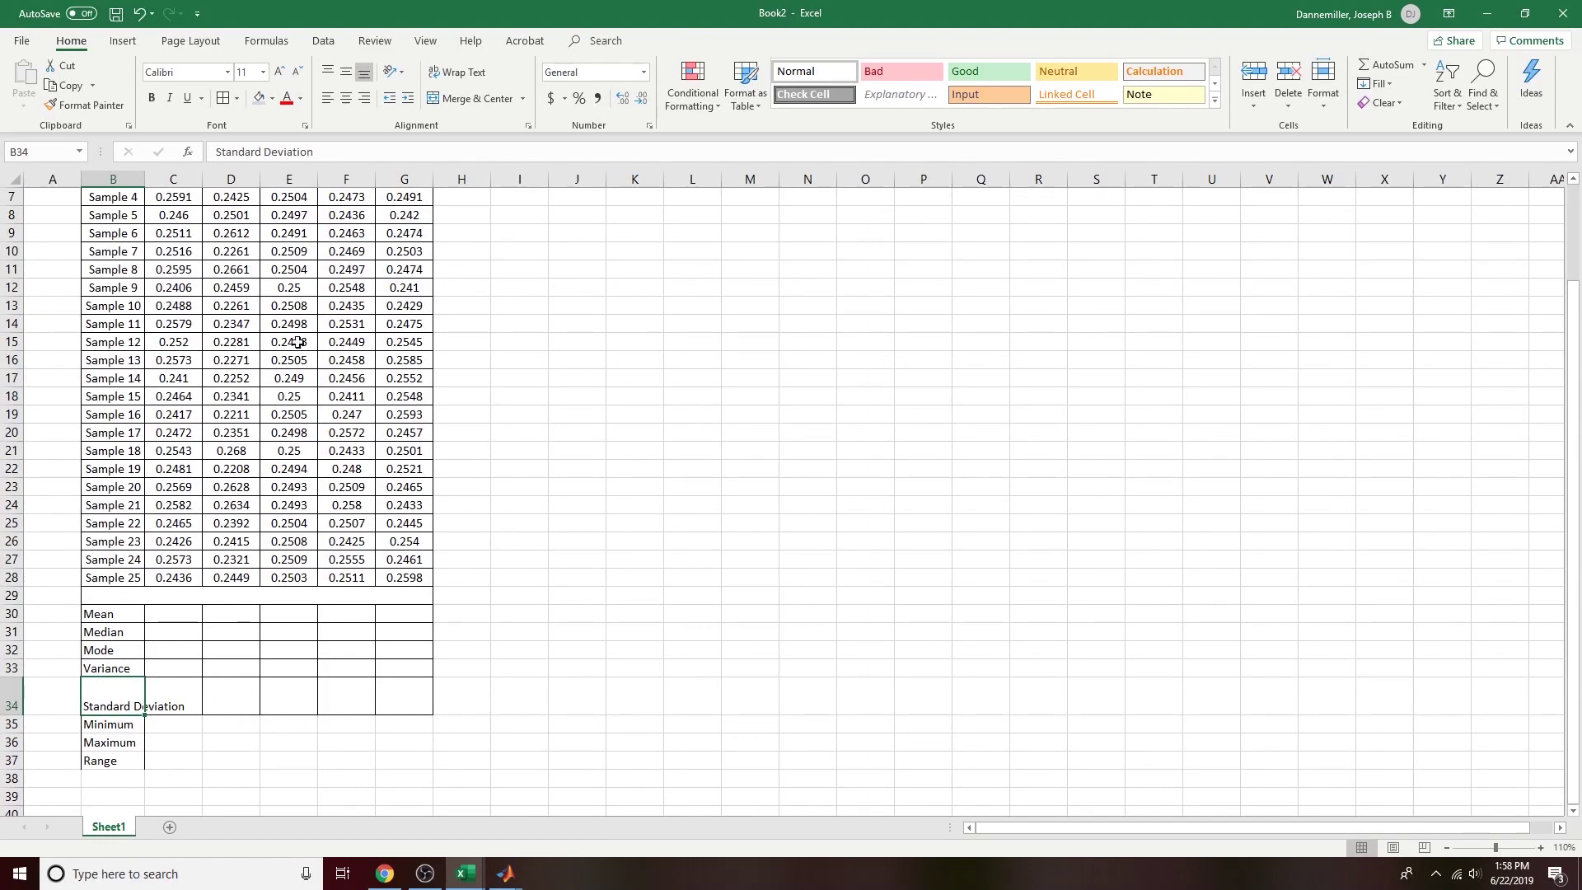
click(177, 725)
click(113, 688)
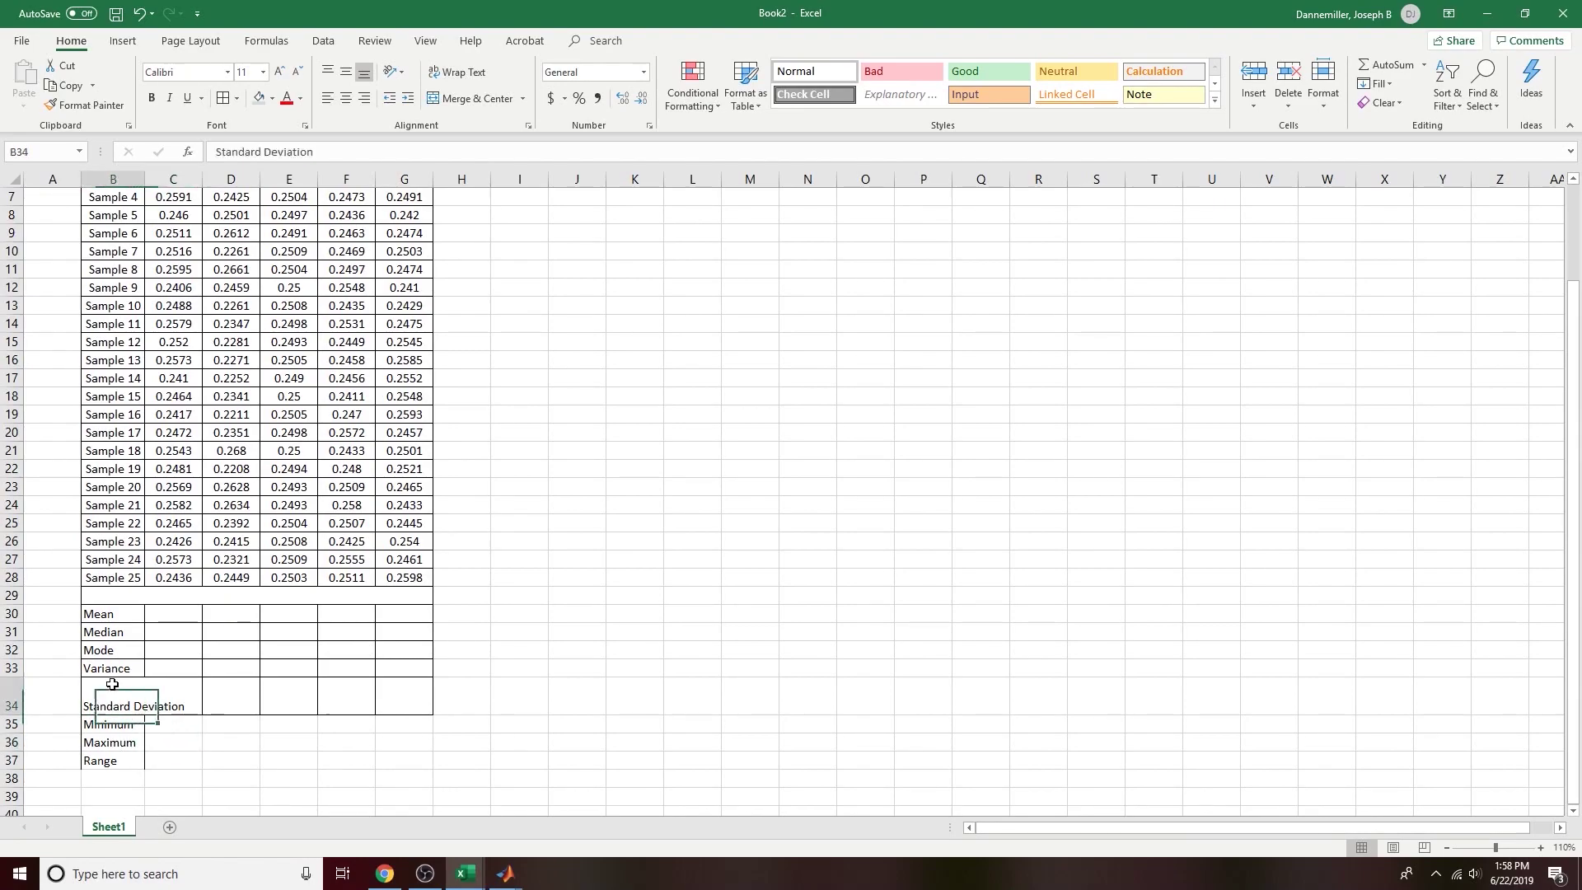
click(465, 72)
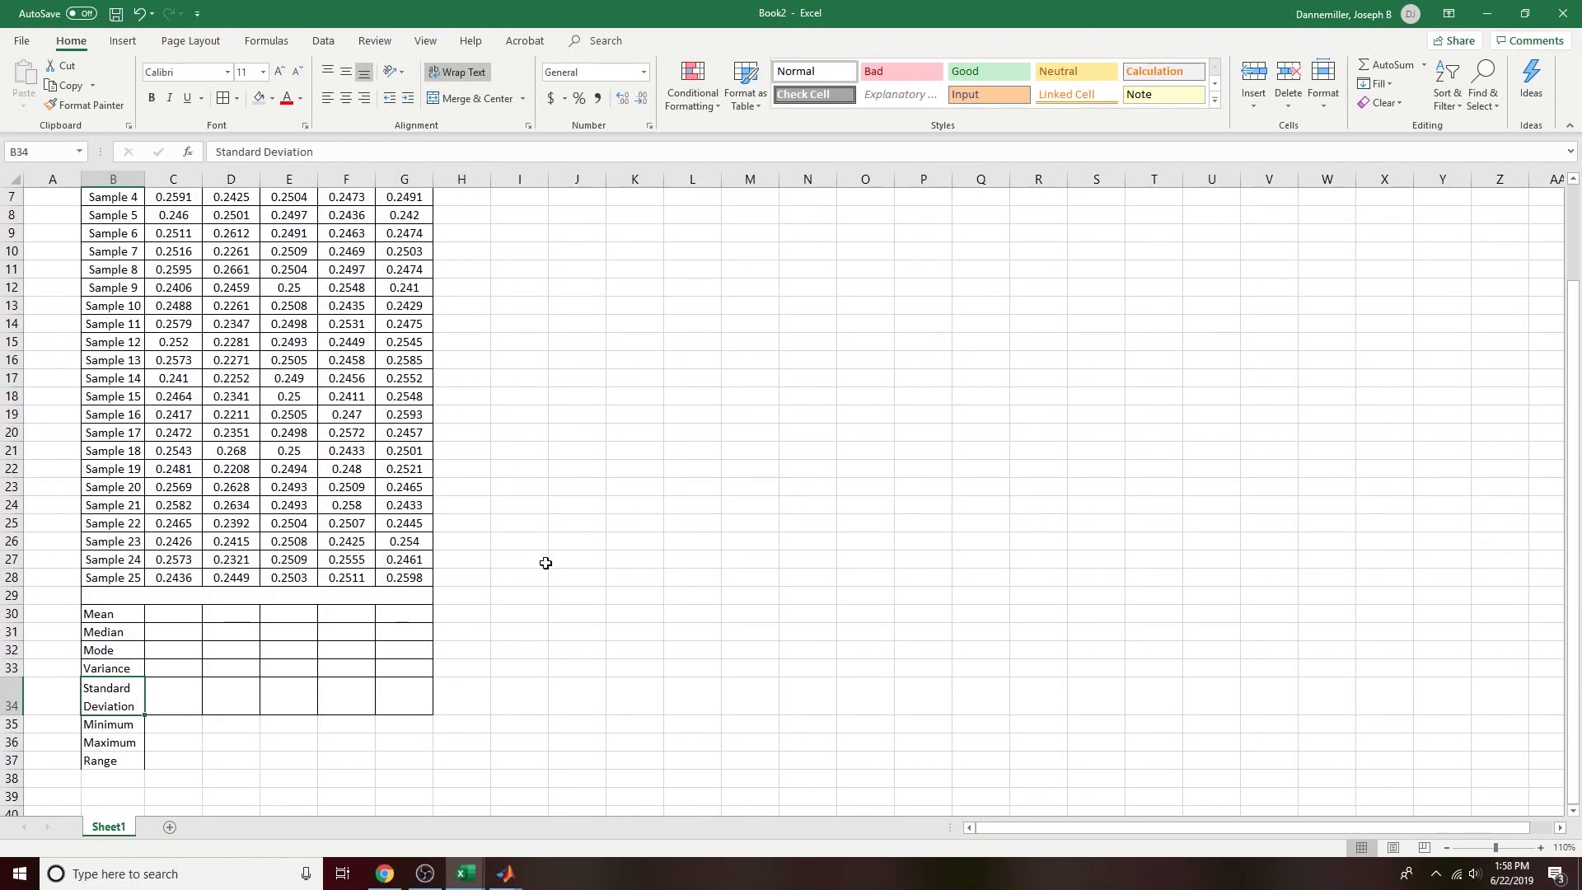
Step: Apply all borders to the statistics block B29:G37 and center its contents horizontally
click(165, 756)
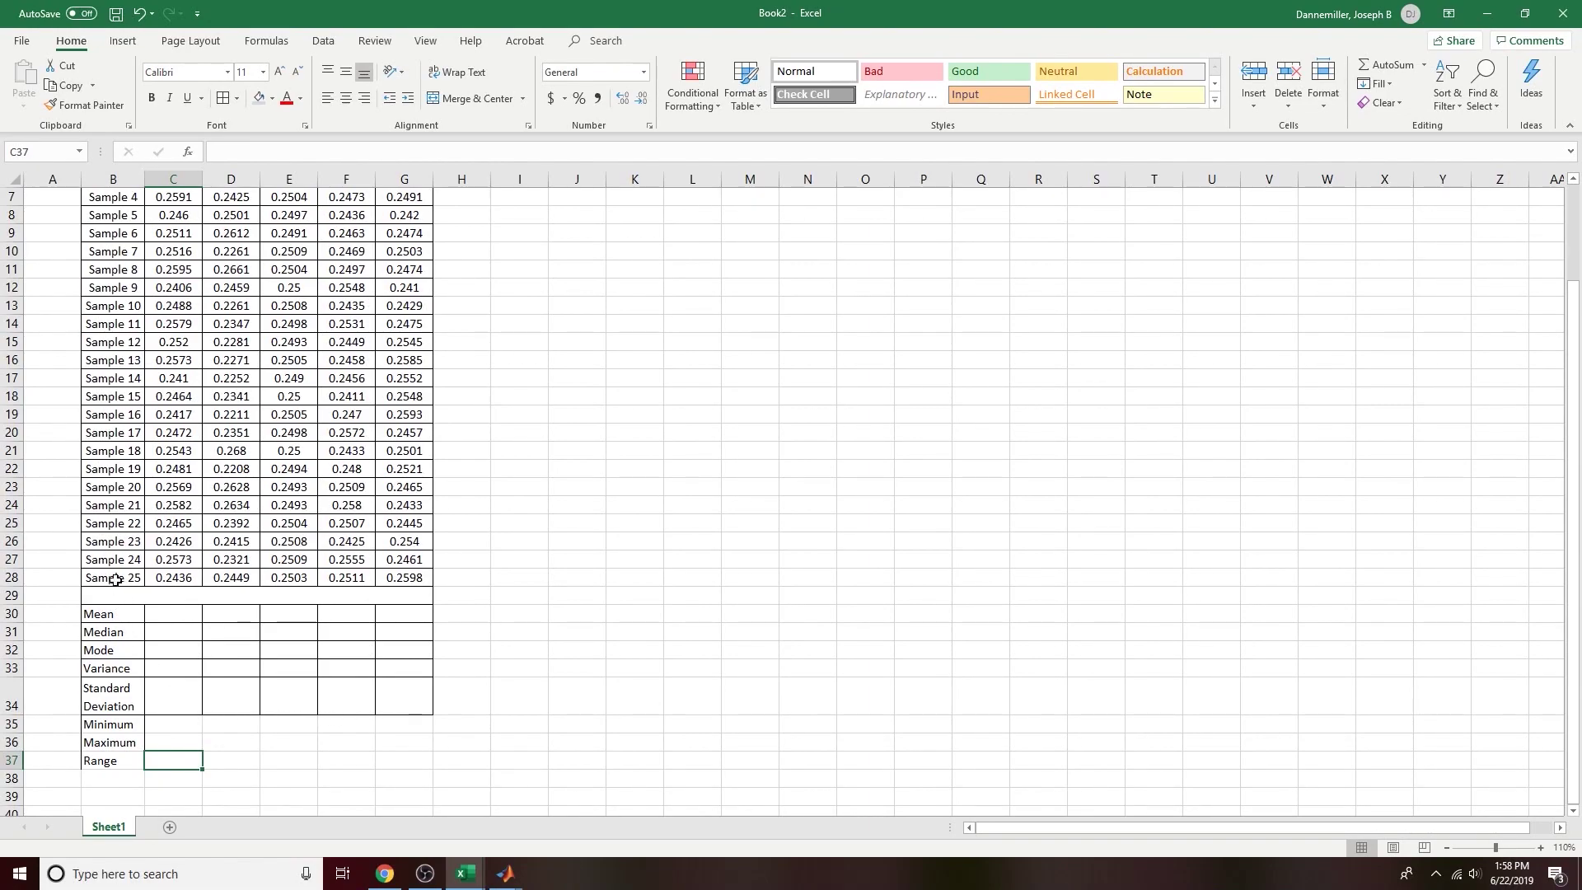
drag(117, 603, 363, 753)
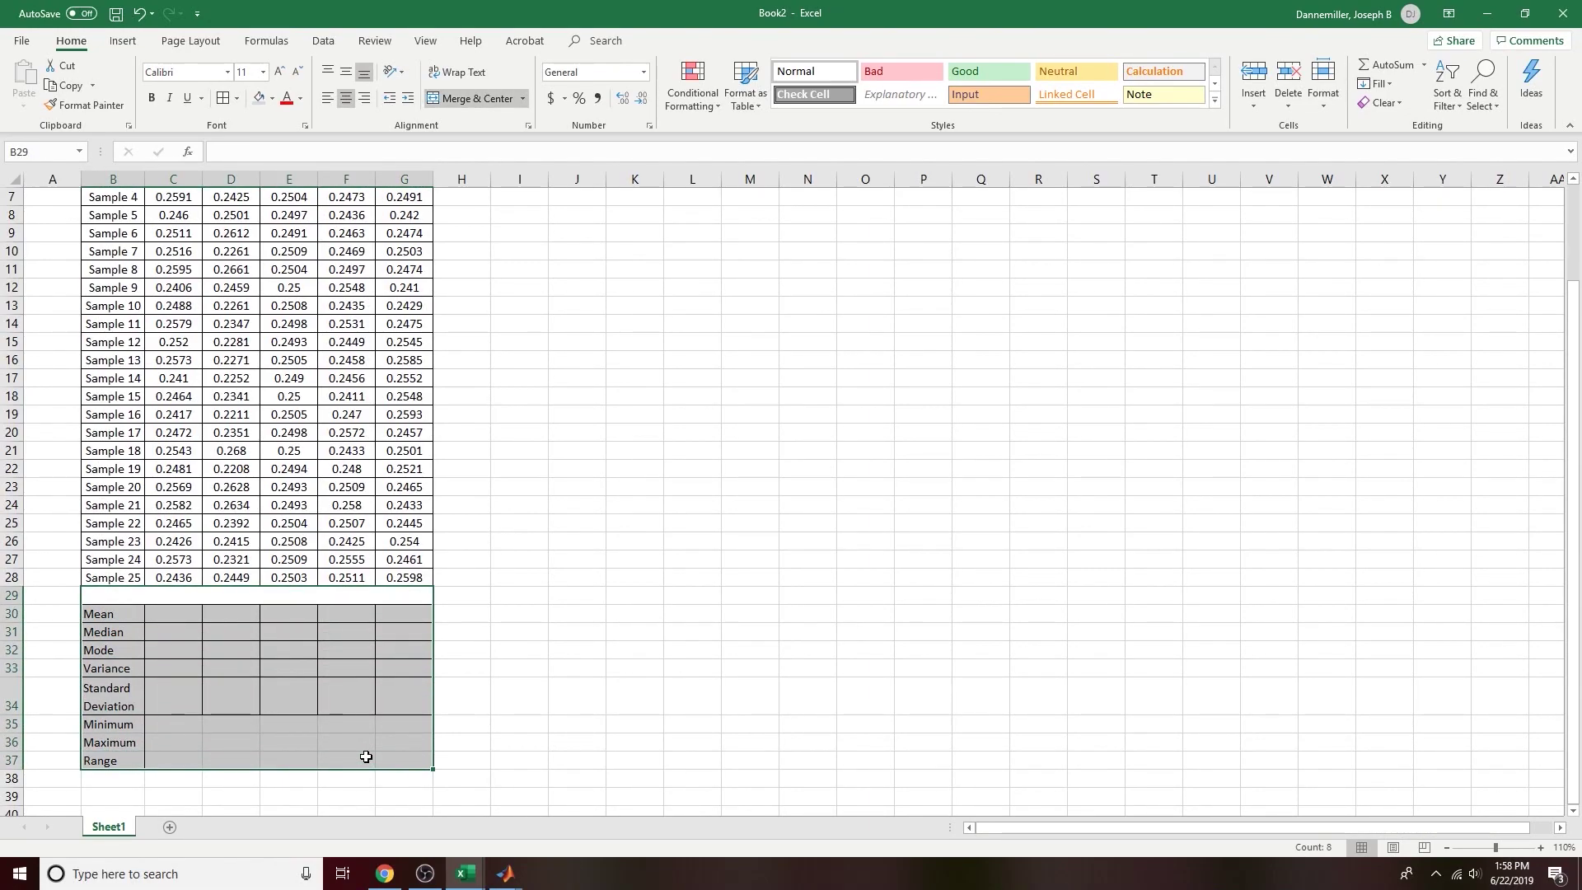
click(222, 98)
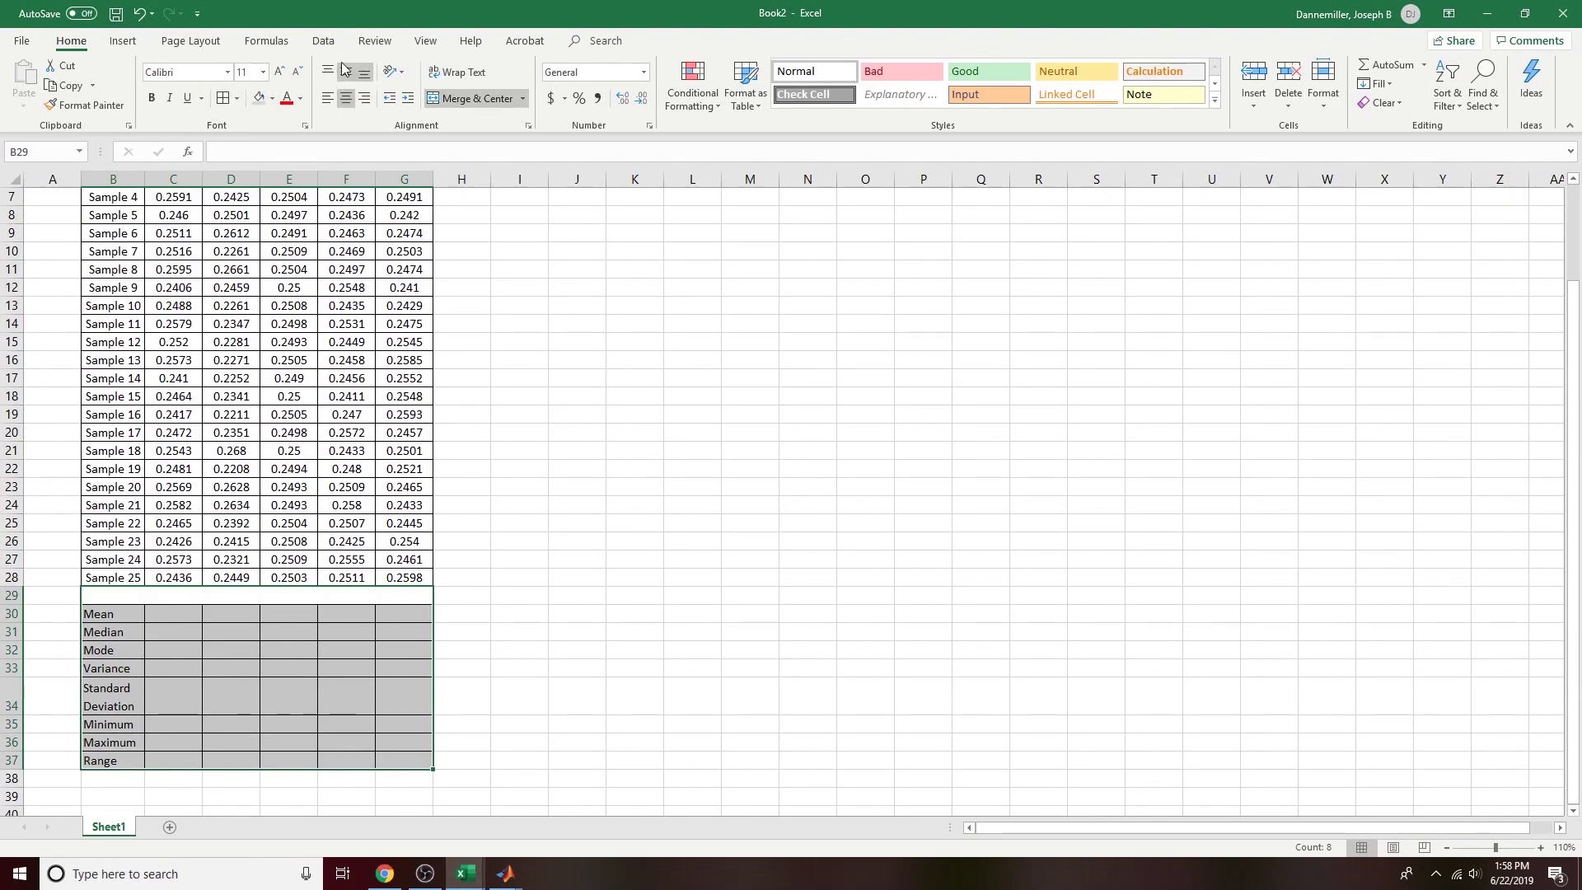
click(346, 98)
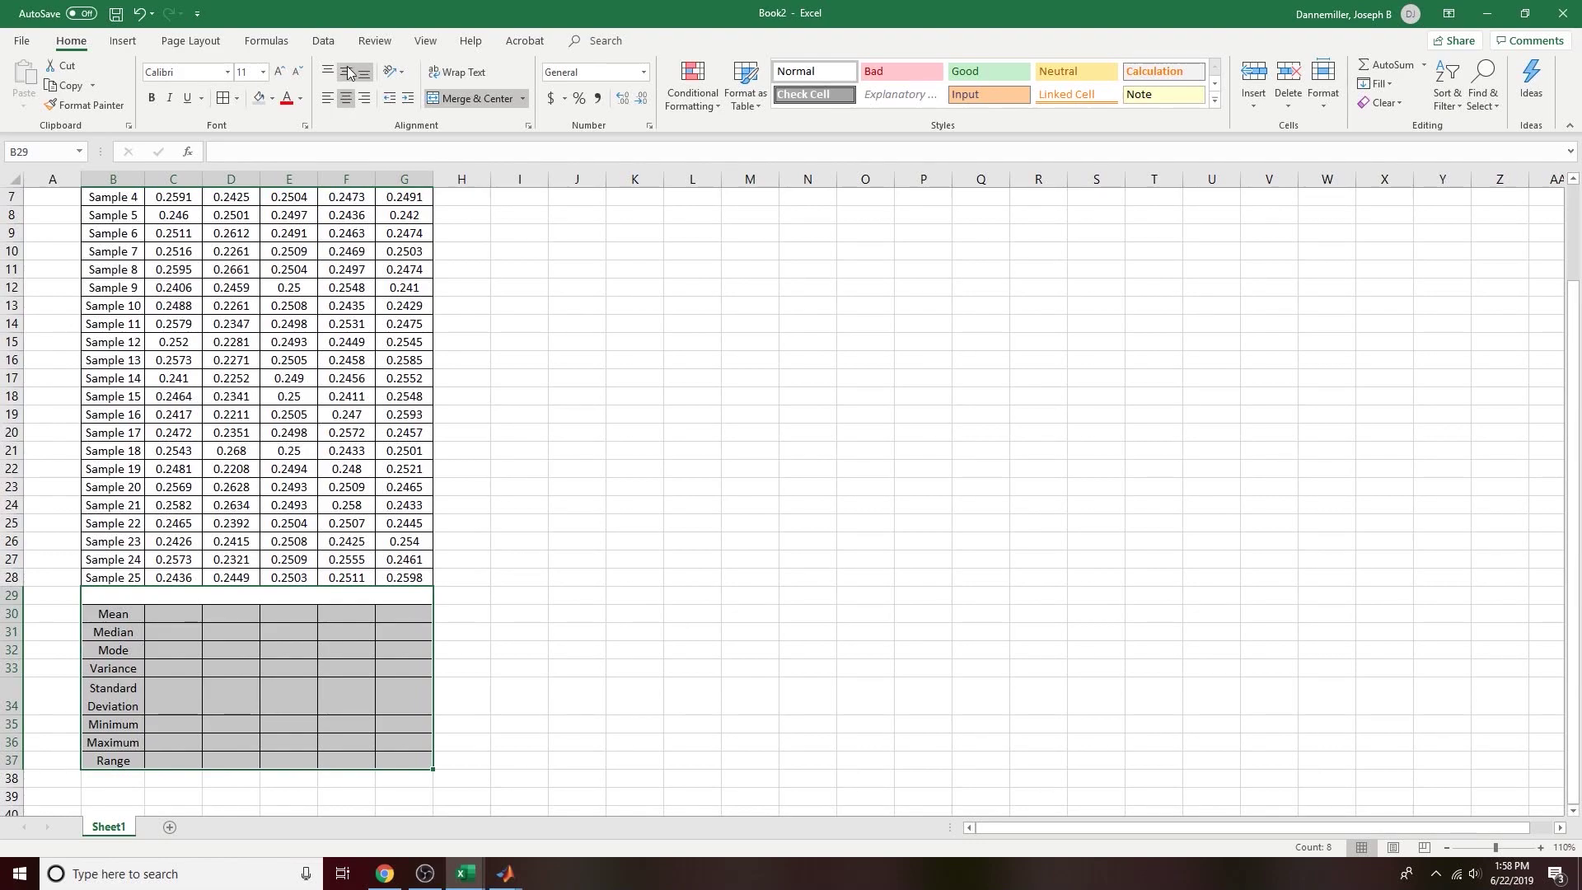
click(519, 360)
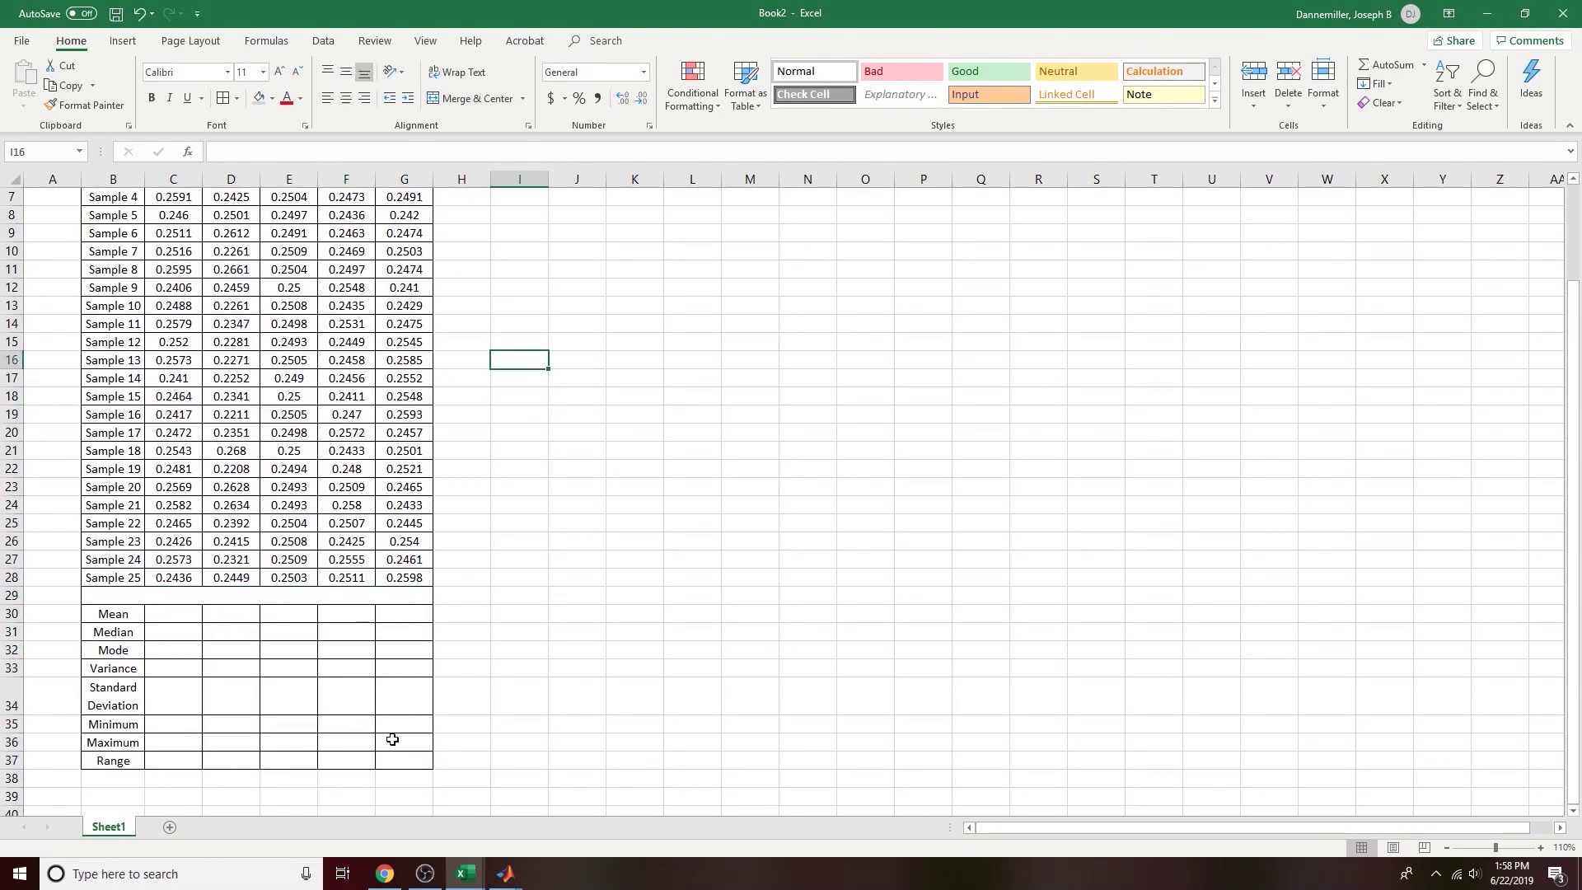
Step: Calculate the Batch 1 mean in C30 with the AVERAGE function over C4:C28
scroll(232, 694, up, 2)
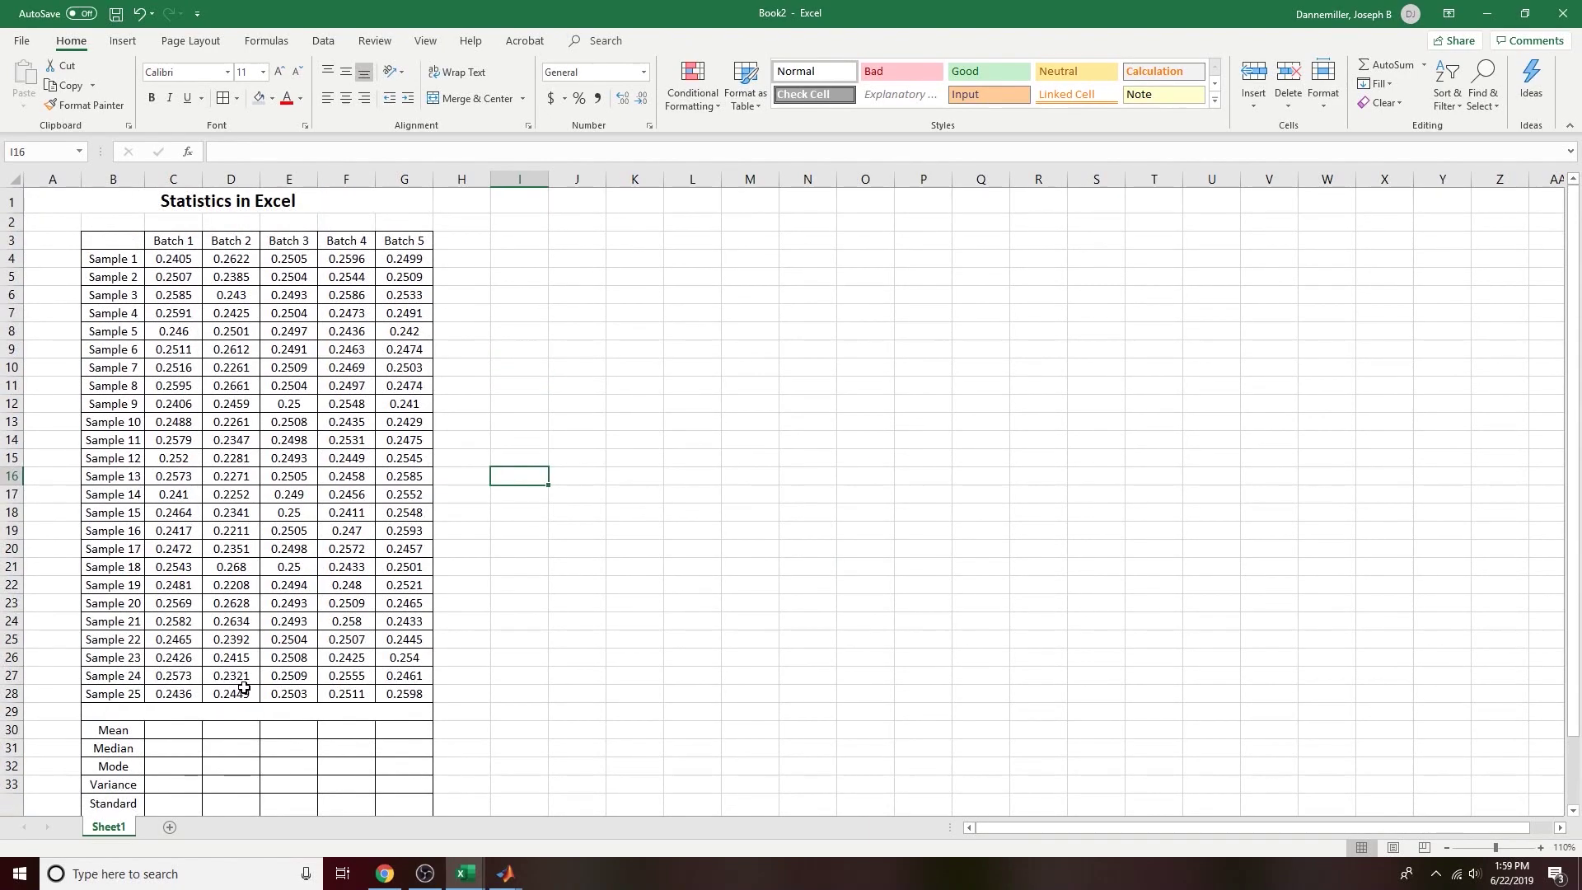
scroll(149, 339, down, 2)
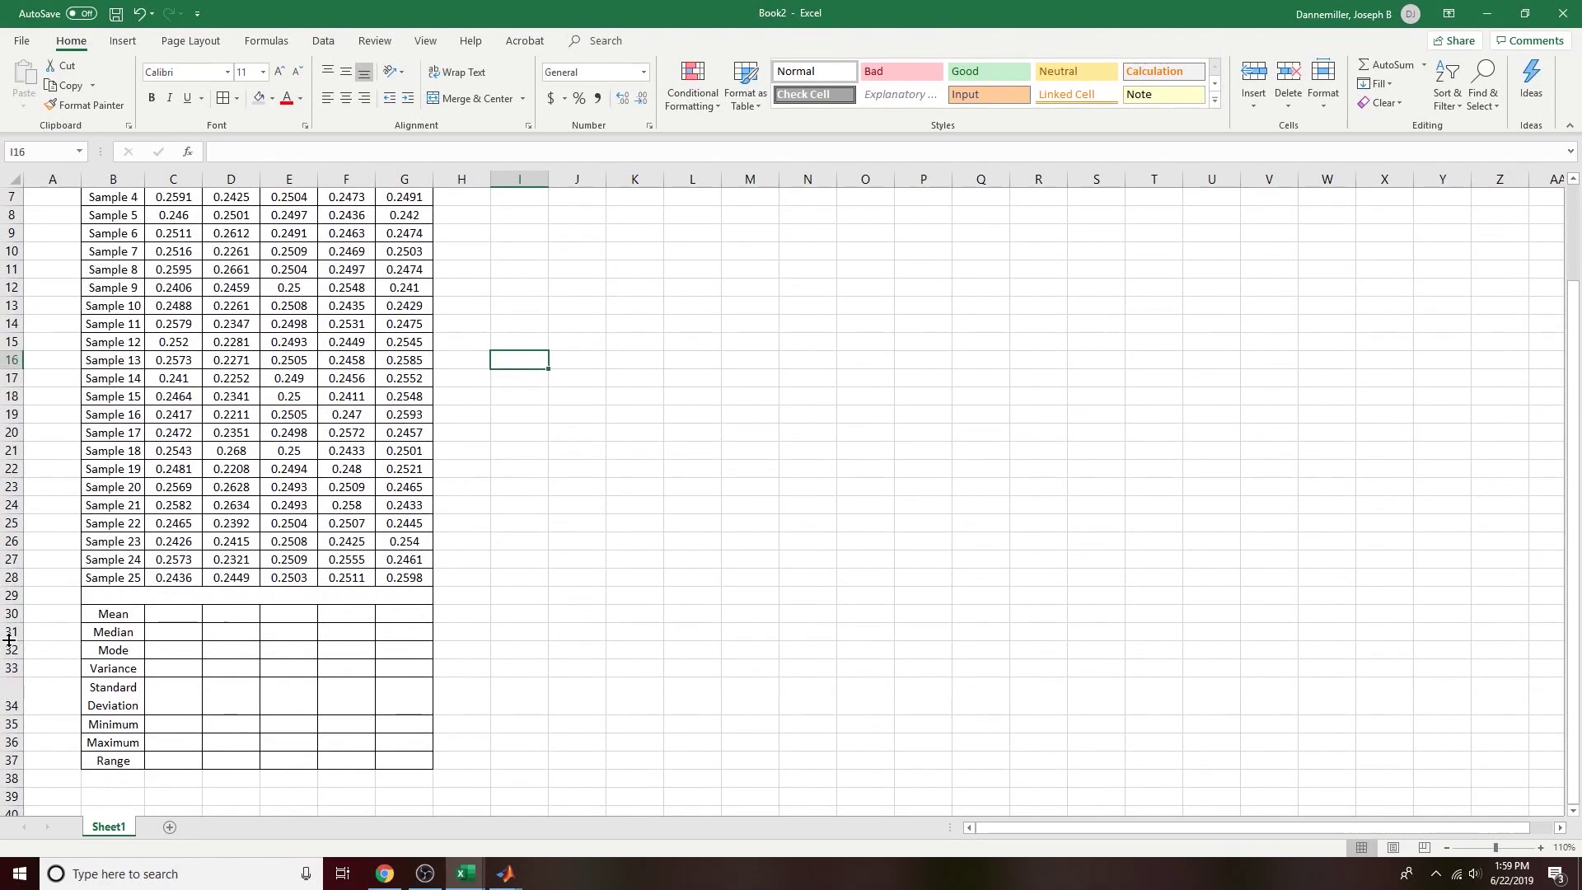
click(182, 618)
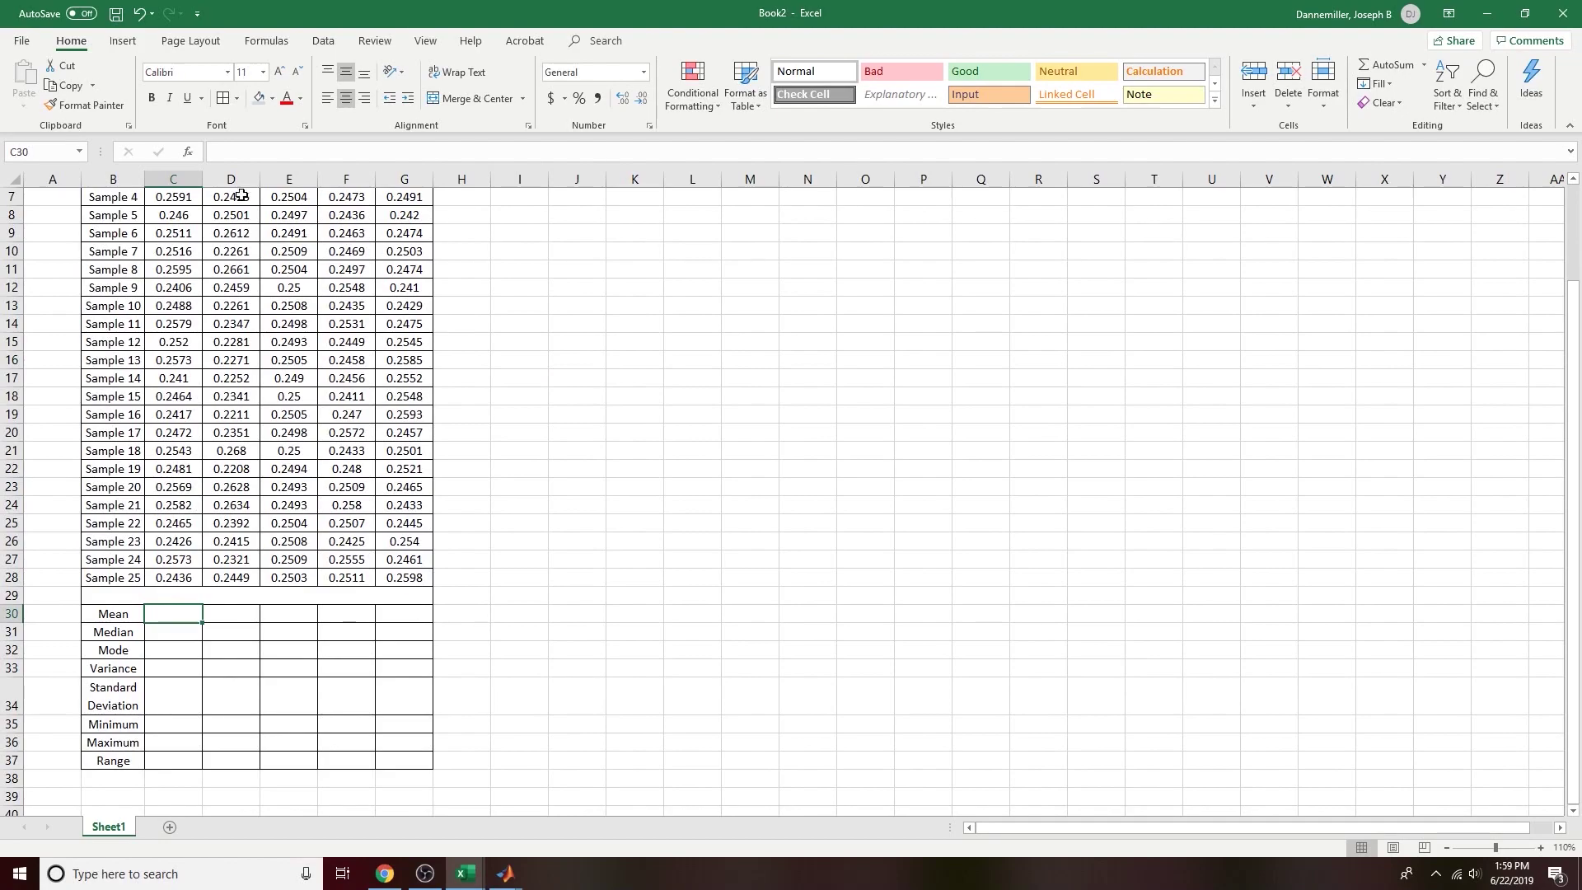
text(=average()
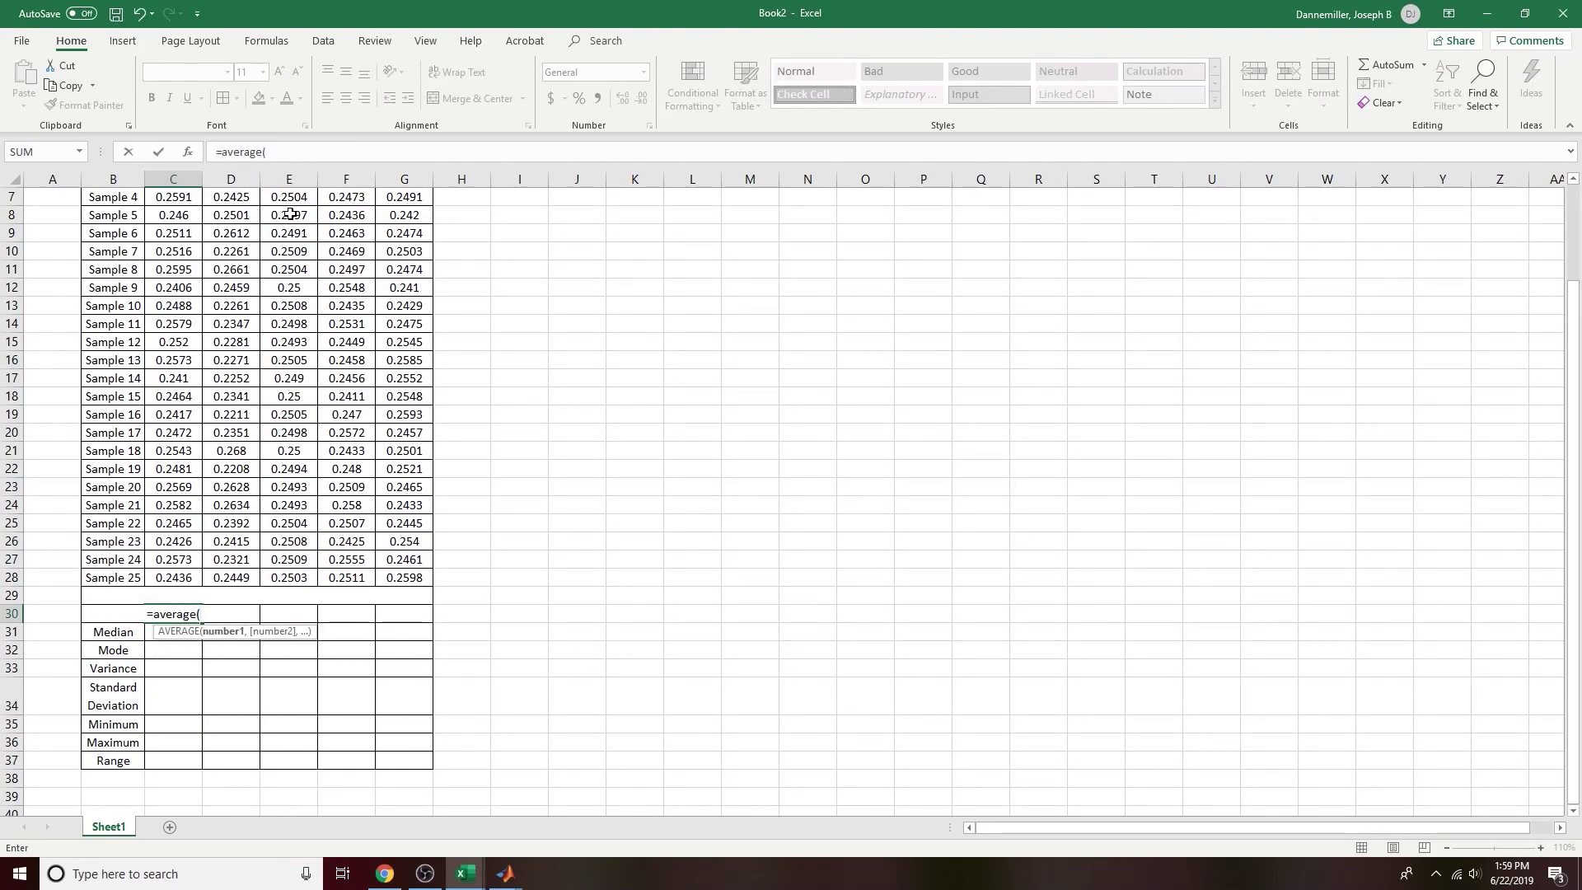
scroll(290, 215, up, 1)
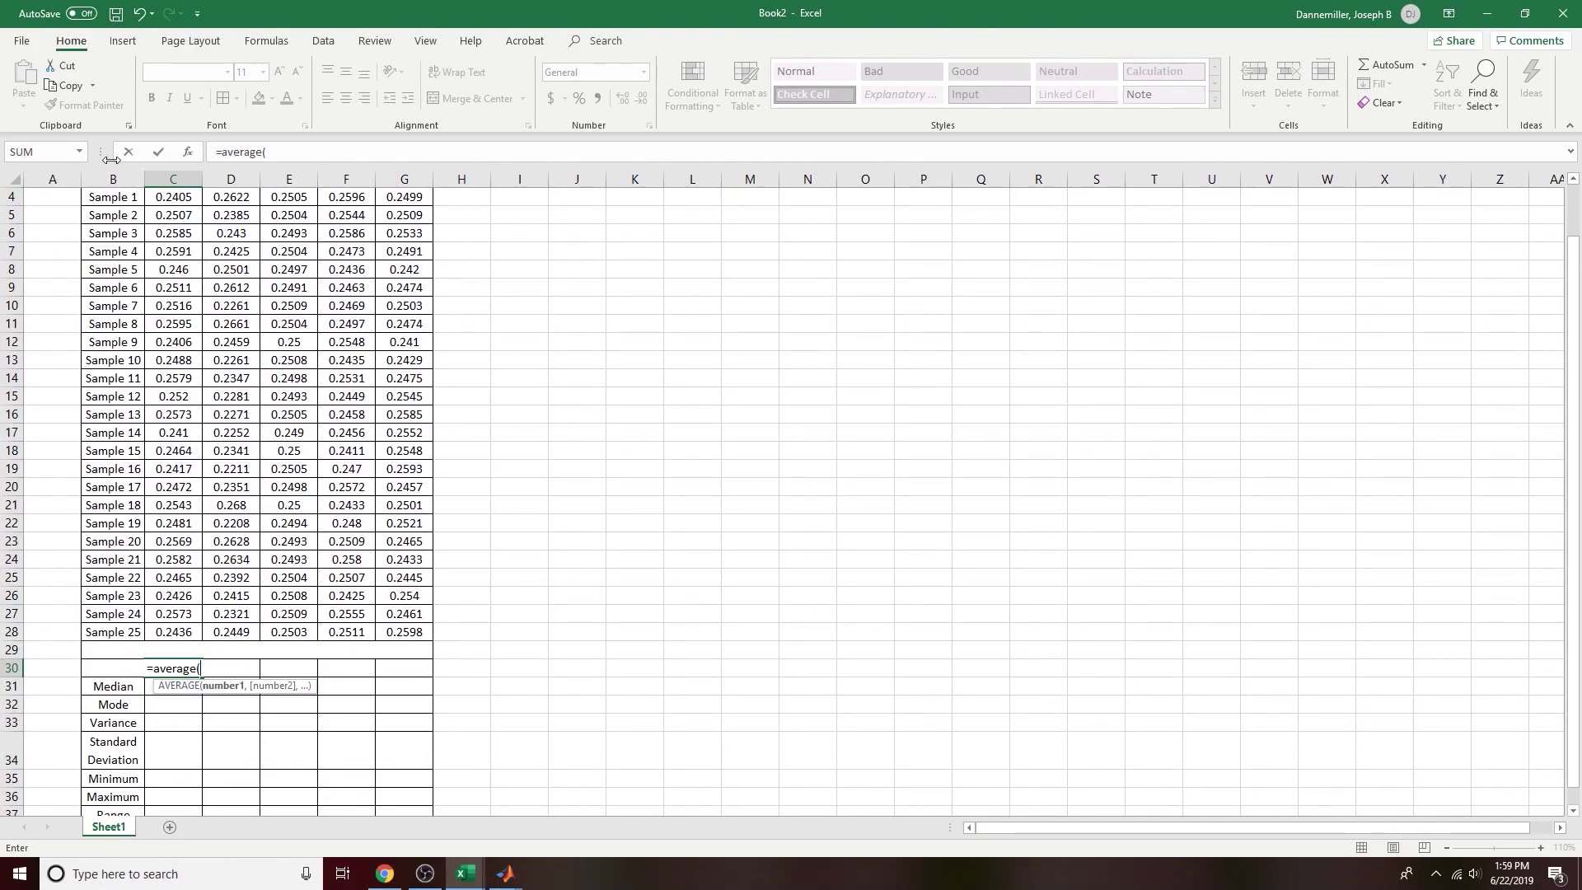
drag(176, 199, 177, 633)
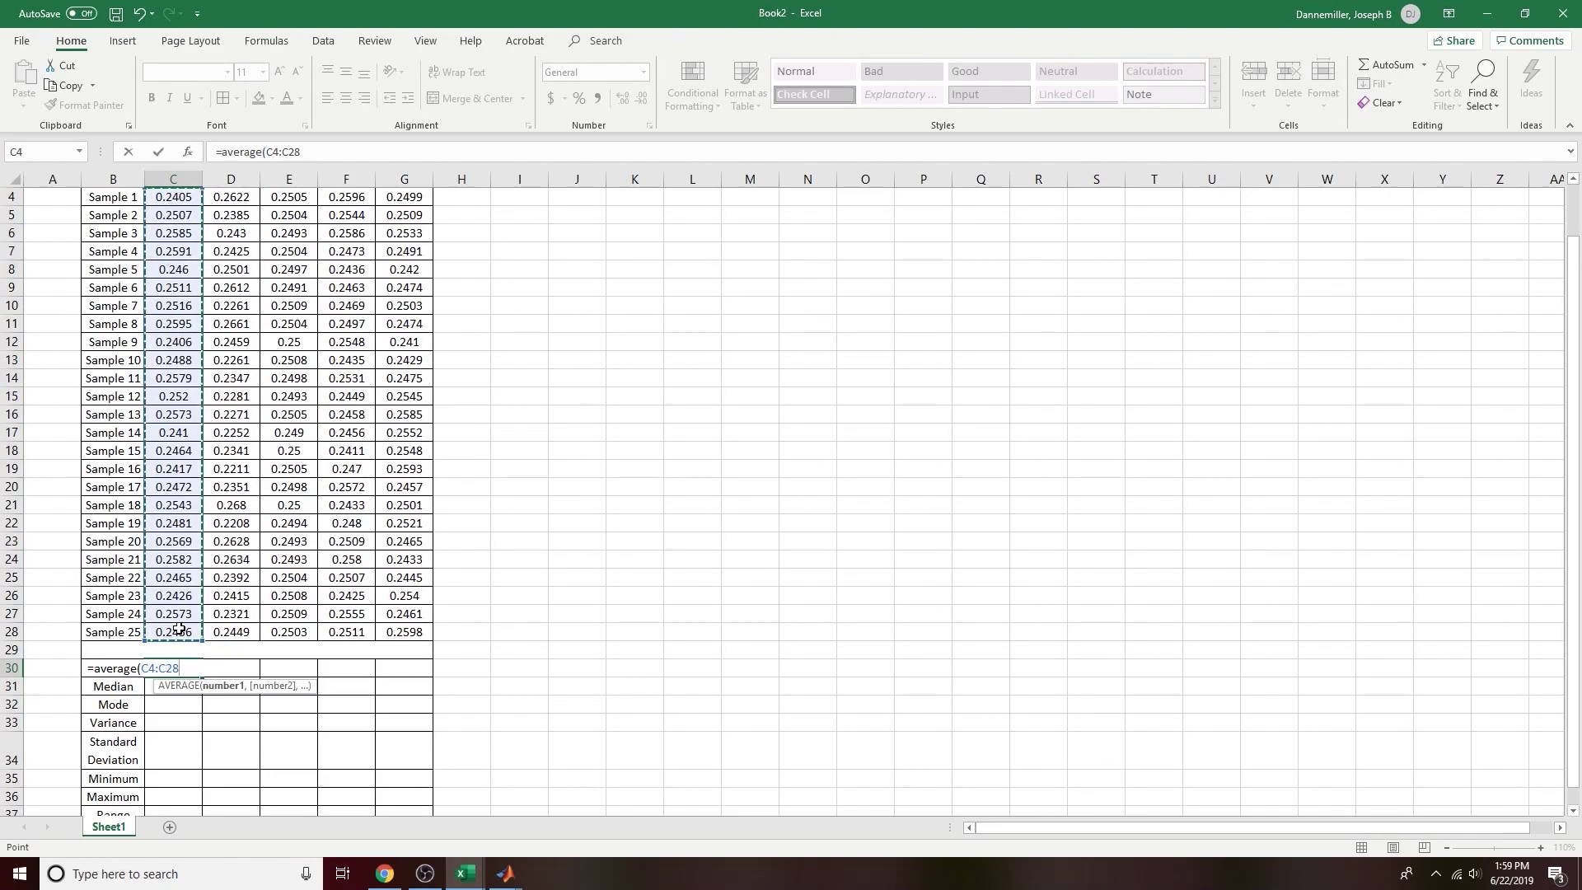
text())
key(Return)
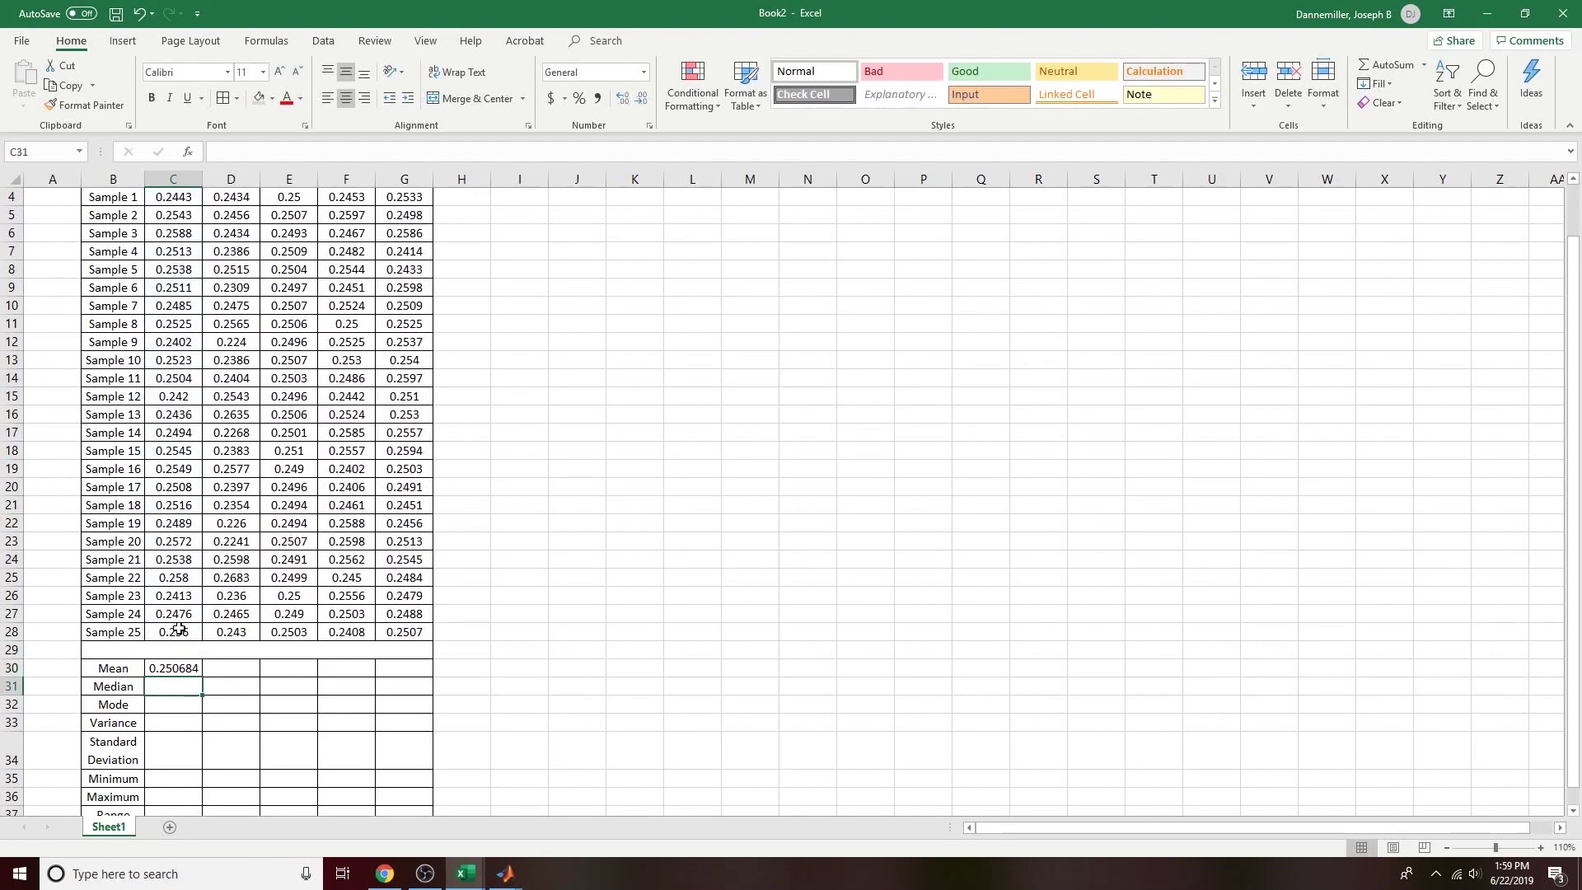
Step: Calculate the Batch 1 median in C31 with the MEDIAN function over C4:C28
text(=medai)
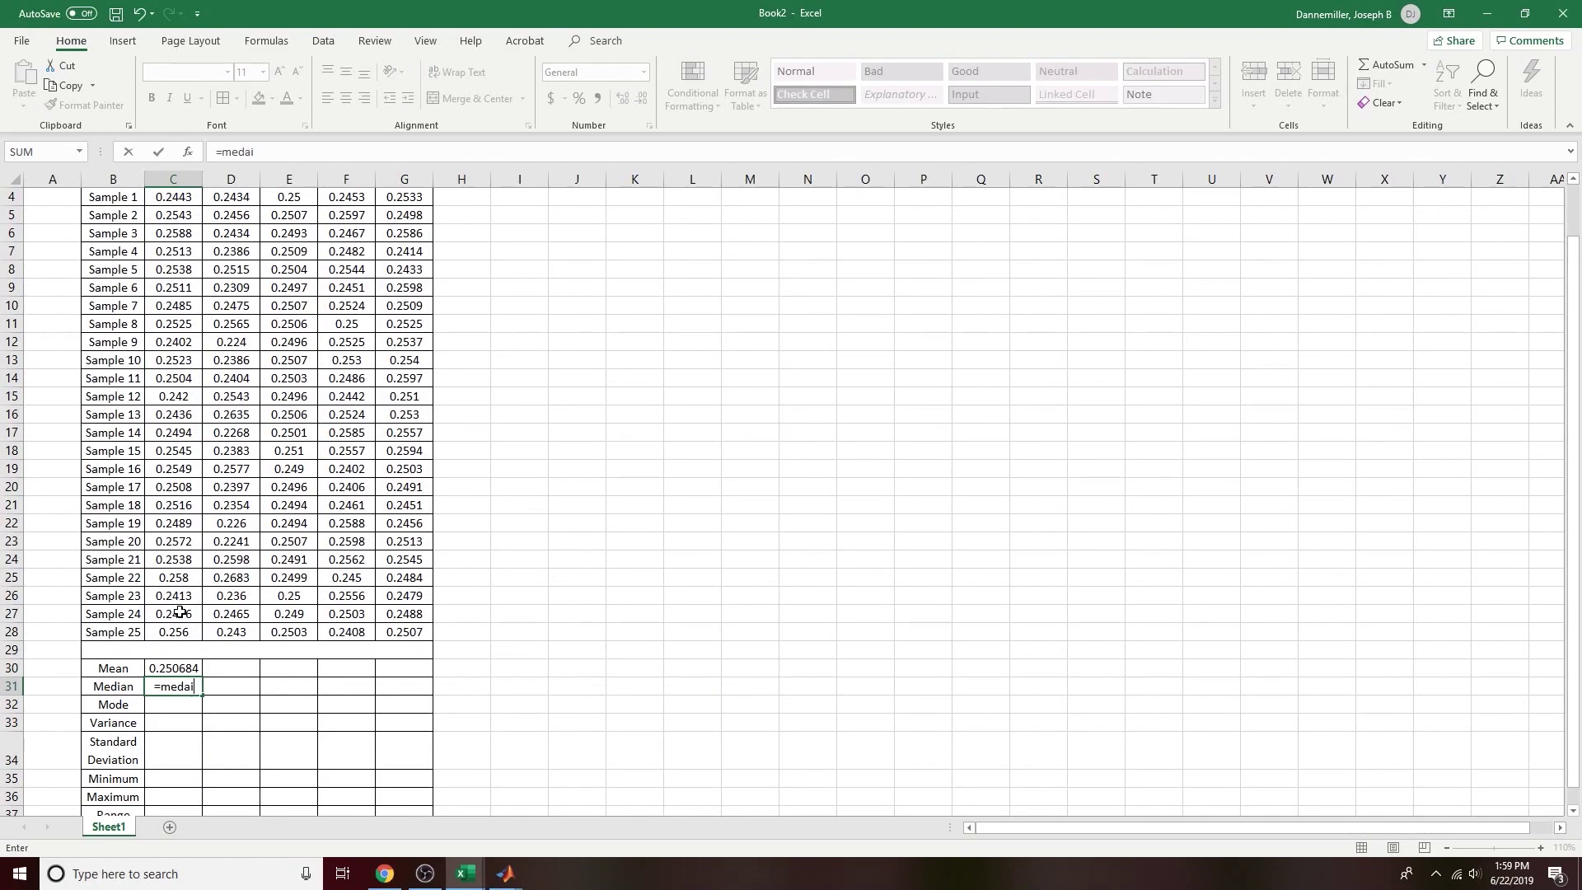
key(BackSpace)
key(BackSpace)
text(ian()+)
key(BackSpace)
key(BackSpace)
drag(173, 198, 181, 631)
key(Return)
Step: Calculate the Batch 1 mode in C32 with MODE and the variance in C33 with VAR, both over C4:C28
text(=mode()
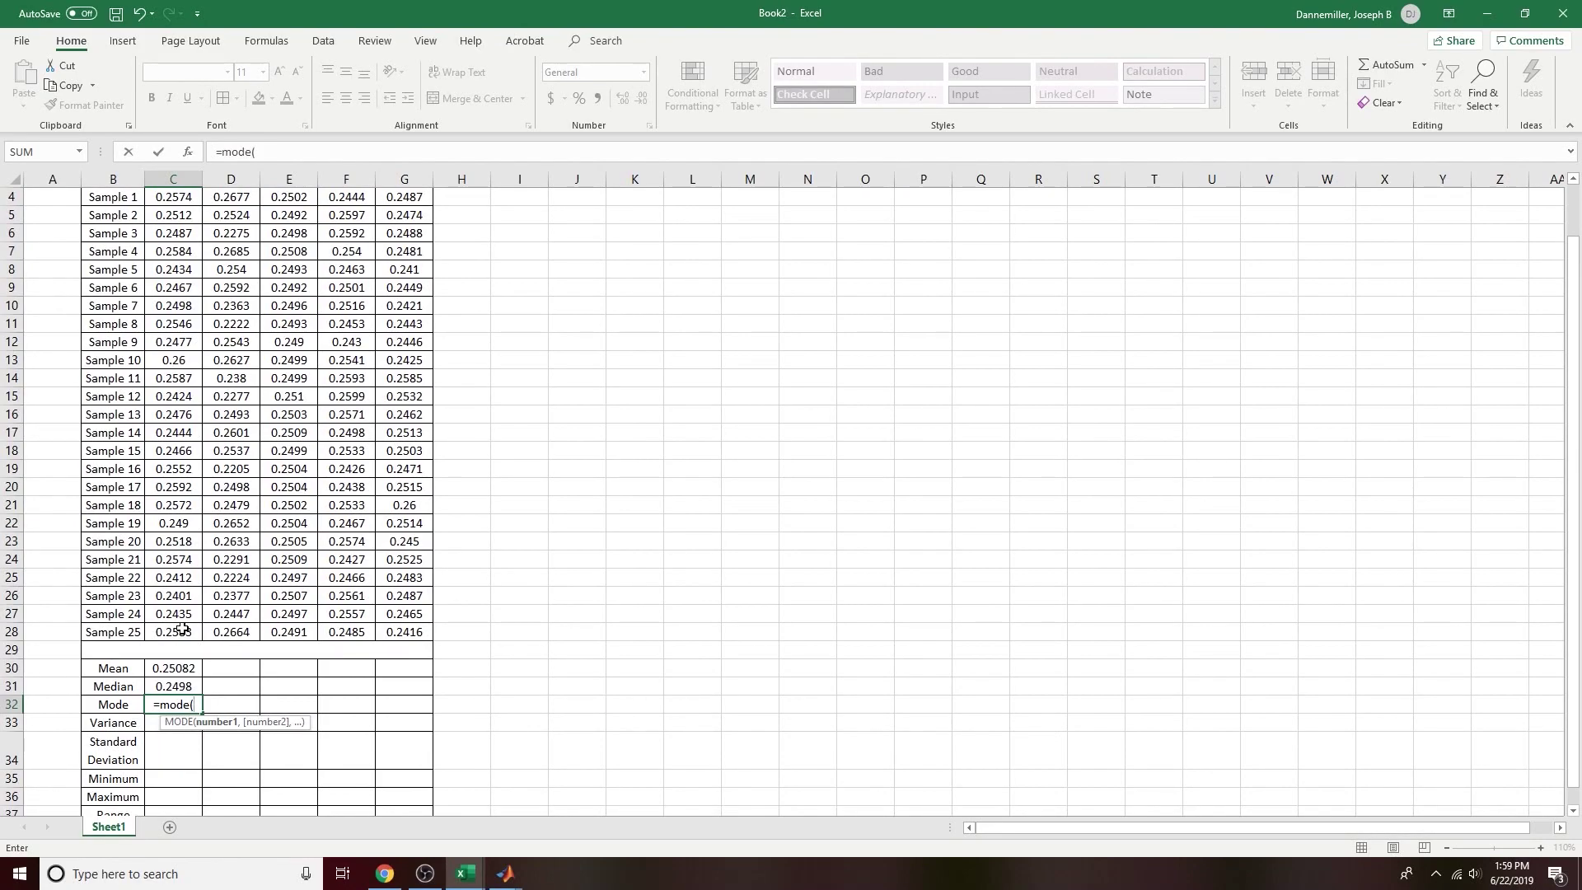
drag(176, 205, 196, 628)
key(Return)
text(=va)
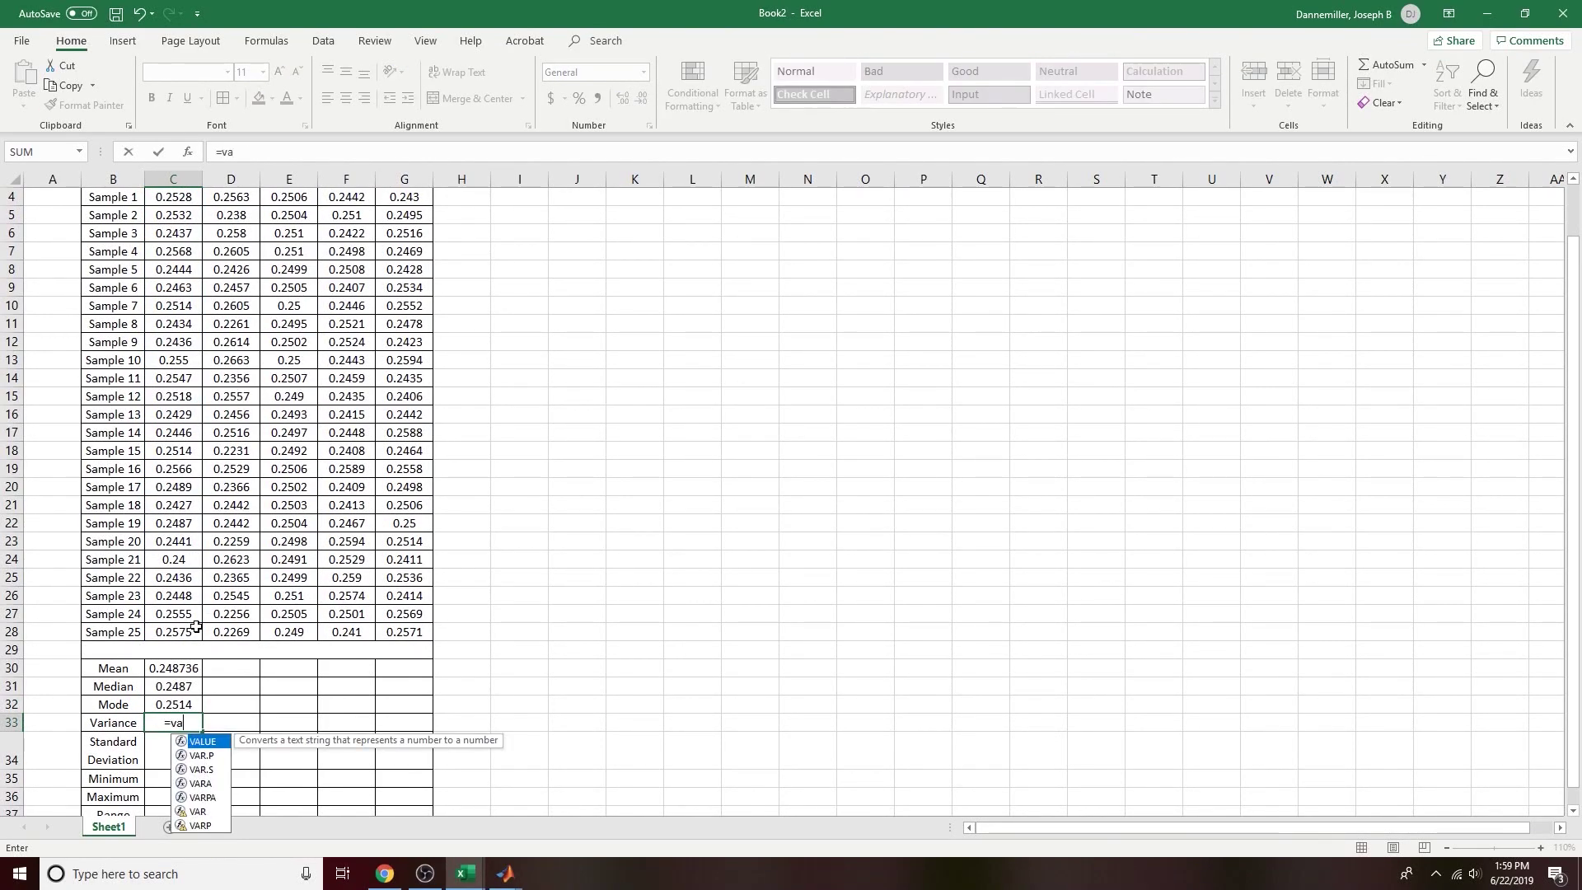
text(r()
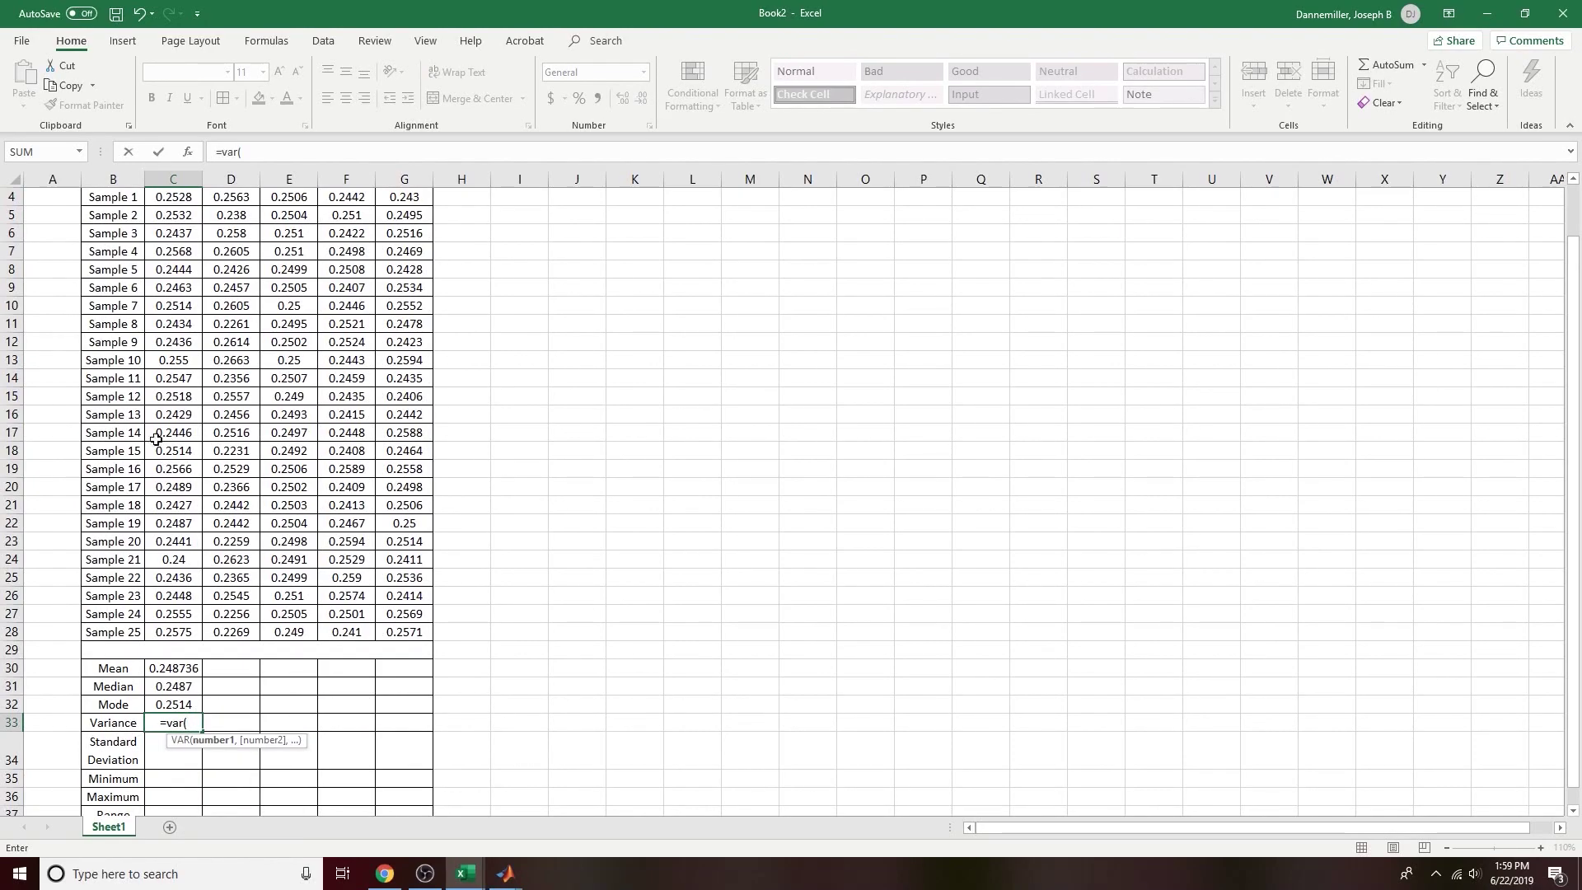
drag(185, 203, 179, 633)
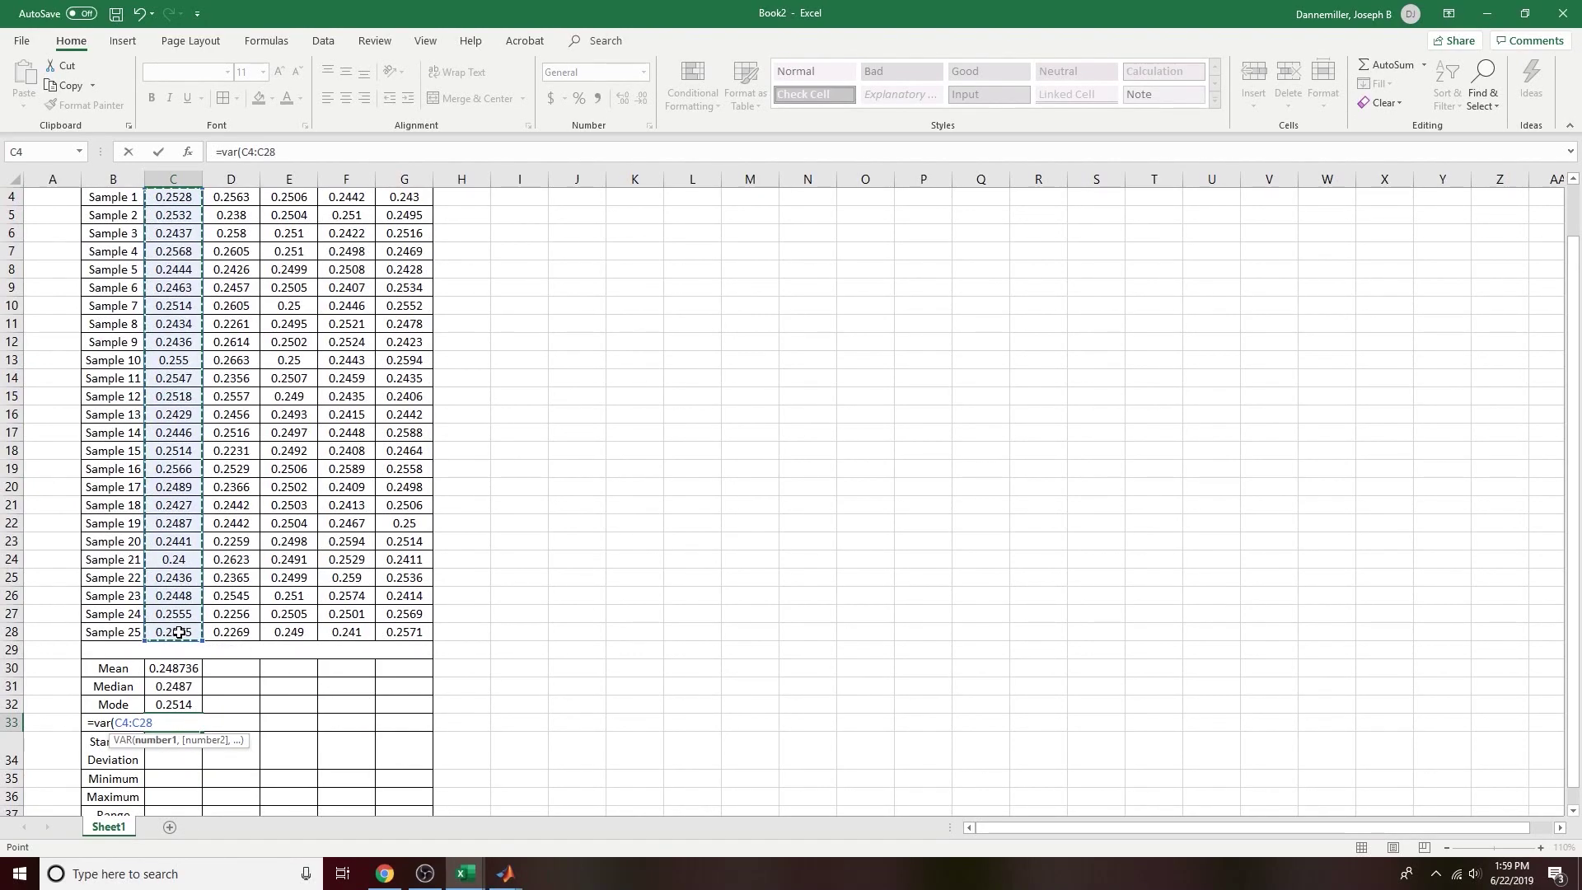
key(Return)
Step: Calculate the Batch 1 standard deviation in C34 with STDEV and the minimum in C35 with MIN, both over C4:C28
text(=stdev()
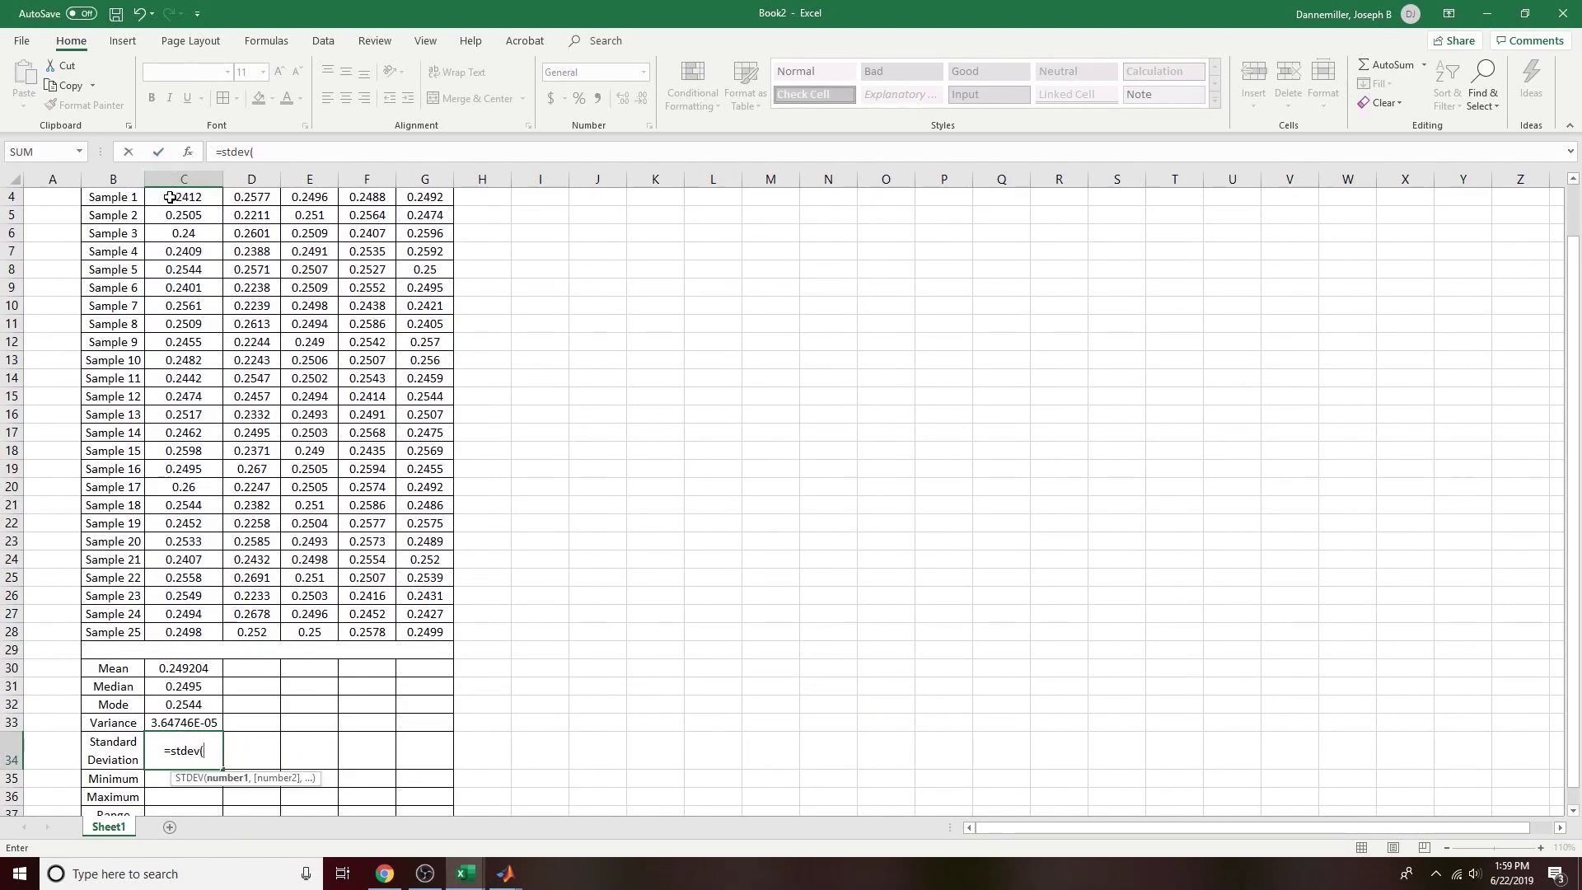
drag(184, 204, 181, 631)
key(Return)
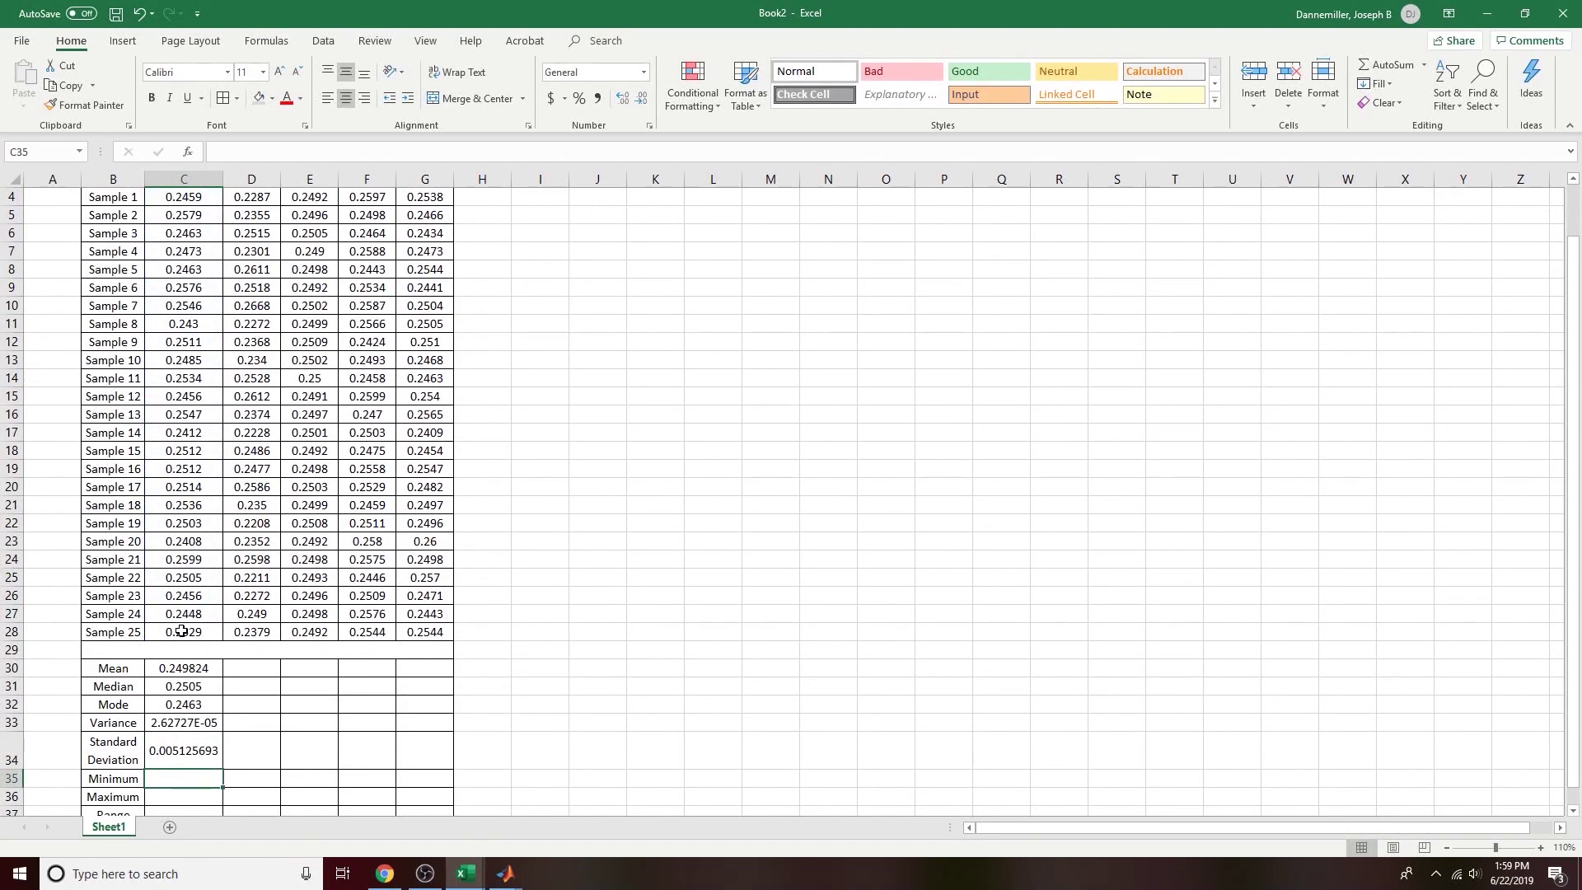
text(=min()
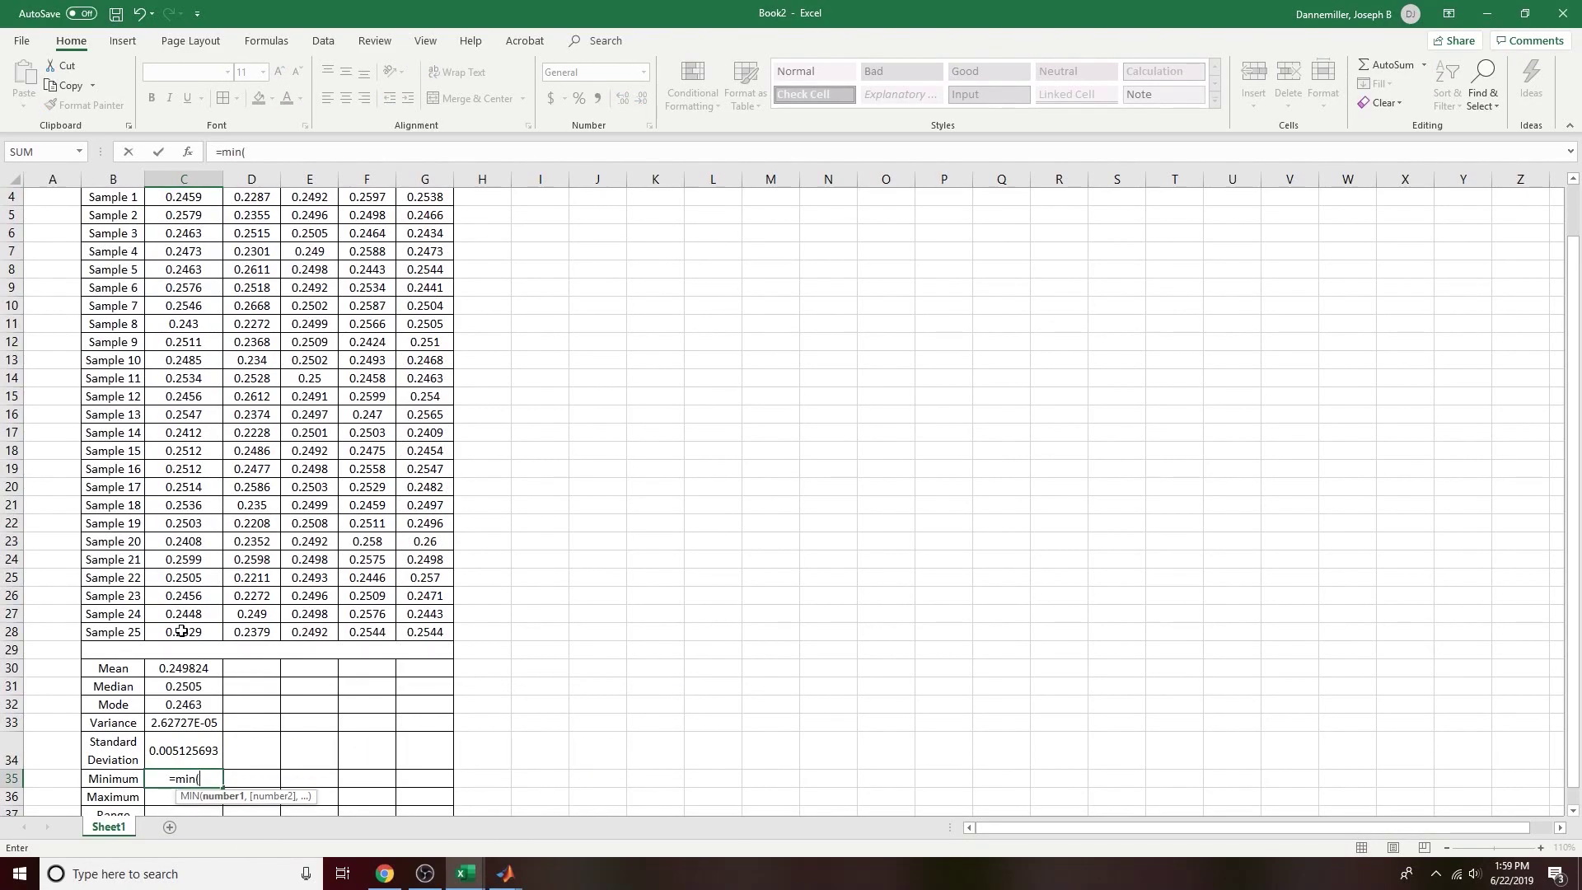
drag(174, 205, 169, 623)
key(Return)
Step: Calculate the Batch 1 maximum in C36 with MAX over C4:C28 and the range in C37 as C36-C35
text(=max()
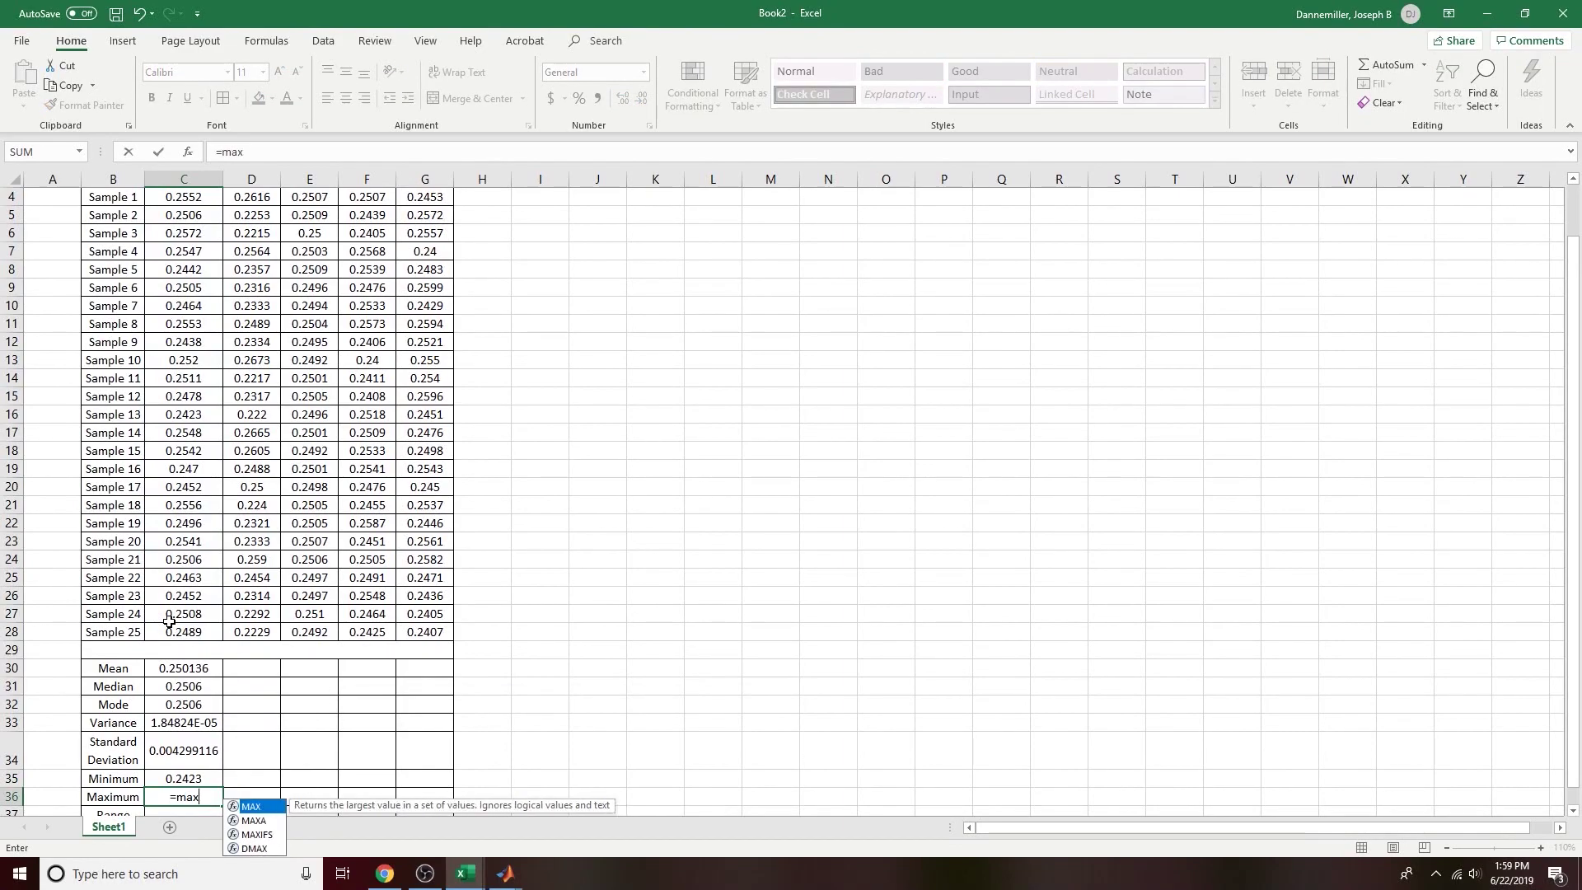
drag(183, 198, 229, 630)
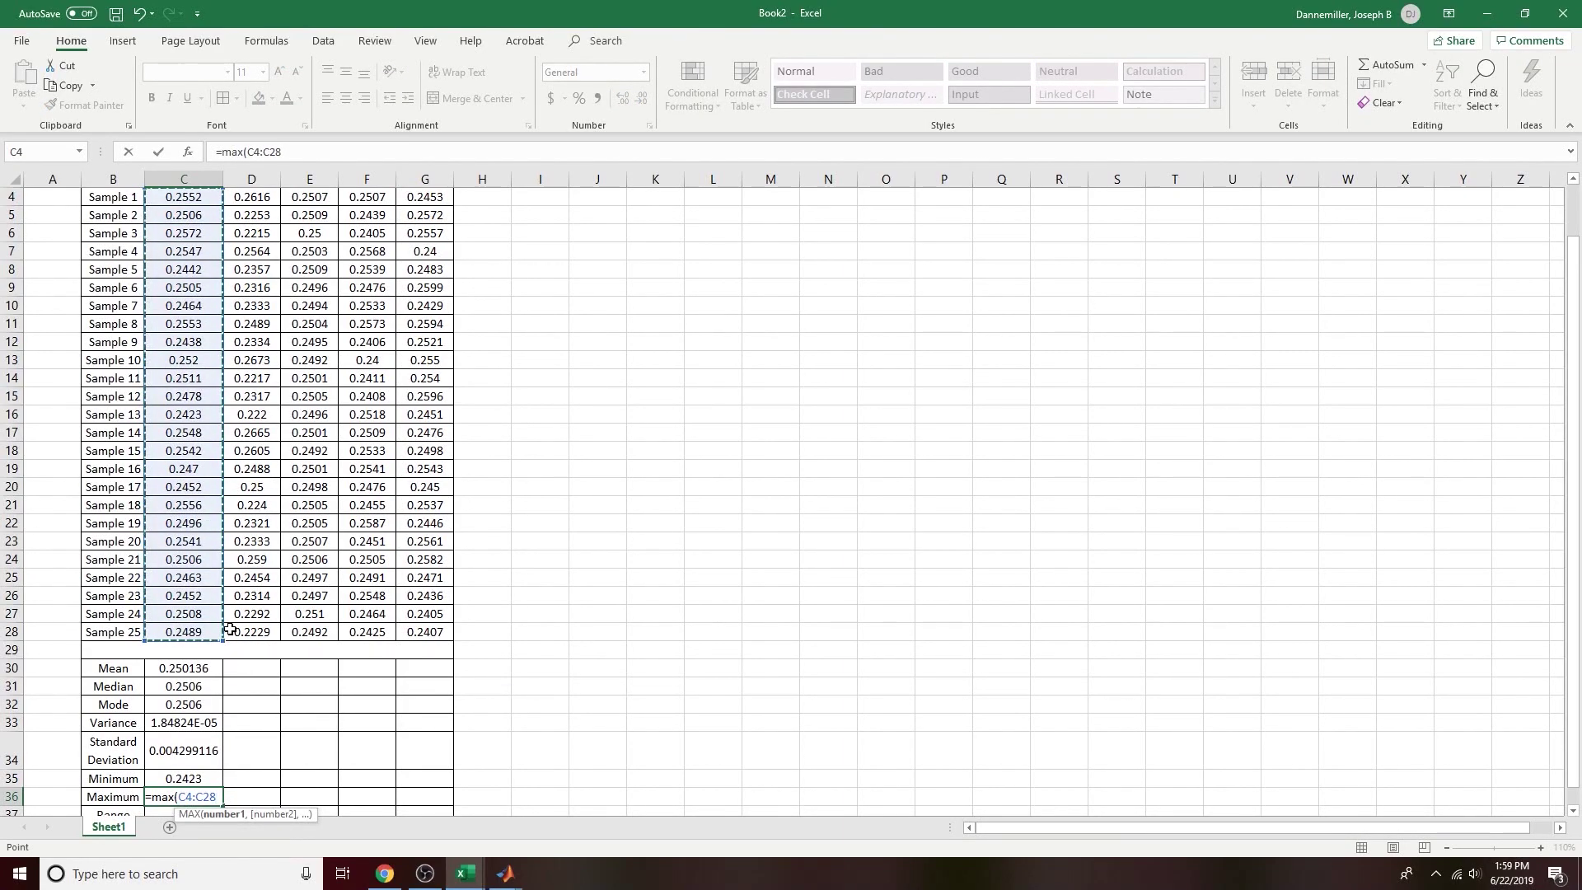
key(Return)
text(=)
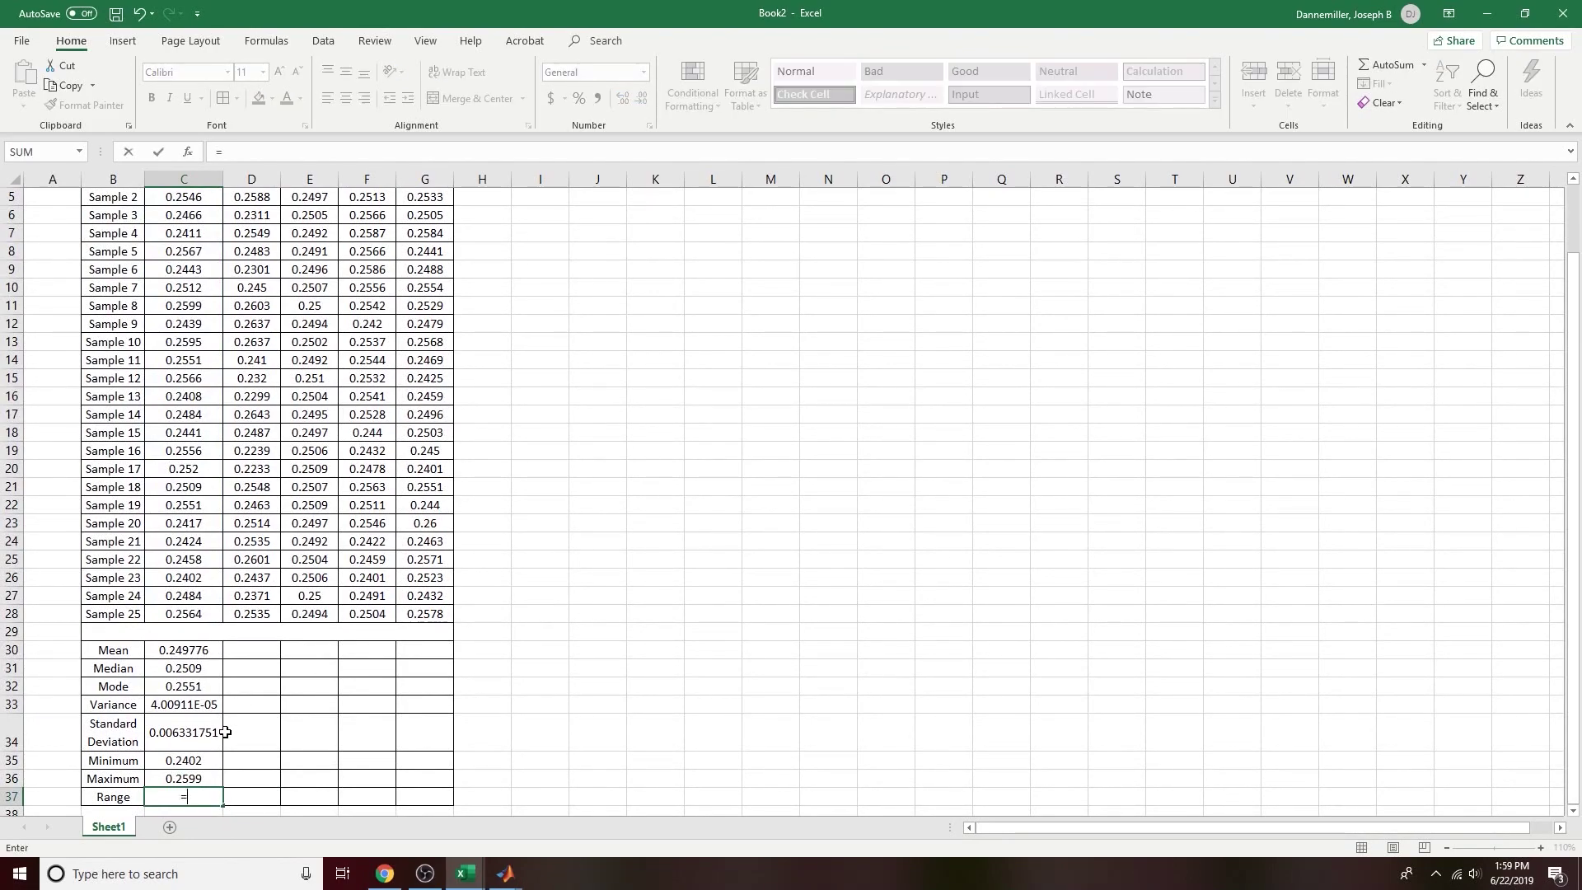
click(217, 780)
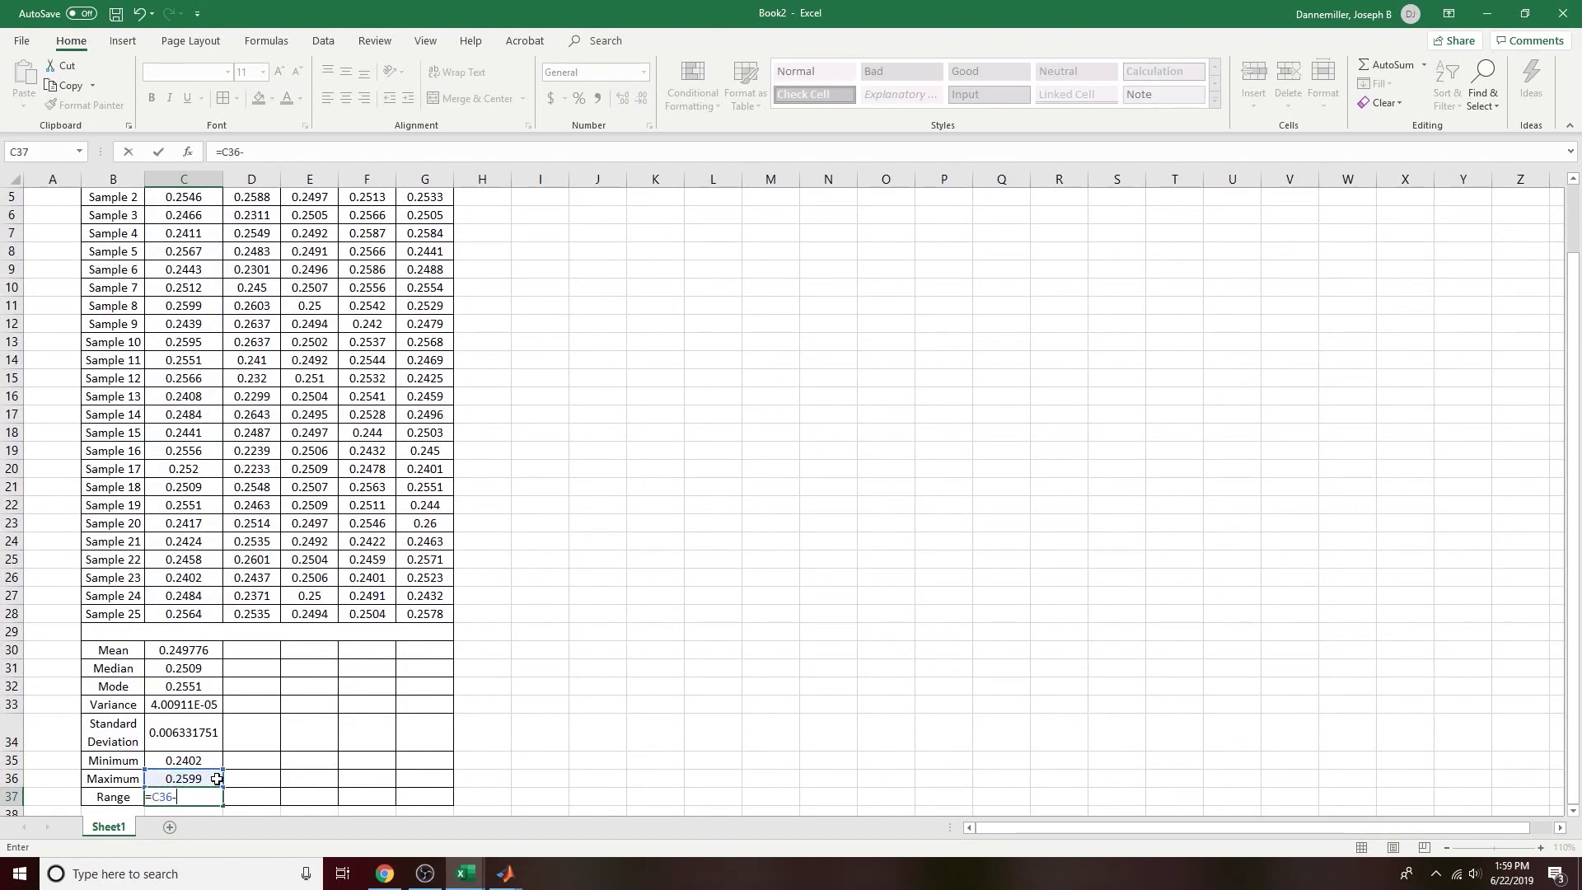
text(-)
click(213, 760)
key(Return)
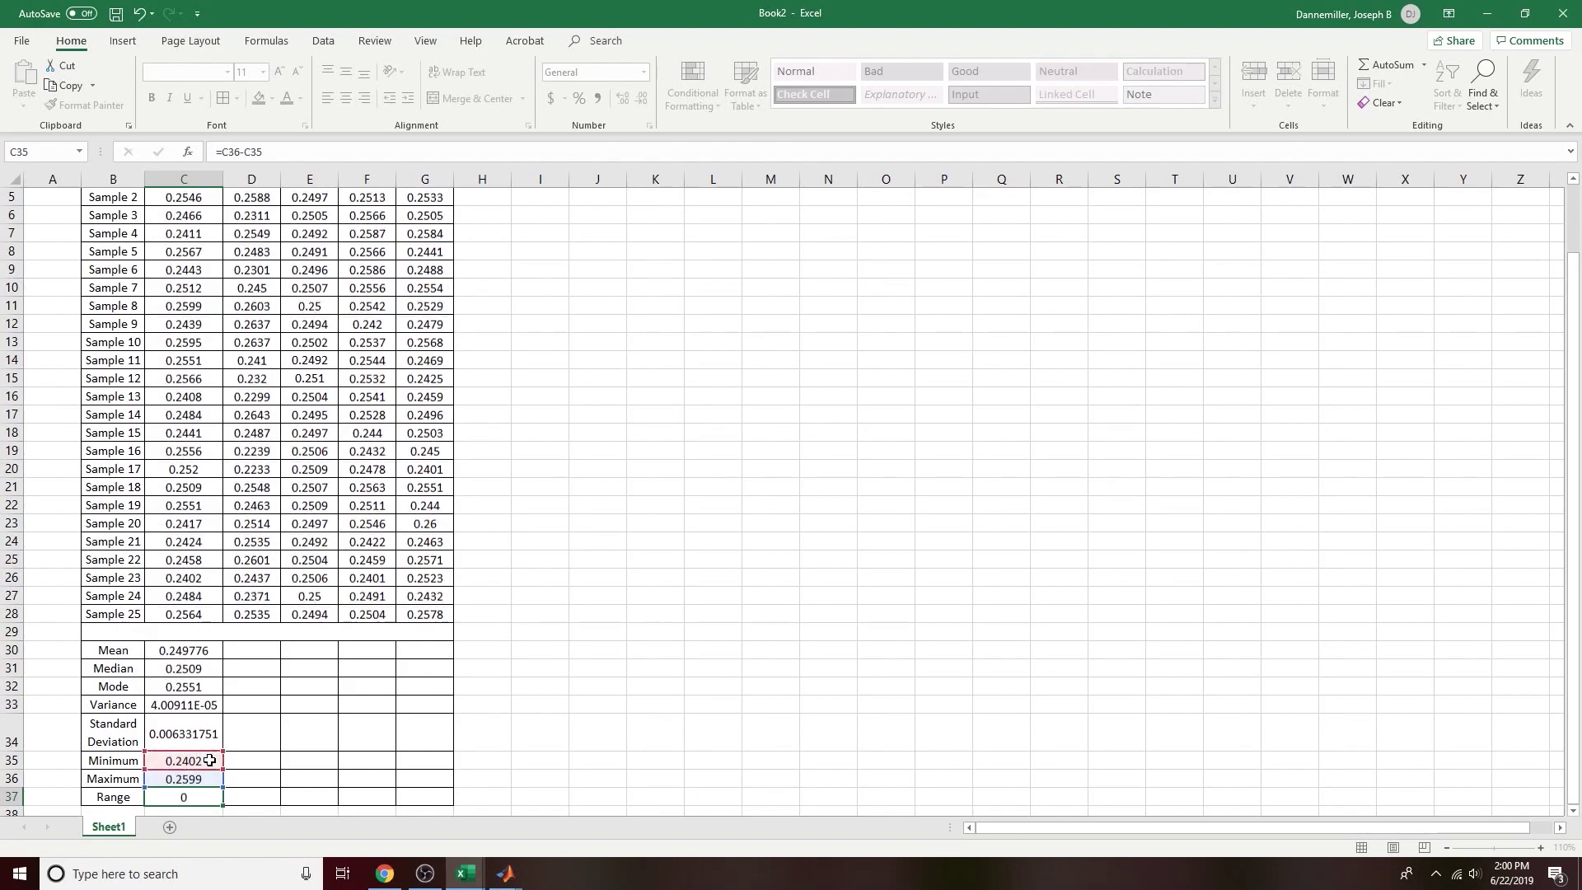
drag(763, 651, 824, 651)
click(701, 653)
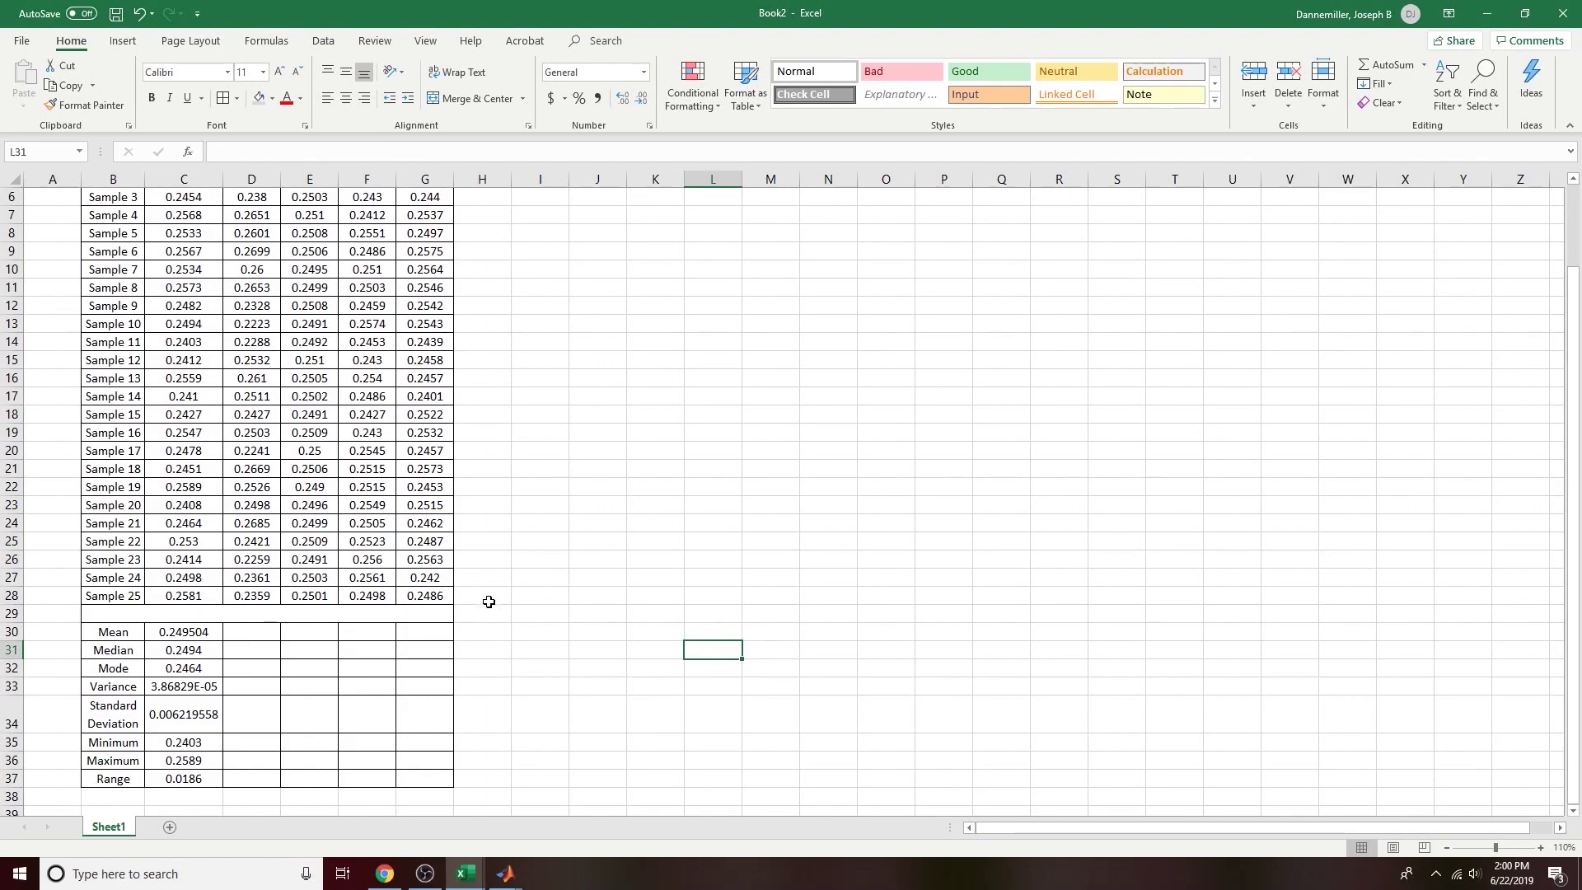
Step: Examine the random-number formula in C4 and compare the batch samples with the statistics block below them
scroll(489, 601, up, 2)
click(196, 261)
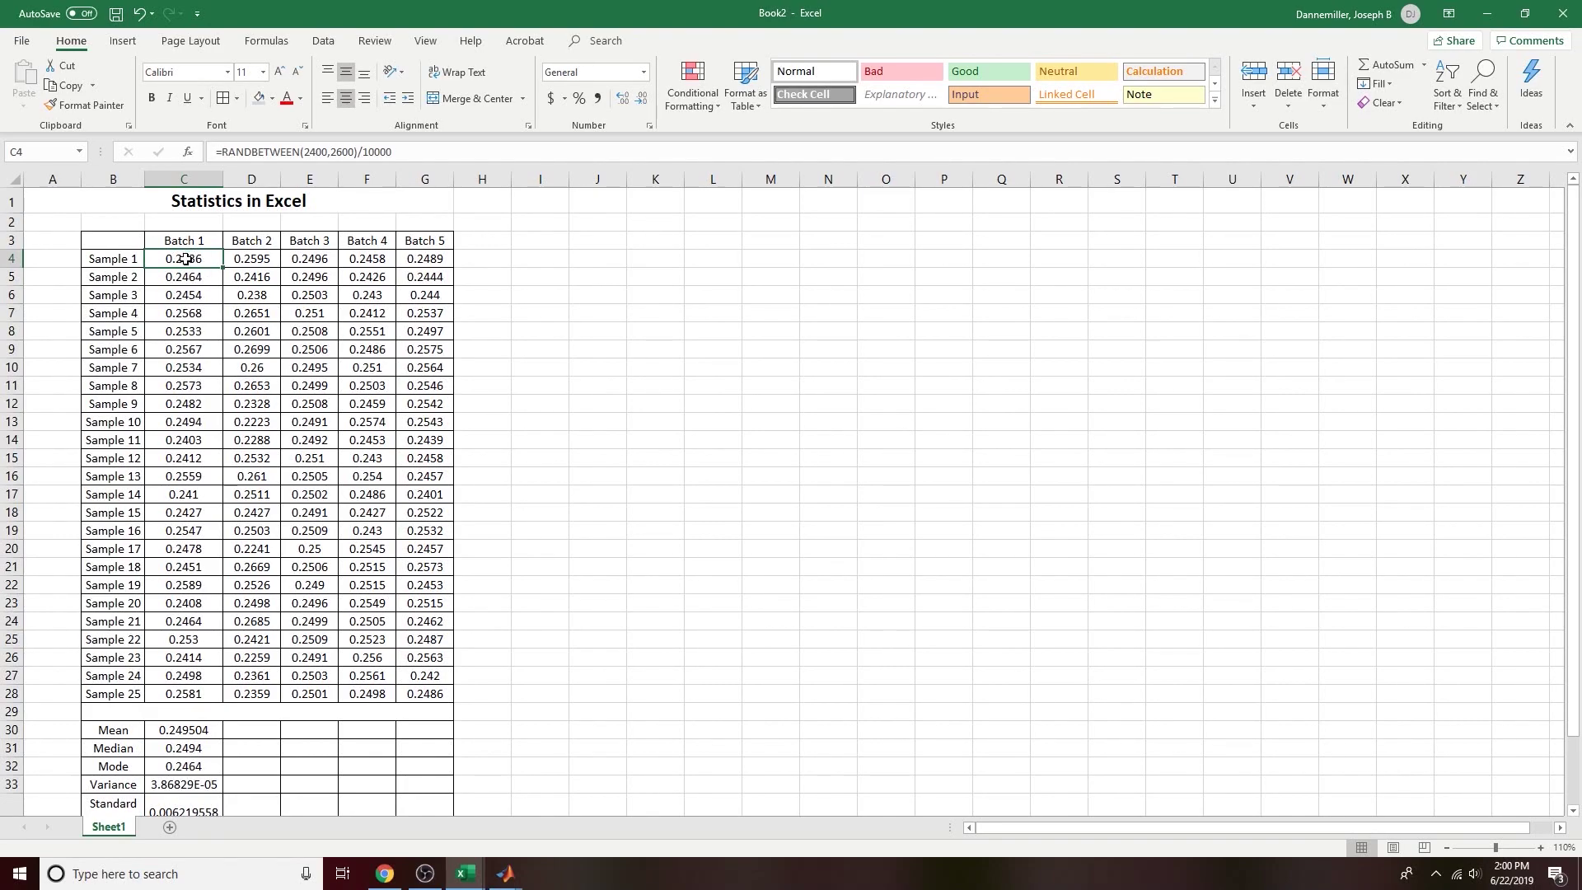
scroll(369, 570, down, 1)
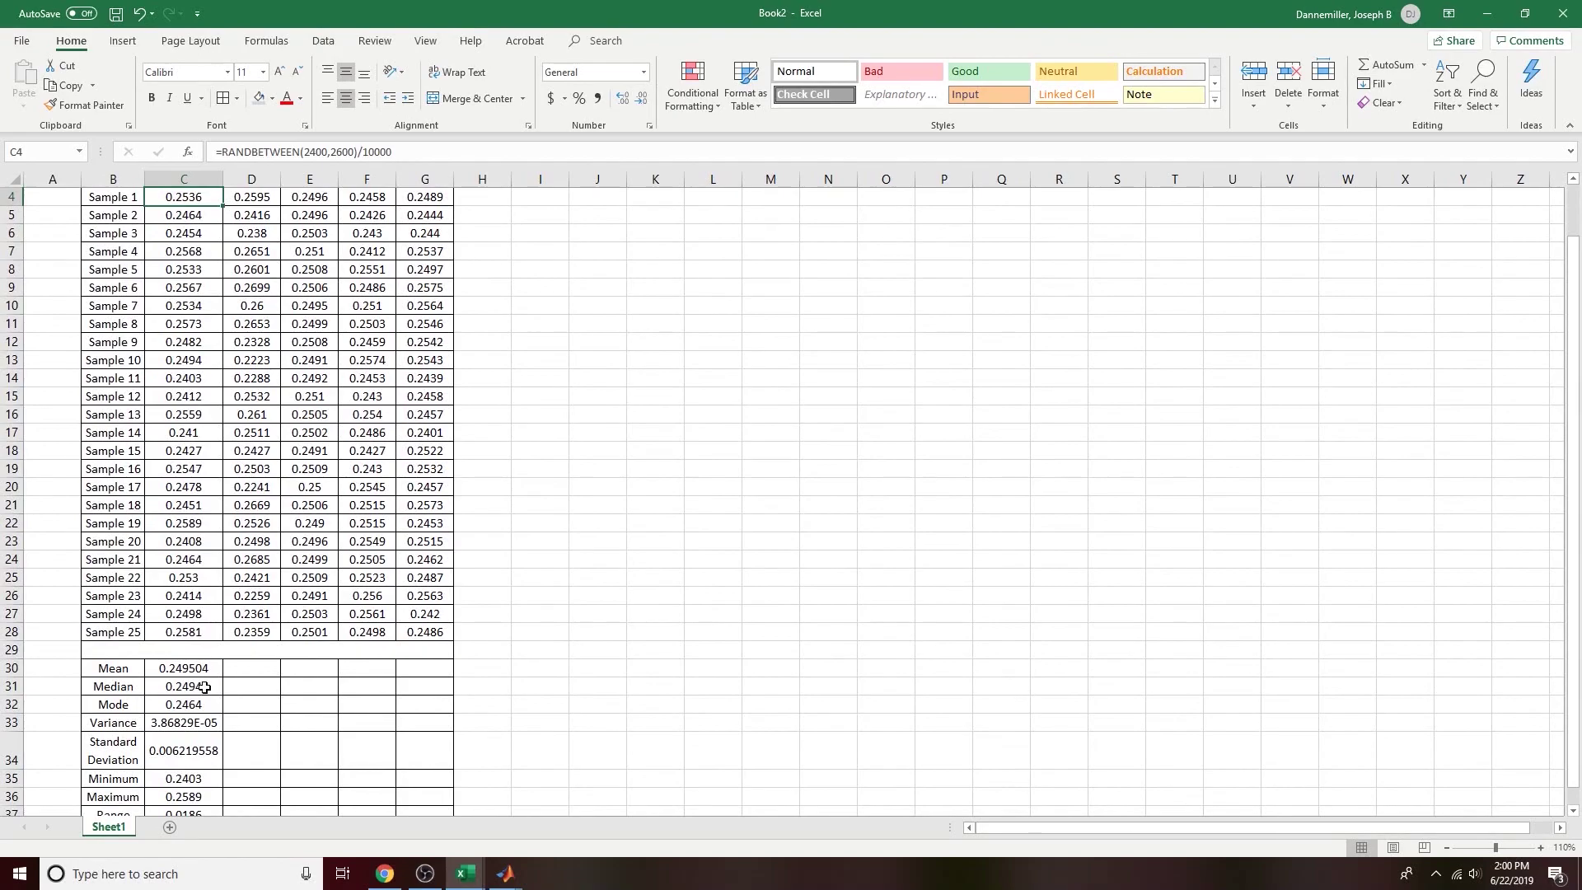
scroll(204, 687, down, 1)
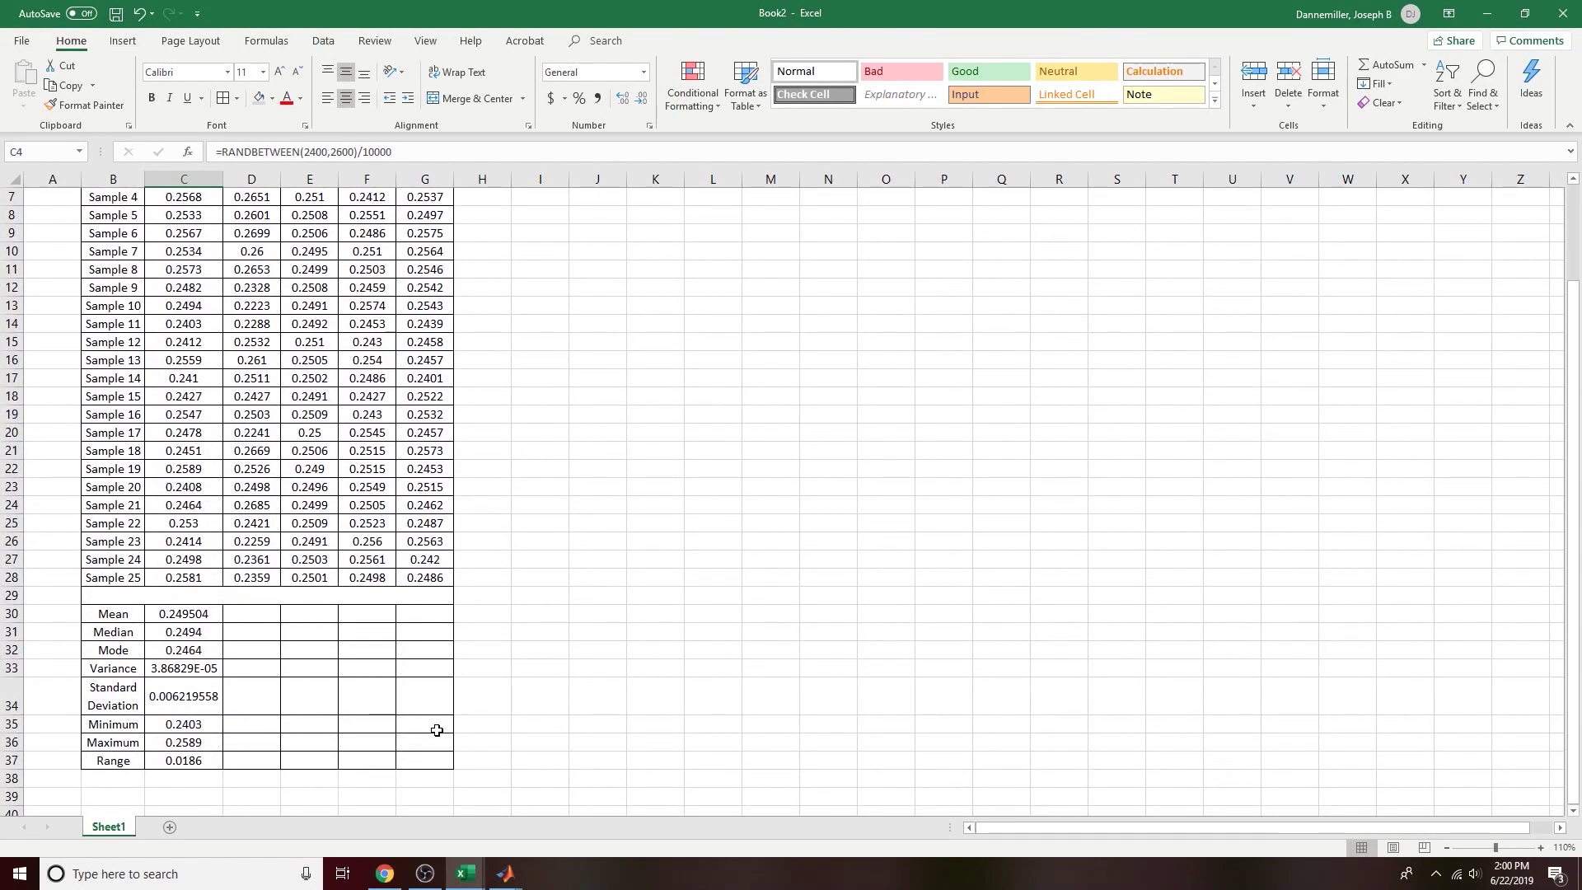
scroll(437, 730, up, 1)
drag(187, 196, 399, 770)
click(367, 705)
scroll(366, 600, up, 1)
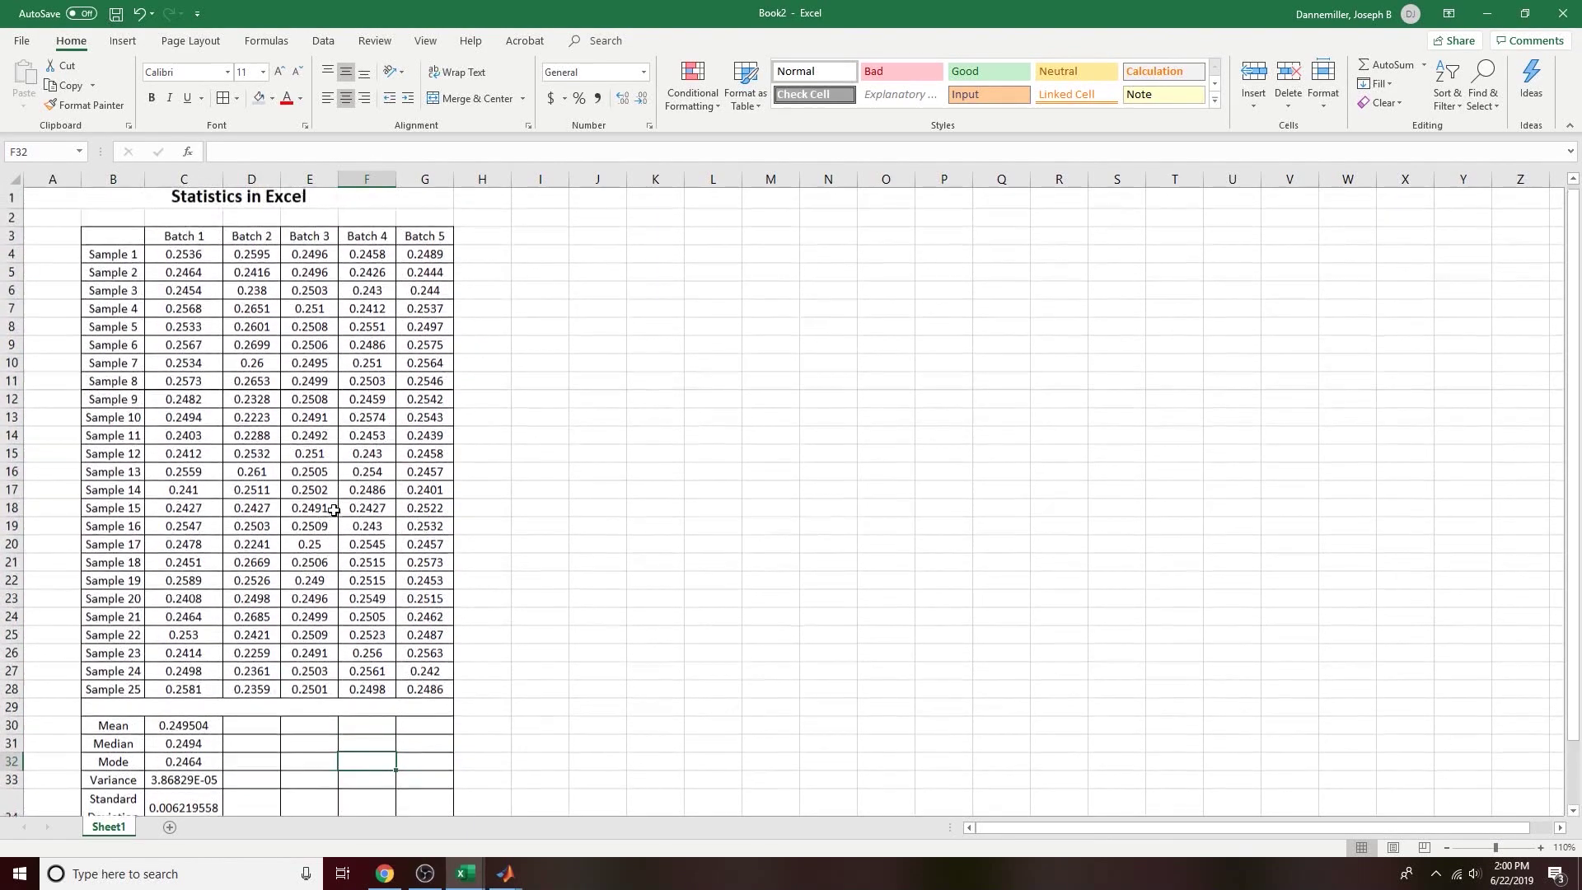
Step: Format the sample data C4:G28 as Number with four decimal places
drag(184, 258, 425, 694)
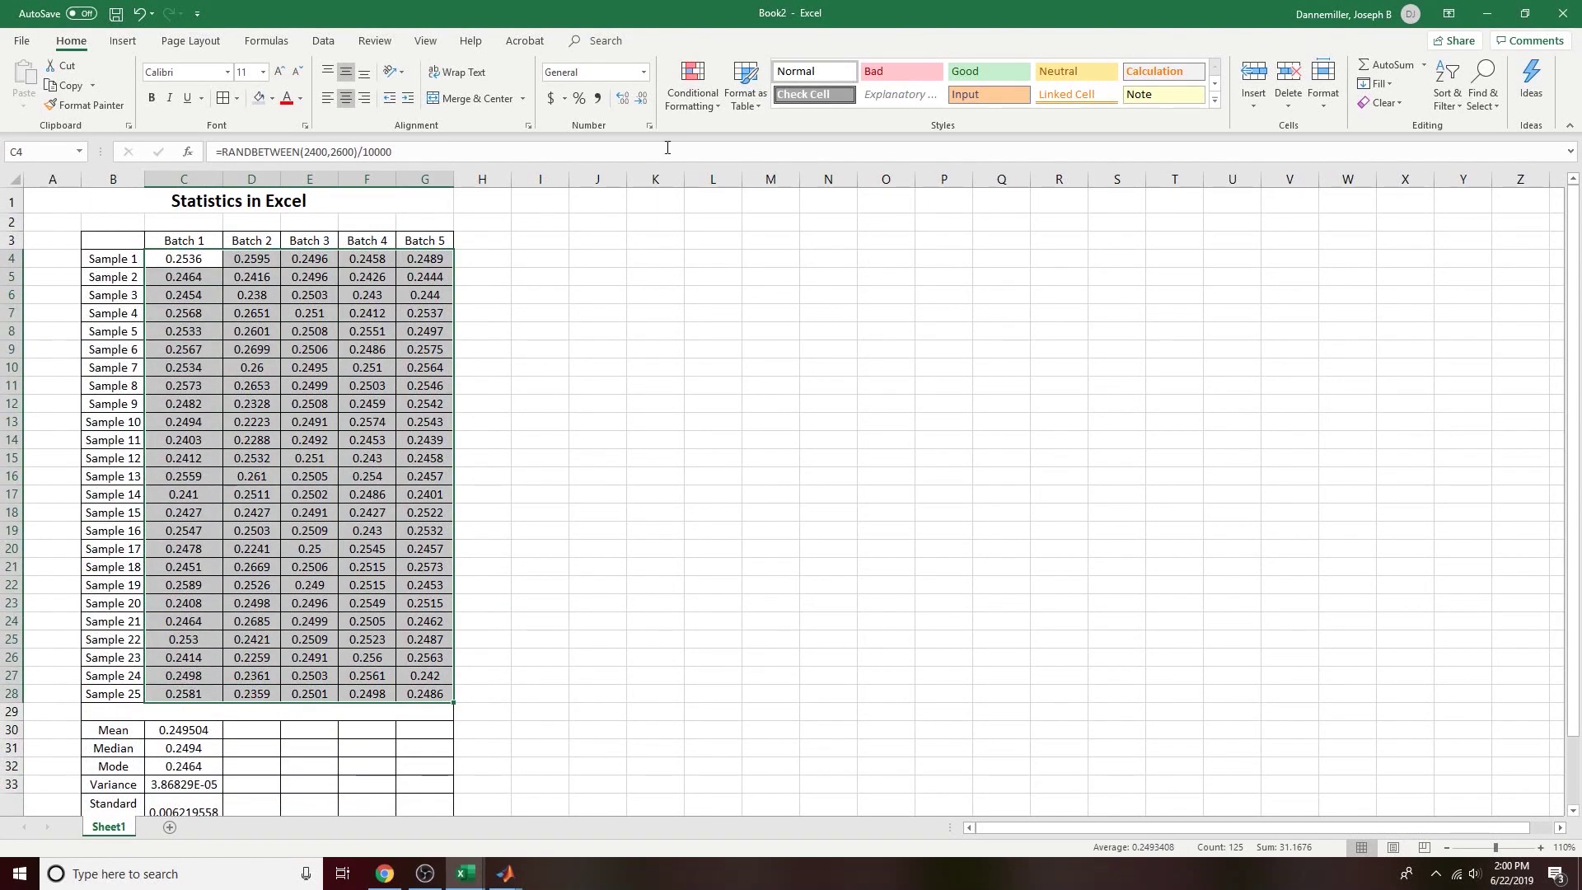
click(644, 71)
click(602, 141)
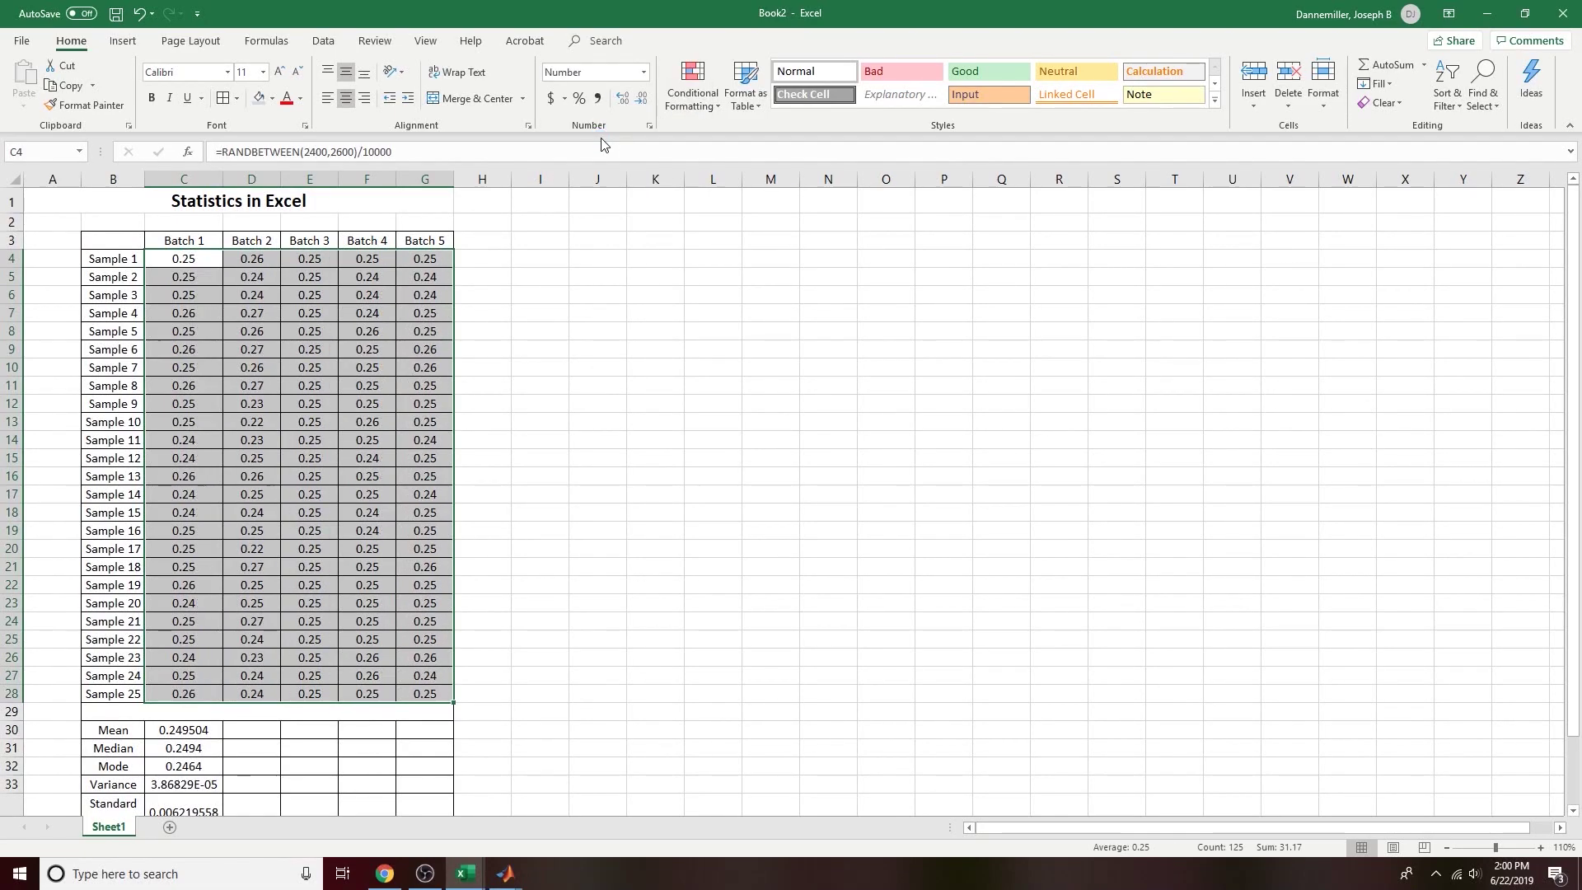
click(622, 99)
click(623, 99)
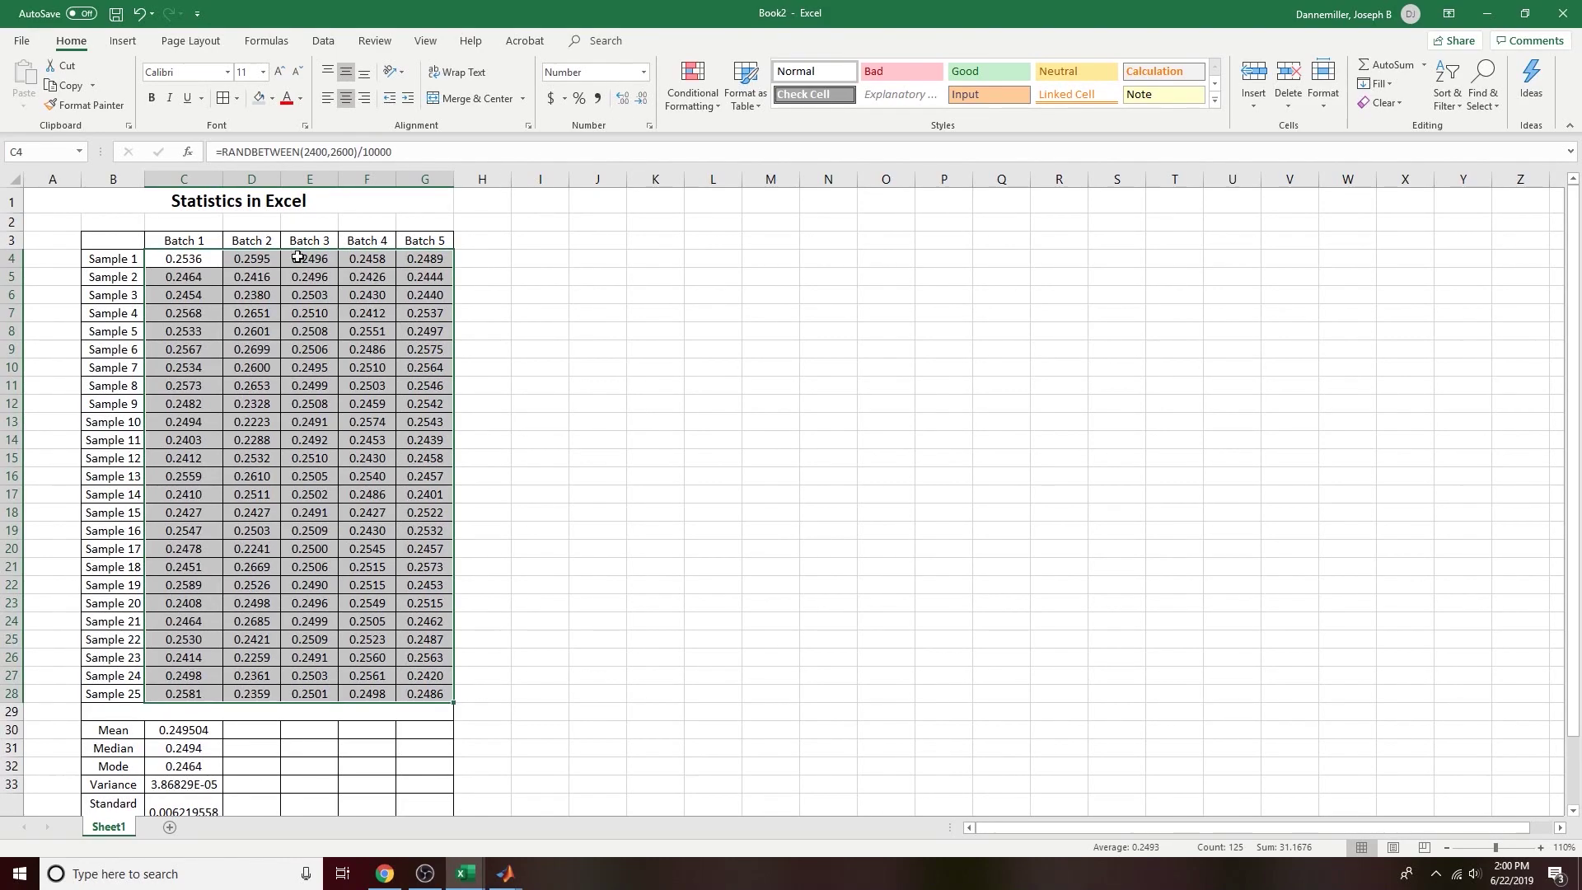
click(623, 99)
click(644, 99)
Step: Format the statistics cells C30:G37 as Number with four decimal places
scroll(321, 420, down, 2)
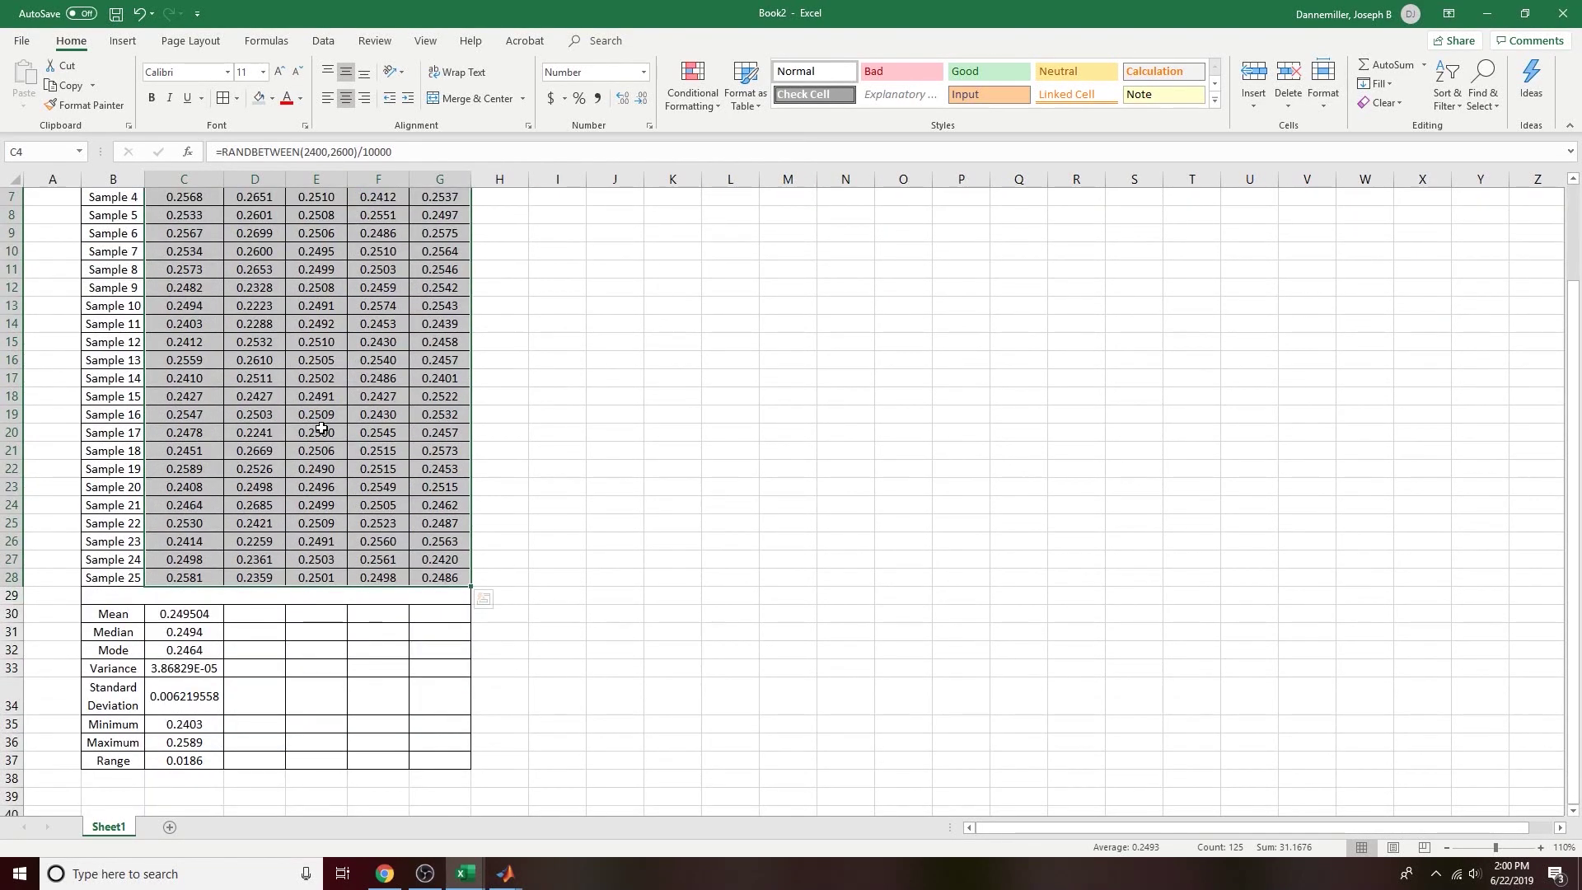
drag(188, 617, 441, 761)
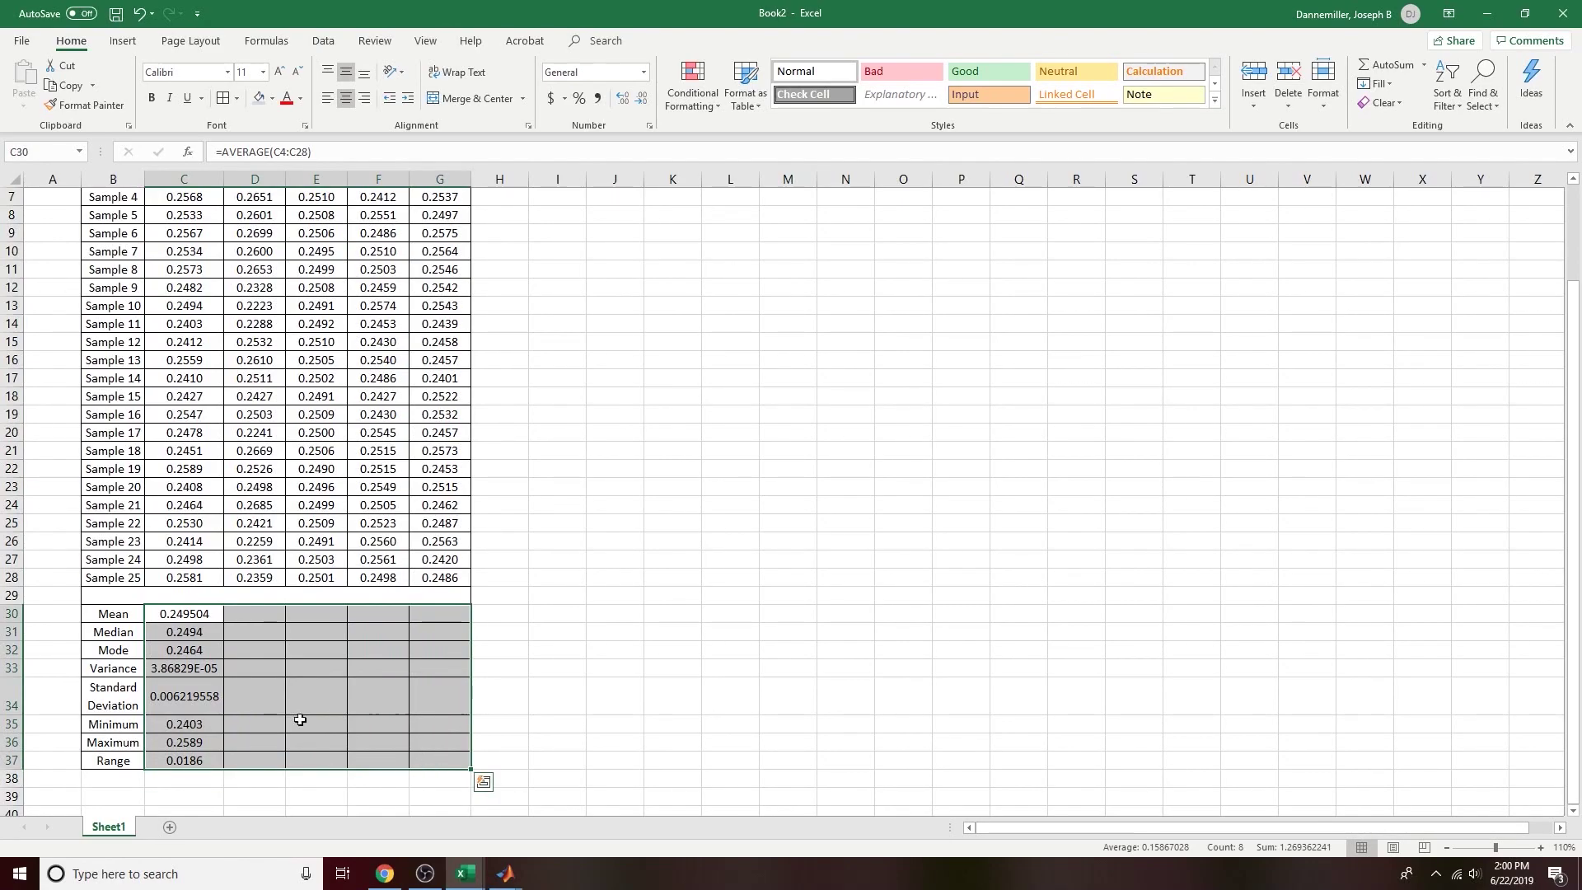
click(644, 72)
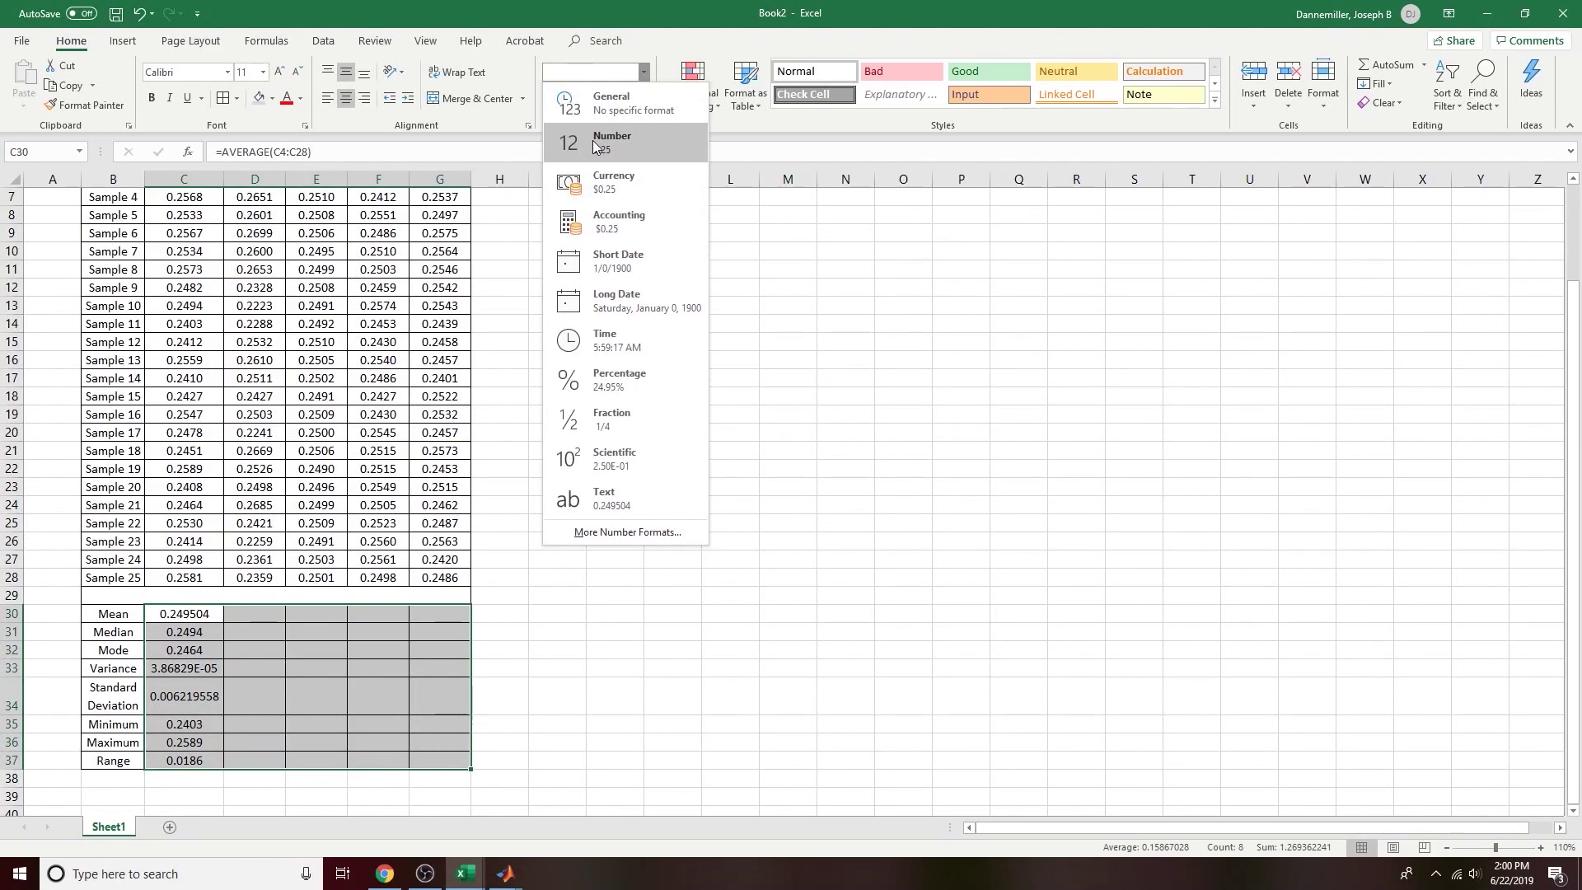
click(596, 145)
click(622, 100)
click(622, 100)
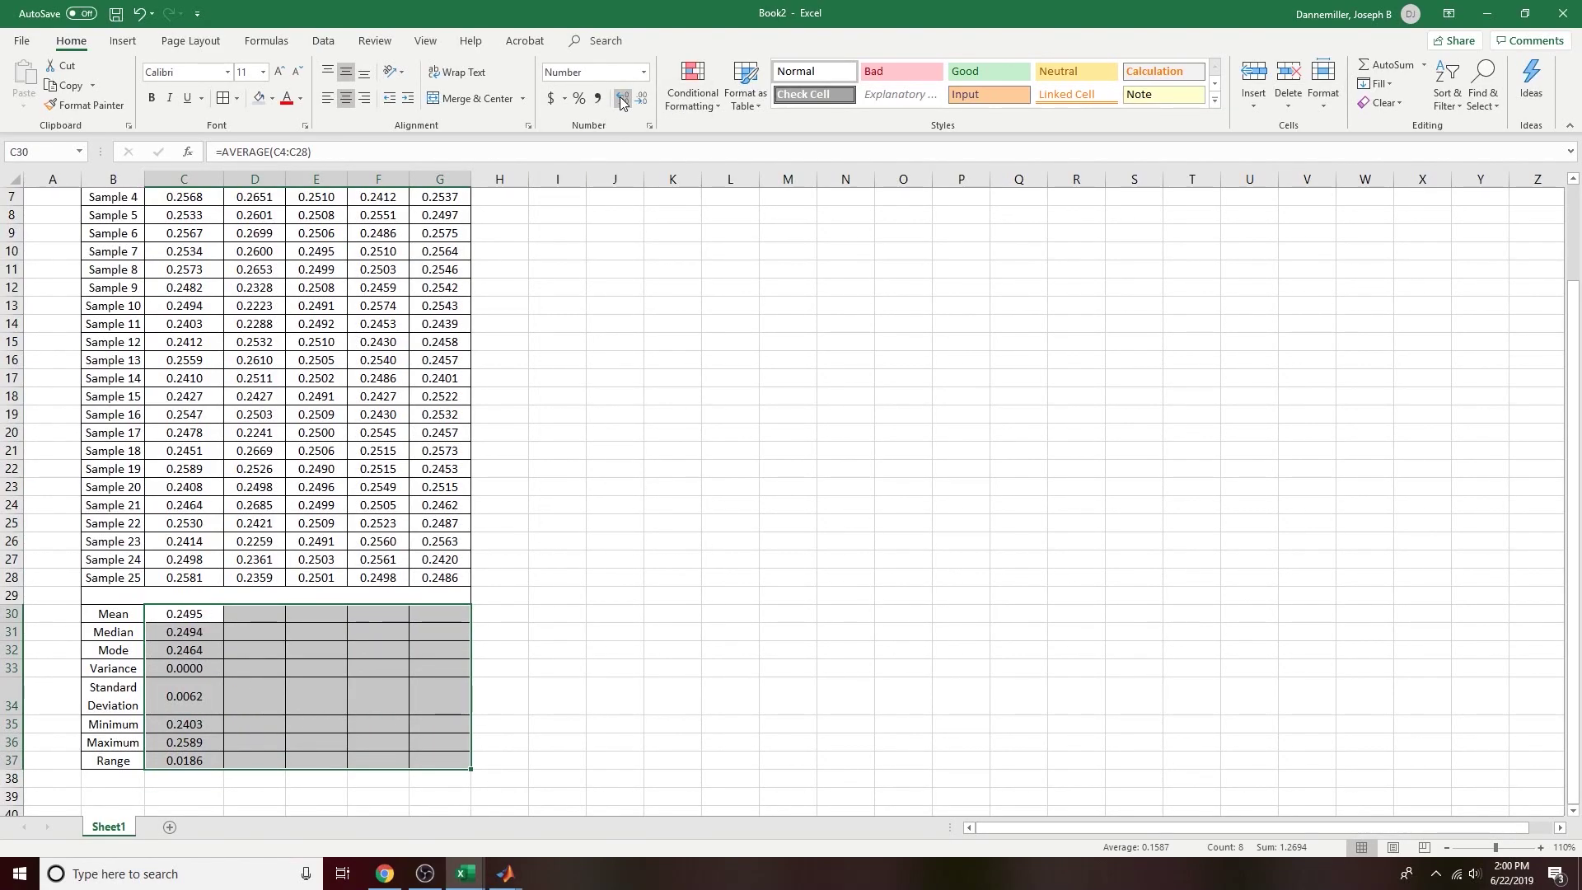
click(556, 703)
Step: Fill the Batch 1 statistics formulas in C30:C37 across to column G and check the Batch 2 mode formula in D32
drag(202, 615, 196, 760)
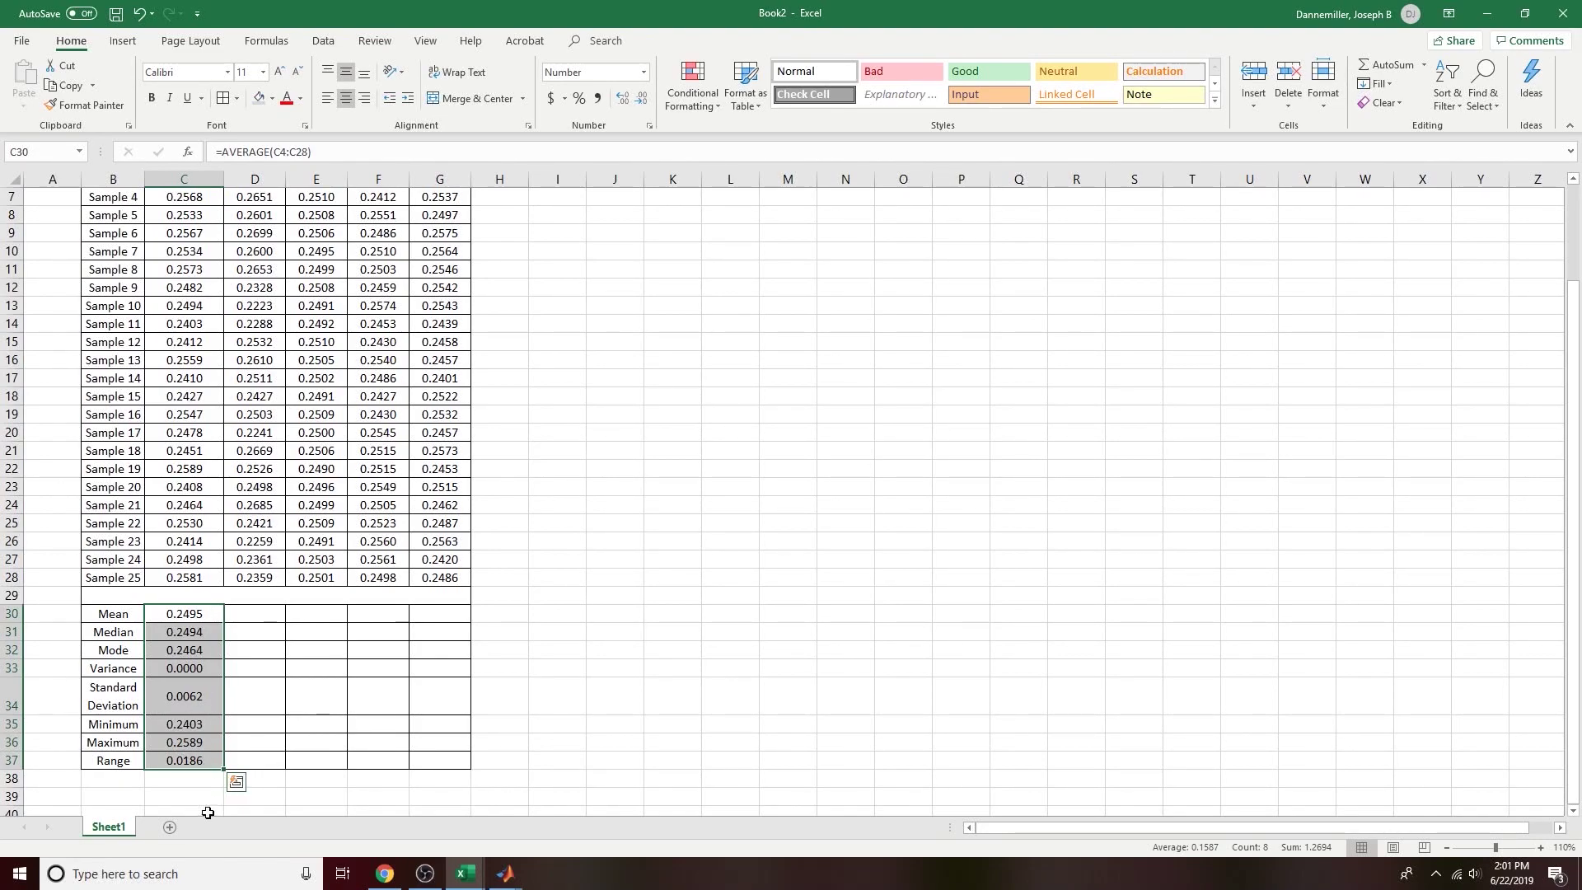
drag(223, 770, 466, 768)
click(693, 632)
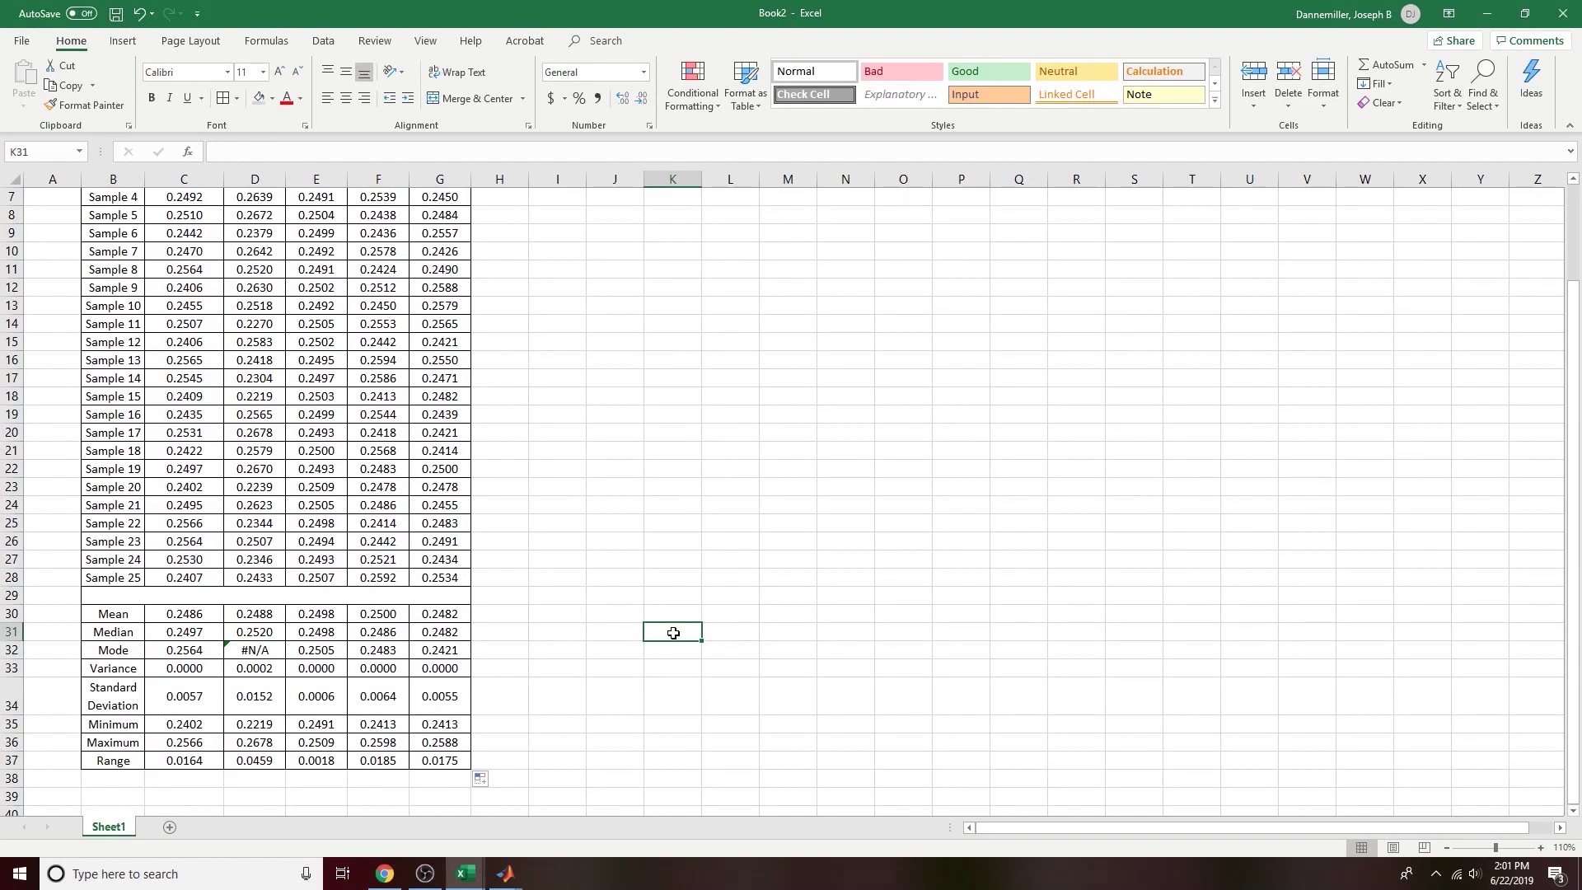
click(249, 648)
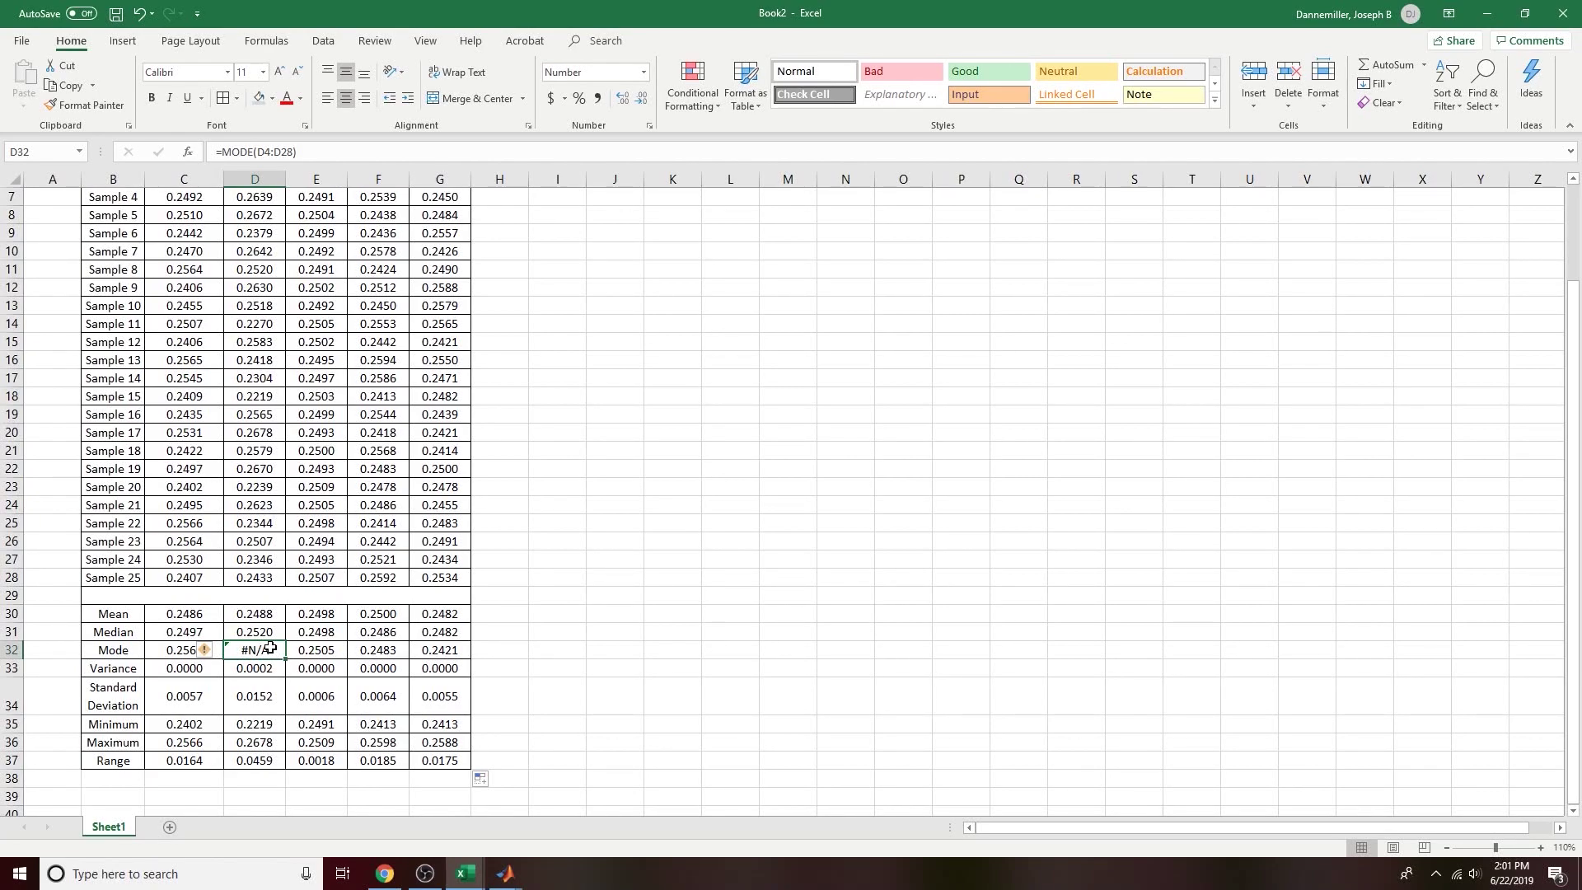
Step: Compare the mode cells across all five batches in row 32
click(552, 648)
click(250, 651)
click(184, 648)
click(313, 649)
click(386, 651)
click(440, 650)
click(388, 653)
click(316, 651)
click(200, 659)
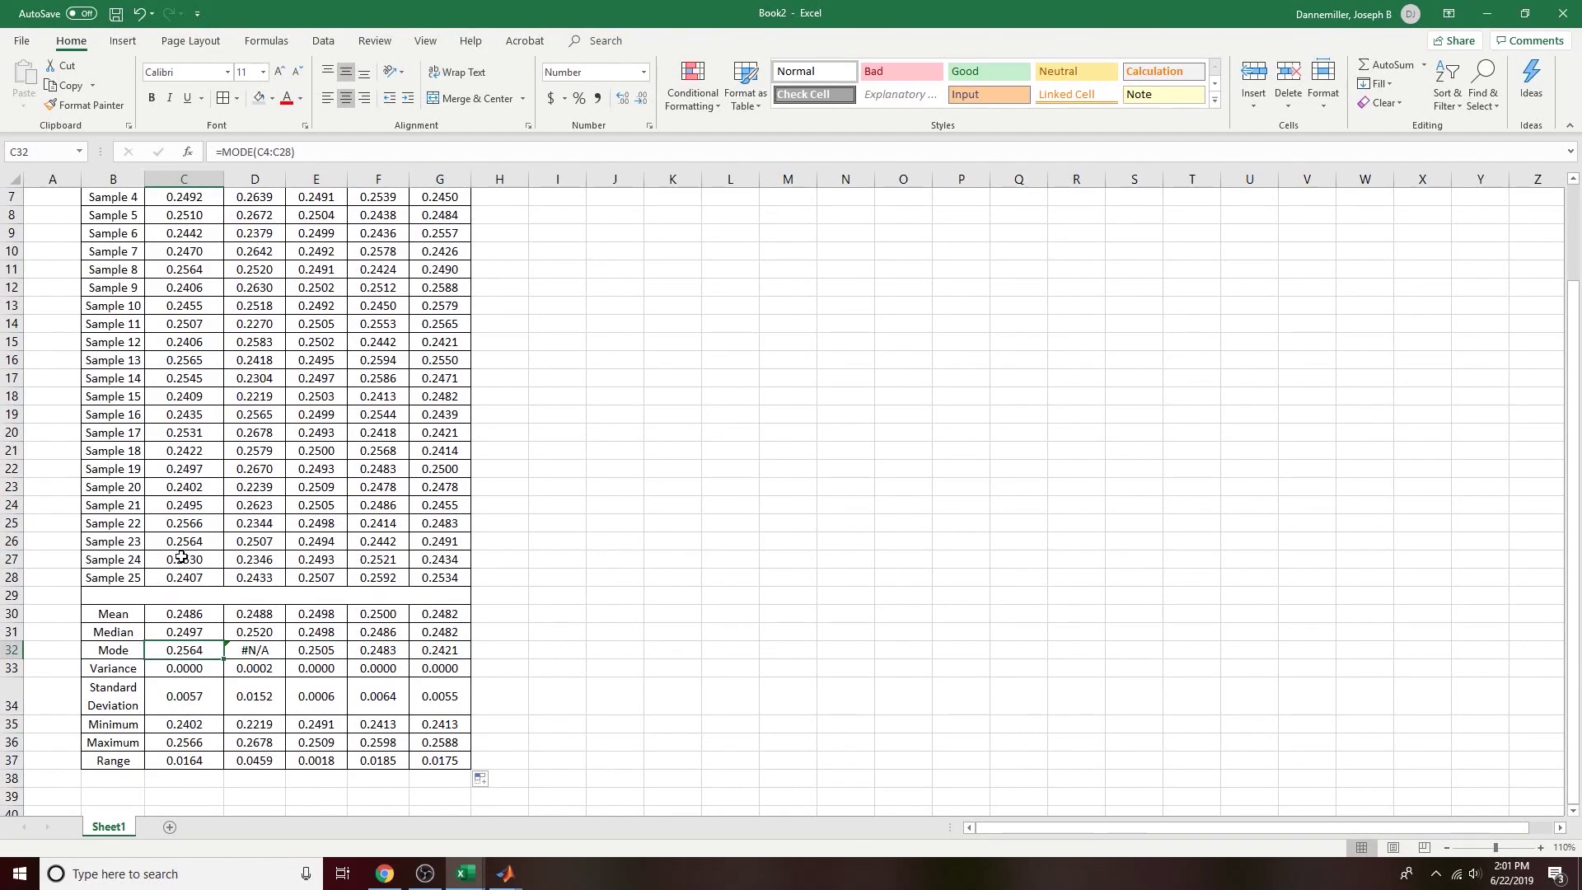
Step: Compare the mean, median, mode and variance of the five batches in rows 30 to 33
drag(184, 614, 198, 667)
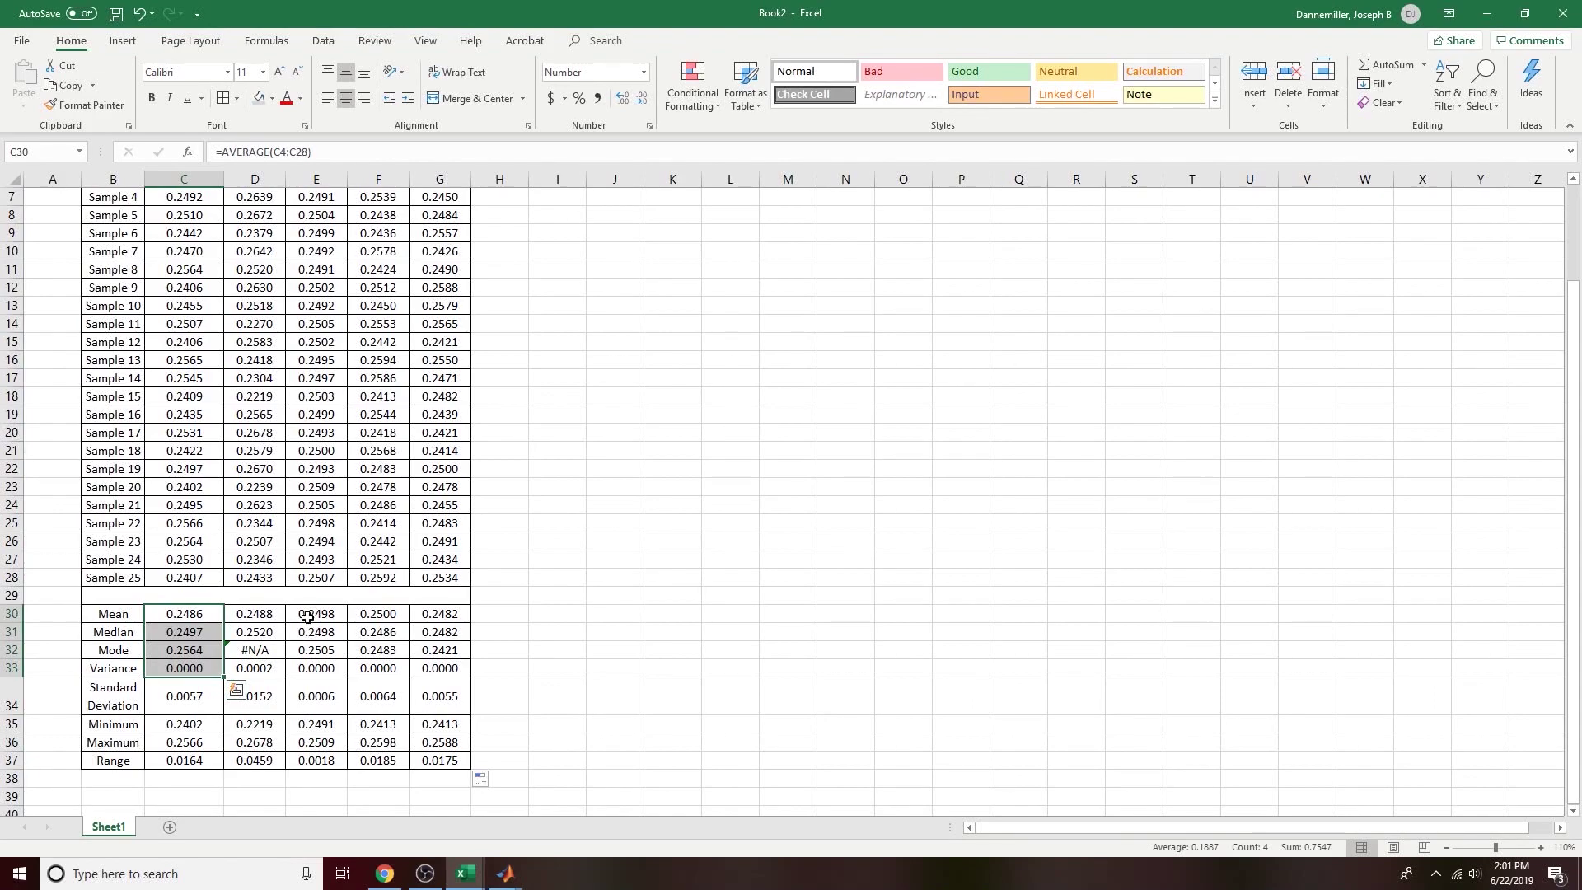
drag(313, 614, 311, 664)
drag(256, 620, 257, 672)
drag(315, 614, 316, 667)
drag(388, 614, 439, 668)
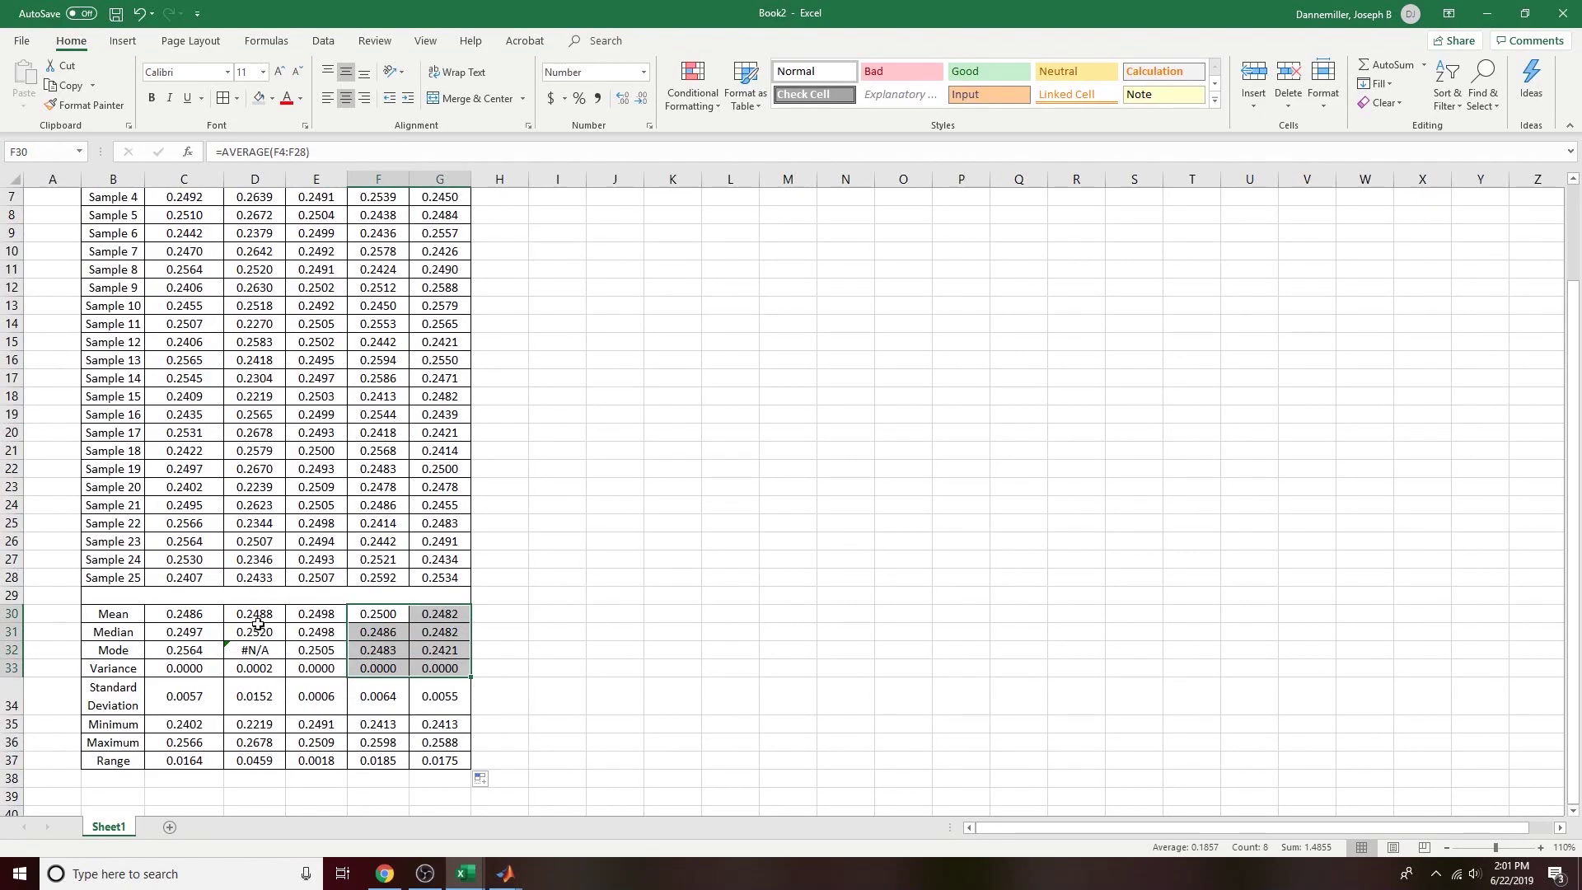
drag(255, 614, 256, 667)
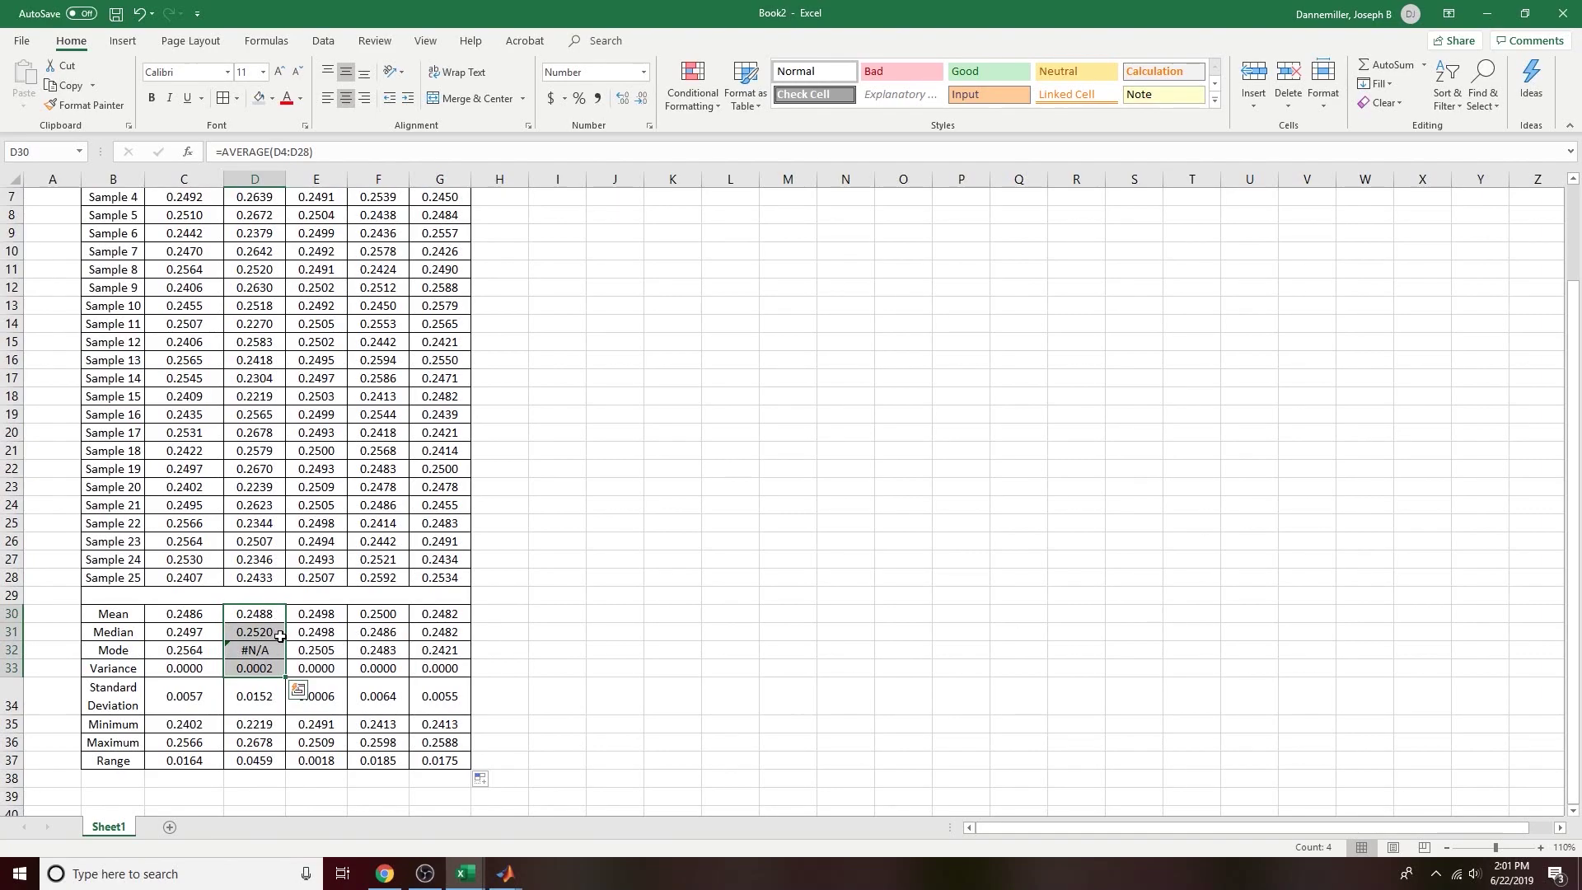
click(610, 694)
Step: Check the standard deviation of each batch in row 34, ending on Batch 2
click(281, 696)
click(182, 712)
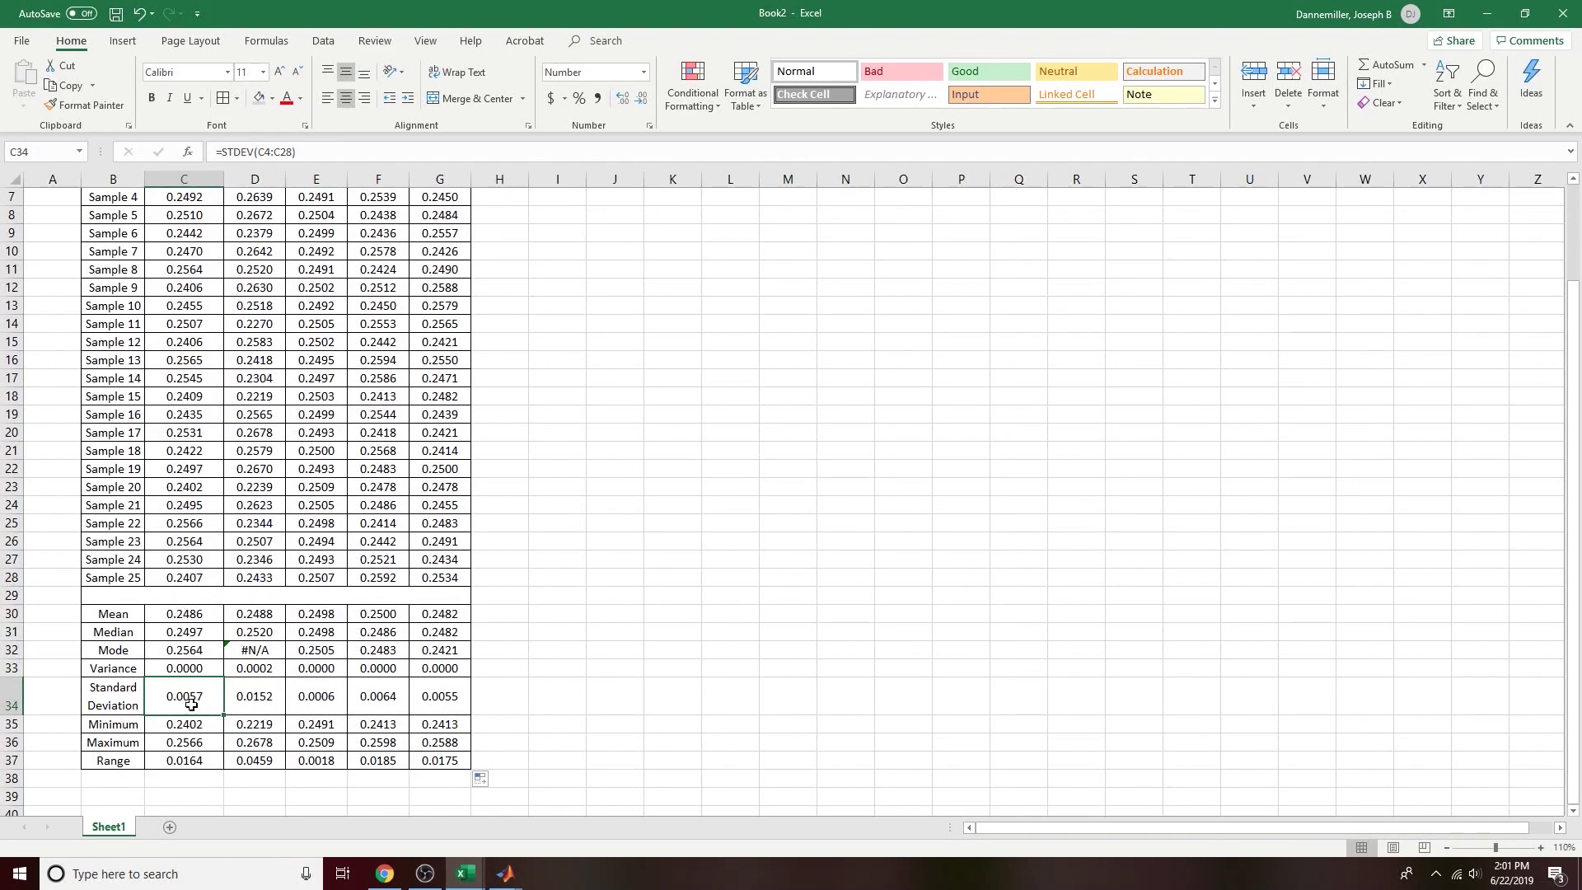
click(322, 695)
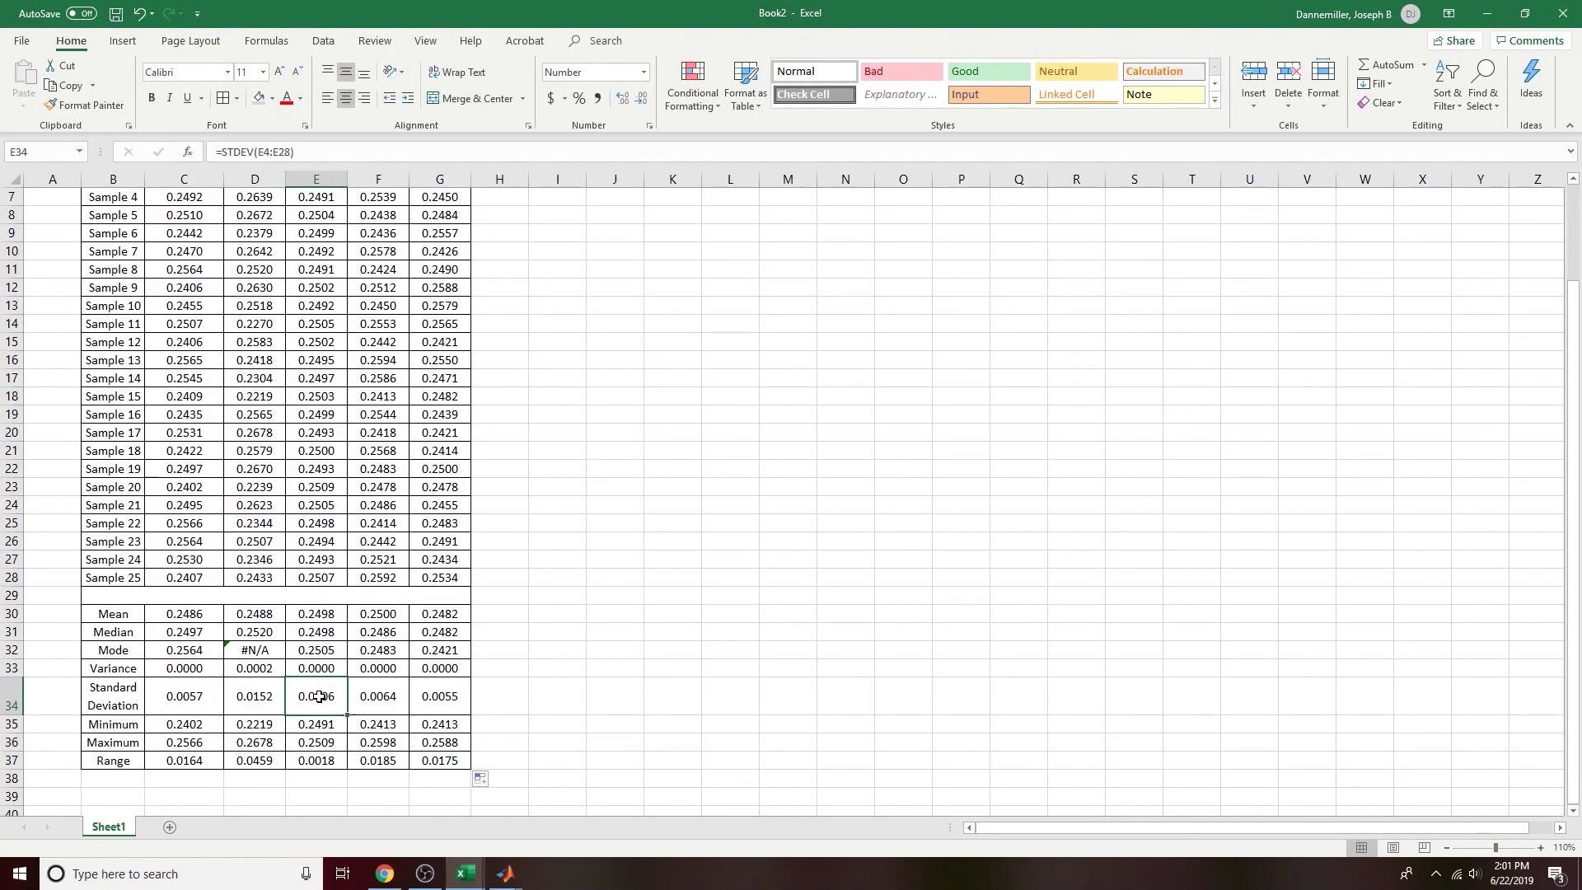
click(366, 705)
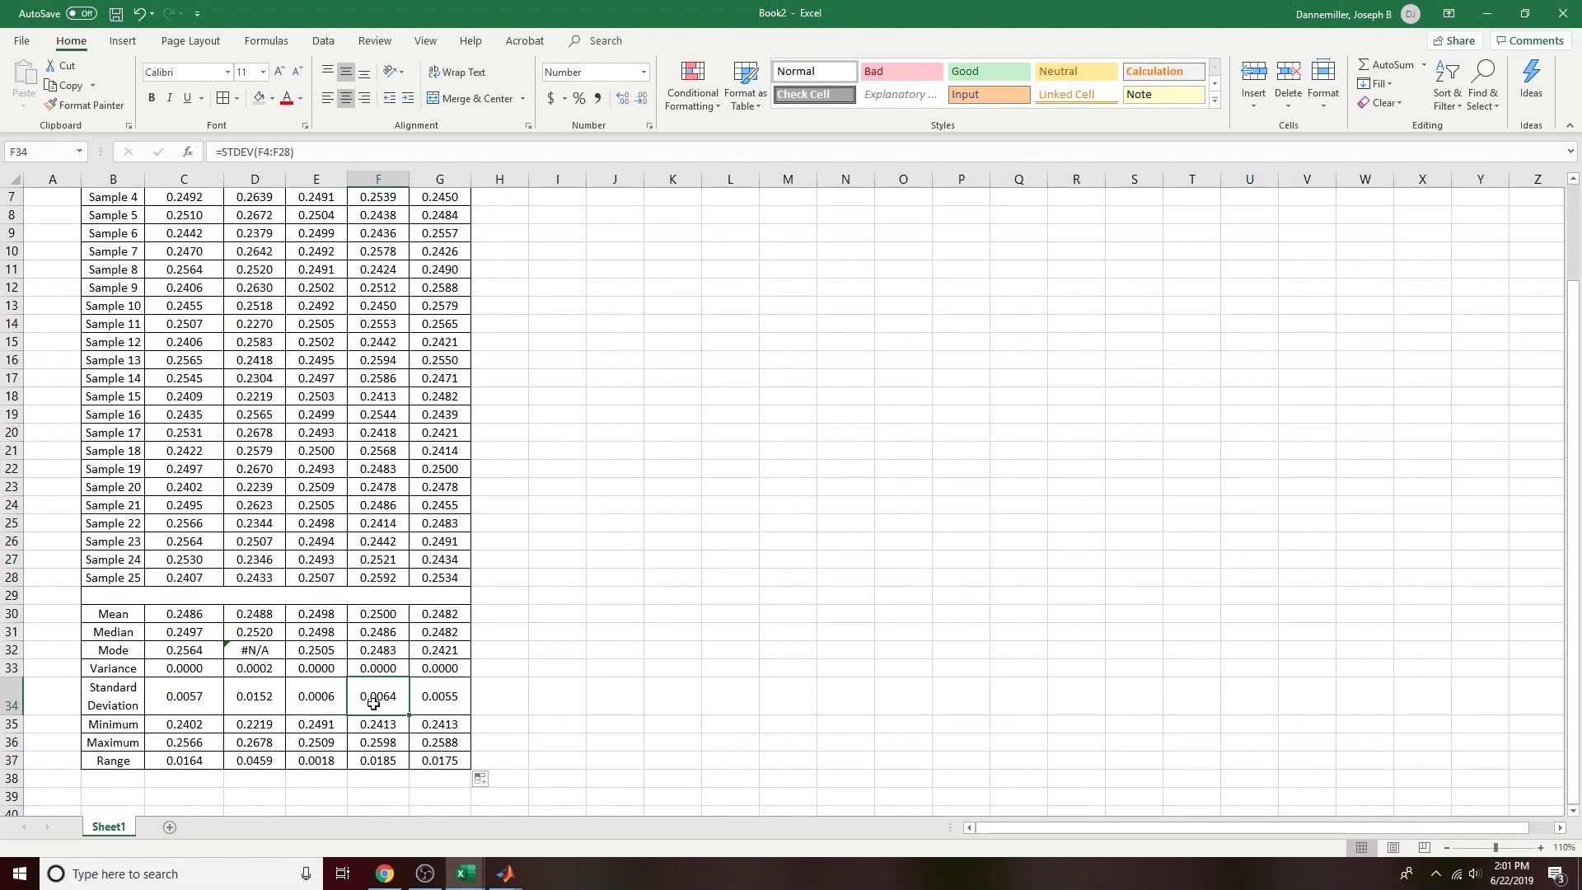
click(445, 708)
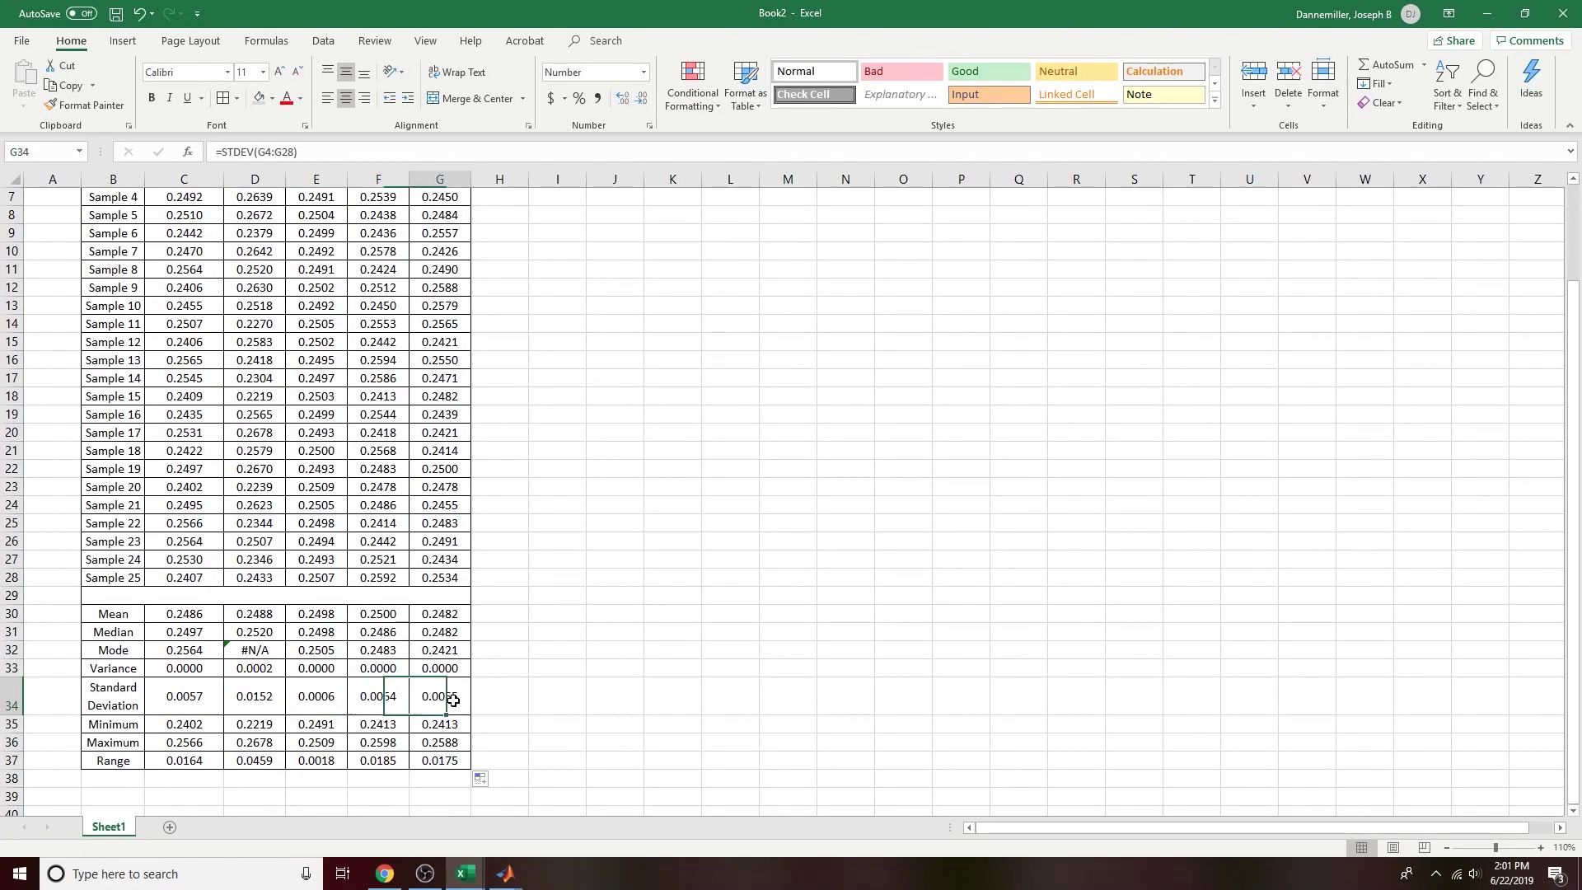
click(251, 709)
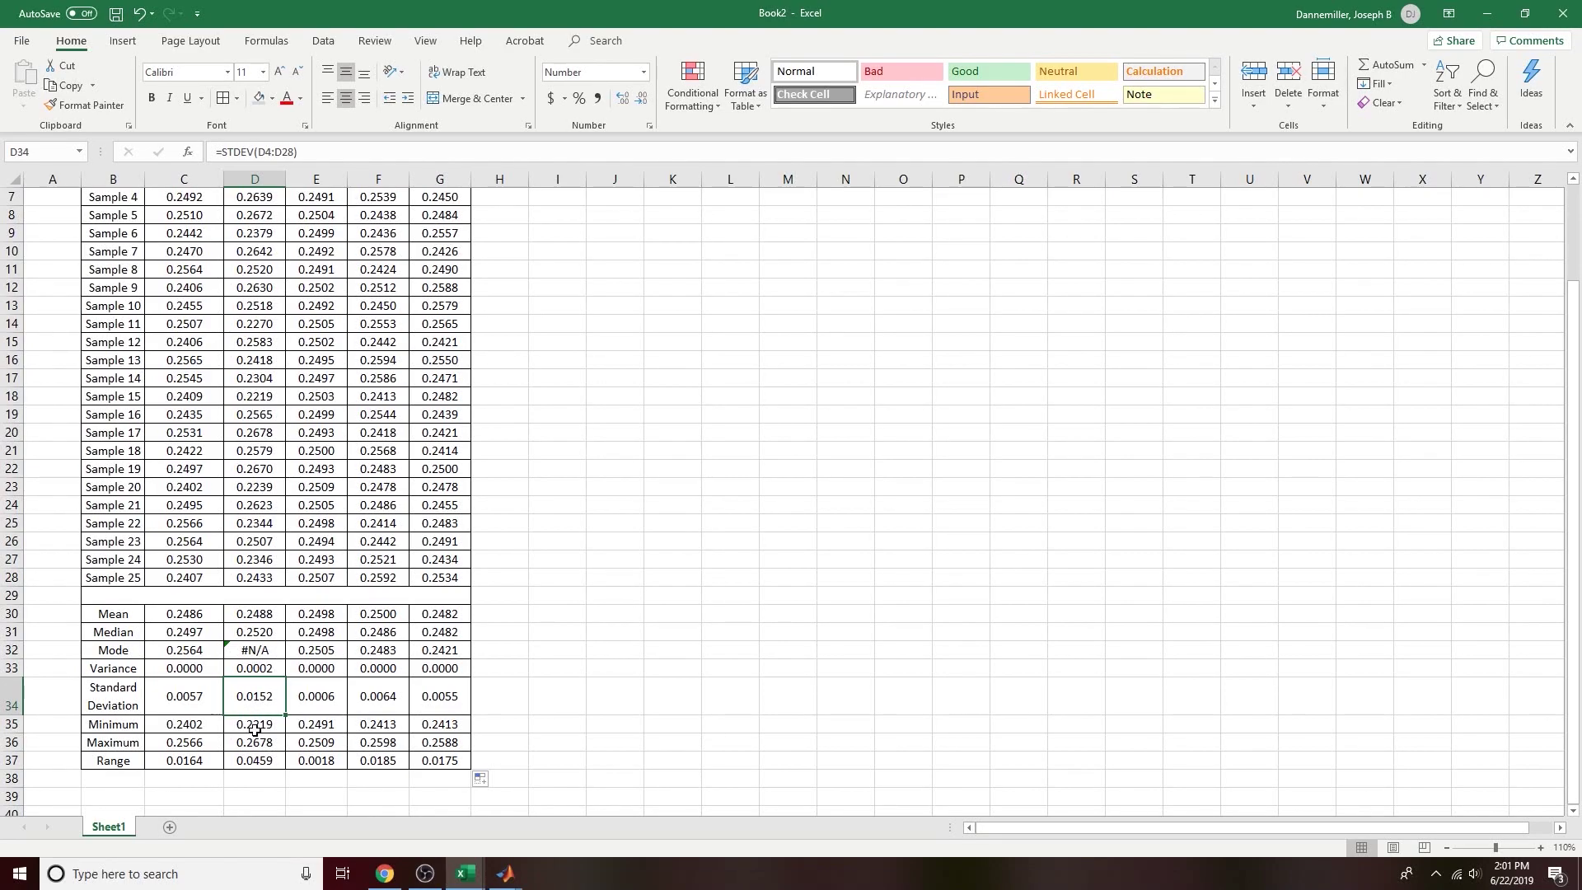
Step: Review the full set of Batch 2 statistics in D30:D37 alongside the batch headers in row 3
drag(264, 759, 265, 611)
click(262, 707)
scroll(194, 260, up, 2)
drag(206, 241, 440, 241)
scroll(370, 522, down, 3)
click(250, 546)
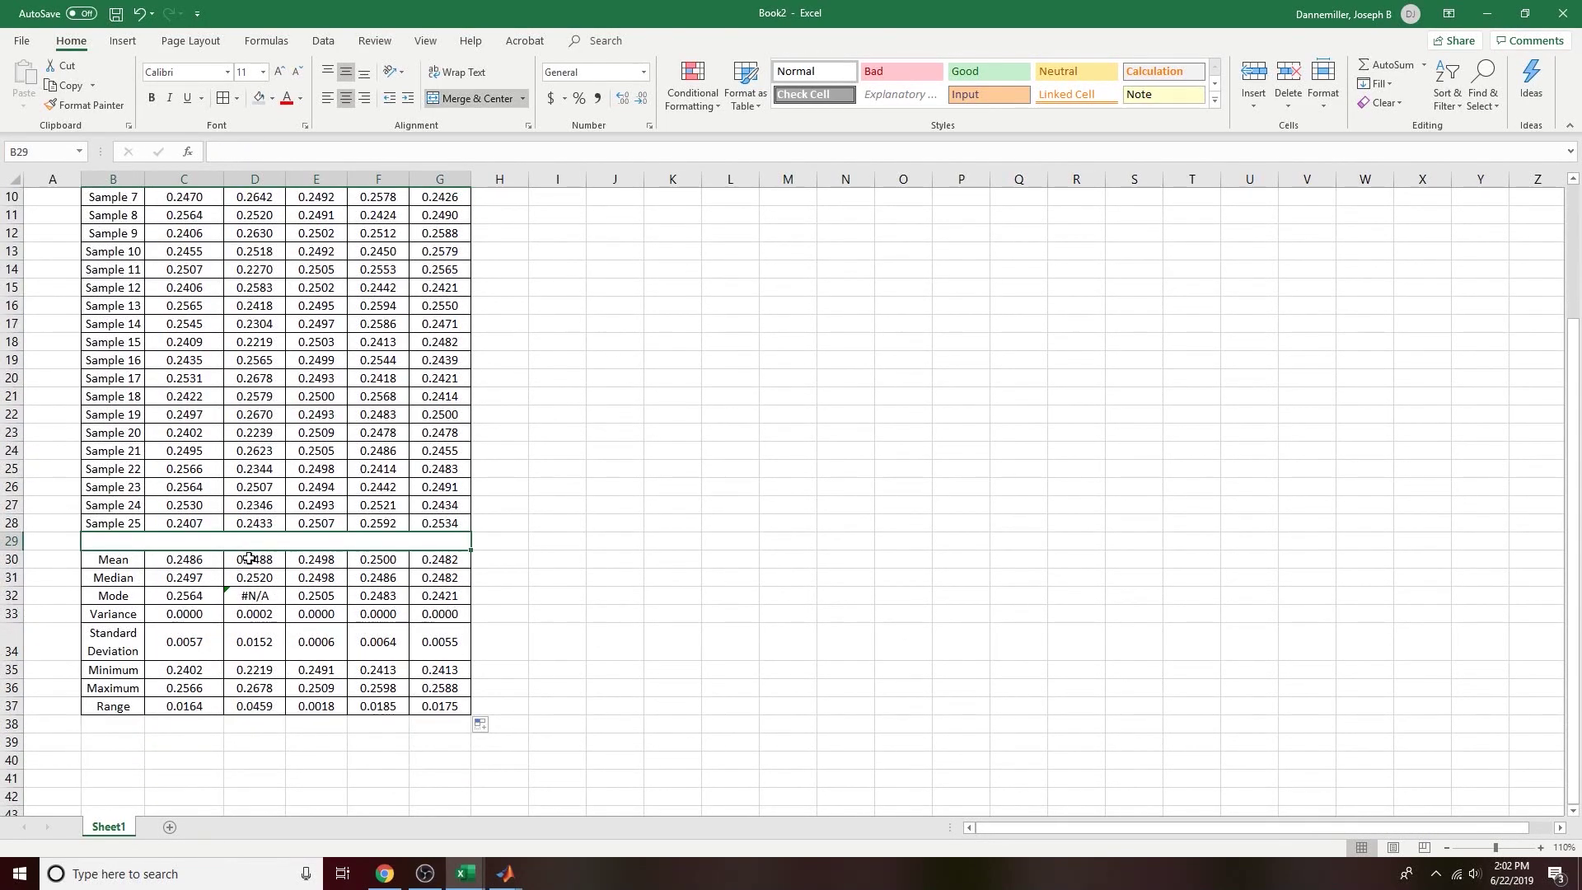
drag(250, 559, 254, 706)
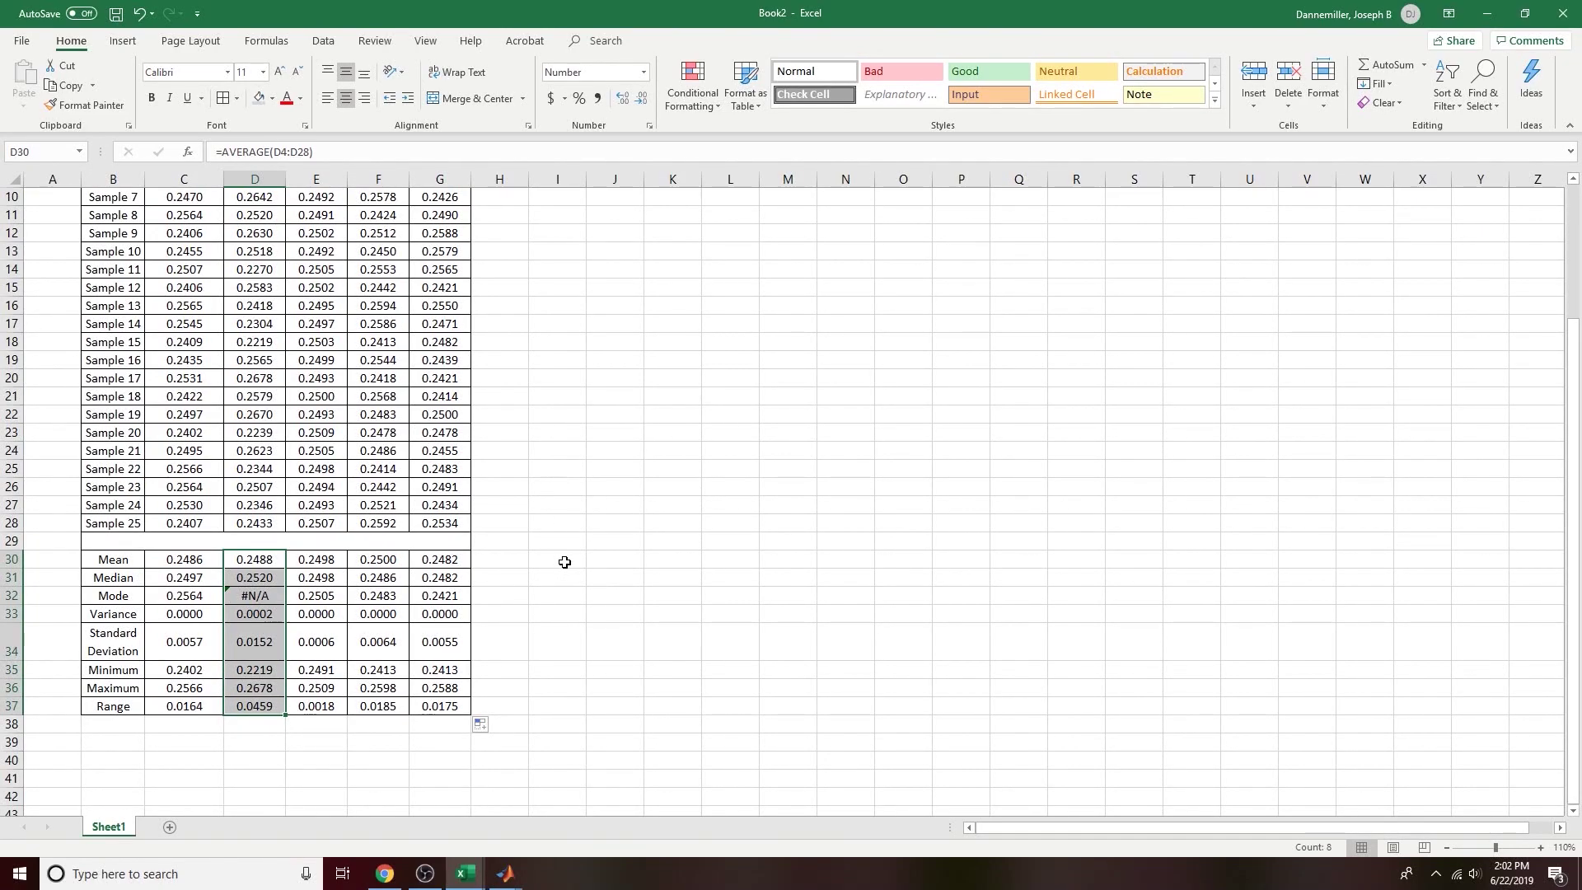
click(564, 563)
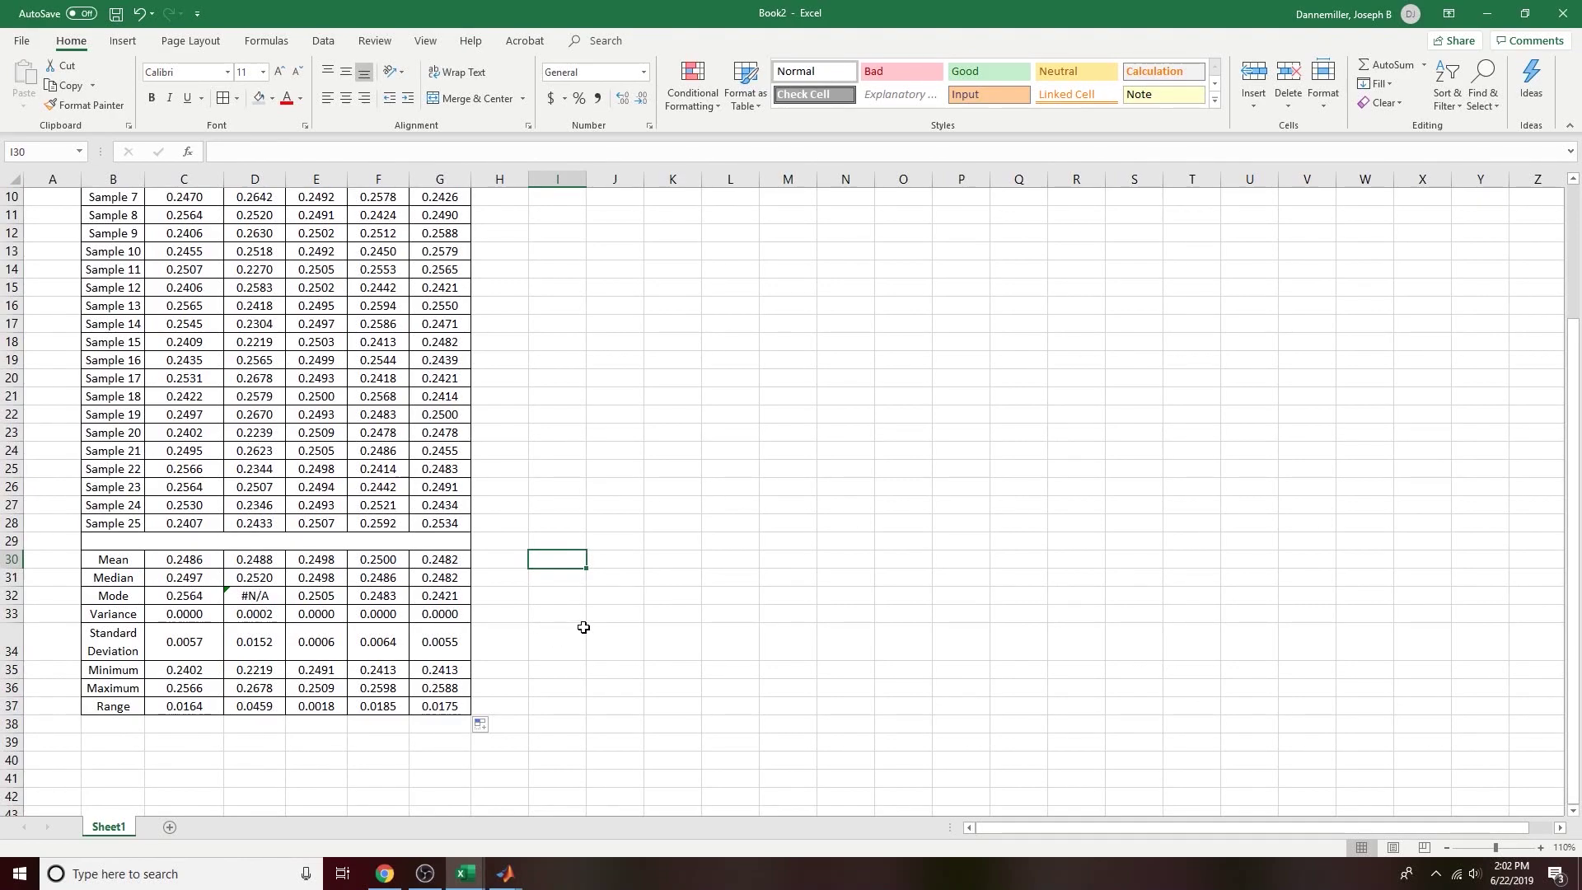
drag(270, 558, 272, 705)
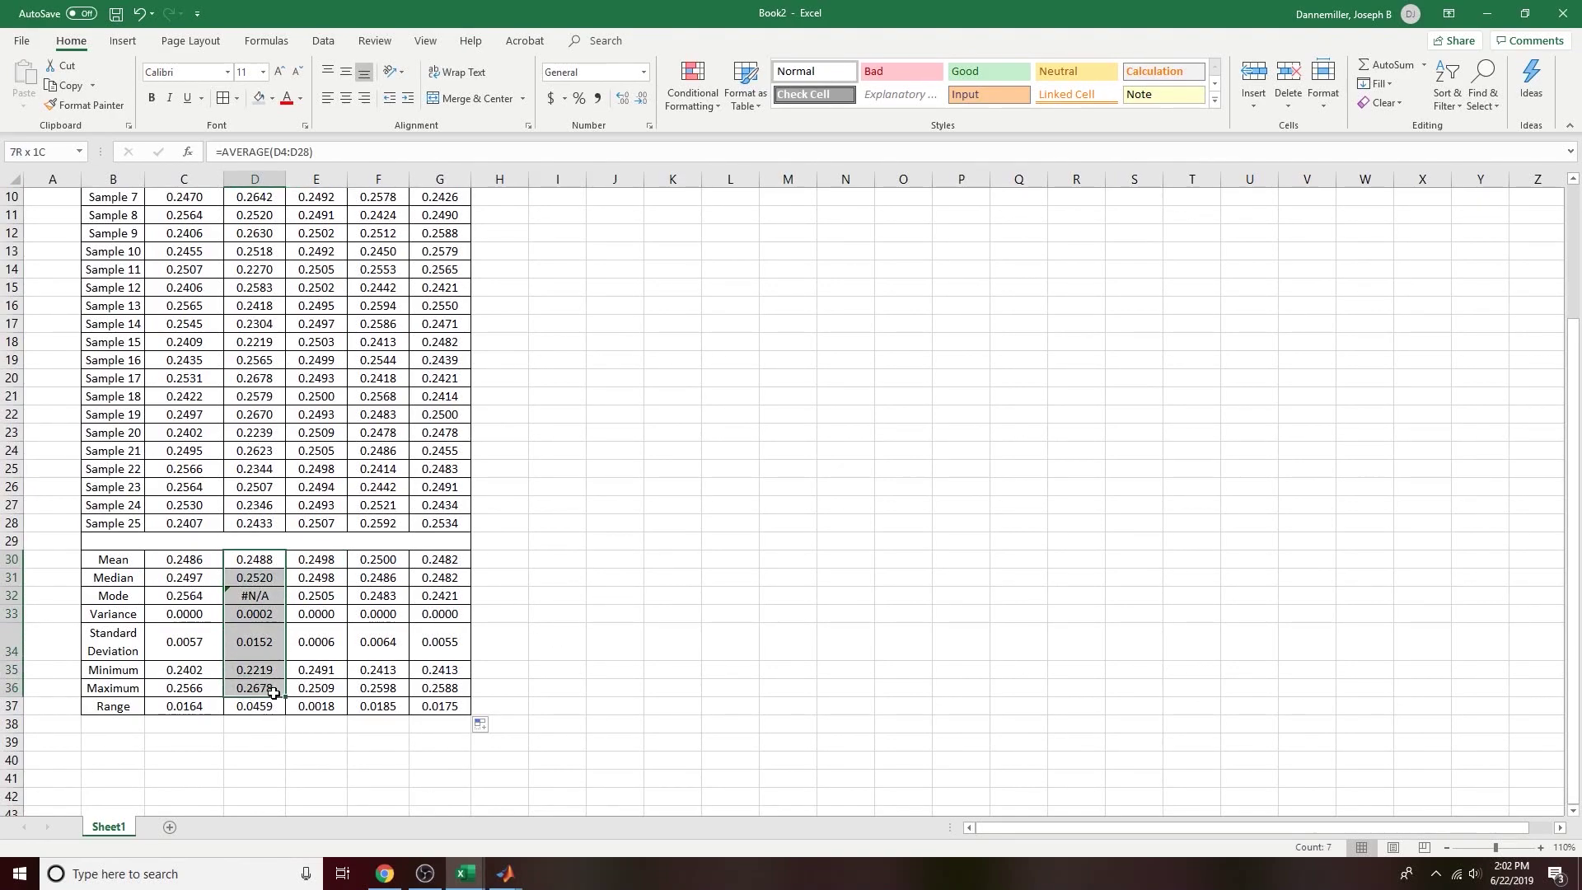
click(647, 758)
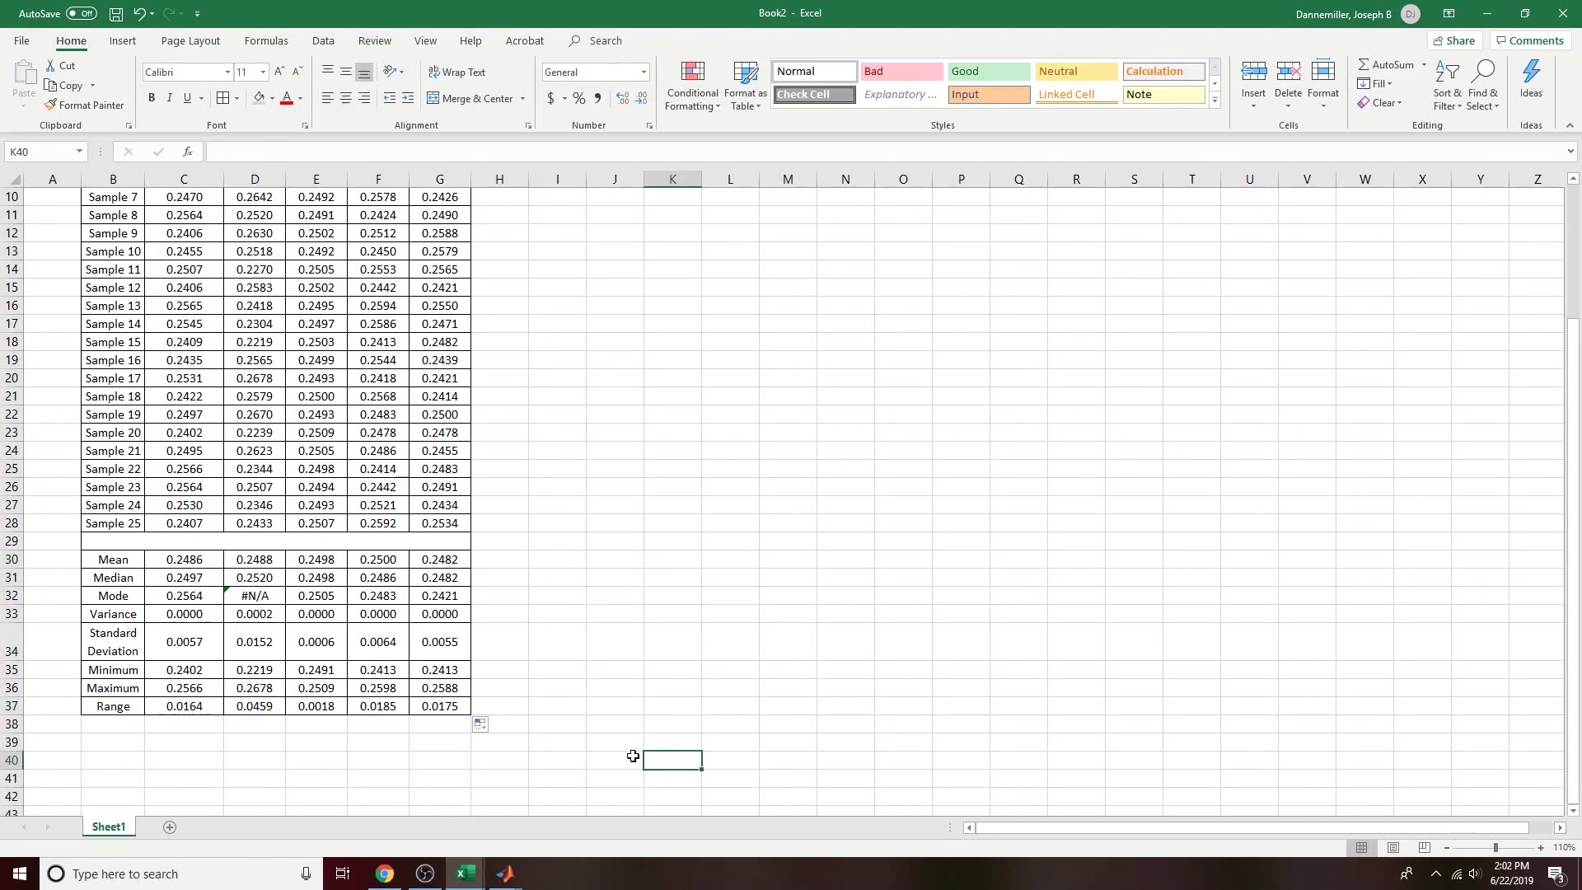
Step: Step through the mode formulas in C32:G32 to check the range each one uses
click(215, 597)
key(Right)
key(Right)
key(Right)
key(Right)
click(215, 601)
key(Right)
key(Right)
key(Right)
key(Right)
key(Left)
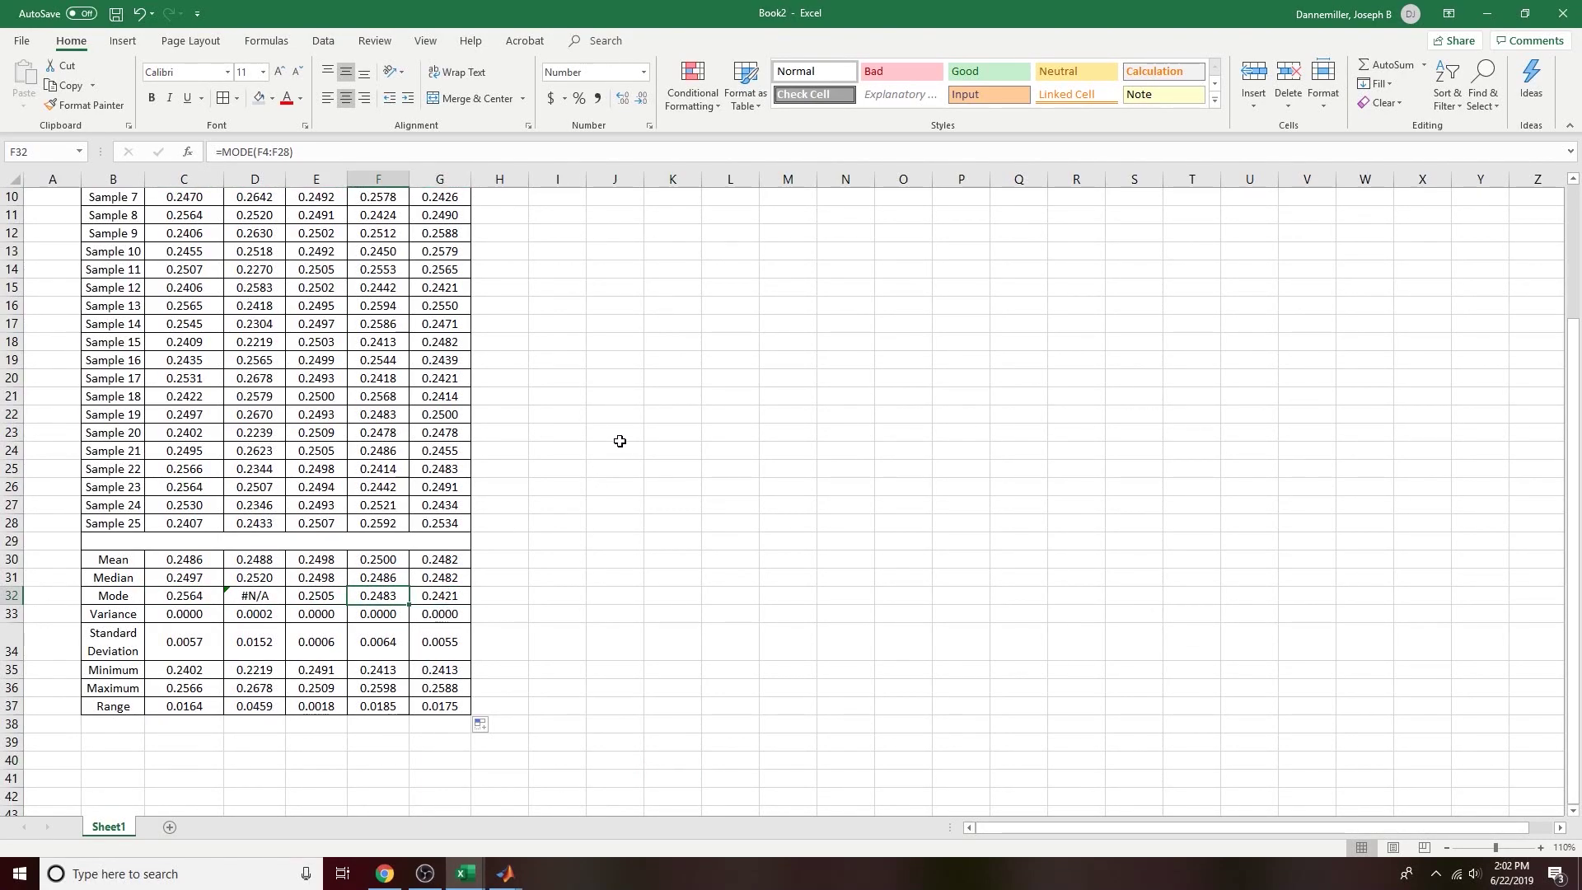
Step: Enter throwaway letters down column J from J23 to recalculate the random samples, and check the Batch 1 mode in C32
click(620, 442)
text(f)
key(Return)
click(177, 598)
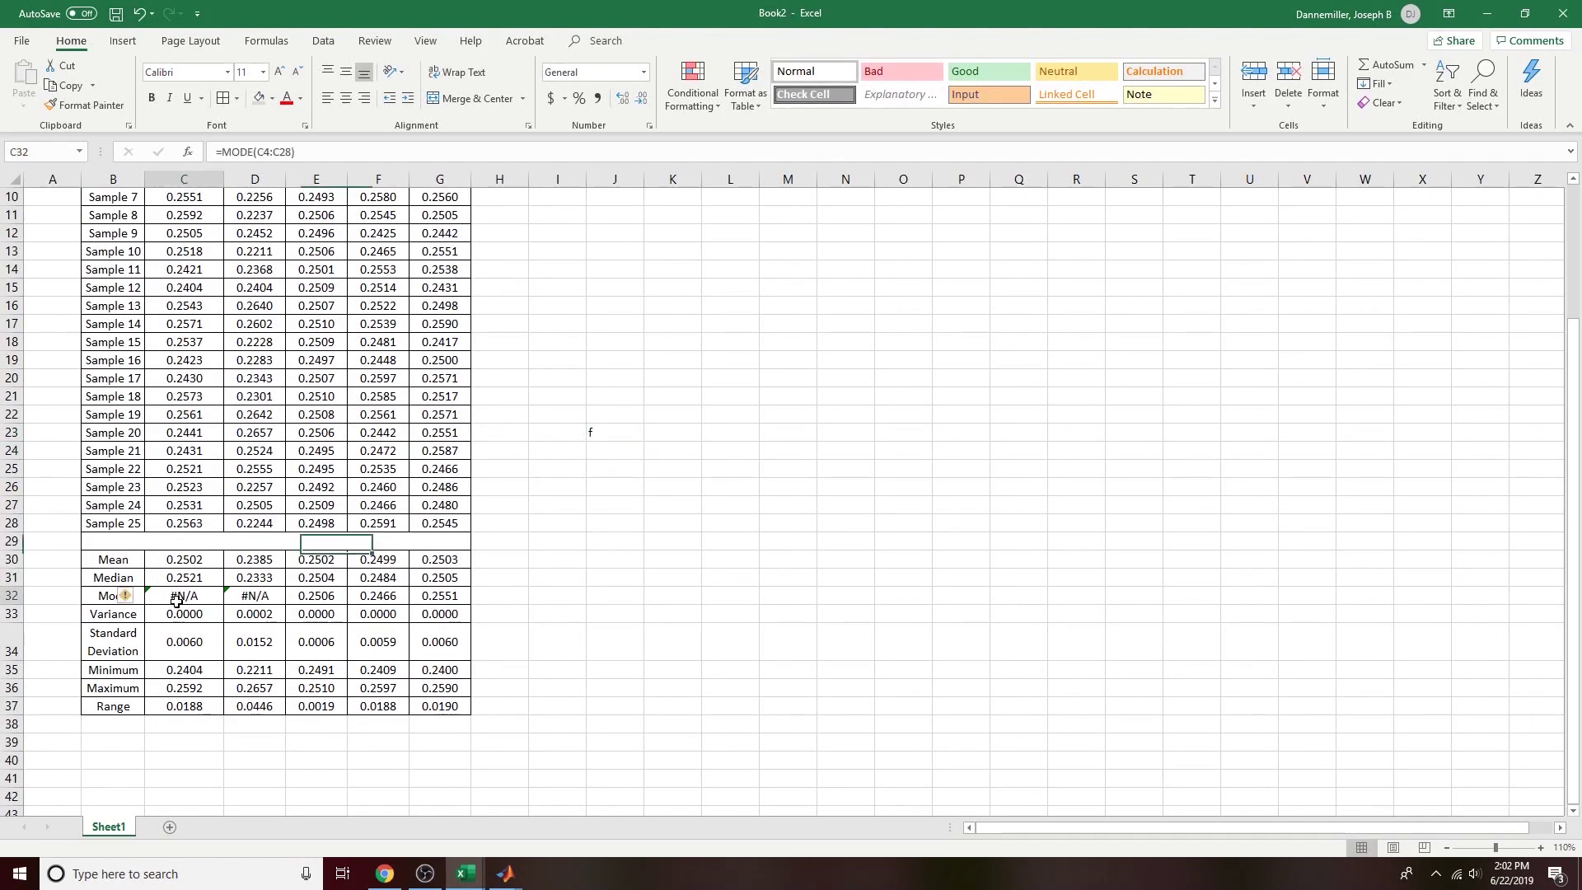
click(613, 449)
text(g)
key(Return)
text(h)
key(Return)
text(j)
key(Return)
text(g)
key(Return)
text(f)
key(Return)
text(d s)
key(Return)
text(d)
key(Return)
text(f)
key(Return)
text(g df)
key(Return)
Step: Clear the contents of the throwaway entries in J23:J35
drag(617, 435, 618, 672)
right_click(618, 611)
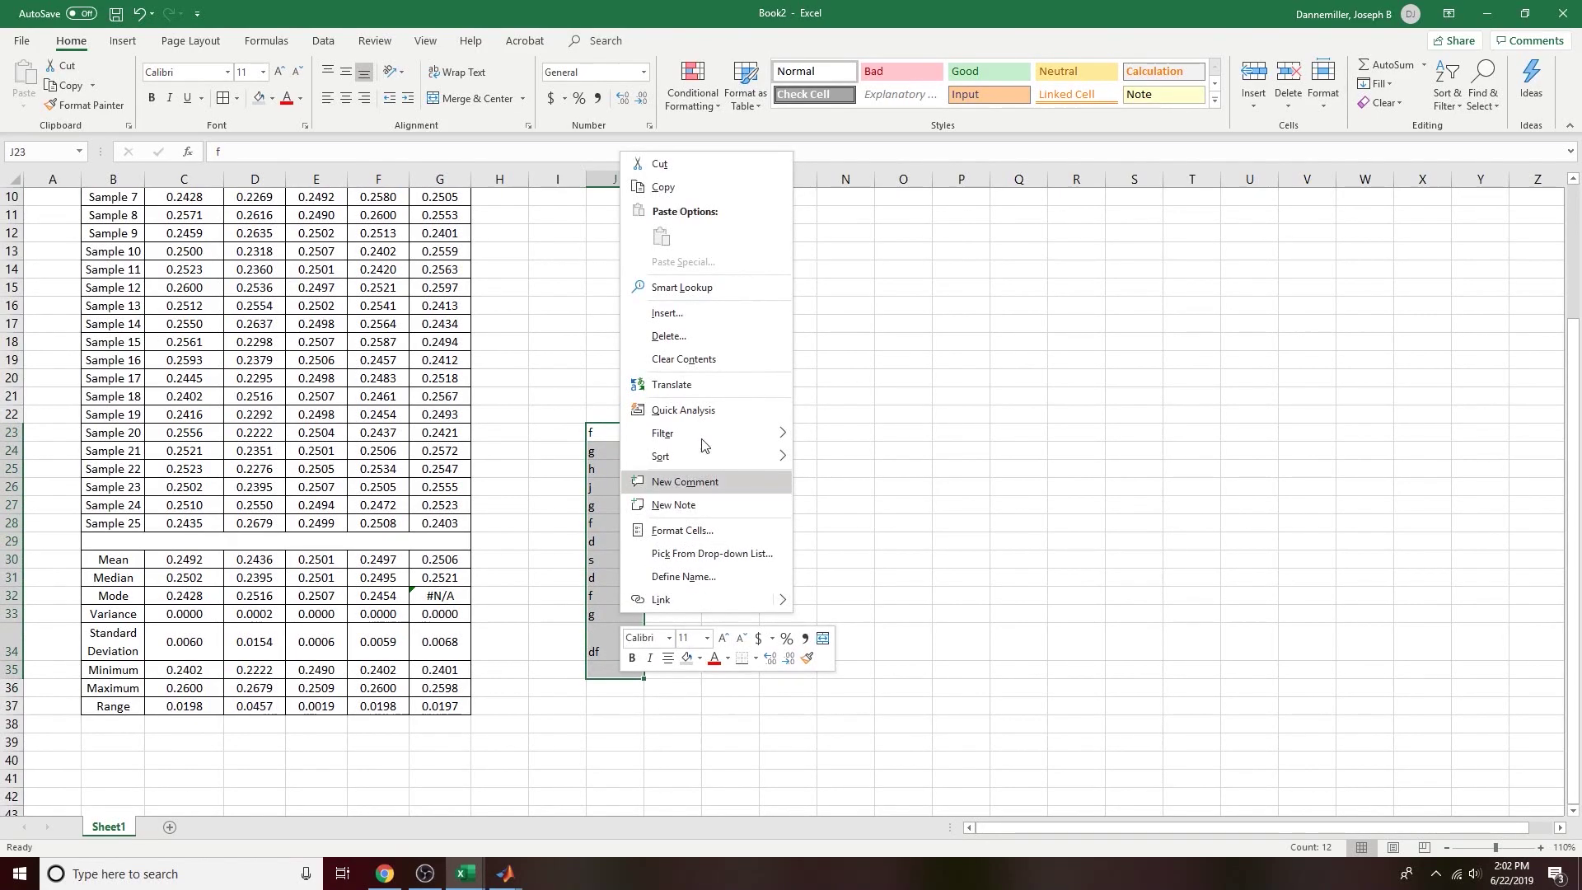
click(696, 358)
drag(680, 451, 682, 470)
Step: Review the recalculated samples and go through the statistic labels in column B from Mean down to Minimum
scroll(695, 529, up, 2)
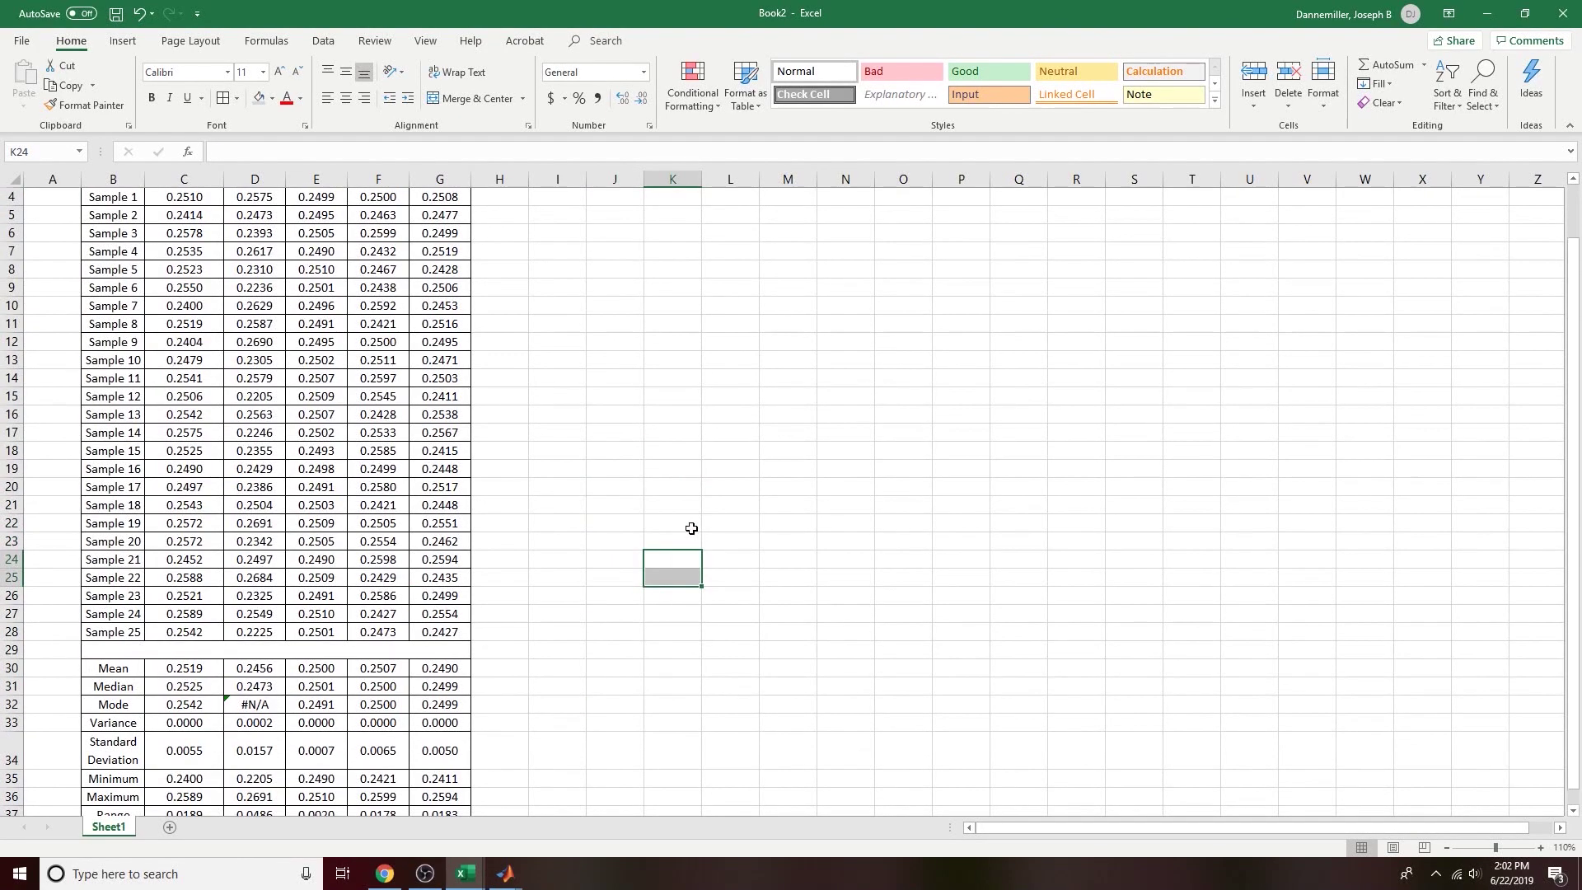
scroll(695, 529, up, 1)
scroll(617, 428, down, 2)
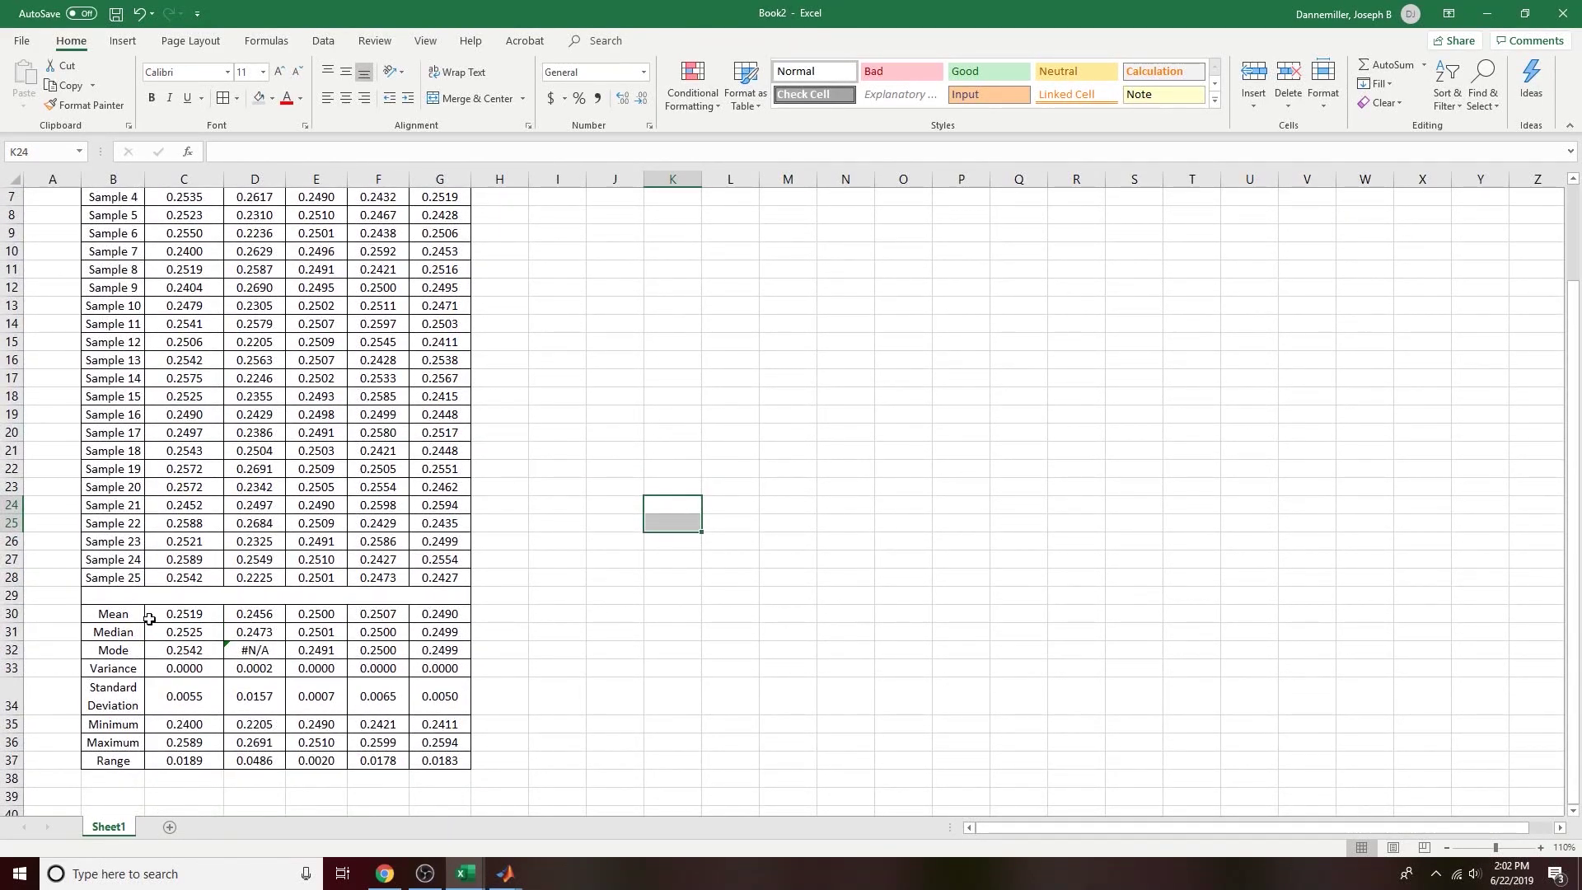
click(115, 617)
key(Down)
key(Down)
key(Down)
key(Down)
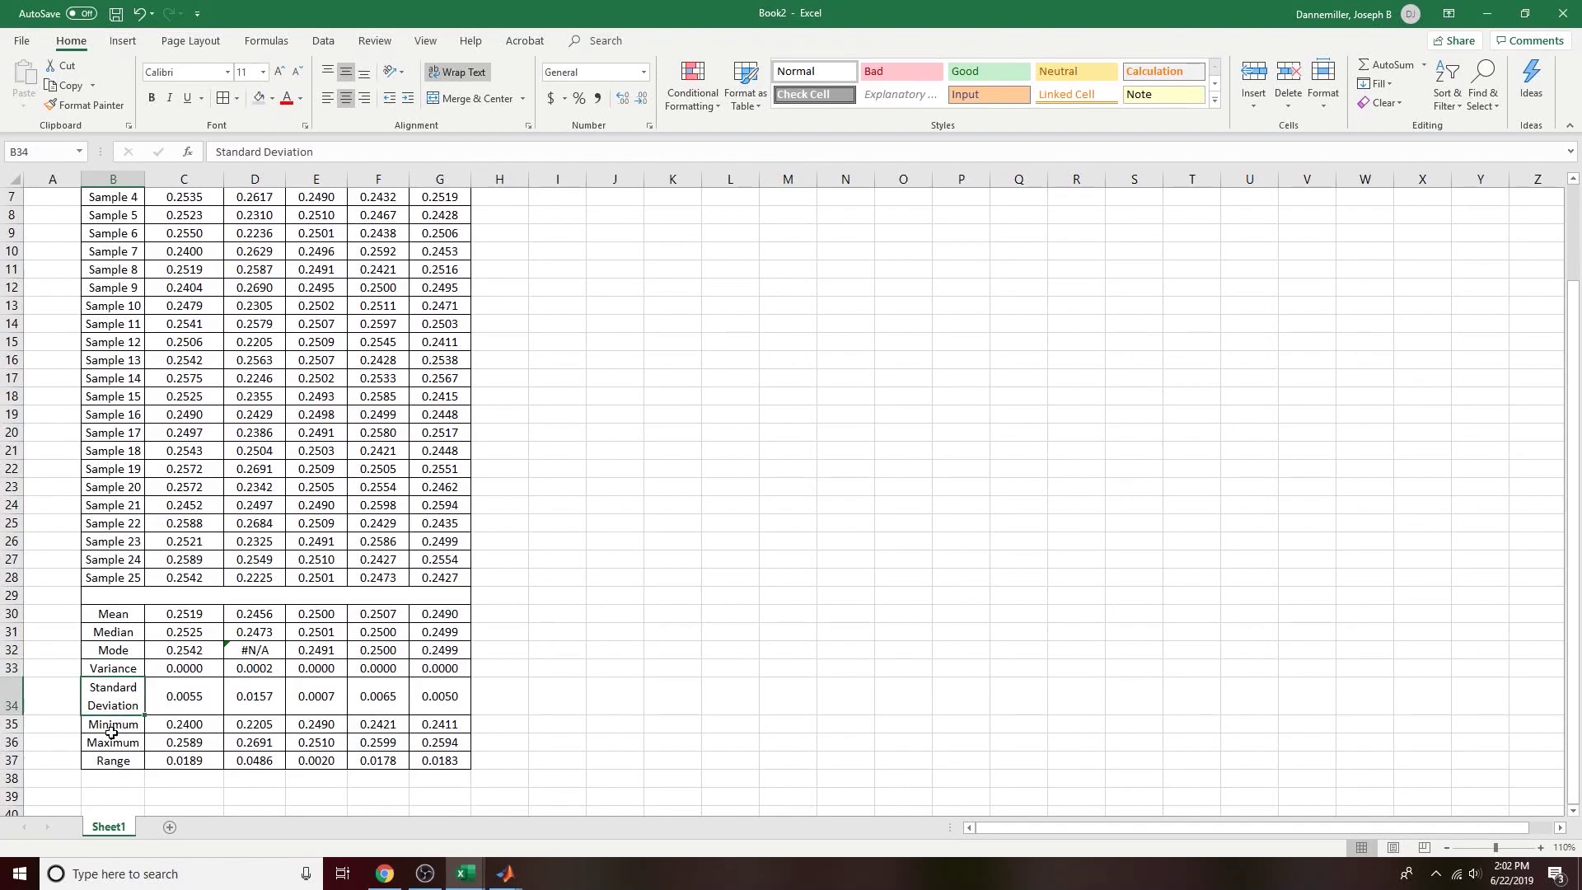
click(112, 727)
click(793, 646)
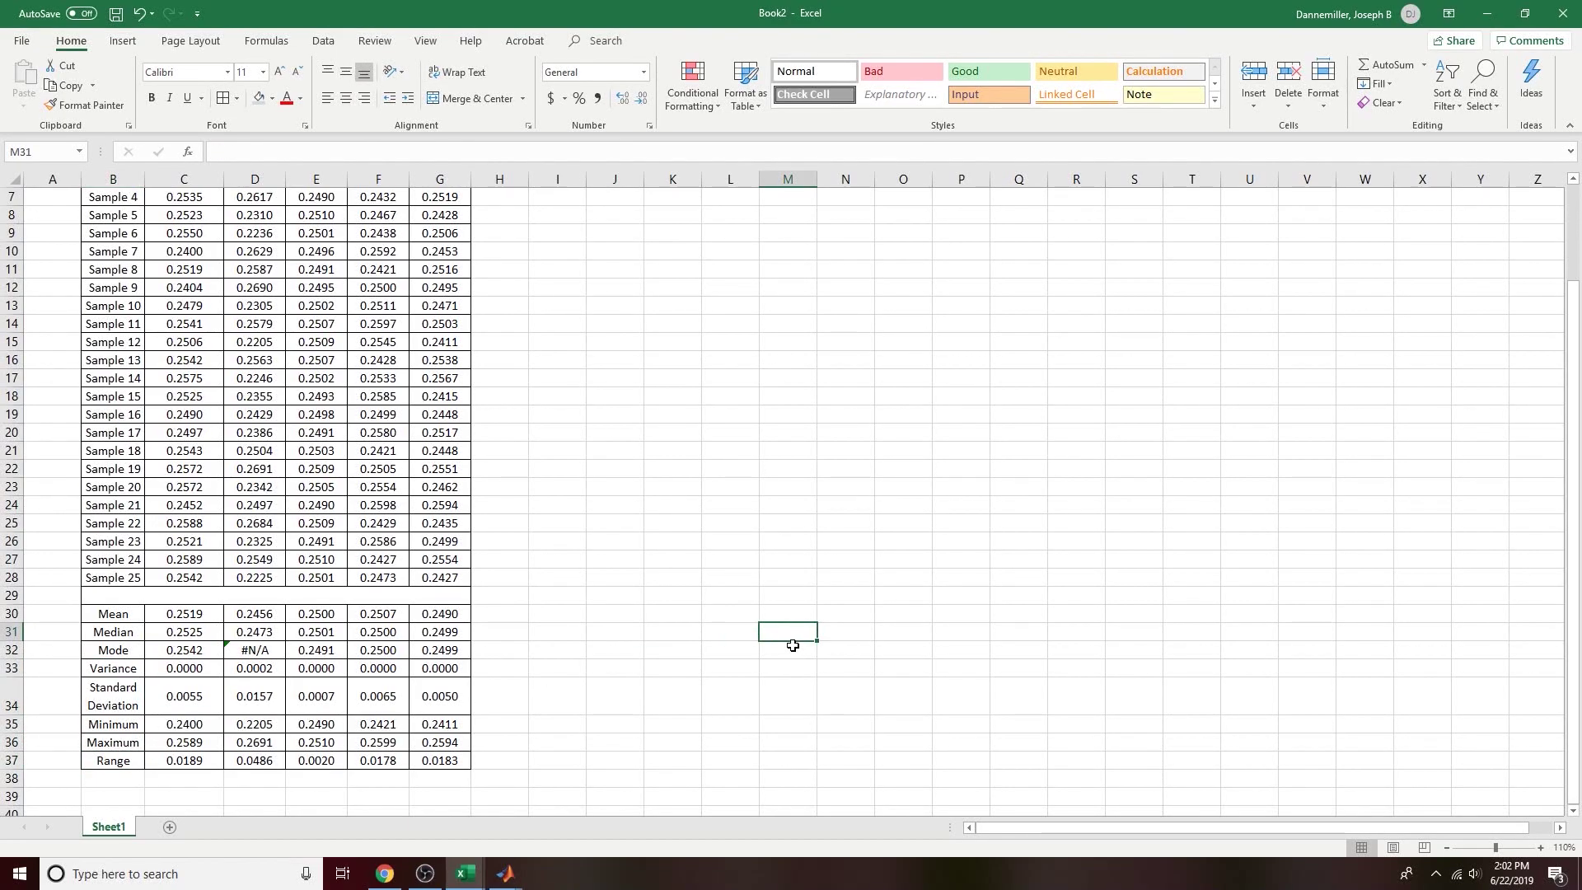
Step: Make the batch headers C3:G3 and the sample labels B4:B28 bold
scroll(230, 678, up, 2)
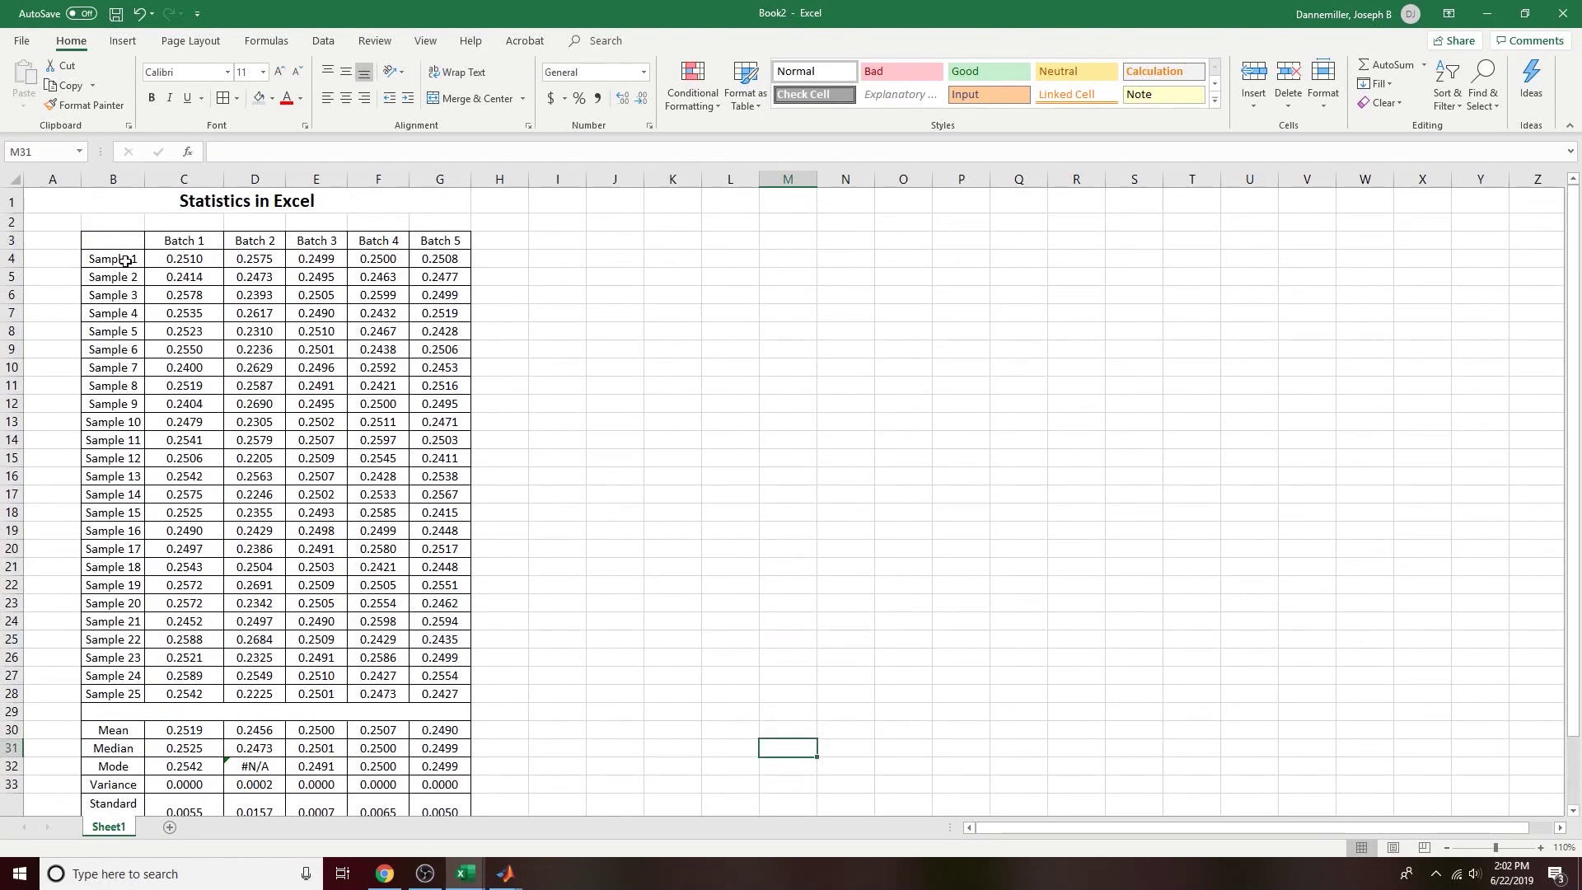
drag(192, 239, 445, 241)
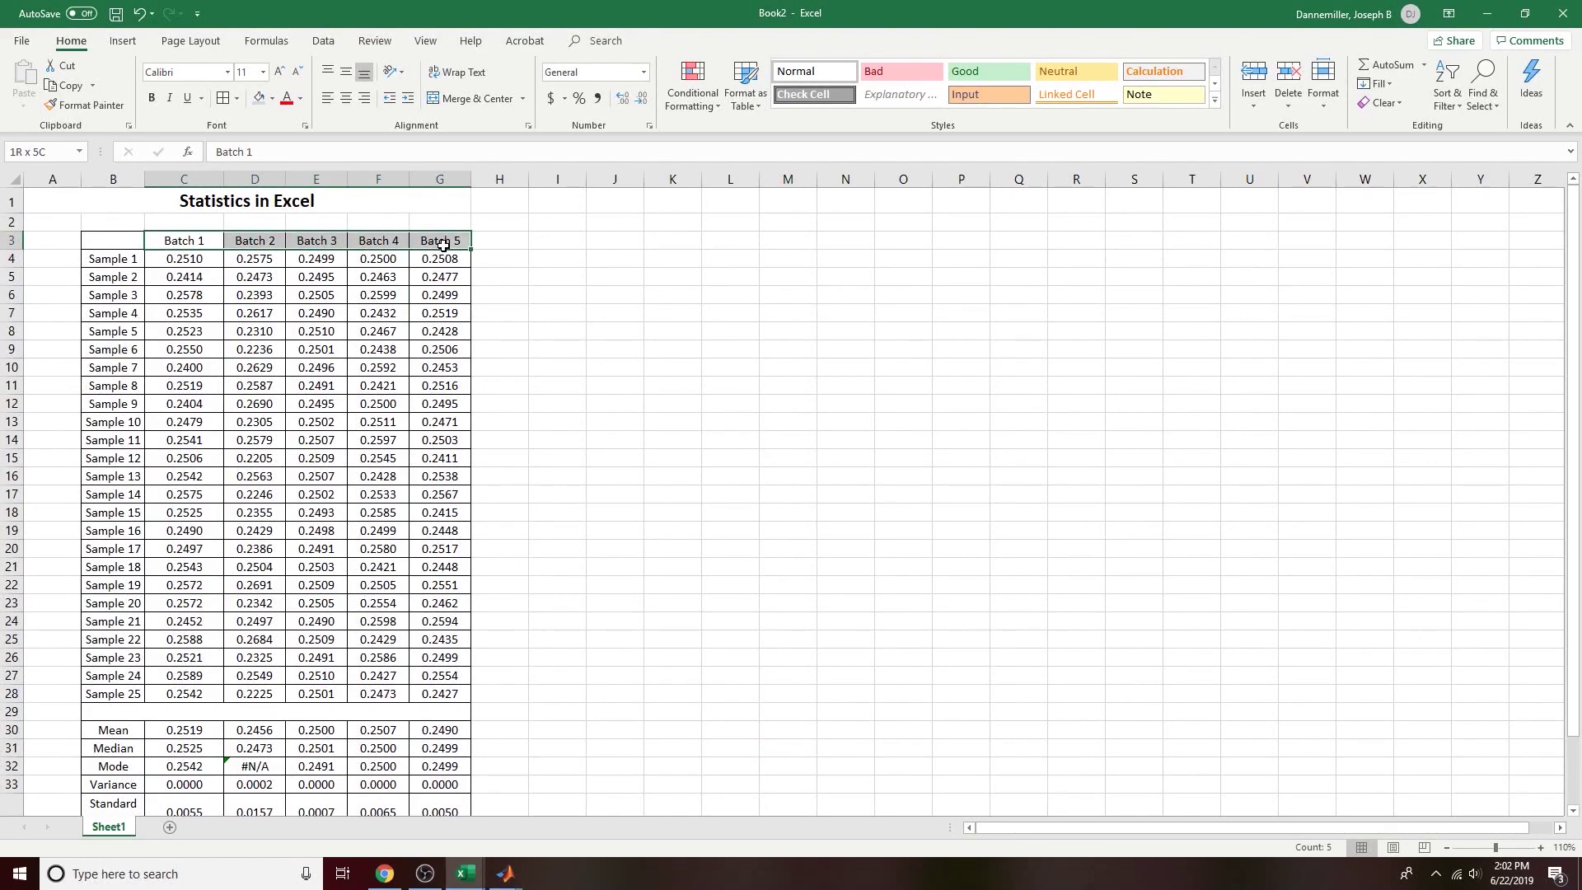
click(150, 98)
drag(108, 260, 122, 632)
click(150, 99)
Step: Make the statistic labels B30:B37 bold and widen column B slightly to fit the bold labels
scroll(134, 559, down, 3)
drag(122, 513, 113, 653)
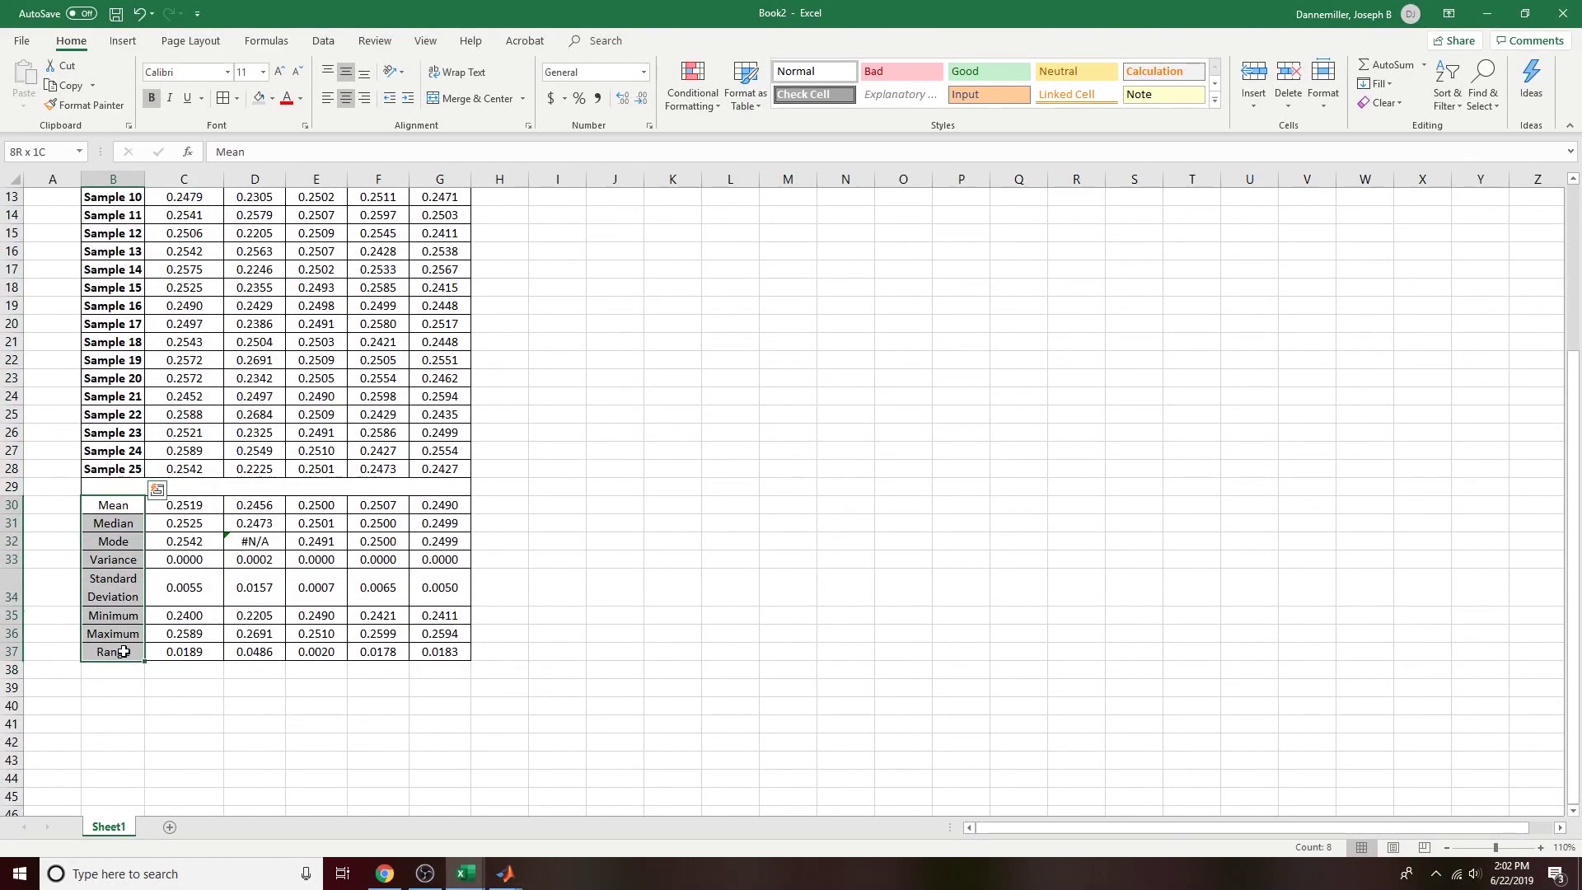
click(151, 99)
scroll(181, 350, up, 2)
scroll(182, 351, up, 2)
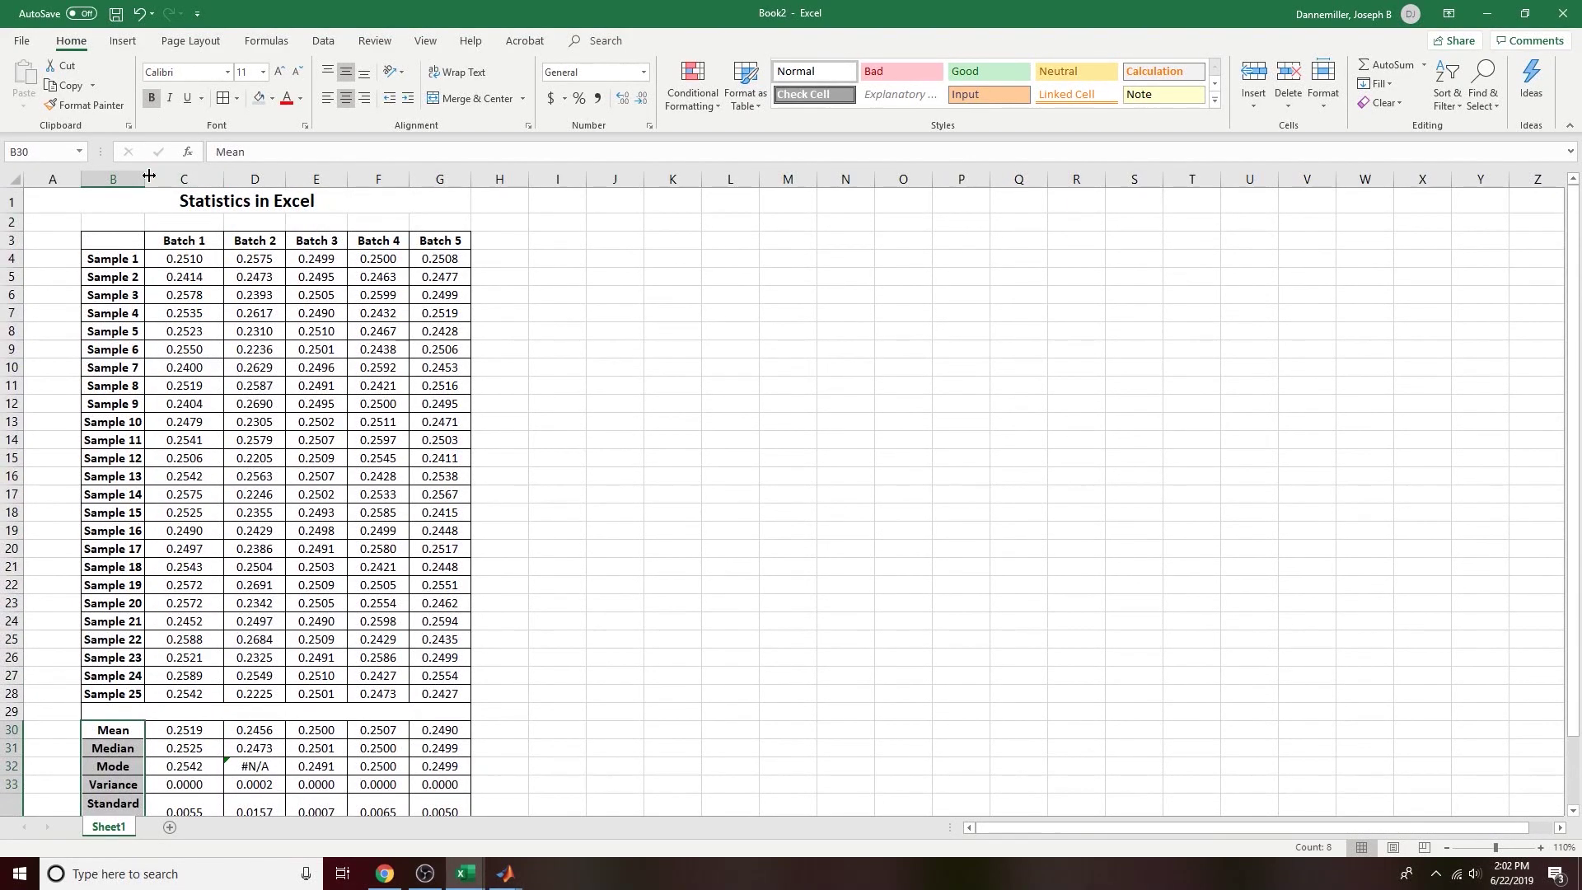
drag(144, 179, 162, 178)
click(537, 375)
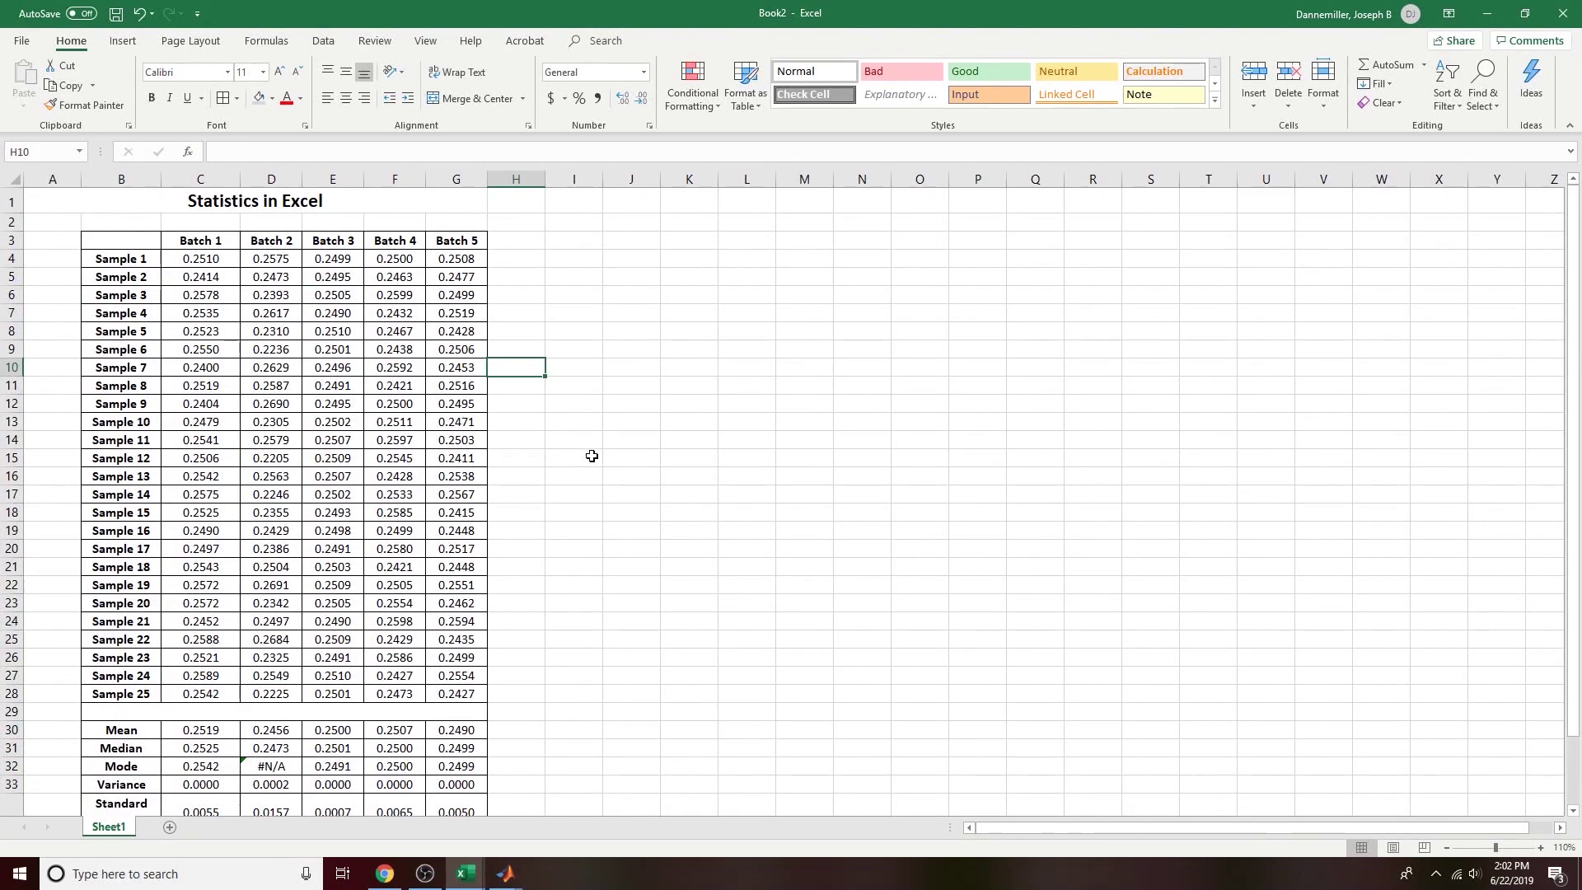
Step: Review the statistics block C30:G37 against the sample data above it
scroll(593, 456, down, 2)
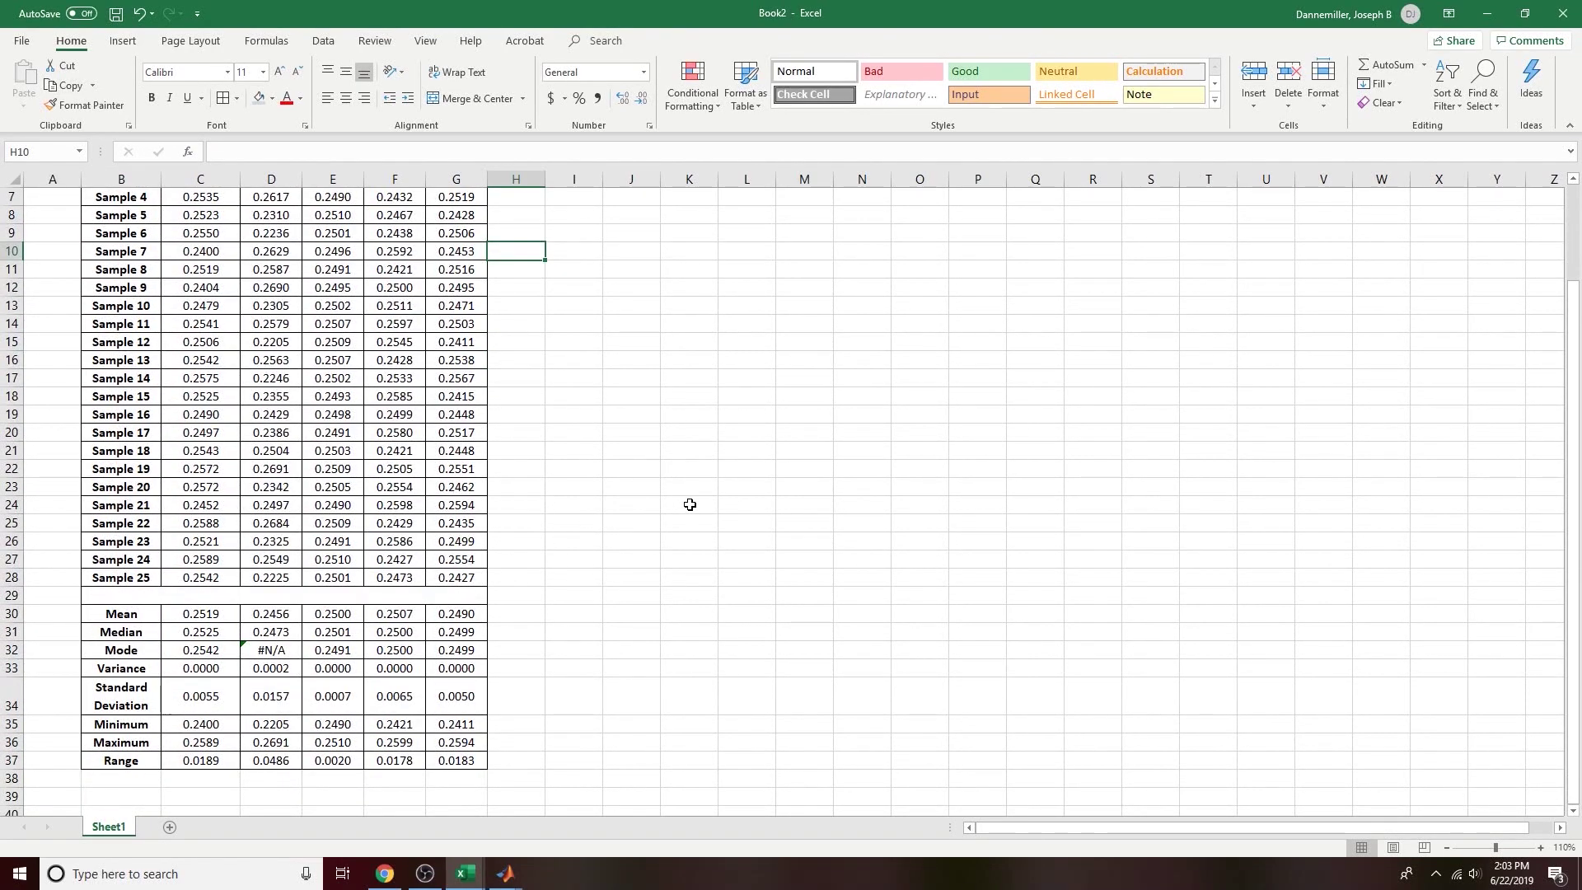
drag(210, 611, 470, 760)
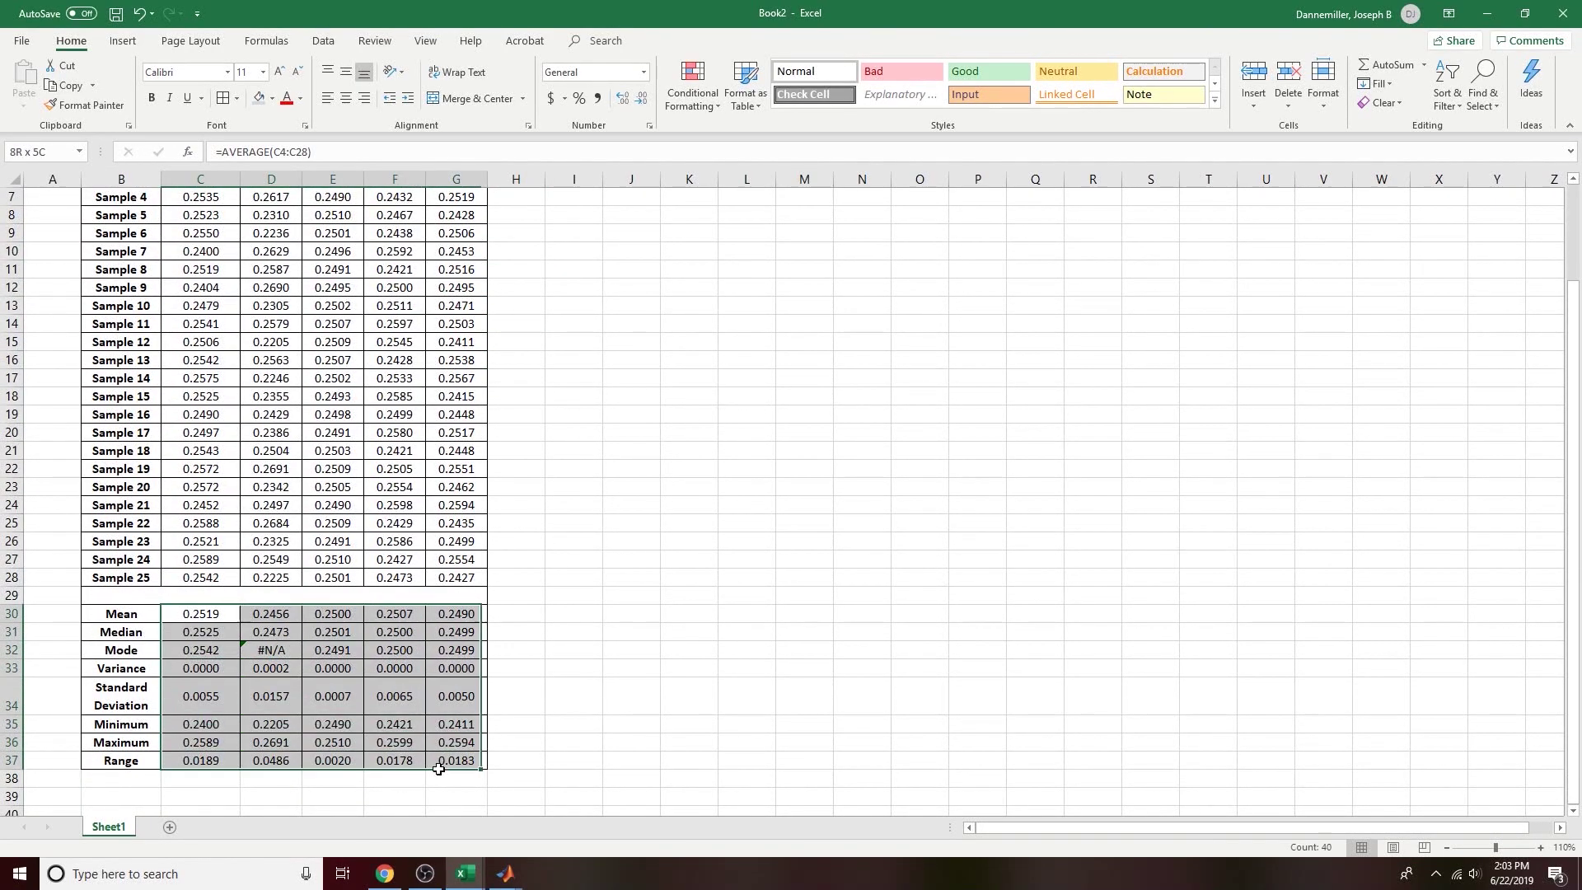
scroll(464, 647, up, 2)
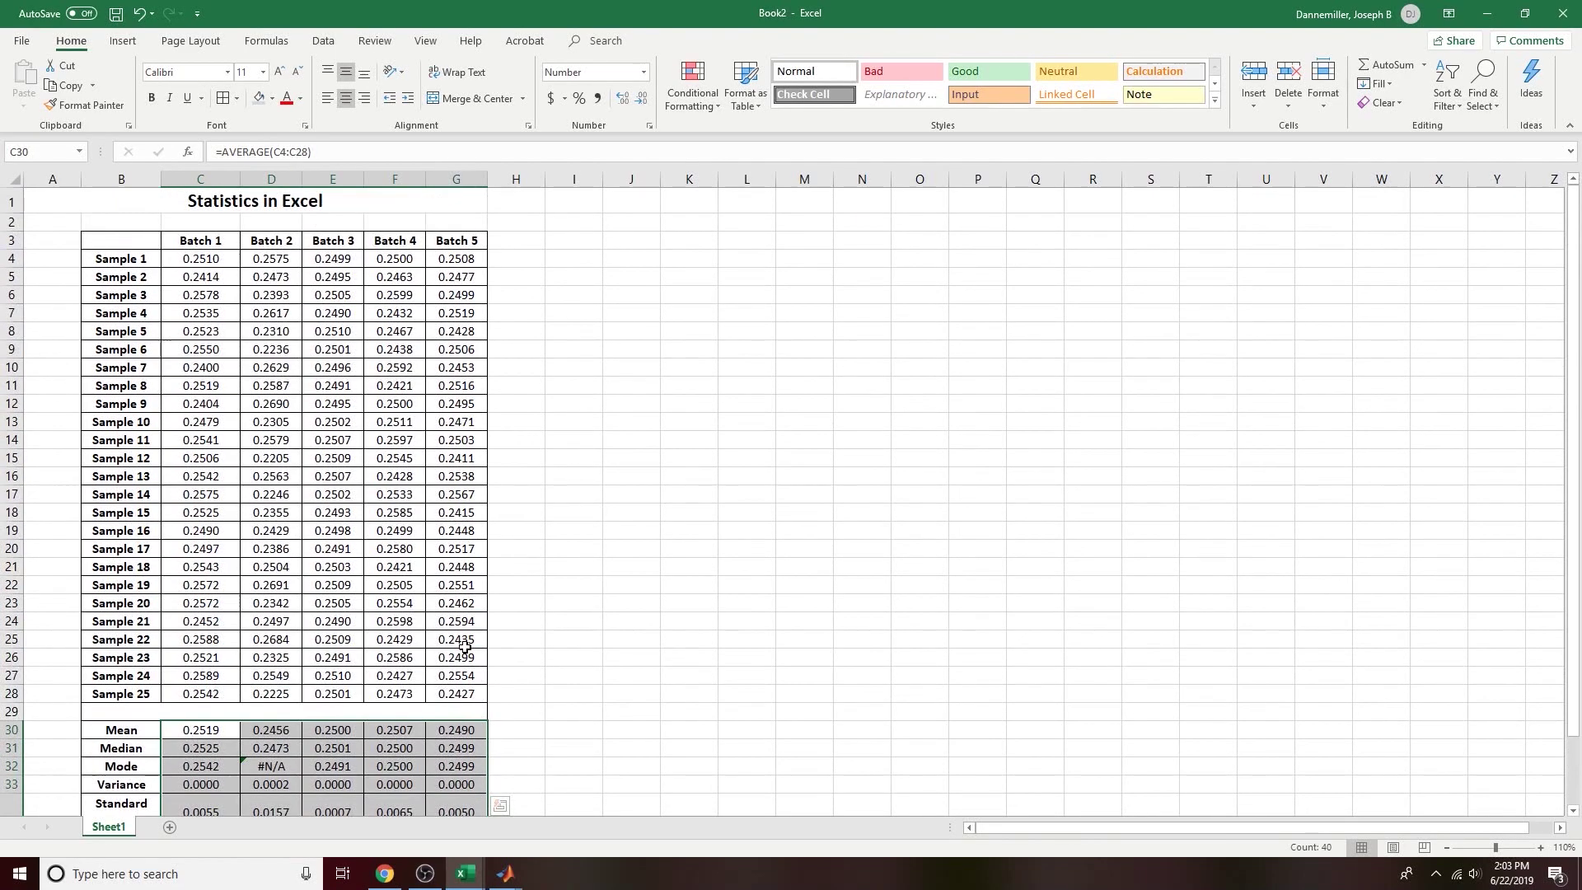
scroll(466, 647, down, 2)
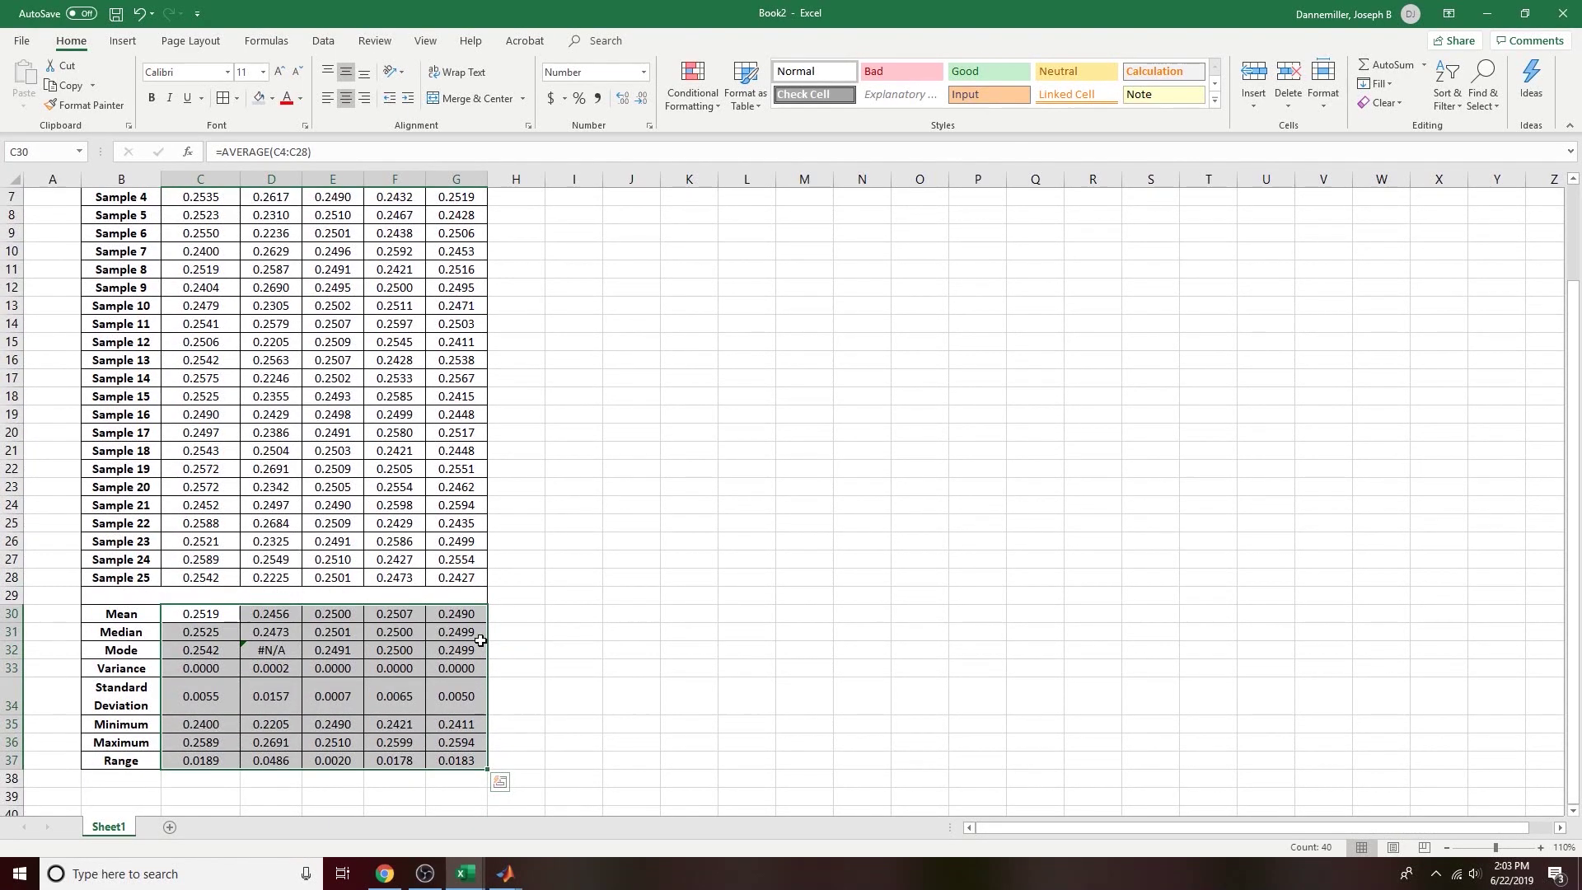
scroll(480, 640, up, 2)
Step: Examine the Batch 1 samples in C4:C28 and the statistics formulas based on them in C30:C37
drag(208, 260, 218, 694)
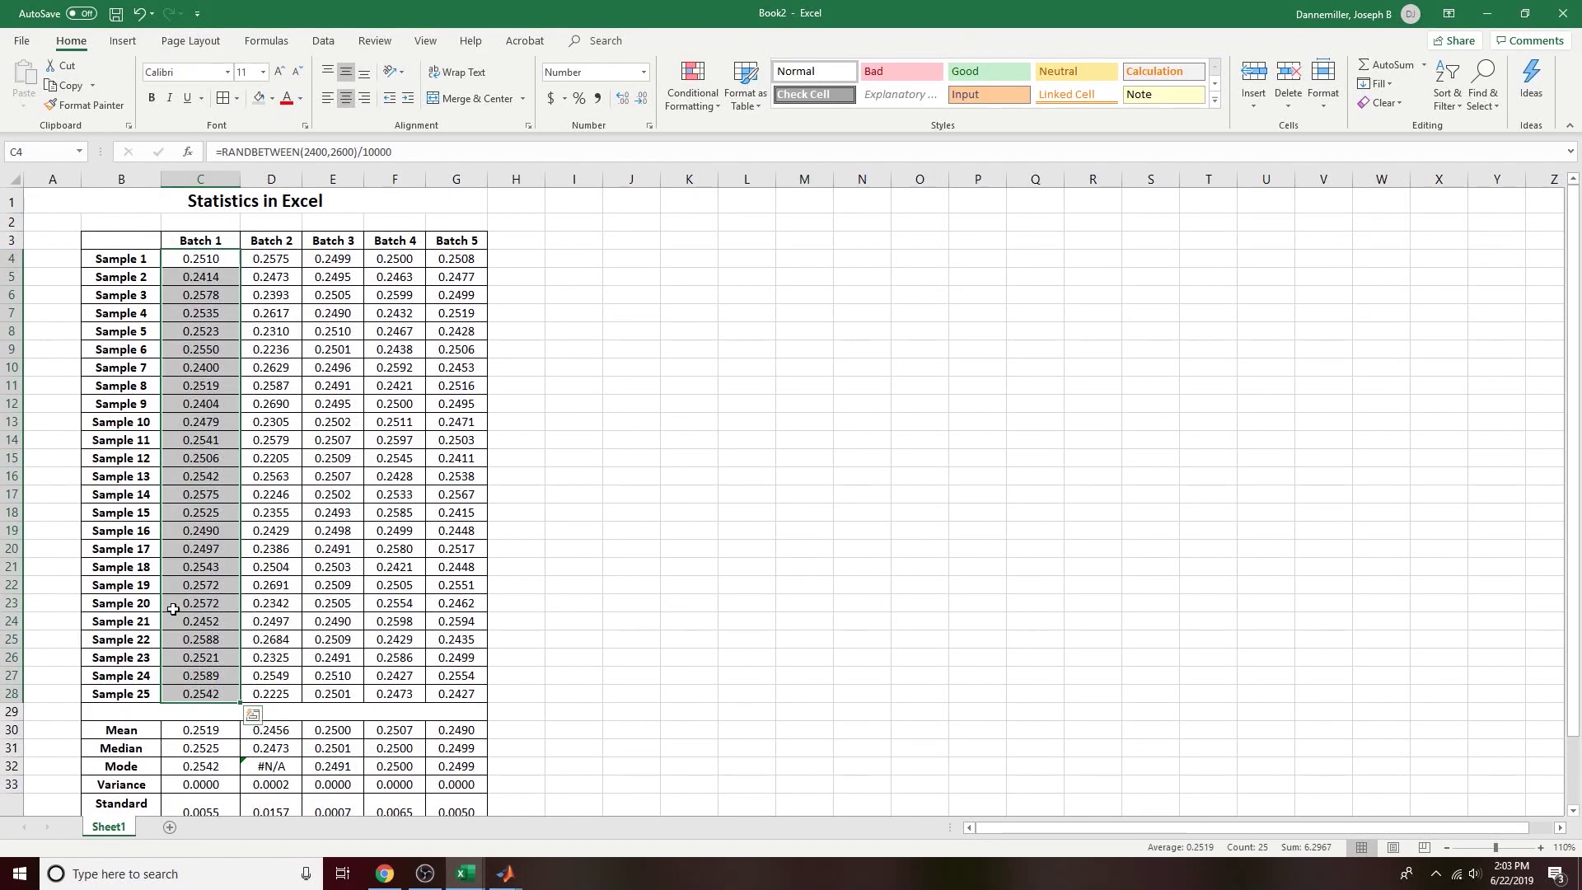
scroll(216, 605, down, 2)
click(219, 611)
click(219, 633)
click(219, 650)
click(219, 696)
click(219, 725)
click(218, 742)
key(Down)
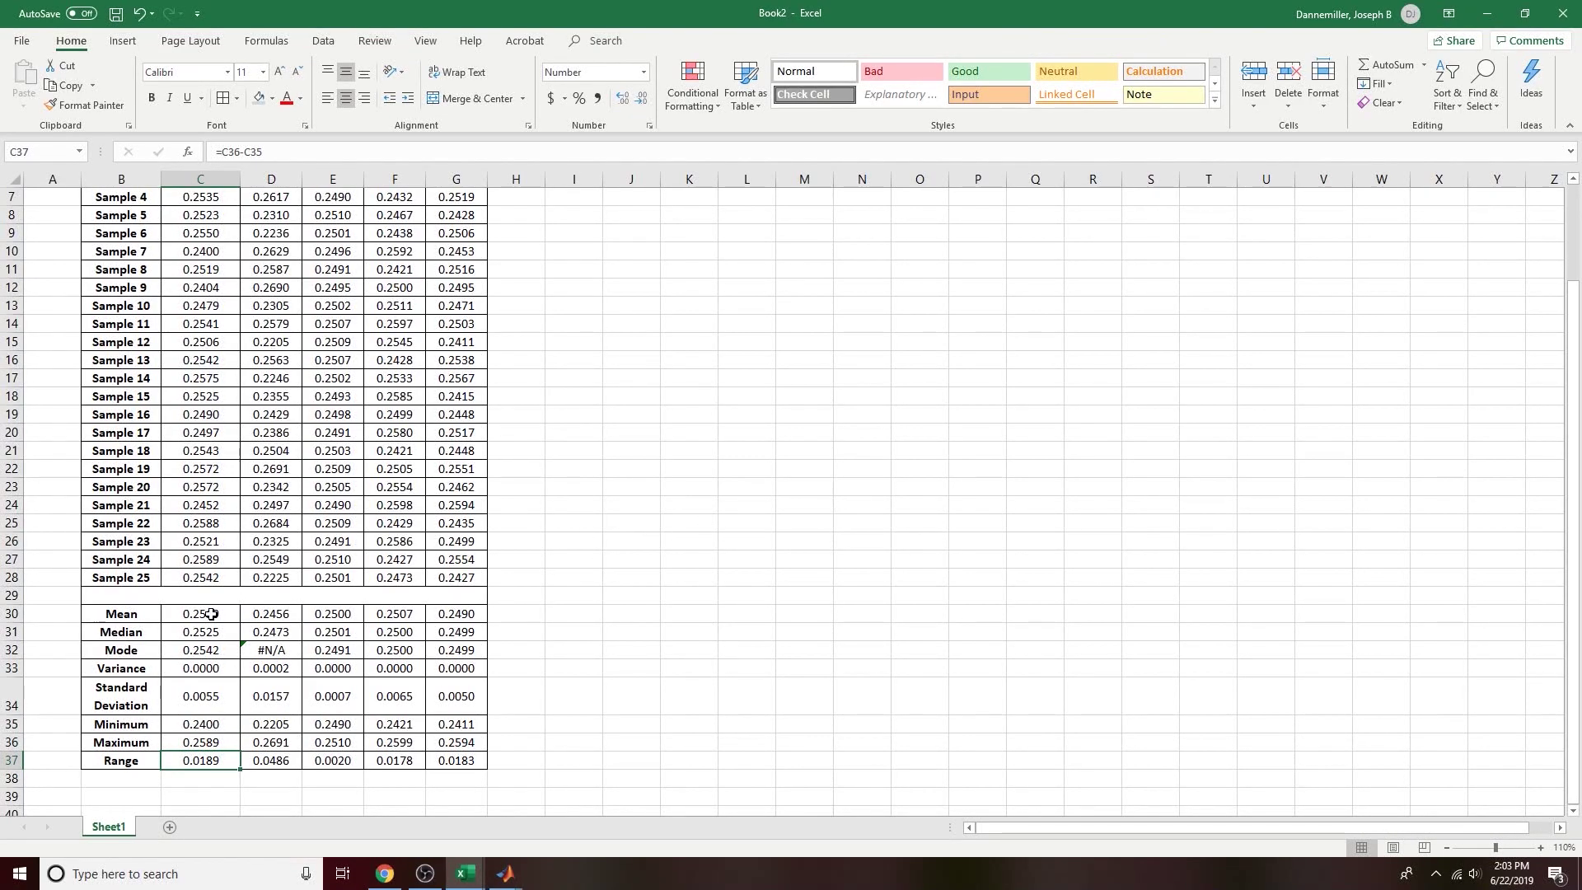
drag(205, 574, 202, 198)
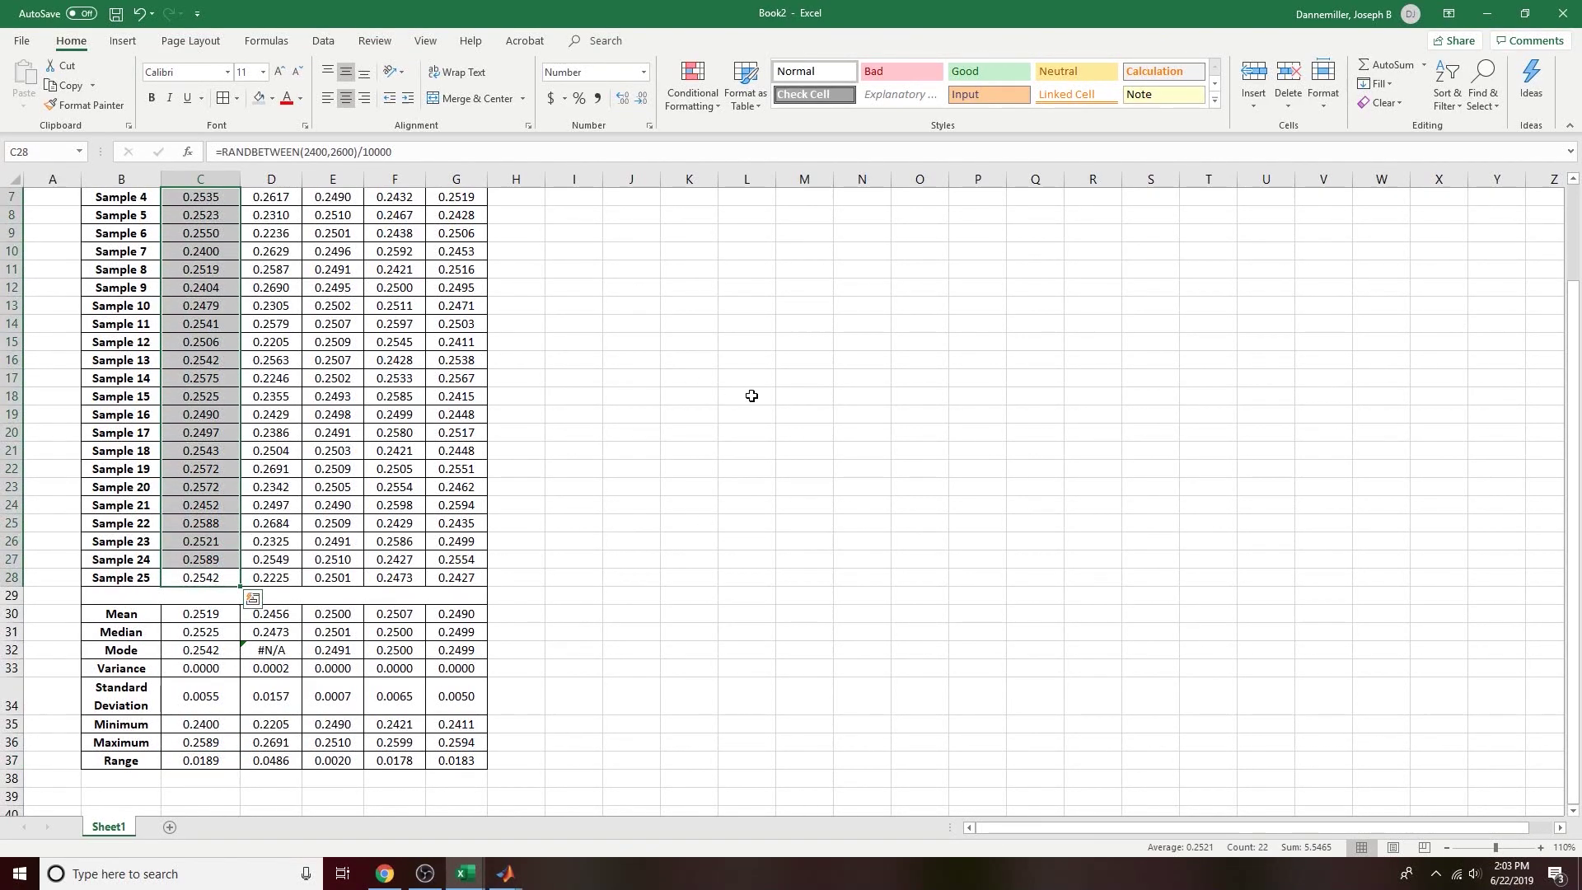
Step: Save the workbook in the MATLAB folder as "Summary Statistics Using Excel"
click(667, 519)
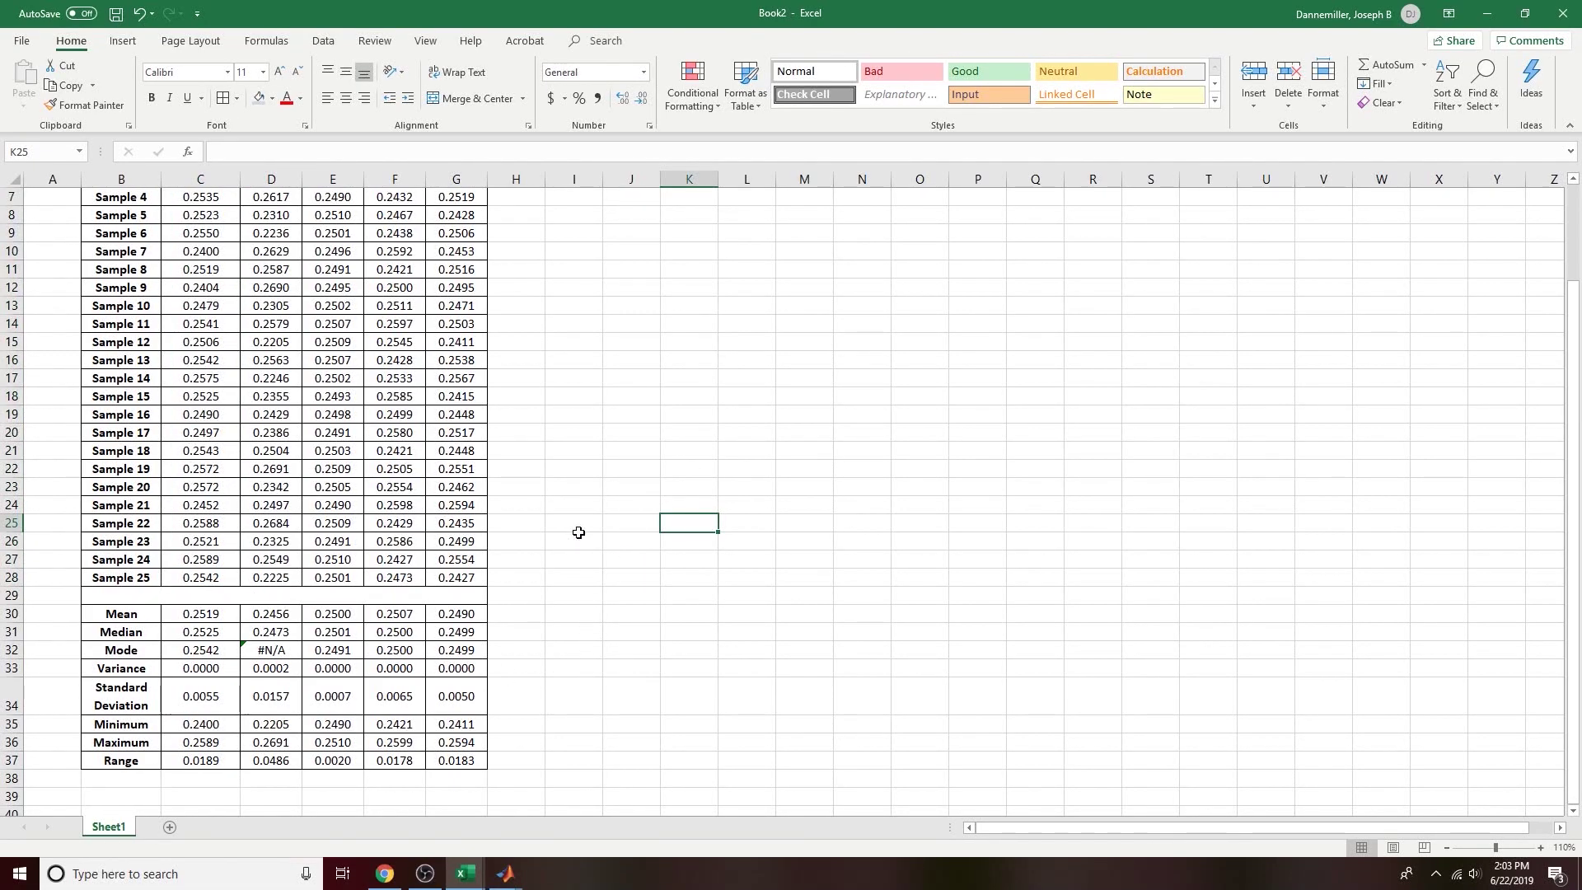
click(23, 41)
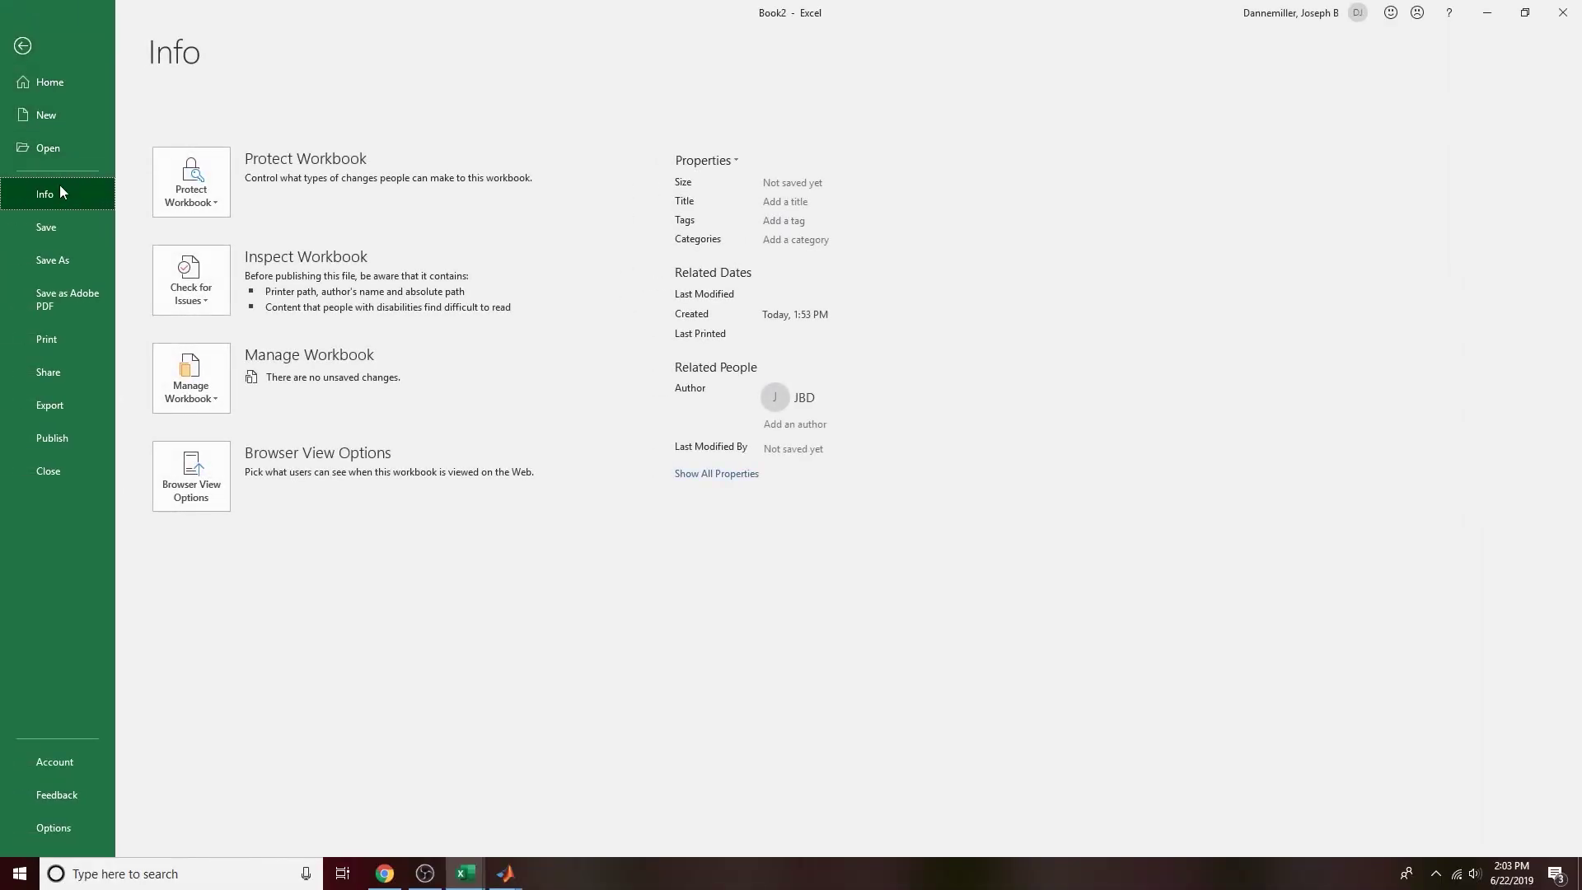
click(69, 262)
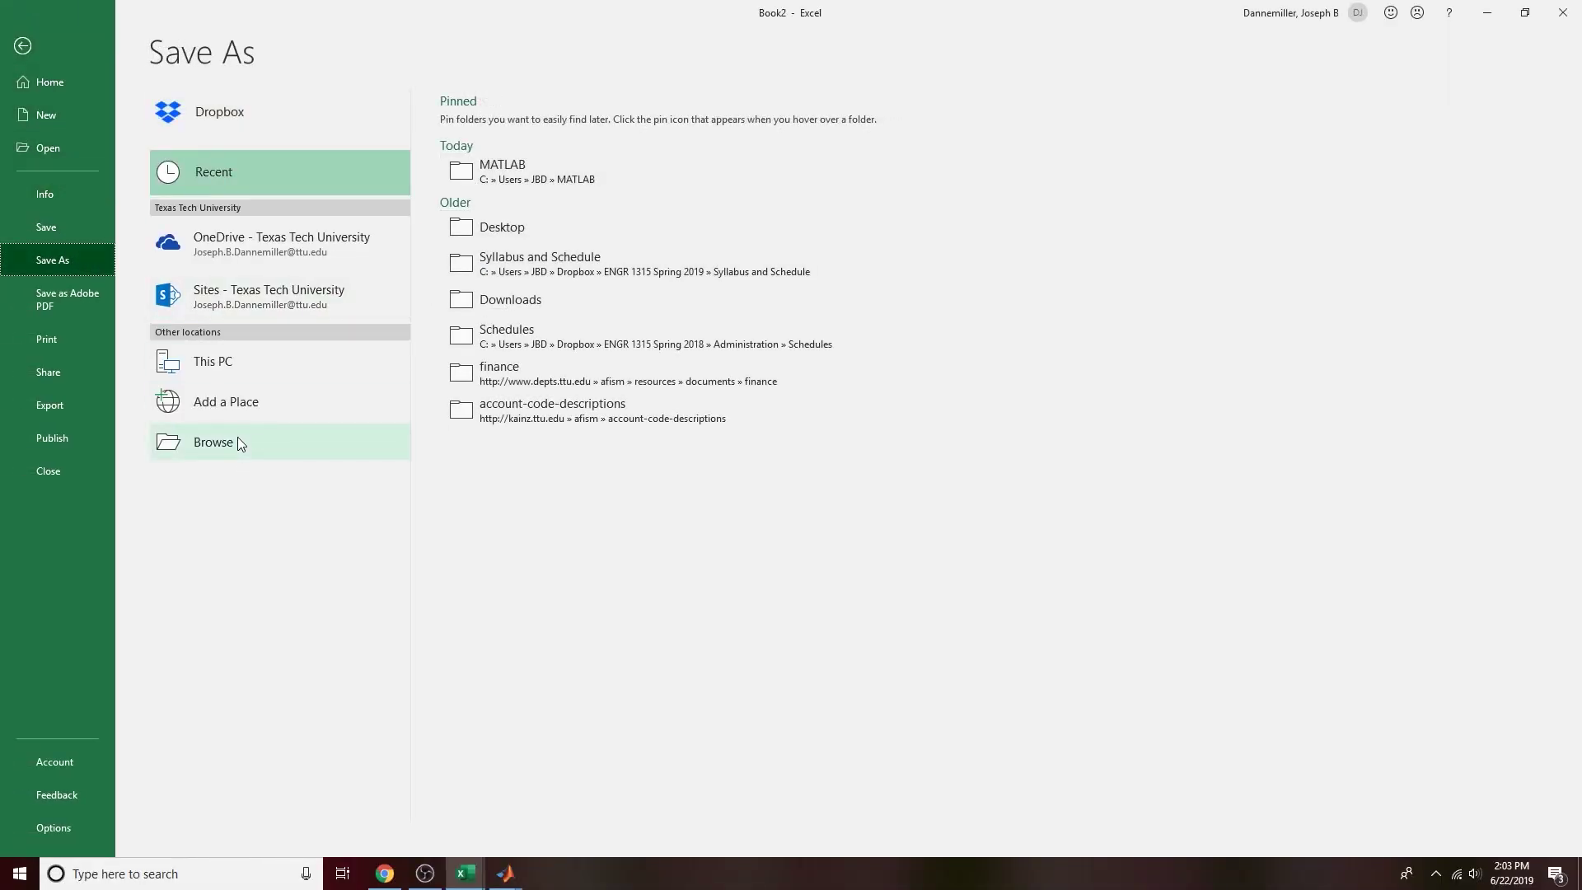
click(518, 169)
click(523, 127)
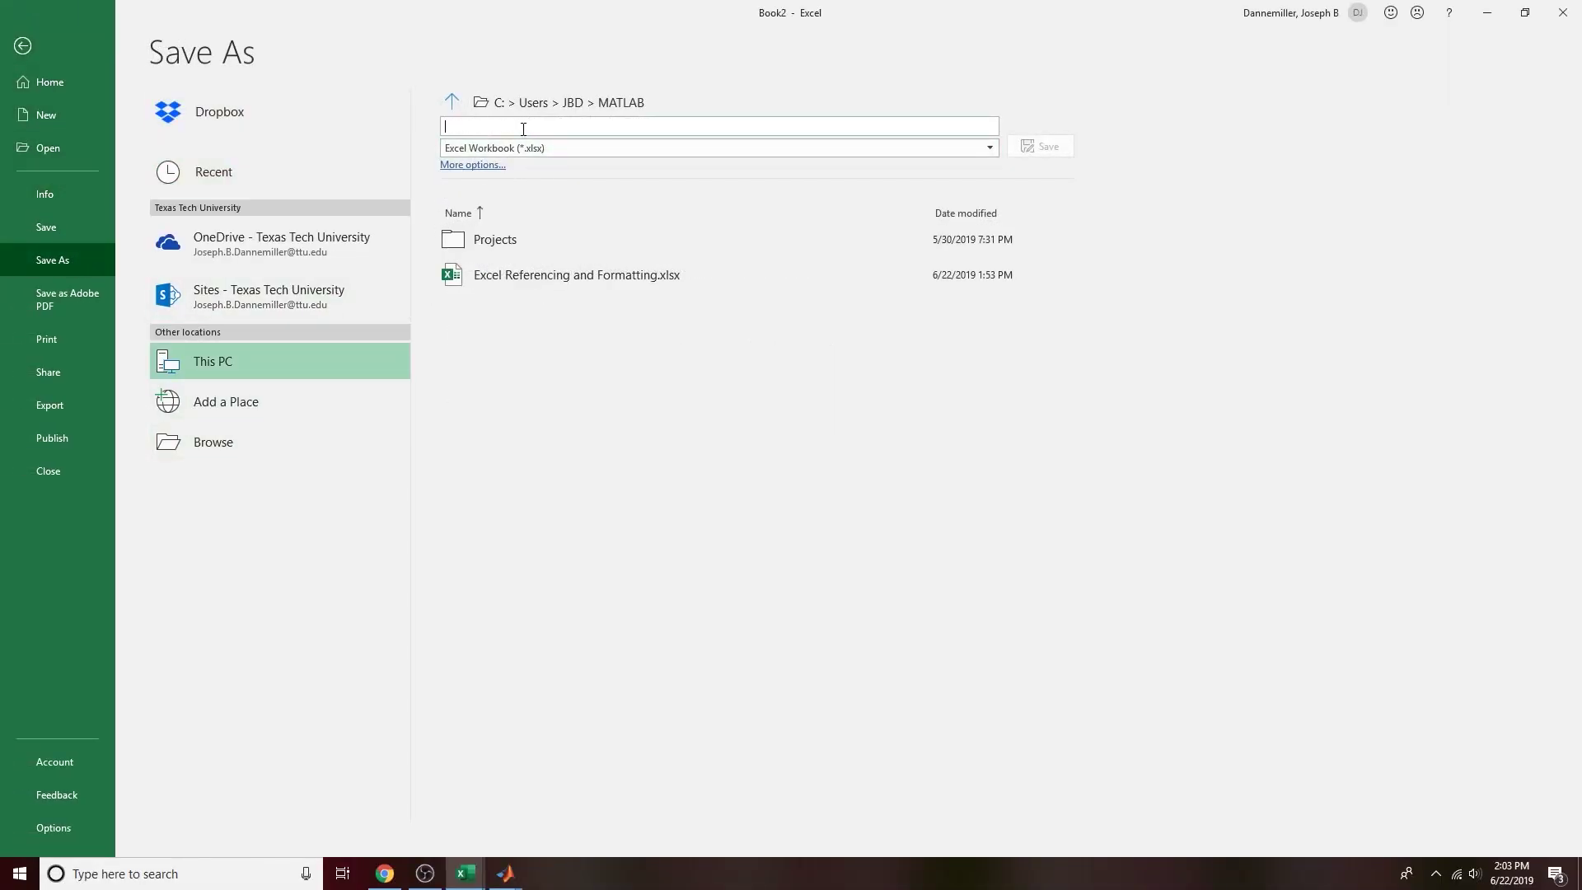
text(Summary Statistics Using Excel)
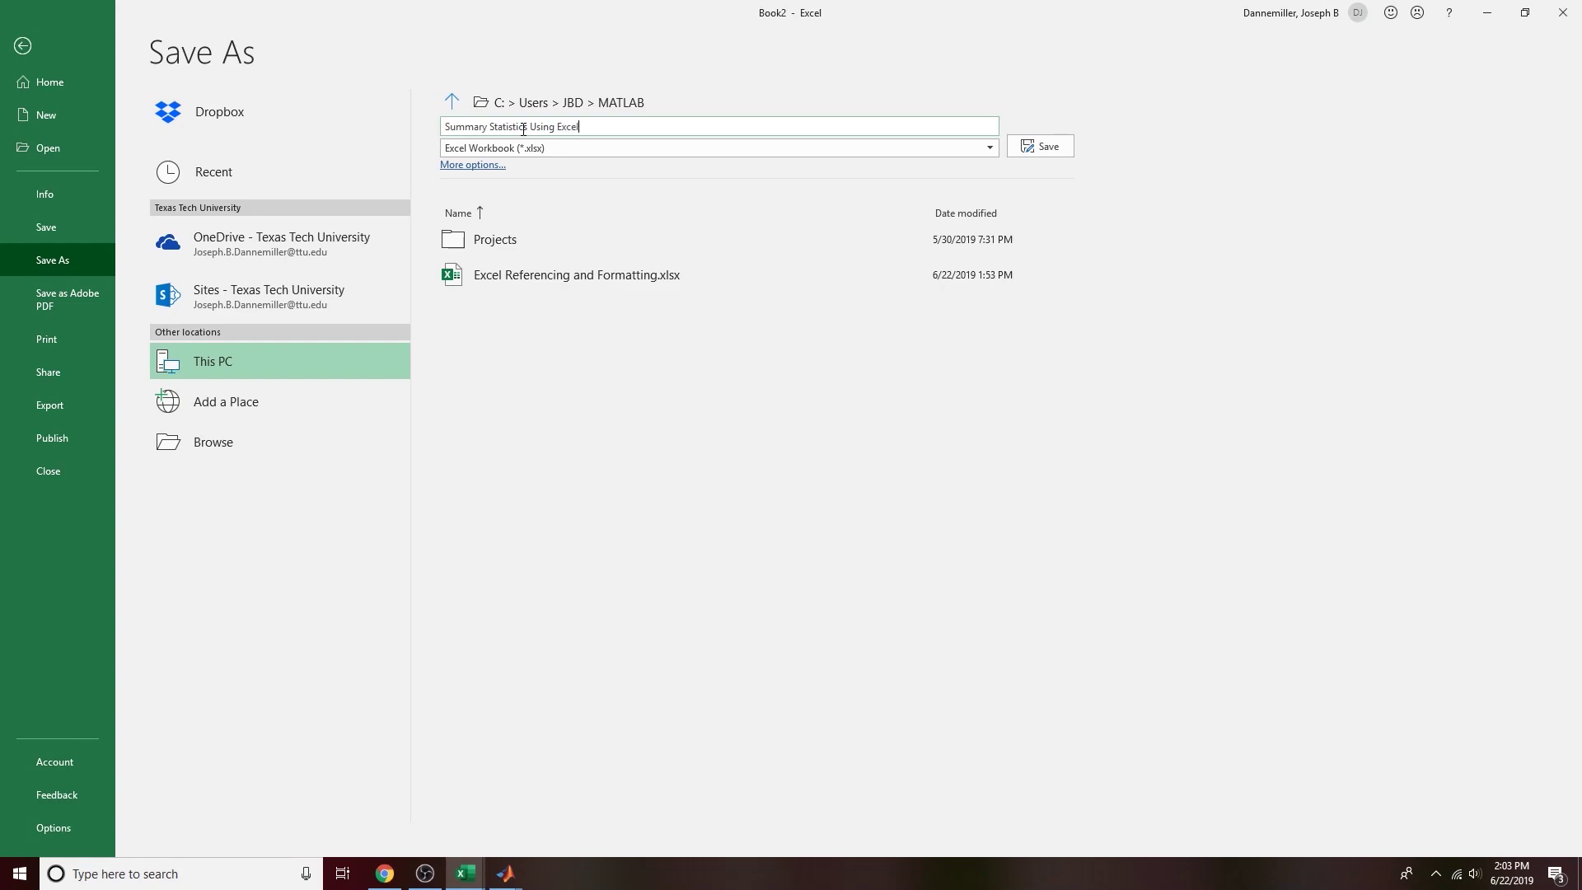
key(Return)
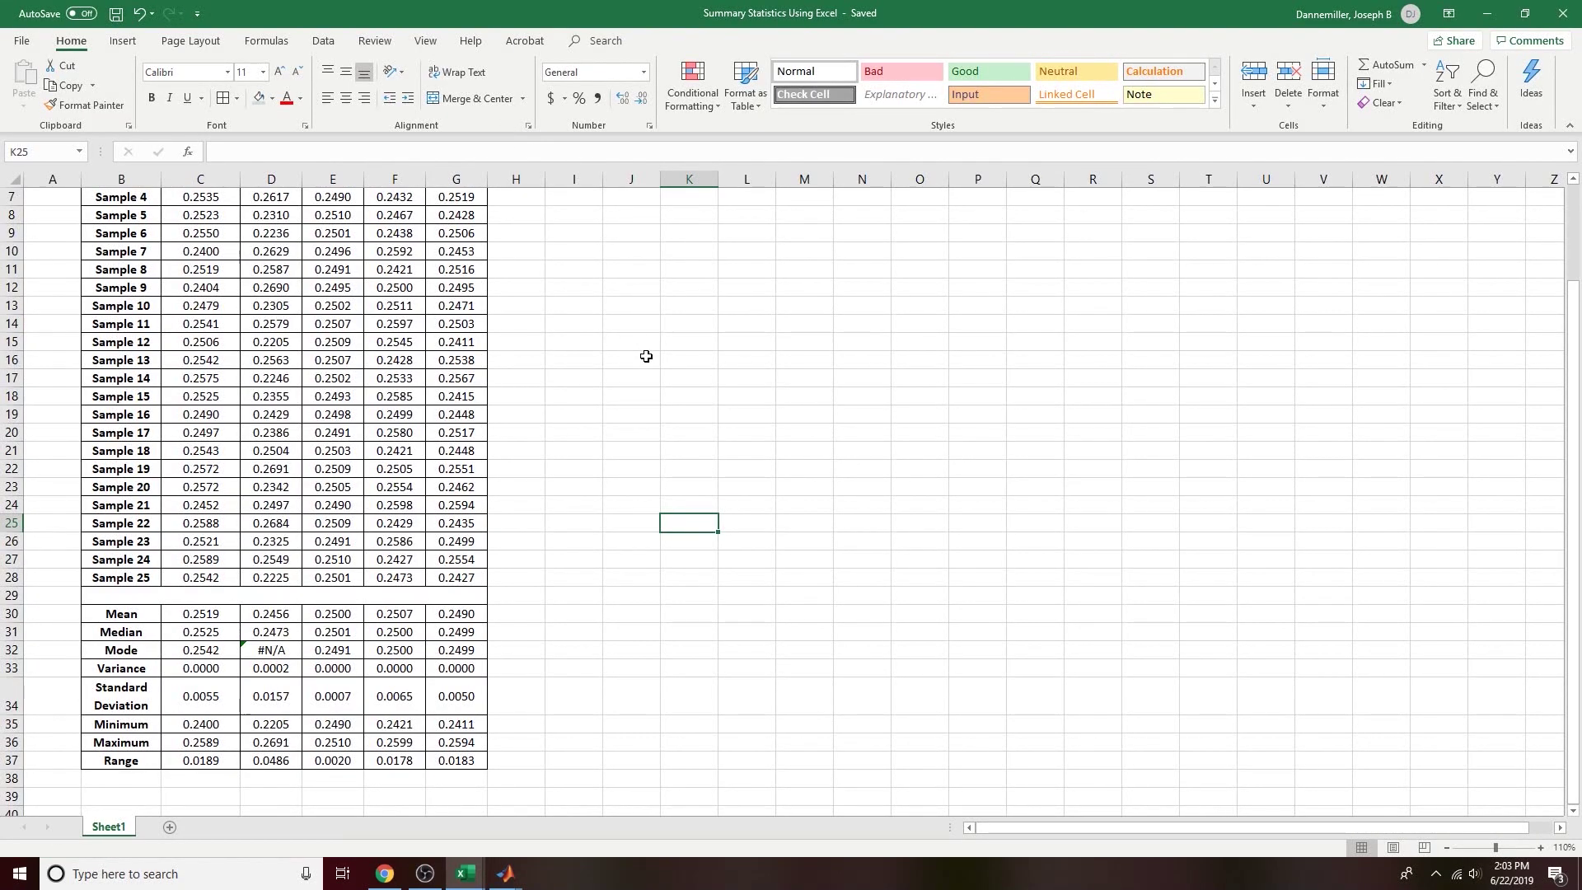
click(20, 42)
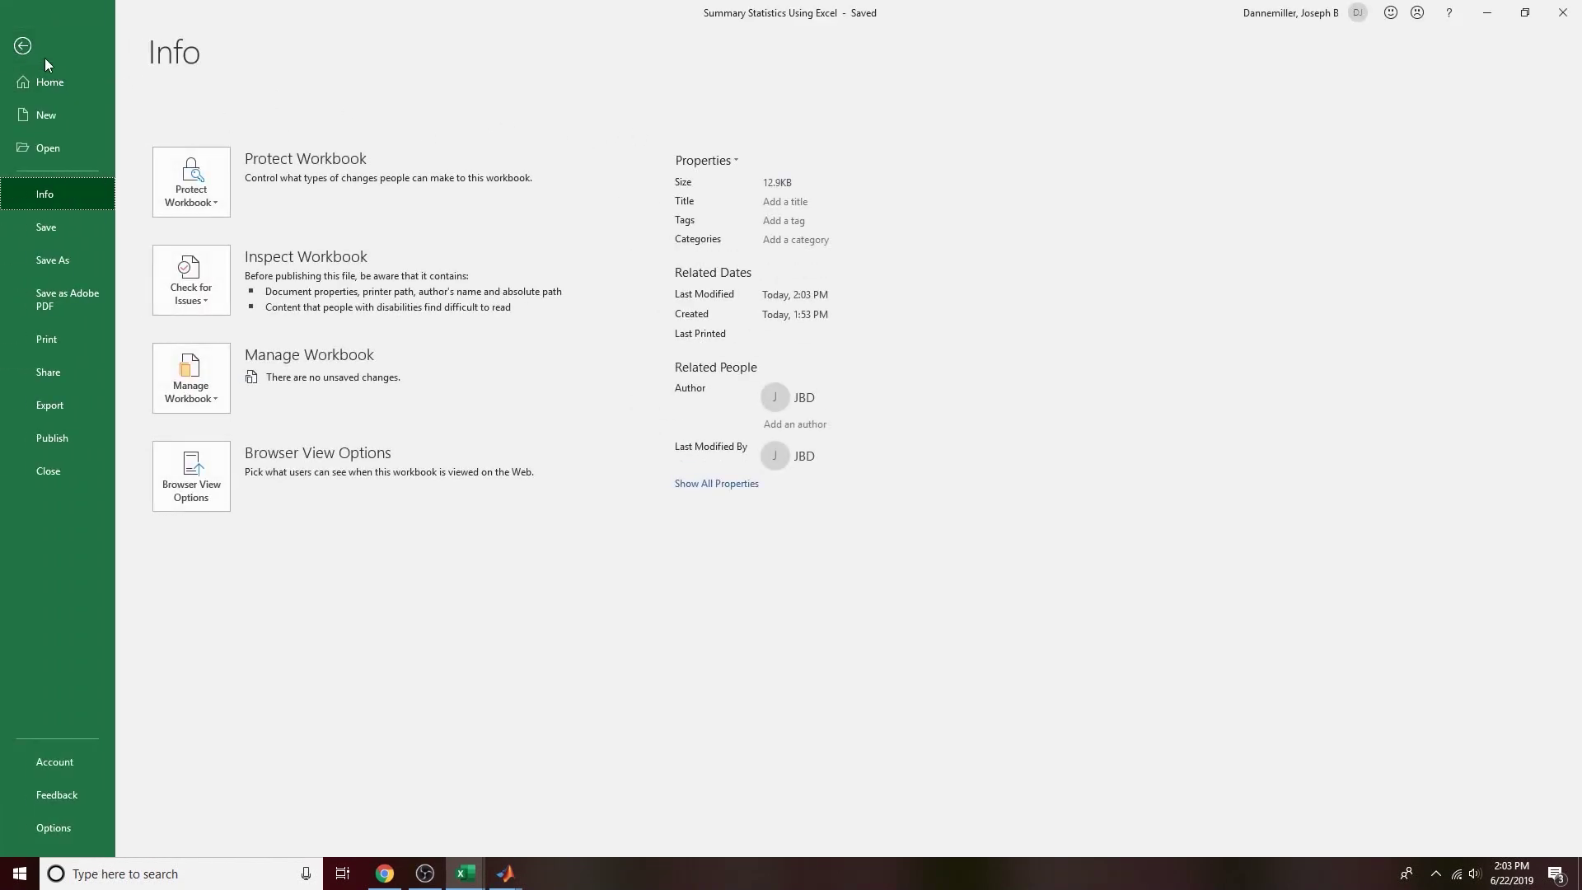
click(46, 61)
Step: Replace the random-number formulas in the sample range C4:G28 with their values by copying and pasting values only over the same cells
scroll(464, 593, up, 3)
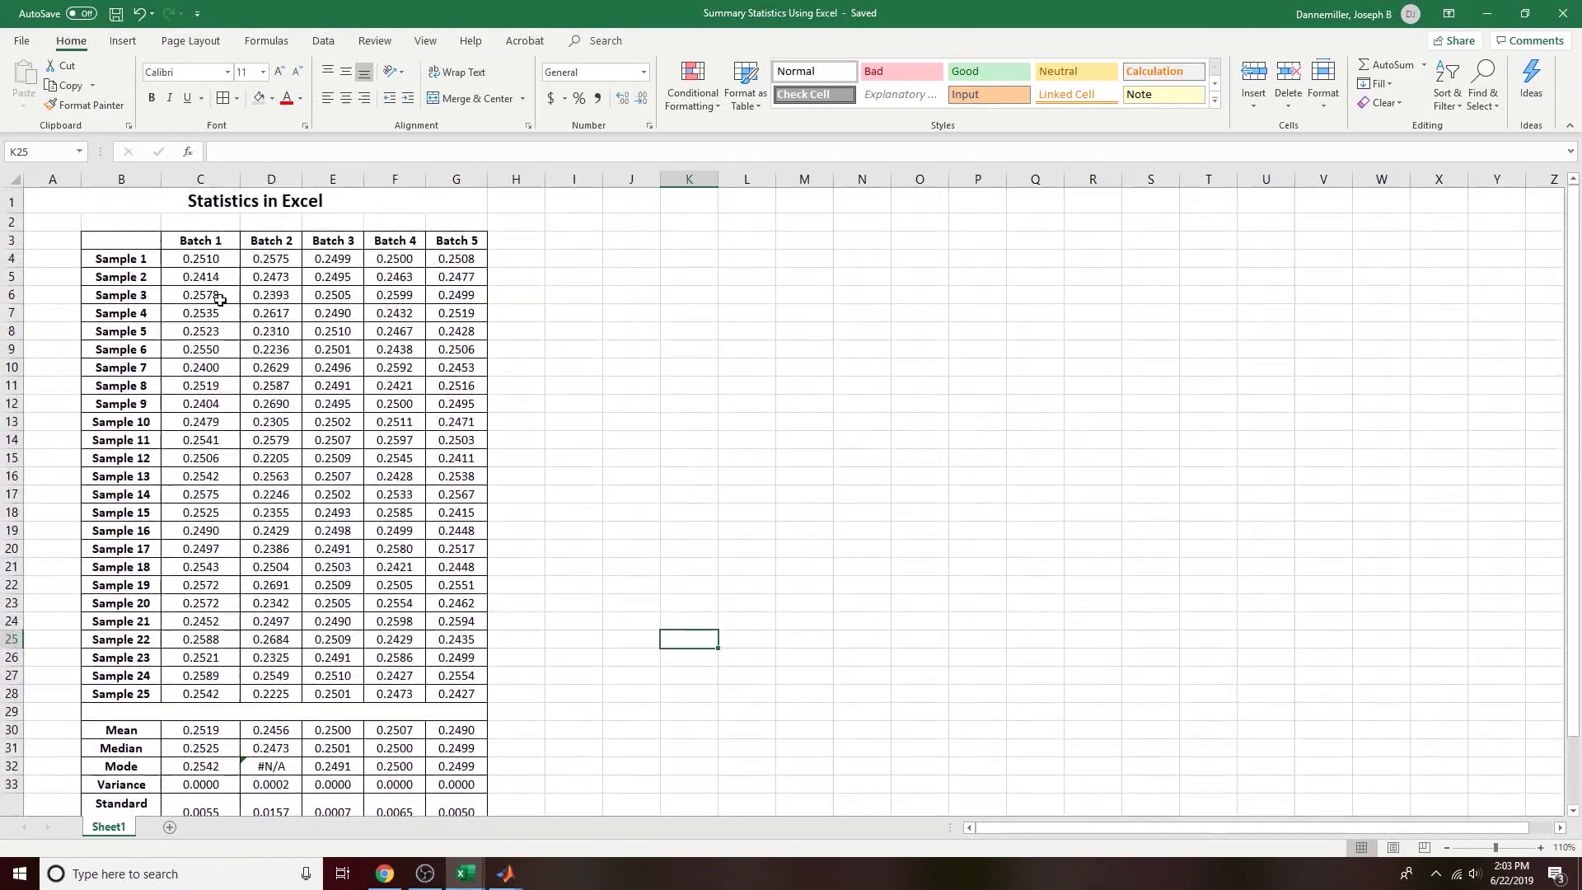
drag(202, 258, 452, 709)
drag(452, 708, 456, 698)
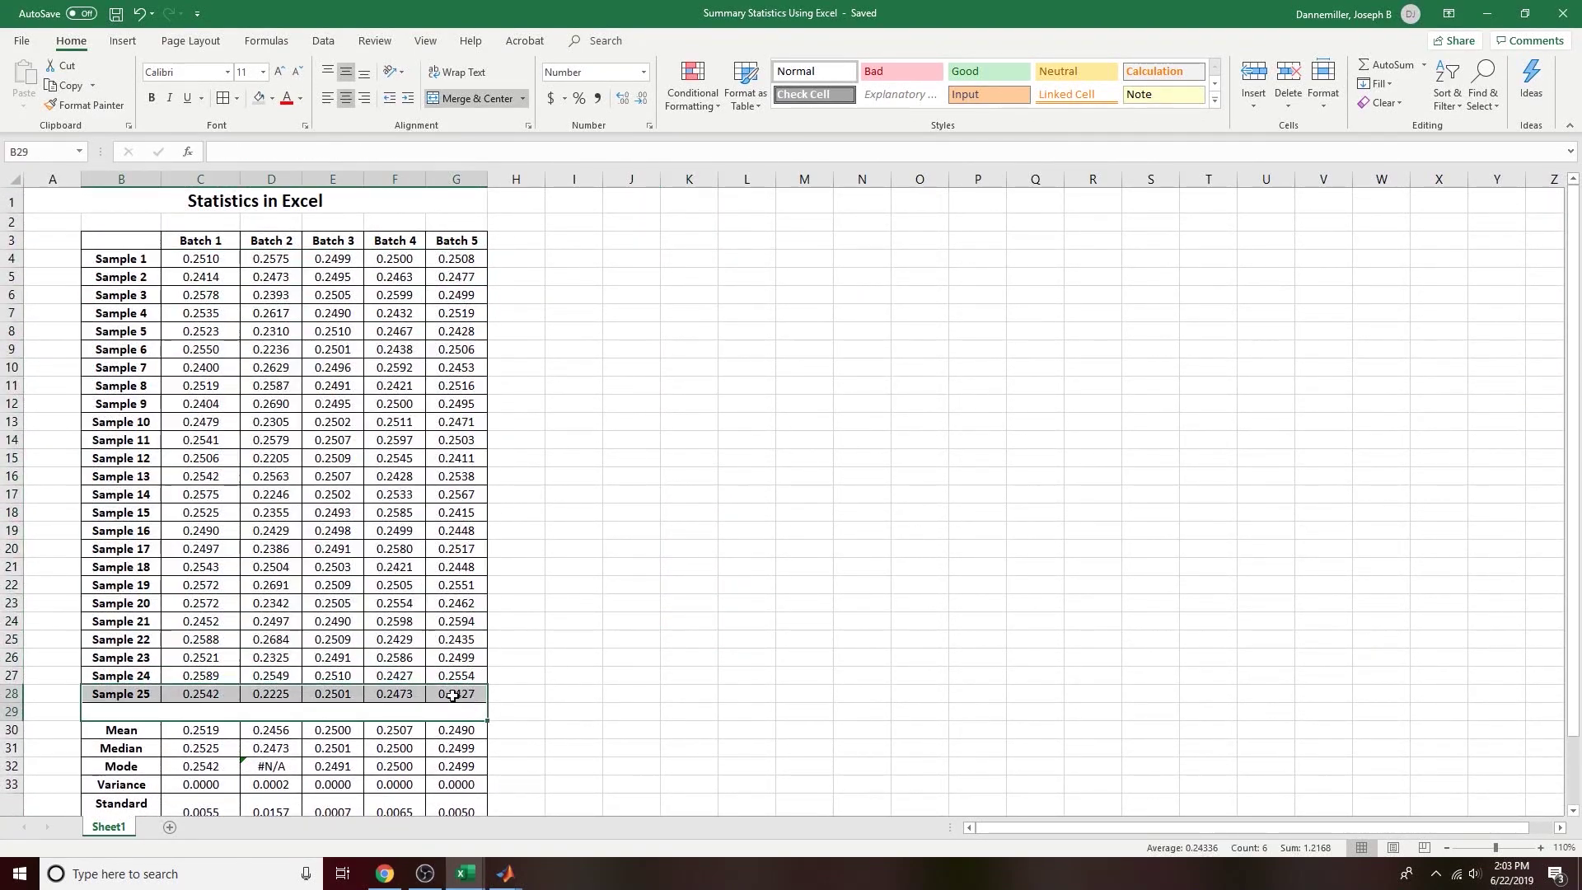
click(454, 696)
drag(215, 263, 477, 697)
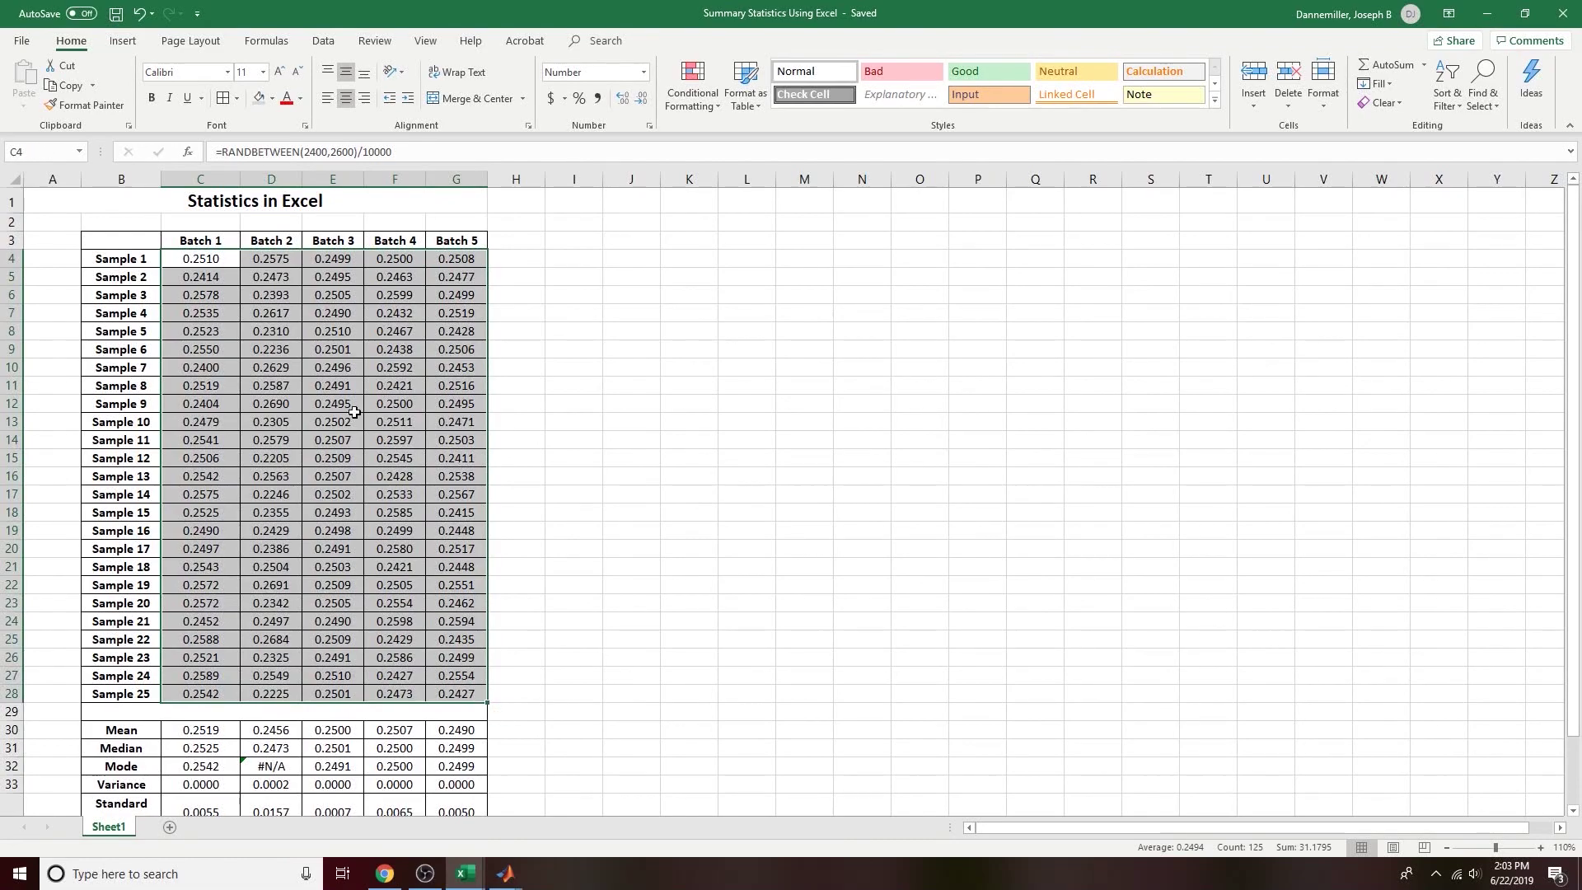
right_click(215, 265)
click(256, 298)
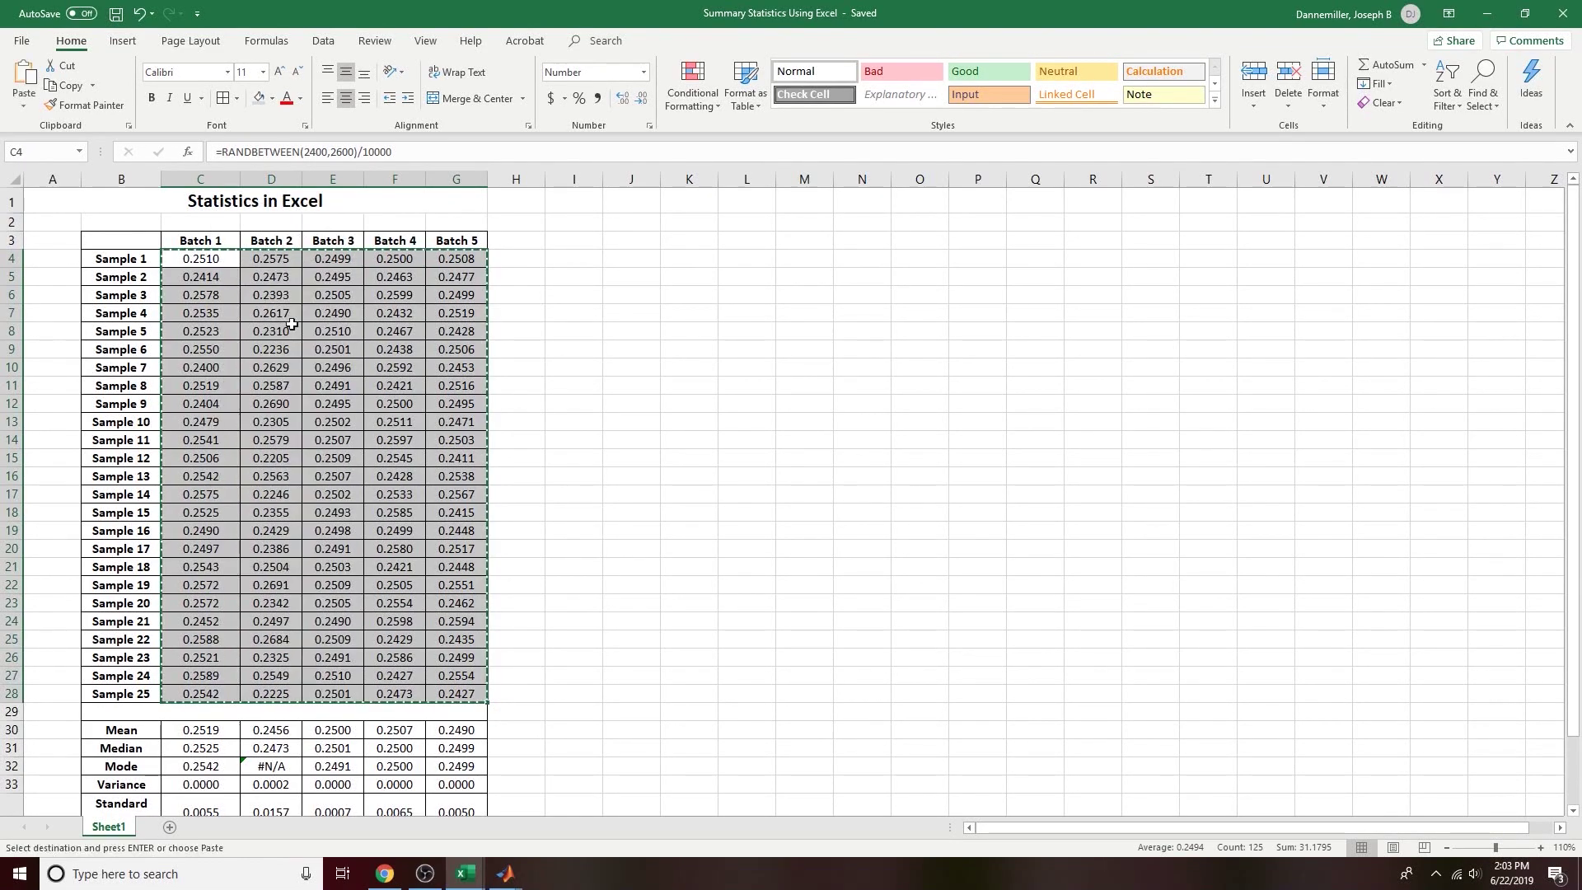
right_click(208, 266)
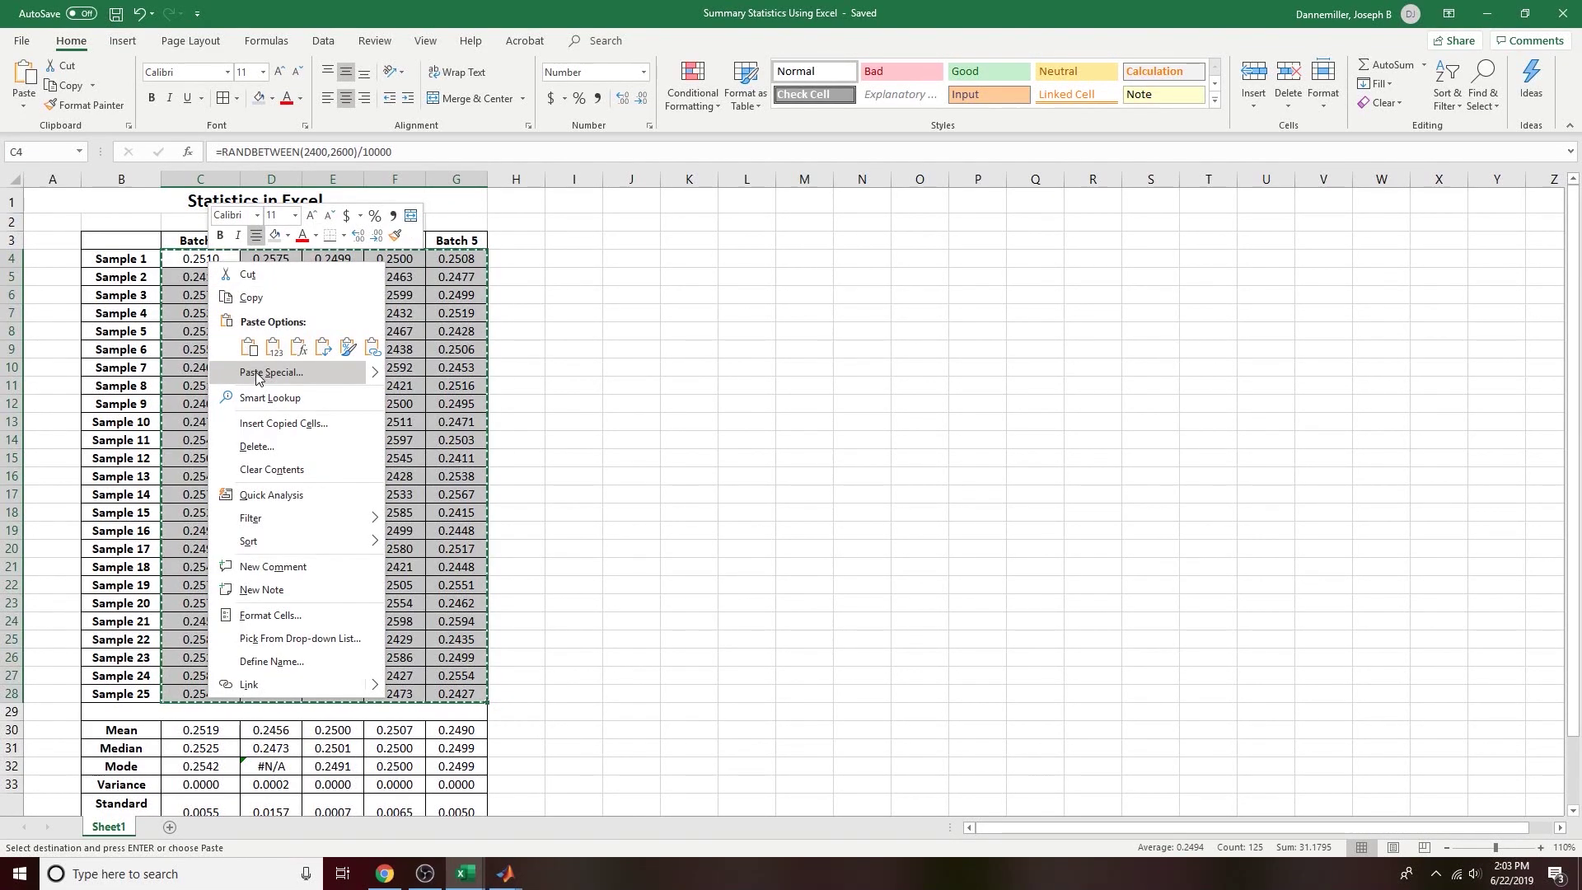
mouse_move(299, 375)
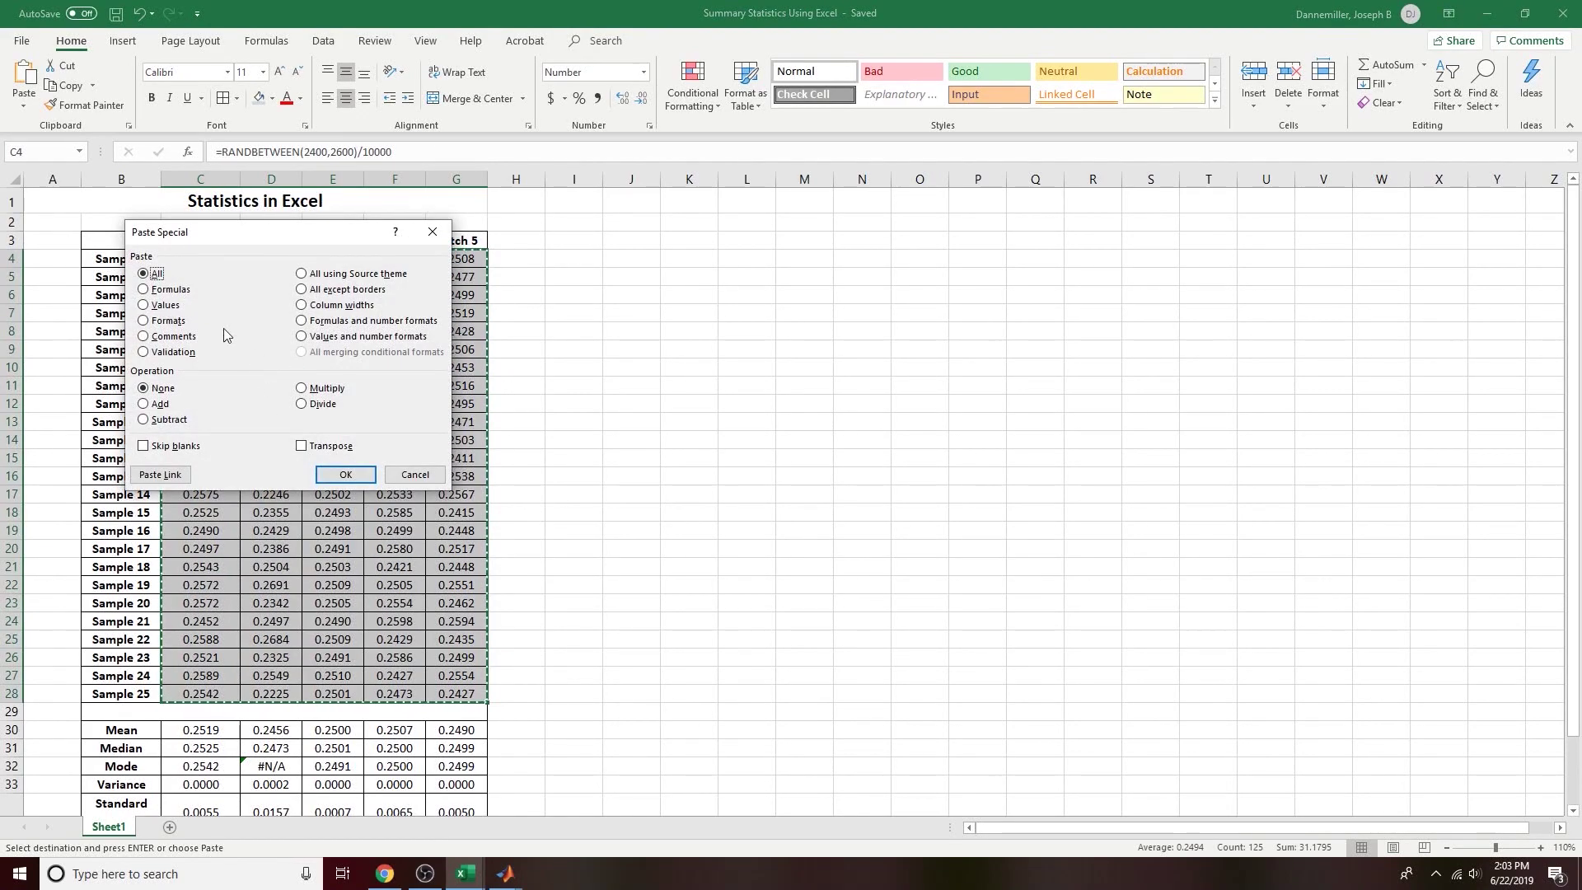
click(164, 307)
click(340, 475)
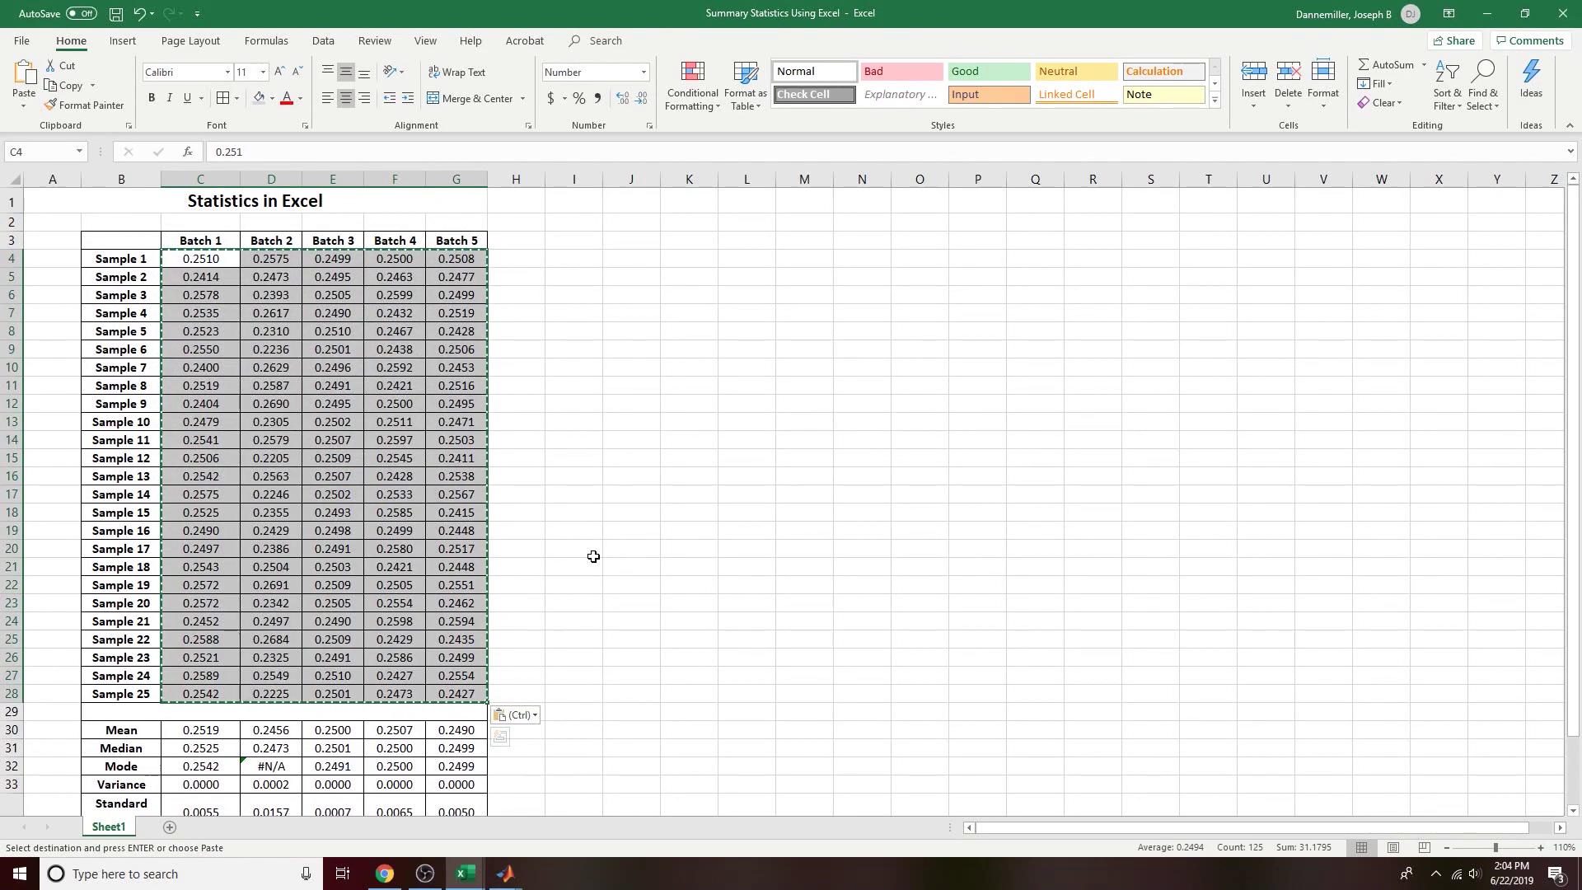
right_click(216, 260)
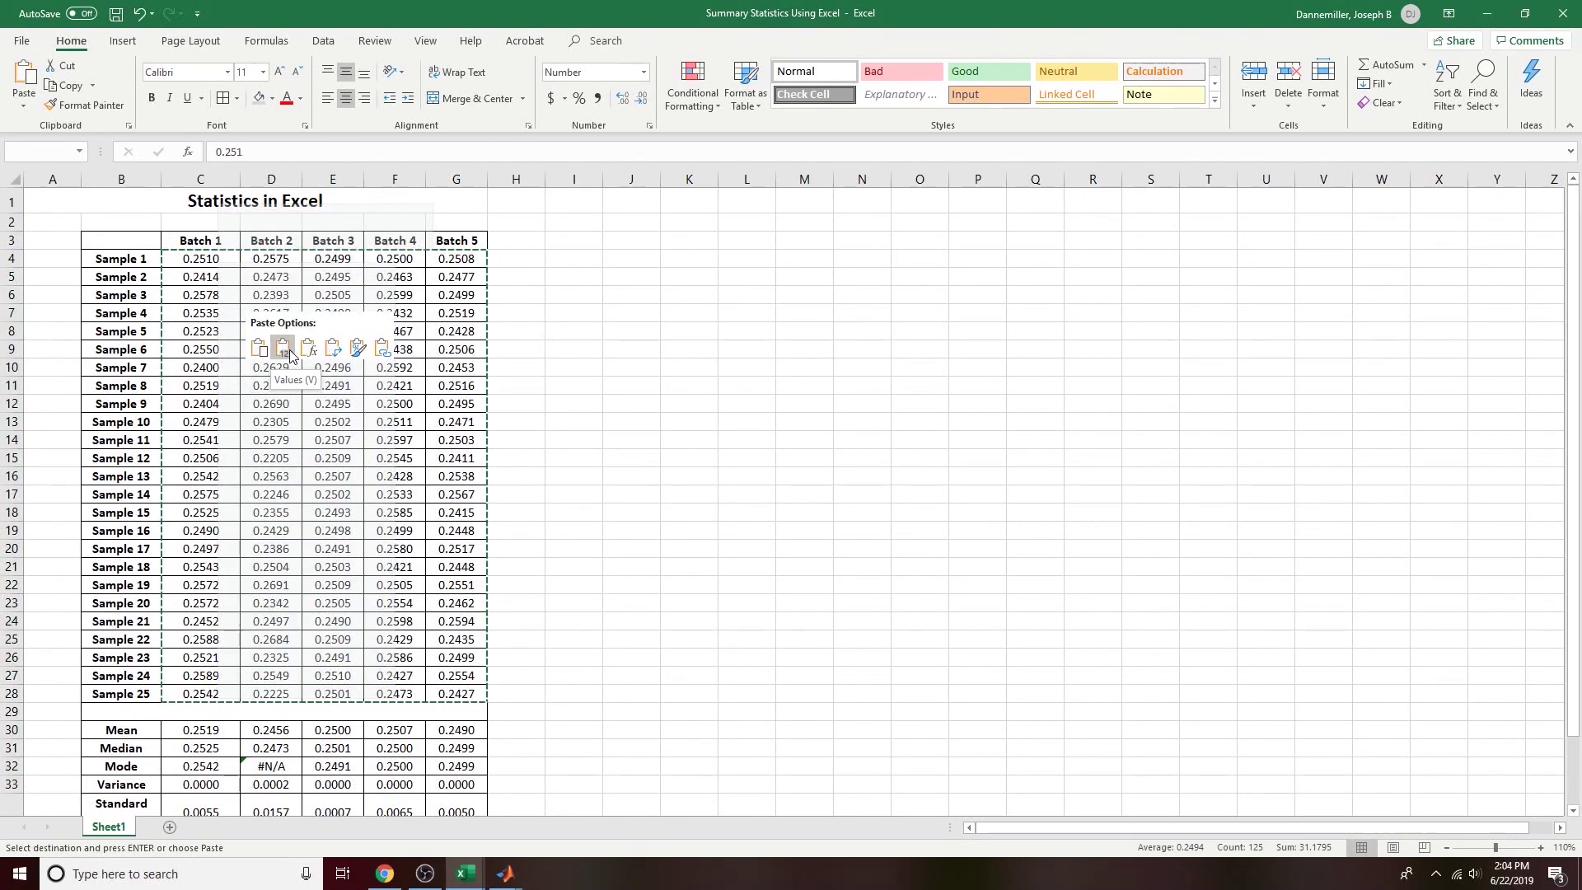
click(287, 353)
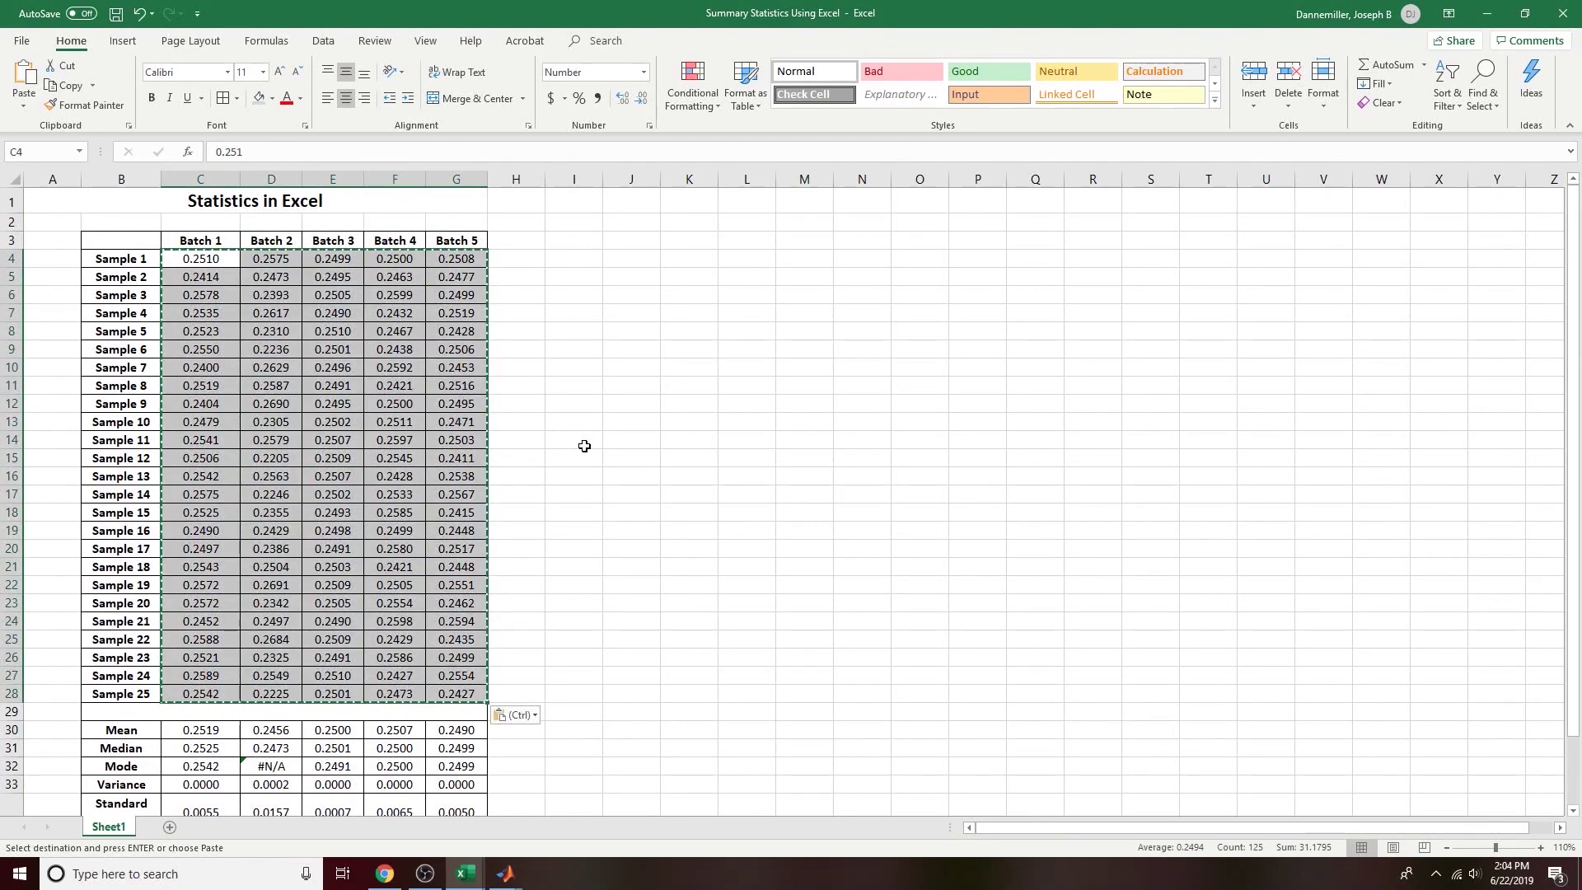
Step: Enter throwaway test letters in J10:J15 and clear them from the cells
click(649, 361)
text(f g d s as a)
key(Return)
drag(630, 369, 625, 455)
right_click(627, 454)
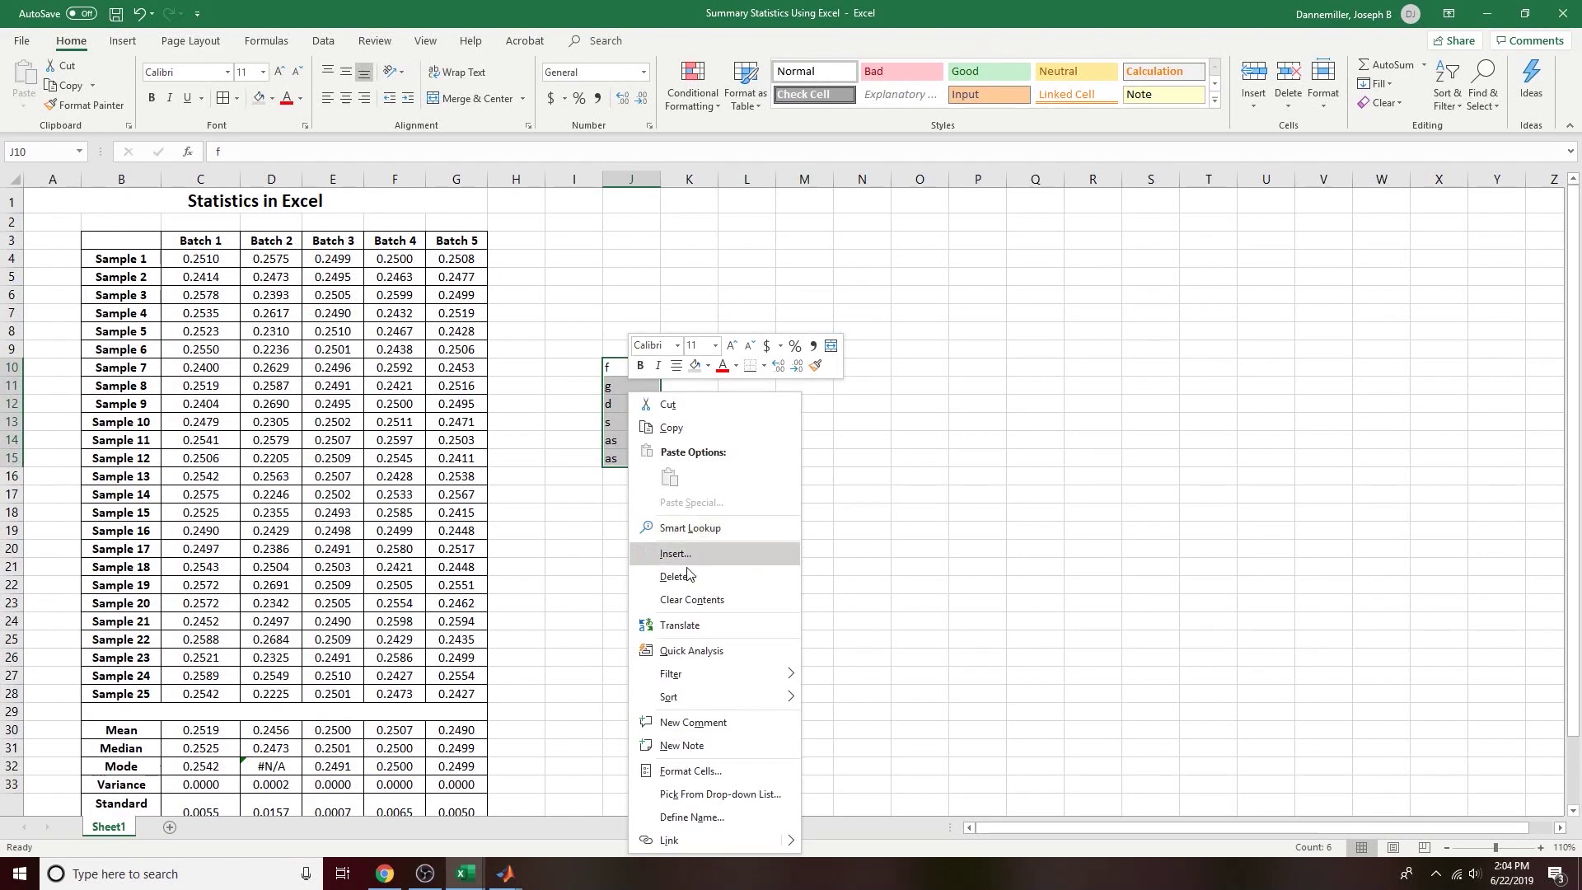
click(693, 599)
Step: Save the workbook with the fixed sample values
drag(631, 530, 631, 512)
click(113, 17)
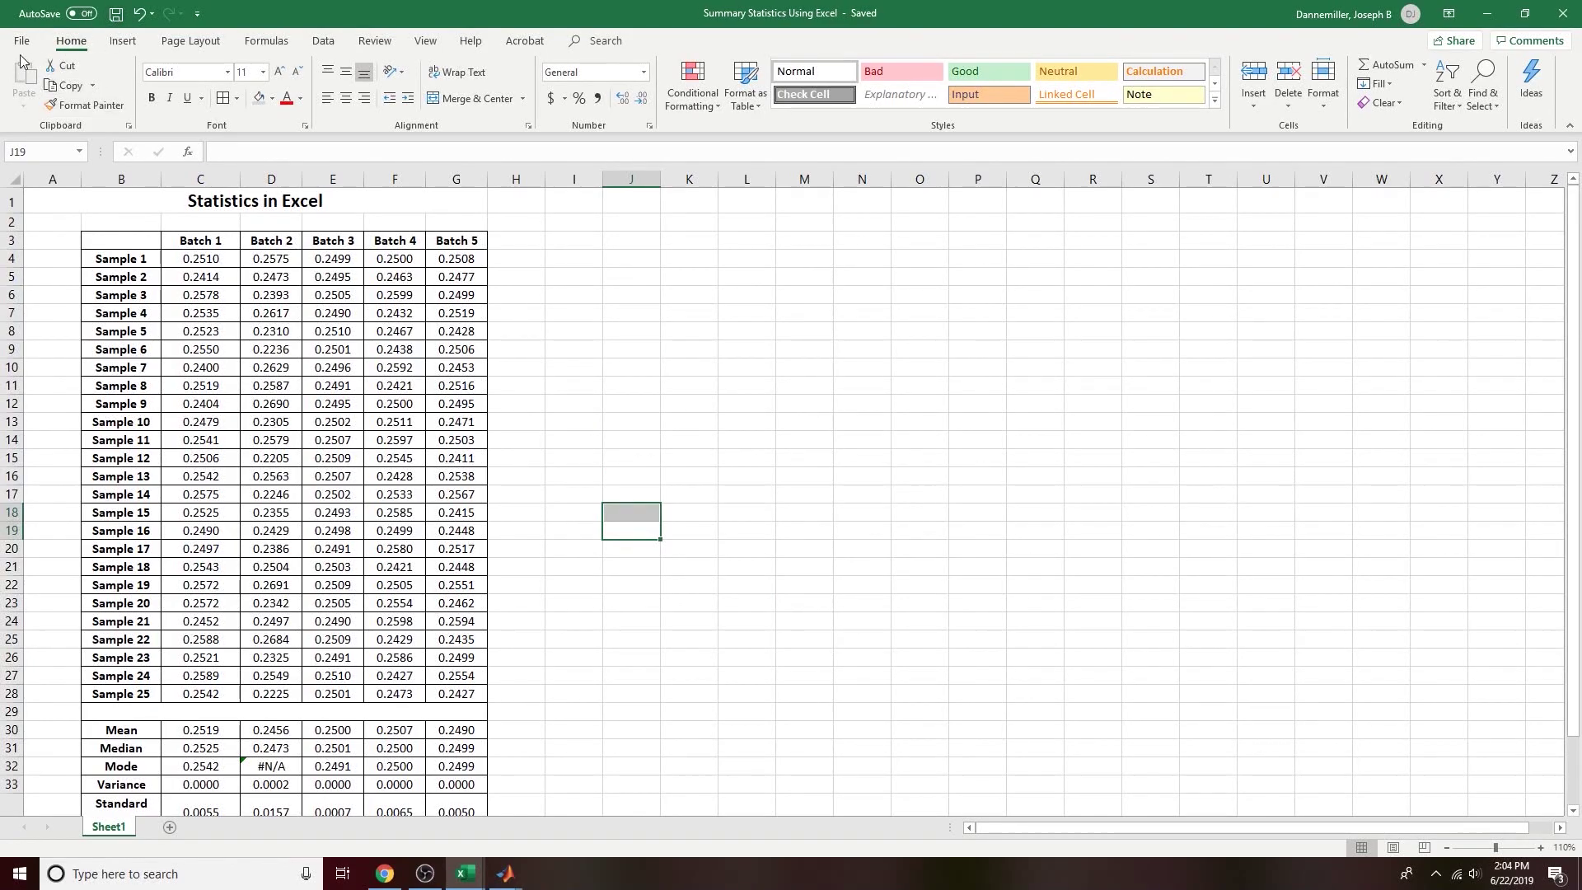
Step: Copy the sample data C4:G28 and paste only its values at A1 of a new blank workbook
click(192, 258)
drag(192, 258, 462, 698)
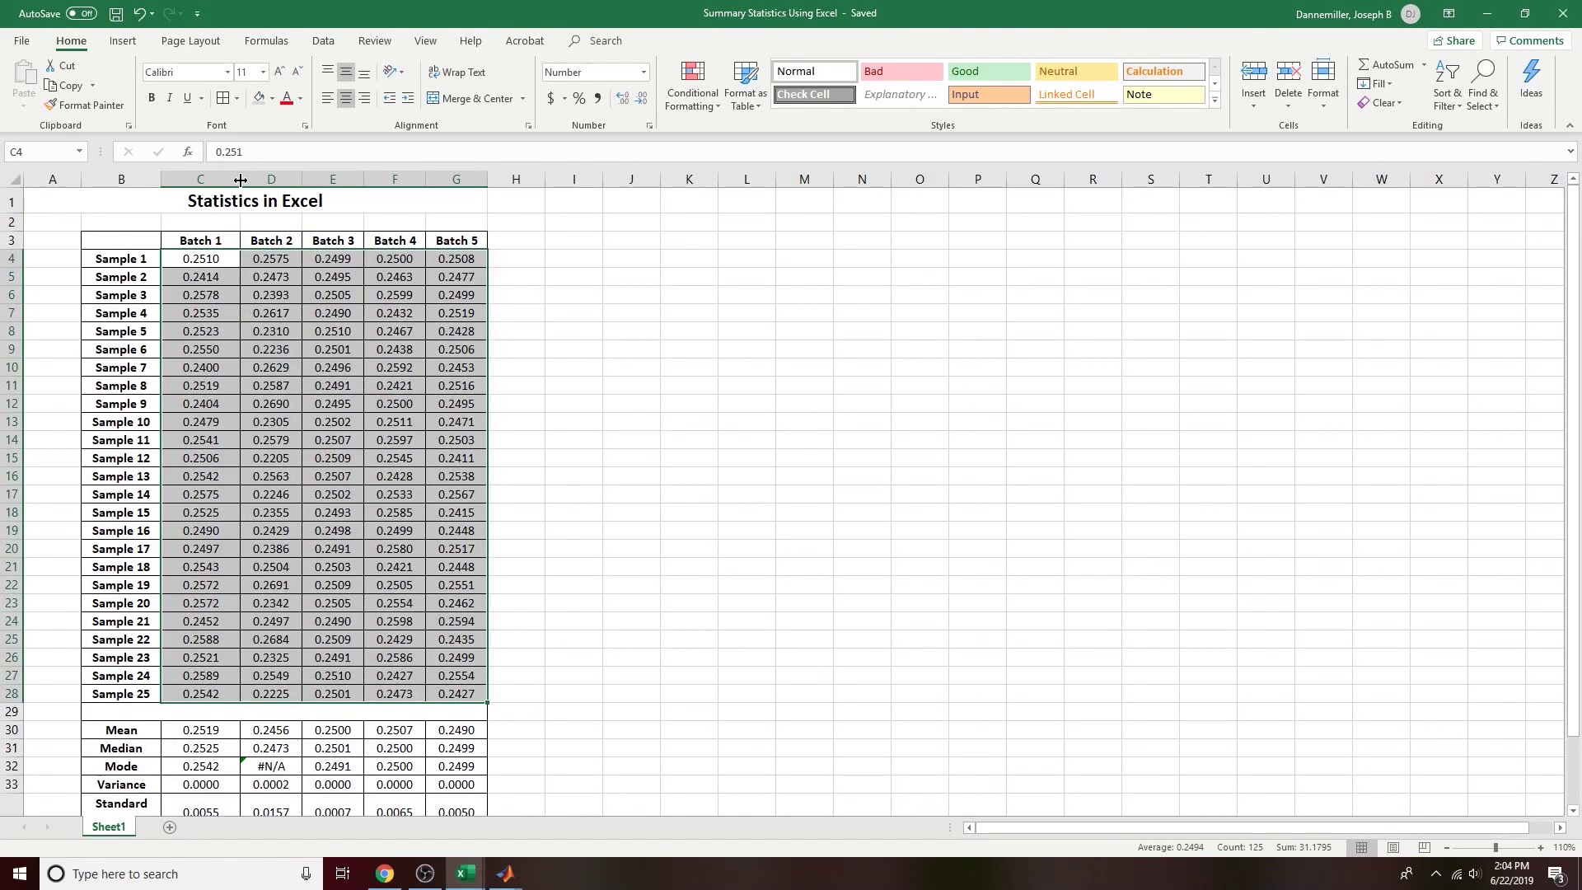
right_click(213, 260)
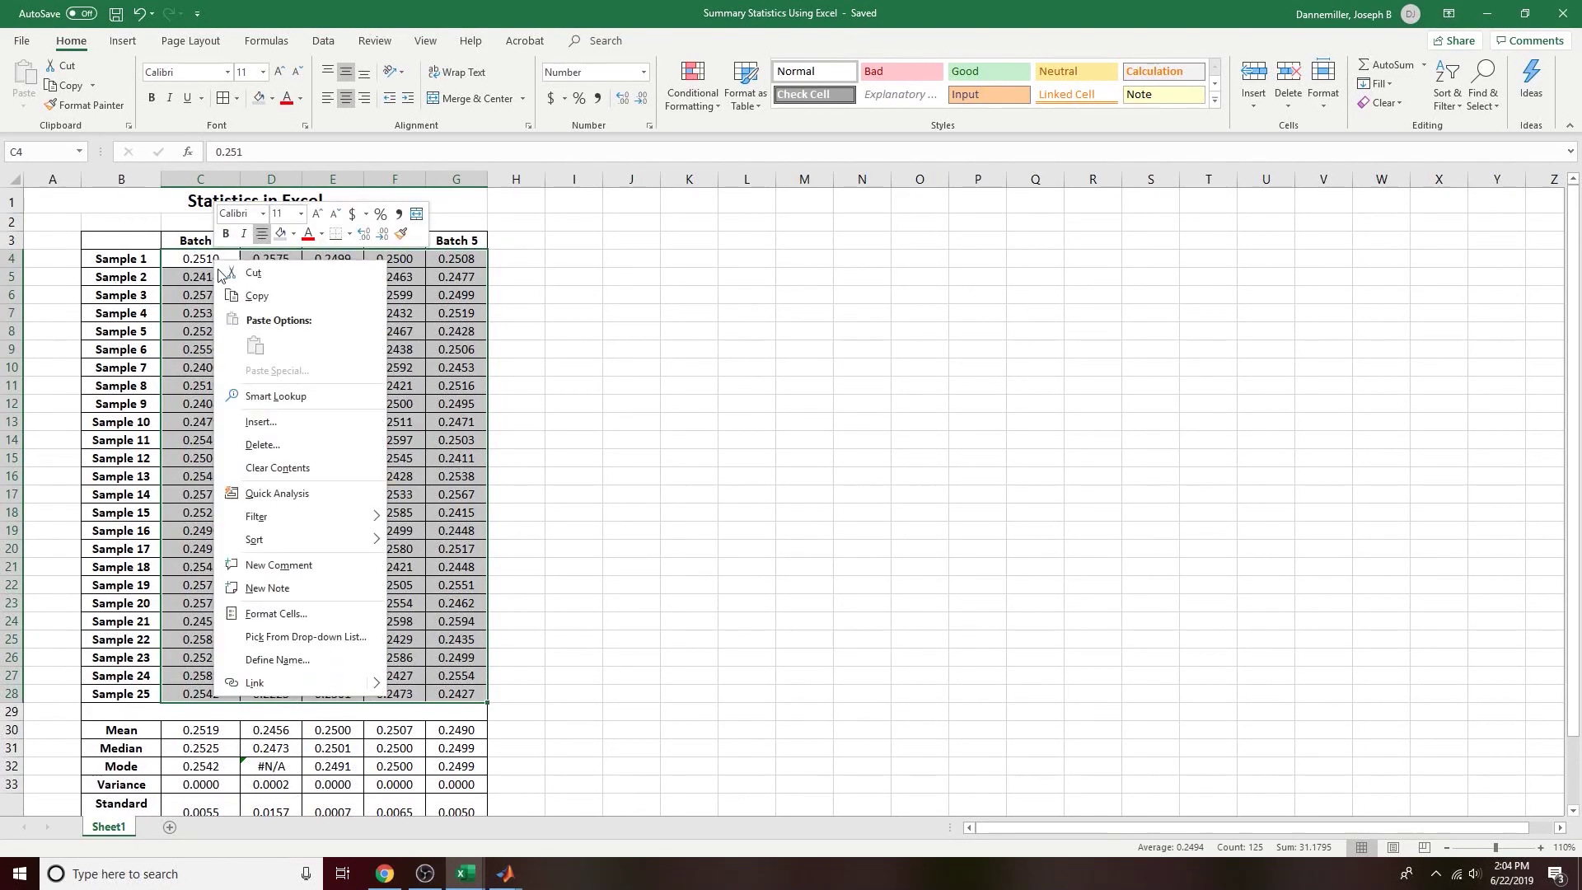
click(255, 298)
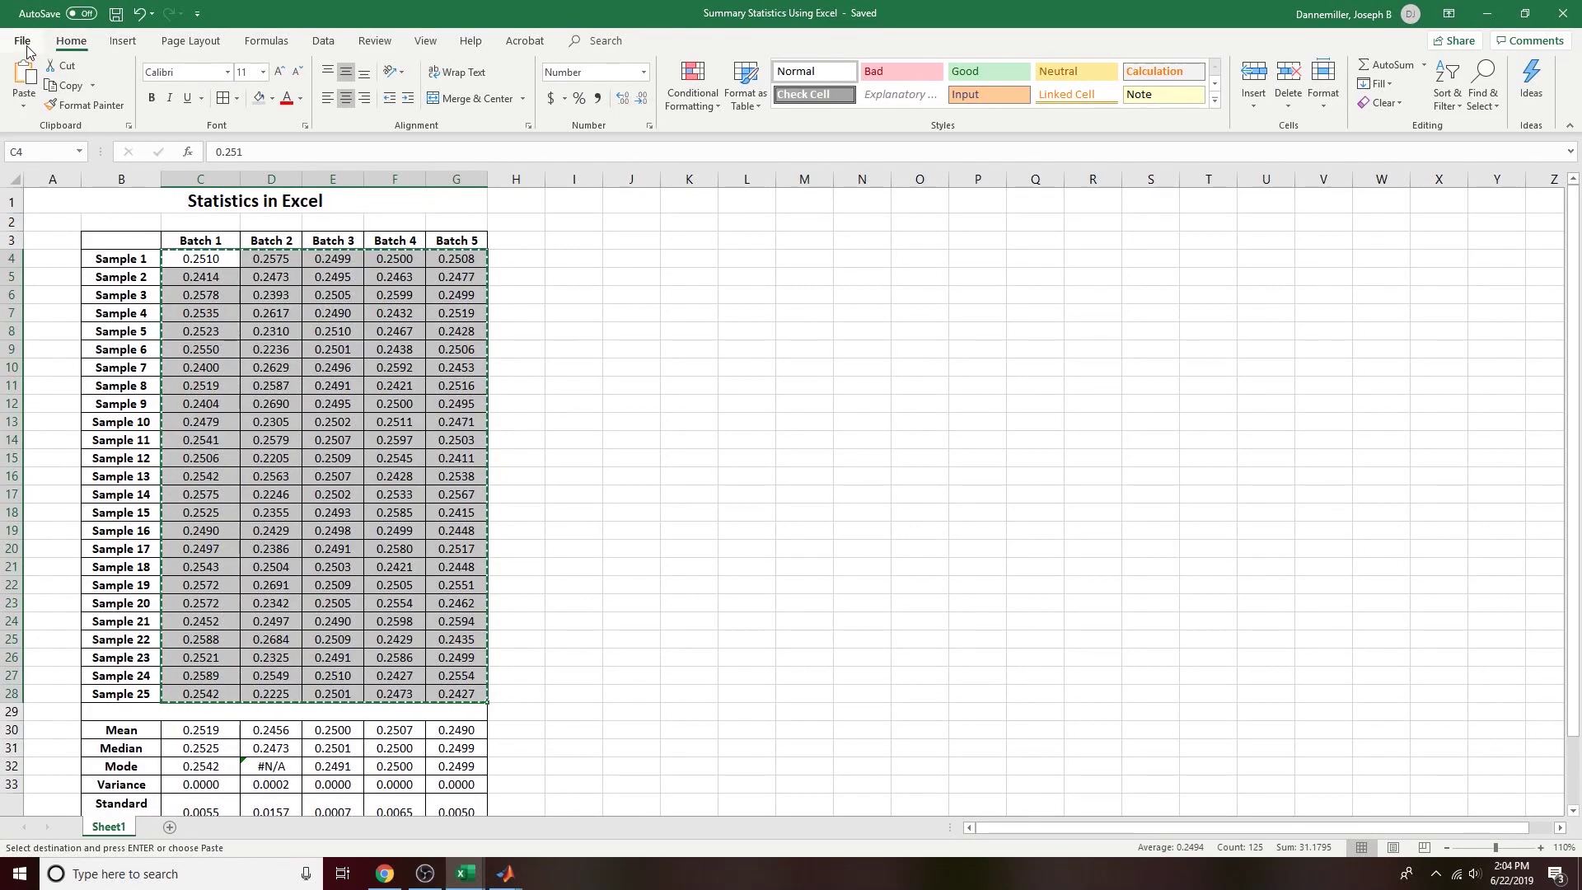
click(21, 40)
click(46, 114)
click(280, 279)
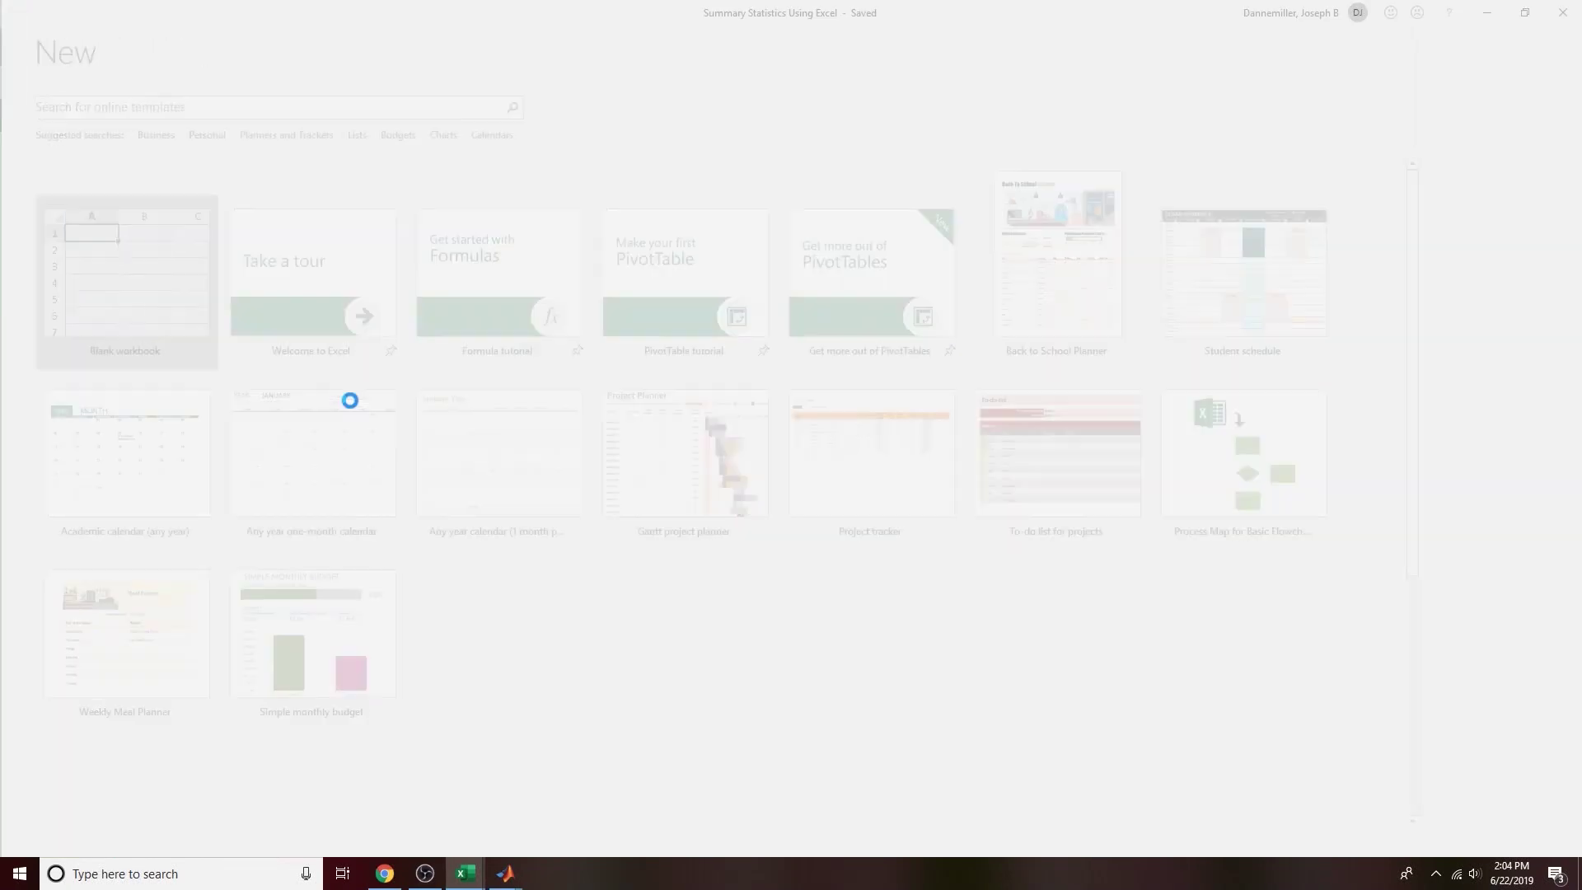
right_click(56, 197)
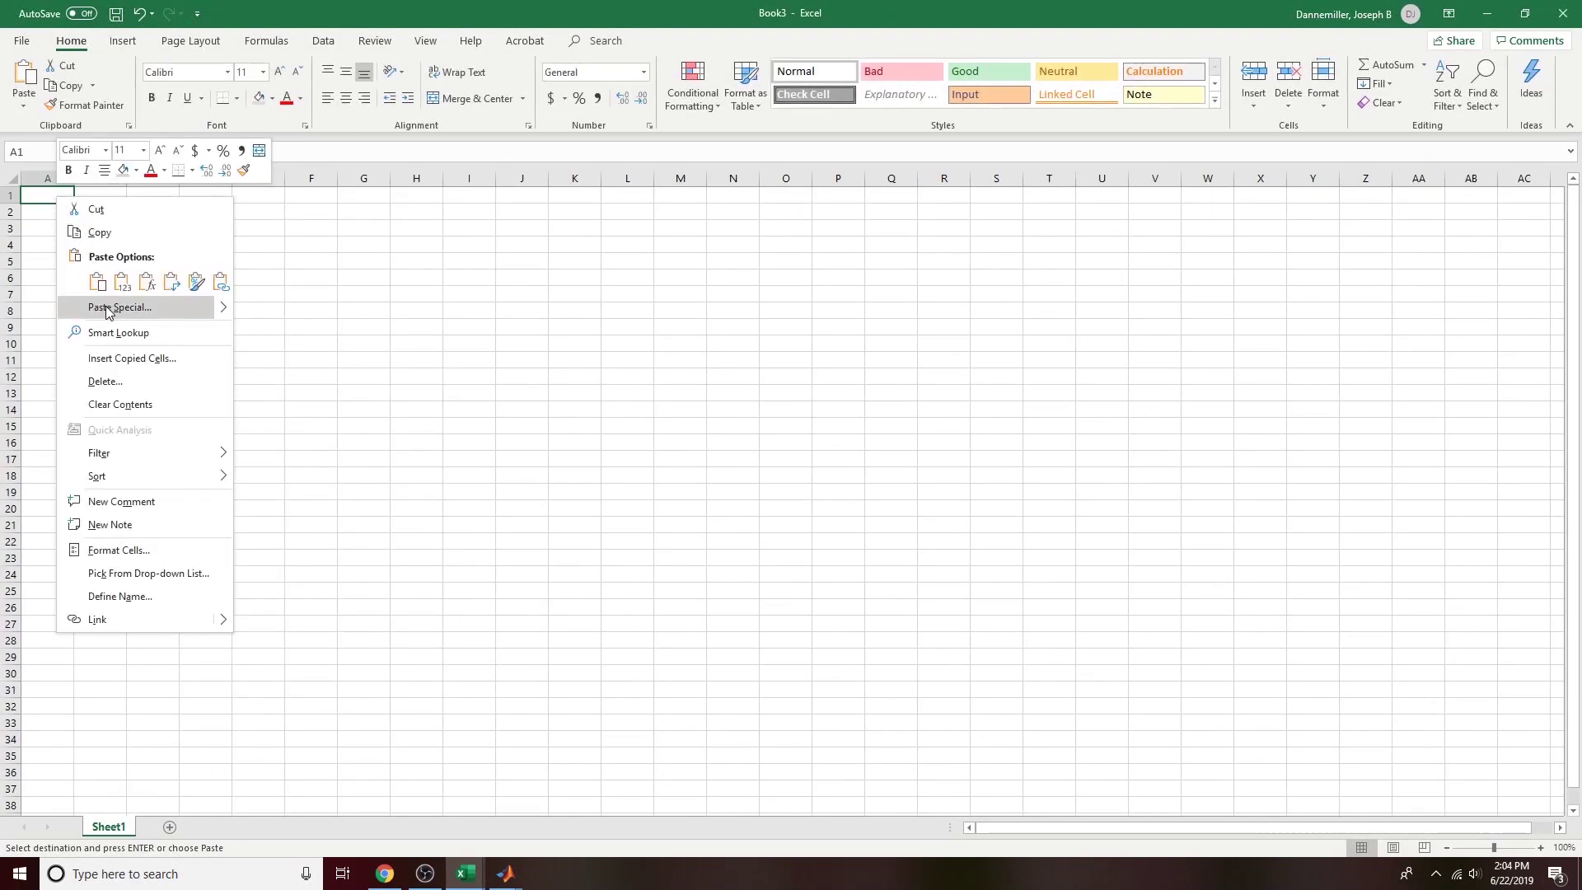
click(117, 285)
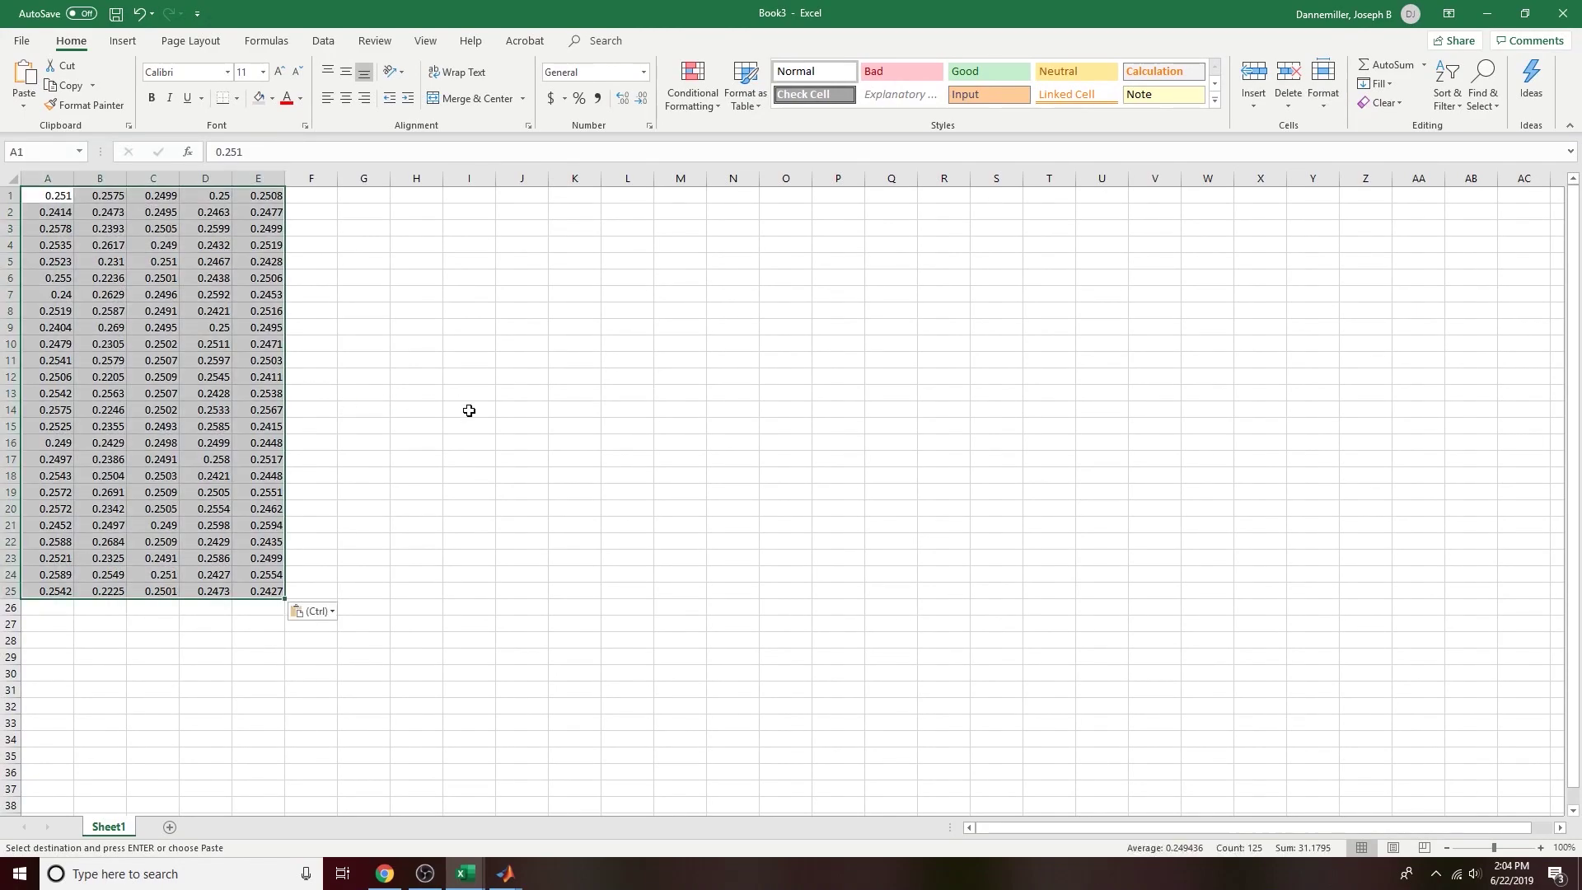
click(416, 422)
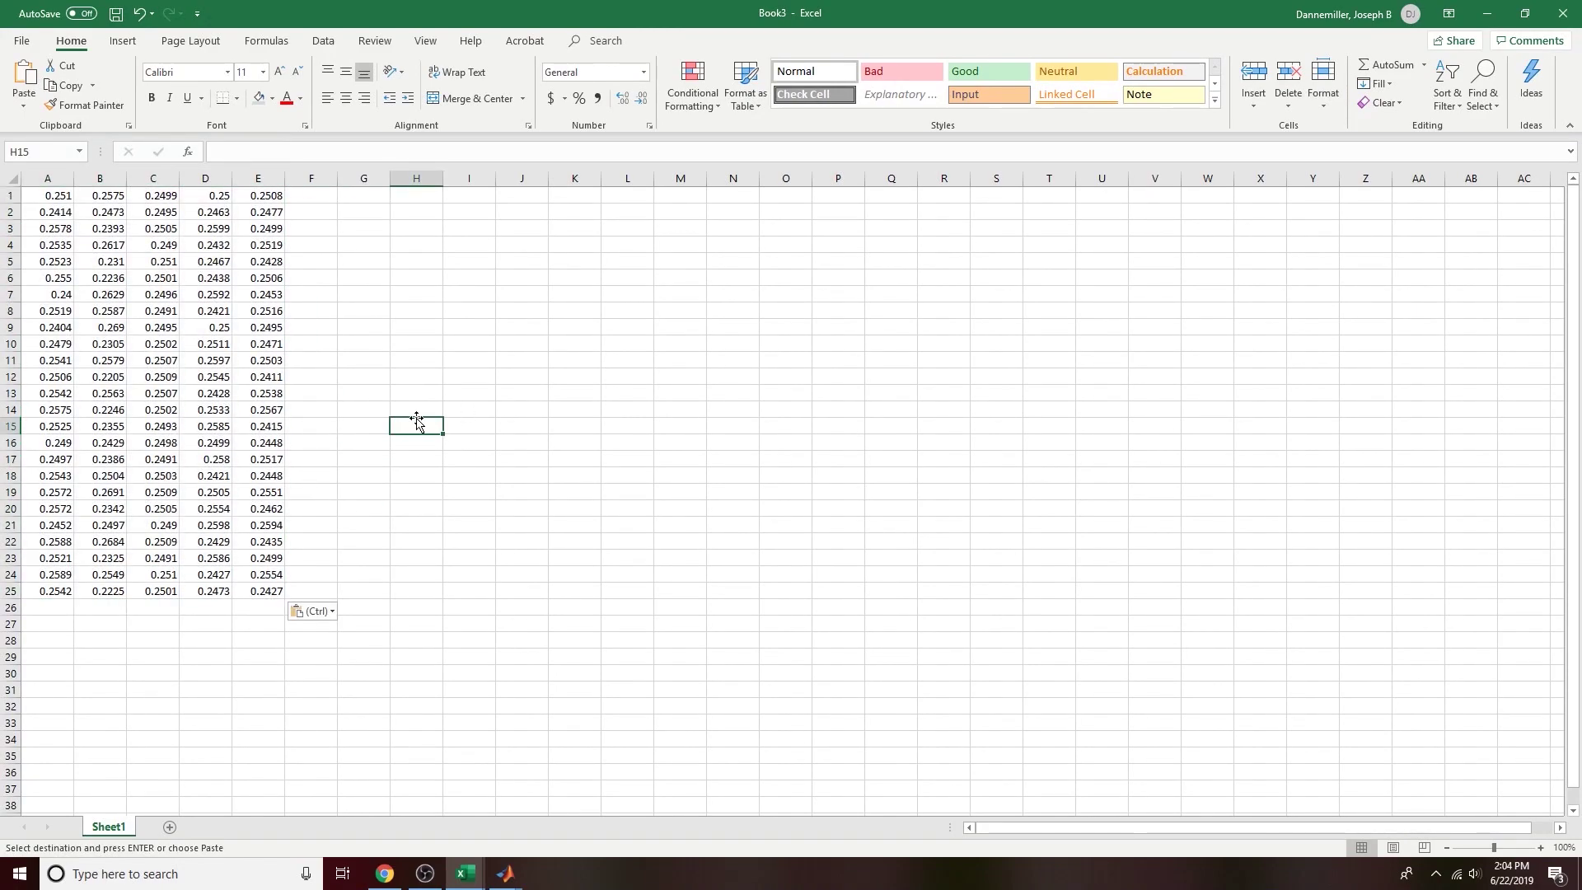
Step: Save the new workbook in the MATLAB folder as "Batch Data from Excel"
click(30, 42)
click(65, 263)
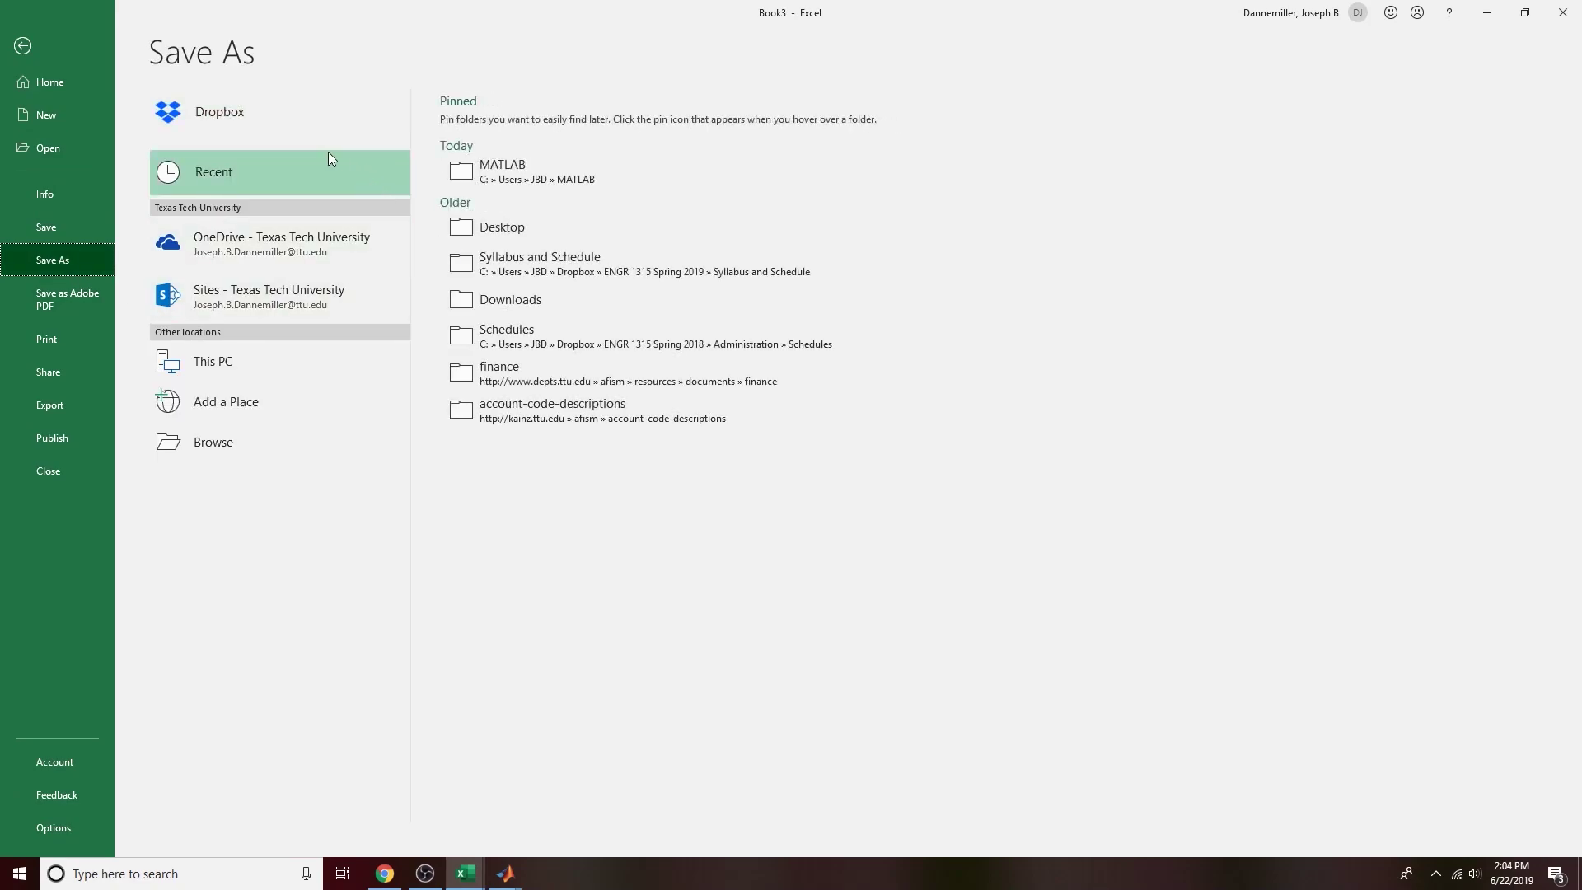
click(498, 170)
click(506, 126)
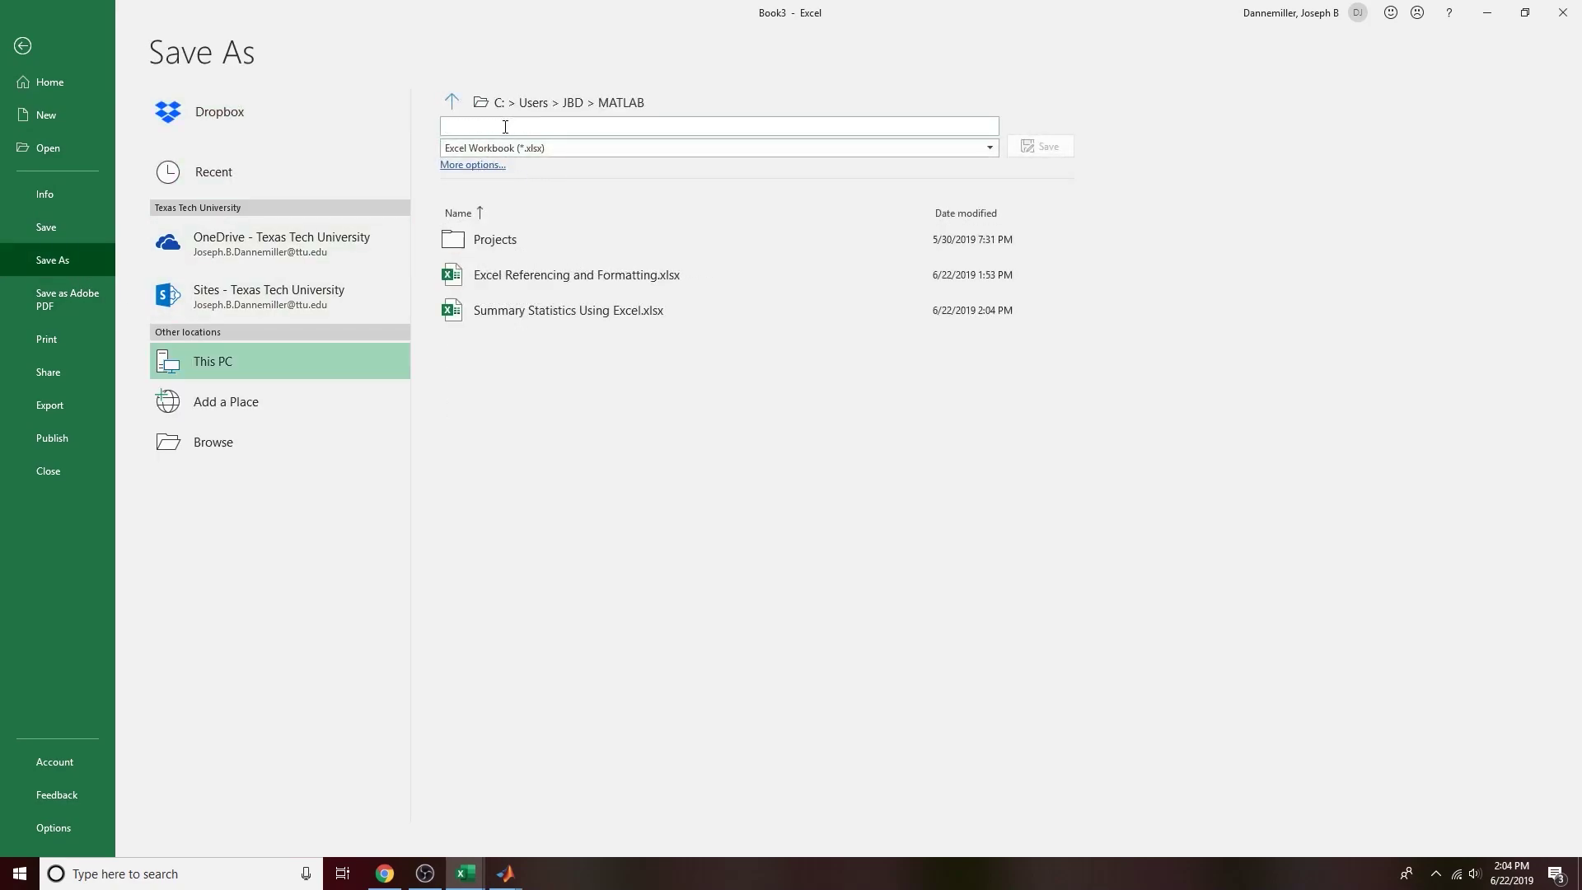
text(Batch Data from Excel)
key(Return)
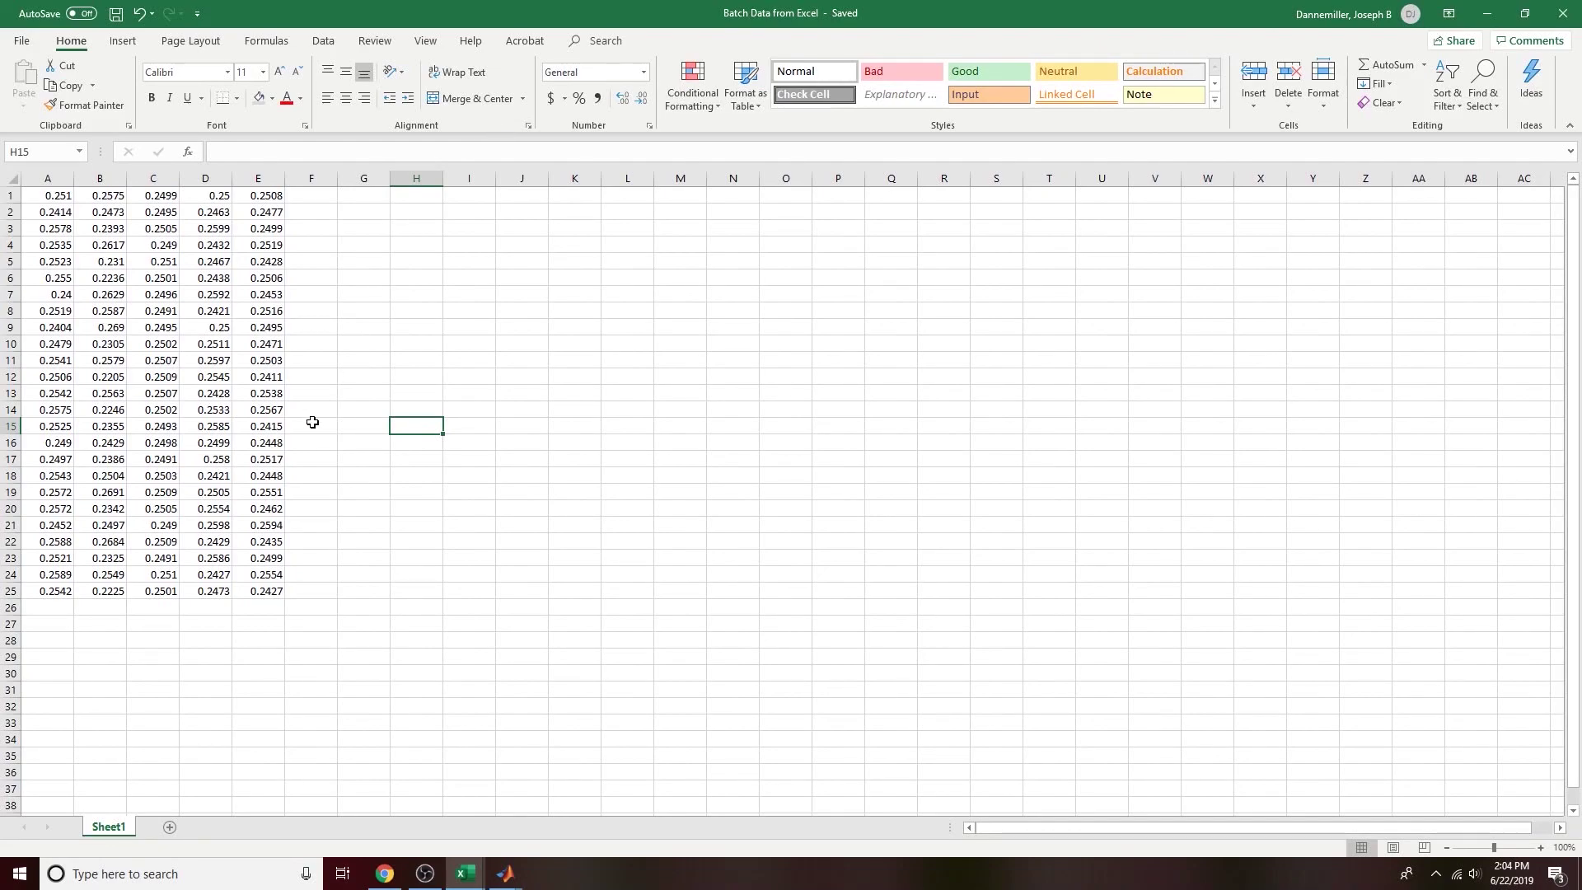
drag(58, 198, 261, 590)
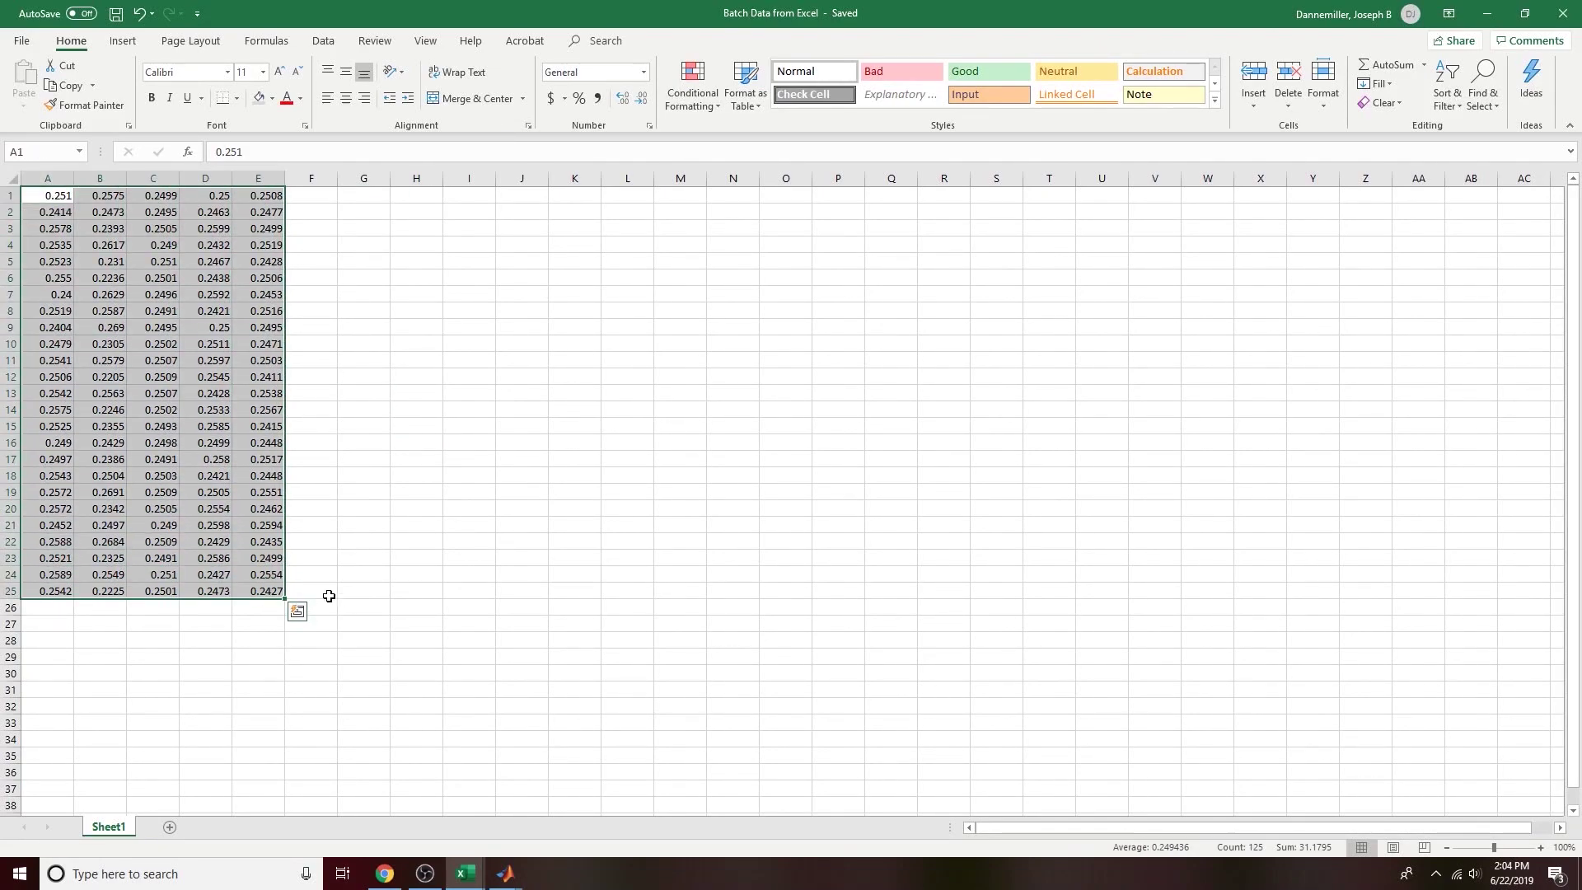
click(205, 508)
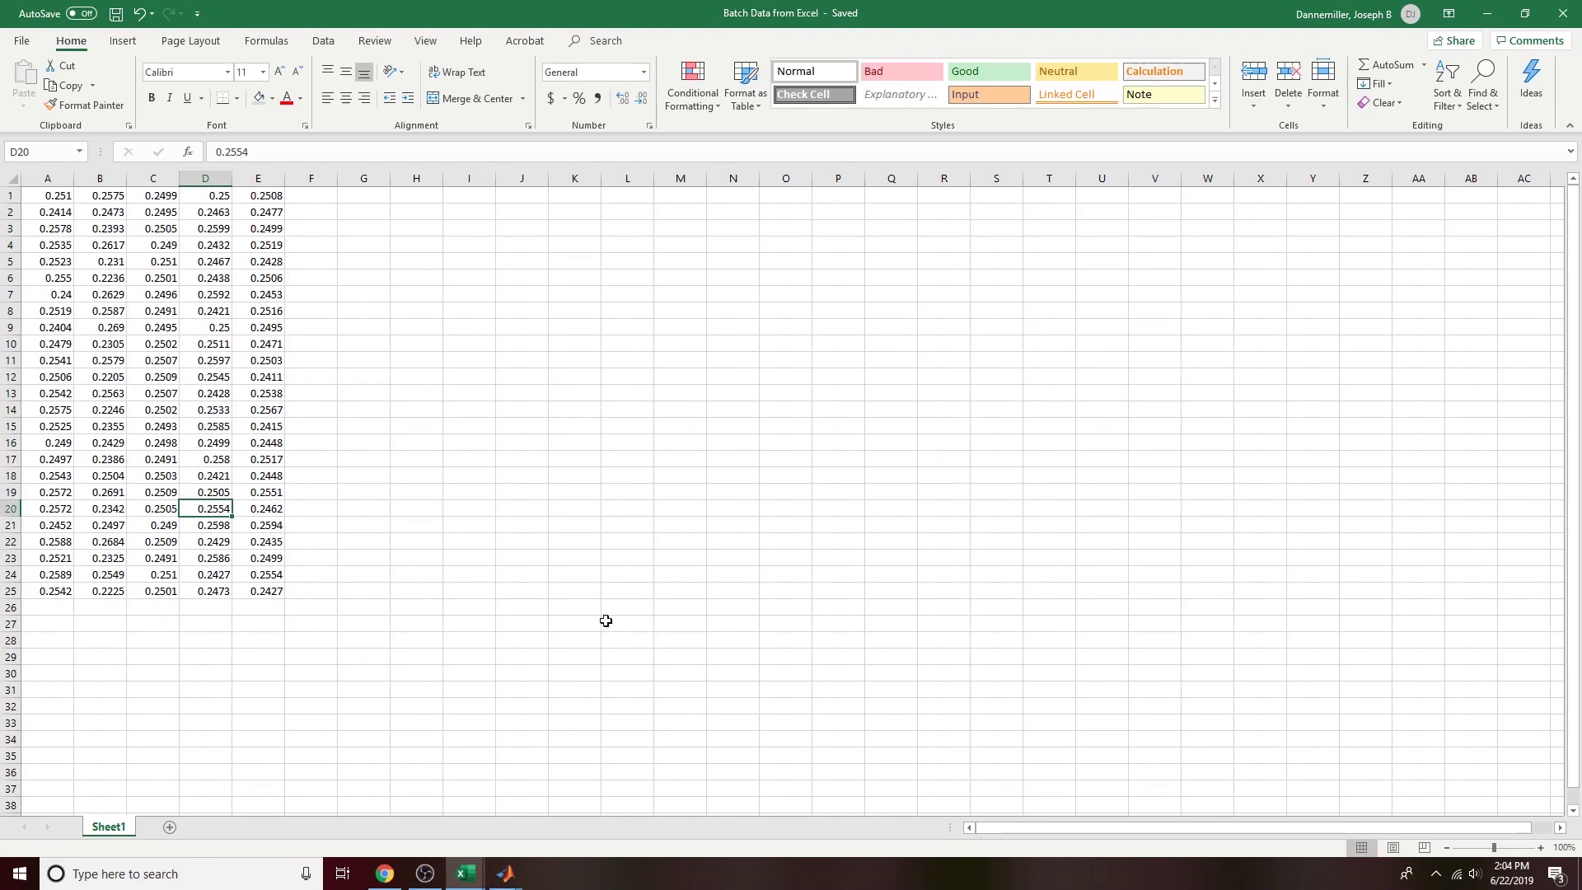
Step: Close the open Excel workbooks, Batch Data from Excel and Summary Statistics Using Excel, to get back to MATLAB
click(1563, 13)
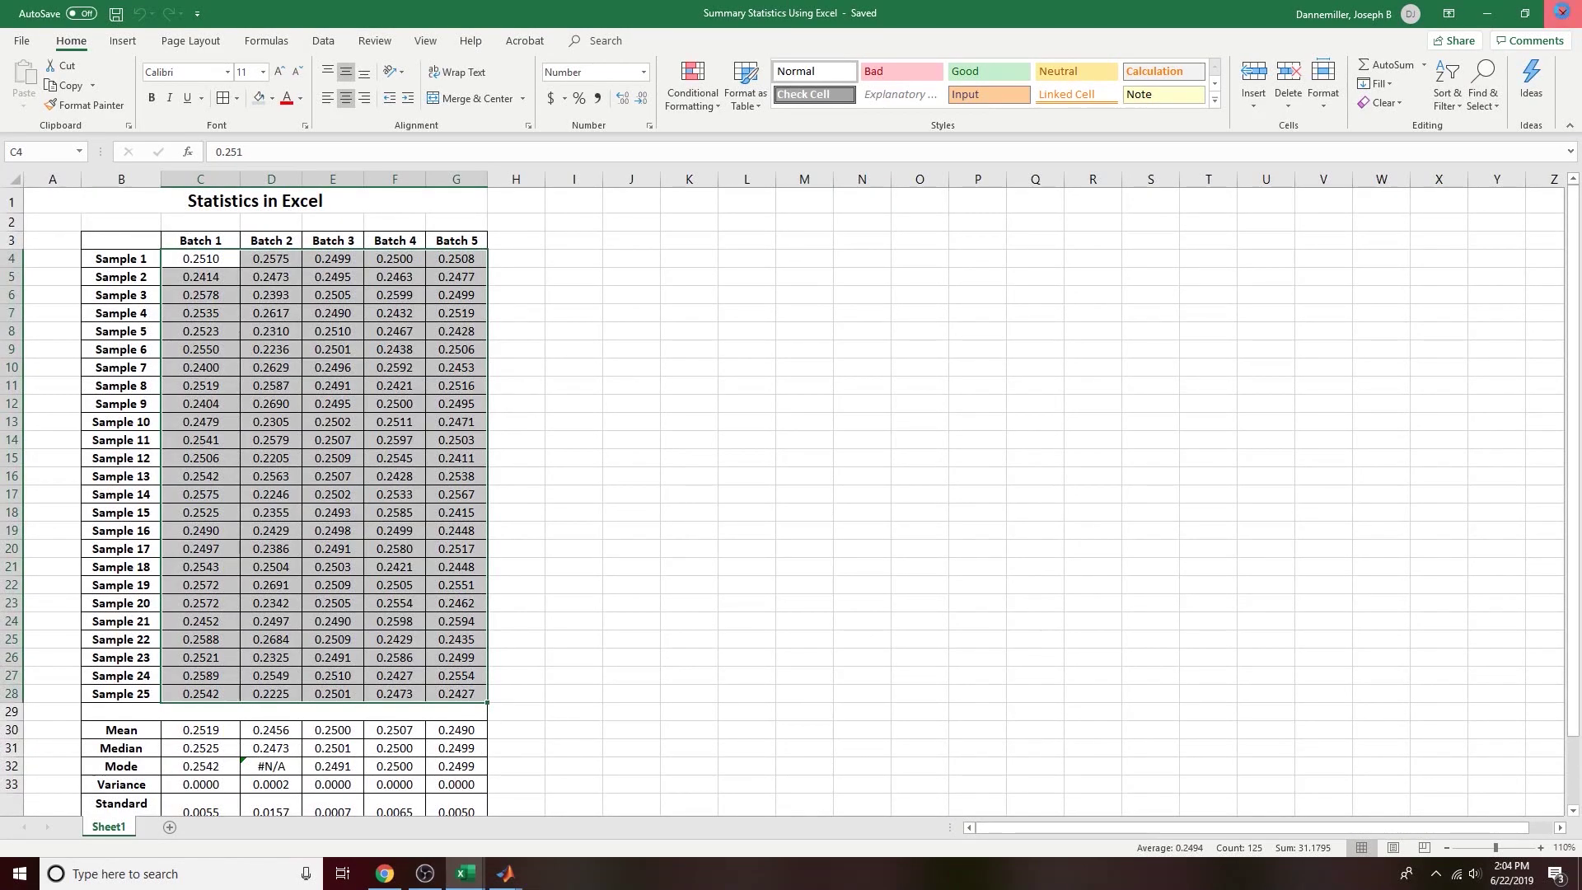
click(1563, 13)
click(1563, 14)
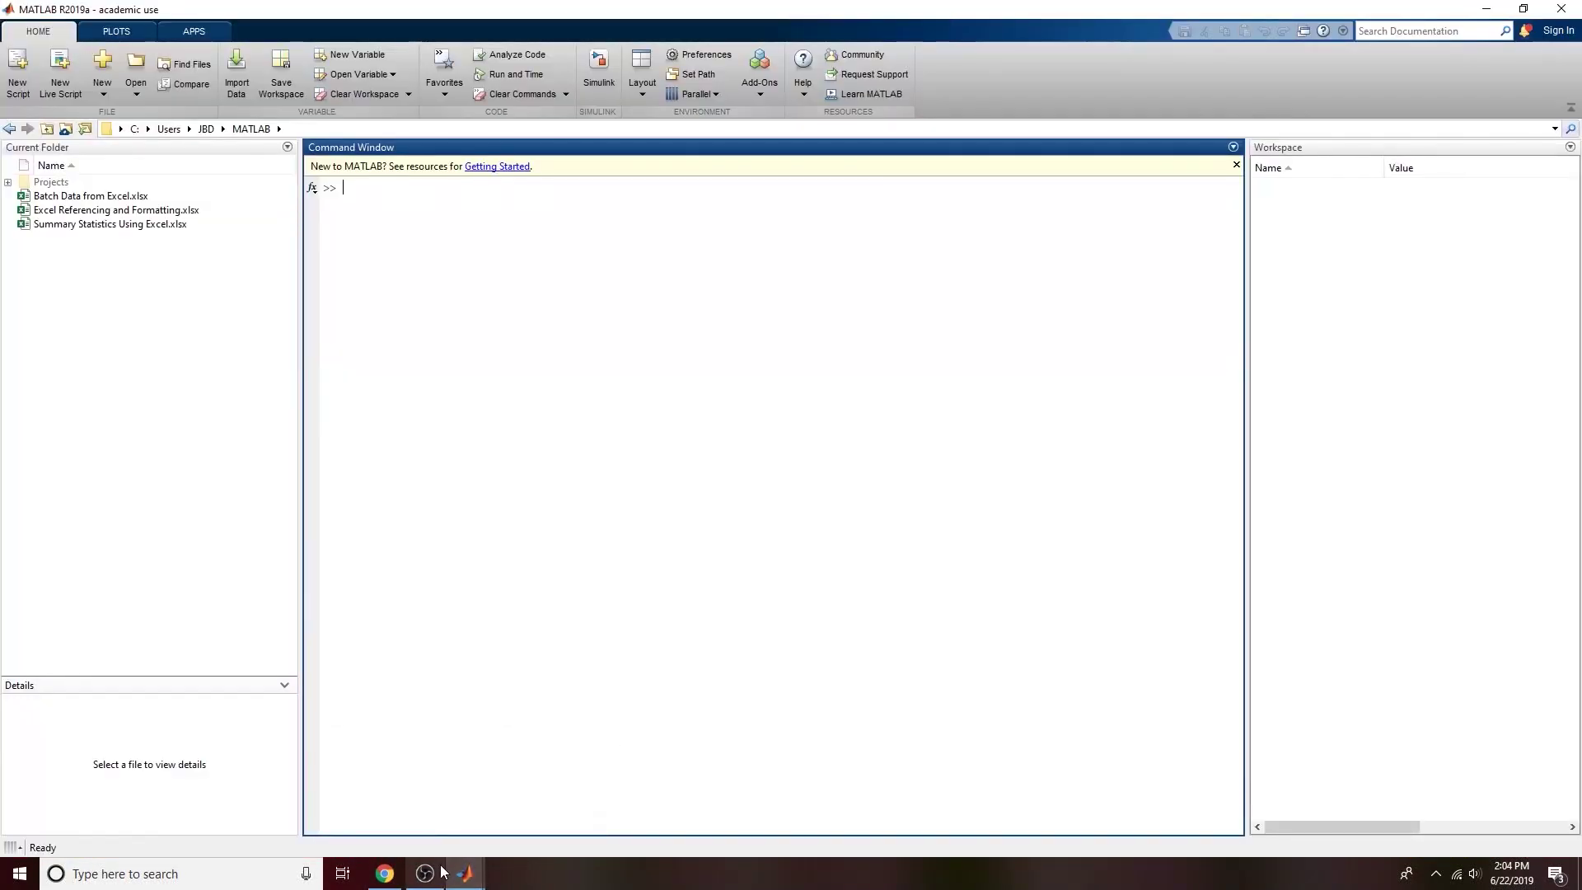
click(427, 879)
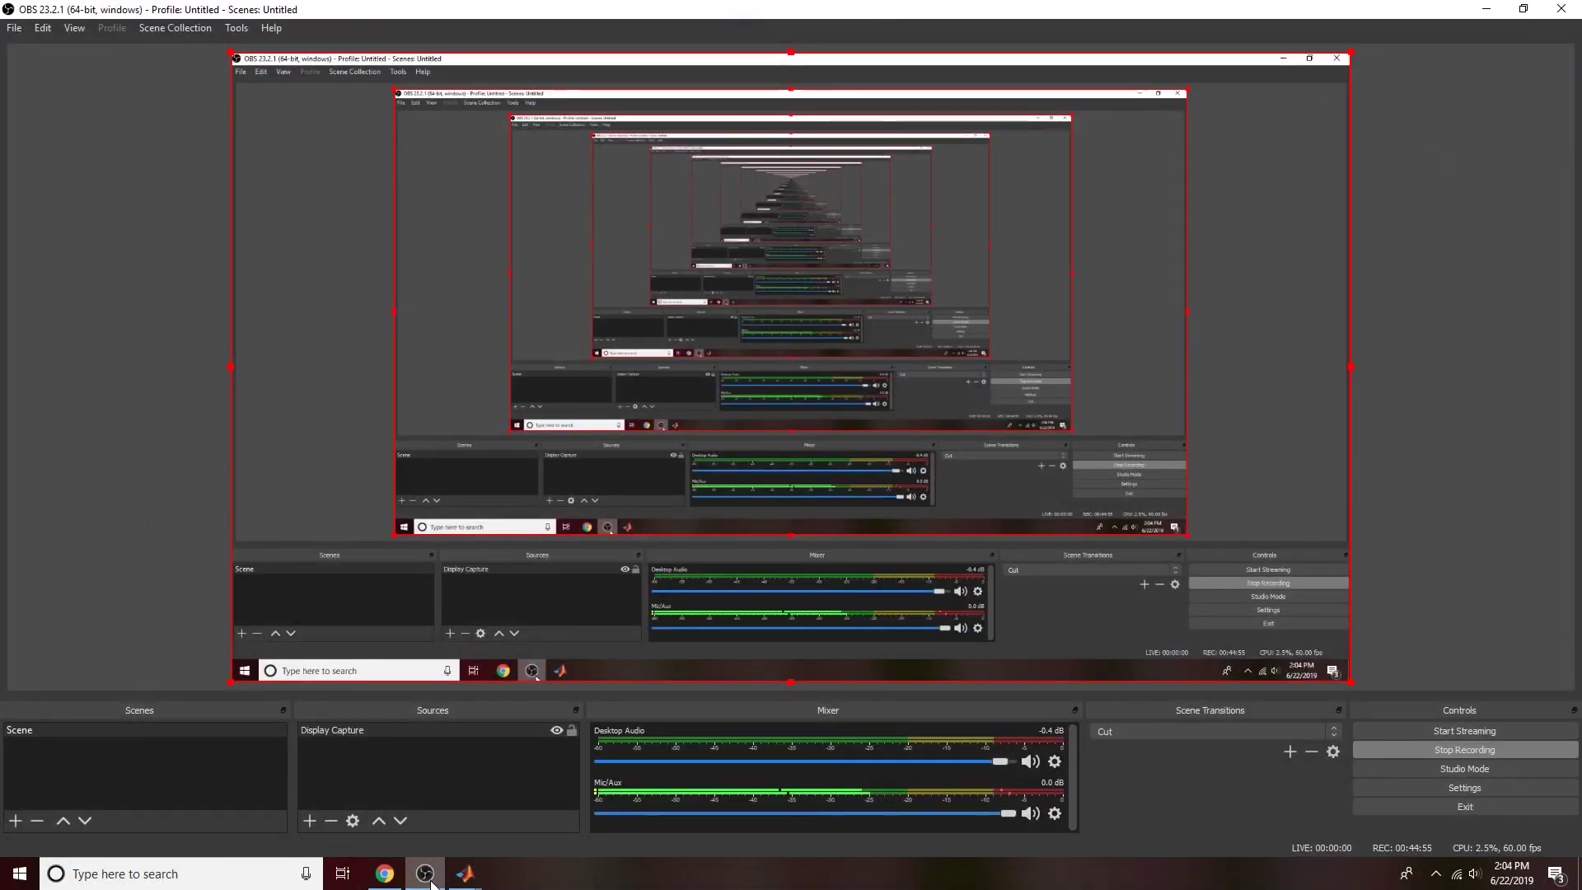
click(433, 877)
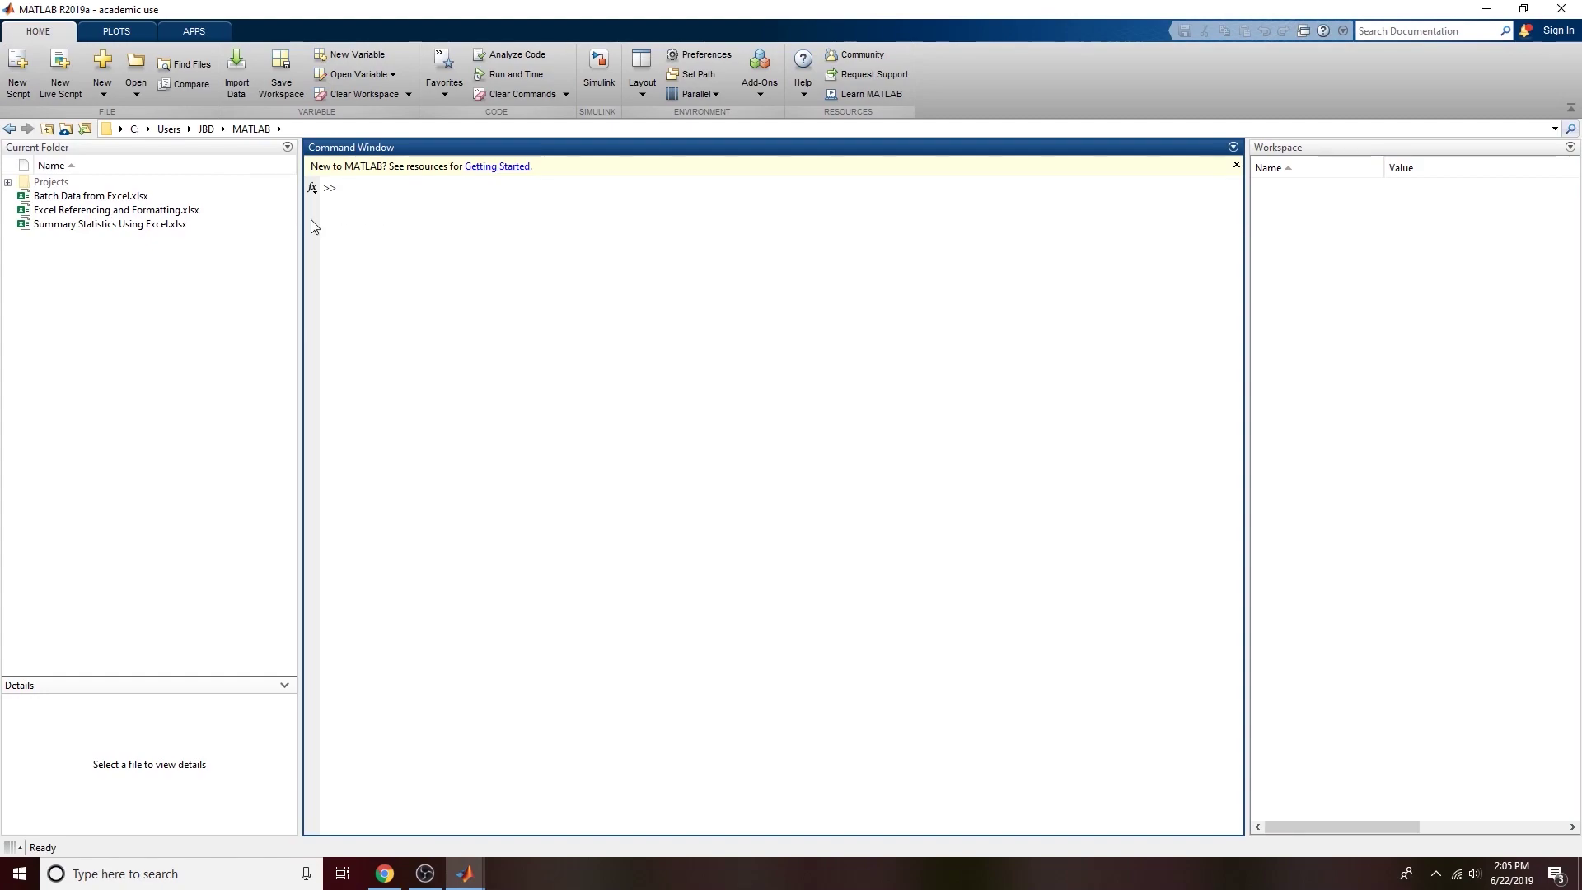
Step: Create a new script that begins with the clear and clc commands on separate lines
click(24, 80)
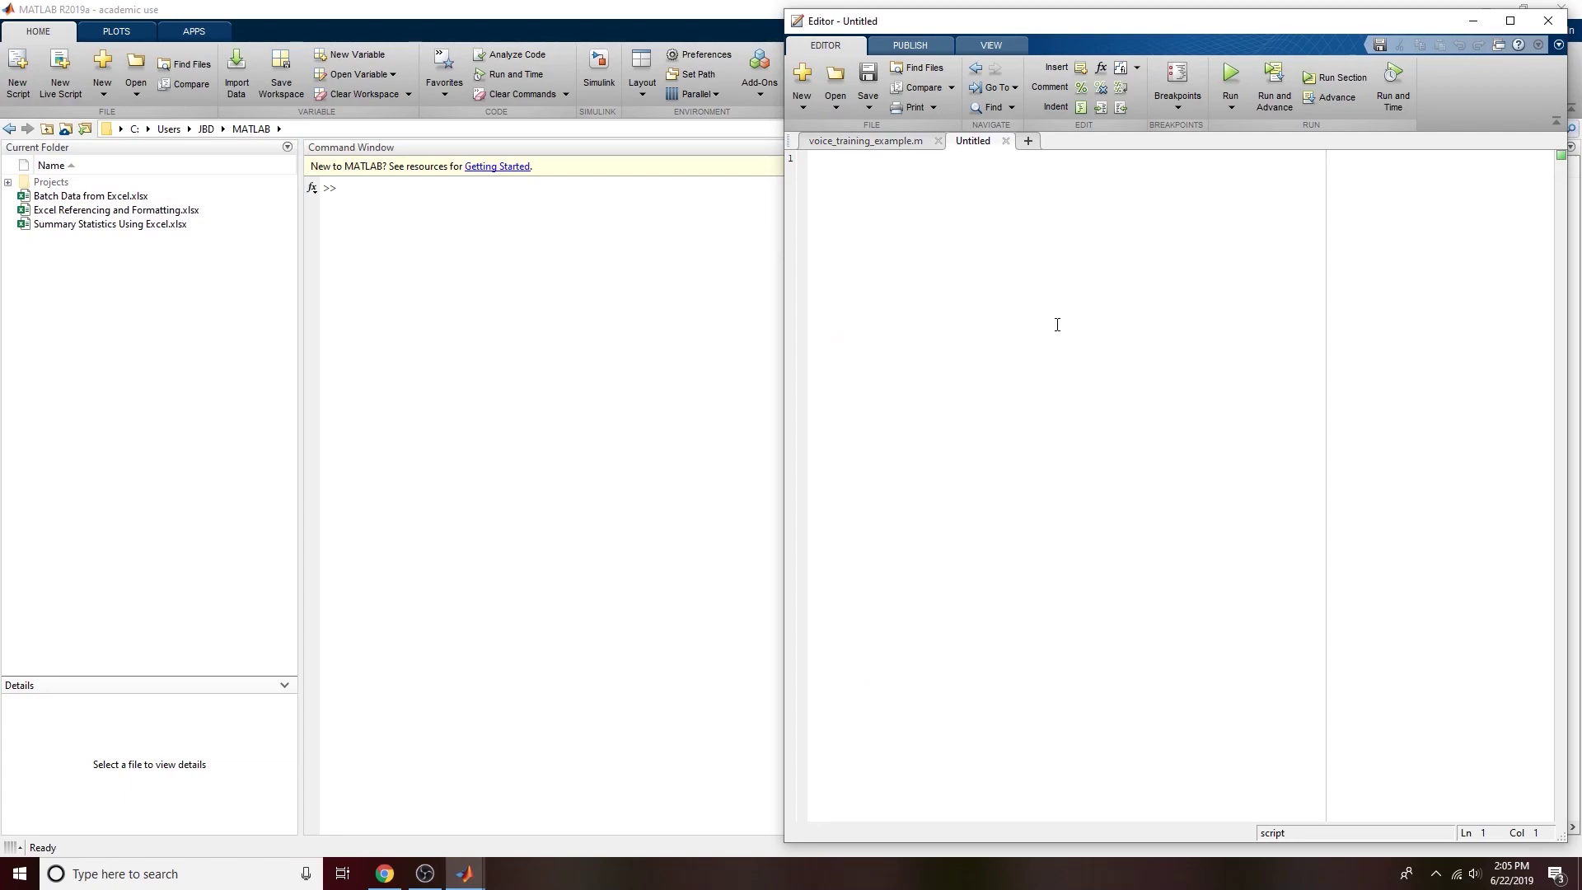
text(clear)
key(Return)
text(clc)
key(Return)
Step: Set the desktop code font size to 14 in the font preferences and apply it
click(500, 273)
click(698, 55)
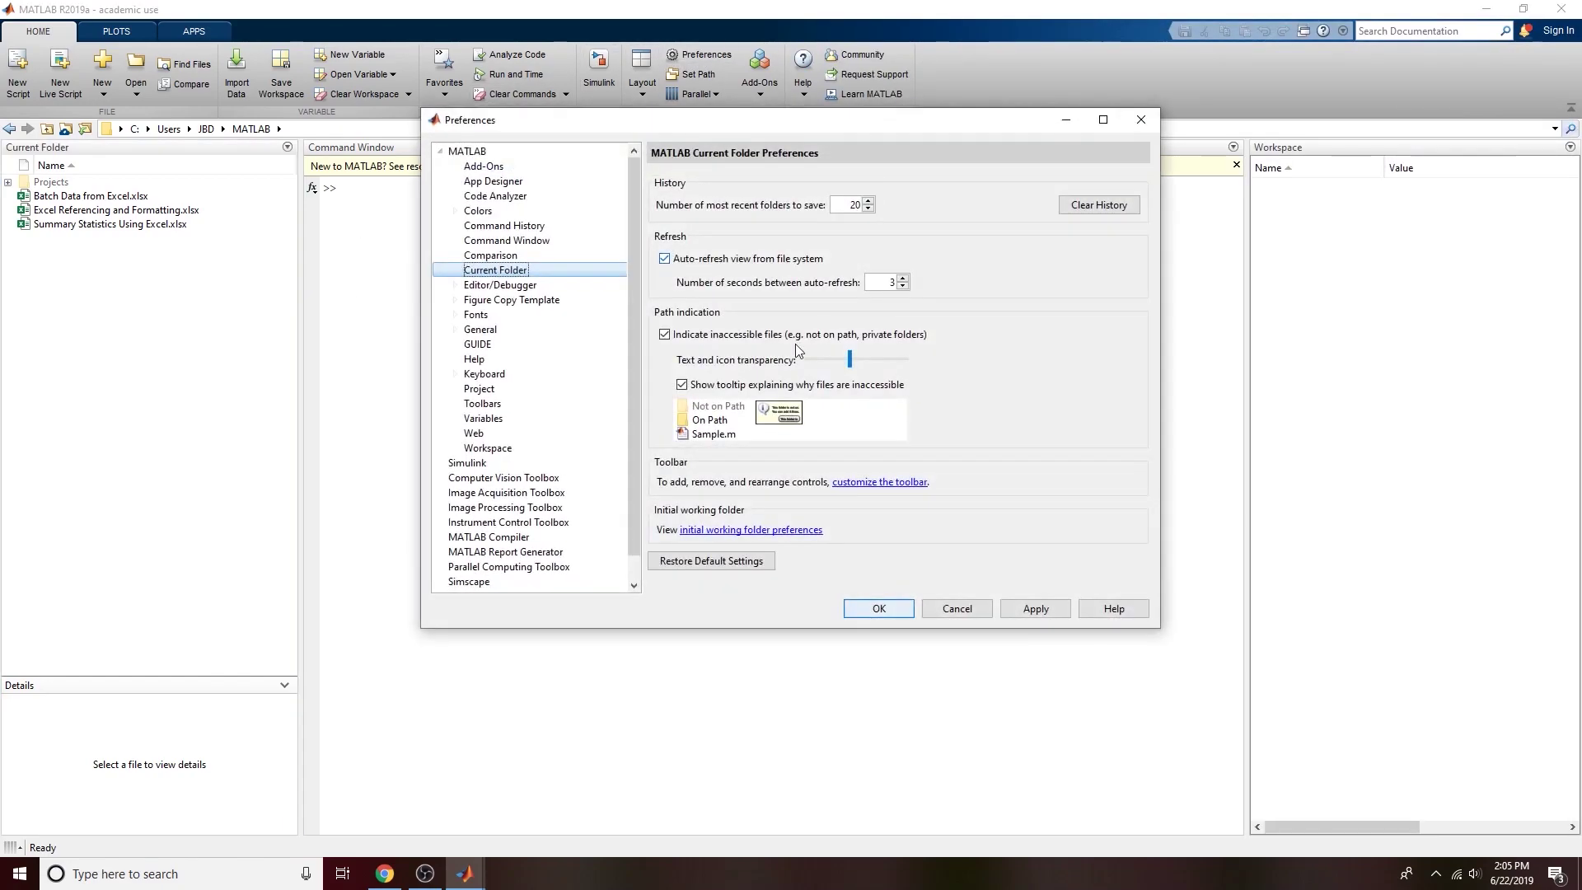
click(511, 320)
click(1134, 211)
click(1136, 215)
click(1136, 213)
click(1113, 289)
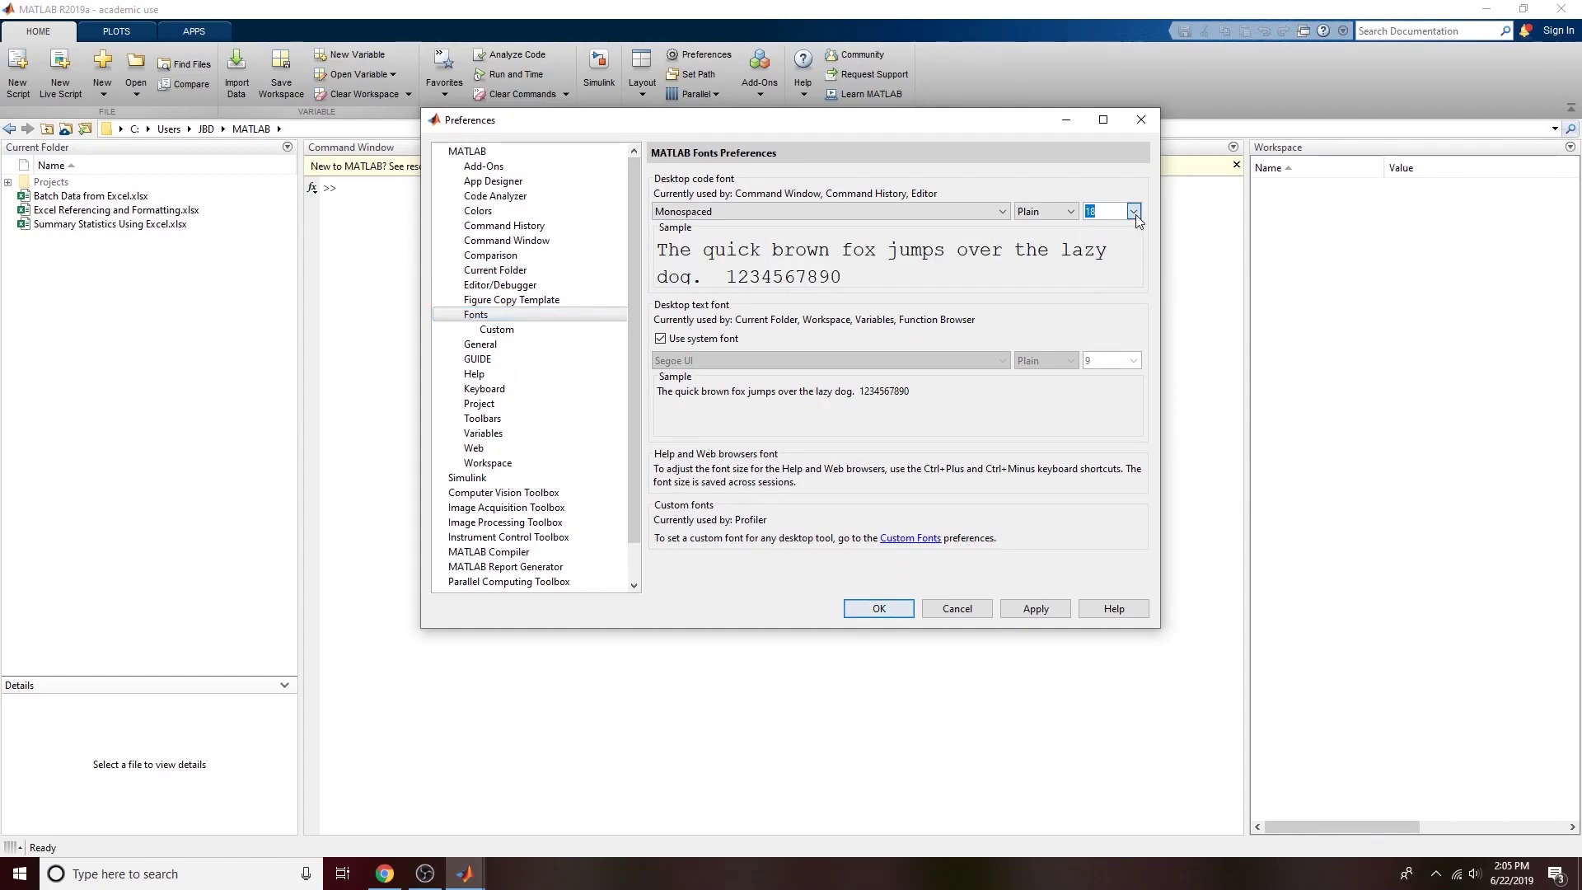
click(1136, 212)
click(1108, 261)
click(1020, 612)
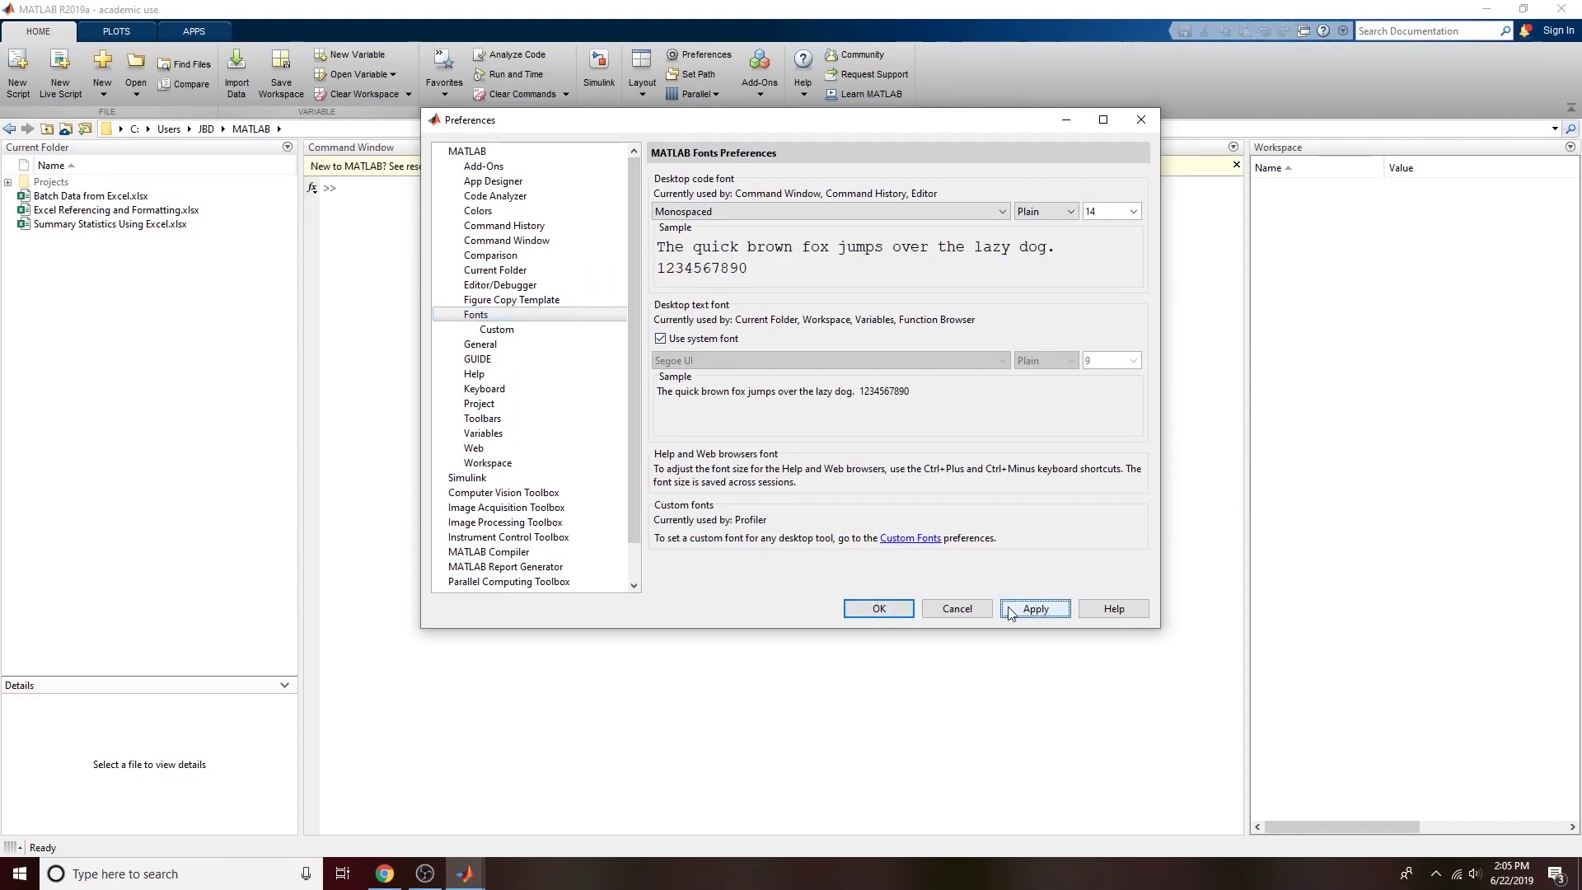
key(Return)
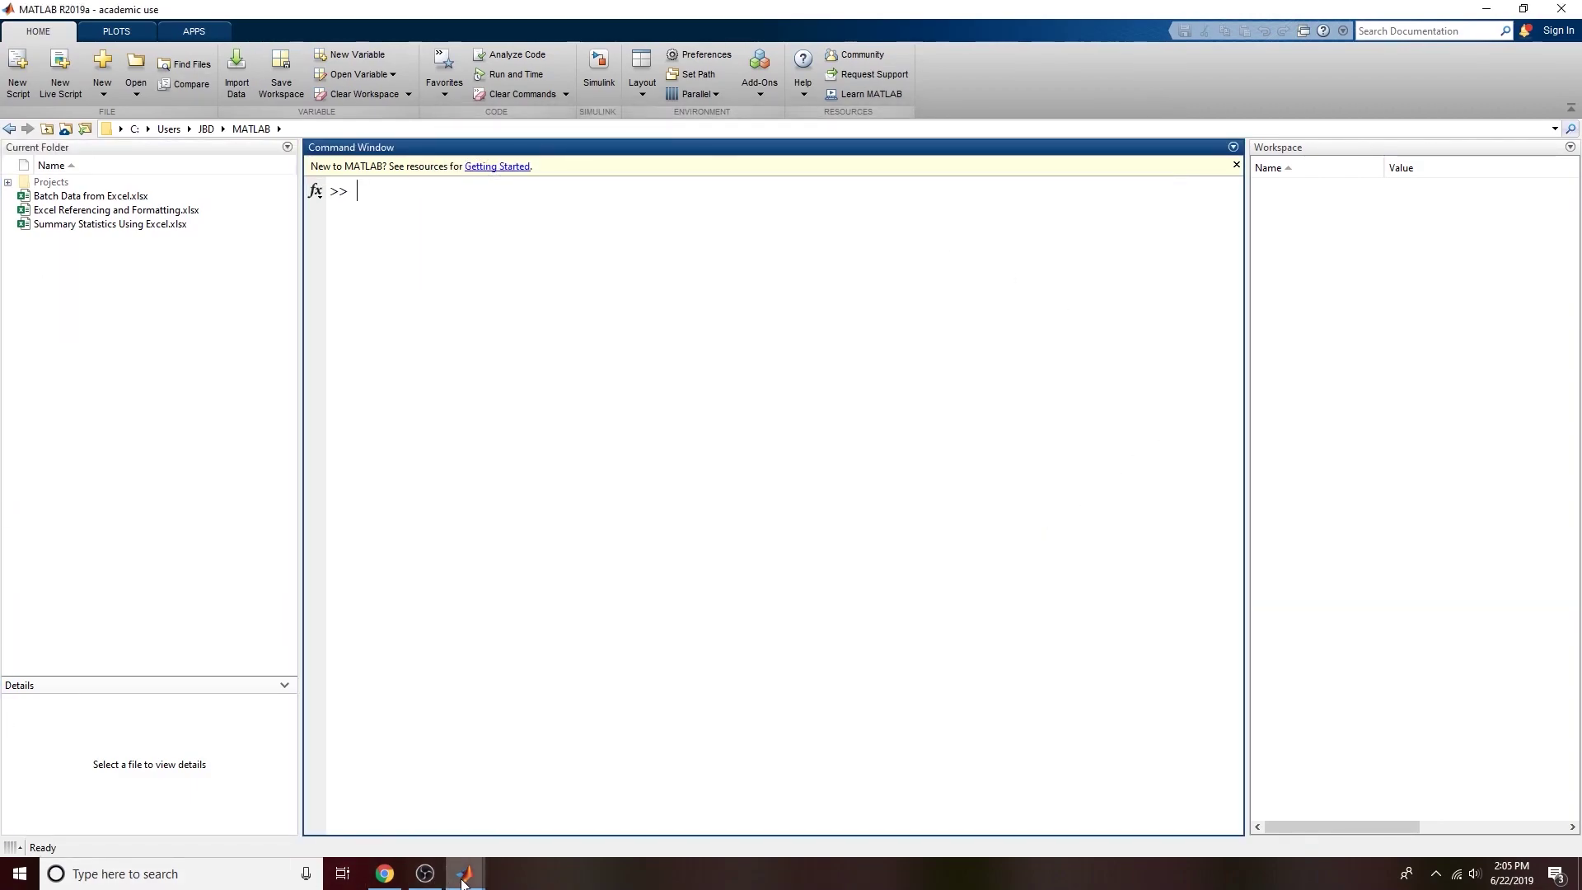
Step: Return to the untitled script and add an empty xlsread() call on line 4
click(536, 796)
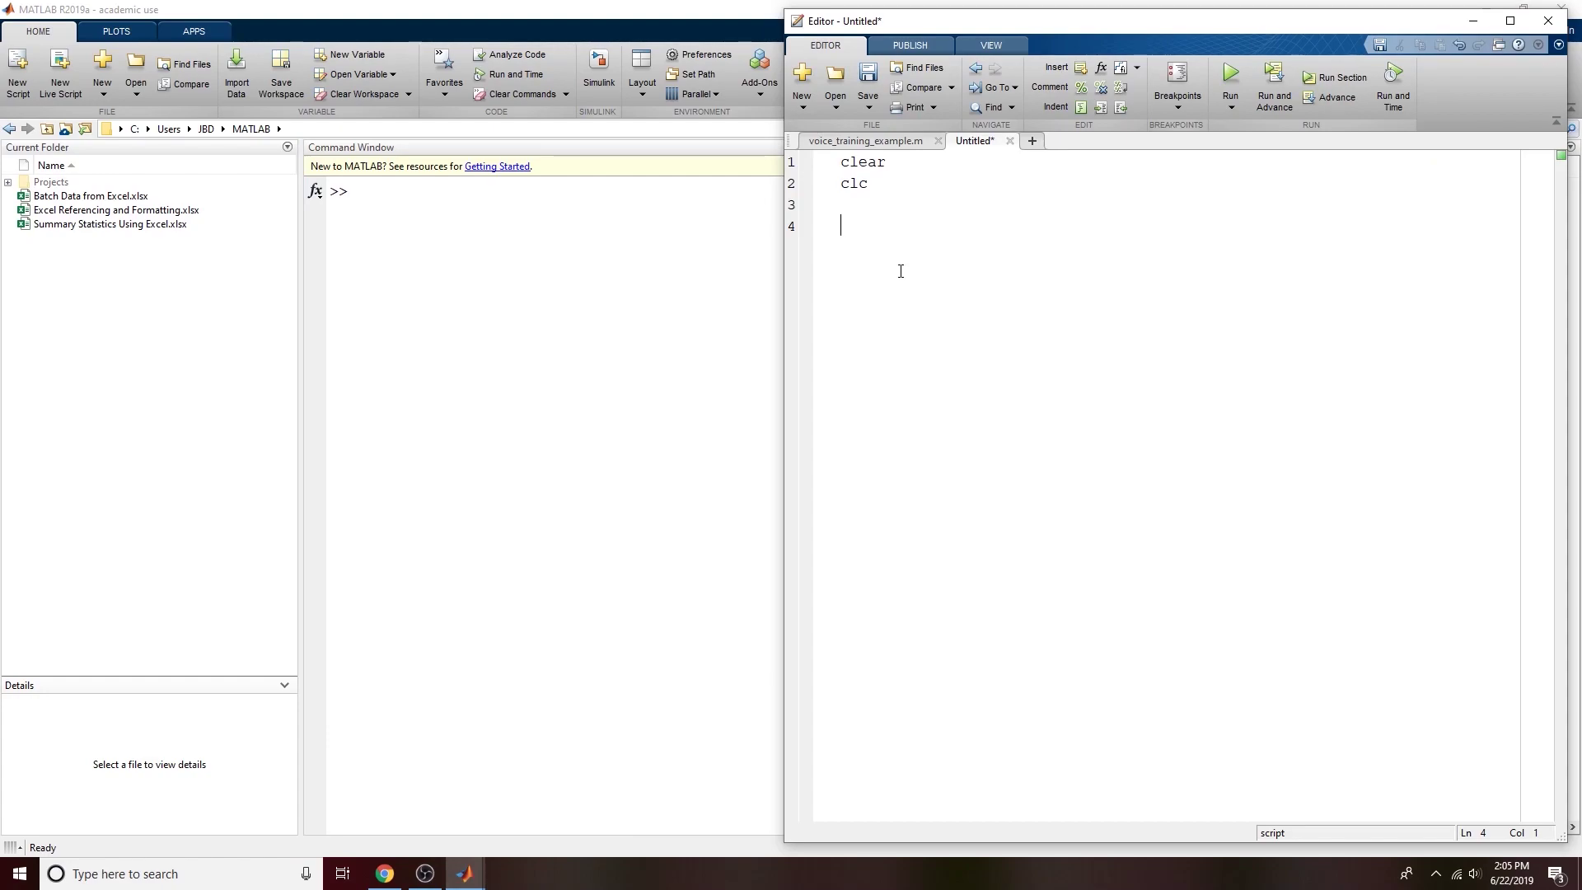
text(xlsread()
click(900, 271)
text())
key(Left)
Step: Copy the full file name of Batch Data from Excel.xlsx, including its extension, without renaming the file
click(52, 197)
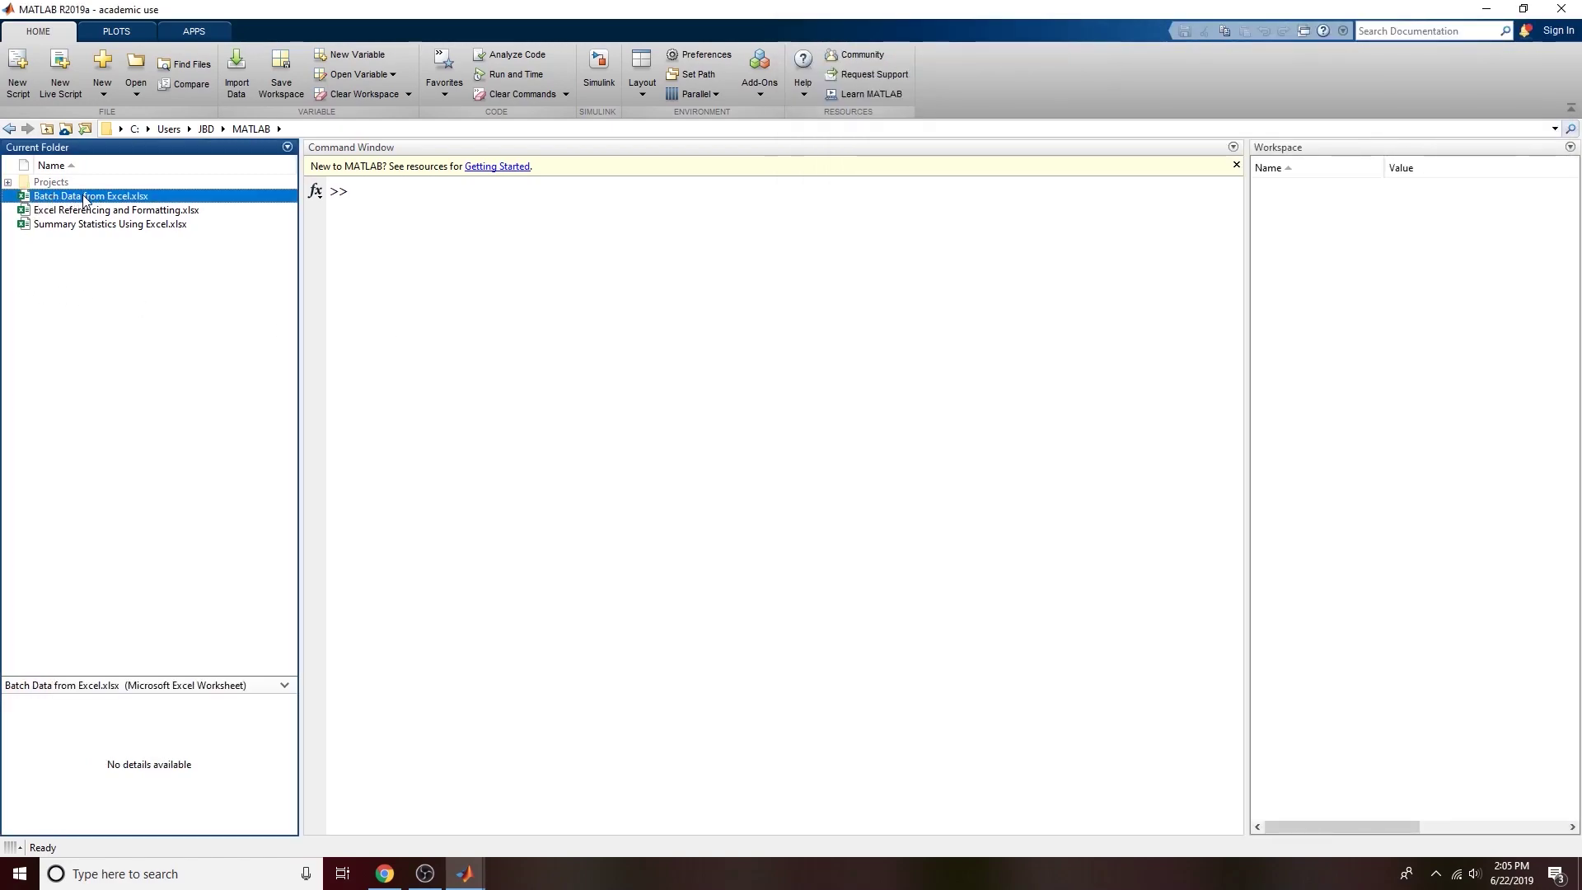
right_click(75, 197)
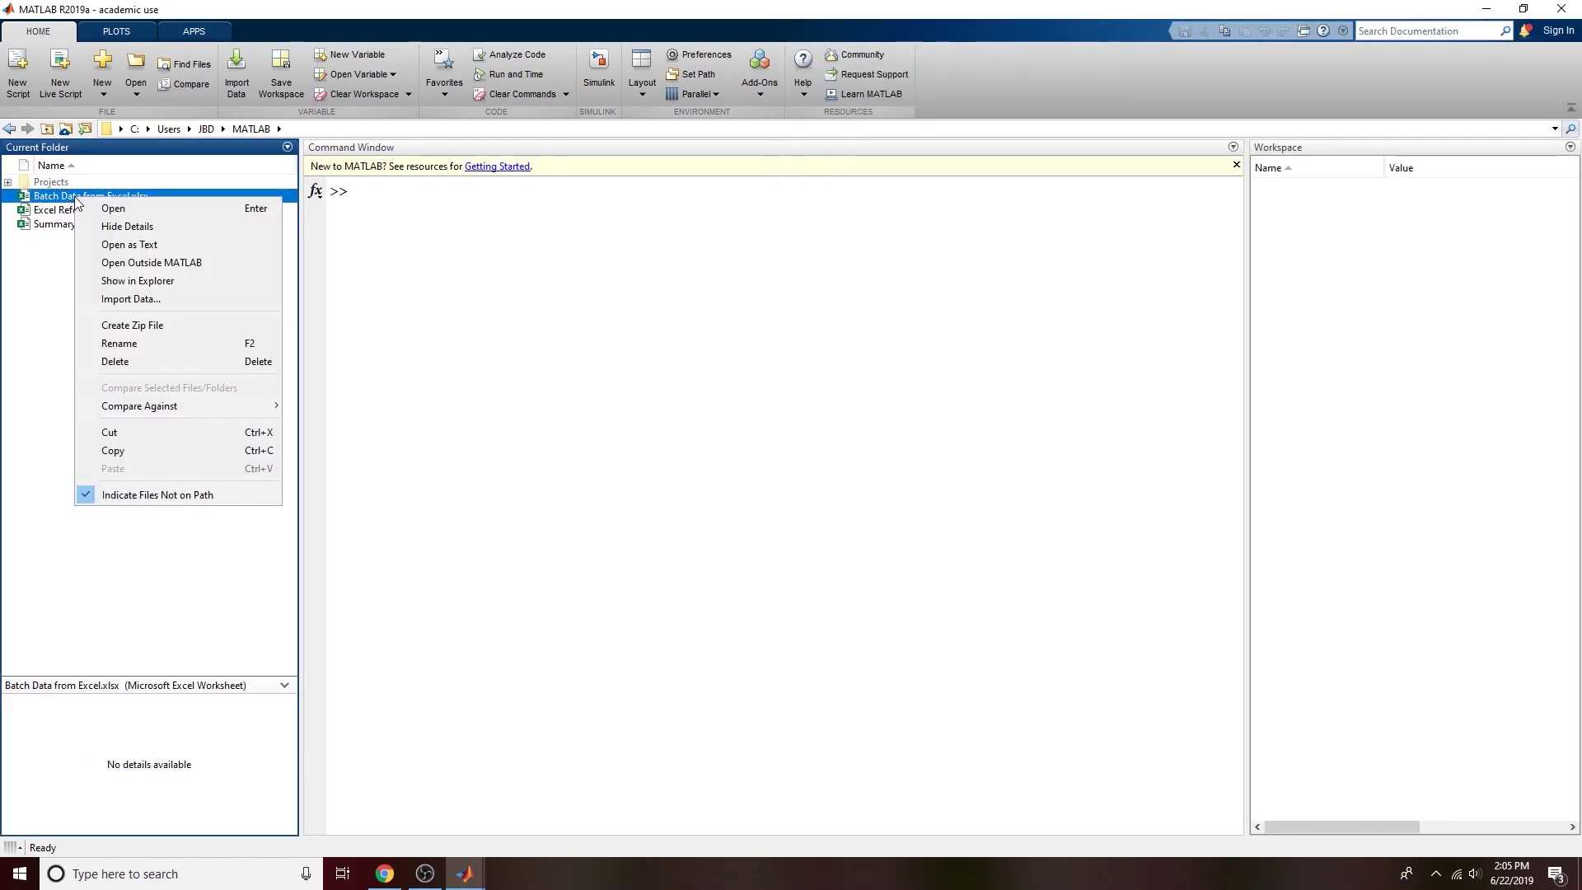
click(134, 344)
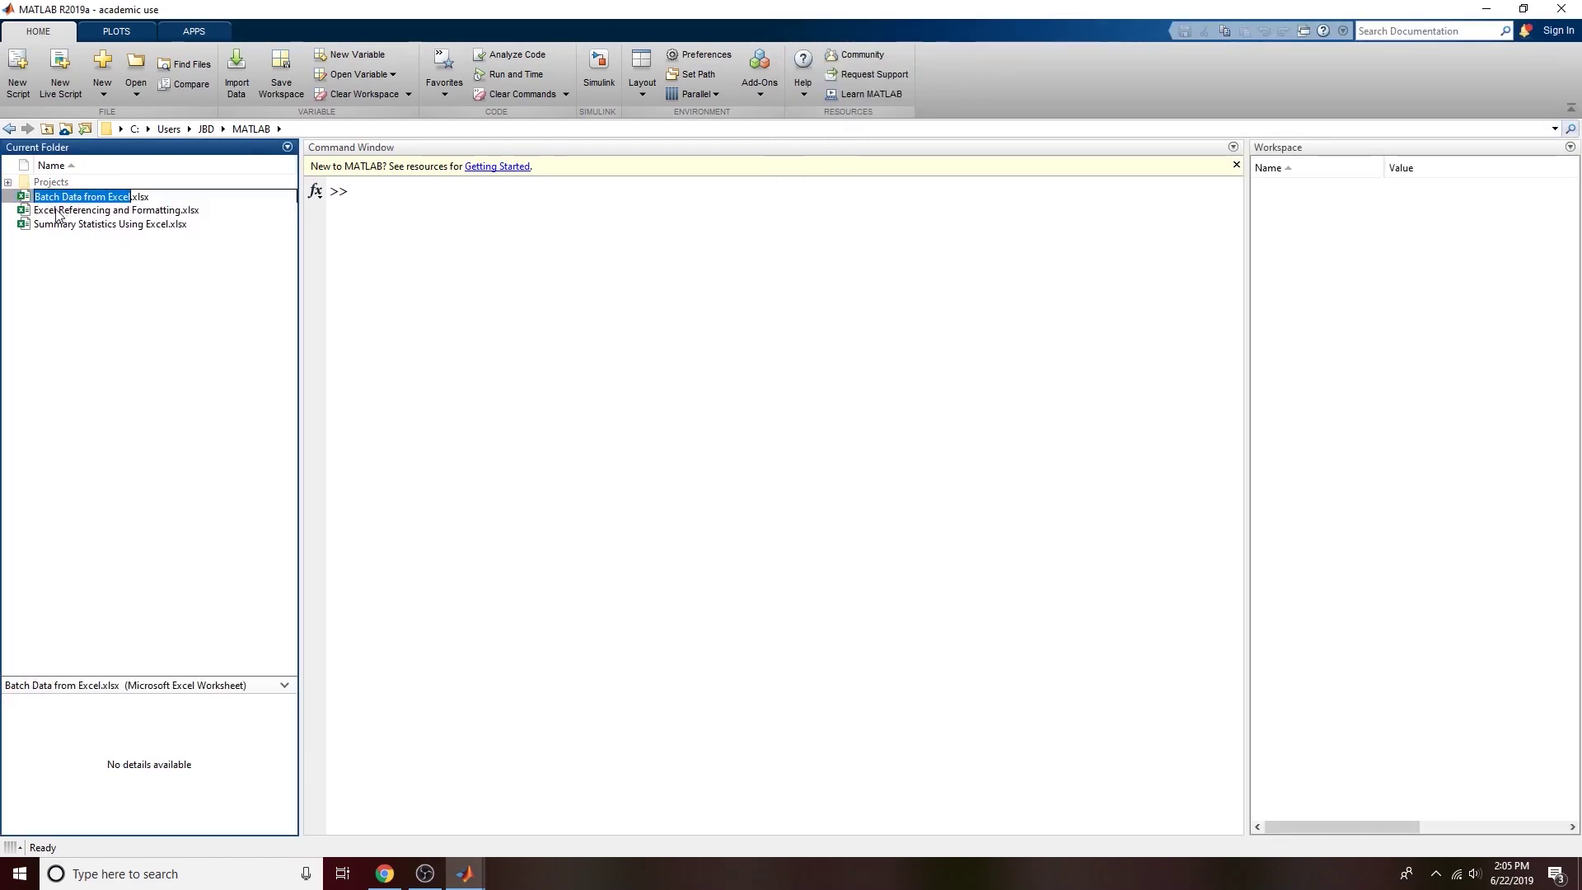
click(157, 197)
drag(179, 198, 31, 198)
key(ctrl+c)
right_click(72, 195)
click(105, 230)
click(212, 665)
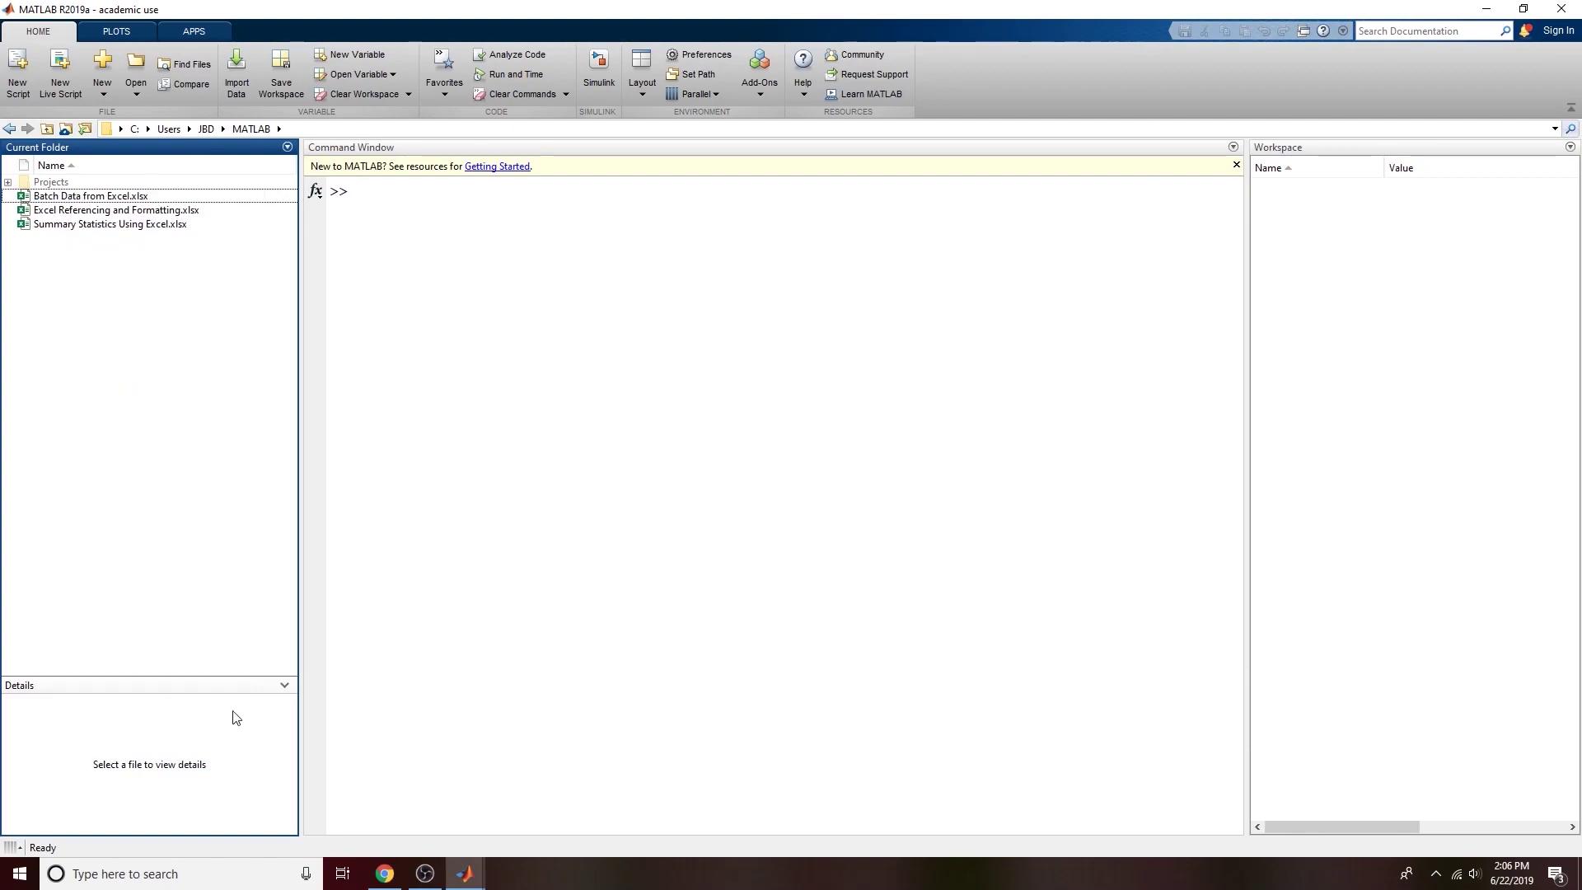
Step: Complete the call as xlsread('Batch Data from Excel.xlsx') with the pasted file name in single quotes and a closing semicolon
mouse_move(461, 884)
click(537, 837)
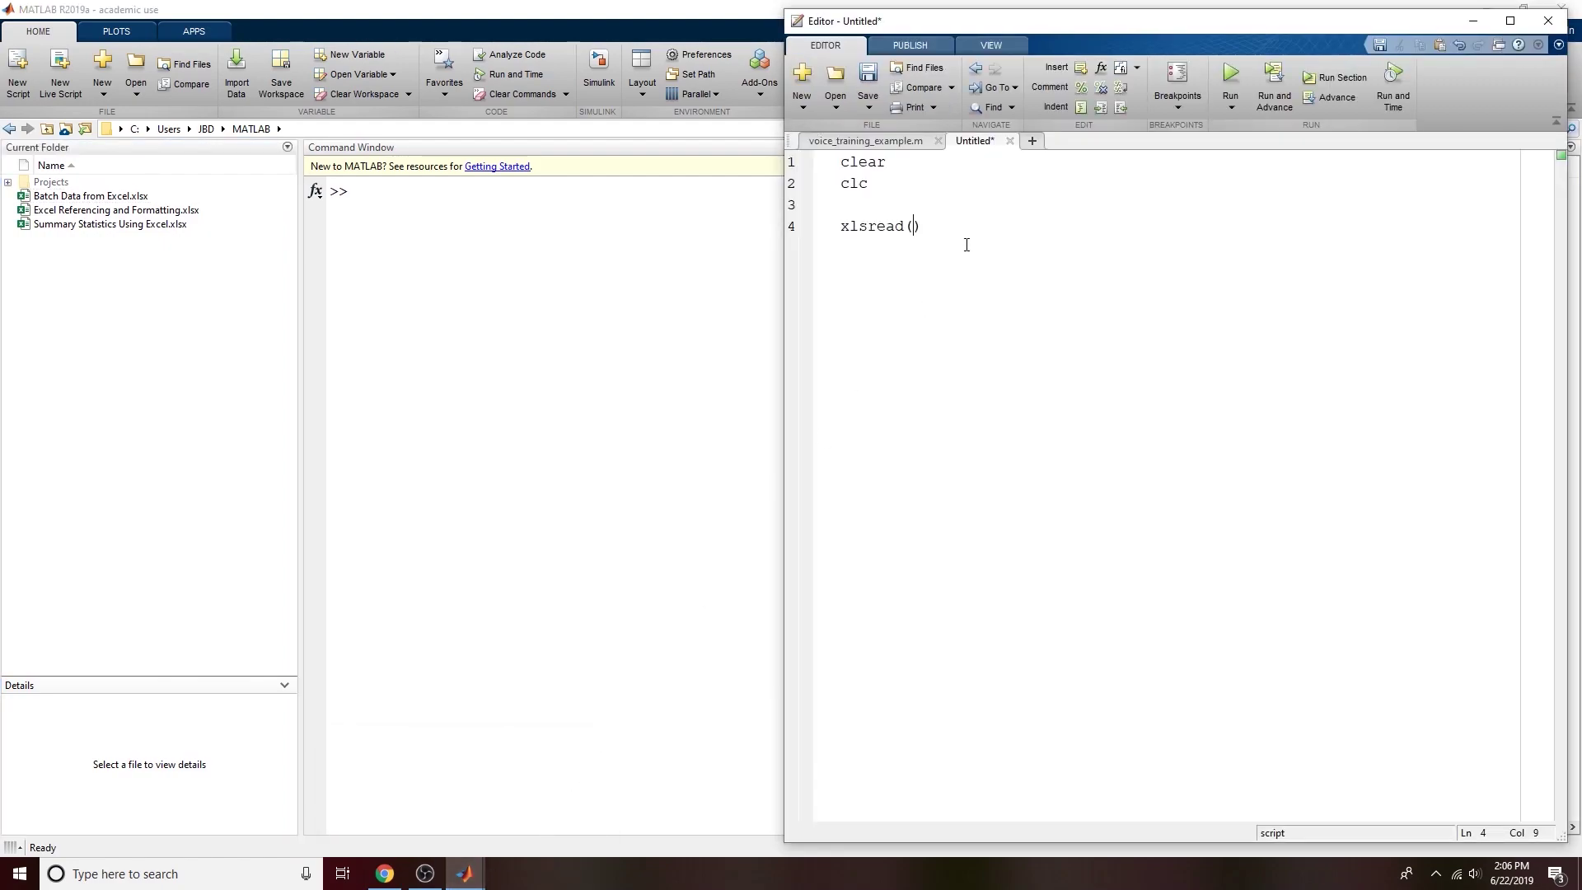
right_click(917, 227)
click(970, 338)
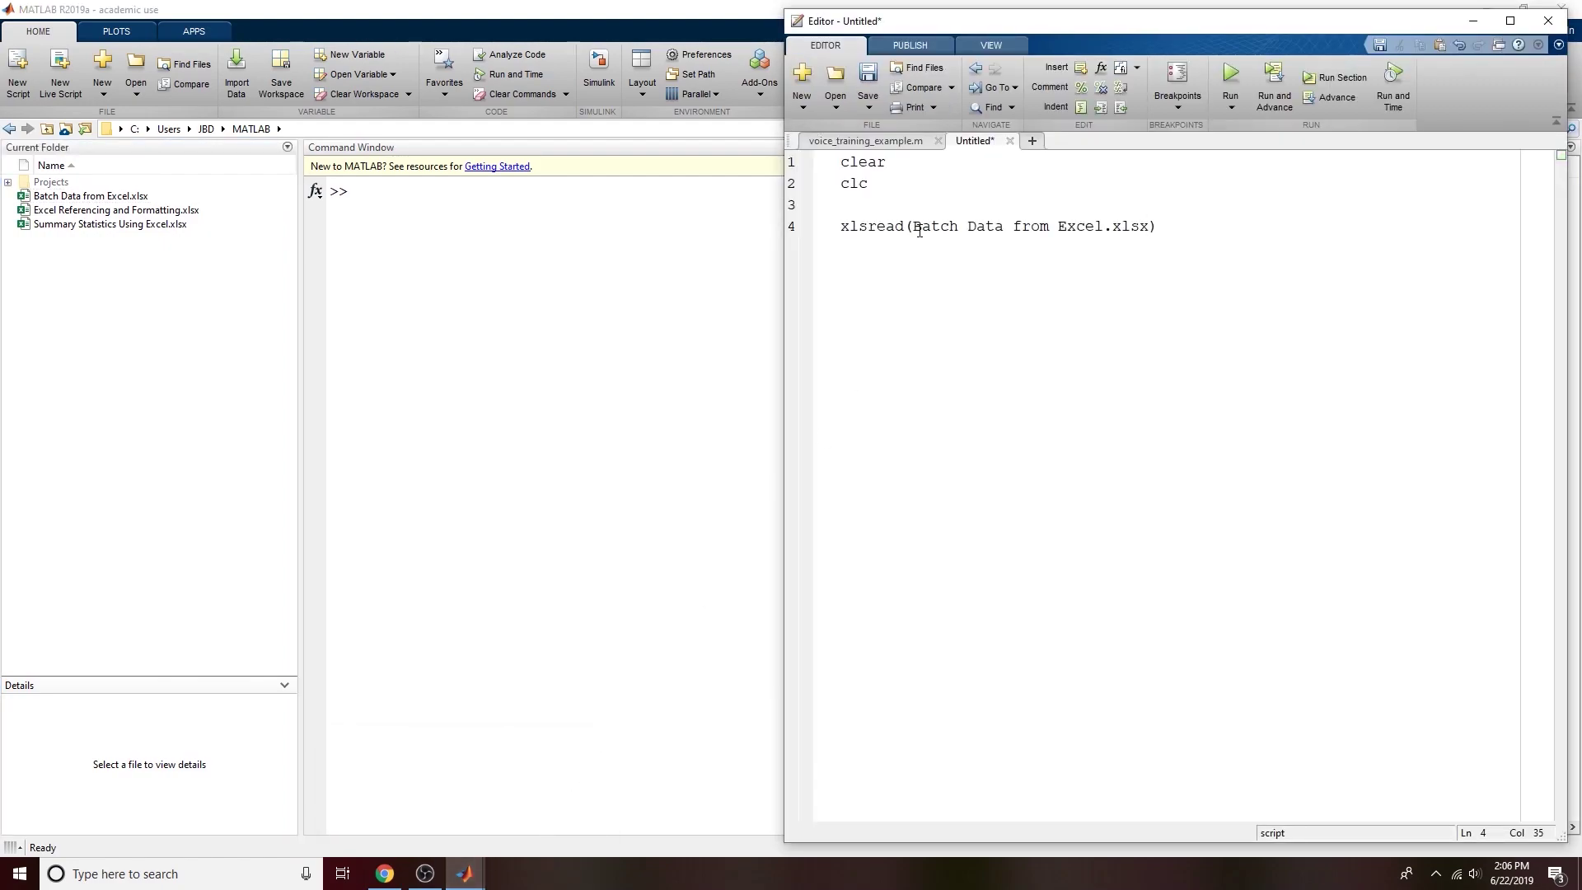
drag(914, 228, 1152, 226)
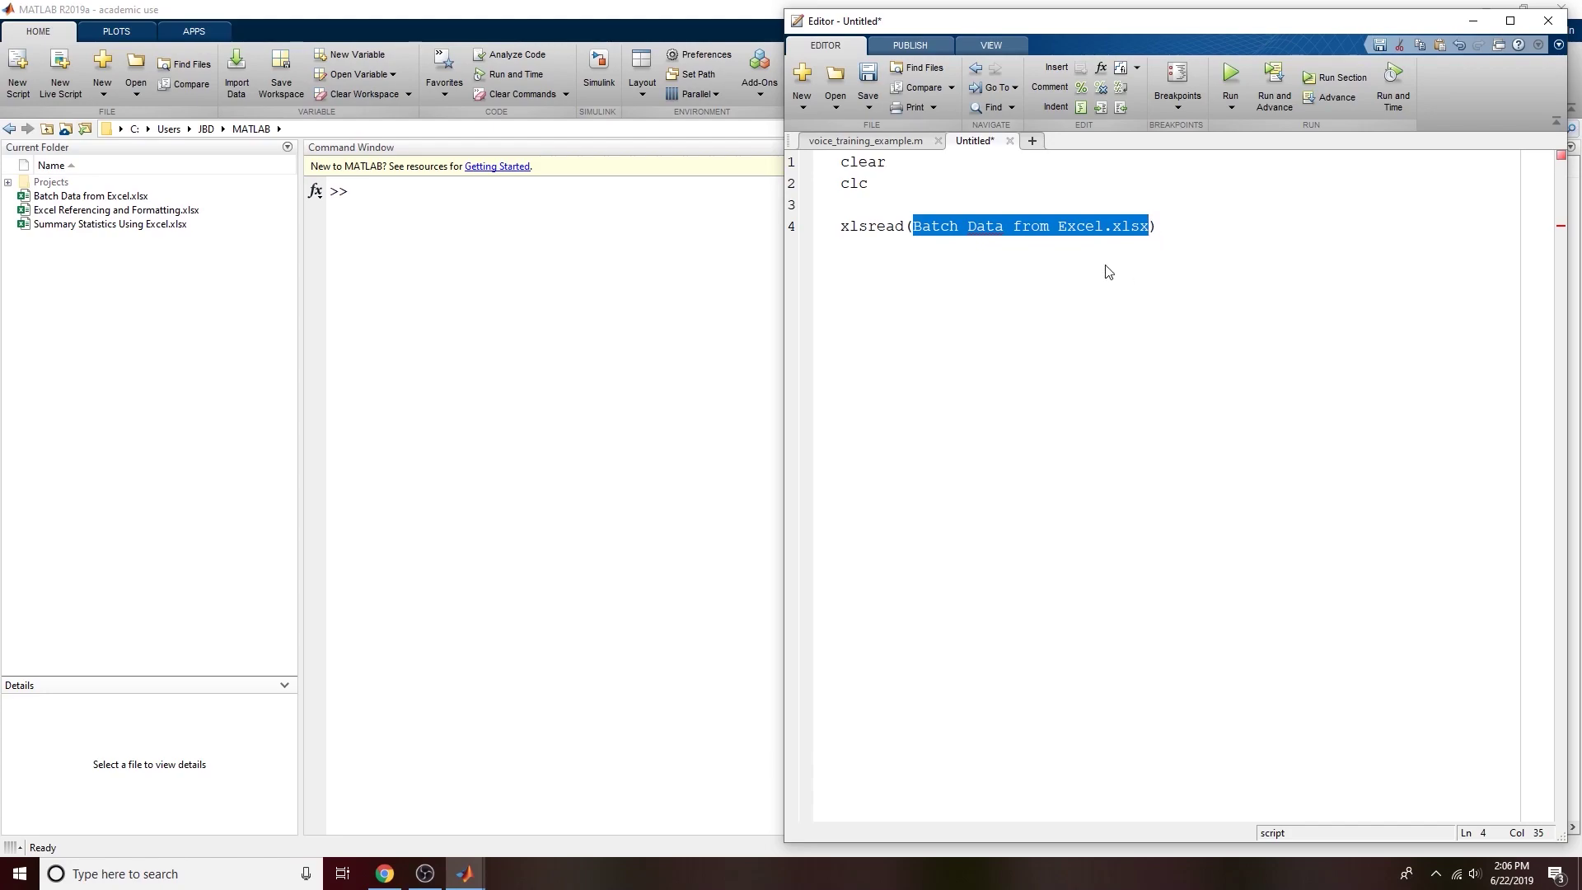
click(915, 229)
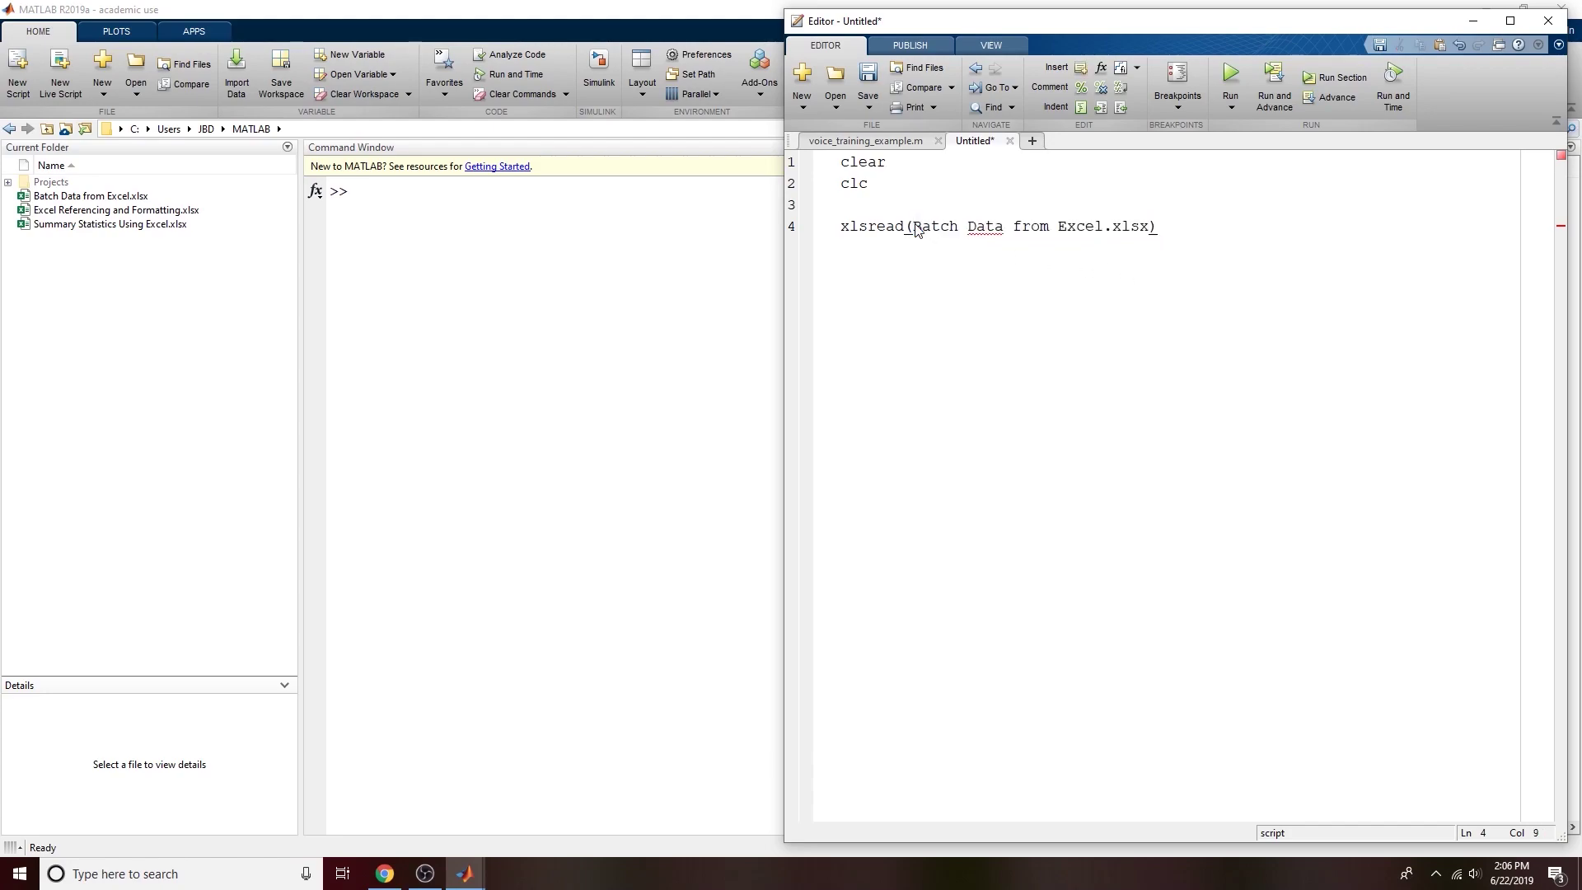
text(')
text(')
text(;)
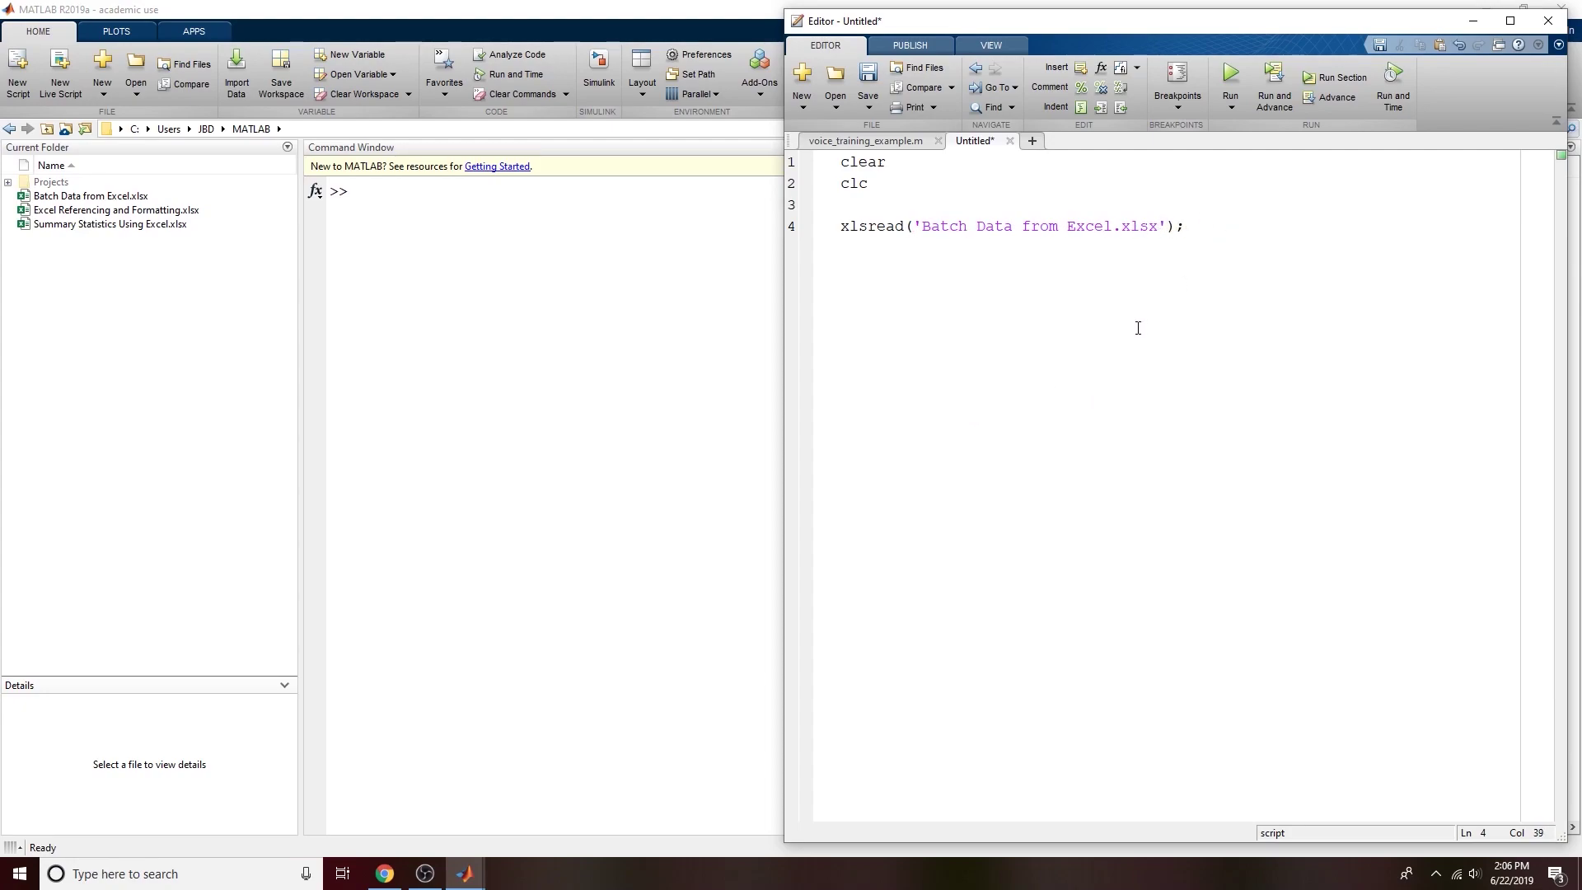
Step: Assign the result of the xlsread call to a variable named data
drag(915, 228, 1174, 231)
click(849, 227)
click(841, 252)
text(data =)
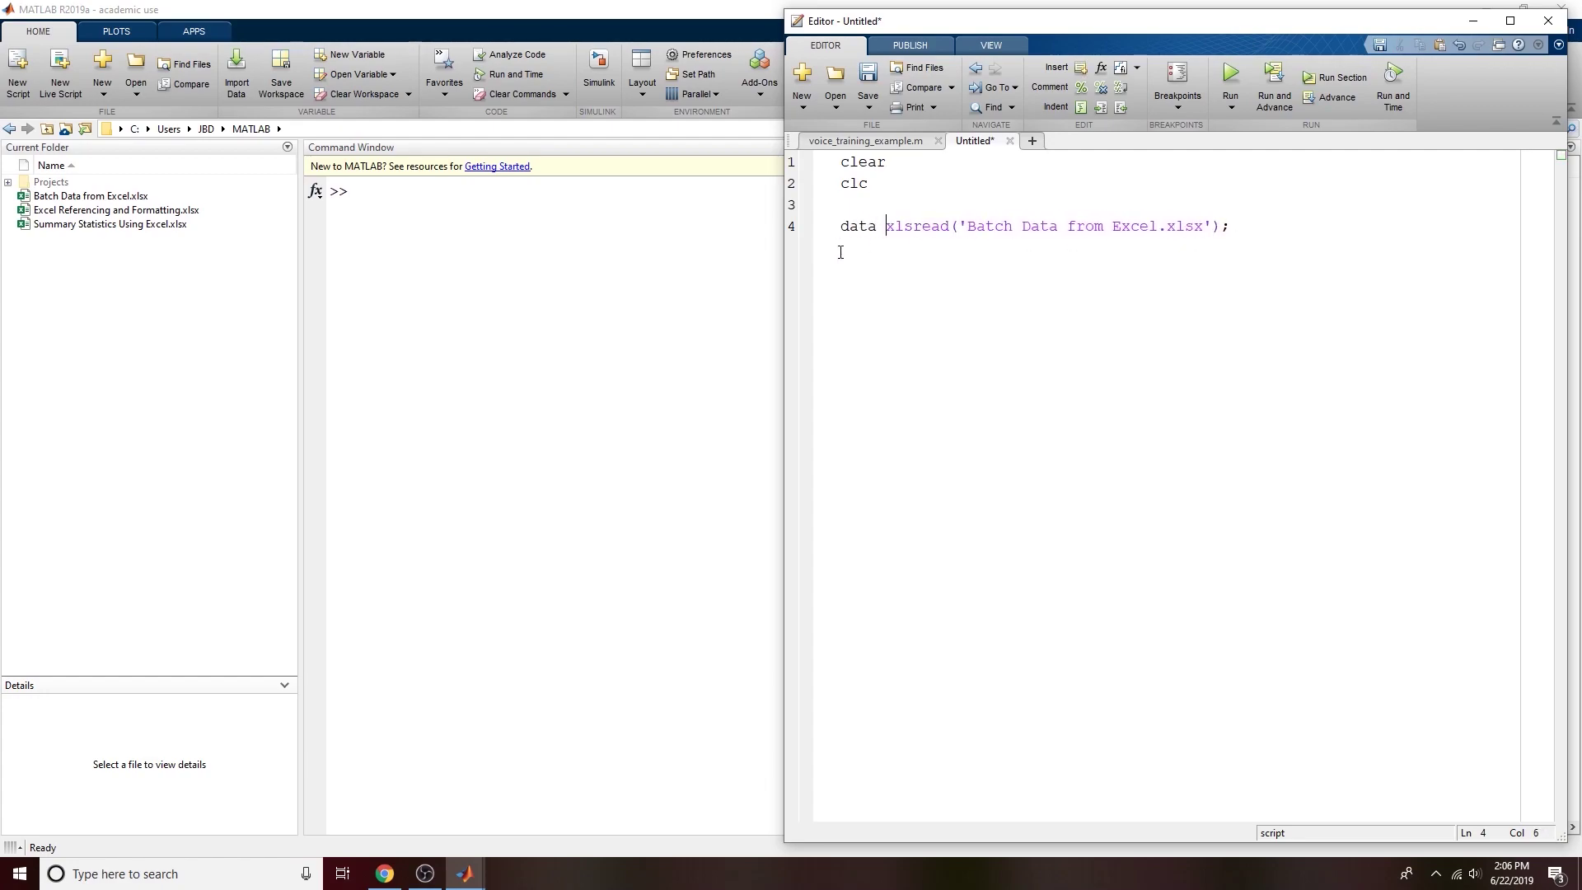
double_click(950, 239)
Step: Add the comment "% Mean of each column" on line 6, one blank line below the data import
click(1336, 210)
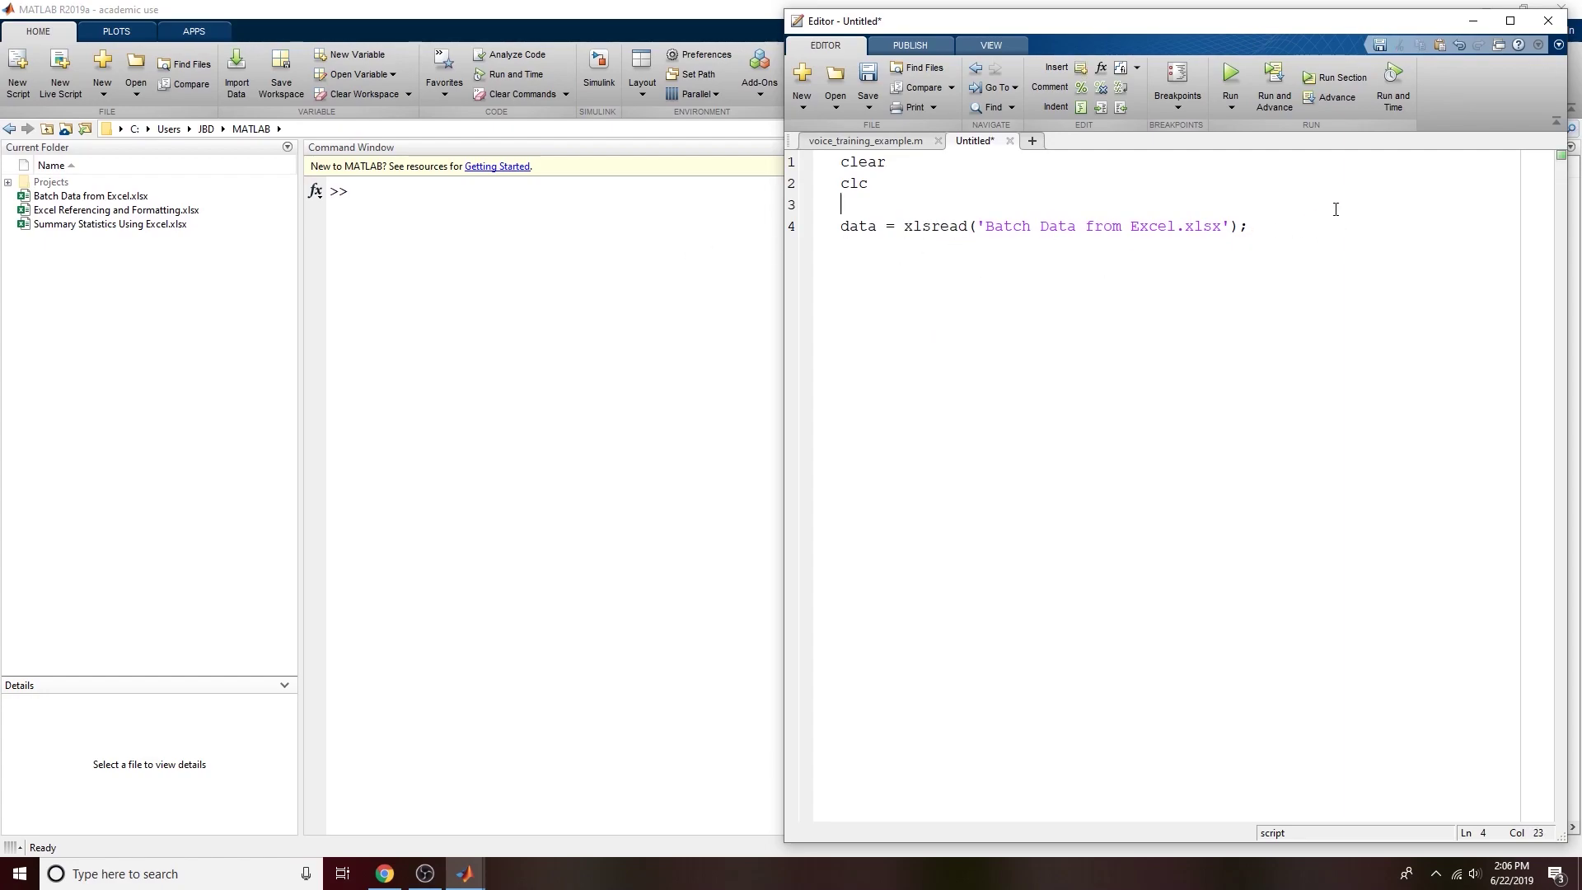
key(Return)
key(Return)
text(% Mean of each column)
key(Return)
Step: Duplicate the mean comment twice and reword the copies as "% Mean of each row" and "% Mean of the entire array"
drag(838, 273, 1032, 270)
key(ctrl+c)
click(865, 290)
key(ctrl+v)
double_click(1017, 294)
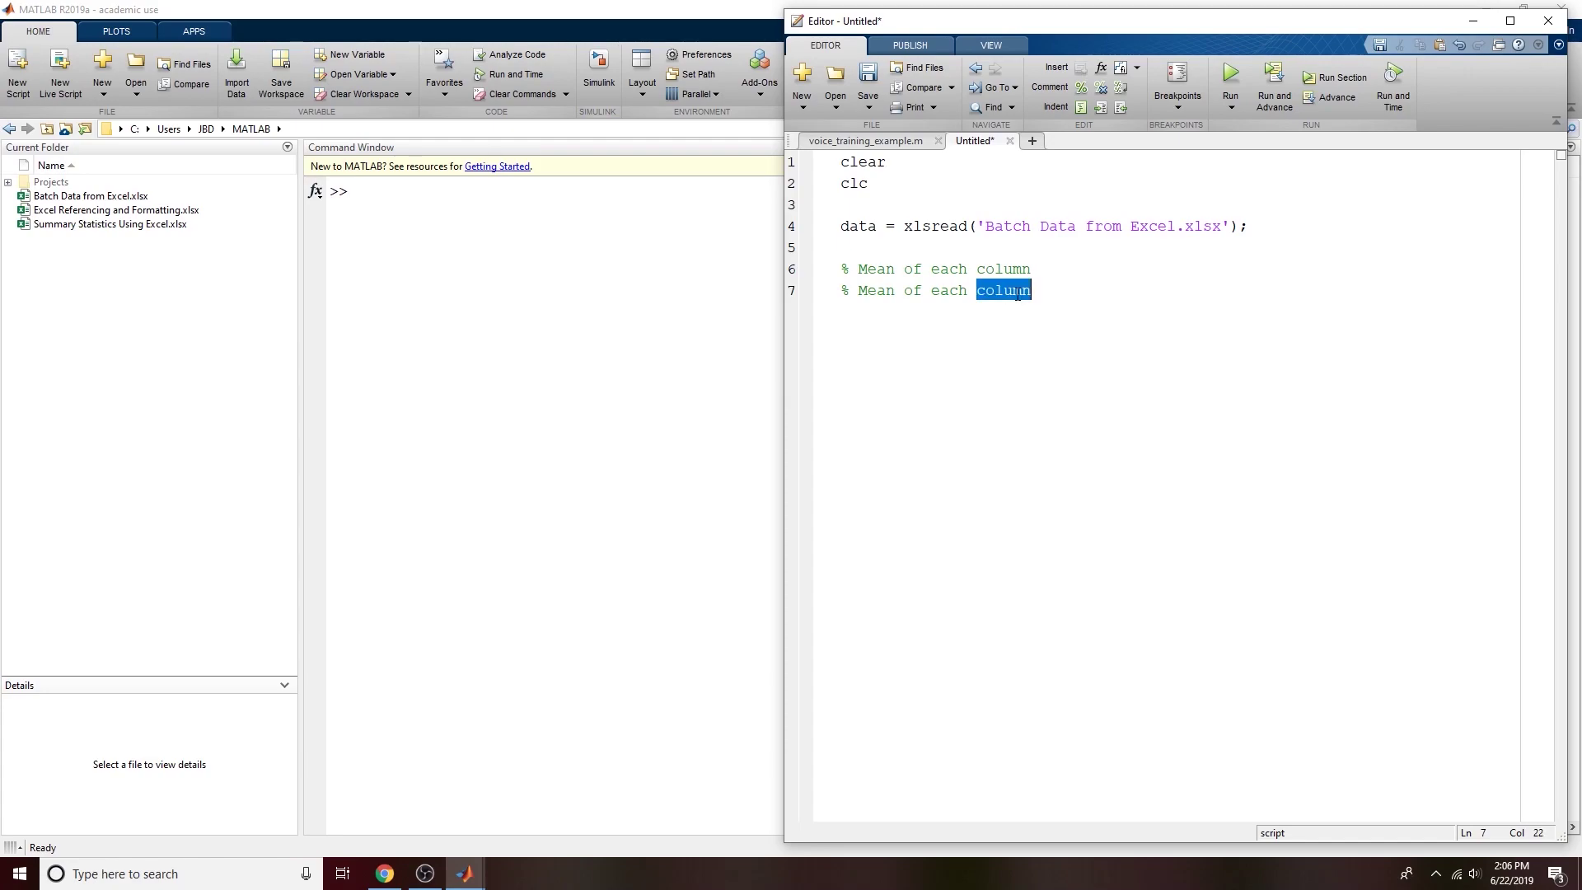
text(row)
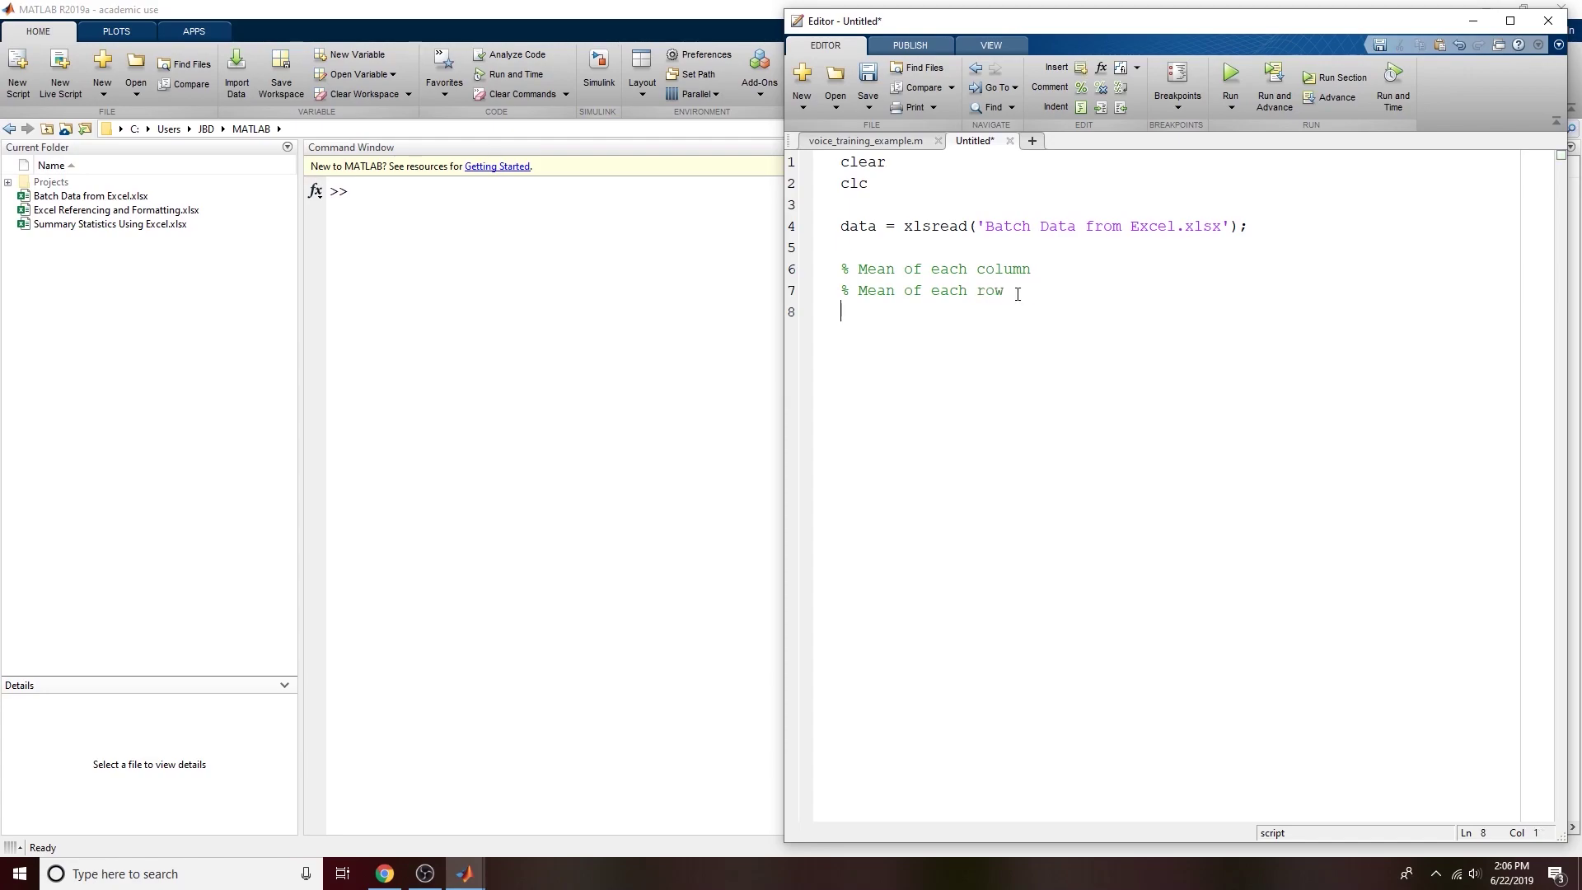
key(ctrl+v)
drag(931, 313, 1030, 316)
text(the entire array)
key(Return)
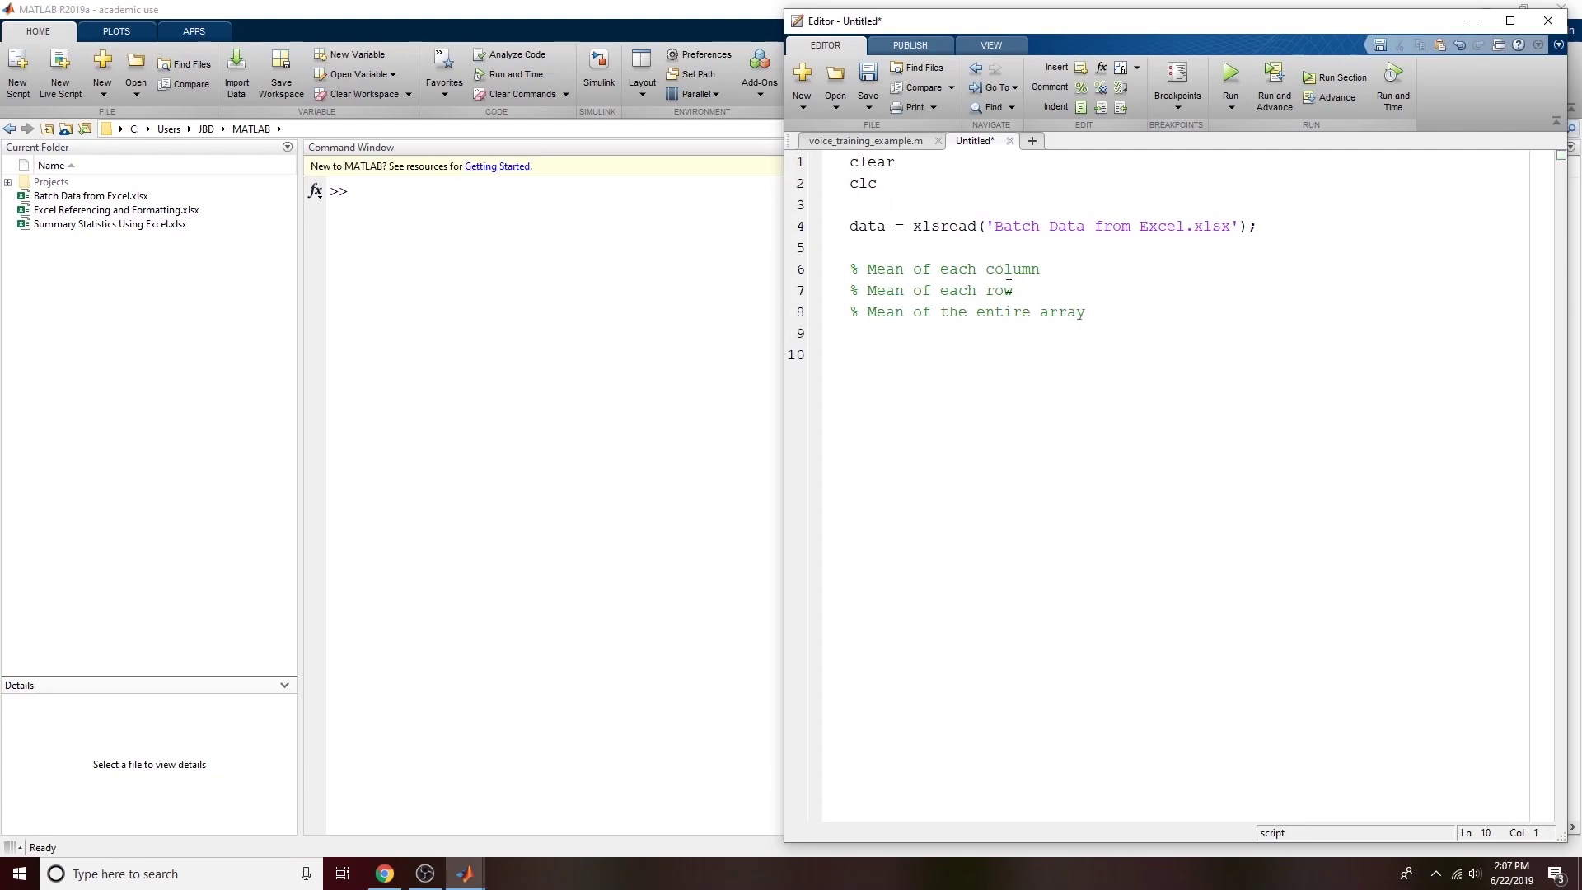
Step: Copy the three Mean comment lines and paste them as a second block starting on line 10
drag(846, 275, 841, 330)
right_click(913, 294)
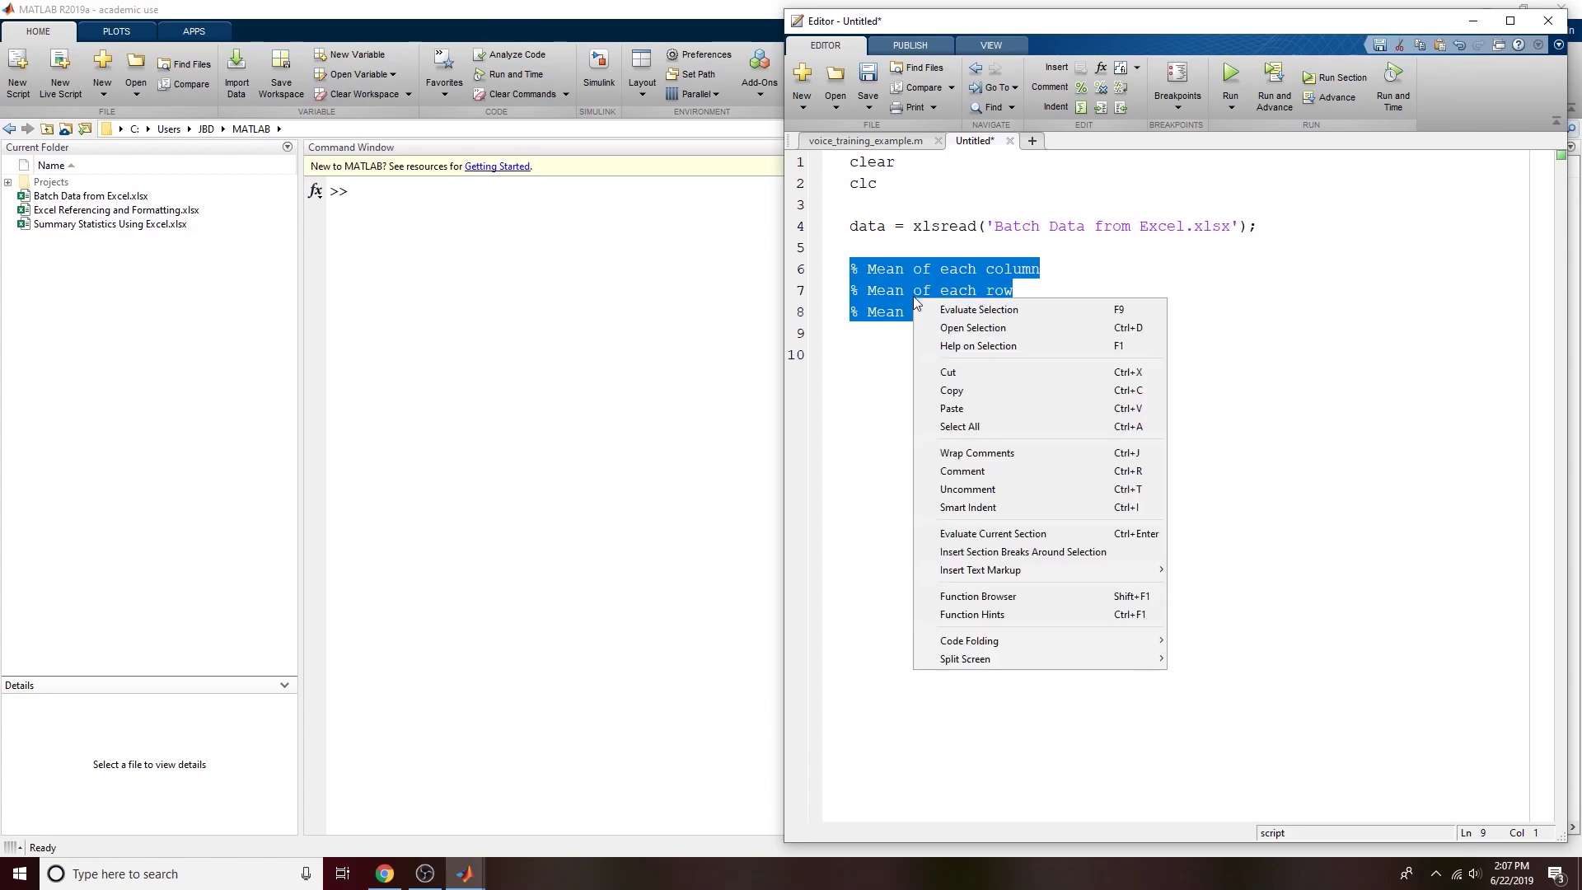
click(960, 394)
click(872, 364)
key(ctrl+v)
Step: Replace Mean with Mode in the three comments of the second block, and remove the stray word on line 14
double_click(886, 356)
text(Mode)
double_click(885, 355)
double_click(886, 376)
key(ctrl+v)
double_click(886, 397)
key(ctrl+v)
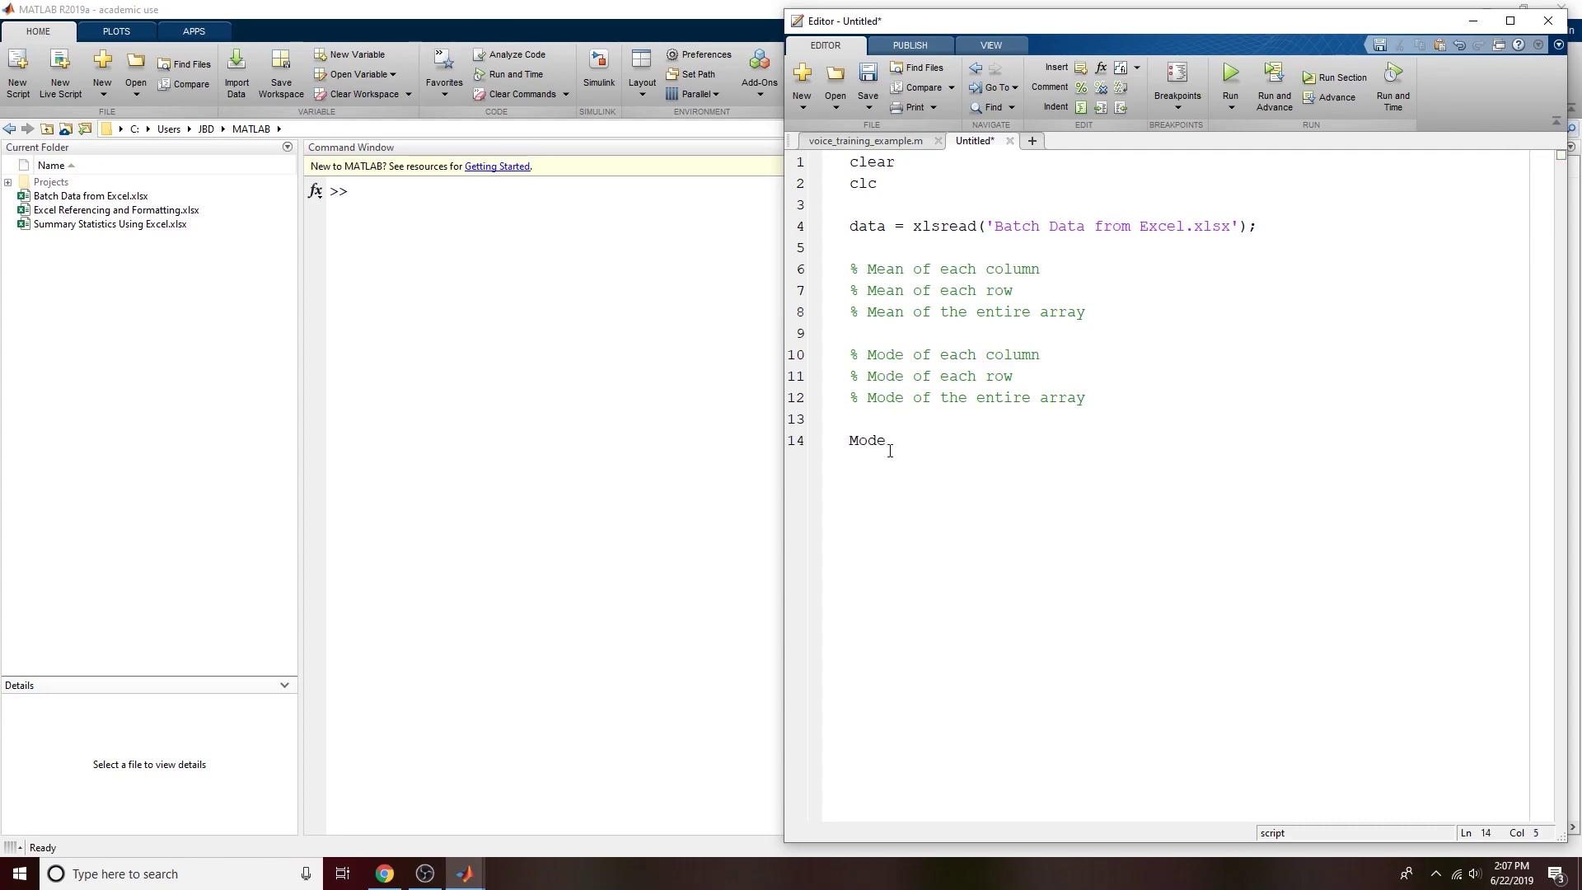
key(BackSpace)
key(BackSpace)
key(BackSpace)
key(BackSpace)
Step: Copy the three Mean comment lines and paste them as a third block starting on line 14
drag(850, 269, 841, 331)
right_click(932, 271)
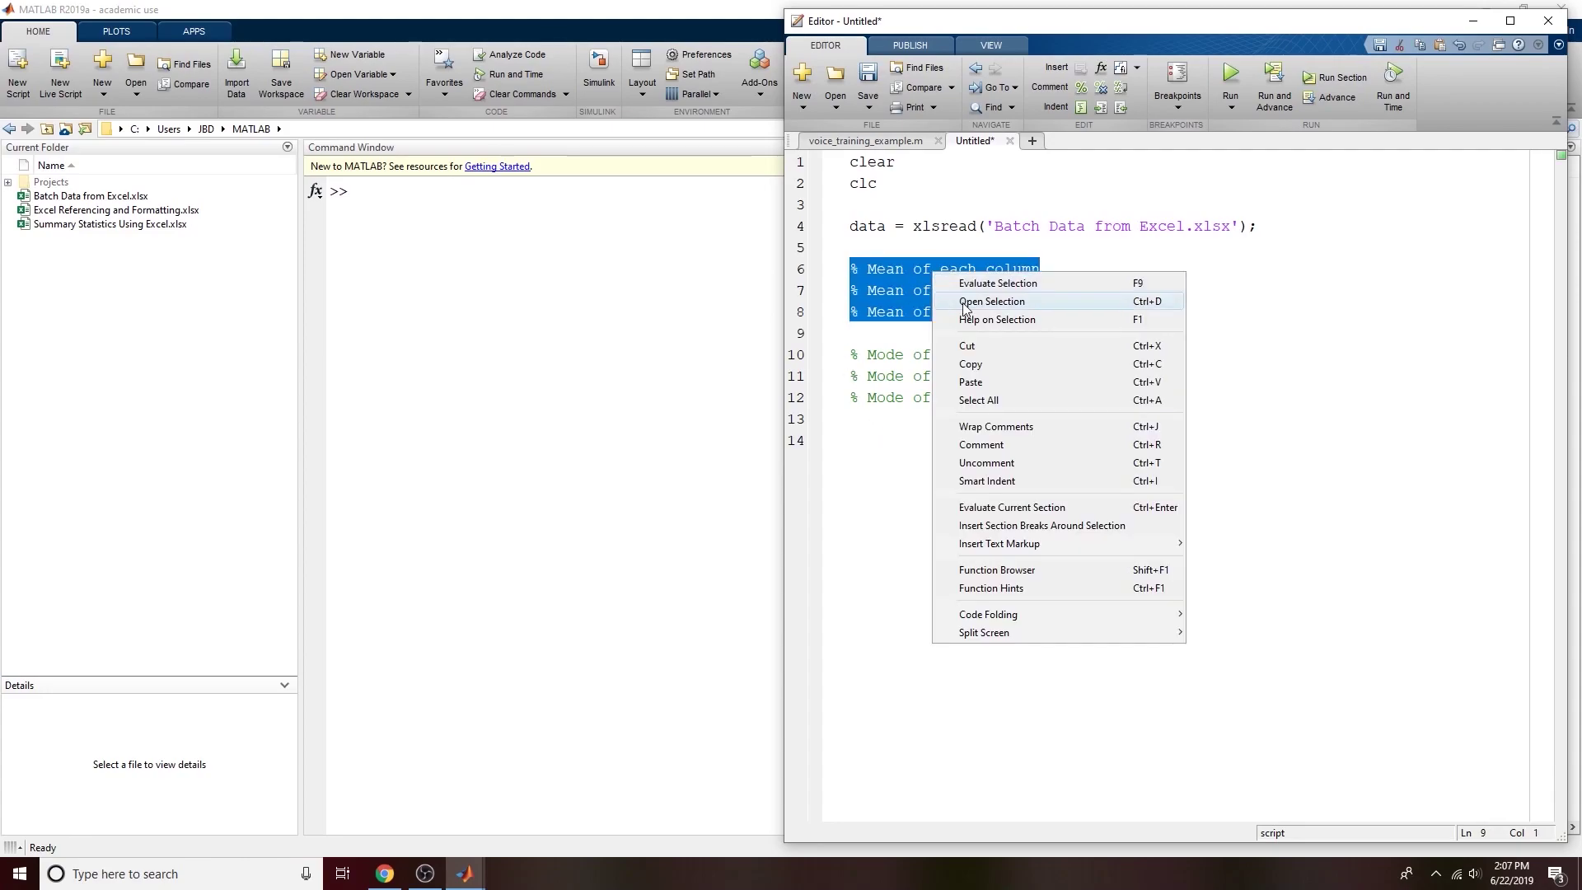
click(977, 362)
click(865, 446)
key(ctrl+v)
Step: Change Mean to Median in the three comments of the third block
click(886, 448)
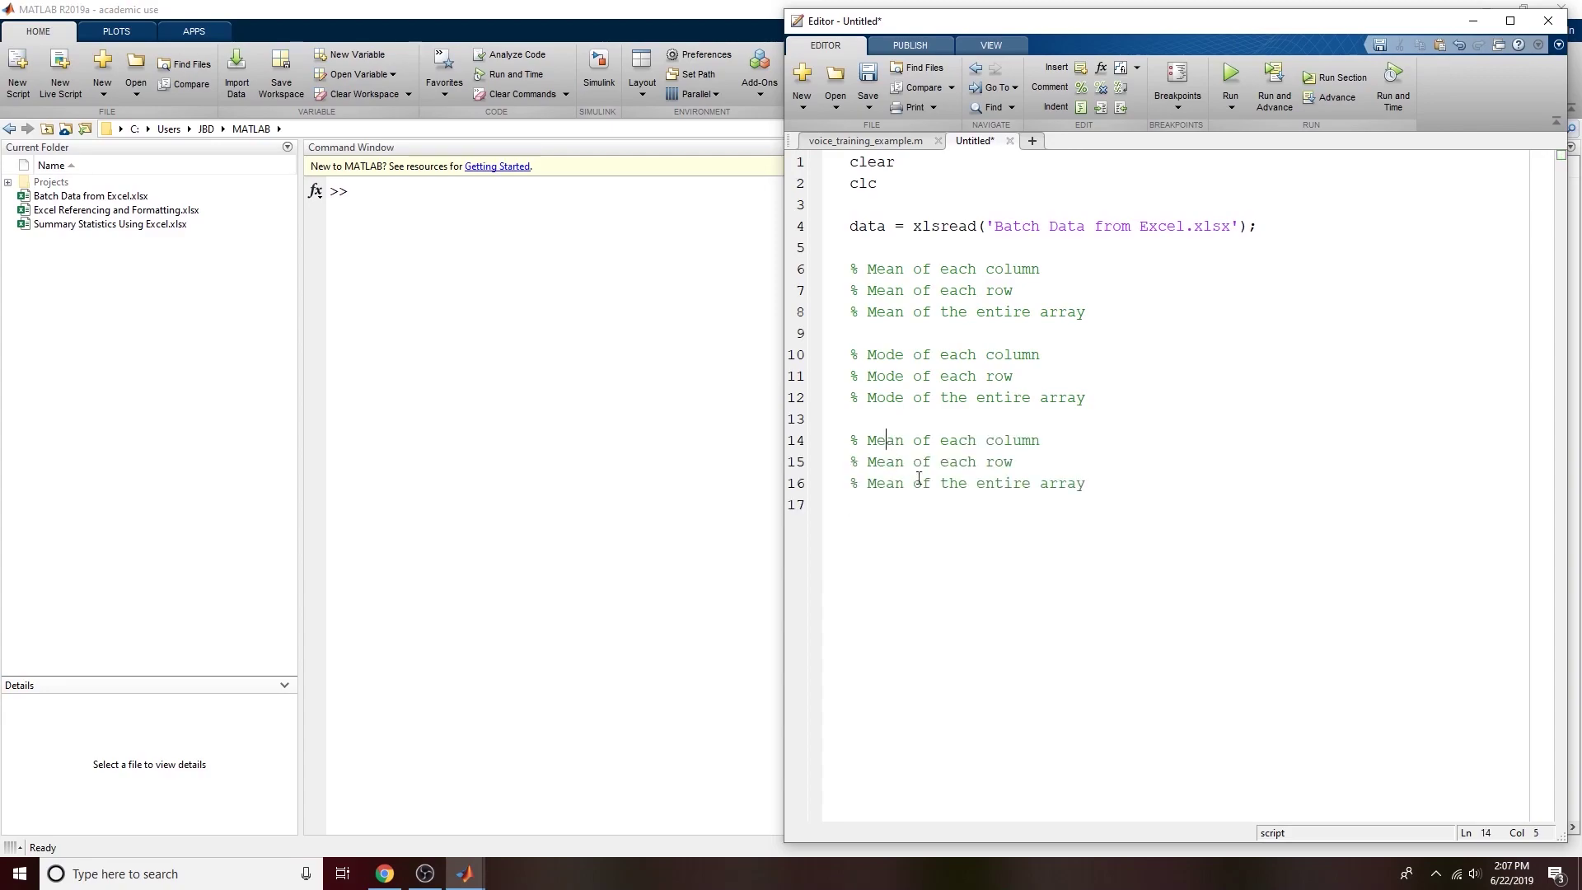
text(di)
double_click(890, 440)
key(ctrl+c)
double_click(892, 461)
key(ctrl+v)
double_click(891, 484)
key(ctrl+v)
Step: Copy the three Median comment lines and paste them as a fourth block starting on line 18
click(968, 520)
key(Return)
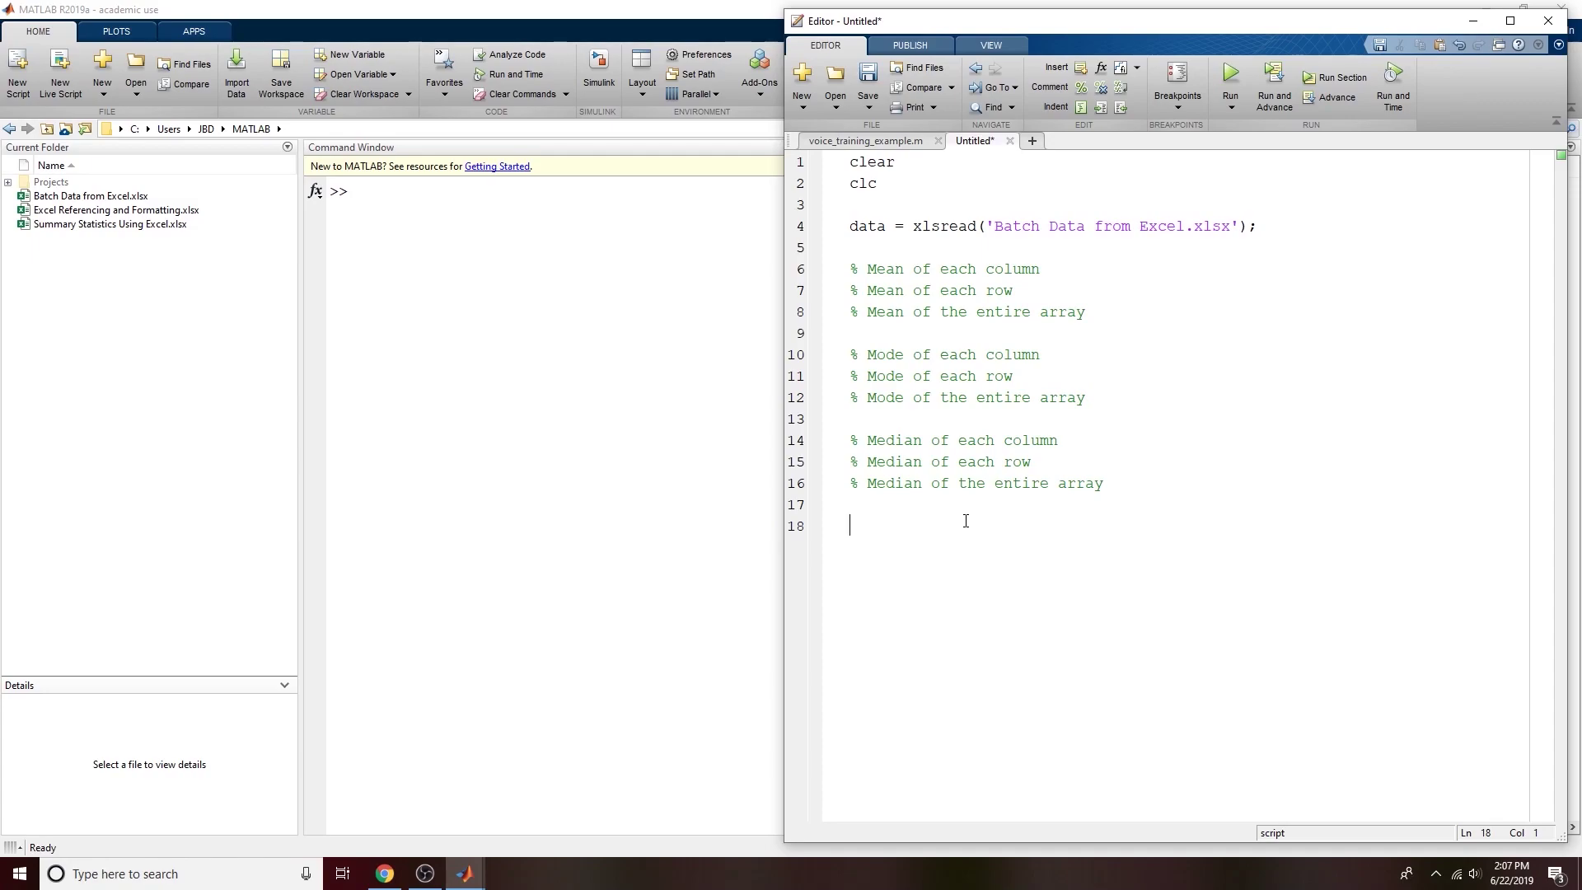
drag(841, 441, 838, 504)
key(ctrl+c)
click(880, 531)
key(ctrl+v)
Step: Replace Median with Variance in the three comments of the fourth block
double_click(899, 527)
text(Var)
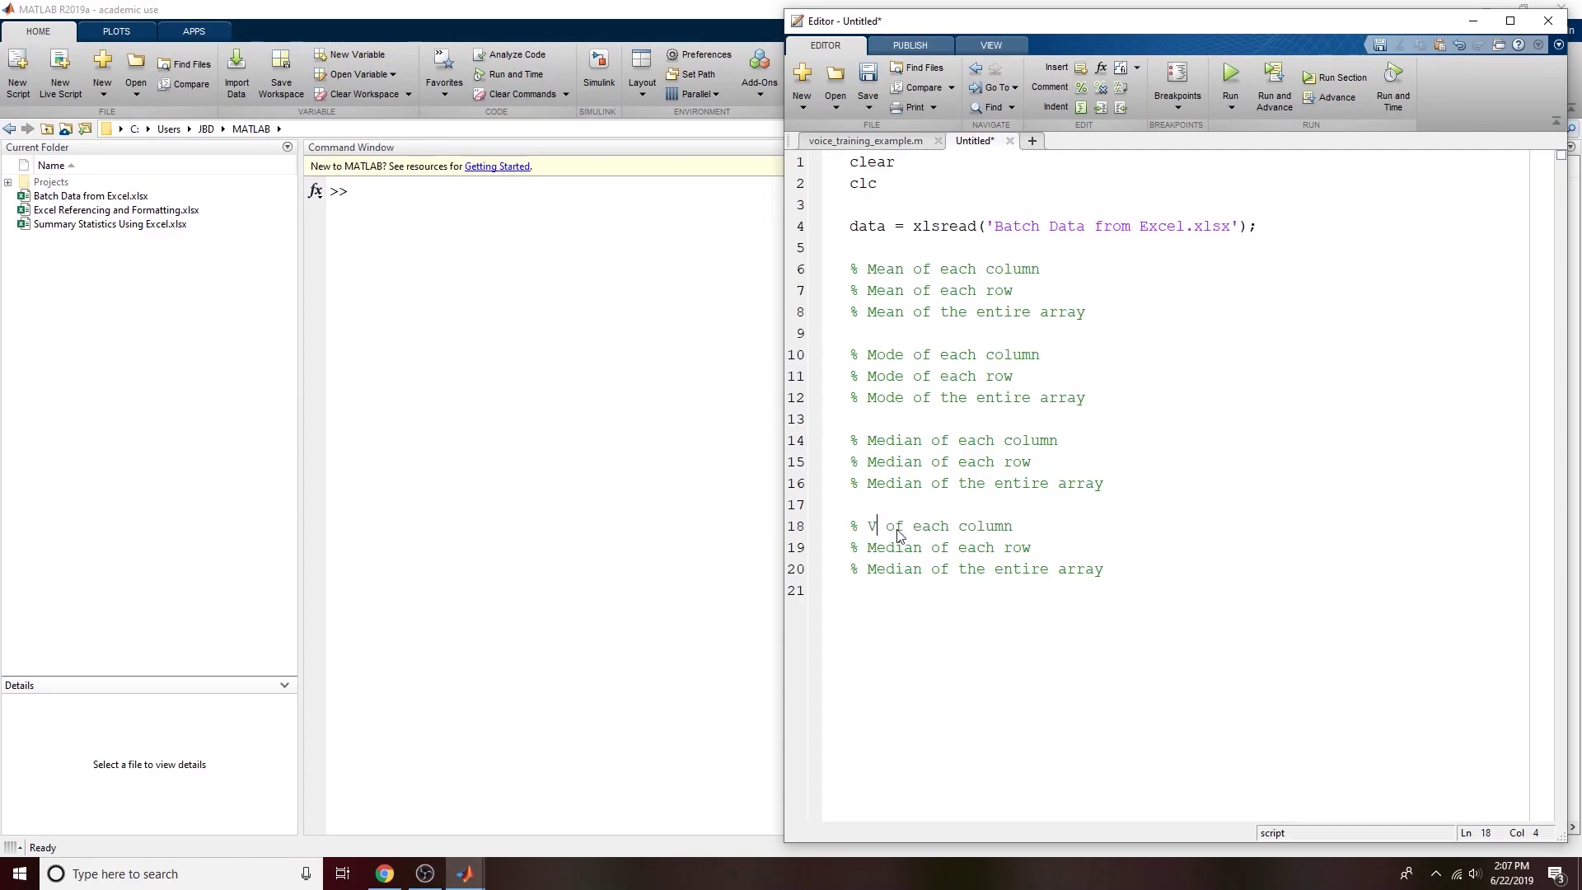
text(iance)
double_click(898, 528)
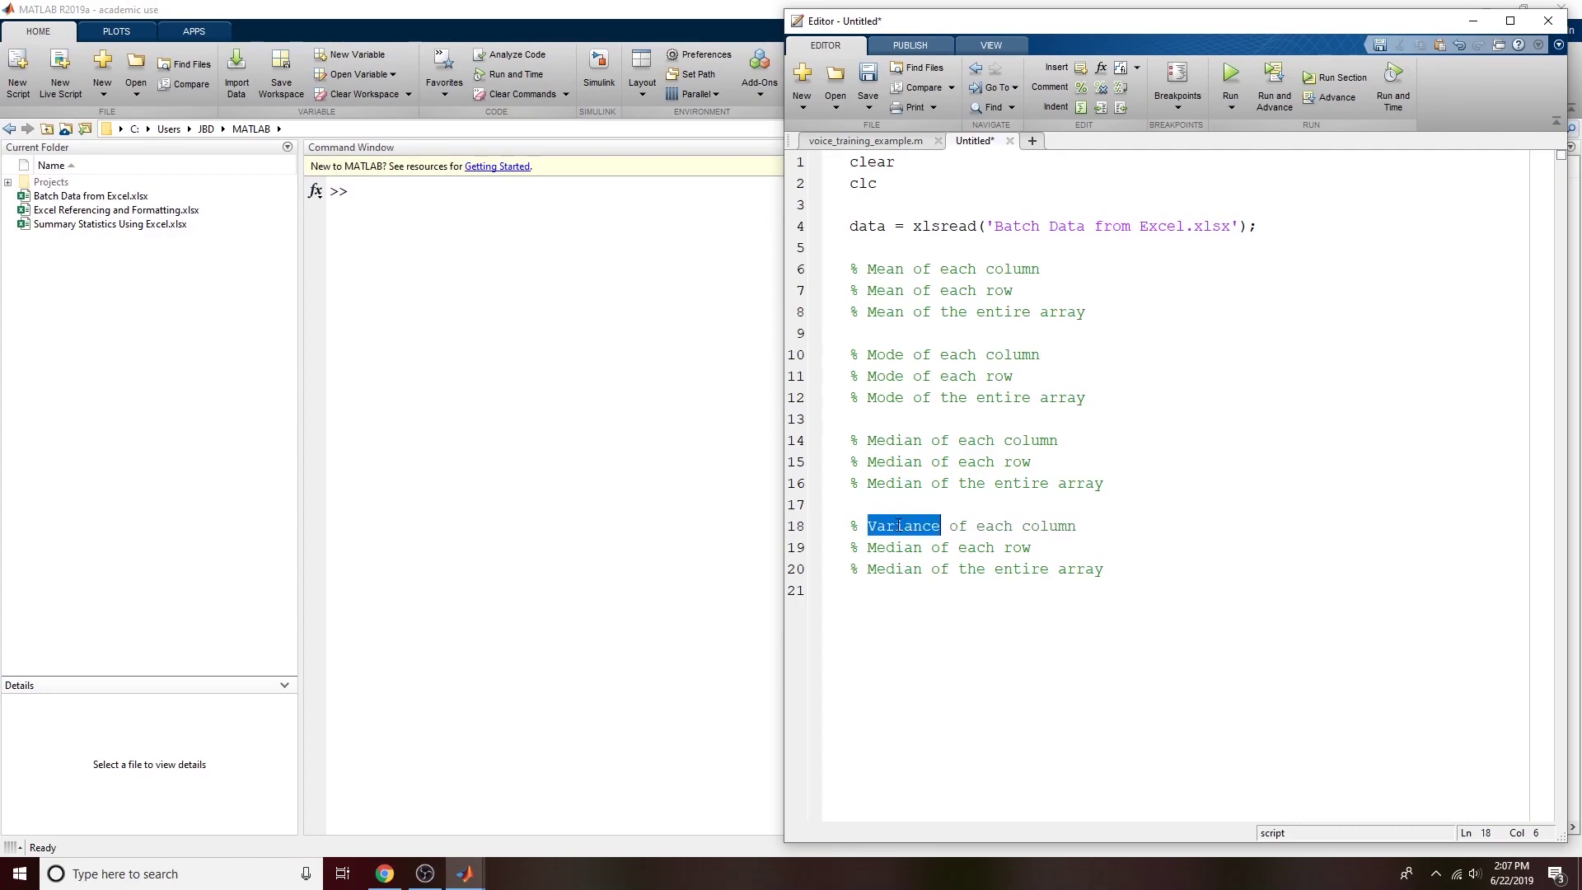
key(ctrl+c)
double_click(899, 547)
key(ctrl+v)
double_click(898, 569)
key(ctrl+v)
Step: Copy the three Variance comment lines and paste them as a fifth block starting on line 22
click(902, 608)
key(Return)
drag(841, 526, 845, 590)
key(ctrl+c)
click(899, 611)
key(ctrl+v)
Step: Replace Variance with Standard Deviation in the three comments of the fifth block
double_click(899, 614)
text(Stranbdar)
key(BackSpace)
key(BackSpace)
key(BackSpace)
key(BackSpace)
key(BackSpace)
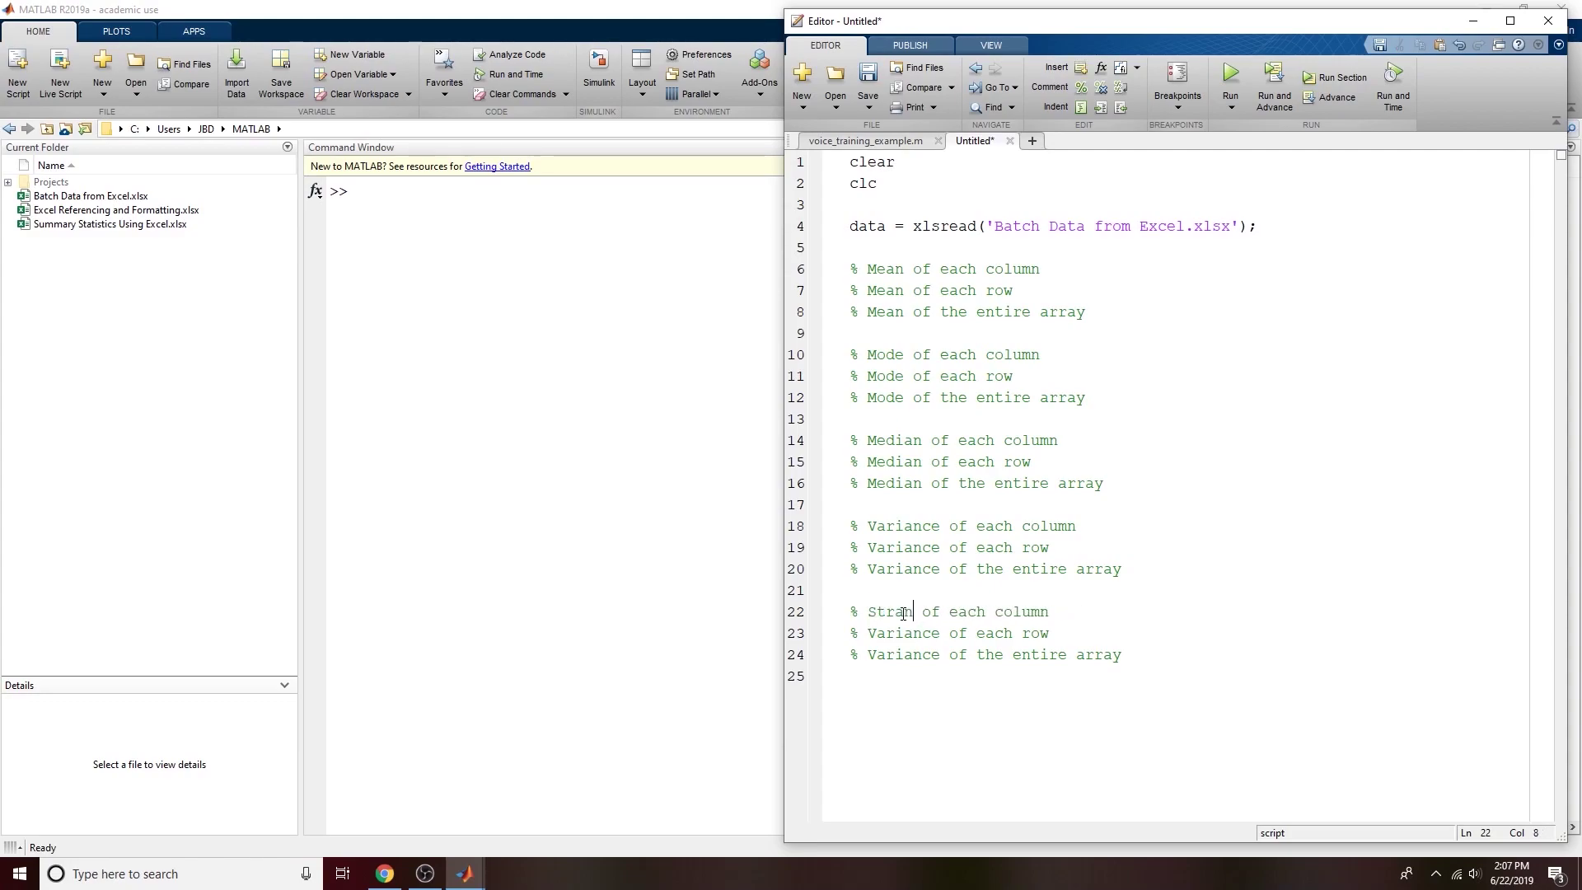
key(BackSpace)
key(BackSpace)
text(andard Deviation)
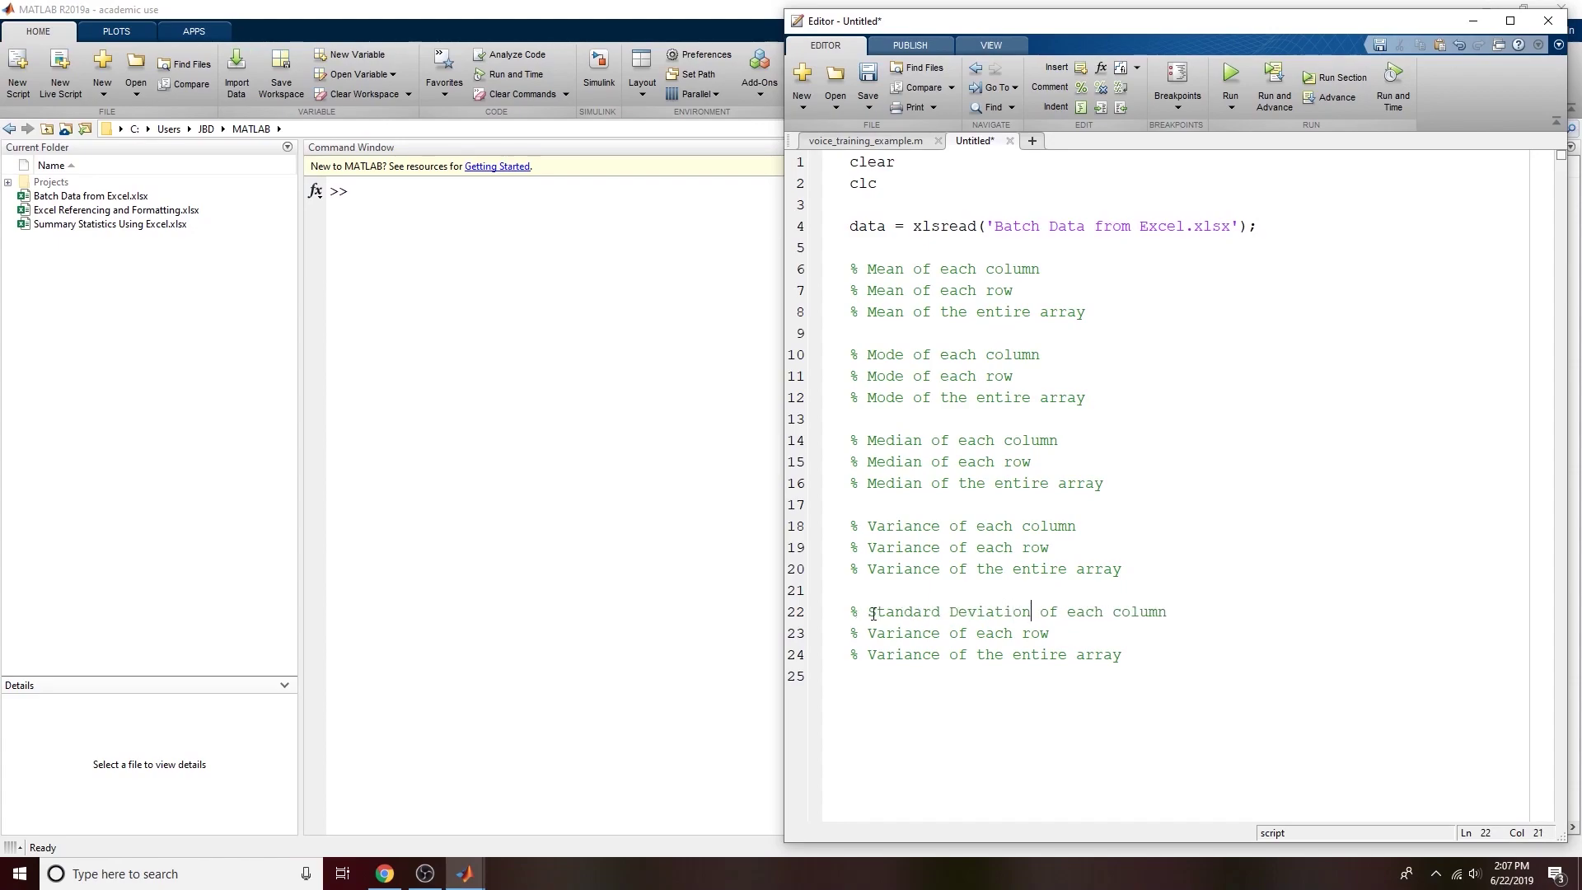
shift+click(869, 613)
double_click(874, 636)
key(ctrl+v)
double_click(882, 655)
key(ctrl+v)
Step: Copy the three Mean comment lines and paste them as a sixth block starting on line 26
click(893, 678)
key(Return)
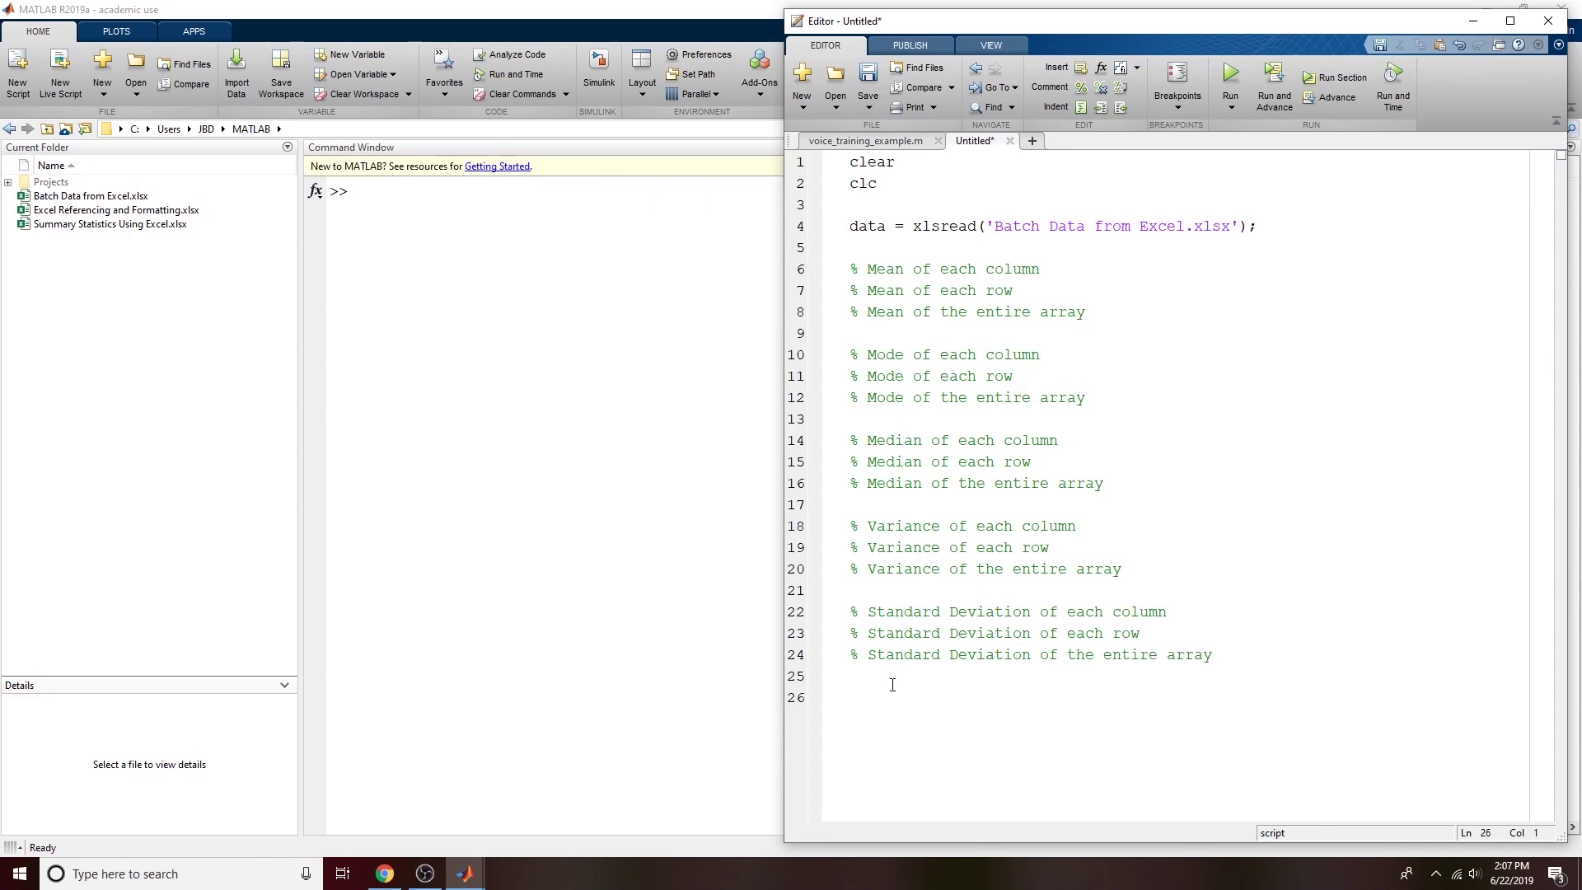
drag(832, 269, 833, 311)
key(ctrl+c)
click(911, 700)
key(ctrl+v)
Step: Replace Mean with Min in the three comments of the sixth block
click(886, 699)
double_click(886, 699)
text(Min)
double_click(886, 699)
key(ctrl+c)
double_click(882, 719)
key(ctrl+v)
double_click(882, 741)
key(ctrl+v)
Step: Copy the three Min comment lines and paste them as a seventh block starting on line 30
drag(844, 699, 844, 752)
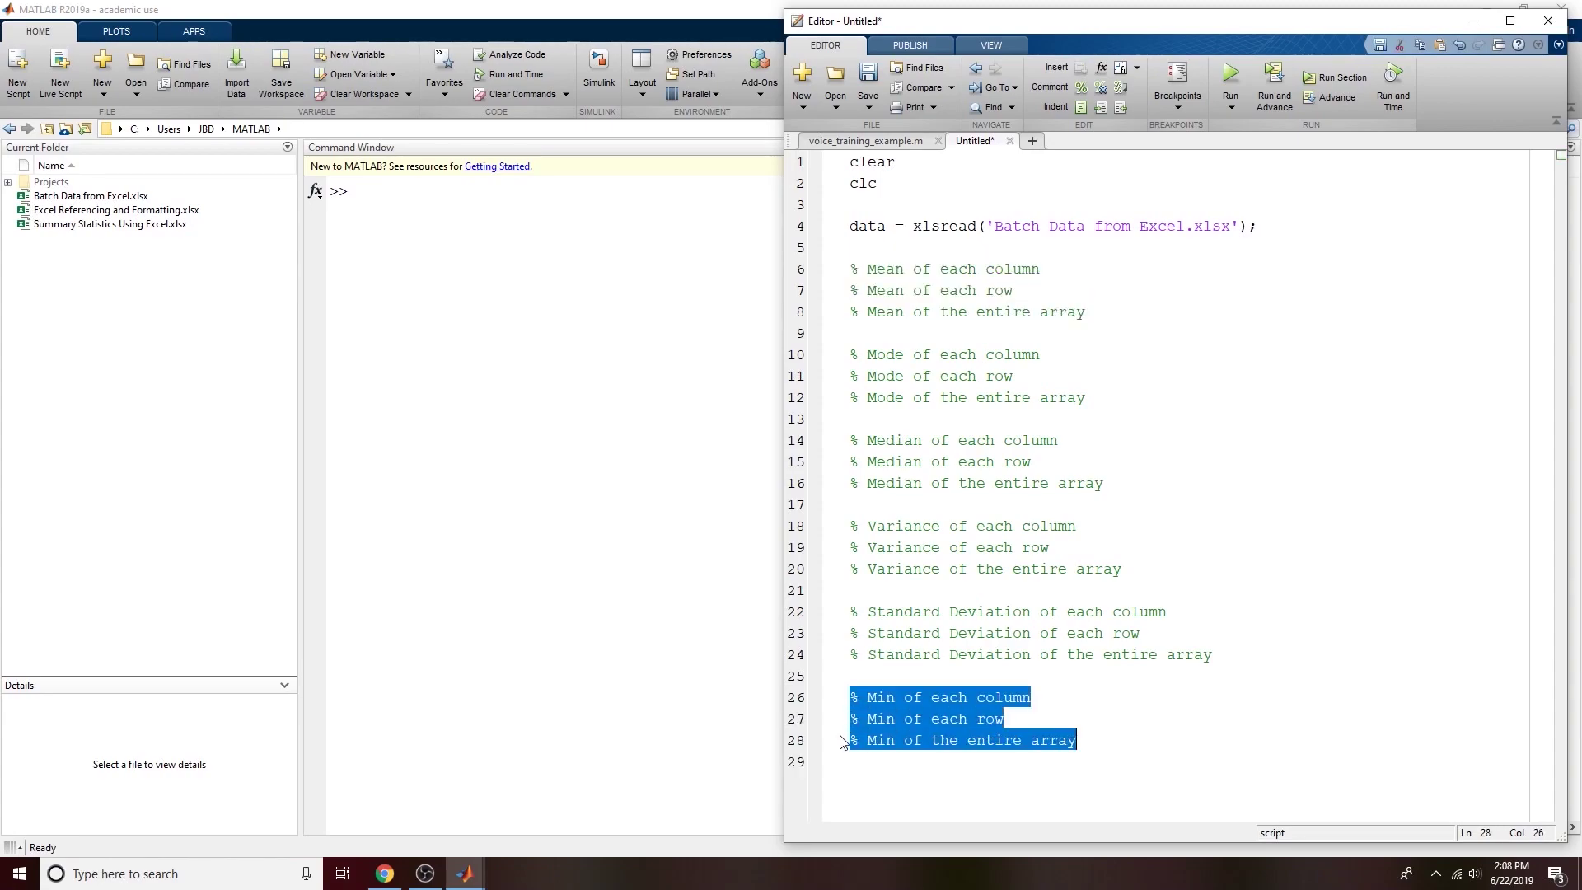
click(894, 781)
key(Return)
key(ctrl+v)
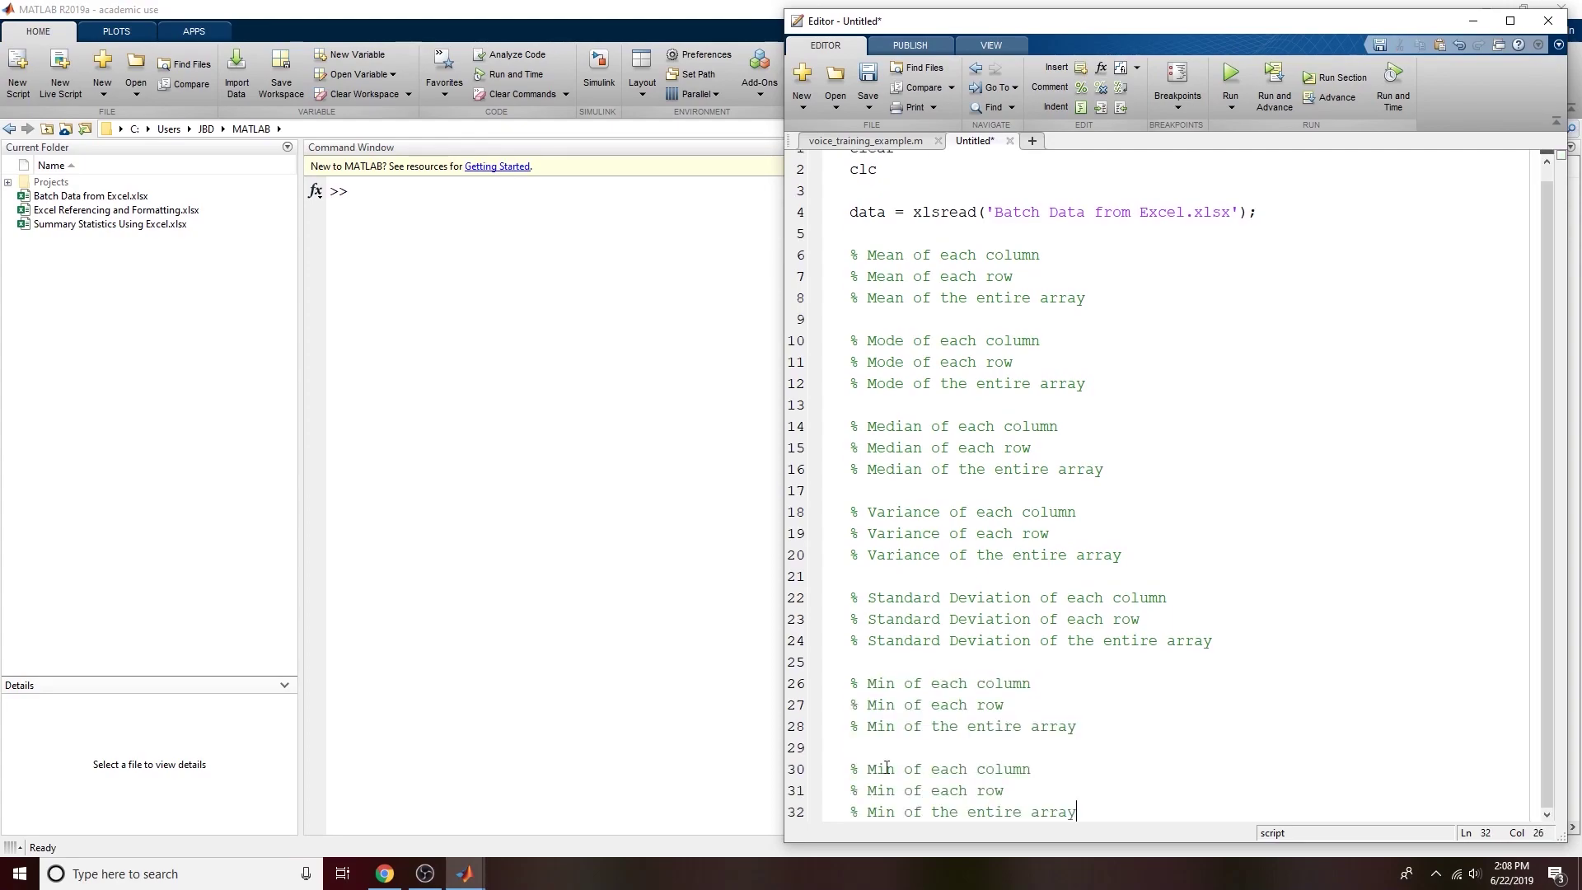
Step: Replace Min with Max in the three comments of the seventh block
double_click(888, 770)
text(Max)
double_click(882, 770)
key(ctrl+c)
double_click(882, 791)
key(ctrl+v)
click(886, 812)
double_click(886, 811)
key(ctrl+v)
Step: Stretch the editor window to full screen height so that the script fits from line 1 to line 32
click(1130, 746)
scroll(1136, 577, up, 1)
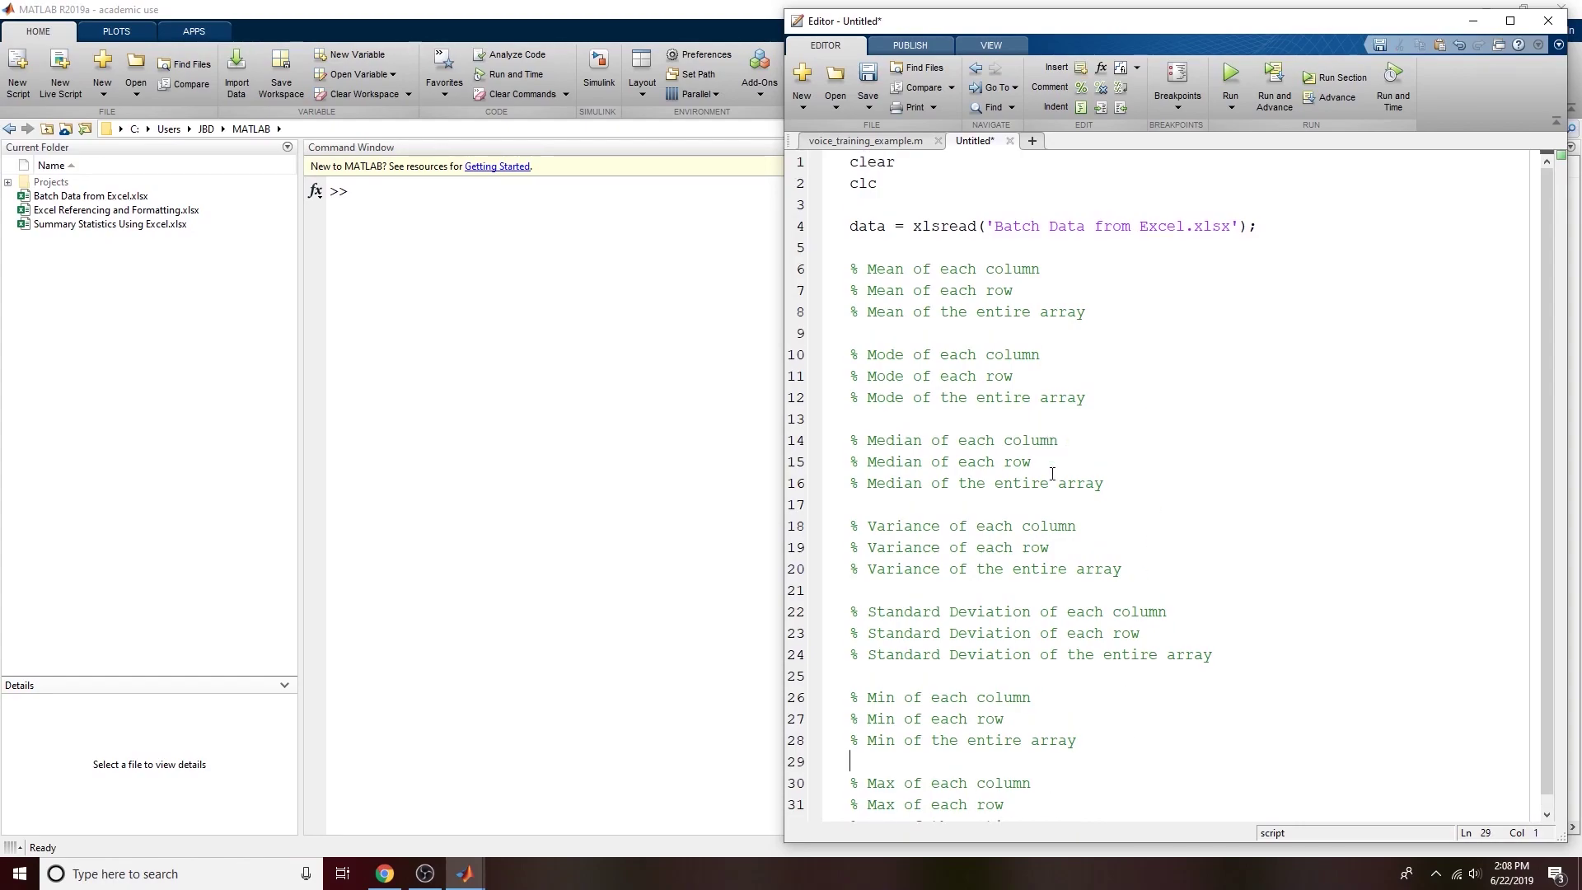
double_click(1072, 842)
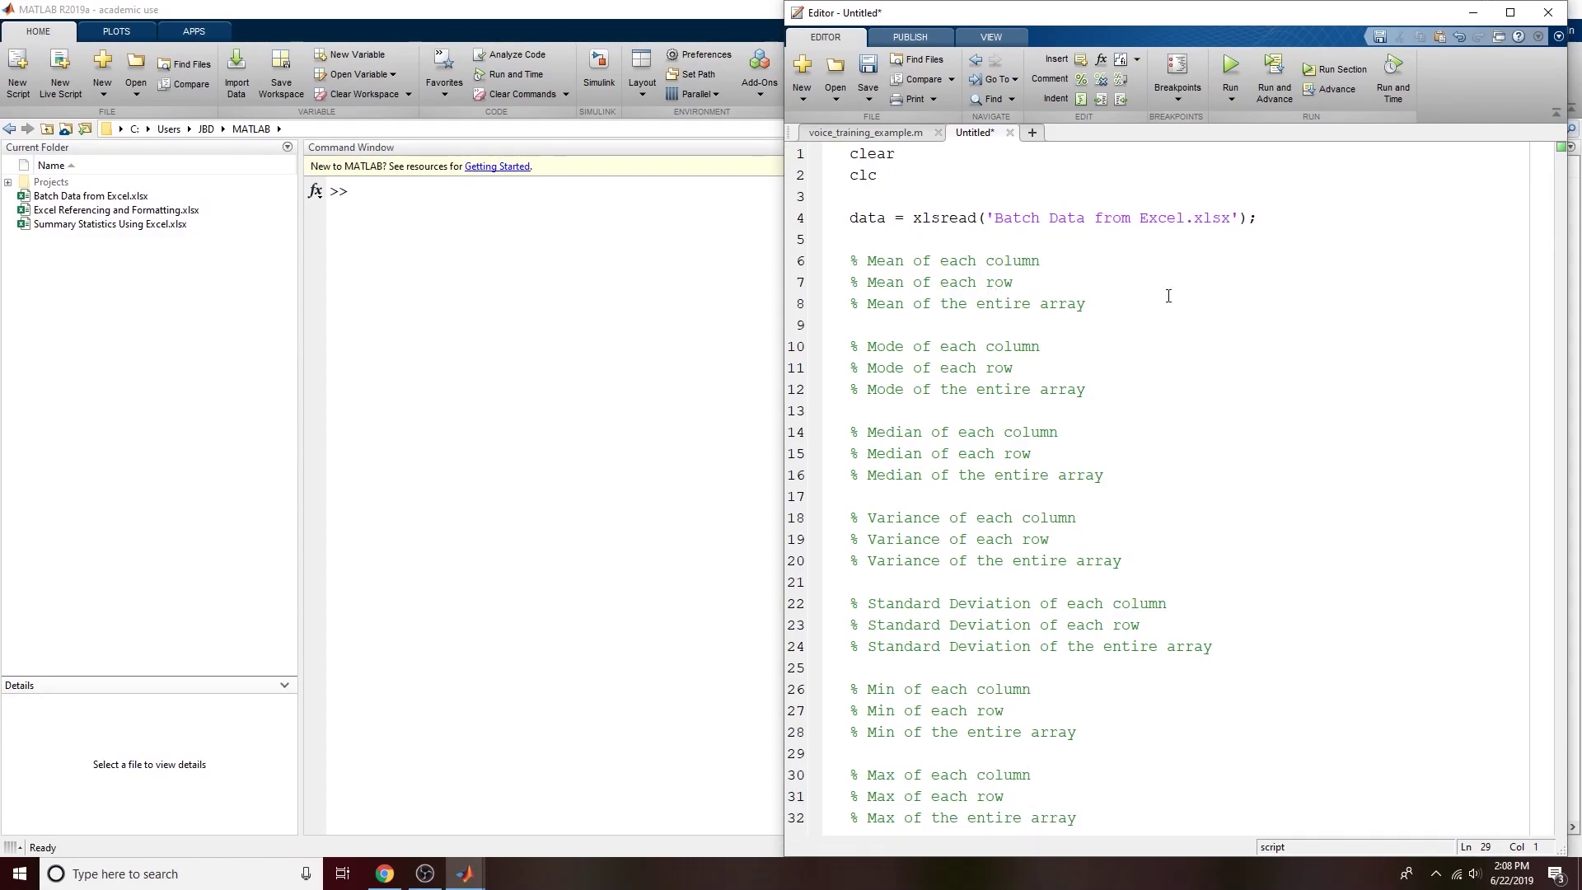
Step: Insert col_means = mean(data) on line 6 in front of the comment for the mean of each column
click(854, 263)
text(col_meand)
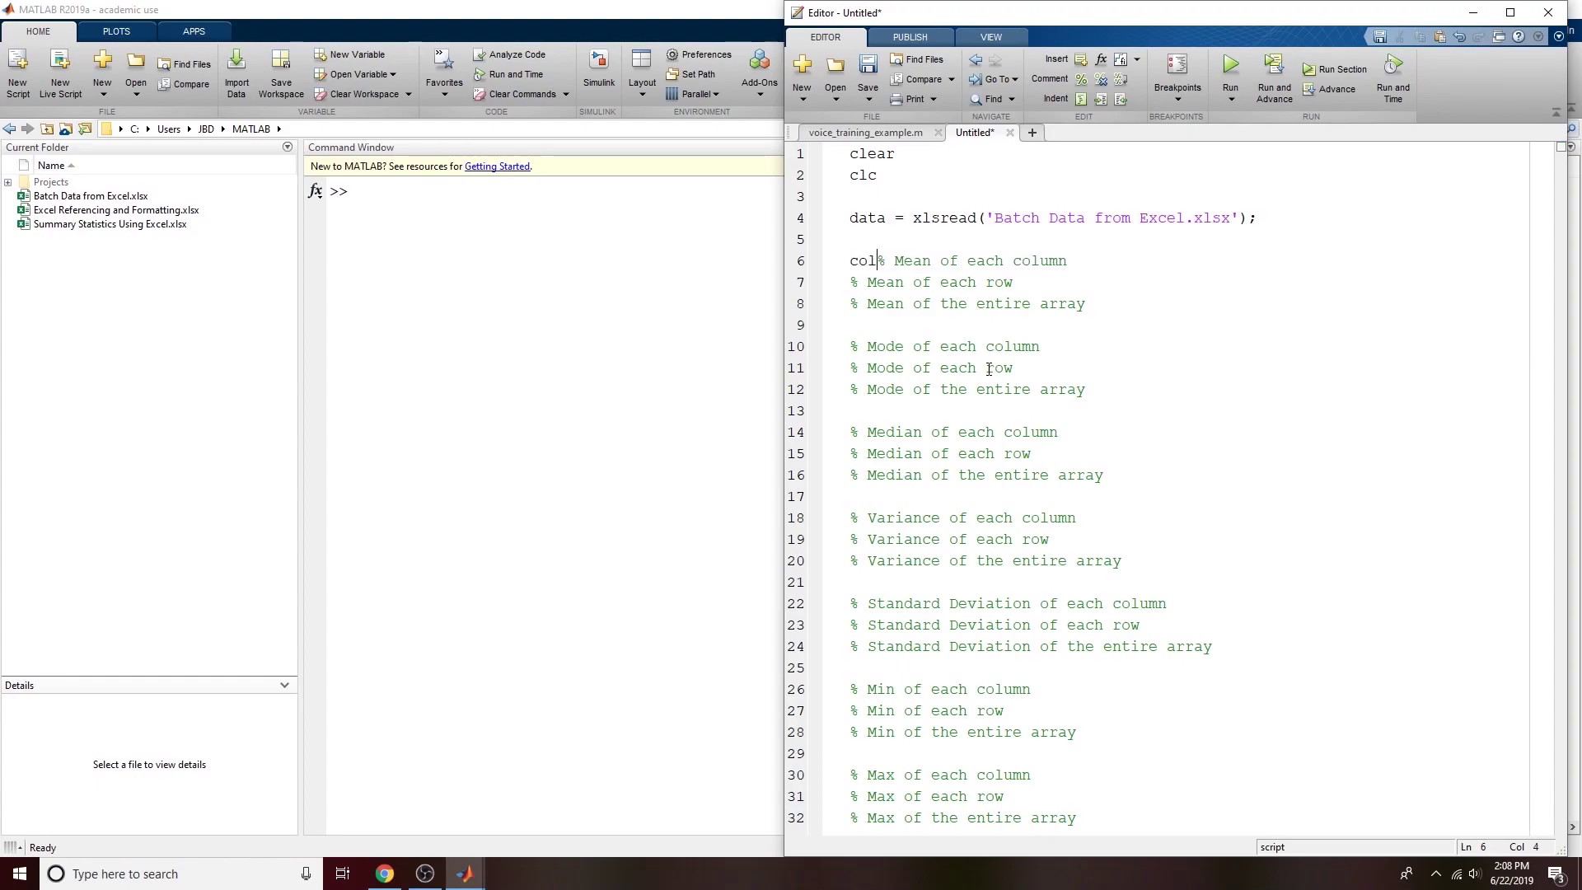
key(BackSpace)
text(s = mean())
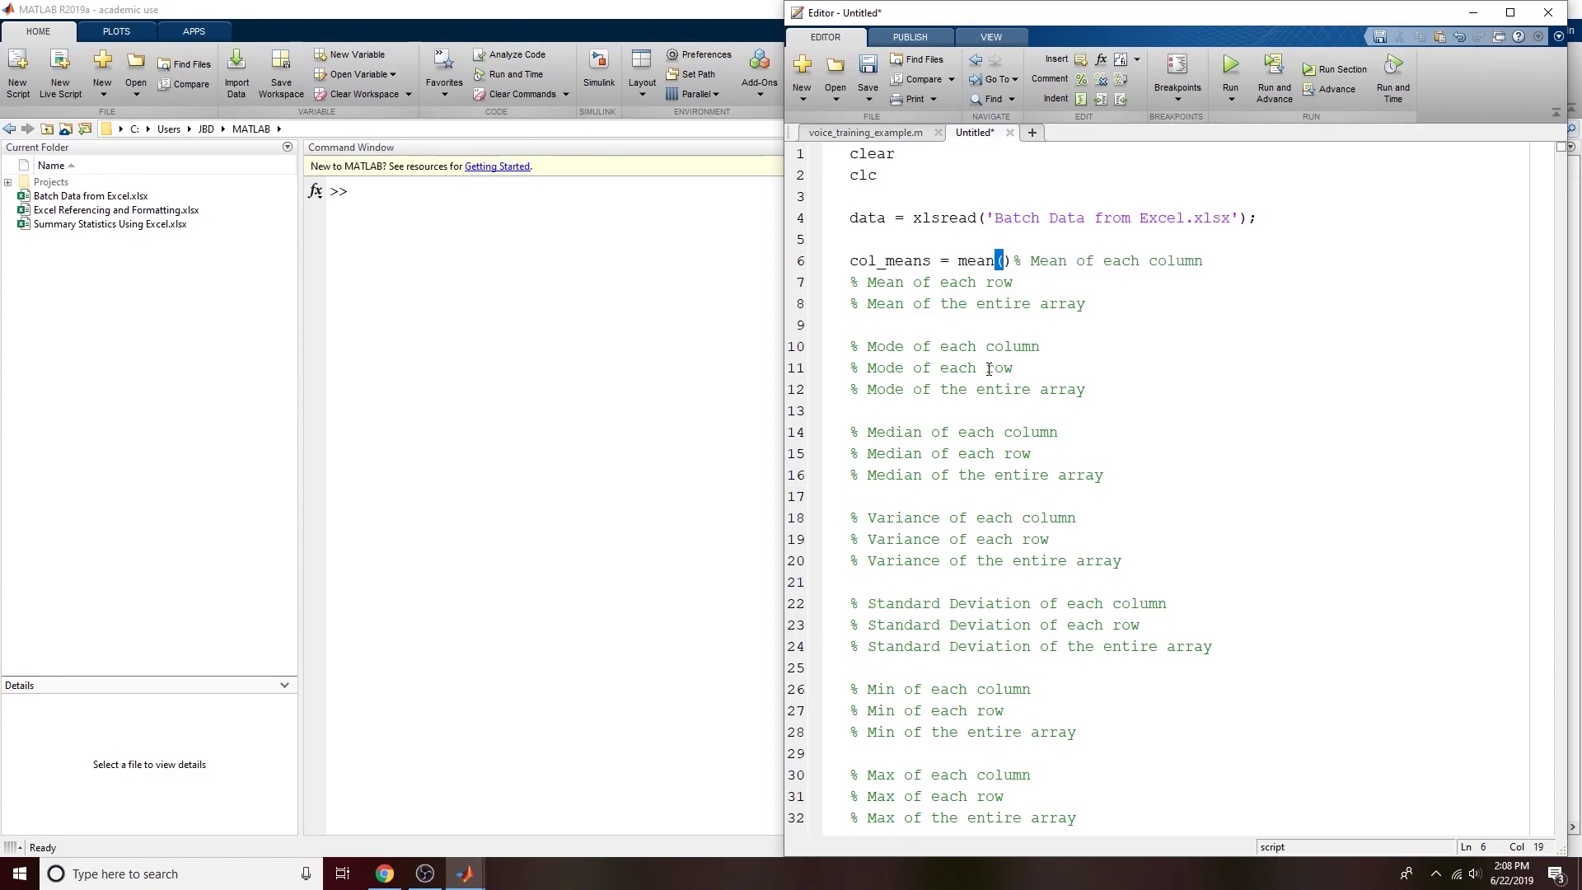
click(1002, 262)
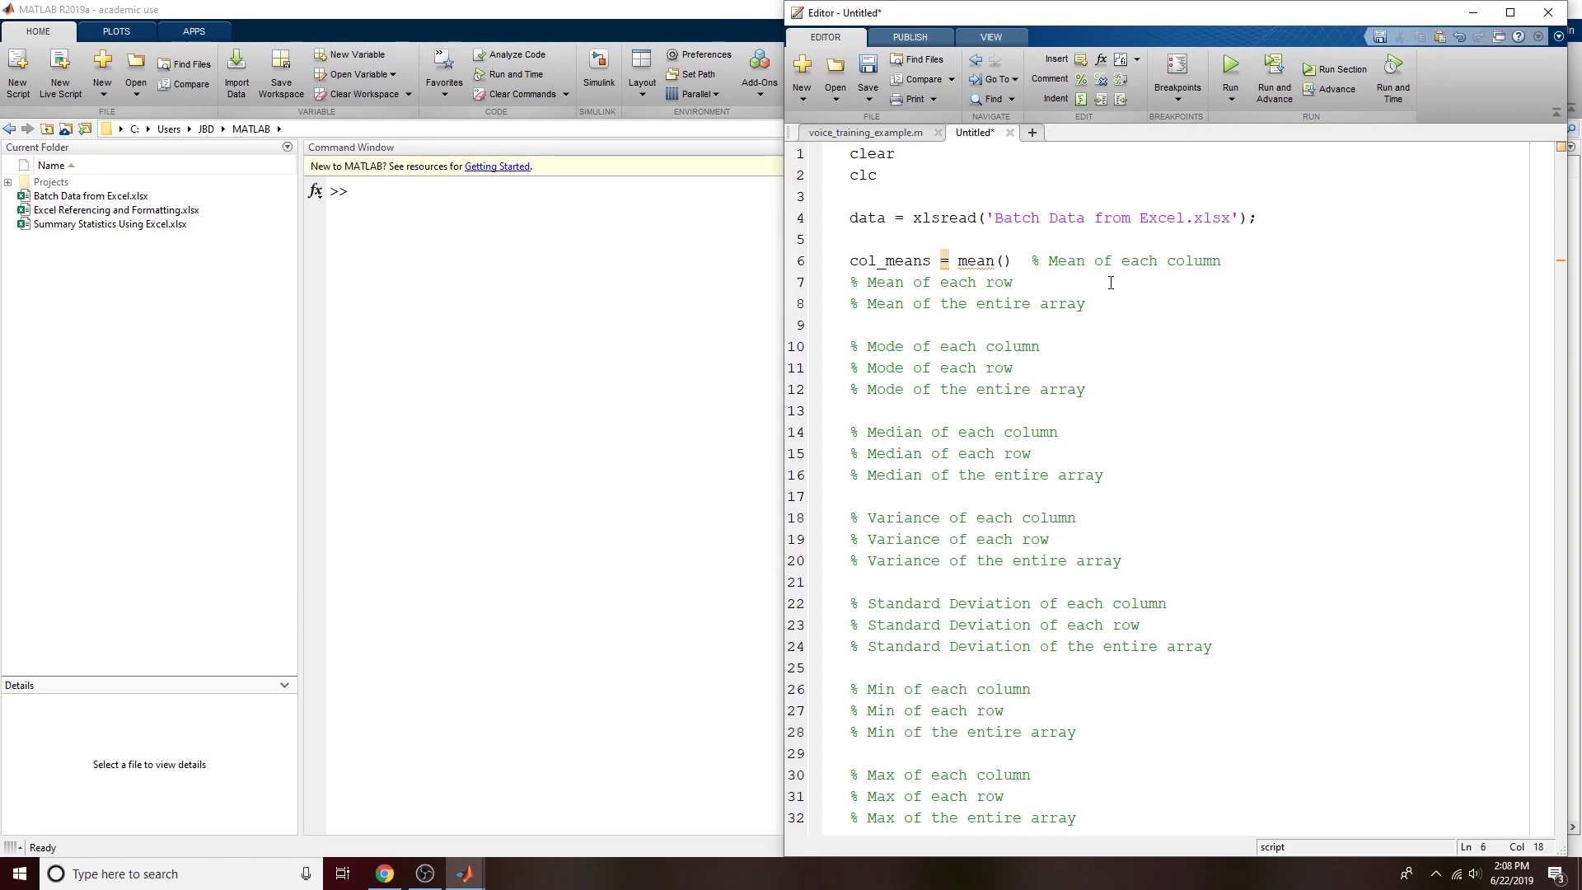
text(data)
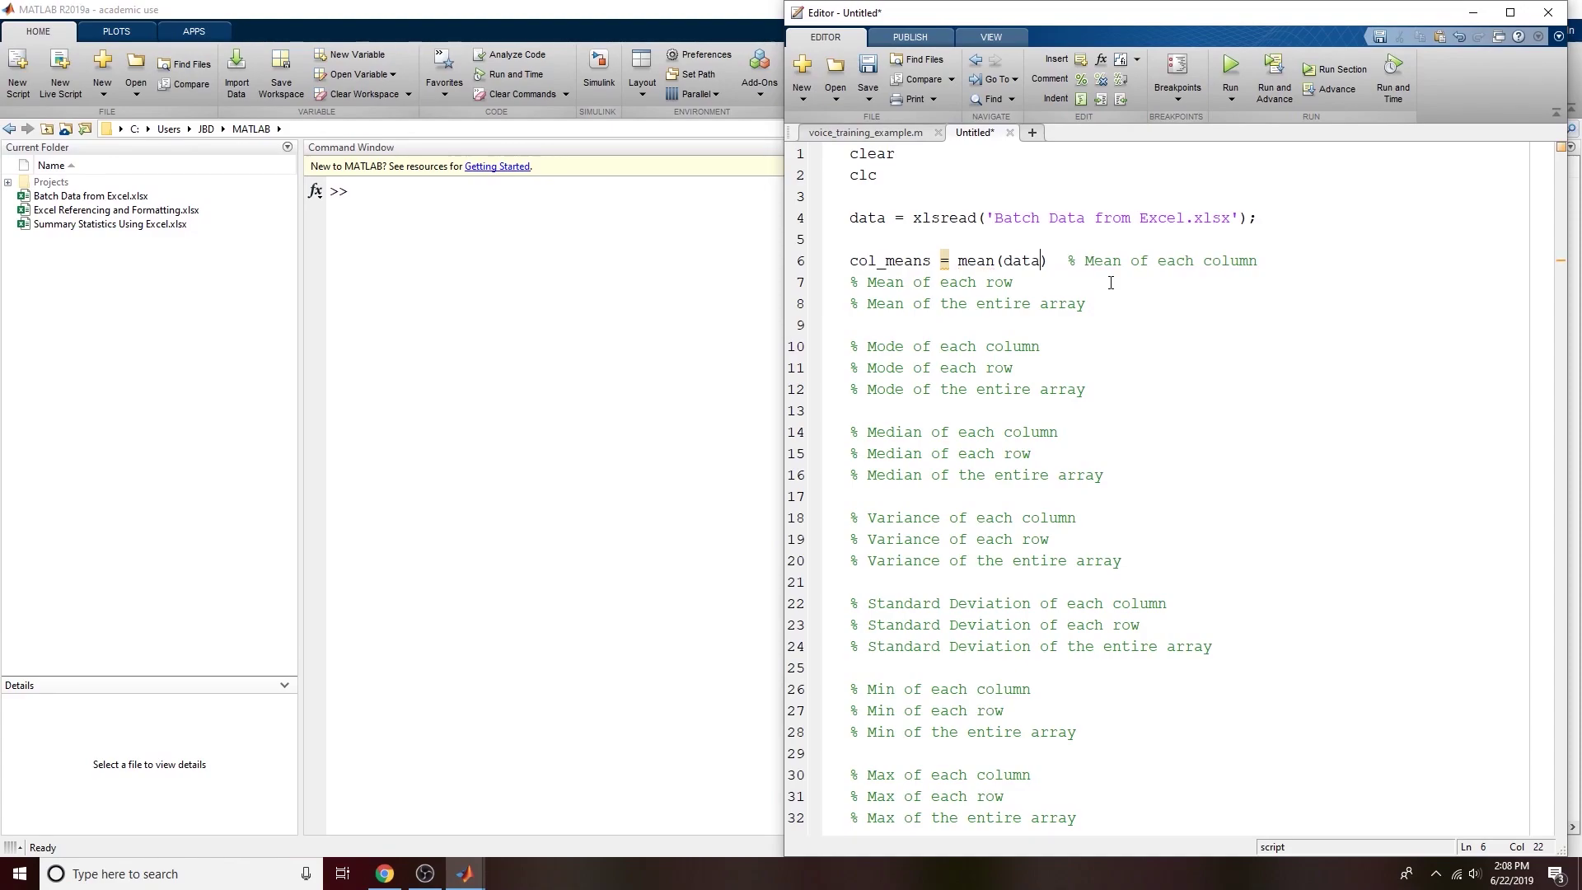
double_click(965, 262)
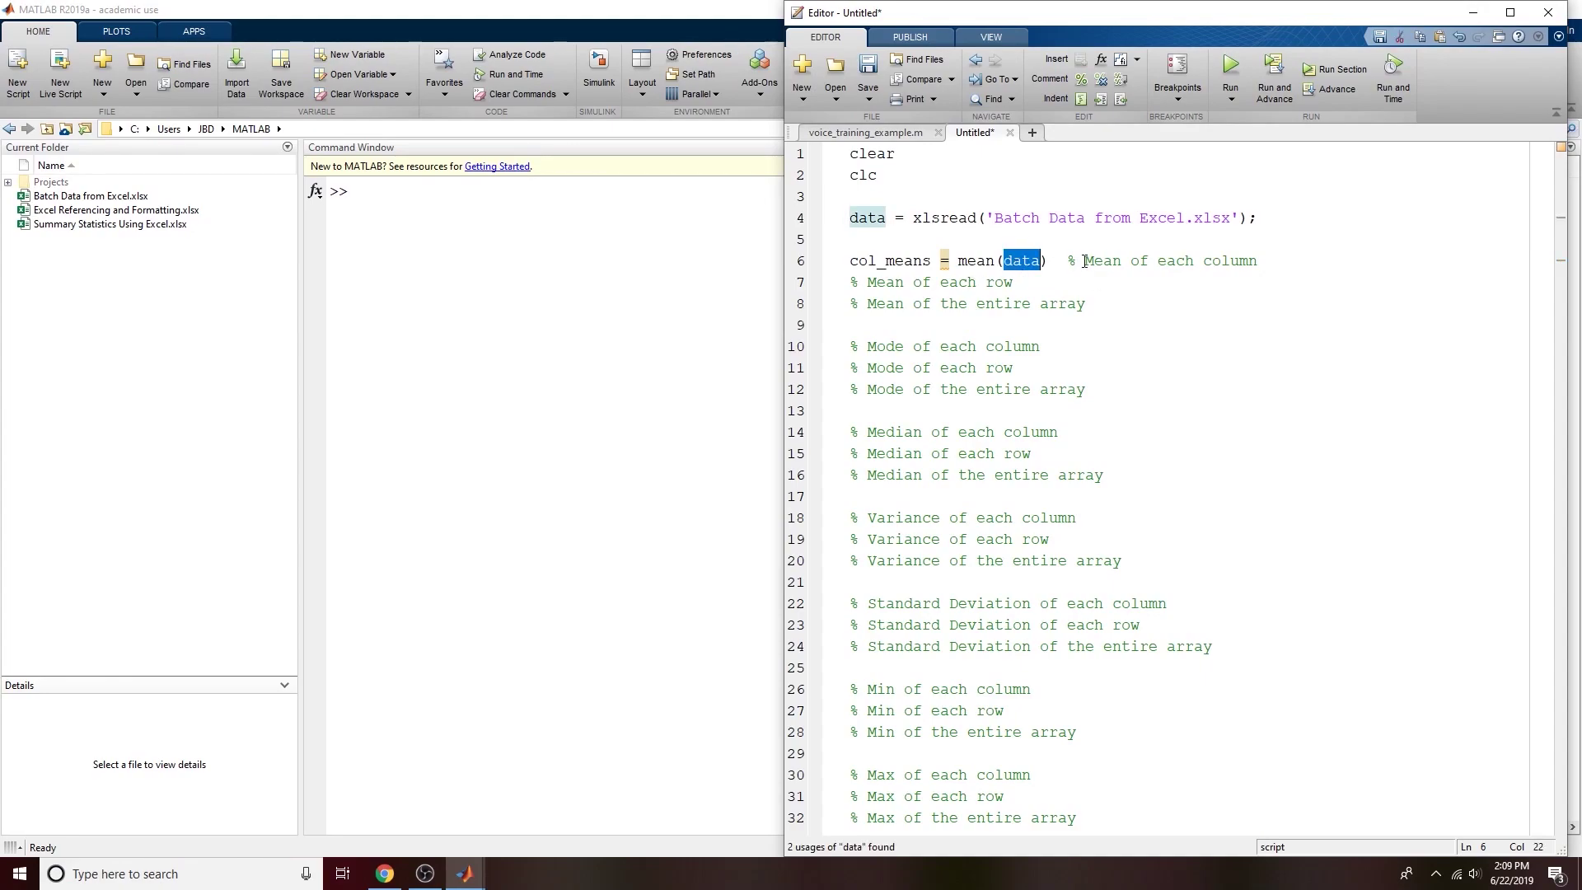
click(1131, 260)
click(1212, 260)
Step: Save the script in the MATLAB folder as stats_in_MATLAB
click(868, 66)
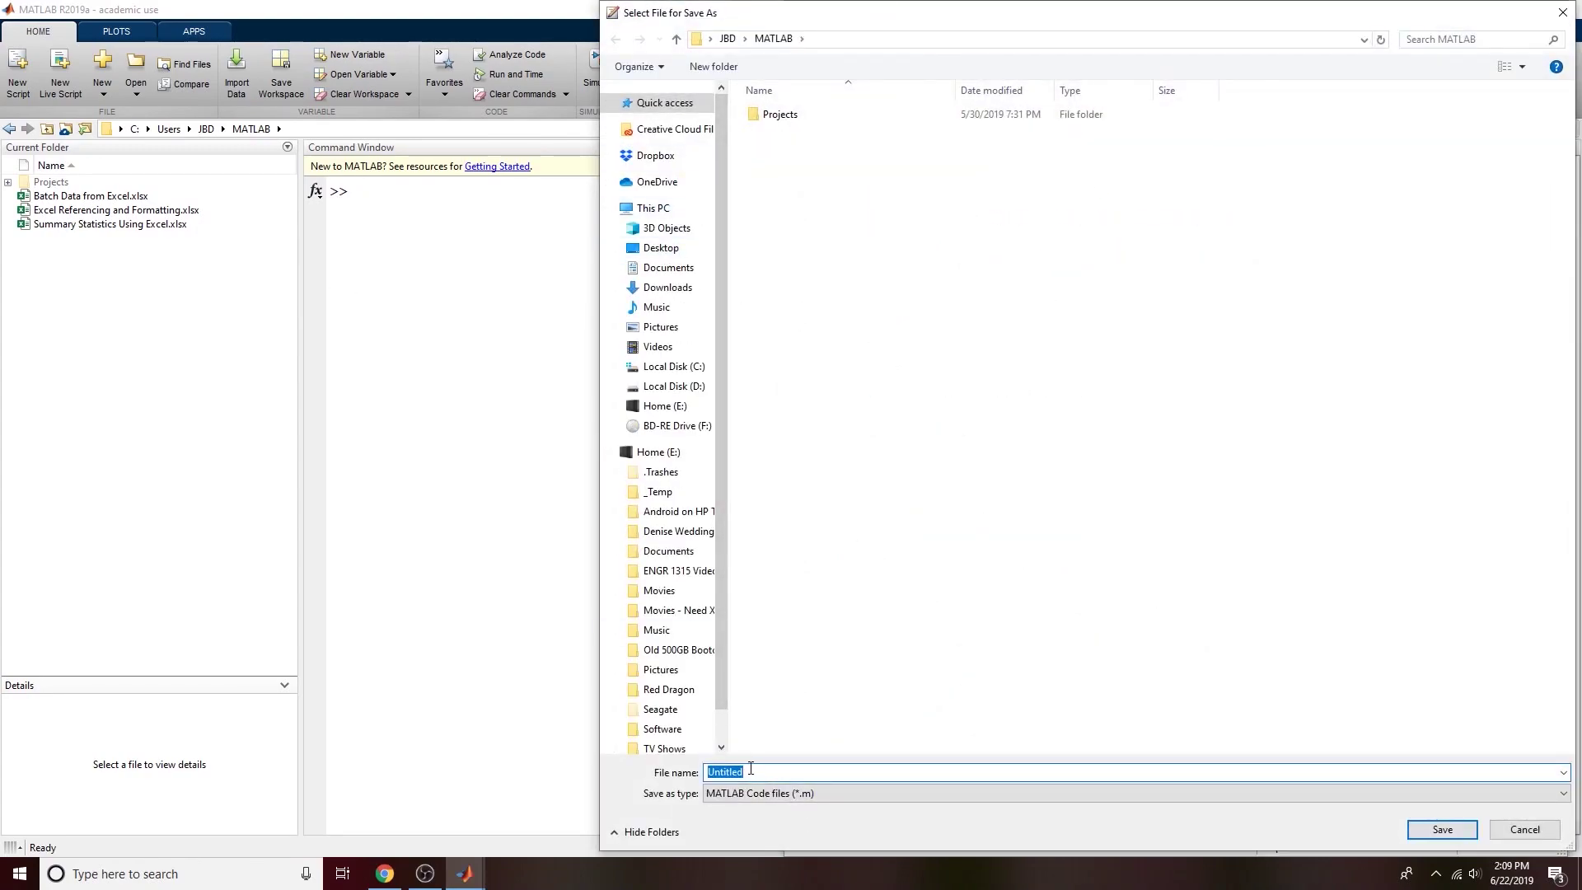
text(stats_in_MATLAB)
key(Return)
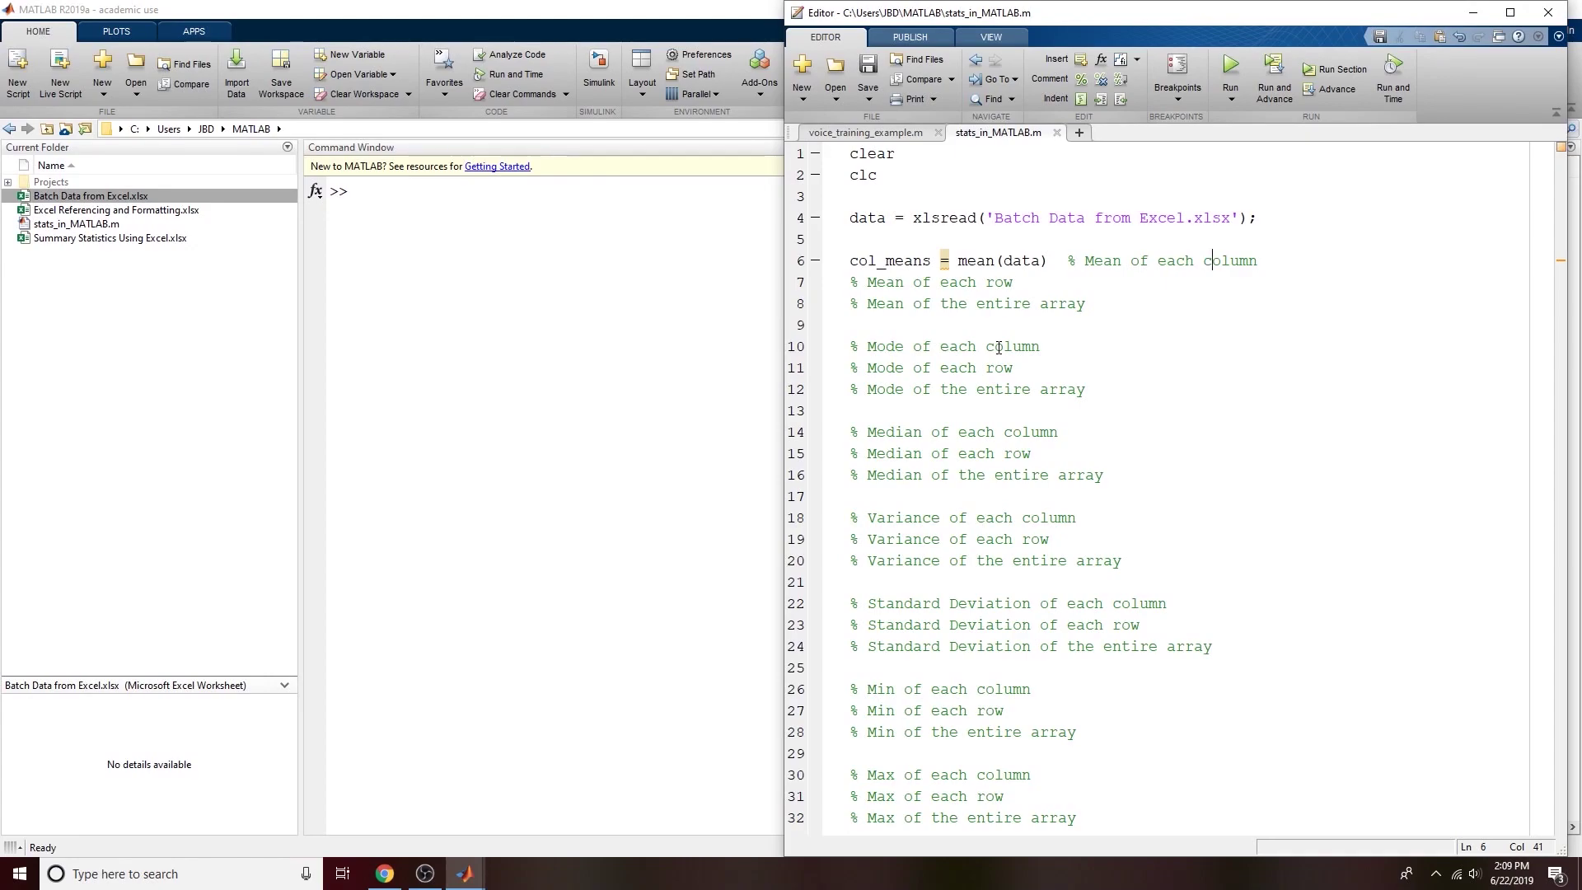
click(977, 260)
click(1052, 262)
double_click(976, 217)
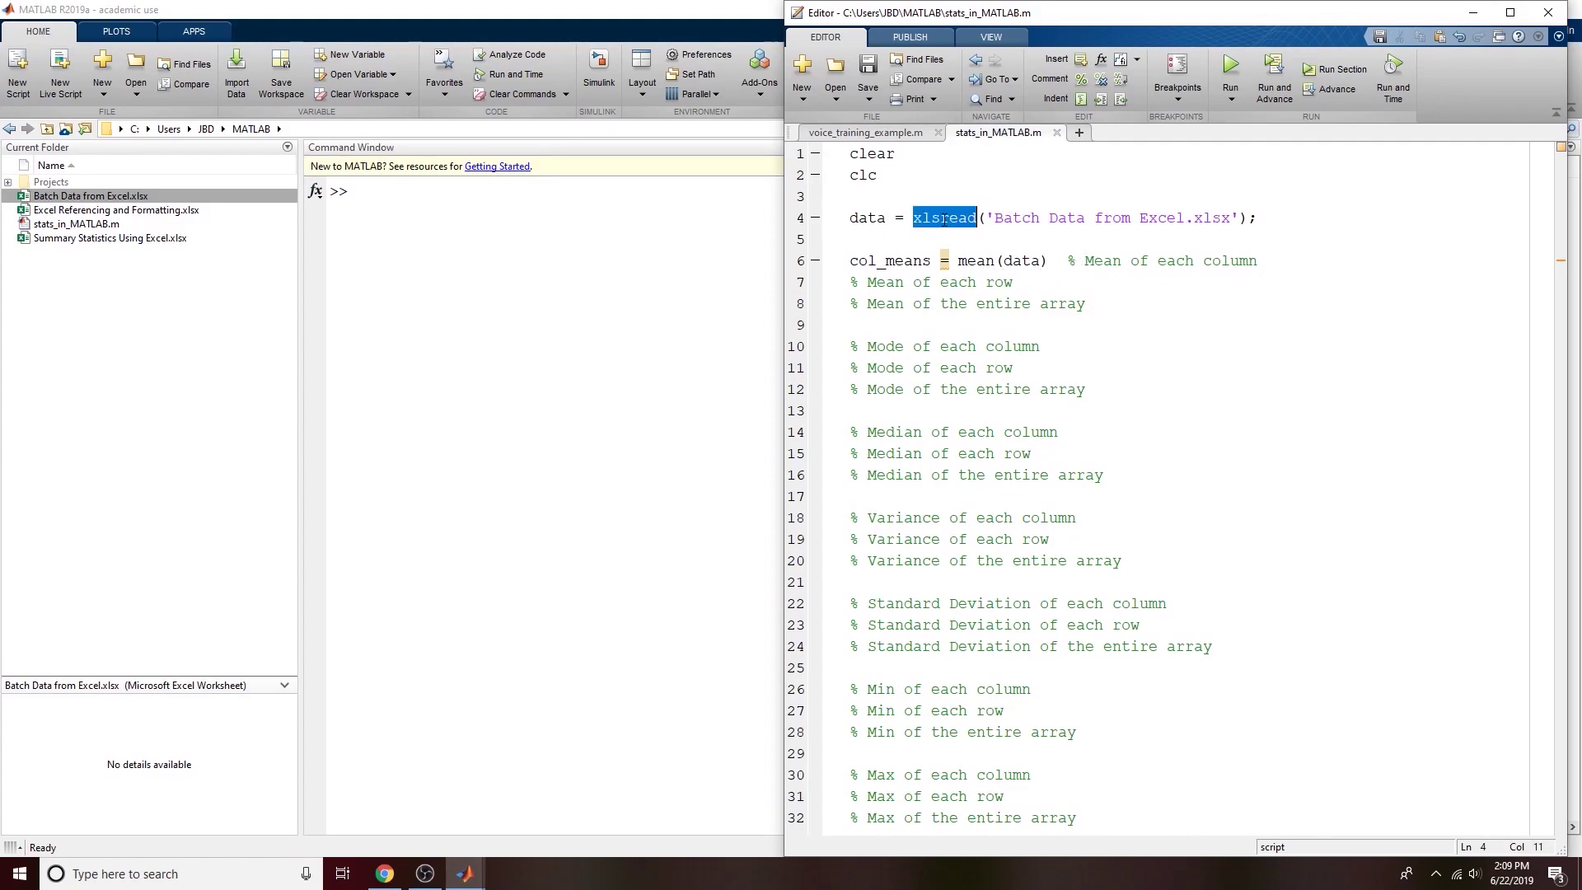
click(1003, 262)
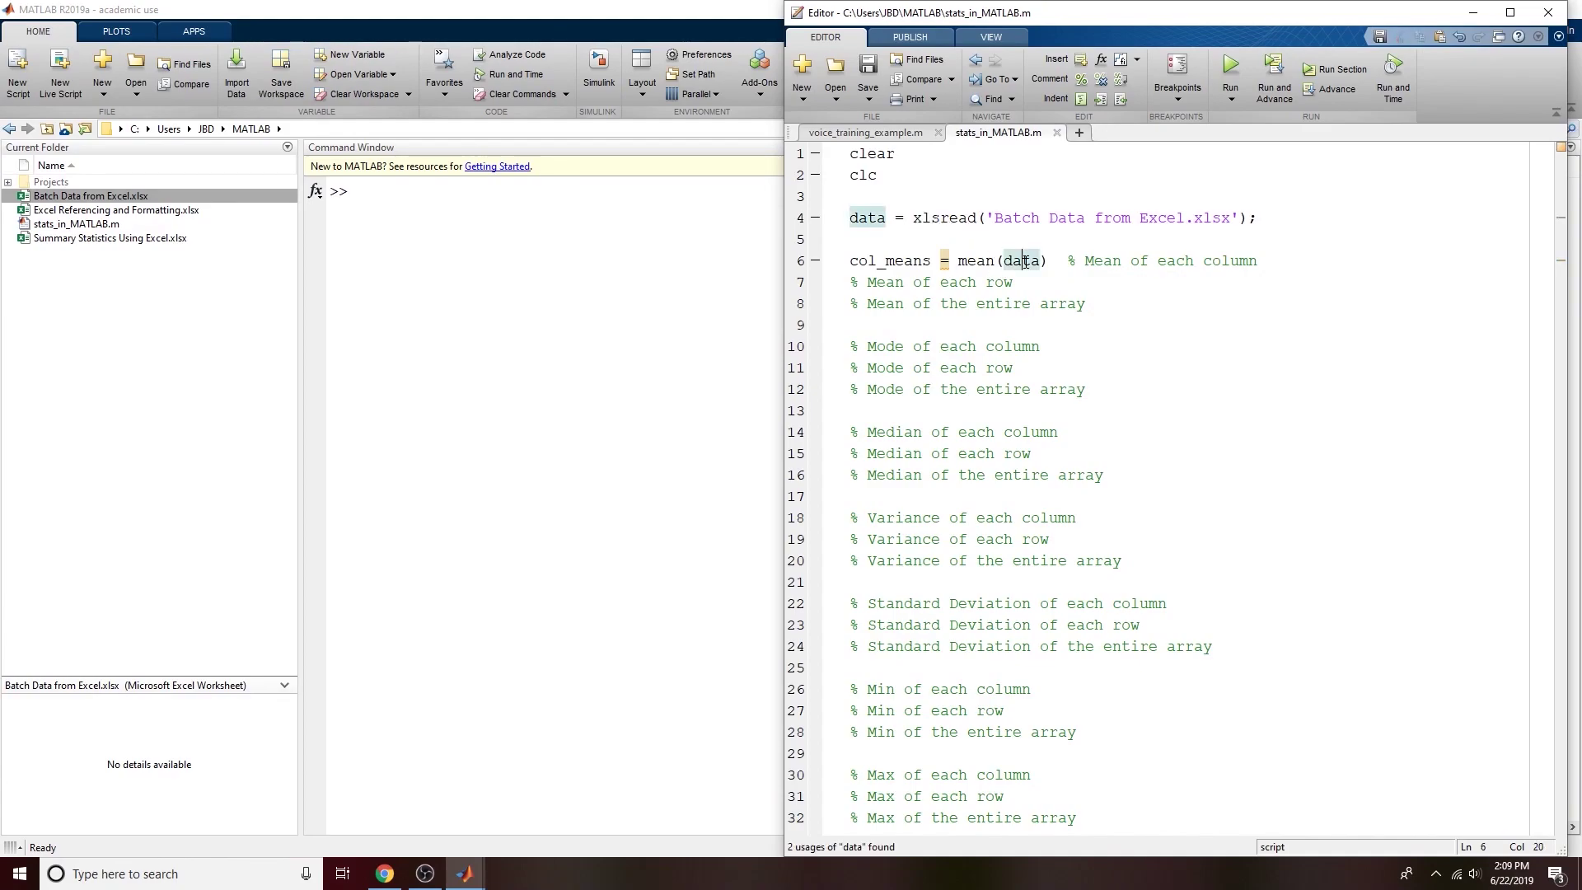
click(886, 262)
double_click(976, 262)
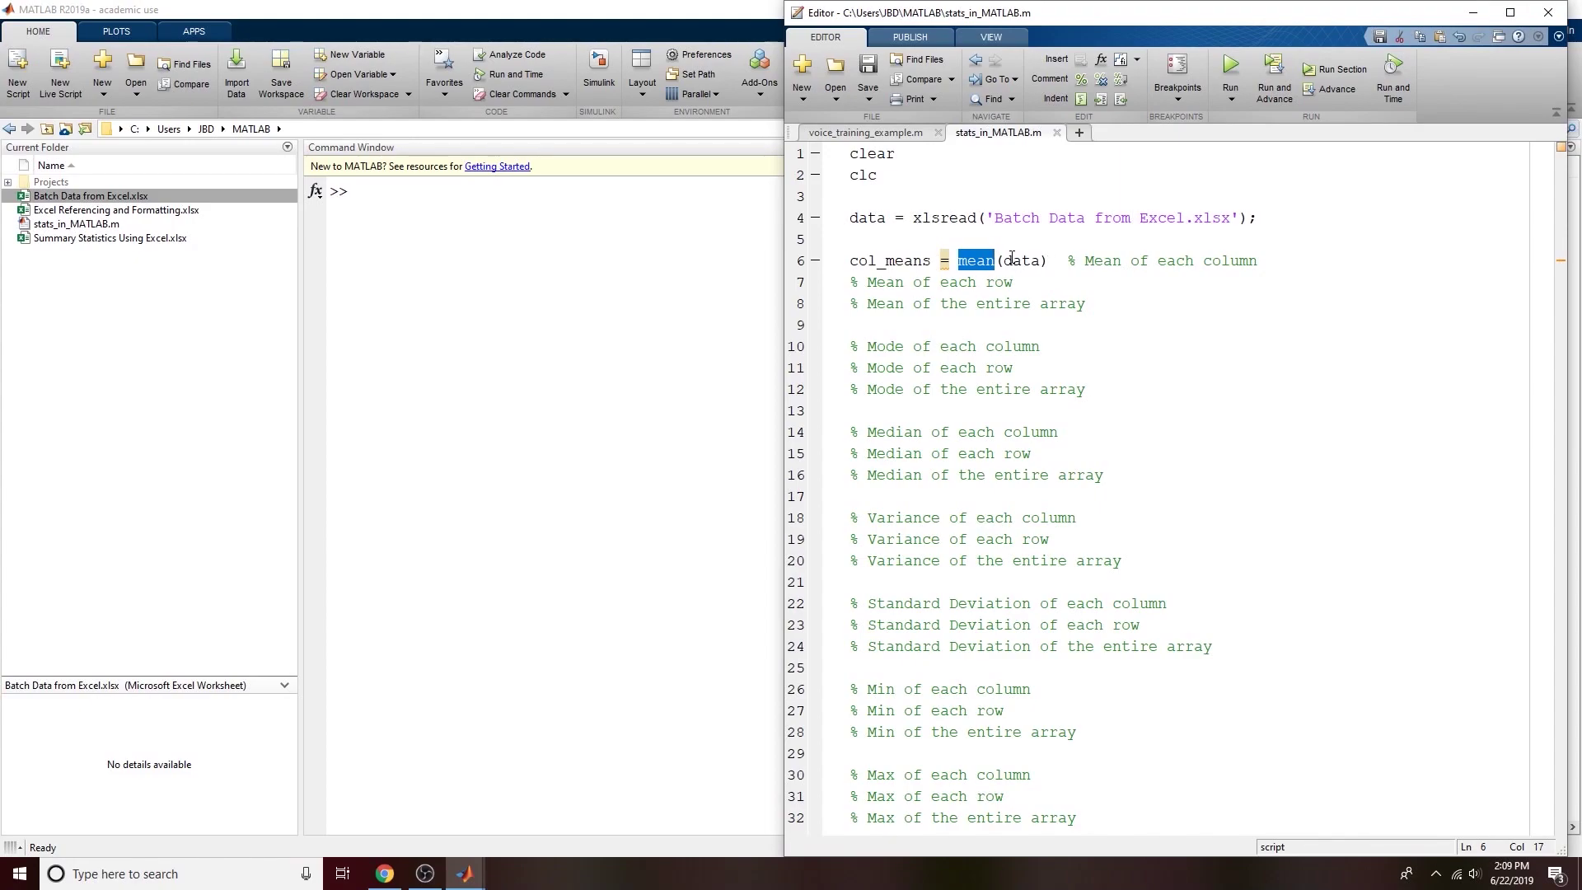
Step: Run the stats_in_MATLAB script to compute and display the column means
click(1341, 71)
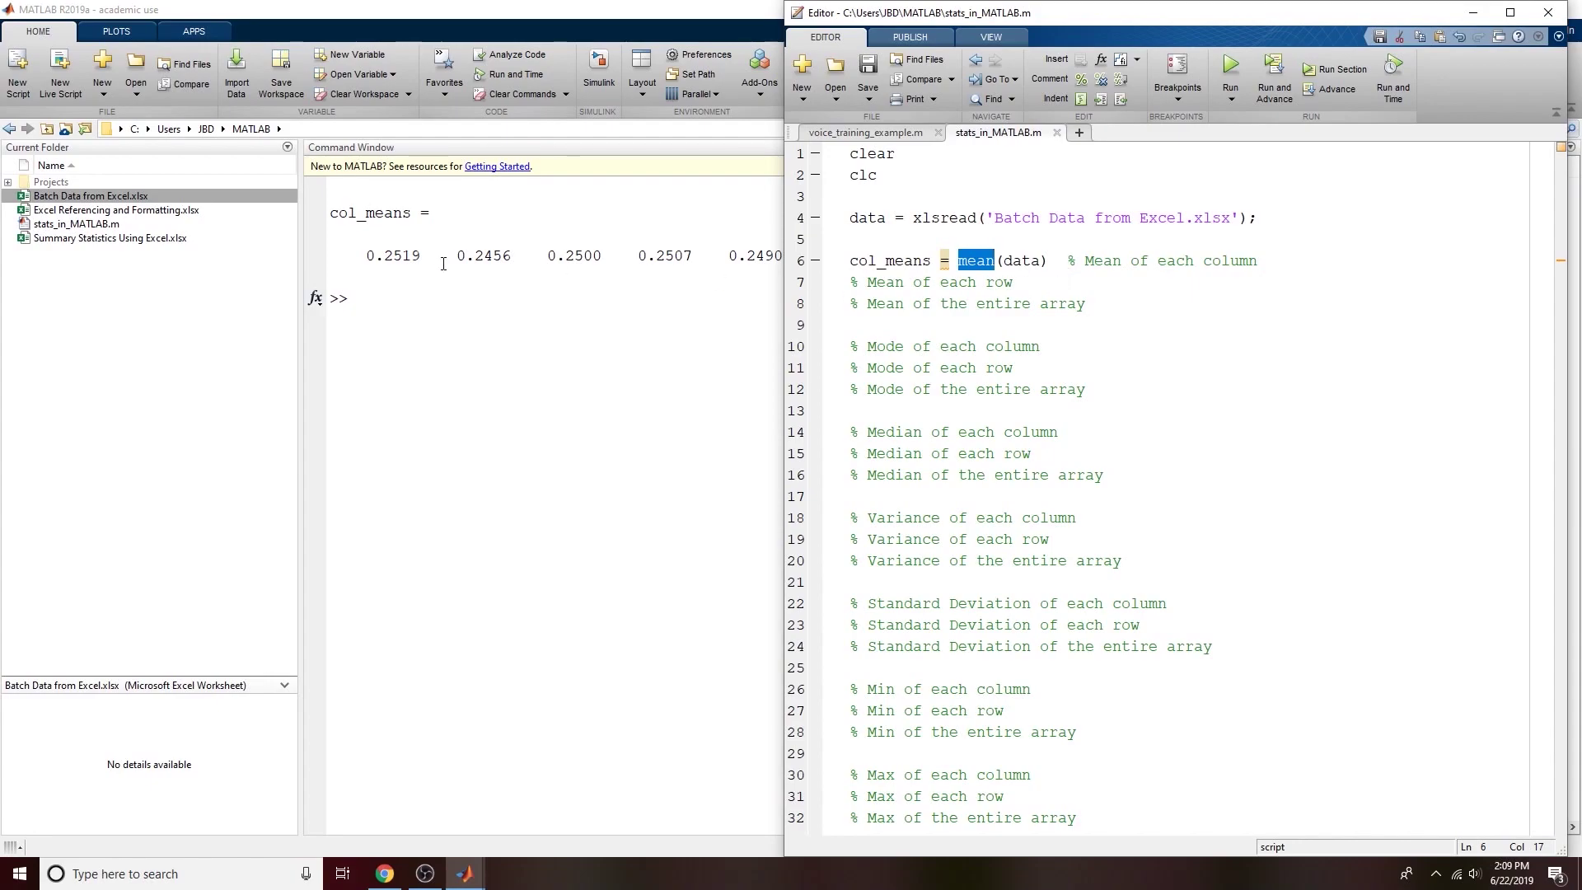
click(1233, 67)
double_click(947, 218)
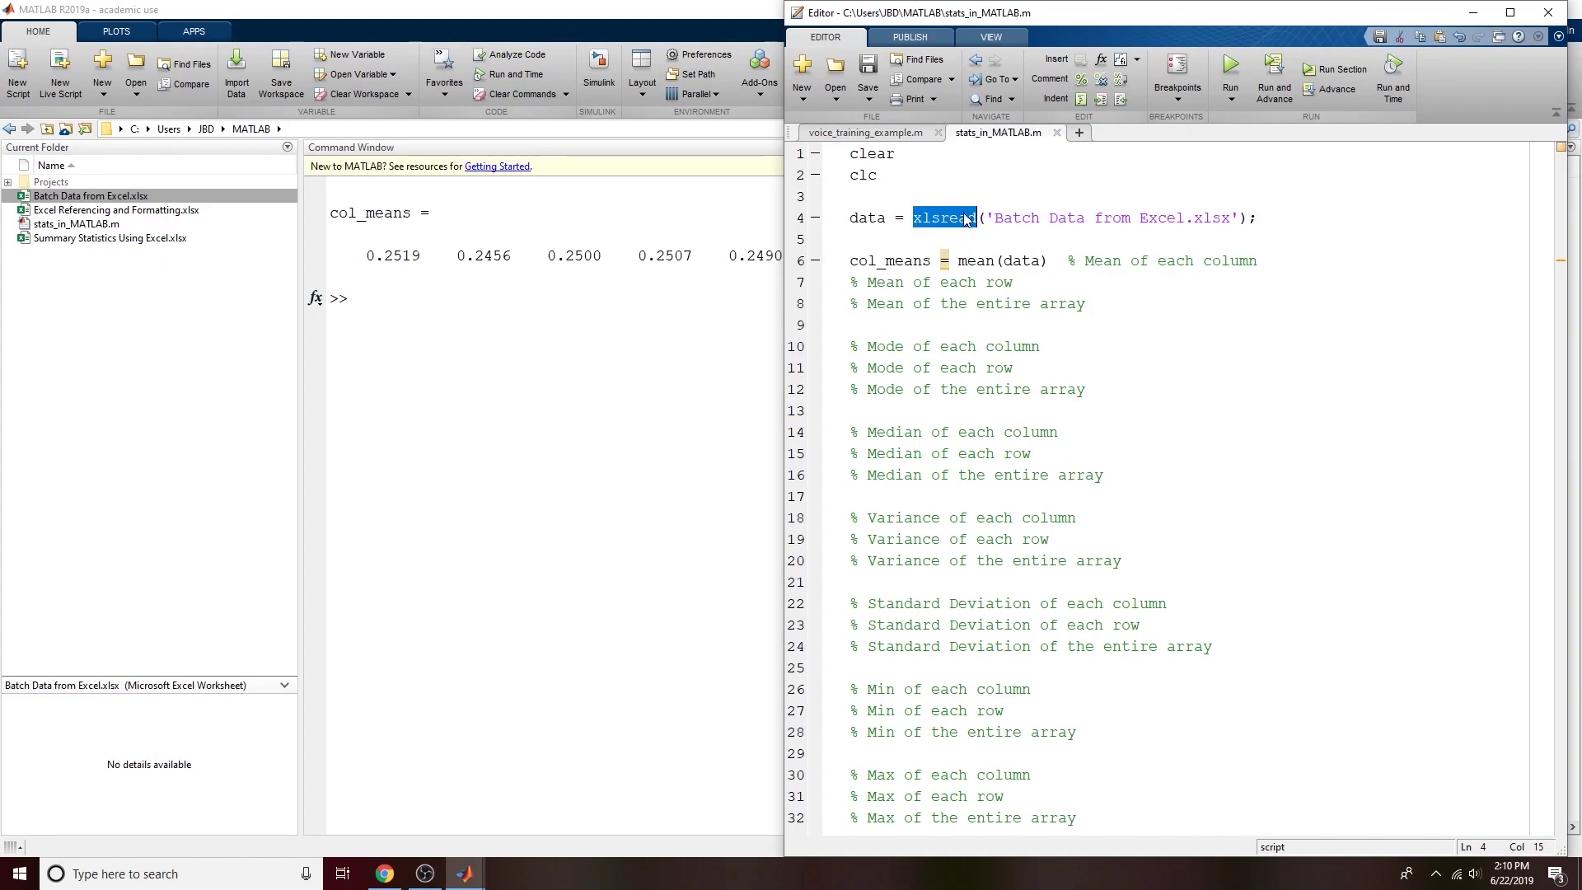
click(1234, 73)
click(1234, 73)
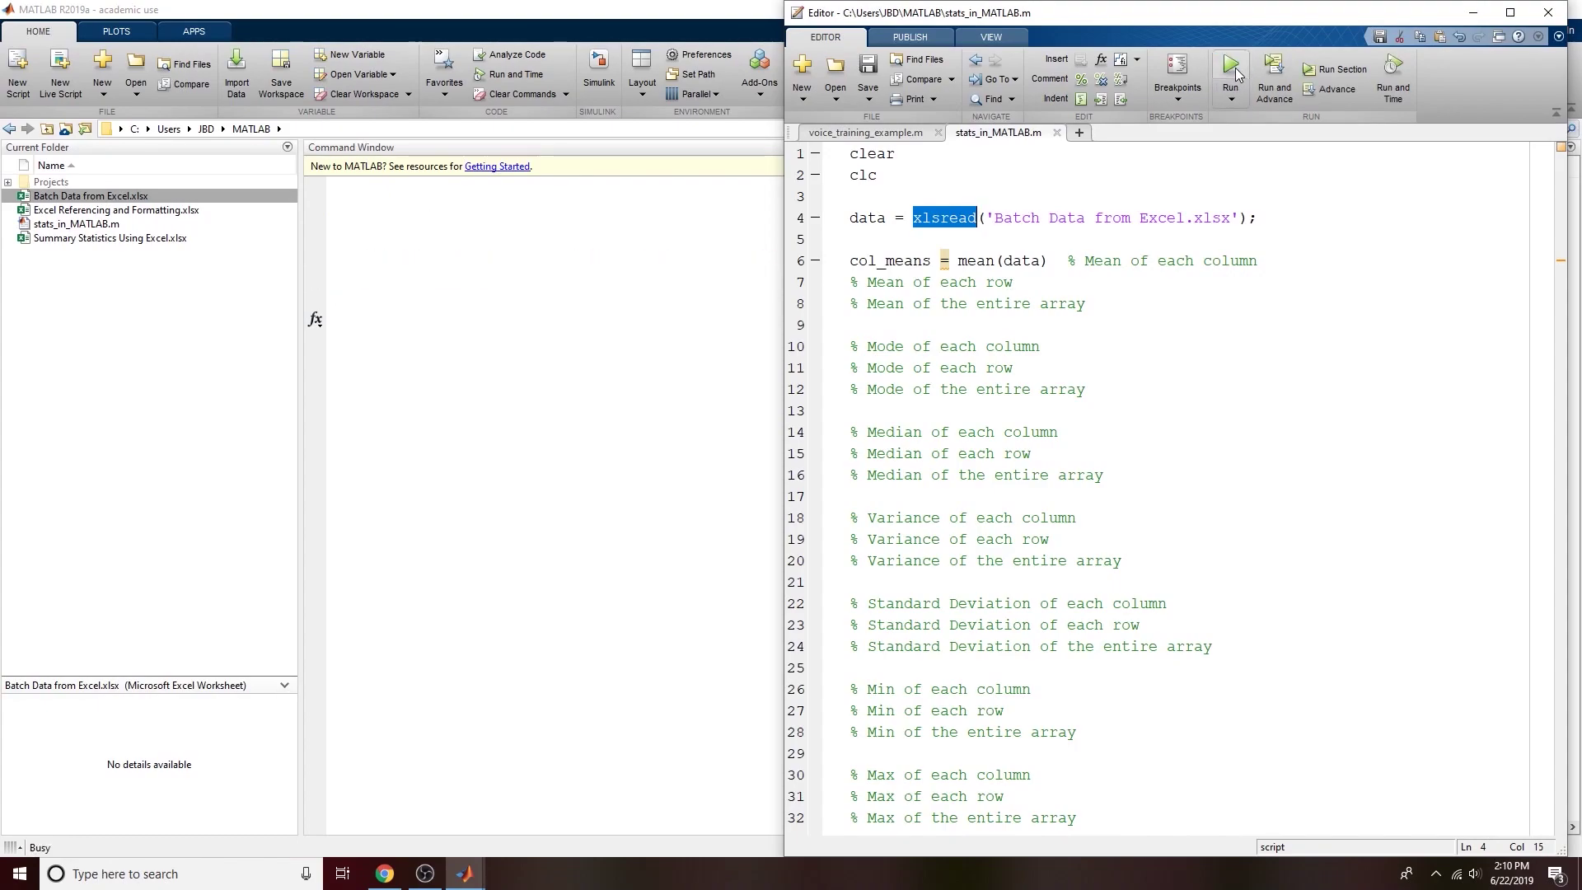
Step: Examine the col_means values in the Command Window and return to the script editor
click(1097, 303)
click(940, 219)
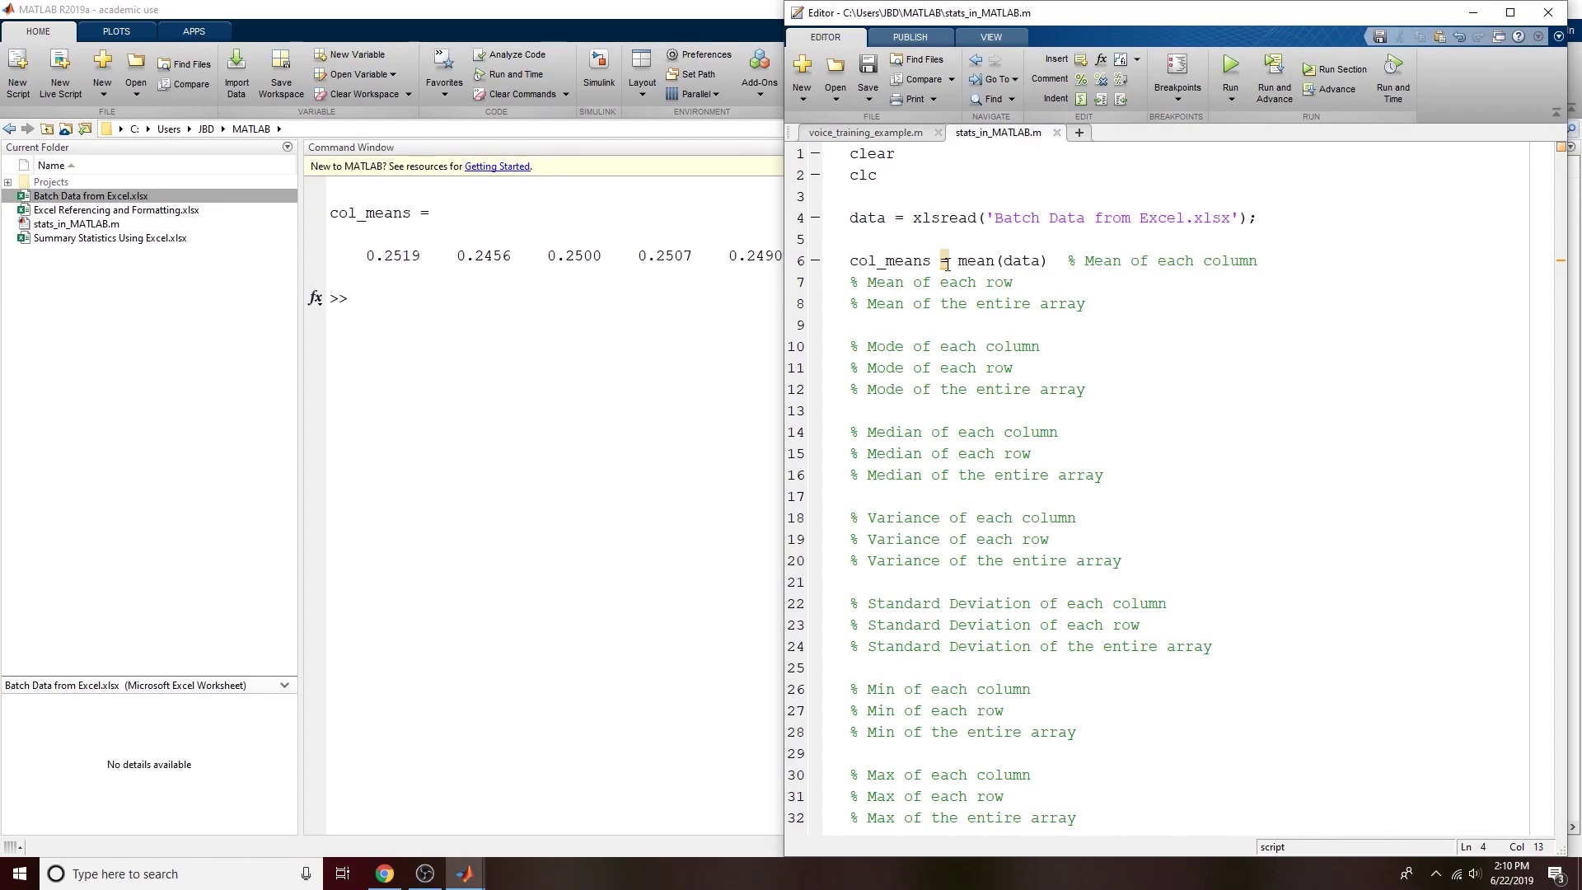
drag(367, 255, 657, 255)
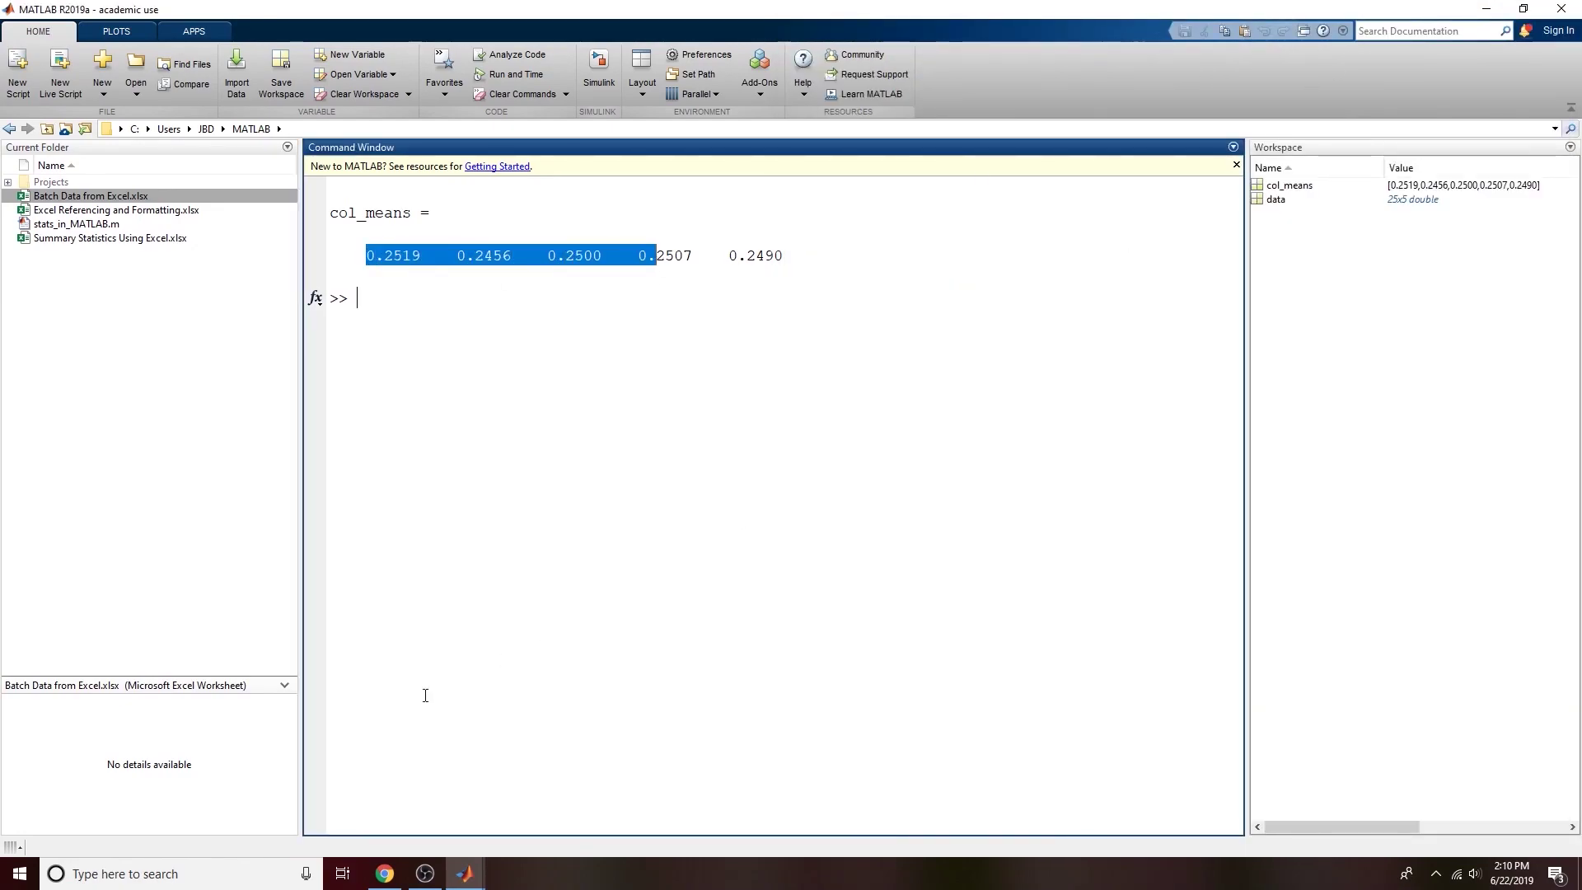
mouse_move(465, 874)
click(527, 824)
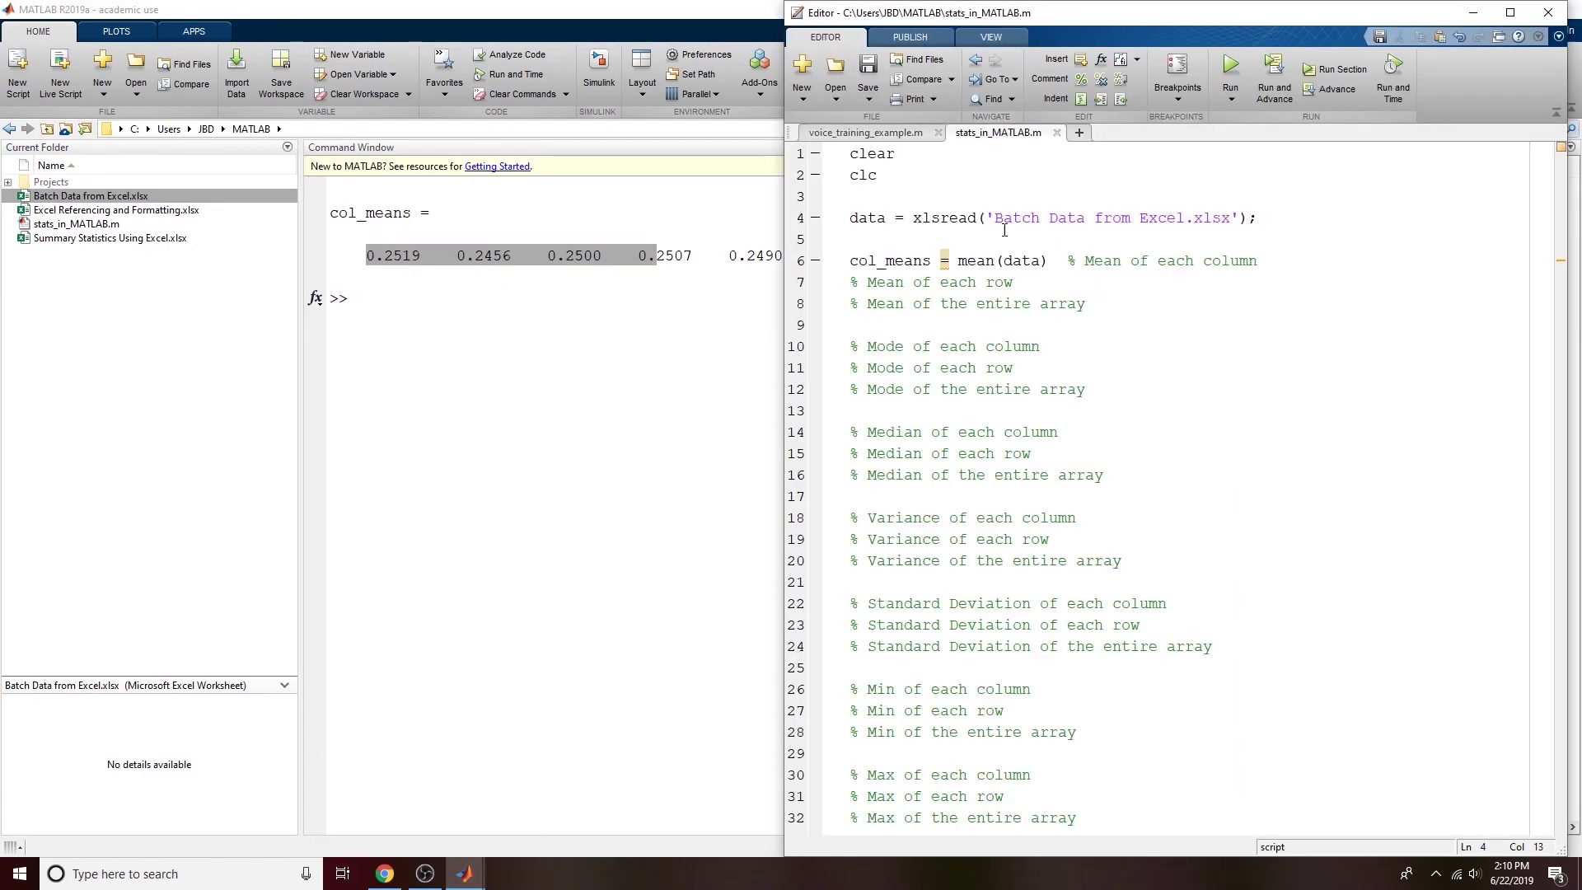
click(1169, 262)
key(Down)
click(888, 263)
click(1033, 262)
click(877, 262)
Step: Narrow the editor window to uncover the full col_means row and examine its values in the Command Window
drag(784, 323, 848, 347)
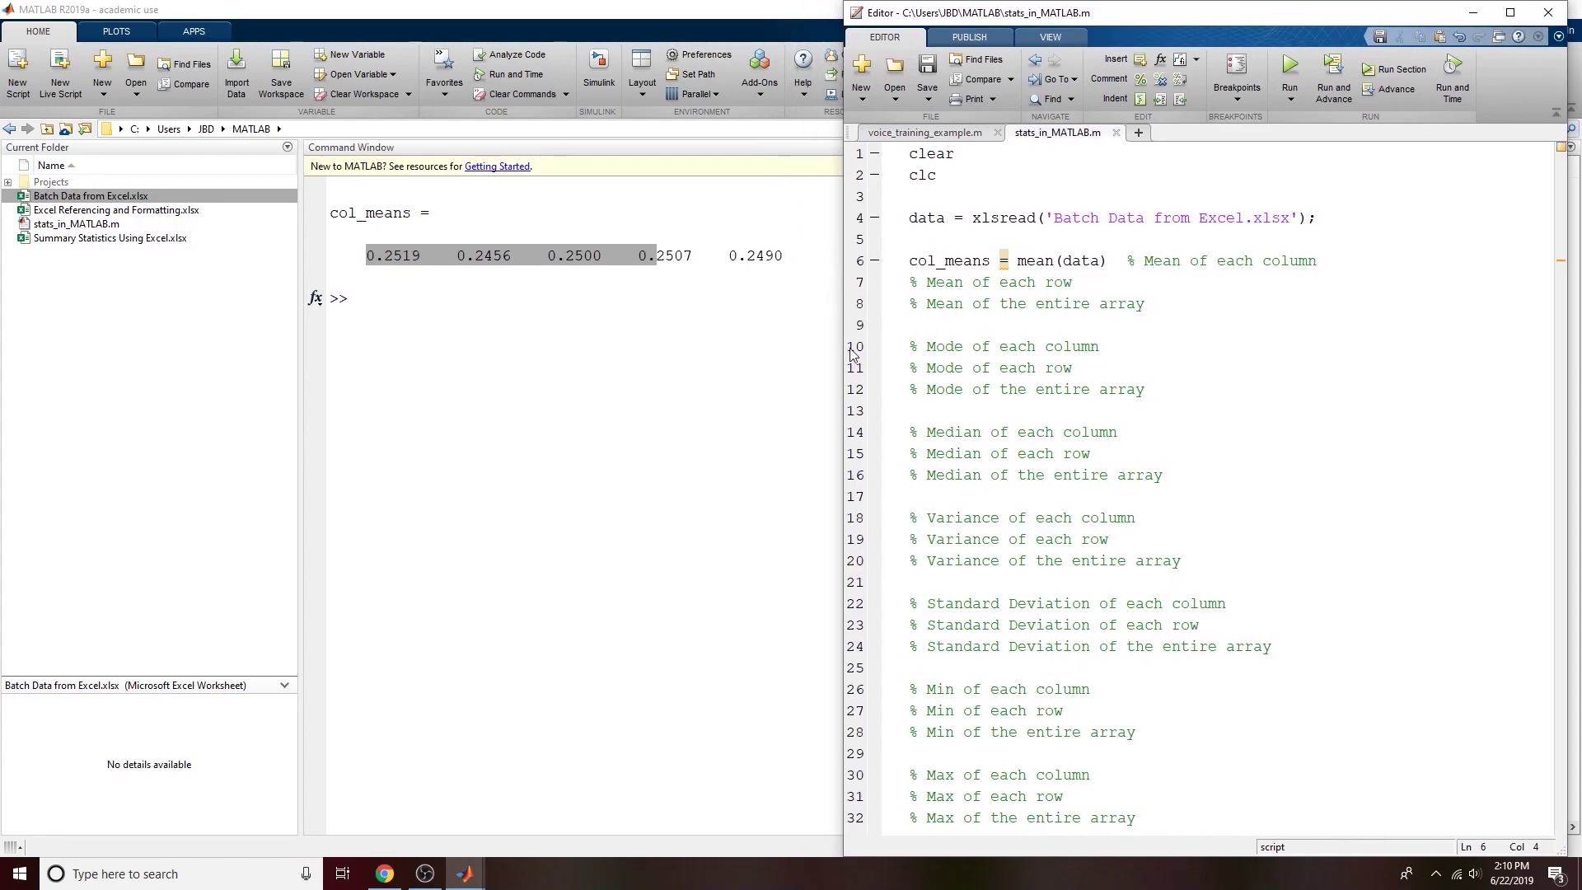
click(740, 327)
drag(366, 255, 783, 257)
click(387, 260)
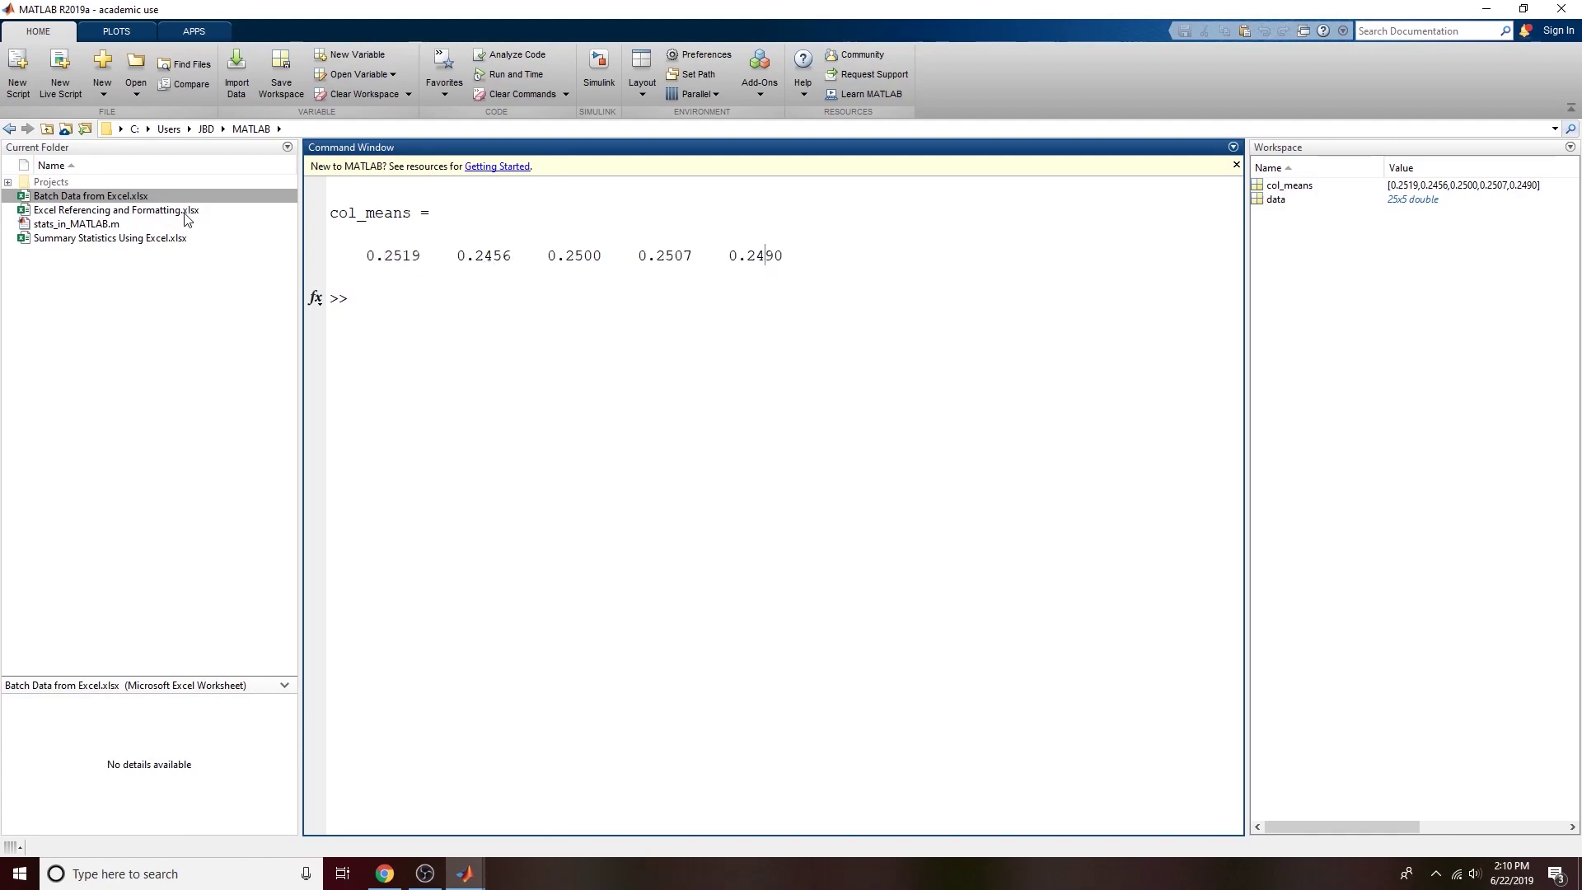
Step: Open Summary Statistics Using Excel.xlsx outside MATLAB and check the Batch 1 mean in cell C30
click(52, 239)
right_click(71, 245)
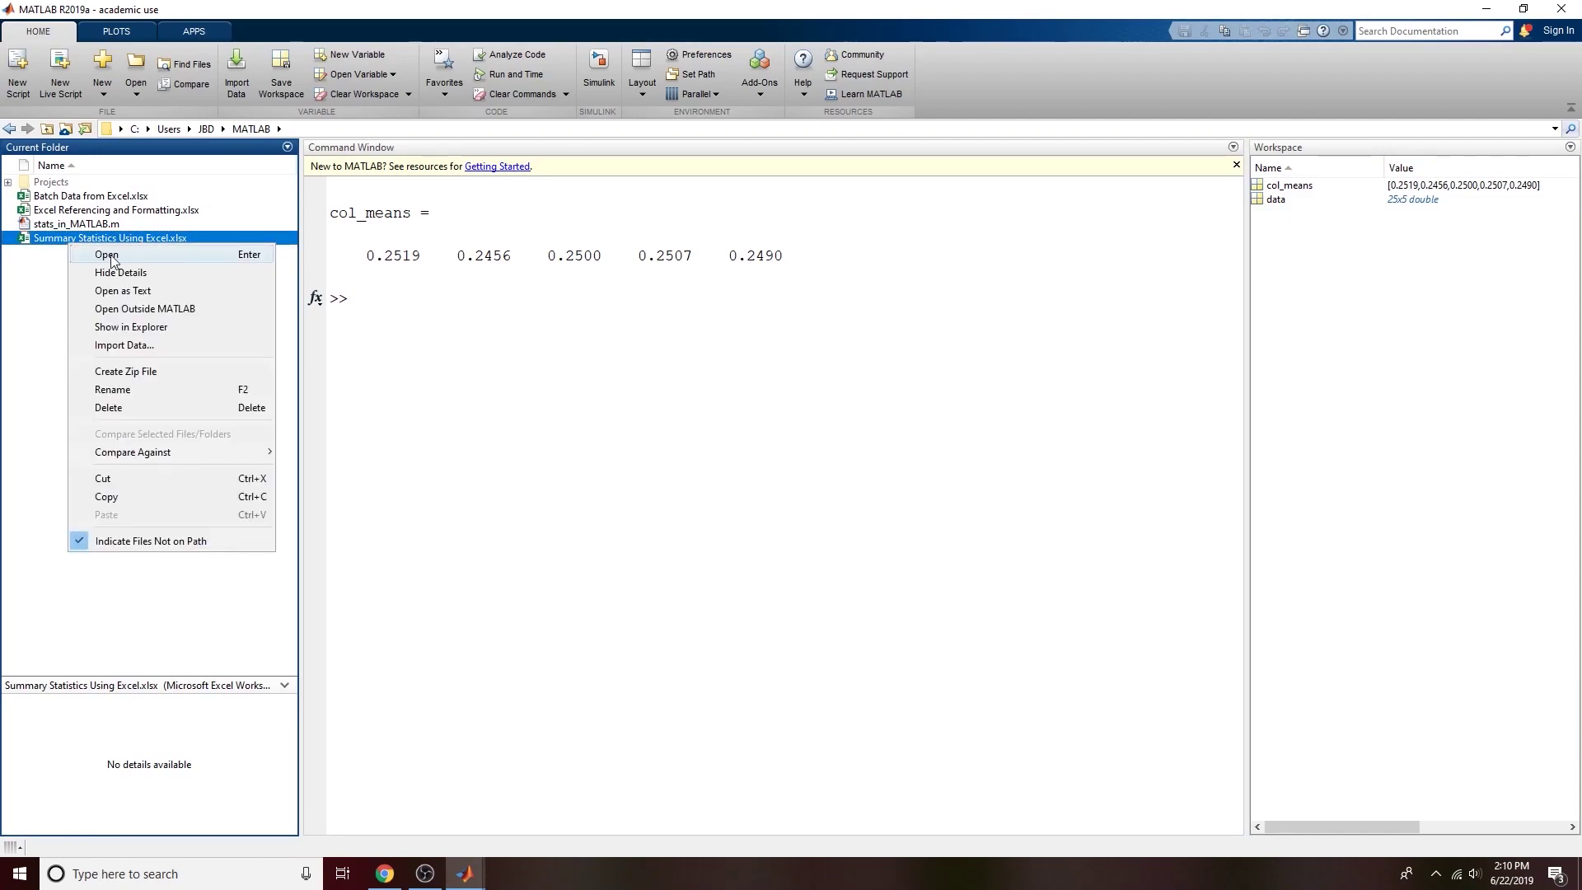
click(145, 310)
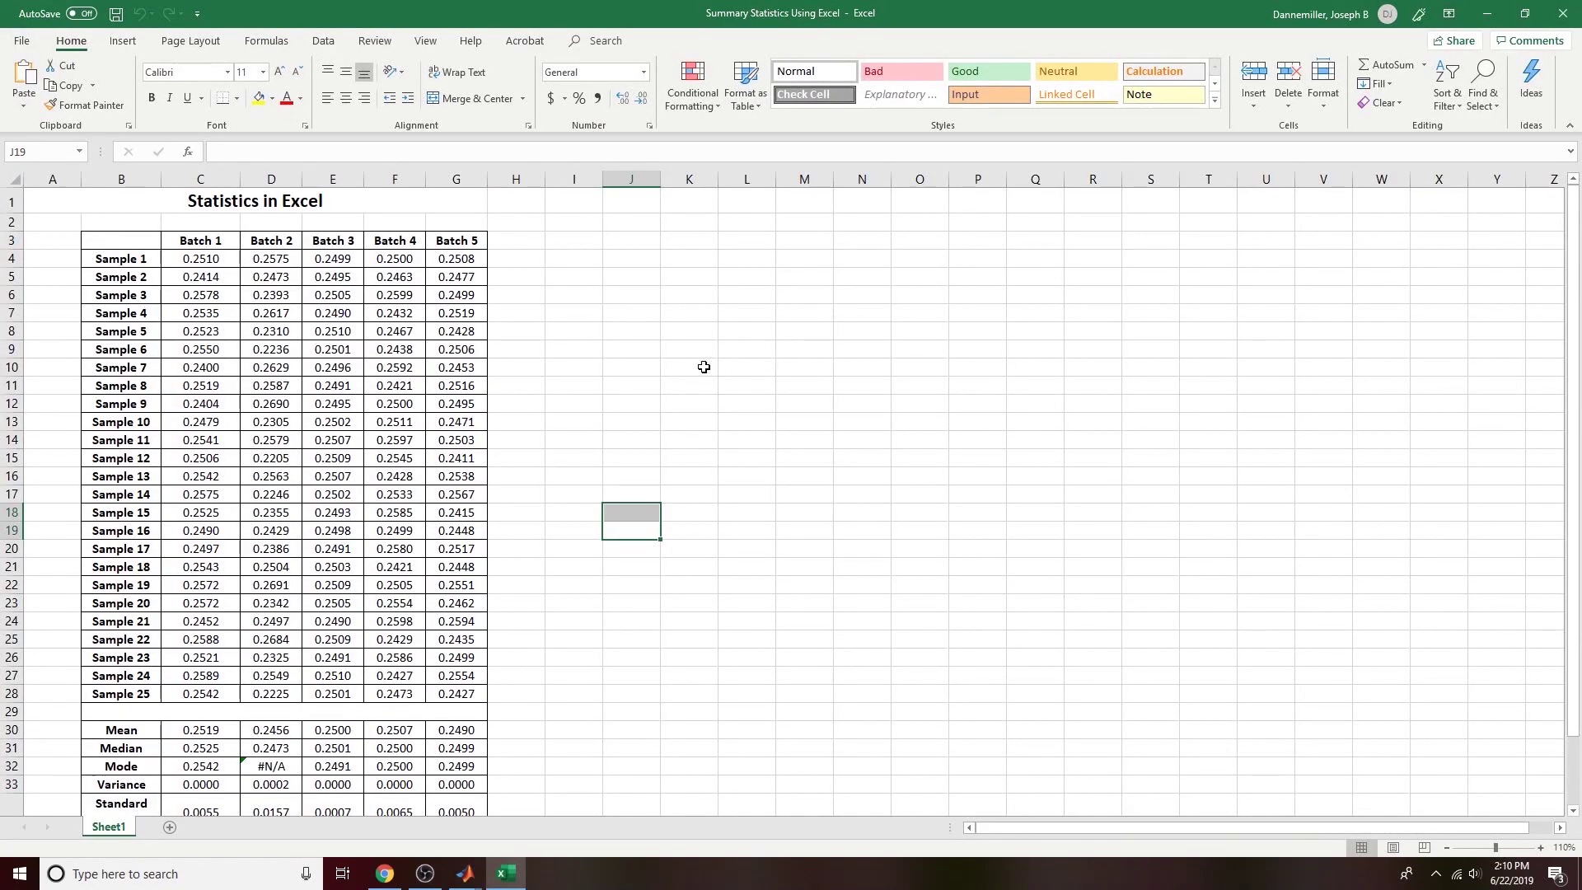
scroll(597, 403, down, 3)
click(207, 558)
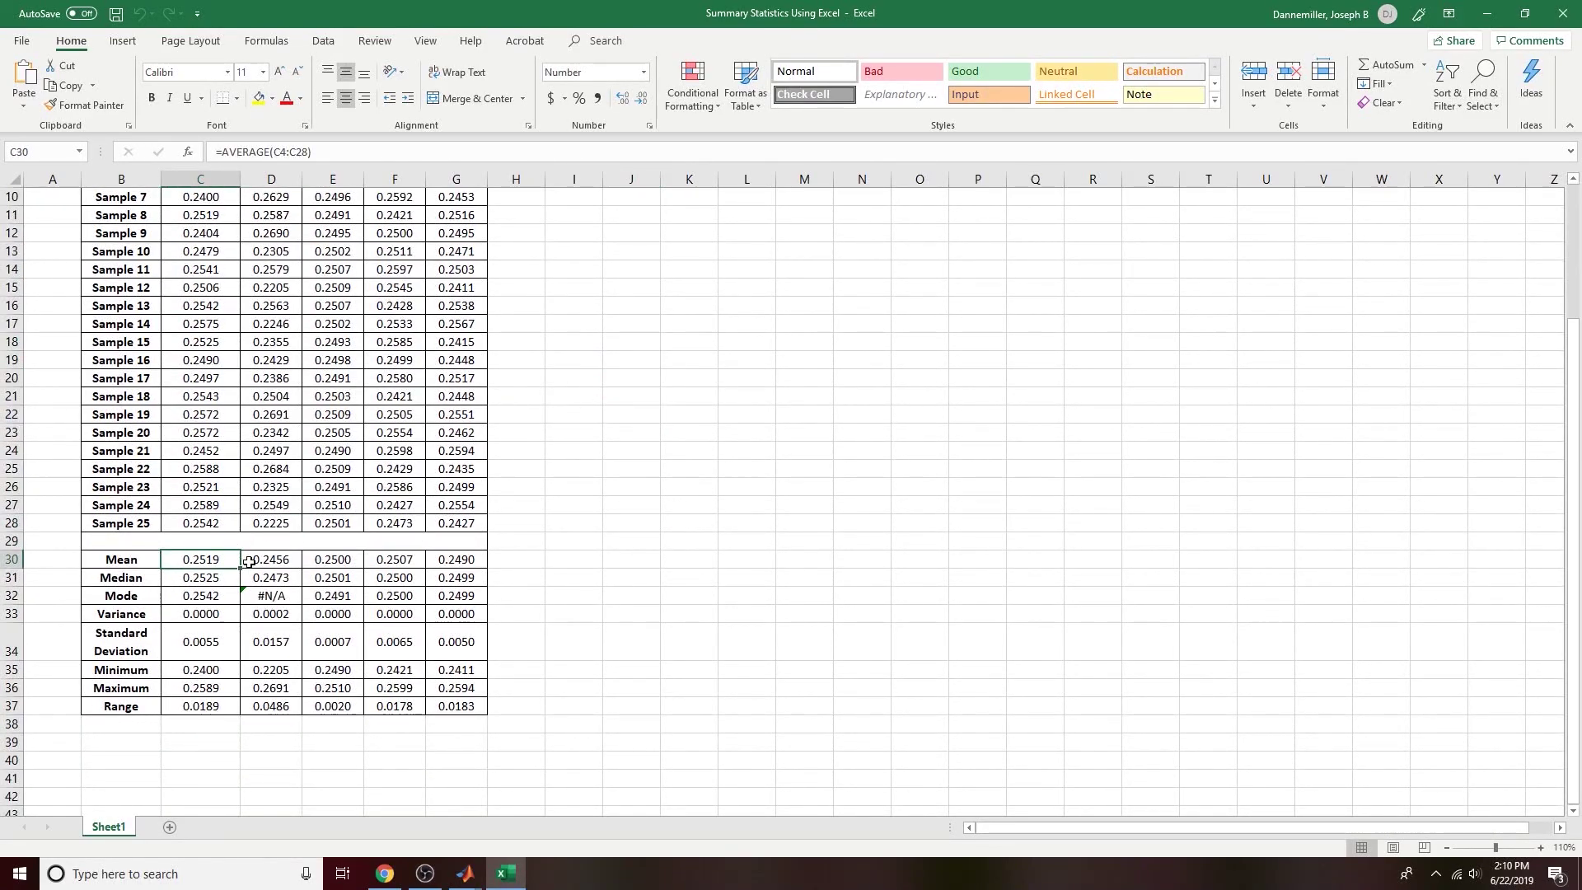
Step: Switch back to MATLAB, compare the first col_means value with the worksheet mean, and bring the script editor forward
click(1486, 23)
click(759, 325)
drag(358, 257, 423, 262)
click(423, 264)
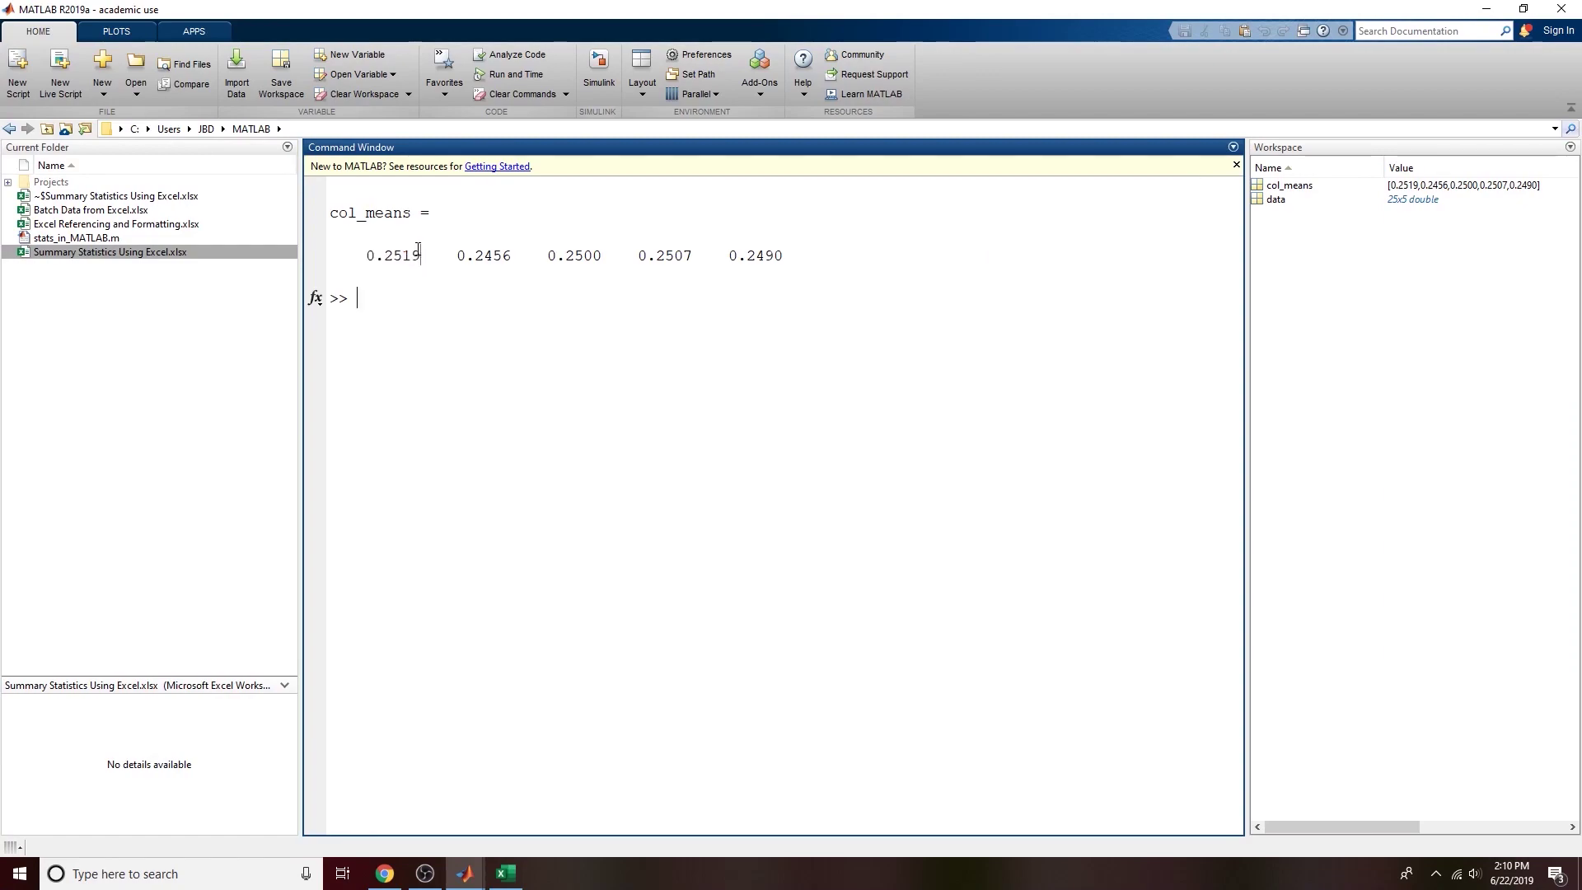
click(479, 875)
click(536, 787)
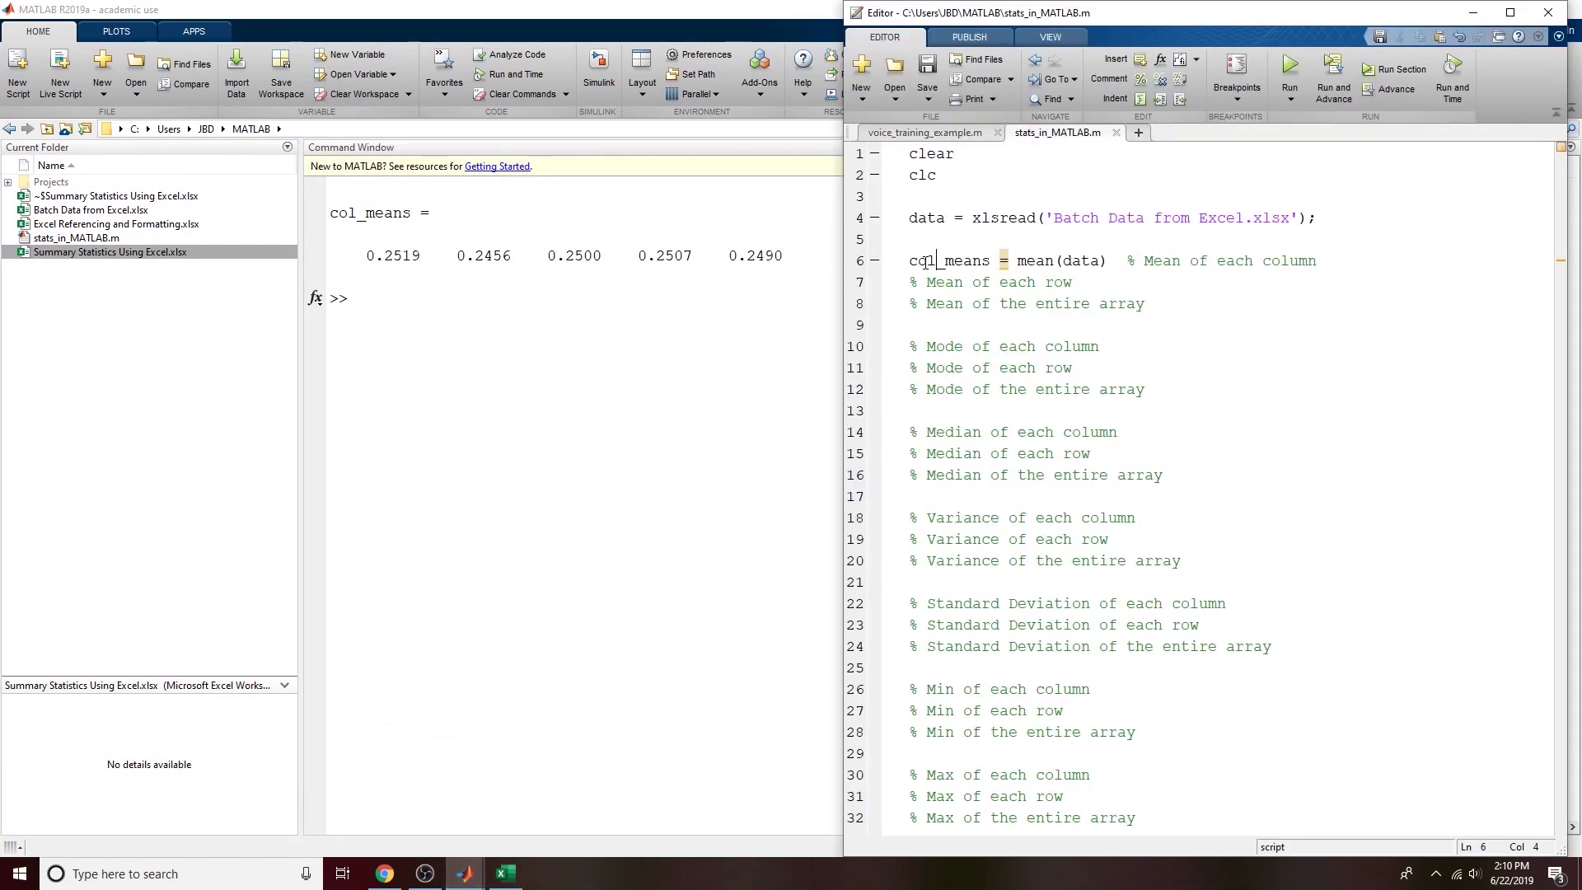
Step: Widen the Command Window by narrowing the Workspace and Current Folder areas beside it
click(799, 339)
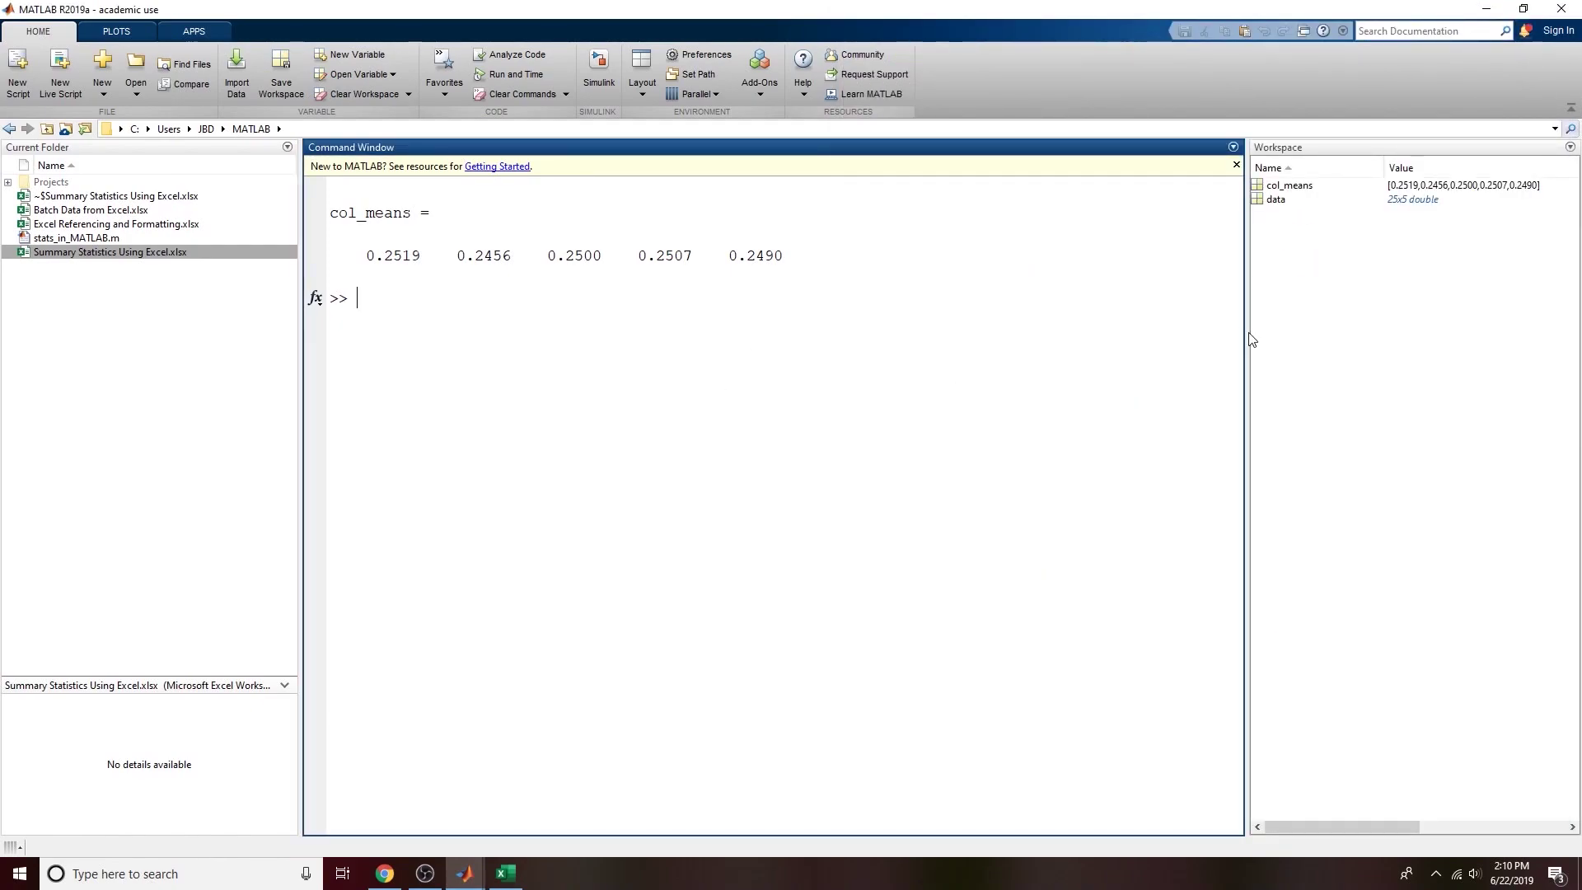
drag(1246, 335, 1378, 336)
drag(300, 482, 197, 500)
Step: Switch to the Excel workbook and examine how the sample data is arranged in batch columns
click(494, 881)
scroll(519, 363, up, 3)
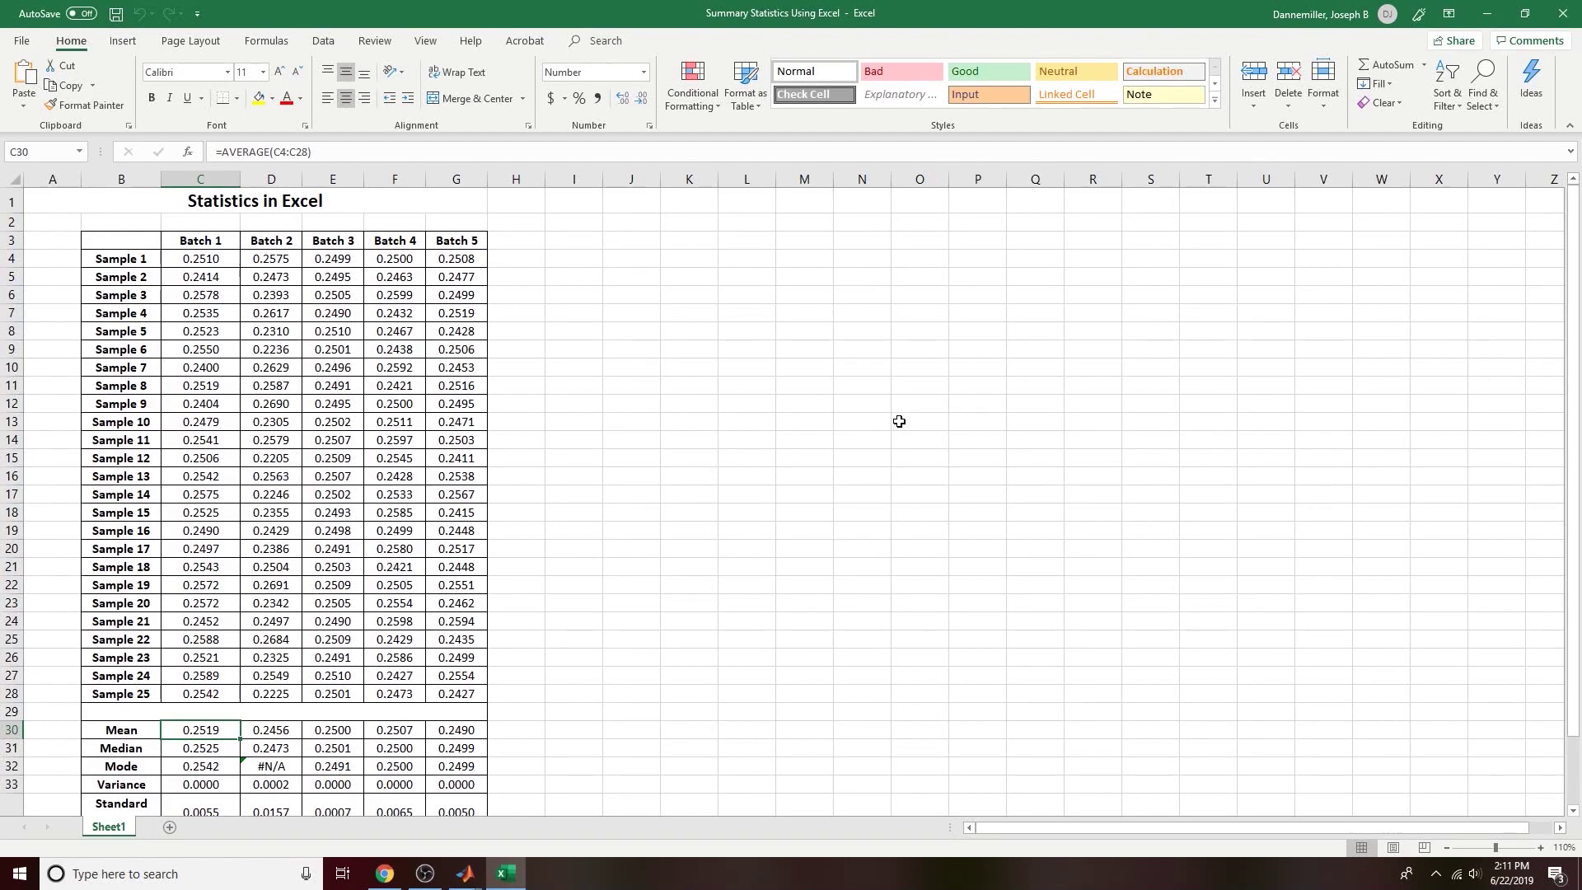
click(590, 242)
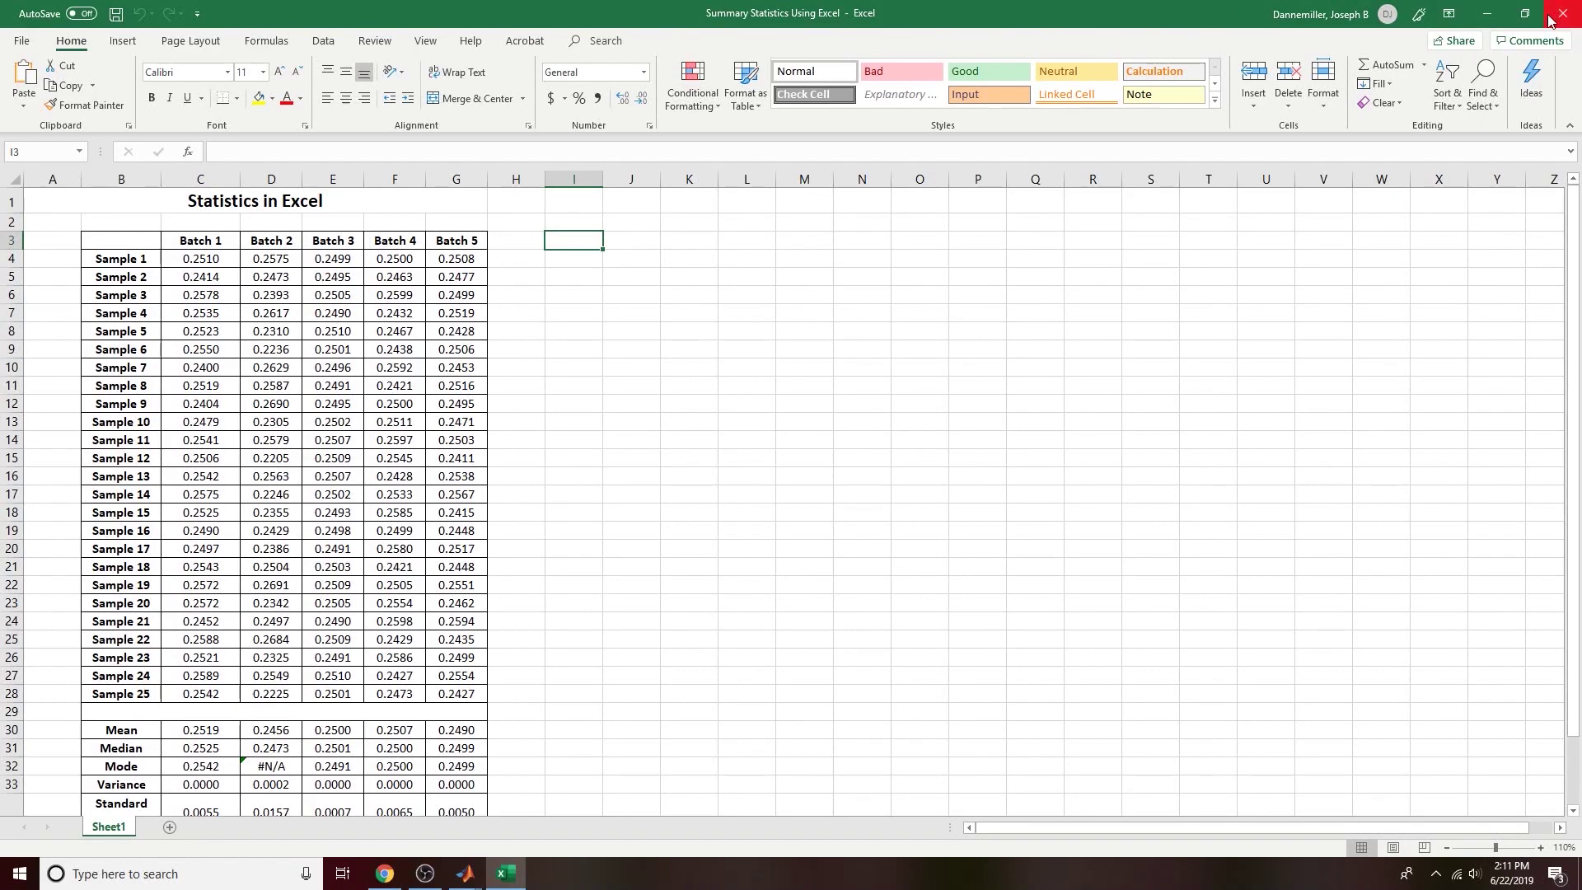
Step: Minimize the workbook, switch to MATLAB, and review mean(data) on line 6 of stats_in_MATLAB.m beside the Command Window output
click(1488, 13)
click(464, 873)
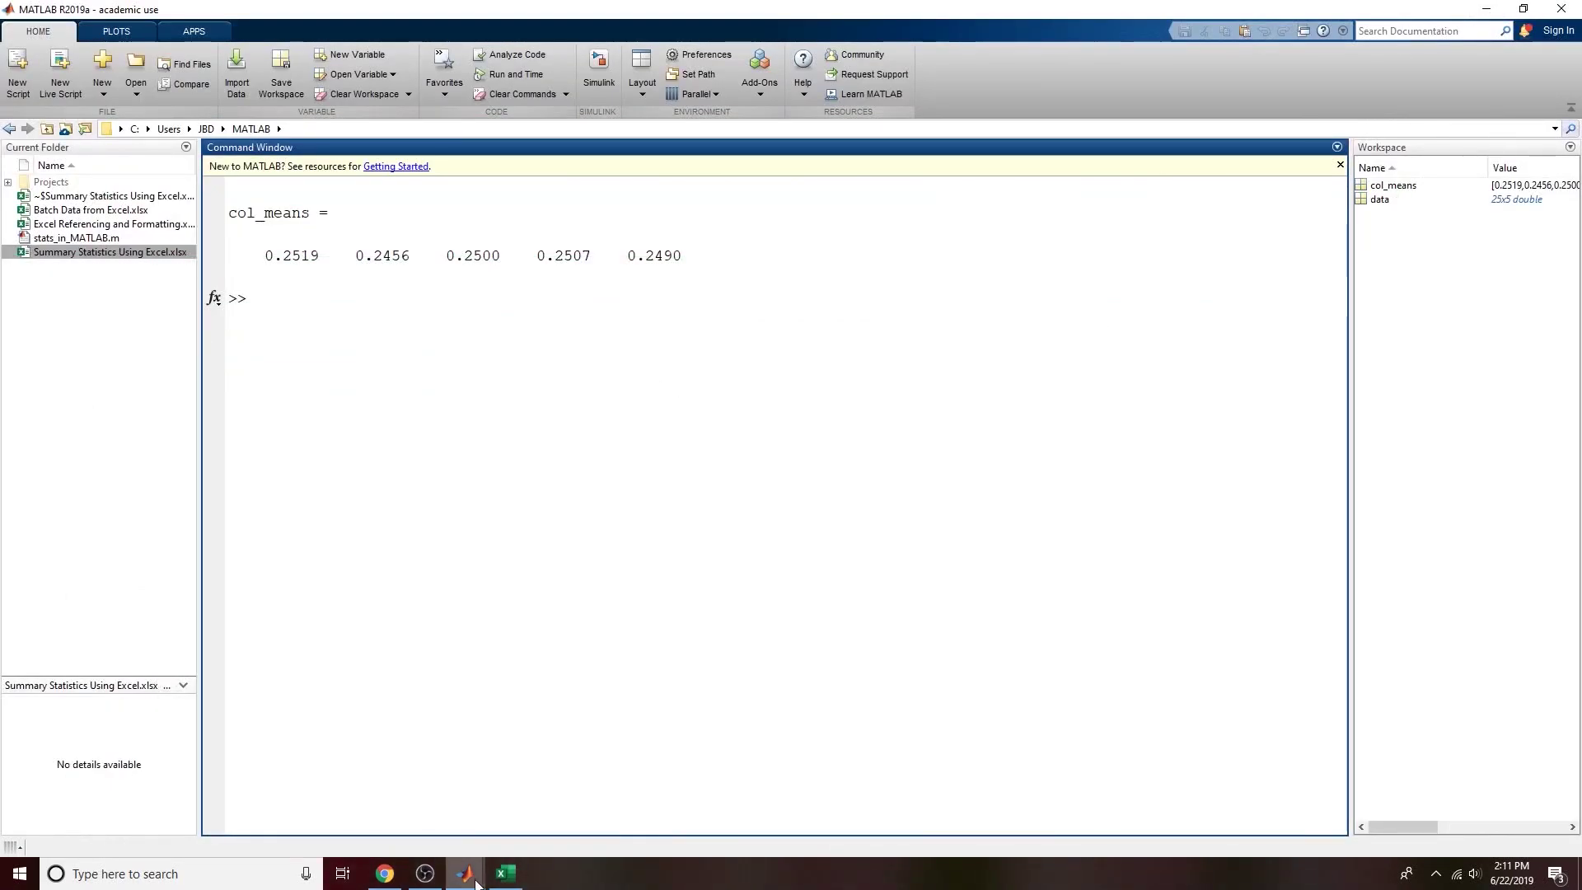
click(548, 824)
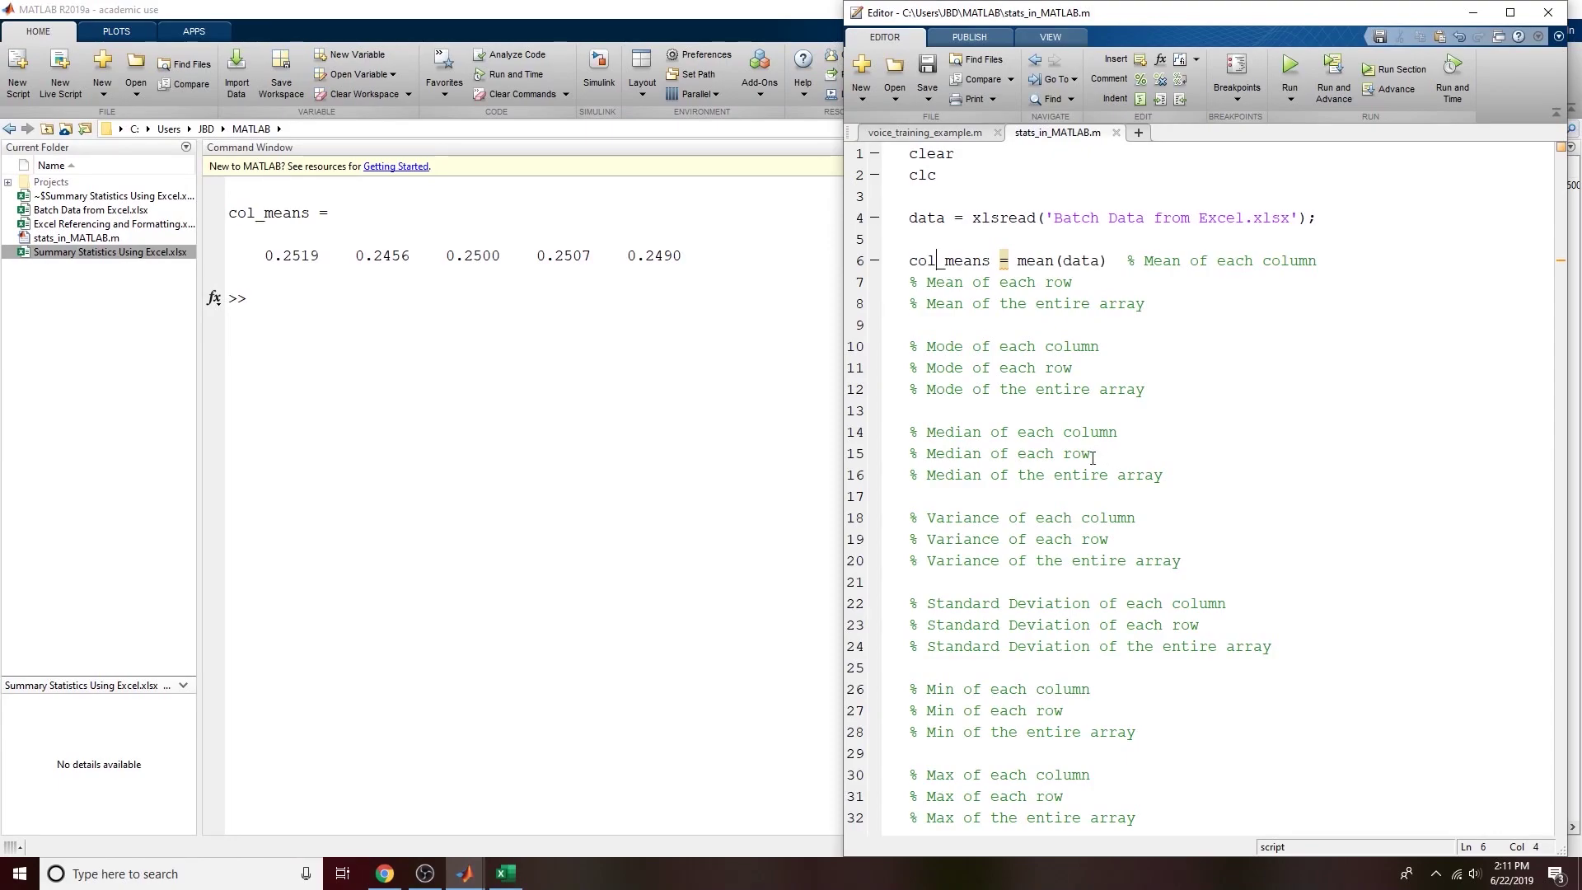
click(1101, 262)
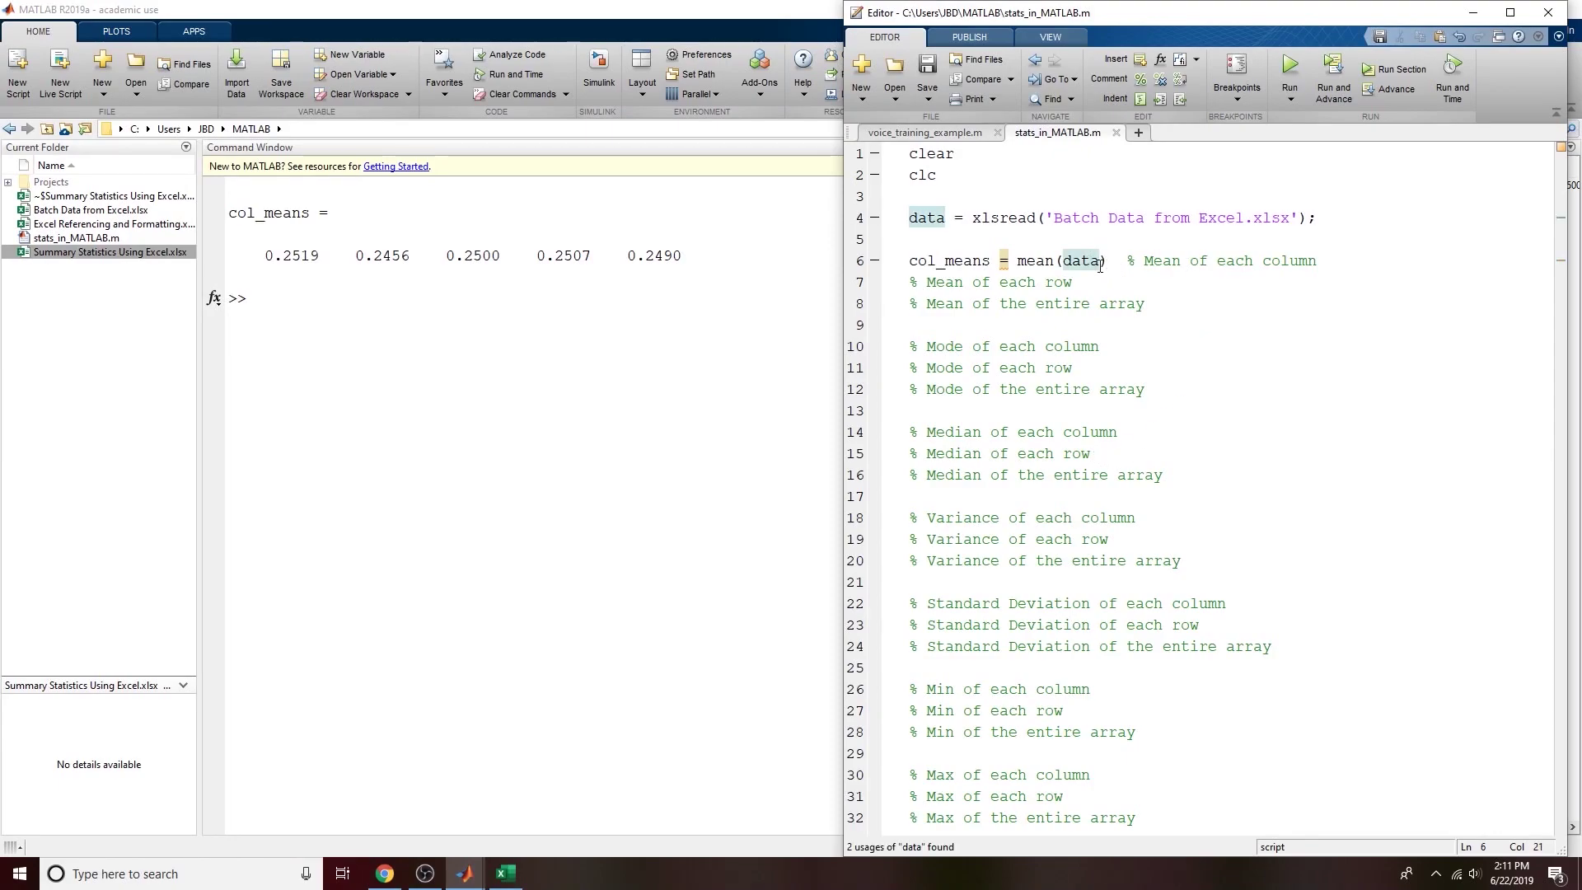
click(480, 349)
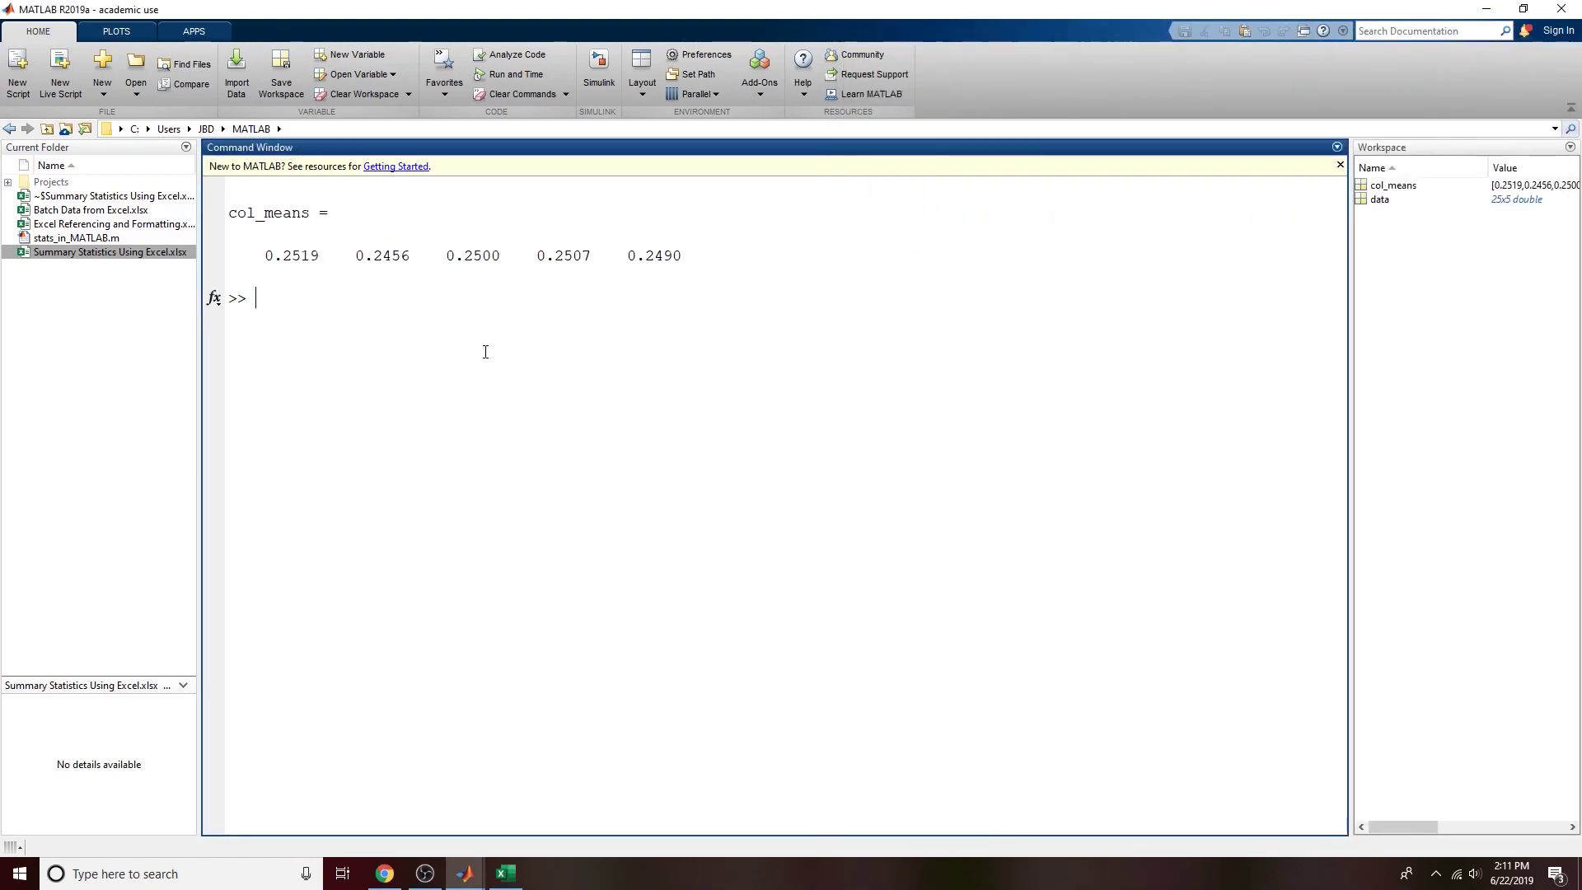
mouse_move(465, 872)
click(566, 841)
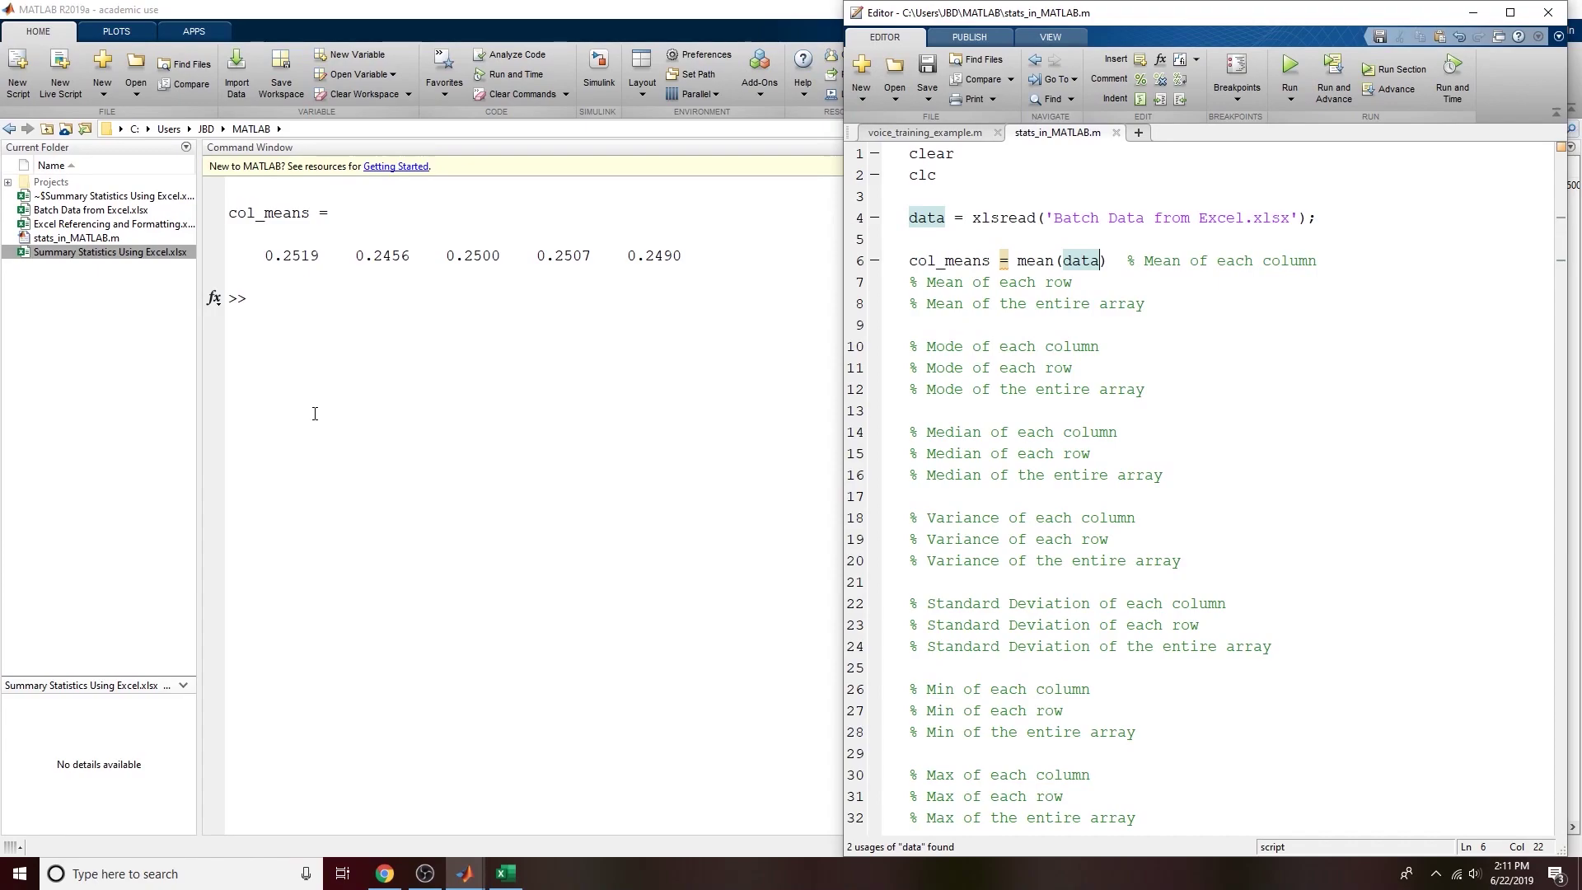
Step: Display MATLAB's help text for the mean function in the Command Window
double_click(1026, 265)
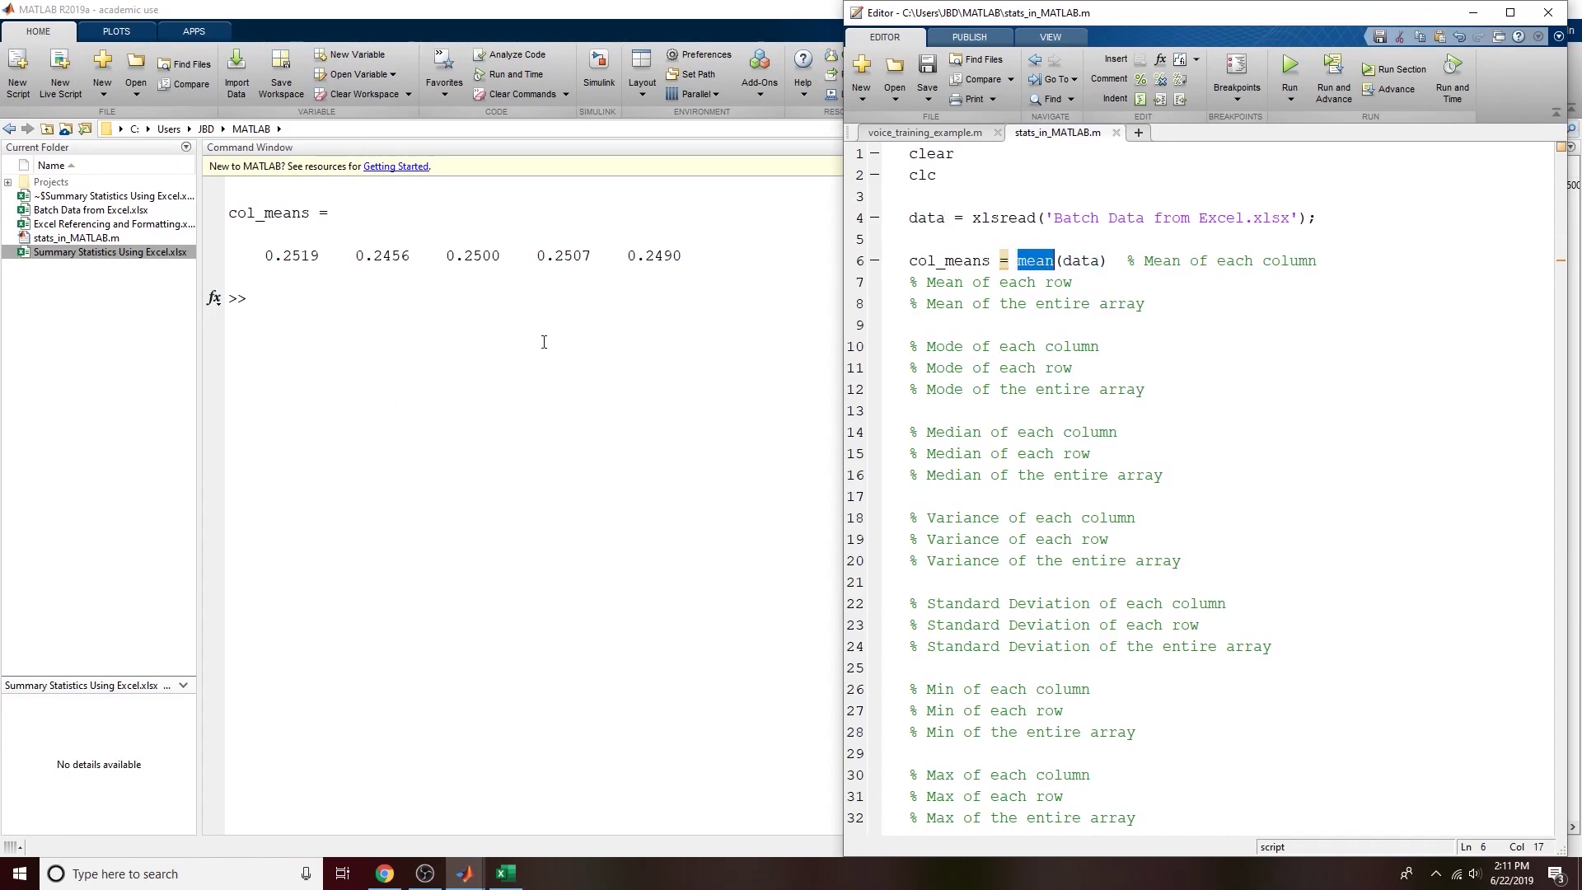
click(393, 368)
text(help mean)
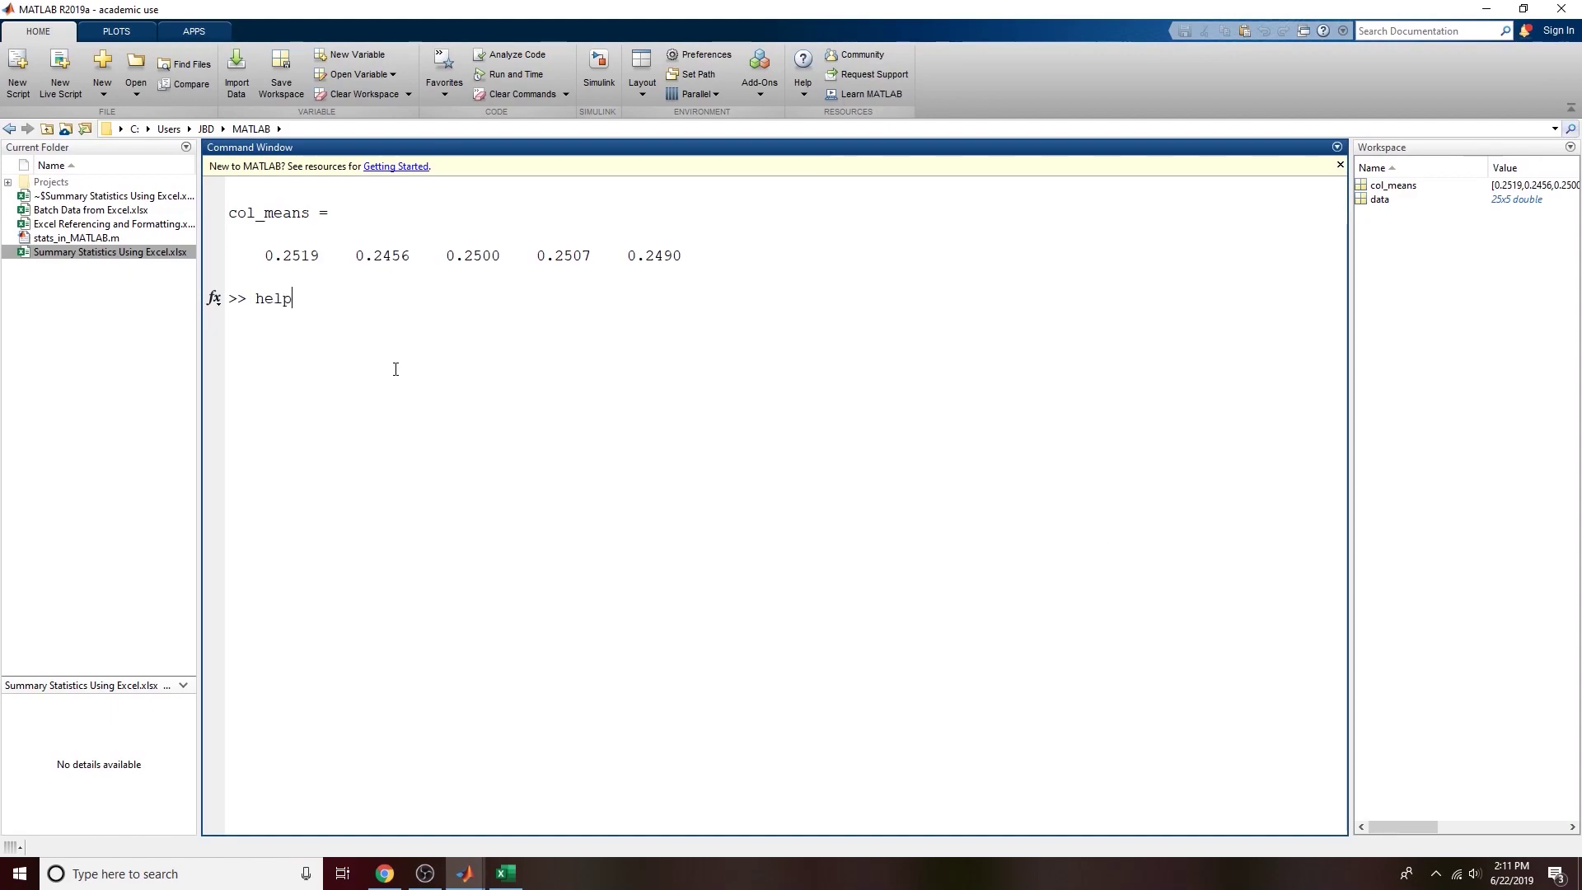
key(Return)
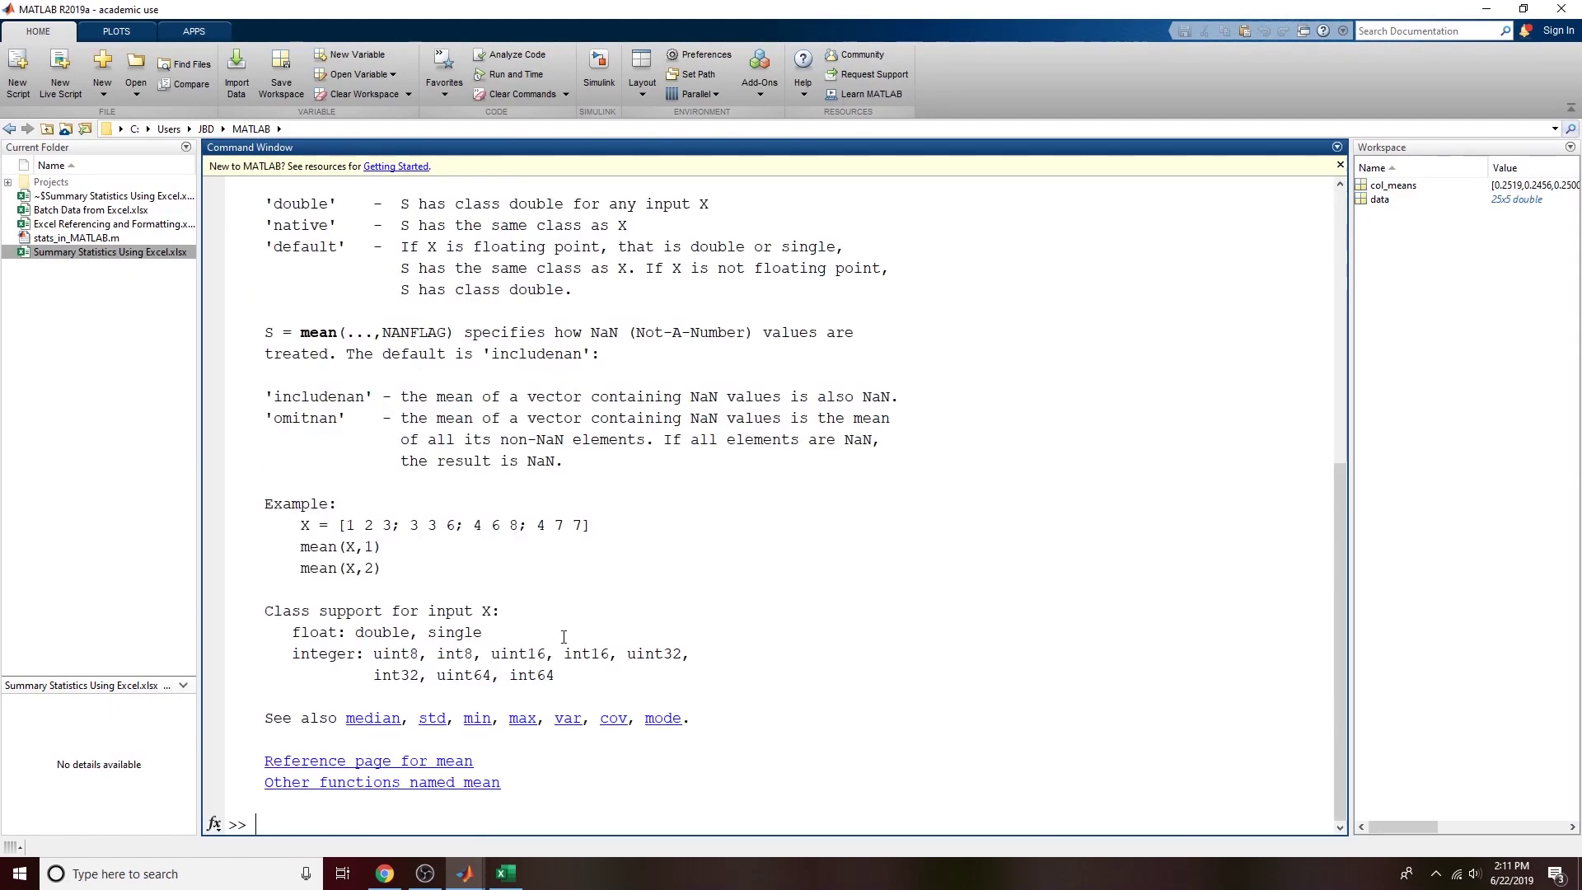
scroll(564, 637, up, 6)
scroll(563, 637, up, 3)
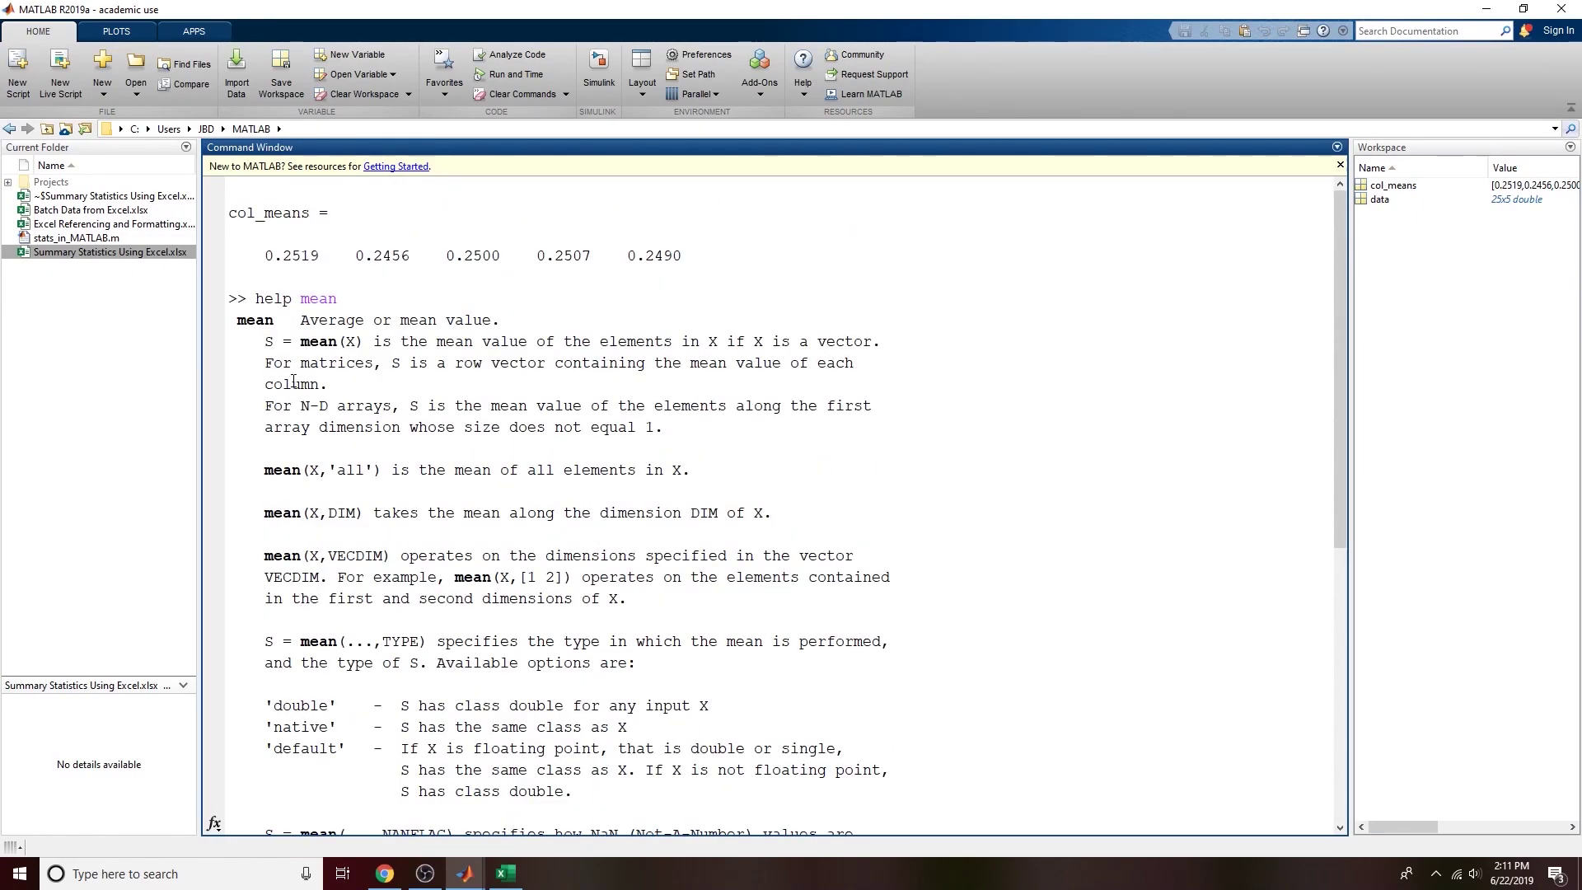
Step: Examine the help entries for mean(X), mean(X,'all') and mean(X,DIM), plus the examples further down
double_click(327, 343)
double_click(351, 343)
double_click(326, 343)
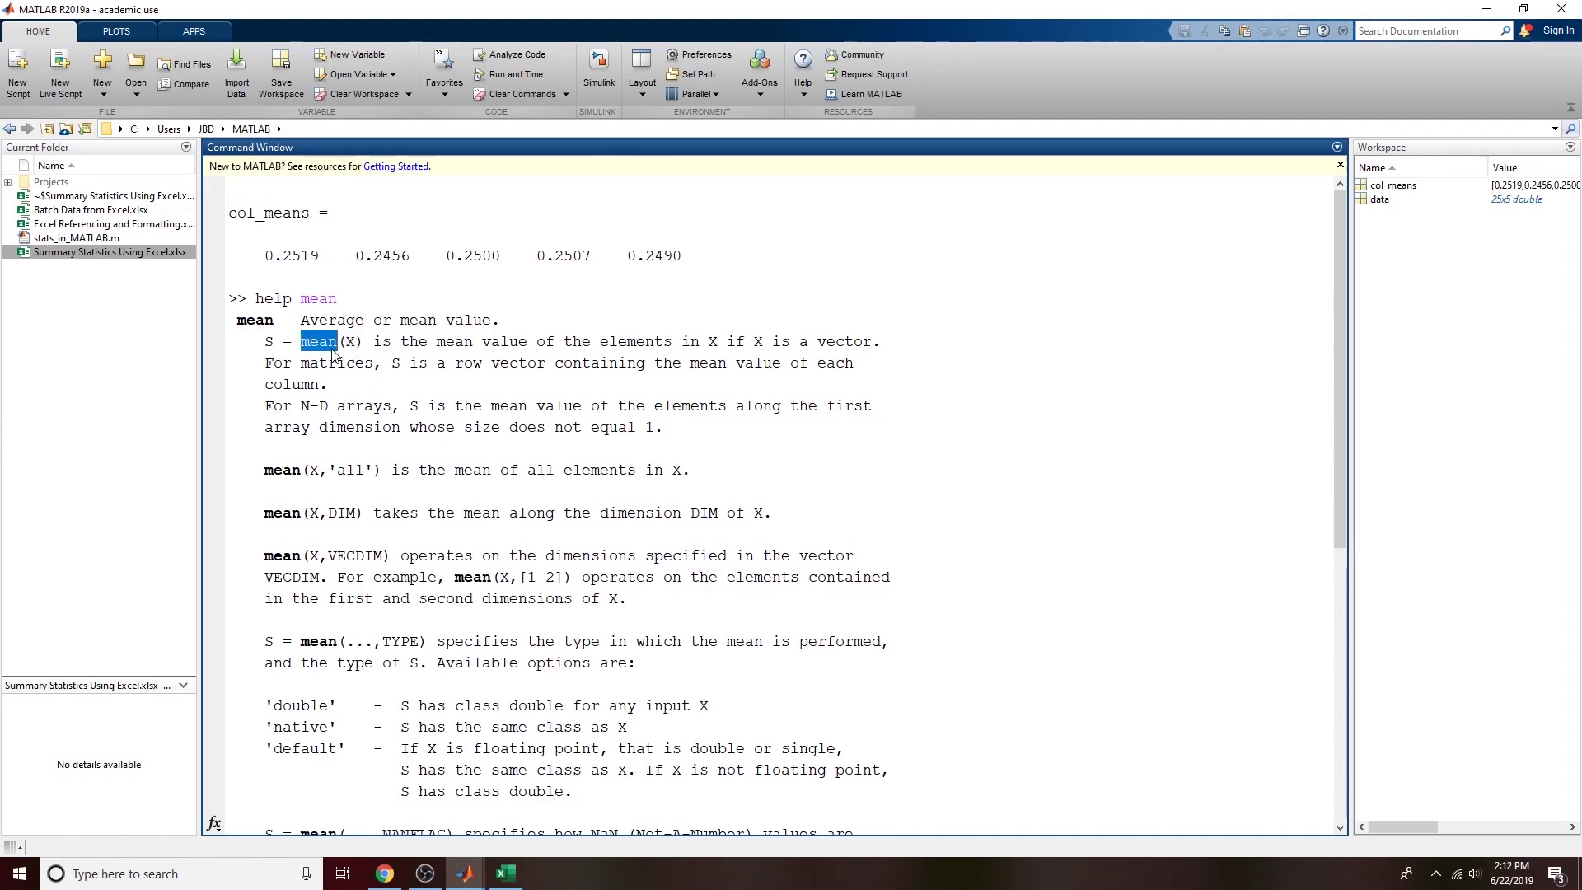
double_click(280, 470)
double_click(317, 472)
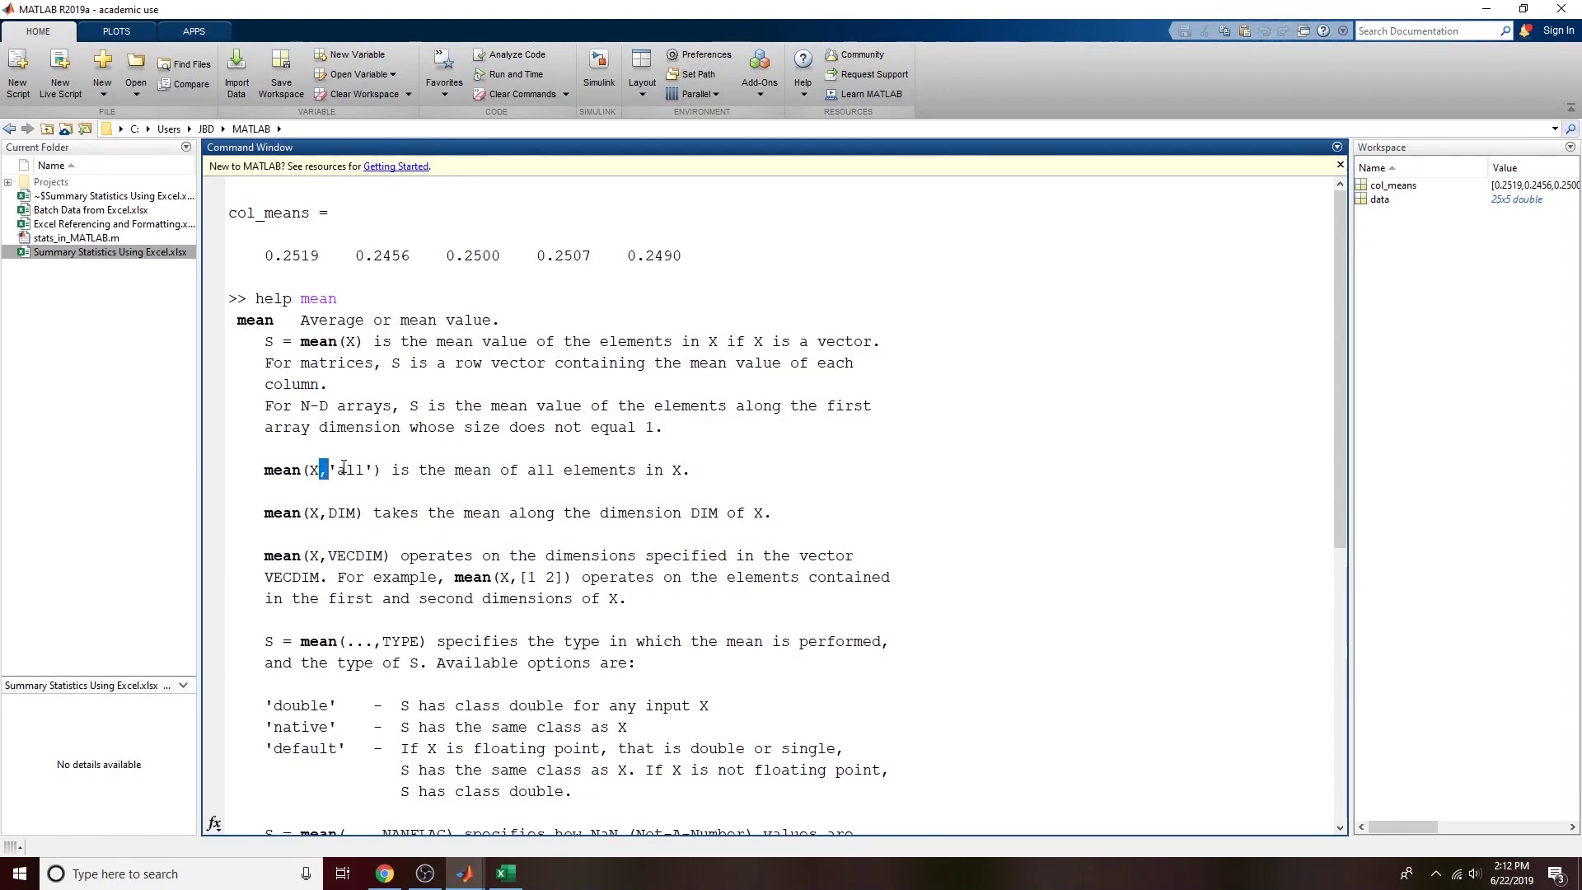
text(,)
scroll(359, 483, up, 8)
double_click(336, 470)
double_click(342, 513)
click(349, 513)
triple_click(646, 512)
scroll(718, 527, down, 1)
scroll(718, 527, down, 6)
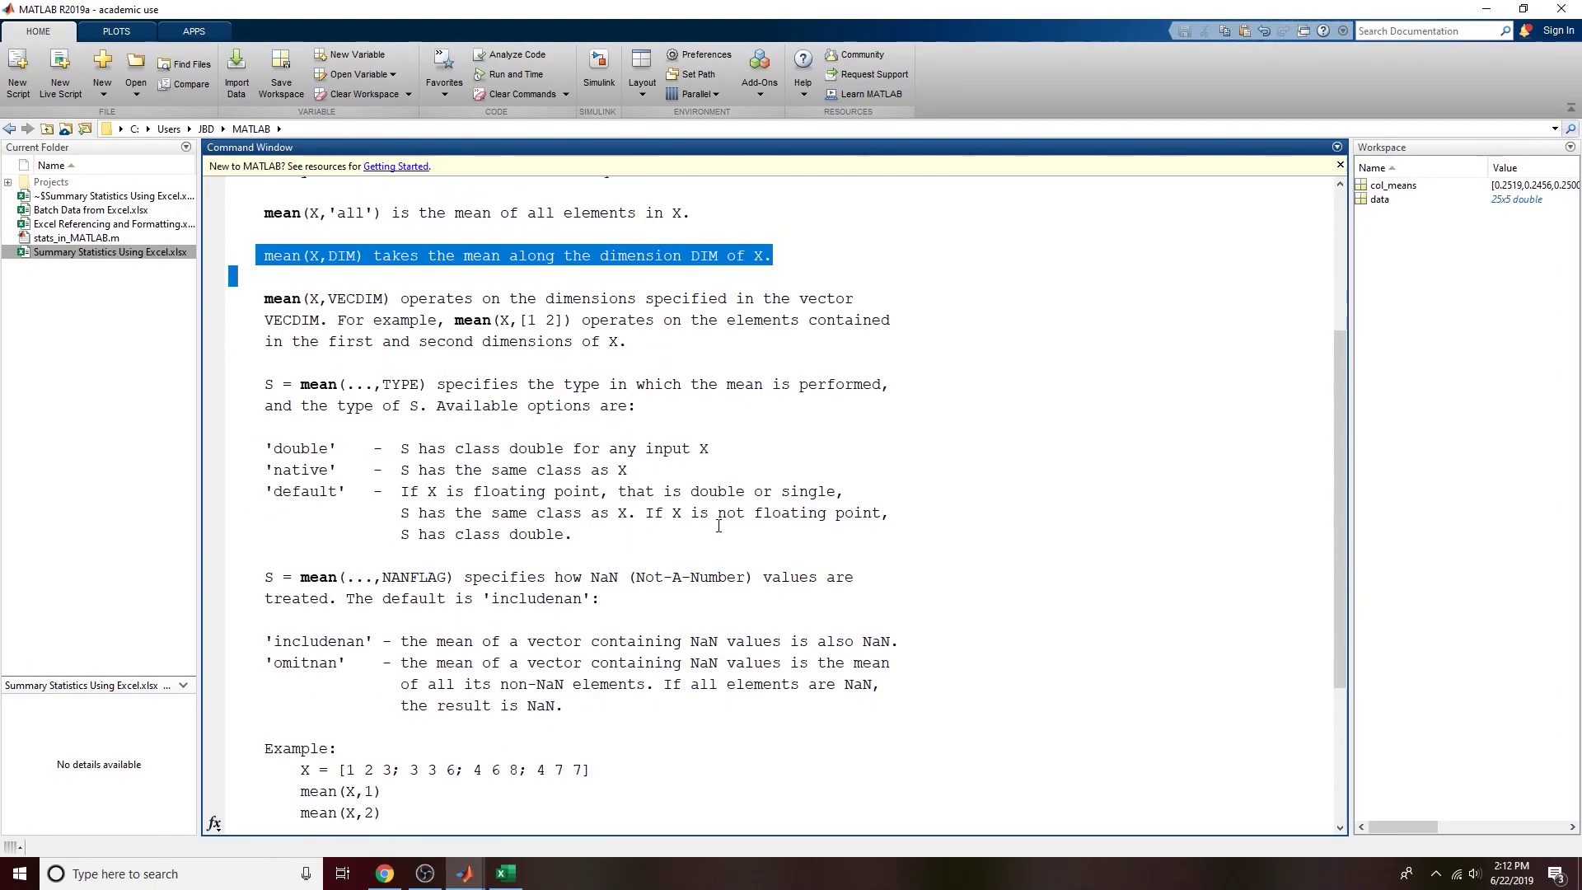
scroll(372, 648, up, 7)
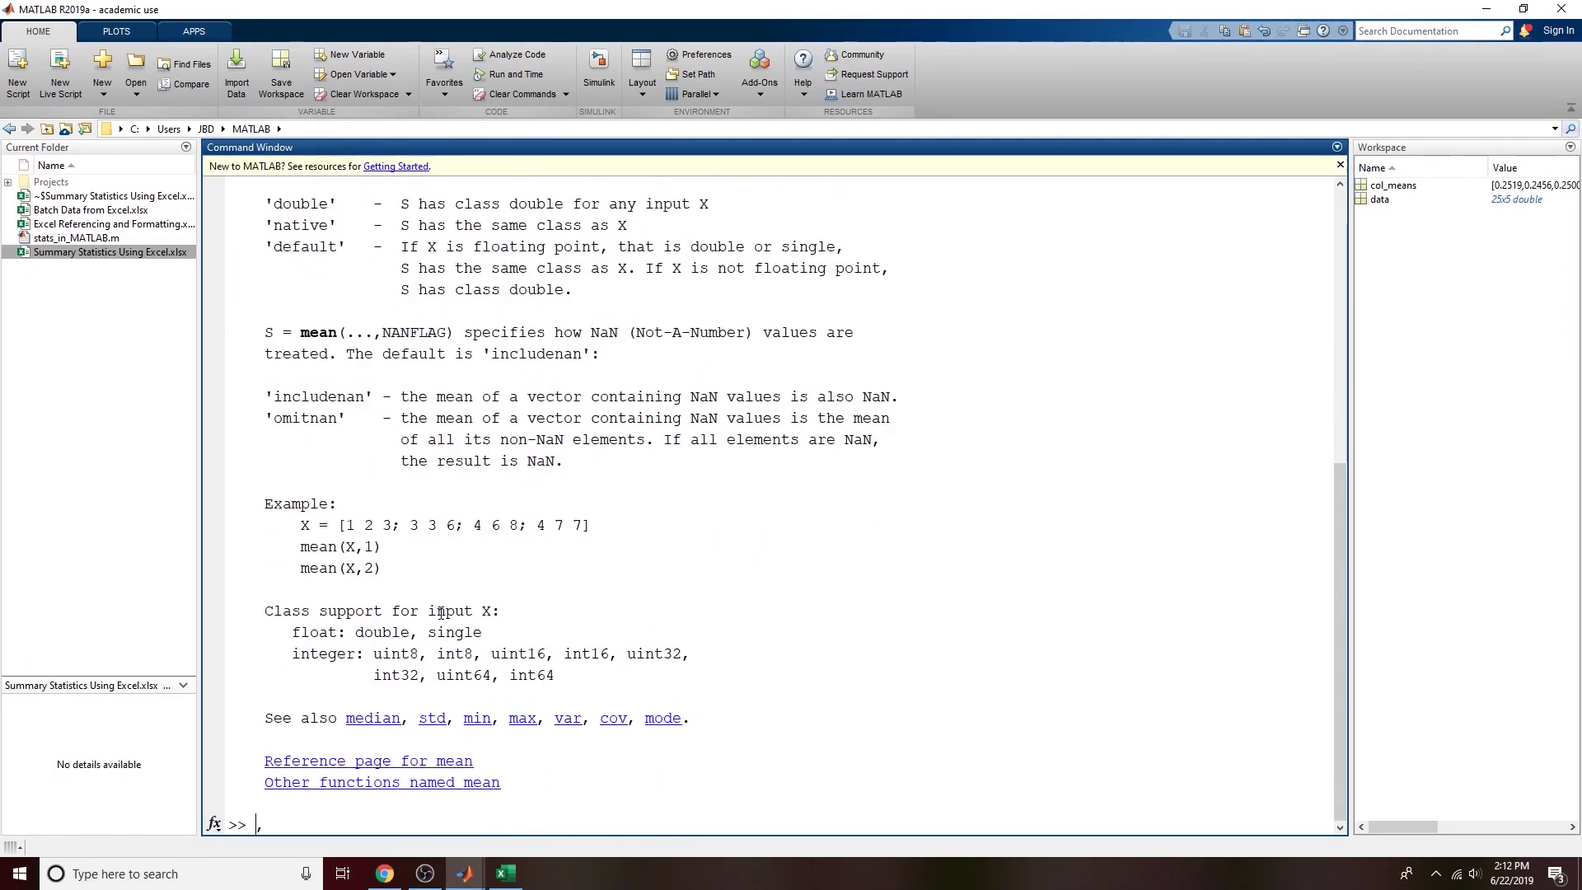
Step: Add dimension argument 1 to the column mean on line 6, making it mean(data,1), and run the script
click(507, 875)
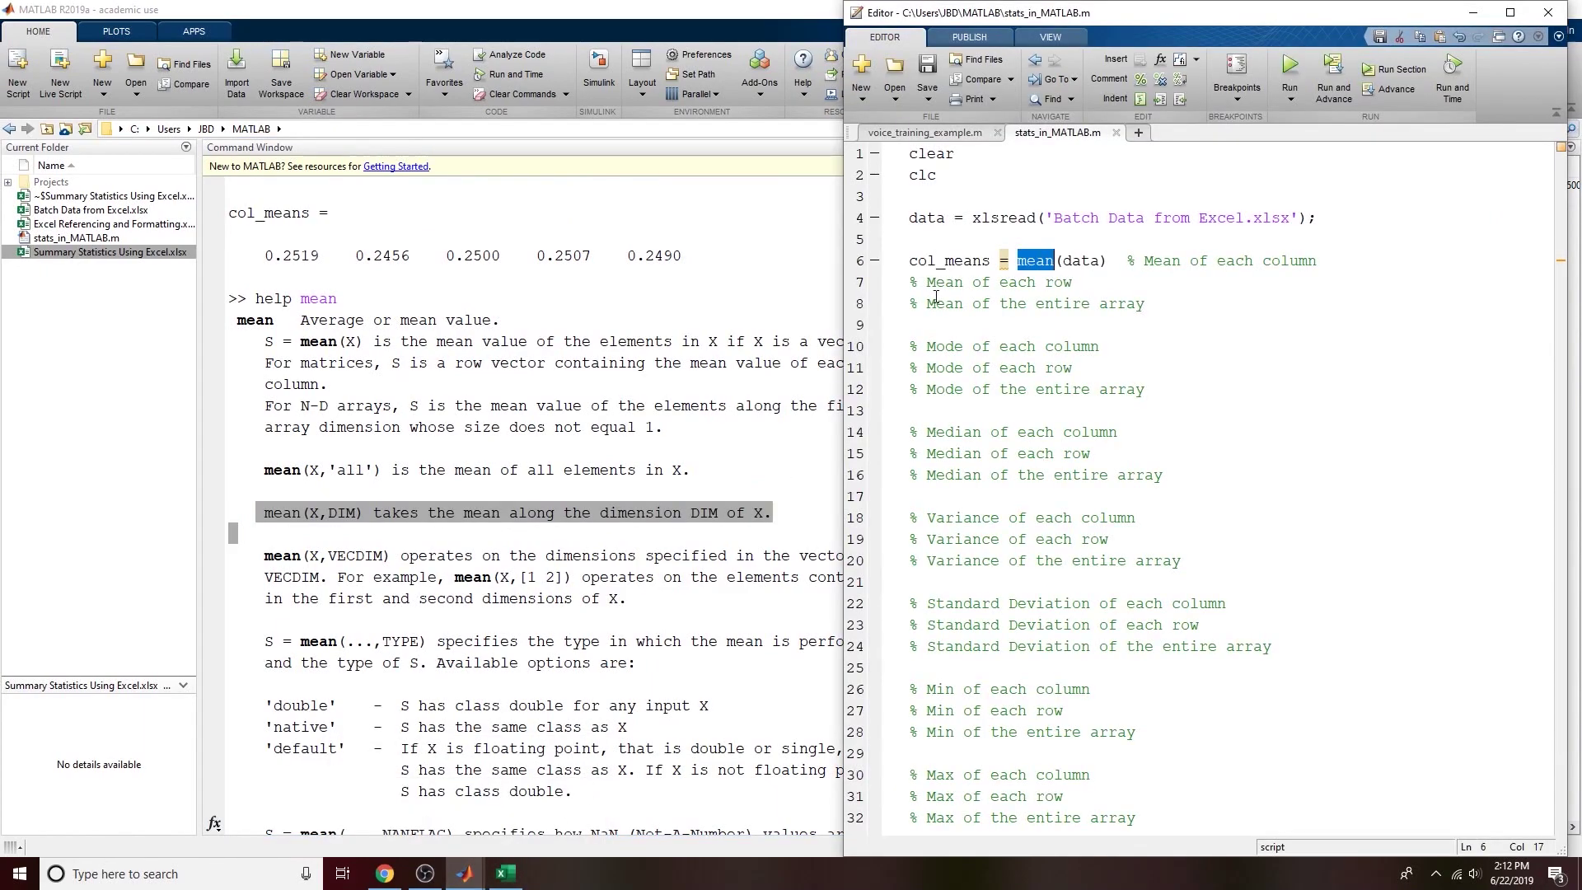
click(1104, 262)
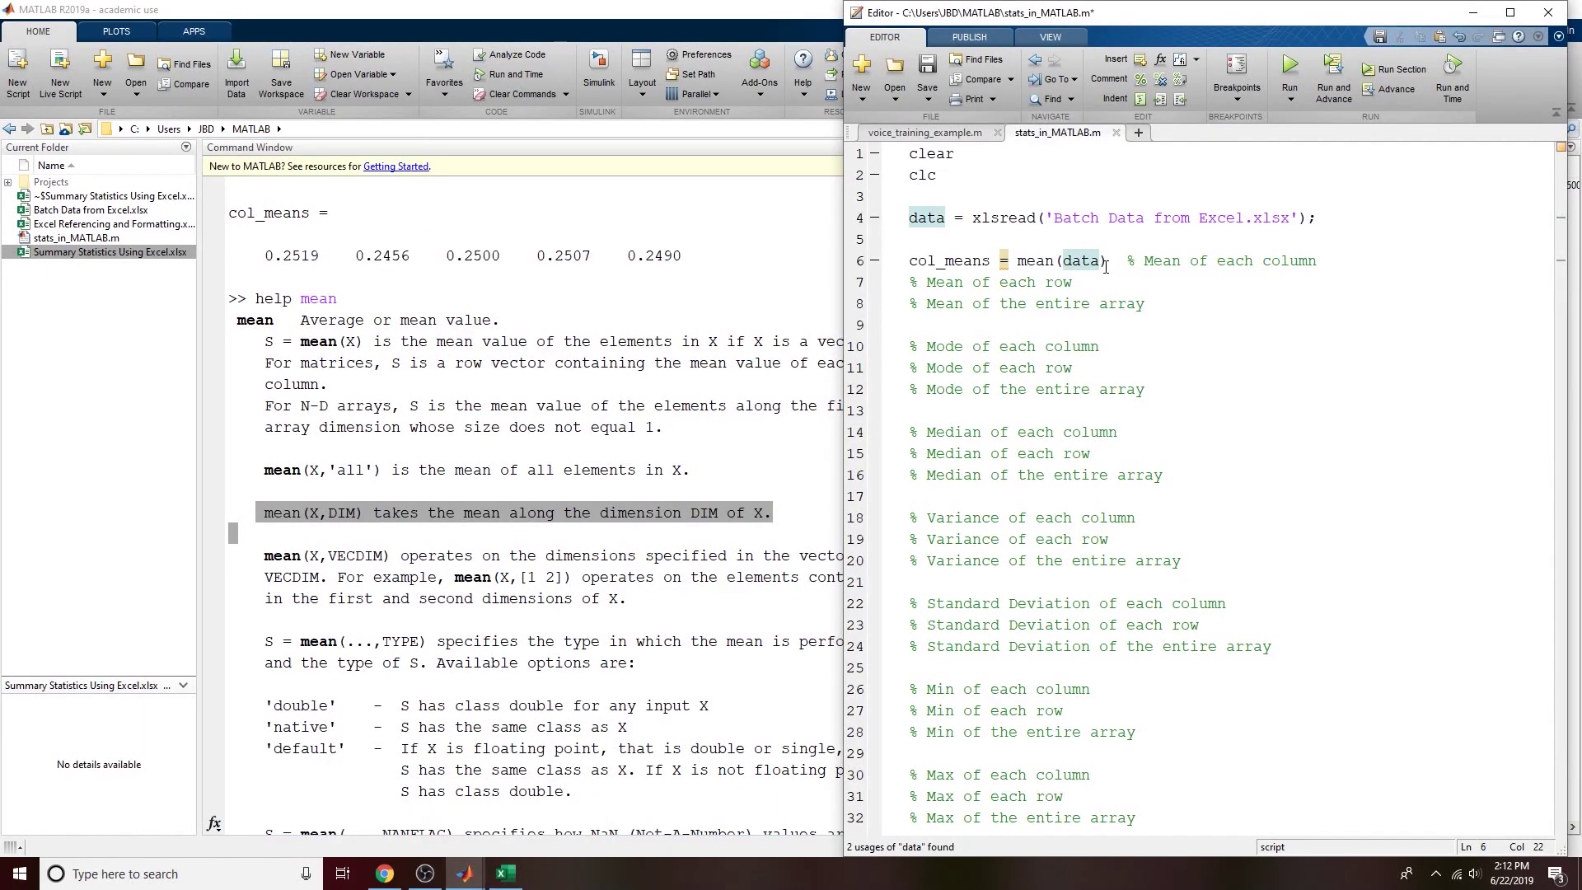
text(,1)
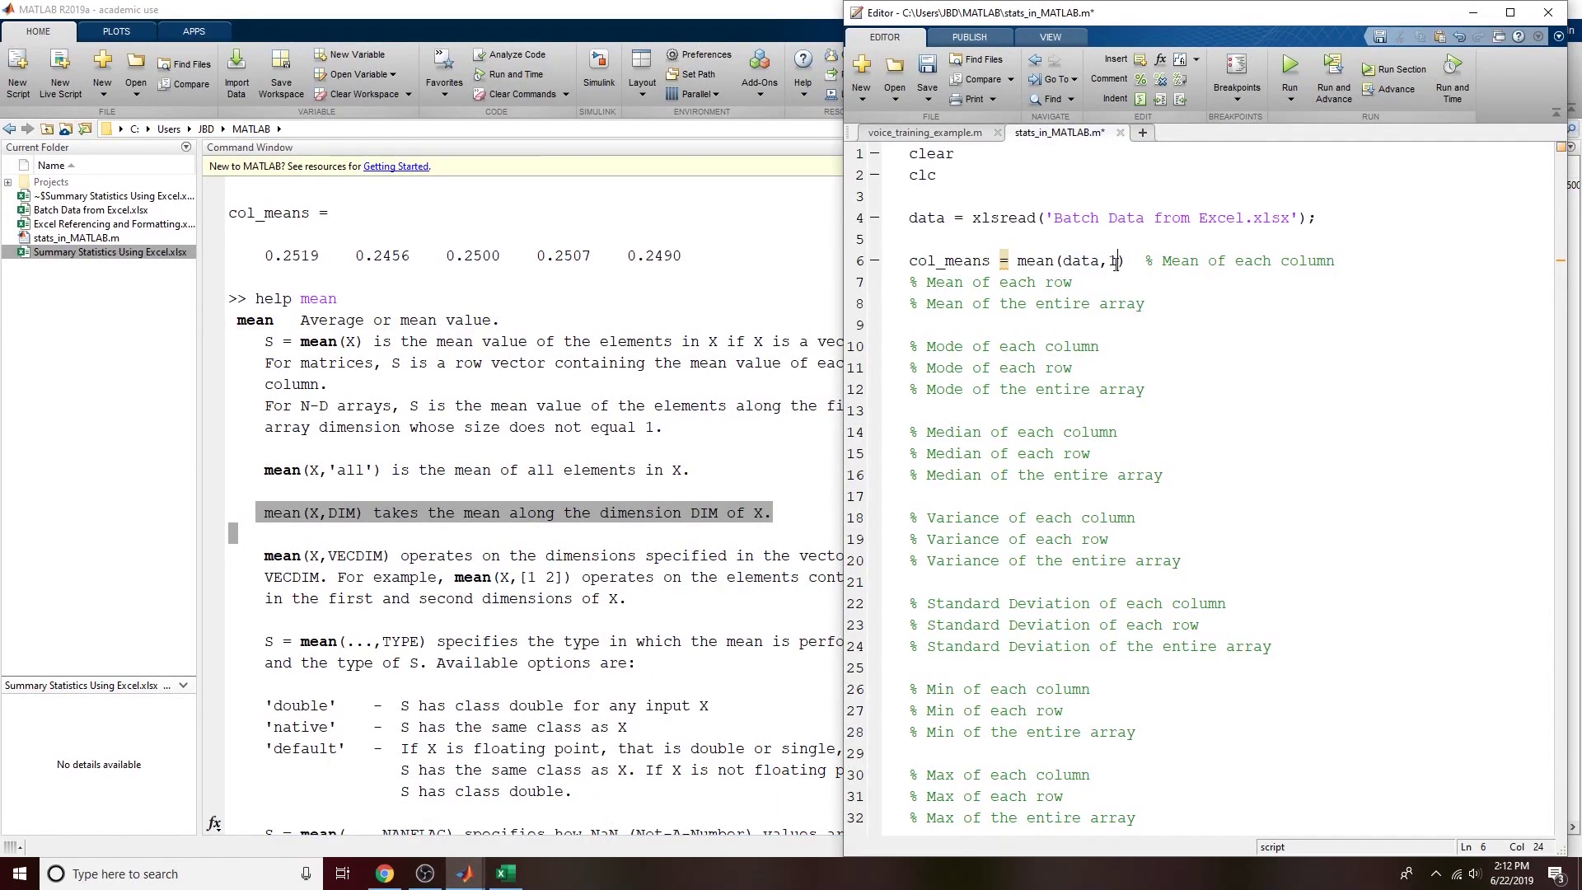
triple_click(1117, 262)
click(1163, 306)
click(1383, 74)
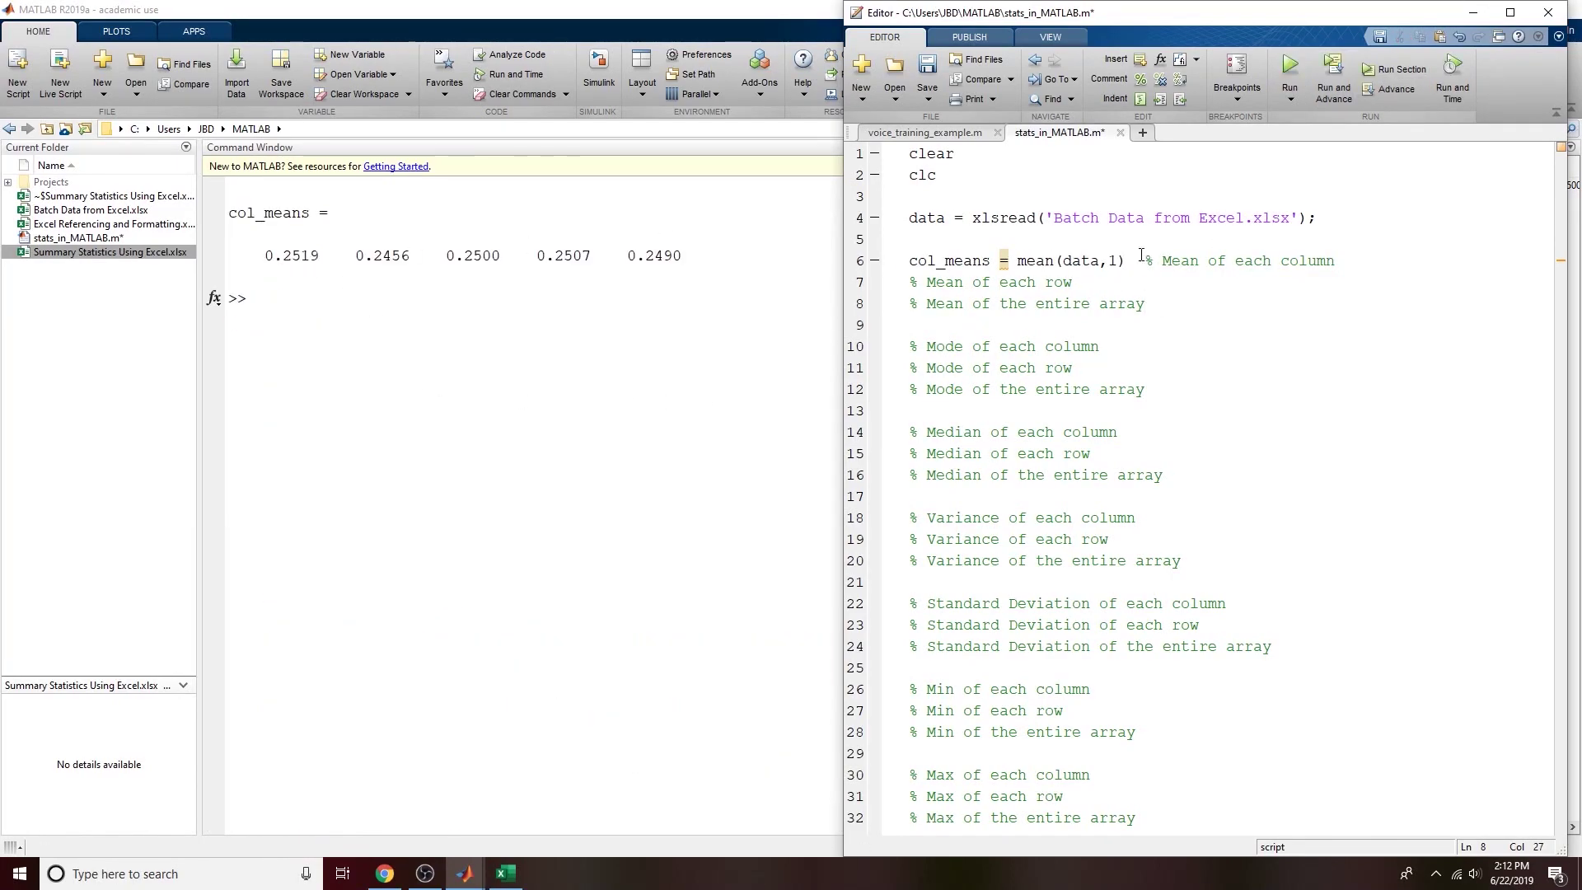
Step: Review the function name, data argument and dimension argument of mean(data,1) on line 6
click(1301, 261)
click(1190, 261)
double_click(1113, 261)
double_click(1036, 261)
double_click(1081, 260)
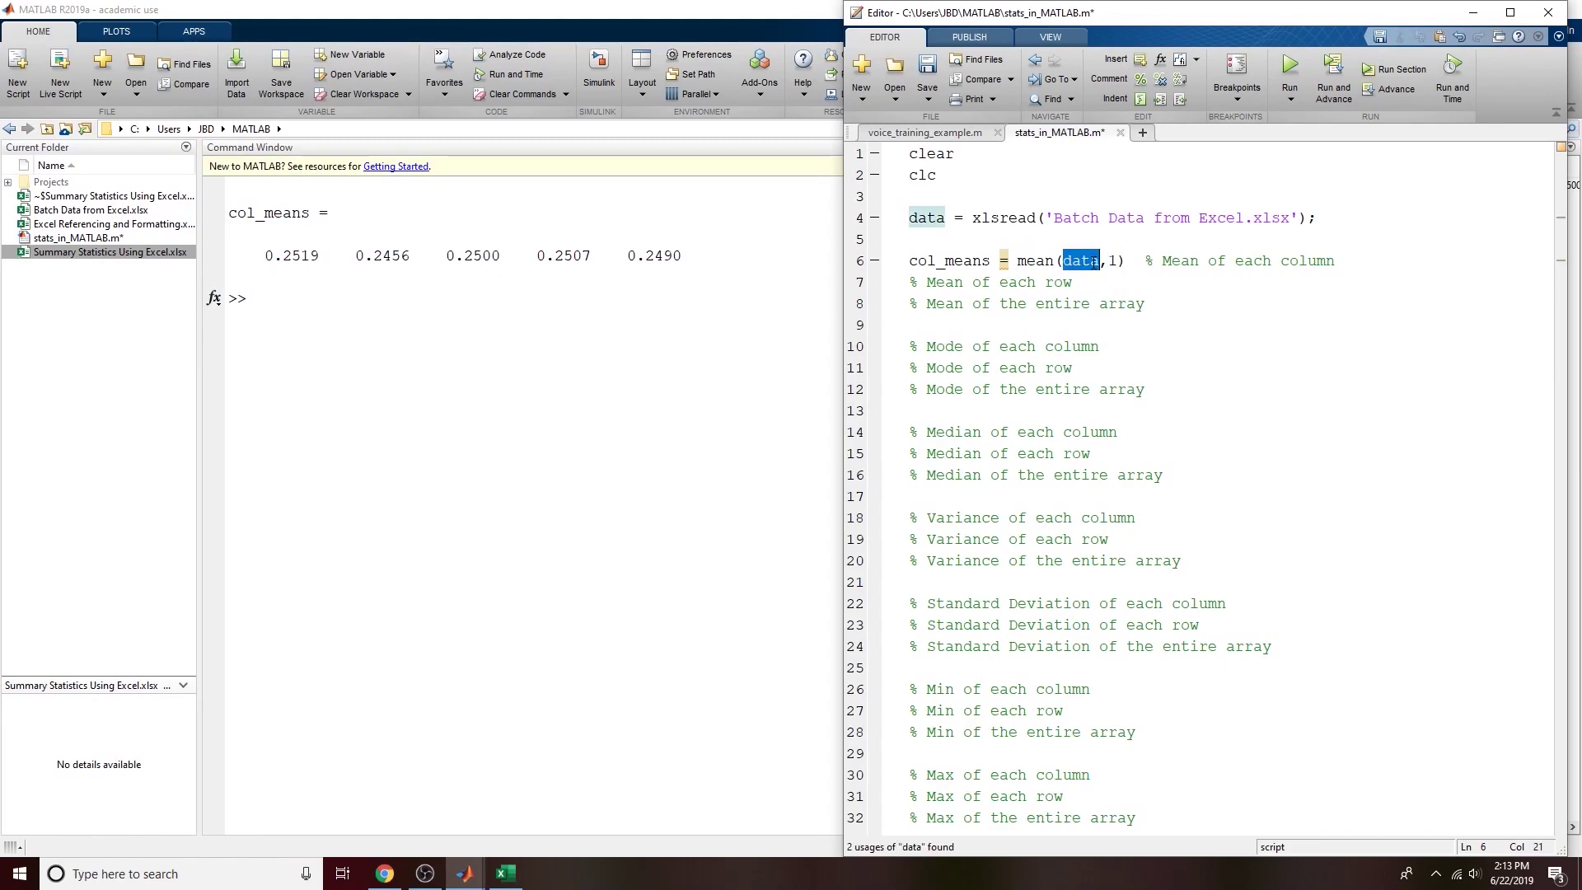
double_click(1111, 260)
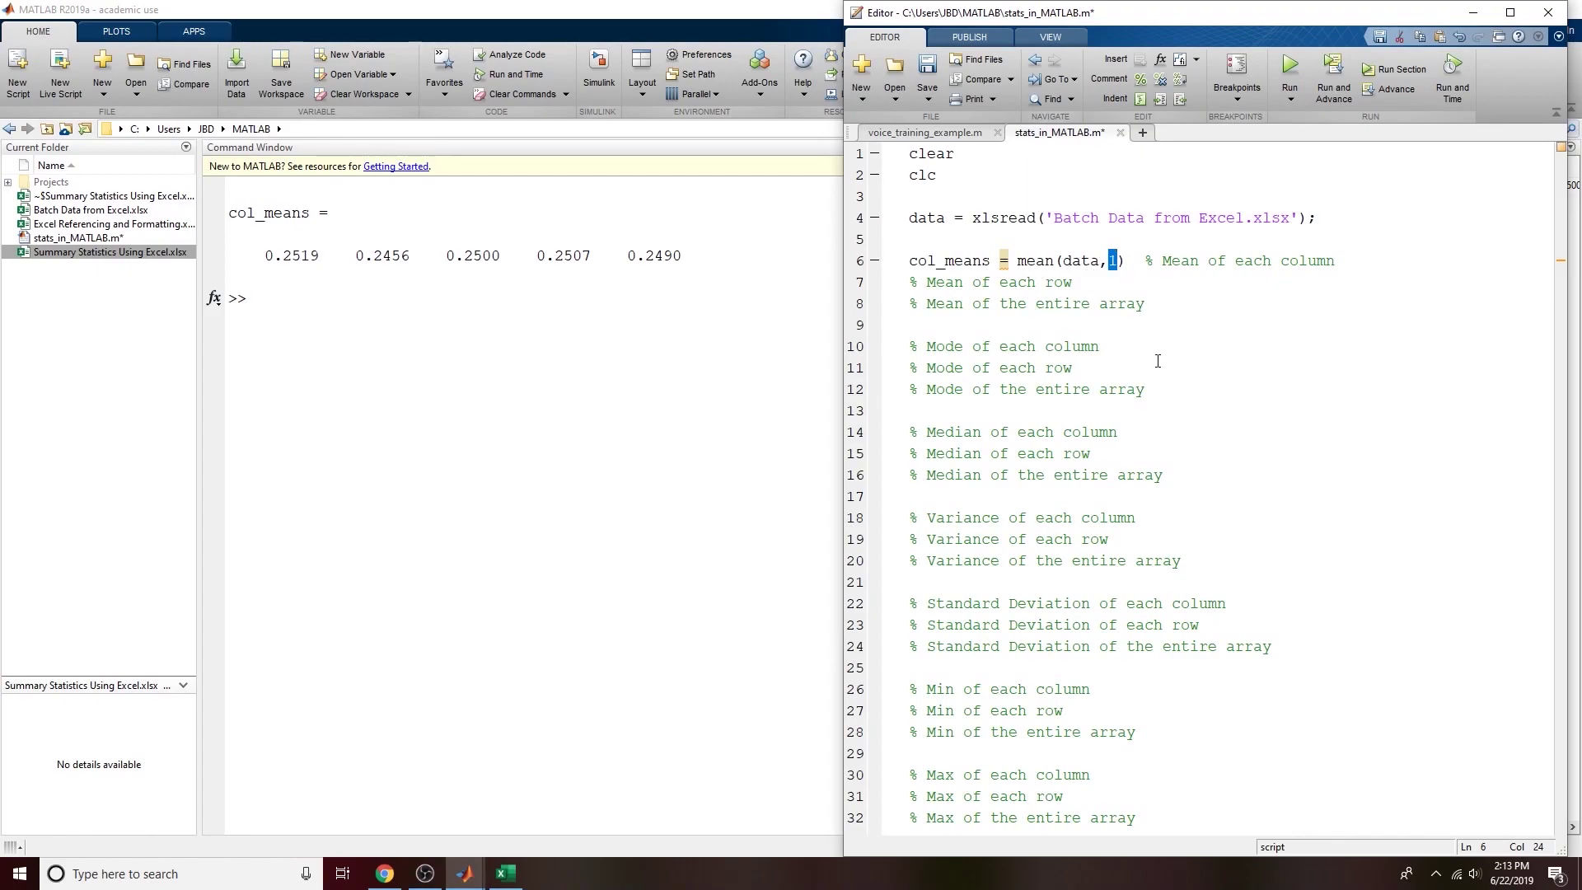
Step: Copy the statement col_means = mean(data,1) from line 6 in front of the row mean comment on line 7
drag(913, 264, 1146, 264)
key(ctrl+c)
right_click(1112, 262)
click(909, 282)
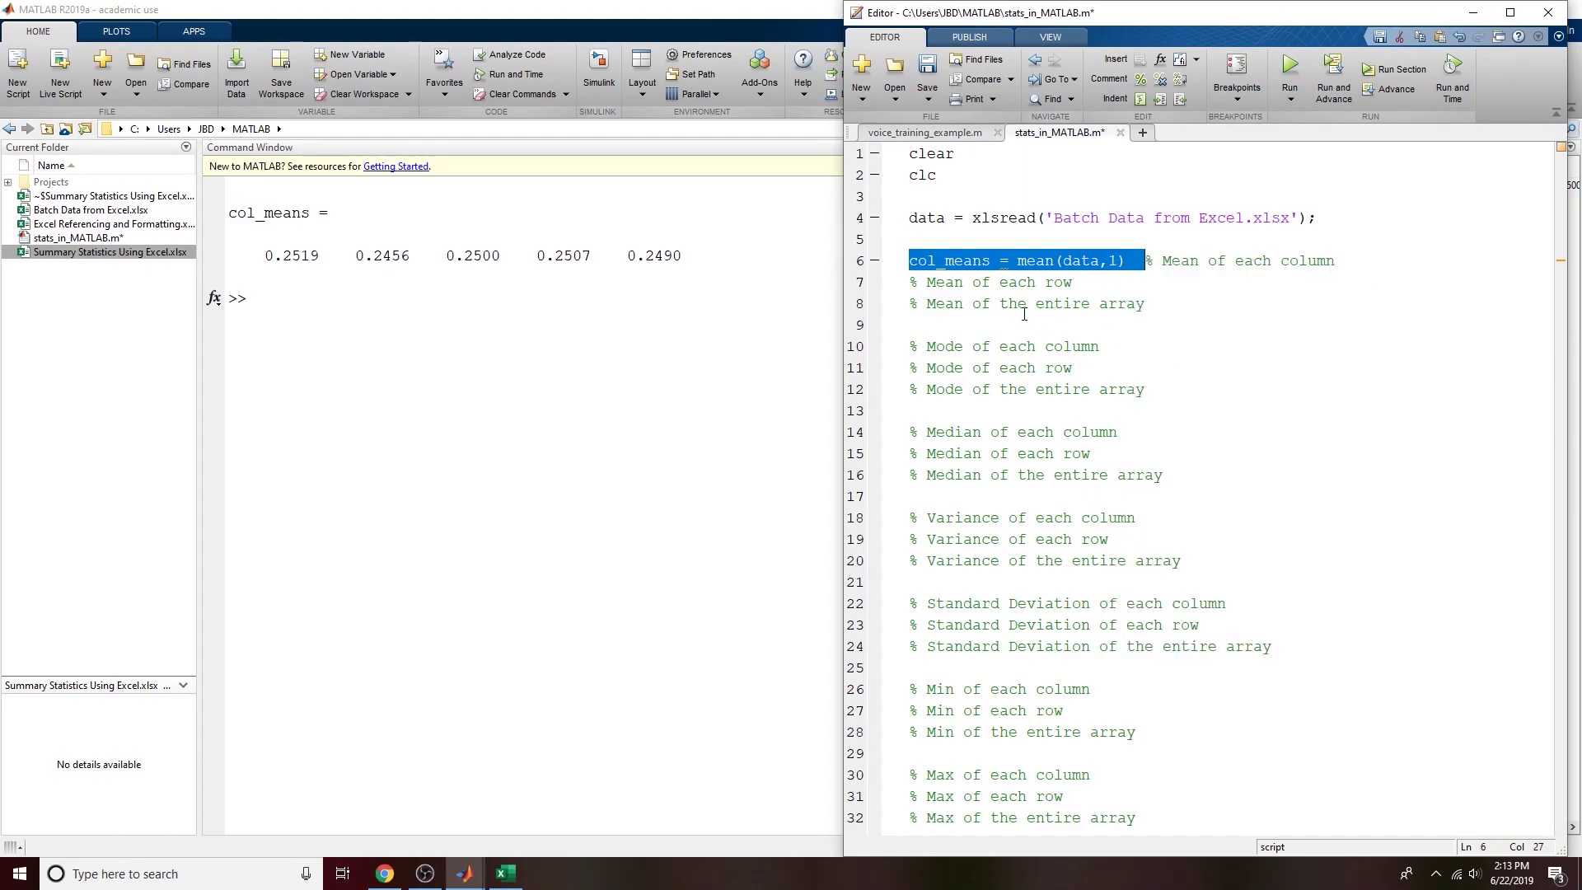
click(908, 282)
right_click(910, 282)
click(948, 392)
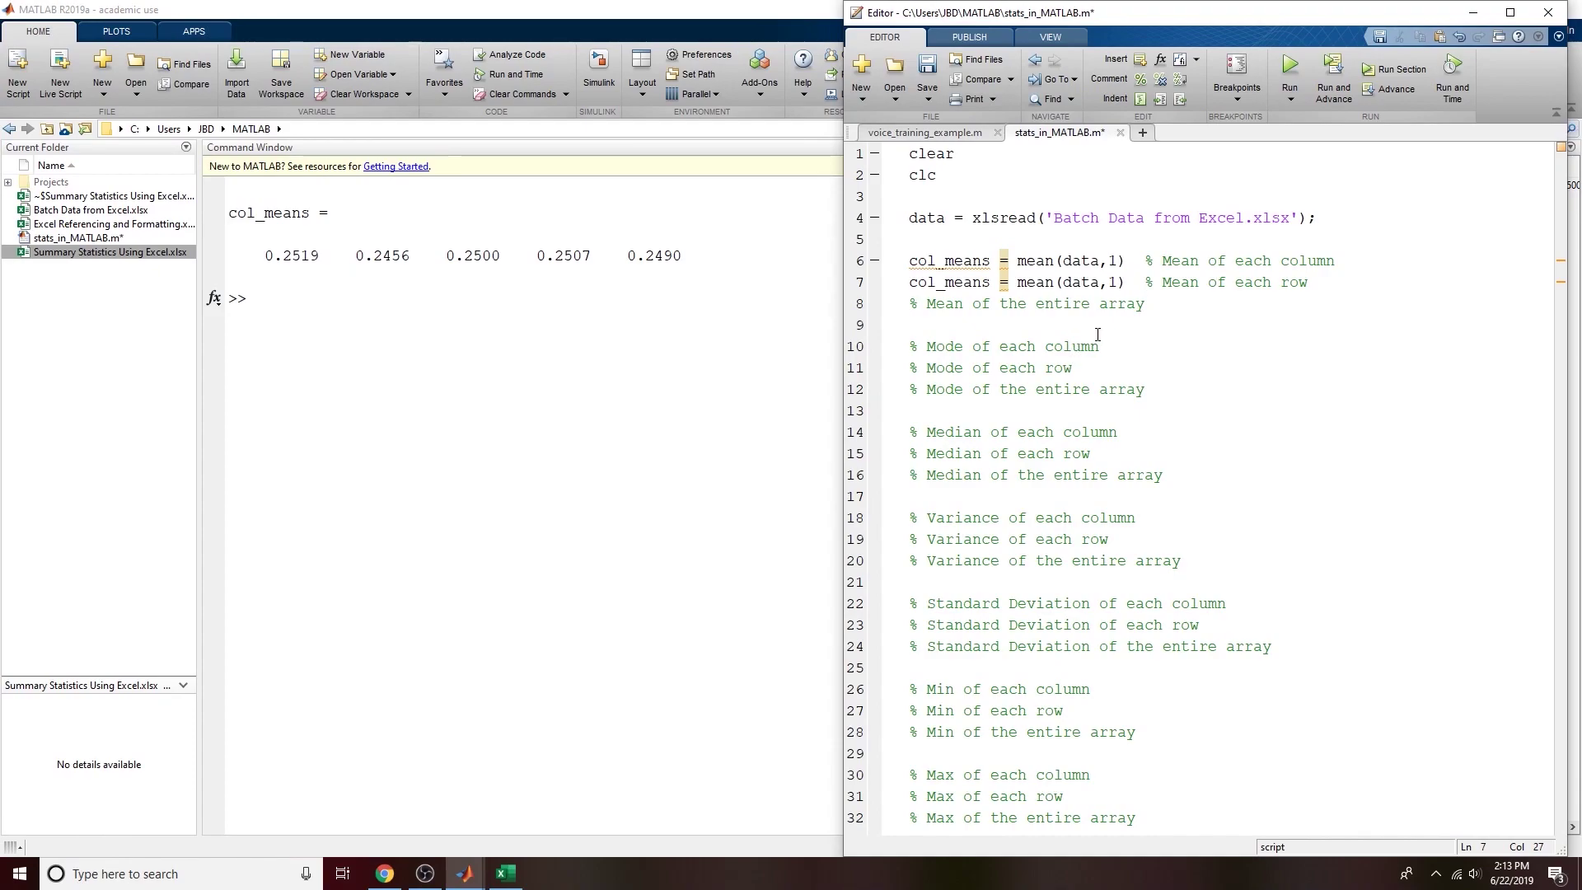
Step: Change the copied statement on line 7 to row_means = mean(data,2) and run the script
double_click(1114, 281)
text(2)
drag(937, 283, 909, 293)
text(row)
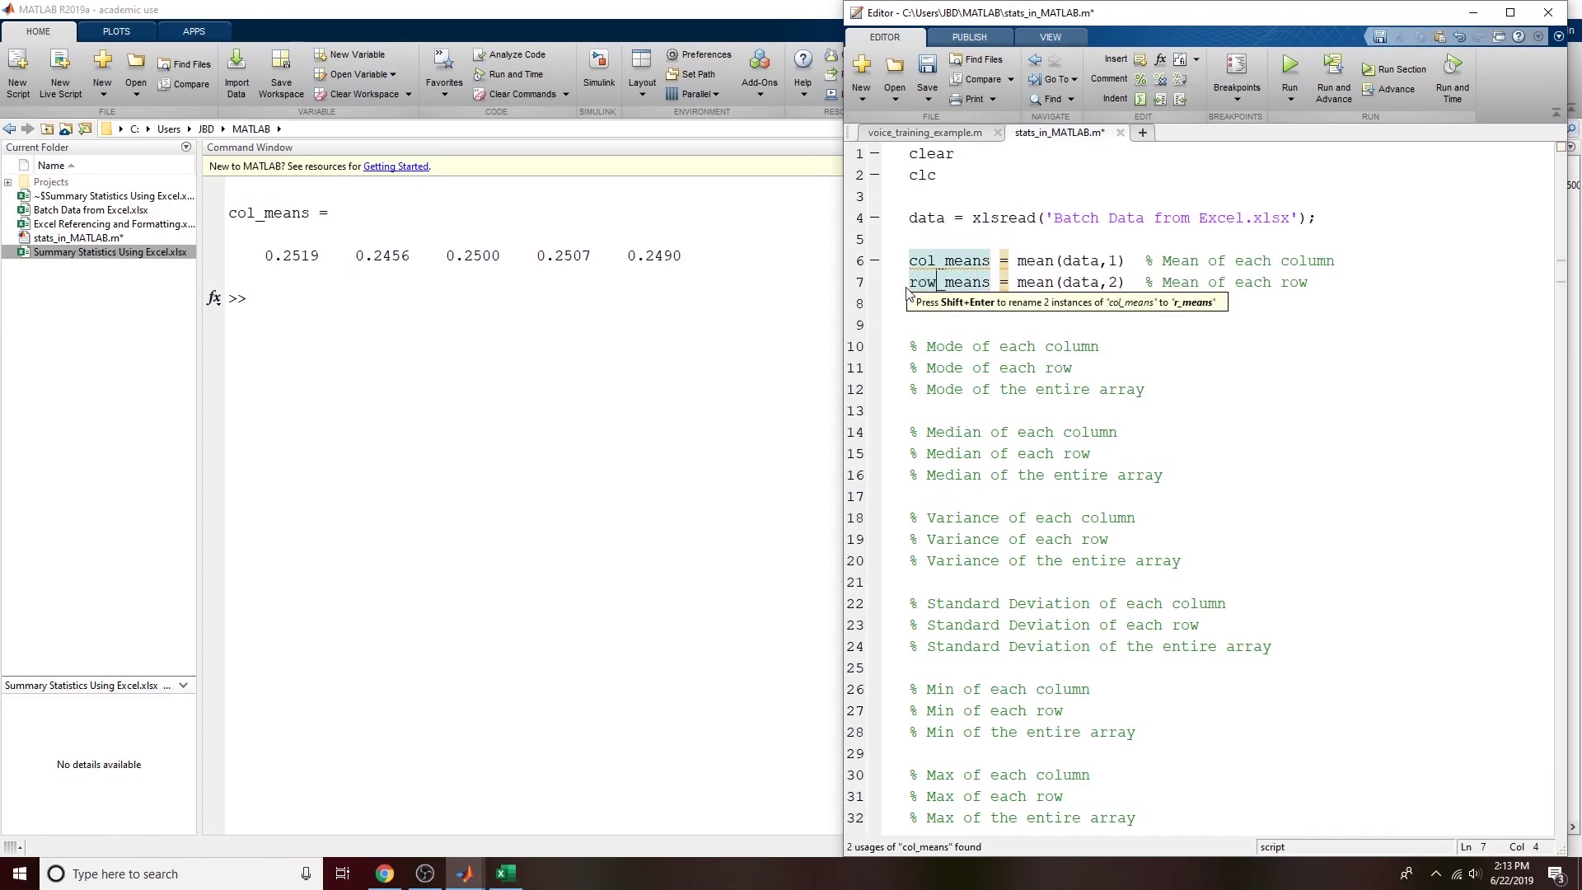
click(1350, 74)
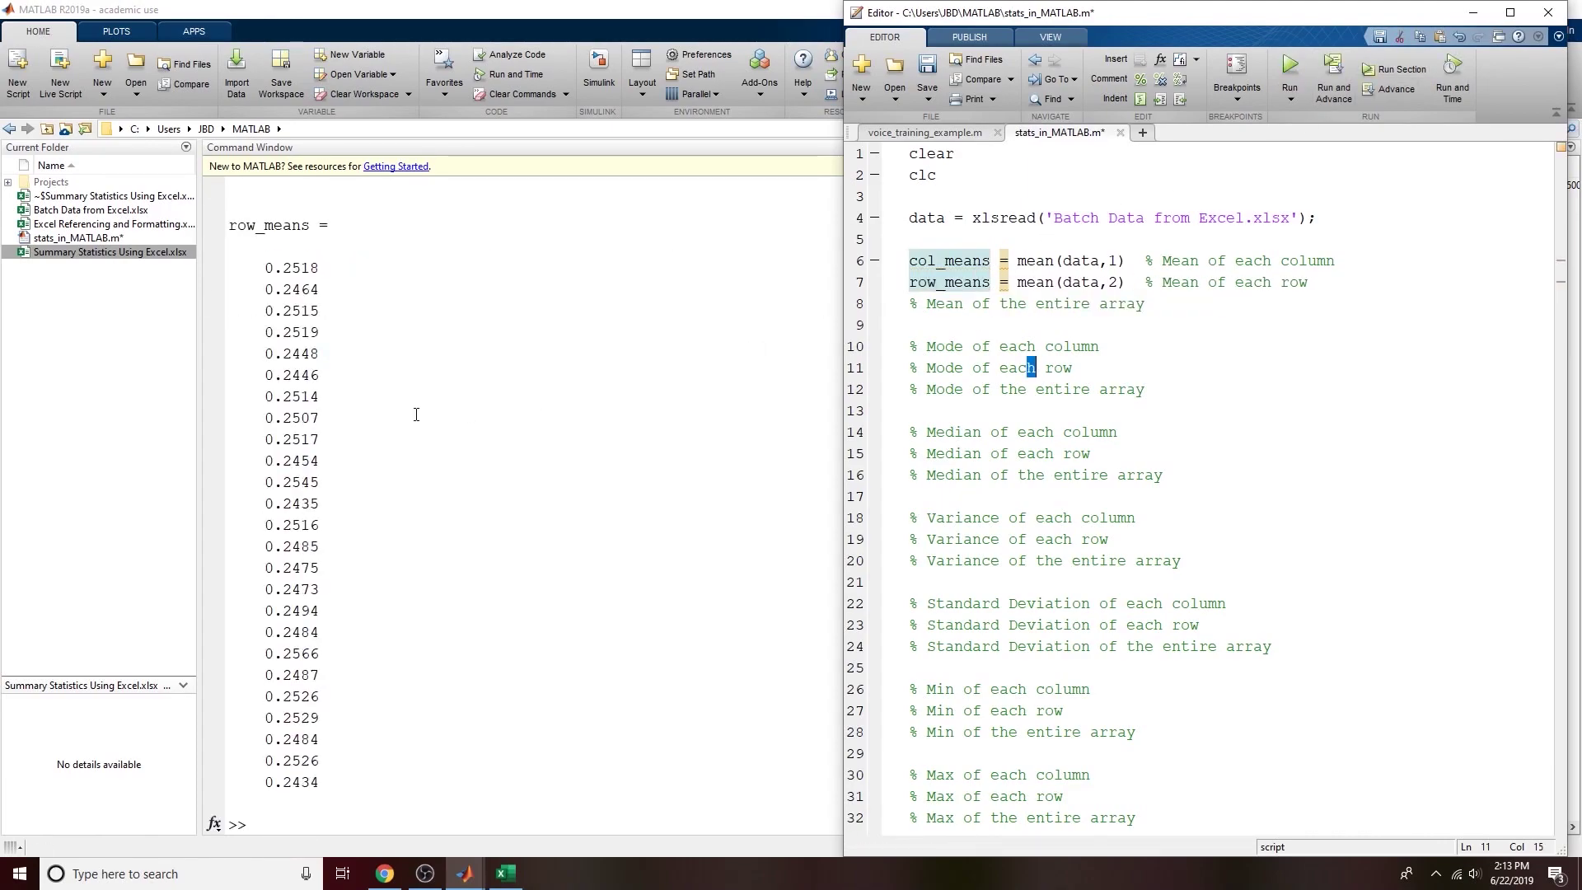
Step: Inspect the col_means row and the row_means column in the Command Window output
click(379, 378)
scroll(400, 375, up, 3)
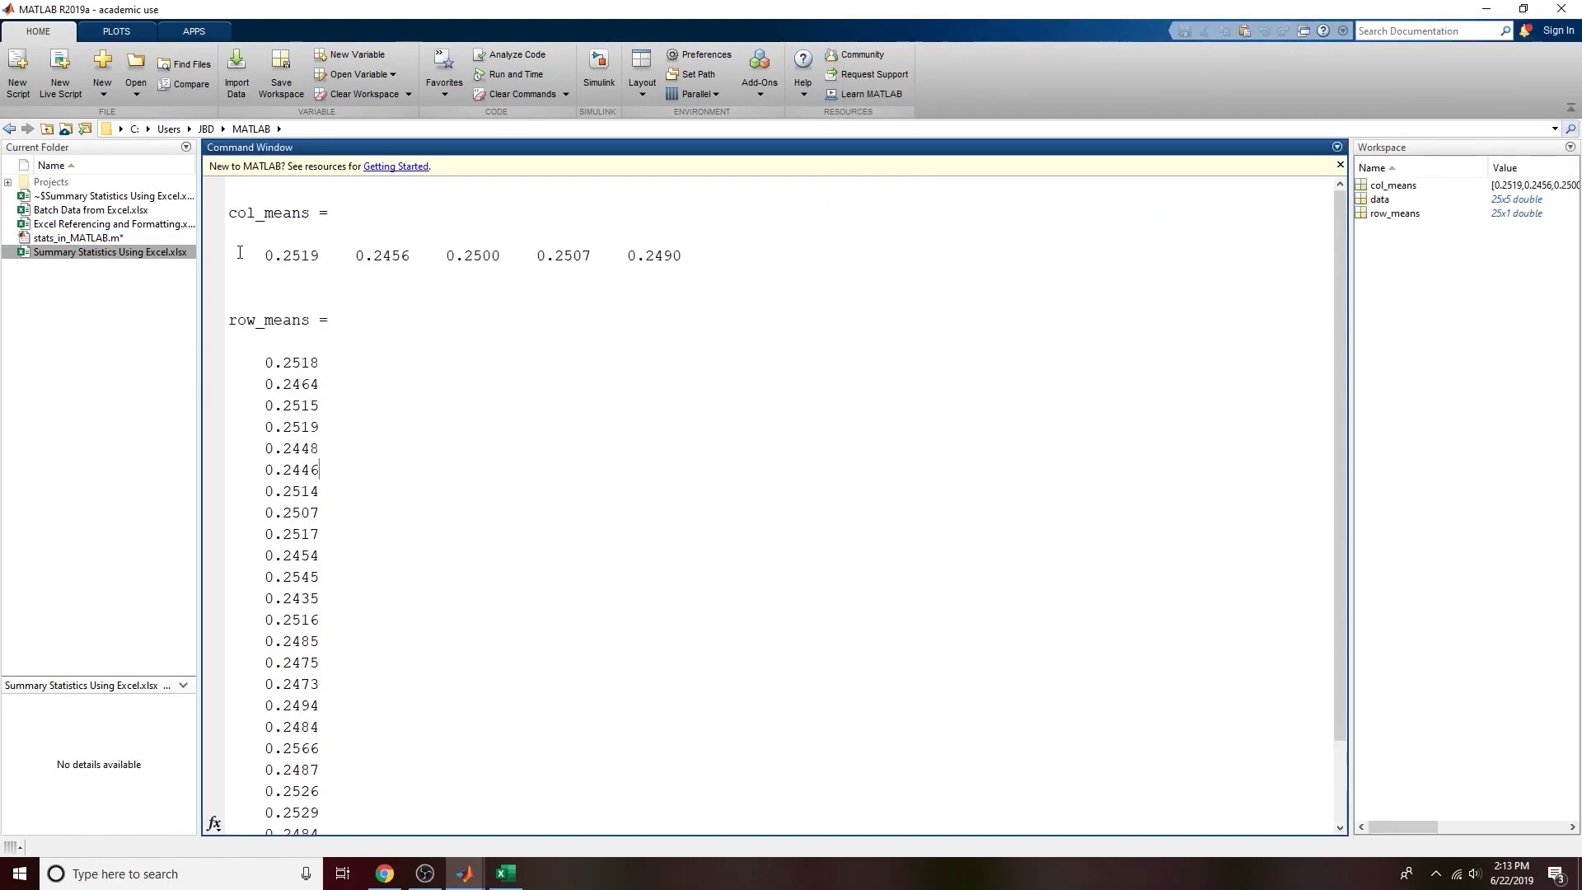
drag(258, 256, 654, 268)
click(607, 324)
drag(256, 360, 394, 878)
click(341, 635)
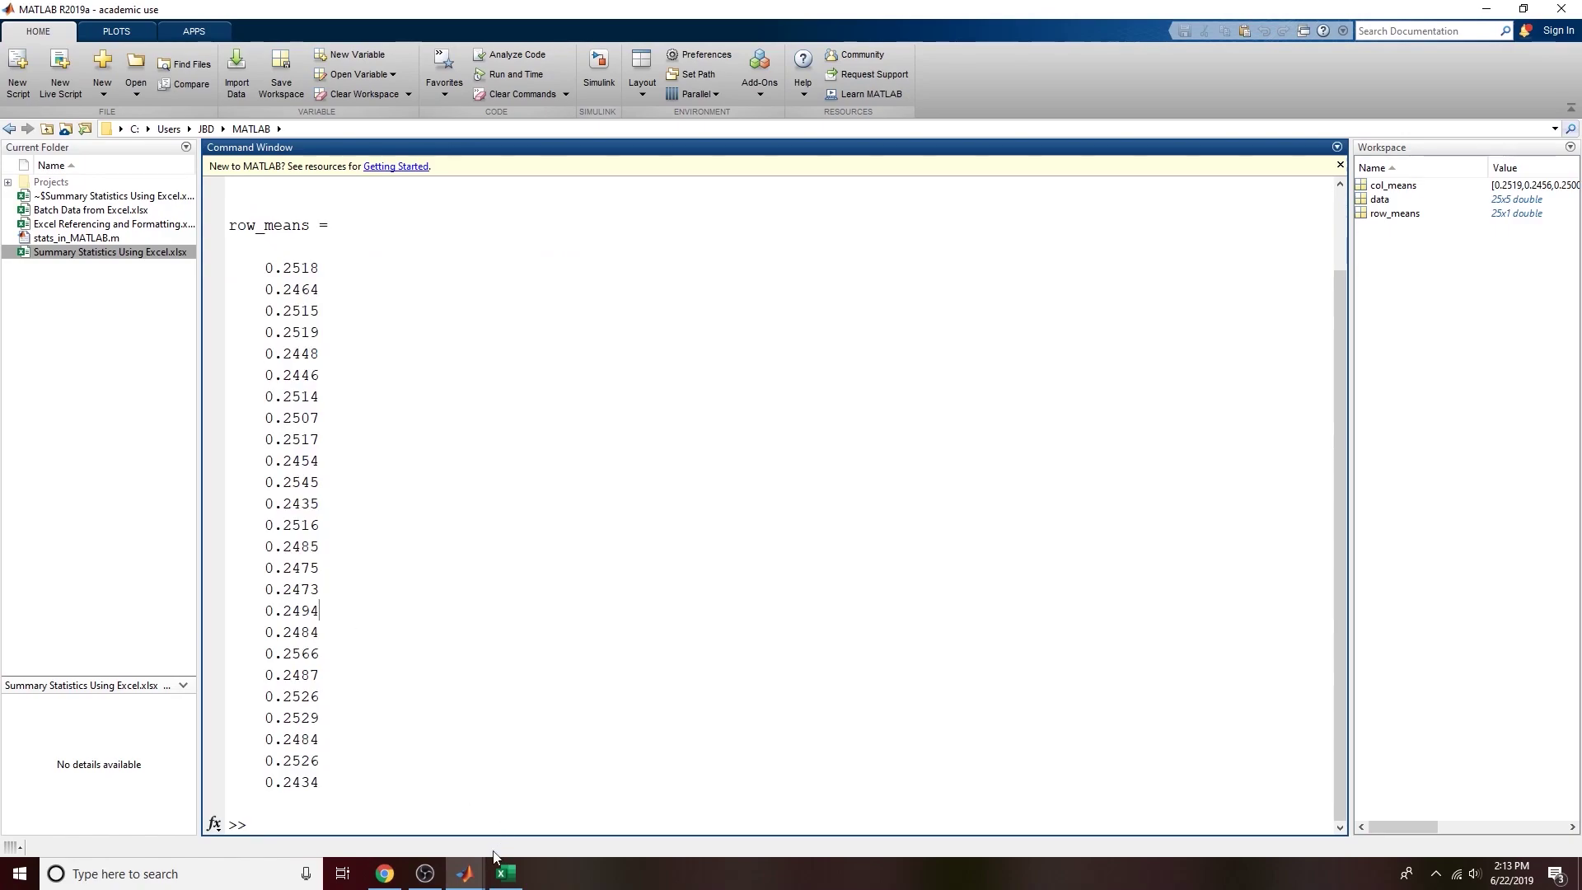
Step: Return to the script editor and compare the variable names and dimension arguments 1 and 2 on lines 6 and 7
mouse_move(464, 874)
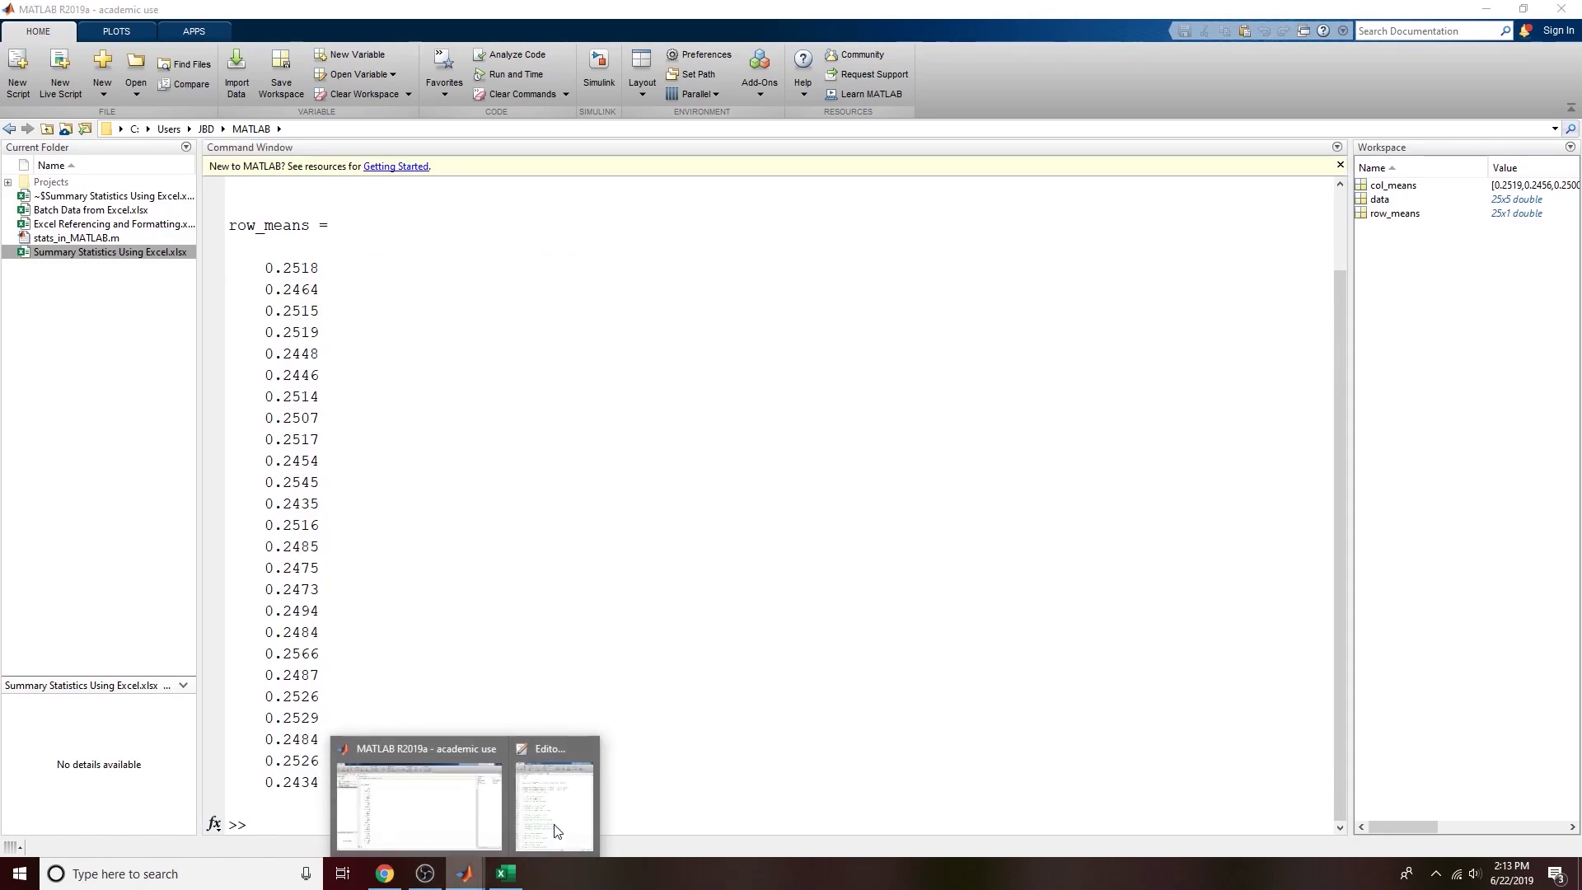
click(561, 803)
double_click(1119, 262)
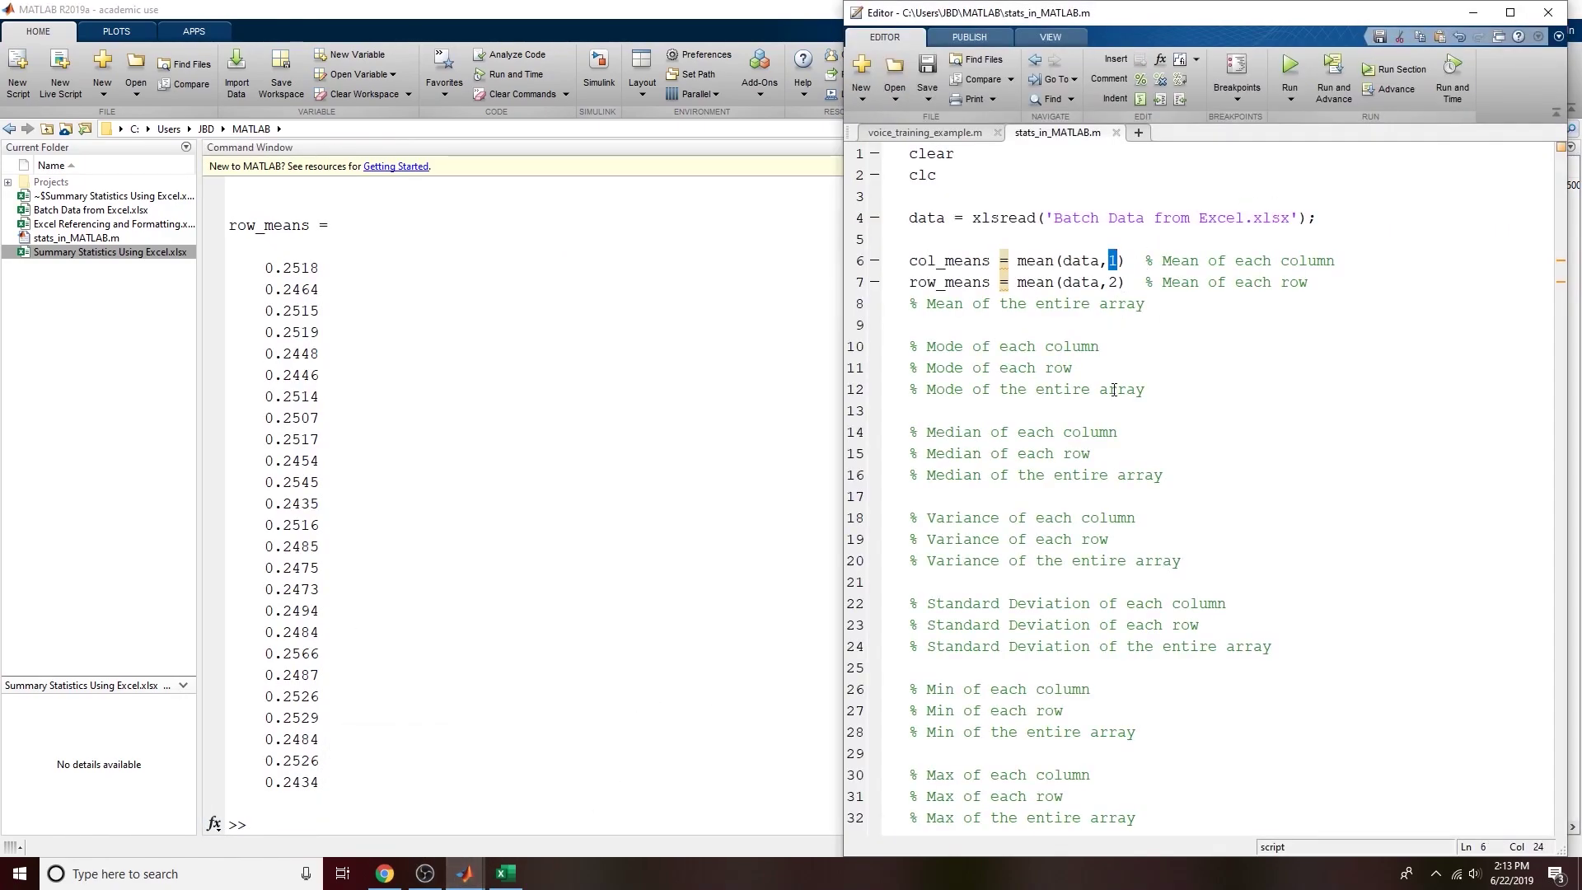
drag(1115, 262, 1126, 262)
click(1110, 263)
click(1117, 283)
double_click(940, 261)
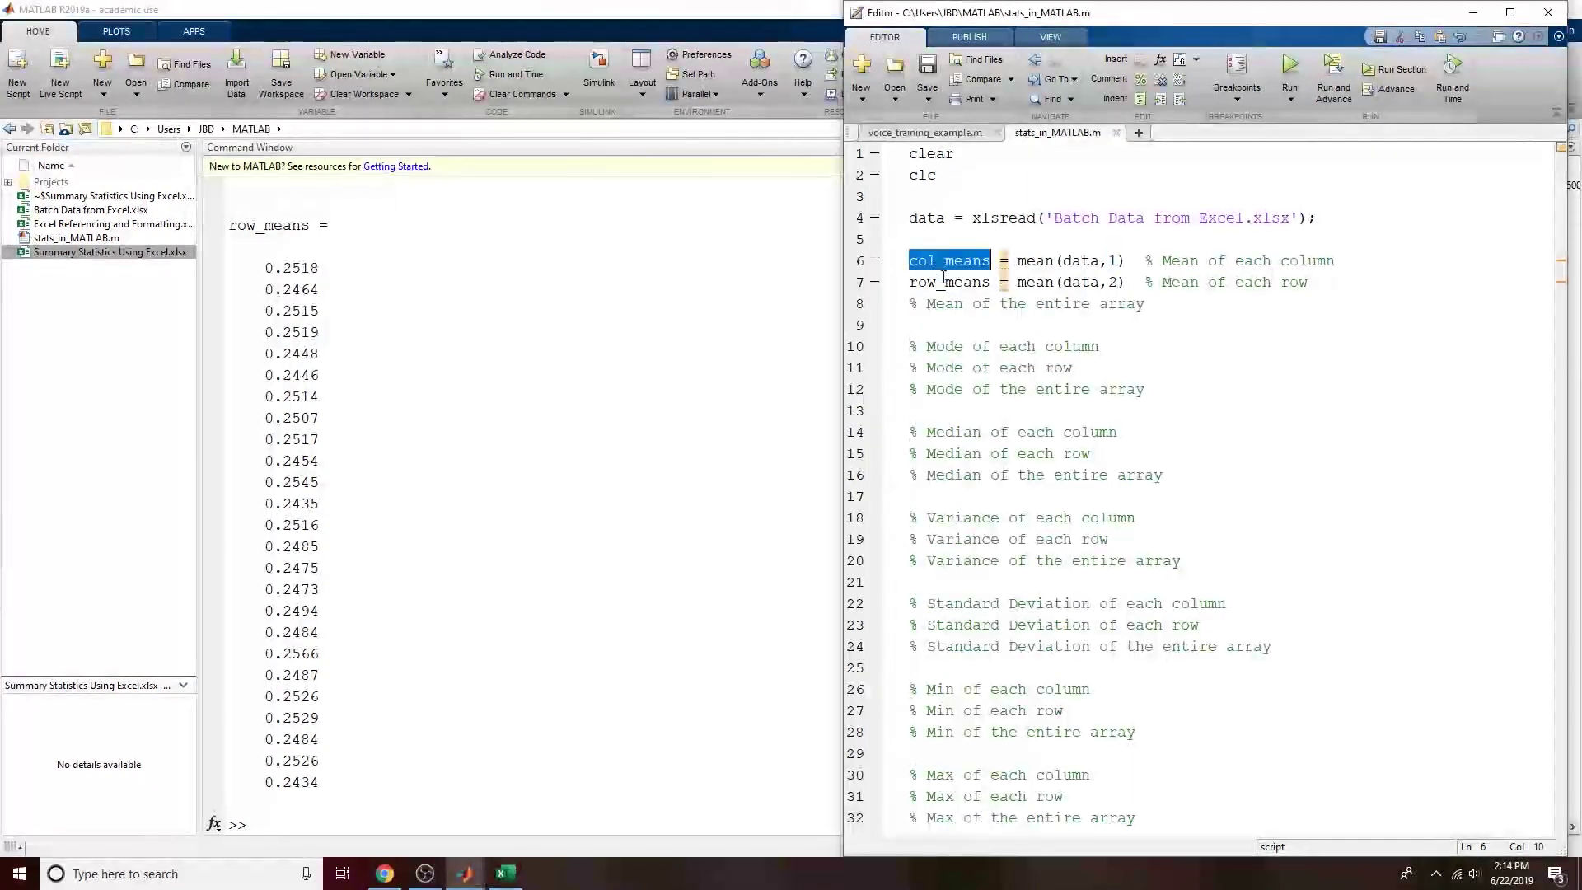
click(1119, 282)
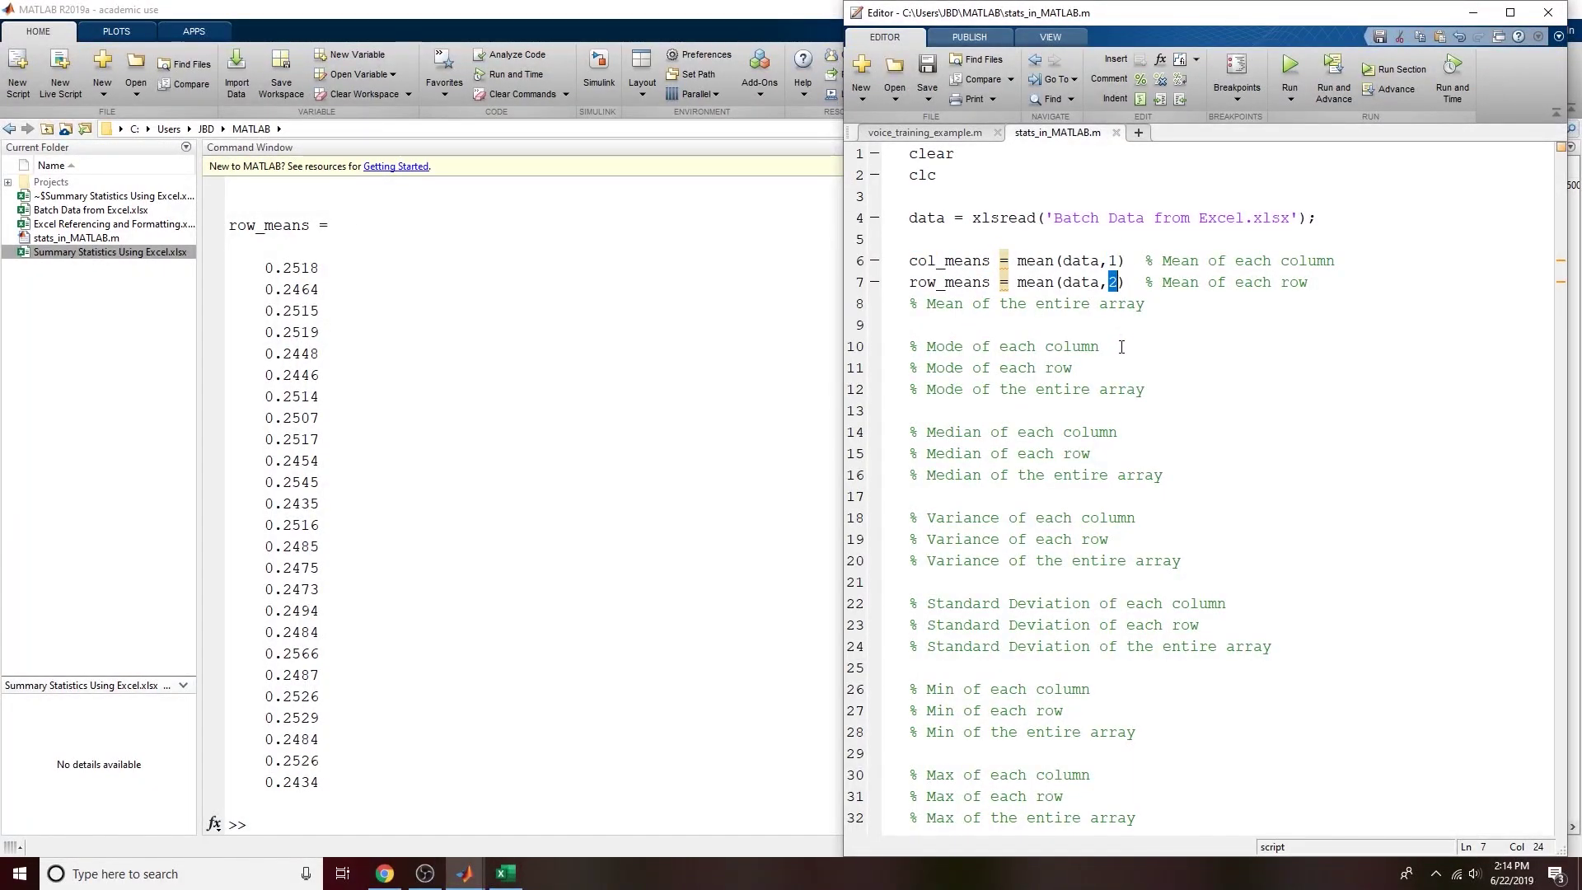
double_click(956, 282)
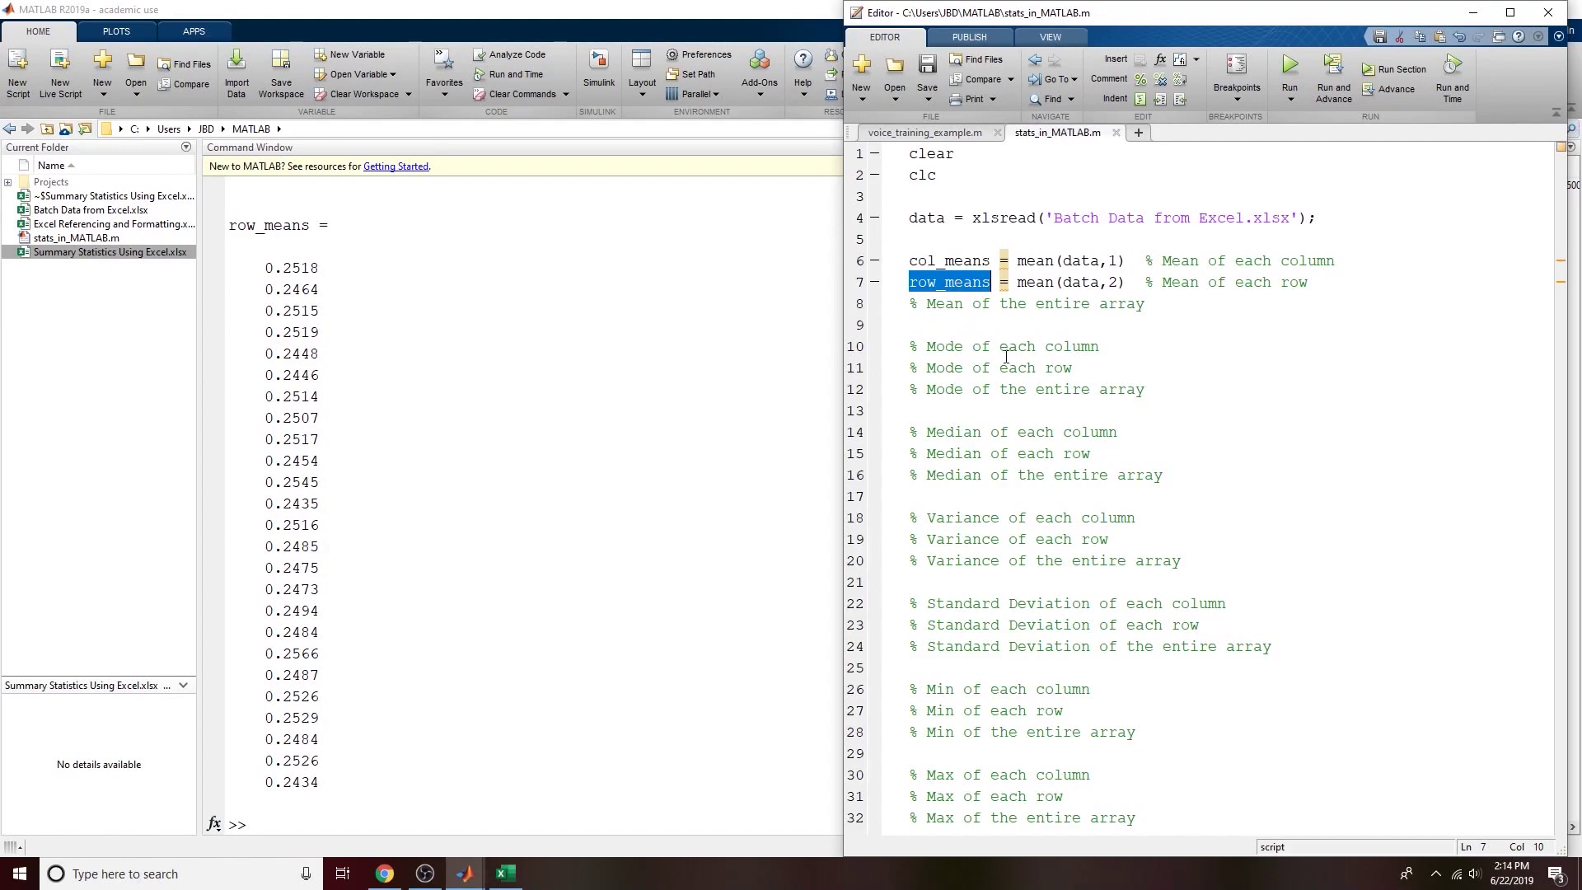
click(1113, 262)
double_click(1113, 262)
double_click(1114, 282)
click(1120, 261)
double_click(1117, 261)
double_click(1114, 282)
key(Down)
key(Home)
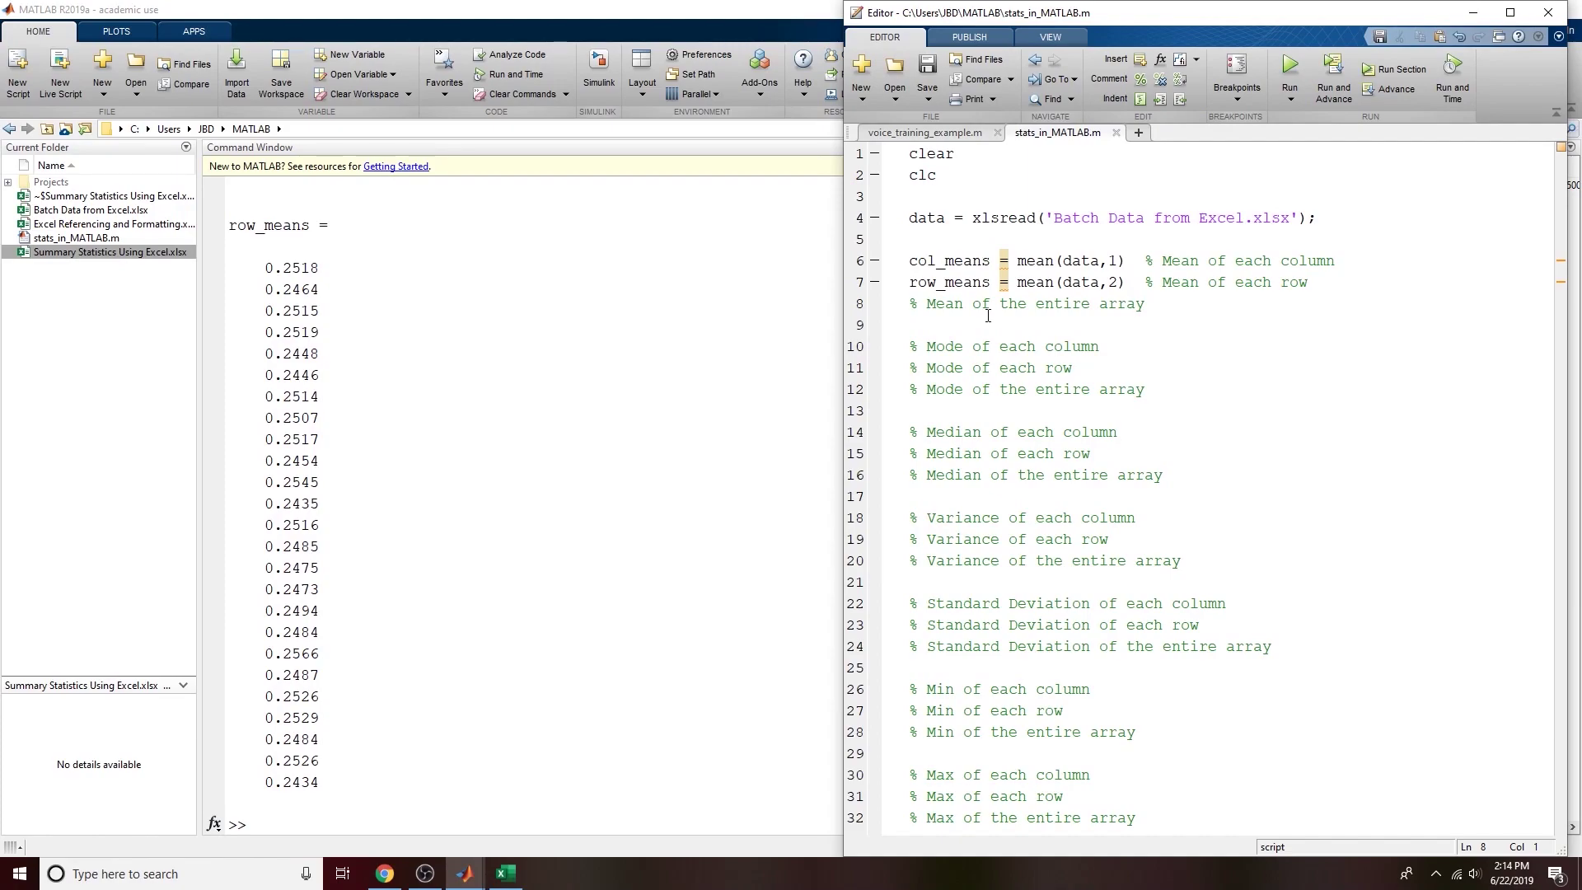
click(1080, 260)
double_click(1081, 283)
Step: Insert all_mean = mean(data,'all') before the entire-array mean comment on line 8 and run the script
key(Down)
key(Down)
text(all_mean)
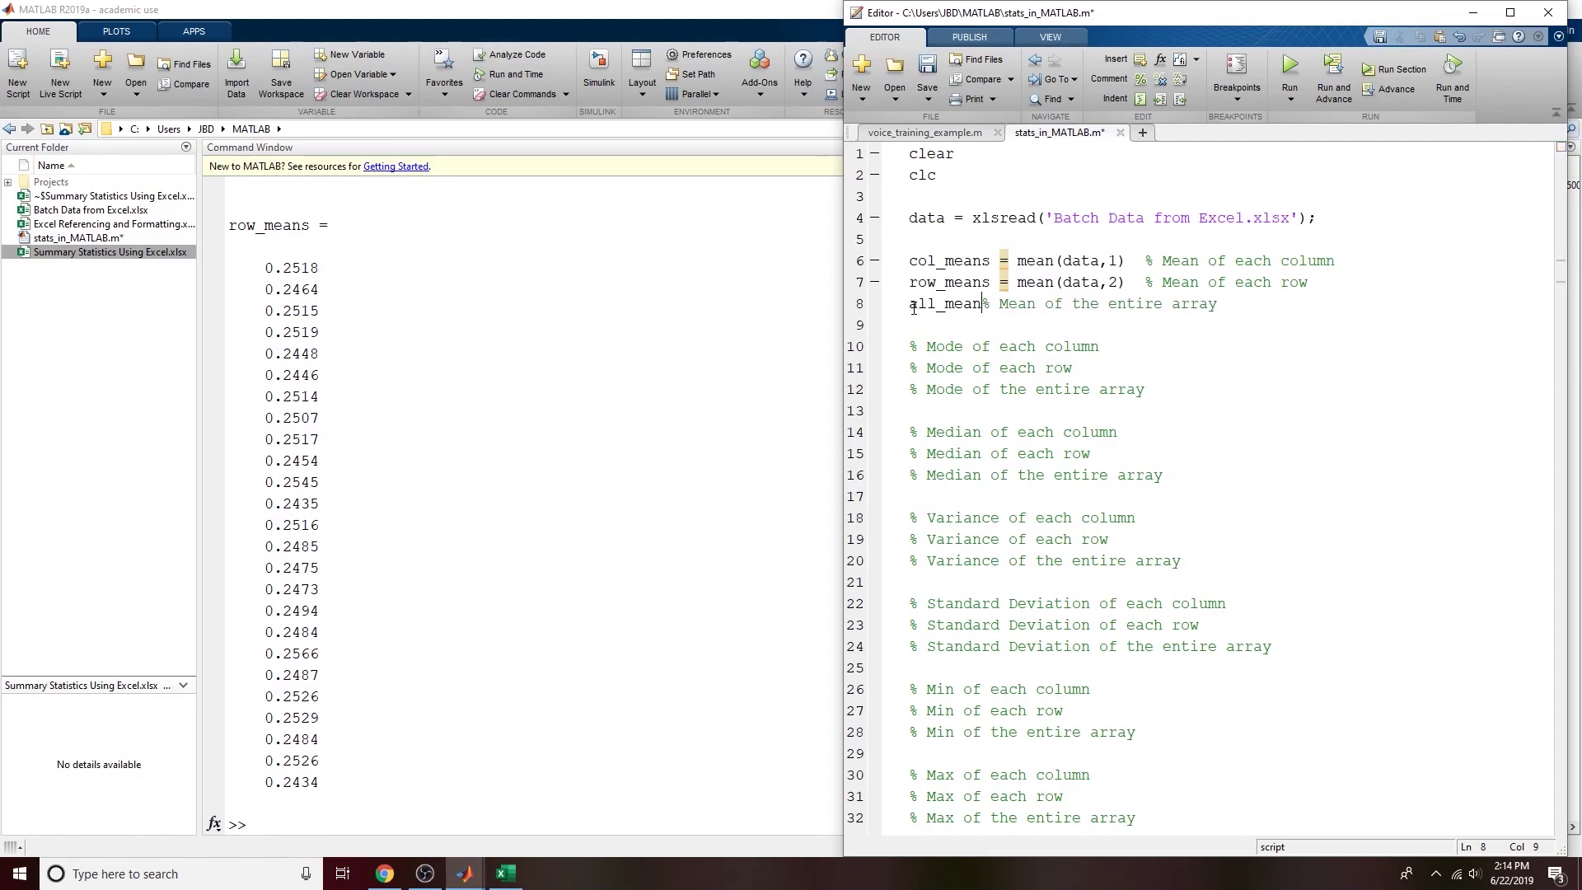
text( = )
text(mean()
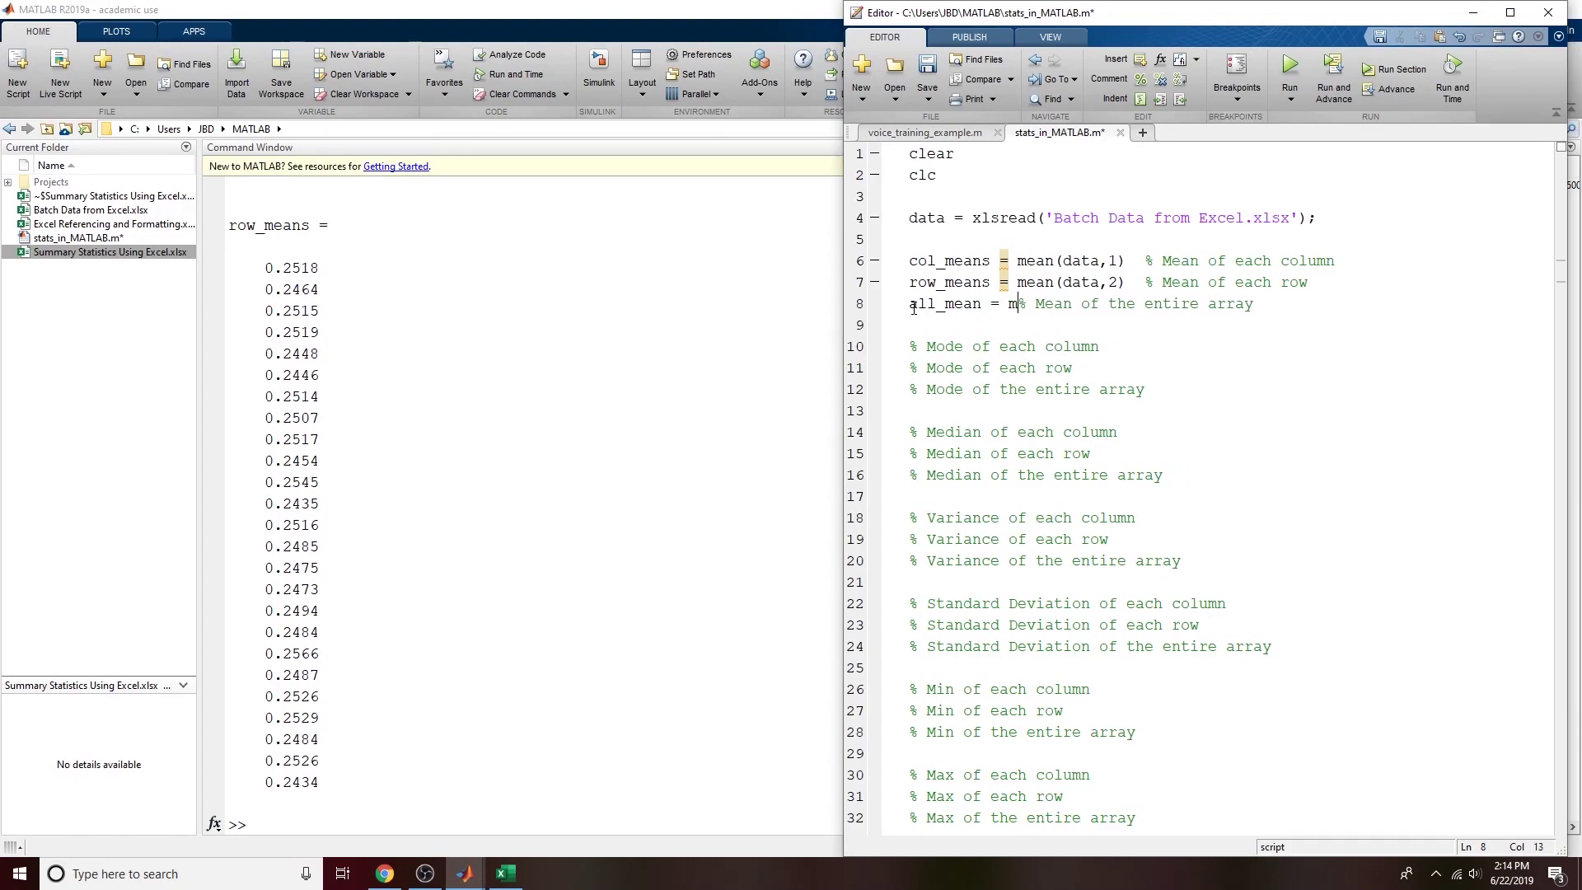
text(data,'a)
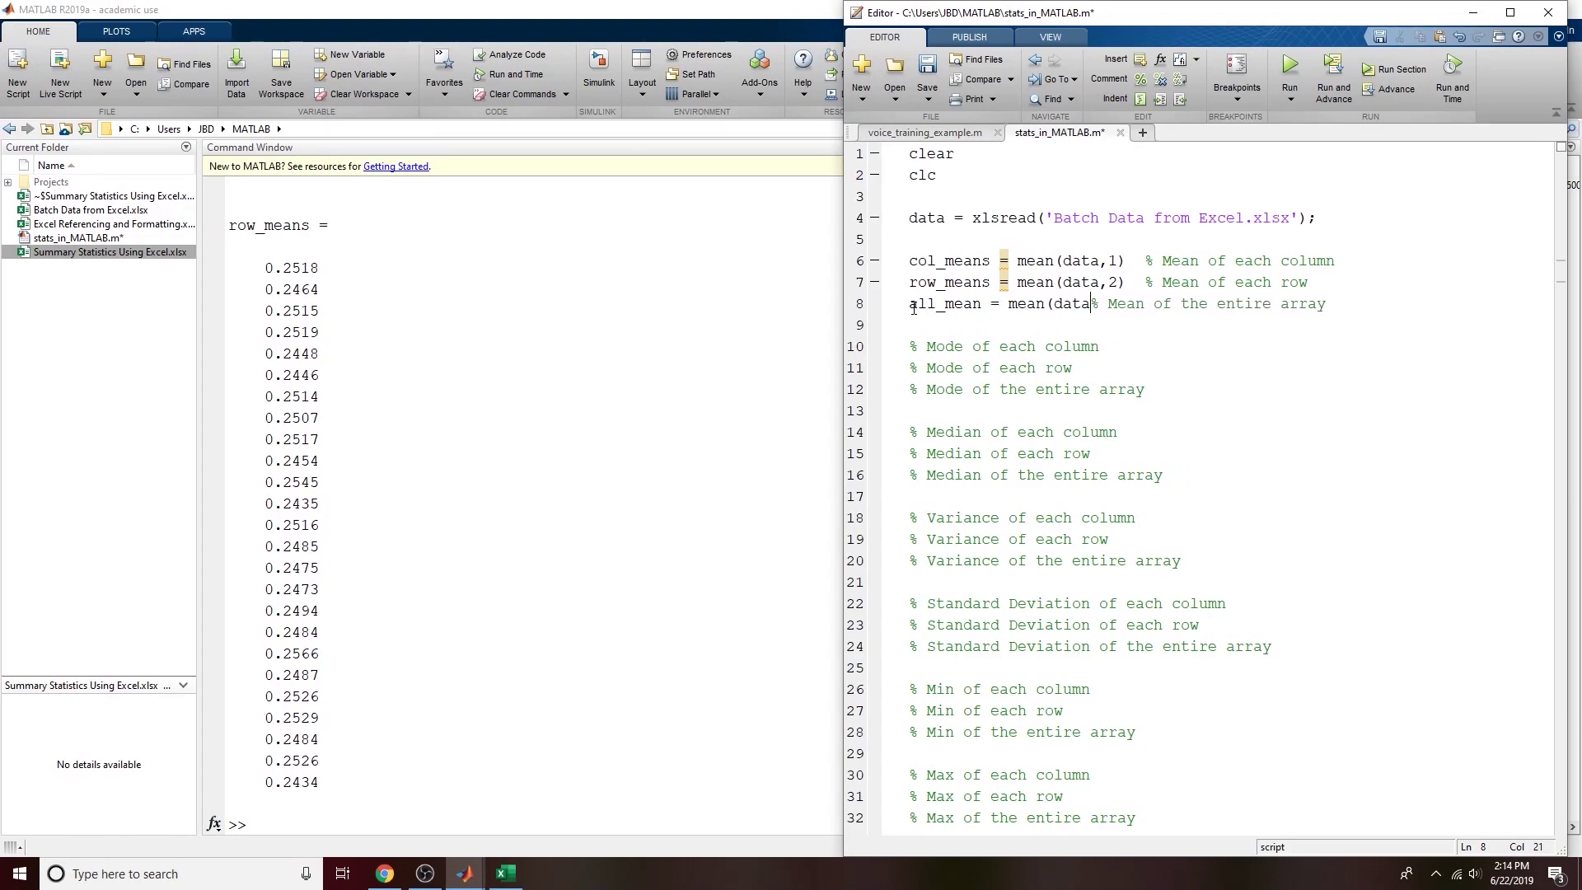
text(ll)
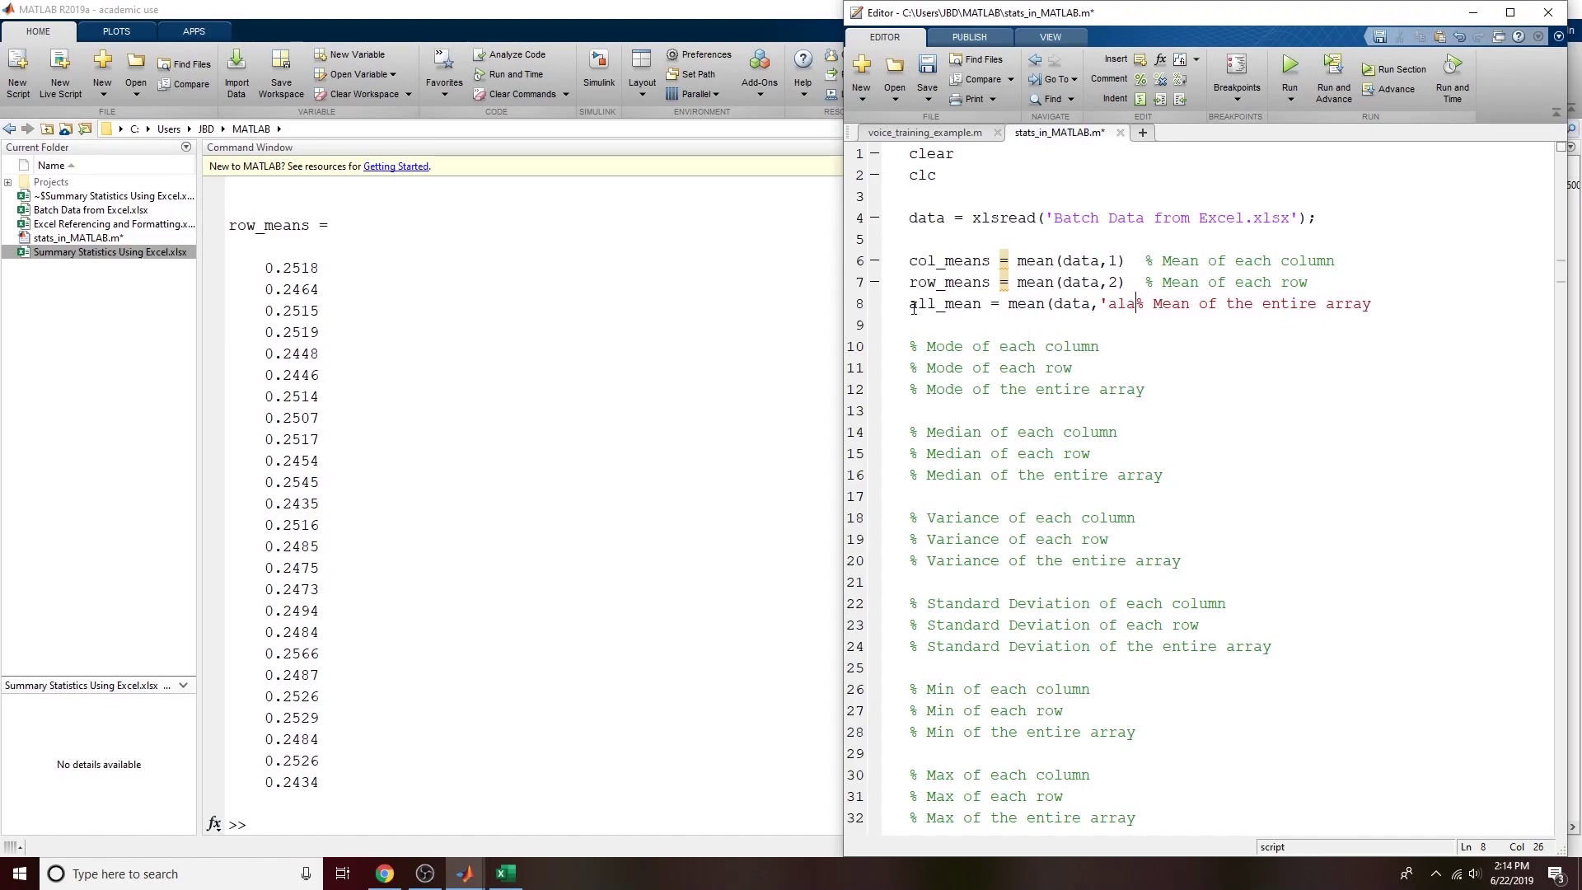
text('))
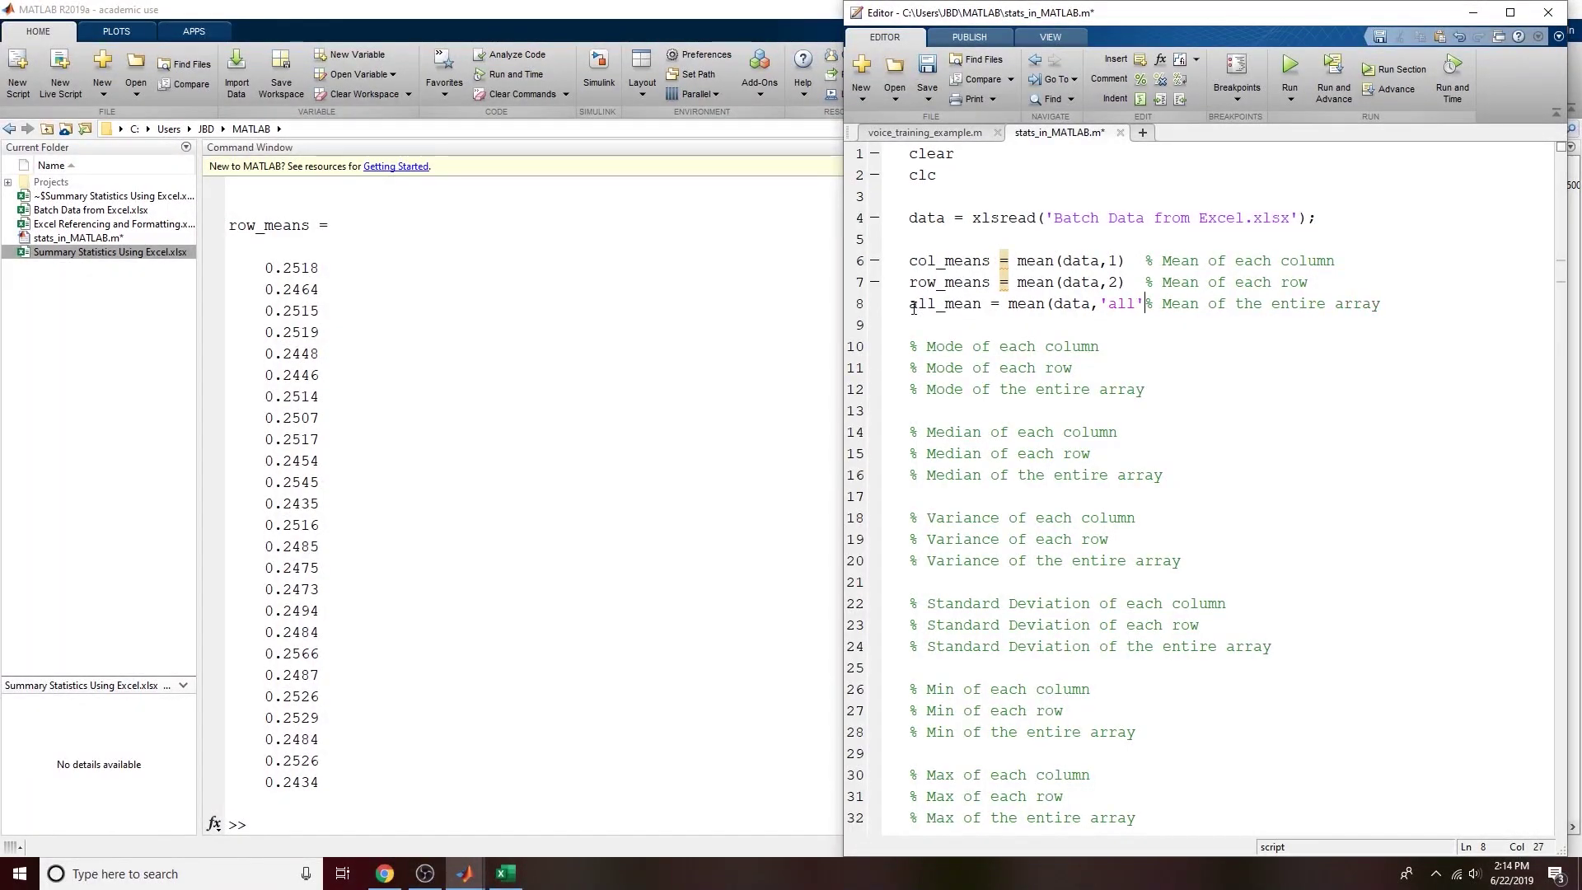
key(ctrl+Return)
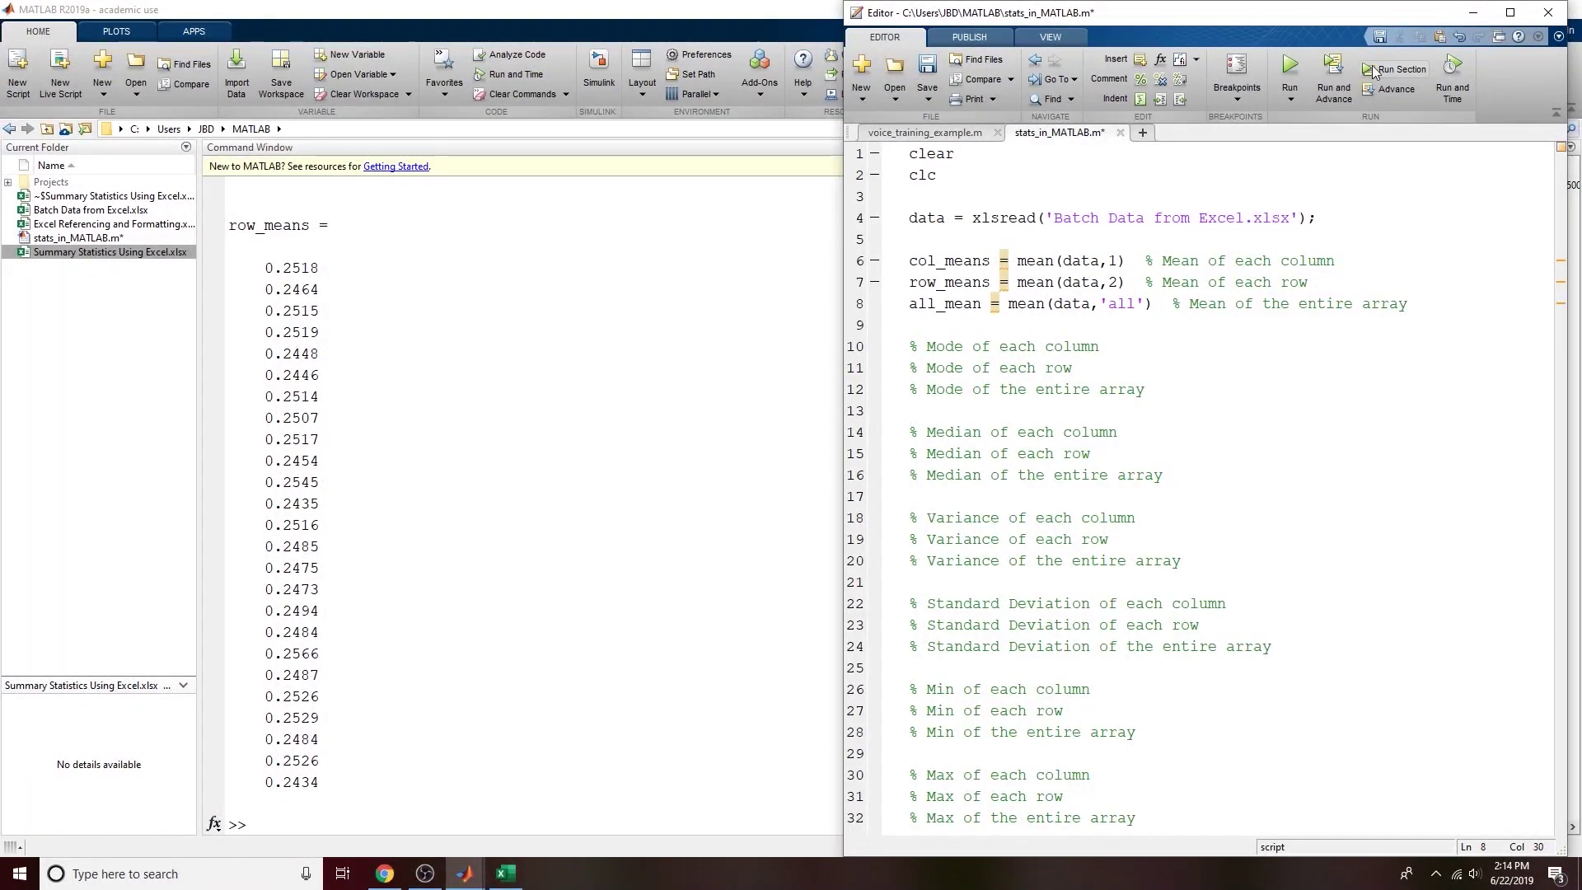
Step: Review the col_means and row_means output in the Command Window down to the all_mean result
click(350, 574)
scroll(350, 574, up, 3)
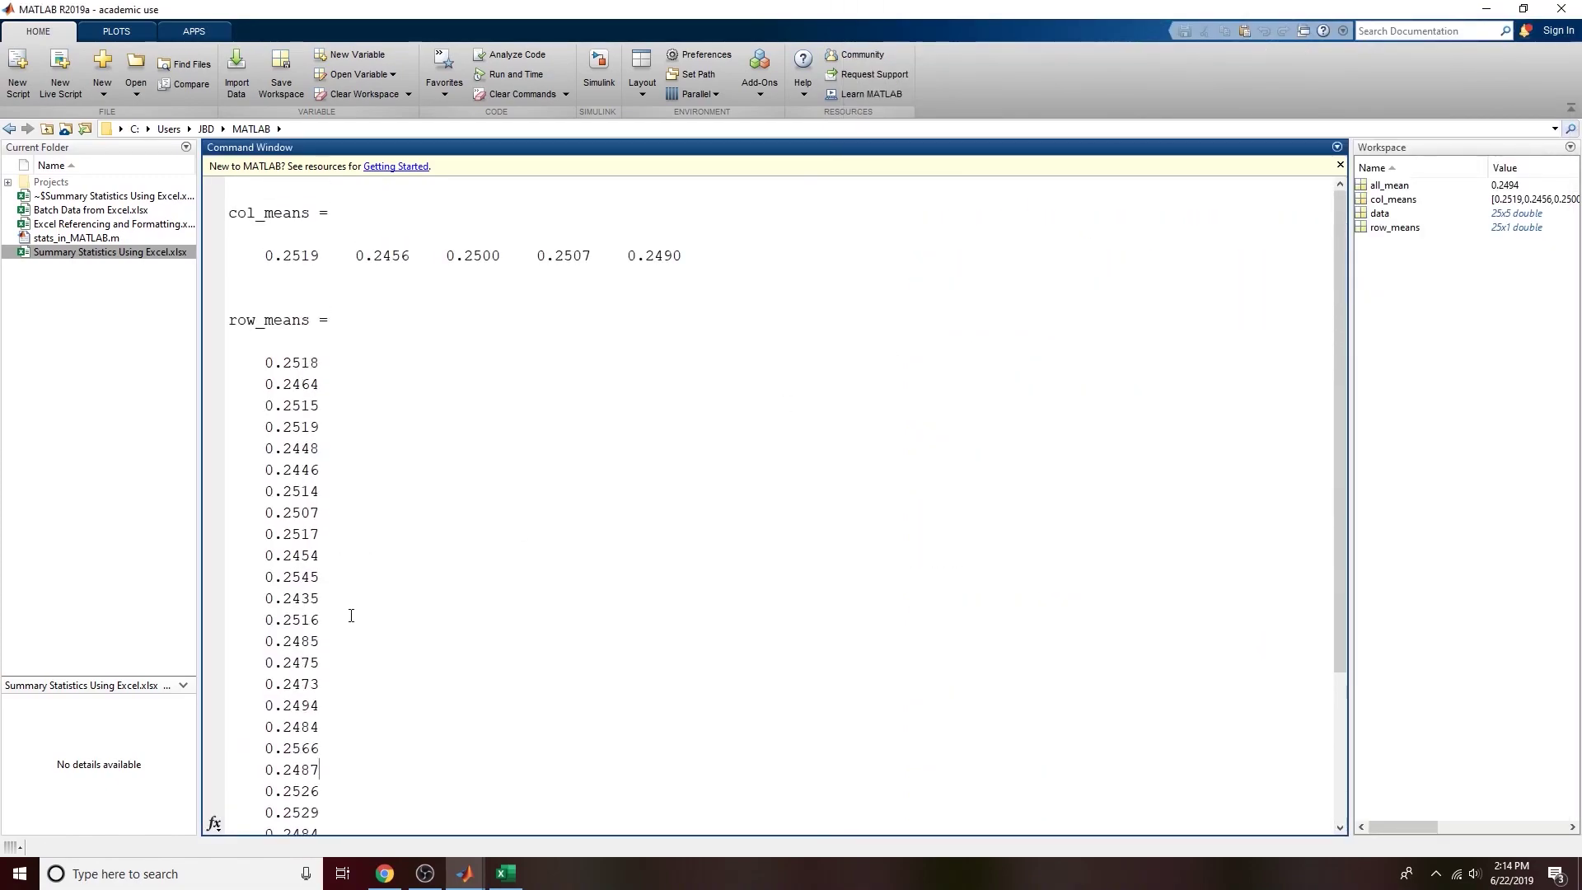
drag(262, 255, 698, 257)
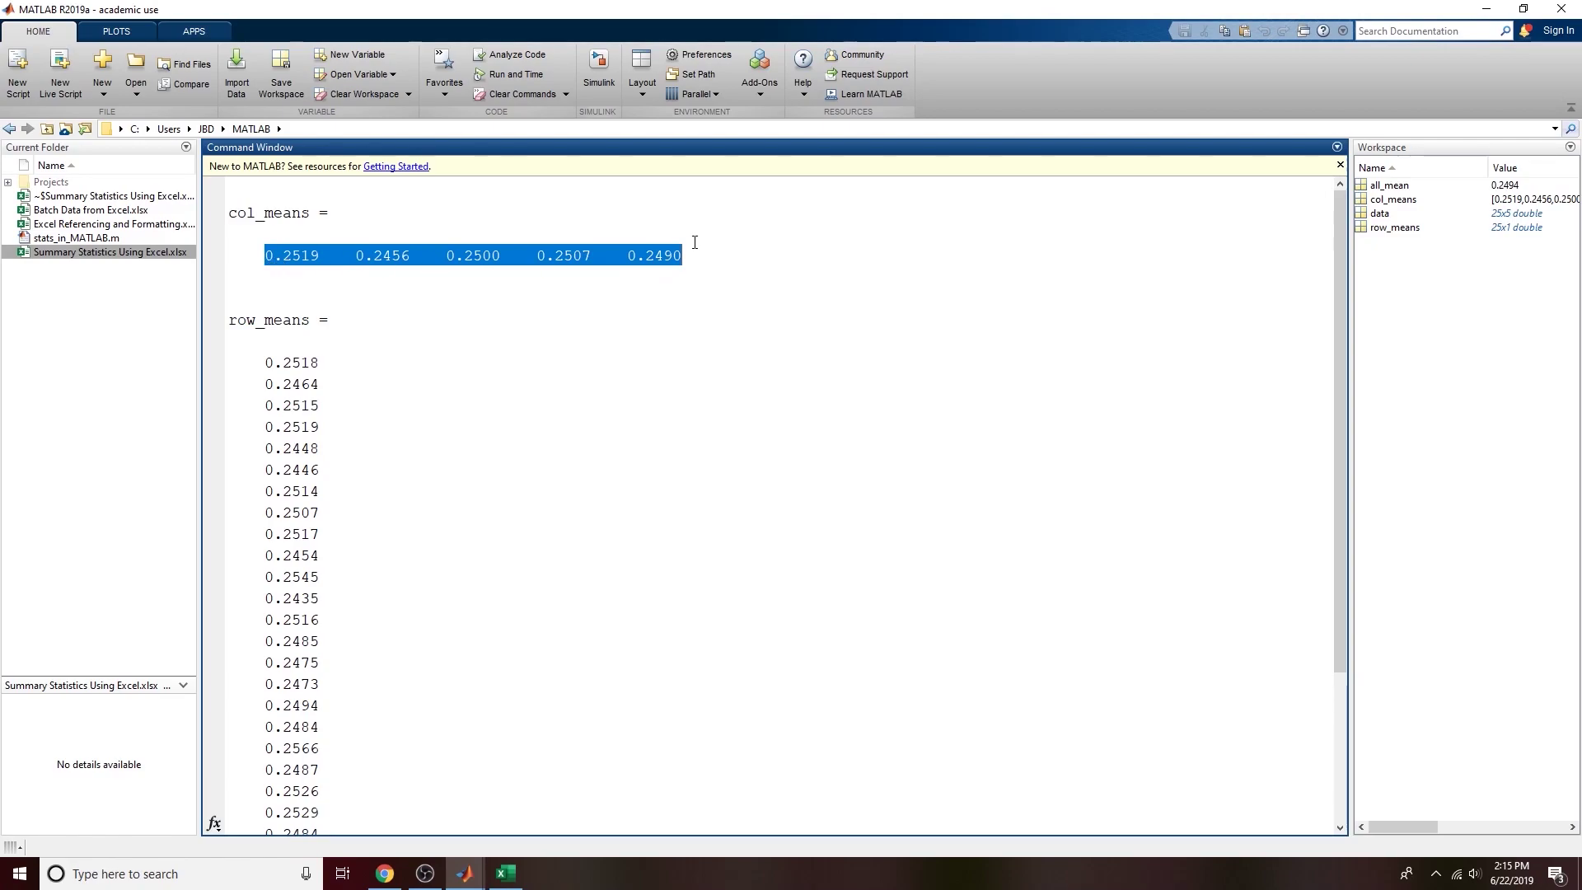
drag(269, 363, 449, 710)
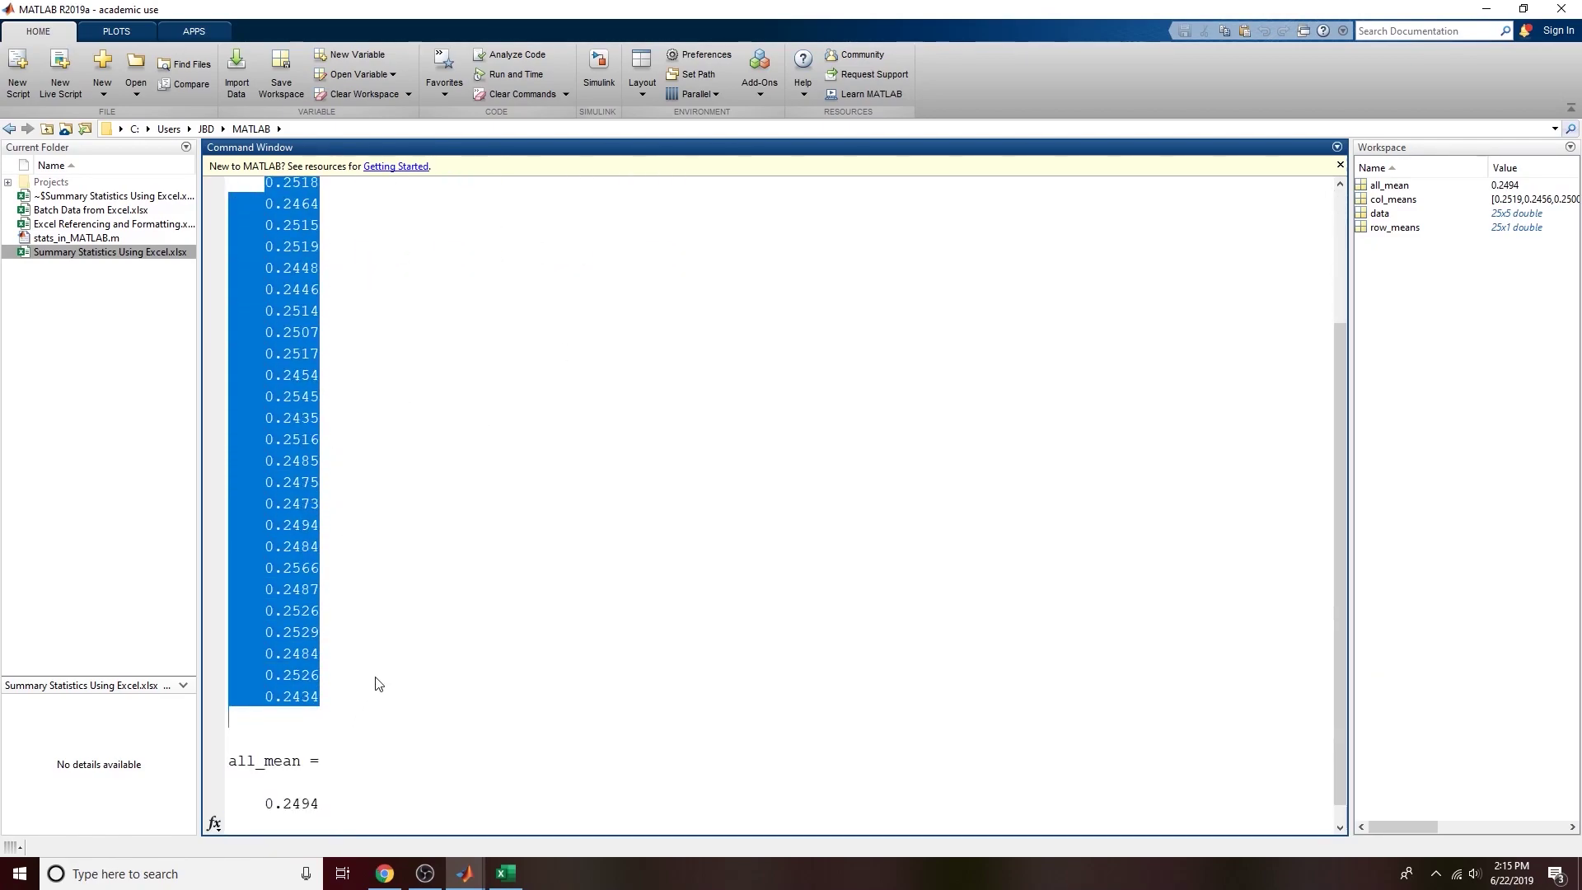
Step: Examine the all_mean value and the first row_means entry in the Command Window output
double_click(290, 799)
click(443, 794)
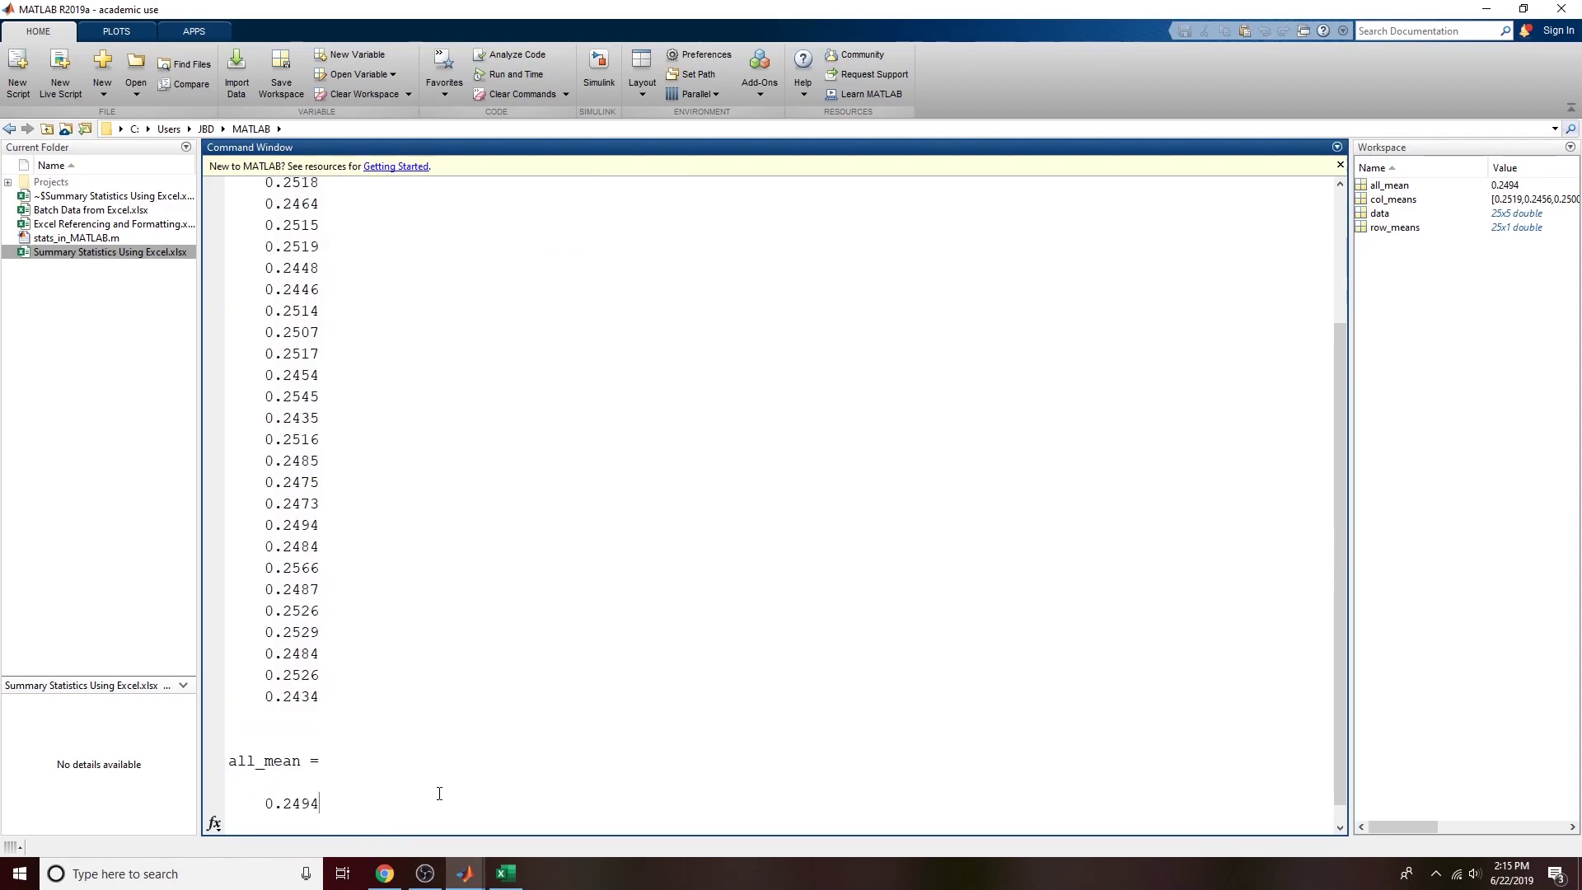
scroll(313, 347, up, 3)
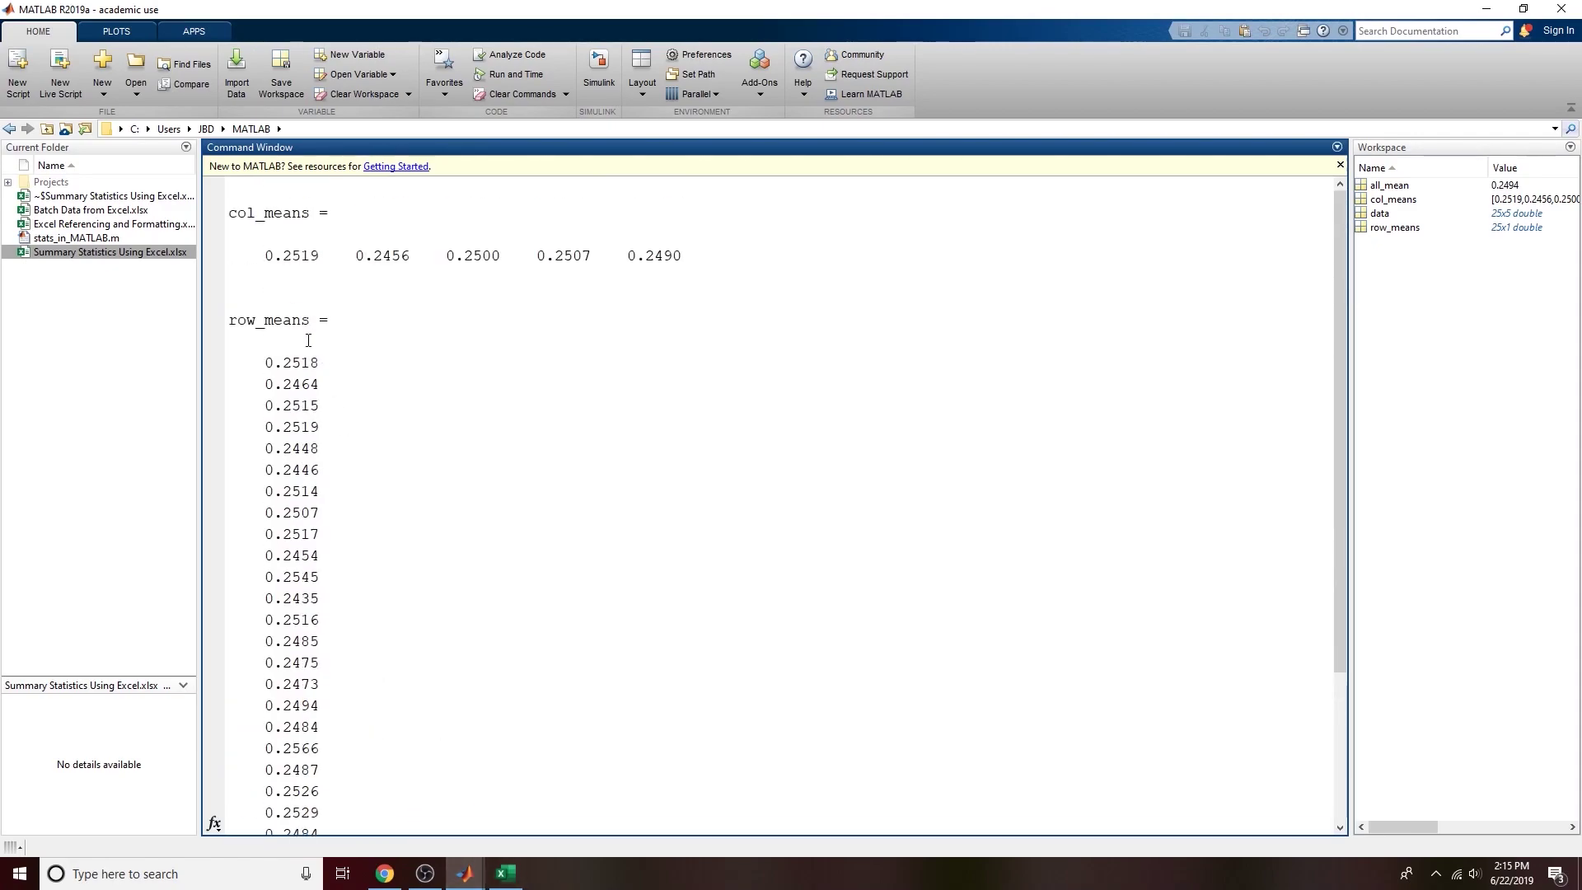
double_click(260, 362)
Step: Switch to the Excel workbook and enter an AVERAGE of the Sample 1 row, C4:G4, in cell I4
click(505, 873)
click(564, 260)
text(=average()
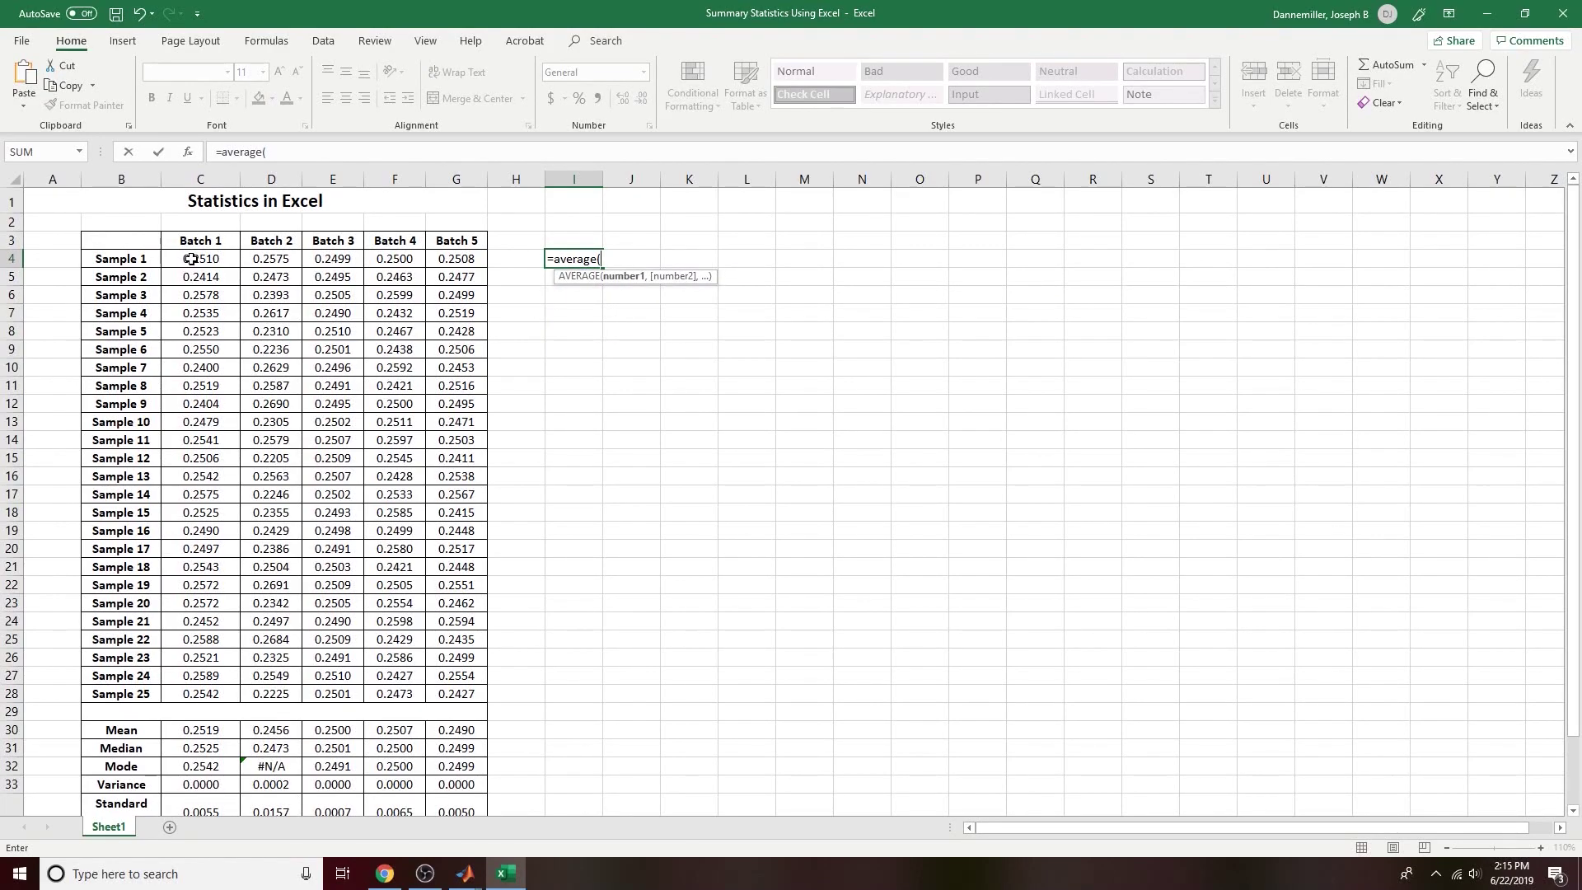
drag(194, 259, 455, 262)
key(Return)
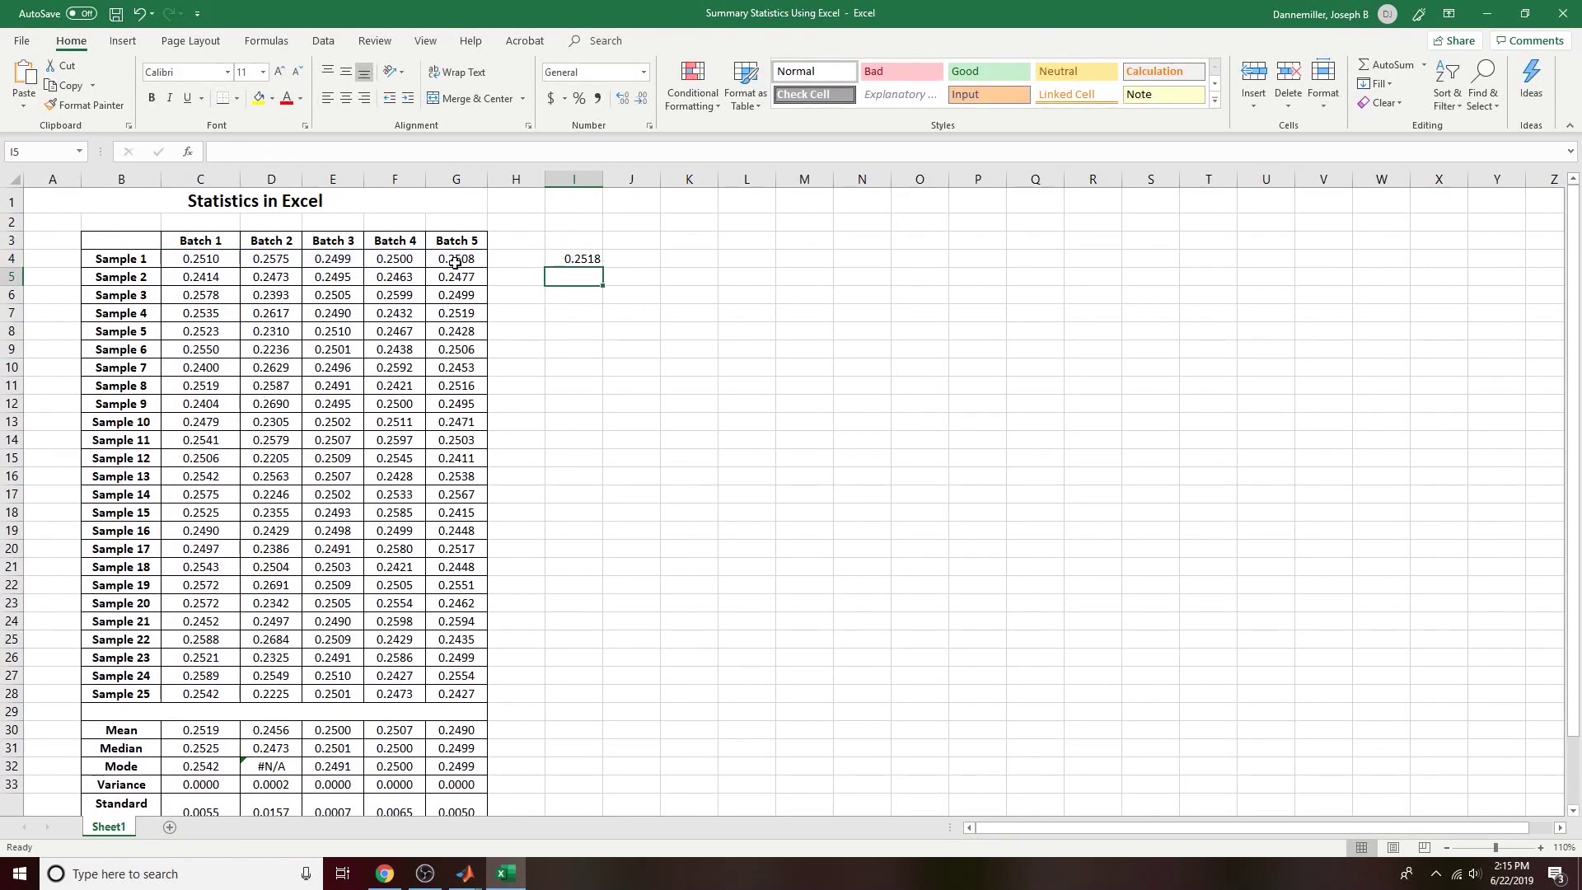
Step: Enter an AVERAGE of the whole data range C4:G28 in cell K4
click(699, 258)
click(600, 242)
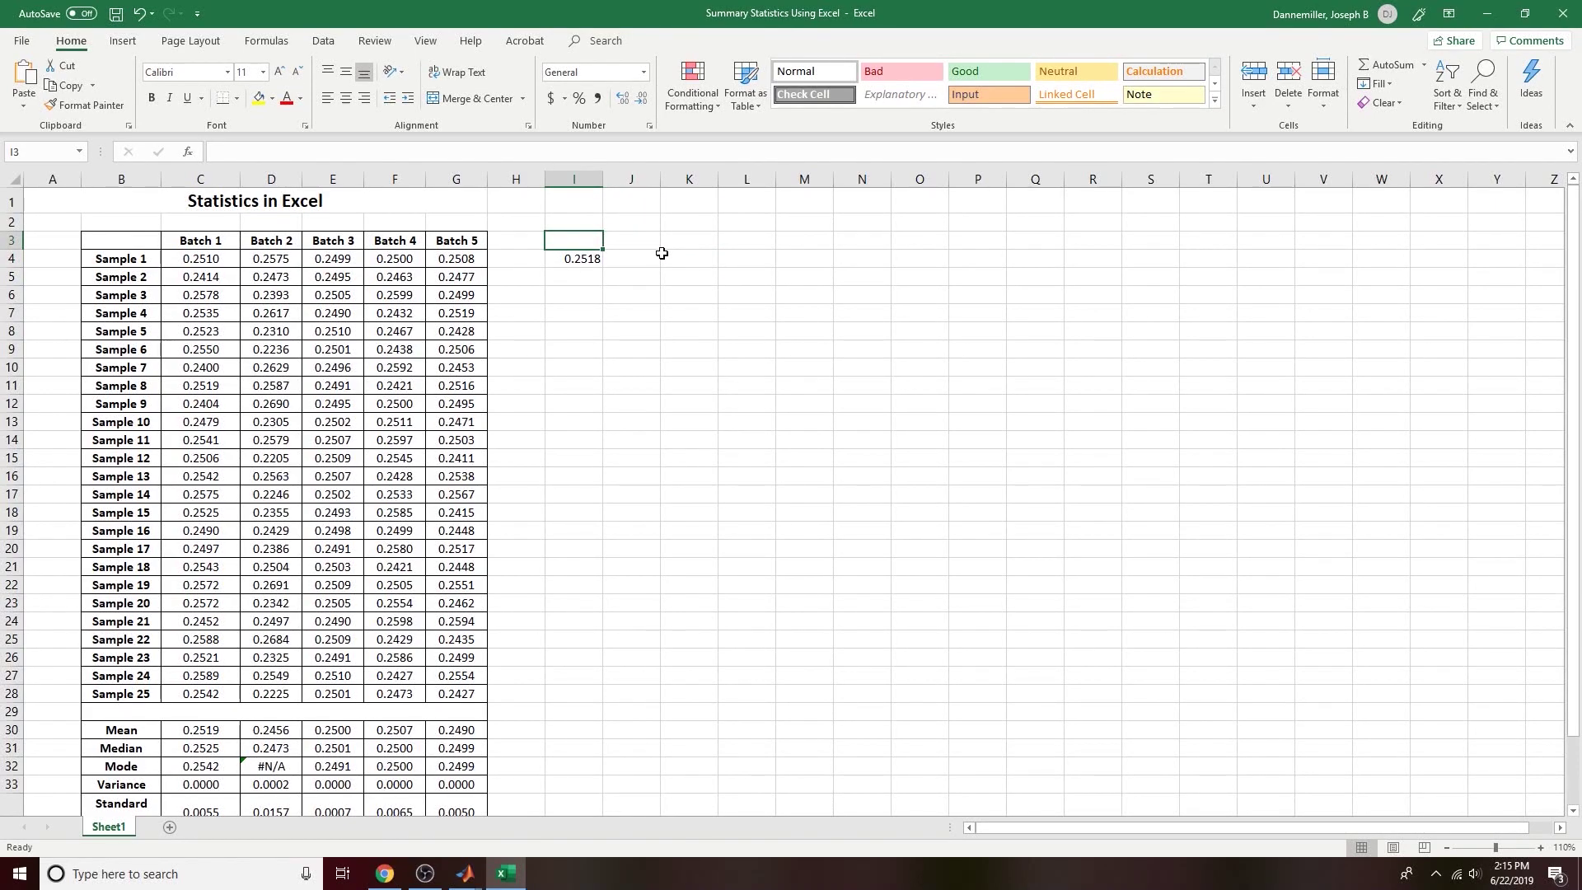
click(688, 257)
text(=average()
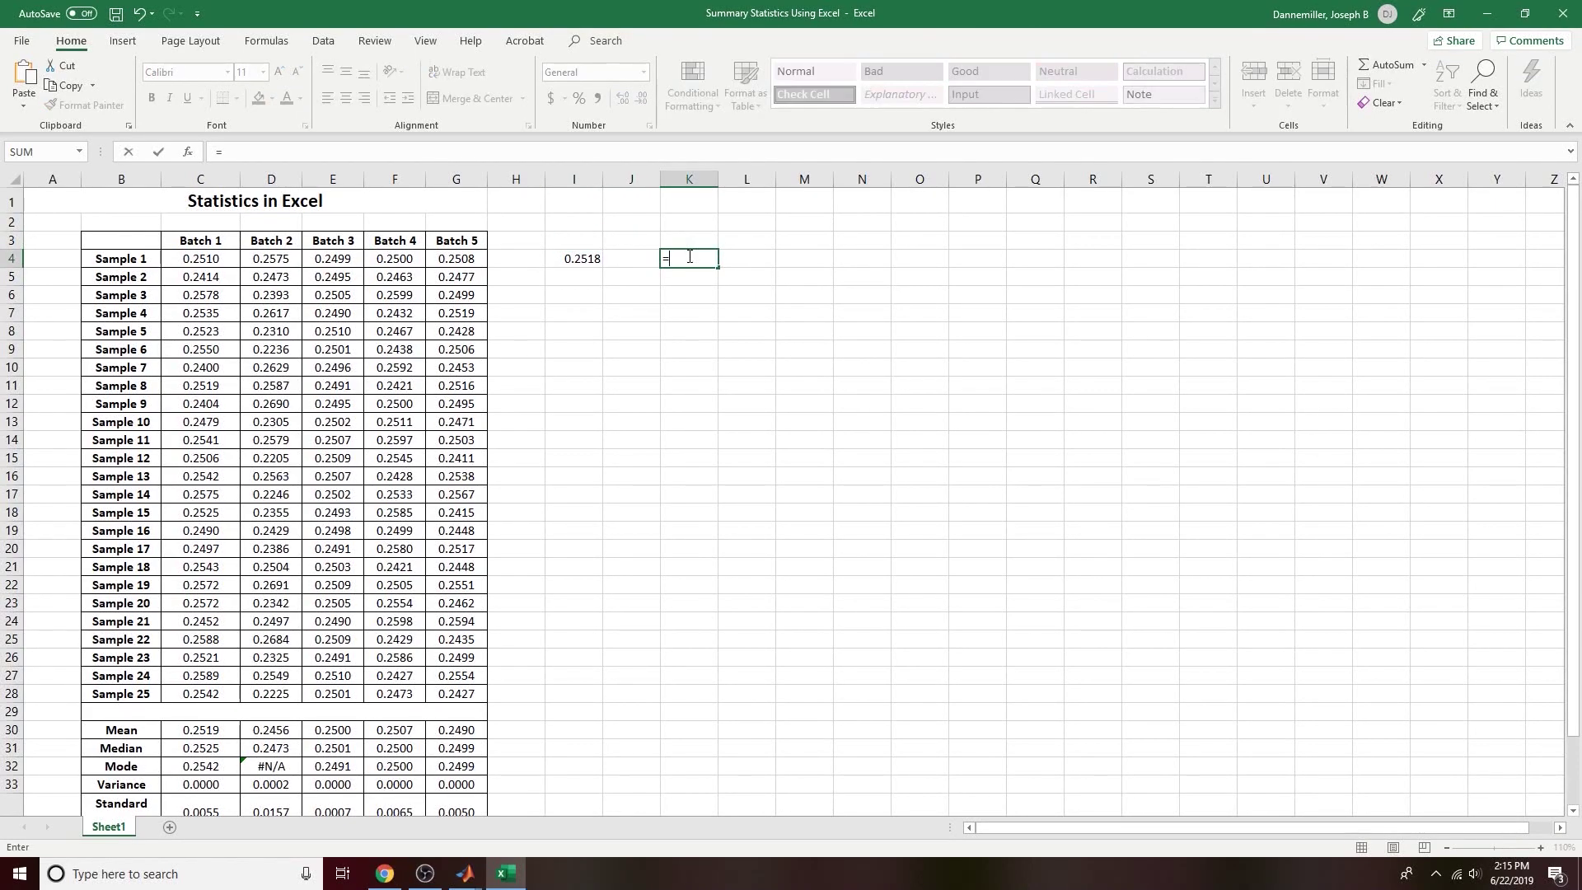
drag(210, 262, 464, 685)
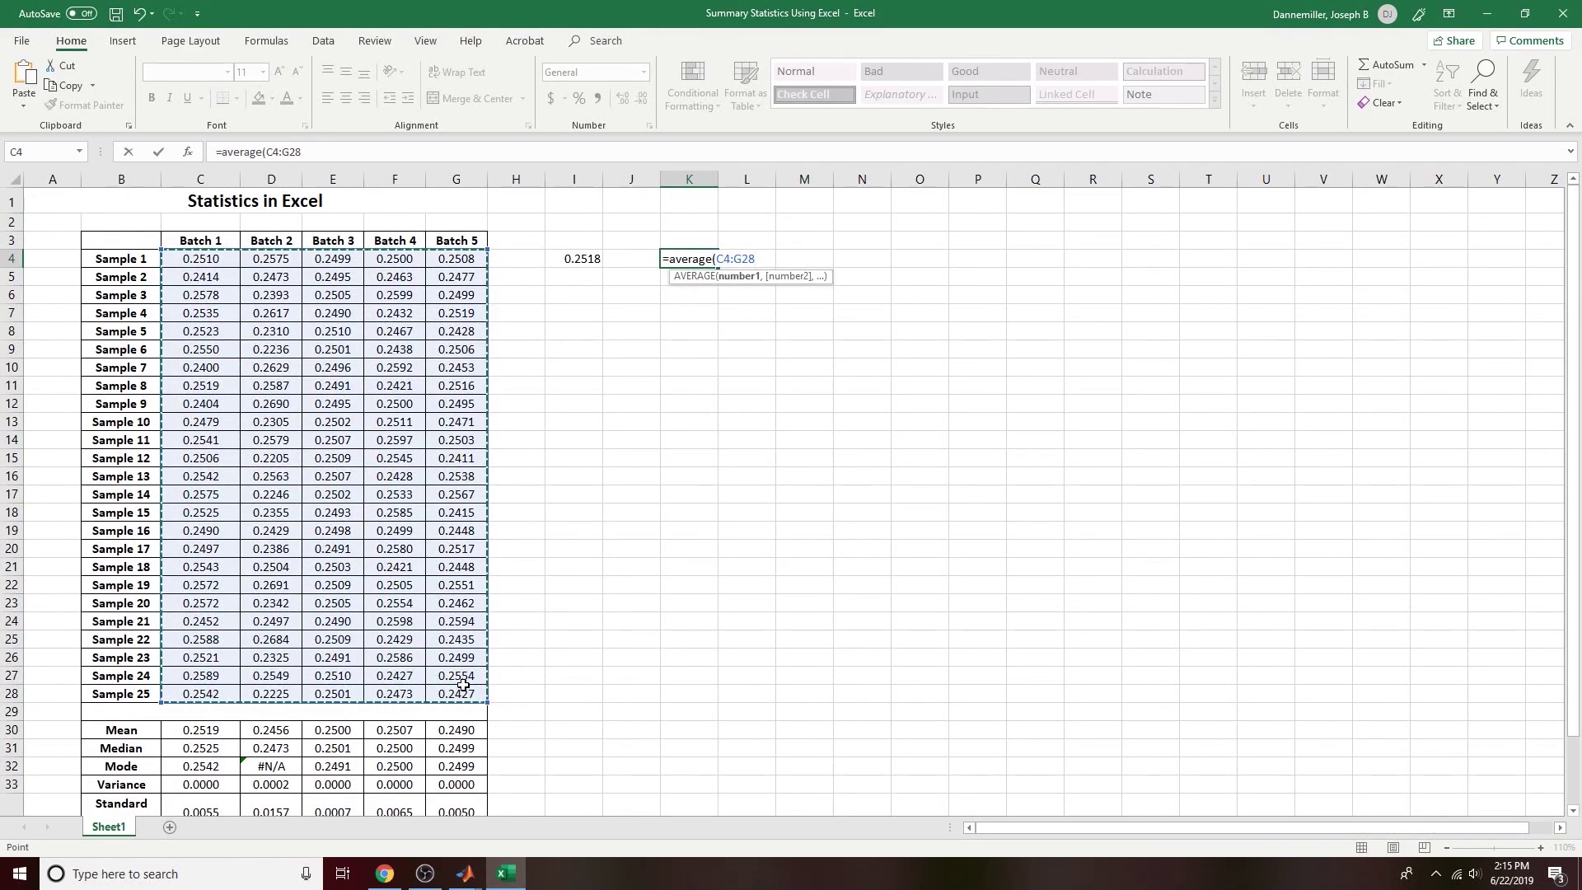
key(Return)
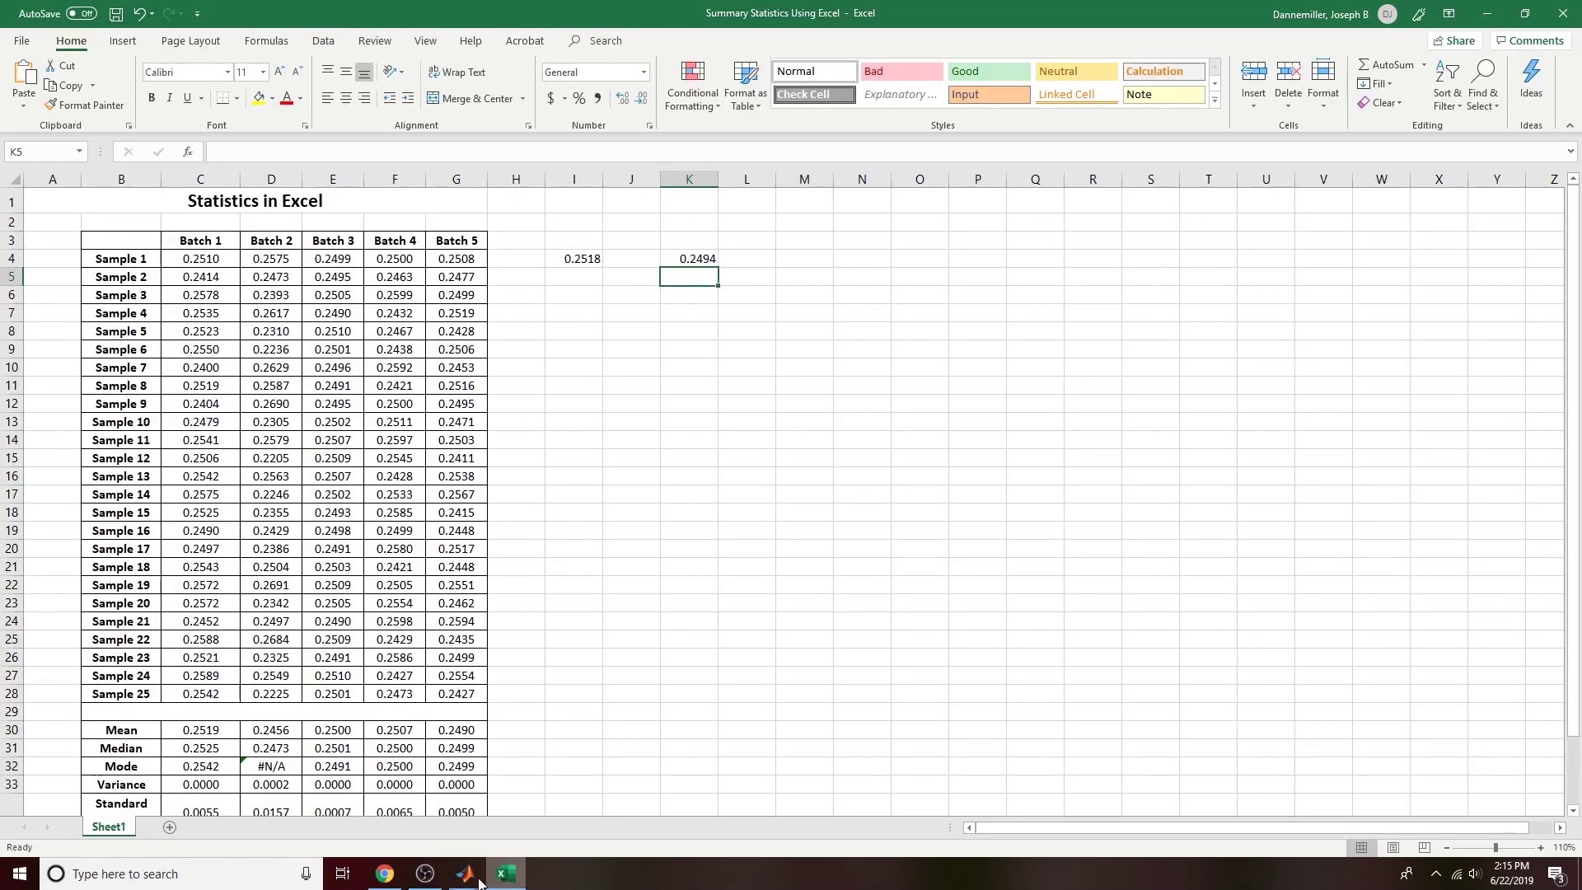
Step: Return to the MATLAB Command Window and compare the first row mean and all_mean with the Excel averages
mouse_move(482, 880)
click(416, 791)
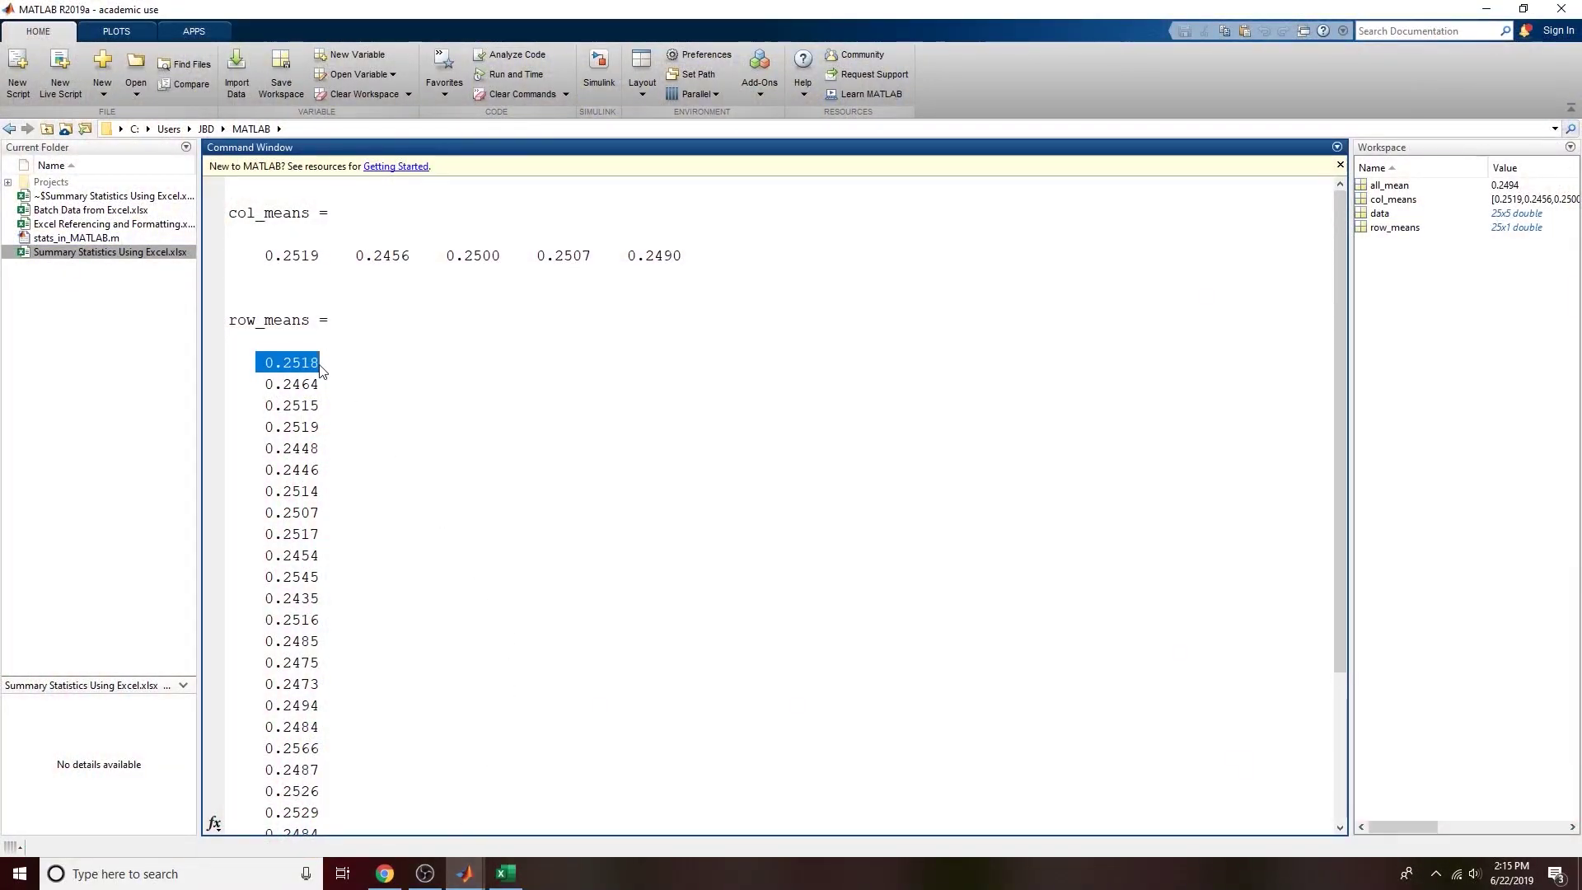
scroll(311, 494, down, 3)
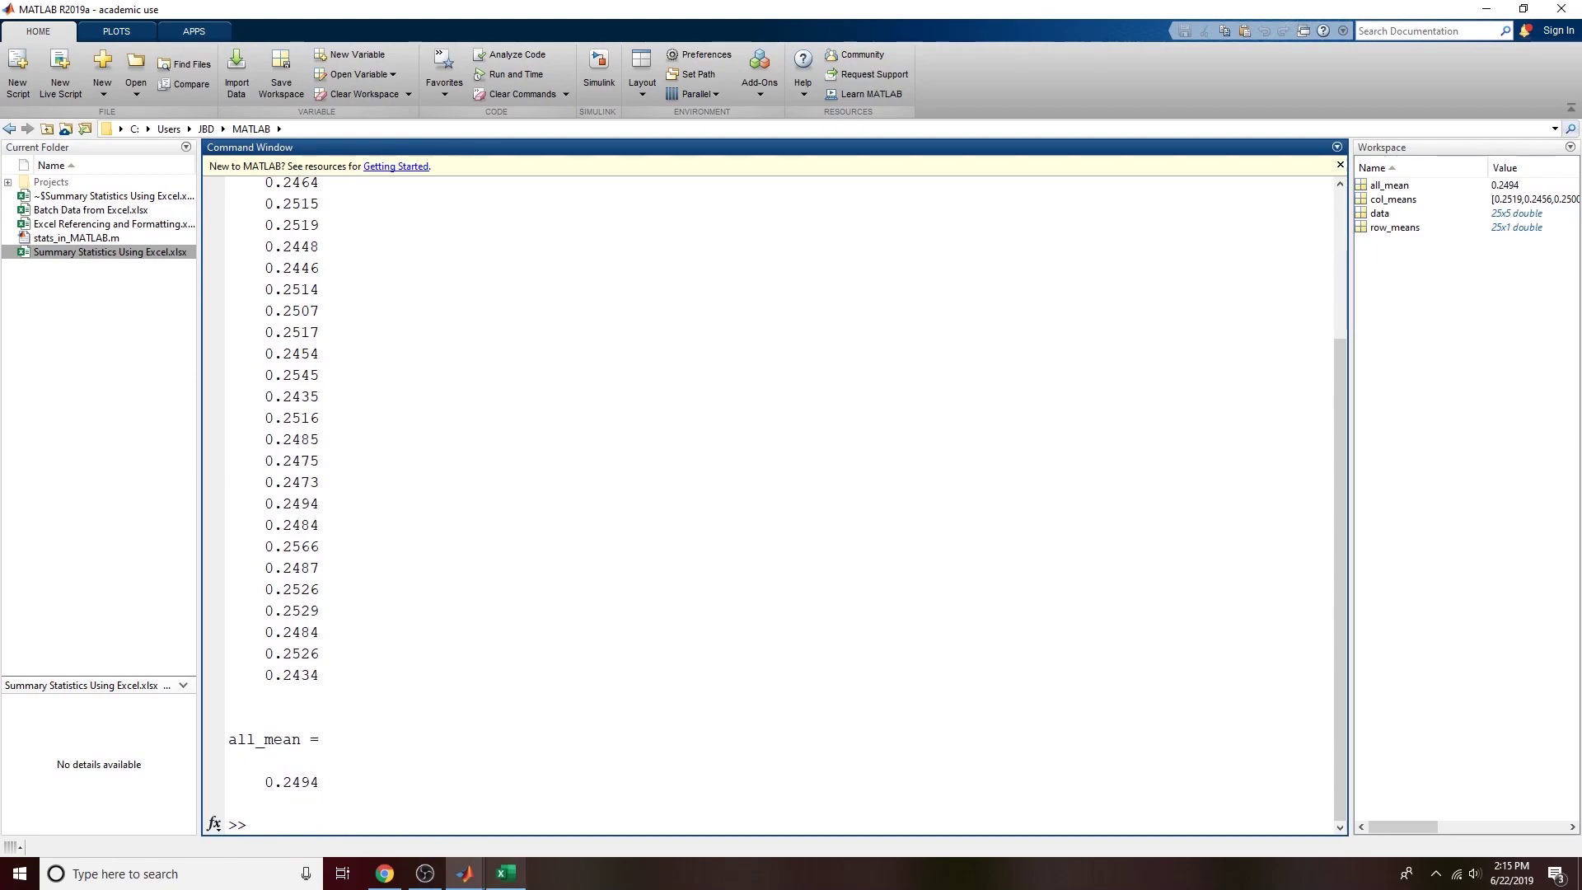
Step: In the stats_in_MATLAB.m script, end the three mean statements on lines 6 to 8 with semicolons
mouse_move(464, 874)
click(568, 775)
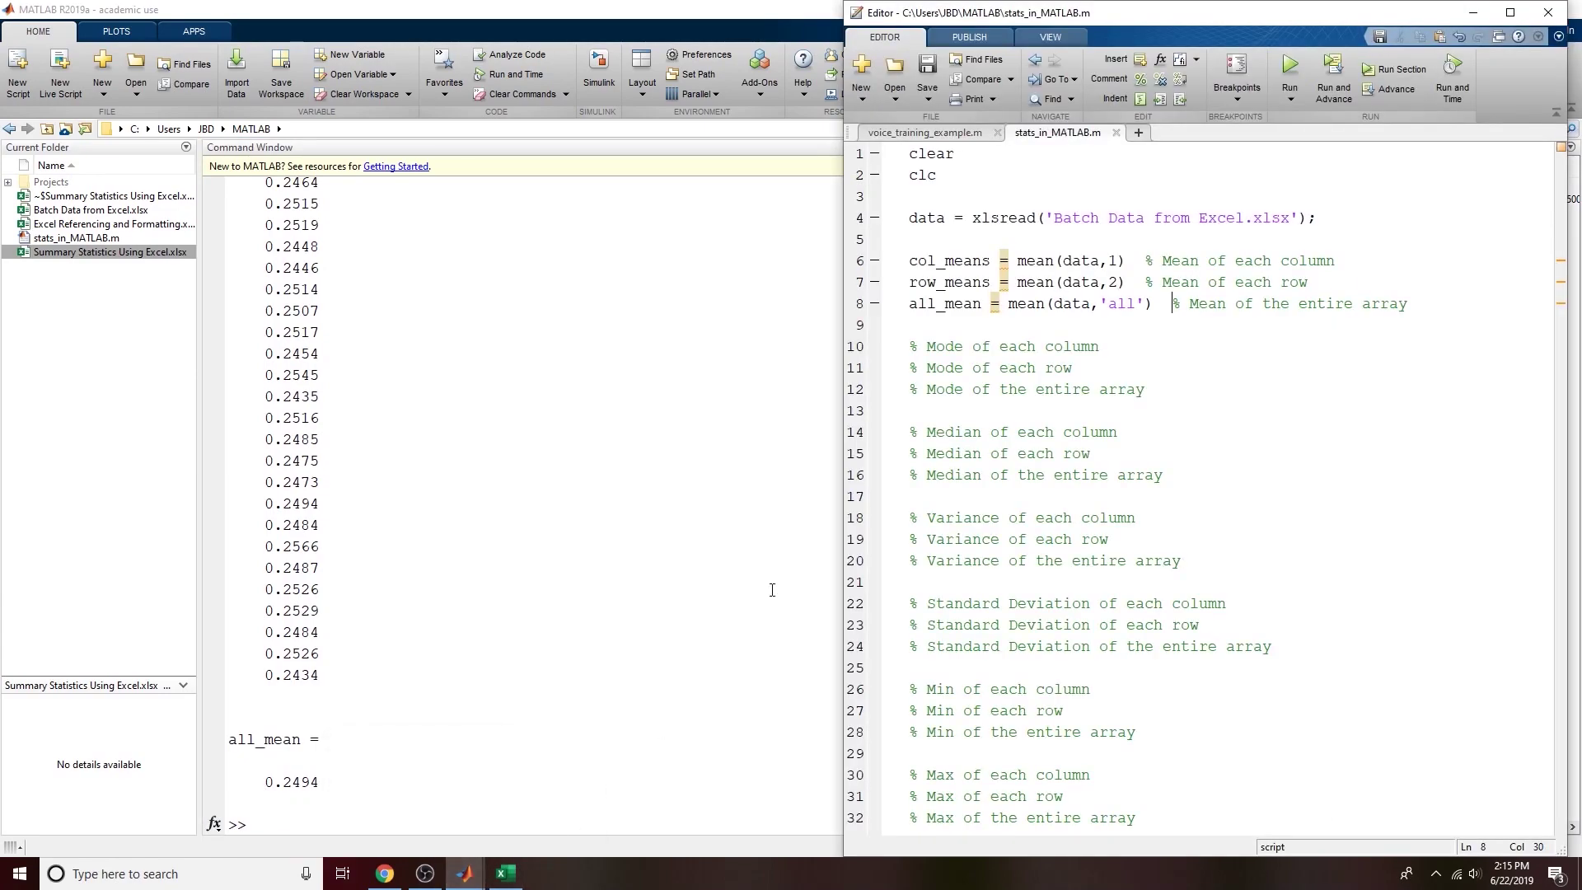
click(1128, 263)
text(;)
click(1125, 283)
text(;)
click(1153, 304)
text(;)
click(910, 411)
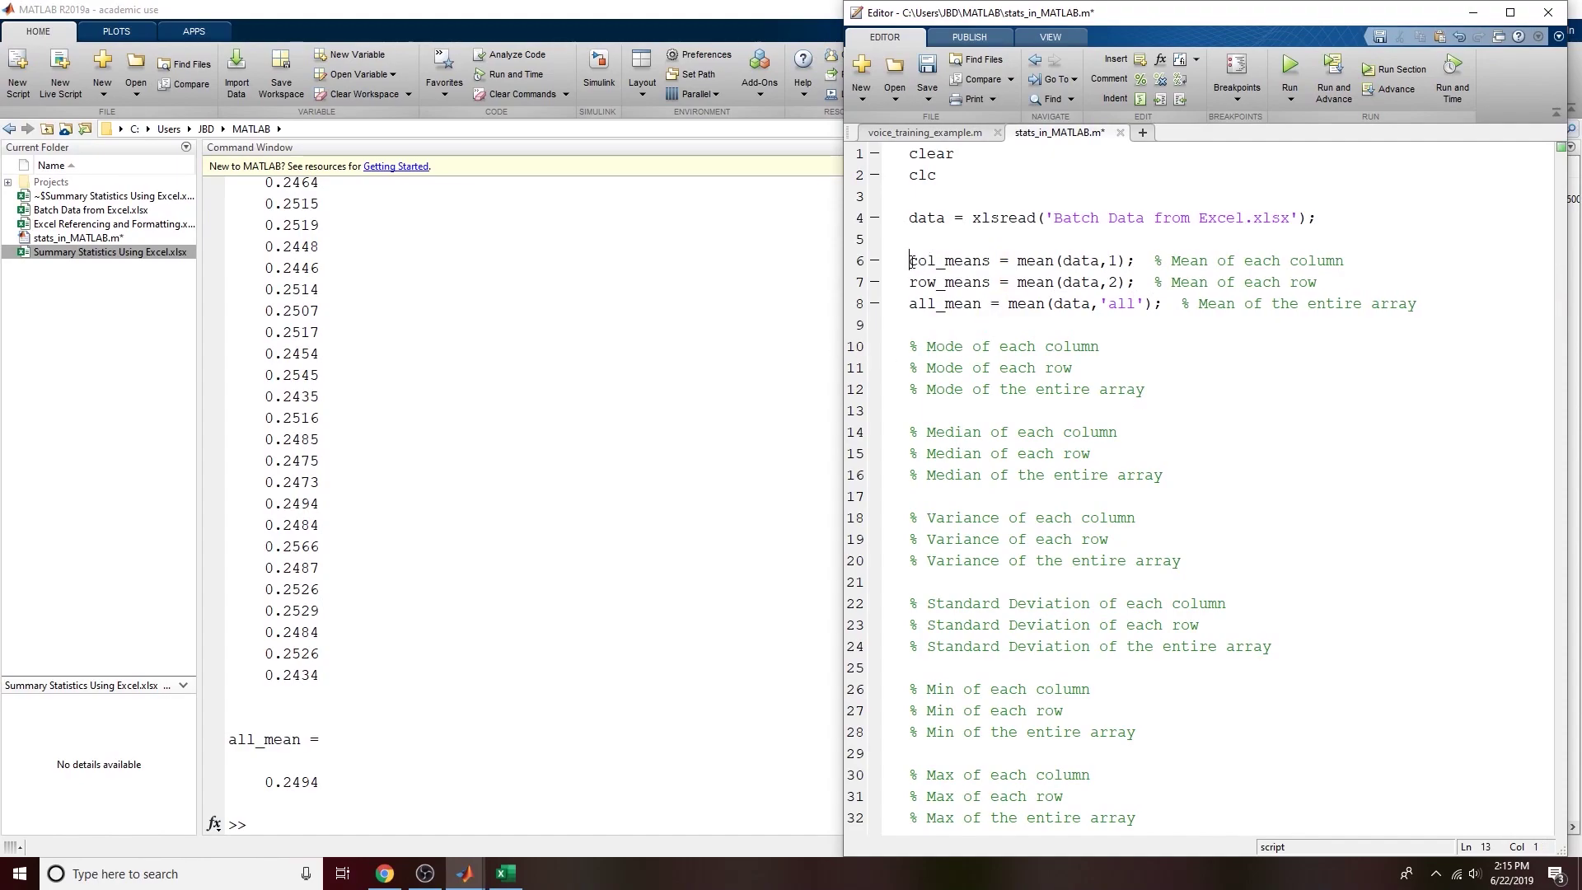
Step: Copy col_means = mean(data,1); from line 6 to before the "Mode of each column" comment on line 10
drag(909, 260, 1153, 262)
right_click(1082, 264)
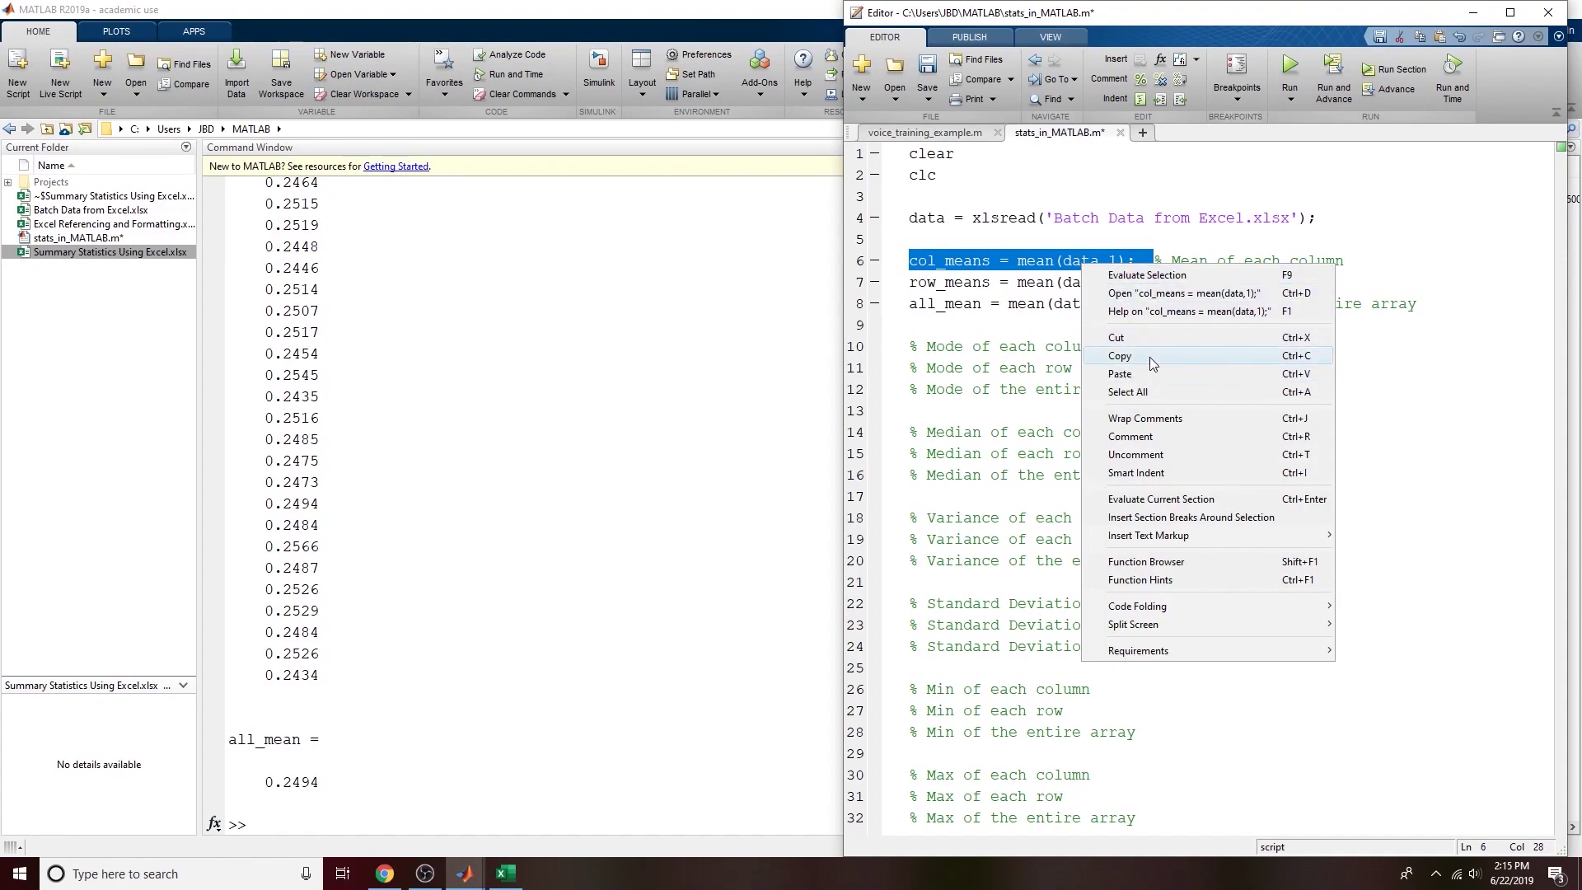
click(1150, 358)
click(911, 346)
right_click(909, 335)
click(982, 422)
Step: Change the line 10 statement to col_modes = mode(data,1);
click(979, 350)
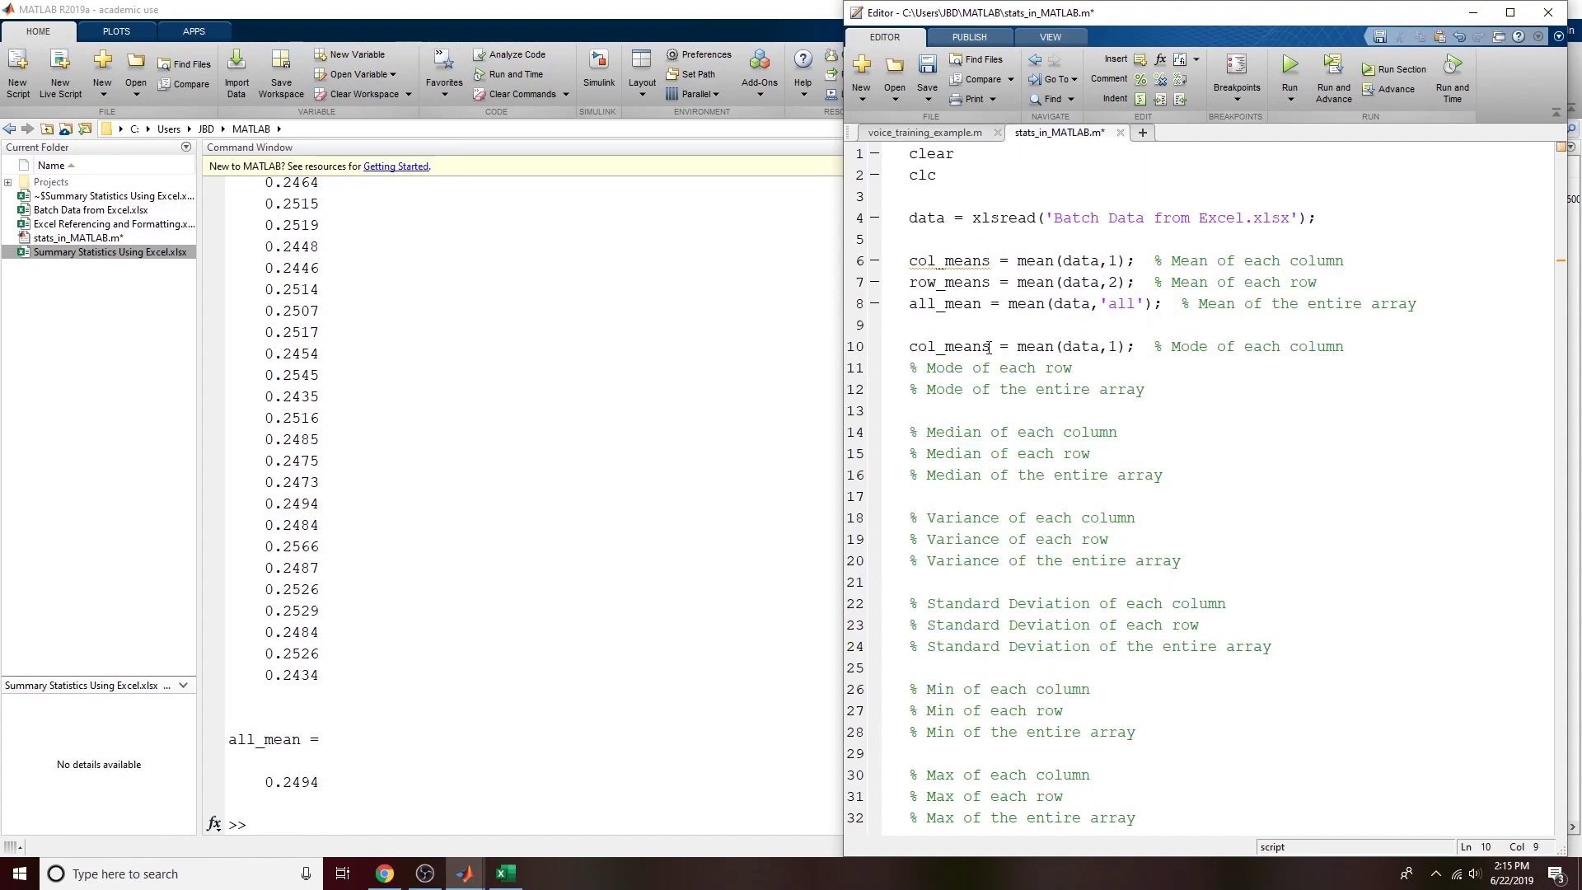
key(BackSpace)
key(BackSpace)
key(Left)
text(od)
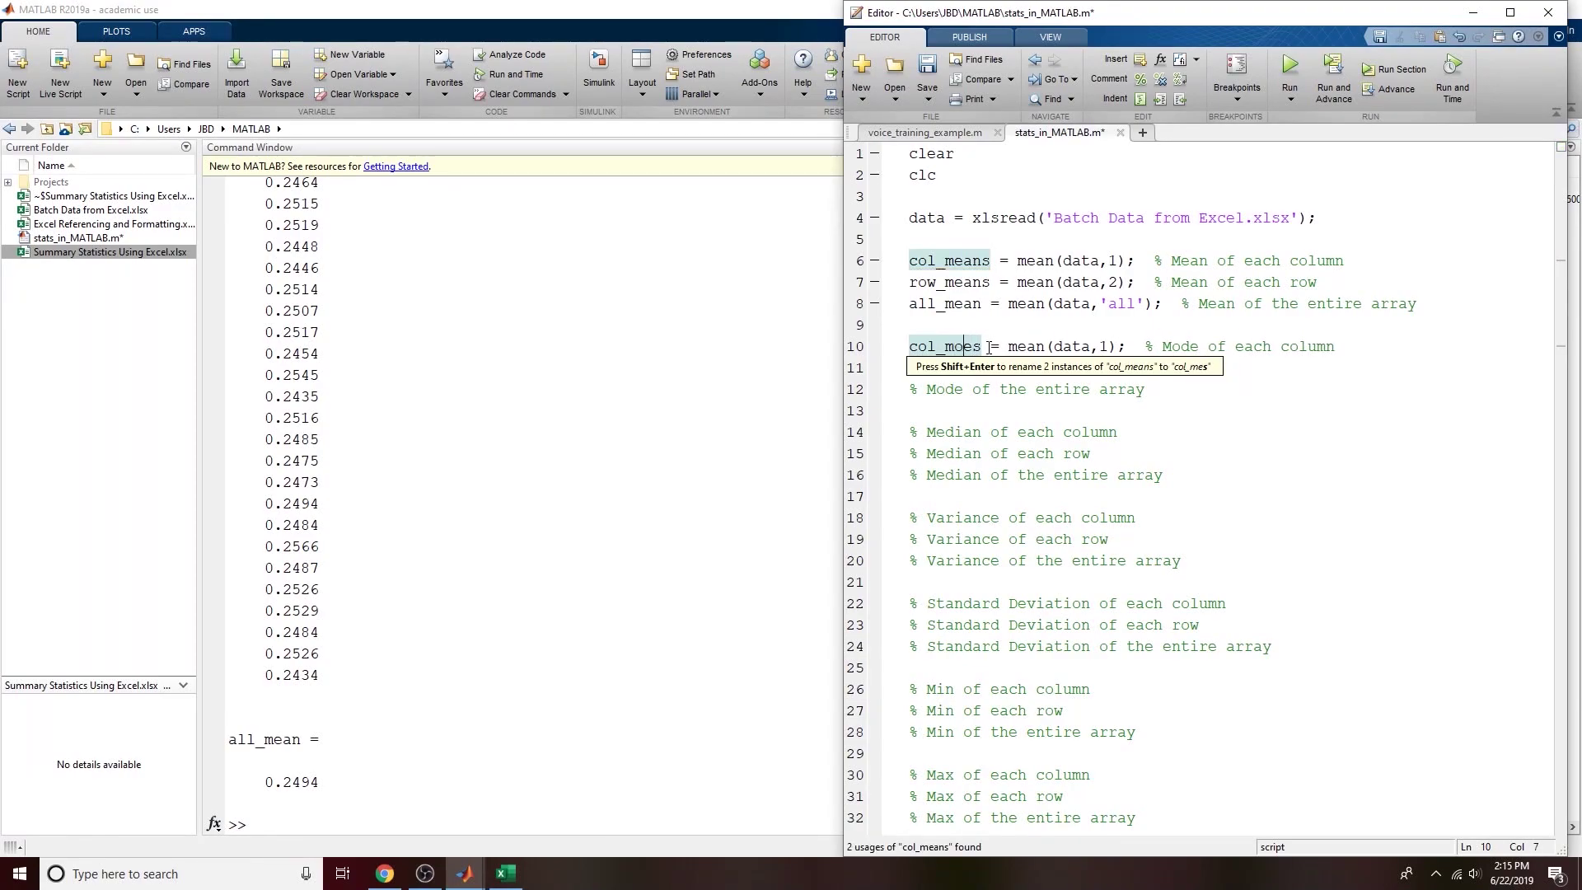
click(1049, 347)
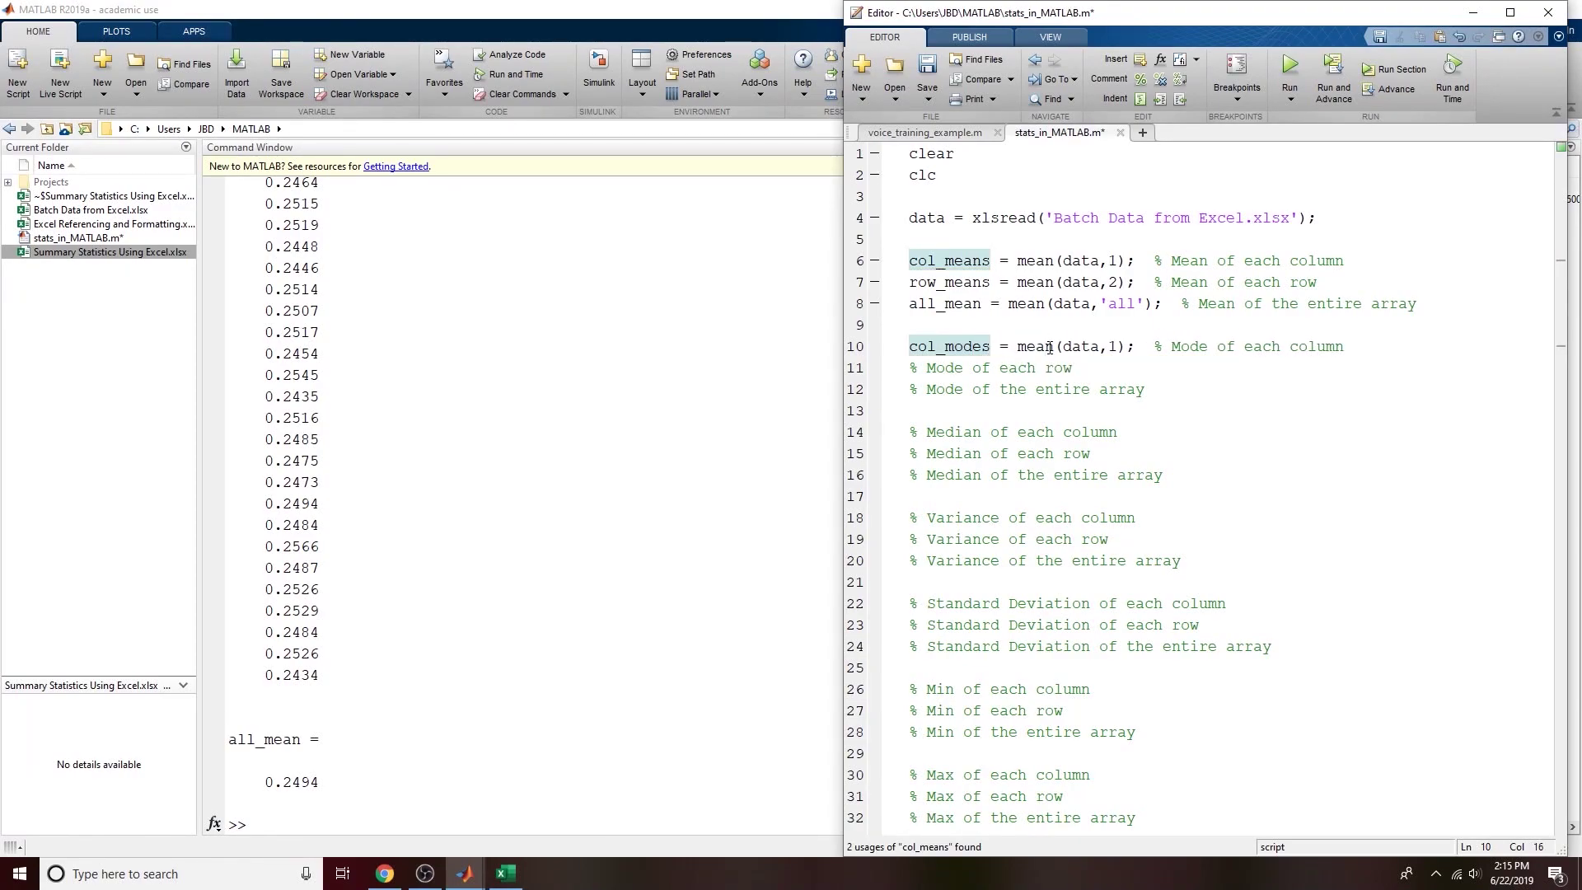
key(Delete)
key(BackSpace)
key(BackSpace)
text(ode)
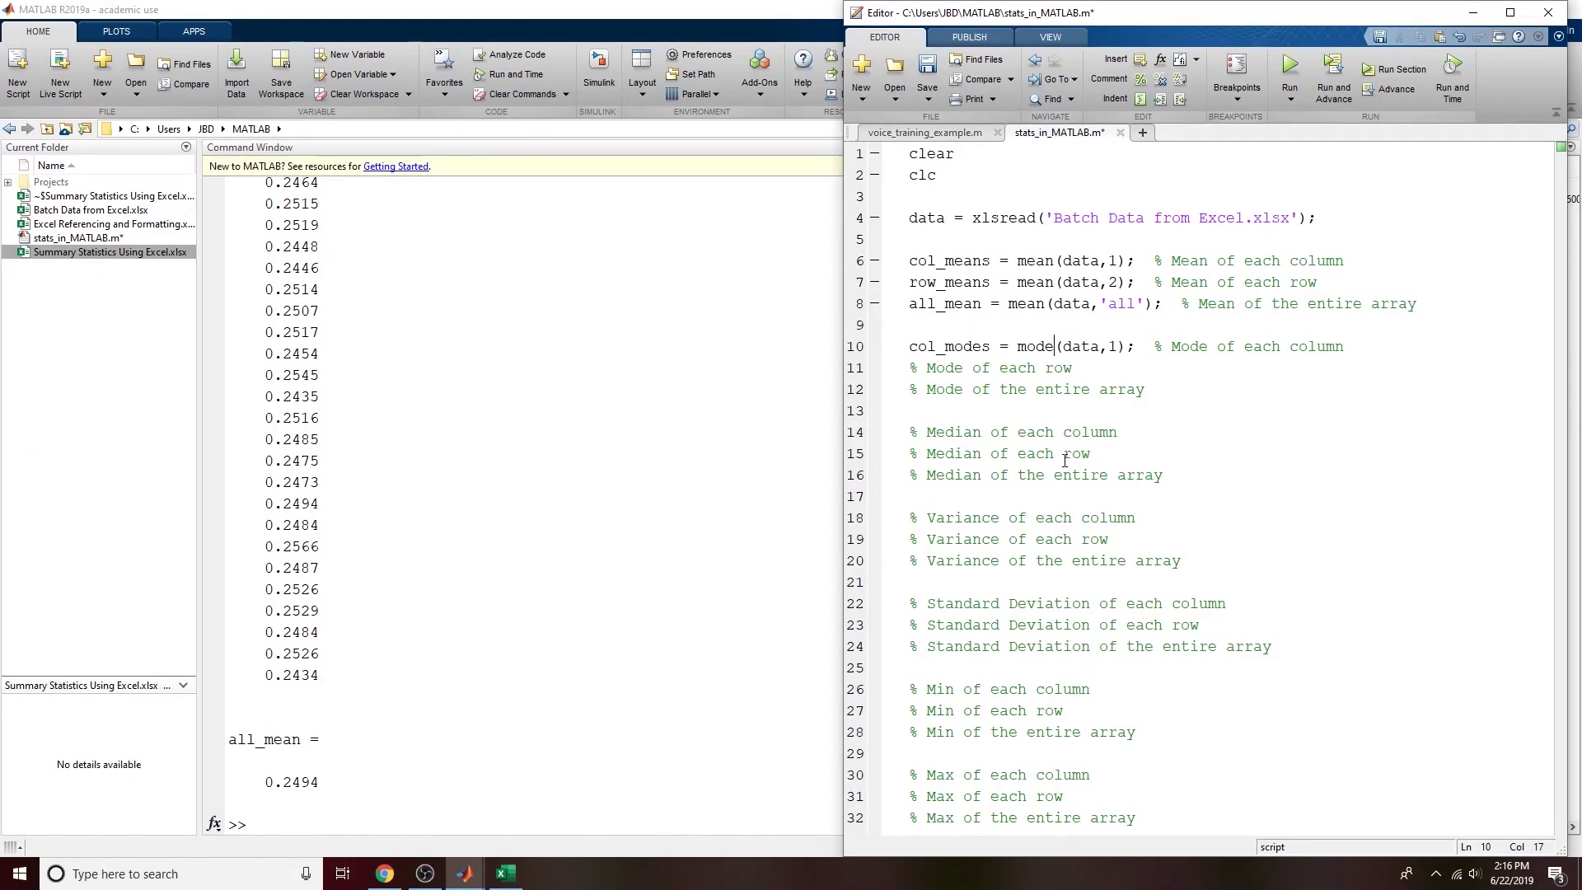
Step: Copy row_means = mean(data,2); from line 7 to before the "Mode of each row" comment on line 11
triple_click(929, 282)
click(1009, 282)
shift+click(1157, 282)
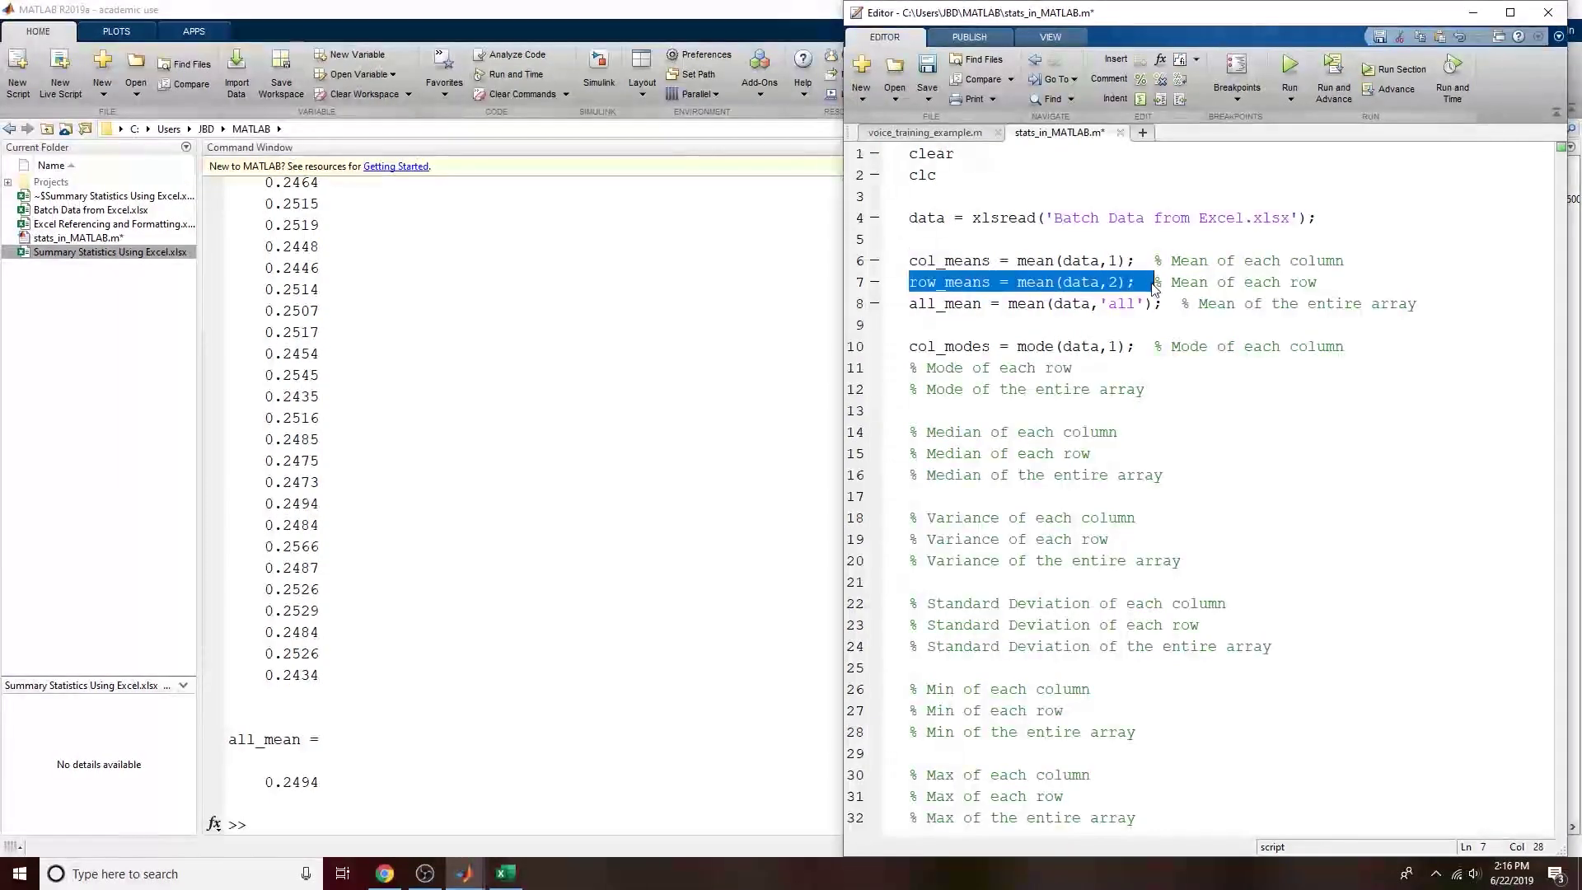
right_click(989, 289)
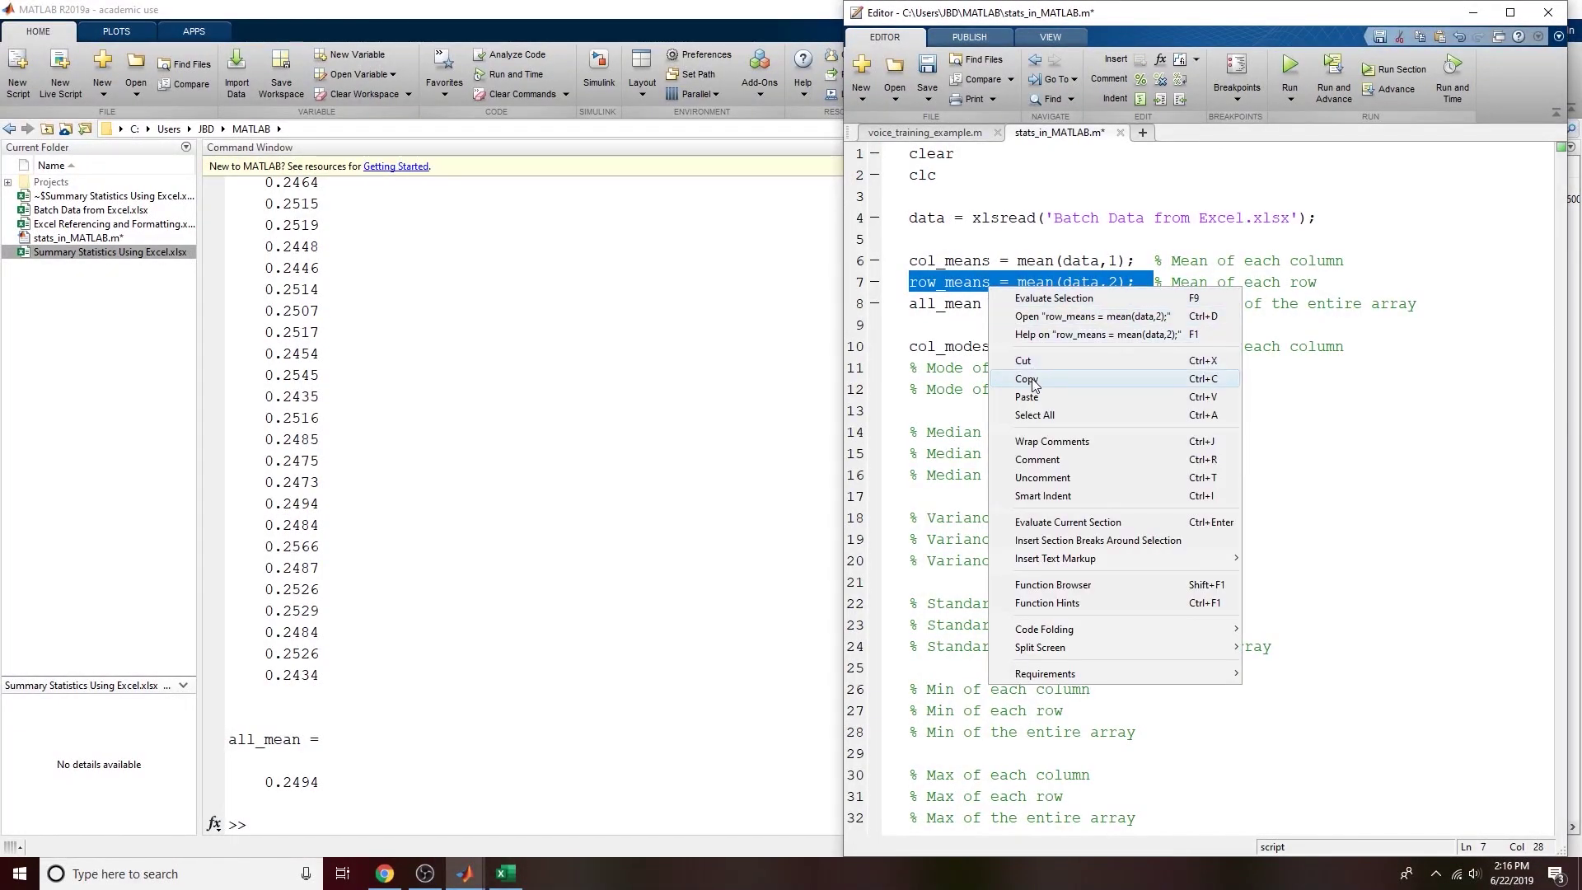
click(1031, 379)
click(912, 368)
right_click(912, 367)
click(968, 471)
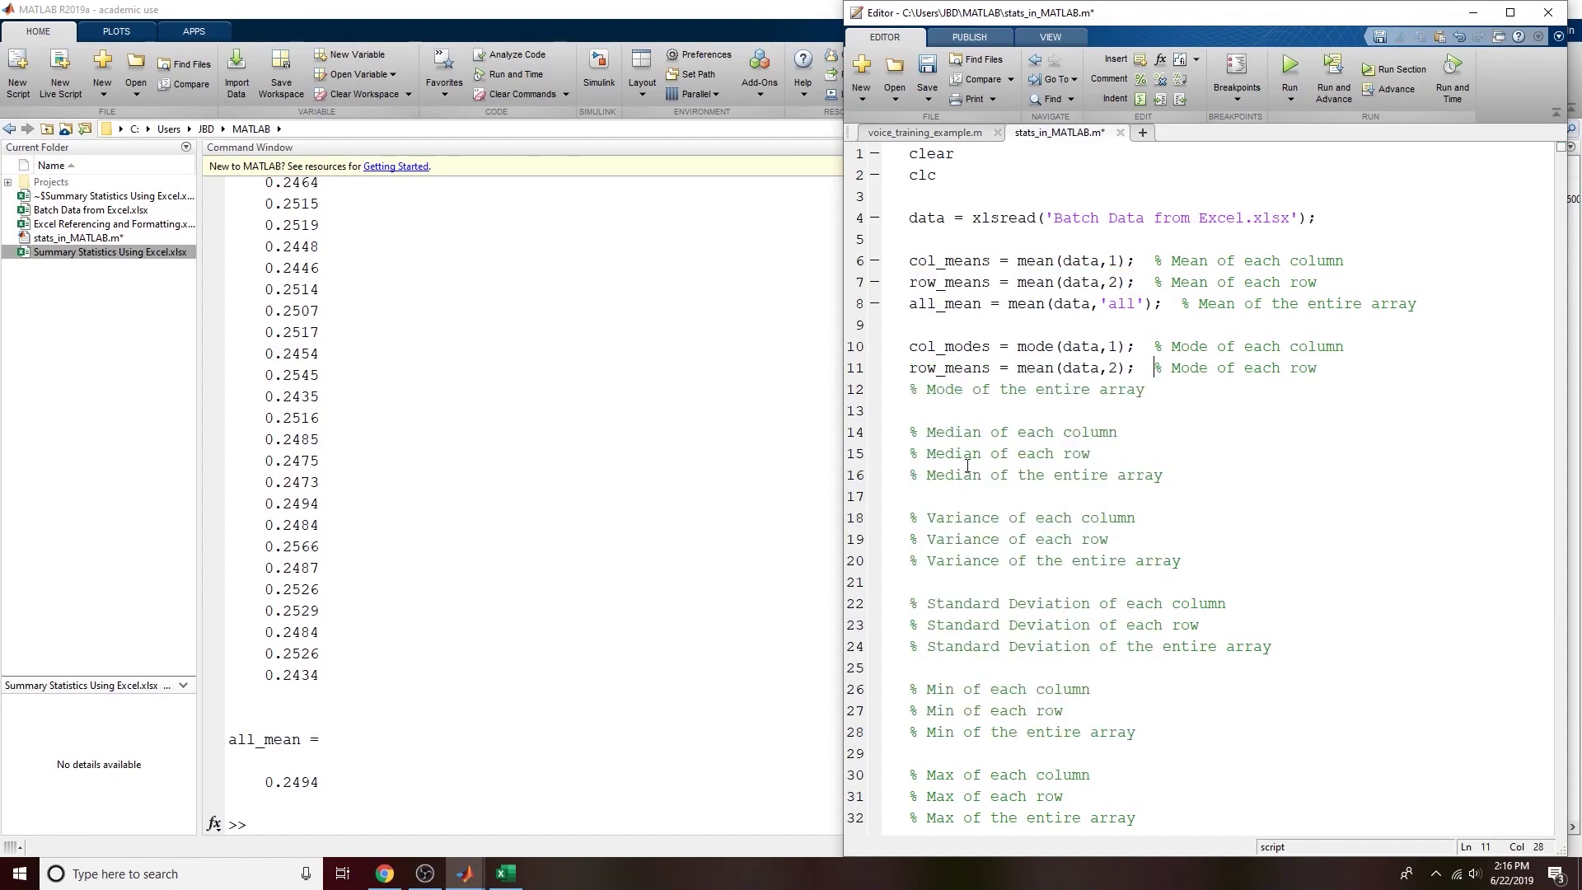
Step: Change the line 11 statement to row_modes = mode(data,2);
click(979, 371)
key(BackSpace)
key(BackSpace)
key(BackSpace)
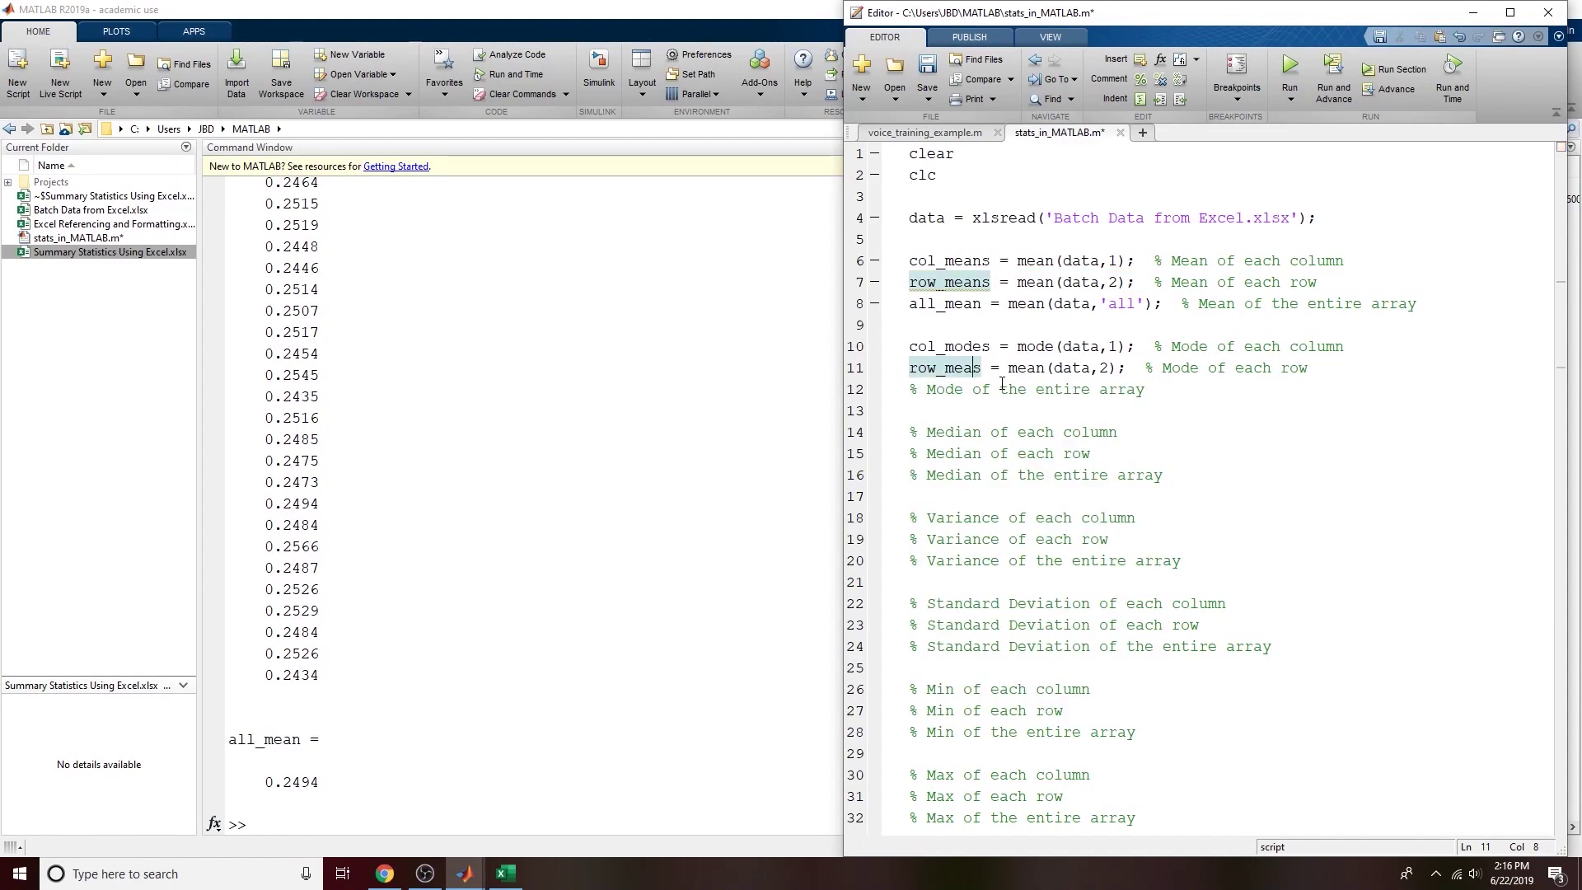
text(ode)
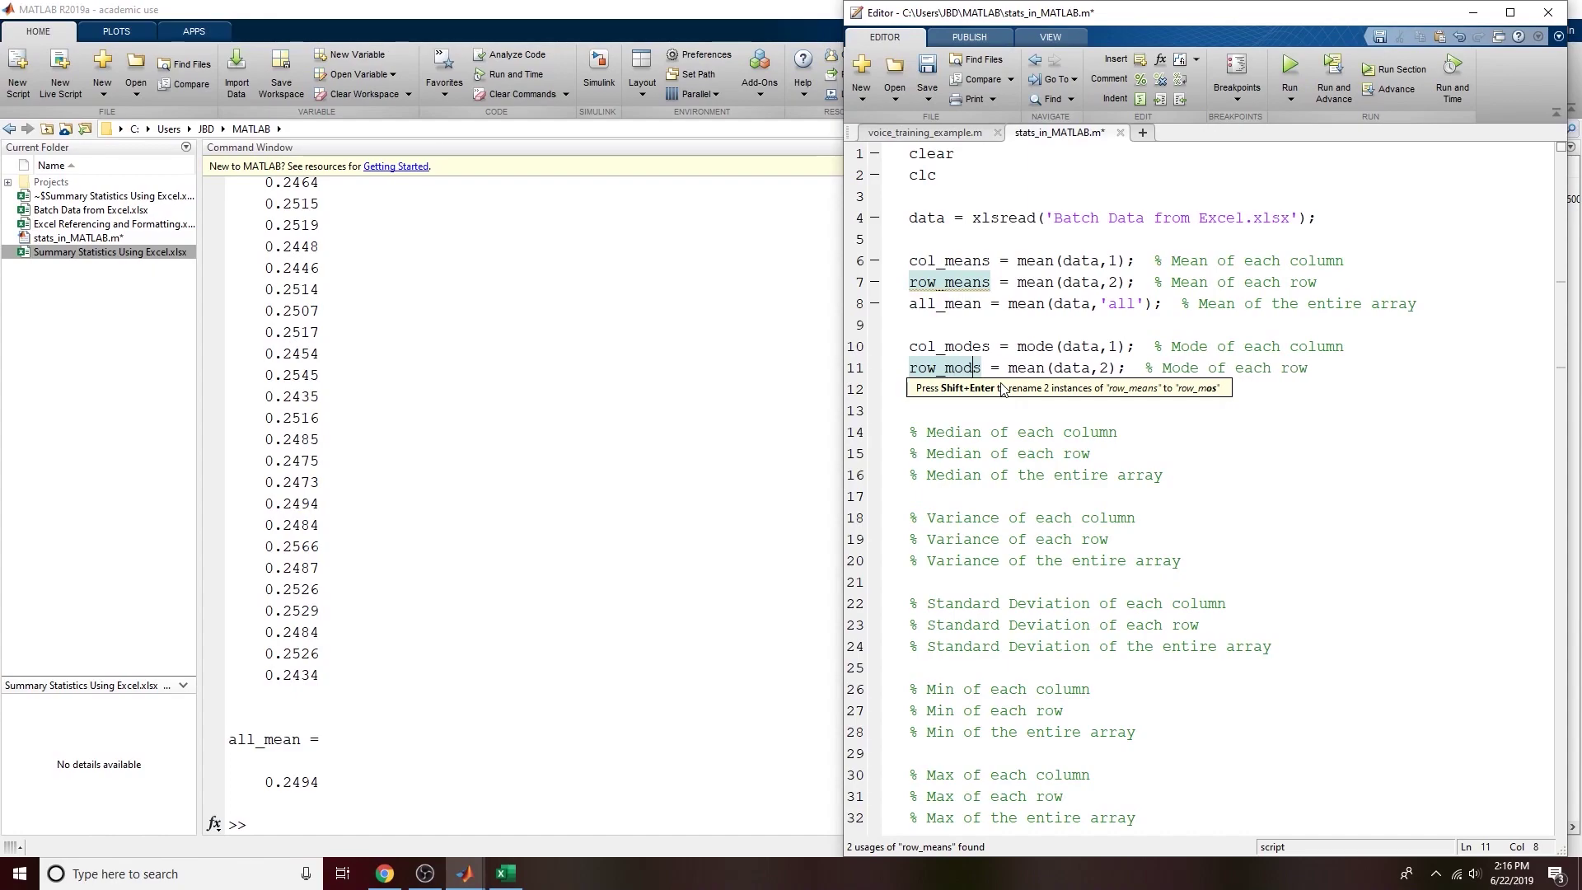
click(1026, 368)
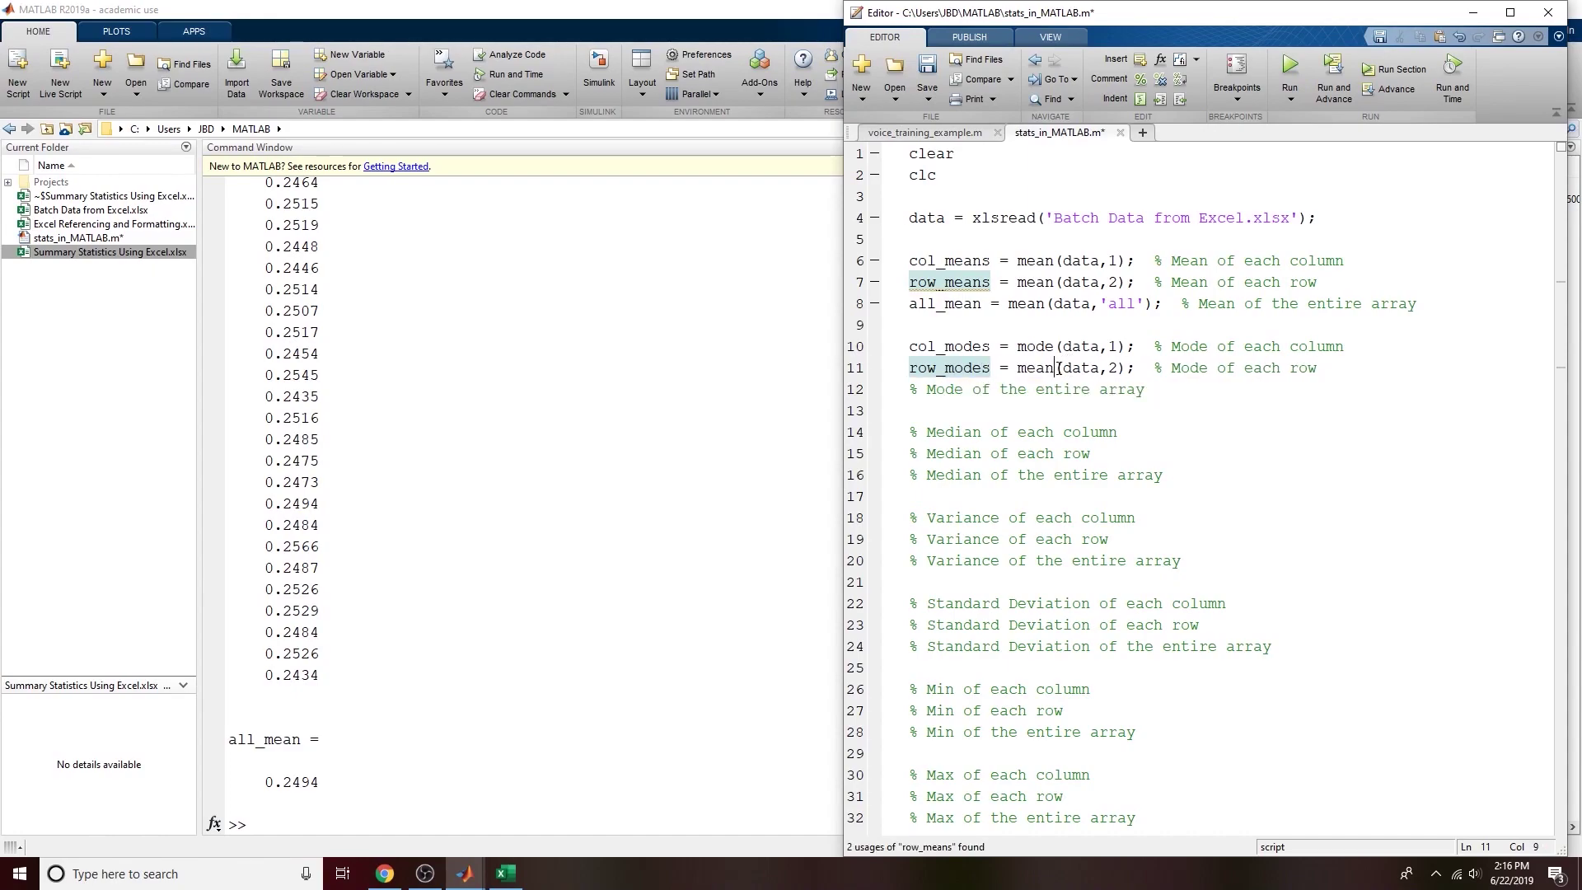
key(Delete)
key(Delete)
key(Delete)
text(ode)
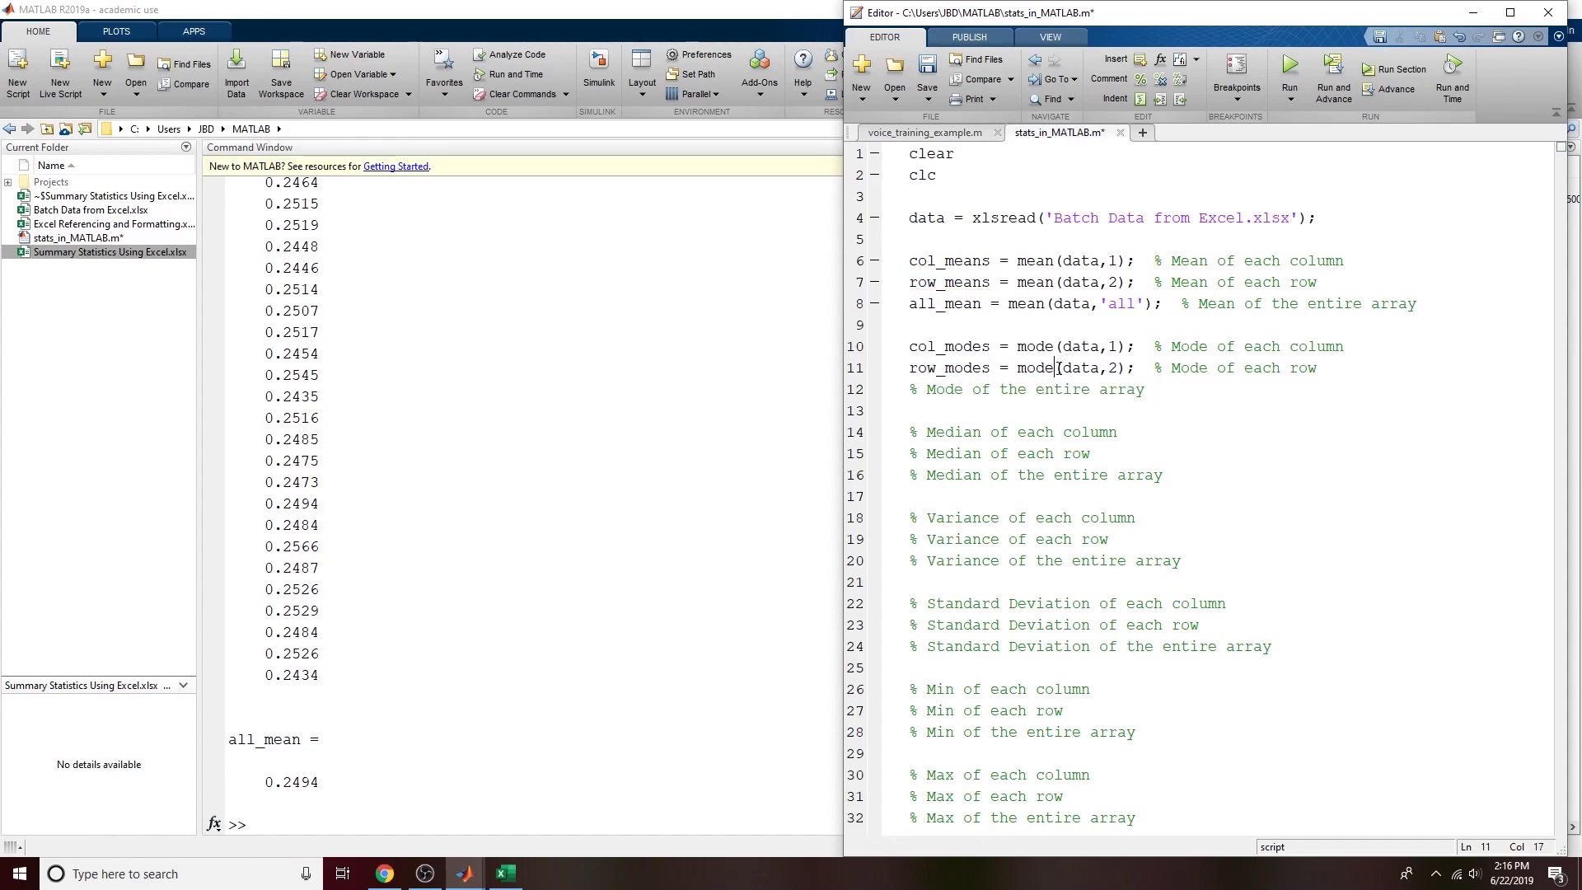
Step: Copy the all_mean = mean(data,'all'); statement from line 8 to before the entire-array mode comment on line 12
drag(910, 303, 1180, 307)
right_click(1140, 309)
click(1170, 403)
click(913, 389)
right_click(913, 389)
click(987, 497)
Step: Change the line 12 statement to all_mode = mode(data,'all');
click(980, 391)
key(Delete)
key(BackSpace)
key(BackSpace)
text(ode)
click(1045, 393)
key(BackSpace)
key(BackSpace)
key(BackSpace)
text(ode = mode(data,'all');)
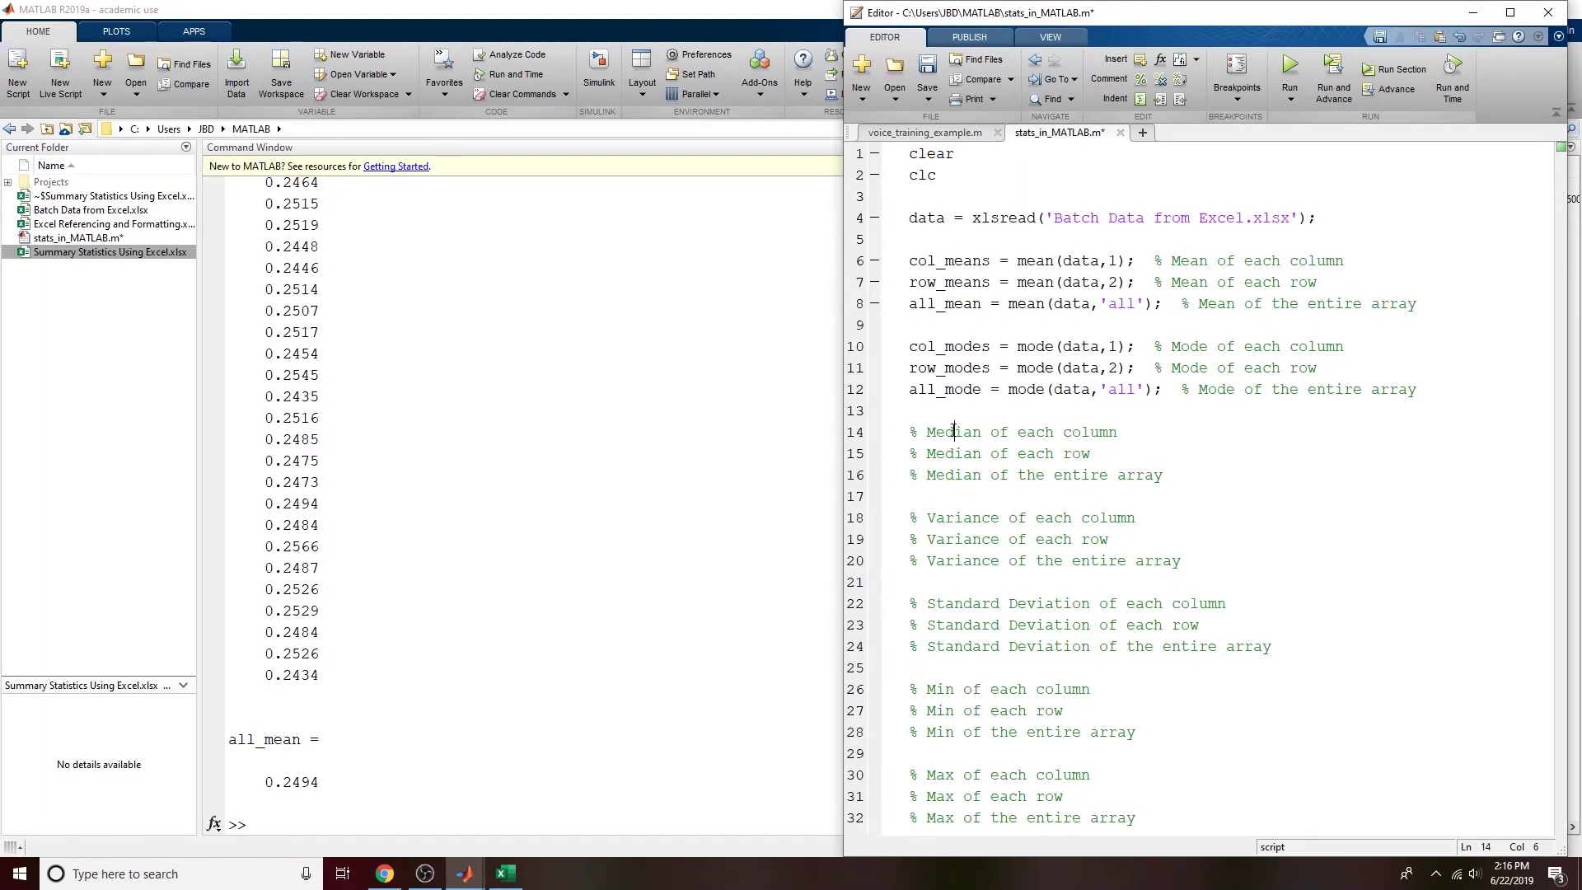
Step: Copy col_modes = mode(data,1); from line 10 to before the "Median of each column" comment on line 14
drag(912, 350, 1152, 350)
right_click(1124, 350)
click(986, 437)
click(915, 435)
right_click(915, 435)
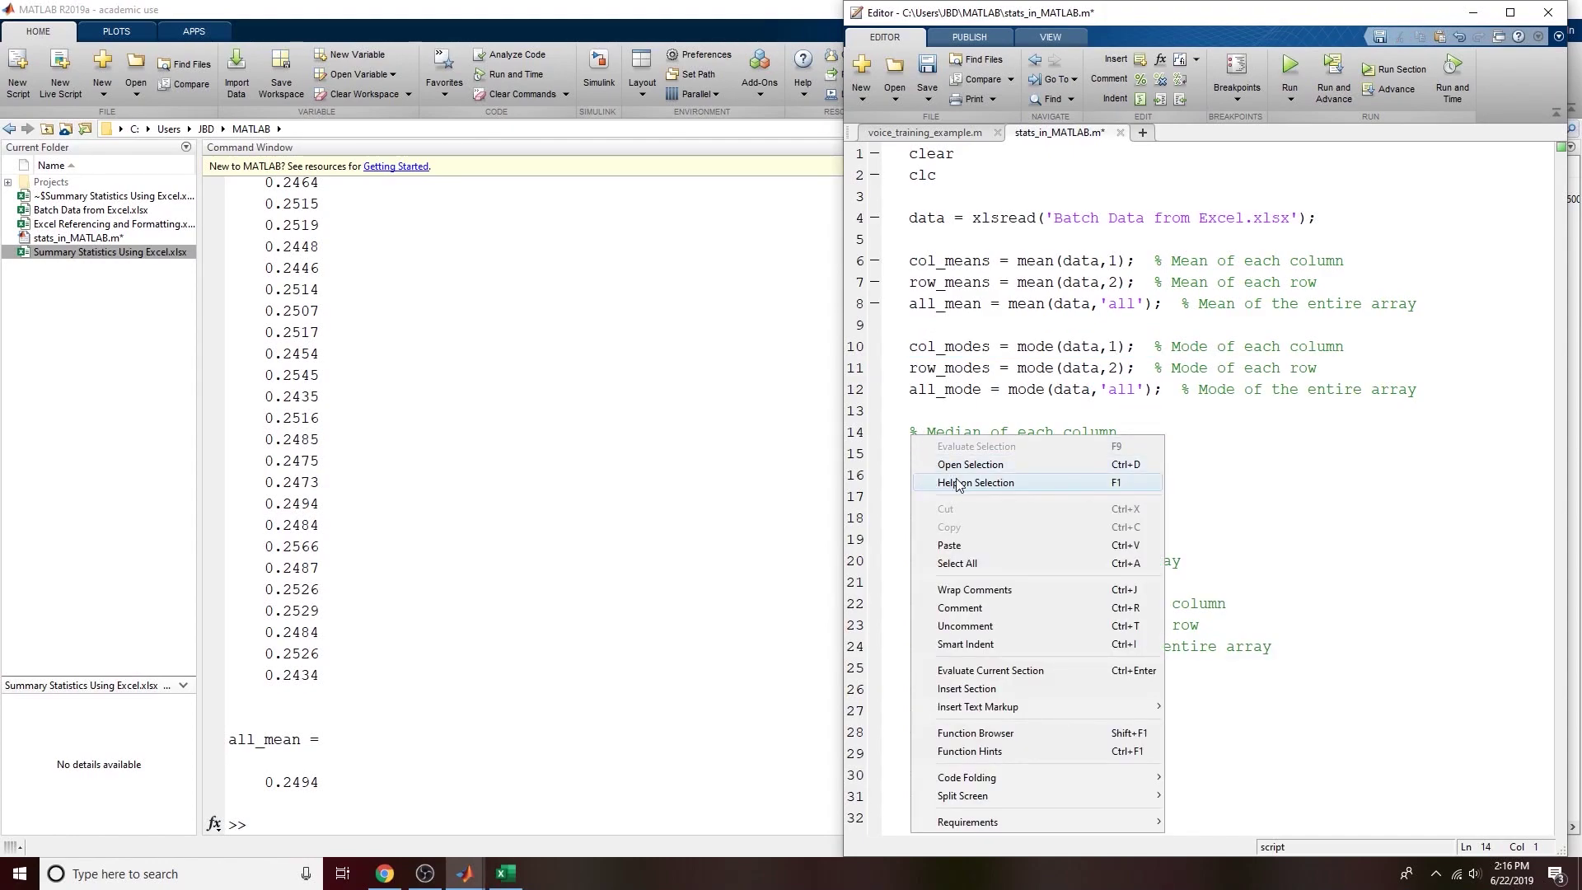
click(948, 547)
Step: Copy row_means = mean(data,2); from line 7 to before the "Median of each row" comment on line 15
drag(909, 282, 1151, 286)
right_click(1139, 284)
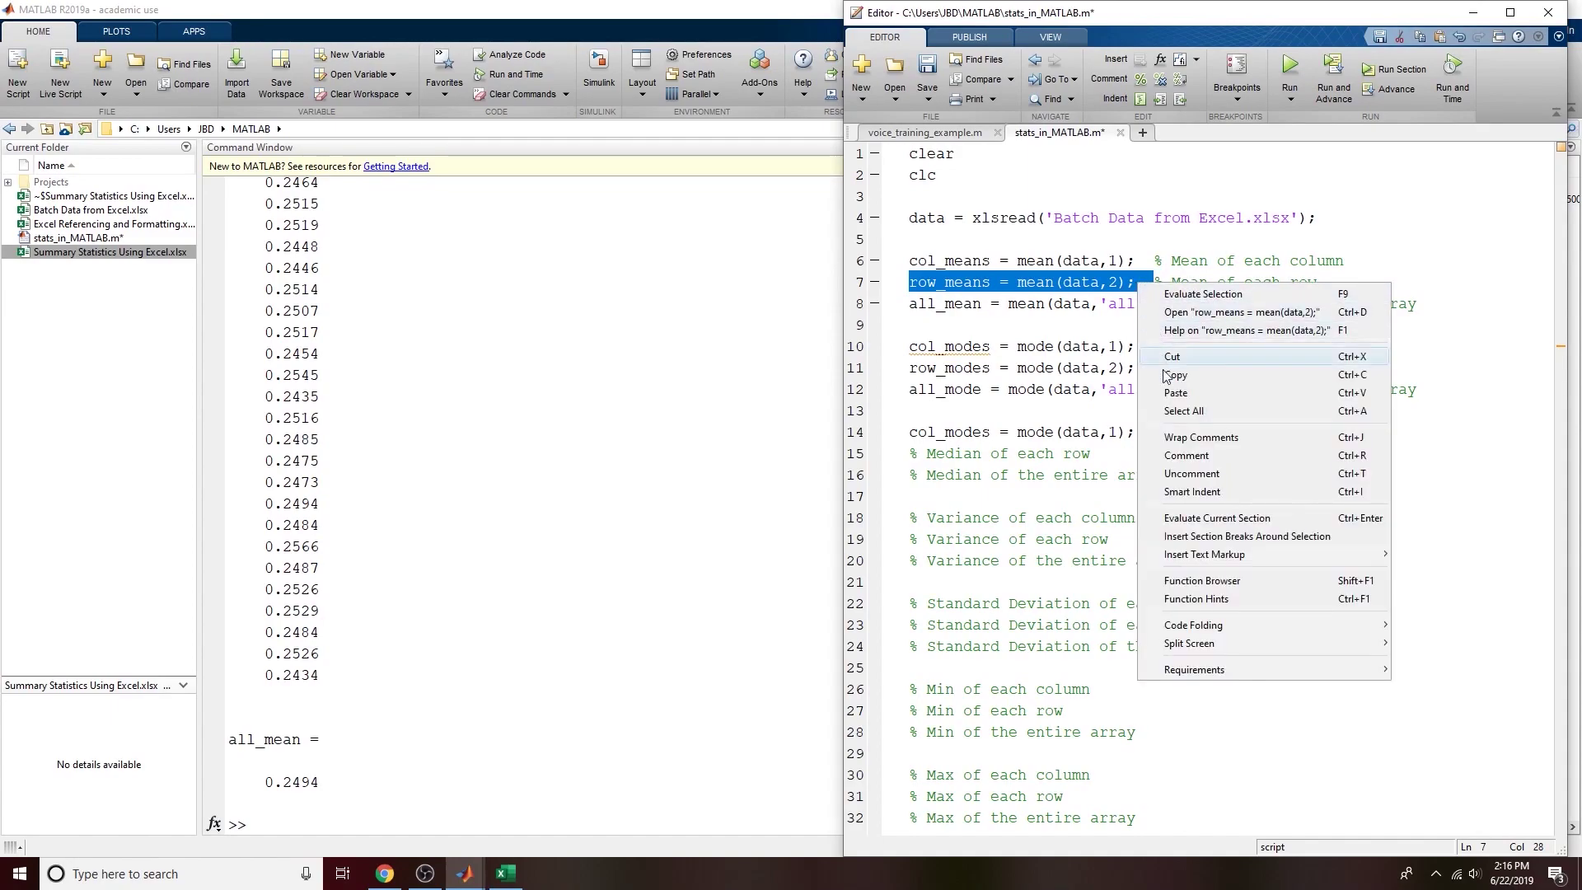
click(1175, 399)
click(911, 453)
right_click(911, 453)
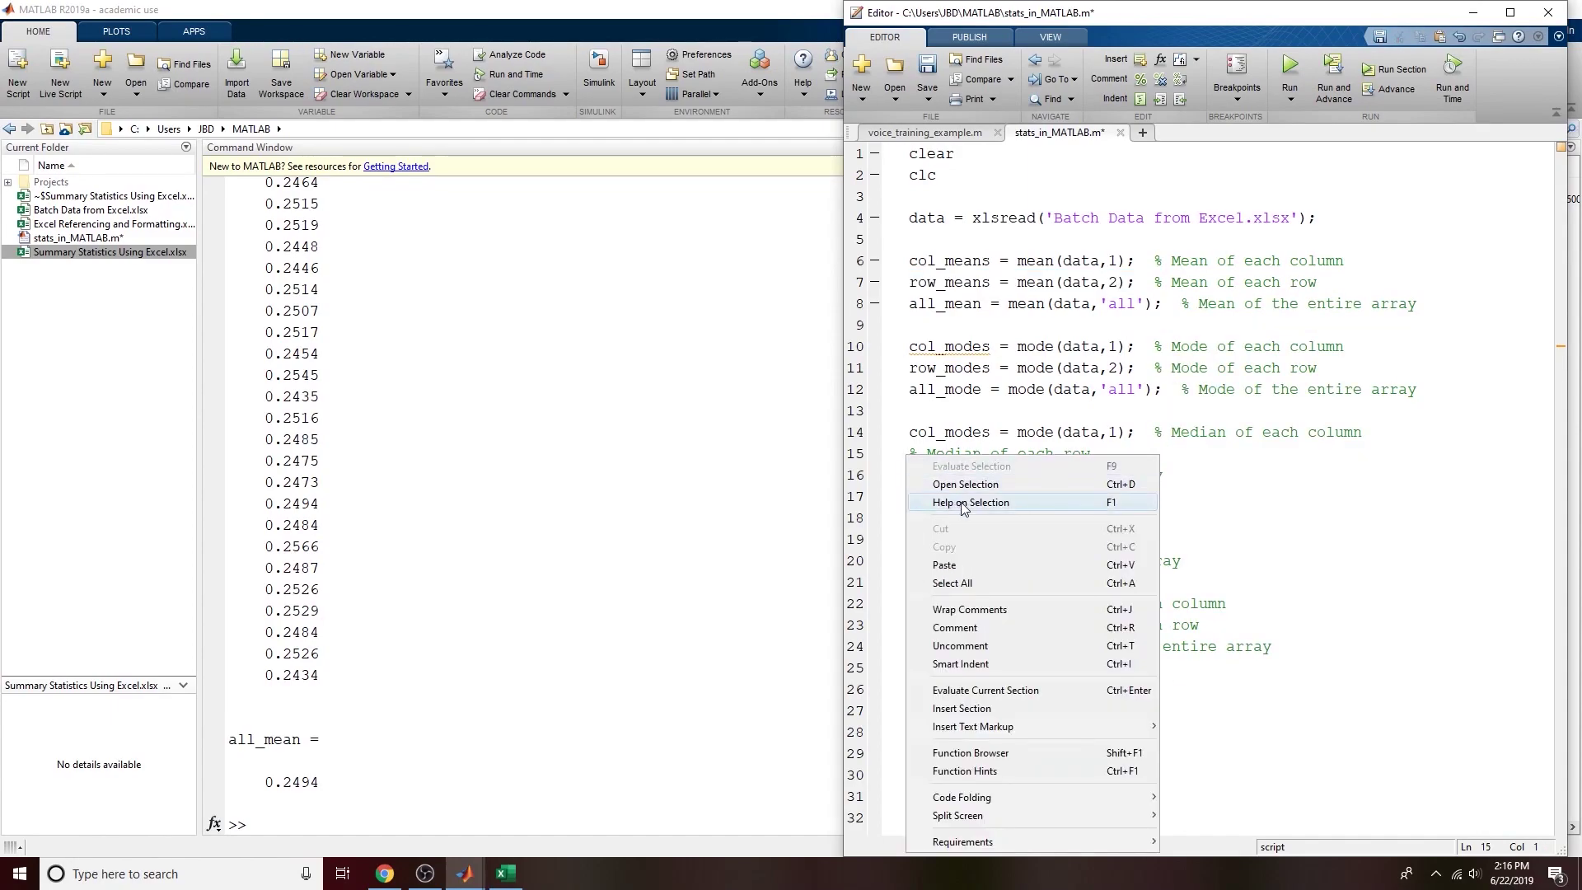
key(Escape)
key(ctrl+v)
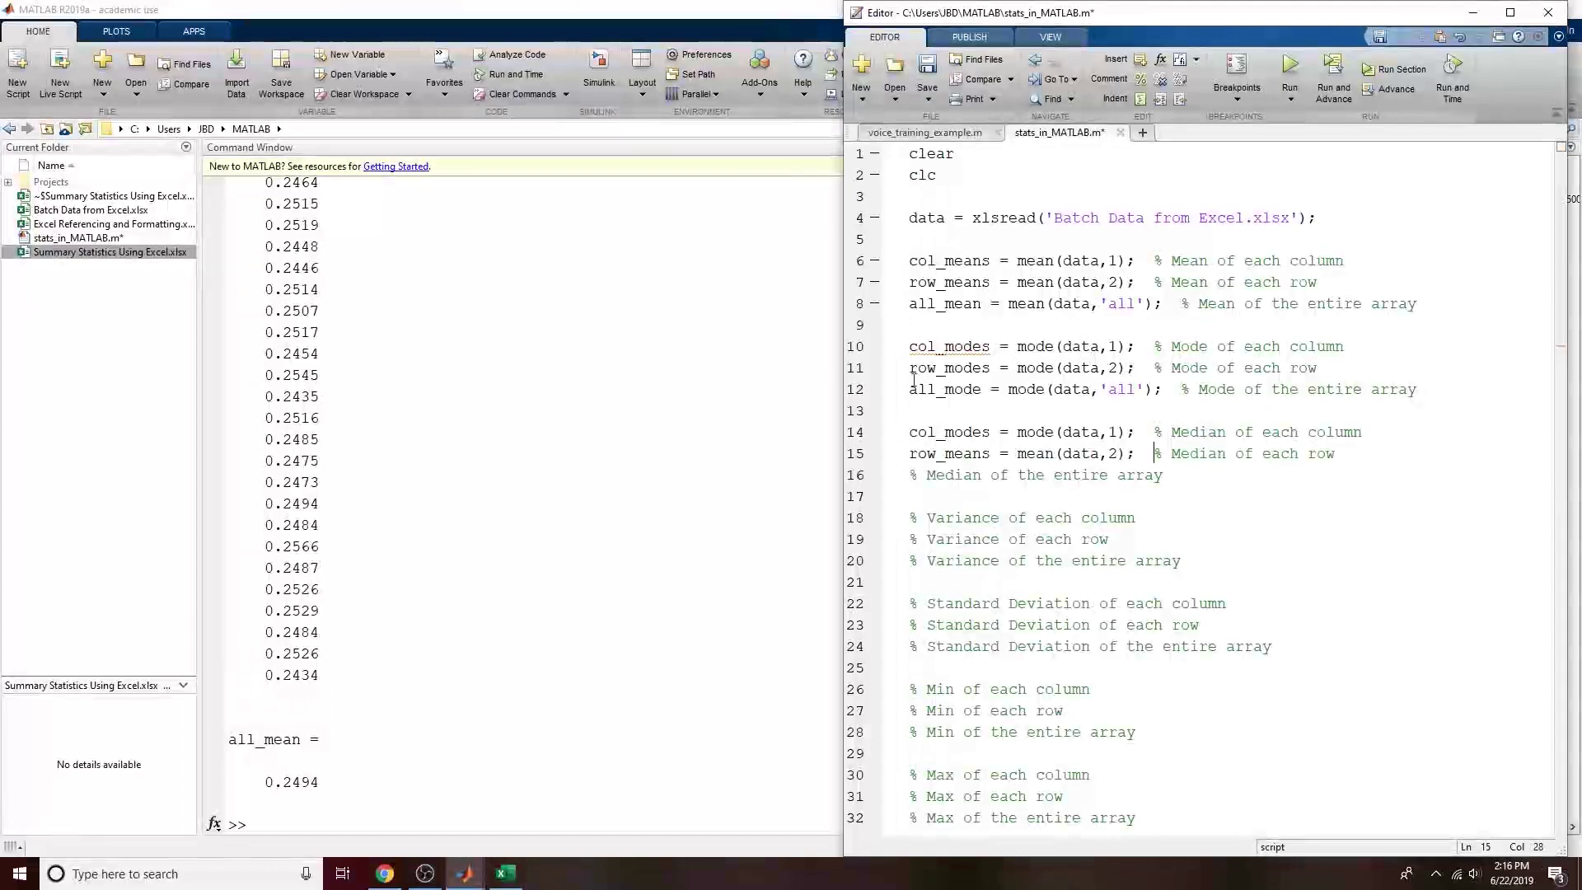
Step: Copy all_mean = mean(data,'all'); from line 8 to before the entire-array median comment on line 16
drag(910, 304, 1180, 303)
right_click(1128, 303)
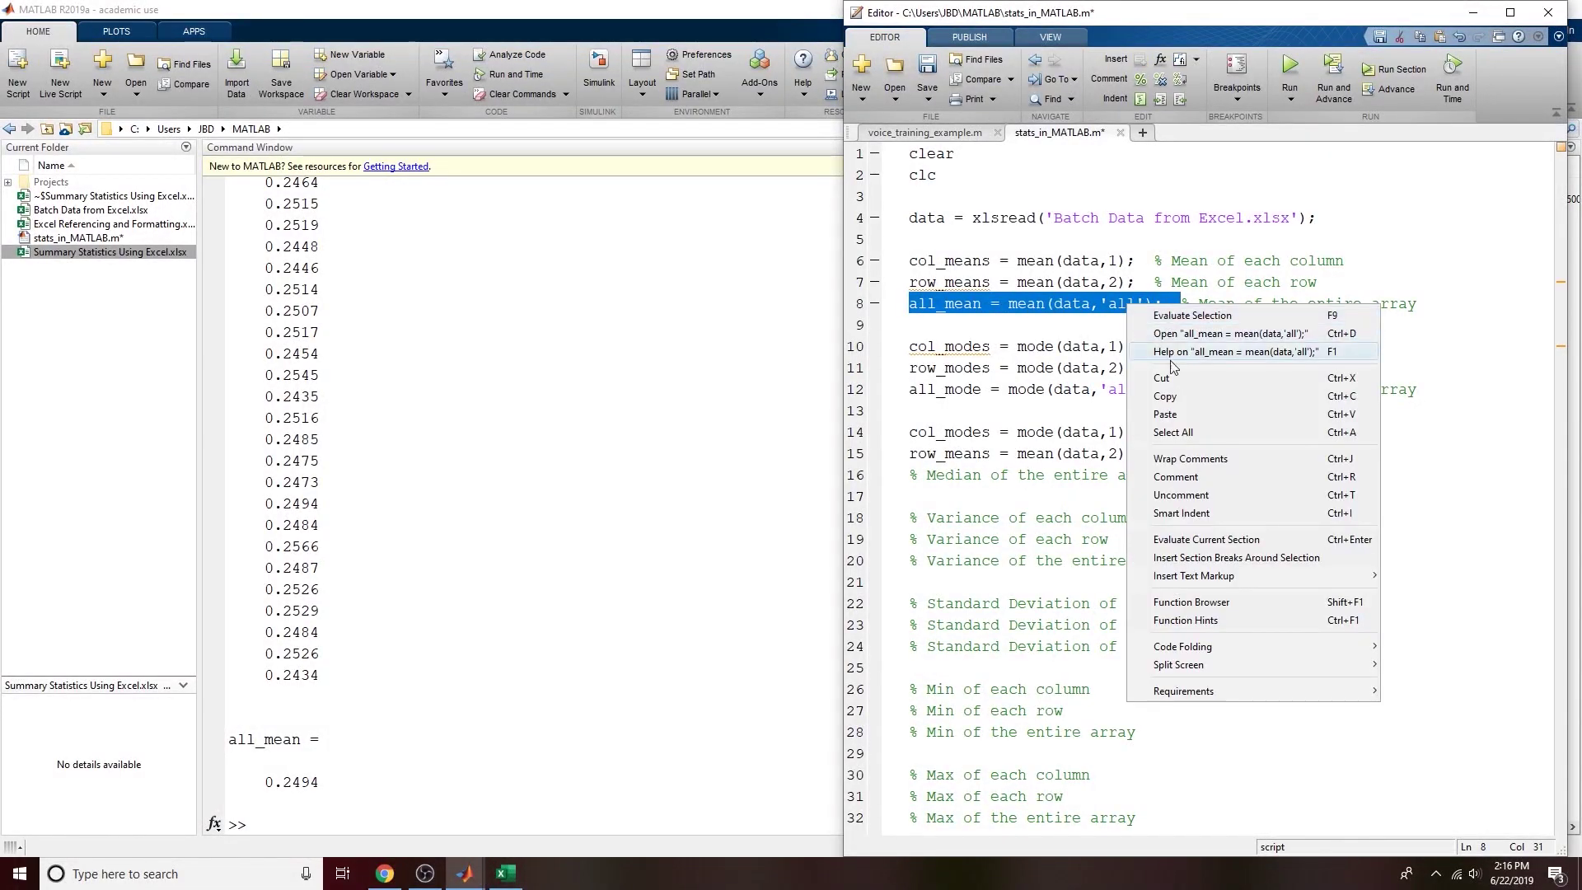
click(1172, 399)
click(907, 476)
right_click(906, 477)
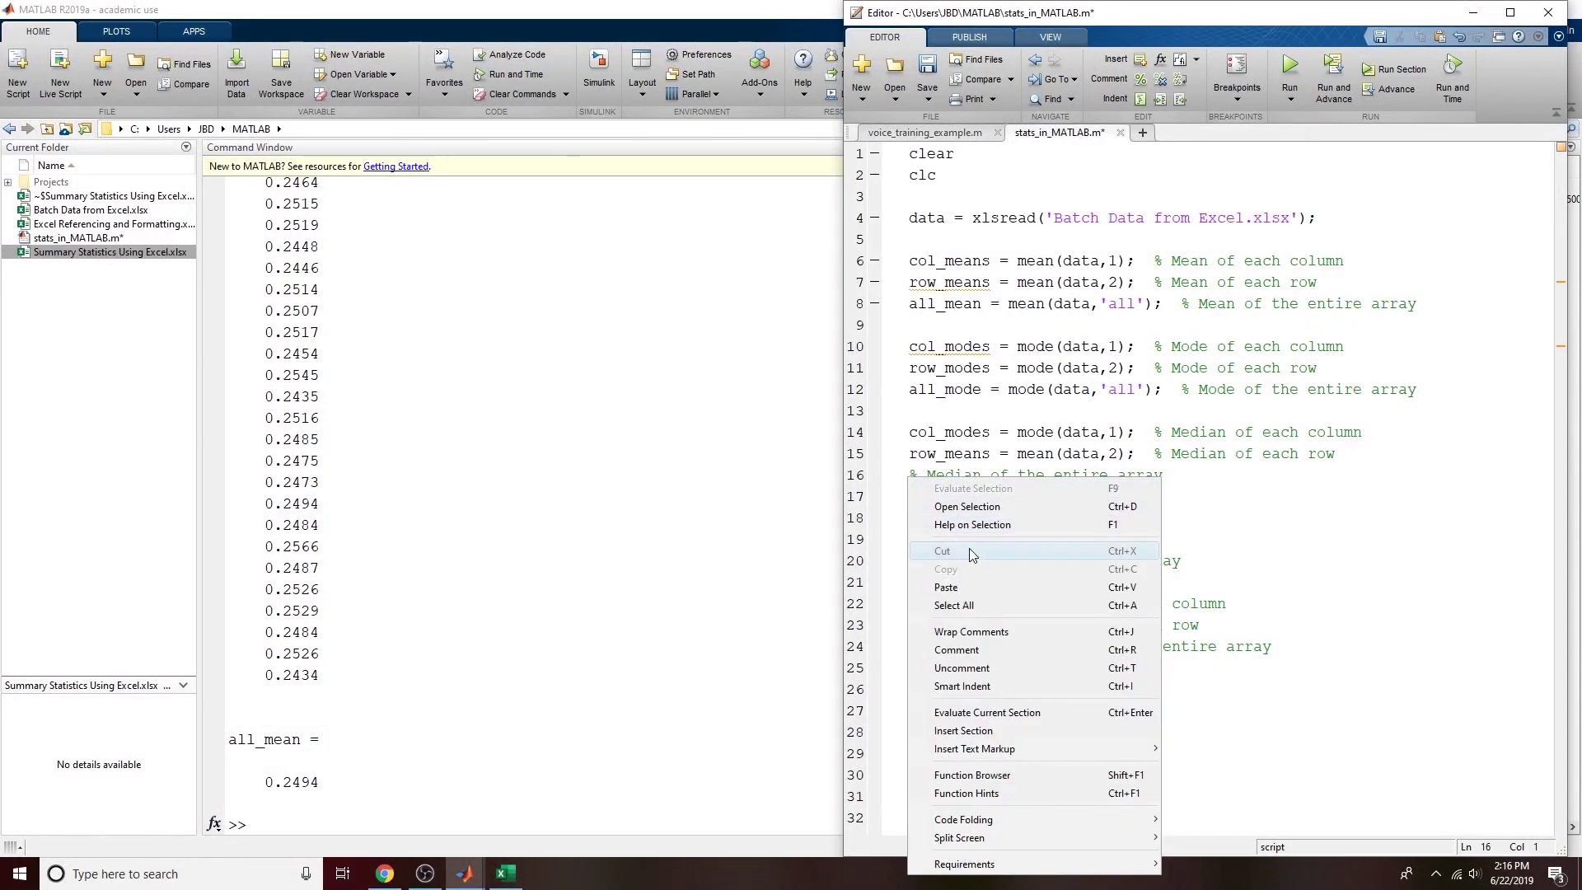
click(970, 584)
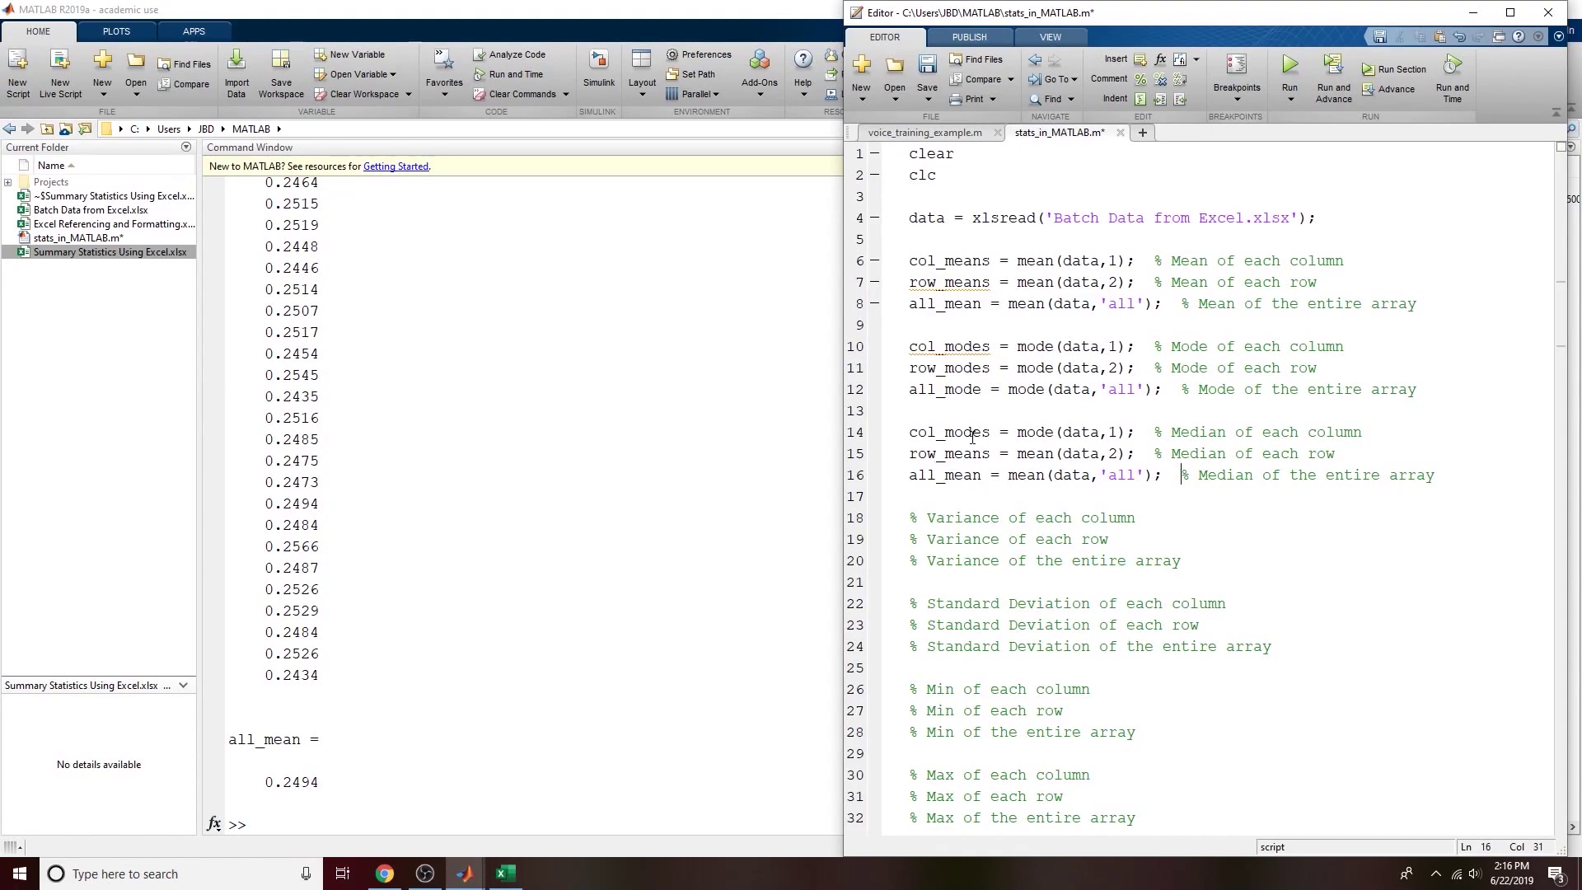
Step: Change the line 16 statement to all_median = median(data,'all'); and select the function name median
click(967, 475)
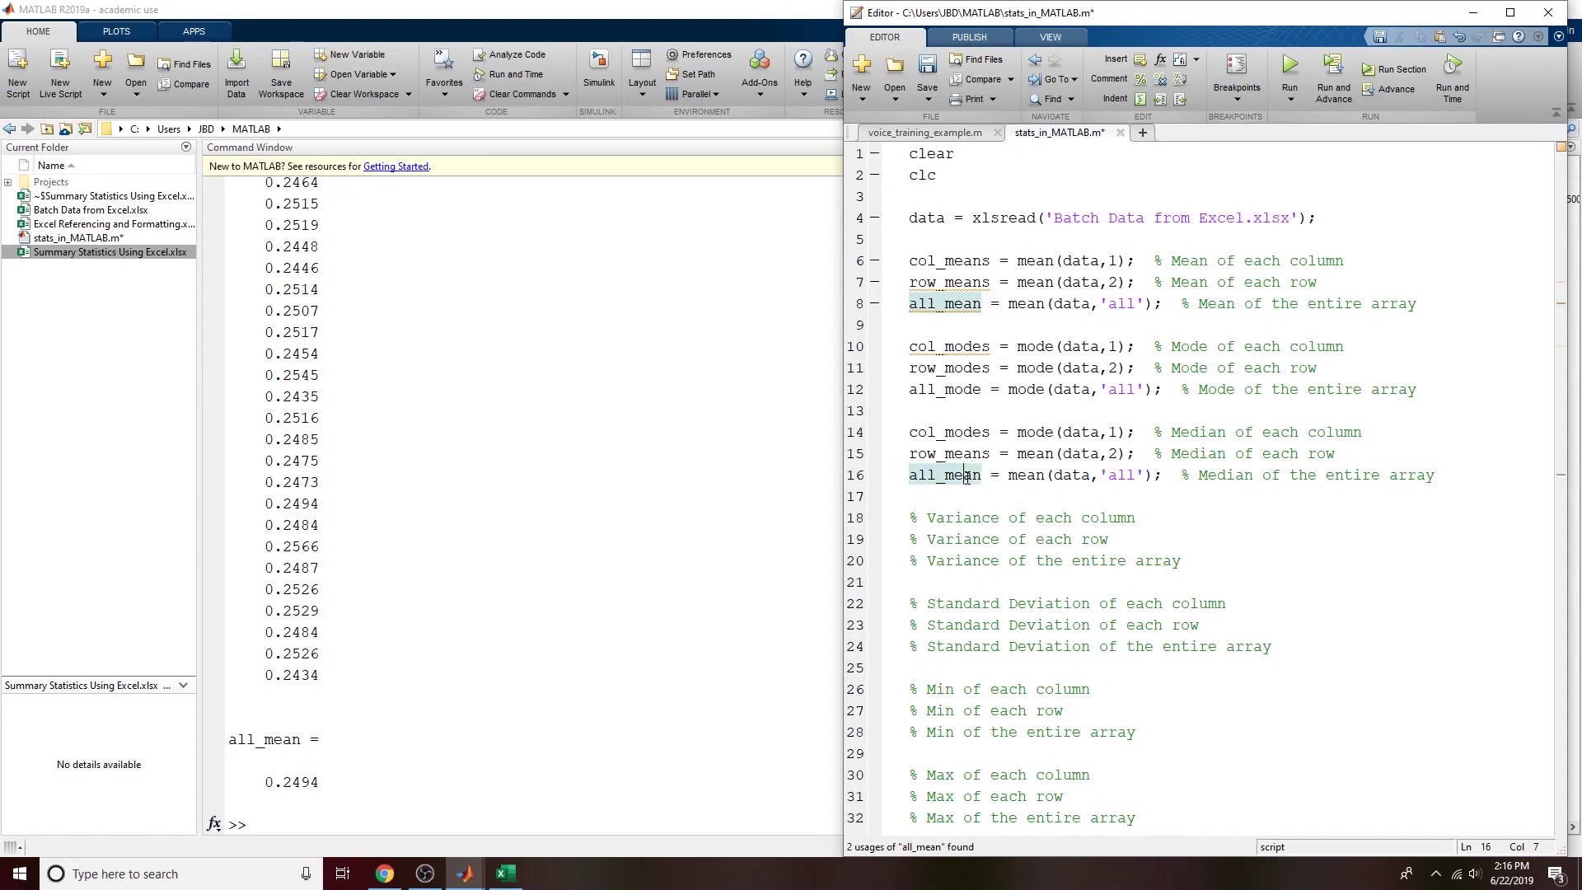
text(di)
click(1044, 475)
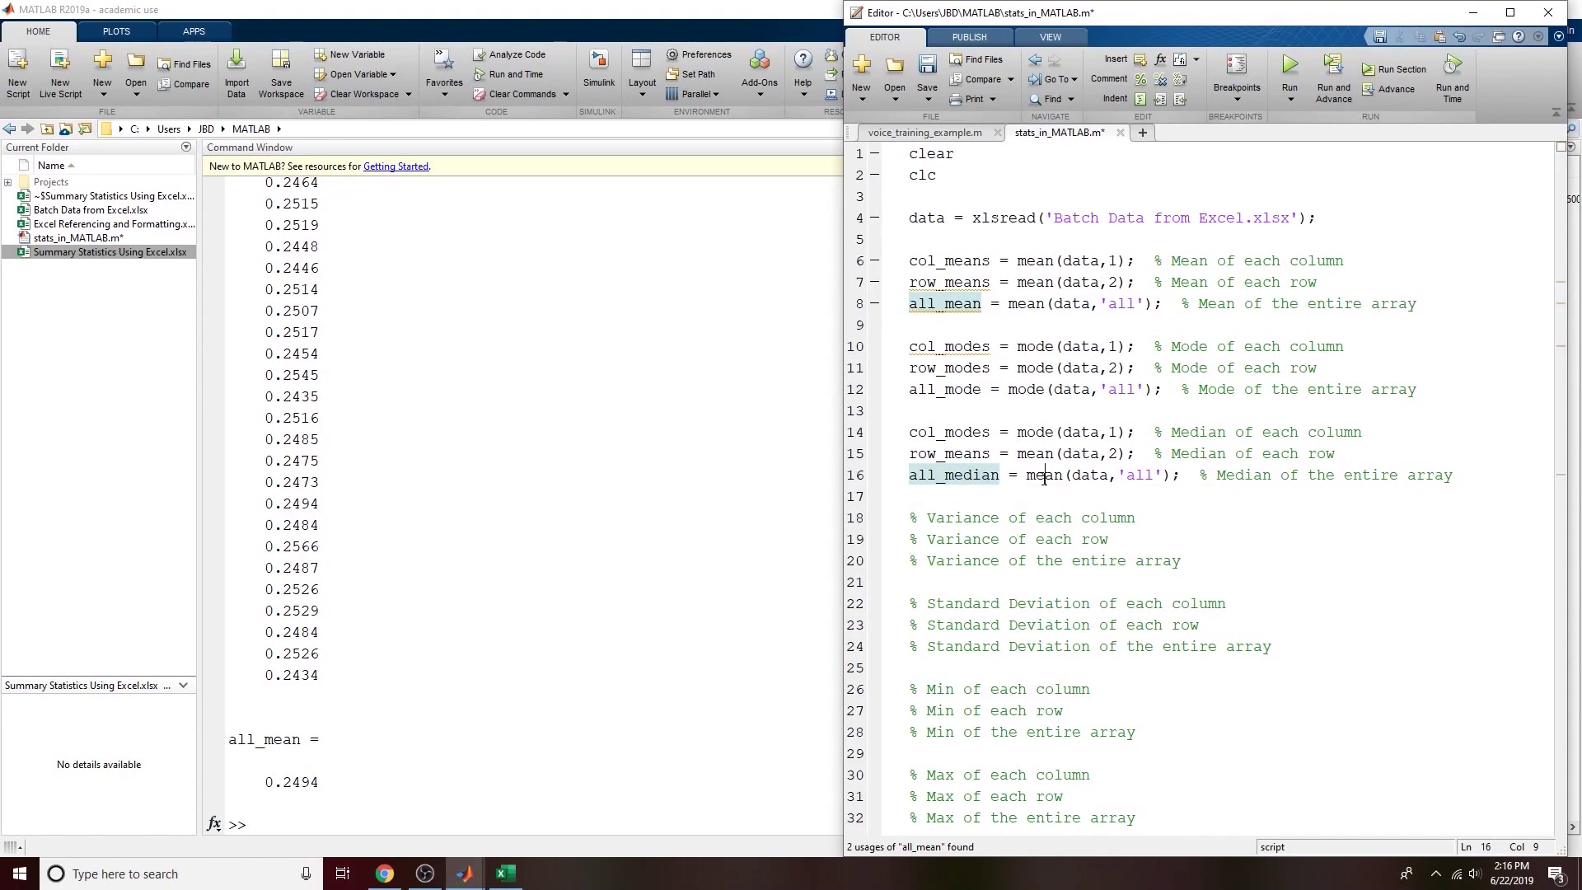
text(di)
double_click(1044, 476)
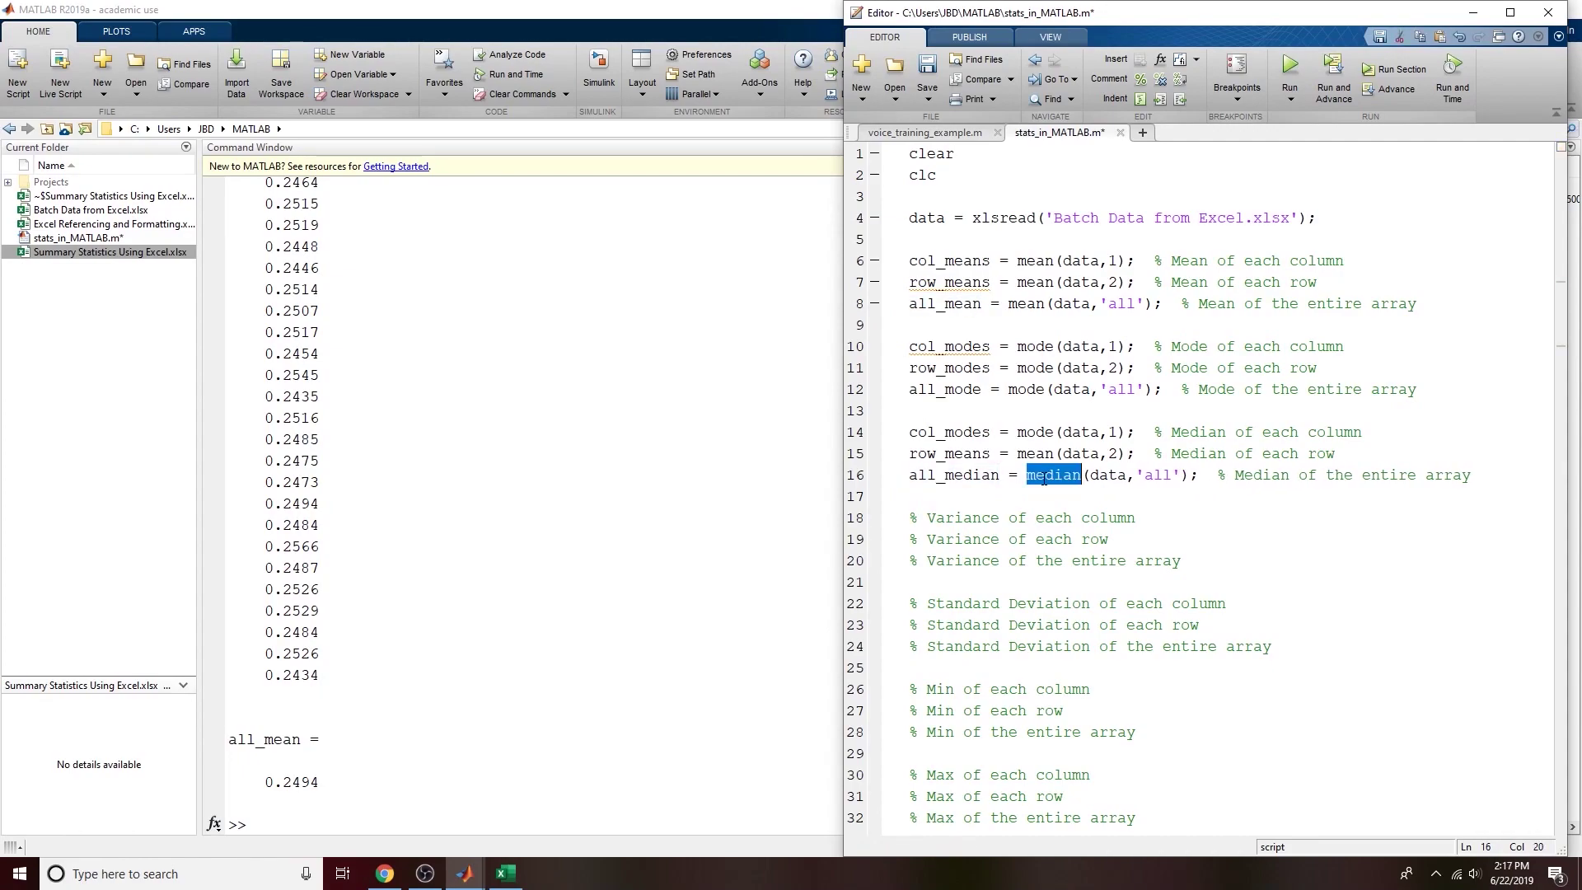
Step: Replace the function names on lines 14 and 15 with median for the column and row calculations
double_click(1041, 455)
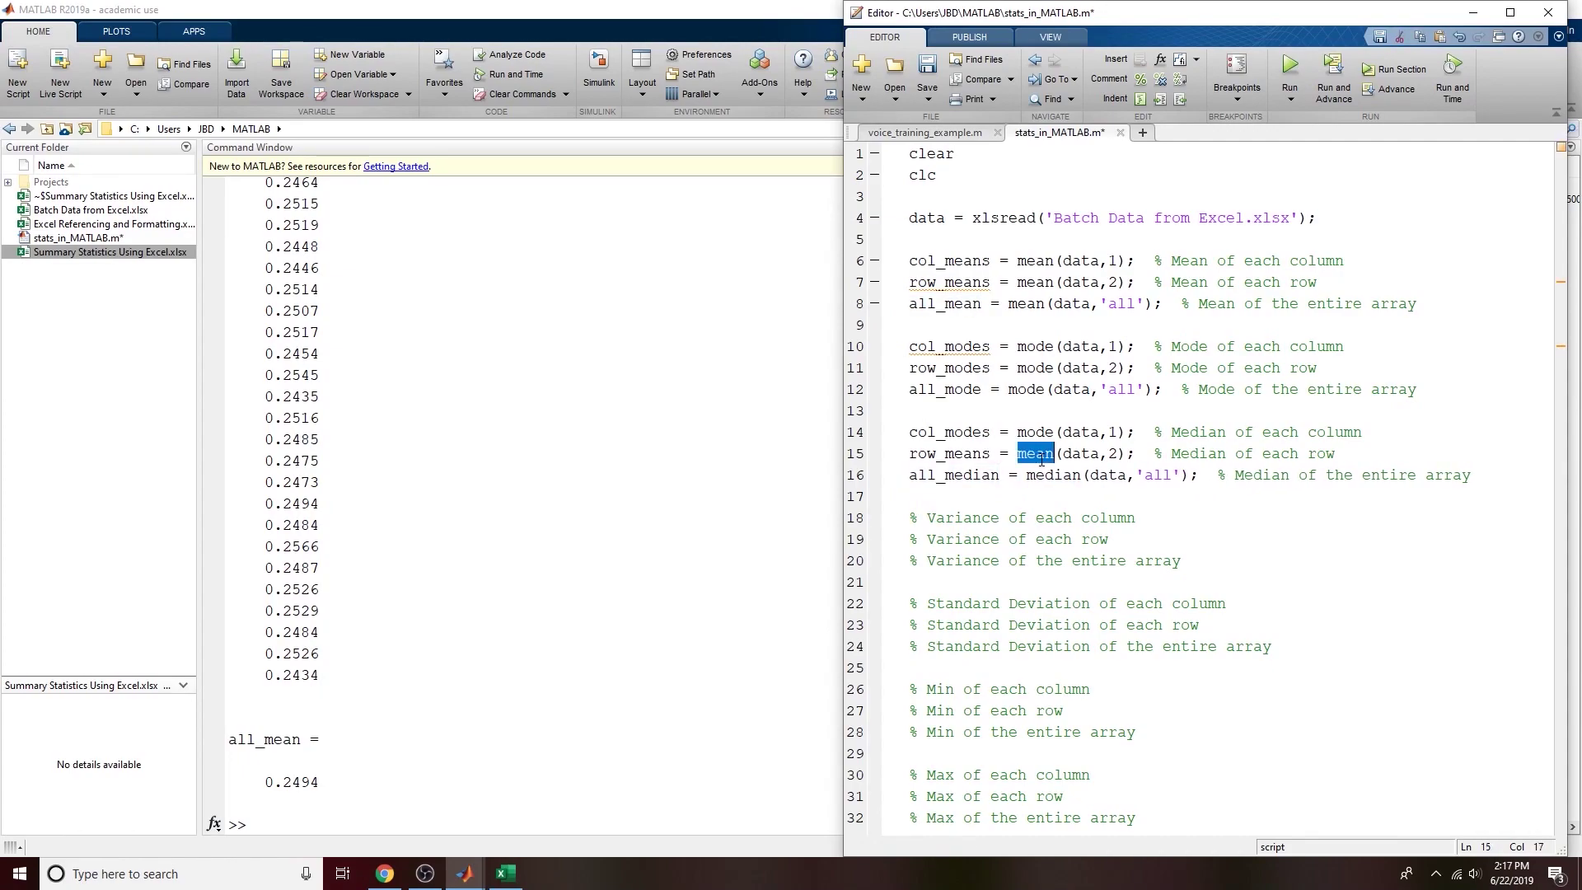
key(ctrl+v)
double_click(1036, 432)
key(ctrl+v)
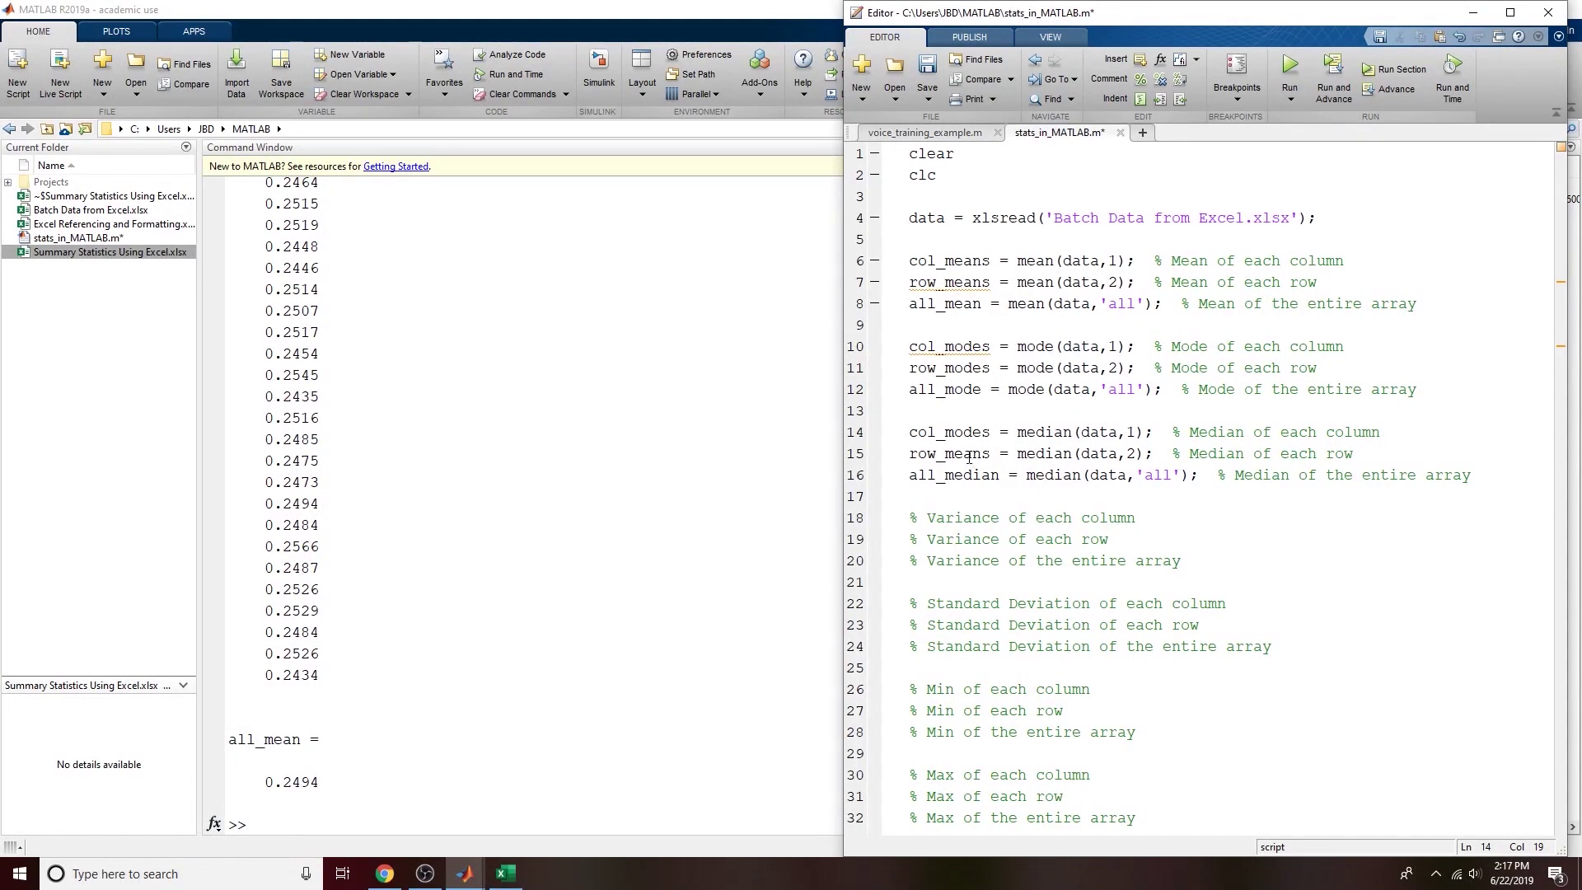
Step: Rename the output variables to row_medians on line 15 and col_medians on line 14
click(970, 457)
text(di)
drag(983, 432, 954, 436)
text(edian)
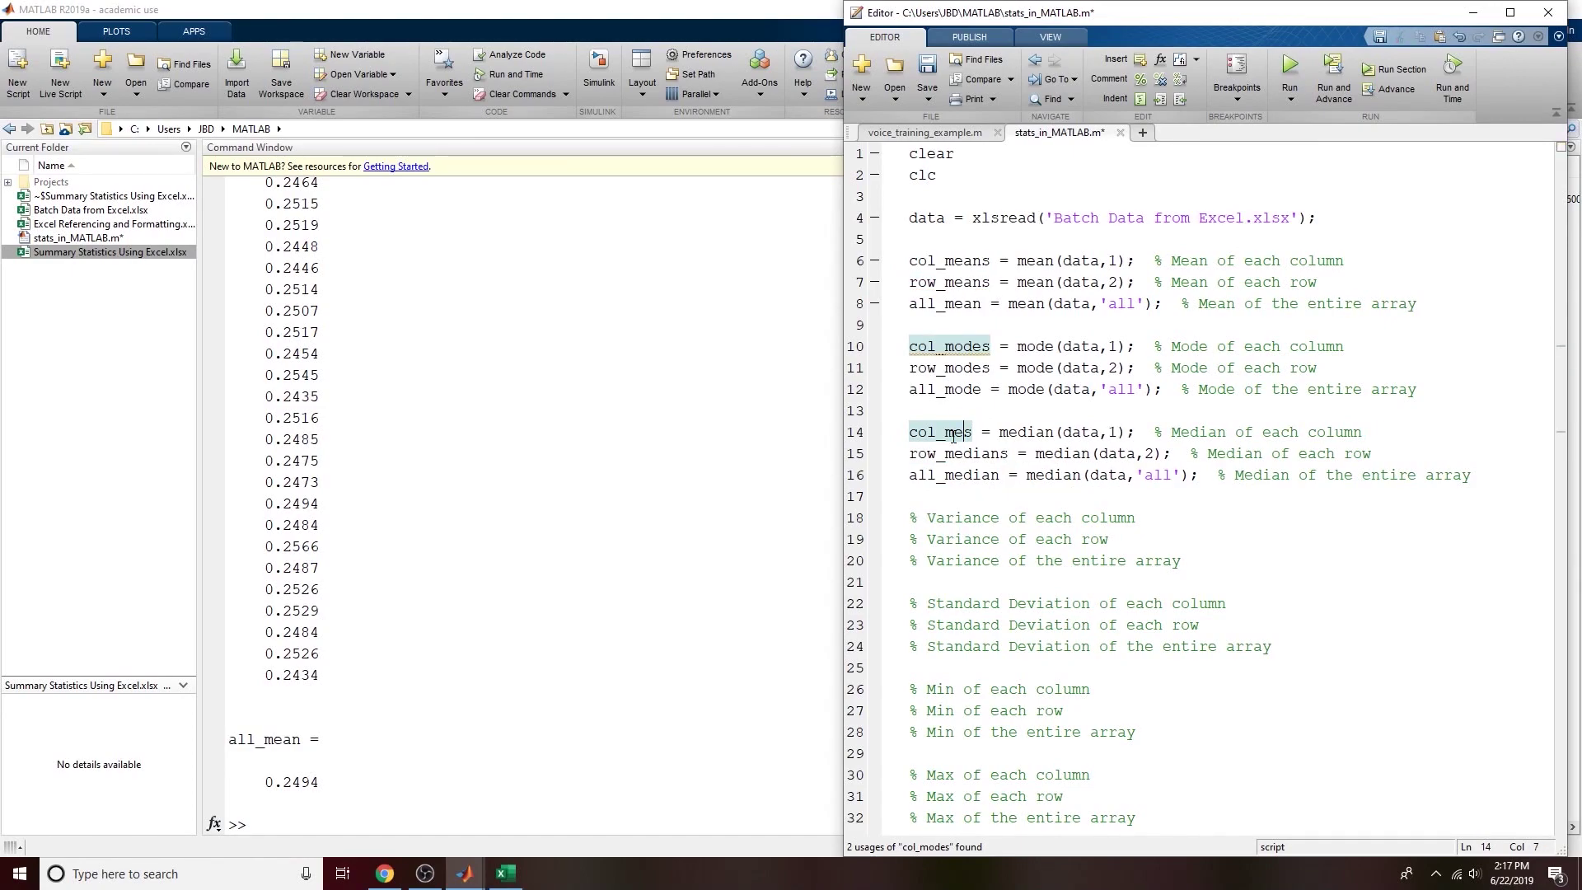
Step: Review the variable names and function calls in the mode and median statements on lines 10 to 16
double_click(975, 454)
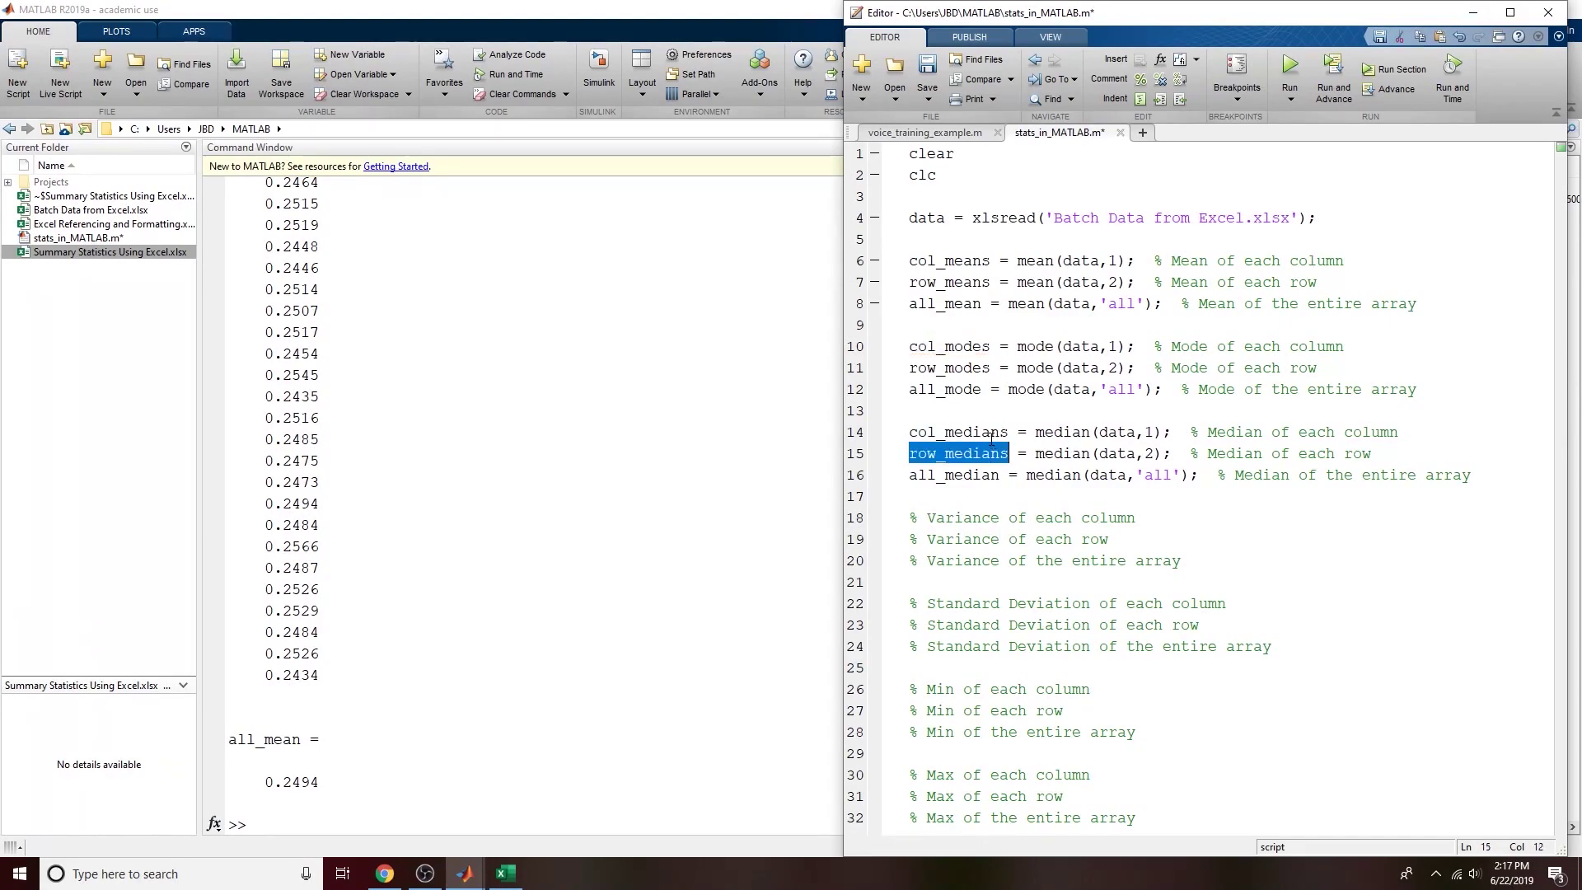
double_click(975, 453)
double_click(964, 475)
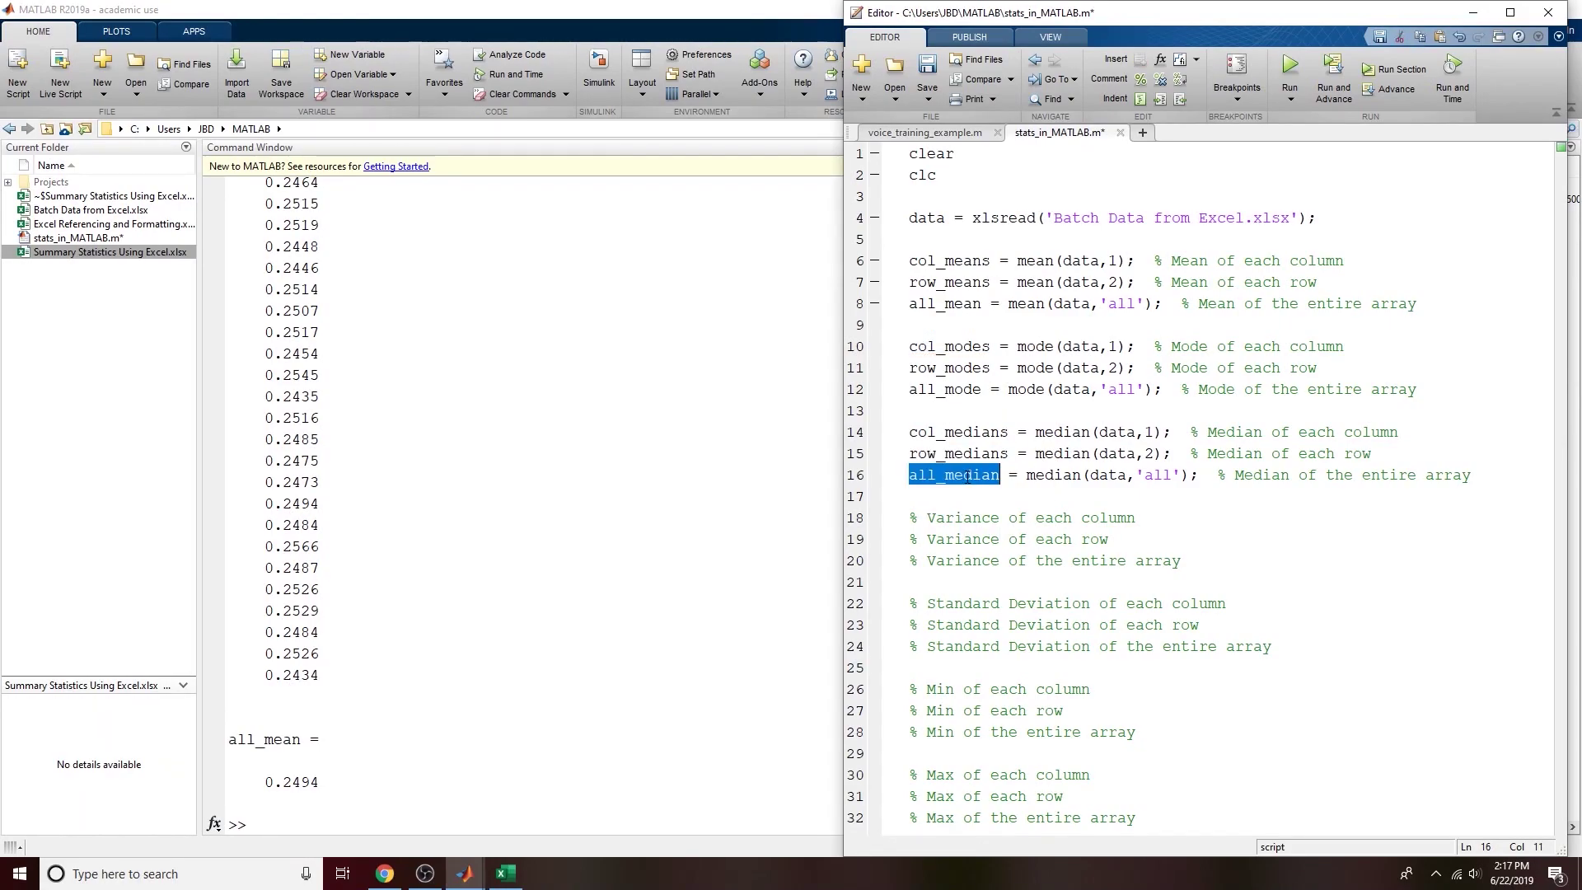
click(1102, 476)
click(1056, 472)
double_click(948, 347)
double_click(948, 368)
double_click(944, 389)
click(1029, 346)
click(973, 410)
click(1216, 488)
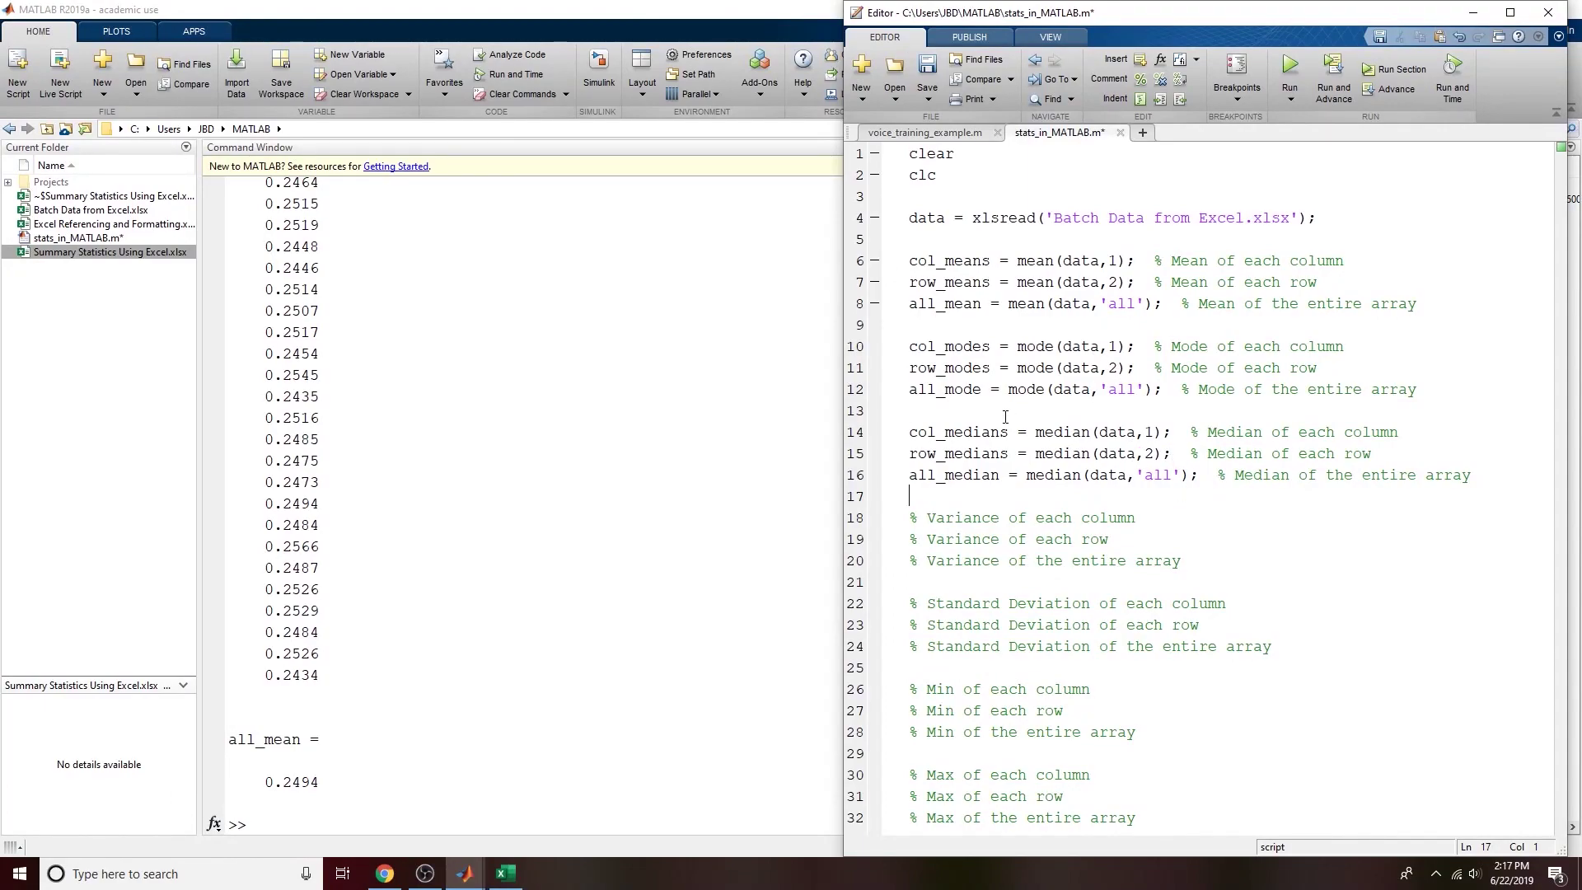
Step: Run the script, check the mean, mode and median variables in the workspace, and check the statements' semicolons on lines 6 to 16
click(1332, 91)
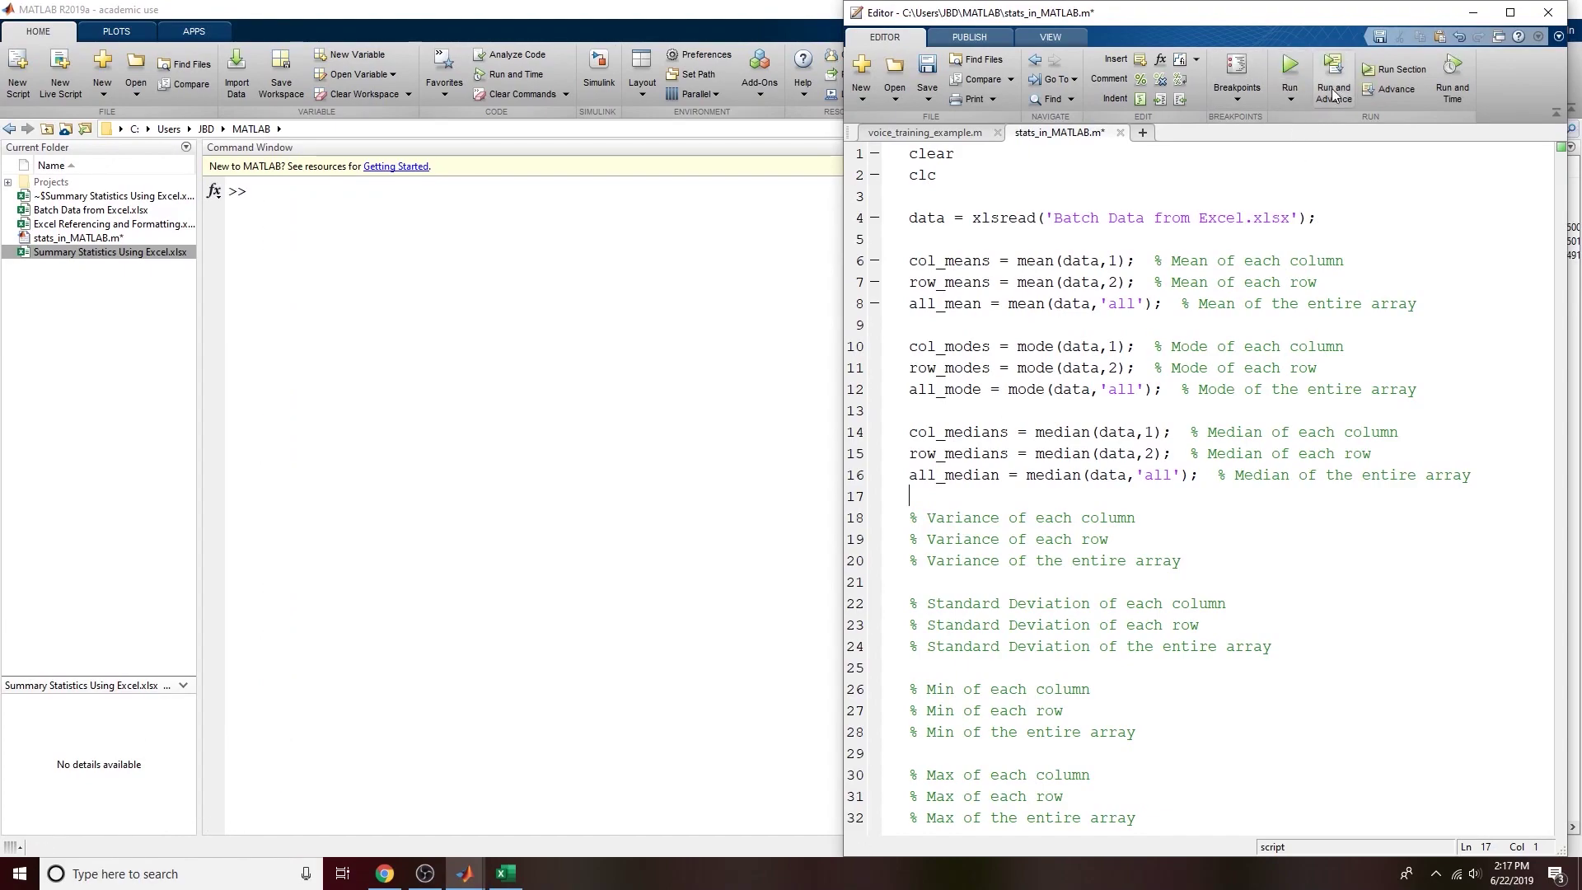
click(681, 401)
drag(1353, 349, 1276, 357)
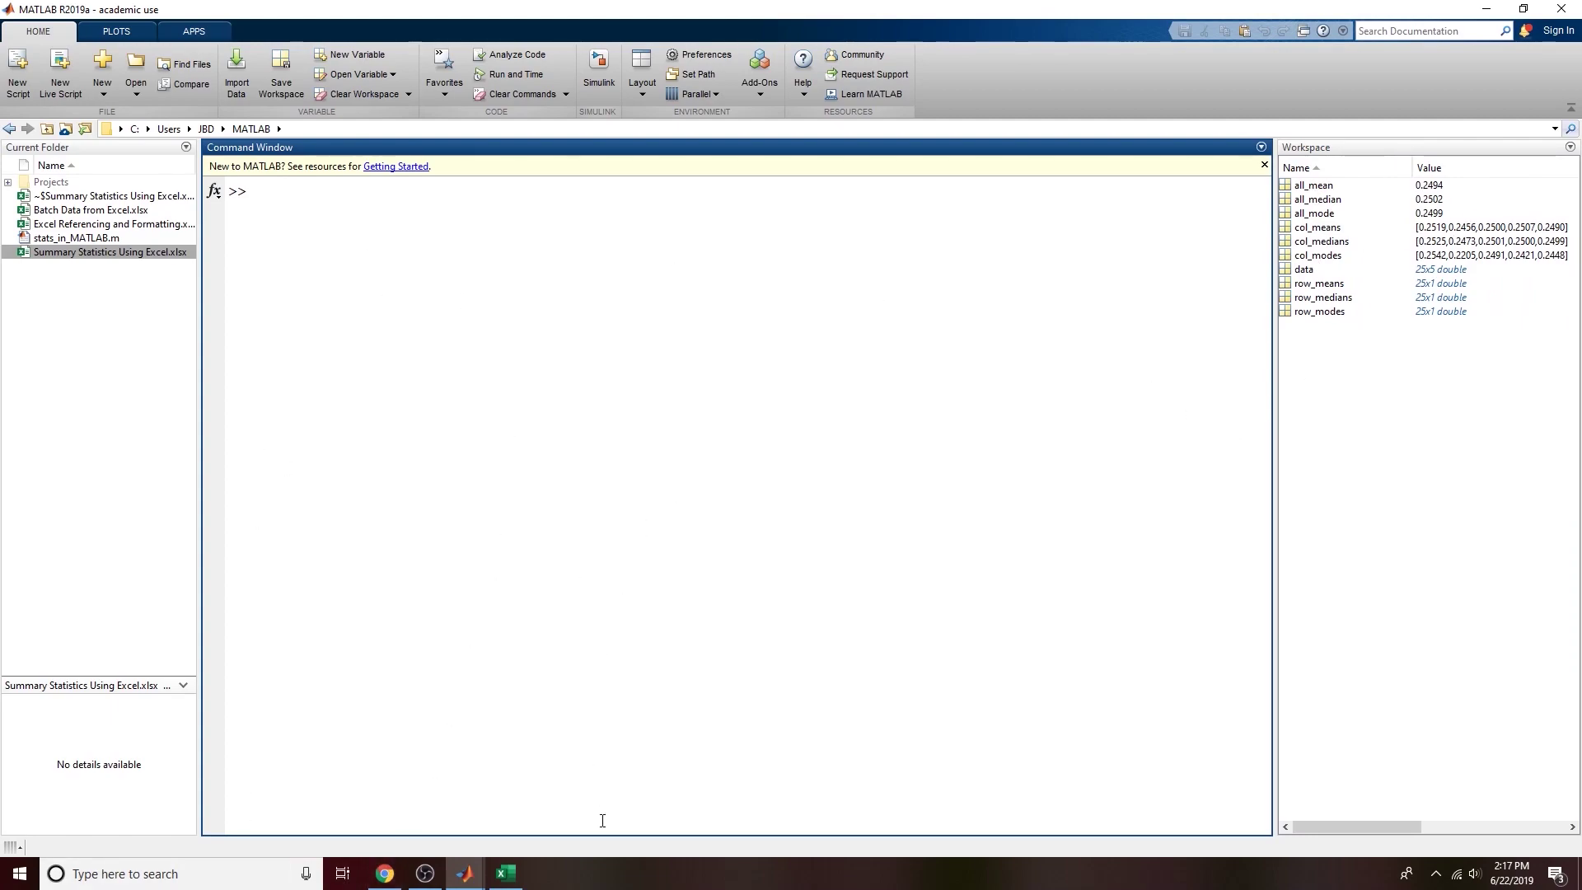
key(alt+Tab)
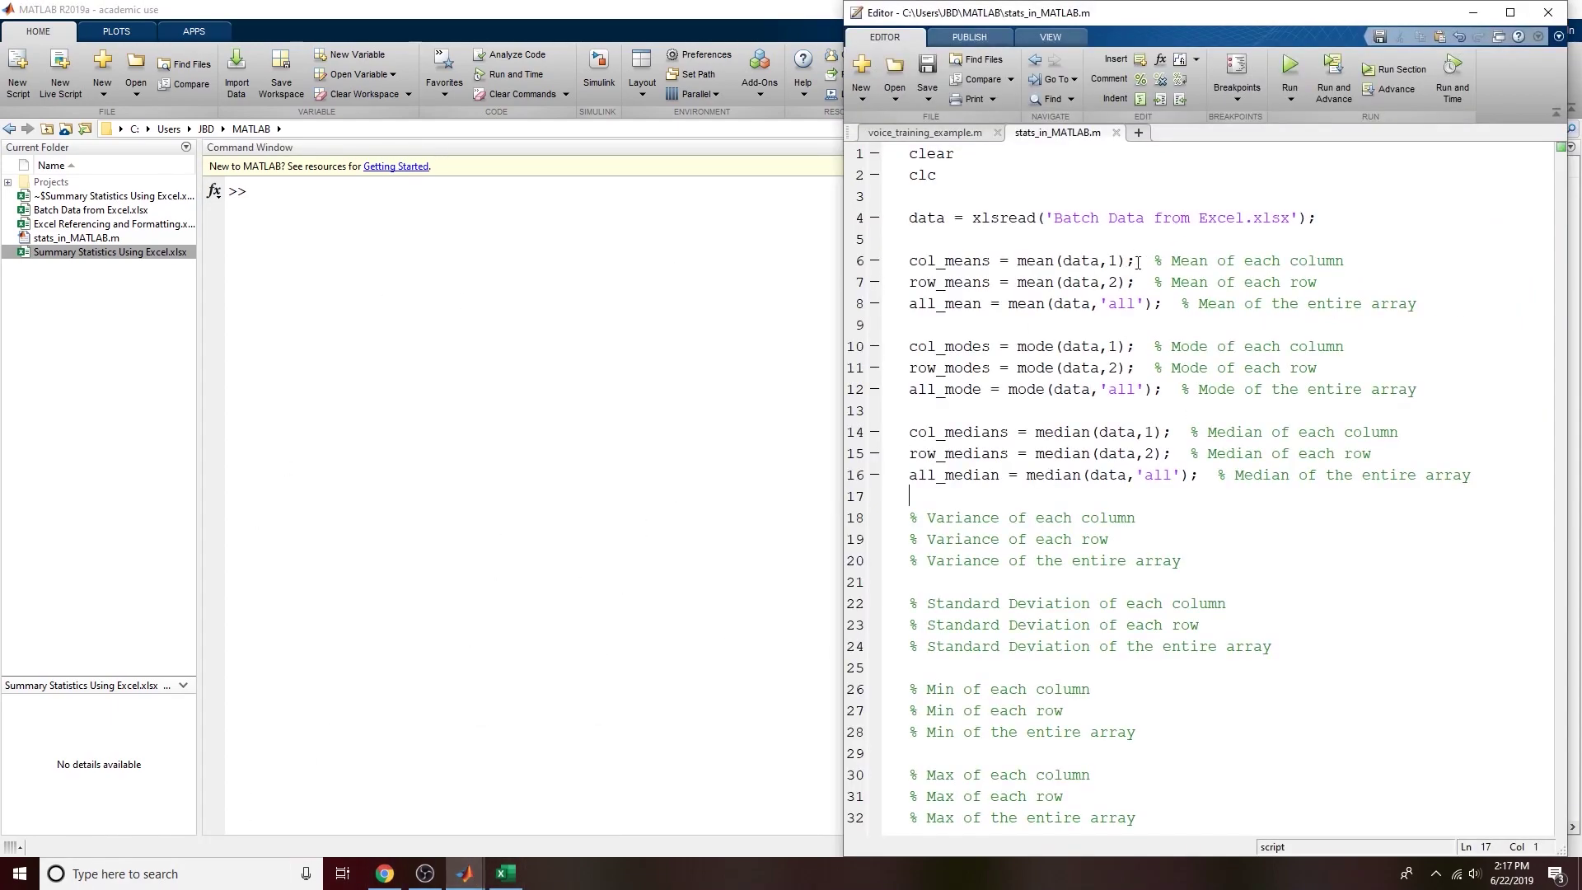
drag(1126, 260, 1199, 475)
click(593, 449)
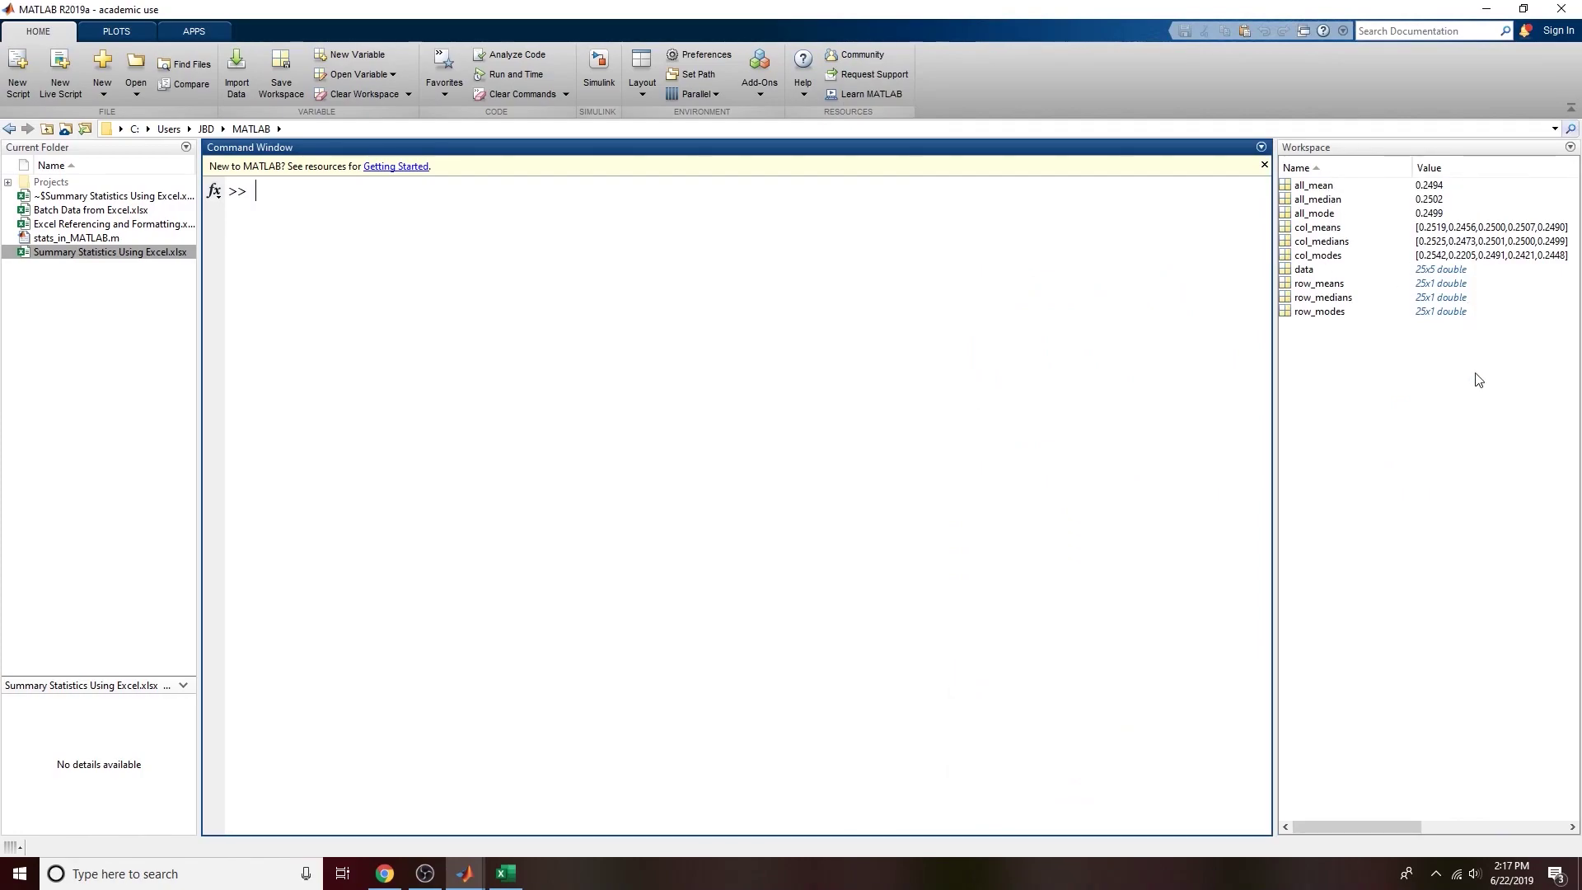
Step: Inspect all_mean, all_median, col_means, col_medians and col_modes in the variable viewer, then close the viewer
click(1315, 188)
double_click(1313, 192)
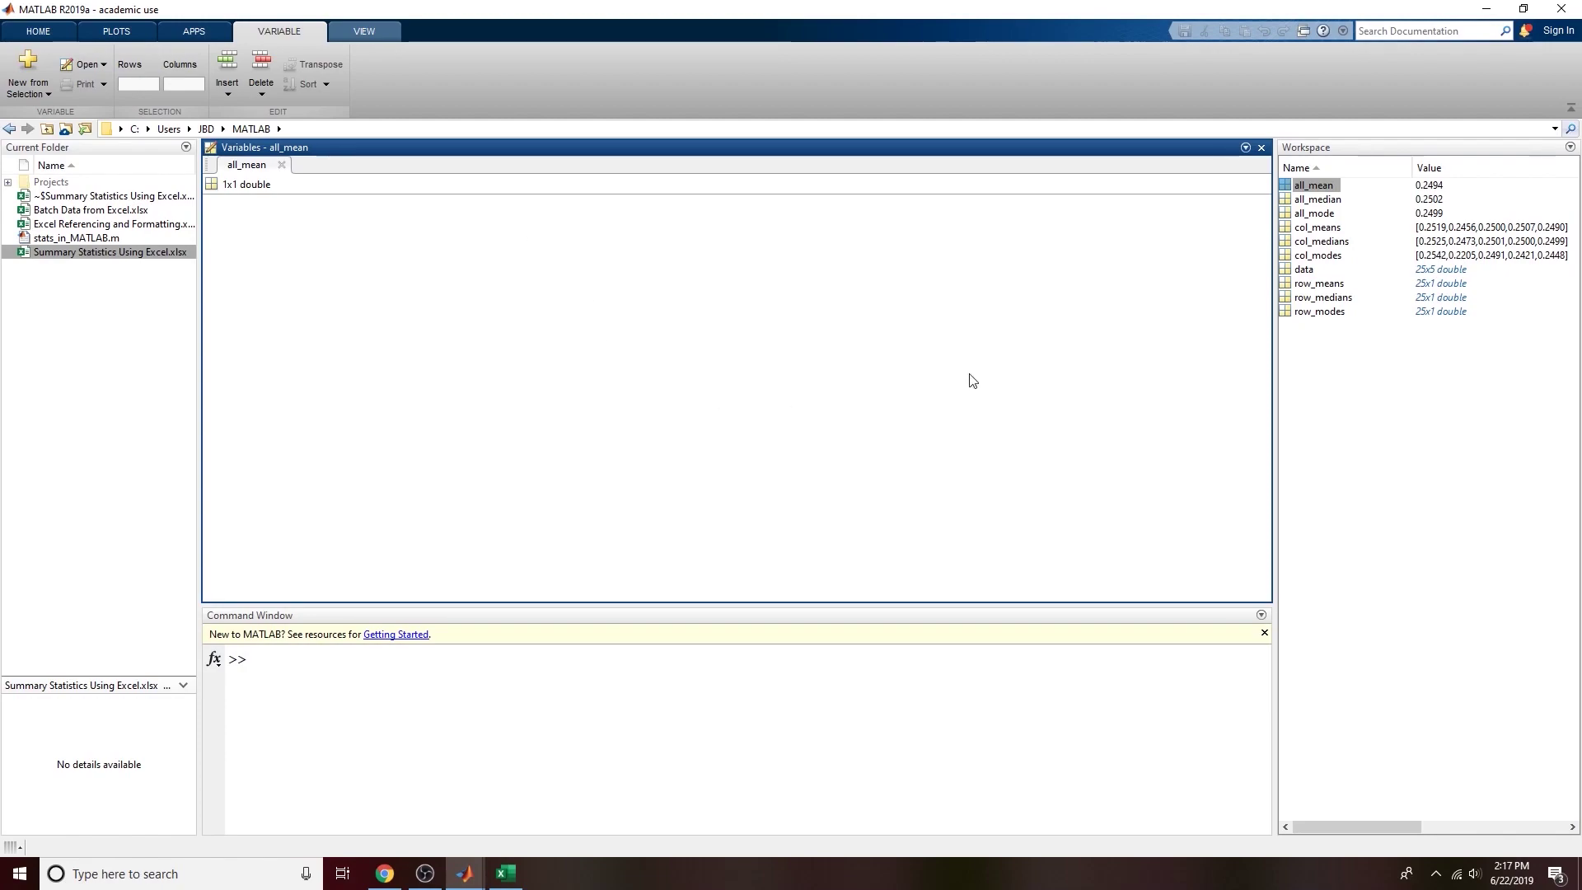
double_click(1320, 201)
double_click(1288, 214)
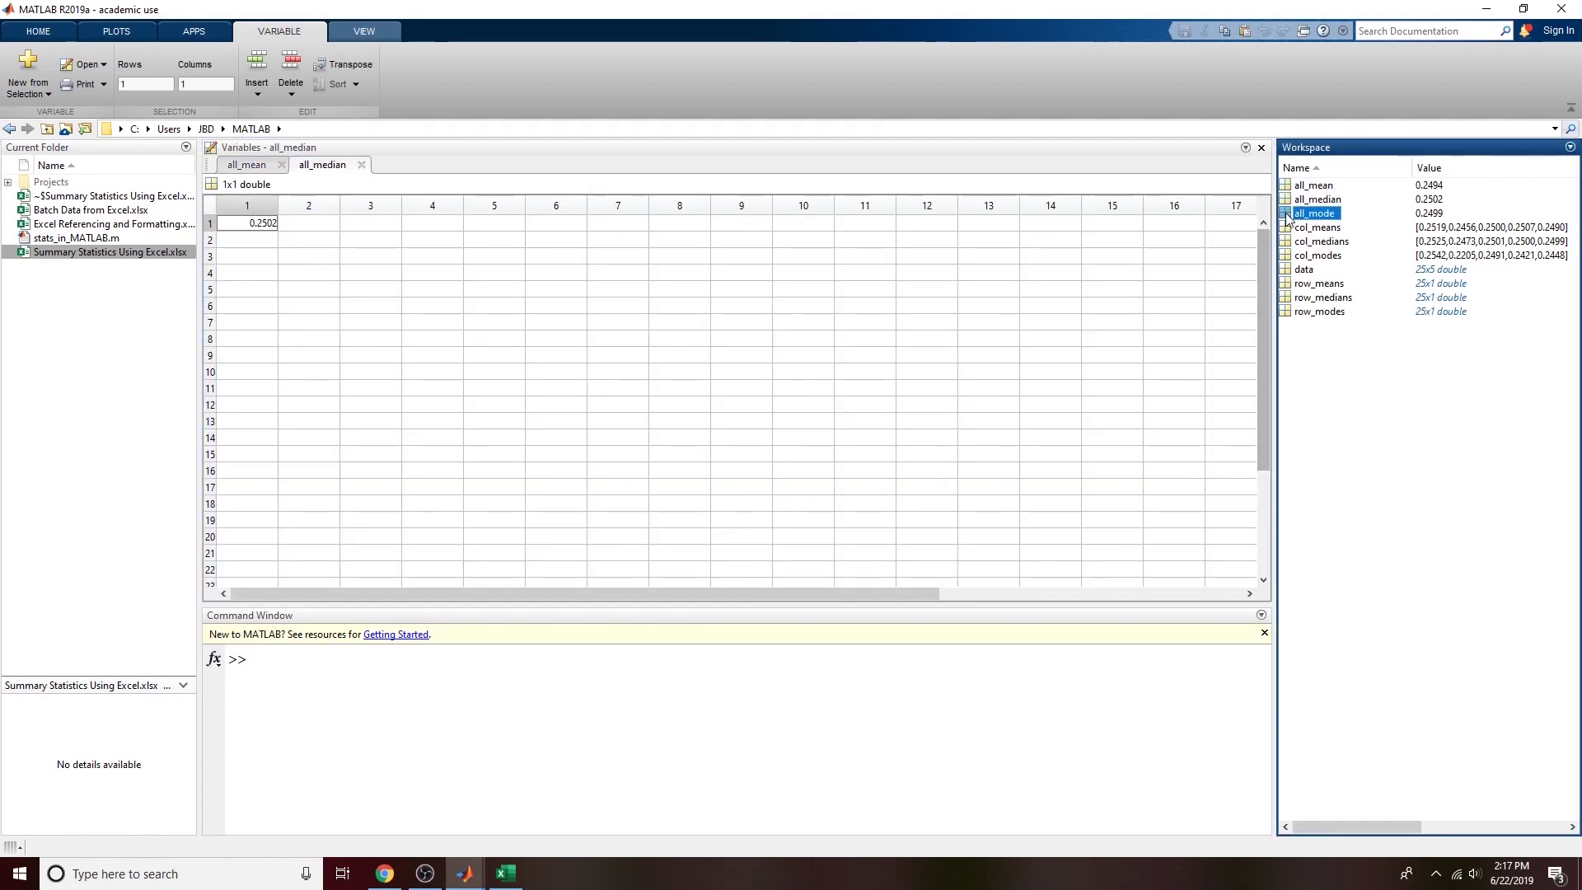
double_click(1319, 227)
double_click(1322, 241)
click(1319, 256)
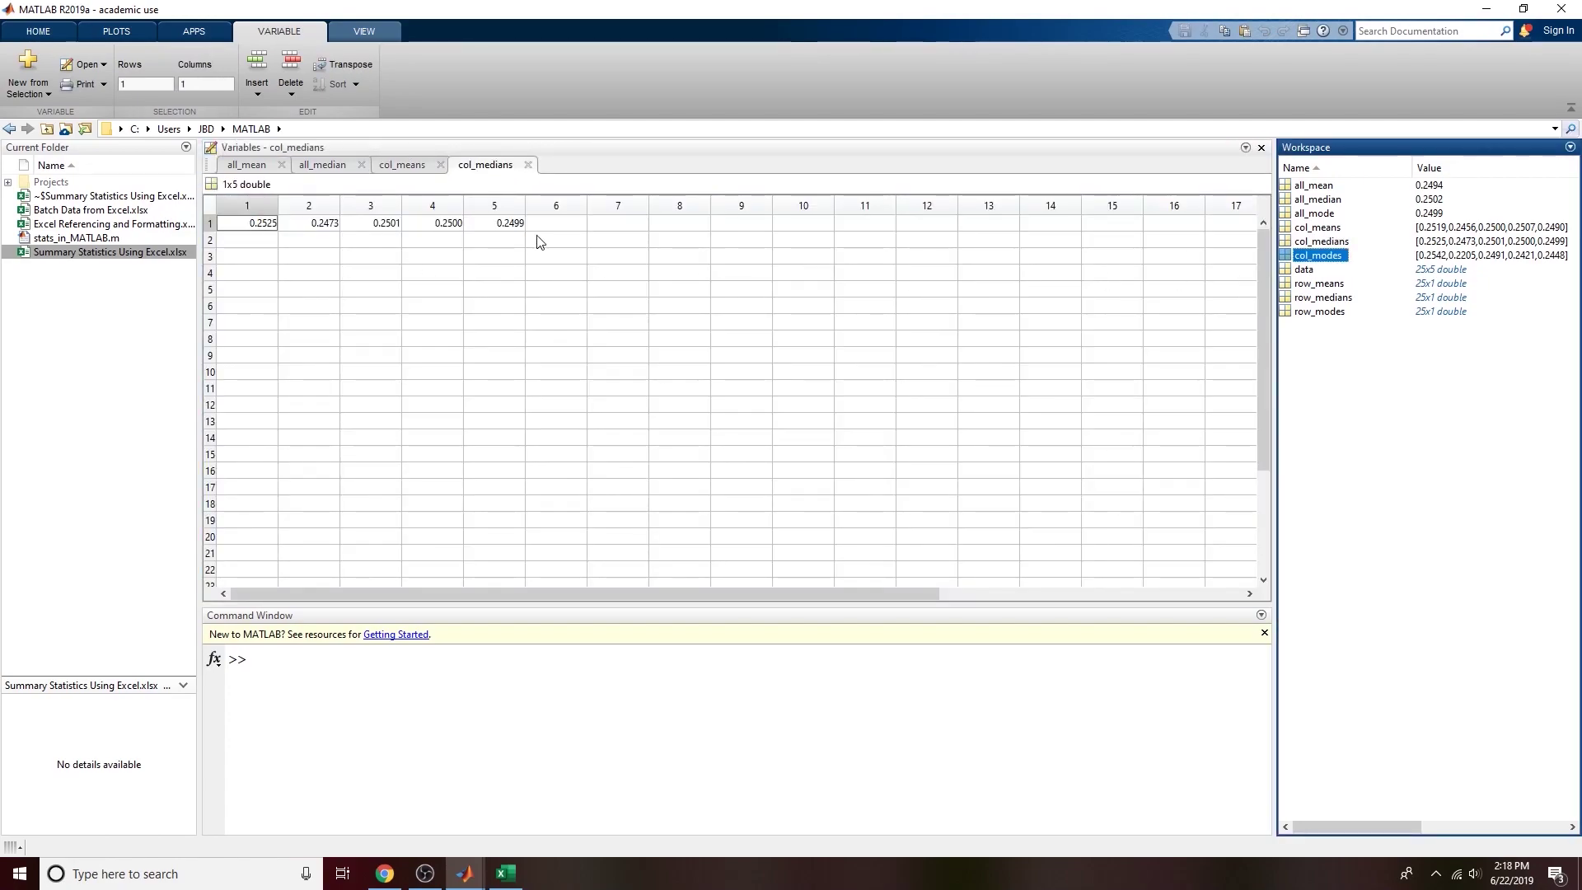
double_click(1319, 256)
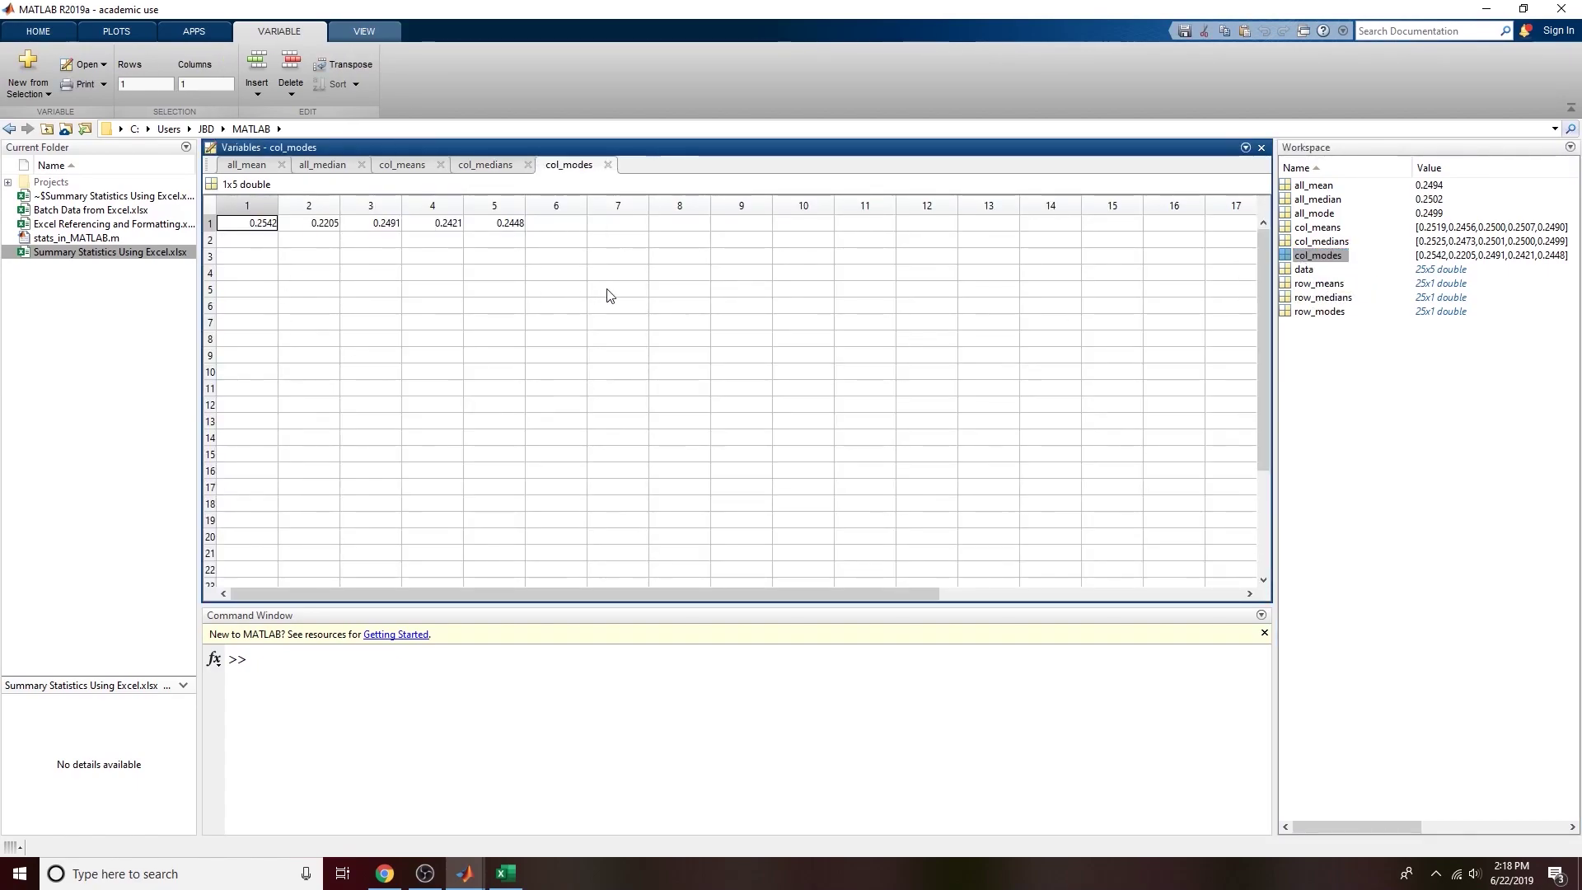
click(1262, 148)
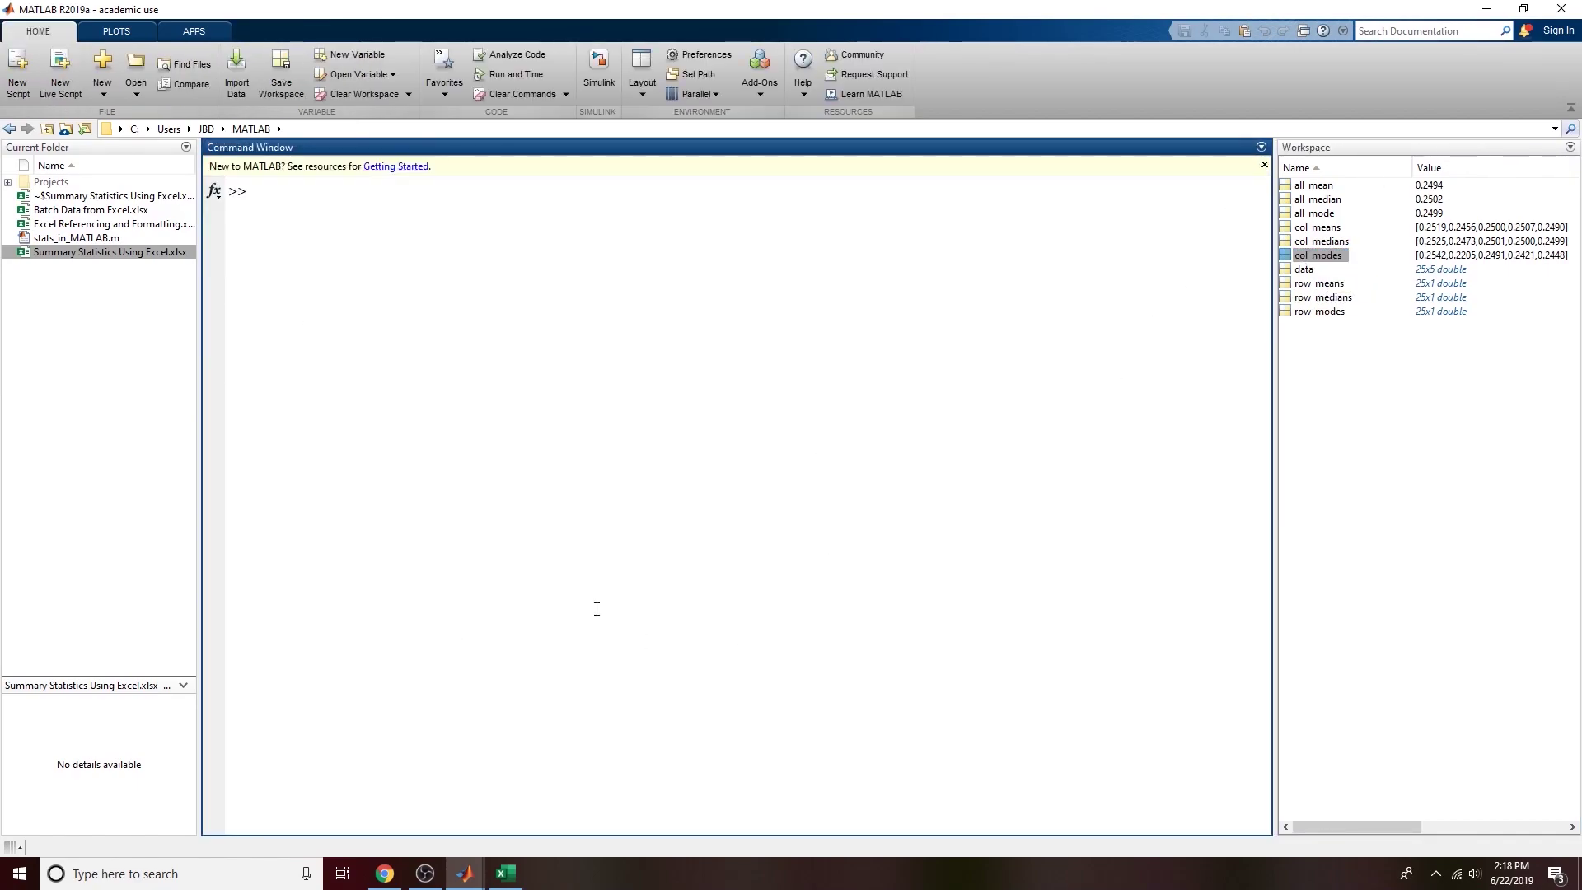
Step: Copy col_medians = median(data,1); from line 14 to before the "Variance of each column" comment on line 18
mouse_move(465, 874)
click(552, 816)
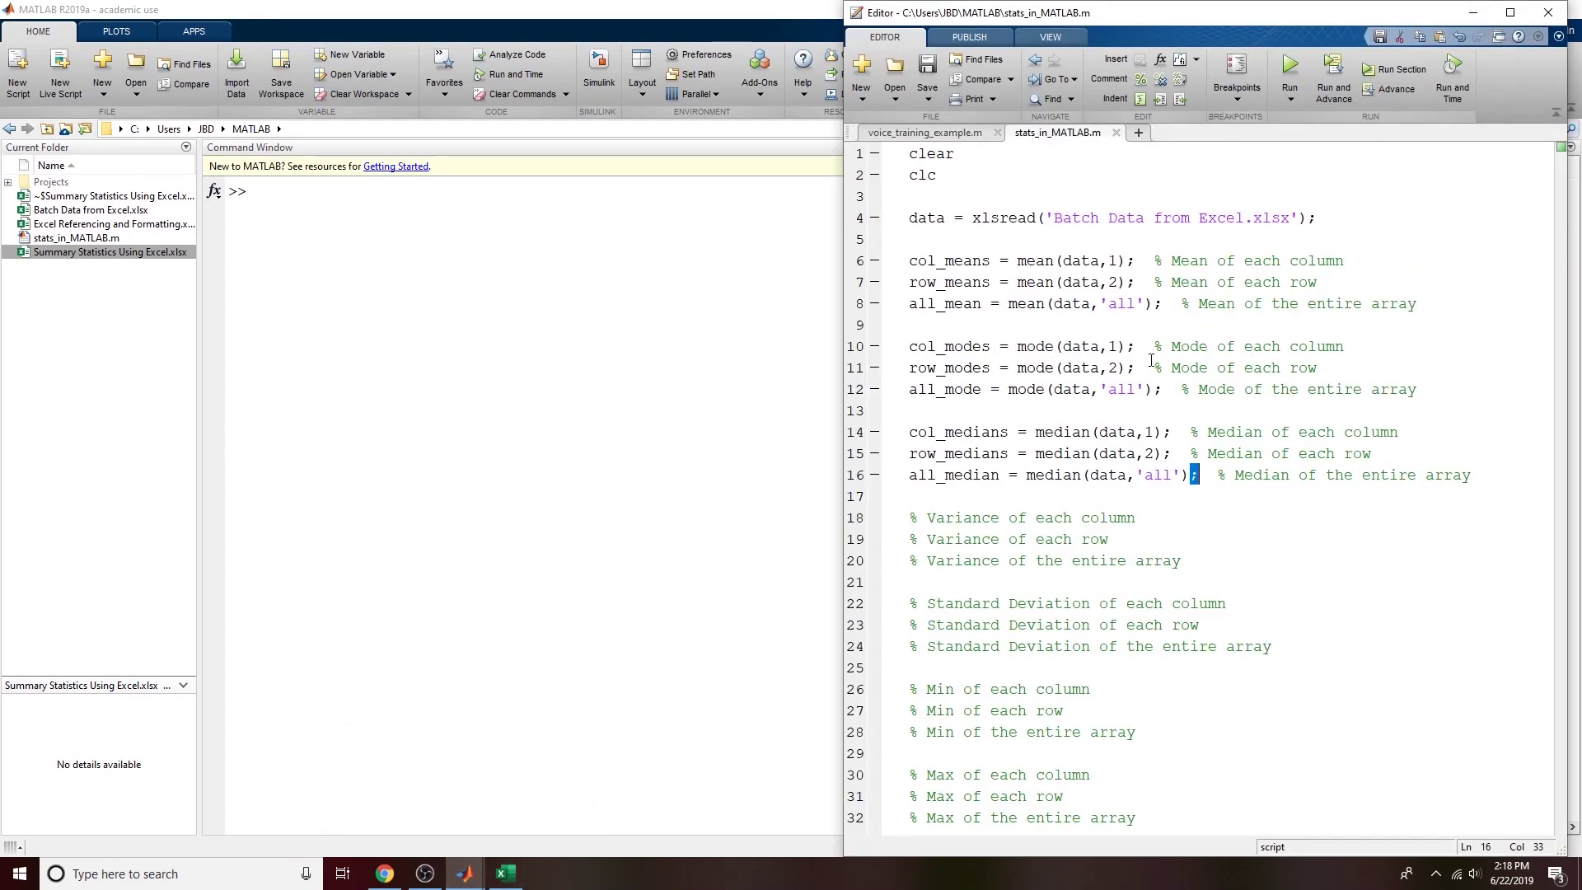
triple_click(910, 518)
triple_click(909, 432)
click(910, 432)
shift+click(1185, 432)
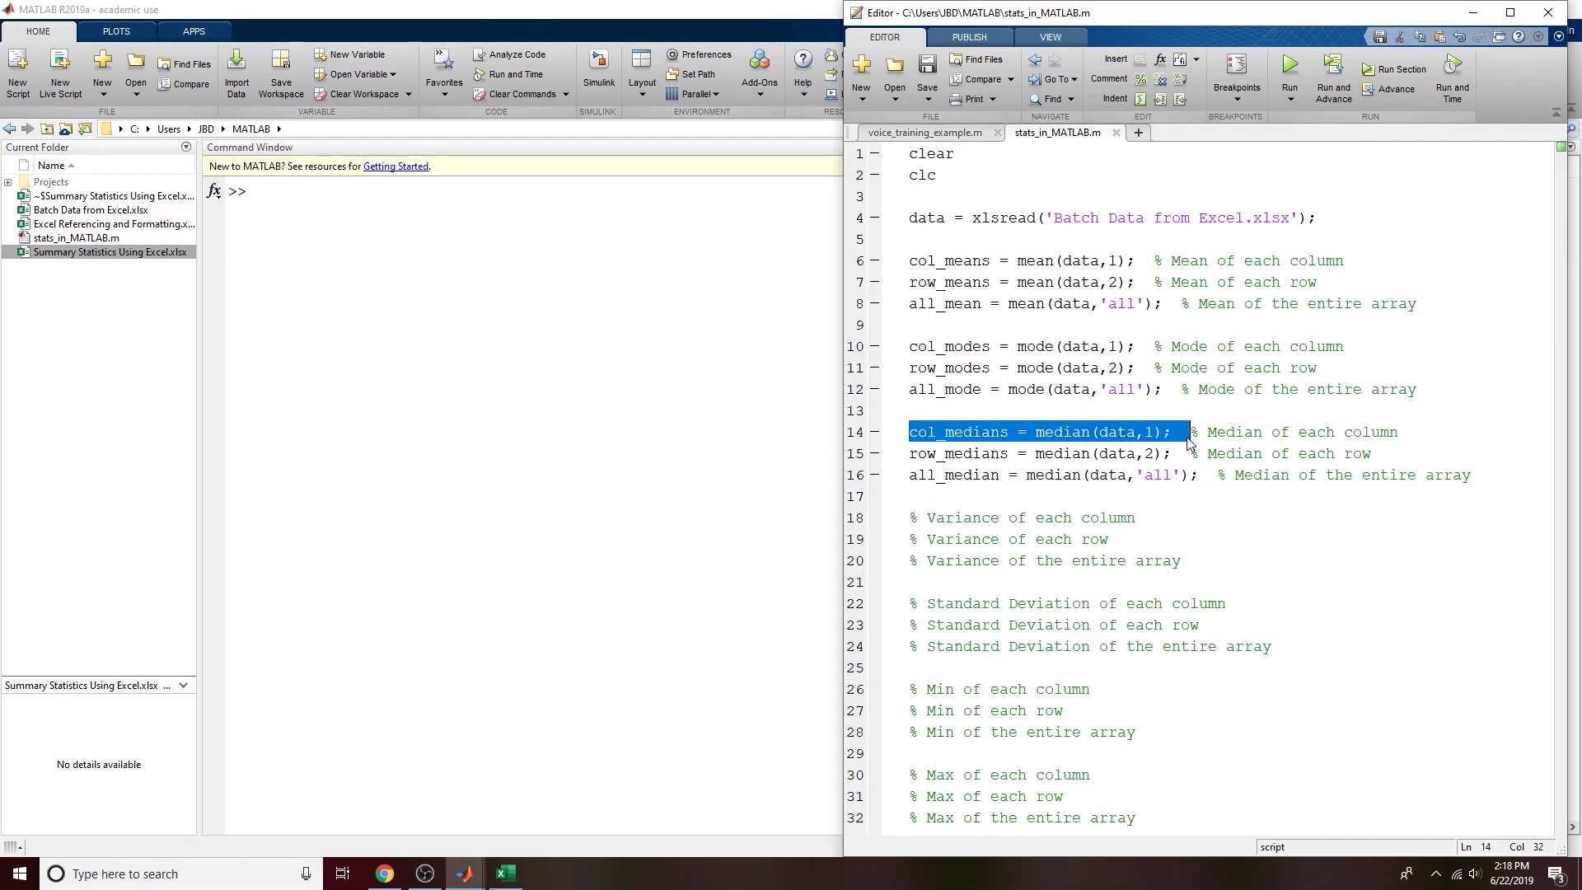
key(ctrl+c)
click(910, 517)
key(ctrl+v)
Step: Change the line 18 statement to col_variances = var(data,1);
drag(1009, 520, 948, 527)
text(variances)
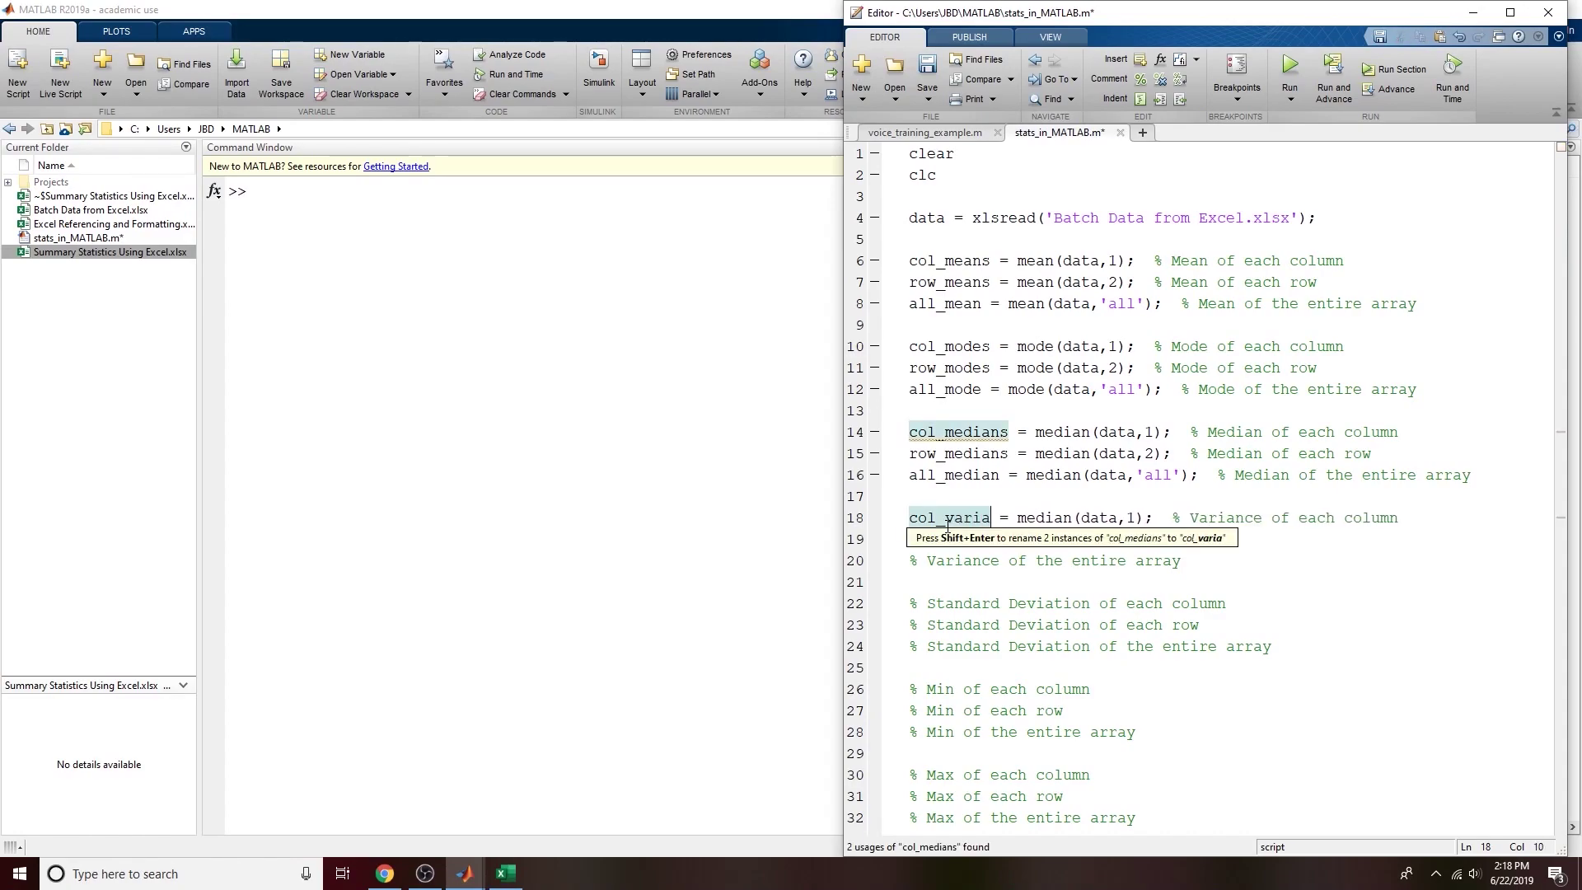
double_click(1072, 517)
text(var)
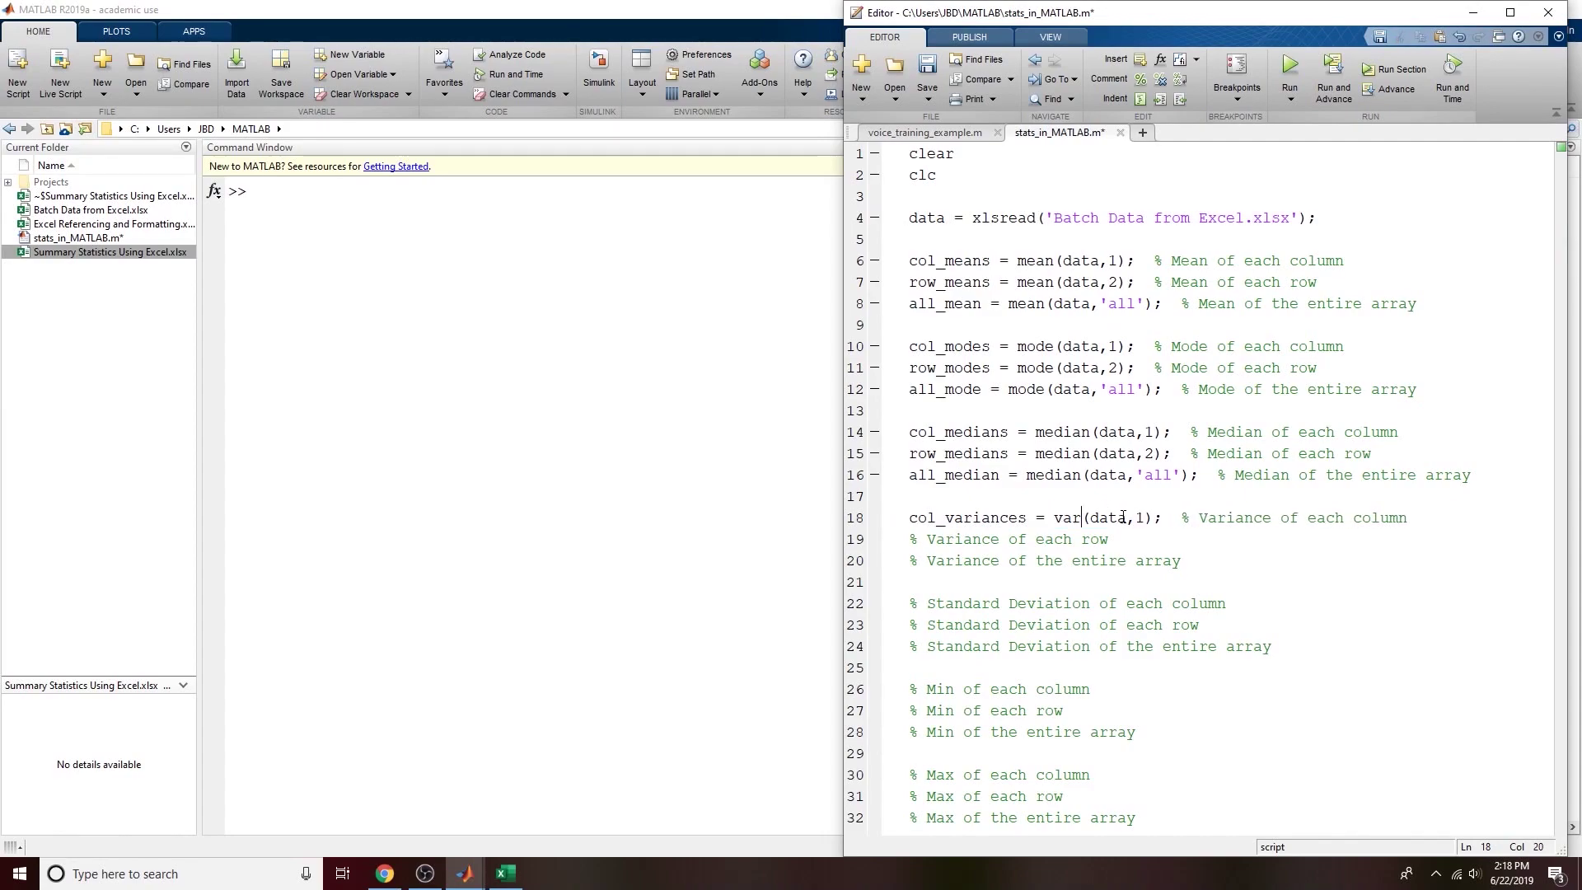
click(1154, 562)
drag(910, 519, 1154, 519)
click(1192, 521)
Step: Display the help text for the var function in the Command Window and go to its beginning
click(536, 354)
text(help var)
key(Return)
scroll(518, 404, up, 6)
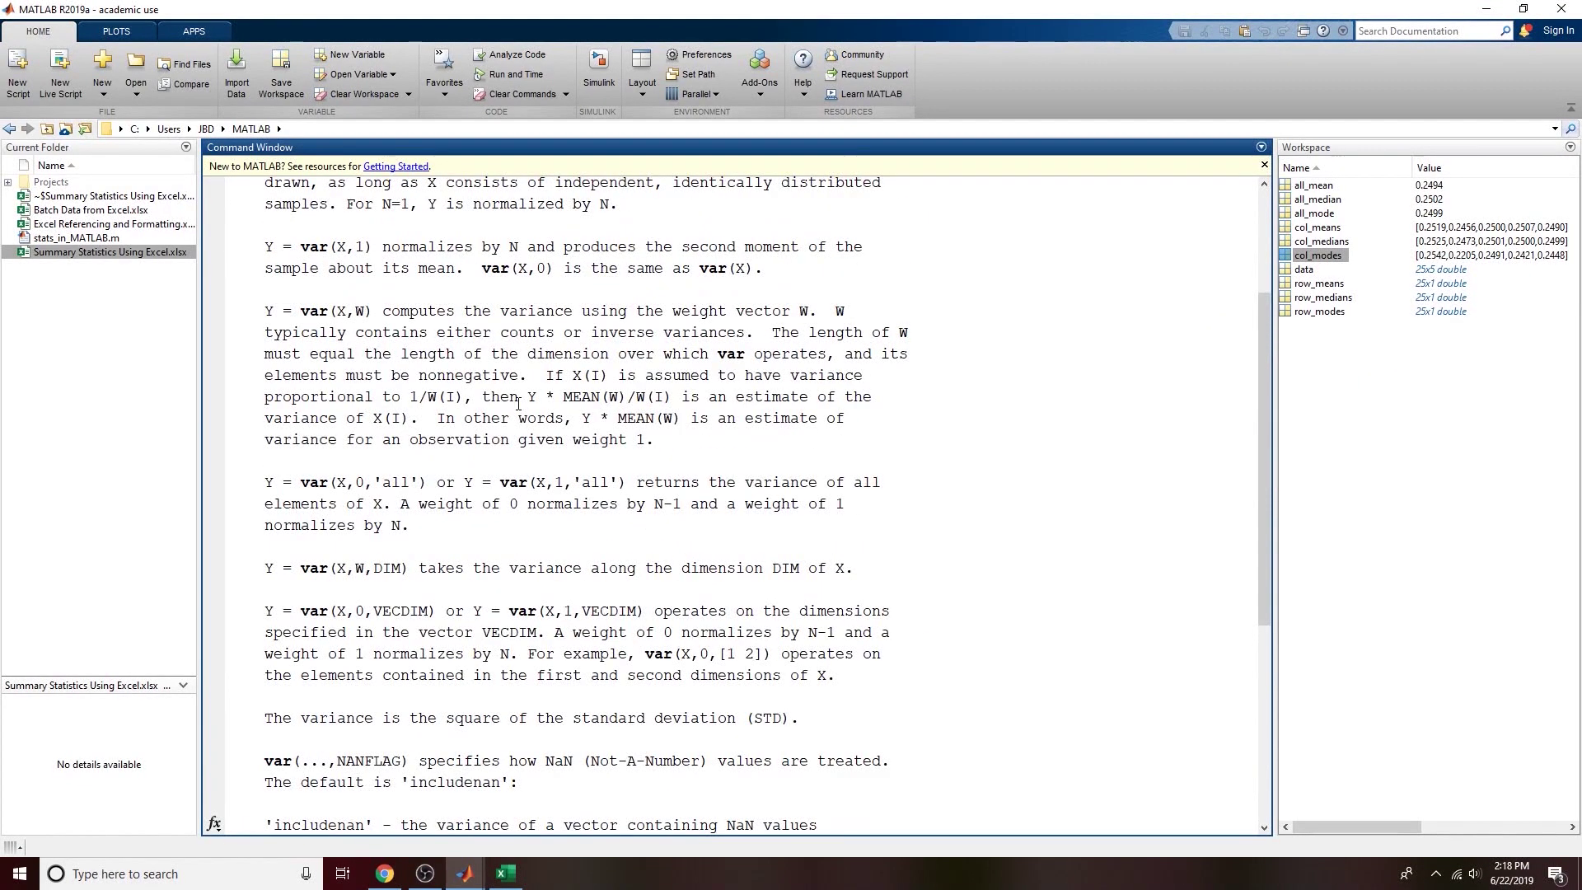
scroll(518, 404, up, 3)
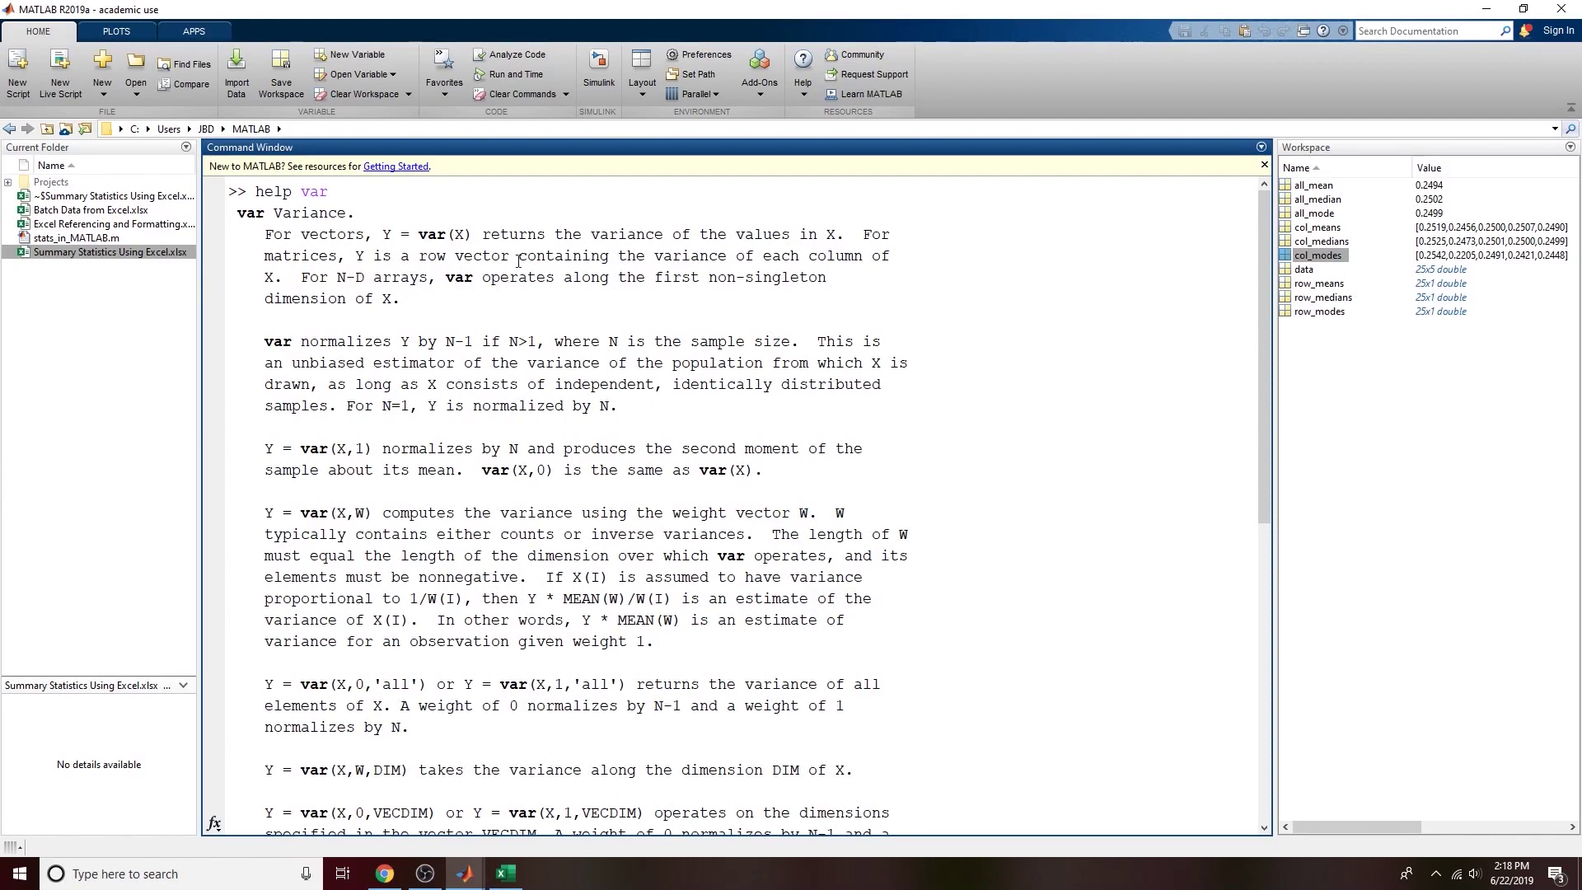
Step: Read the var help on matrix input, the N-1 normalization and the var(X,1) syntax
drag(418, 257, 864, 255)
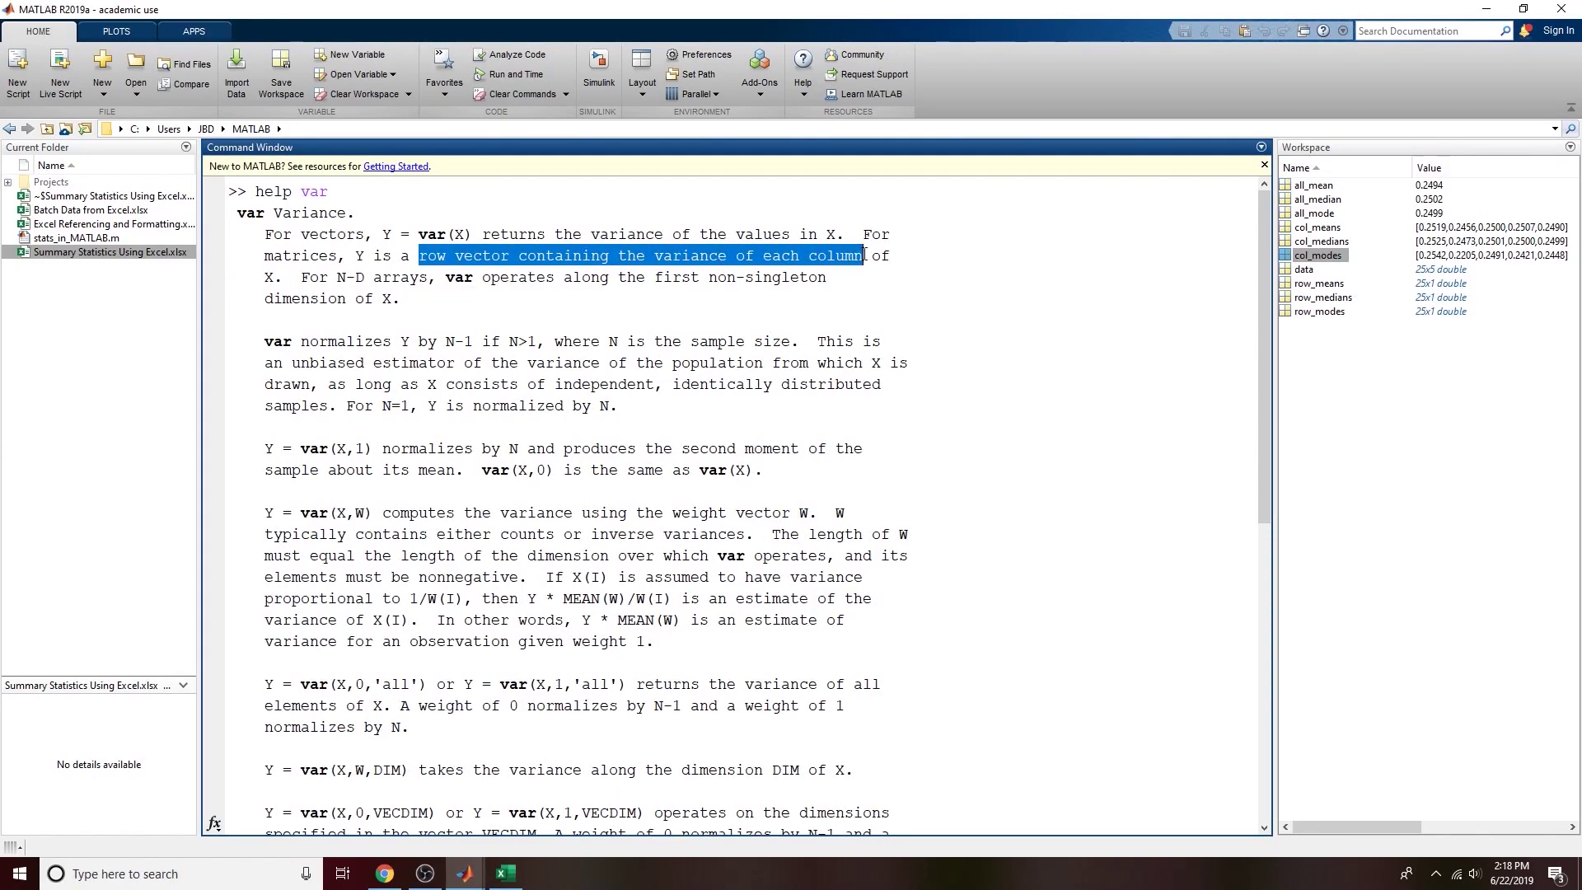
drag(301, 278, 347, 278)
click(338, 277)
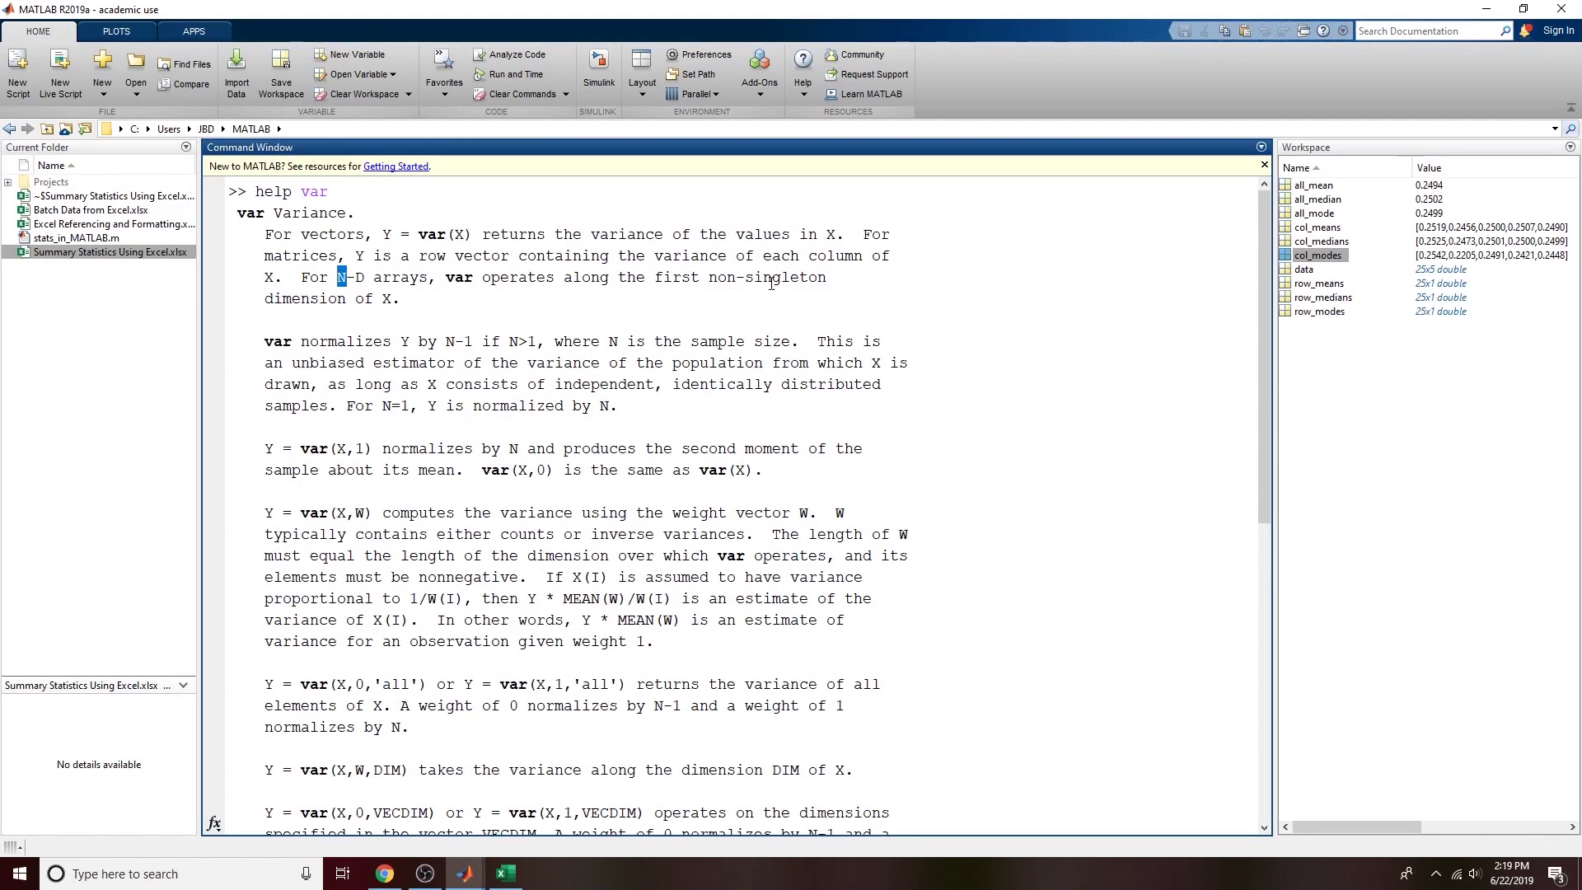
drag(264, 341, 412, 341)
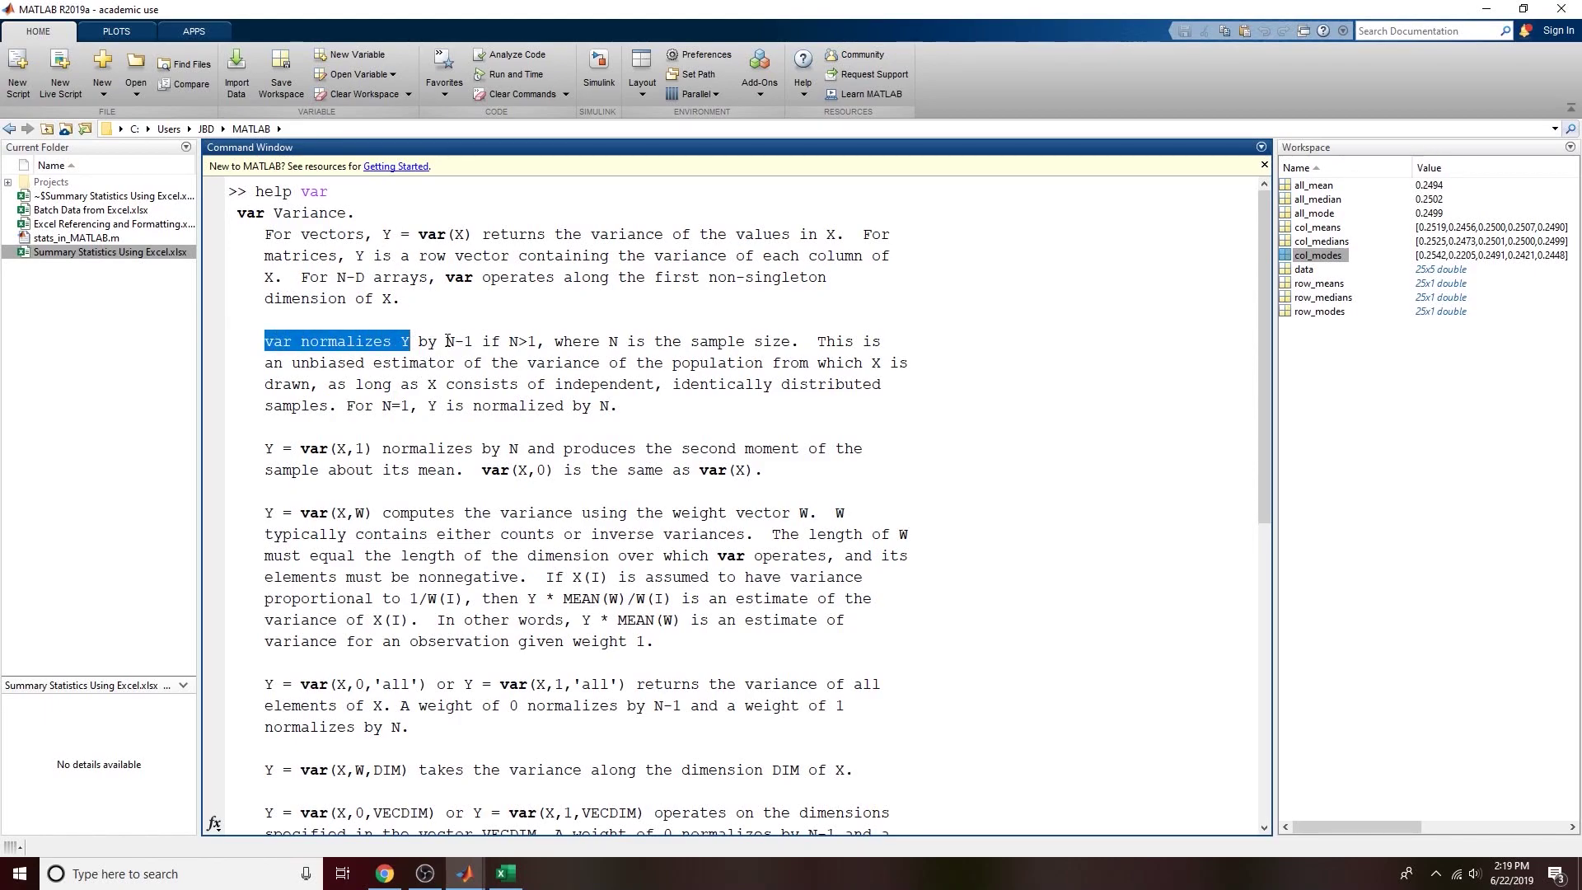
drag(447, 342, 474, 341)
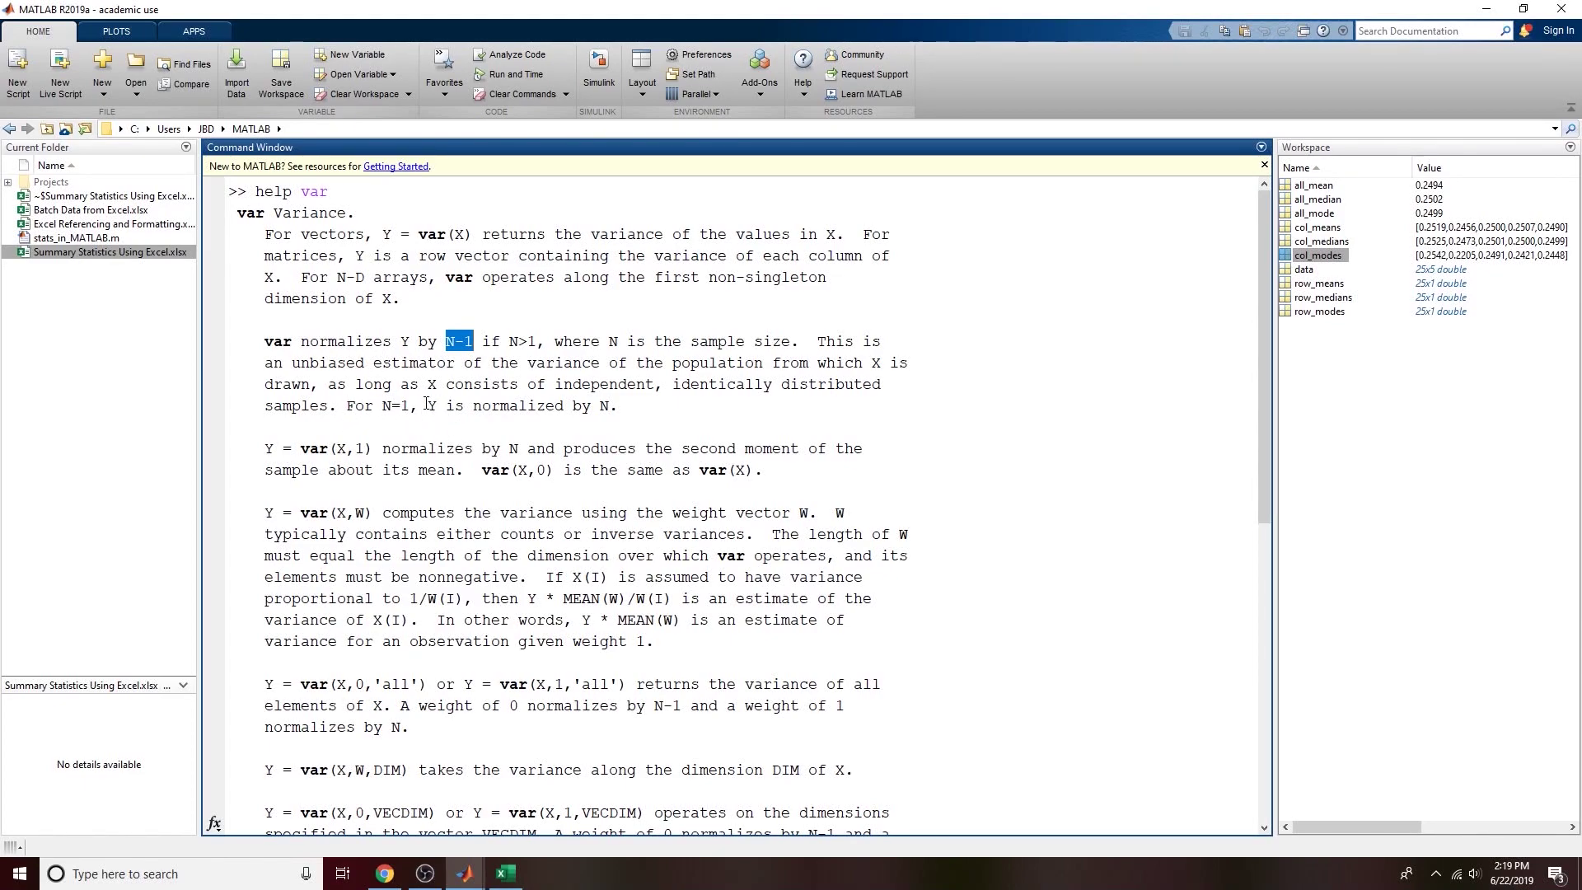
drag(437, 344, 481, 346)
double_click(377, 341)
click(531, 404)
drag(431, 410, 609, 412)
drag(265, 449, 757, 483)
click(757, 483)
drag(269, 449, 375, 454)
click(375, 454)
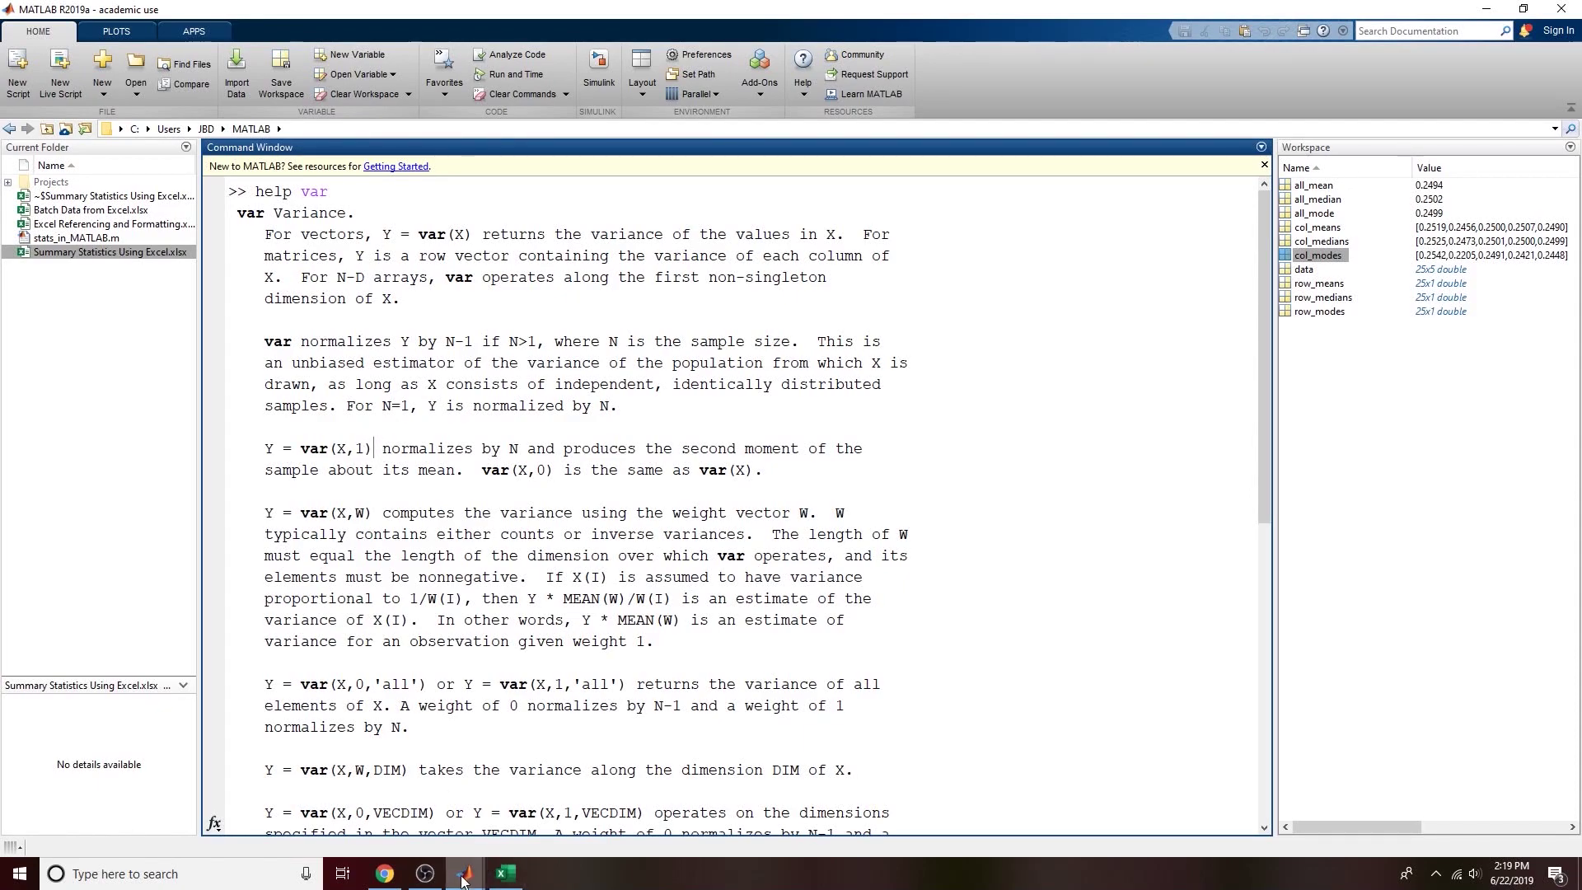
Step: Return to the script and examine the two arguments of the var call on line 18
mouse_move(464, 874)
click(544, 783)
double_click(1110, 519)
click(1149, 519)
double_click(1143, 518)
double_click(1106, 519)
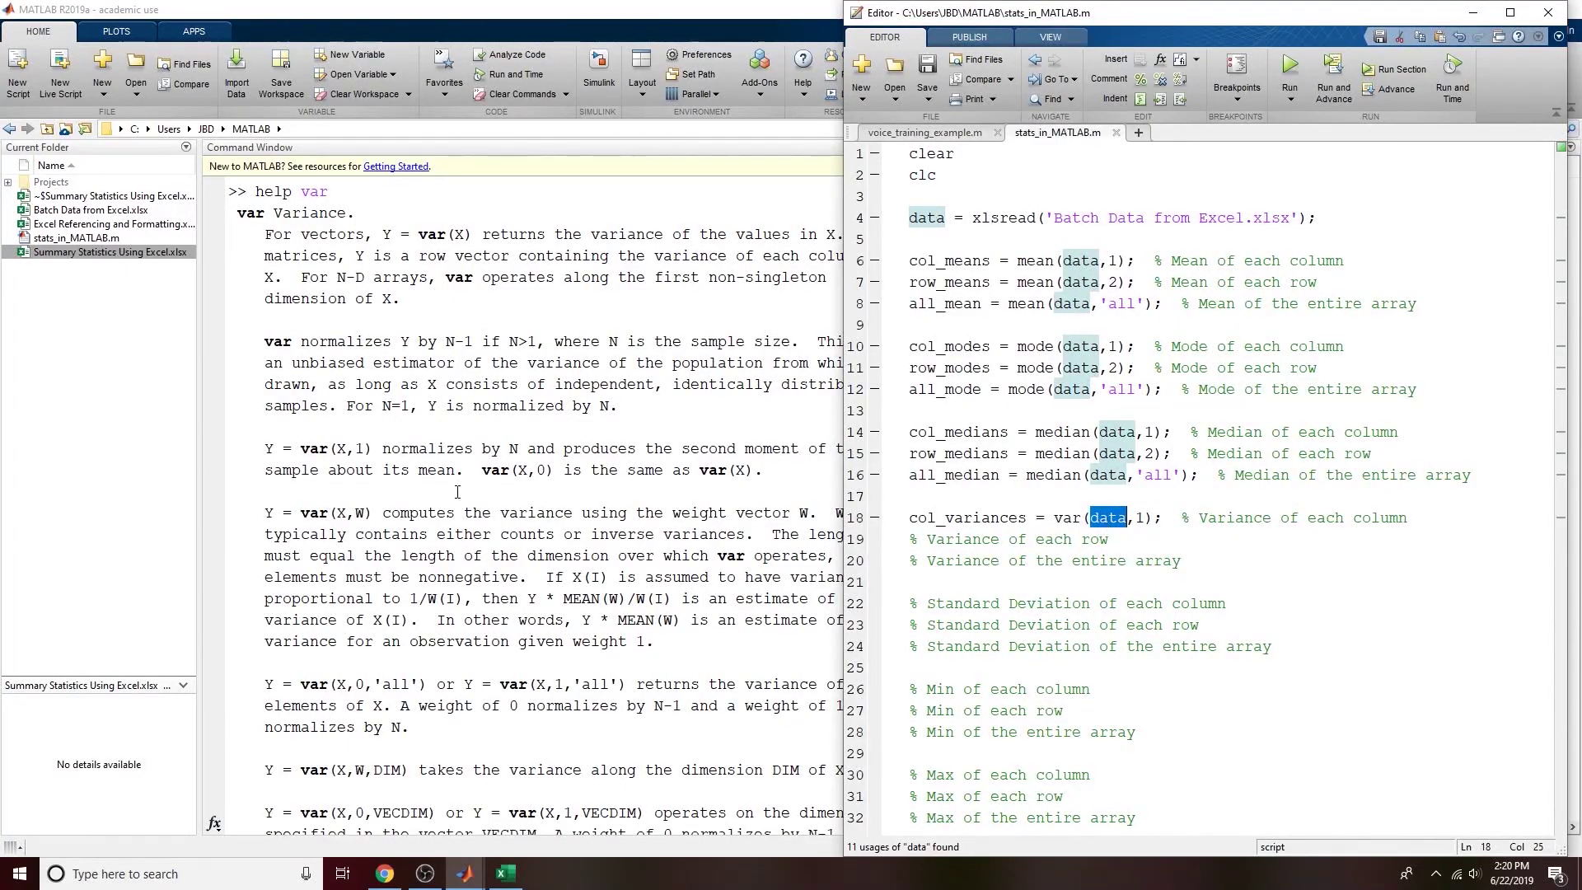
Step: Compare the var(X,1) and var(X,0) syntaxes in the var help text
click(524, 466)
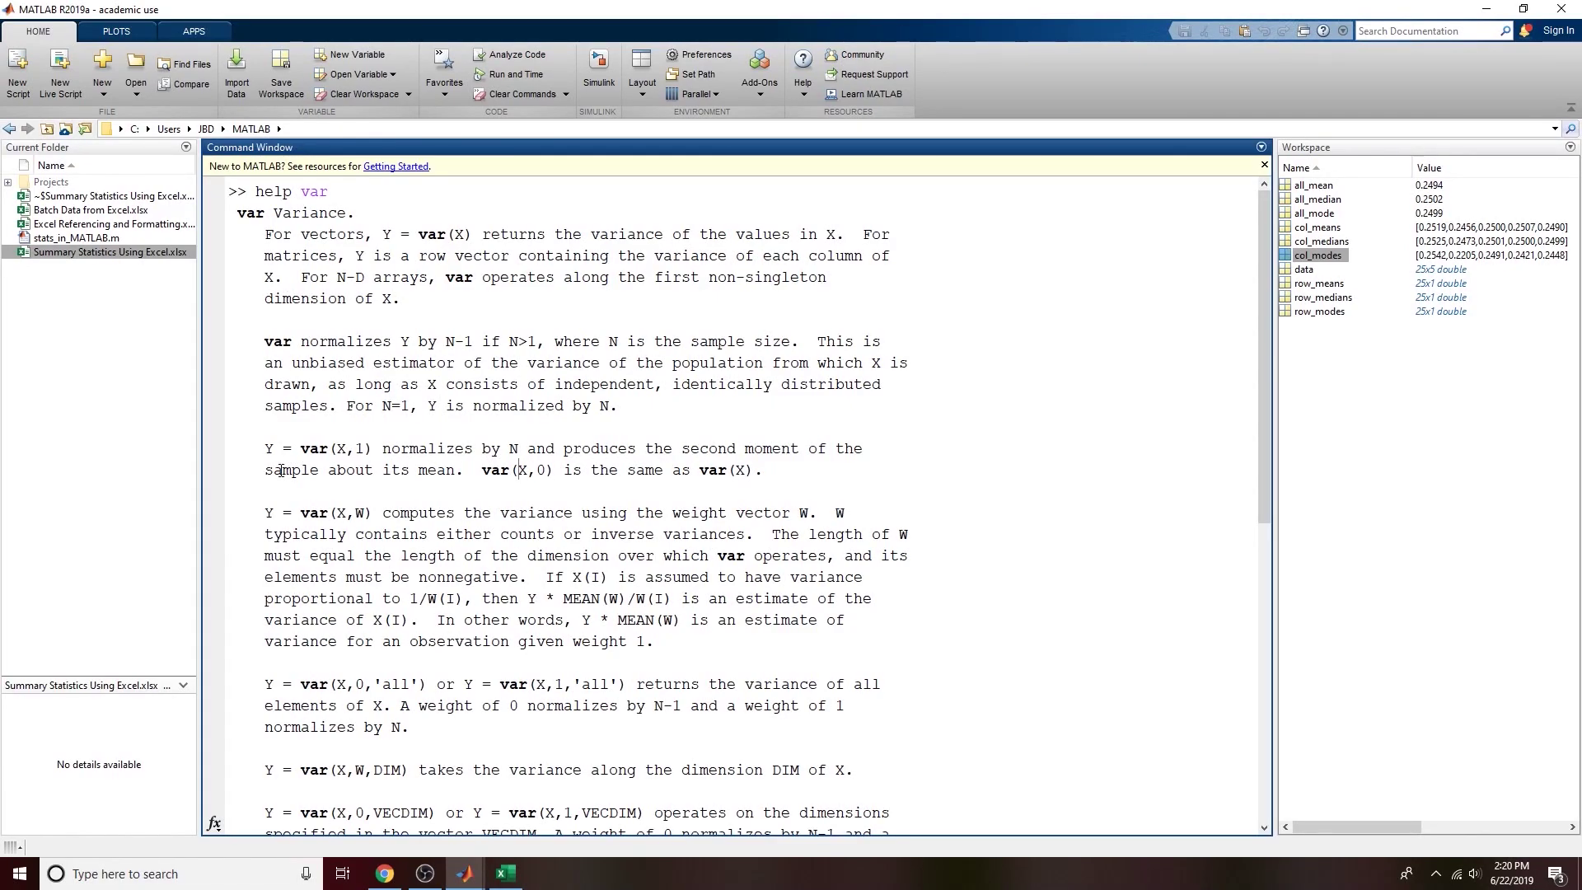
drag(482, 470, 758, 472)
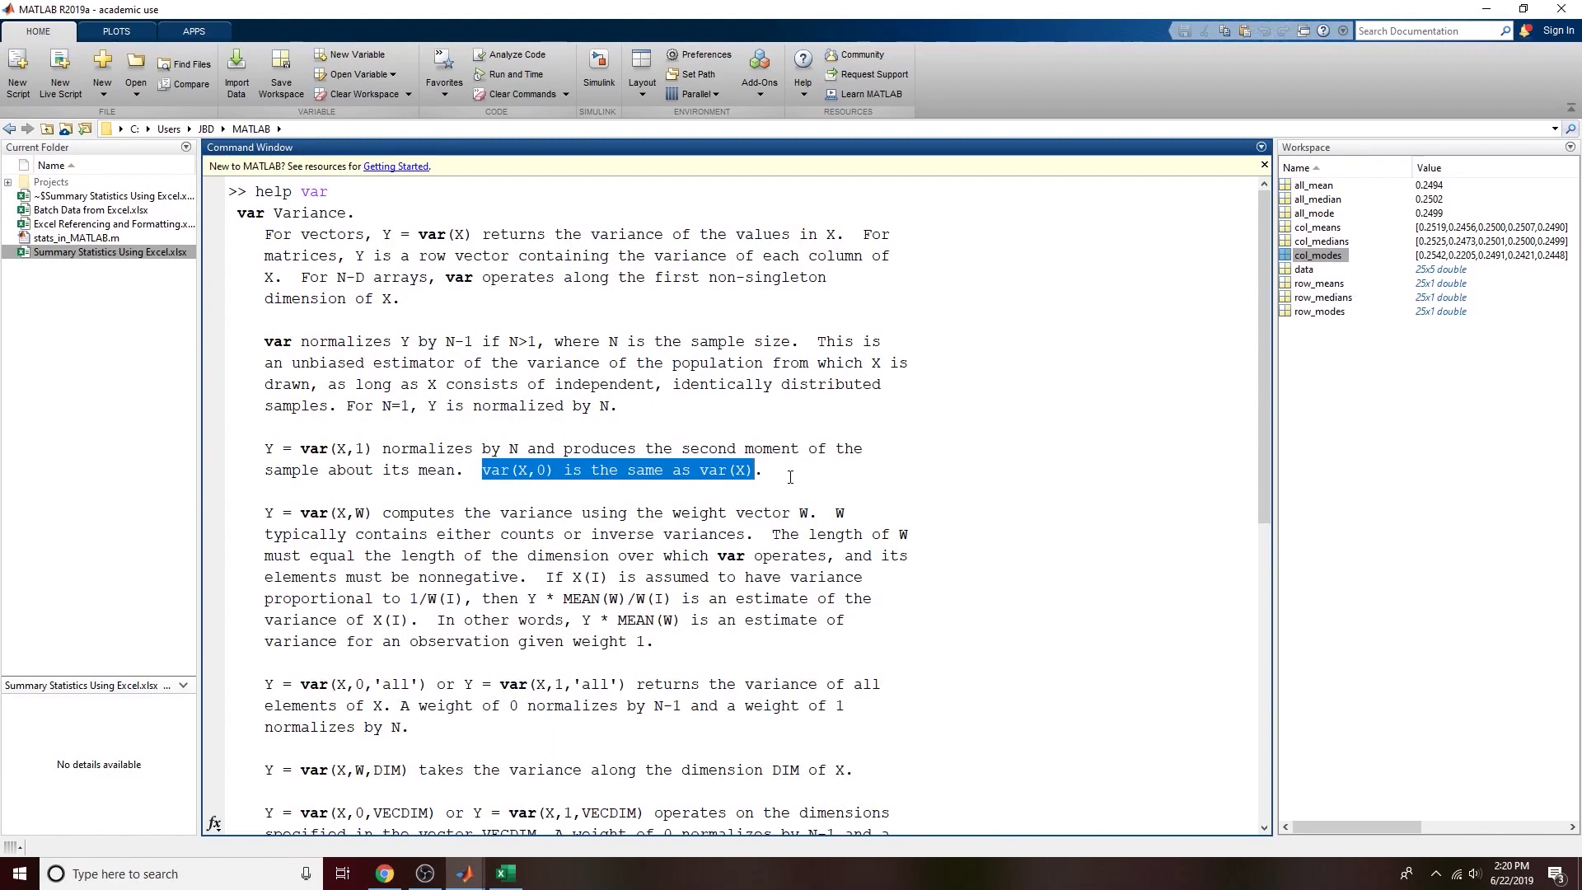
drag(771, 471, 248, 450)
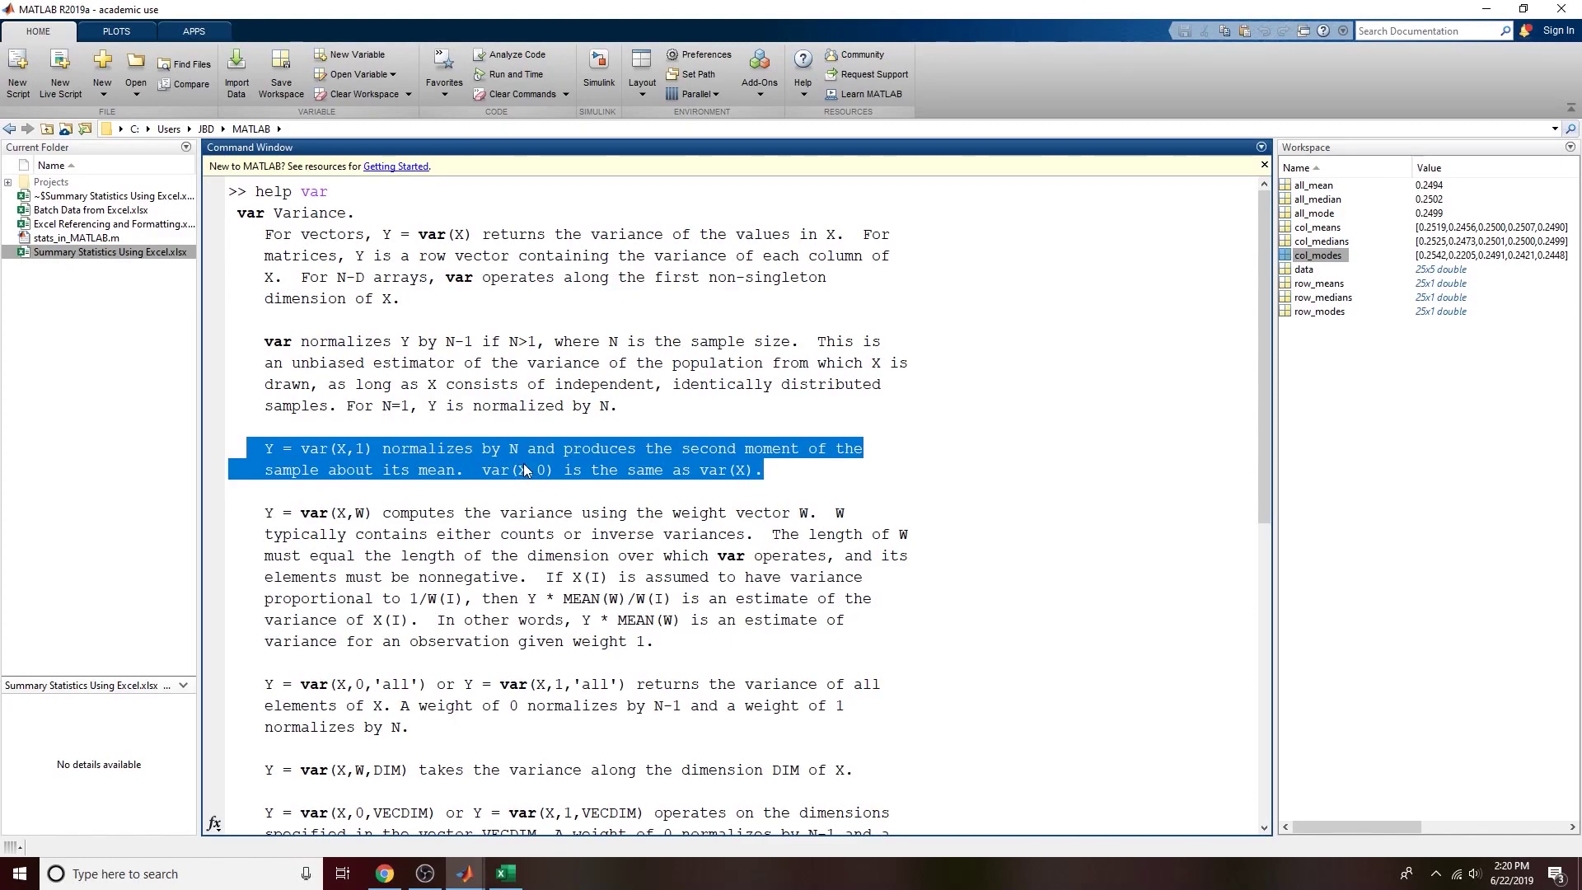
click(341, 461)
drag(383, 450, 554, 472)
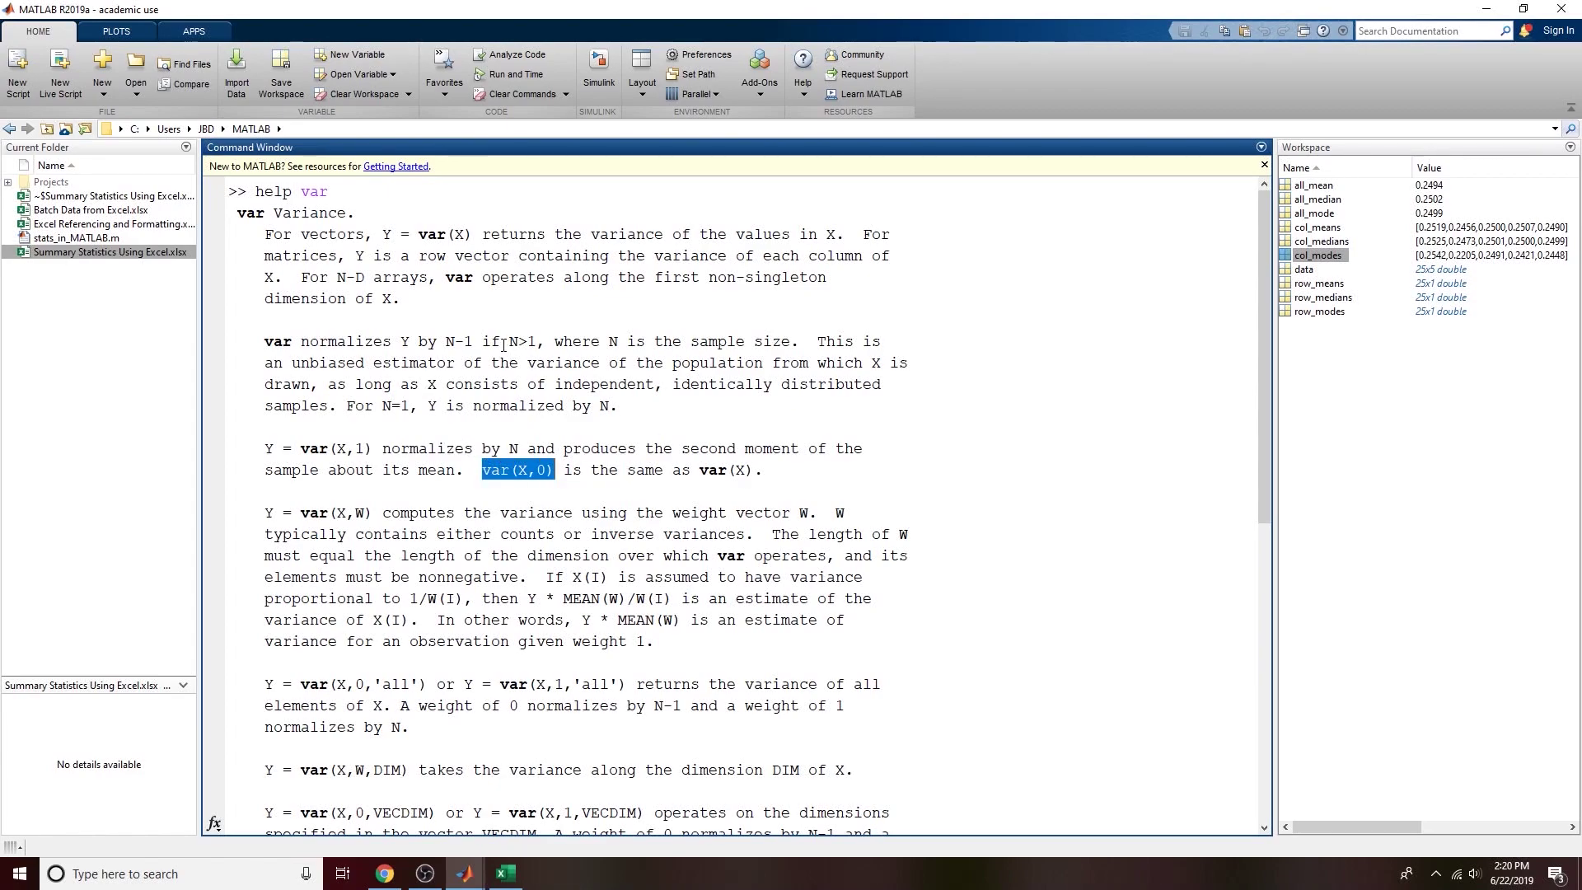
Step: Set the second argument of the var call on line 18 to 0
mouse_move(464, 874)
click(569, 793)
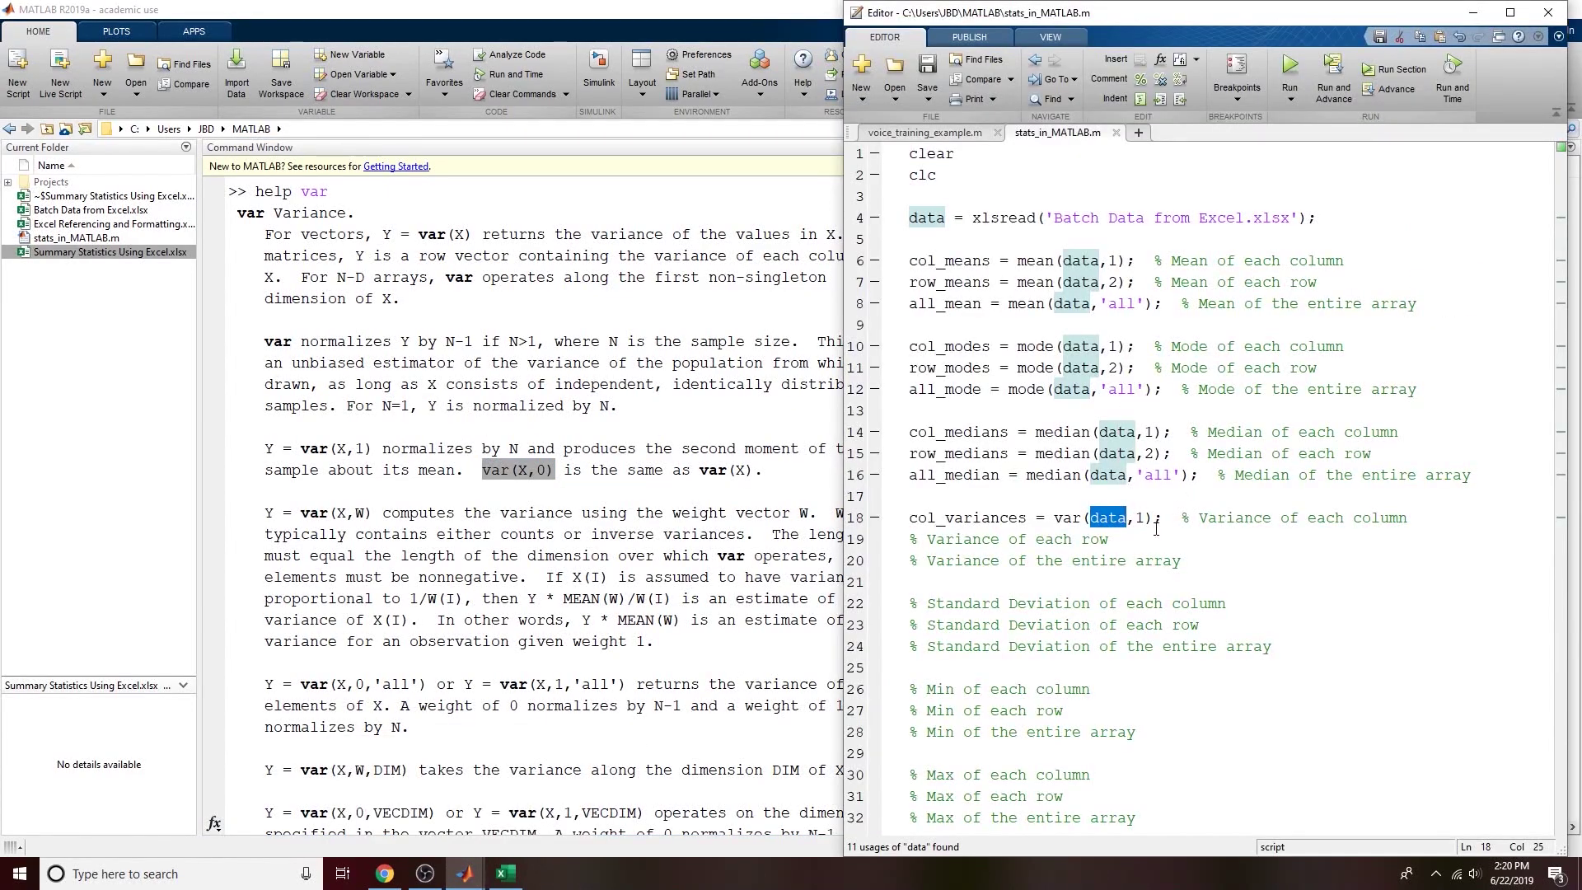
drag(1152, 520, 1139, 521)
text(0)
click(1177, 517)
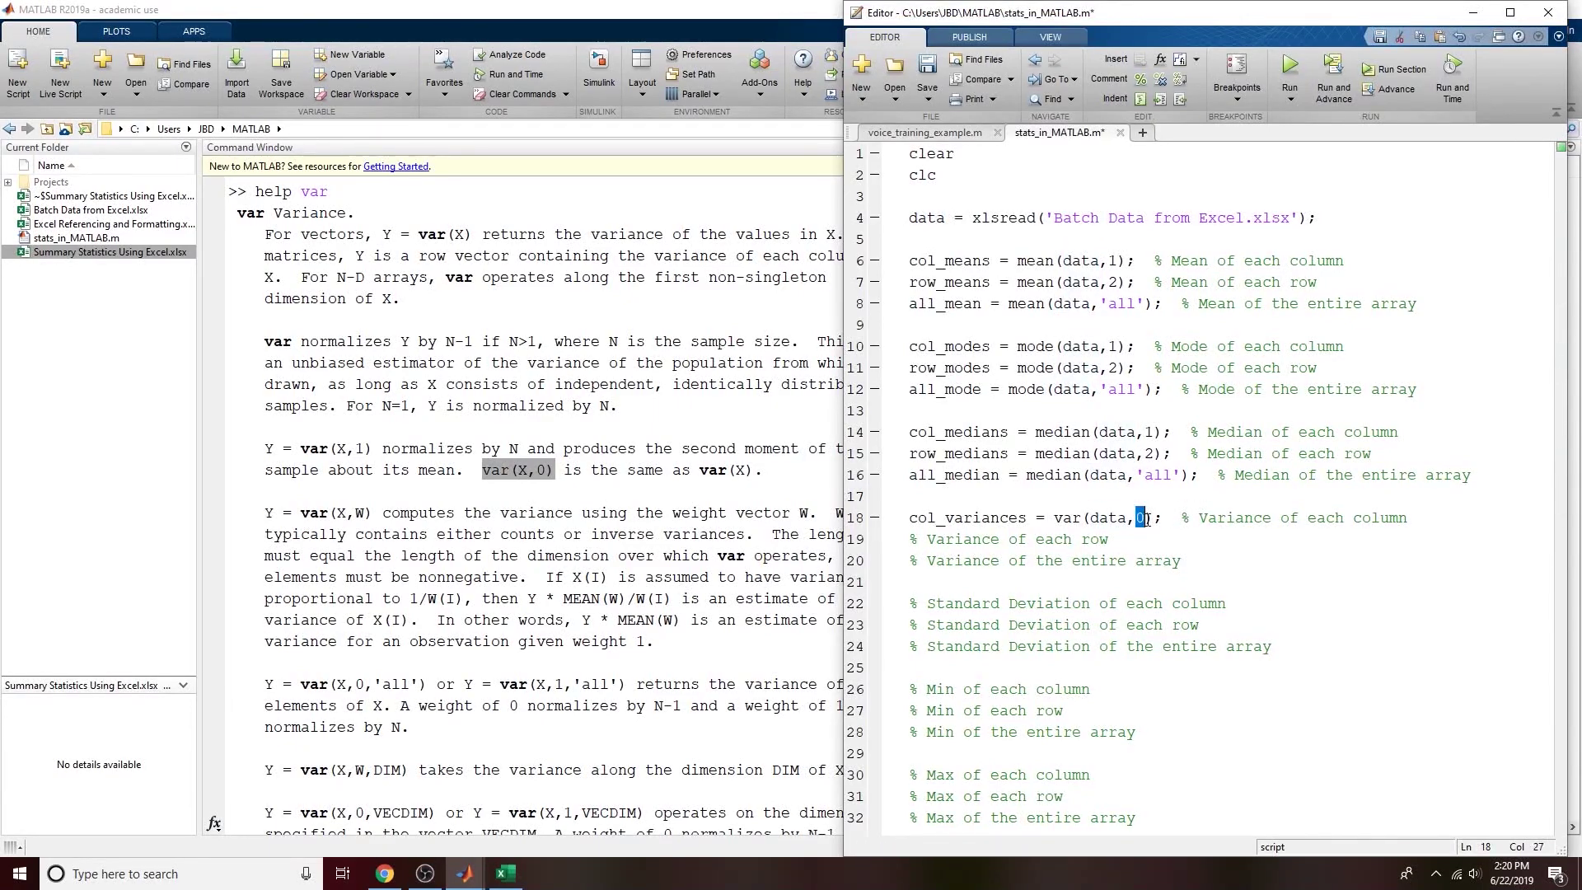
Step: Find the var(X,W,DIM) syntax for variance along a dimension in the var help text
click(550, 599)
scroll(550, 598, down, 1)
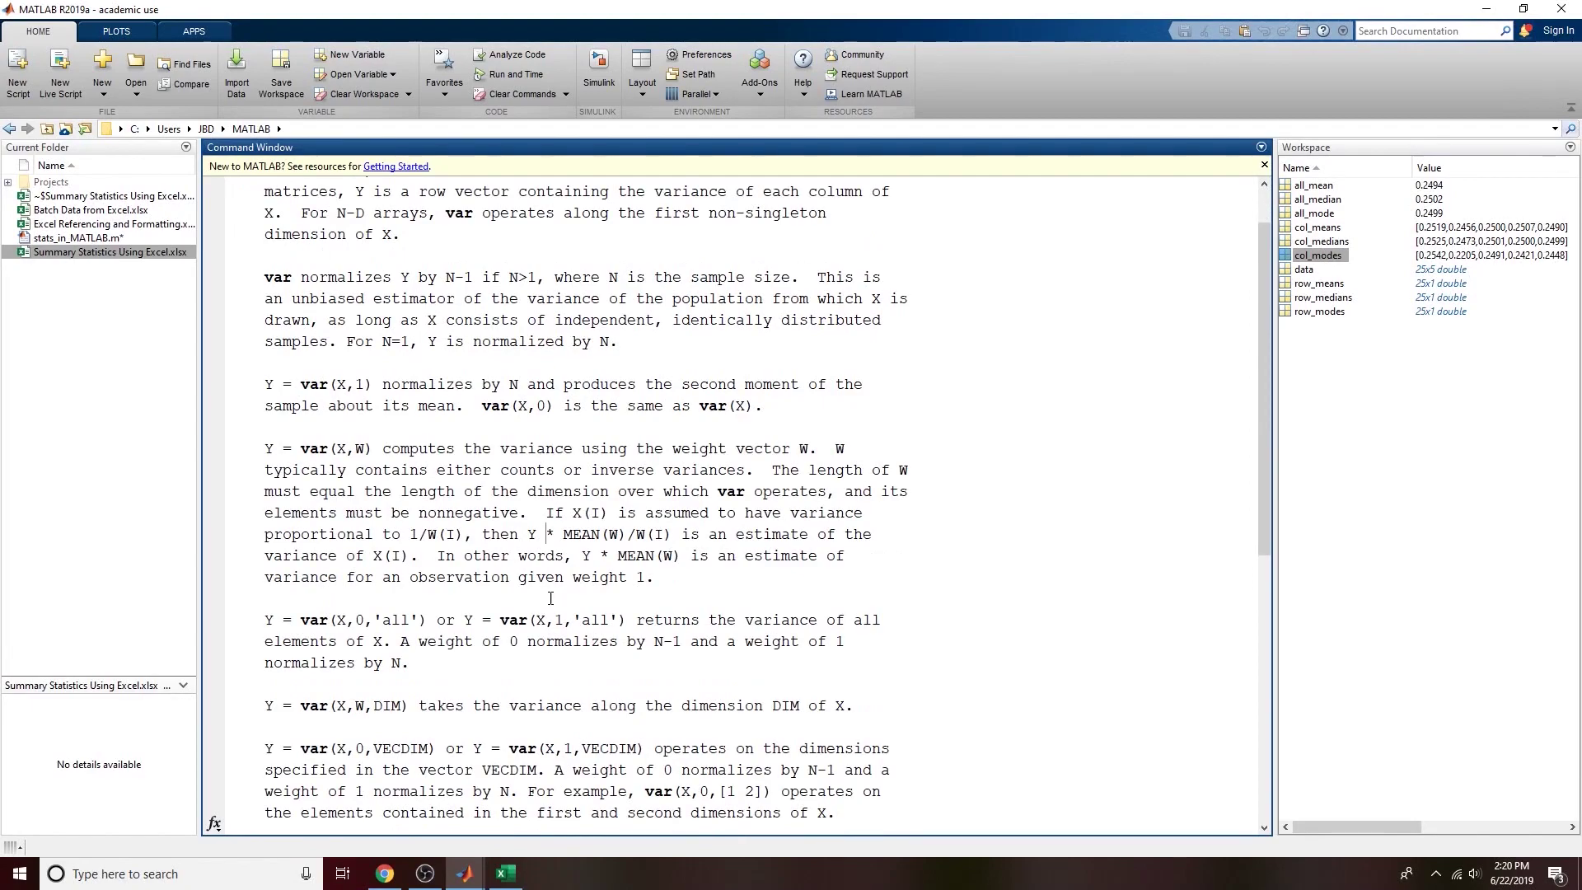
drag(300, 706, 415, 709)
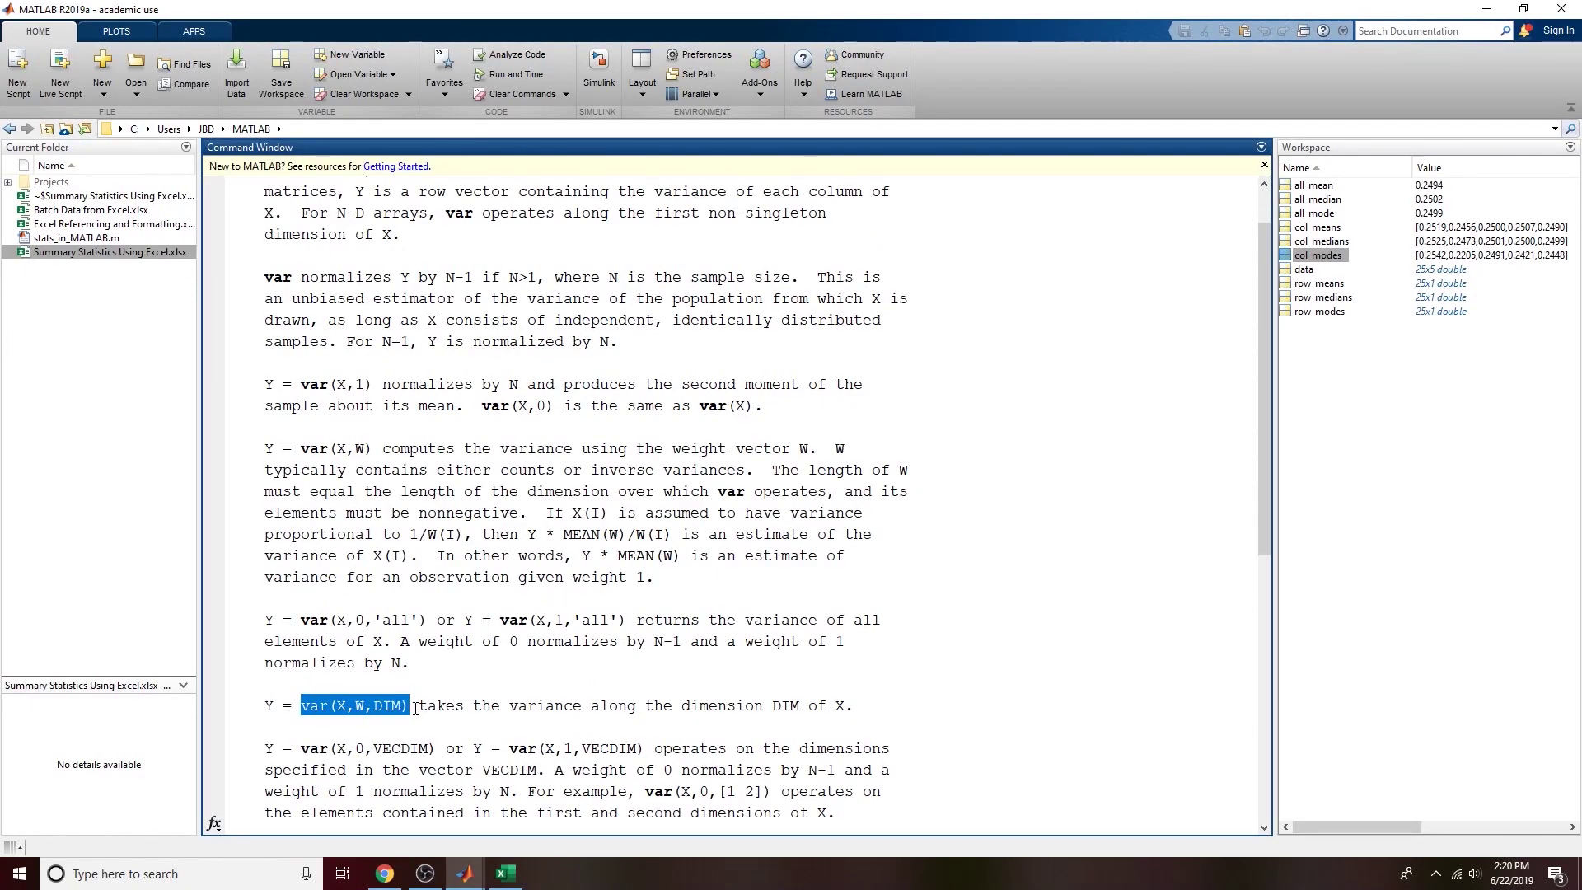
Step: Examine the W and DIM arguments of var(X,W,DIM) against the weight description in the var help text
double_click(350, 710)
double_click(368, 708)
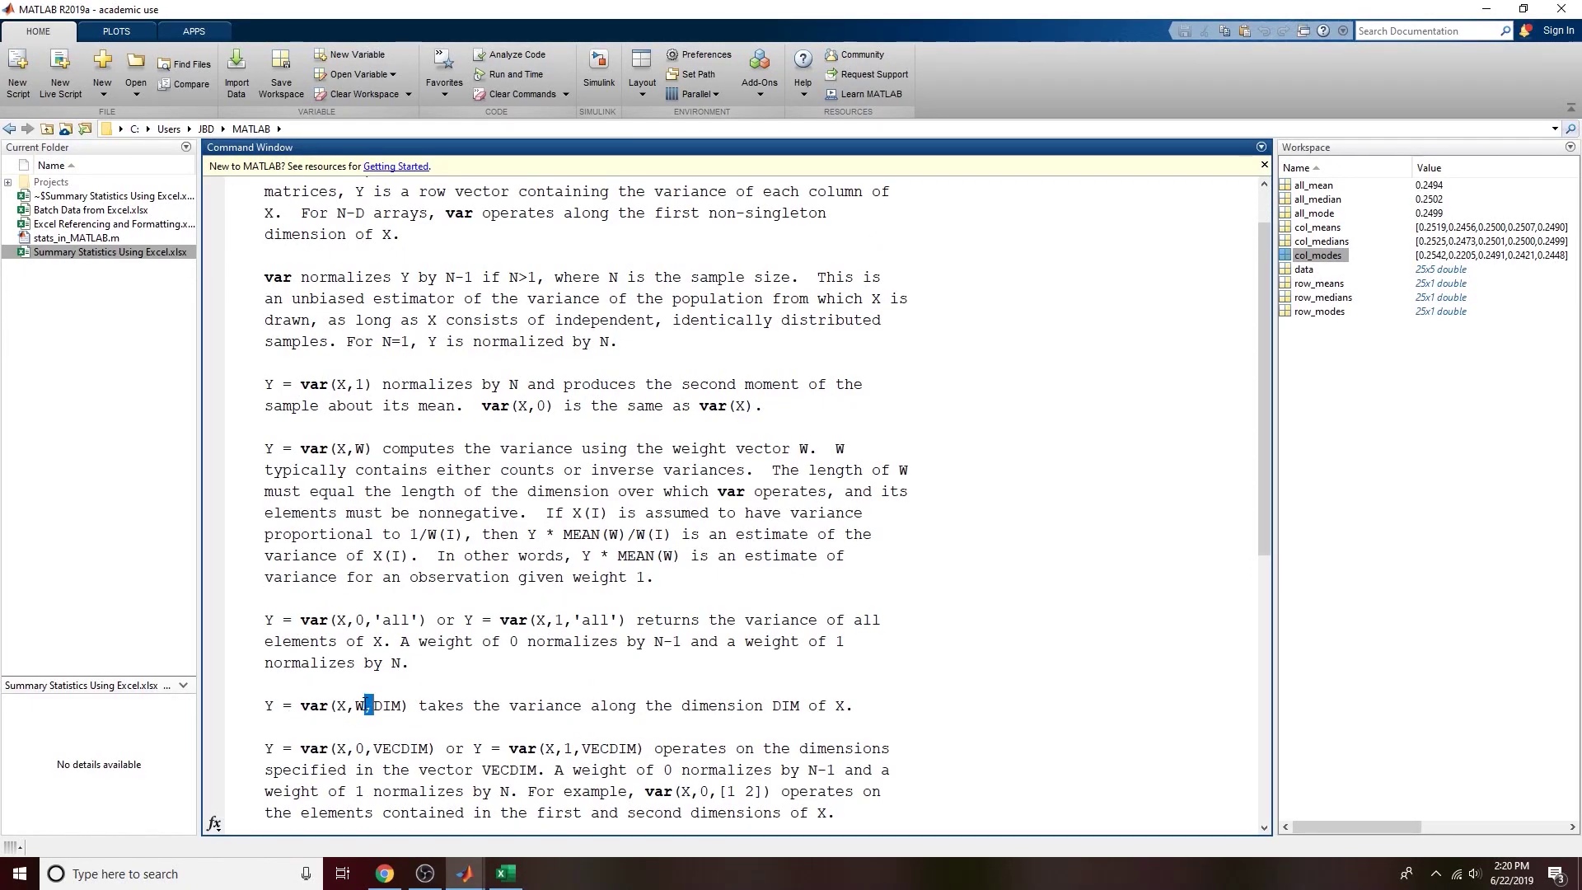
click(360, 448)
double_click(363, 449)
click(359, 447)
double_click(387, 705)
Step: Return to the script and add 1 as the third argument of the var call on line 18
mouse_move(465, 874)
click(569, 812)
text(,1)
key(Right)
key(Right)
key(Right)
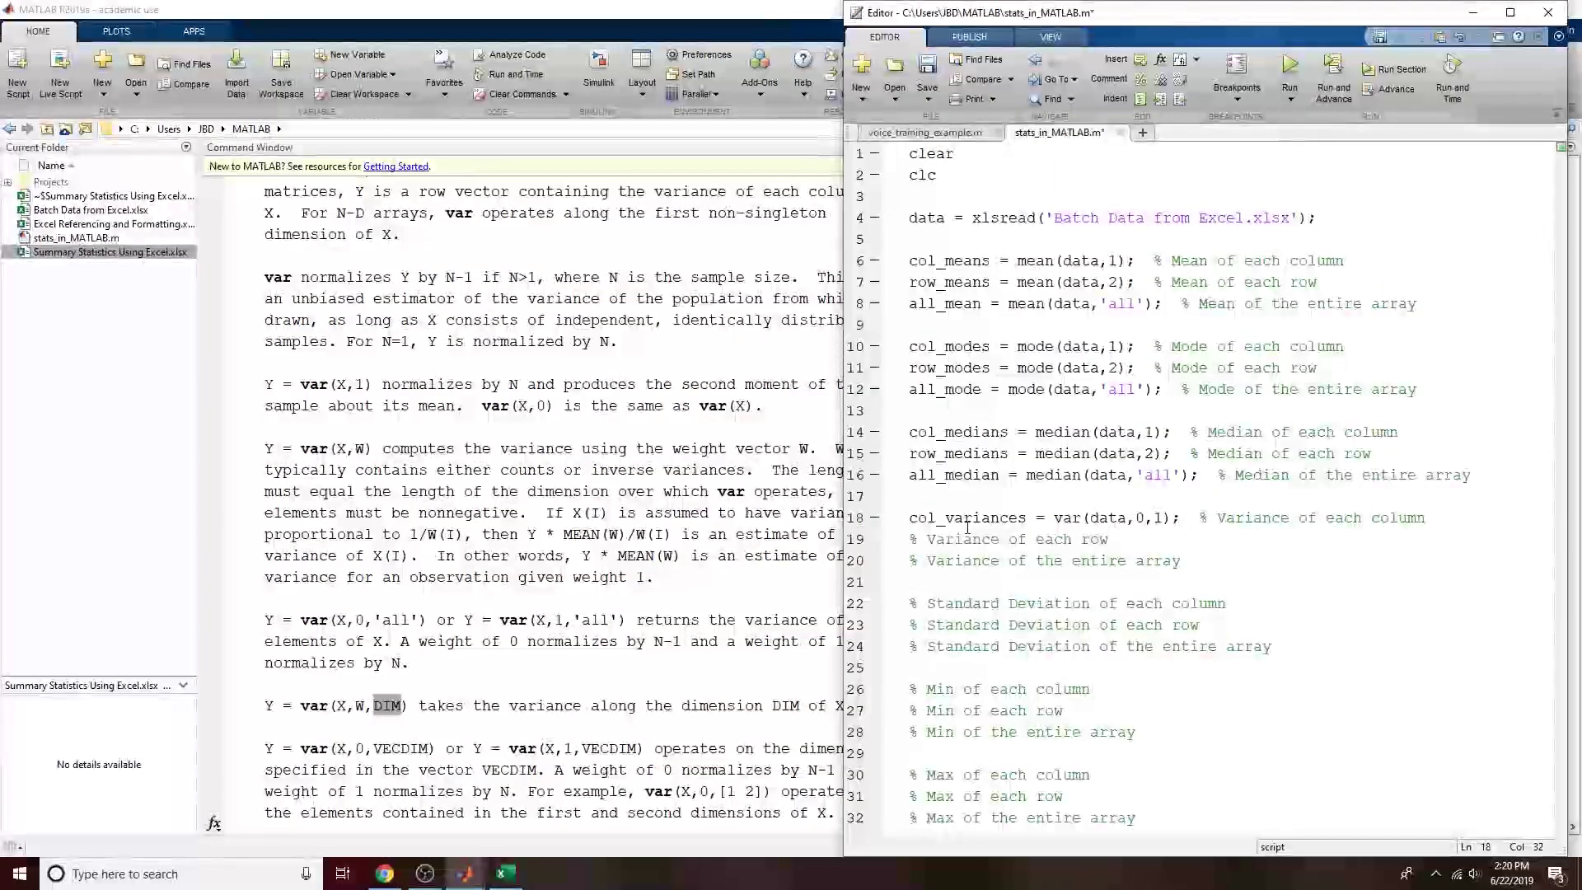
Step: Review the function name and the data, weight and dimension arguments of the var call on line 18
drag(1056, 517, 1186, 518)
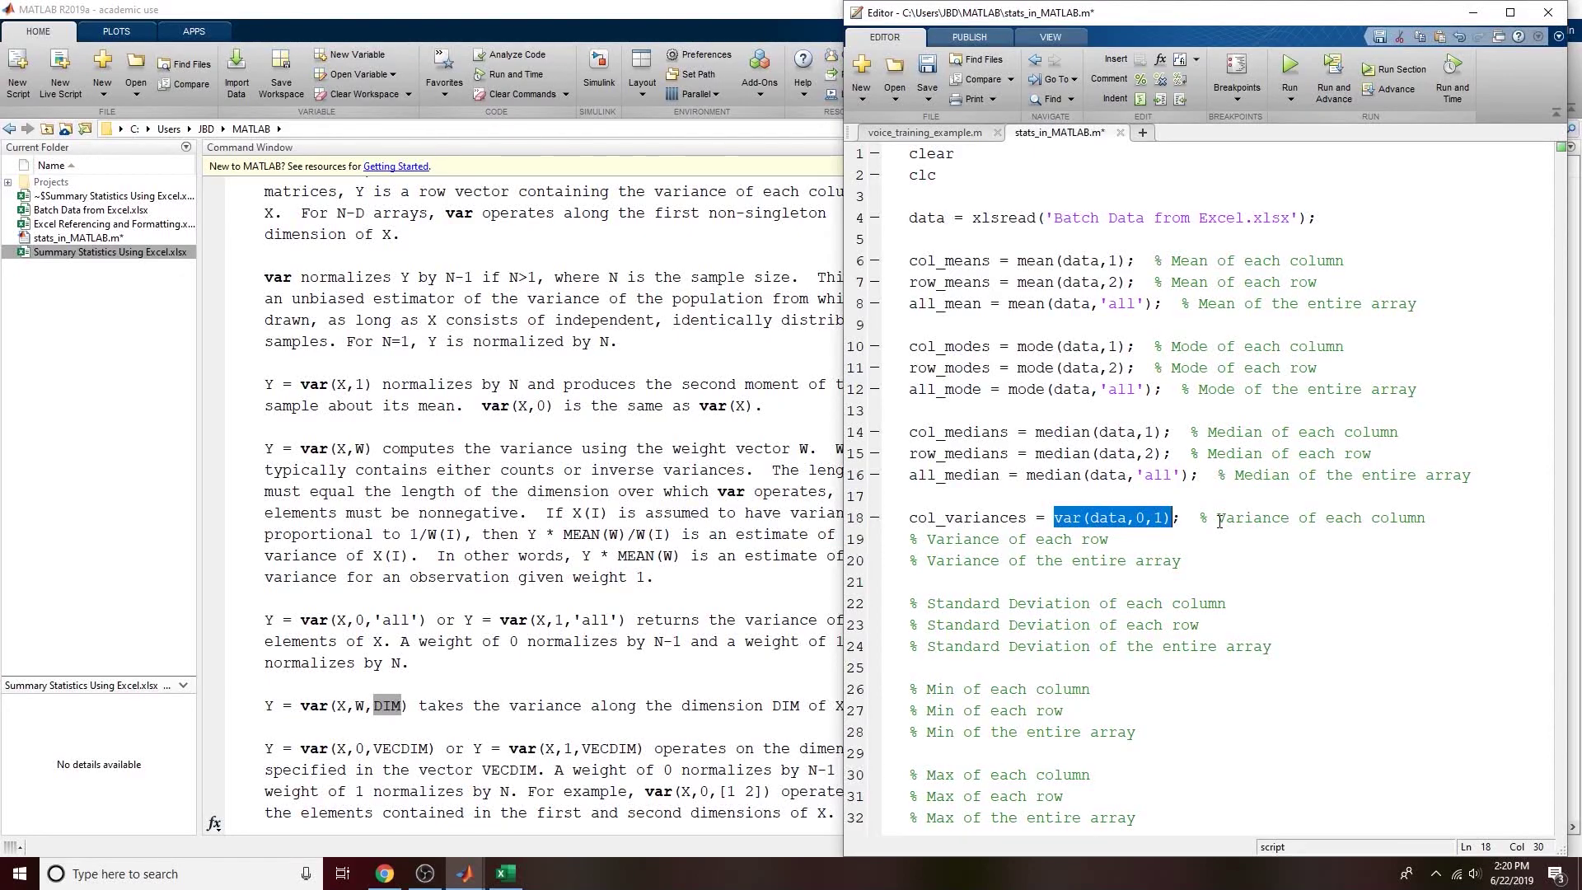
double_click(1161, 519)
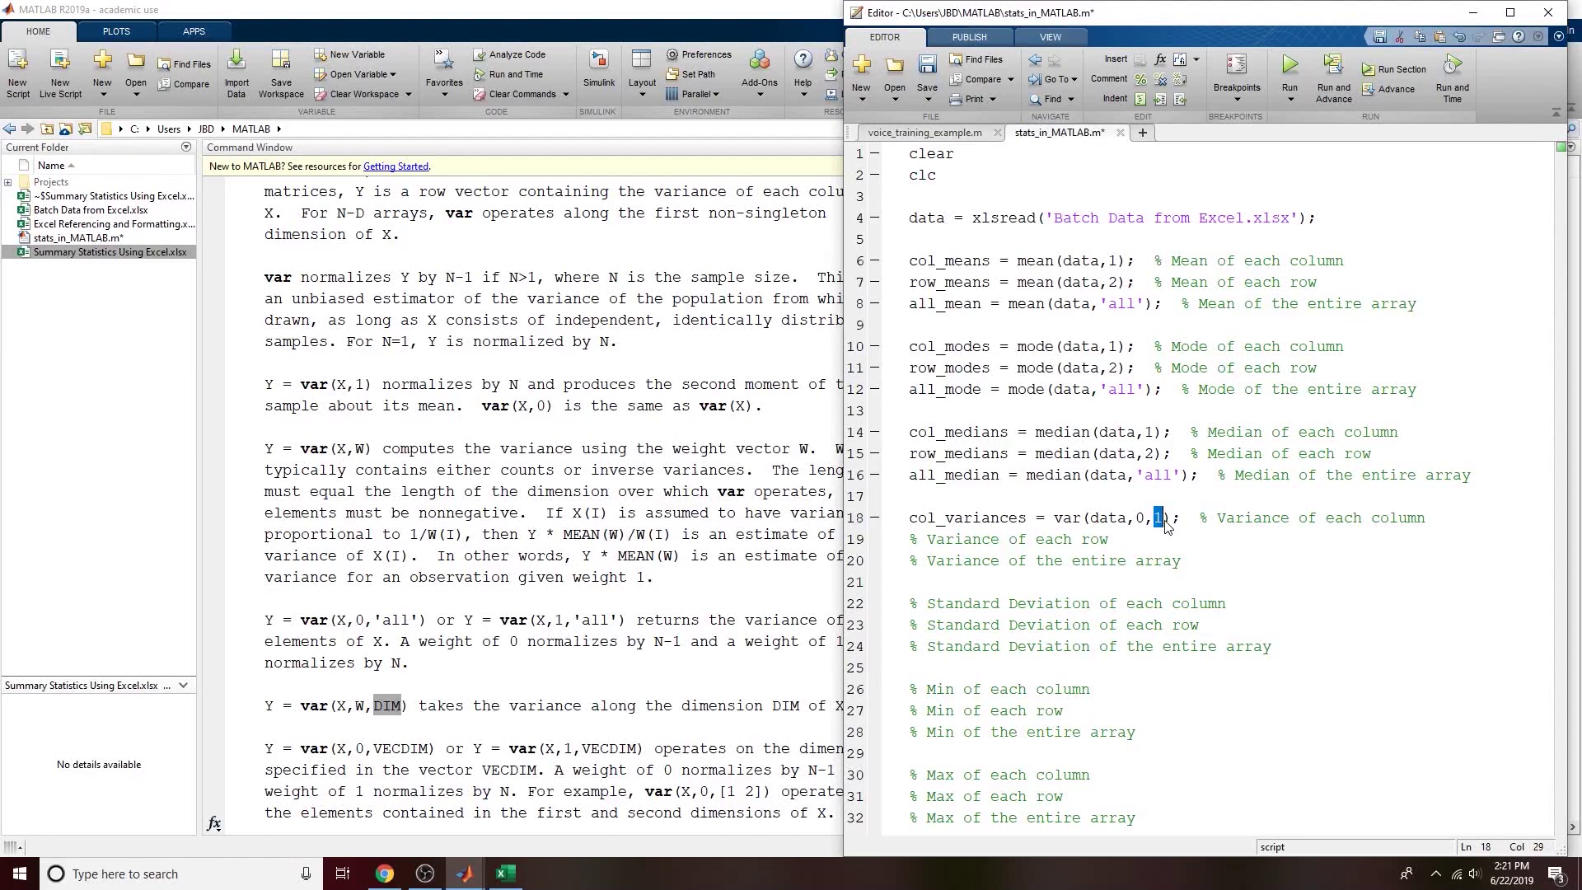
double_click(1067, 517)
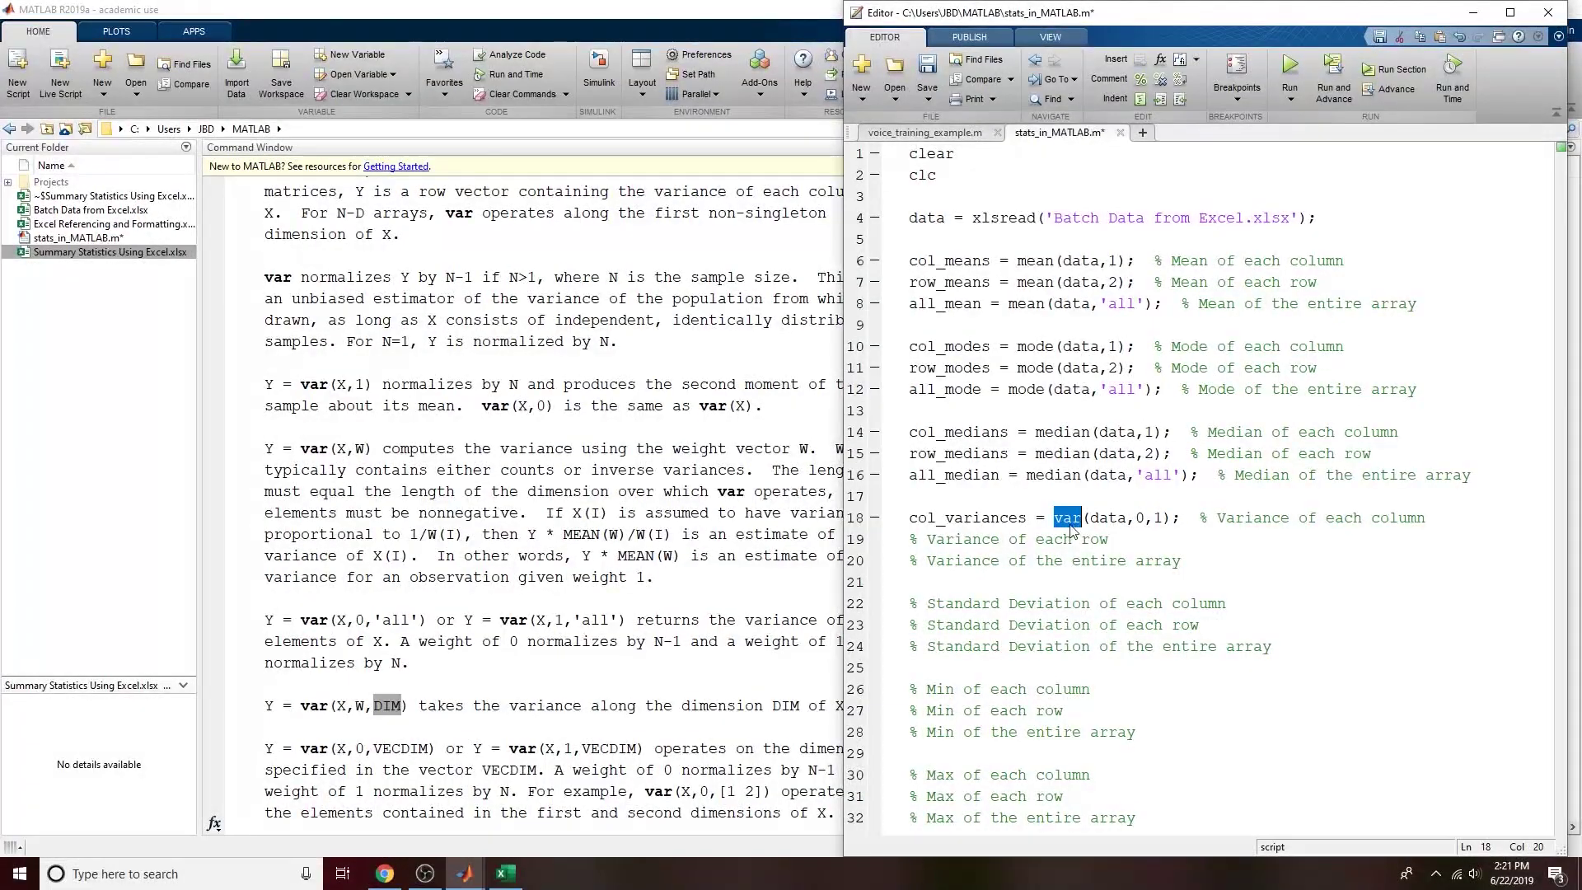
drag(1091, 517, 1166, 519)
click(1221, 530)
double_click(1110, 519)
click(1142, 521)
double_click(1158, 518)
click(1245, 539)
double_click(1068, 518)
double_click(1109, 517)
double_click(1140, 517)
double_click(1159, 517)
click(1191, 560)
Step: Copy the col_variances assignment from line 18 to the start of line 19, before the row variance comment
drag(911, 520, 1196, 519)
key(ctrl+c)
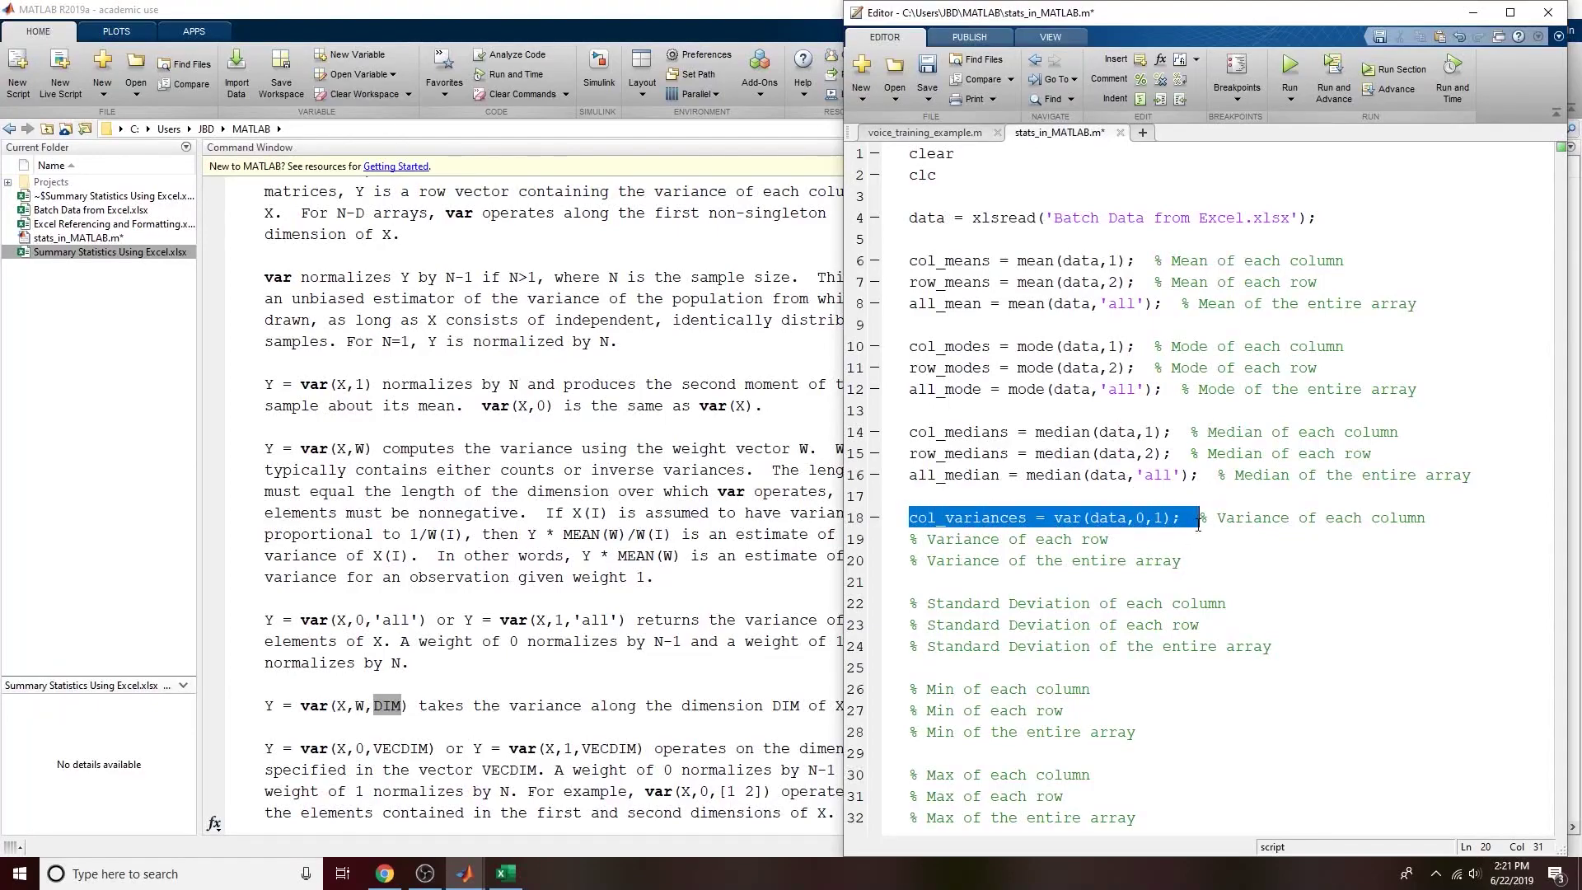
right_click(1155, 519)
click(1215, 585)
click(909, 539)
right_click(910, 539)
click(969, 602)
Step: Rename the variable on line 19 to row_variances and set the dimension argument of its var call to 2
drag(928, 539, 936, 539)
key(BackSpace)
key(BackSpace)
key(BackSpace)
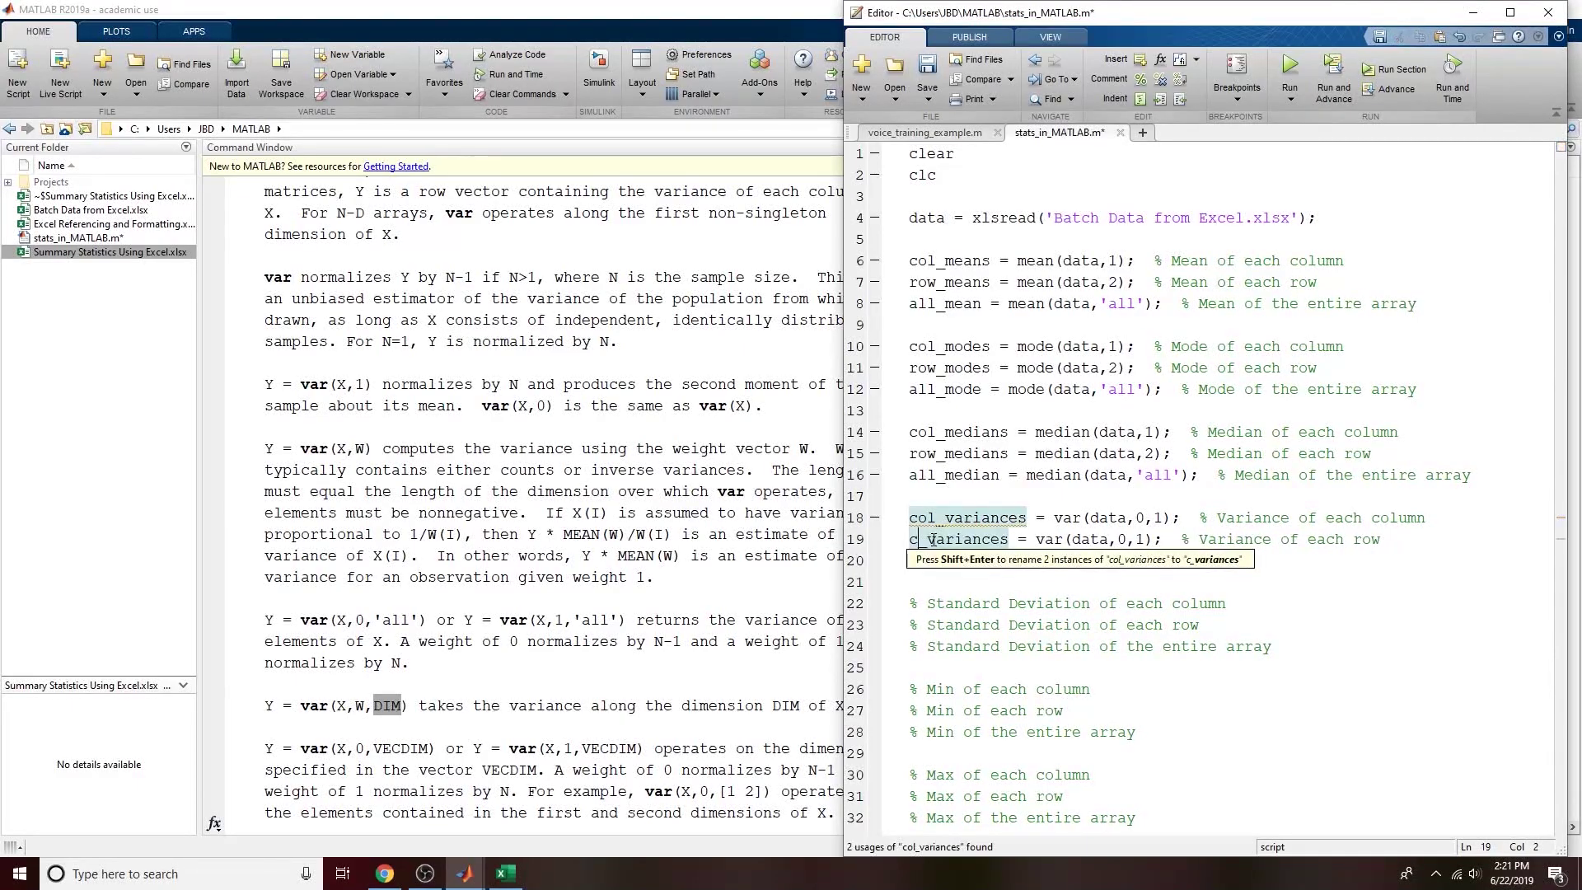
text(row)
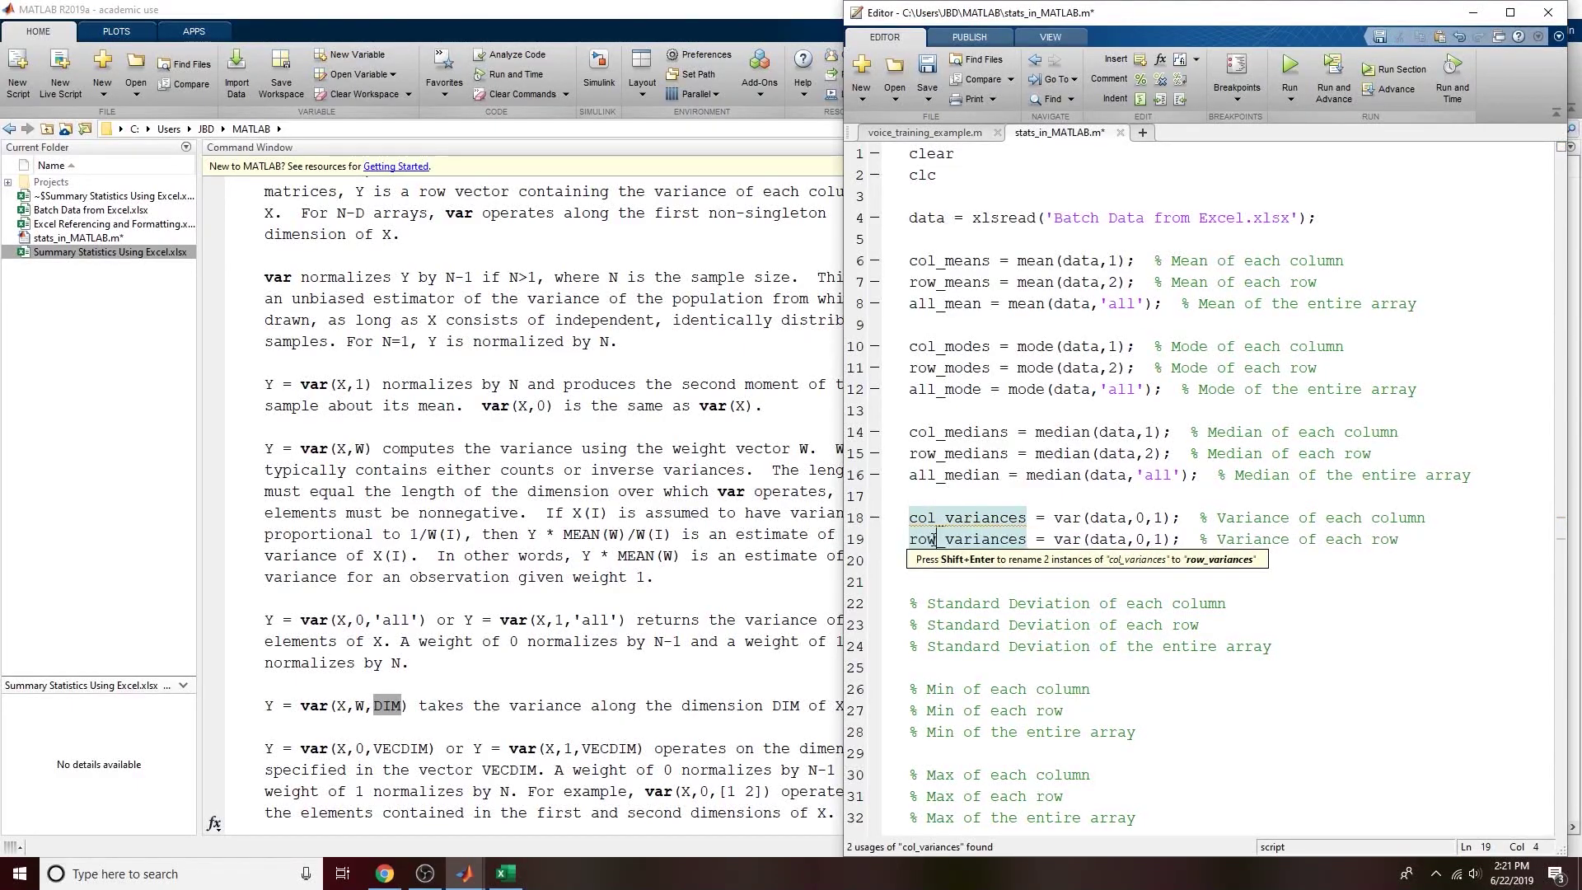
click(1164, 541)
key(BackSpace)
text(2)
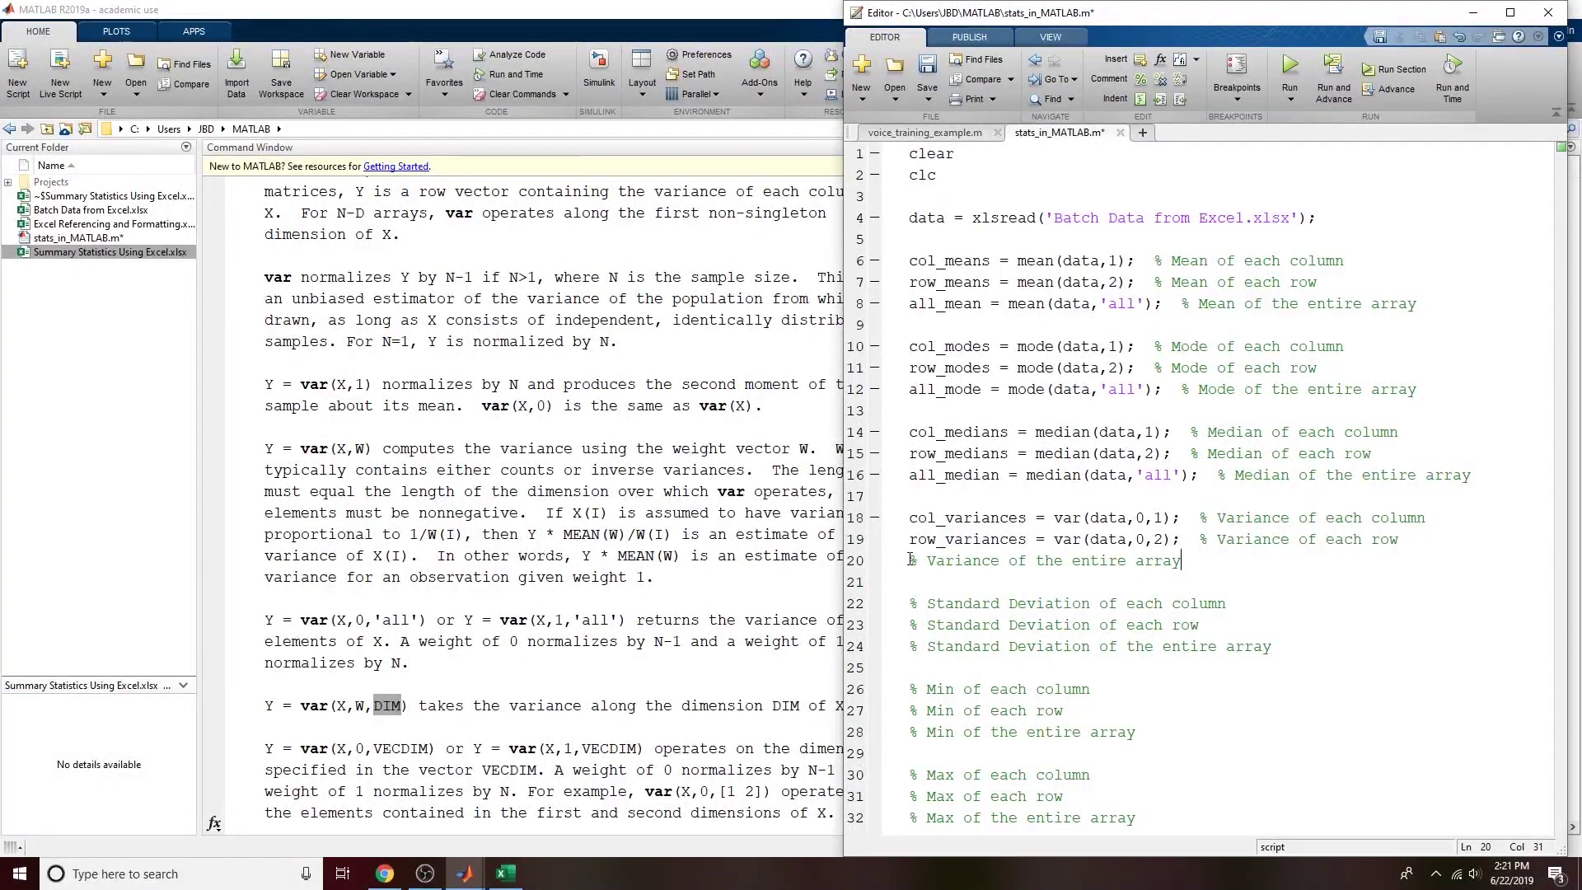
Step: Insert all_variance = var(data,0,'all'); before the entire-array variance comment on line 20
key(ctrl+v)
click(936, 562)
key(BackSpace)
key(BackSpace)
key(BackSpace)
text(all)
click(1025, 564)
key(BackSpace)
click(1158, 562)
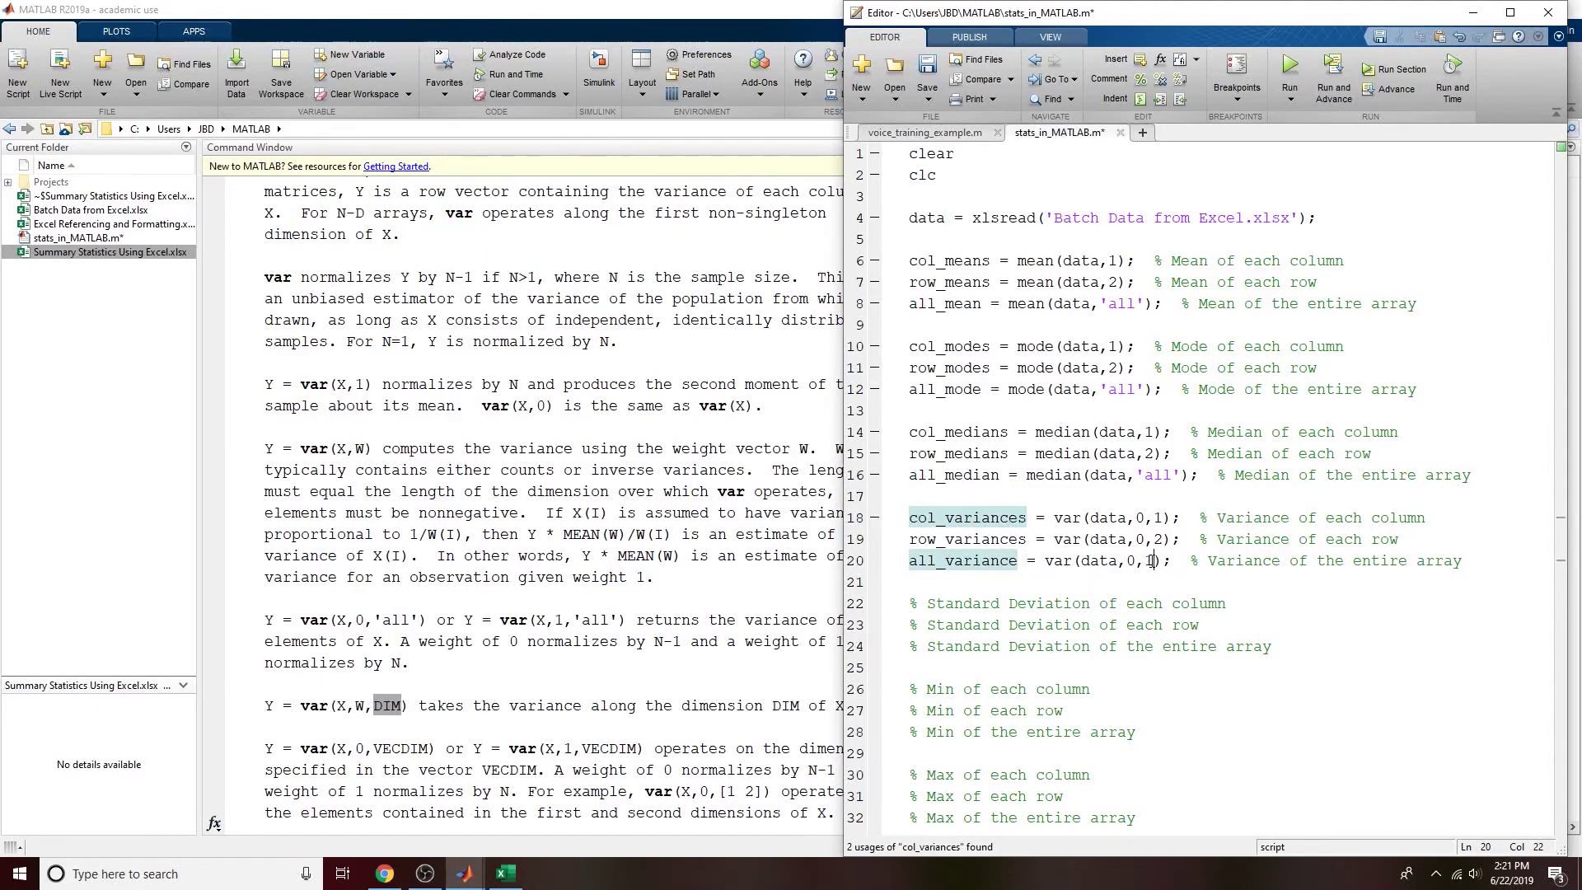
key(BackSpace)
text('all')
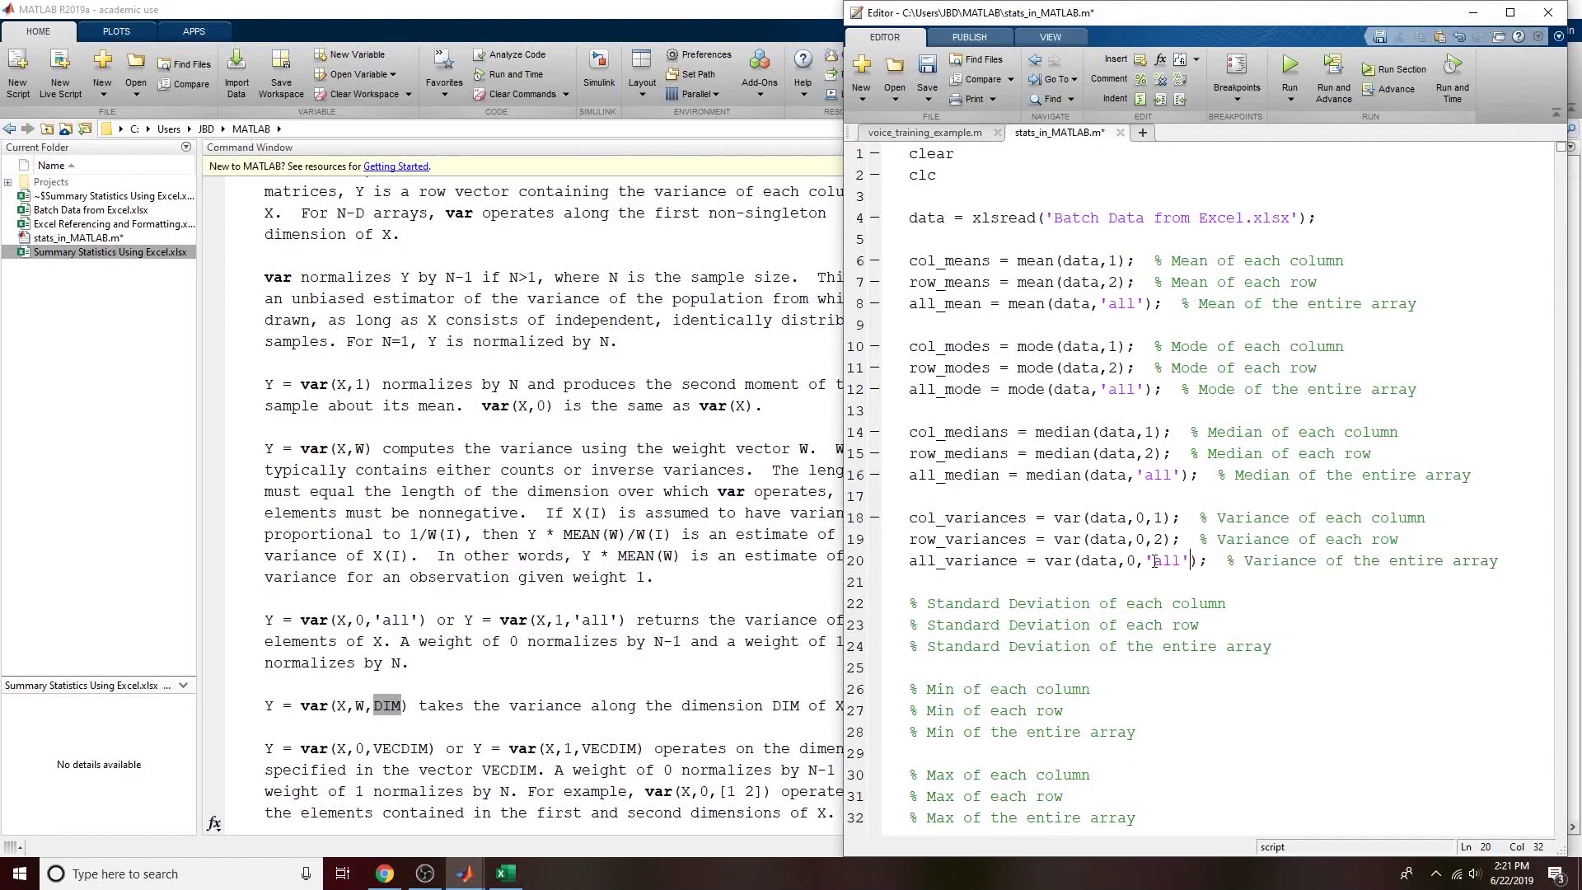
Step: Review the 'all' argument on line 20 and compare the var call on line 18 with the median and mode calls
click(1225, 562)
double_click(1163, 562)
click(1164, 562)
double_click(1164, 562)
click(933, 587)
key(Up)
key(Up)
key(Up)
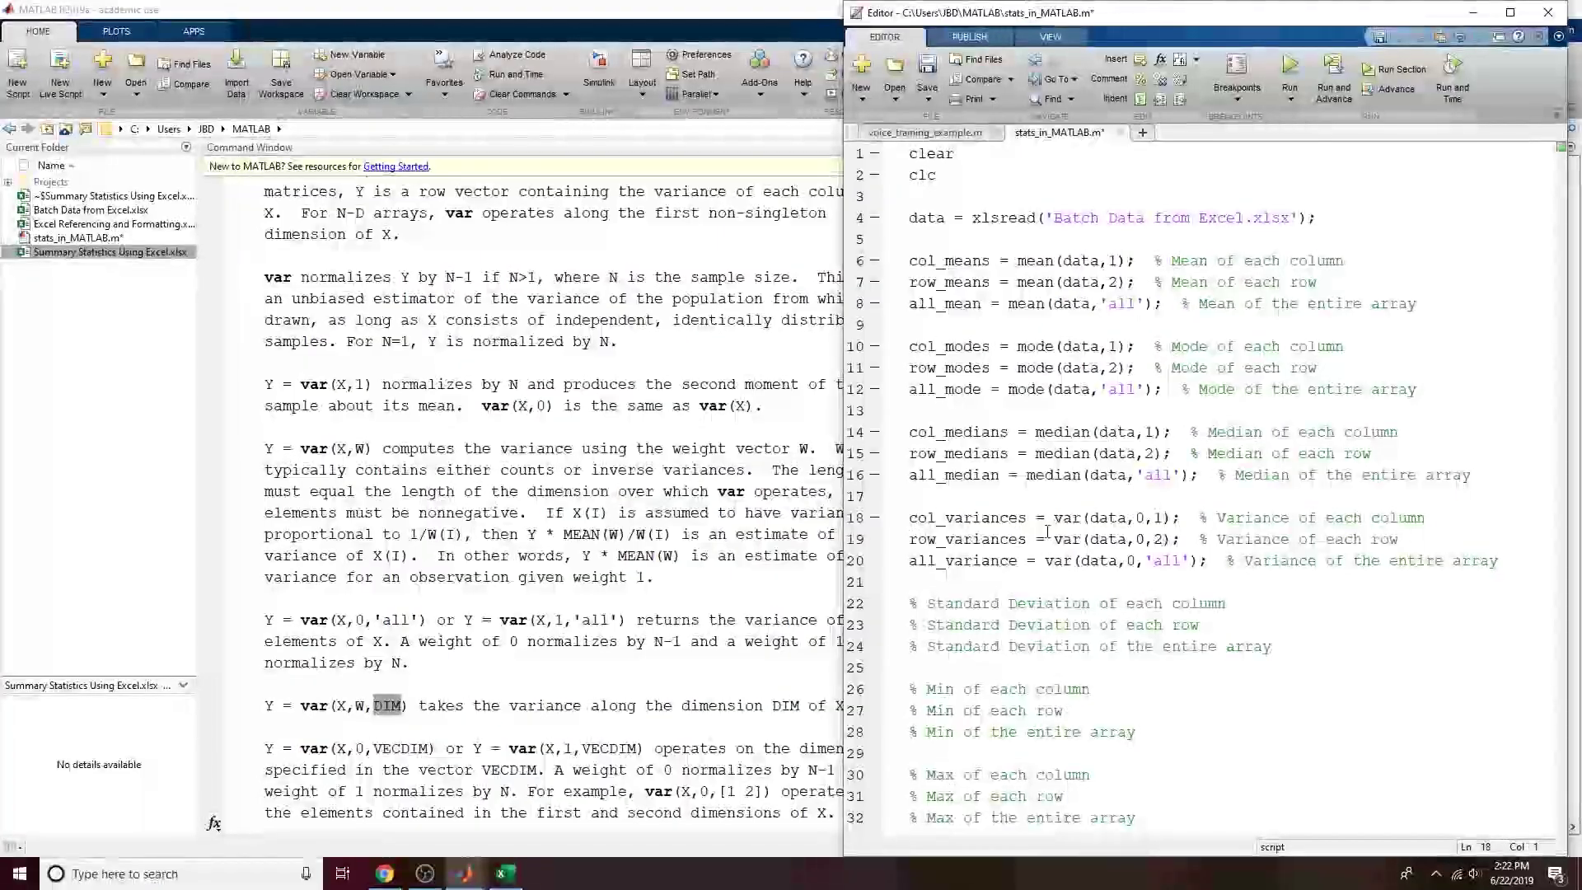
drag(1057, 519, 1184, 518)
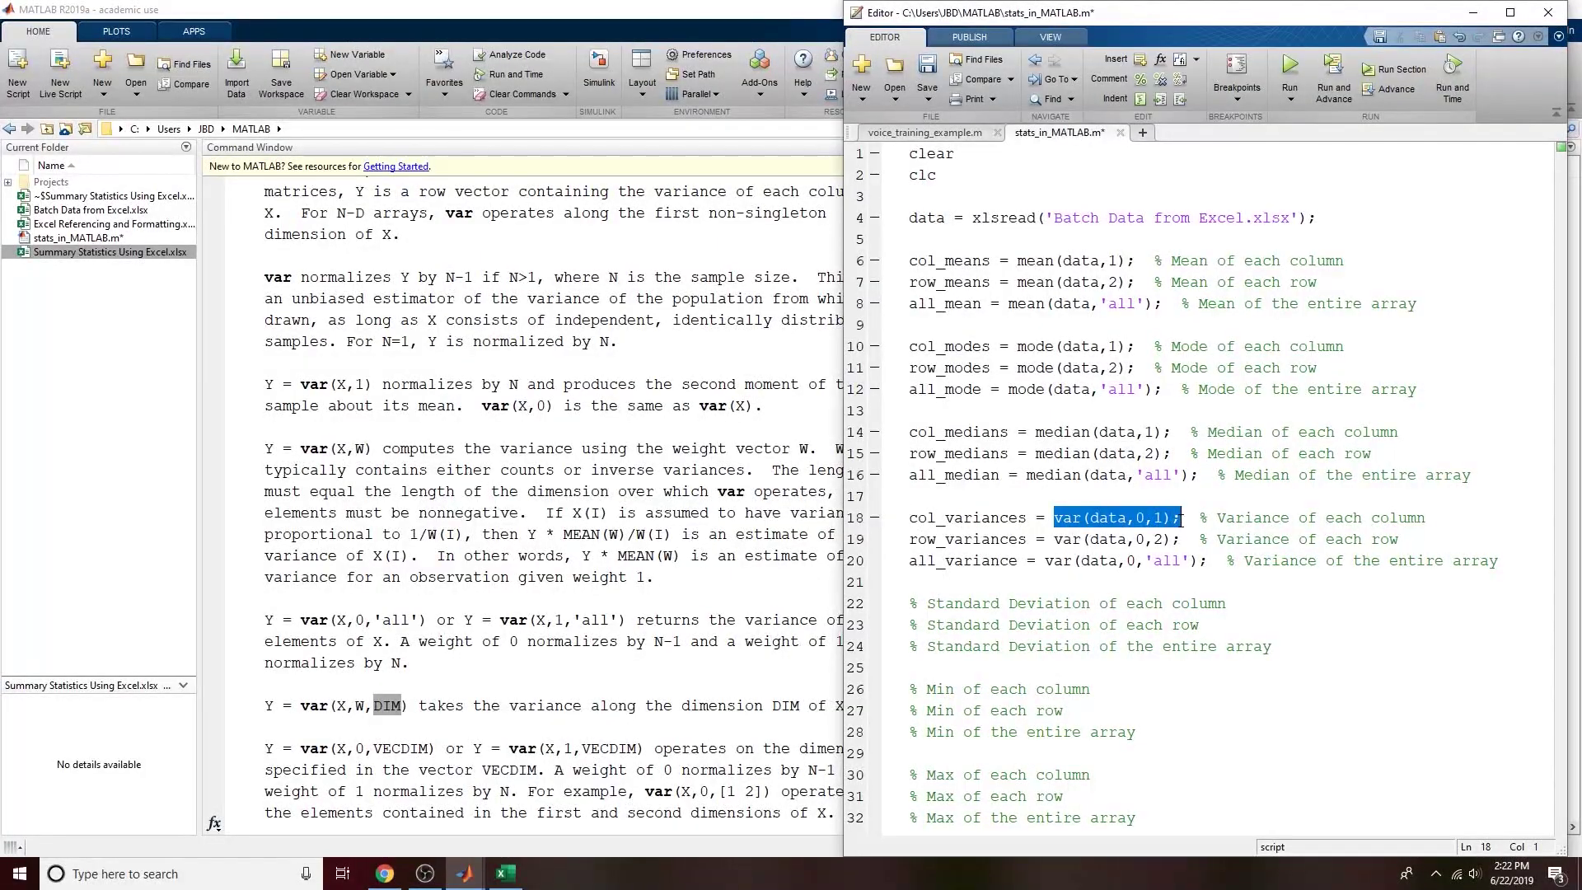
click(1055, 519)
drag(1056, 519, 1164, 519)
click(1072, 517)
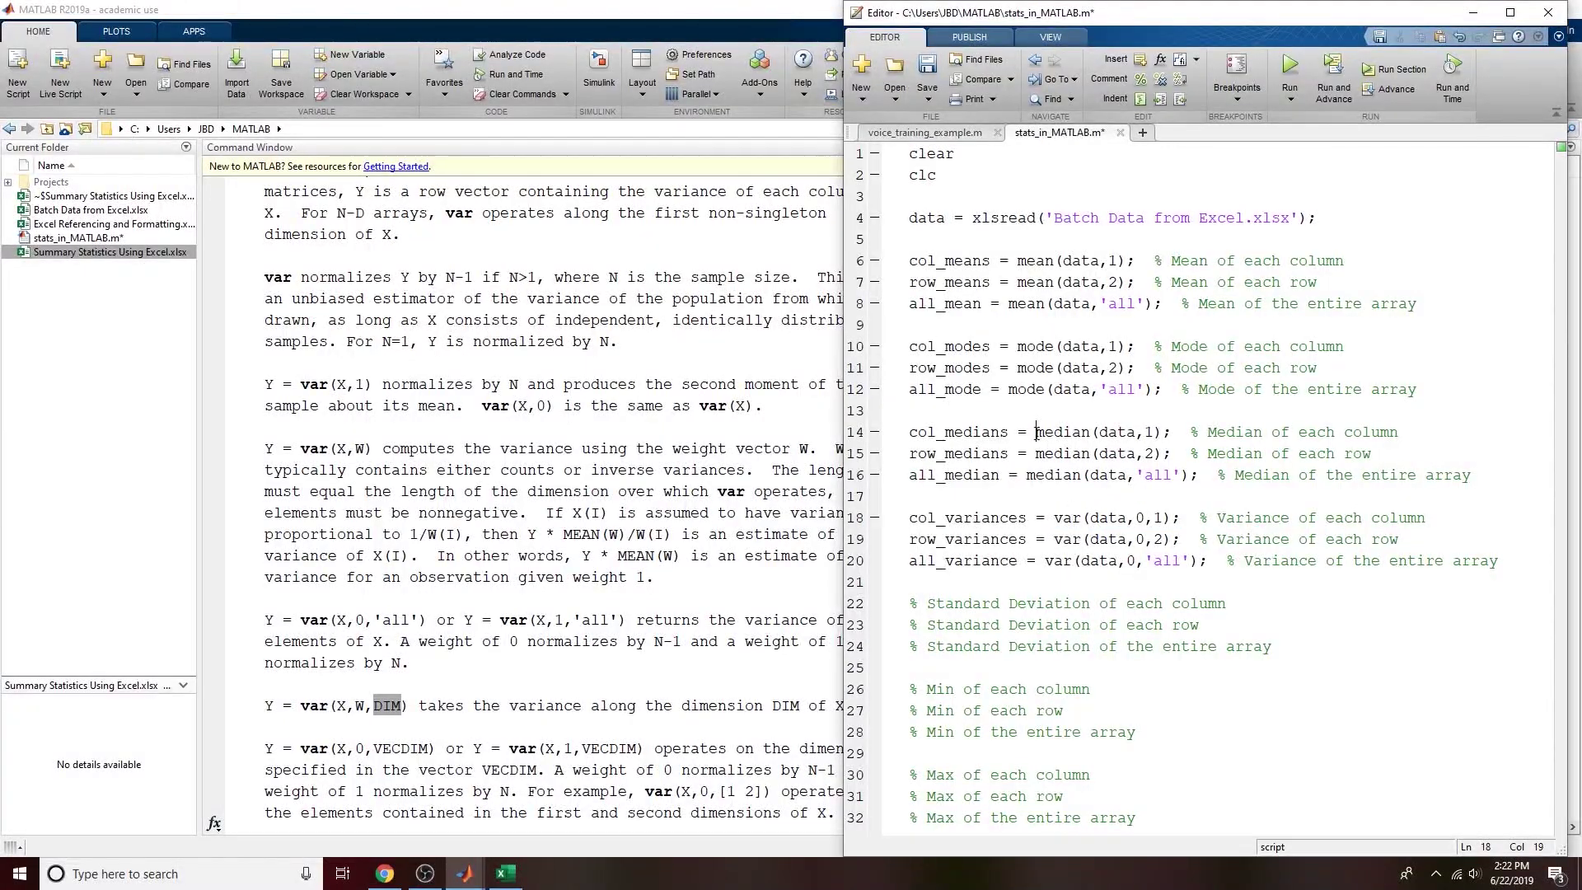
drag(1036, 432, 1162, 432)
click(1036, 346)
Step: Copy the col_variances assignment from line 18 to the start of line 22, before the column standard deviation comment
drag(910, 518, 1200, 517)
click(1041, 519)
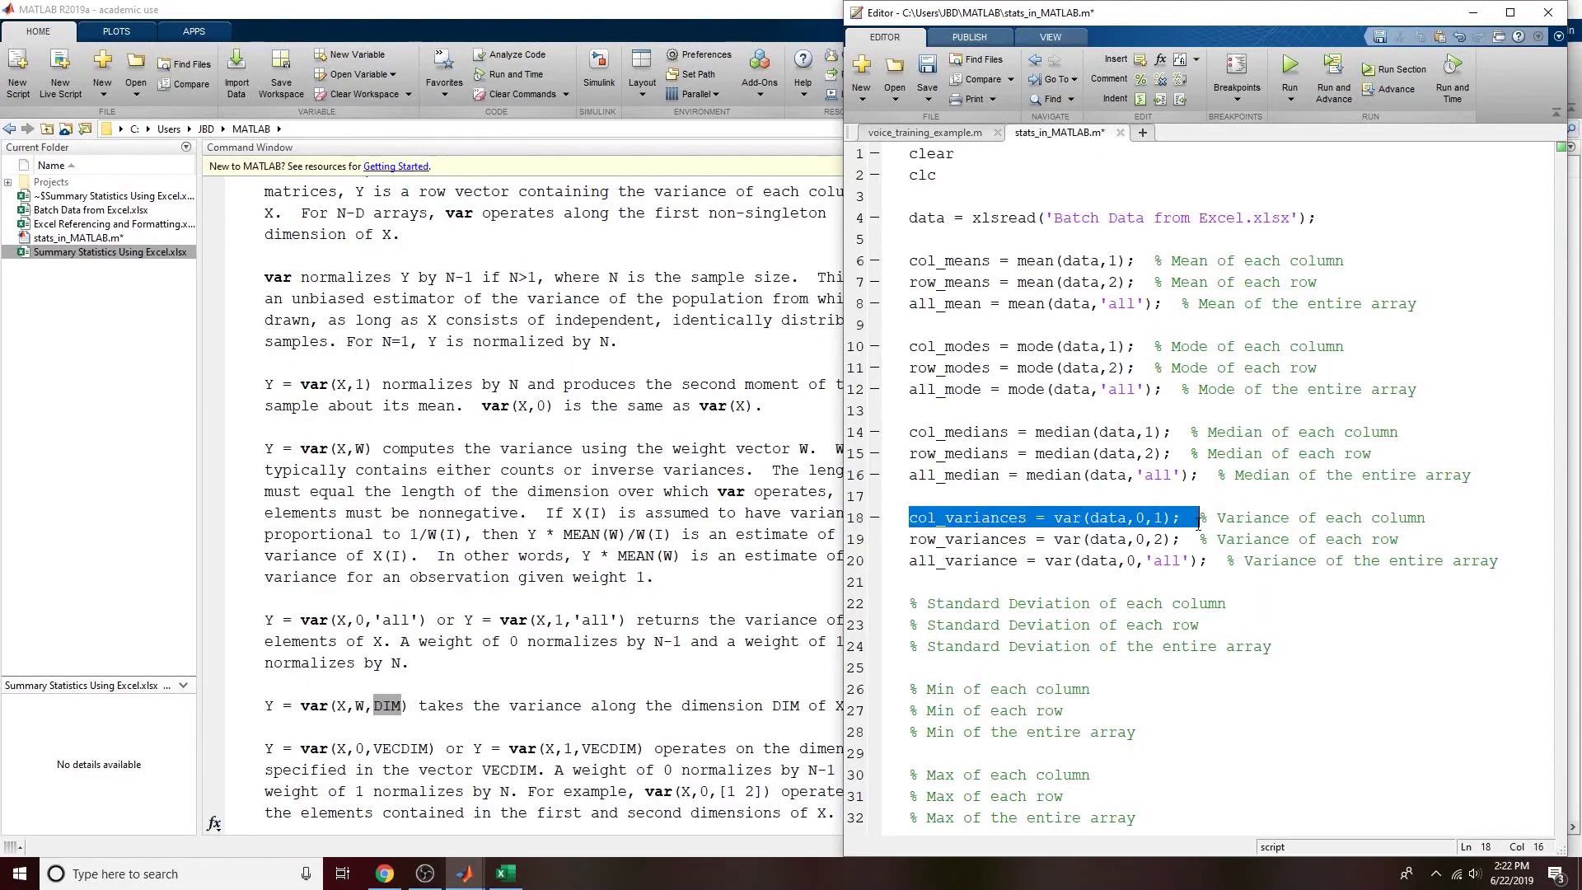
key(ctrl+c)
click(910, 604)
right_click(910, 603)
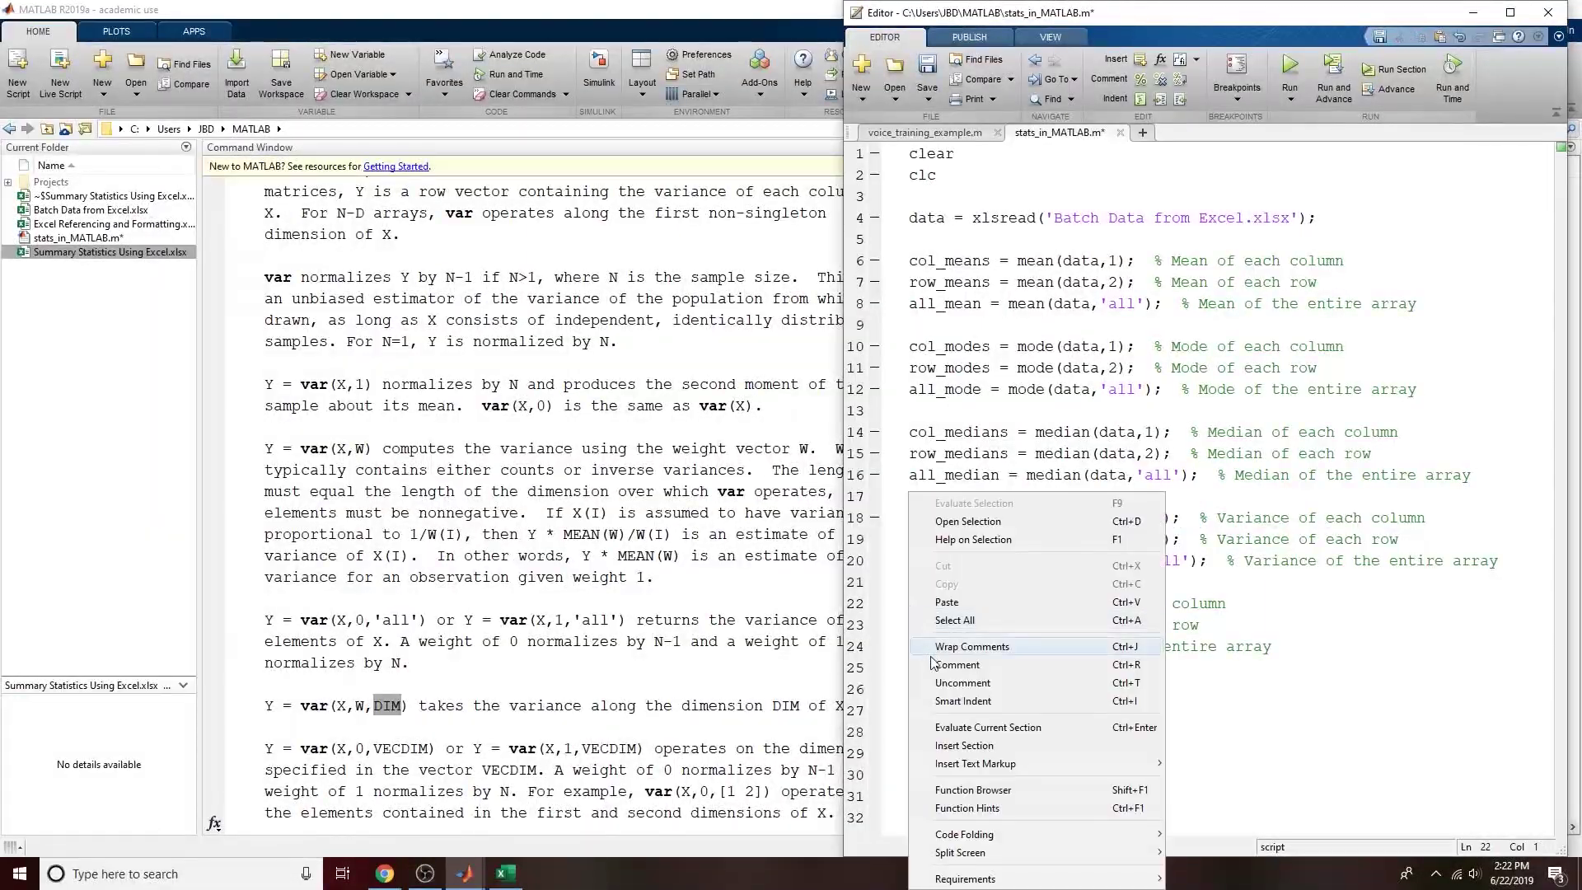
click(958, 610)
Step: Change the assignment on line 22 to col_stdevs = std(data,0,1);
drag(1027, 606, 948, 610)
text(sta = var(data,0,1);)
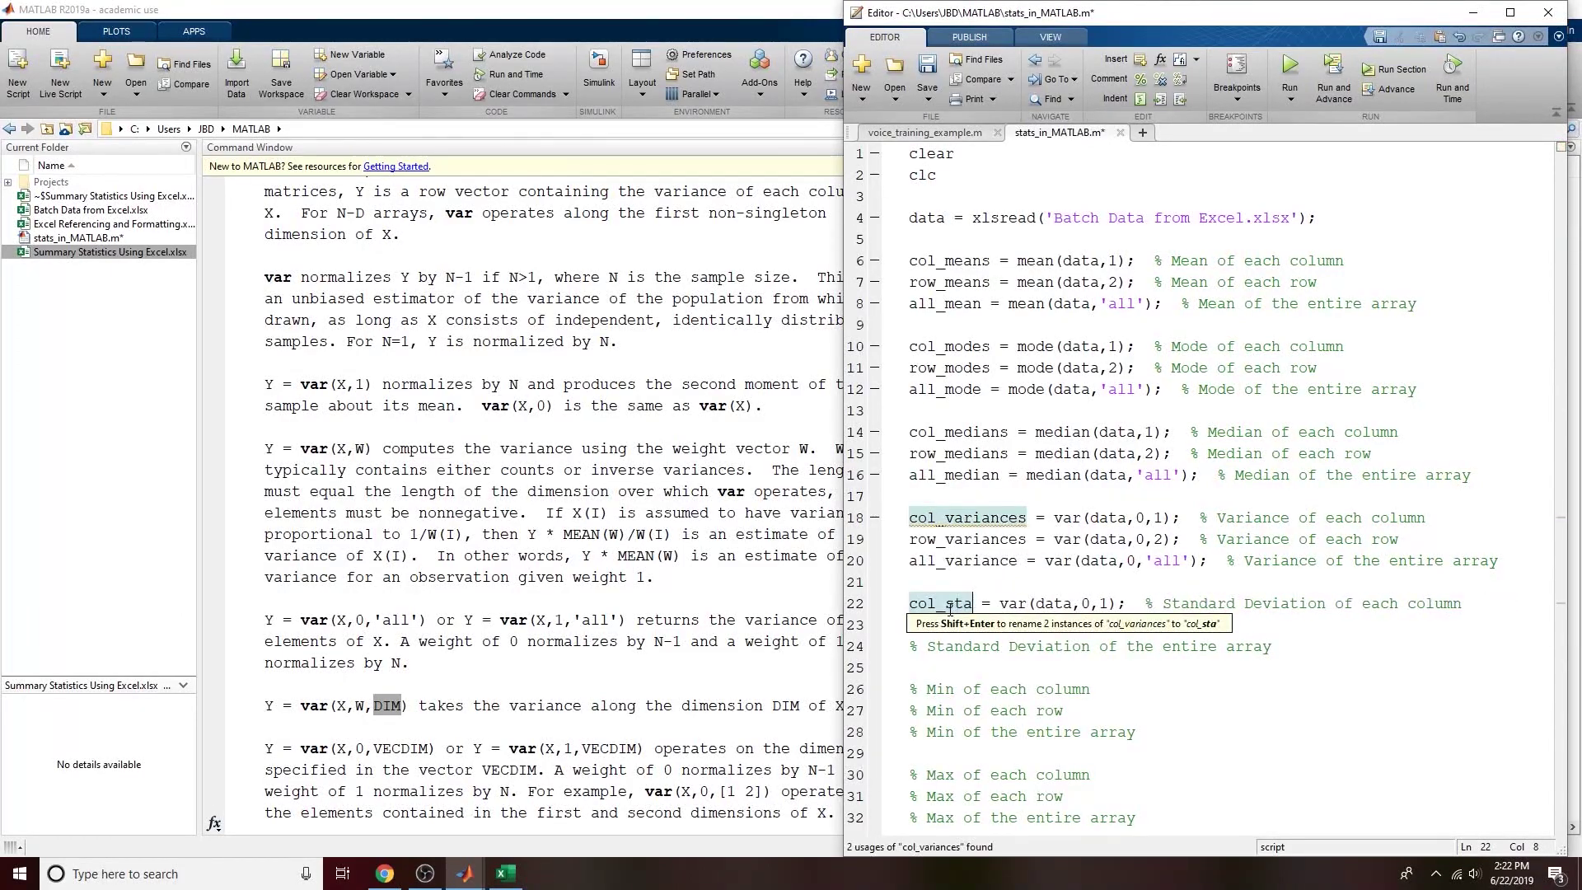
key(BackSpace)
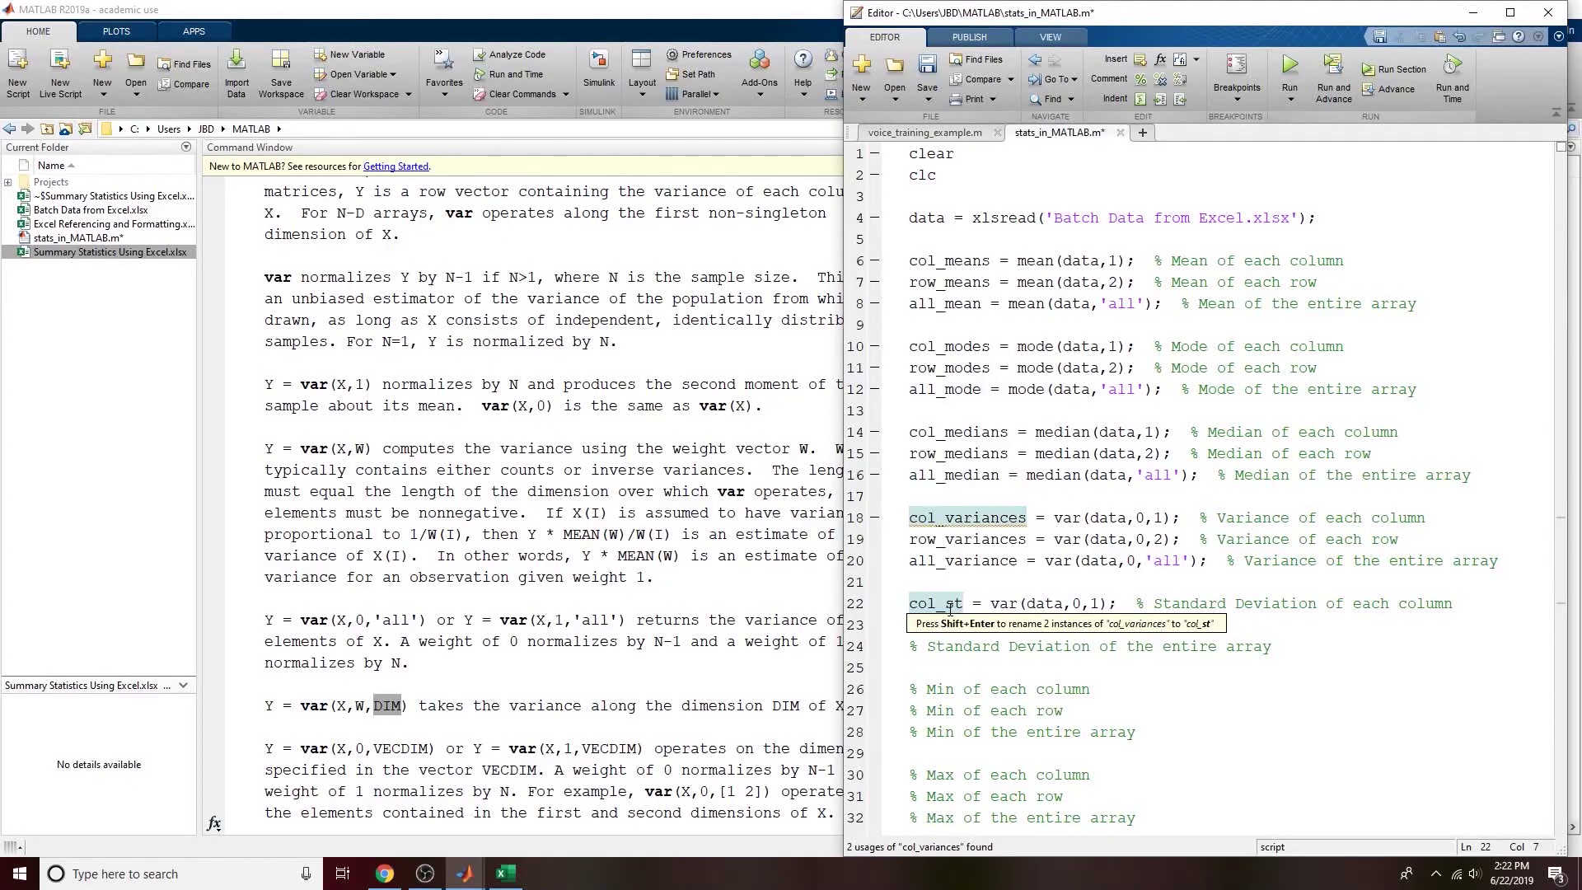
text(devs)
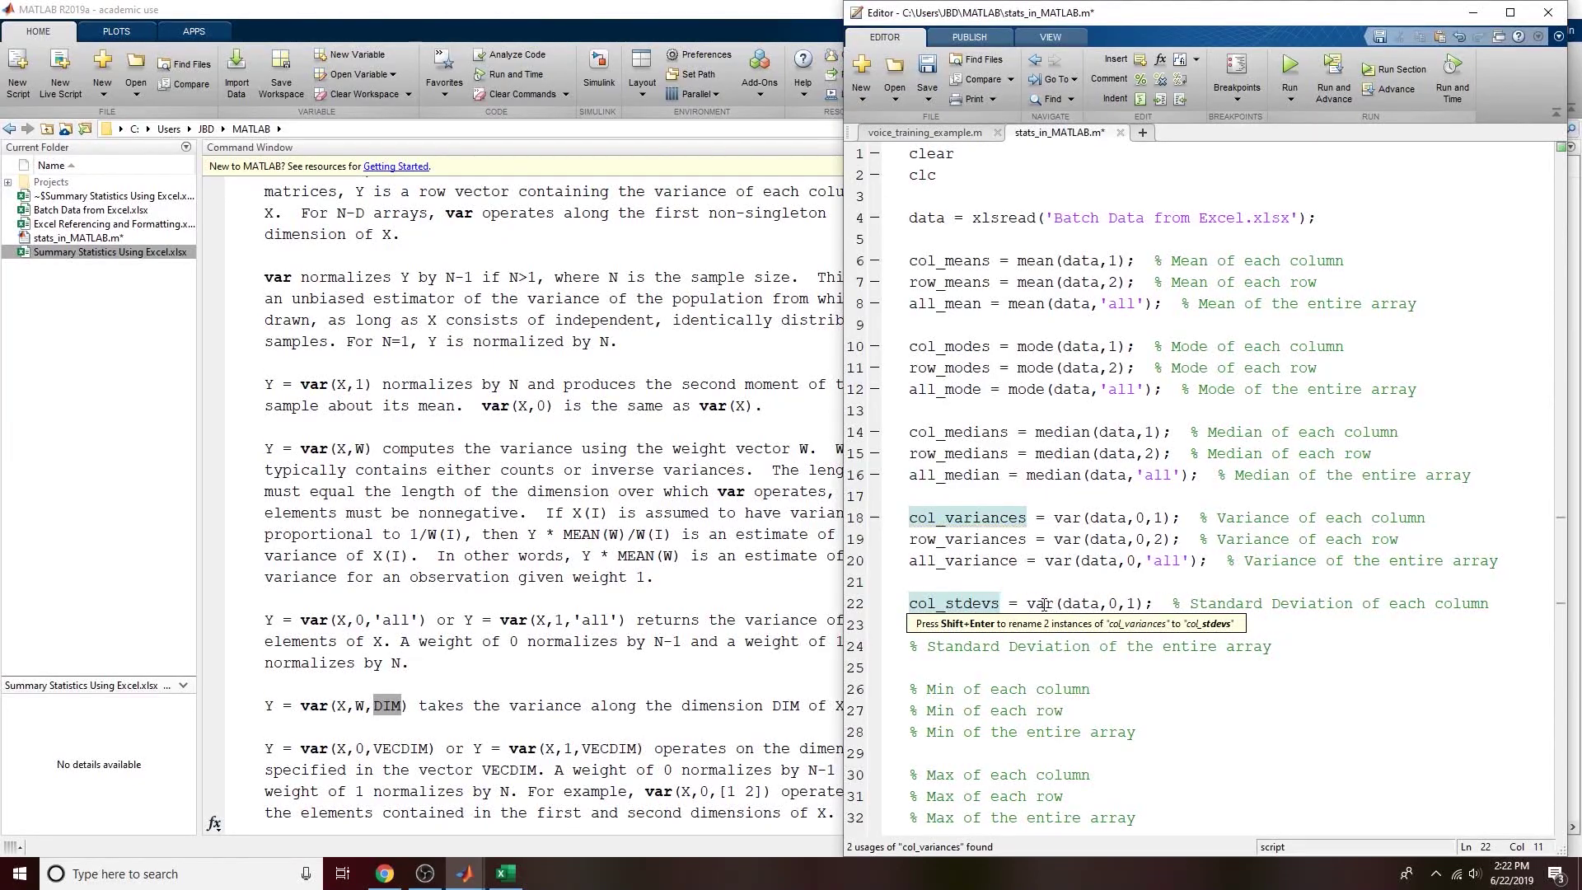
double_click(1045, 604)
text(std)
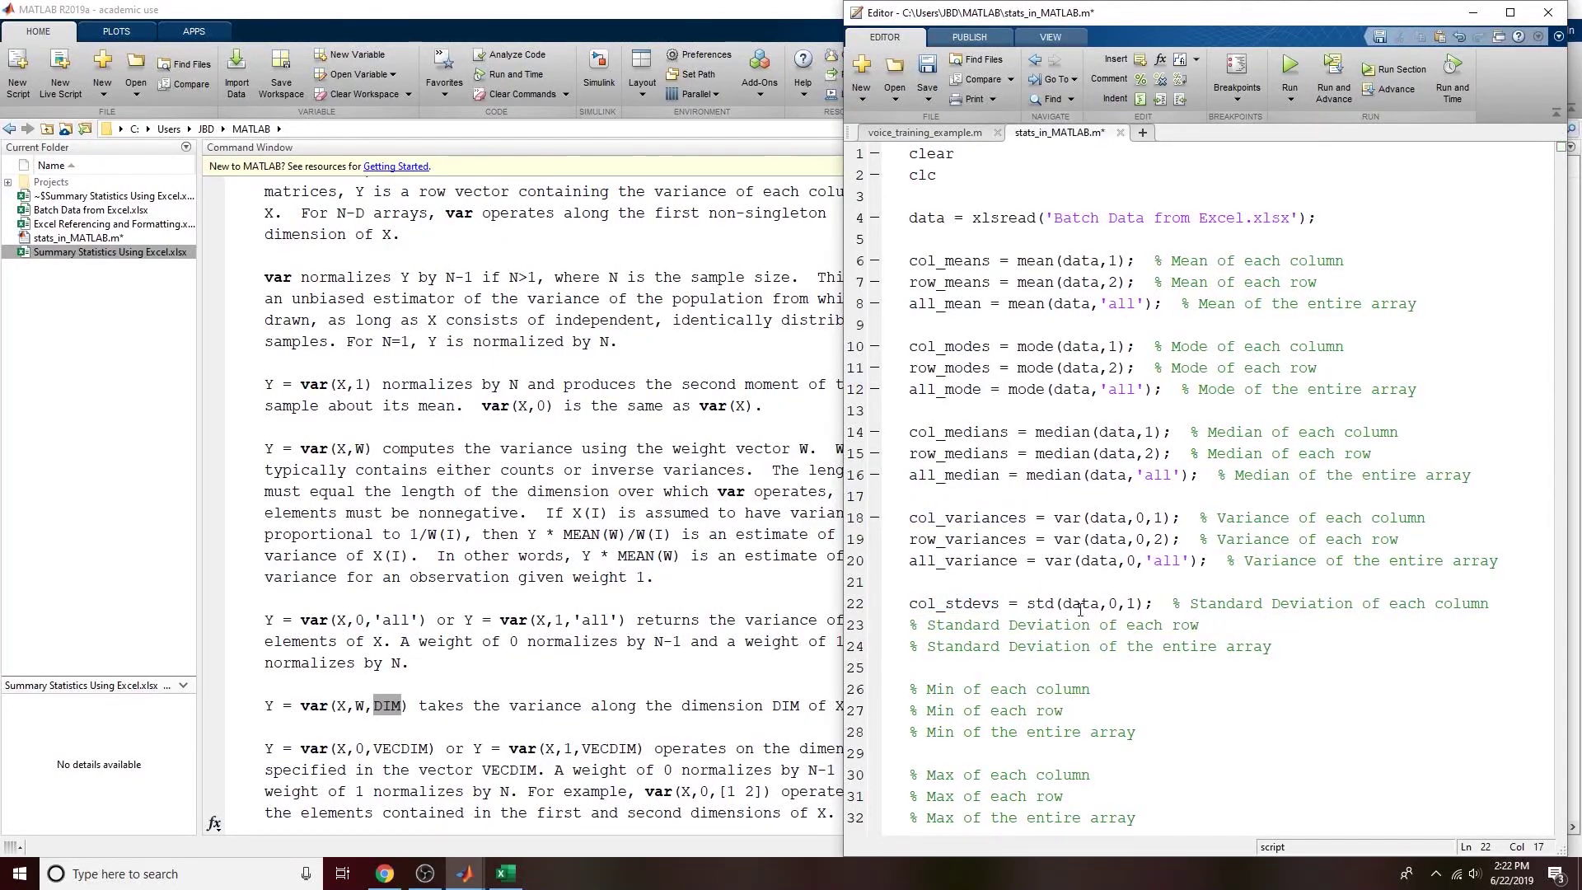
Step: Compare the std call on line 22 with the var call on line 18
click(1165, 604)
double_click(1042, 604)
double_click(1068, 519)
Step: Copy the col_stdevs assignment from line 22 to the start of lines 23 and 24, before their comments
drag(1172, 605, 904, 604)
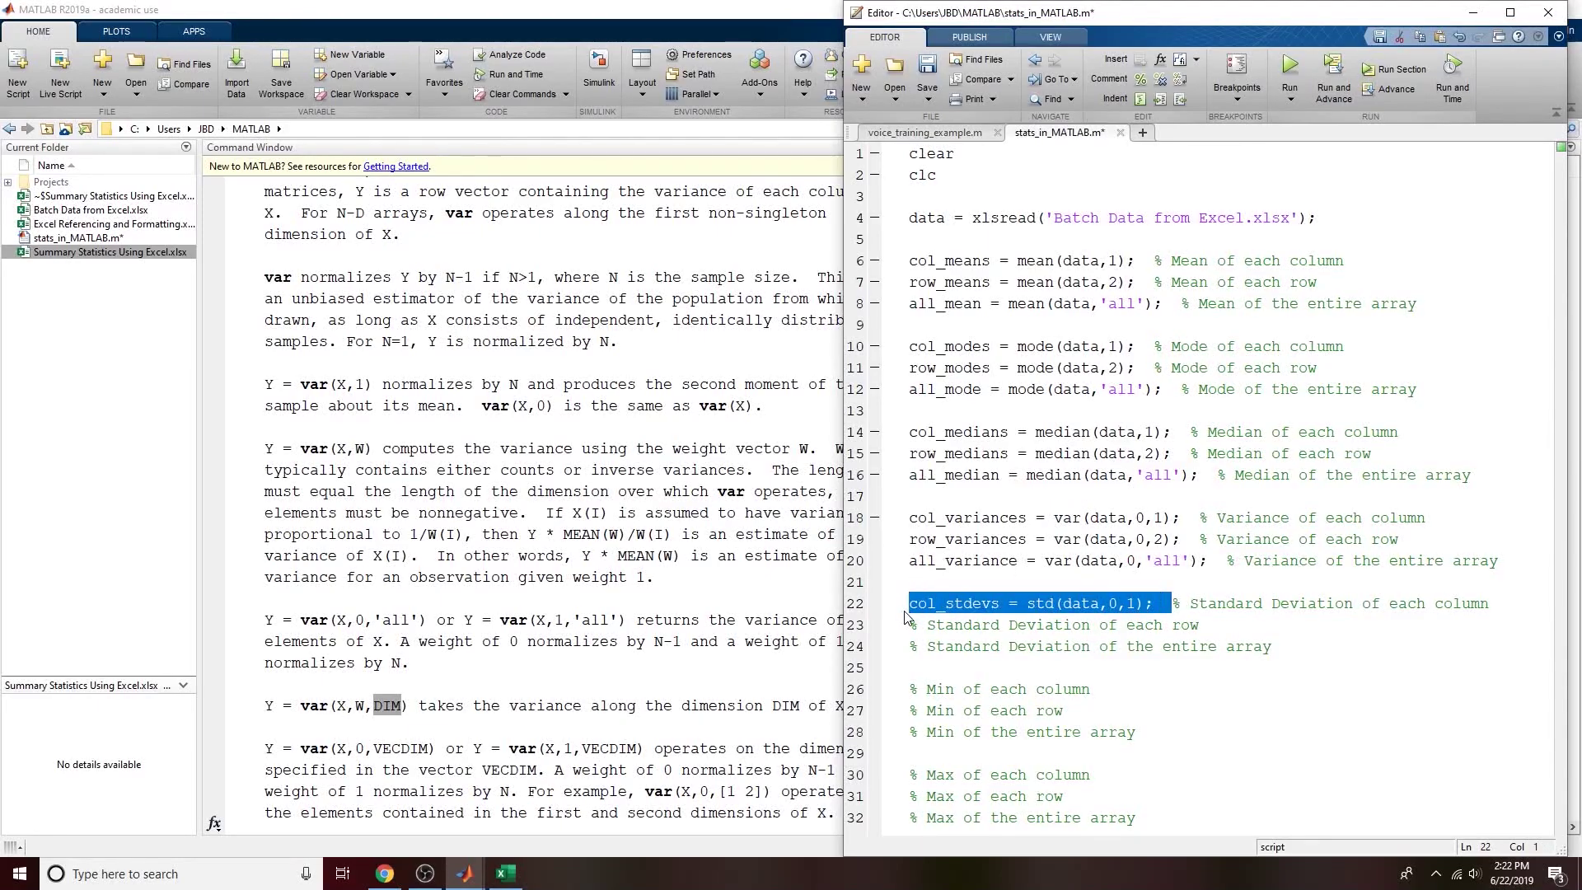
text(C)
key(ctrl+z)
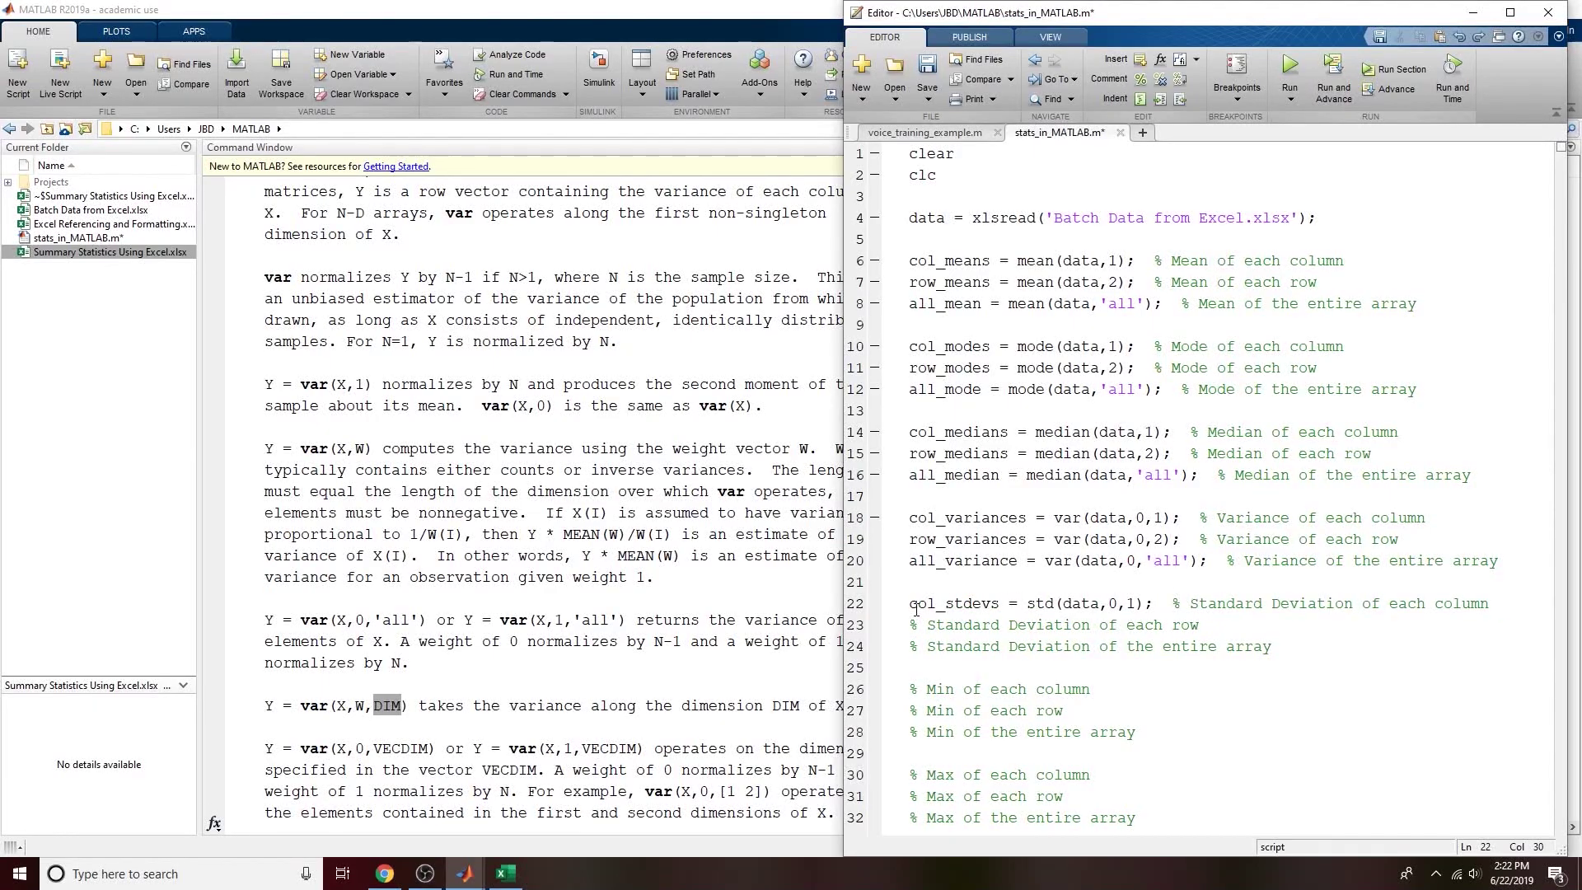
shift+click(911, 609)
key(ctrl+c)
click(911, 620)
key(ctrl+v)
click(909, 646)
key(ctrl+v)
Step: Rename the variables on lines 23 and 24 to row_stdevs and all_stdev
drag(937, 626, 907, 650)
text(row)
text(al)
text(l)
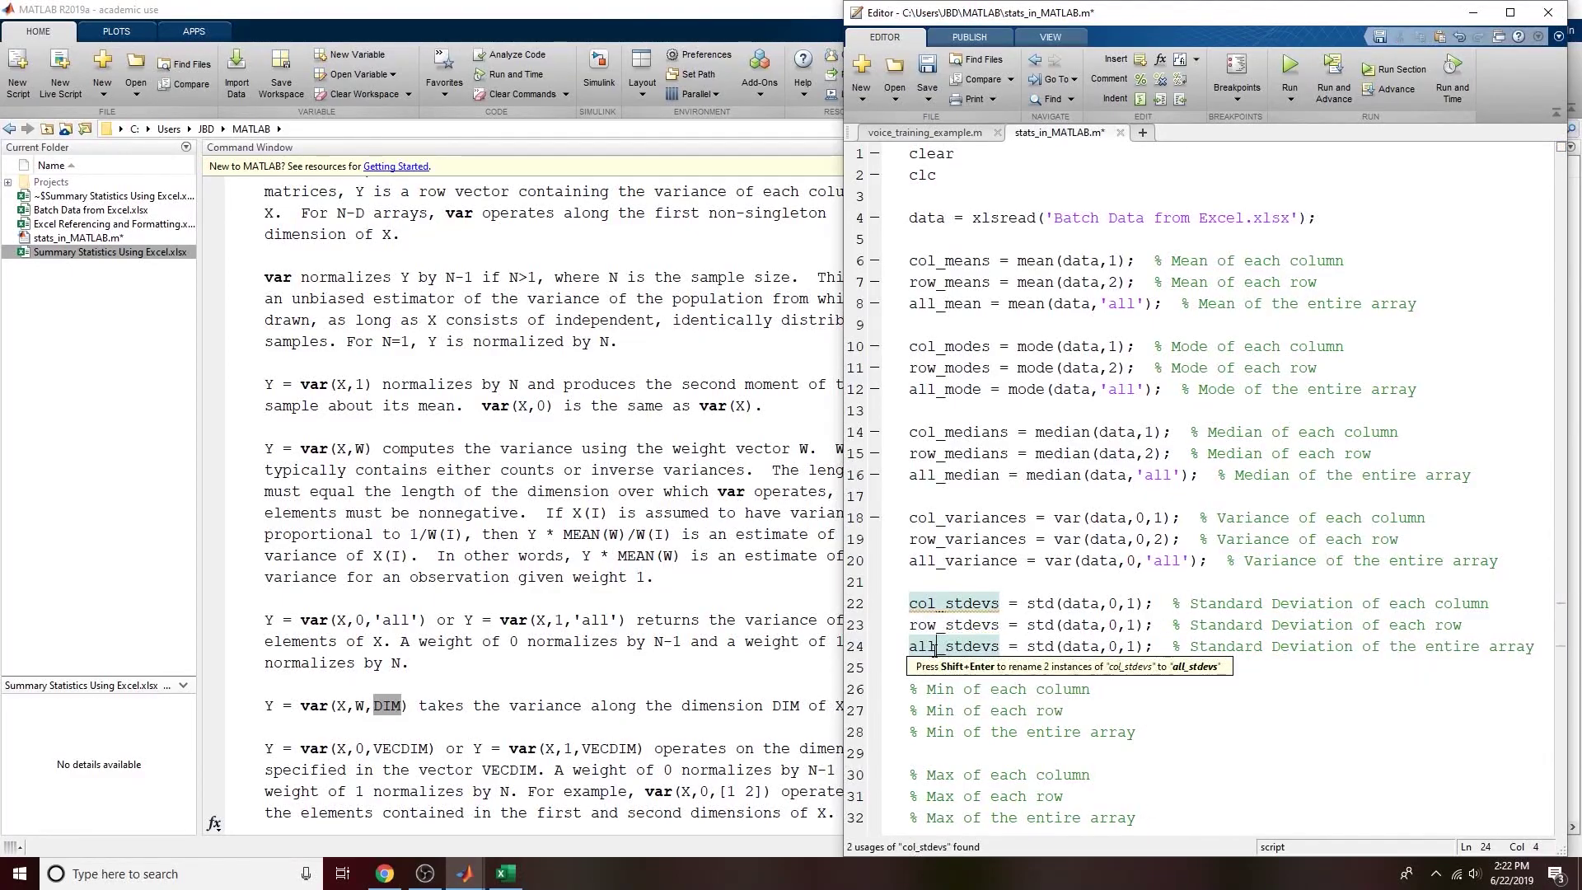
click(1002, 648)
key(BackSpace)
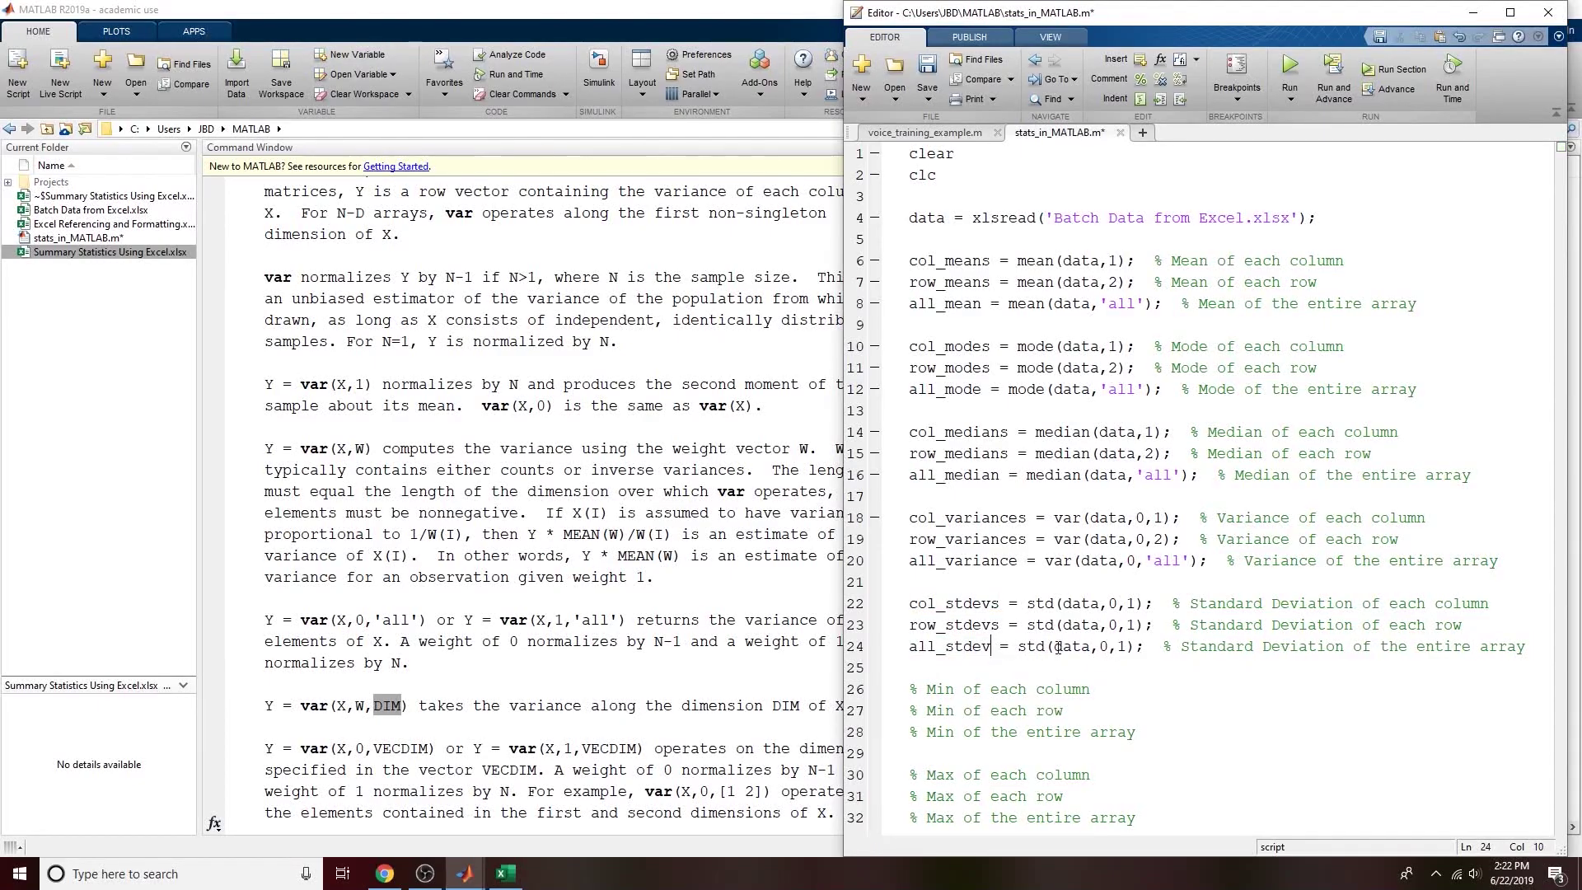
Step: Set the third argument of the std calls to 2 on line 23 and 'all' on line 24
key(BackSpace)
text(2)
click(1123, 648)
key(Delete)
text('all')
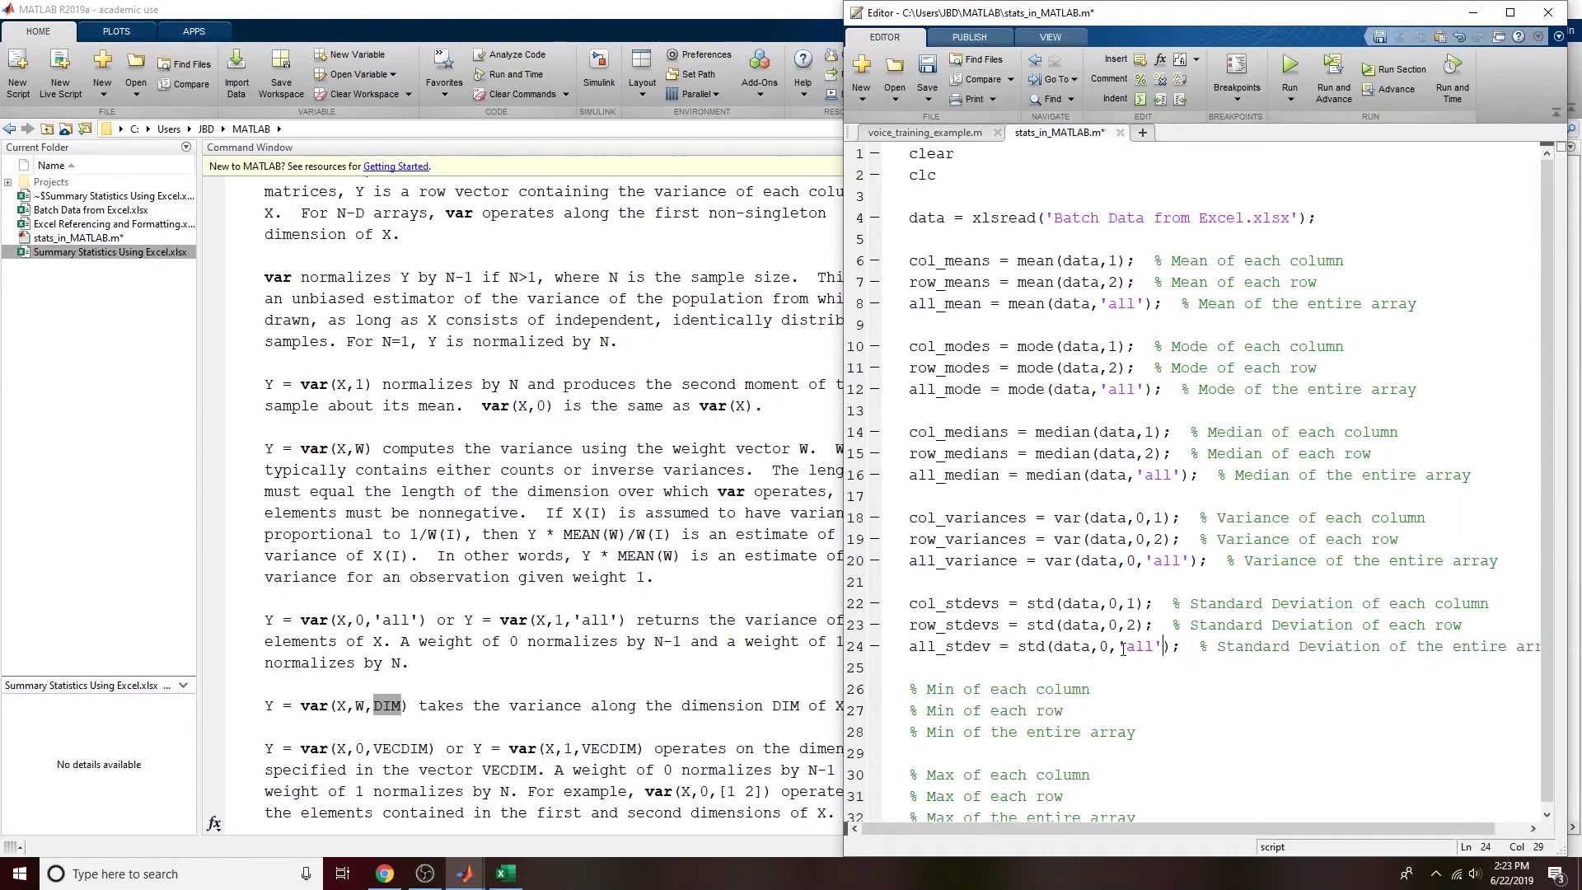
click(1202, 714)
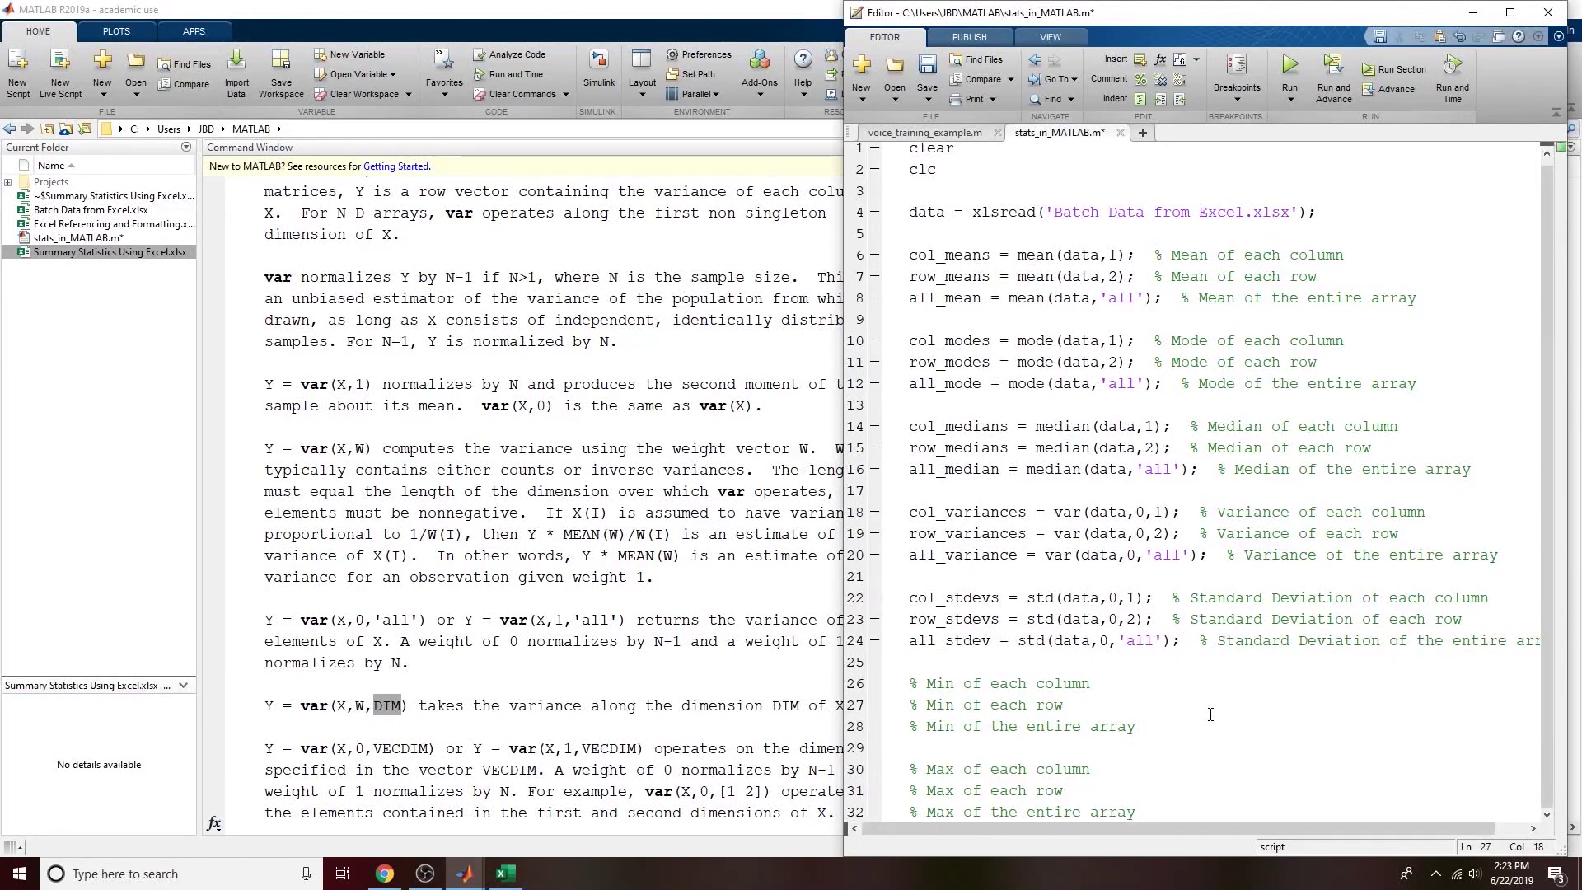
click(1075, 683)
click(425, 874)
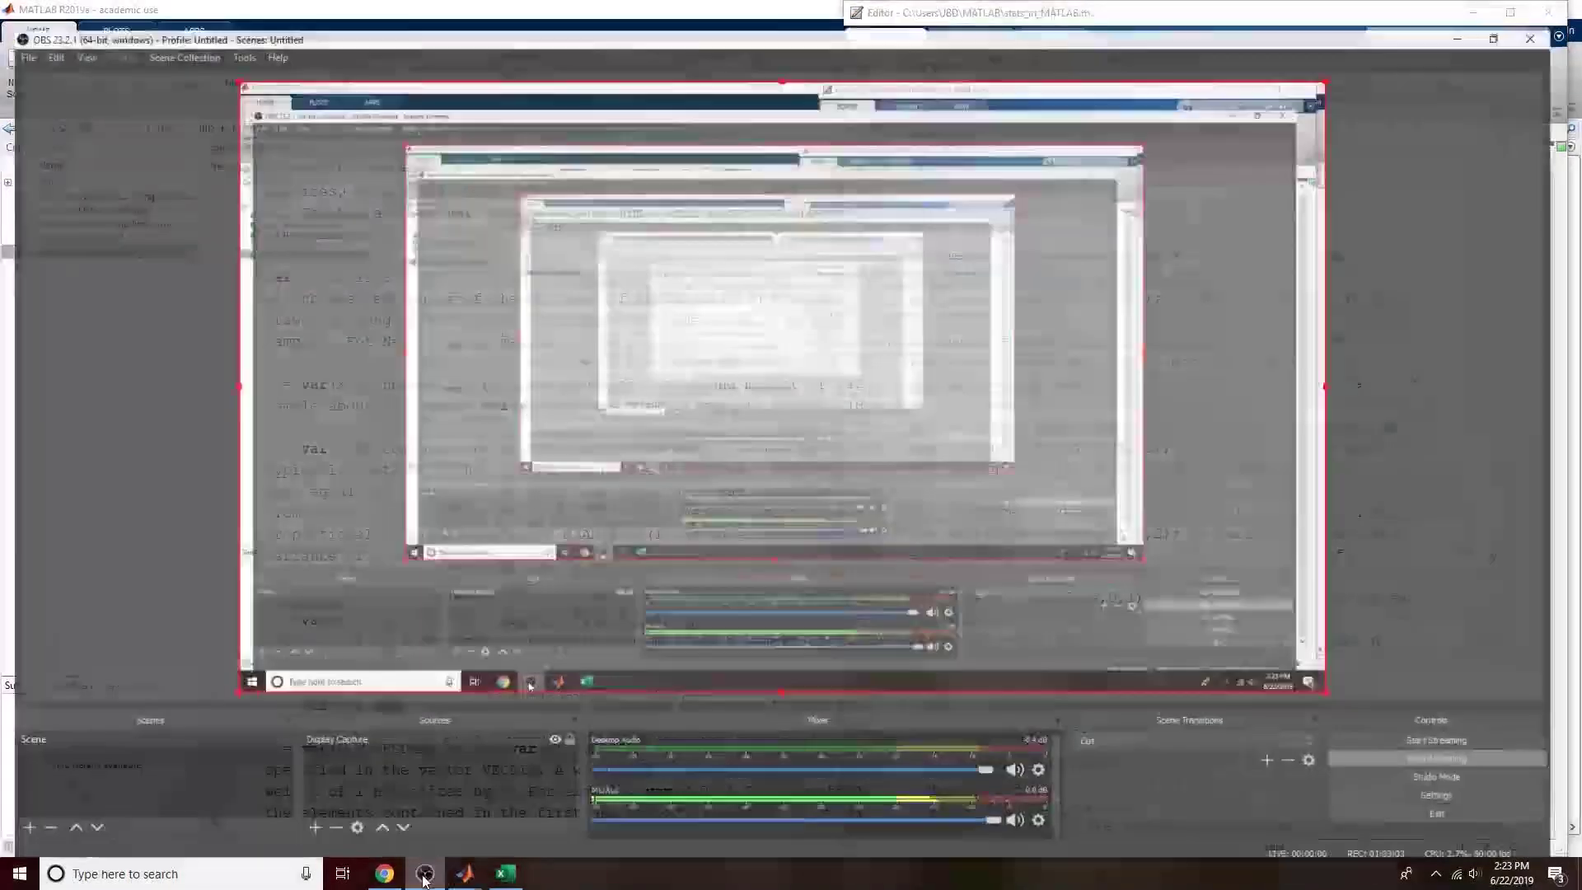
click(425, 873)
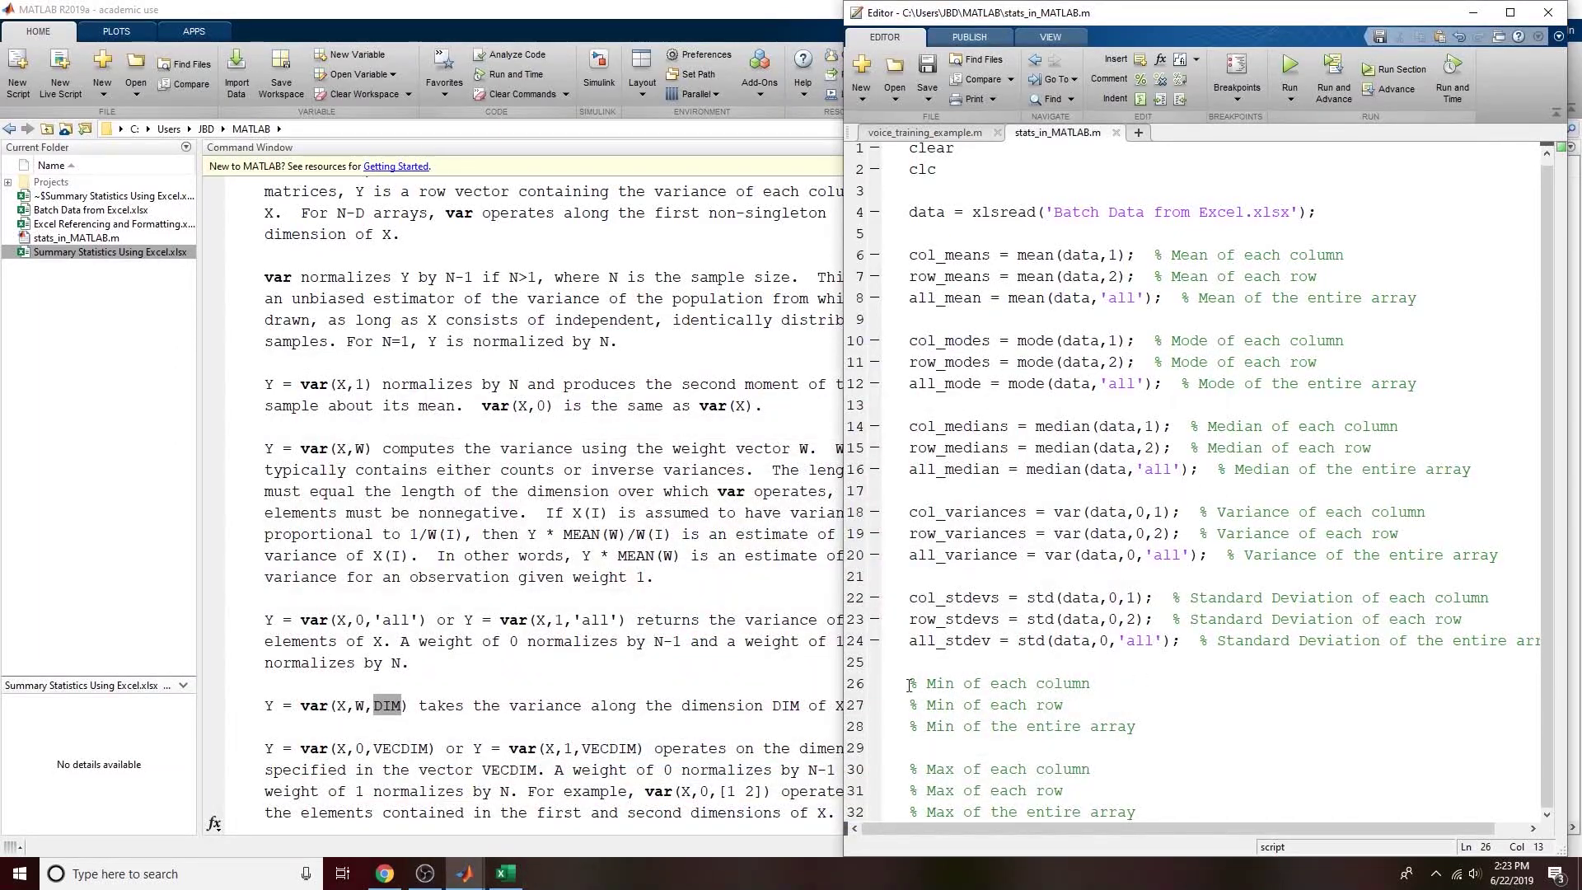
Step: Insert col_mins = min(data) before the column minimum comment on line 26
text(col_mins = )
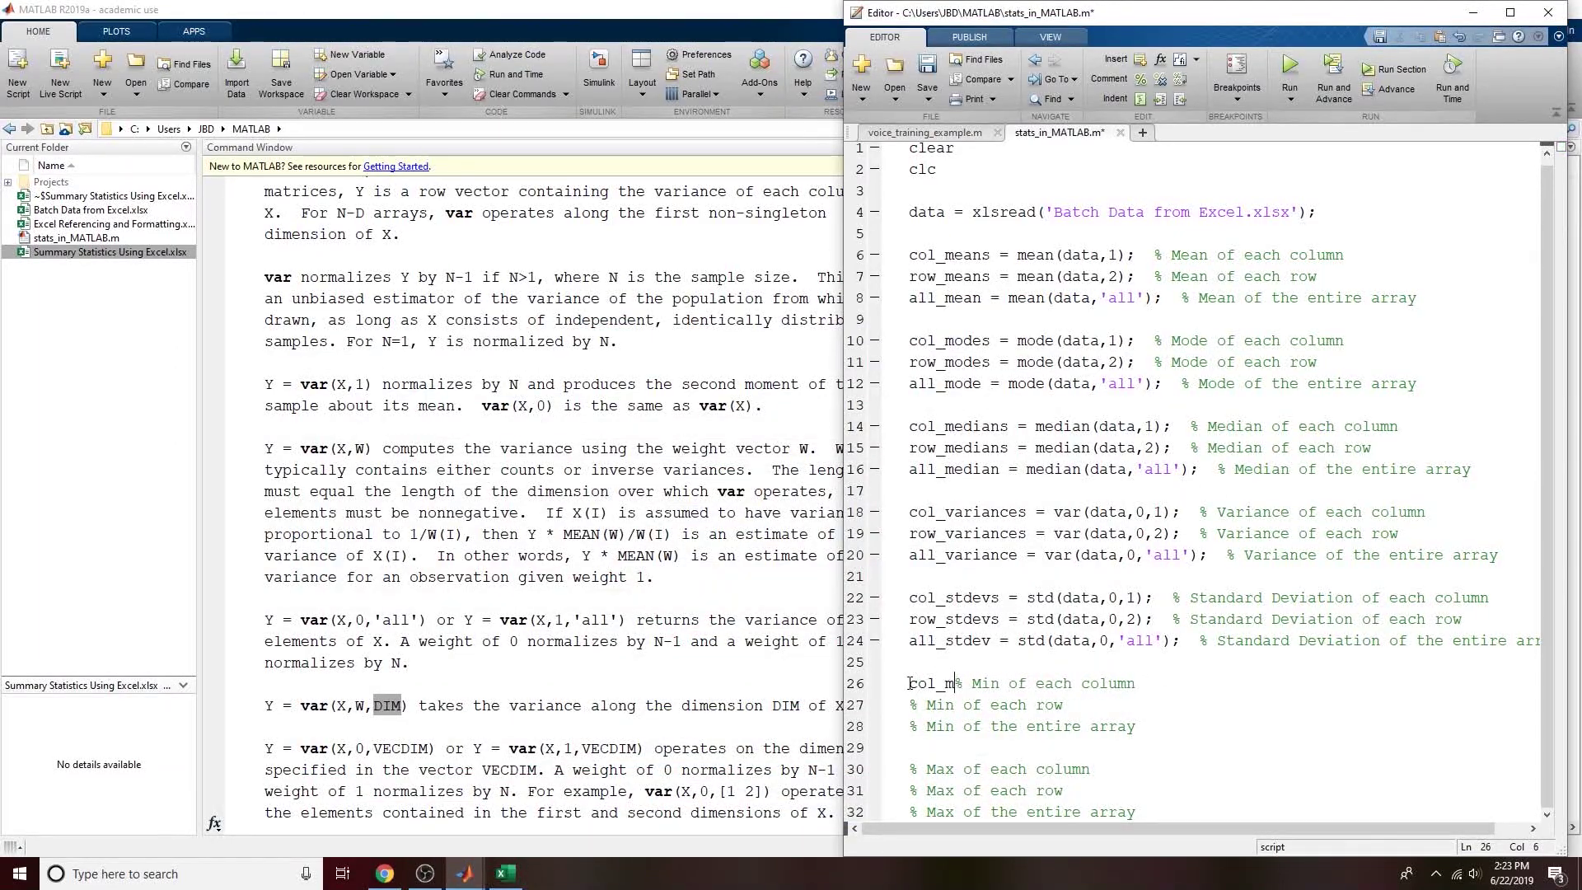
text(min(data)
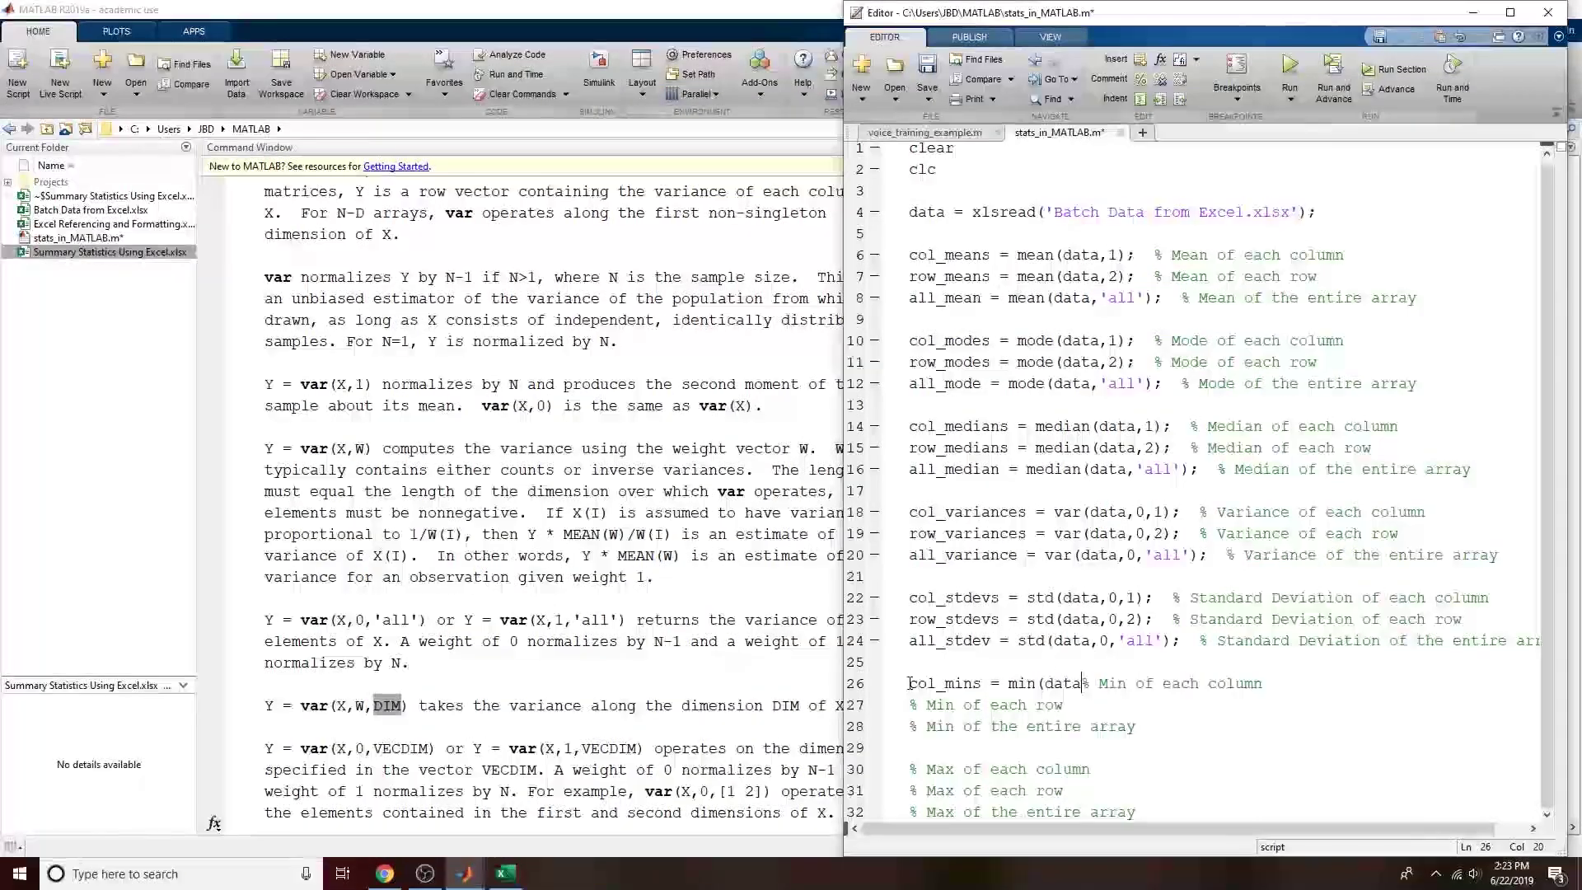
text(,[],1);)
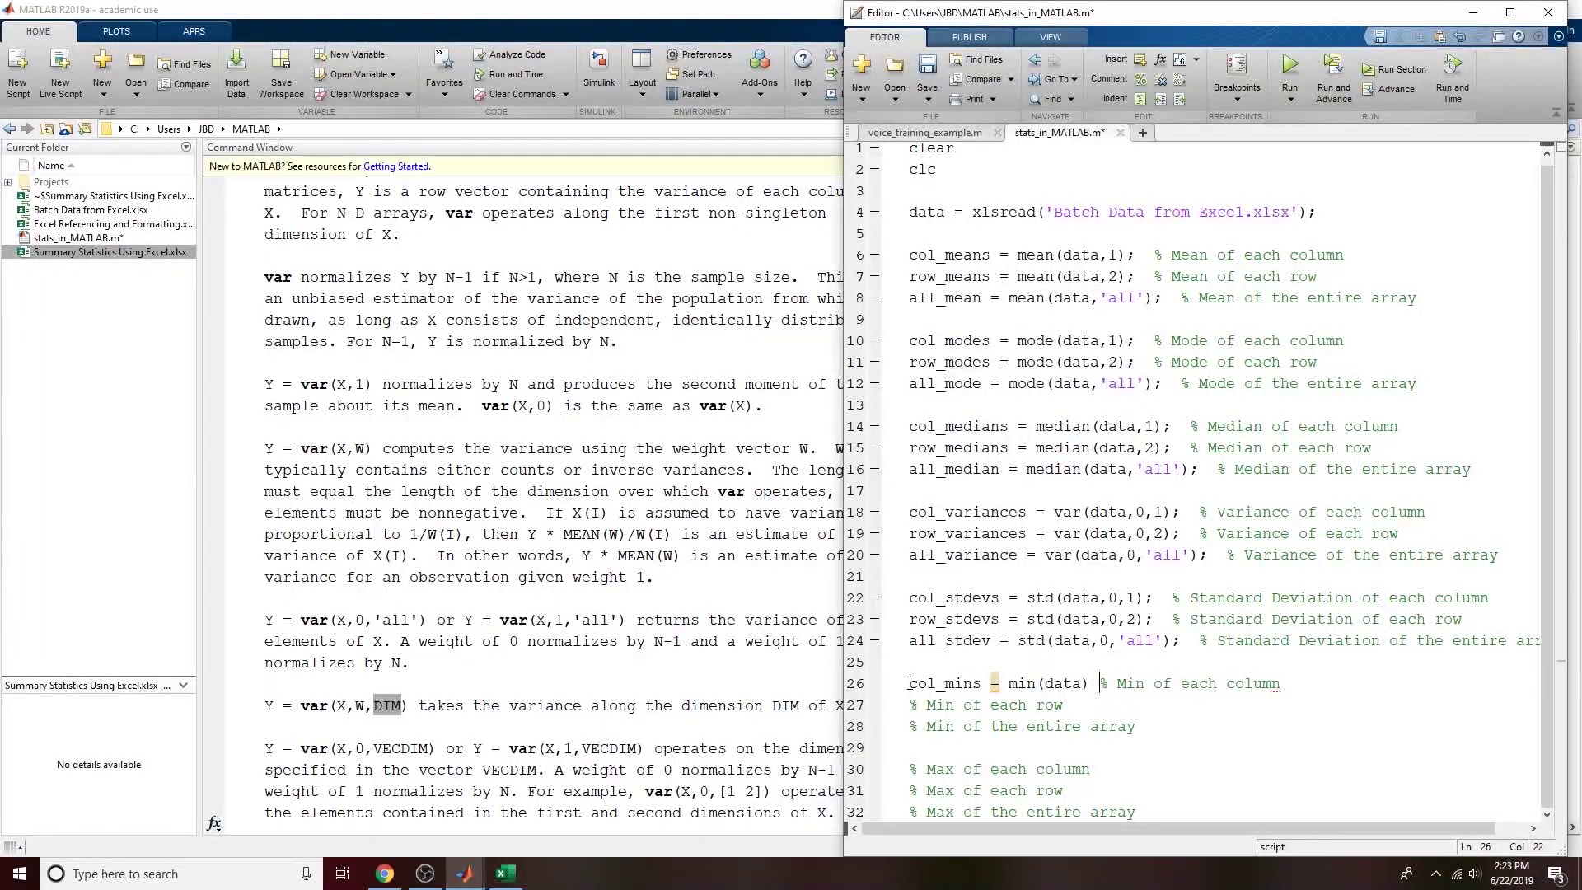
Step: Clear the Command Window and display the help text for the min function to read its syntaxes
click(550, 603)
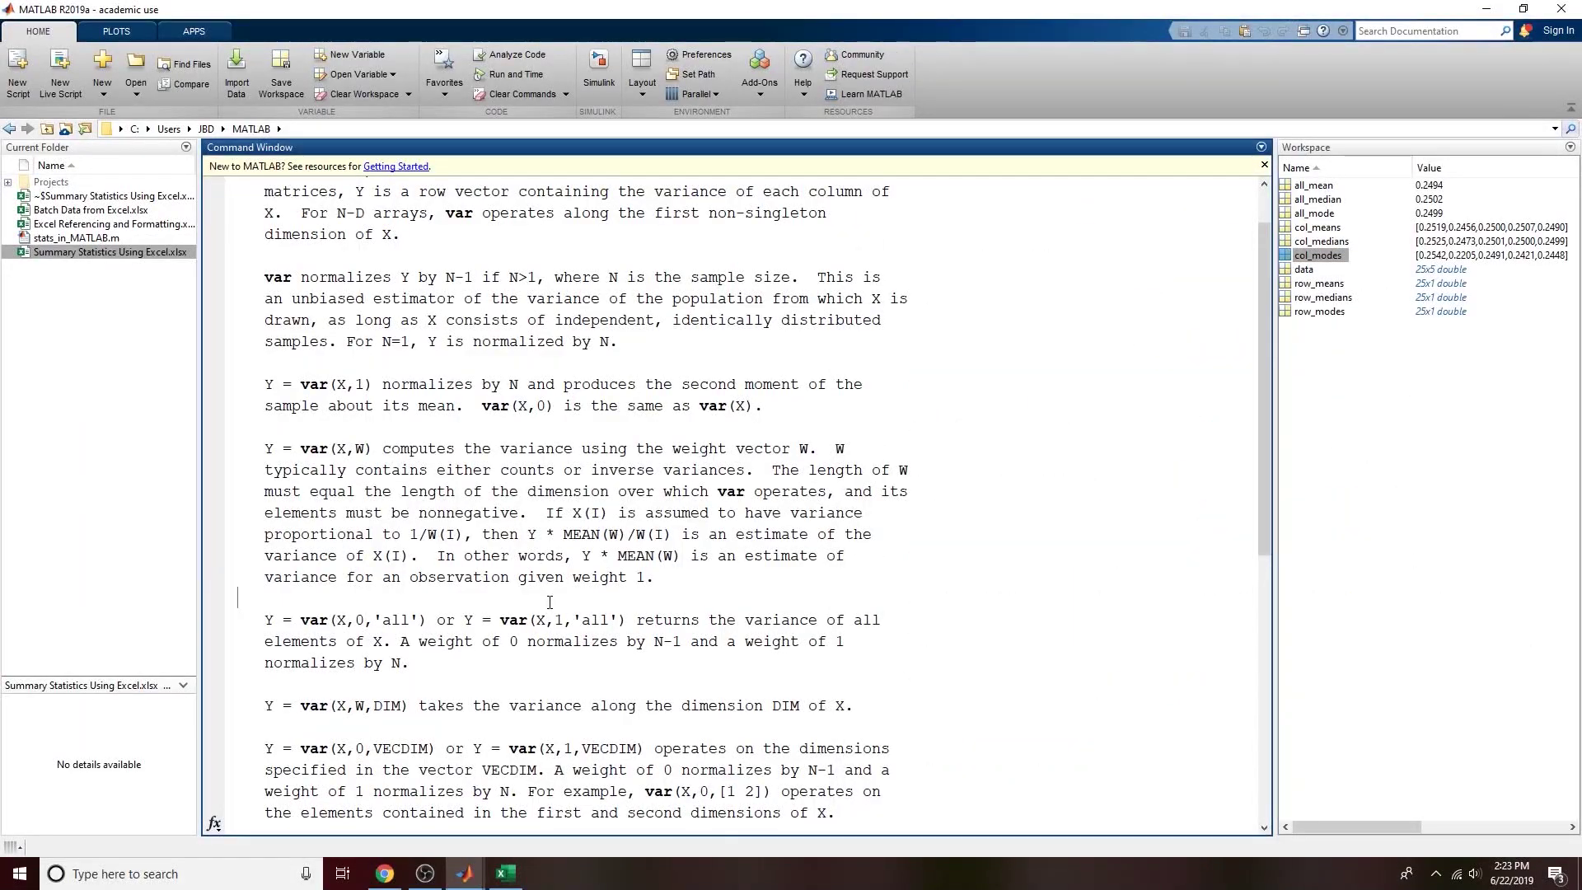
scroll(549, 603, down, 8)
text(clc)
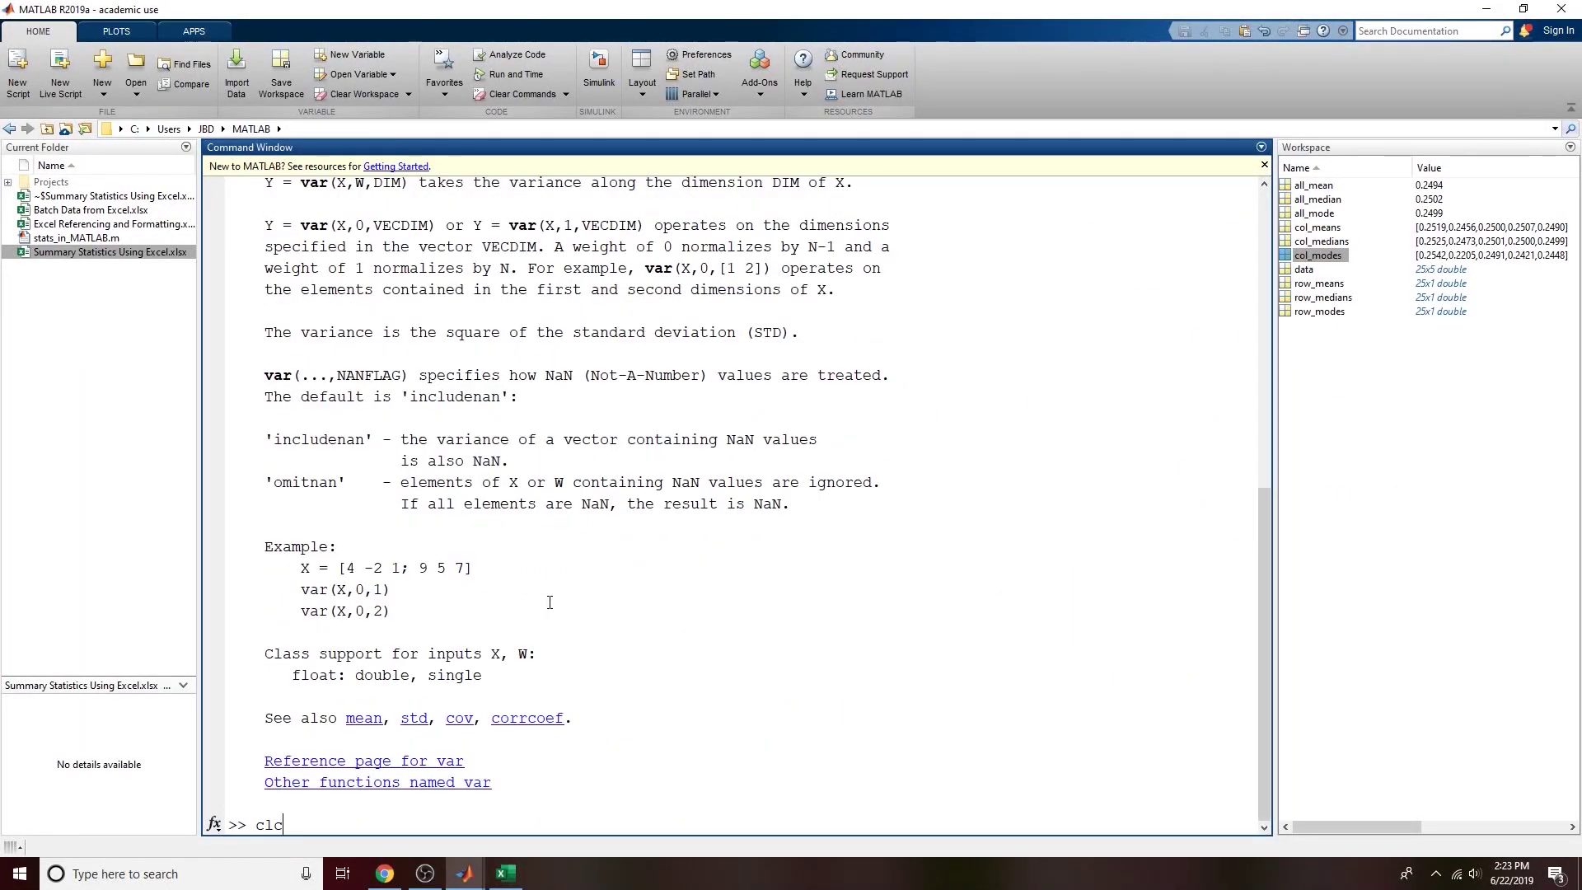
key(Return)
text(help min)
key(Return)
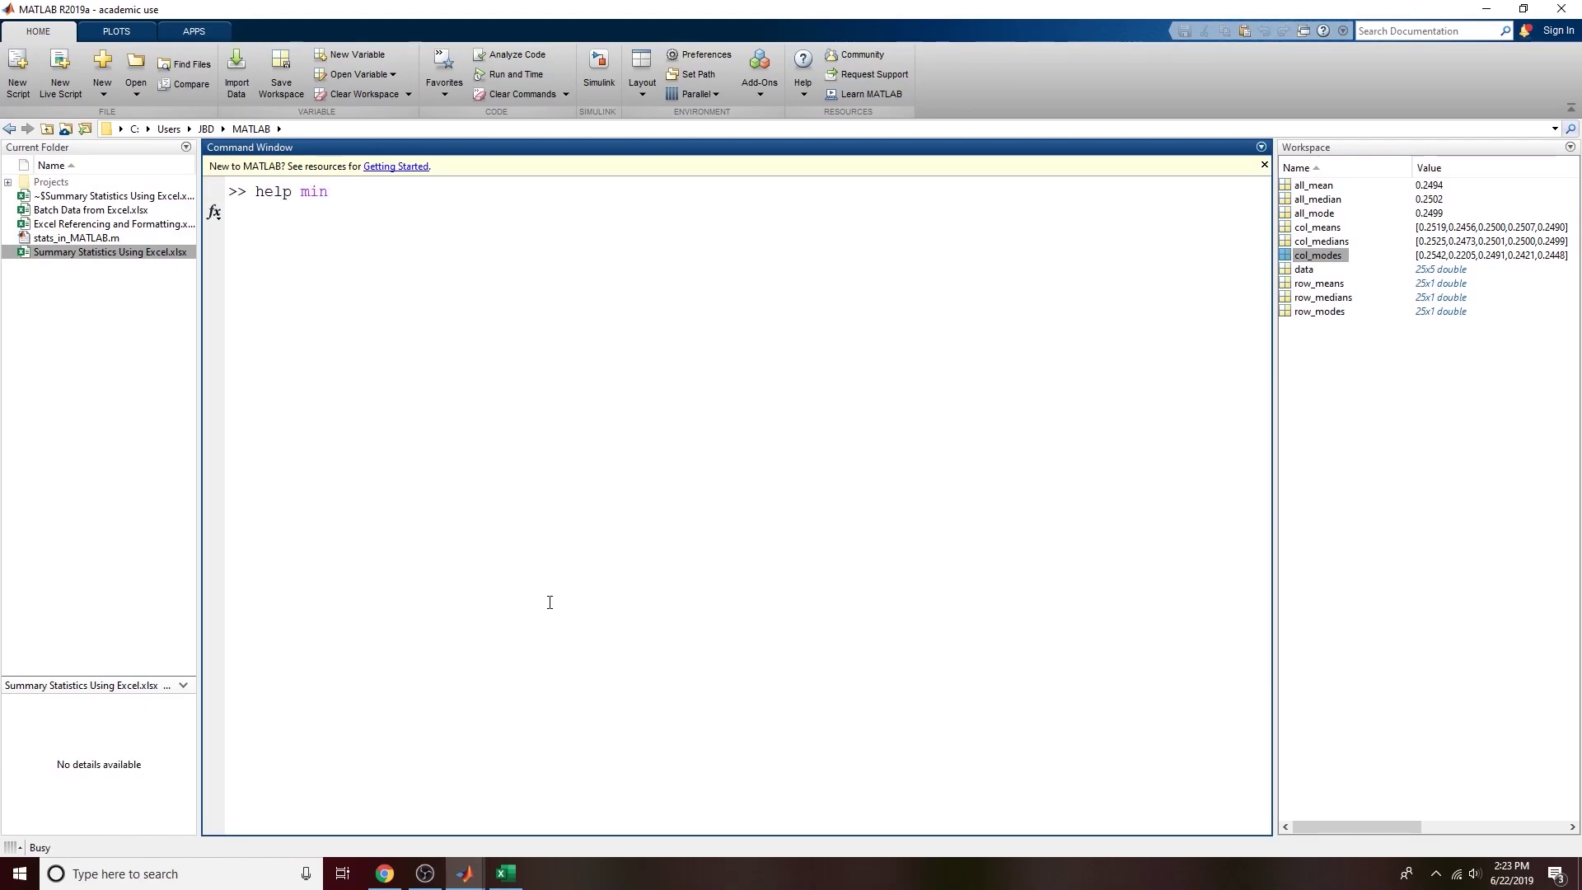
scroll(429, 412, up, 5)
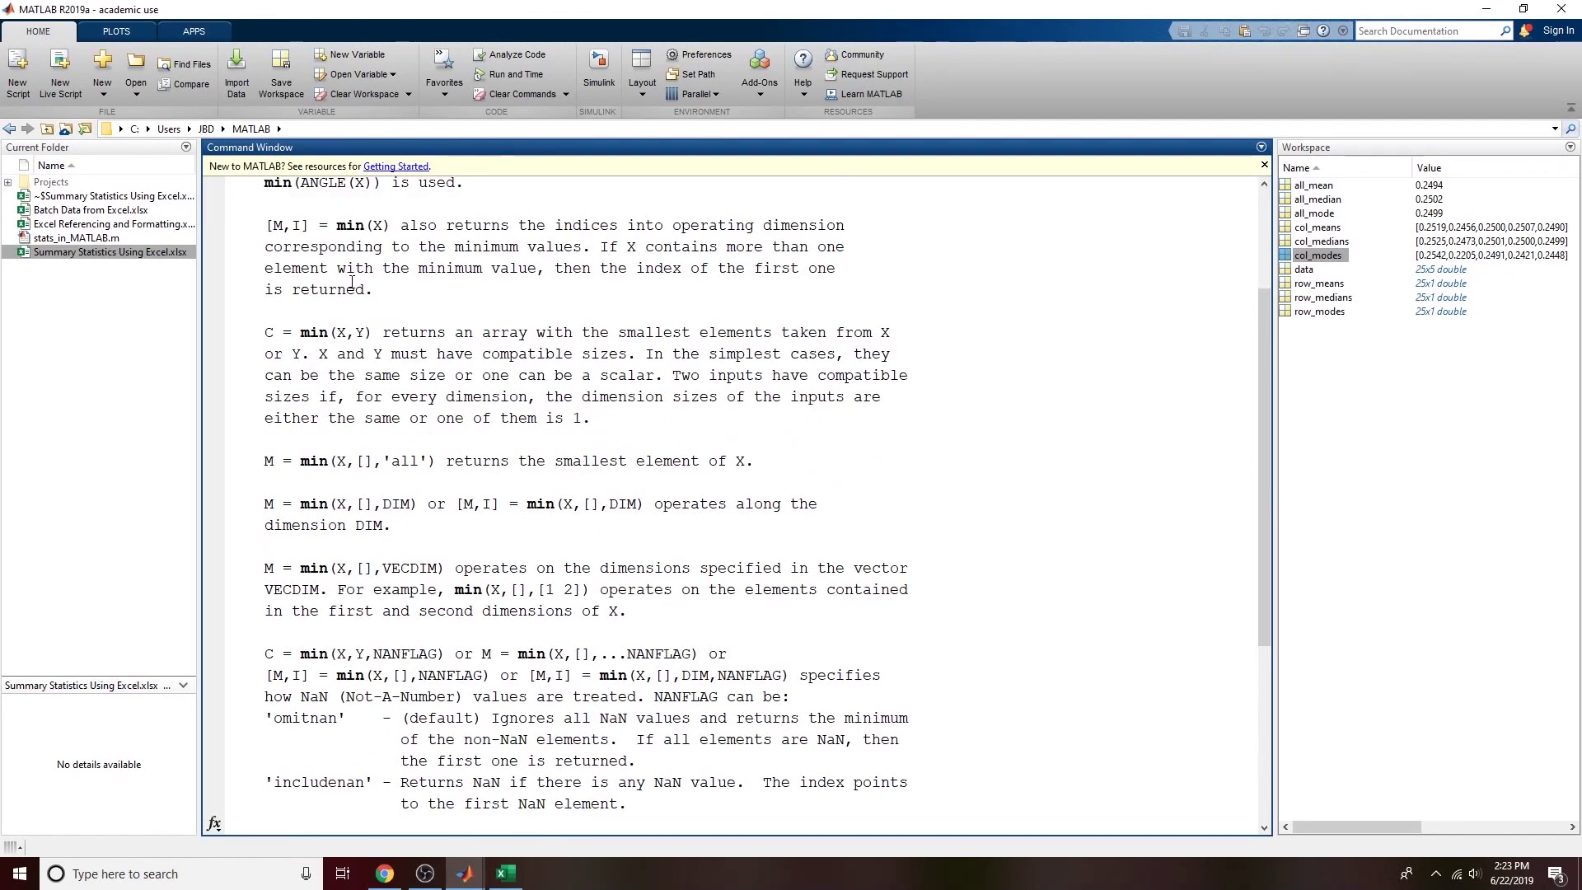
Step: Examine the min help text for the min(X), min(X,Y), min(X,[],'all') and min(X,[],DIM) syntaxes
scroll(352, 282, up, 3)
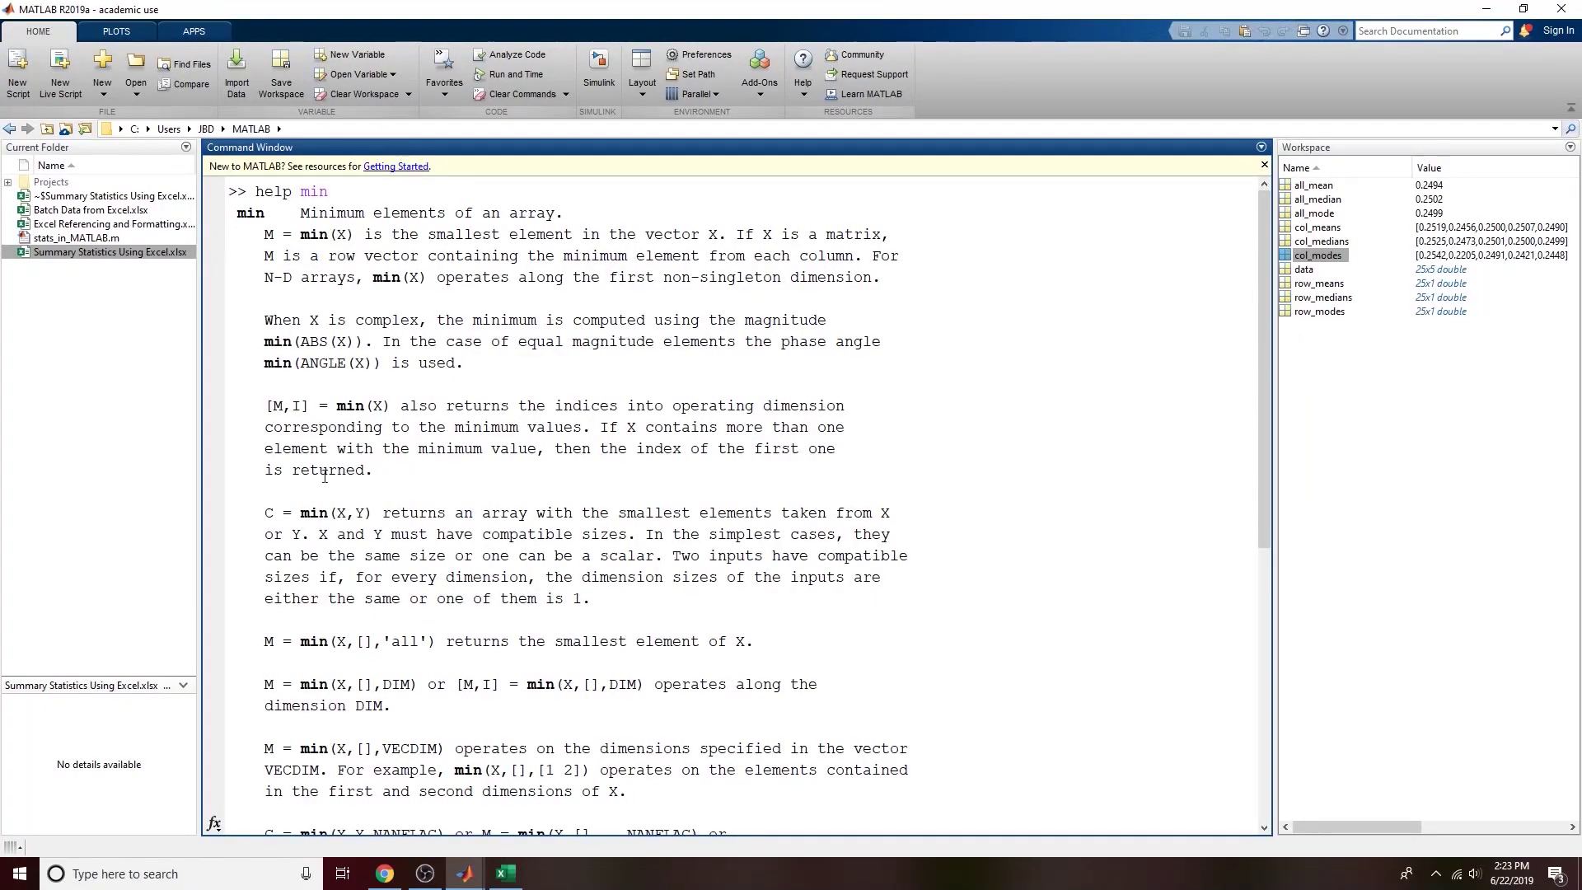
double_click(314, 234)
click(319, 517)
double_click(321, 647)
double_click(349, 647)
double_click(369, 647)
double_click(406, 647)
double_click(395, 687)
triple_click(356, 658)
drag(356, 658, 456, 706)
click(457, 705)
Step: Clear the Command Window and define the row vectors a = [2 4 10 20] and b = [20 40 1 2]
text(clc)
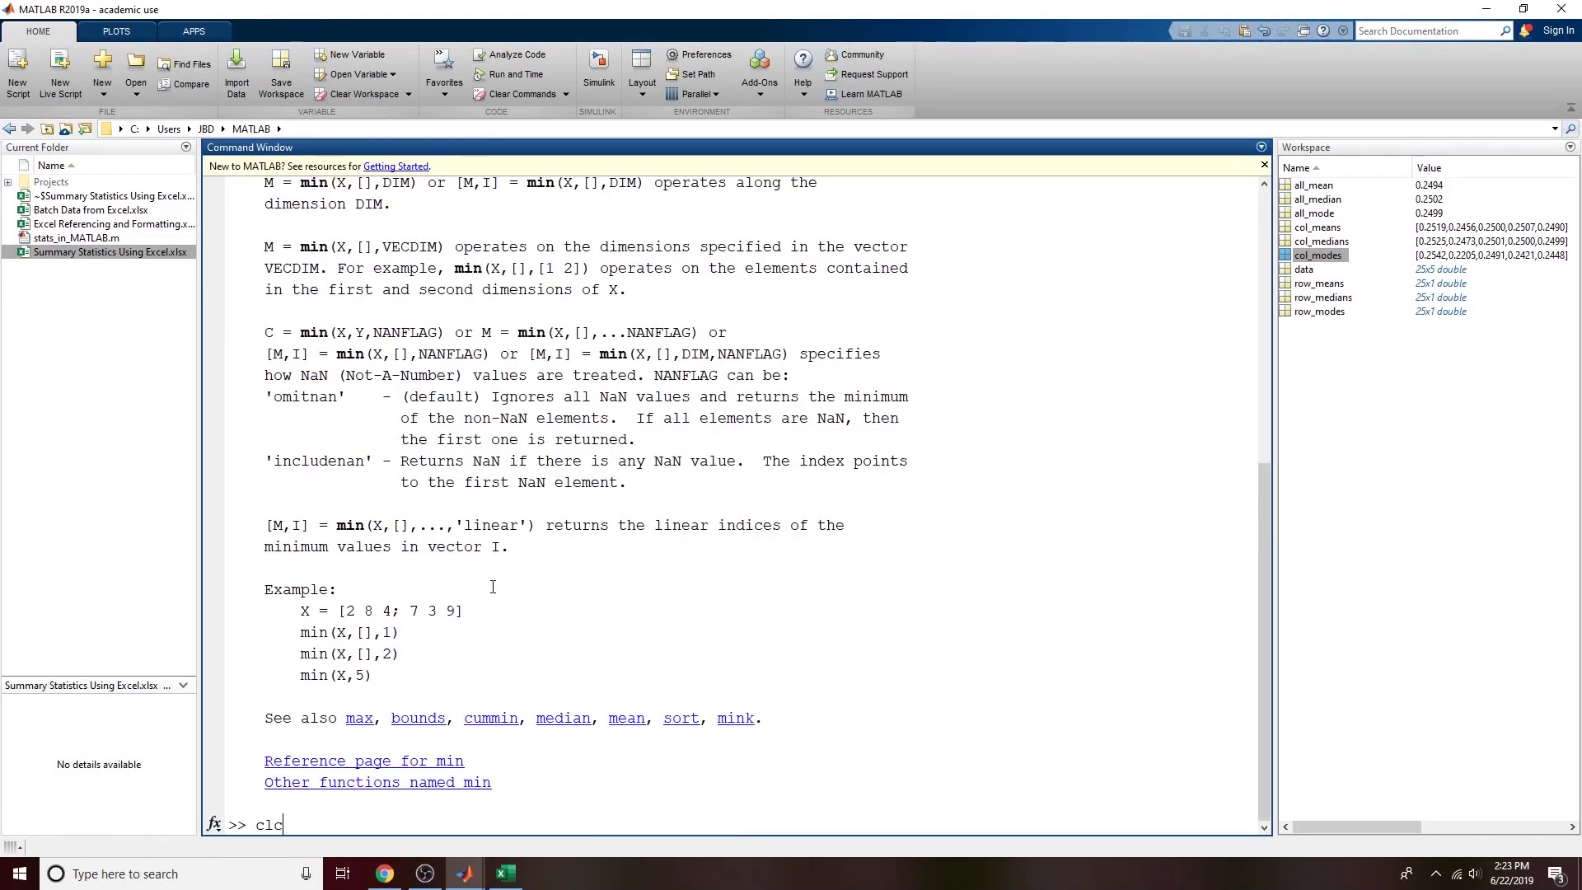
key(Return)
text(a )
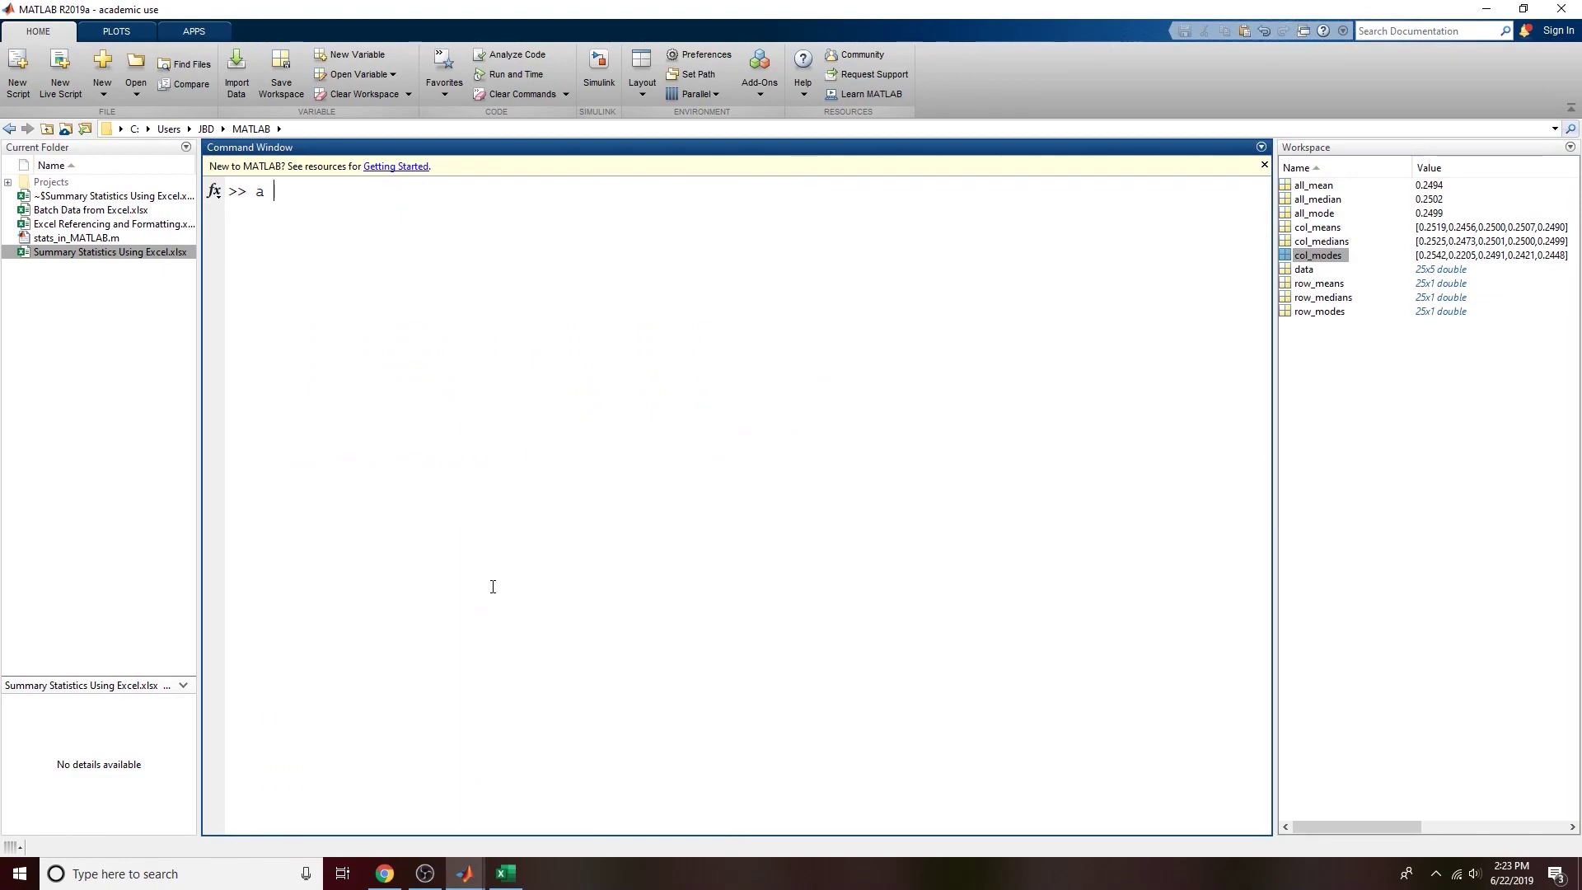
text(= [)
text(2 4 10 20])
key(Return)
text(b)
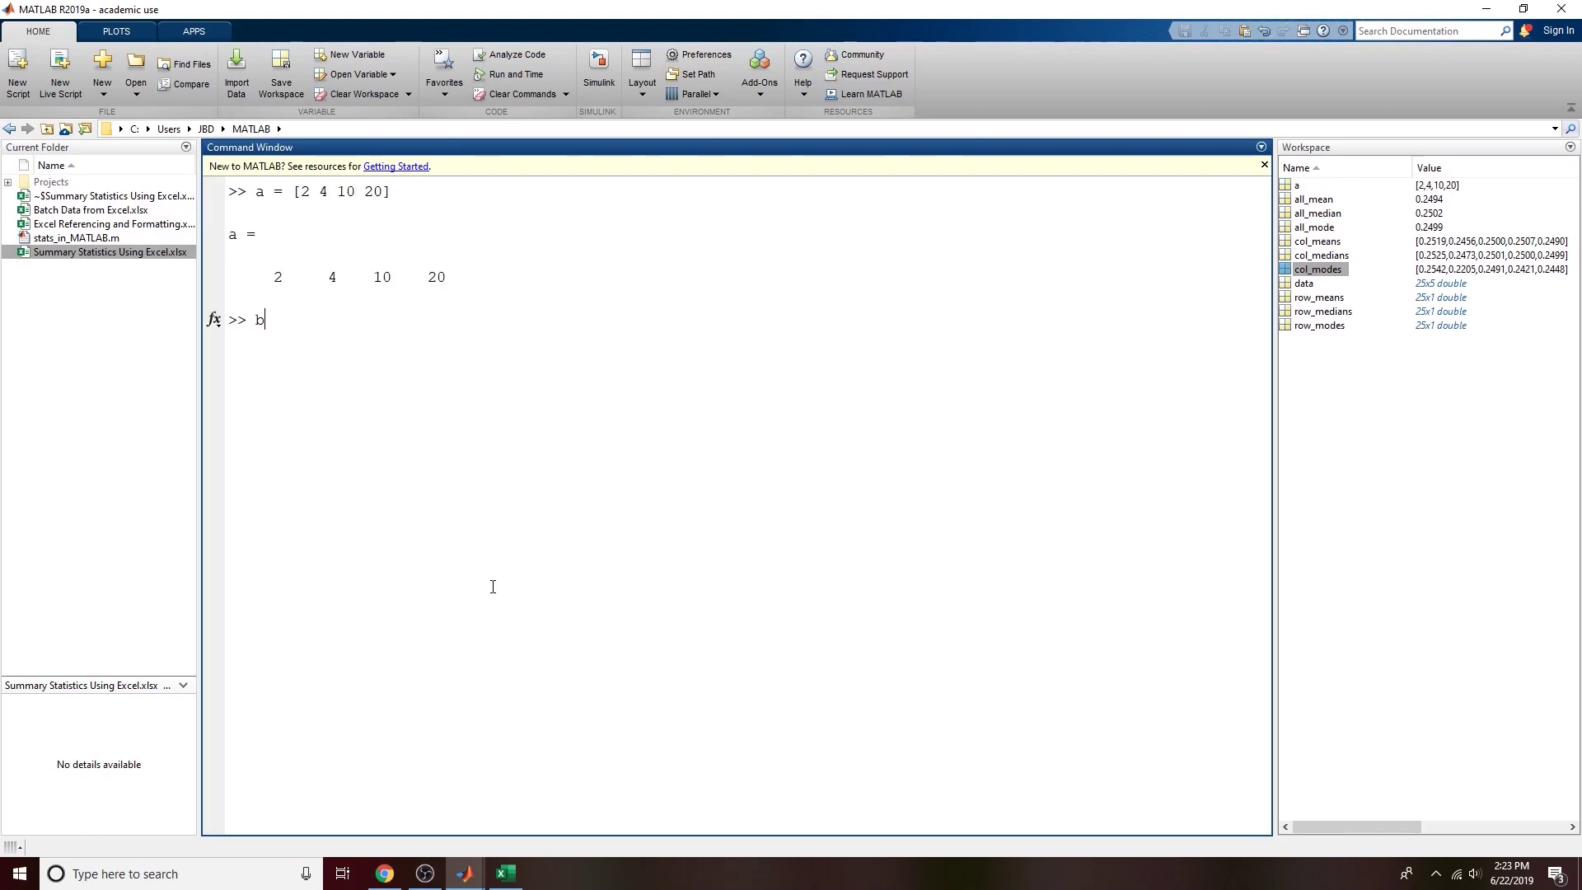
text( = [20 40 1 2])
key(Return)
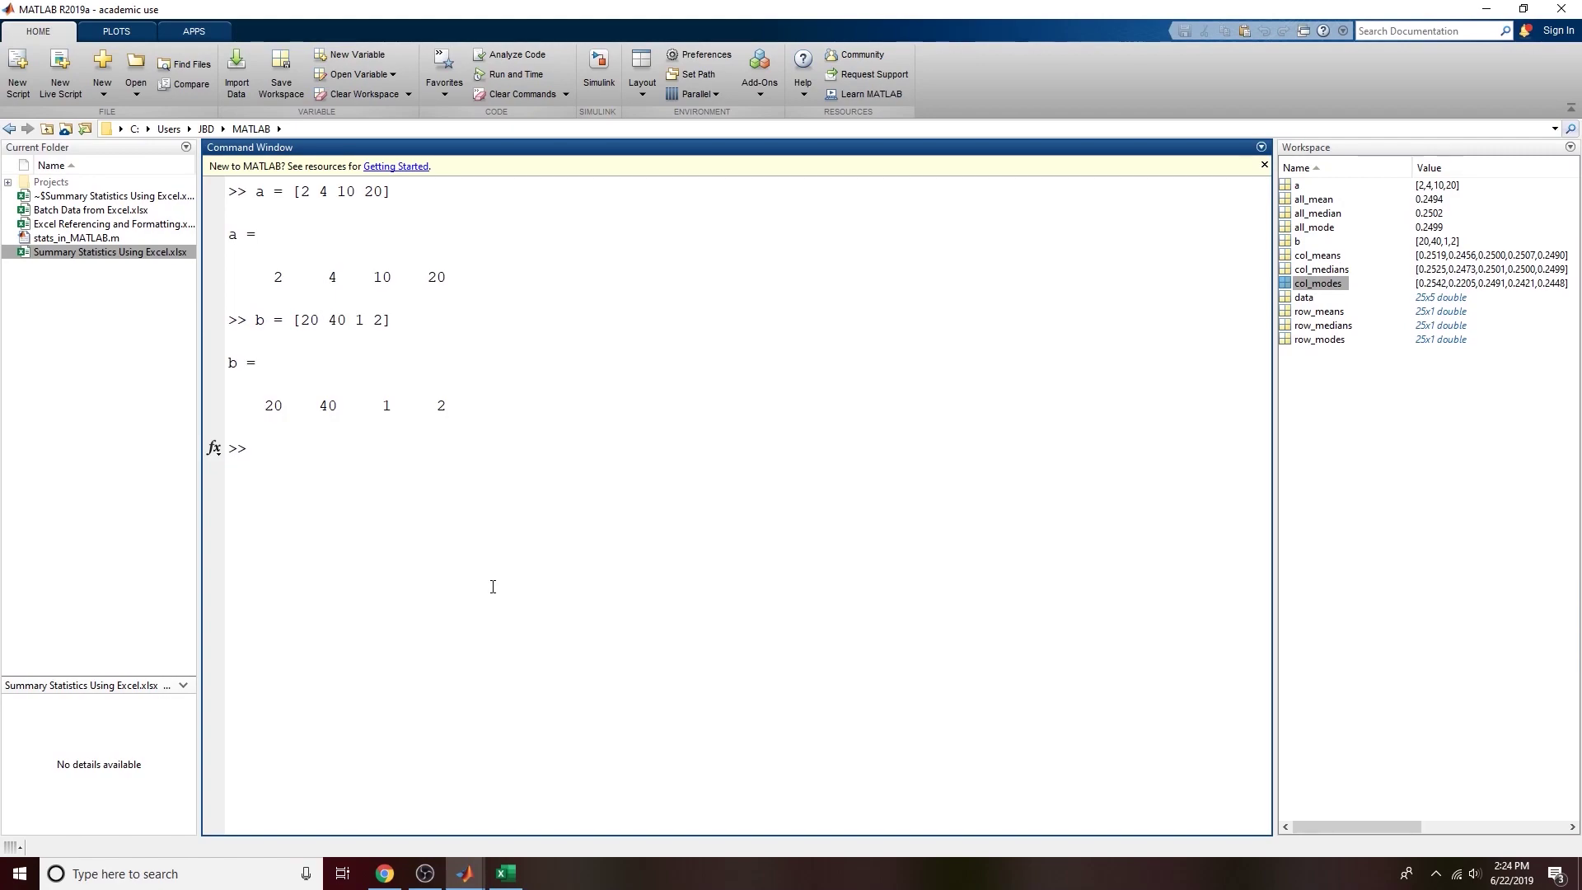
Step: Compare the two vectors by evaluating a<b, b<a and a.*(a<b)
text(a<b)
key(Return)
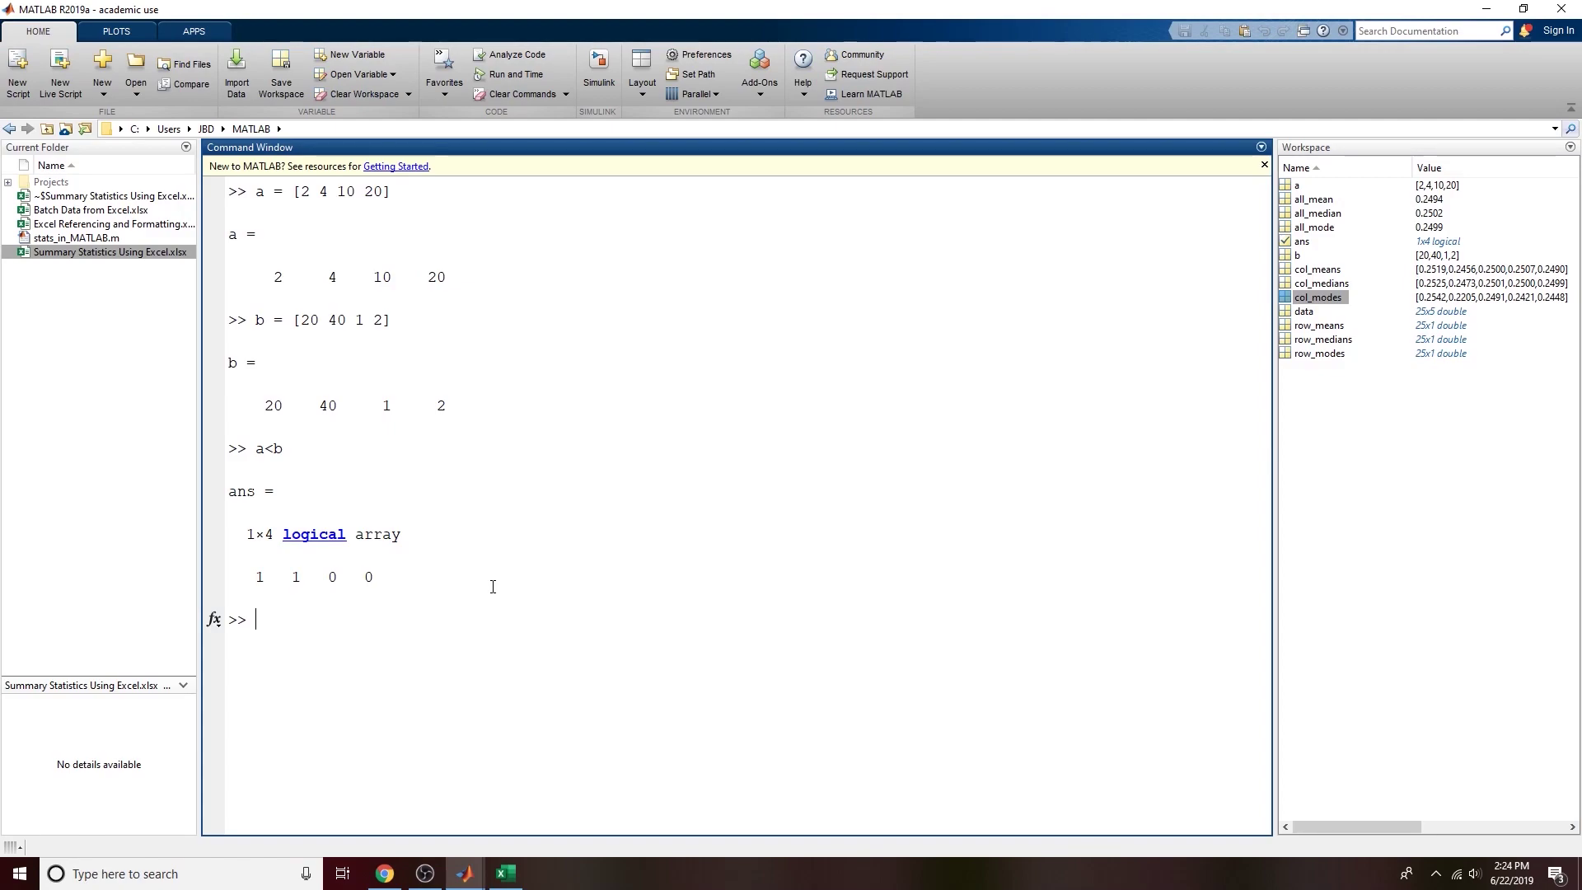
text(b<a)
key(Return)
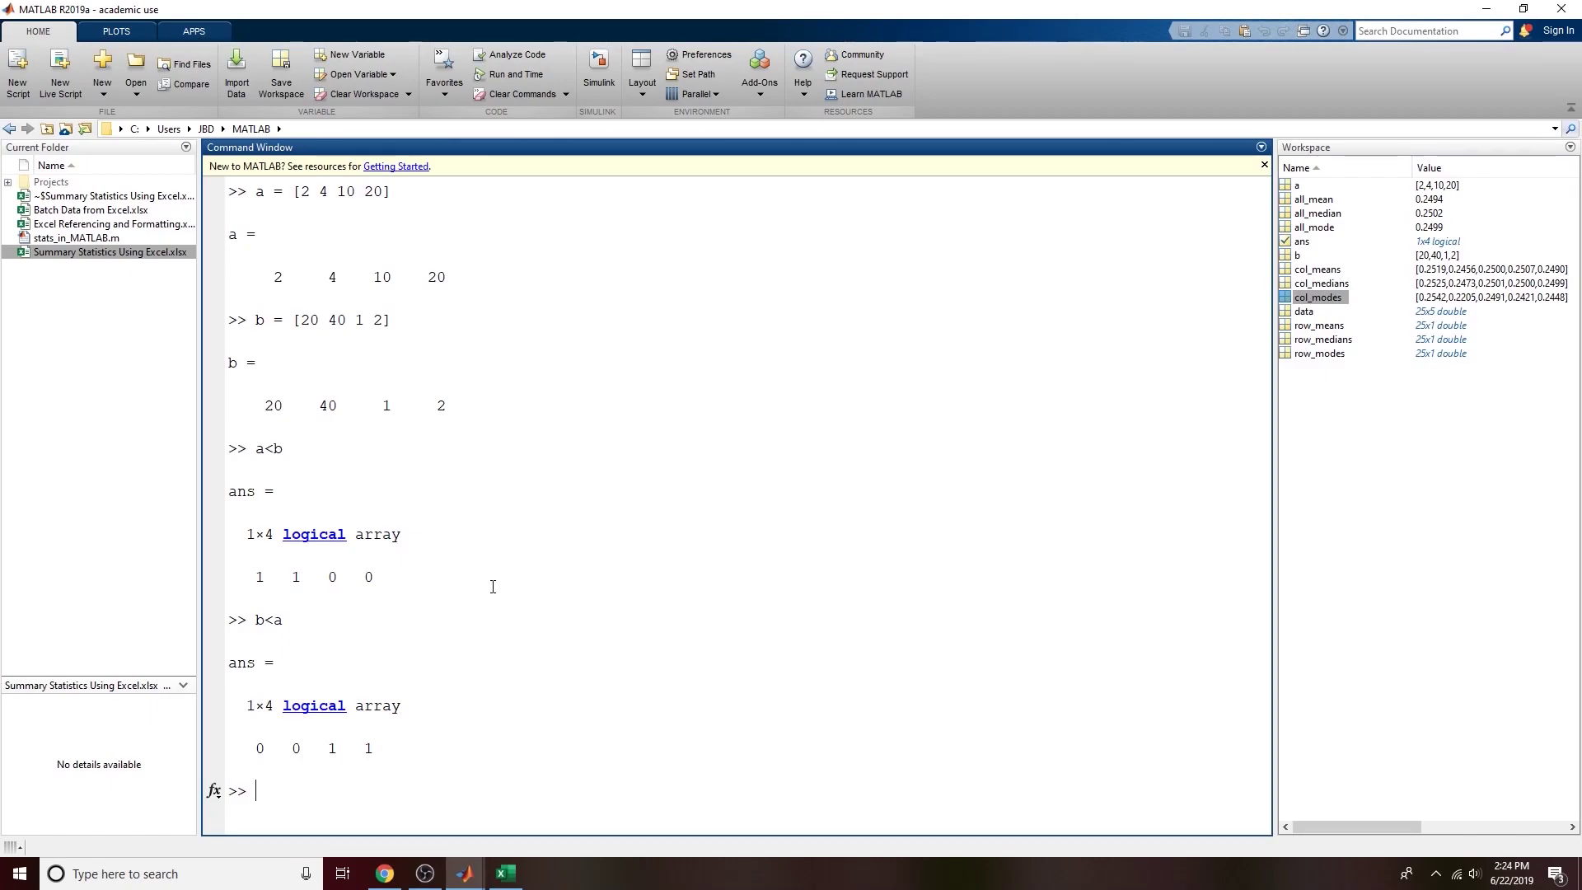
text(a.*(a<b))
key(Return)
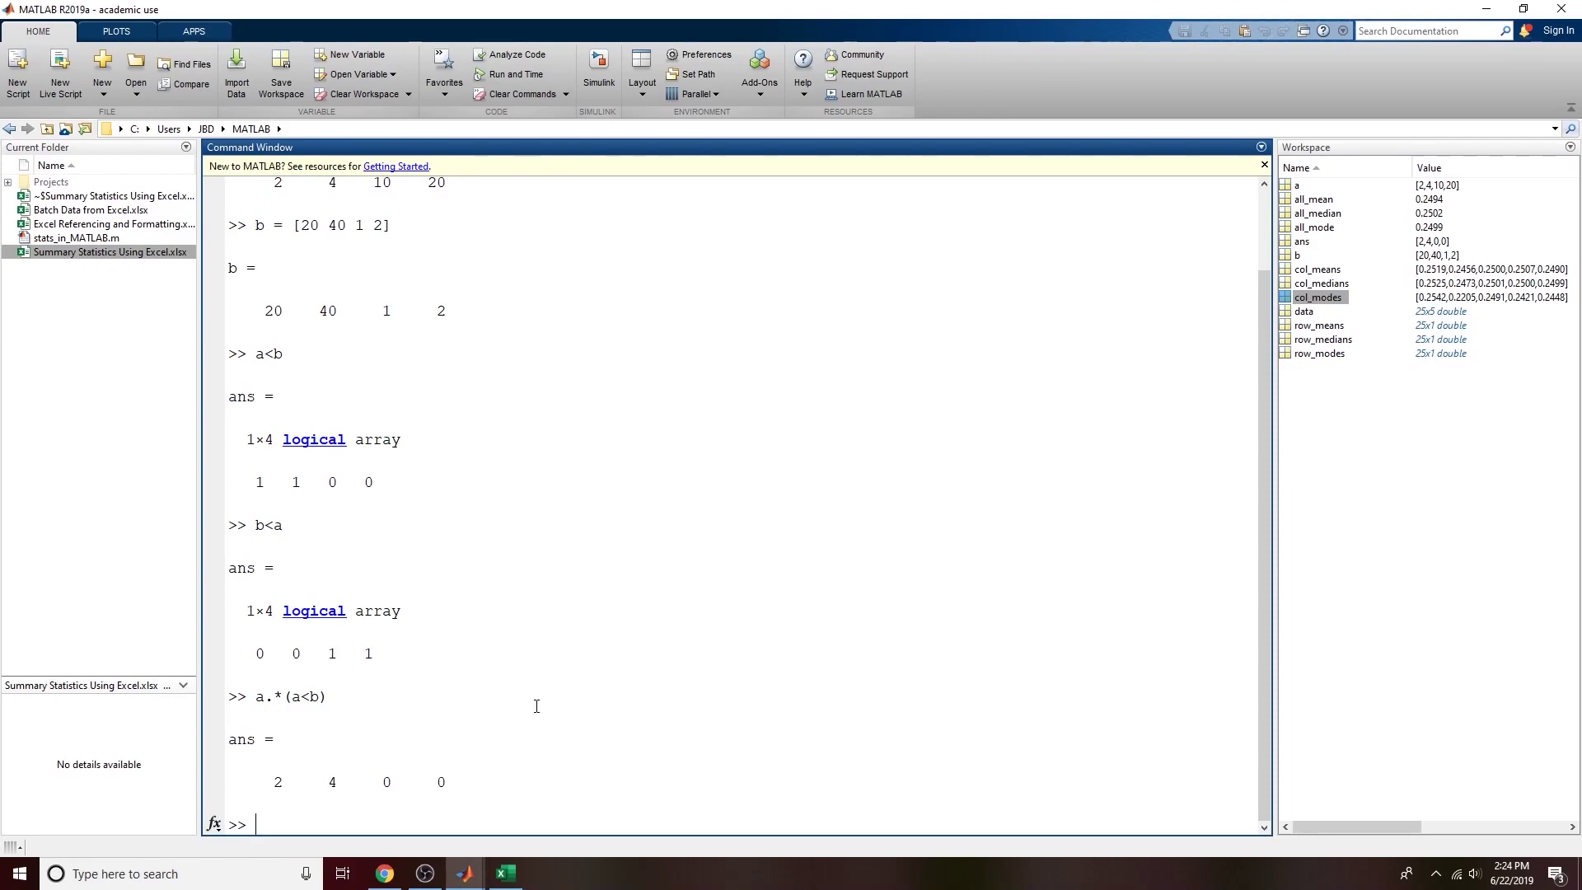
Step: Compute the element-wise minimum of the two vectors with min(a,b)
text(min(a,b)
key(Left)
key(Left)
text(a)
key(End)
text())
key(Return)
drag(266, 783, 449, 783)
click(460, 787)
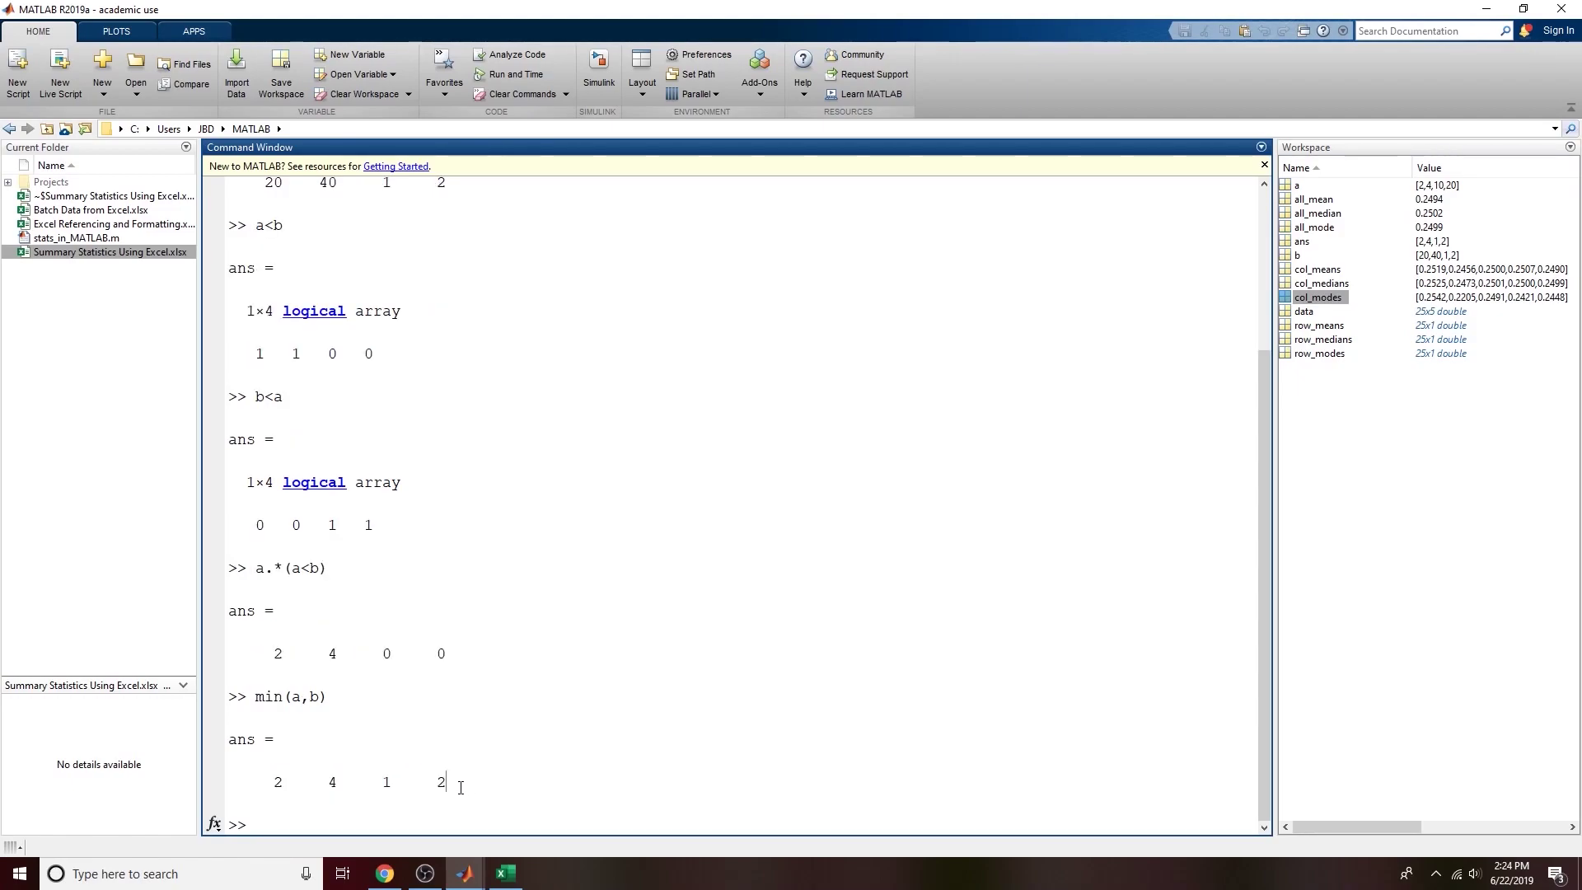
Step: Check each element of the min(a,b) output against the corresponding elements of a and b
double_click(278, 782)
click(287, 801)
scroll(278, 495, up, 2)
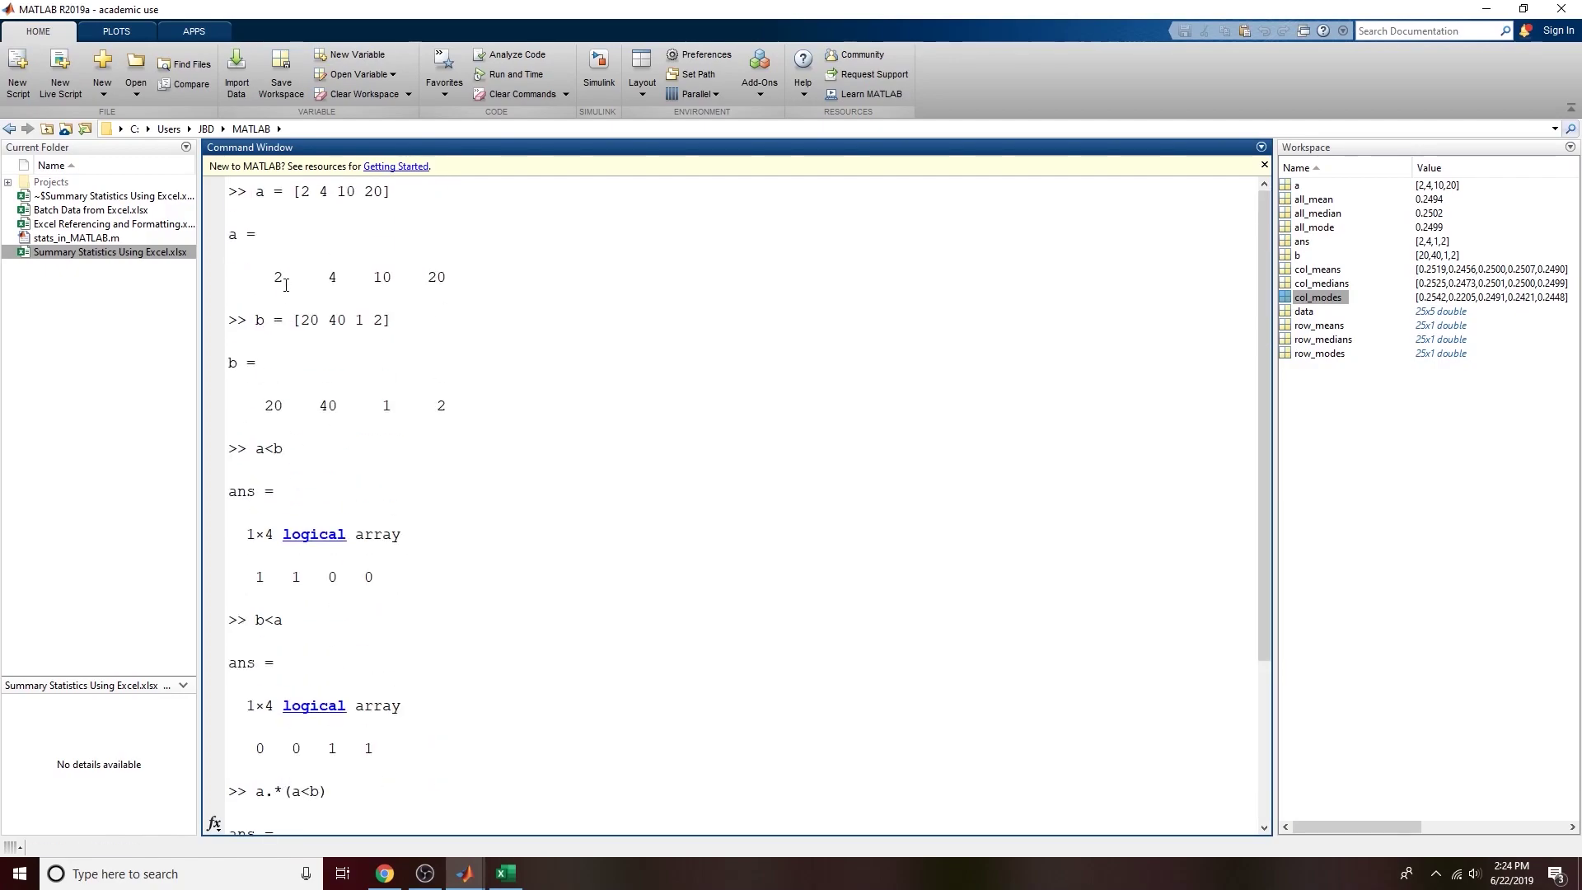
double_click(278, 283)
double_click(333, 280)
click(320, 406)
scroll(330, 453, down, 3)
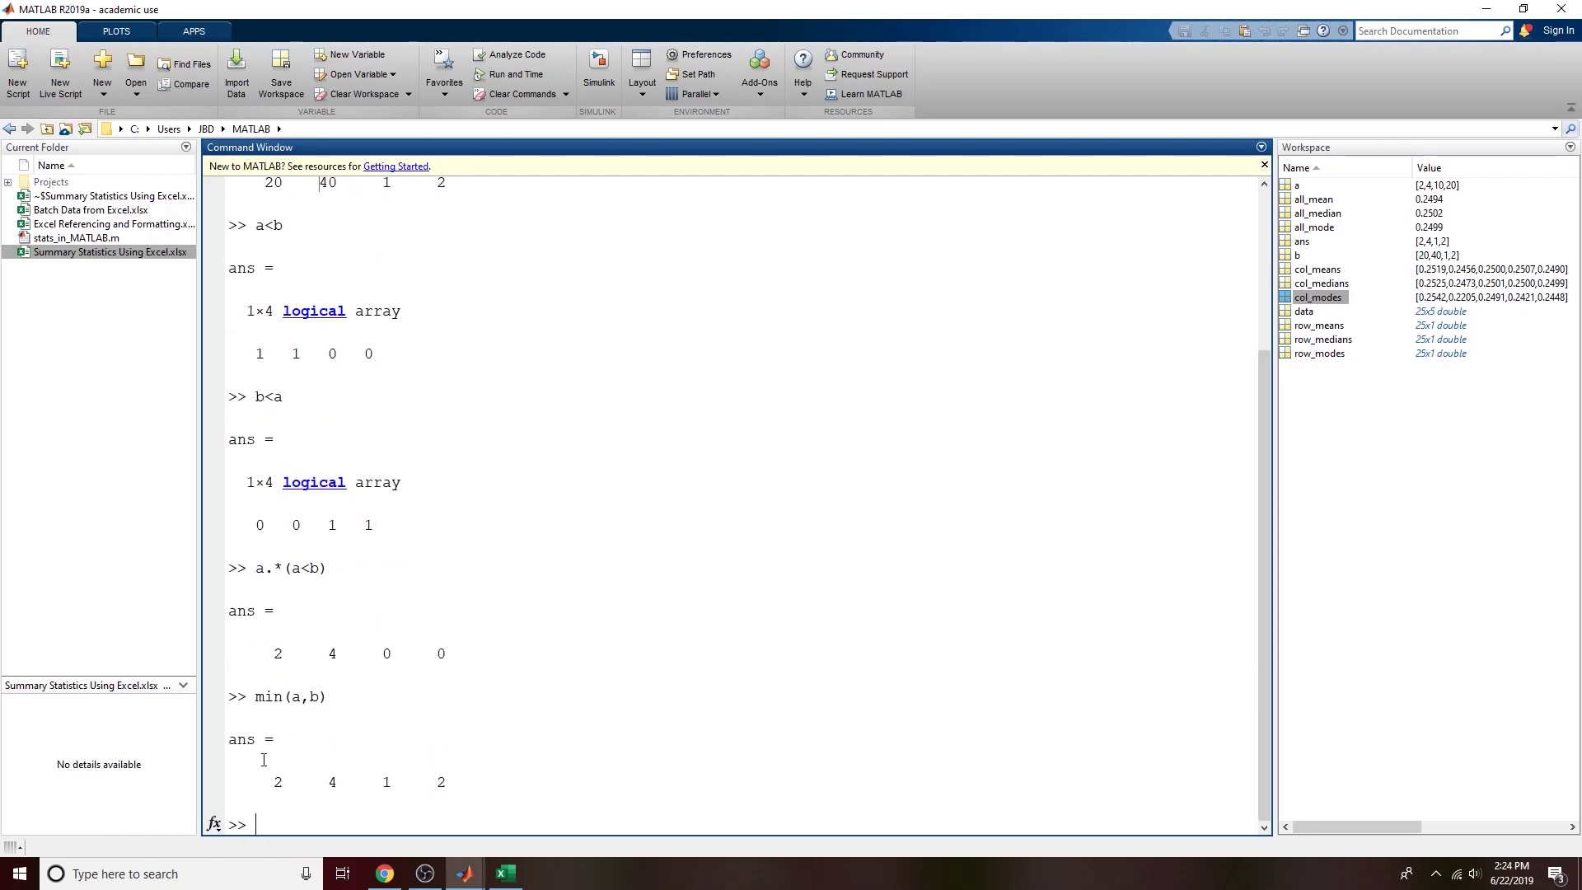
double_click(279, 782)
double_click(332, 782)
scroll(331, 782, up, 5)
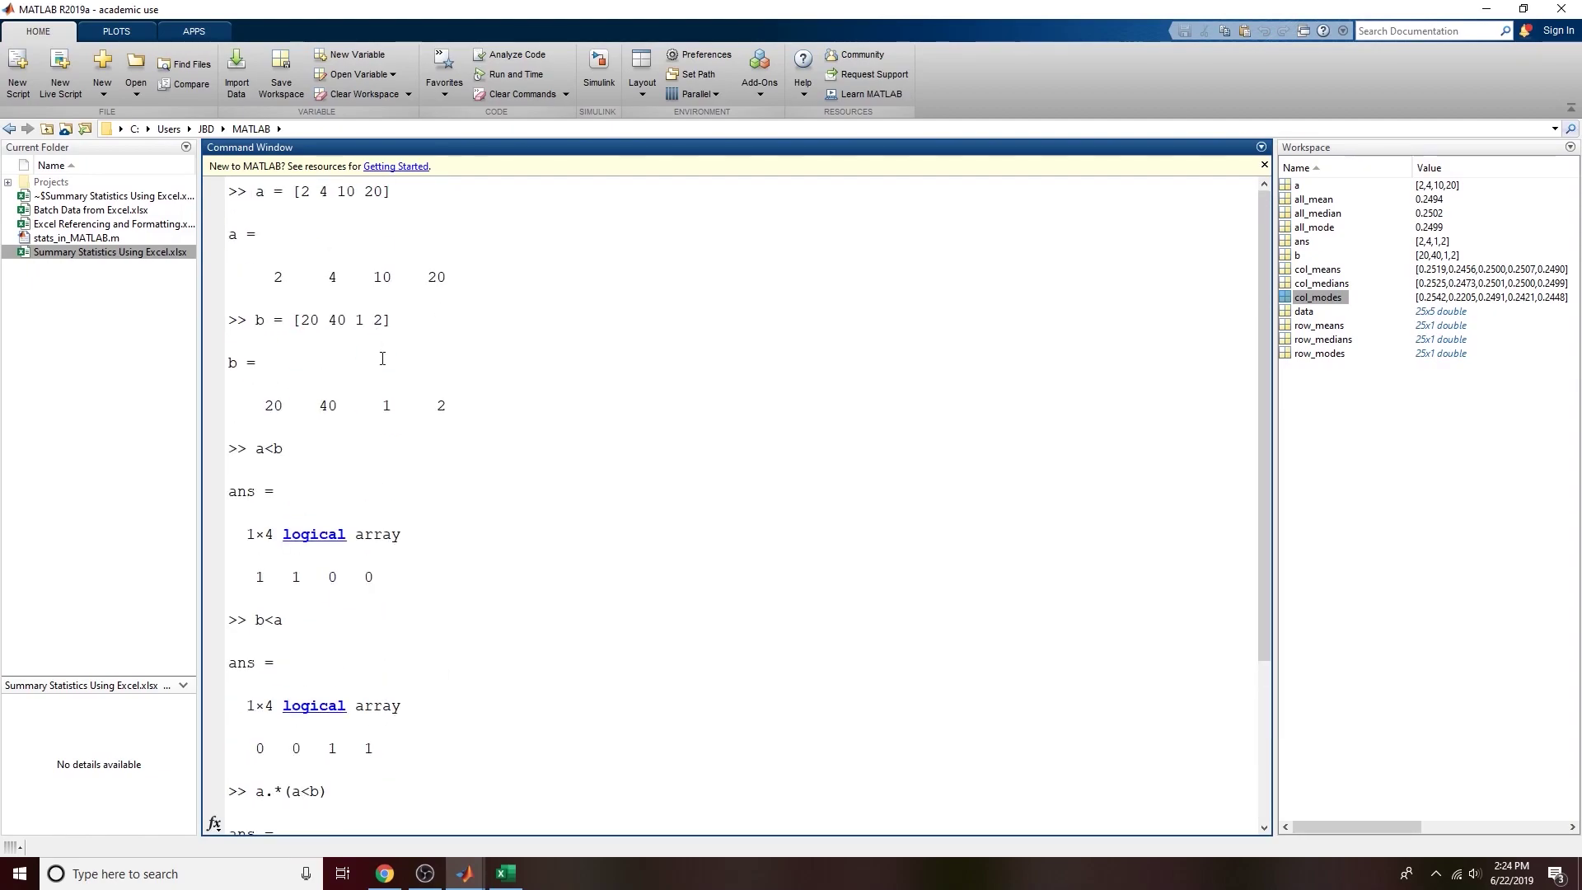
double_click(437, 405)
double_click(382, 278)
click(384, 280)
scroll(361, 797, down, 3)
double_click(387, 782)
click(445, 787)
double_click(295, 697)
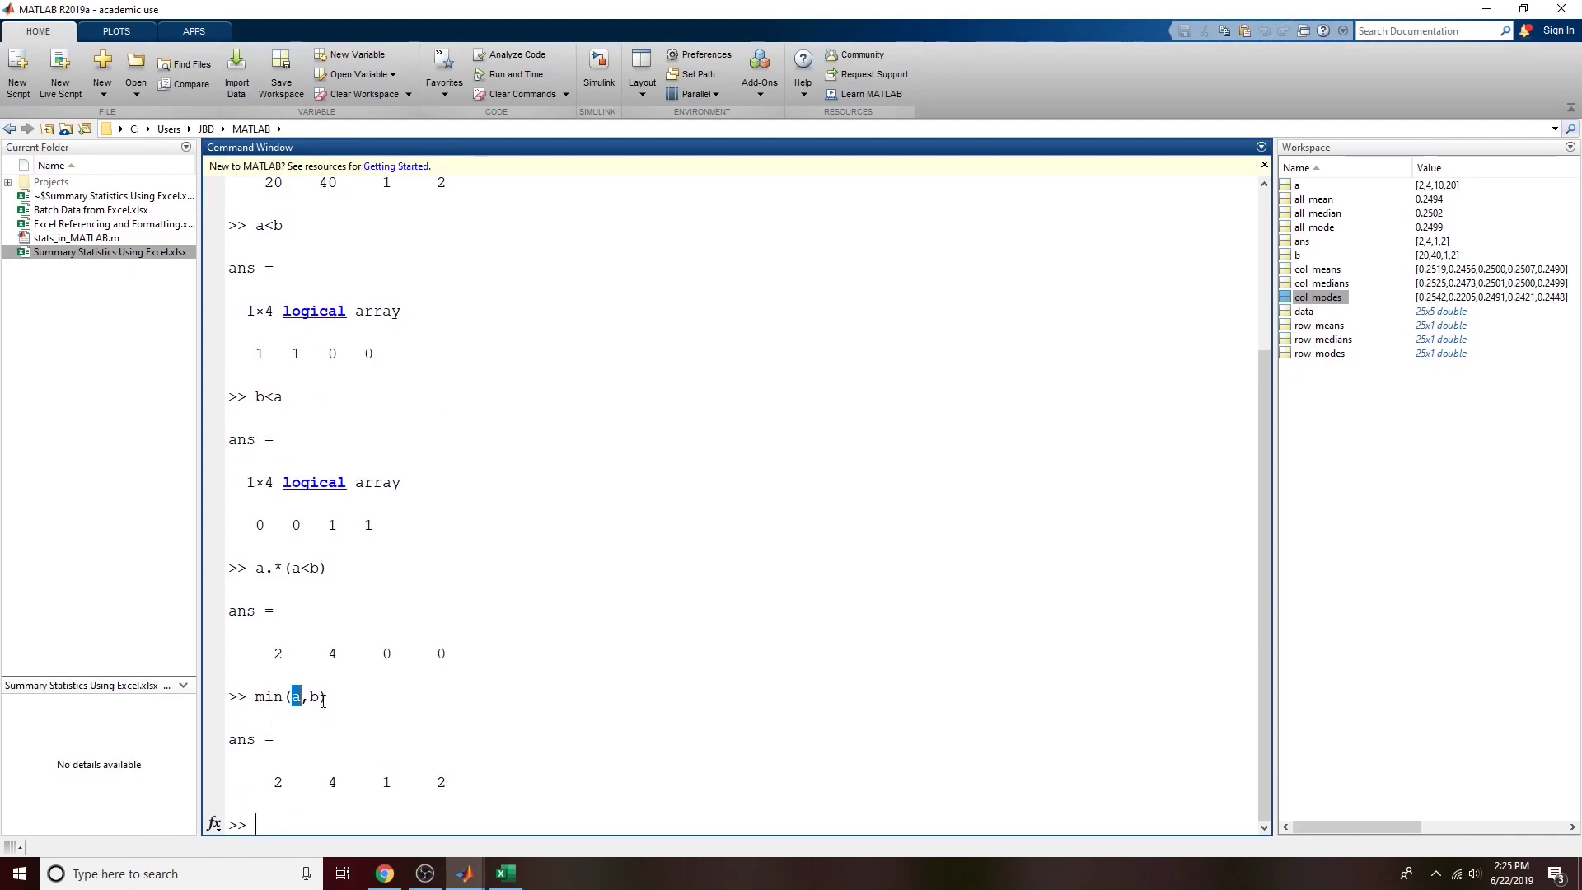
click(307, 804)
Step: Evaluate min(data,1) and min(data,0.1) on the imported data array
click(1300, 311)
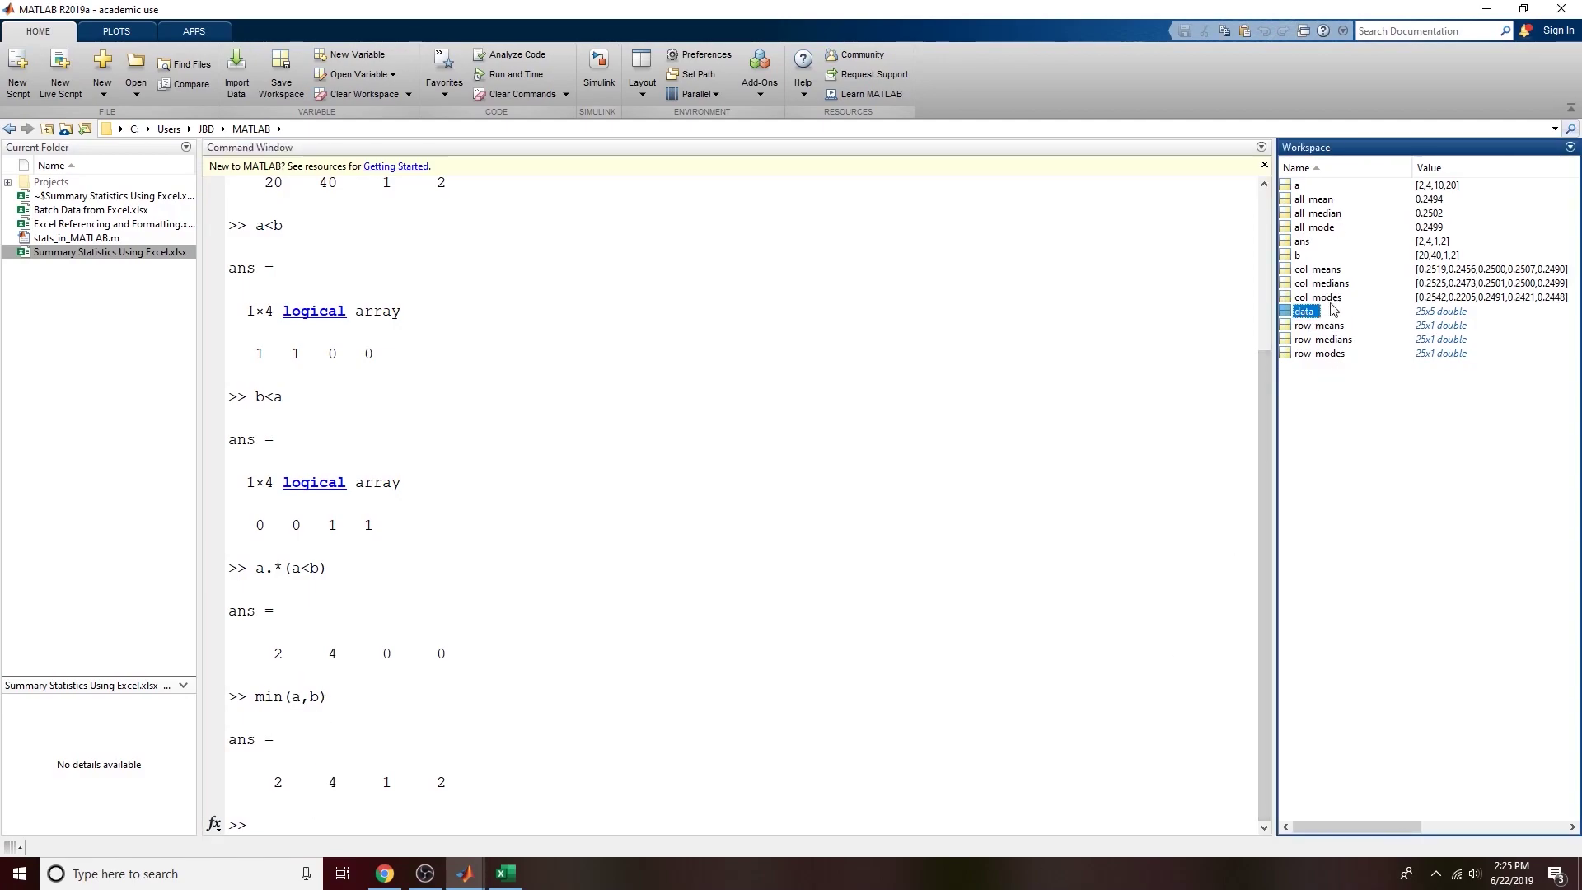
click(422, 739)
text(min)
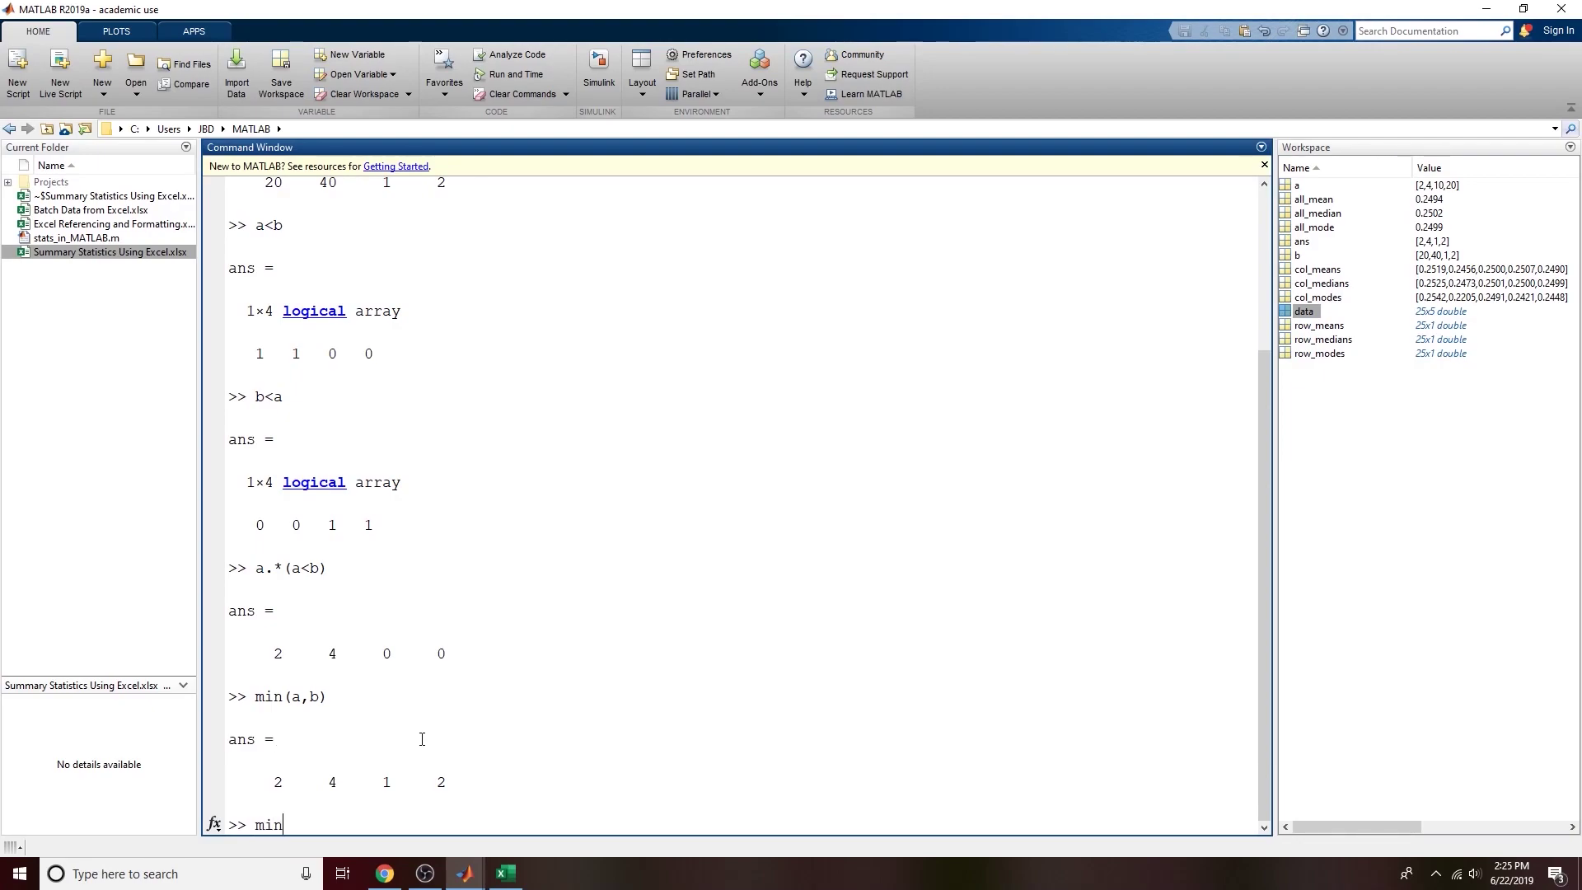
text((data,1))
key(Return)
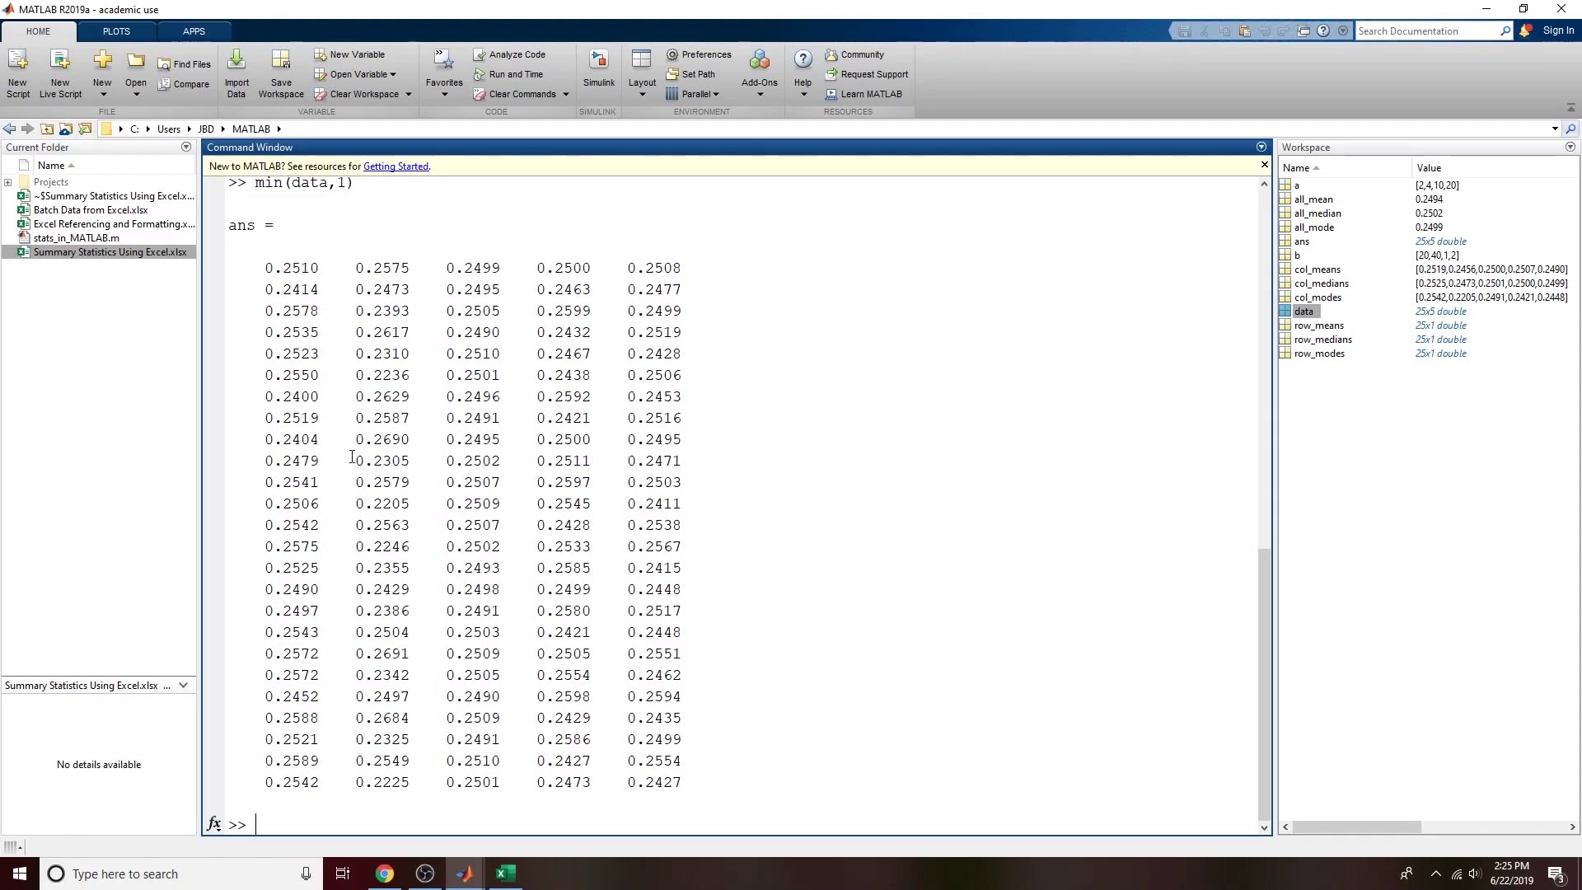
text(min(data,0.1))
key(Return)
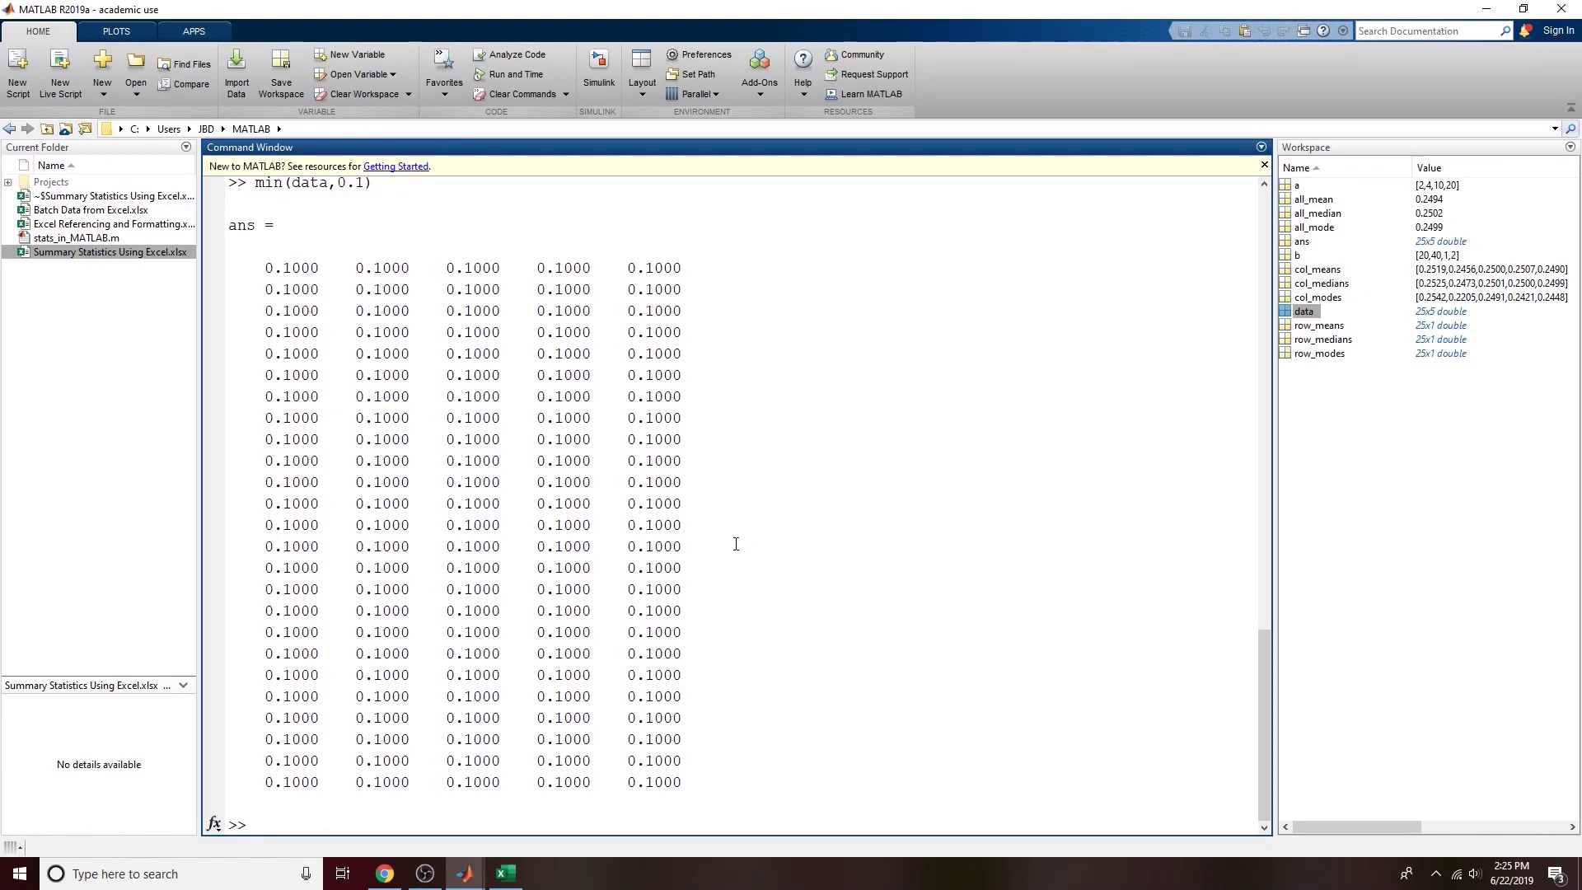
Step: Compare the min(data,0.1) output with the min(data,1) output and the scalar argument
scroll(368, 383, up, 2)
double_click(310, 312)
scroll(272, 272, up, 8)
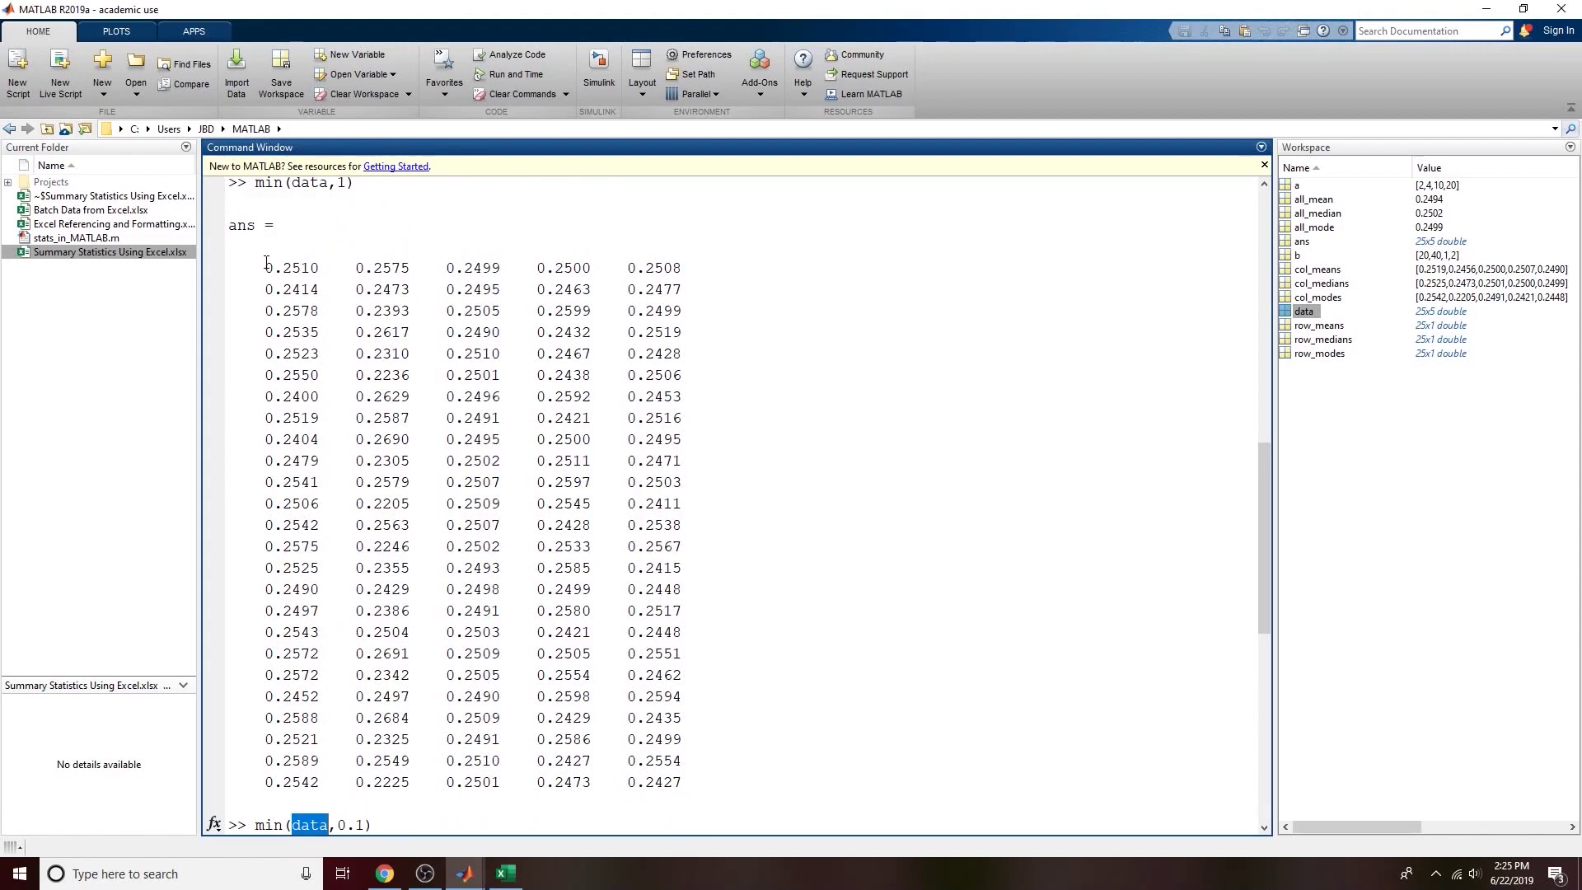
scroll(546, 662, down, 5)
drag(336, 503, 367, 503)
double_click(267, 504)
click(367, 504)
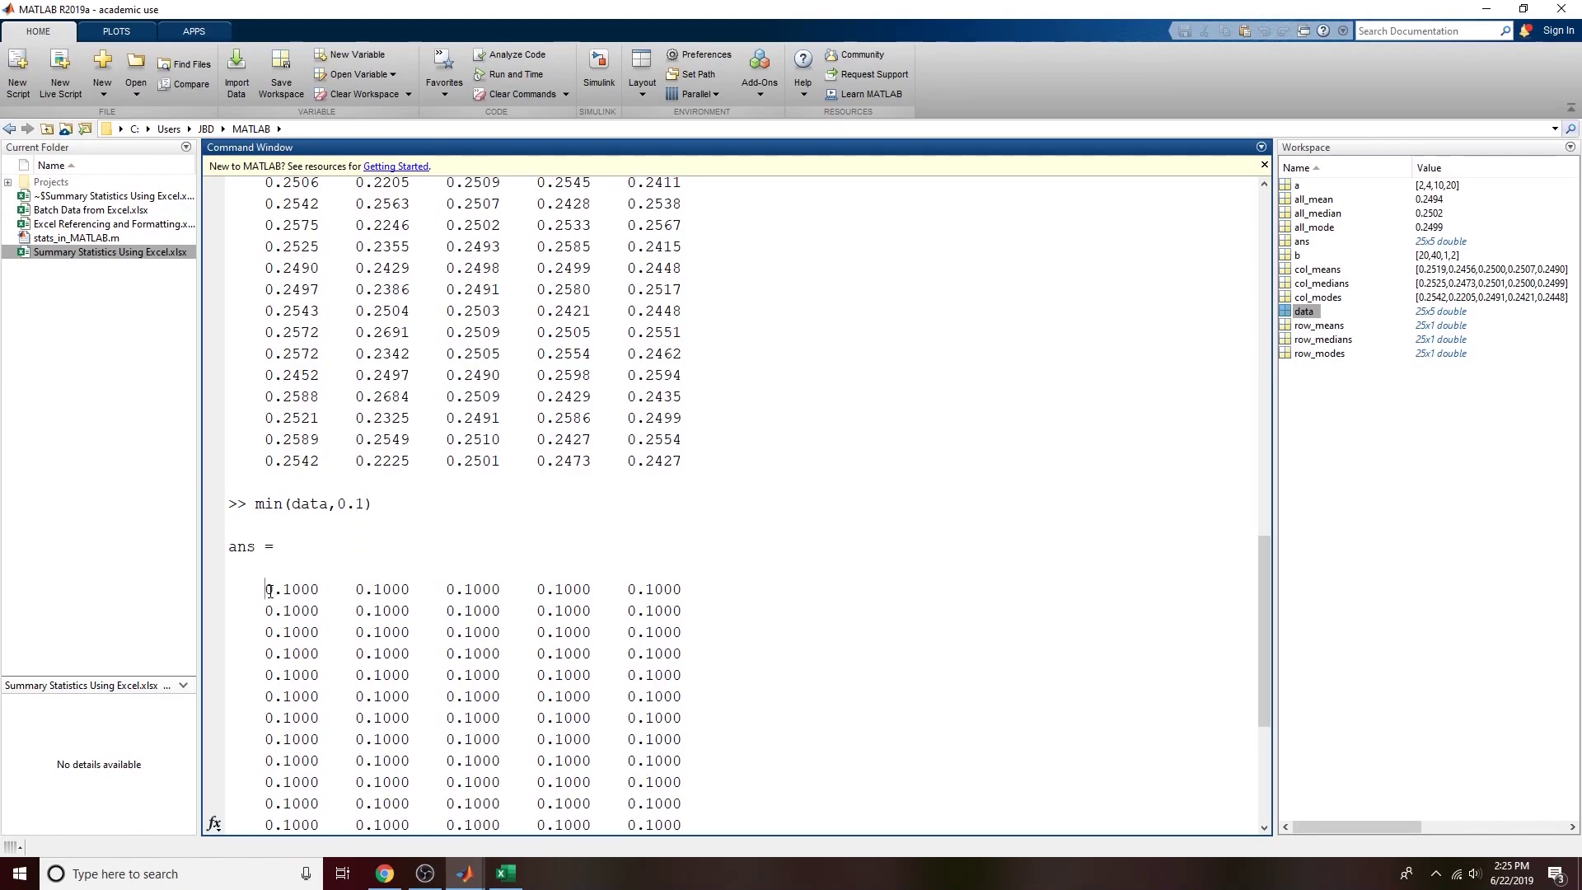
scroll(402, 606, down, 5)
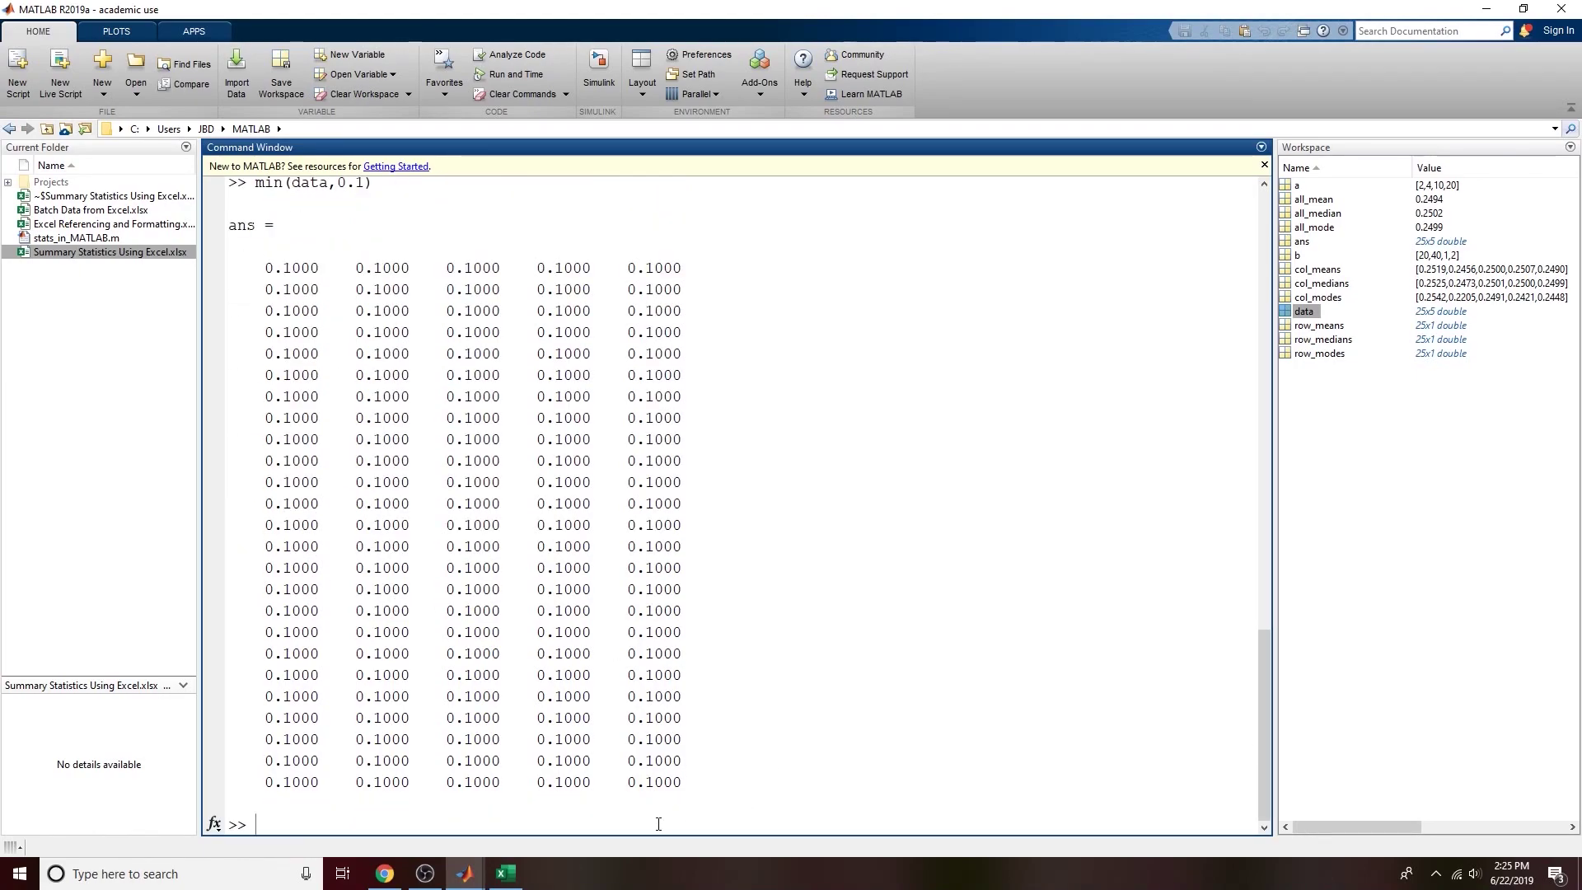
drag(725, 791, 226, 275)
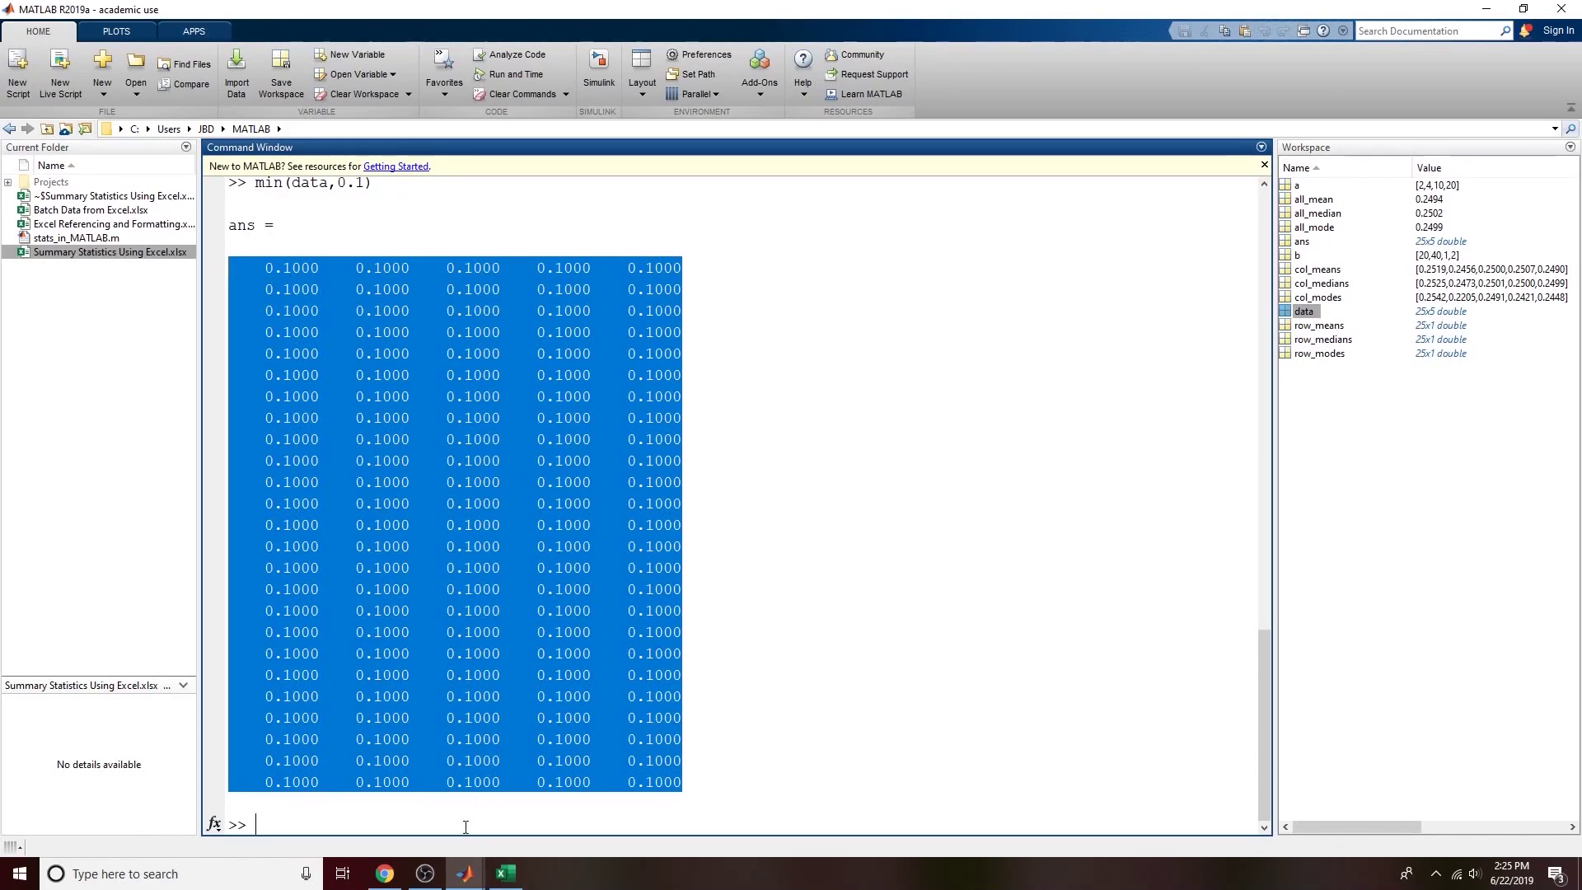
Step: Display the help text for min again and examine the arguments of the min(X,[],DIM) syntax
click(464, 874)
mouse_move(536, 837)
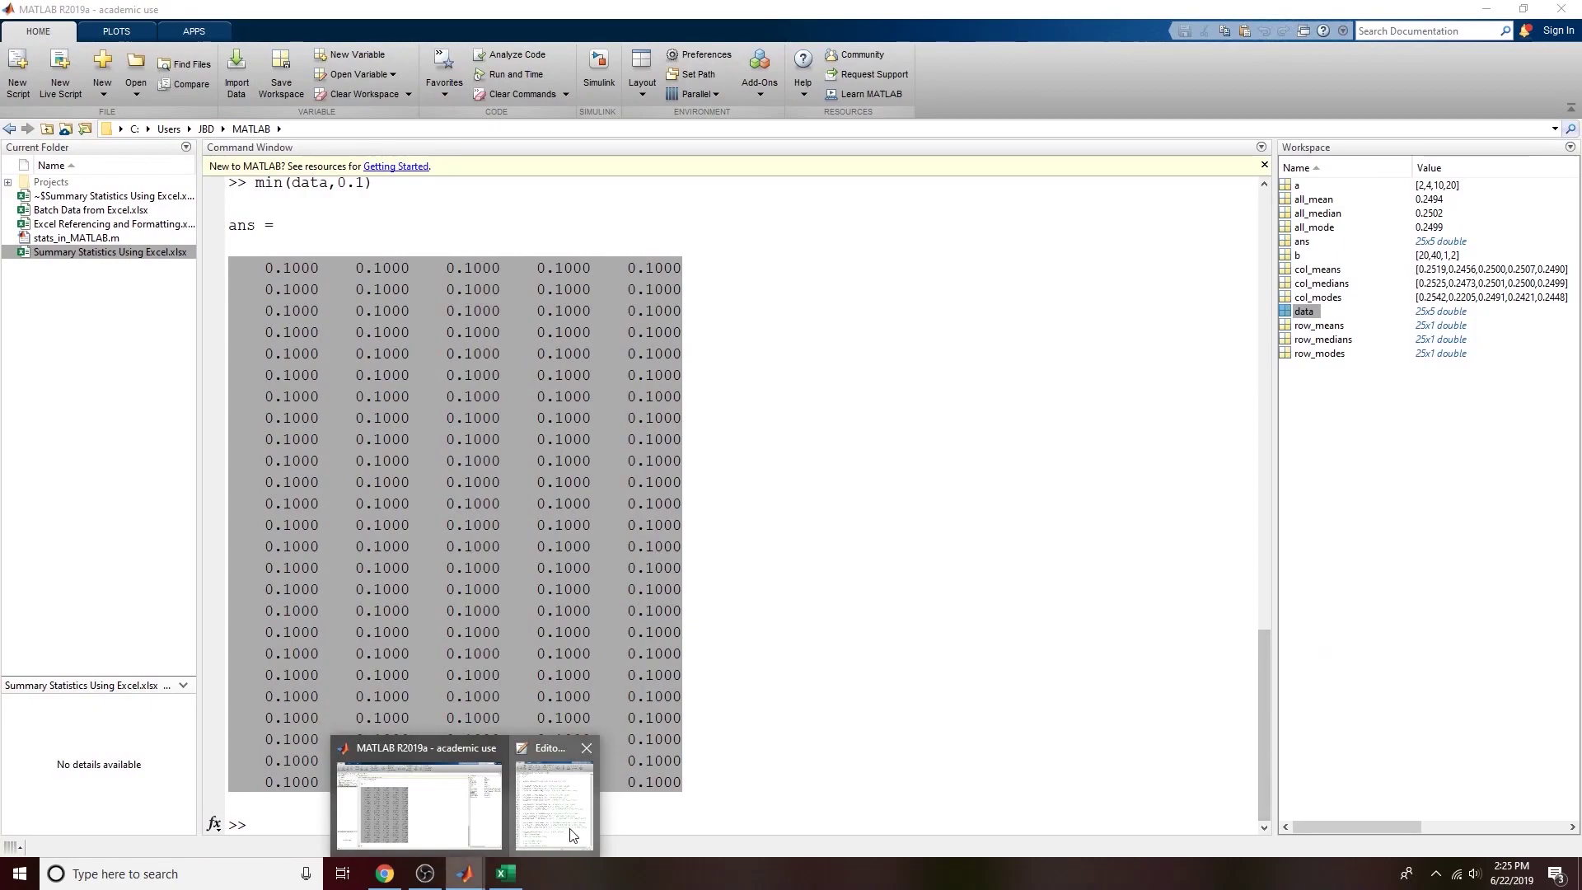
click(573, 835)
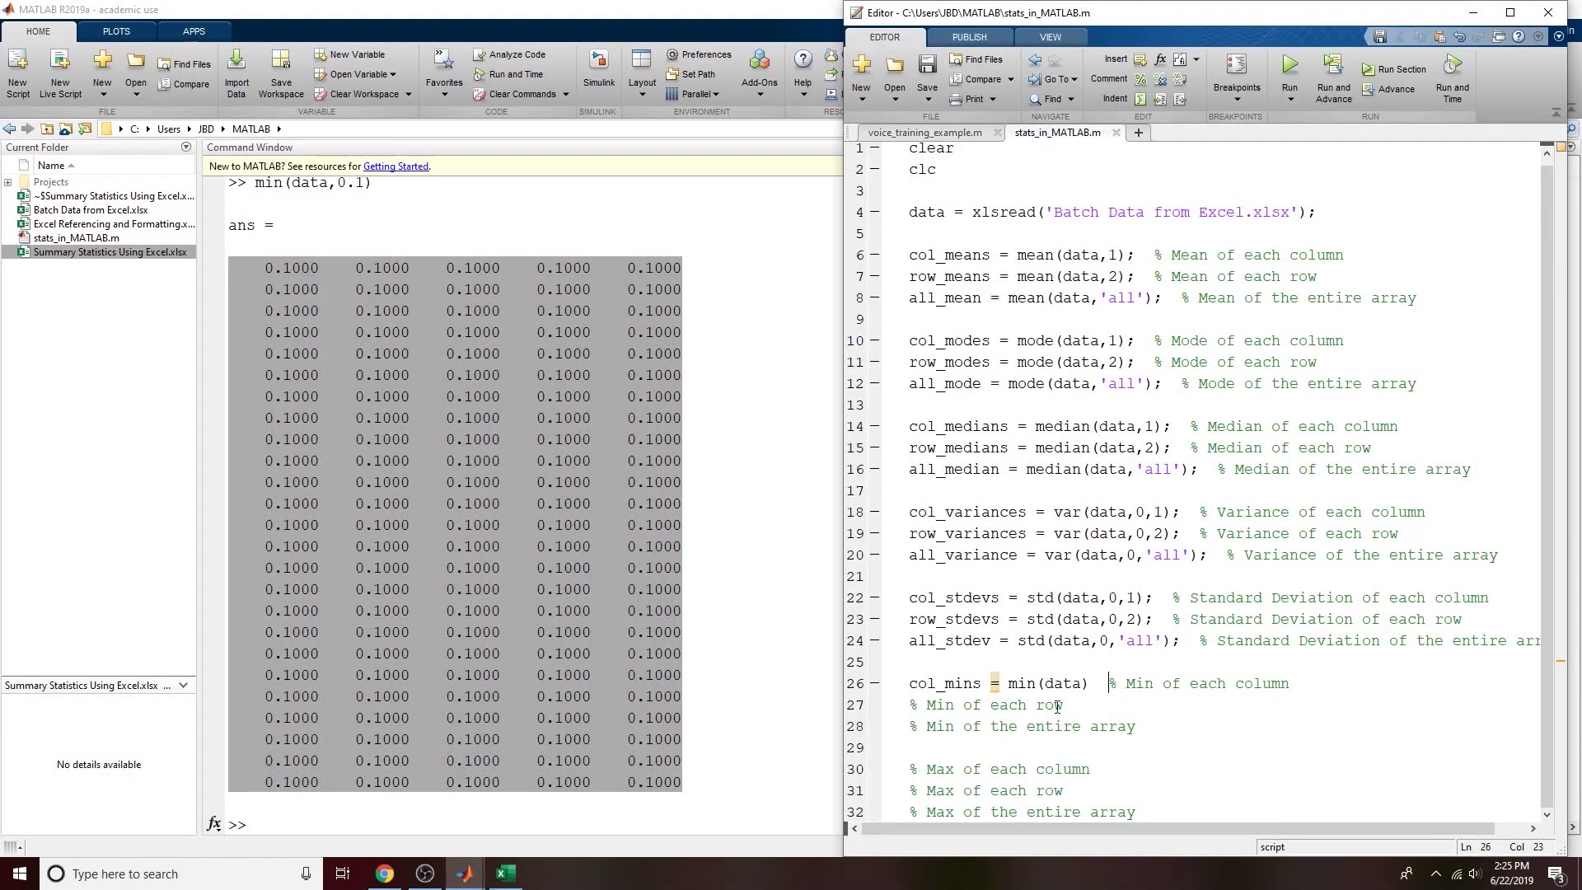
click(728, 630)
scroll(727, 629, up, 15)
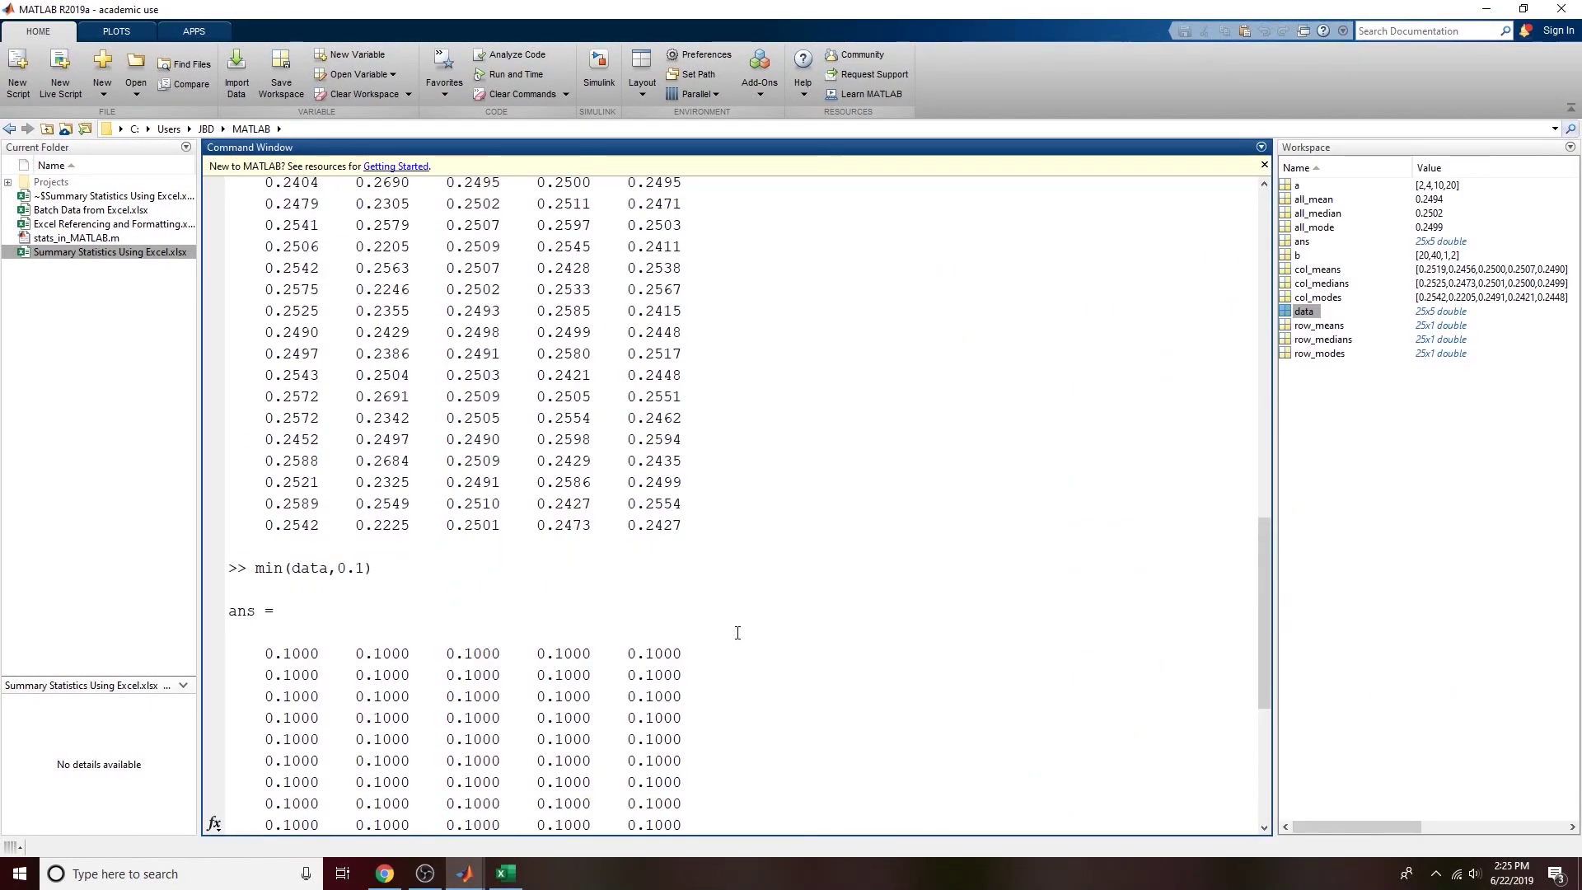
text(help min)
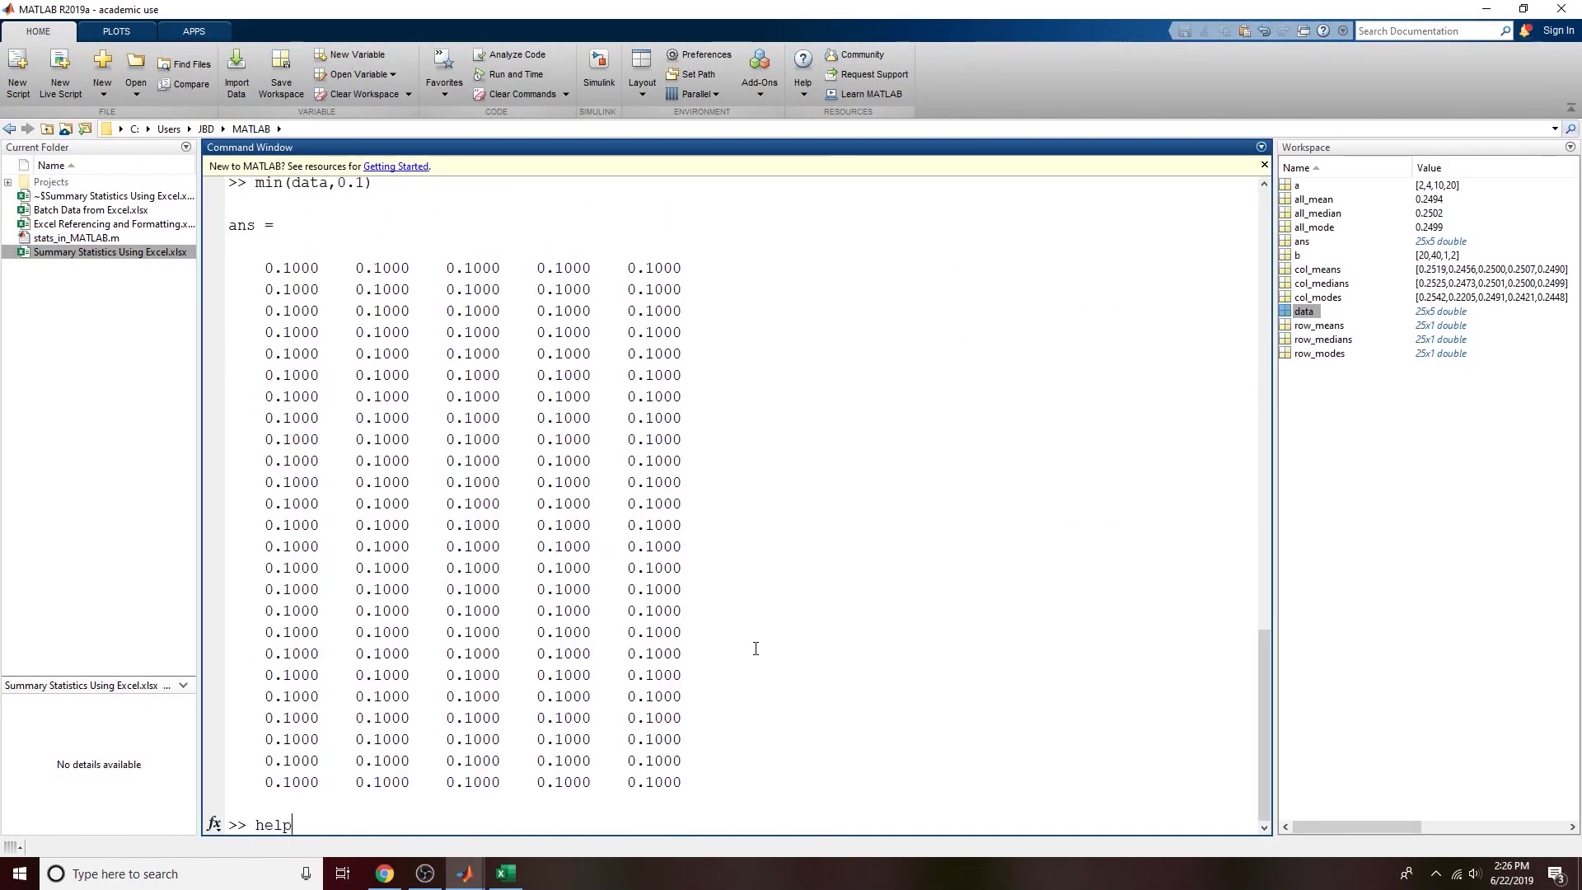
key(Return)
scroll(414, 466, up, 4)
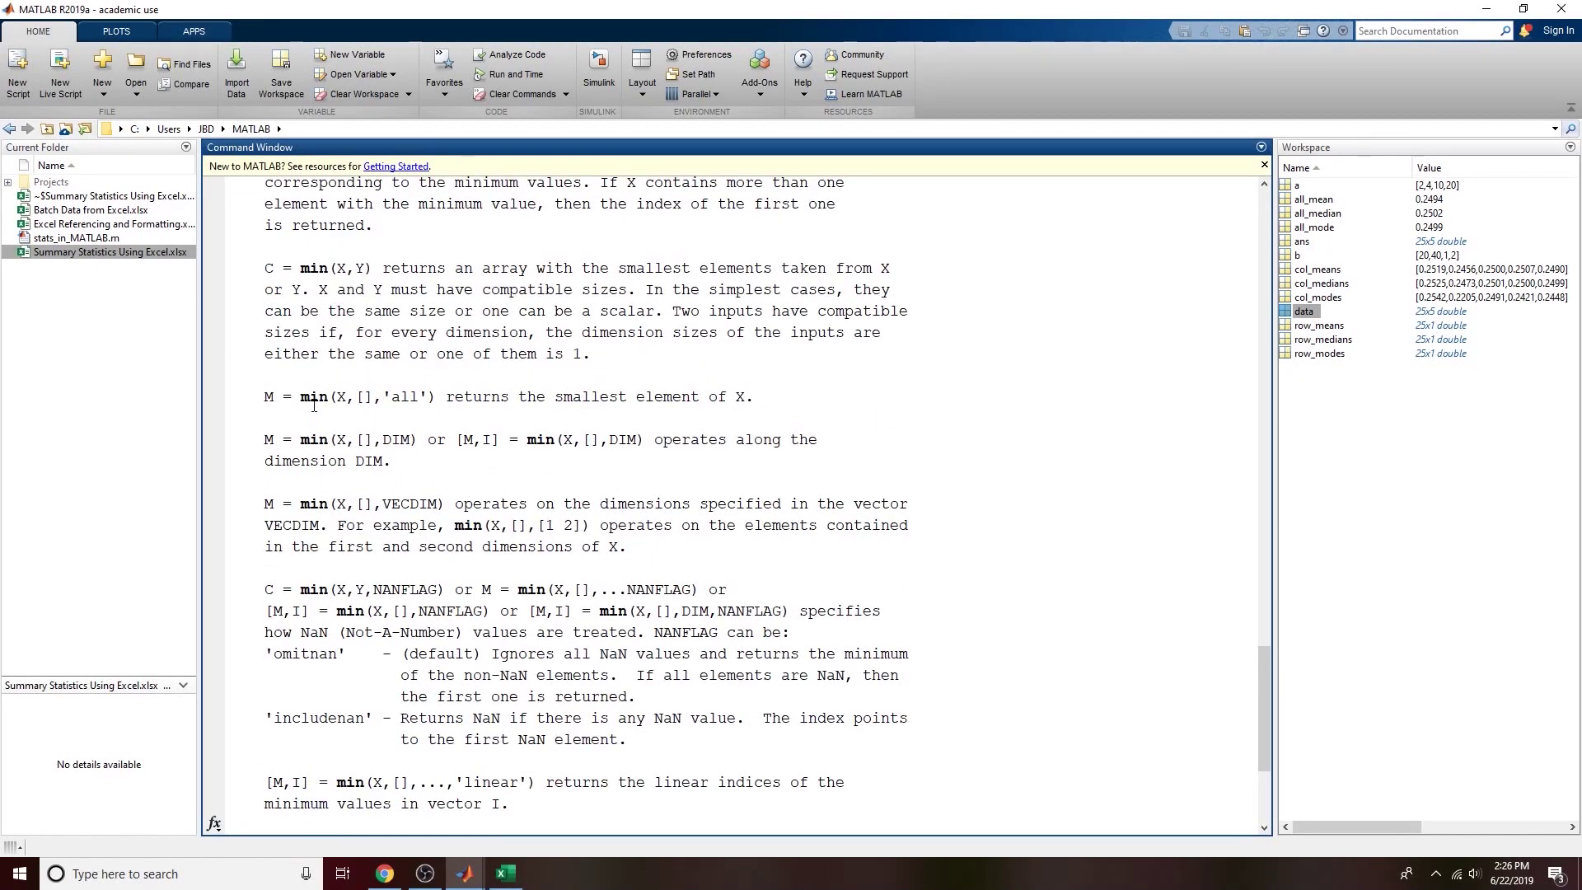
double_click(317, 442)
double_click(347, 444)
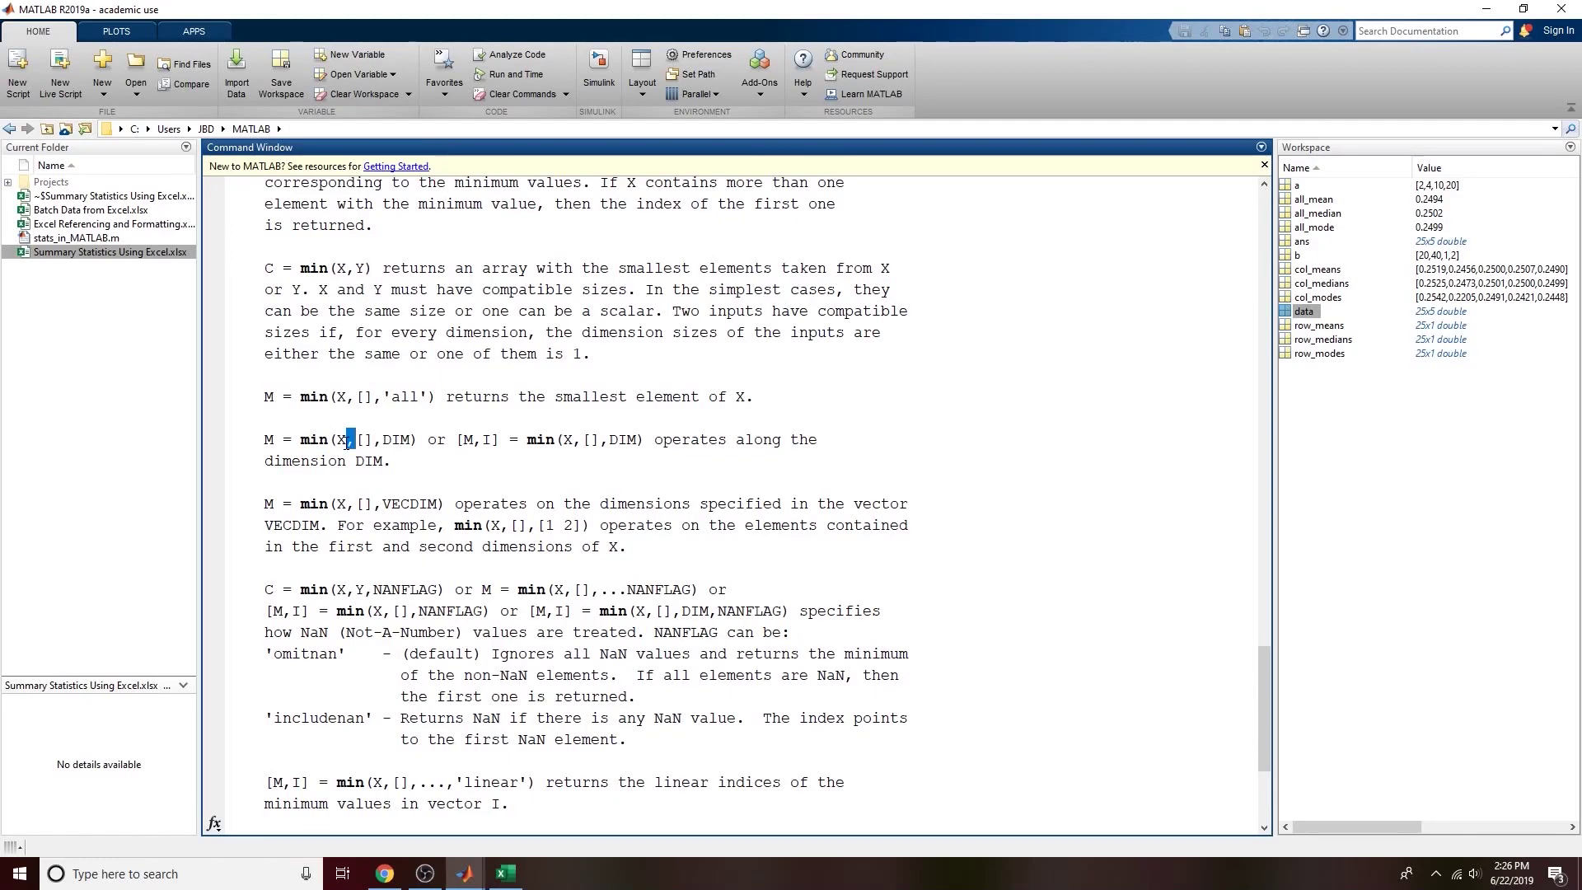
drag(355, 443, 376, 445)
click(363, 451)
click(372, 443)
double_click(395, 442)
Step: In the stats_in_MATLAB.m script, change the call on line 26 to min(data,[],1) and run the section
click(464, 874)
click(552, 804)
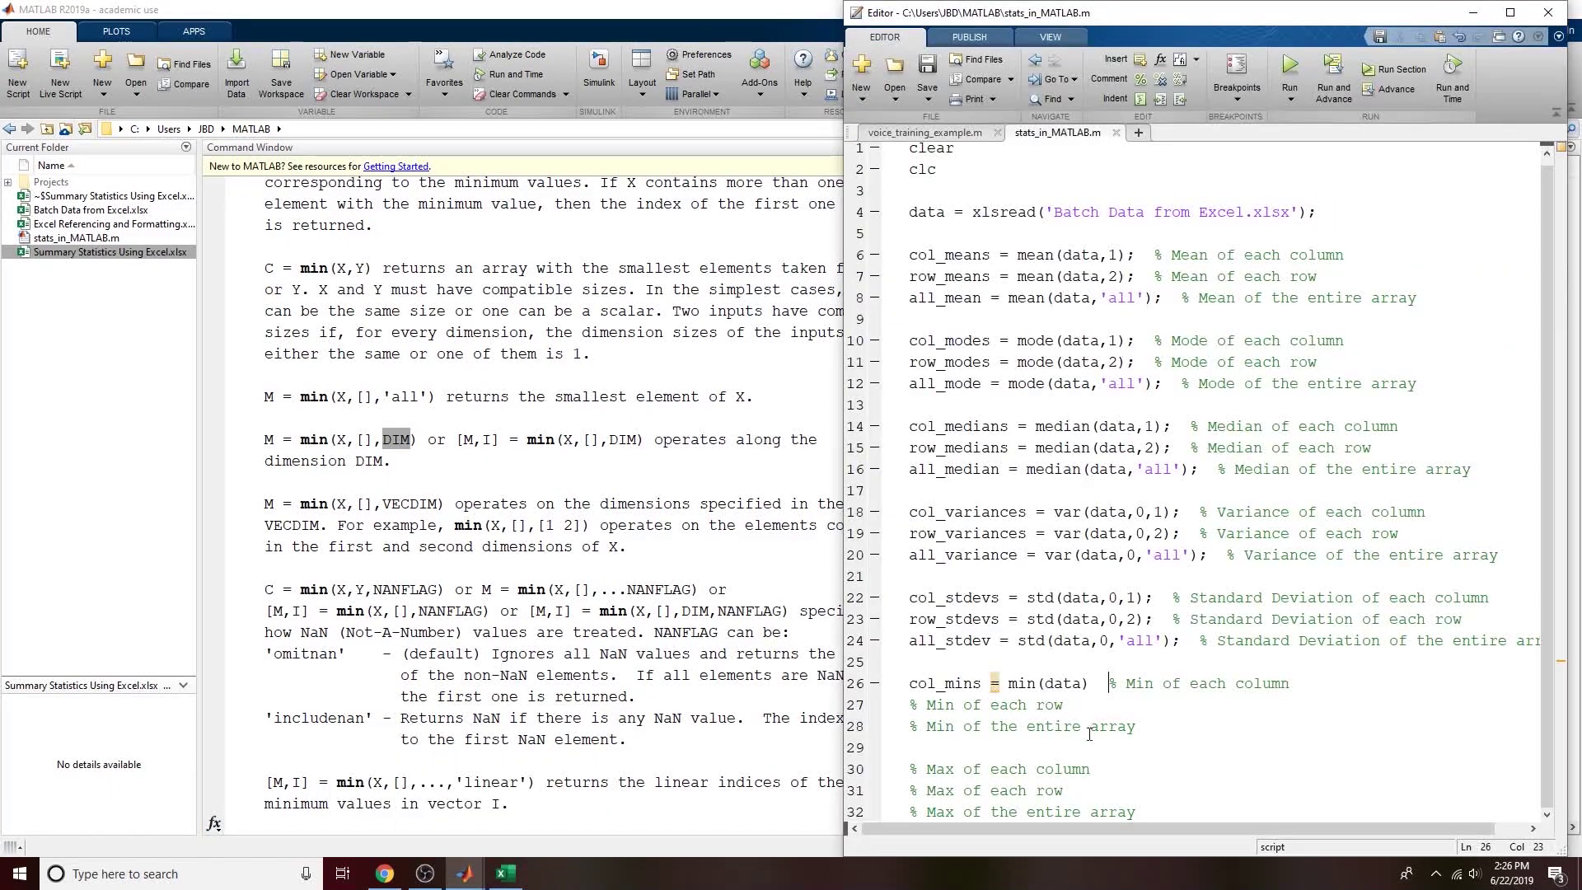
click(1085, 684)
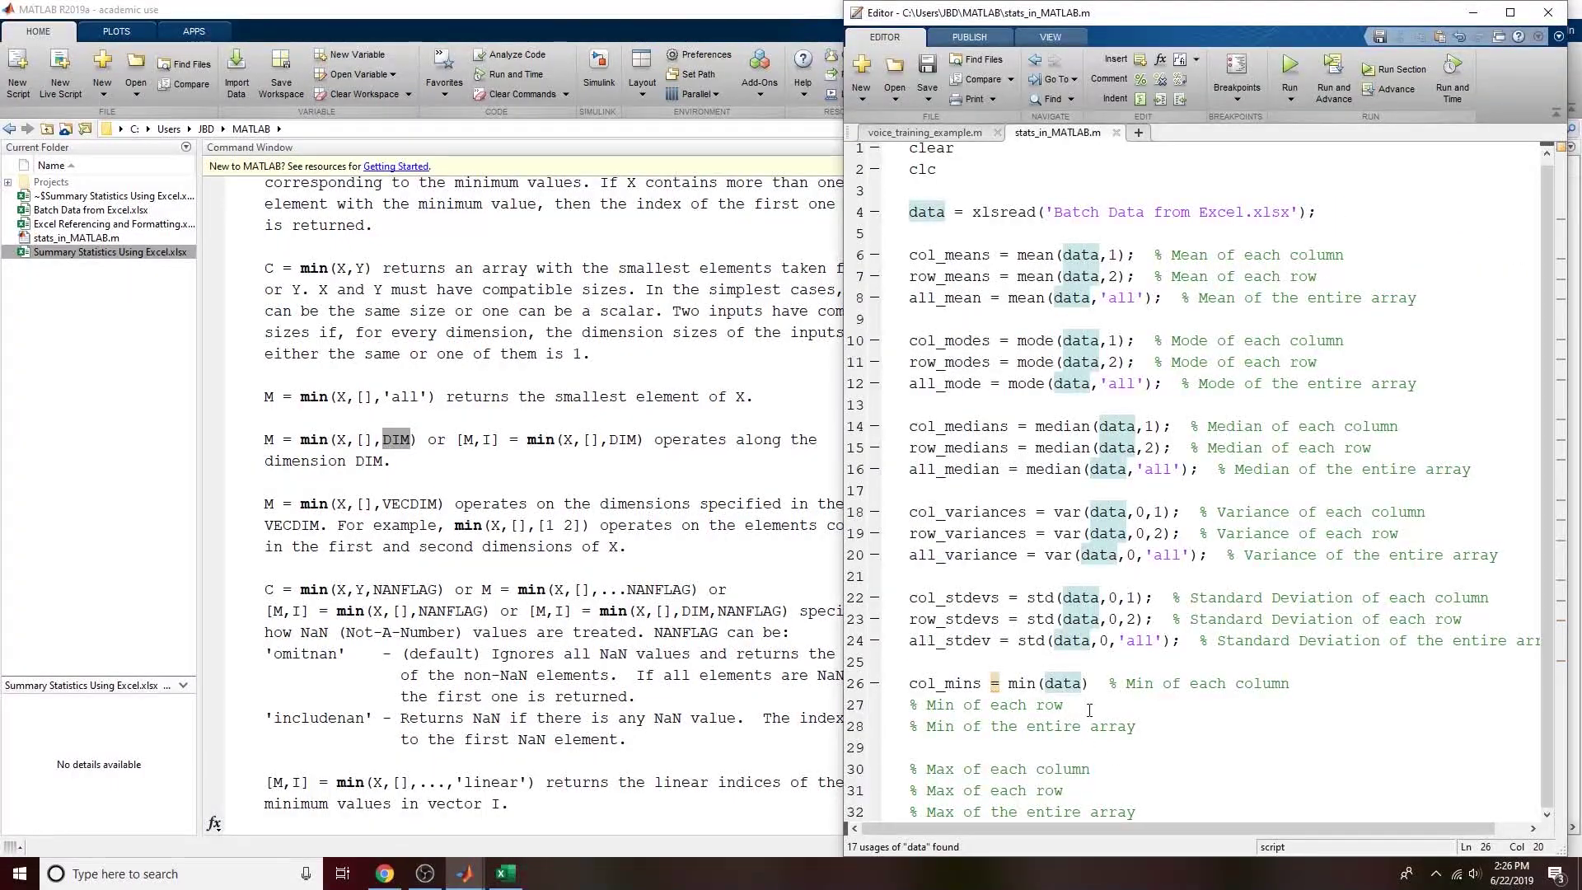
text(,[])
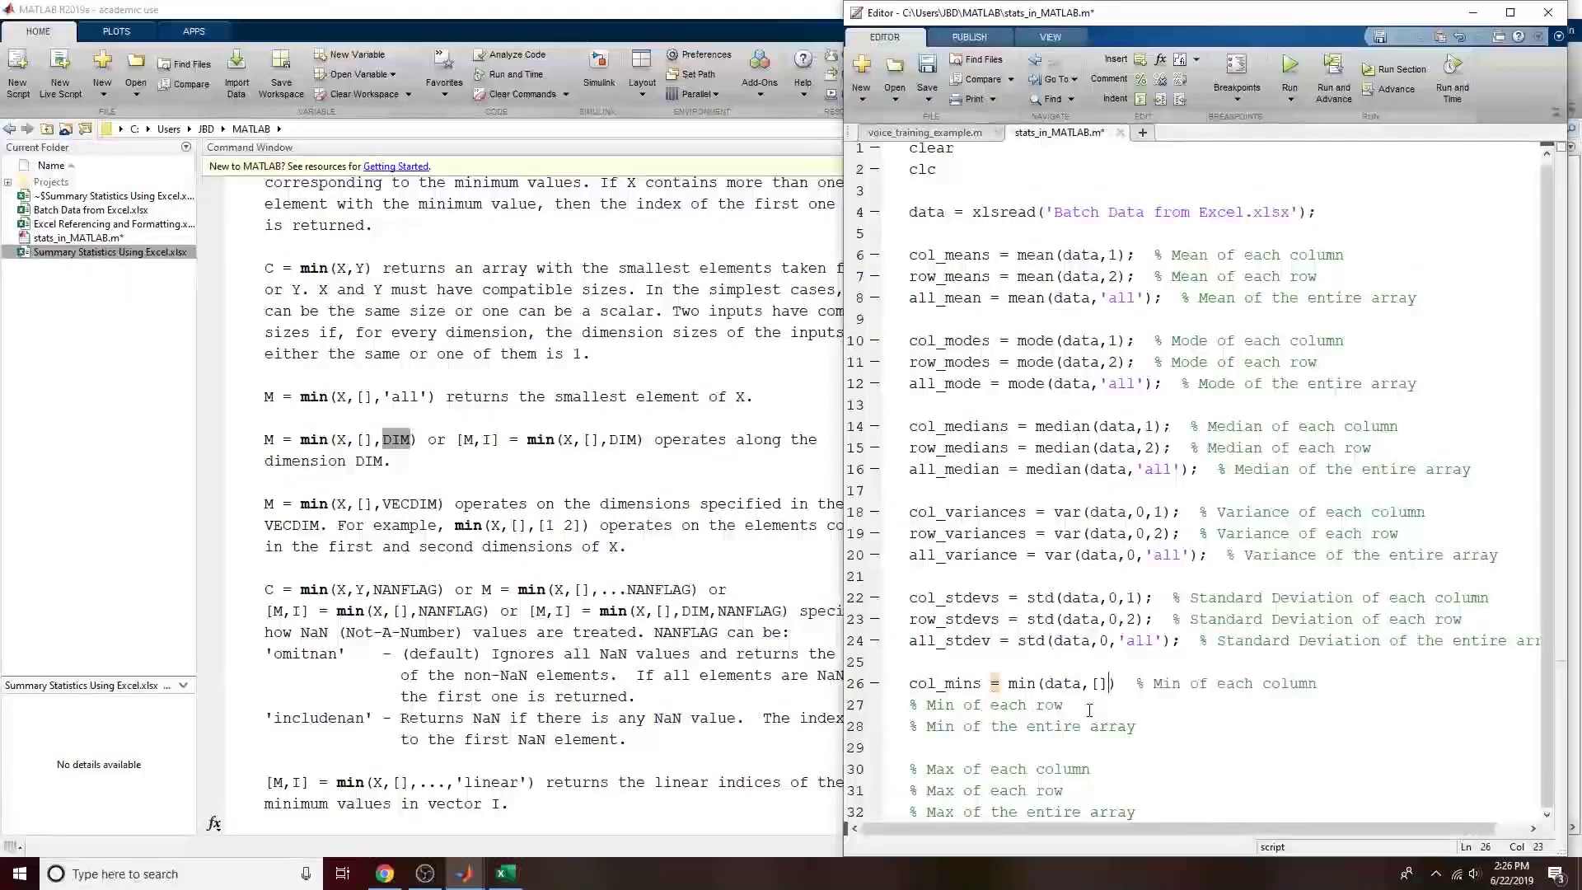
text(,1)
key(End)
click(1405, 74)
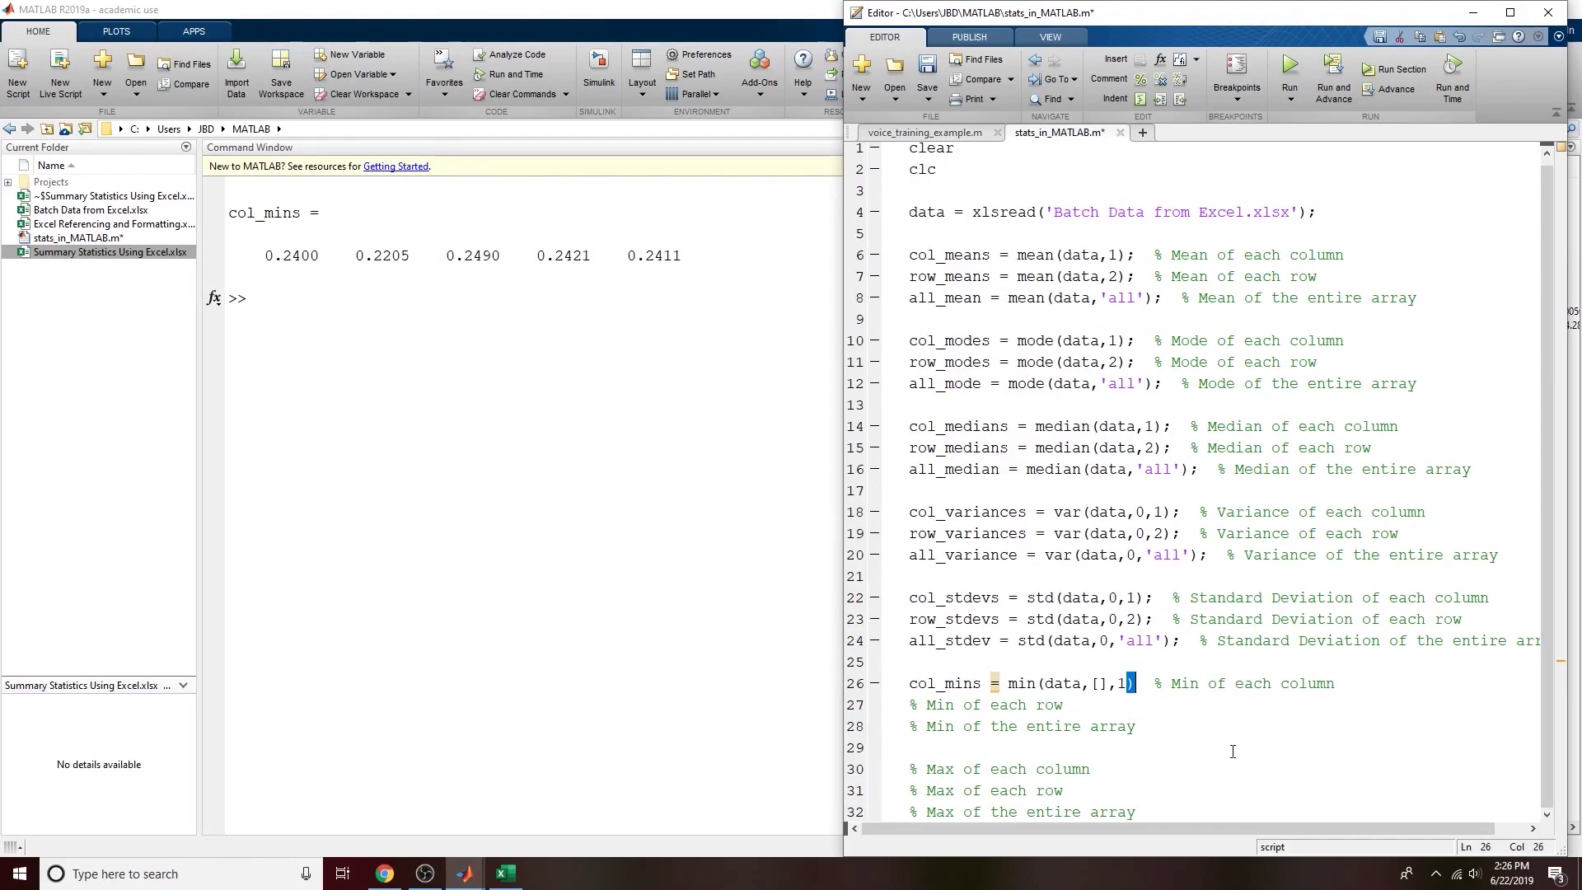
Step: End the line 26 statement with a semicolon and copy it before the comments on lines 27 and 28
text(;)
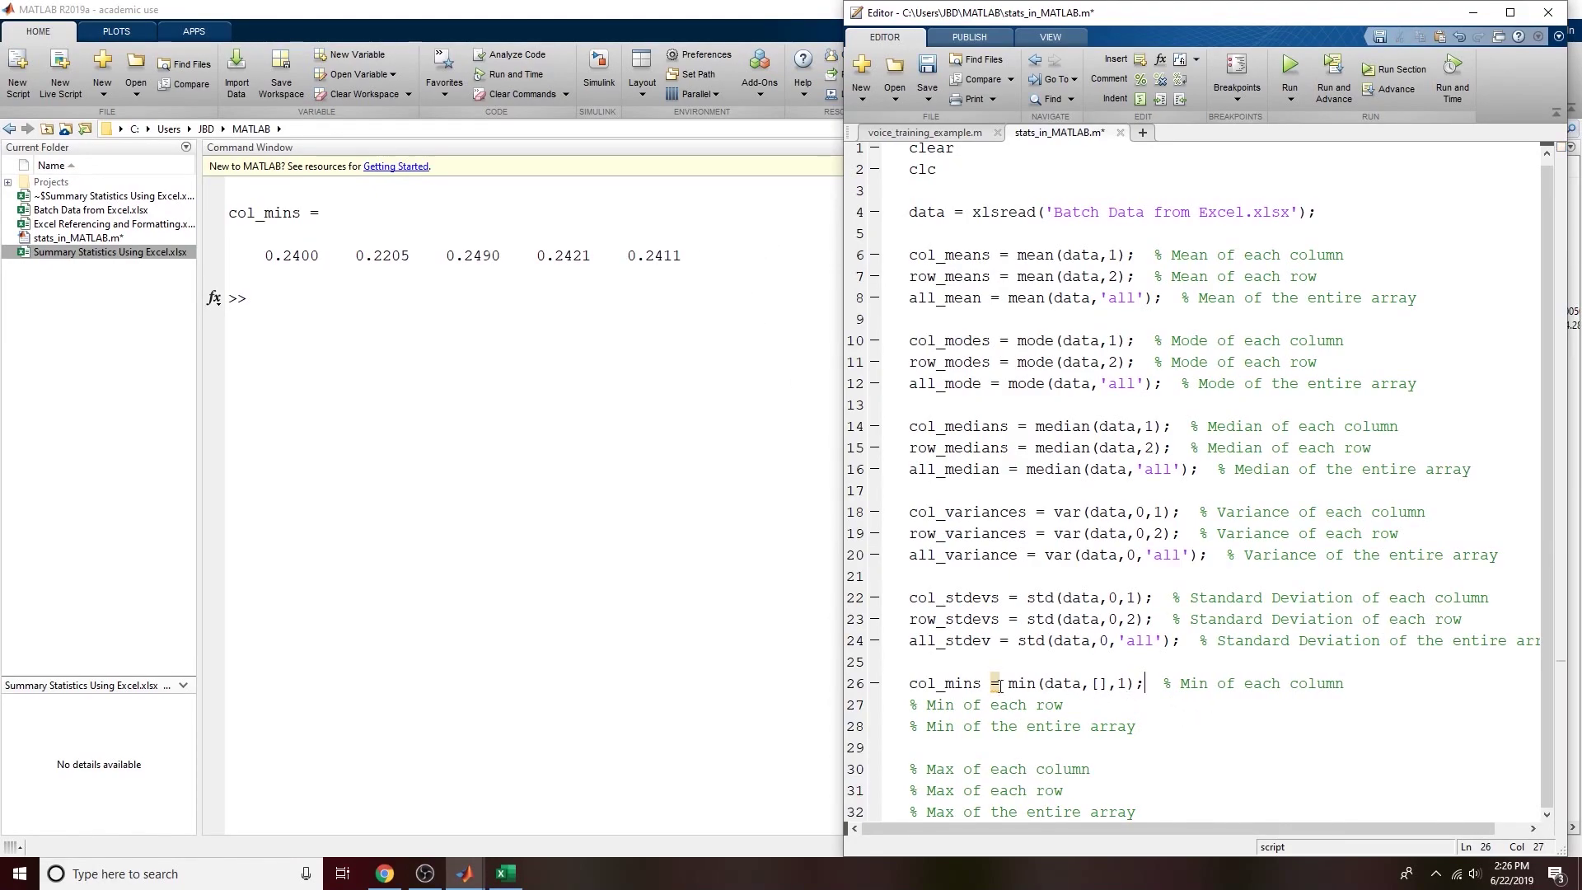
drag(1163, 683, 908, 683)
key(ctrl+c)
click(910, 705)
key(ctrl+v)
click(910, 726)
key(ctrl+v)
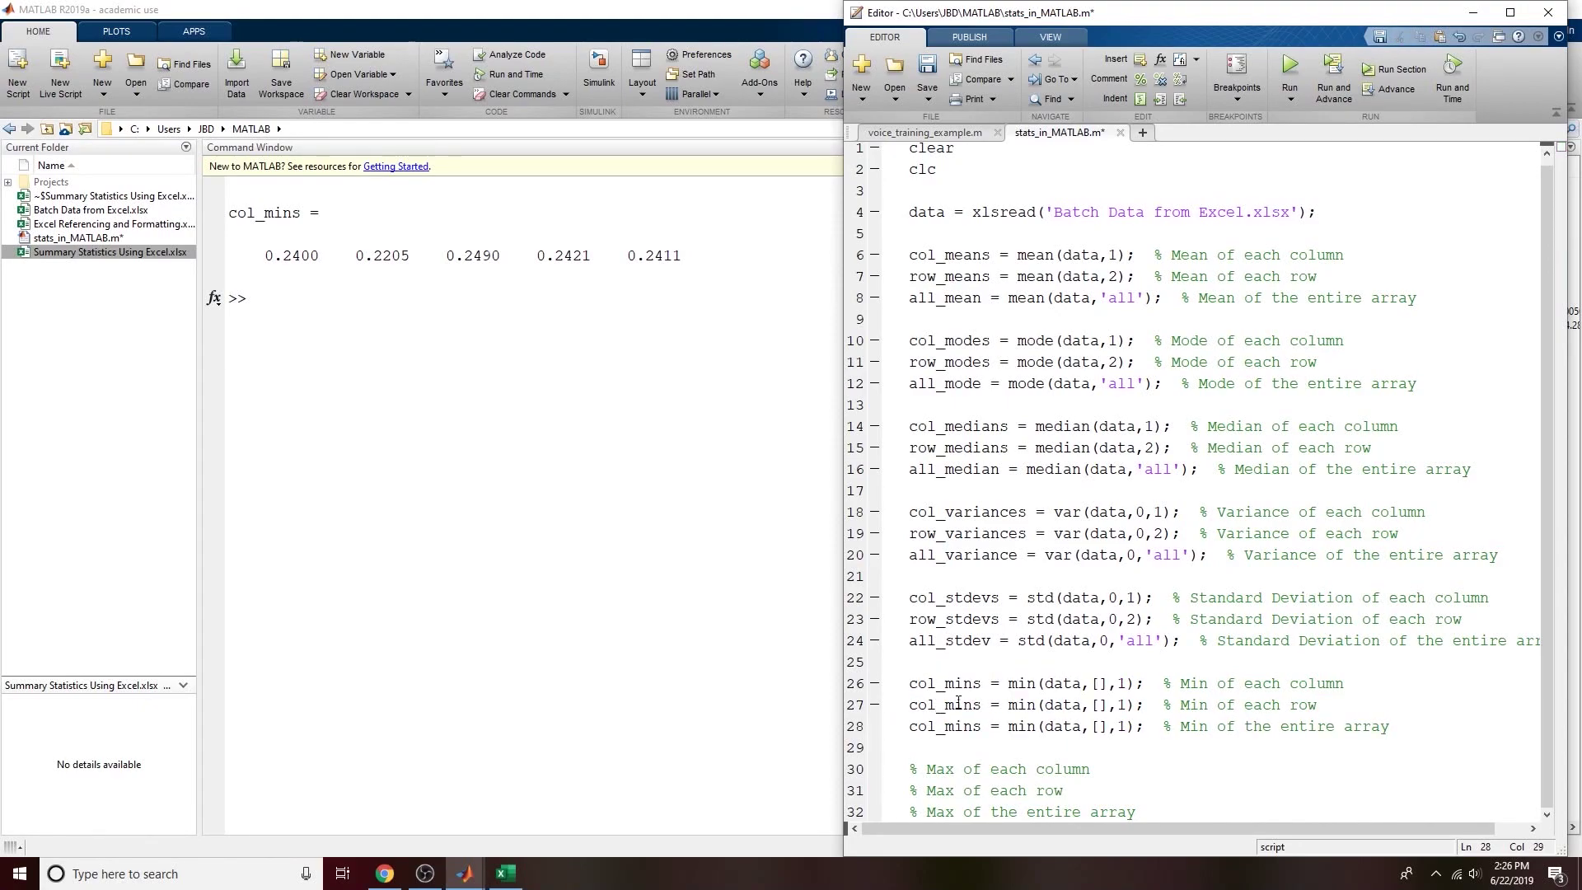
Step: Rename the variables on lines 27 and 28 to row_mins and all_mins
click(936, 705)
key(BackSpace)
key(BackSpace)
key(BackSpace)
text(ro)
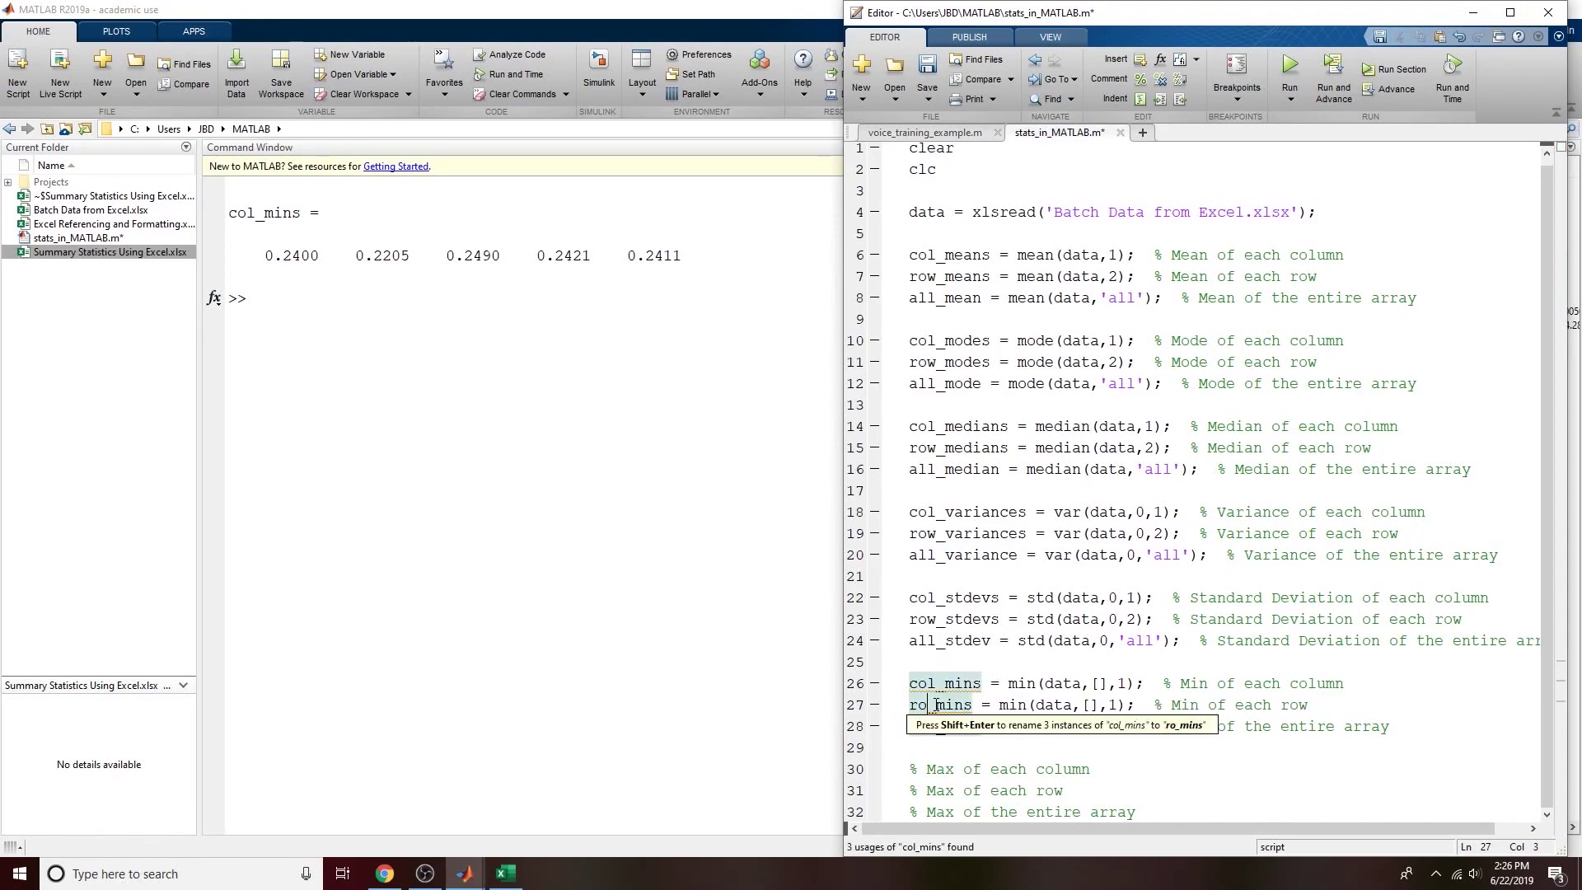
text(w)
click(940, 729)
key(BackSpace)
key(BackSpace)
key(BackSpace)
text(all)
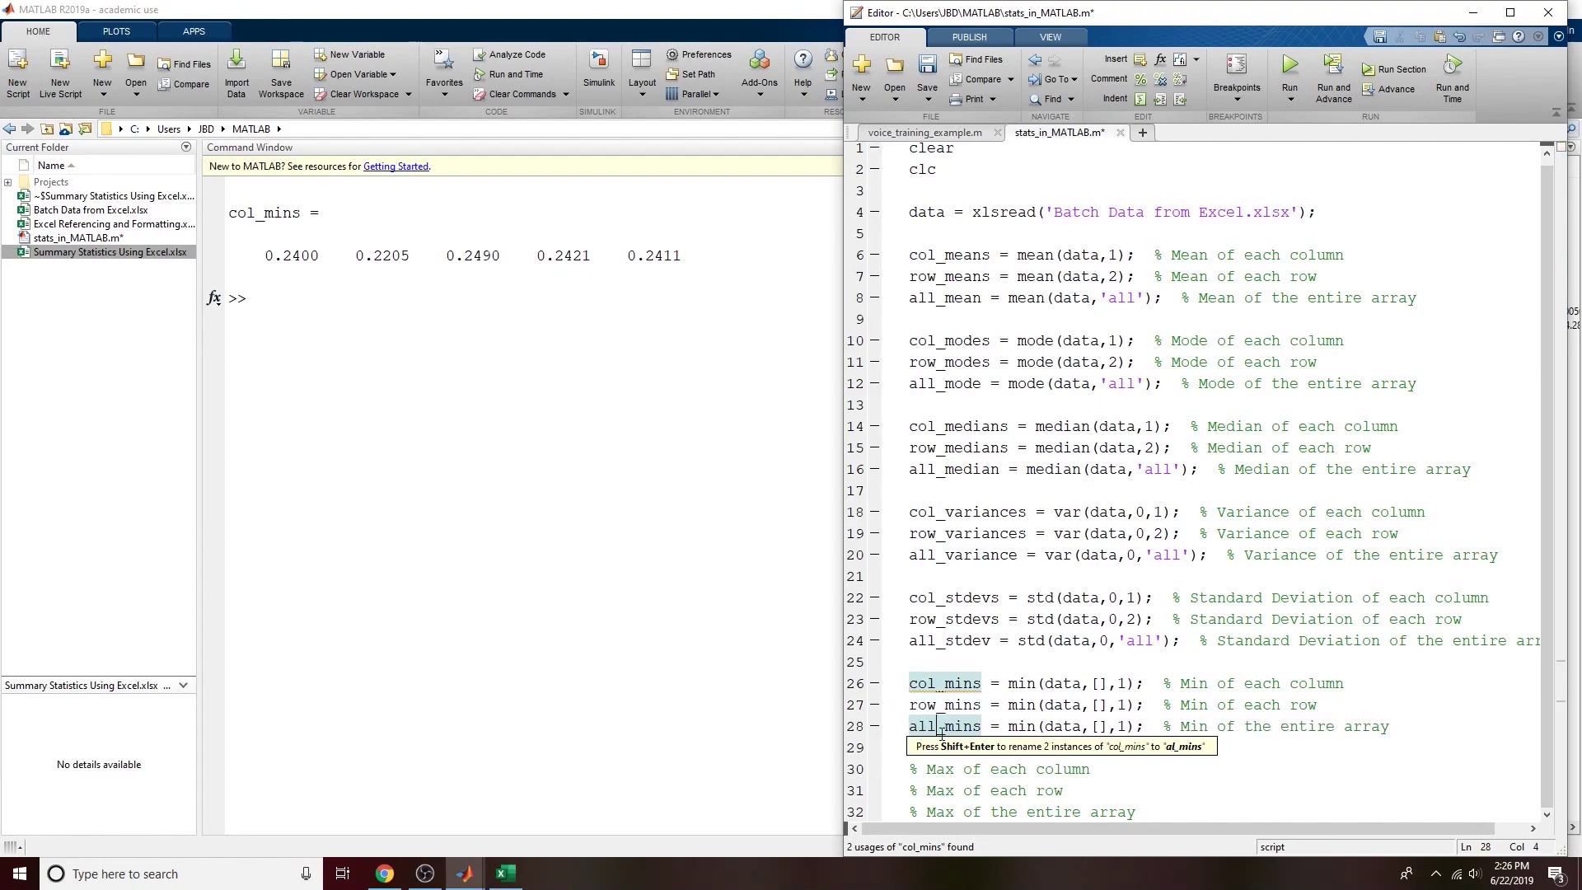
Step: Rename the line 28 variable to all_min, and set the dimension argument to 2 on line 27 and 'all' on line 28
click(981, 726)
key(BackSpace)
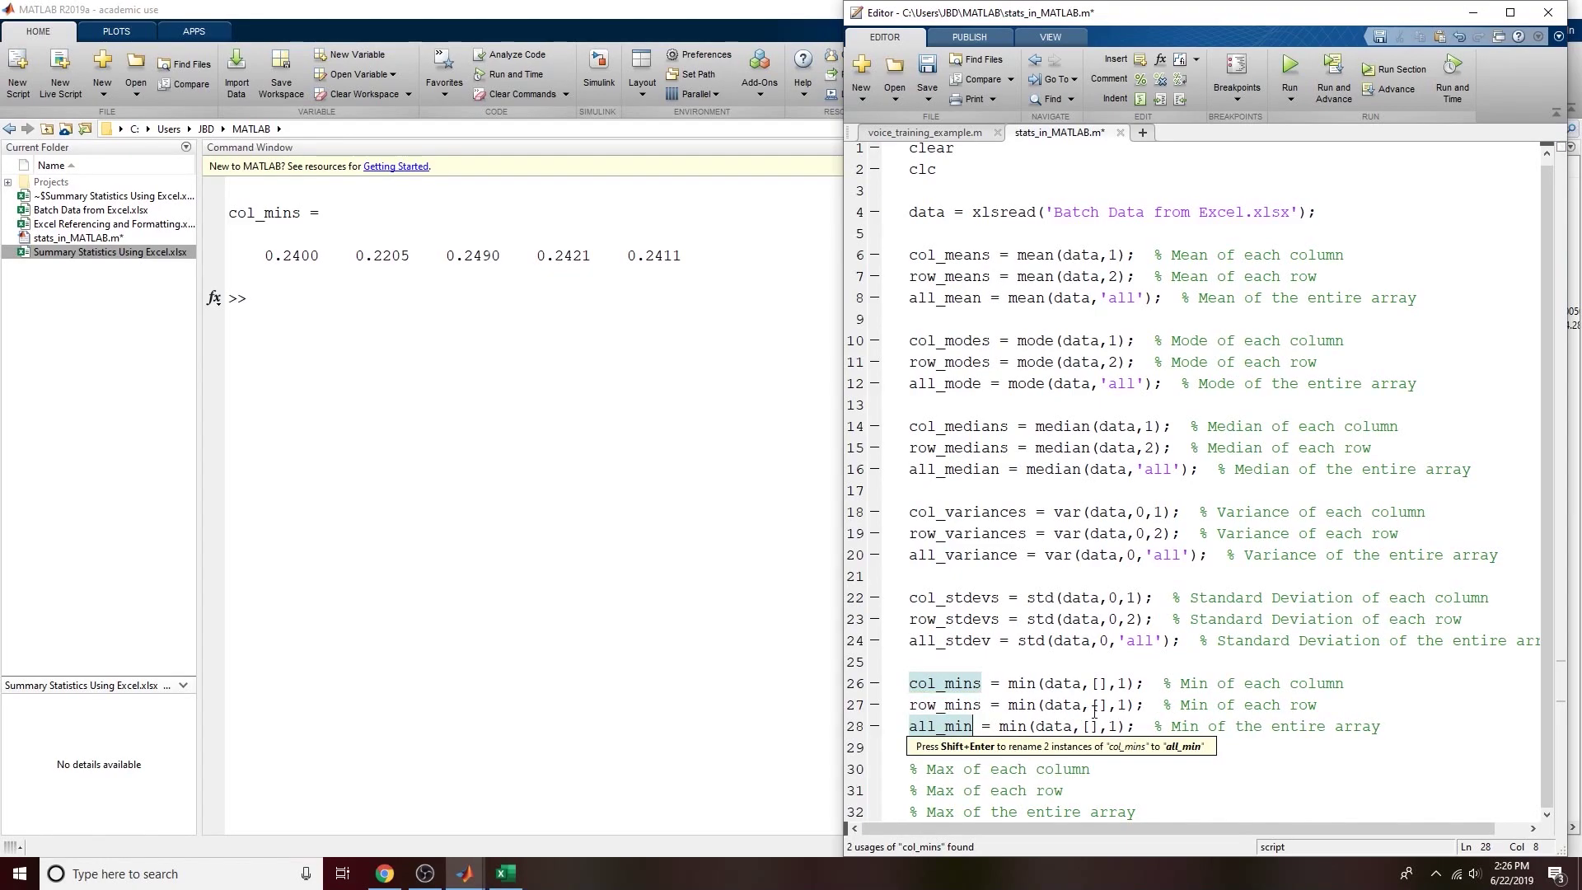
click(1126, 705)
key(BackSpace)
text(2)
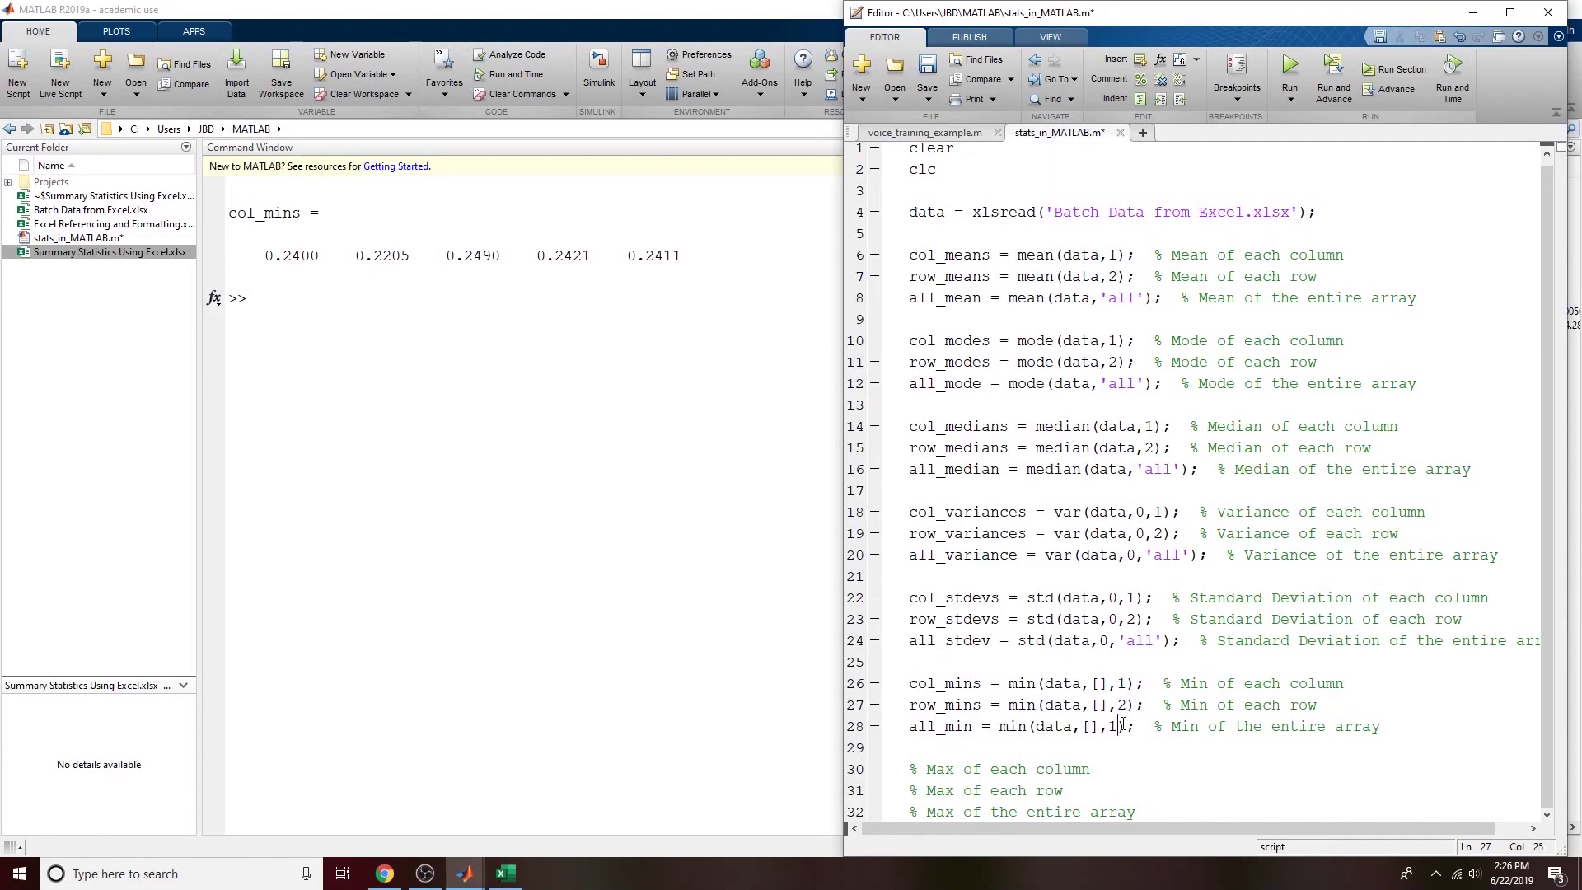
key(BackSpace)
text('all')
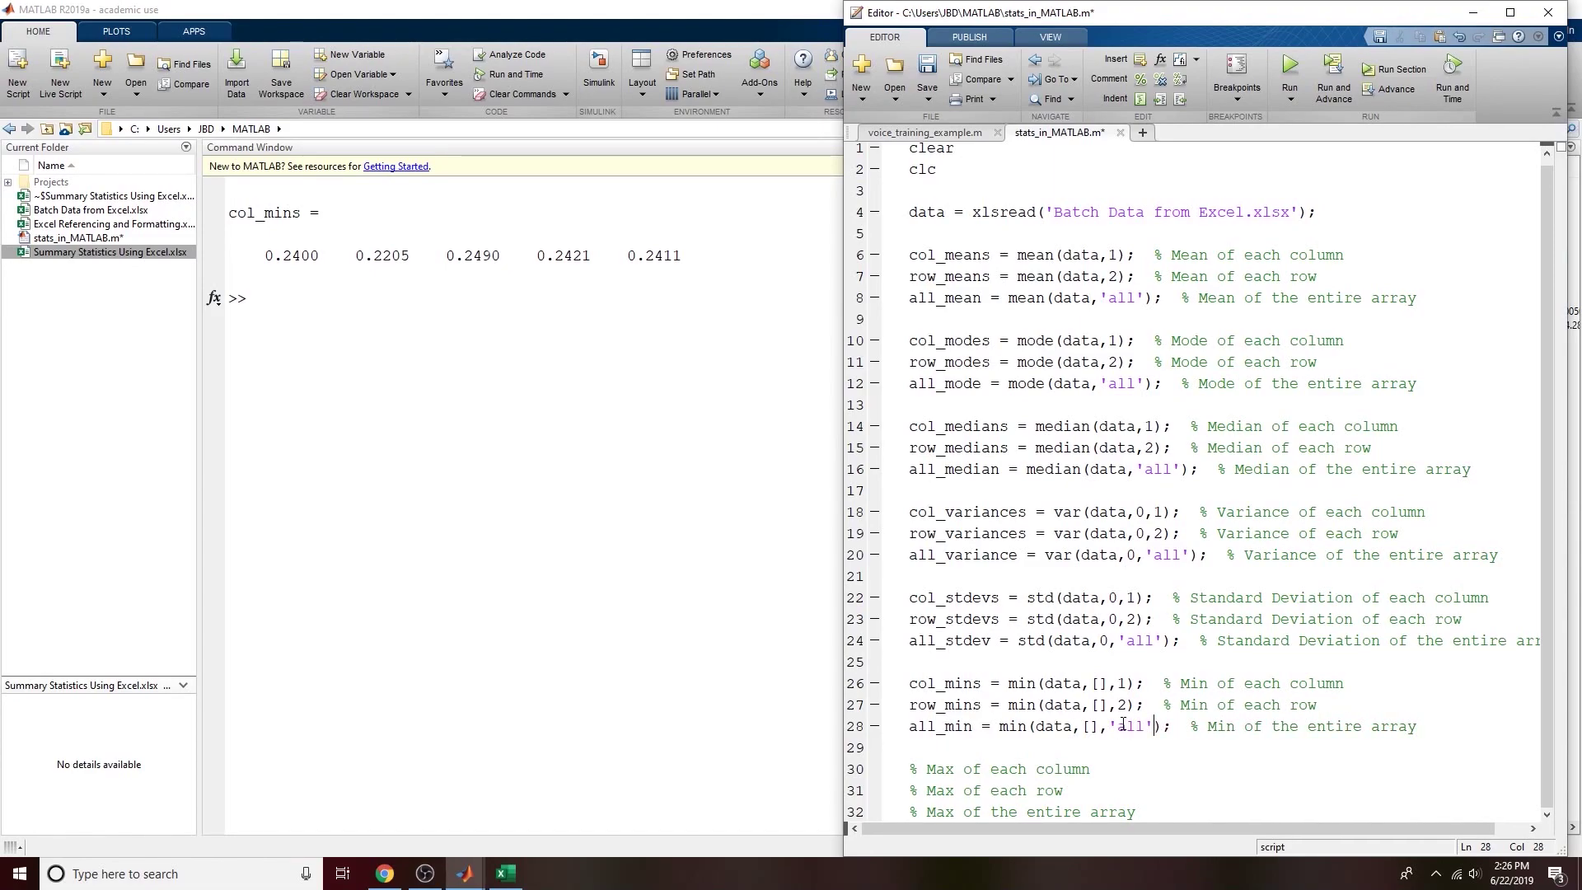
Step: Copy the col_mins, row_mins and all_min statements in front of the matching Max comments on lines 30 to 32
drag(1162, 684, 908, 683)
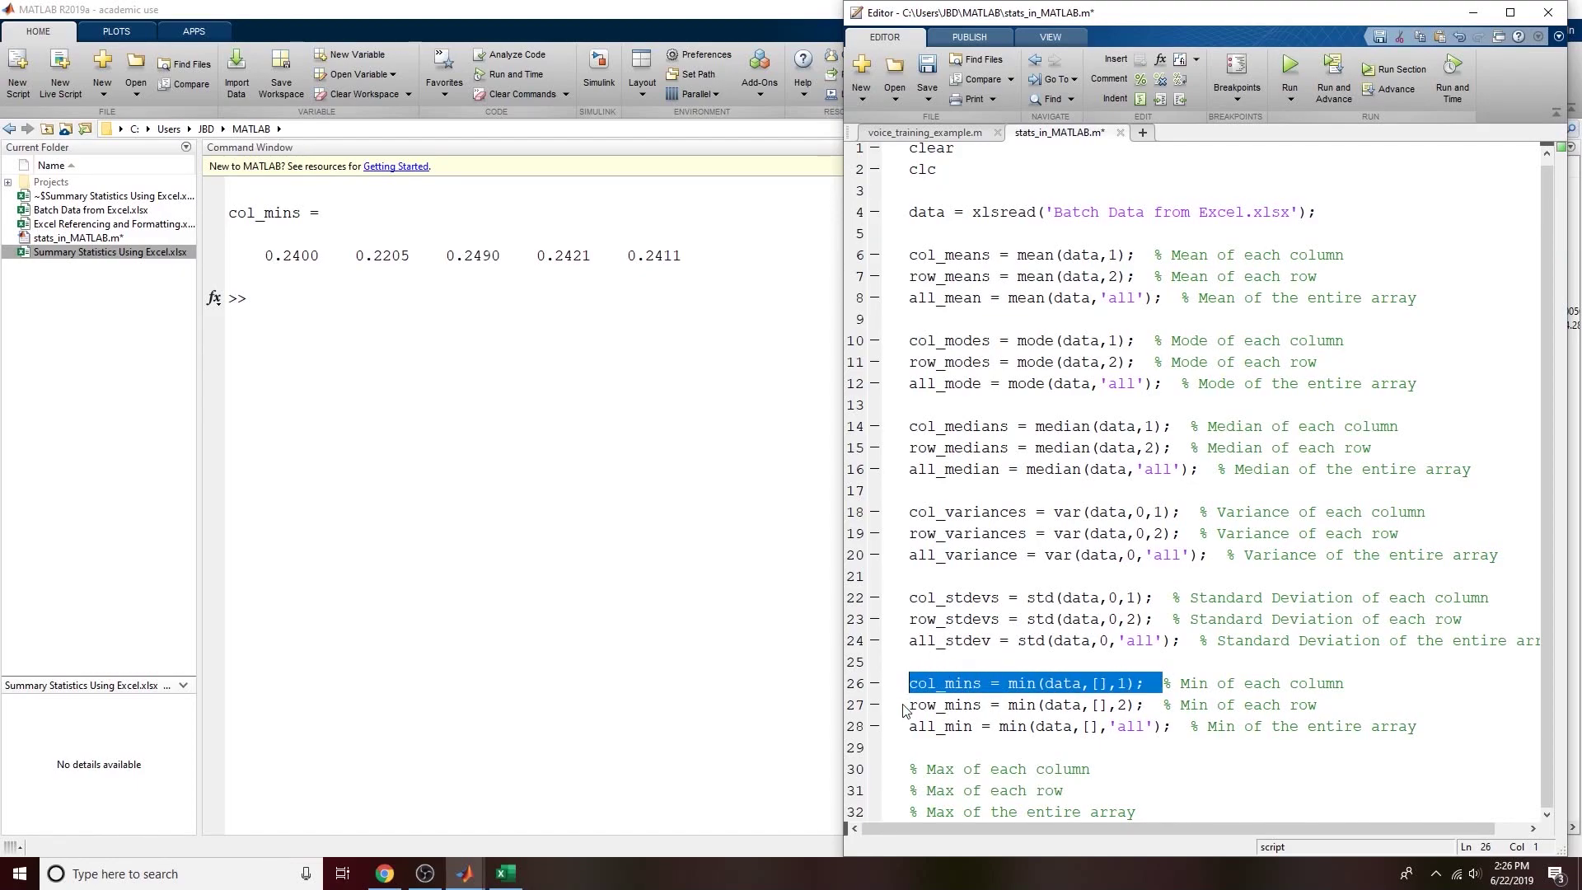
key(ctrl+c)
drag(911, 775, 1093, 771)
click(910, 769)
key(ctrl+v)
drag(910, 706, 1158, 707)
key(ctrl+c)
click(911, 791)
key(ctrl+v)
drag(913, 723, 1190, 728)
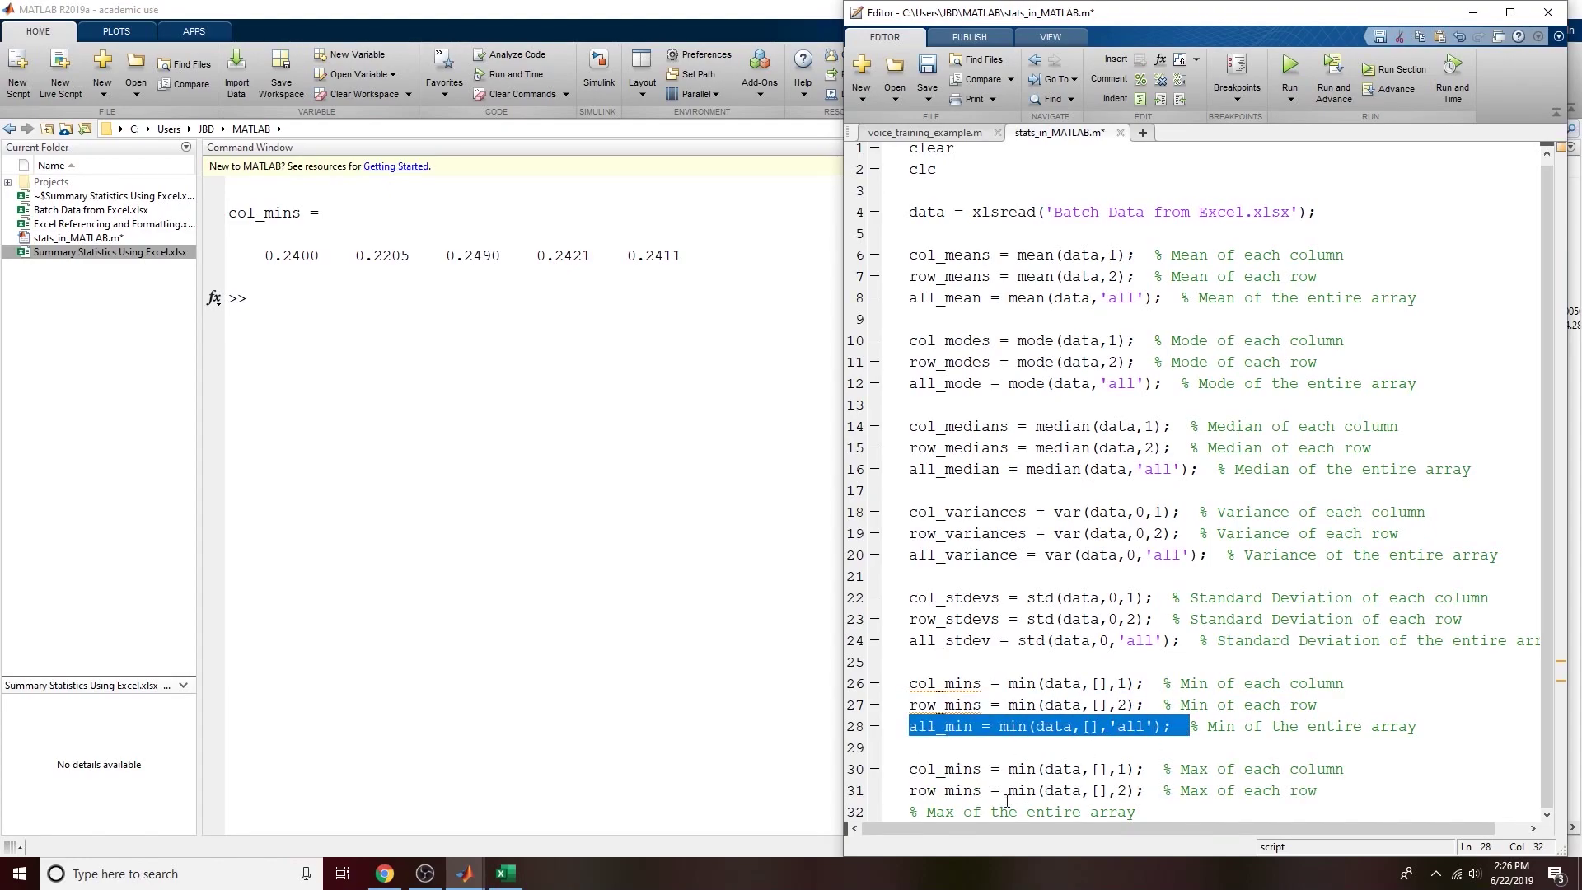
key(ctrl+c)
click(913, 812)
key(ctrl+v)
Step: Rename the variables on lines 30 to 32 to col_maxes, row_maxes and all_max
click(973, 773)
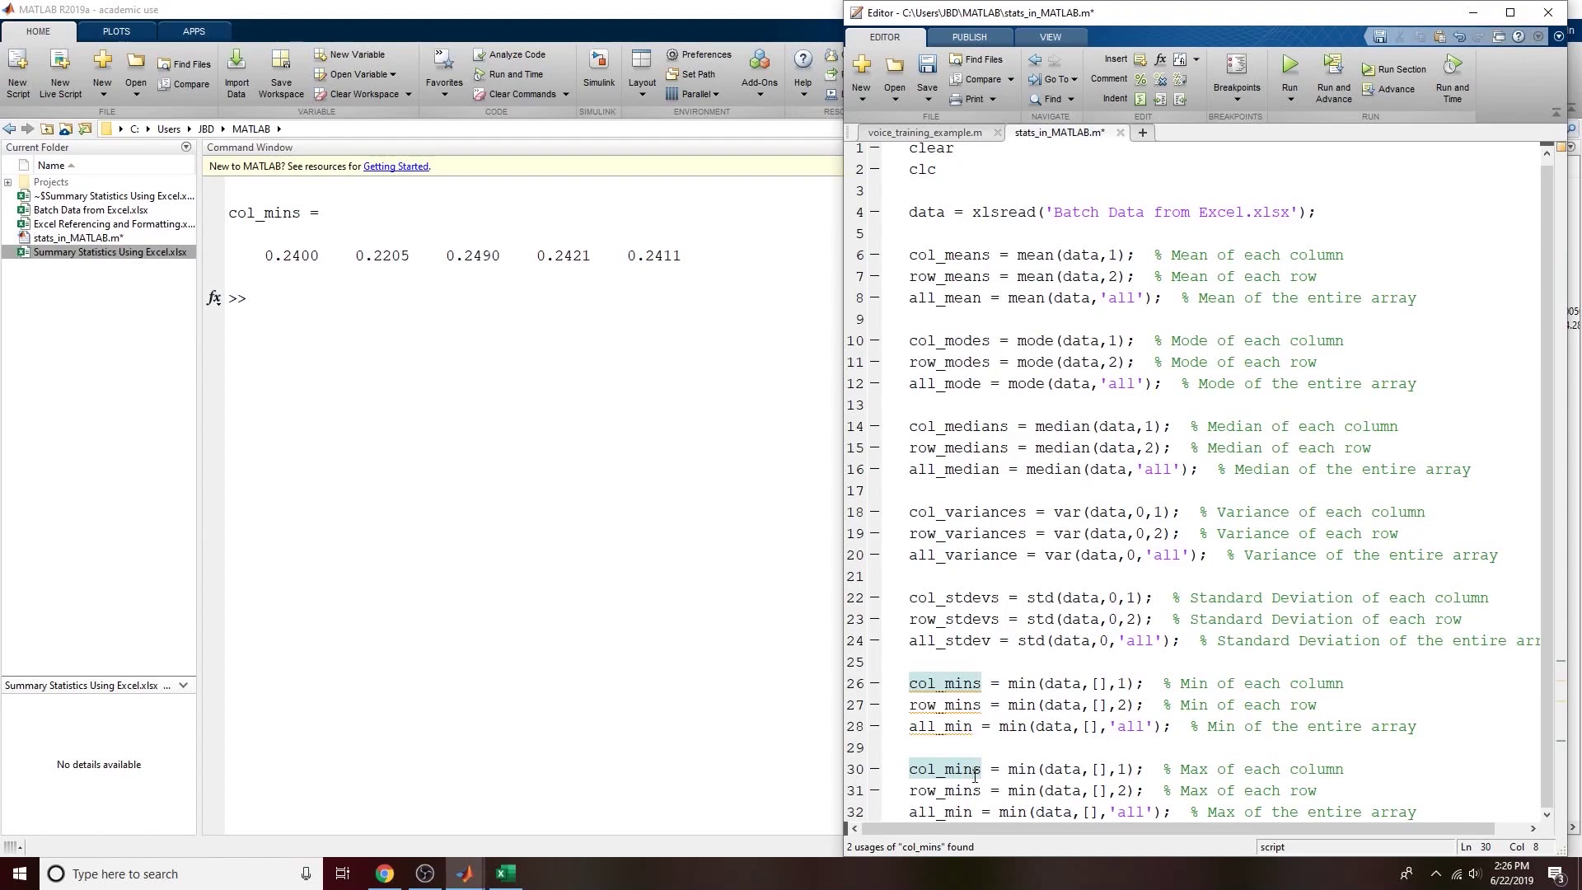
key(BackSpace)
key(BackSpace)
text(axe)
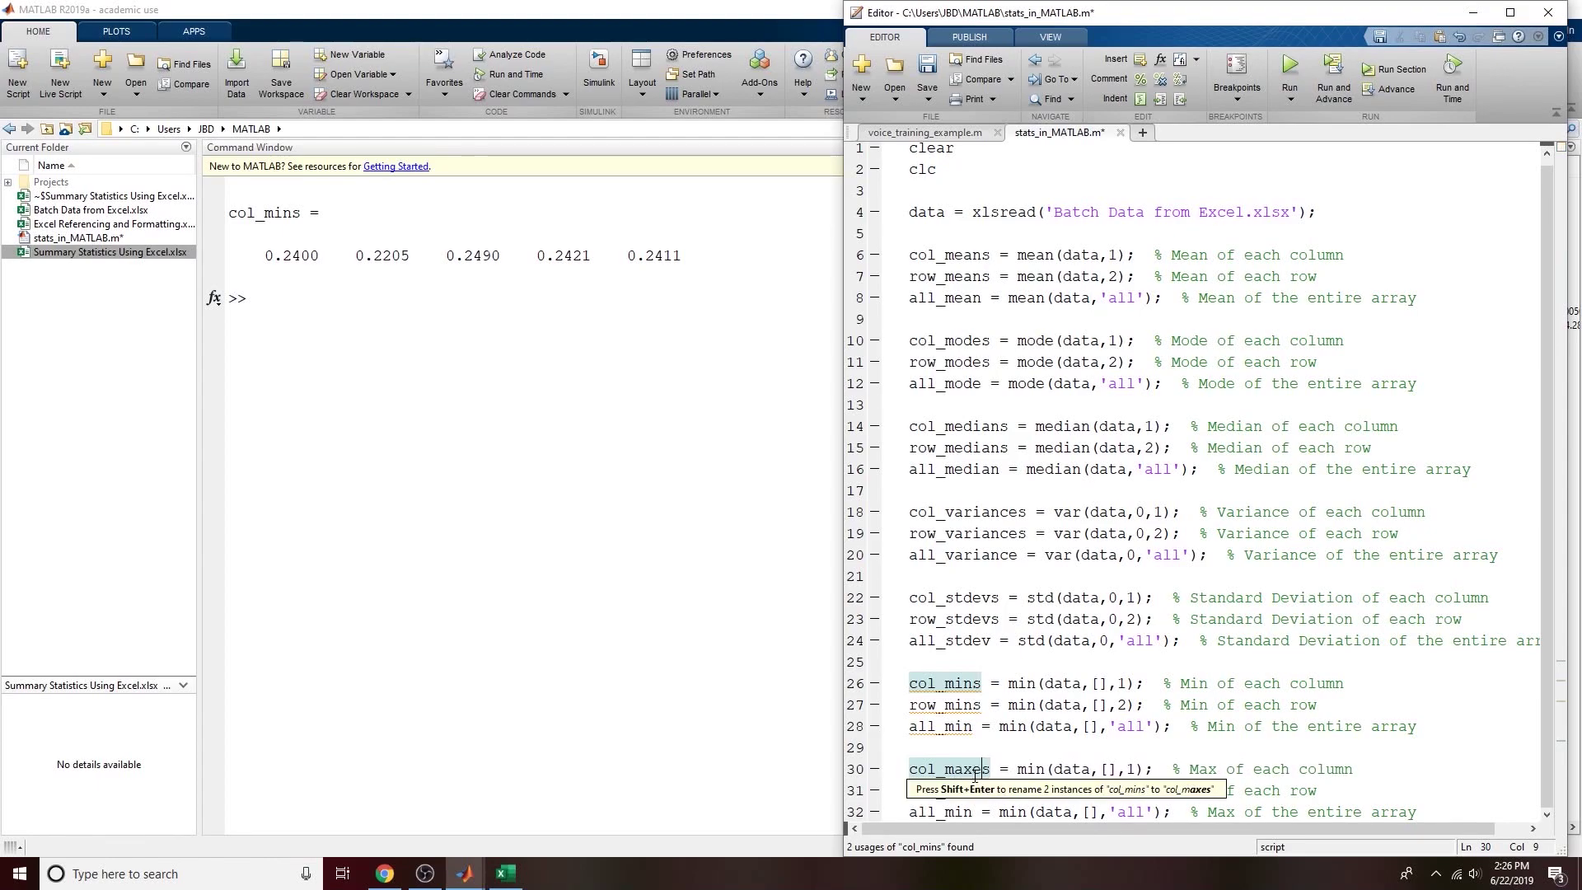
click(980, 791)
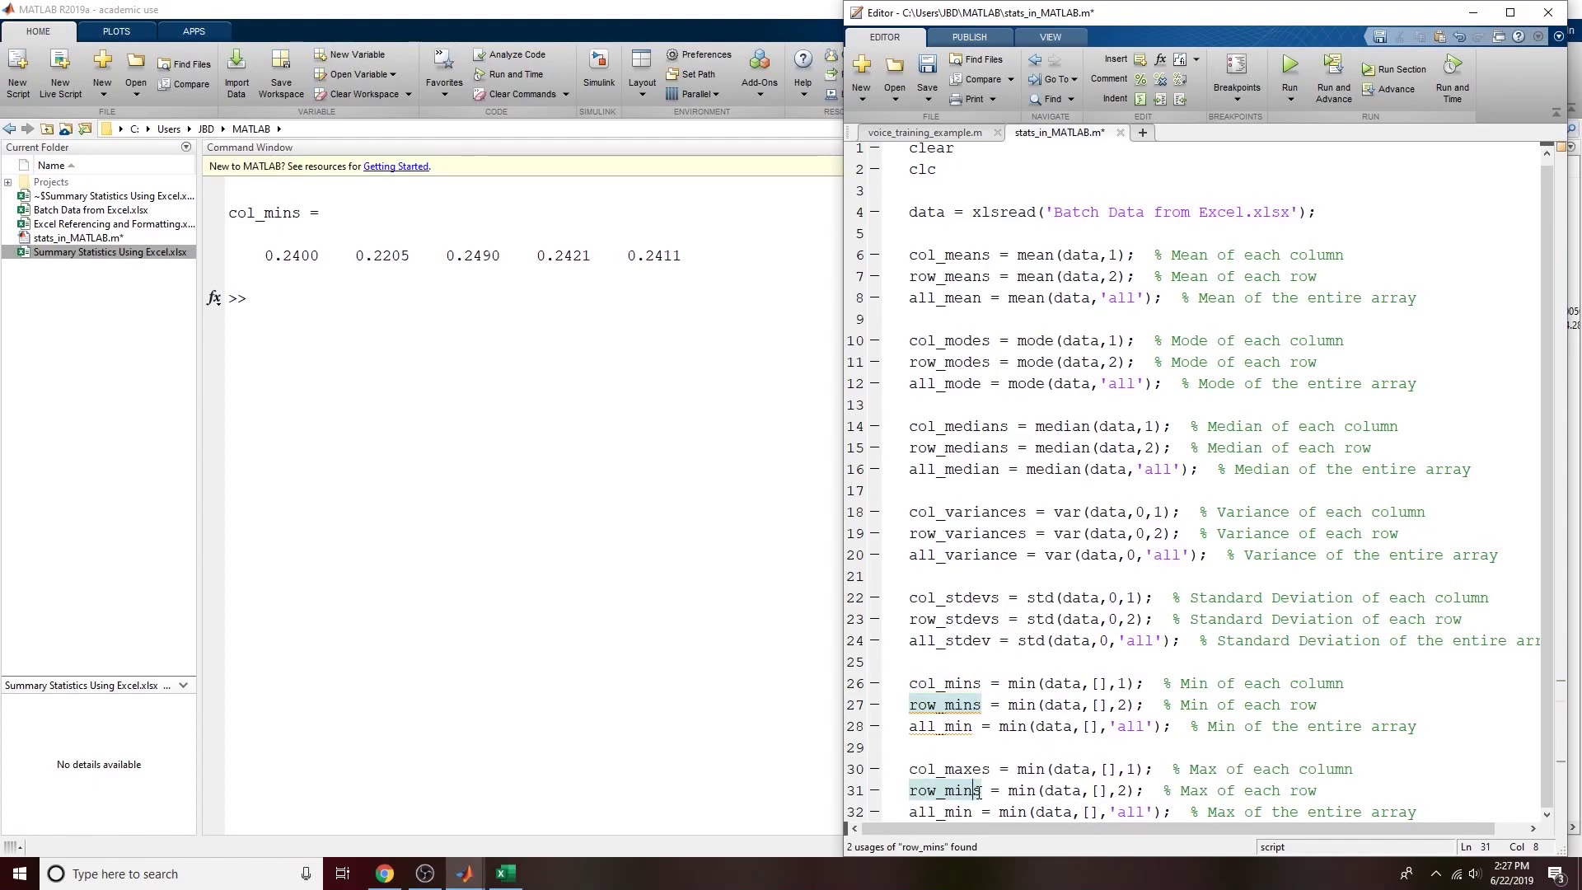
key(BackSpace)
key(BackSpace)
key(BackSpace)
text(maxe)
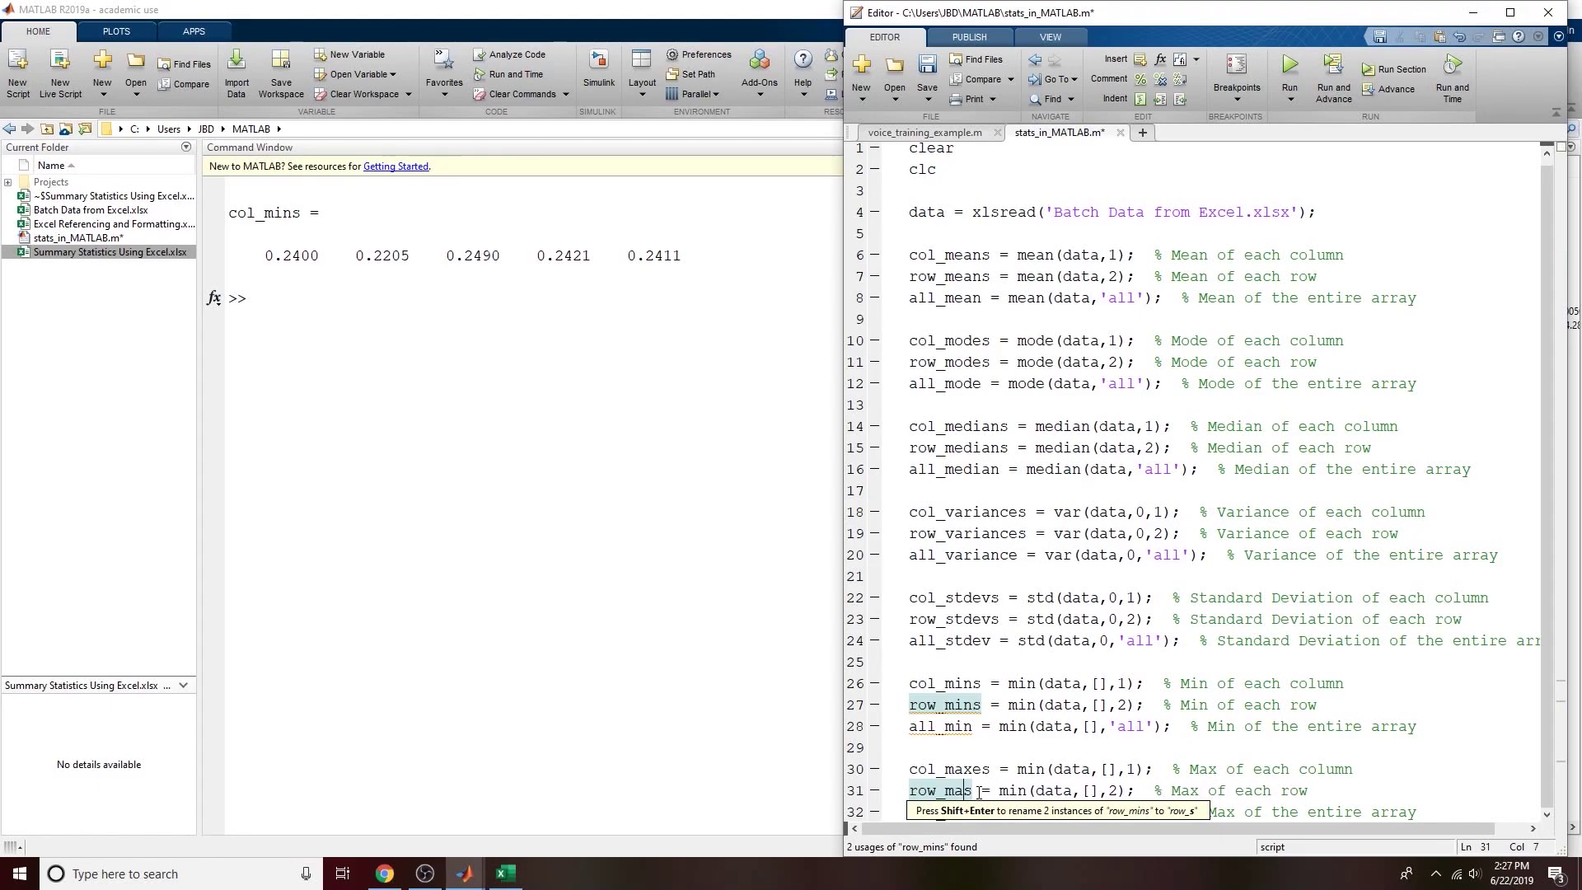
click(1000, 769)
click(975, 812)
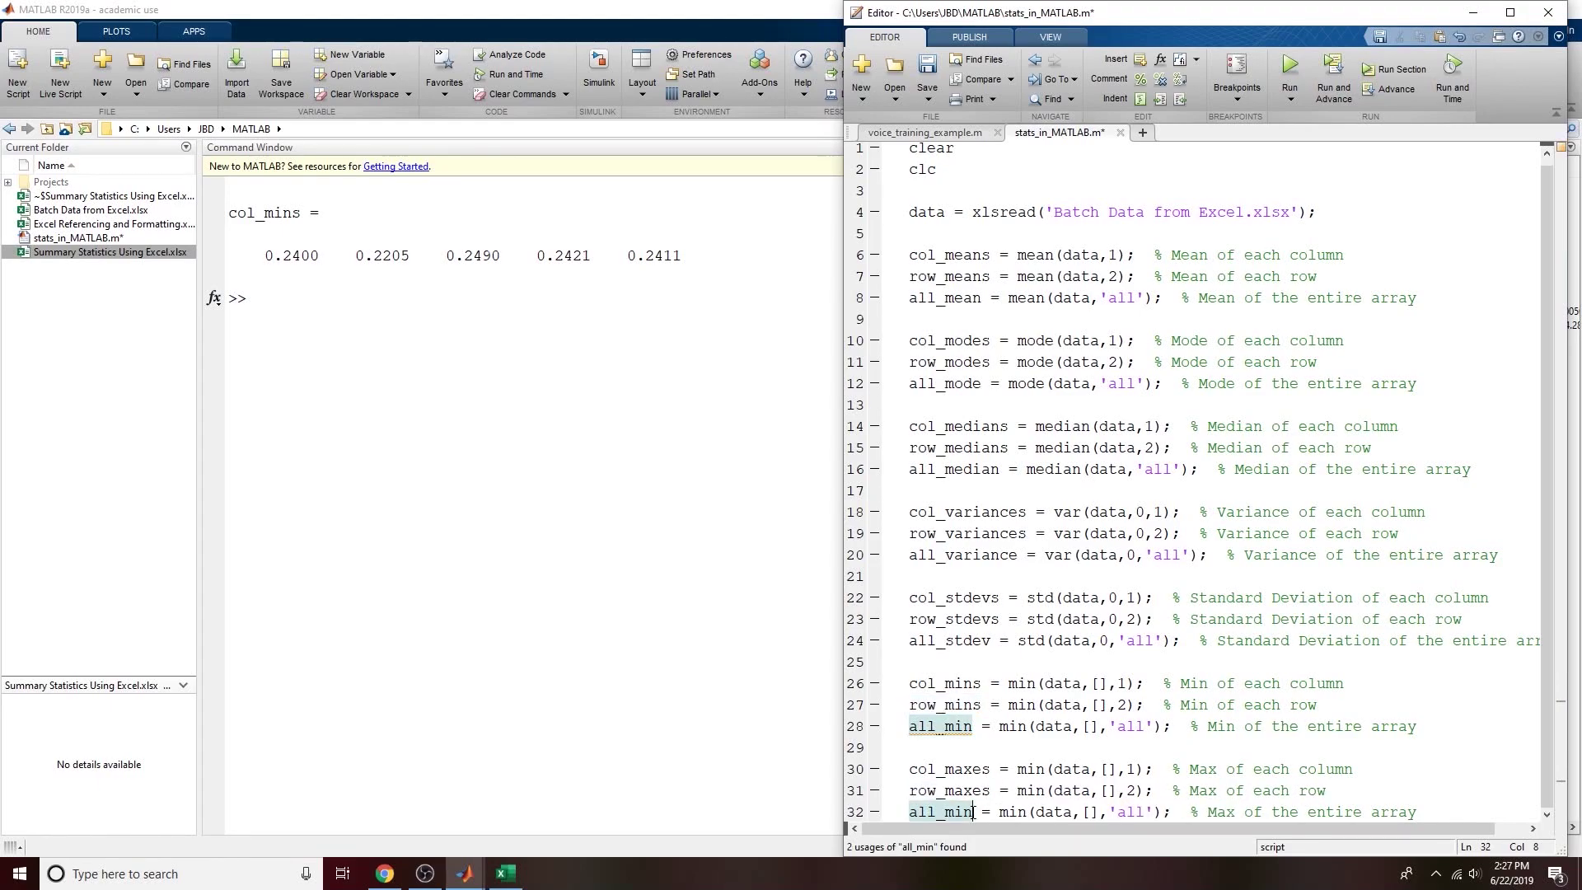
key(BackSpace)
key(BackSpace)
text(ax)
Step: Replace the min function with max on lines 30 to 32 and add two blank lines after line 32
click(1078, 790)
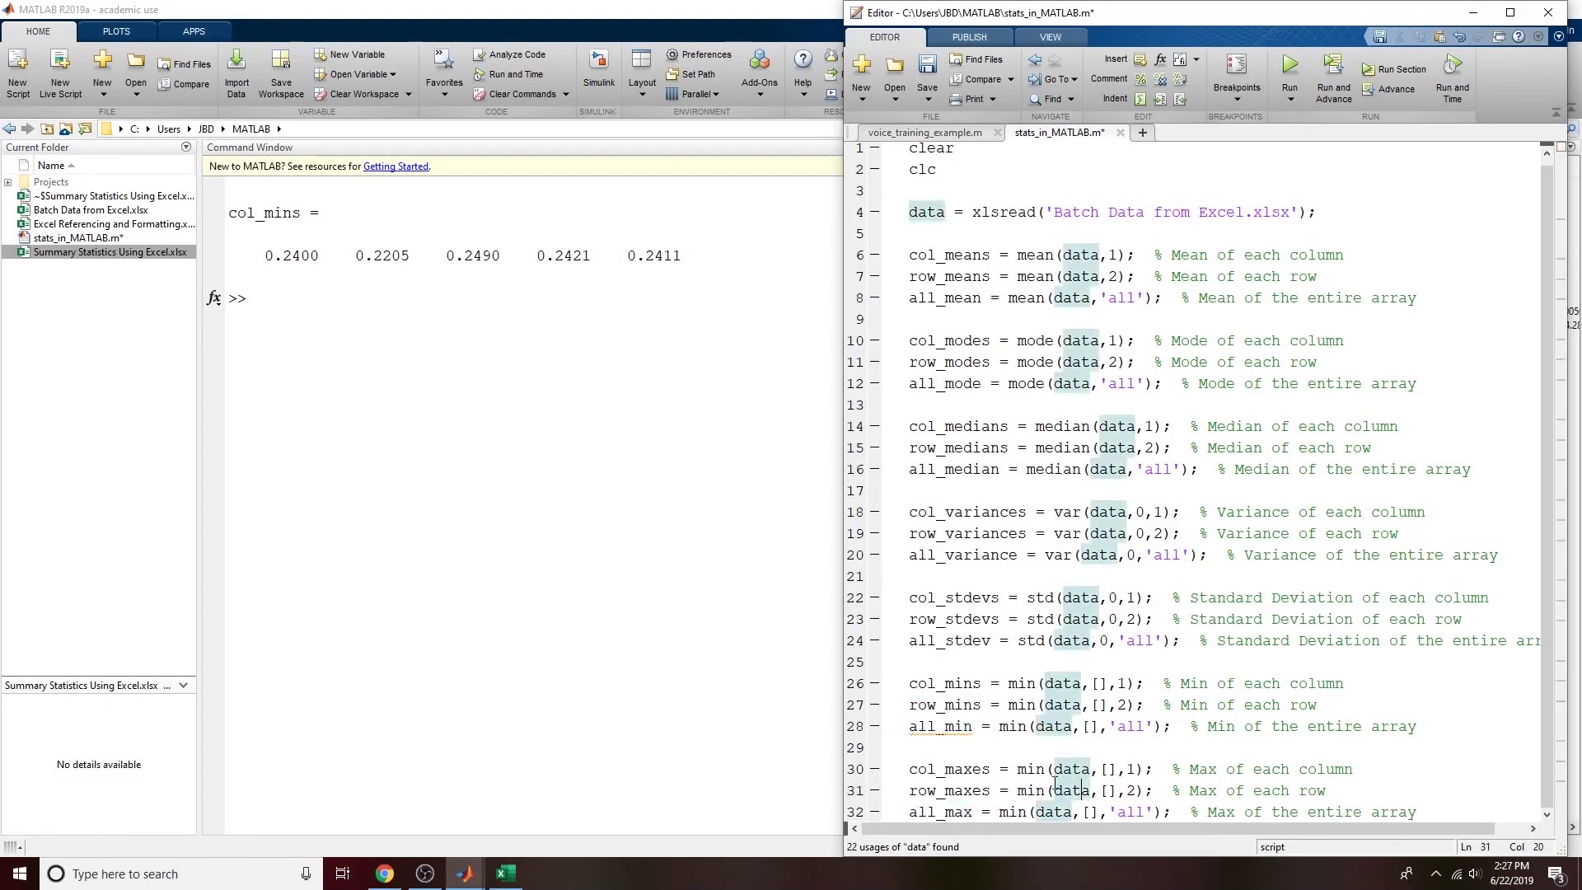
double_click(1031, 769)
text(max)
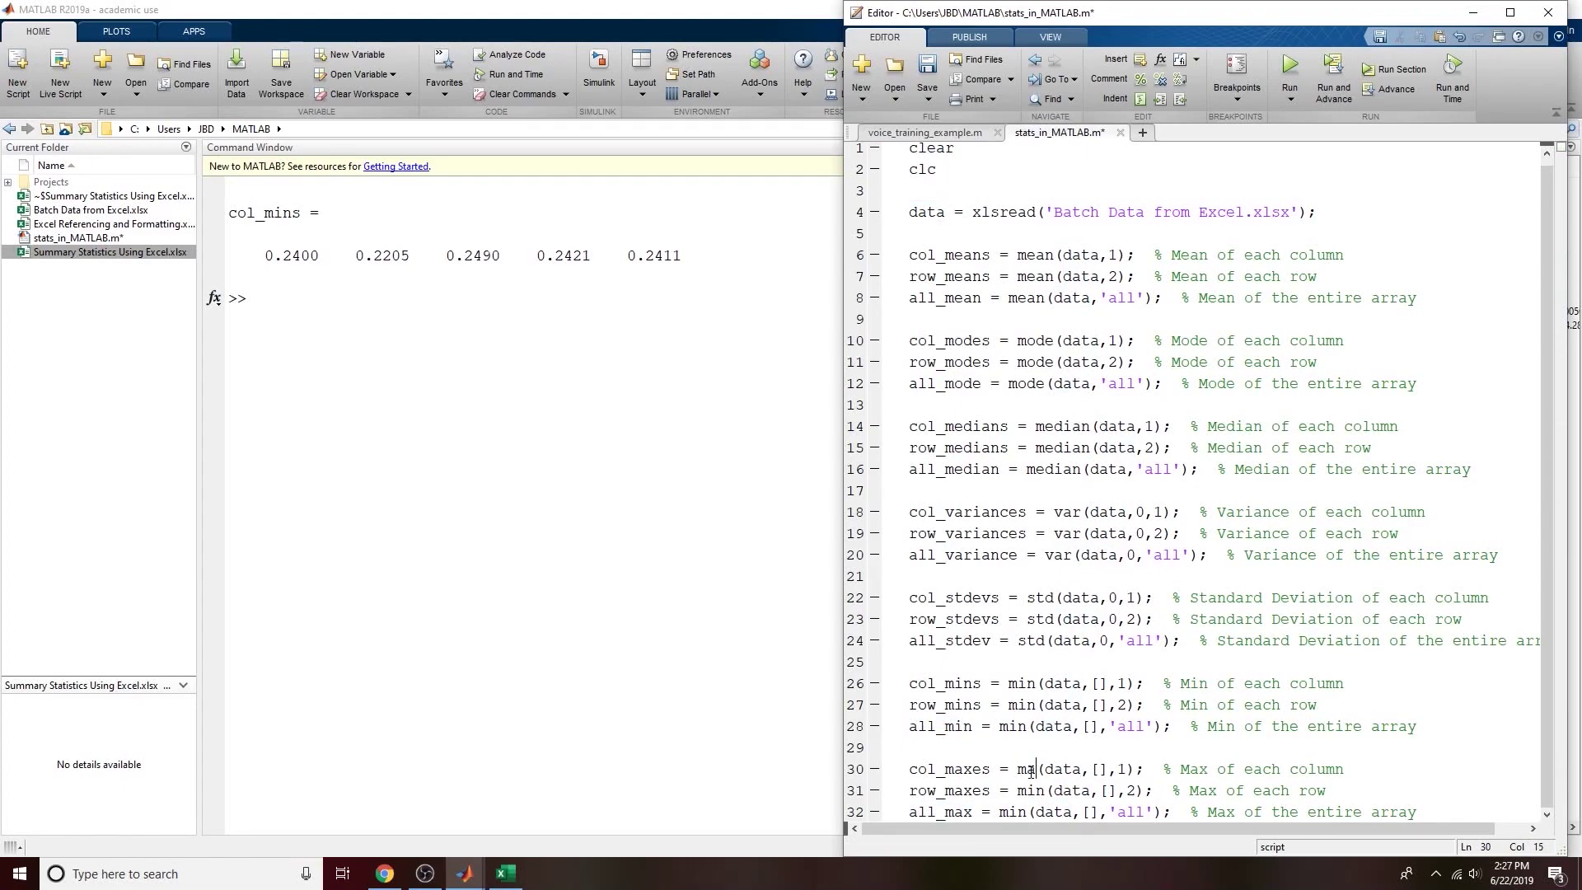
double_click(1032, 769)
key(ctrl+c)
double_click(1031, 790)
key(ctrl+v)
double_click(1013, 812)
key(ctrl+v)
click(1145, 738)
key(Return)
key(Return)
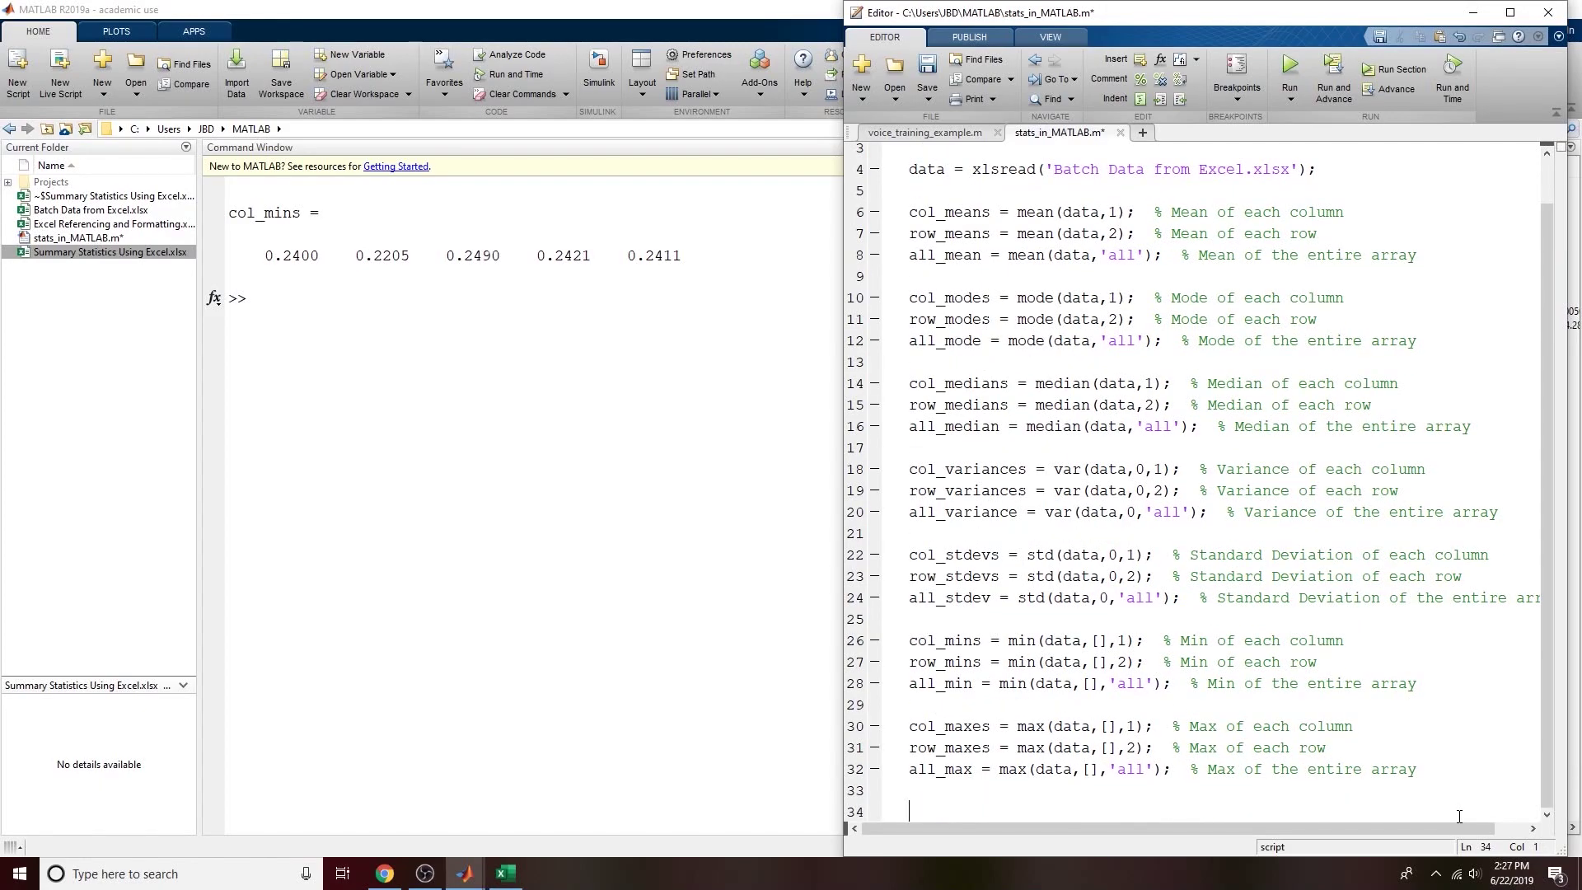
Step: Review the xlsread import line and the statistics statements, particularly the variance and standard deviation blocks
scroll(1357, 765, up, 1)
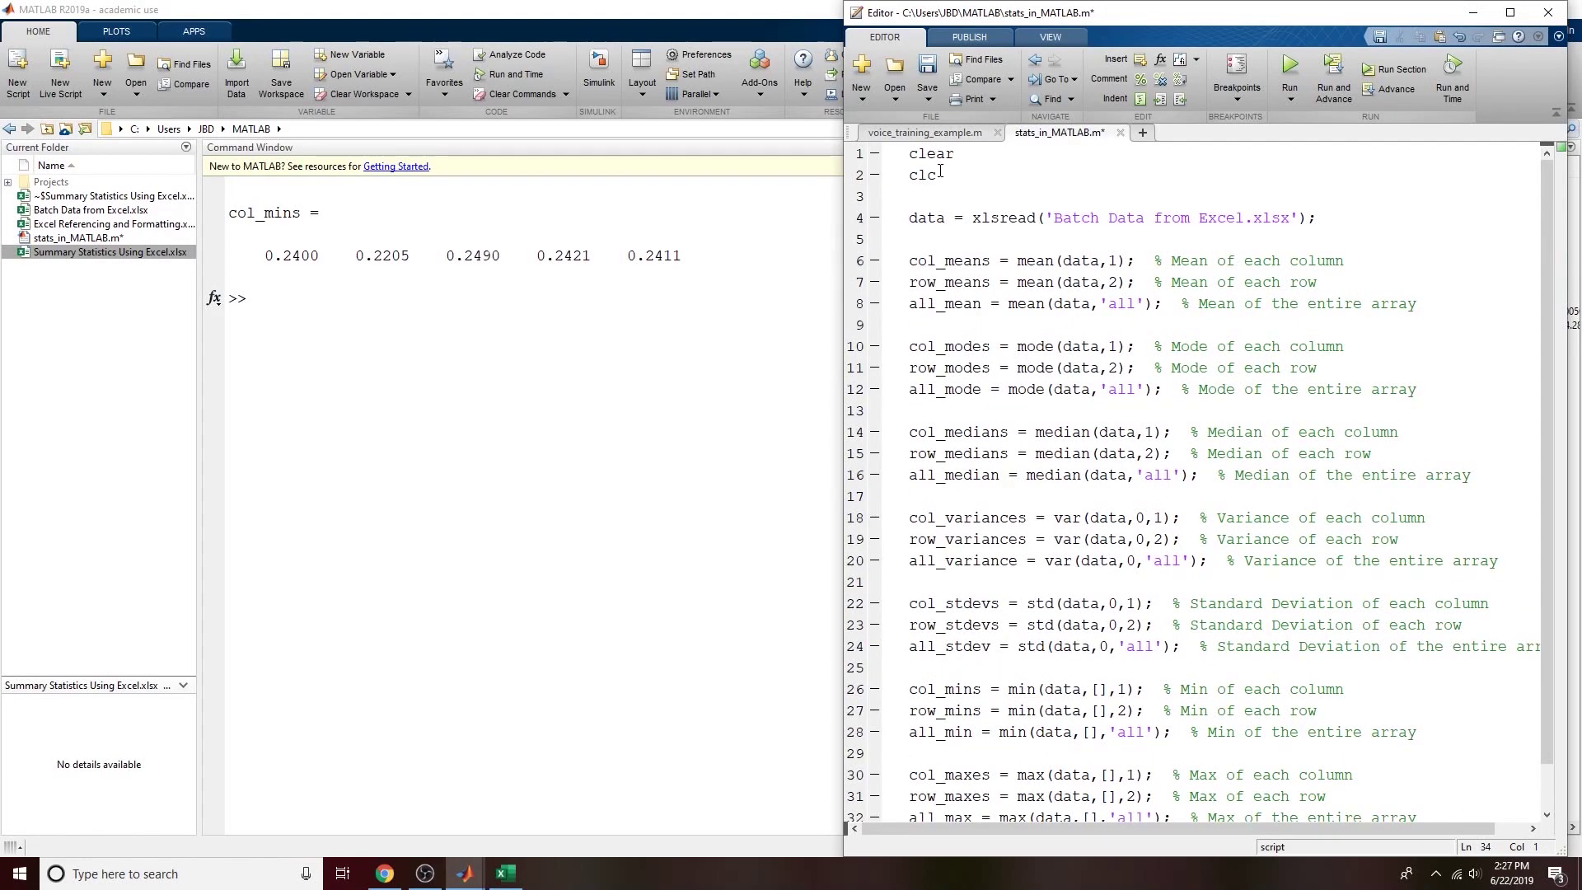
double_click(929, 217)
double_click(991, 219)
click(1028, 261)
double_click(1041, 604)
drag(910, 519, 1459, 646)
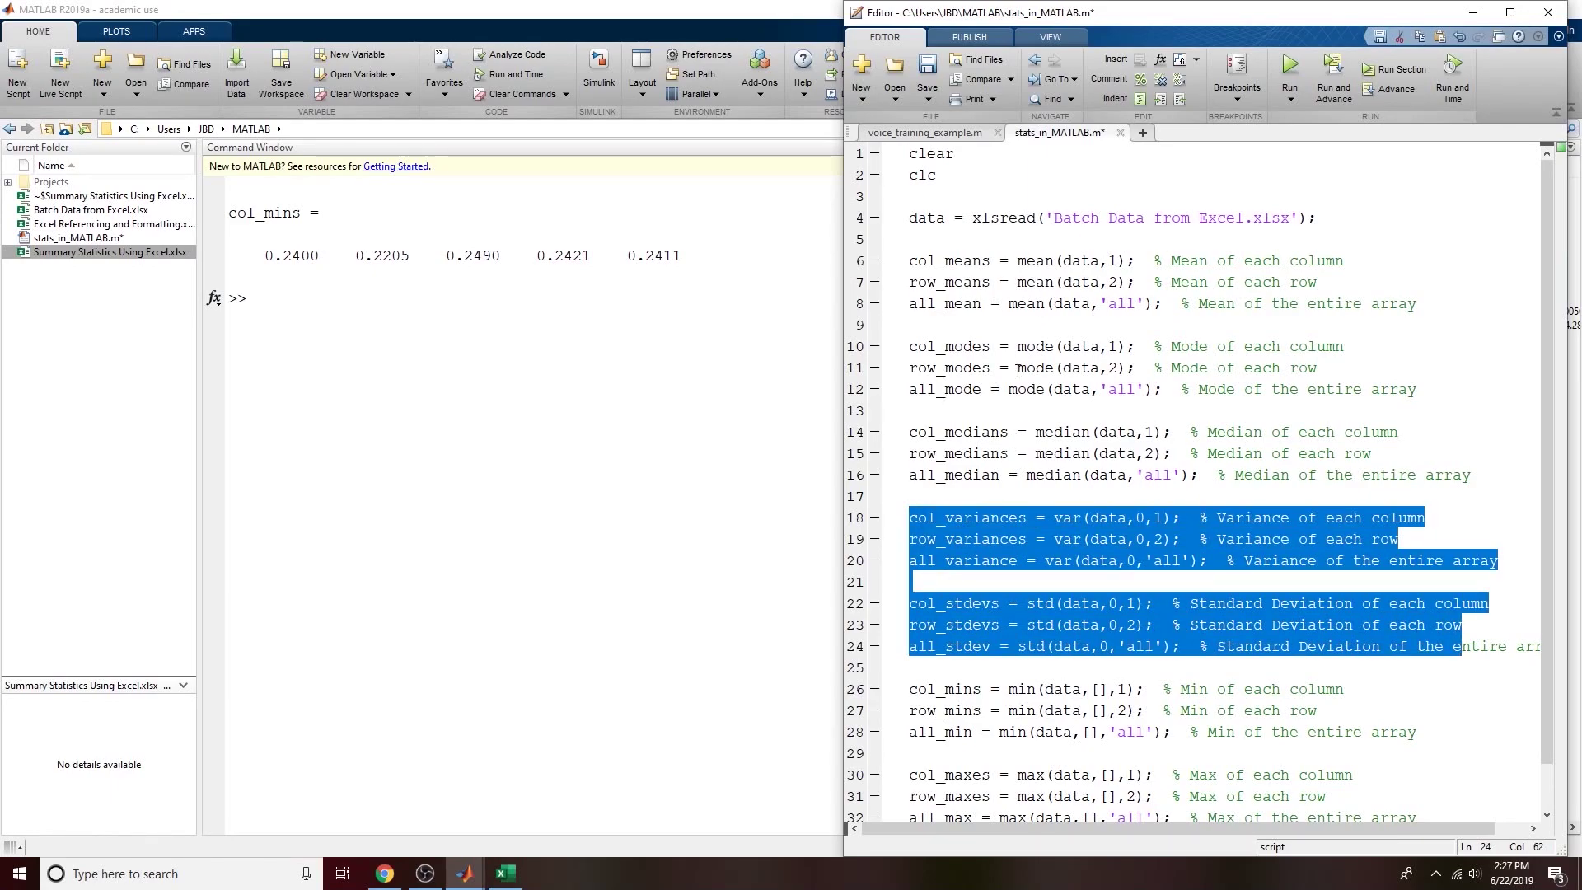
click(1063, 752)
scroll(1080, 779, down, 1)
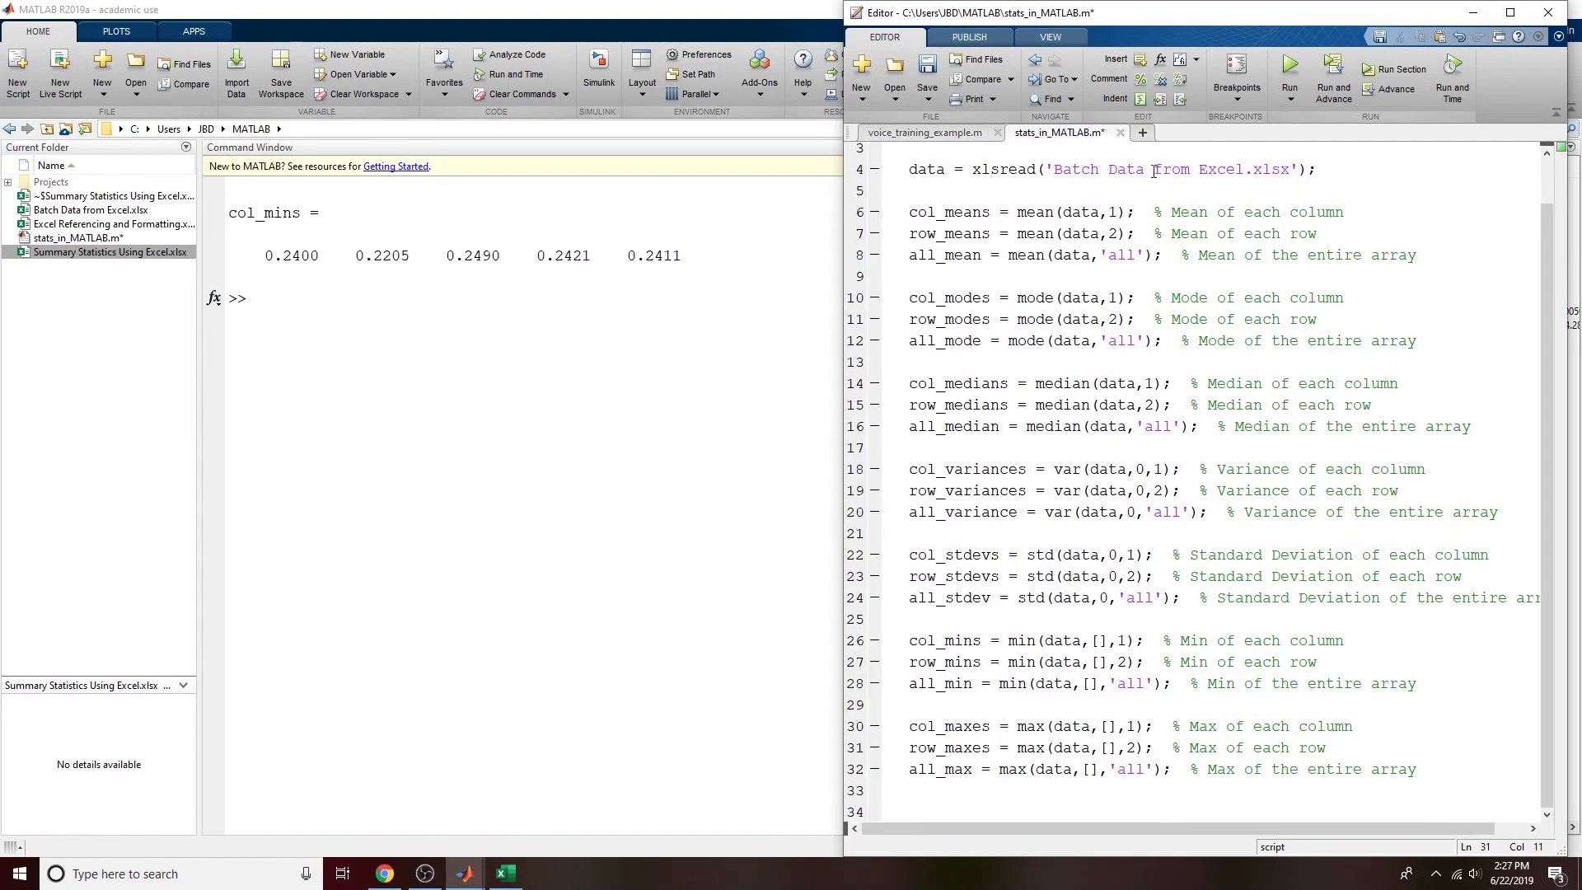
Step: Examine the clear and clc commands and the quoted Excel file name in the xlsread call on line 4
scroll(966, 197, up, 1)
click(966, 197)
click(979, 157)
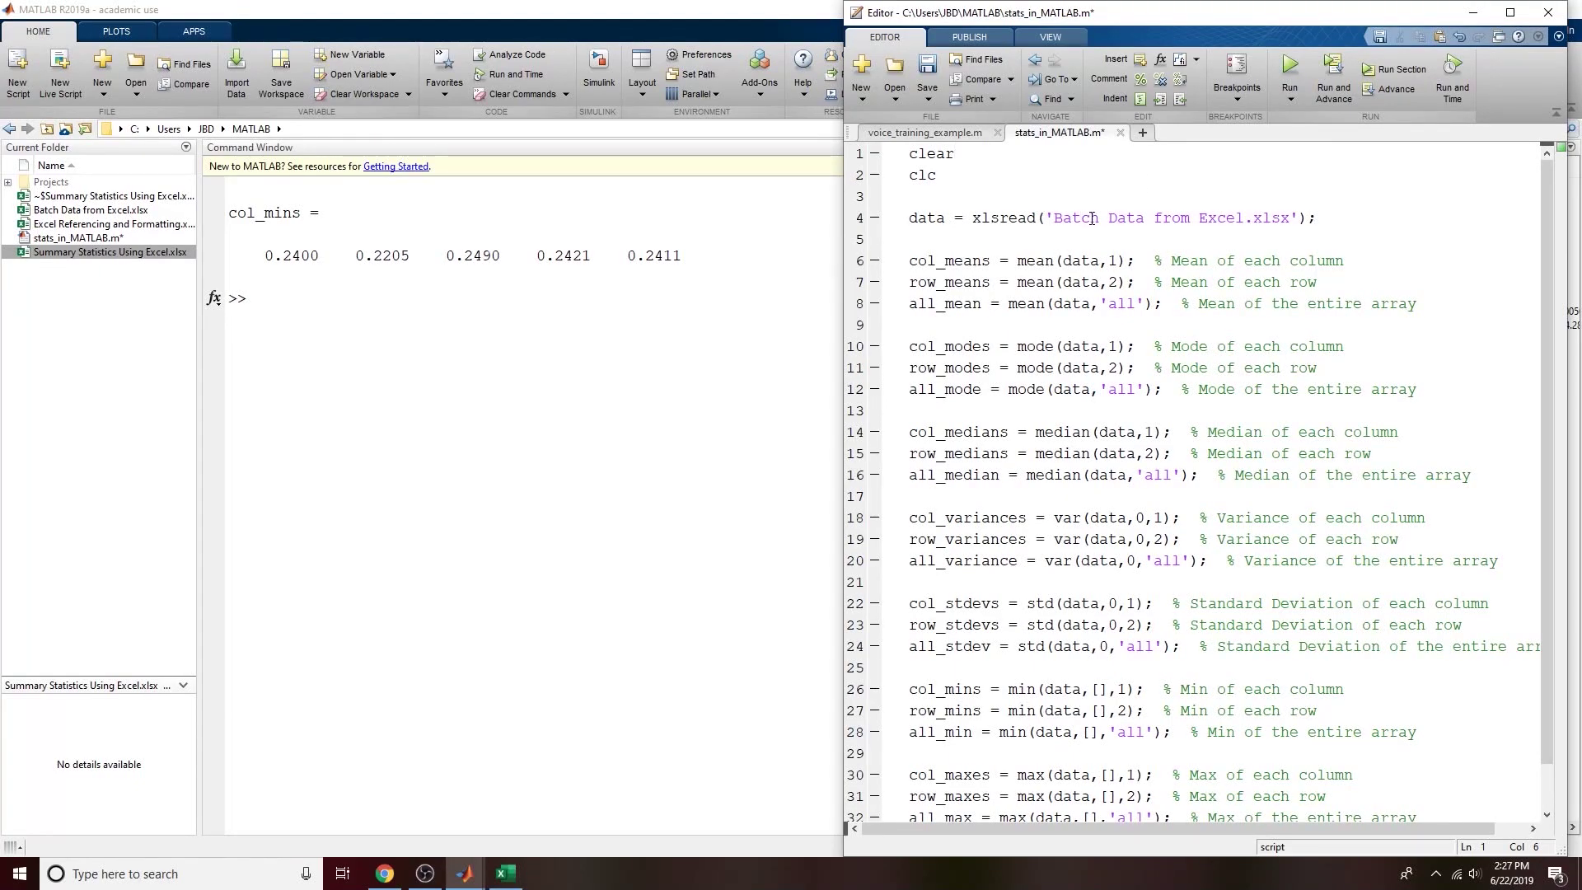
mouse_move(1071, 218)
mouse_down()
mouse_move(1236, 217)
mouse_move(1049, 224)
mouse_up()
click(1199, 221)
drag(1301, 221, 1271, 221)
scroll(1090, 398, down, 1)
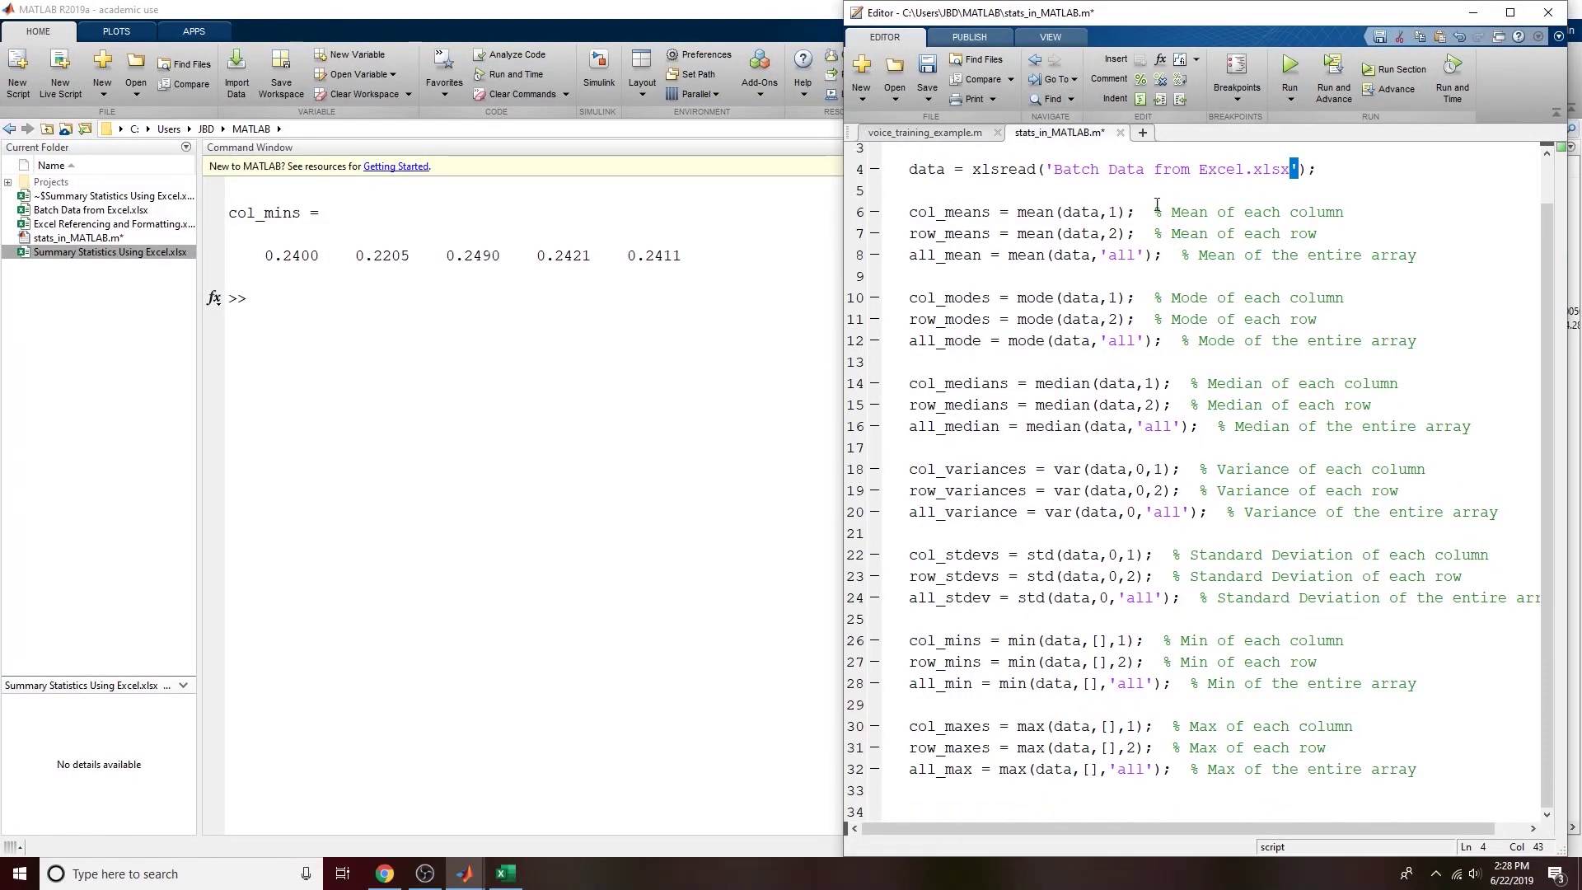
click(952, 813)
scroll(956, 813, up, 1)
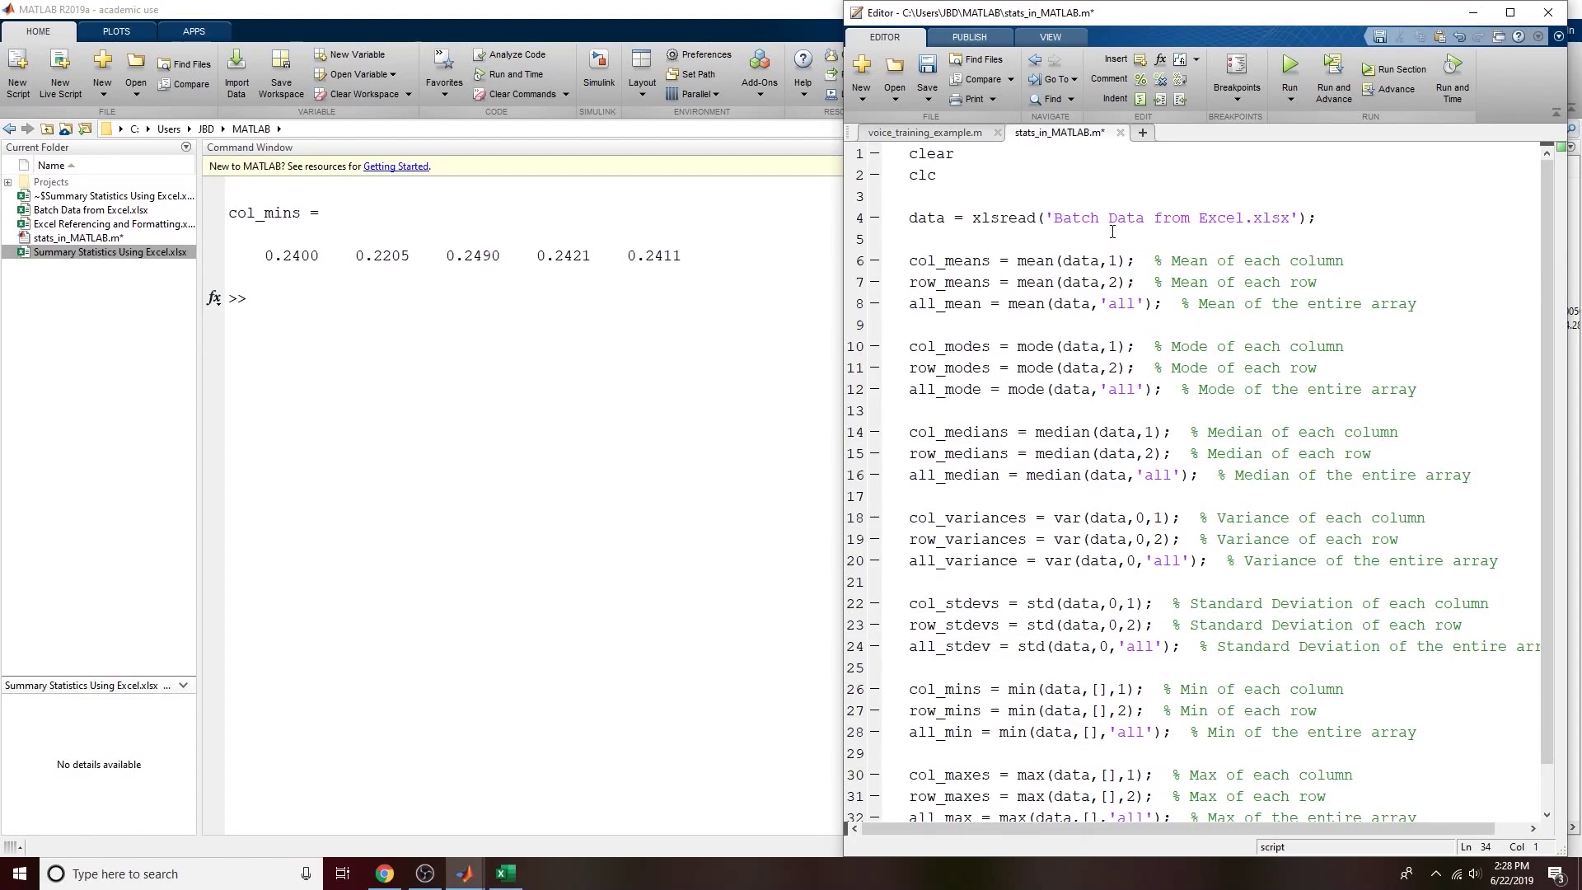
Step: Look over the whole script again, from the data import through each statistics block to the min and max statements
triple_click(1079, 221)
click(1078, 248)
click(1067, 517)
drag(1054, 586, 1056, 598)
click(1064, 668)
click(1076, 751)
scroll(1105, 725, down, 1)
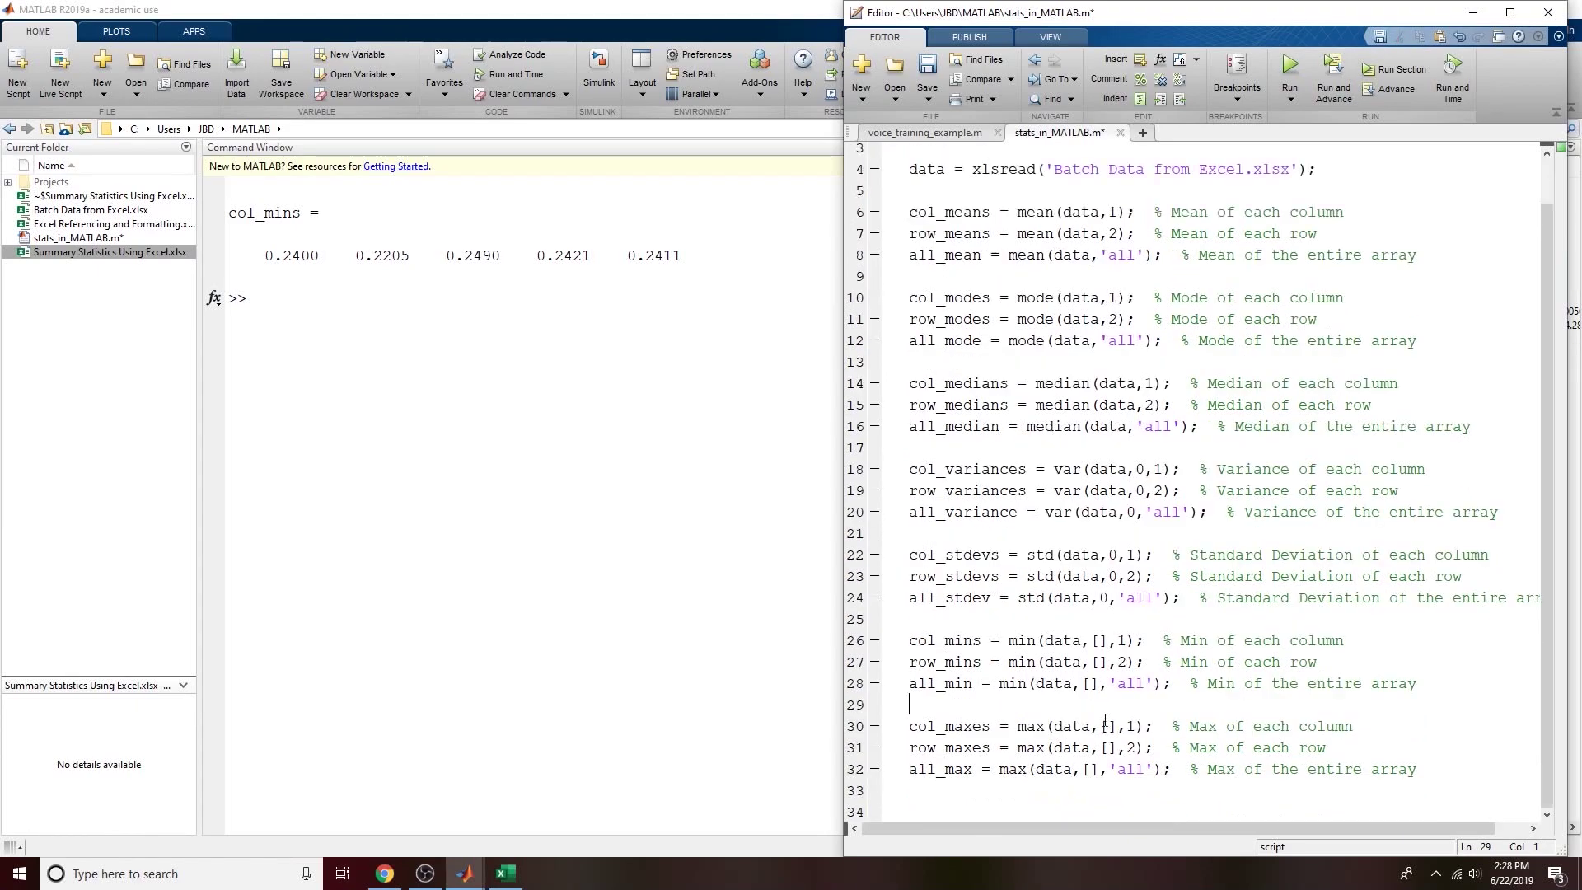
click(1036, 689)
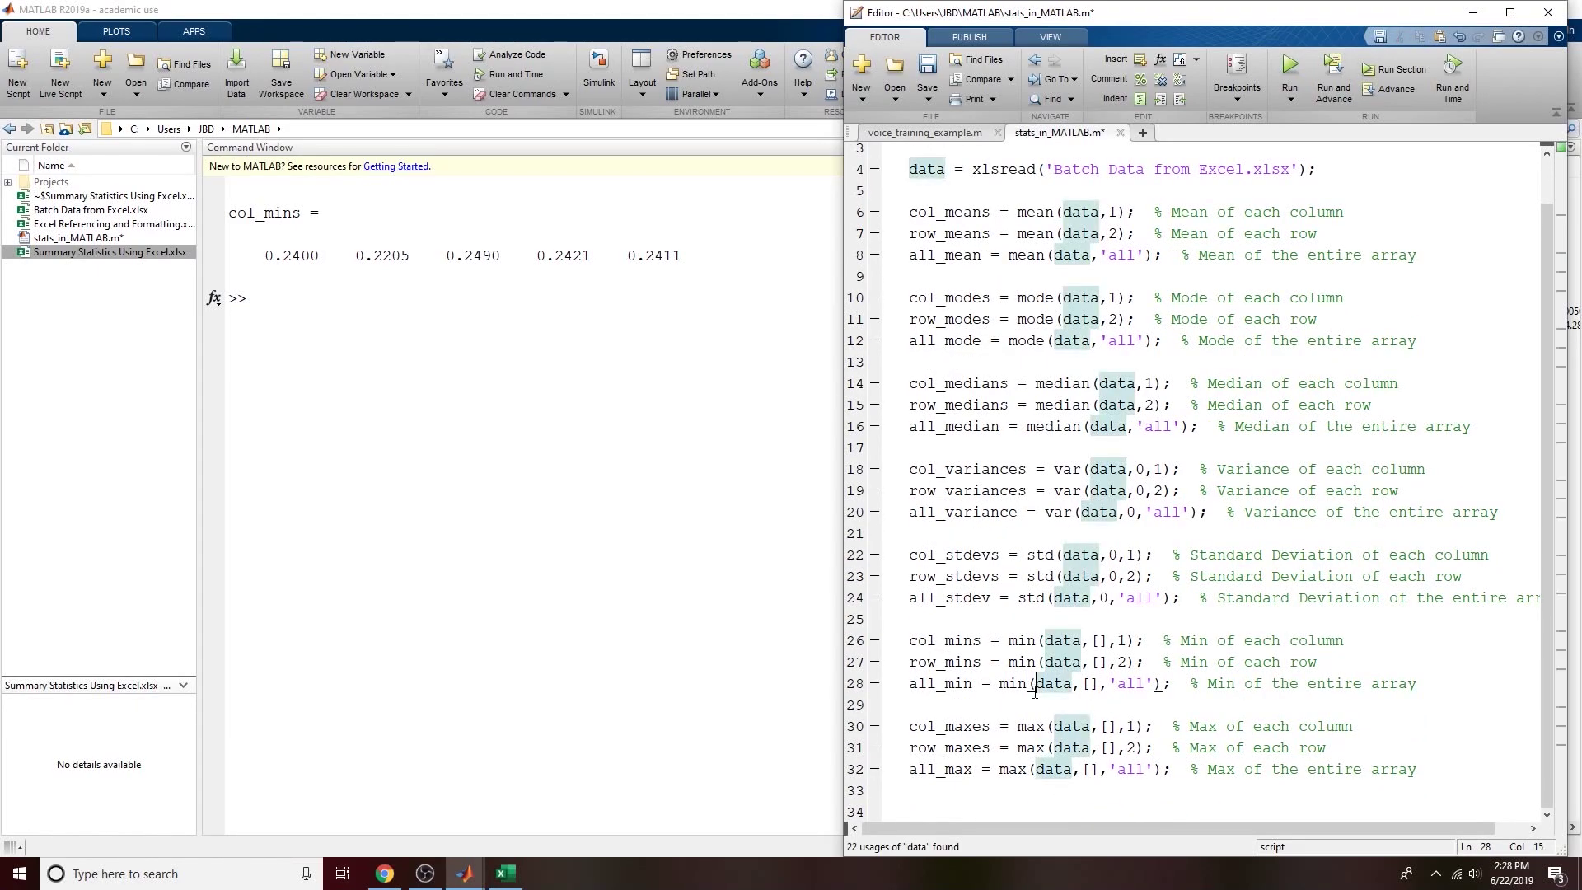
click(982, 469)
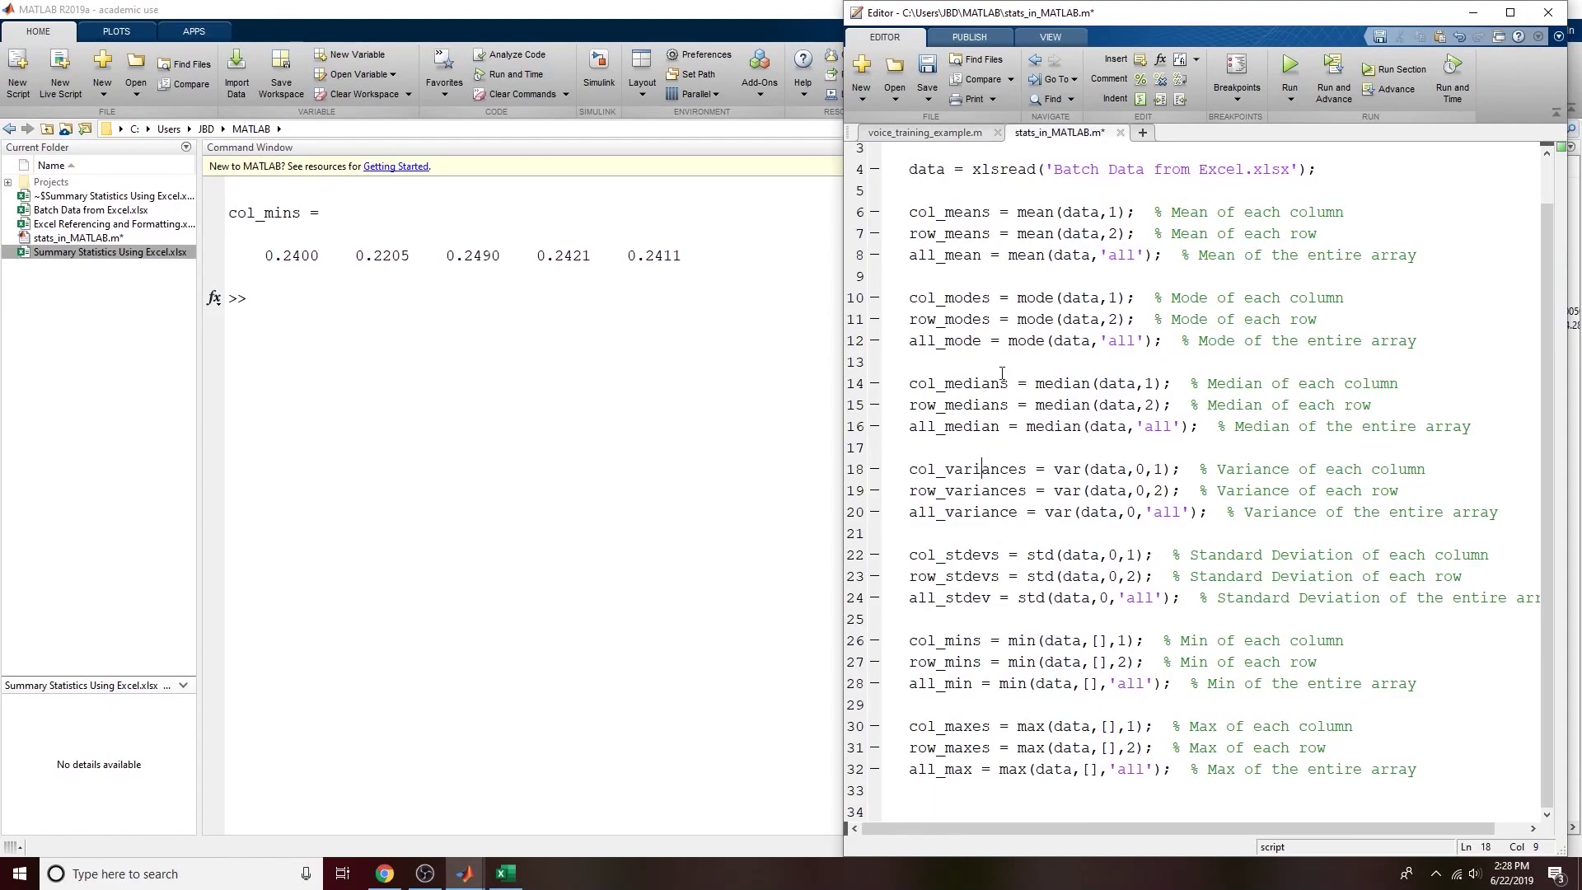
scroll(1040, 525, up, 1)
click(939, 190)
click(1040, 154)
click(972, 346)
click(996, 604)
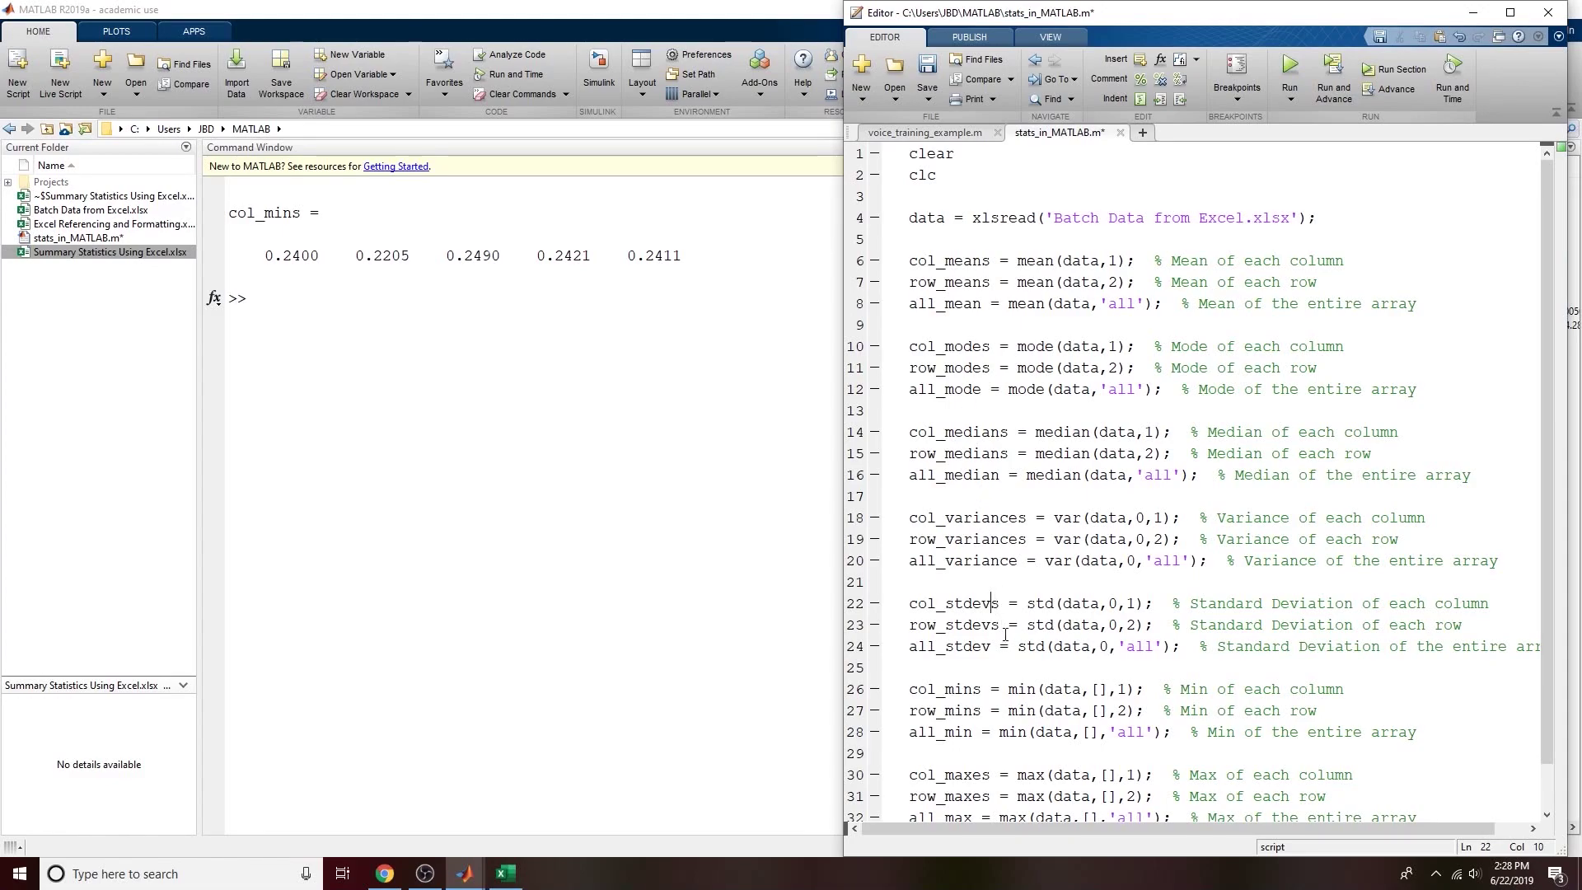
scroll(995, 599, down, 1)
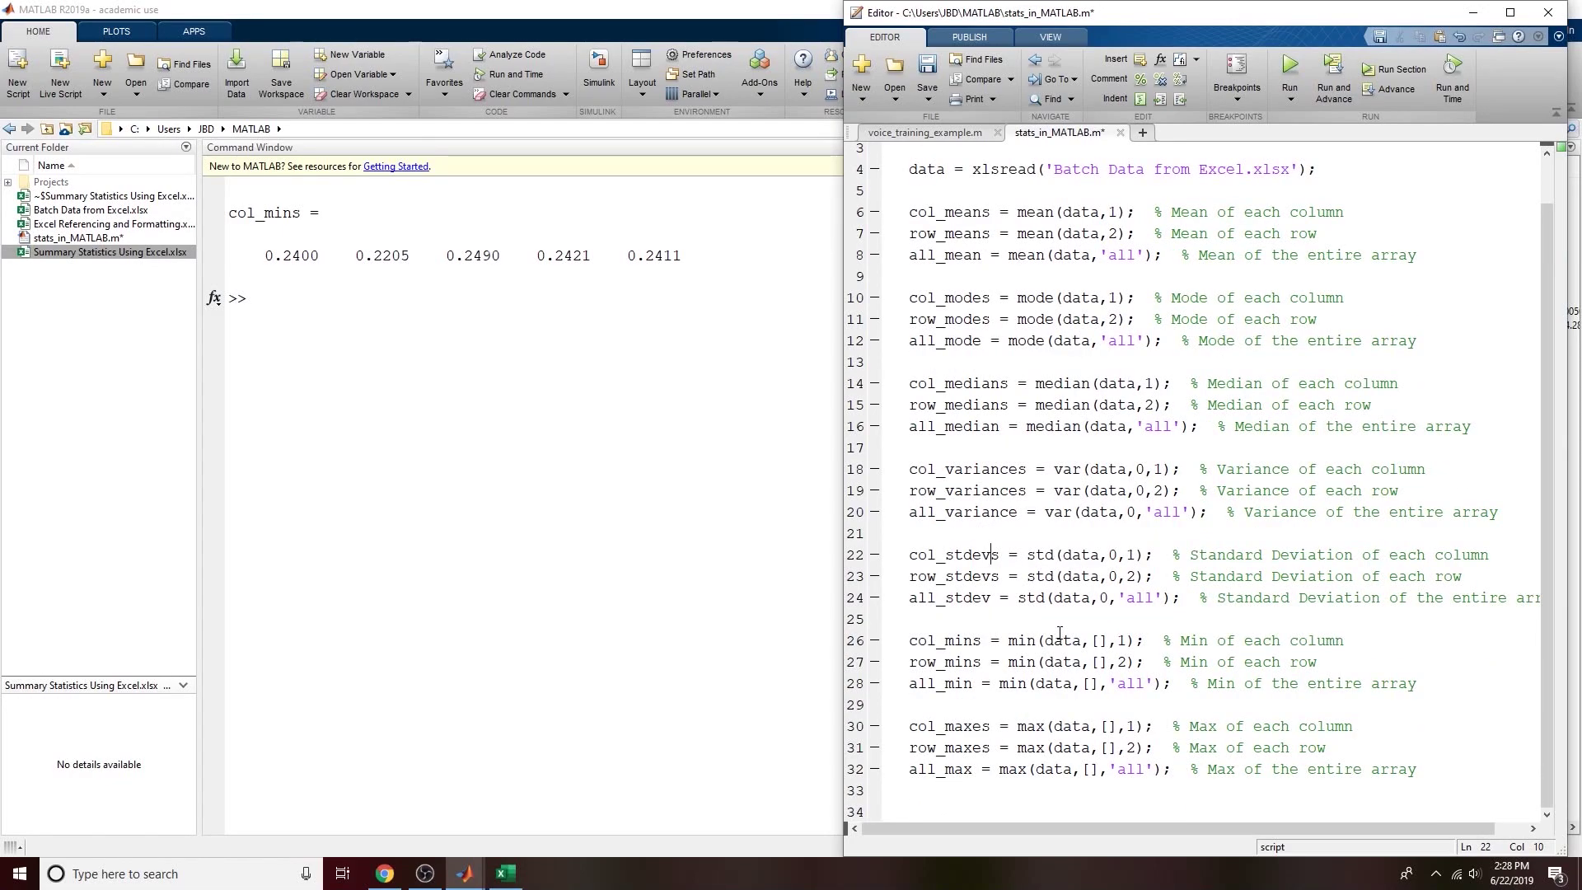